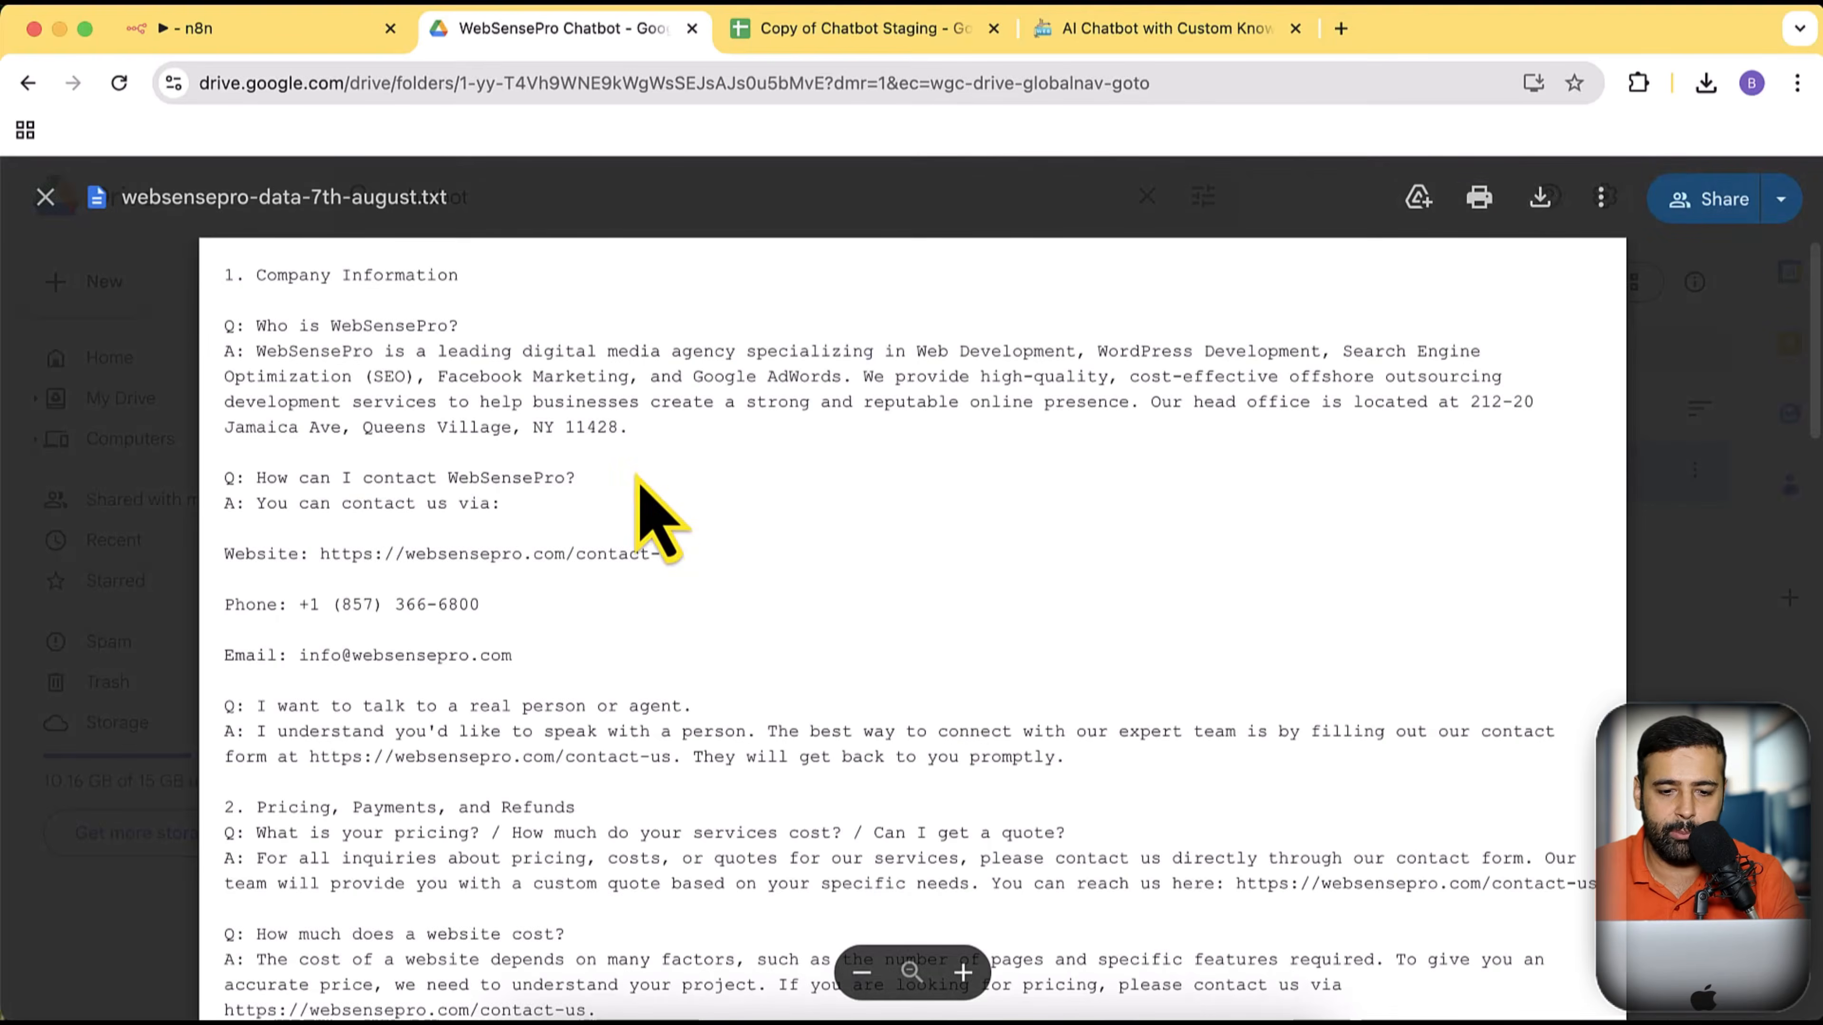
Read through the company question-and-answer file websensepro-data-7th-august.txt and close its preview
scroll(963, 496, "down", 12)
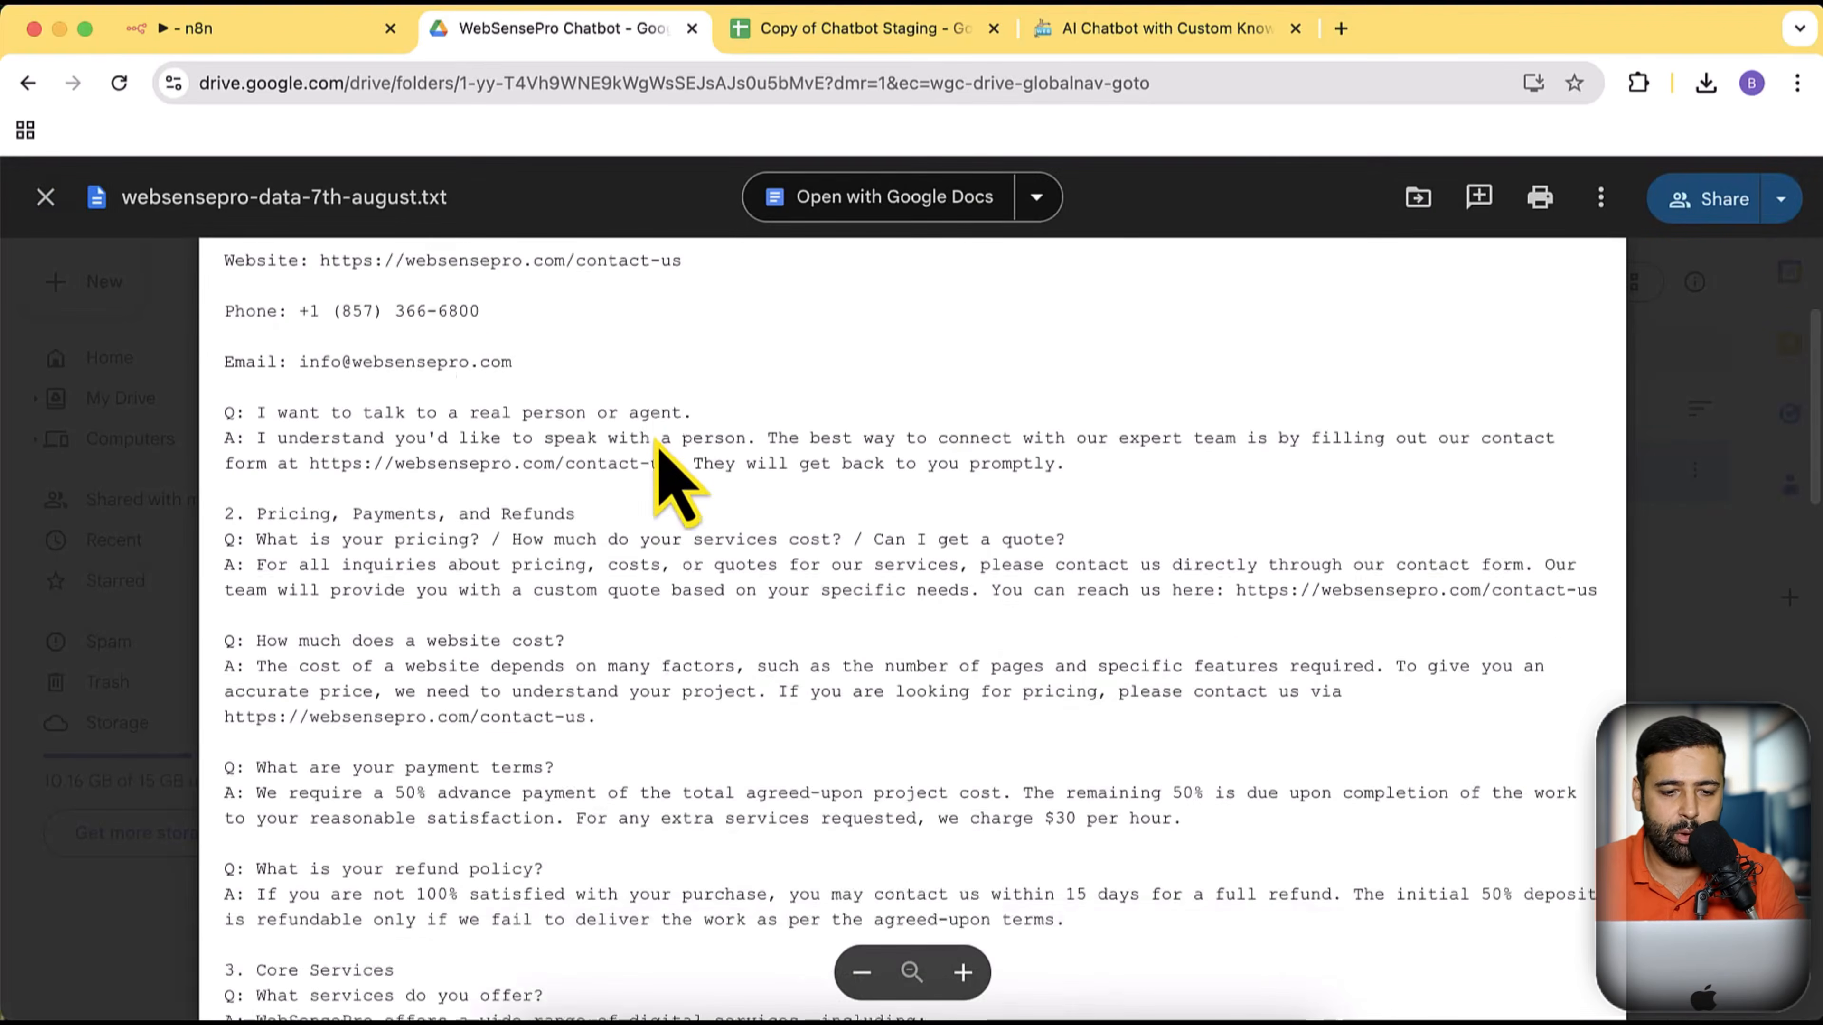
scroll(653, 434, "down", 15)
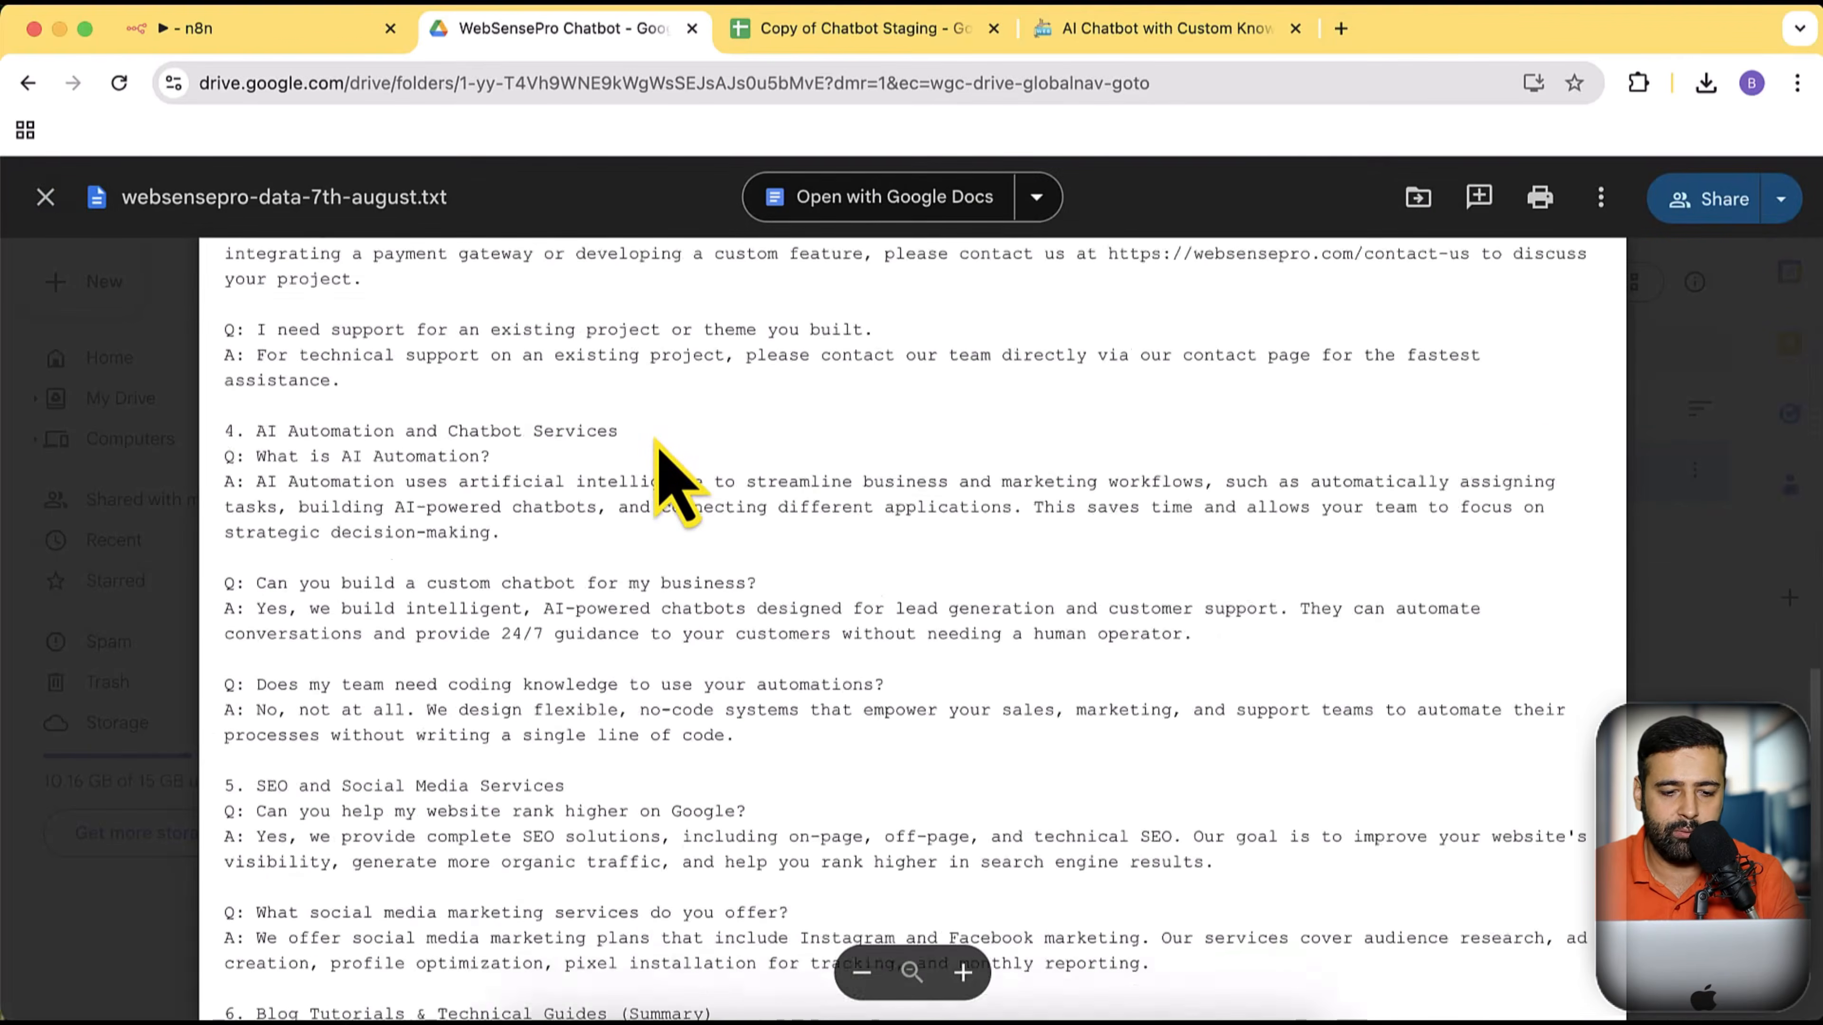
scroll(712, 570, "up", 20)
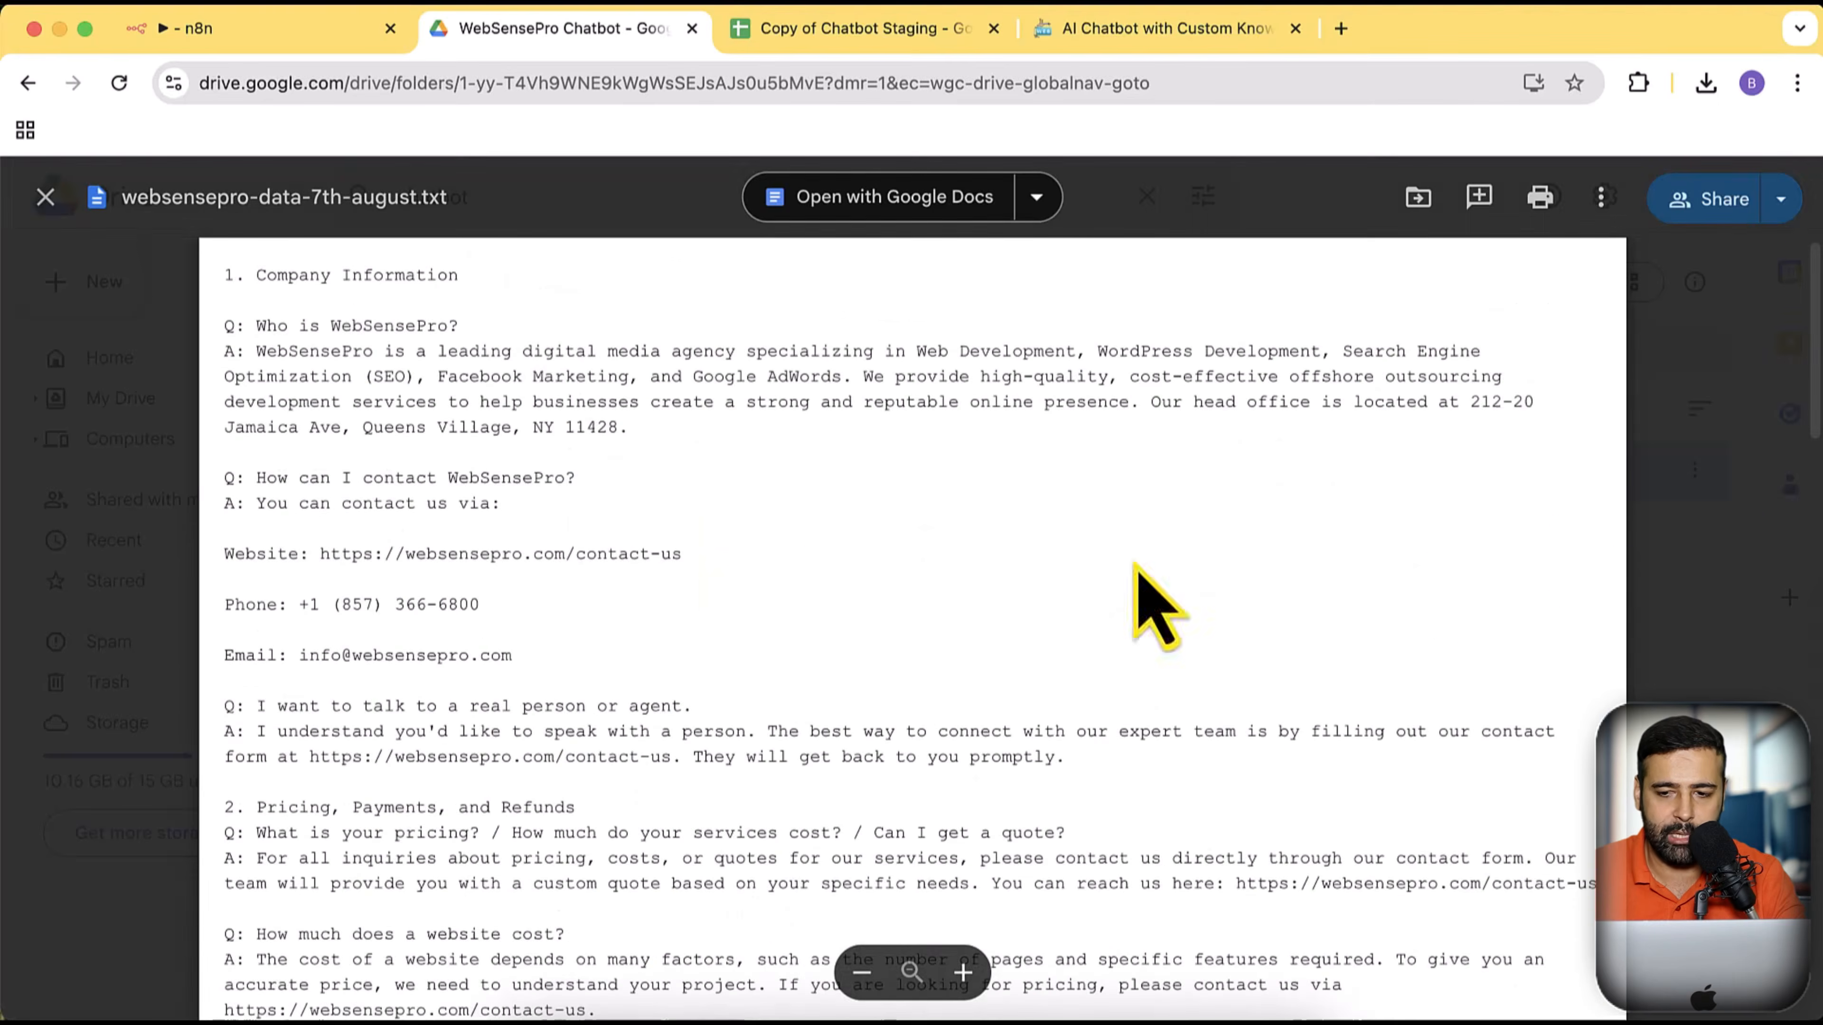
left_click(1669, 448)
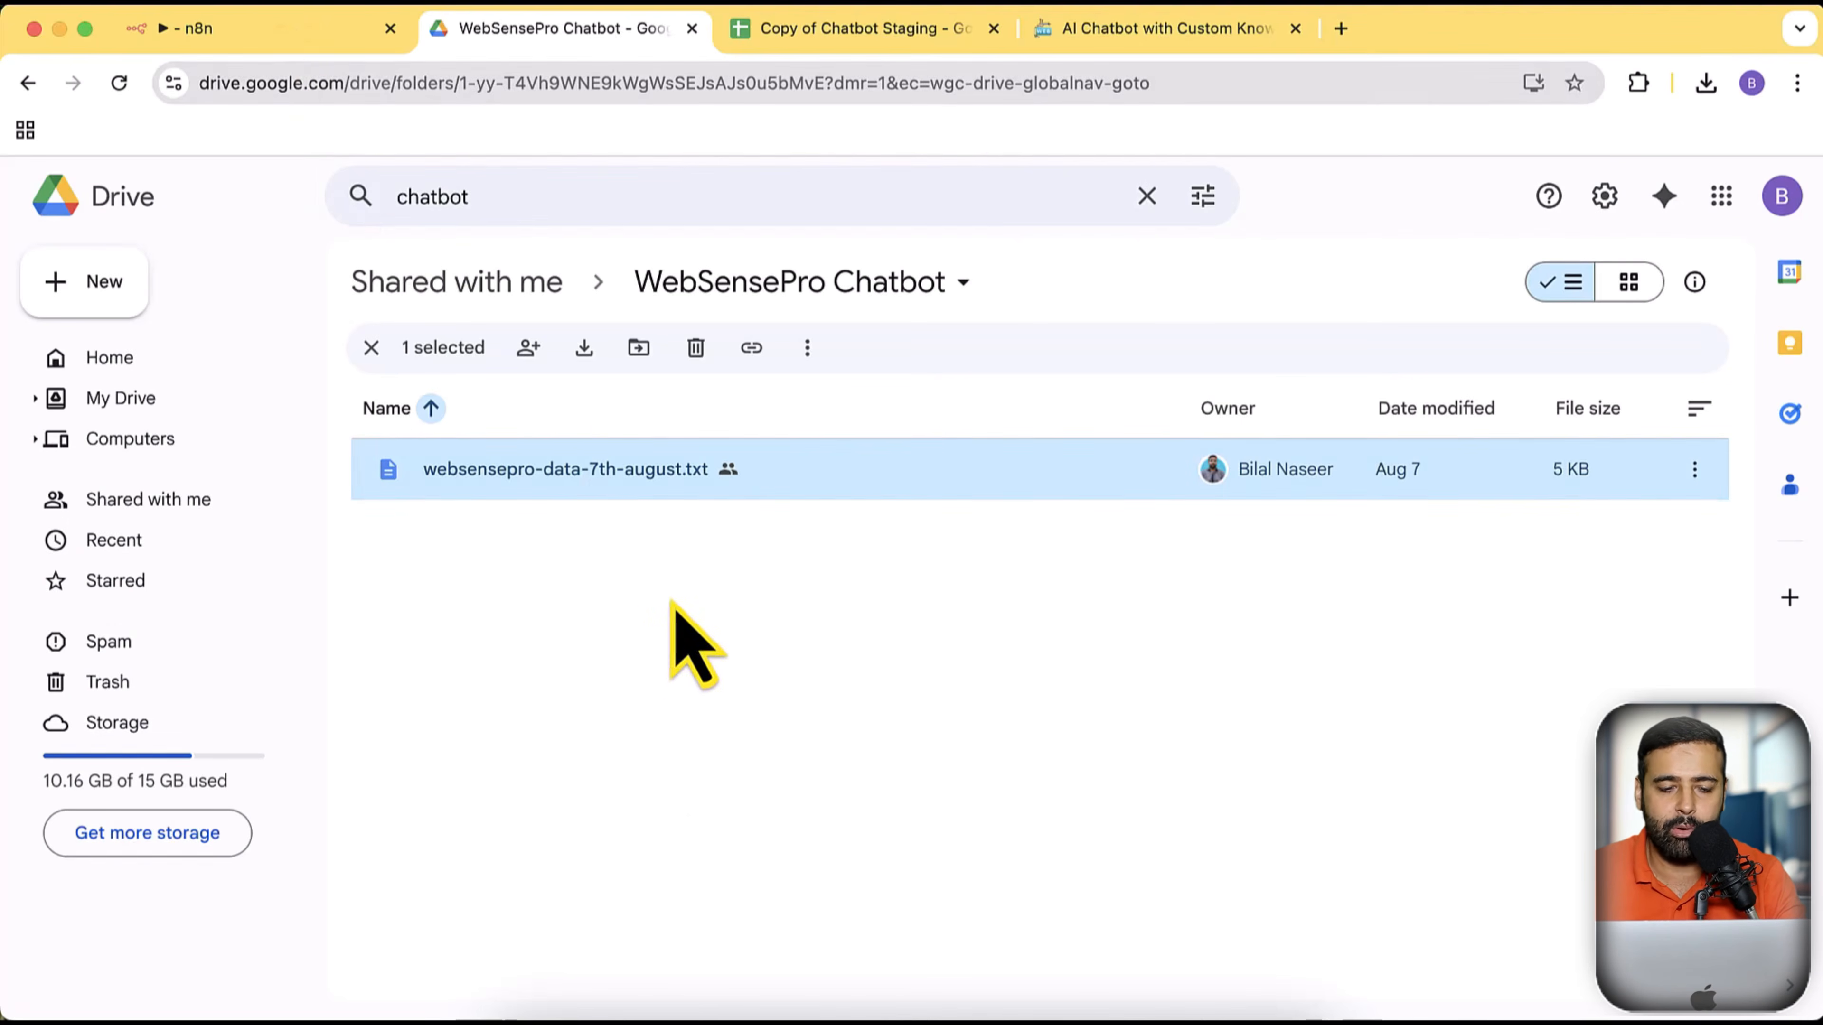
Look at the WSP Chatbot Staging workflow in n8n and the logged conversations in the Copy of Chatbot Staging sheet
left_click(330, 70)
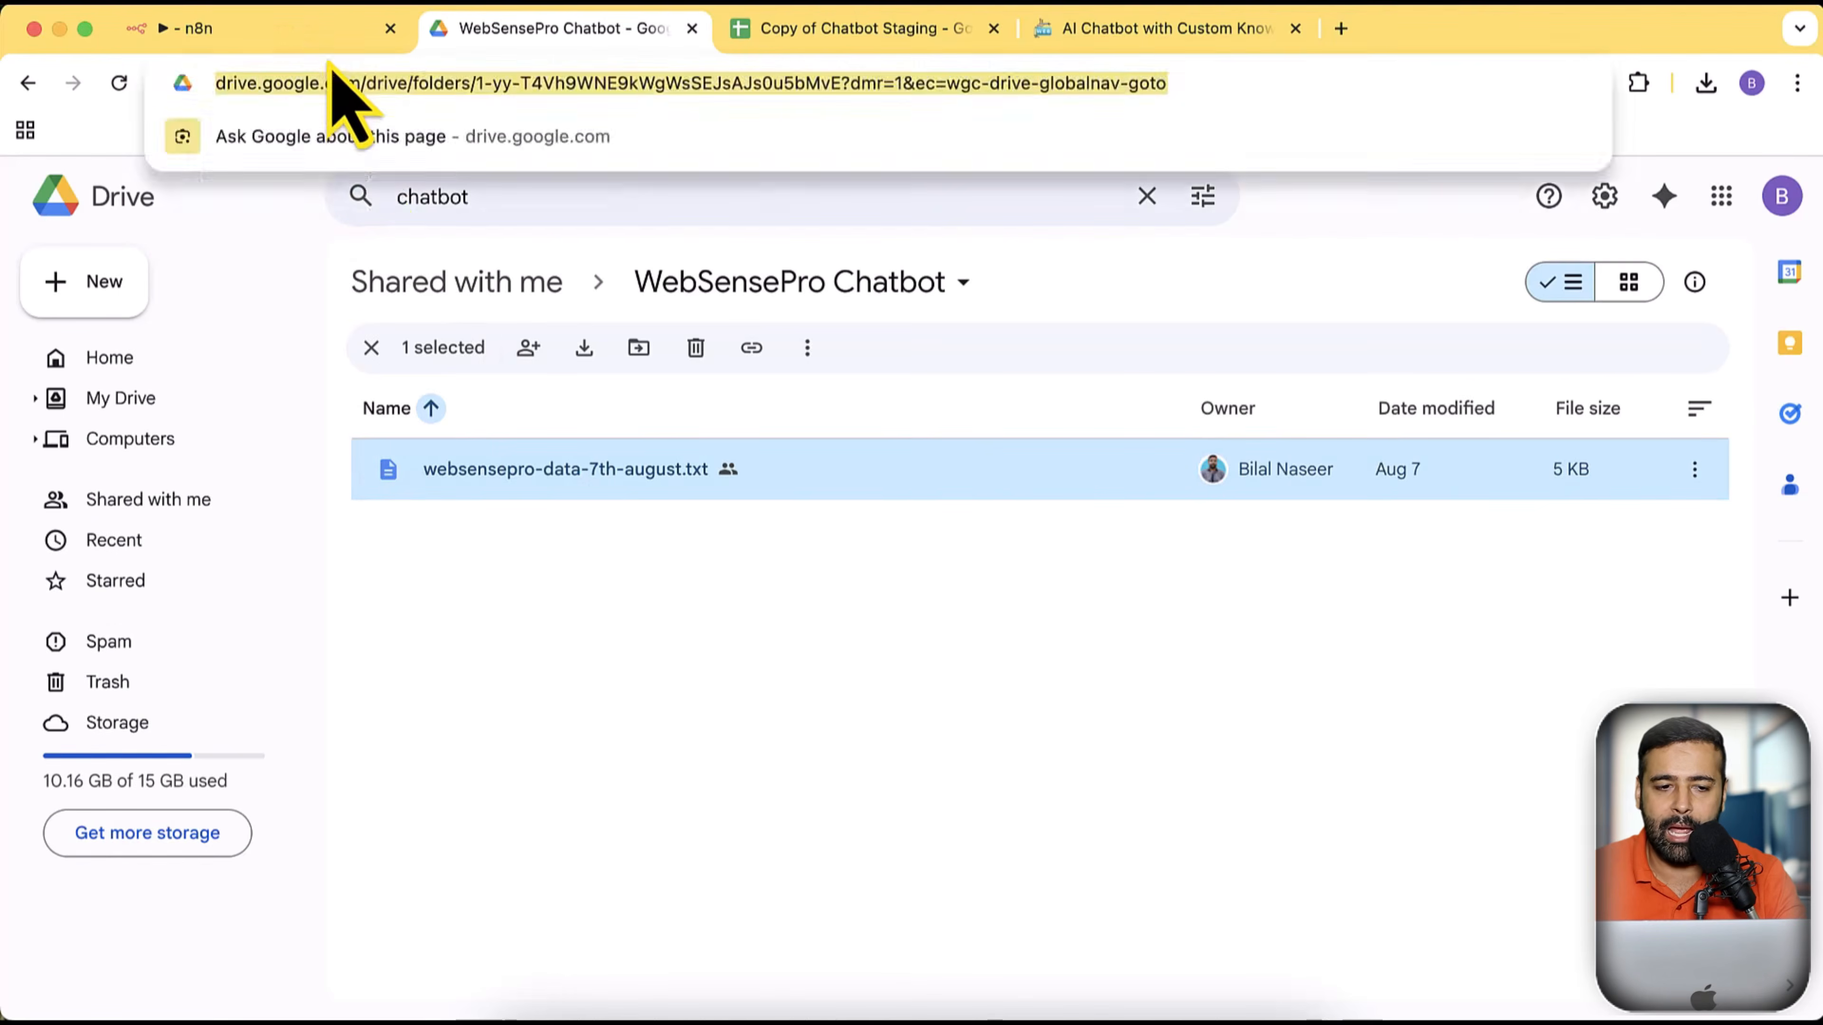
left_click(322, 45)
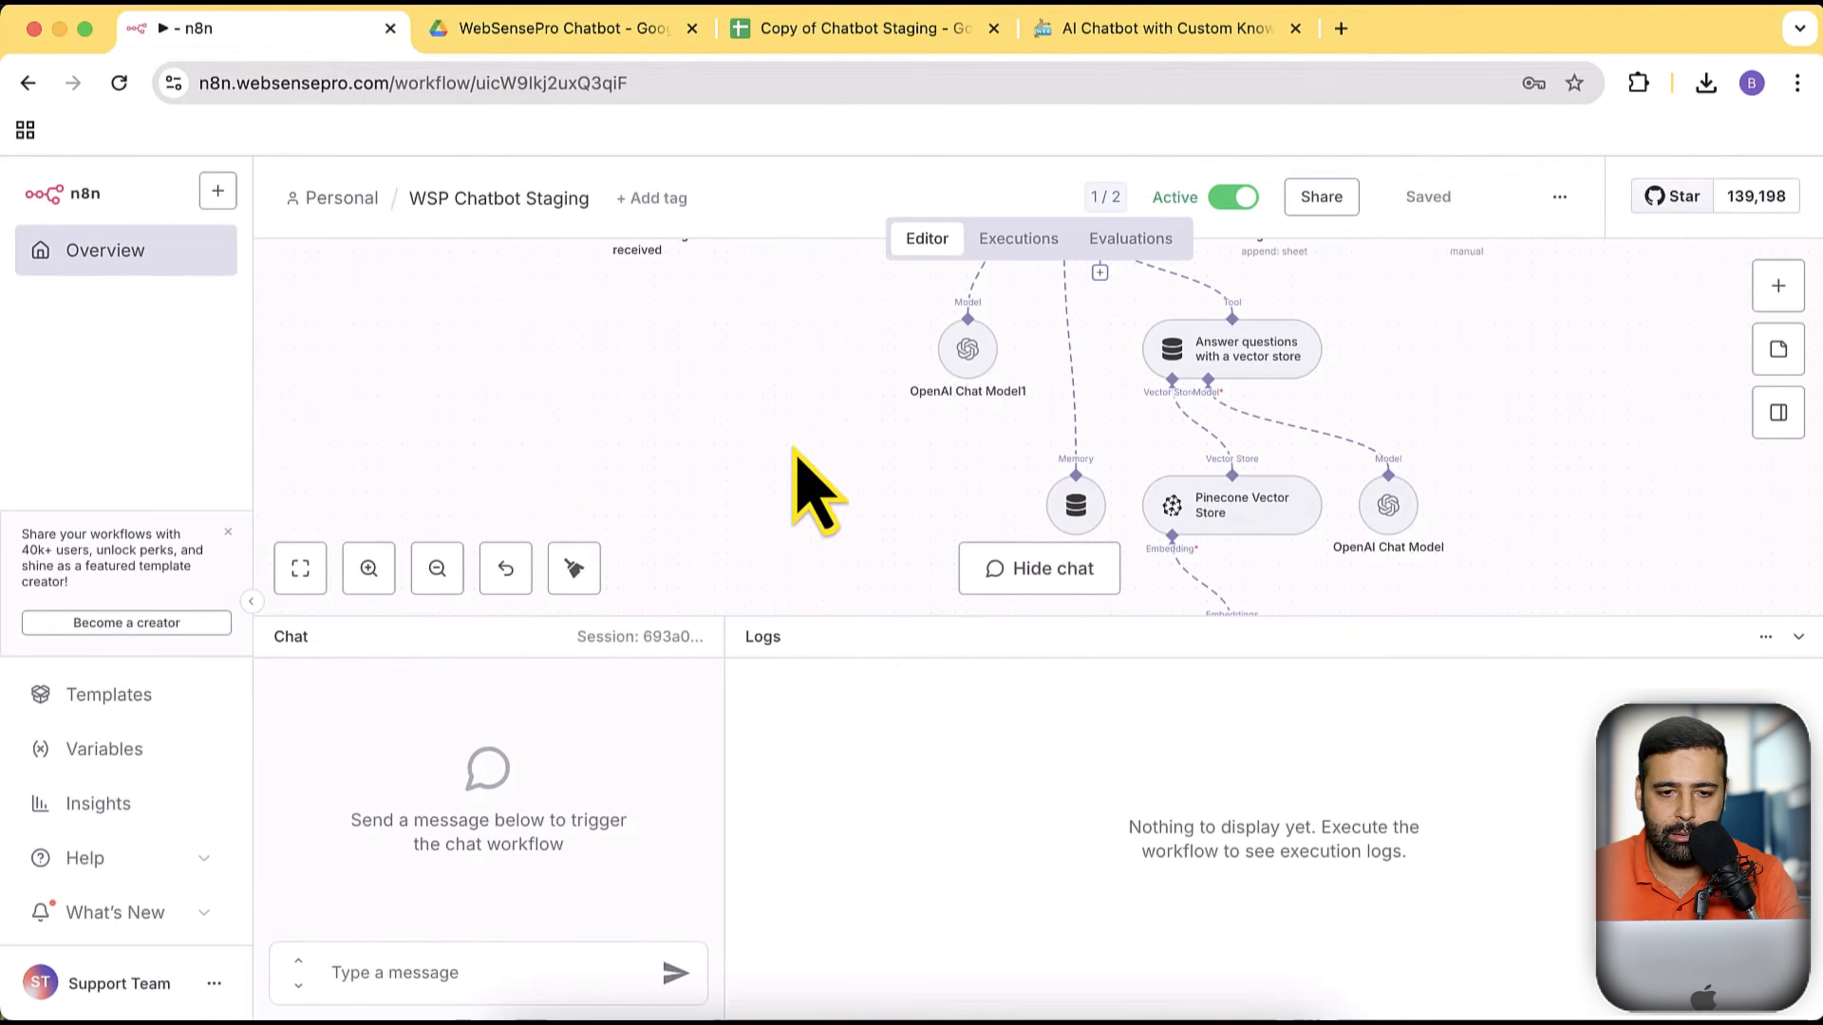
left_click(865, 31)
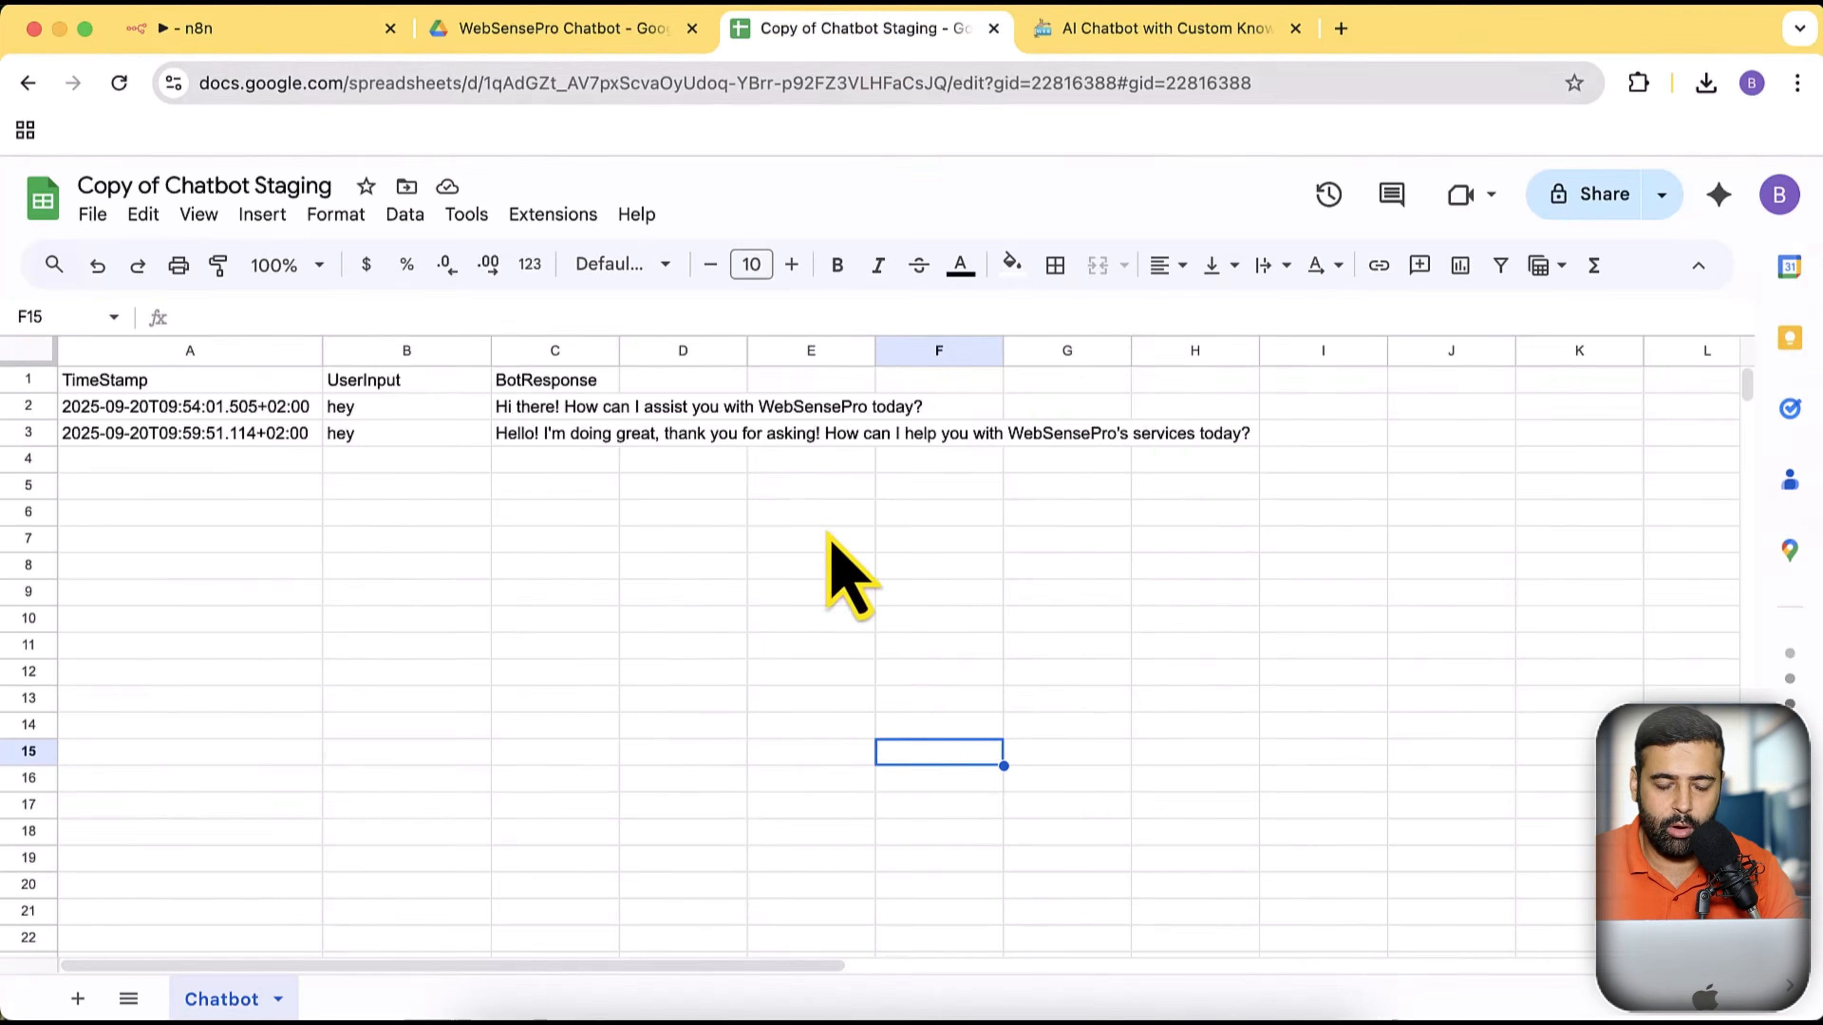
left_click_drag(631, 648, 162, 413)
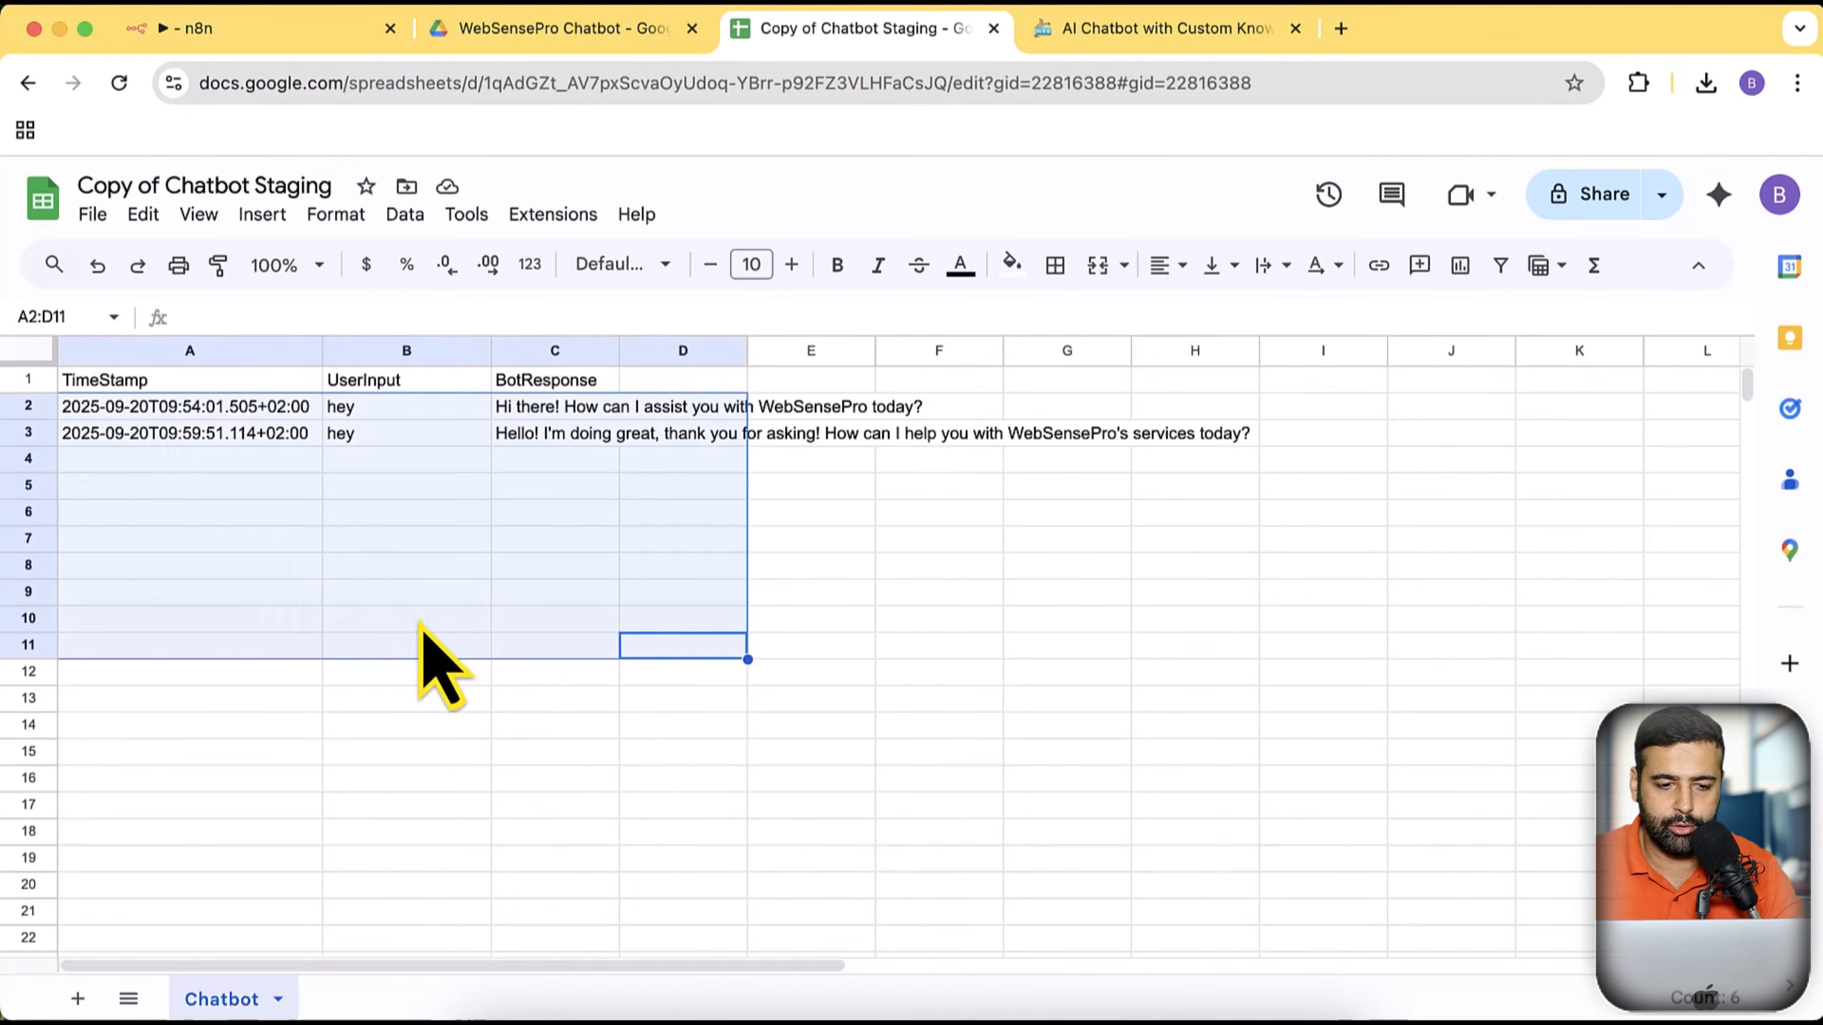
left_click(391, 708)
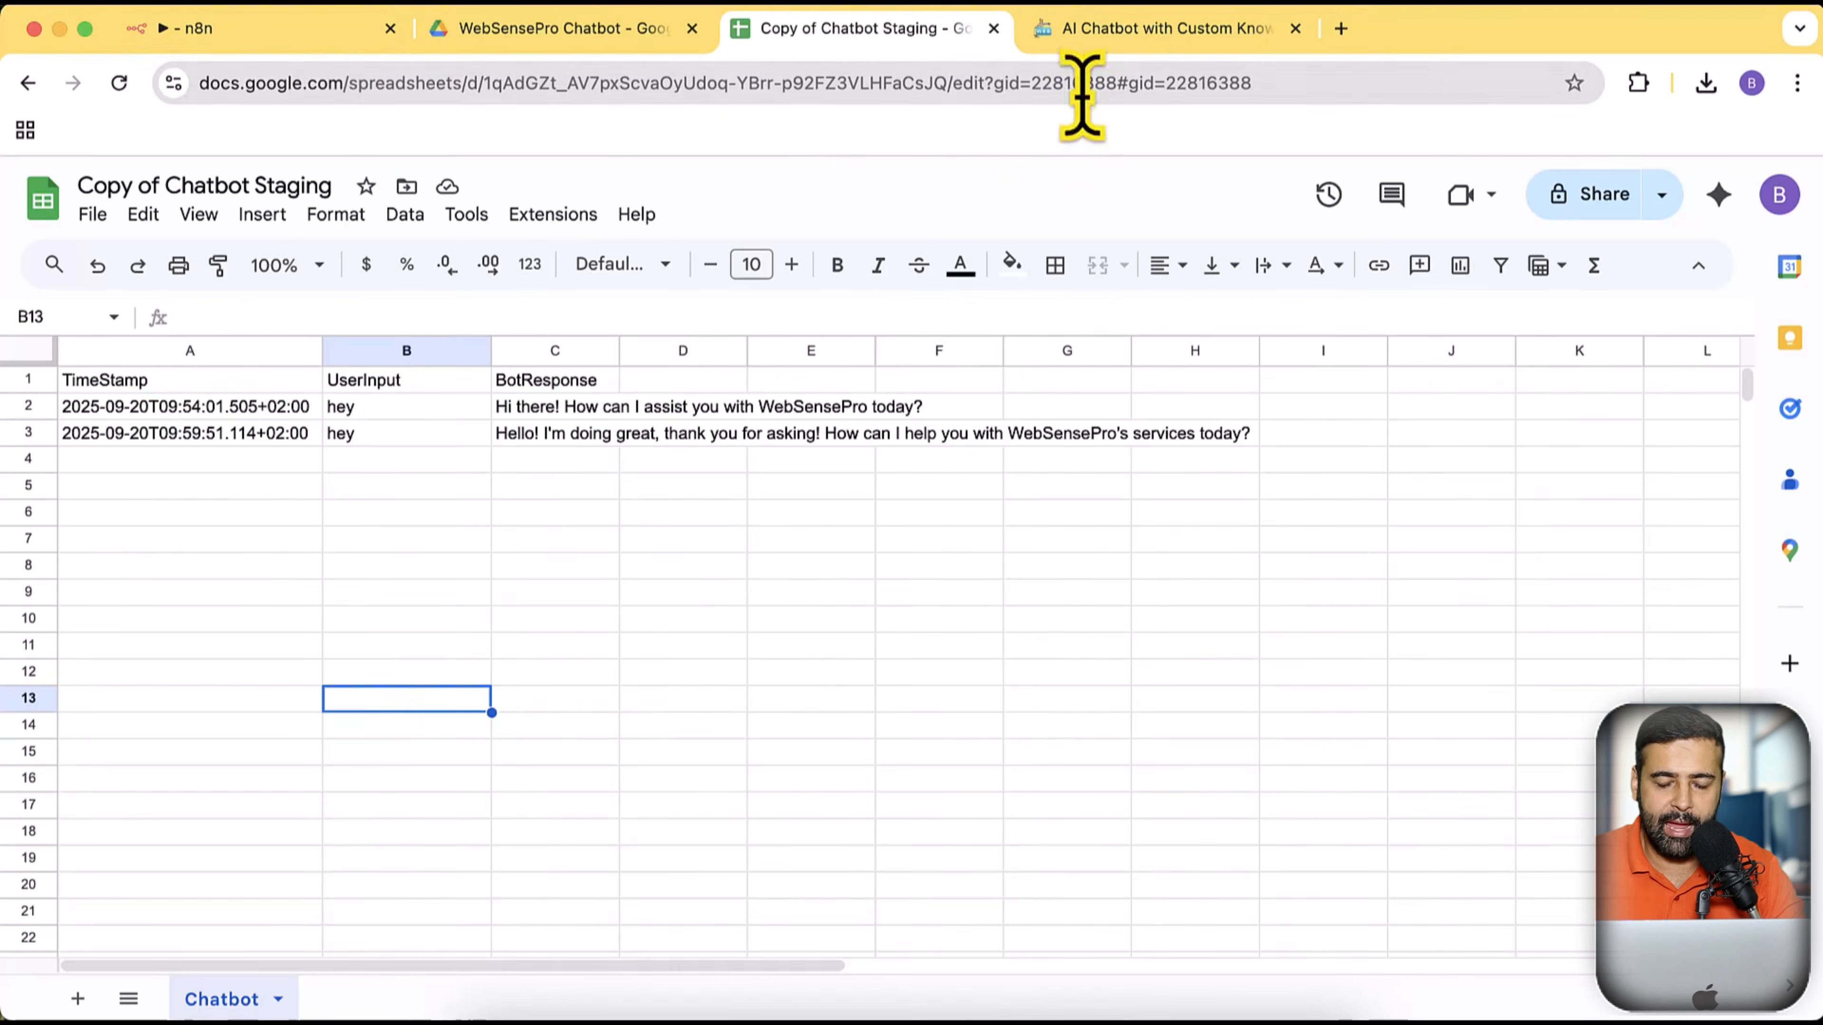
Open the chatbot on the AI Chatbot with Custom Knowledge page and send it the message "Hey how are you?"
left_click(1092, 46)
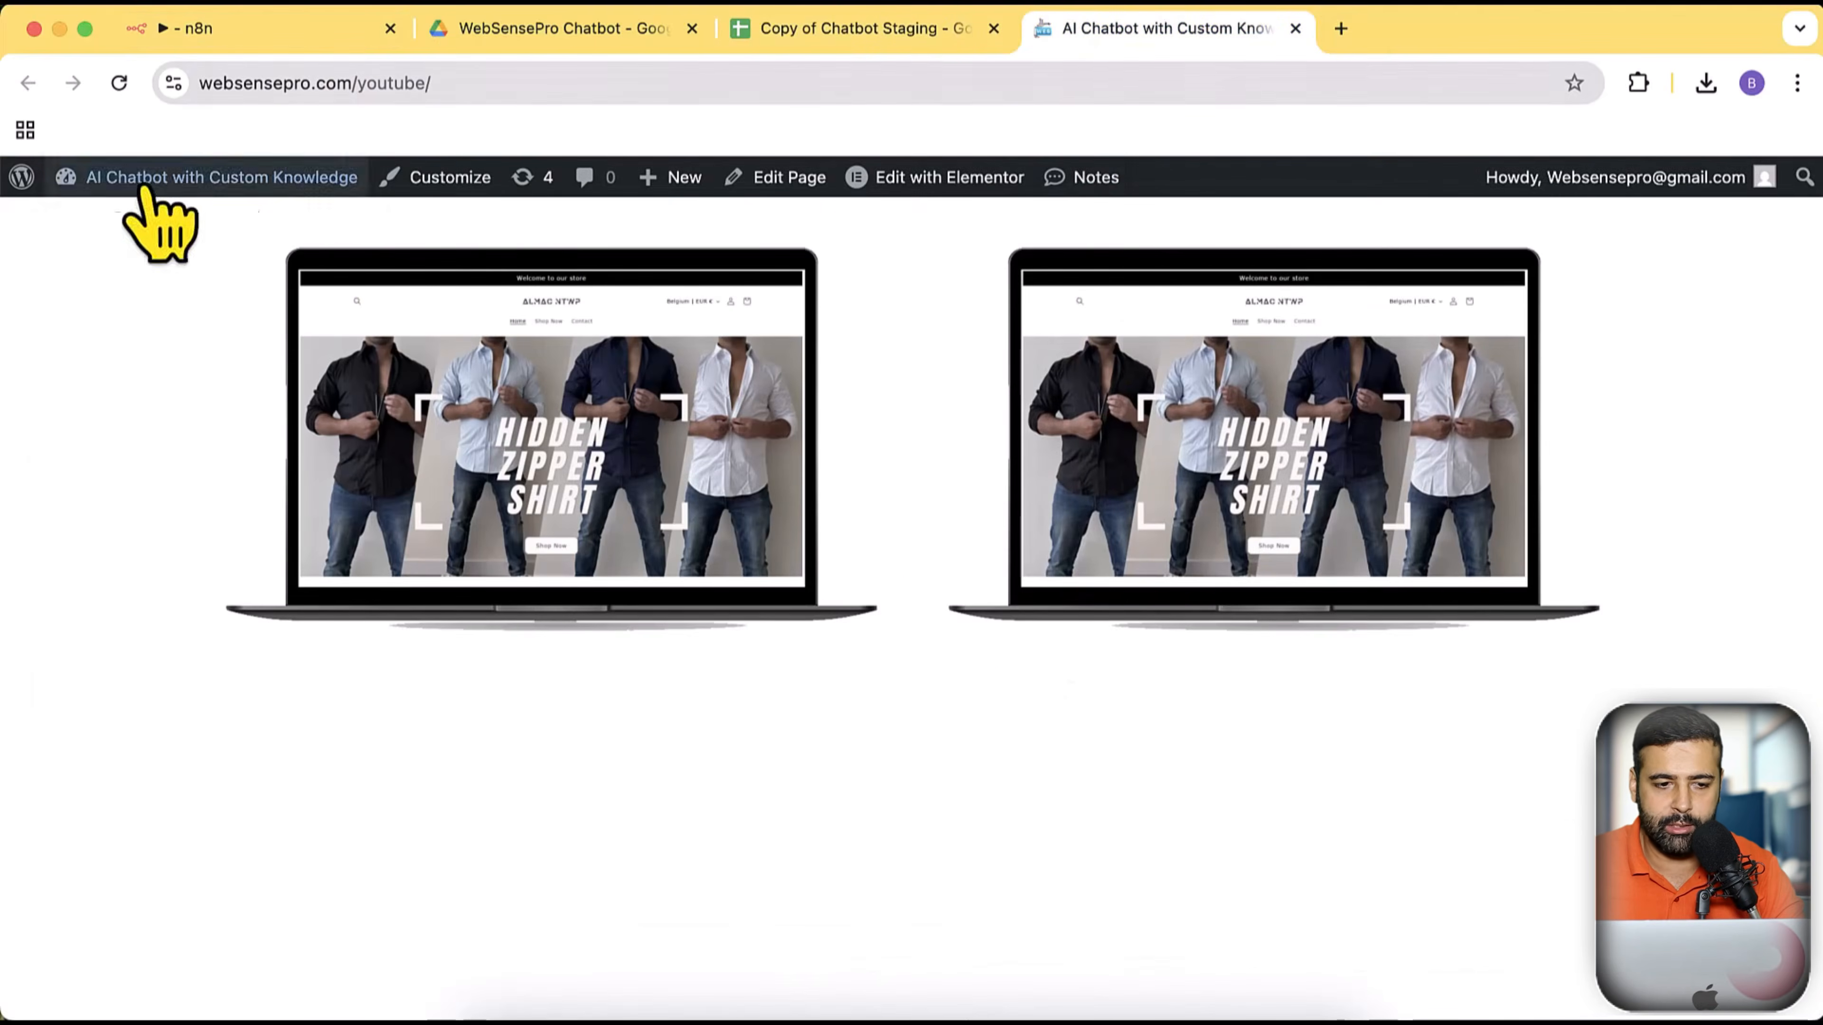
left_click(1755, 980)
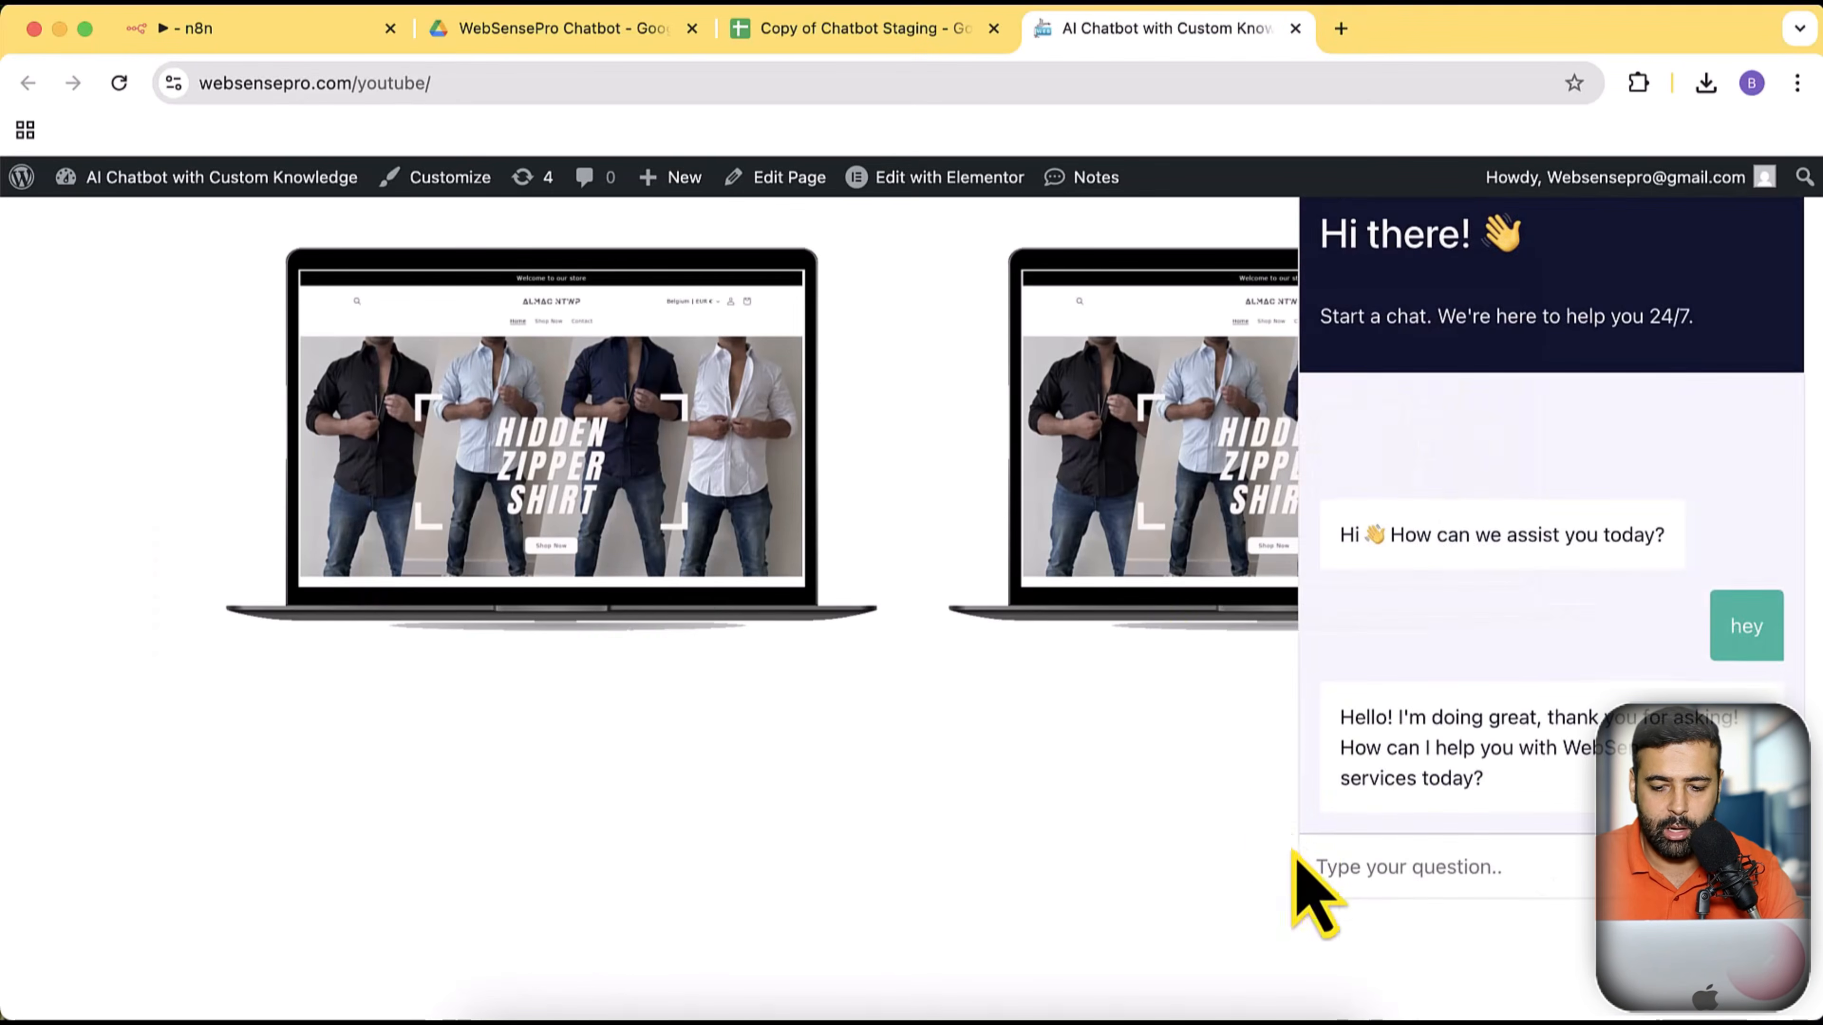
left_click(1483, 870)
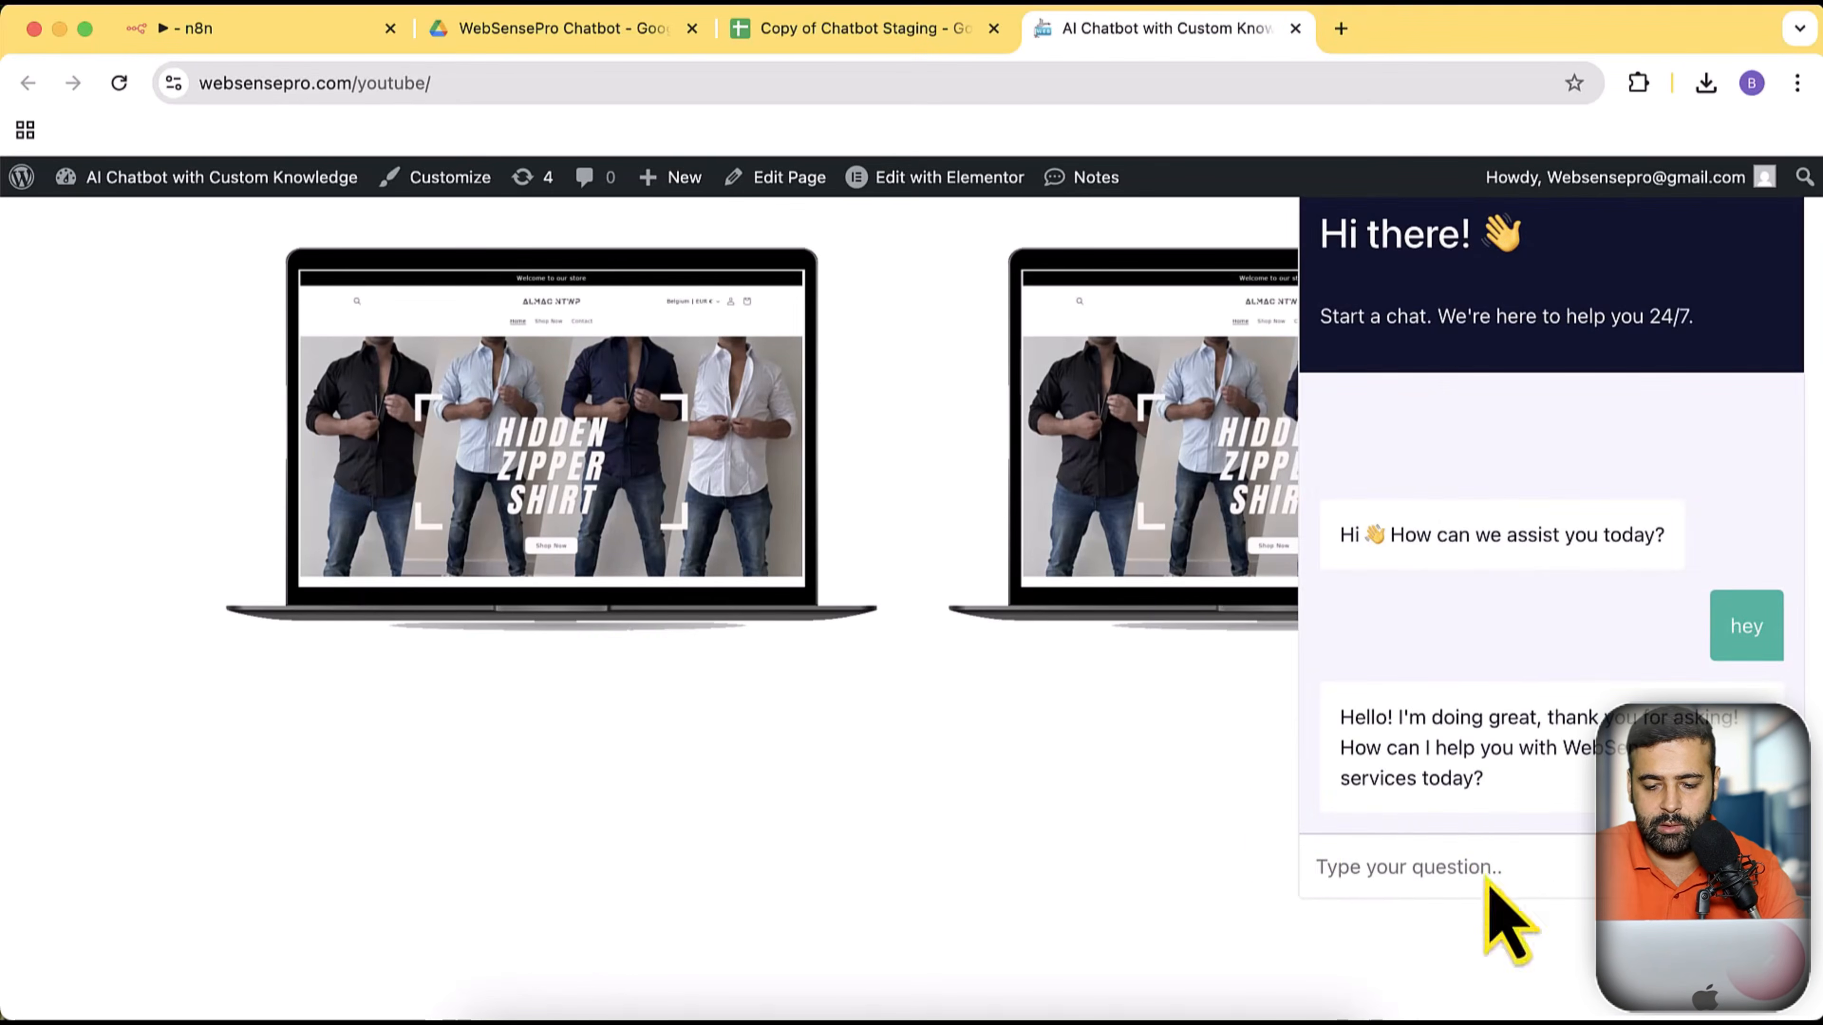
type("Hwy")
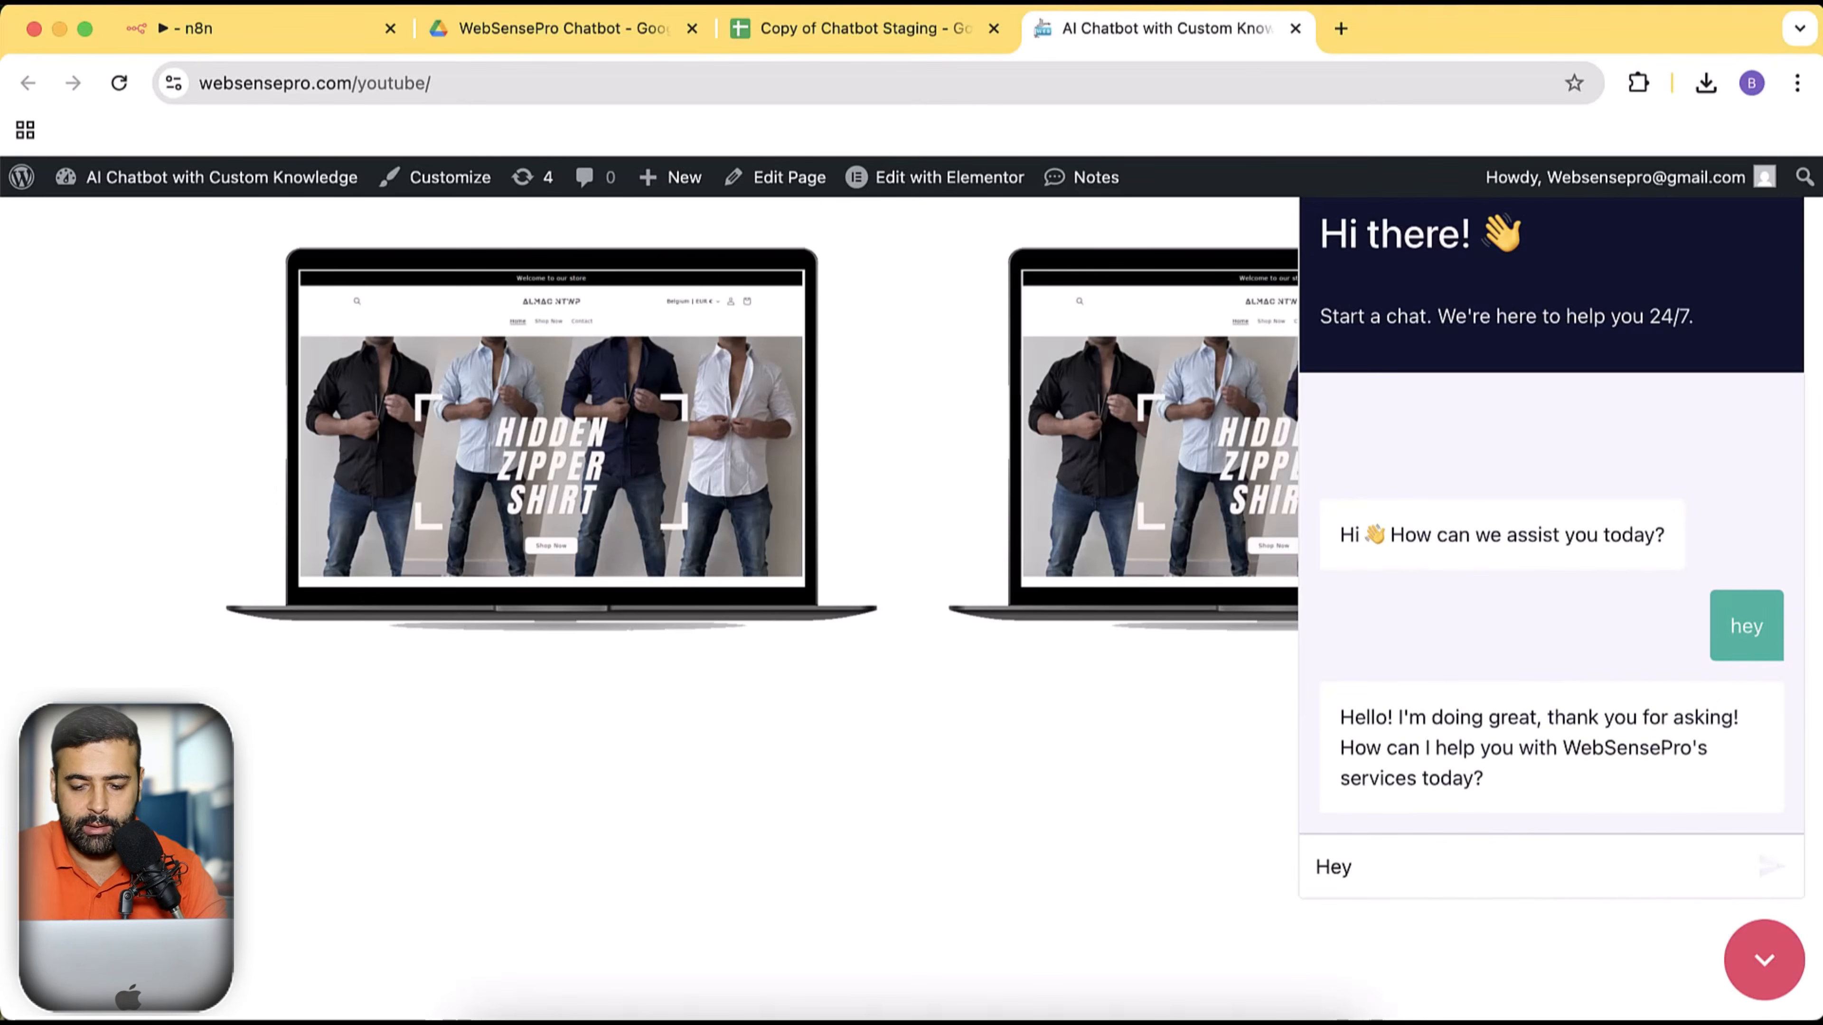
key("Return")
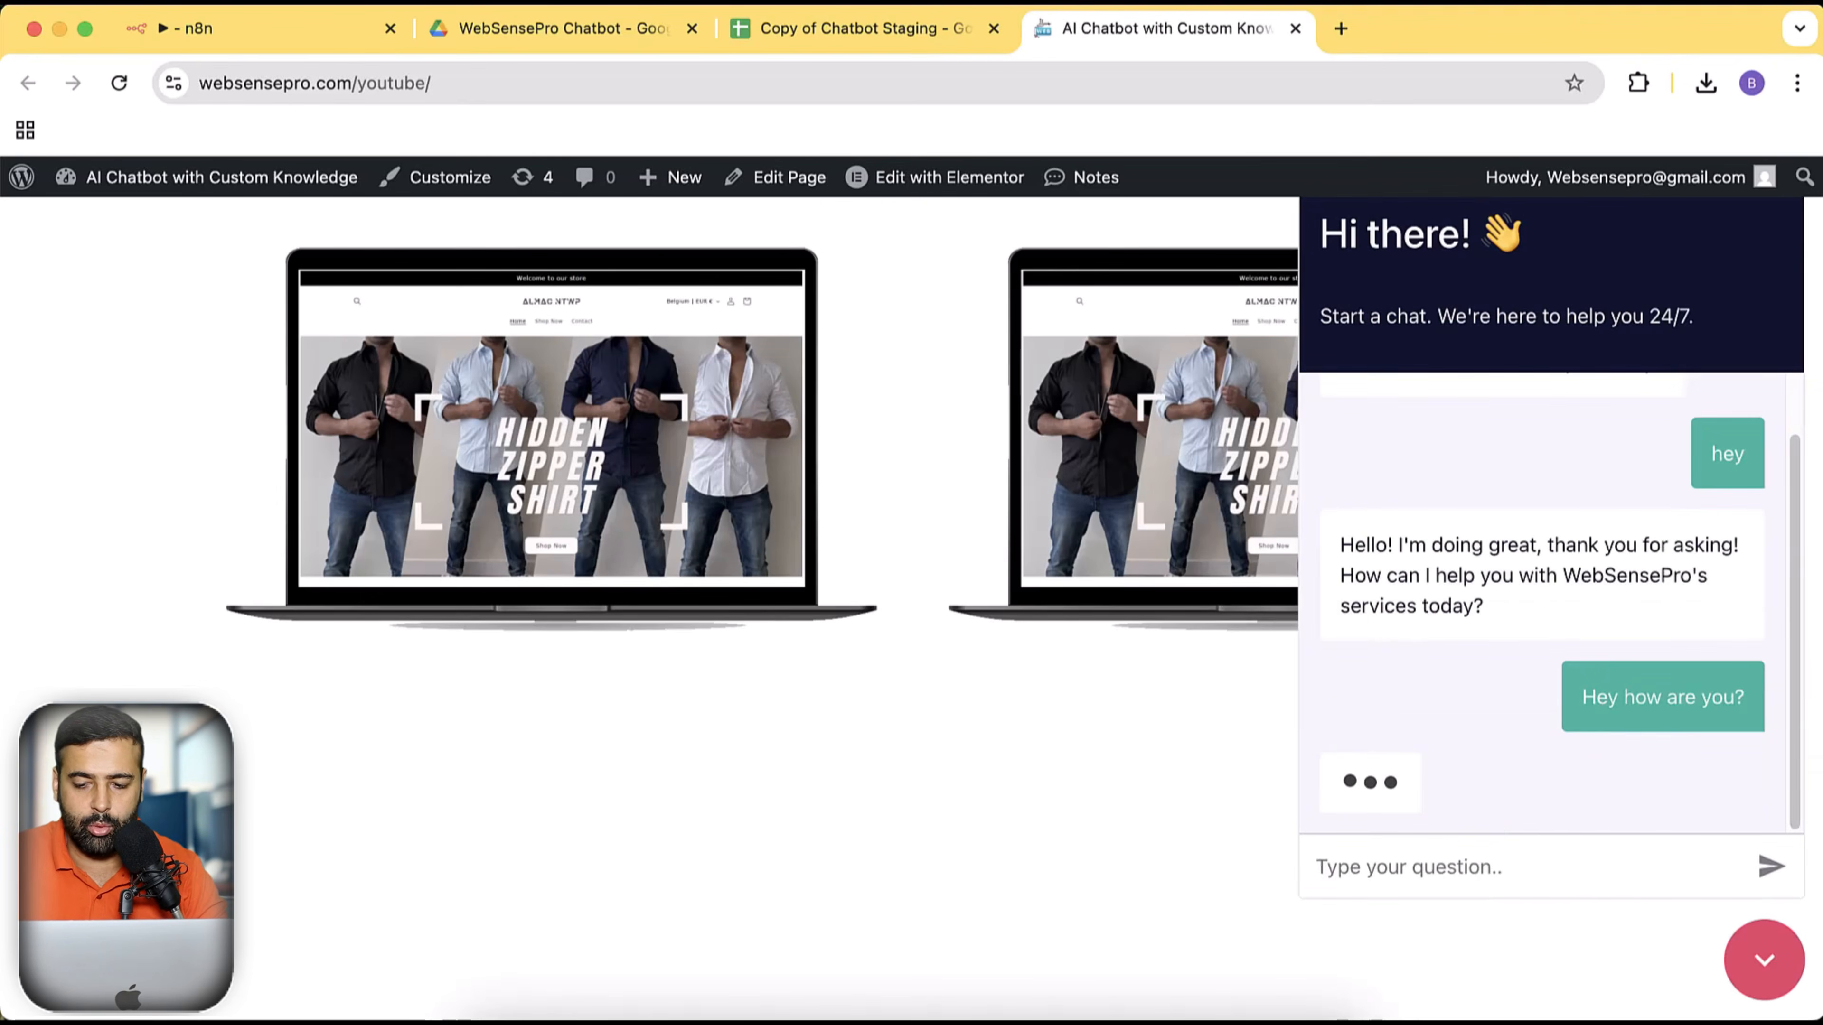
Check the Copy of Chatbot Staging sheet for the logged timestamp, user input and bot response of the new message
left_click(879, 31)
left_click(377, 535)
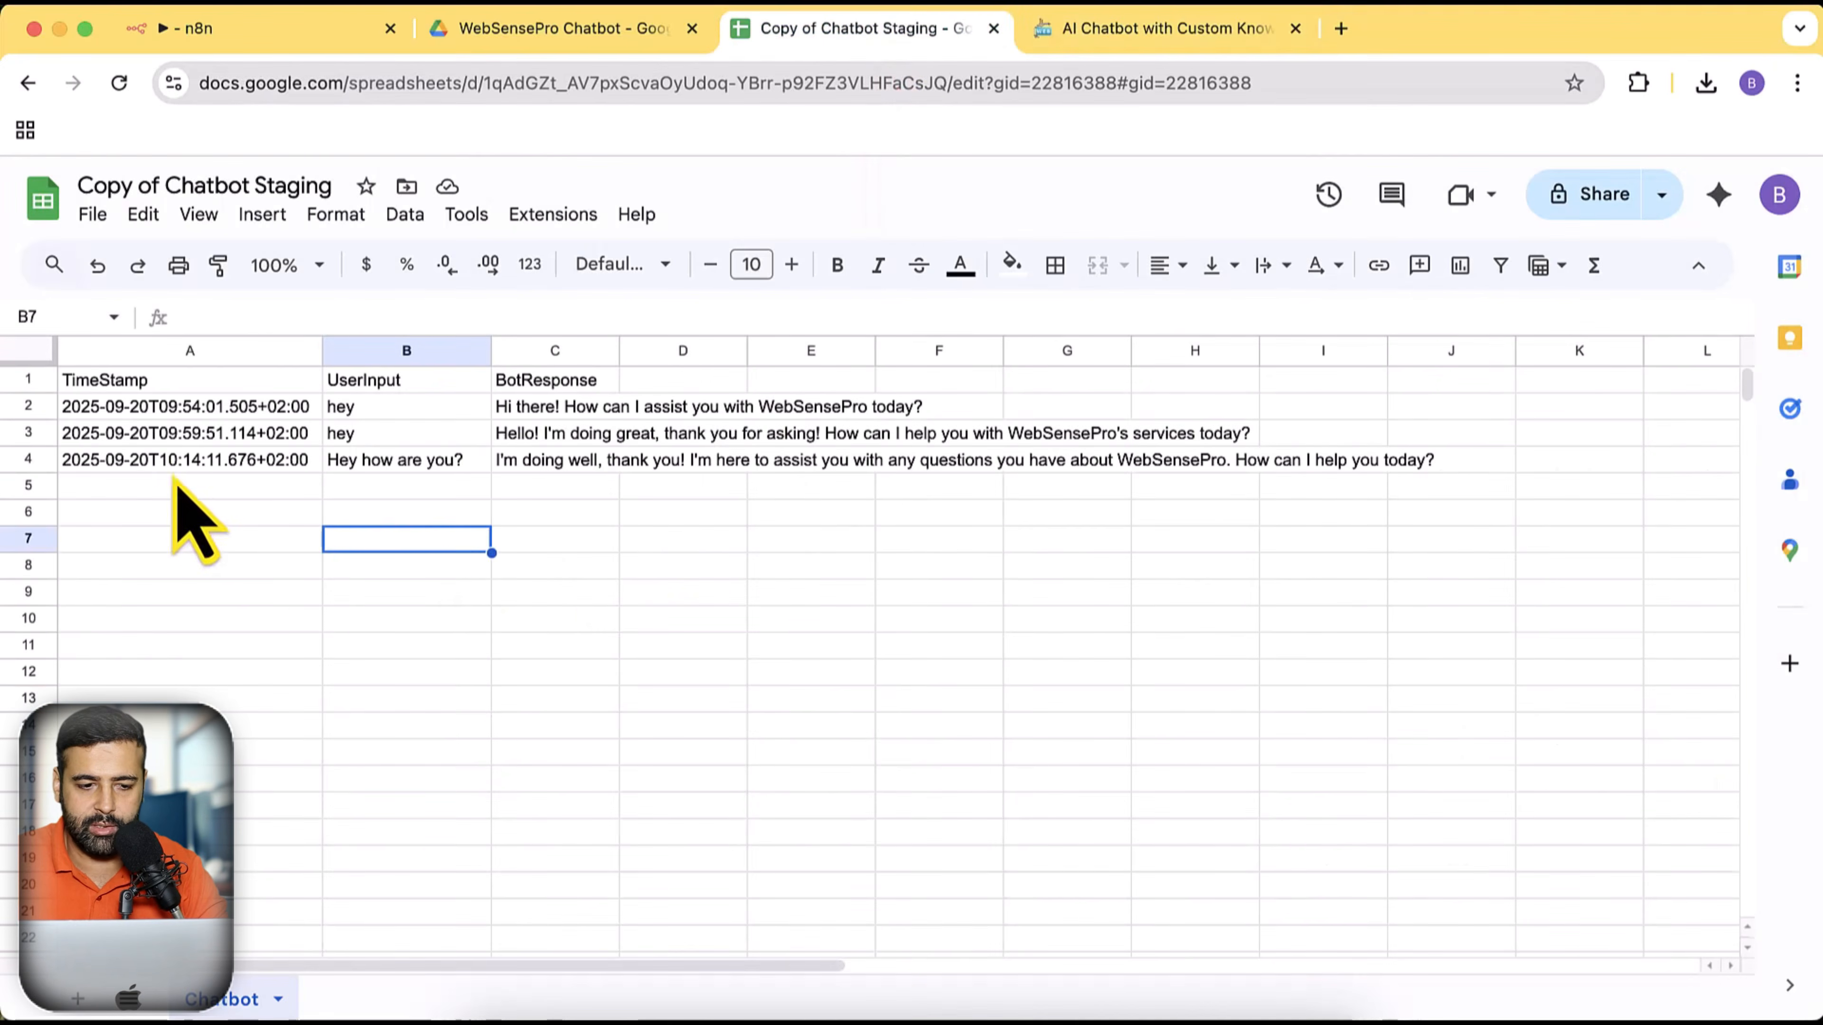
left_click_drag(167, 467, 635, 468)
left_click(216, 495)
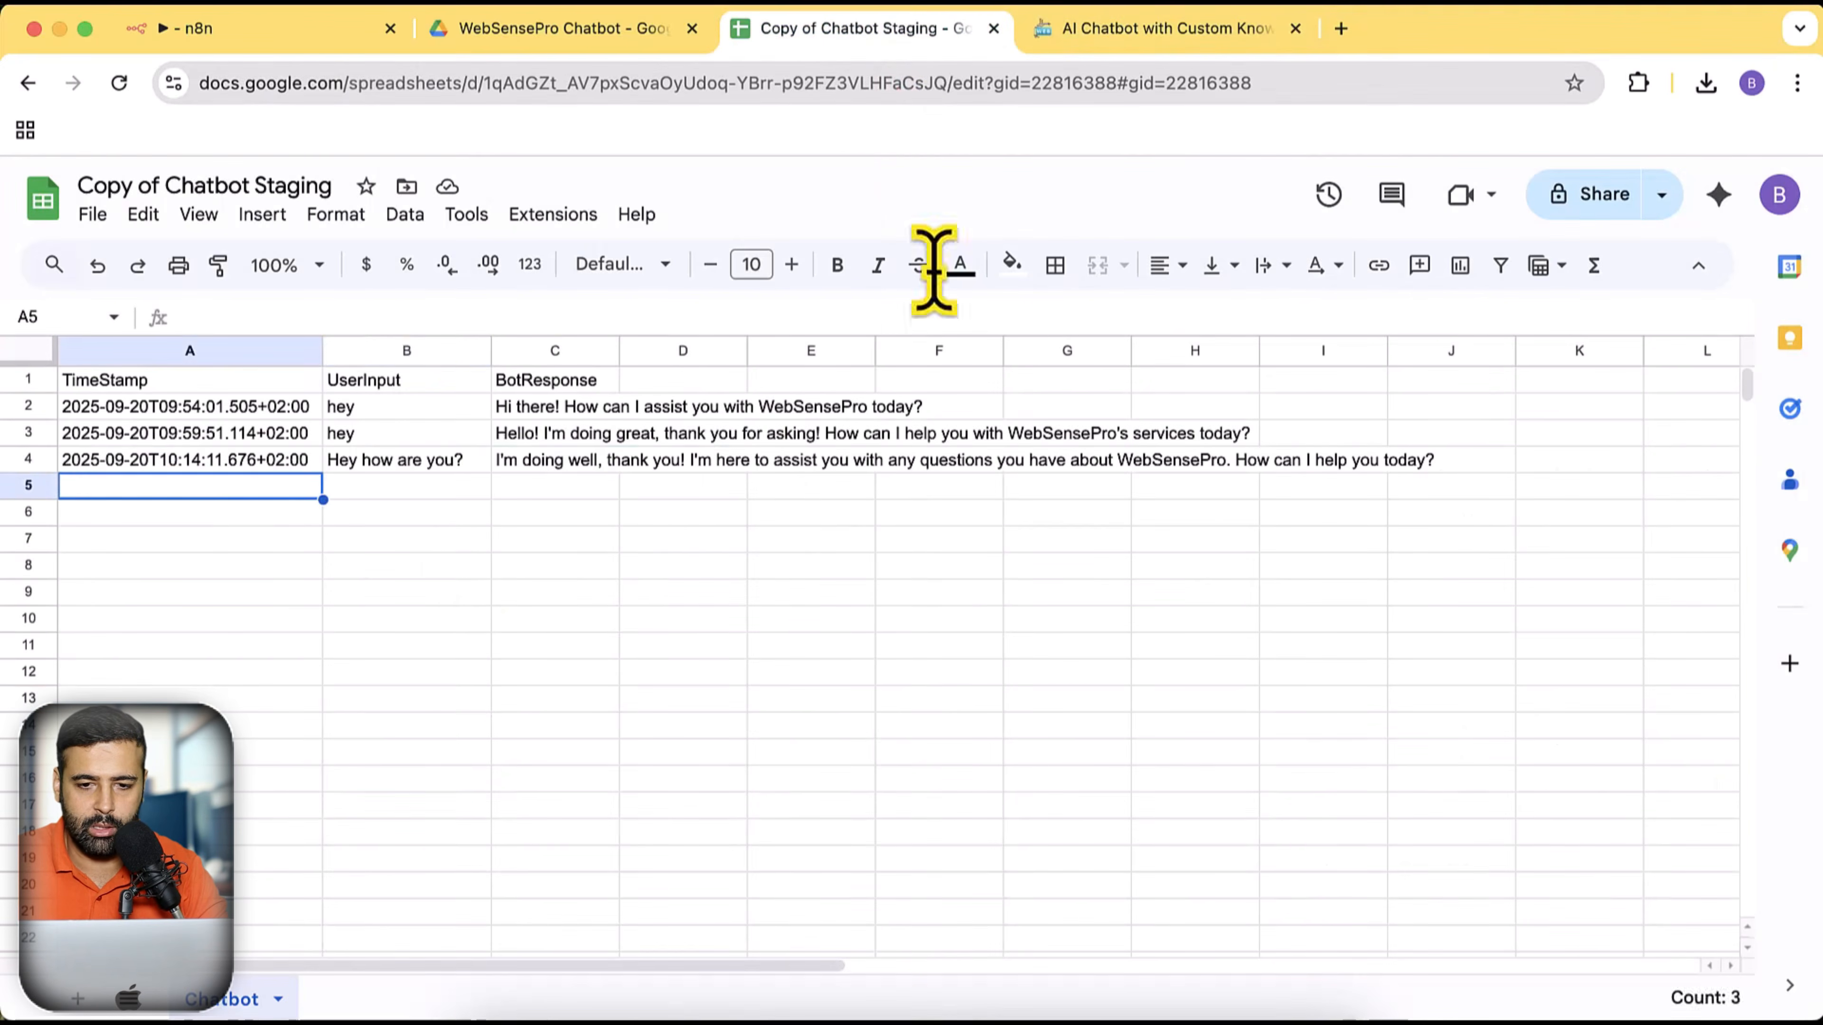
Return to the website chatbot and send a message giving the first name and asking "can you teach me how to make an icecream"
left_click(1147, 30)
left_click(1495, 858)
type("my name is bilal can you tea")
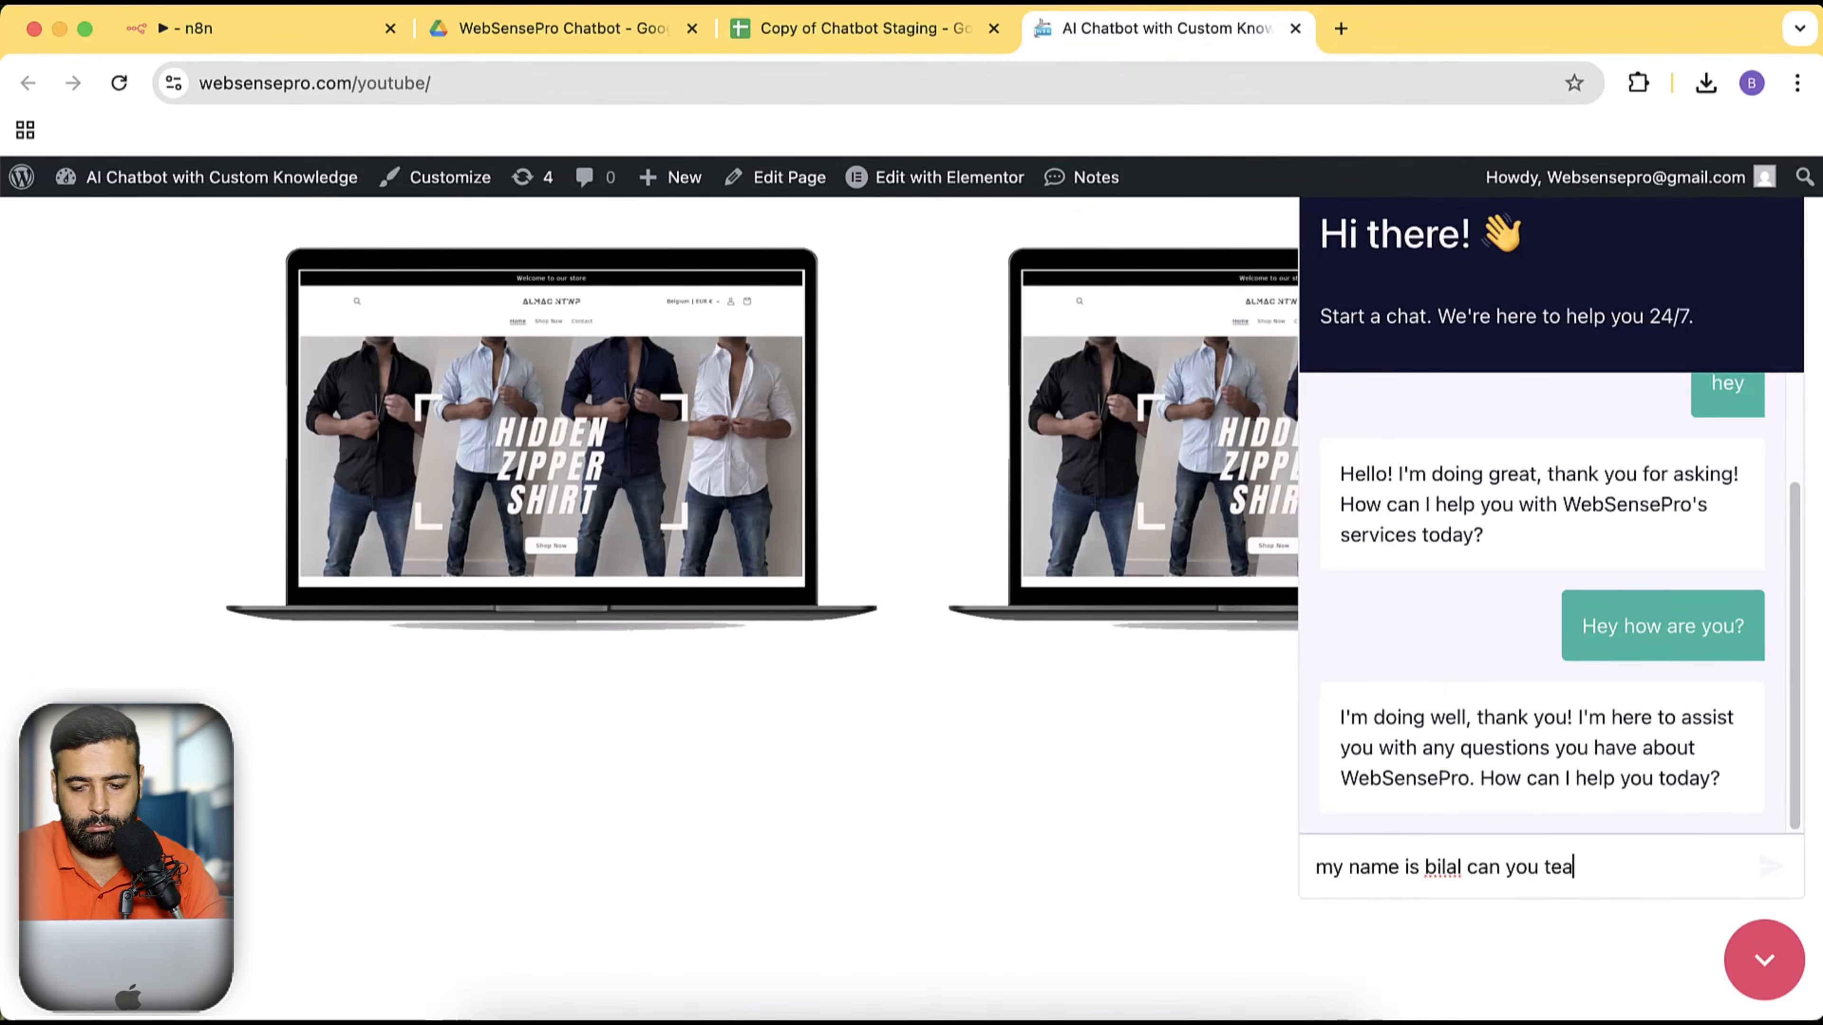
type("ch me how to create an icecream")
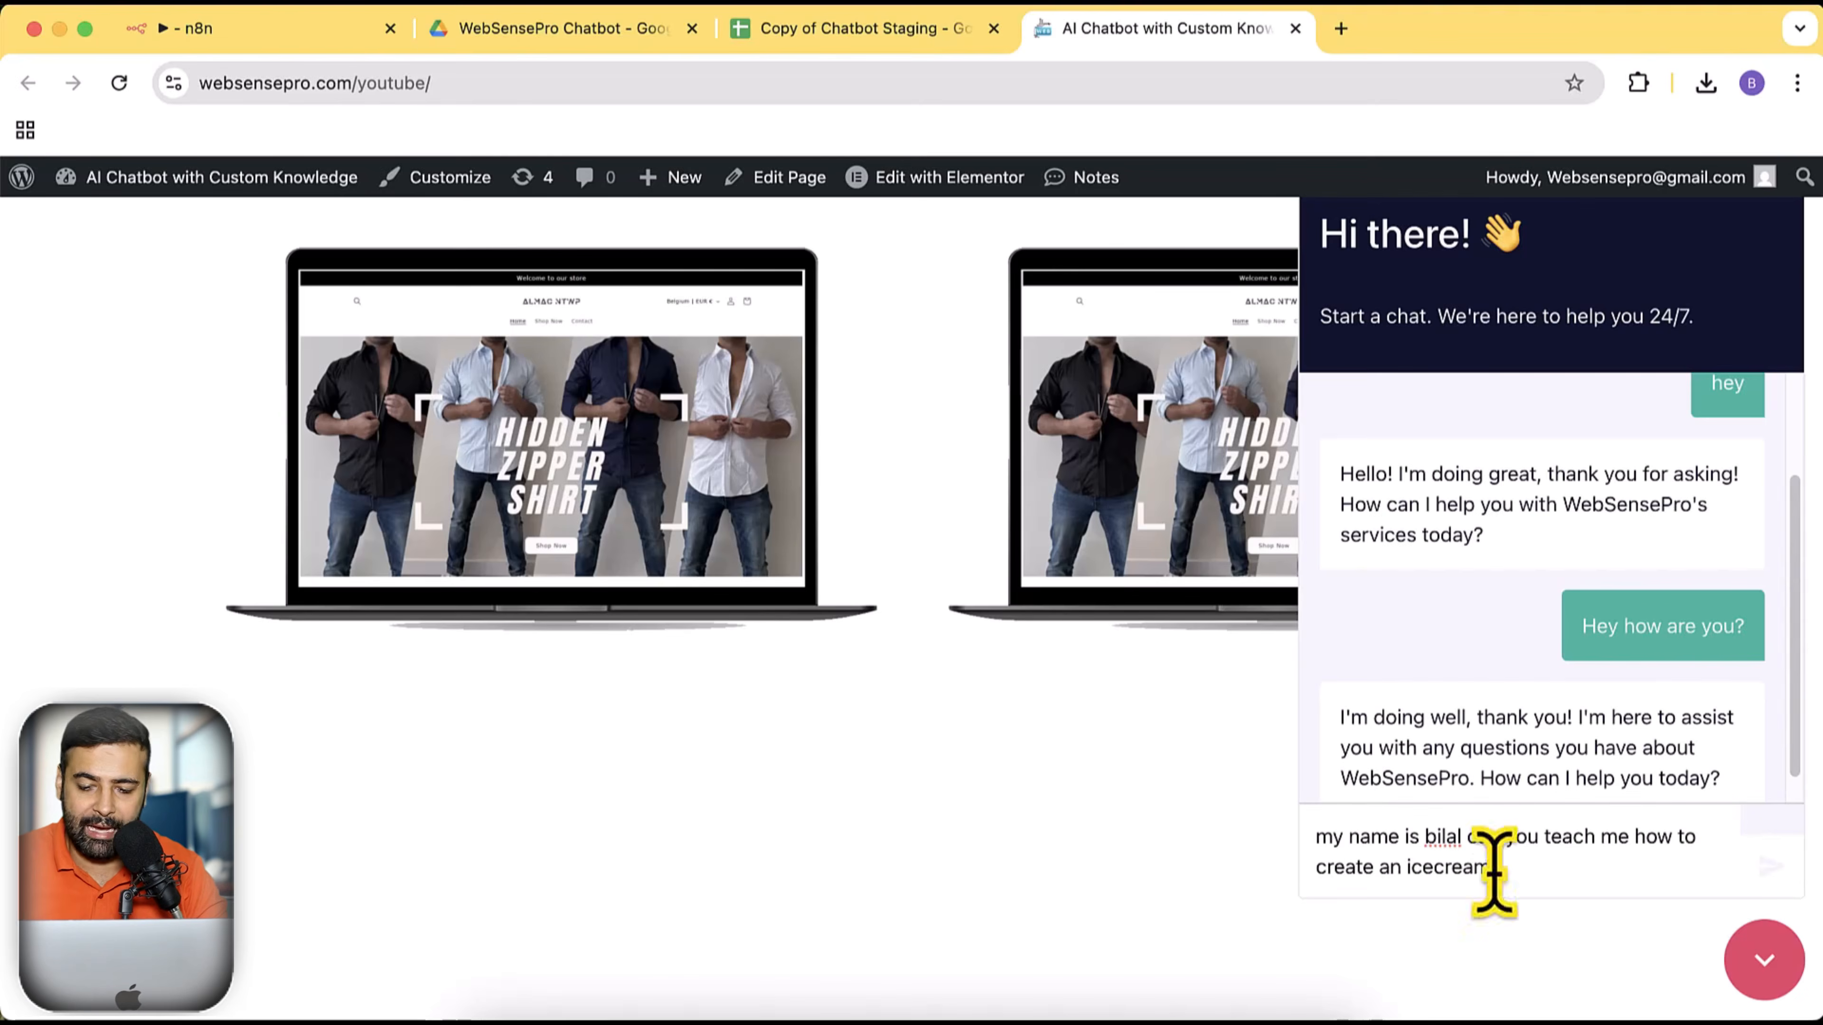
left_click_drag(1527, 871, 1318, 842)
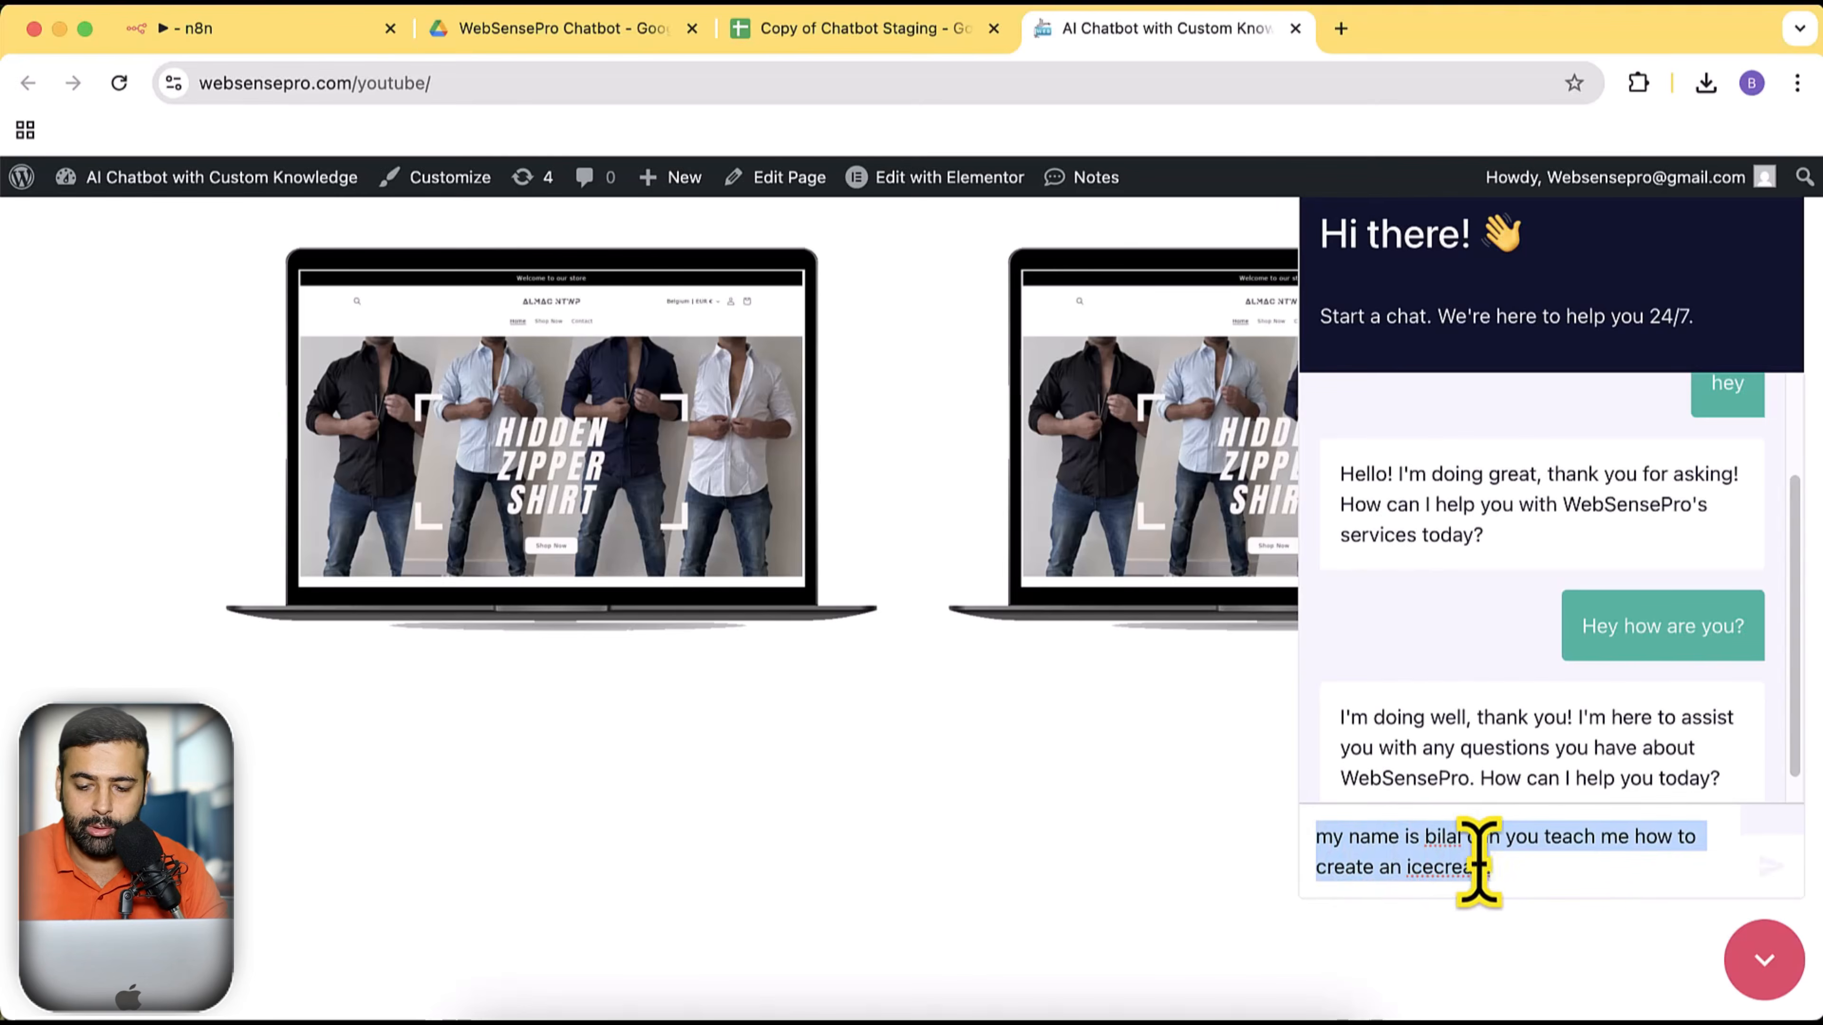
double_click(1360, 867)
type("make")
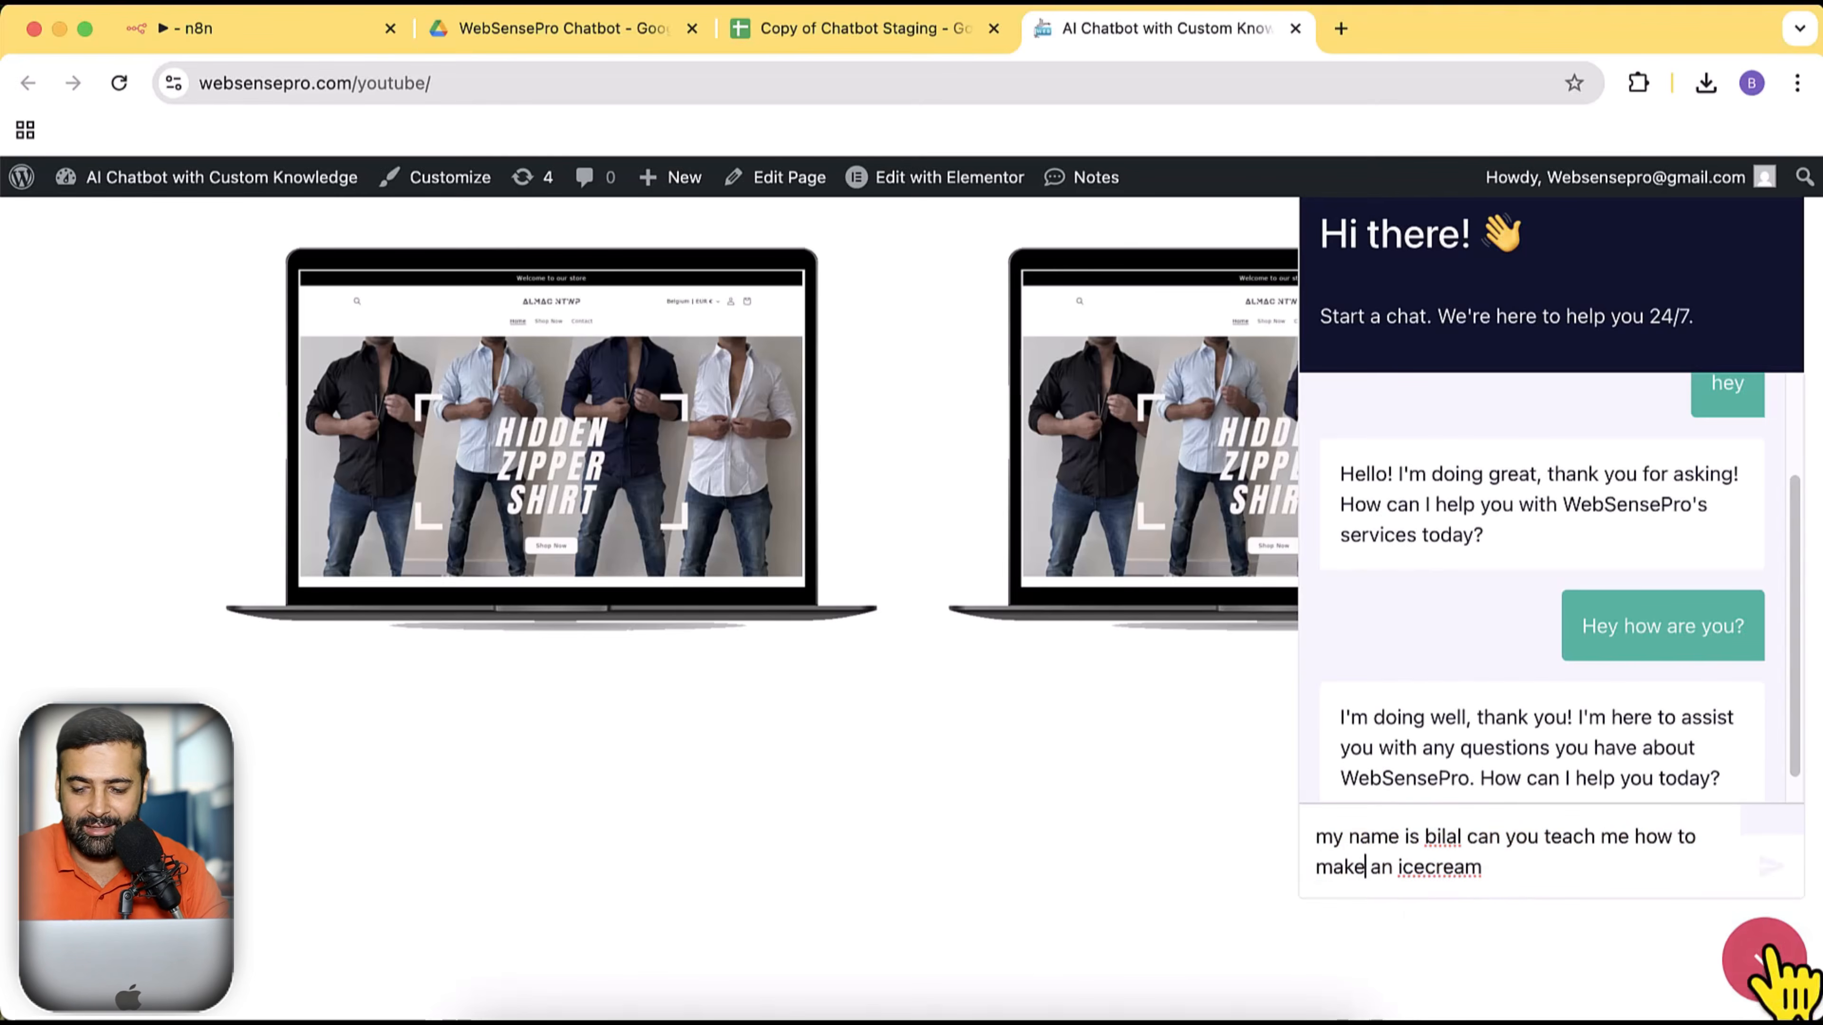
left_click(1771, 867)
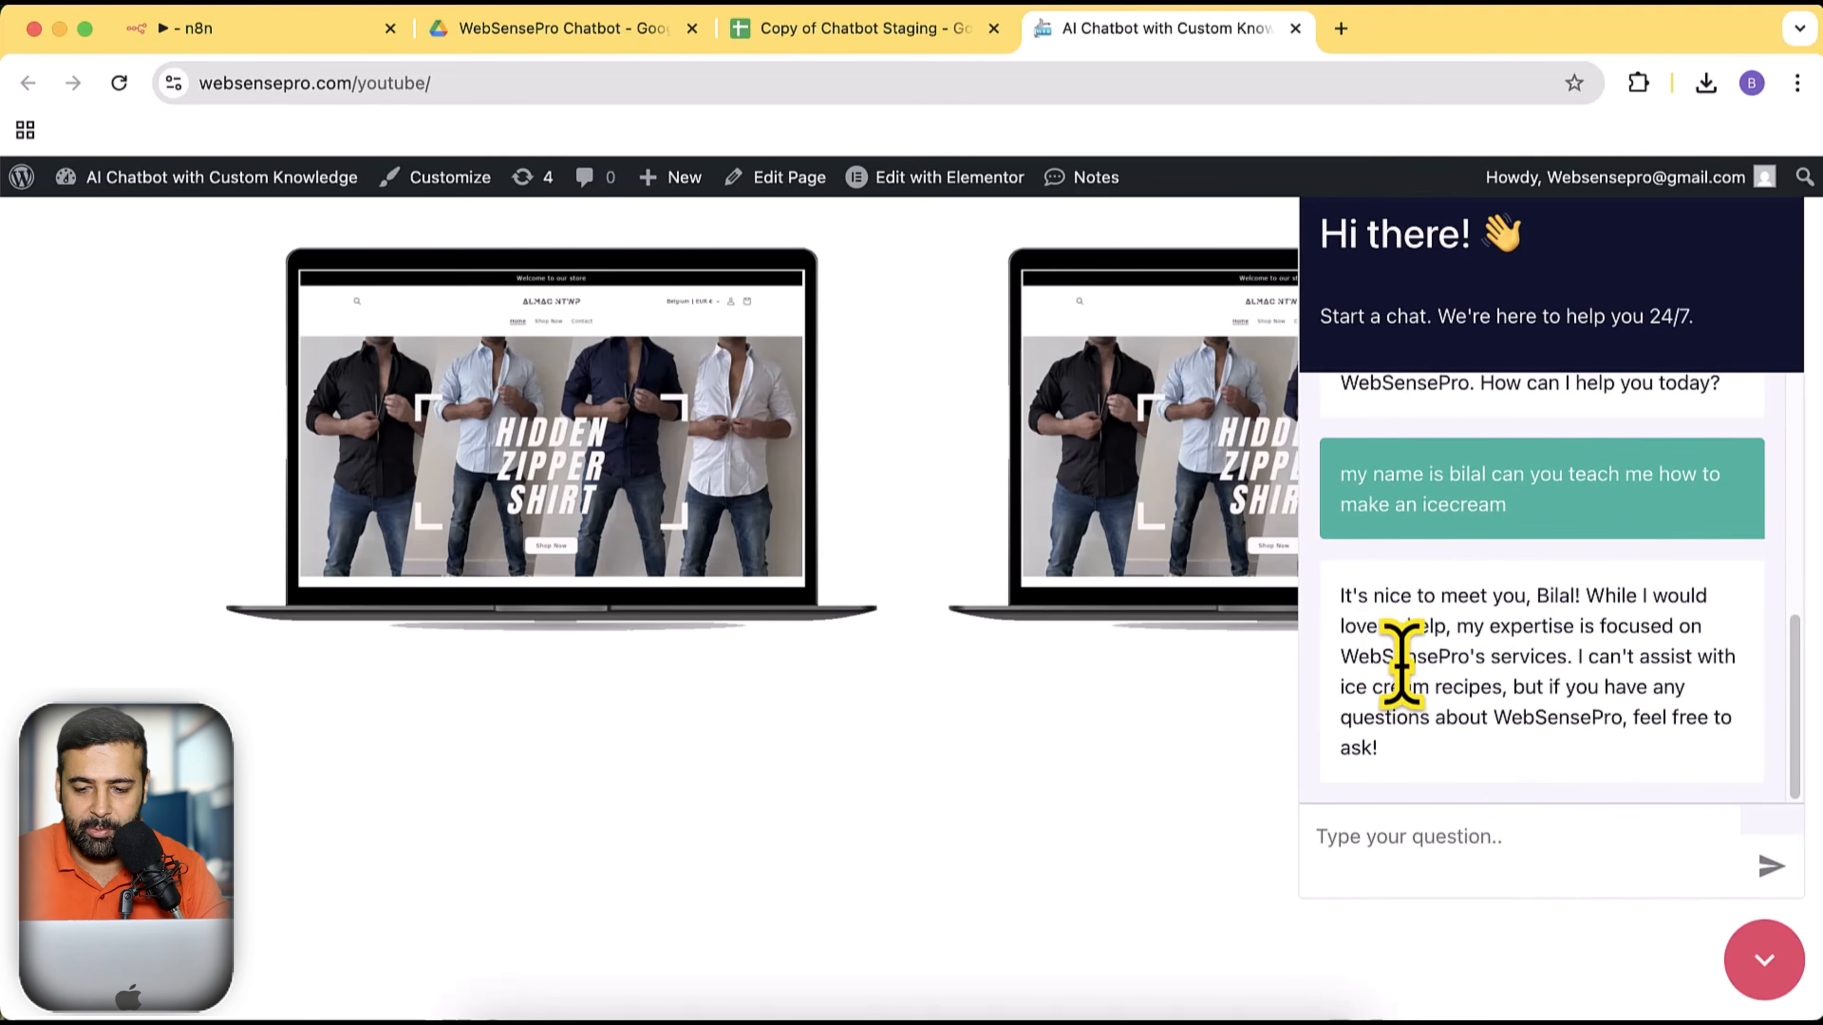
Read the chatbot's reply to the off-topic question and check its logged row in the Copy of Chatbot Staging sheet
left_click_drag(1341, 657, 1568, 657)
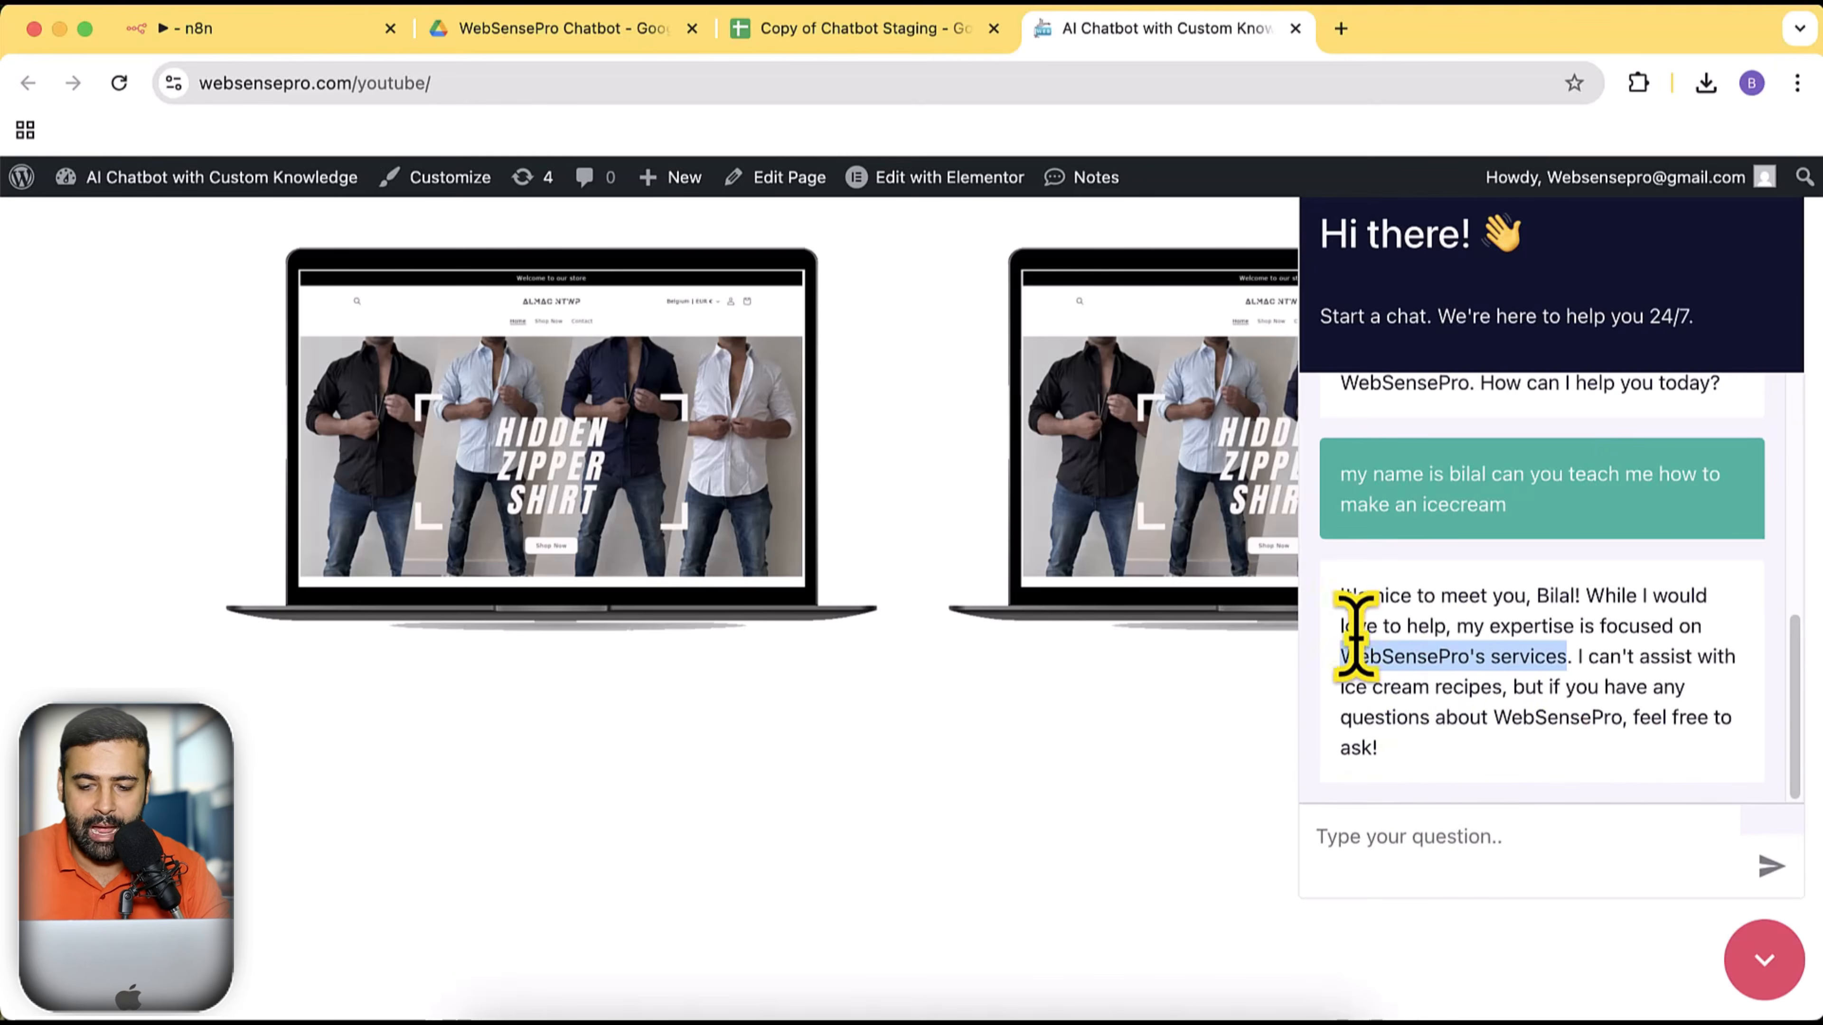
left_click(1435, 698)
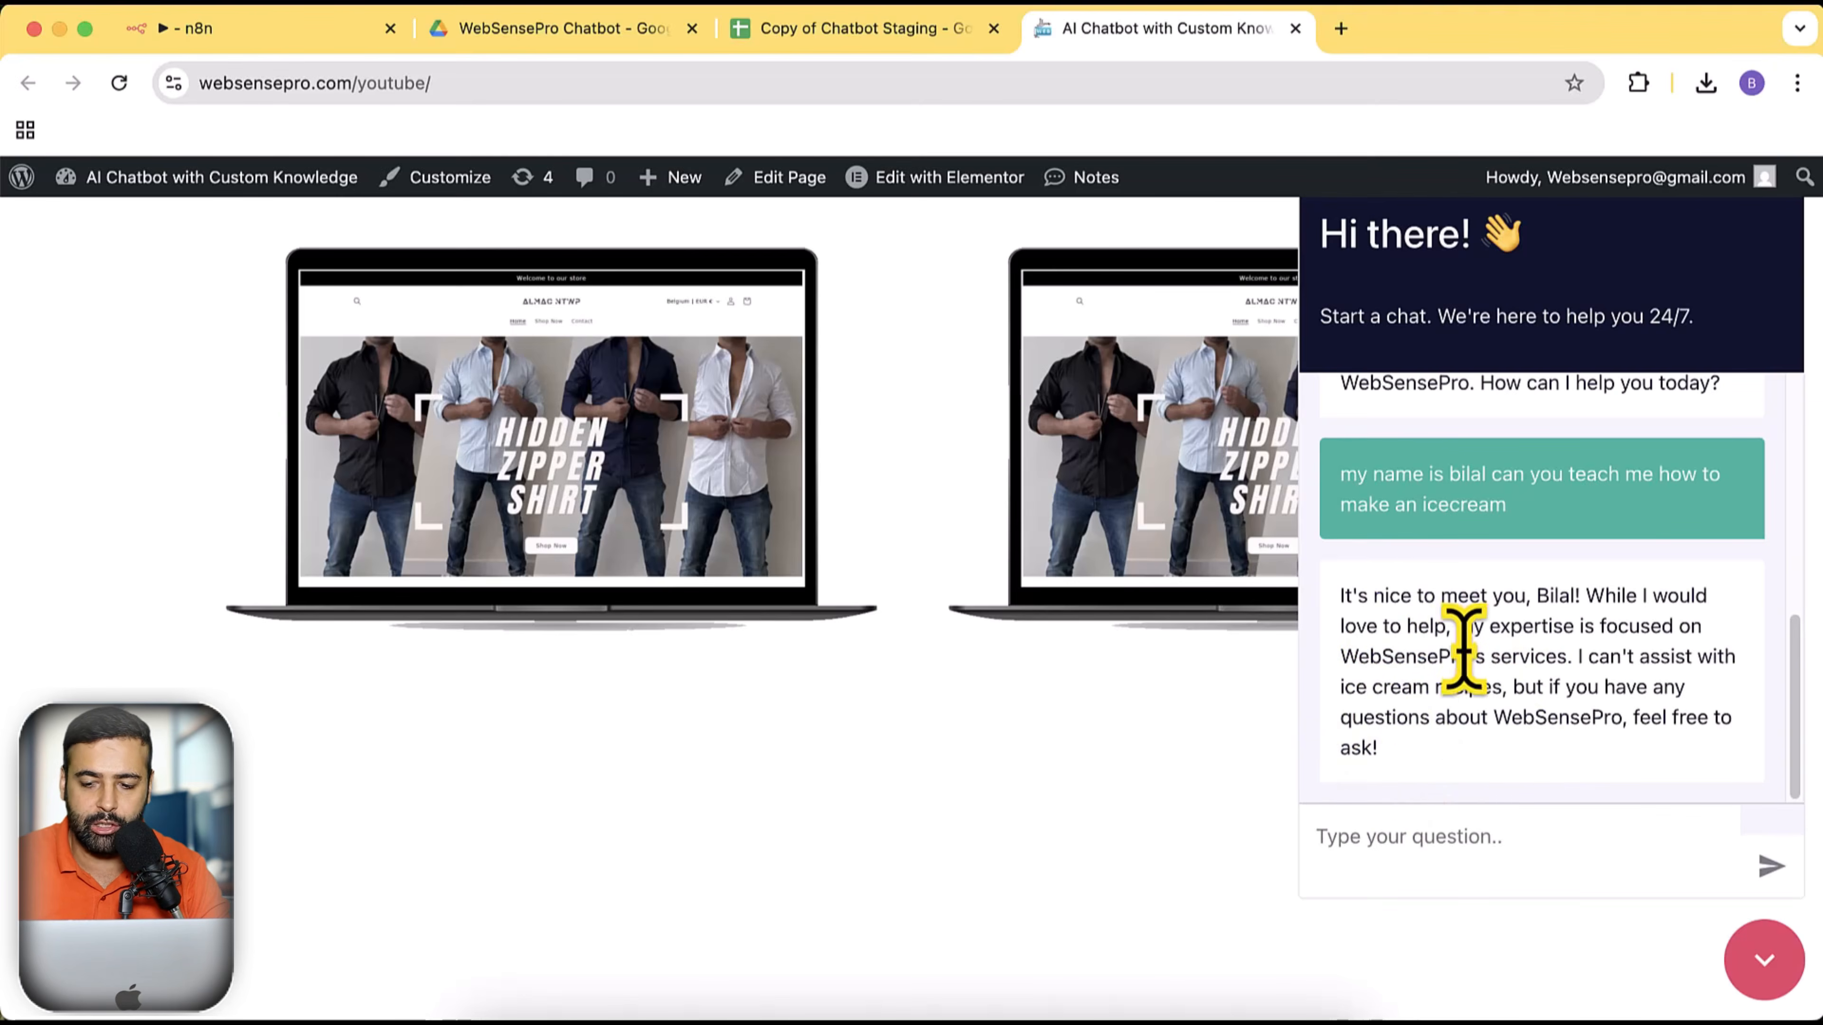
left_click(868, 33)
left_click_drag(358, 490, 647, 491)
left_click(459, 540)
left_click(269, 489)
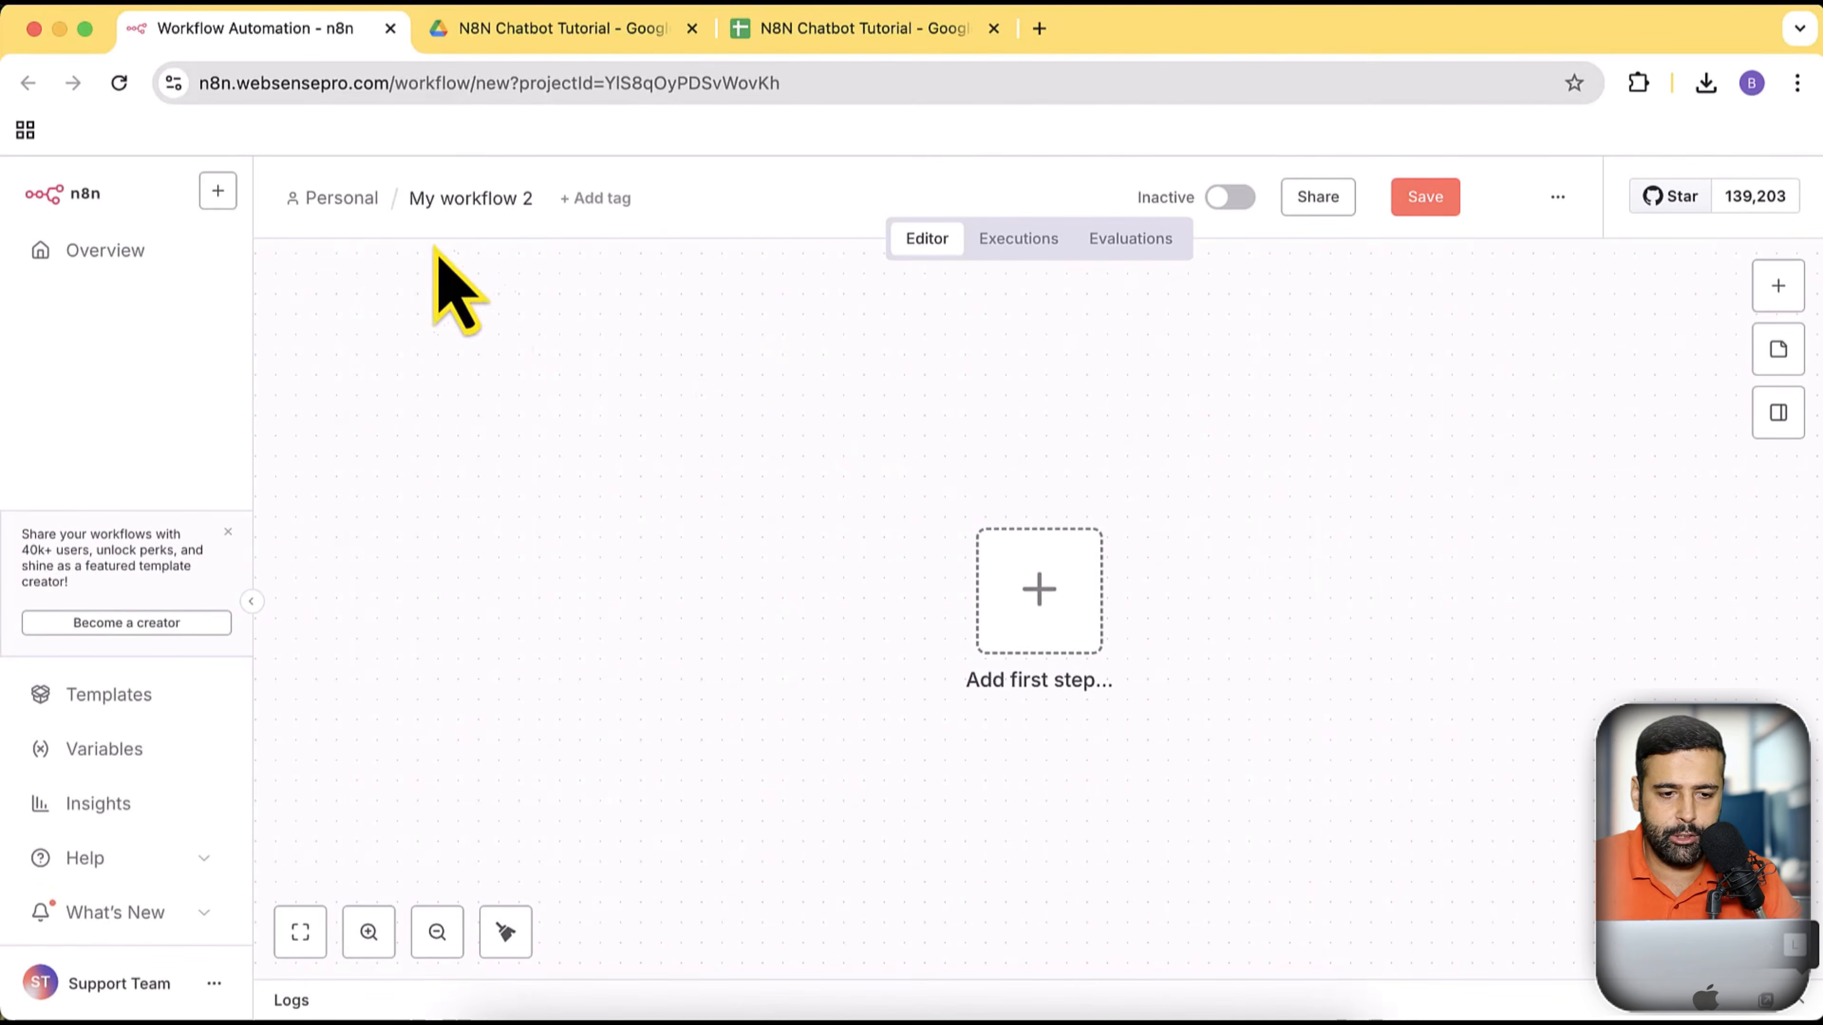
Rename the new n8n workflow as "Push Data To Vector Database"
left_click(448, 200)
type("Push Data To Vector Database")
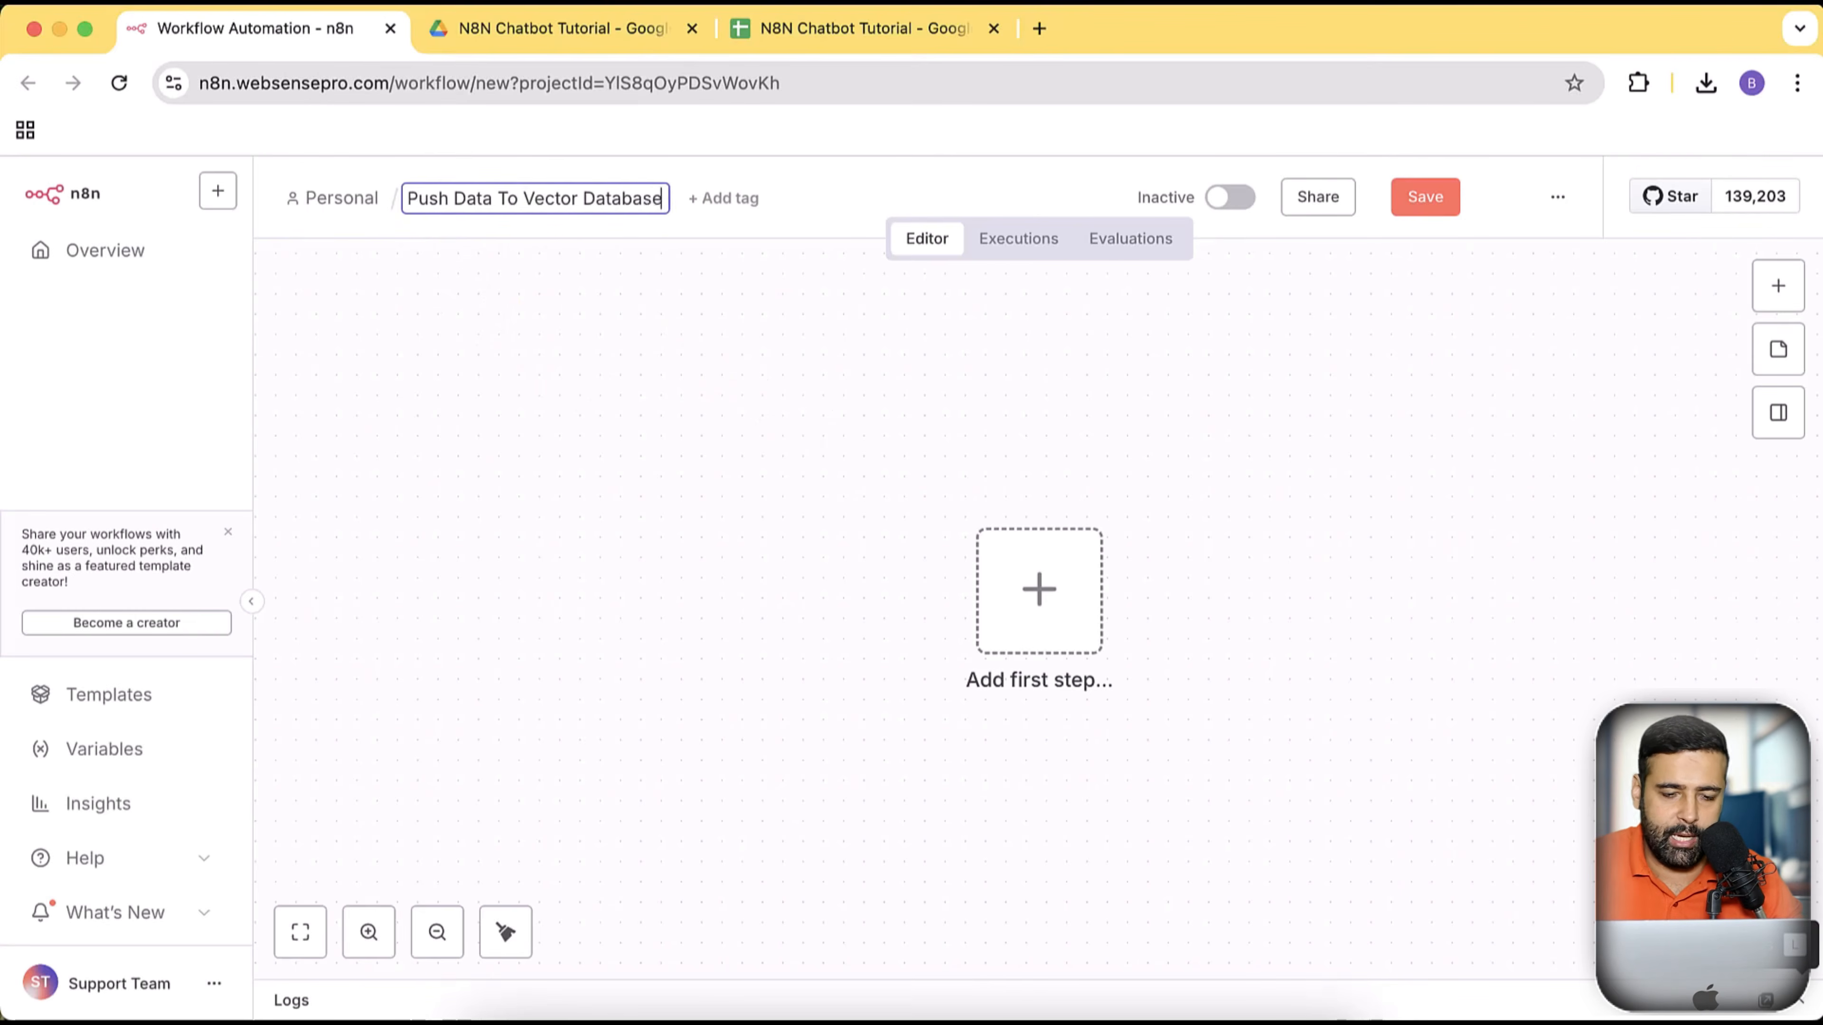
key("Return")
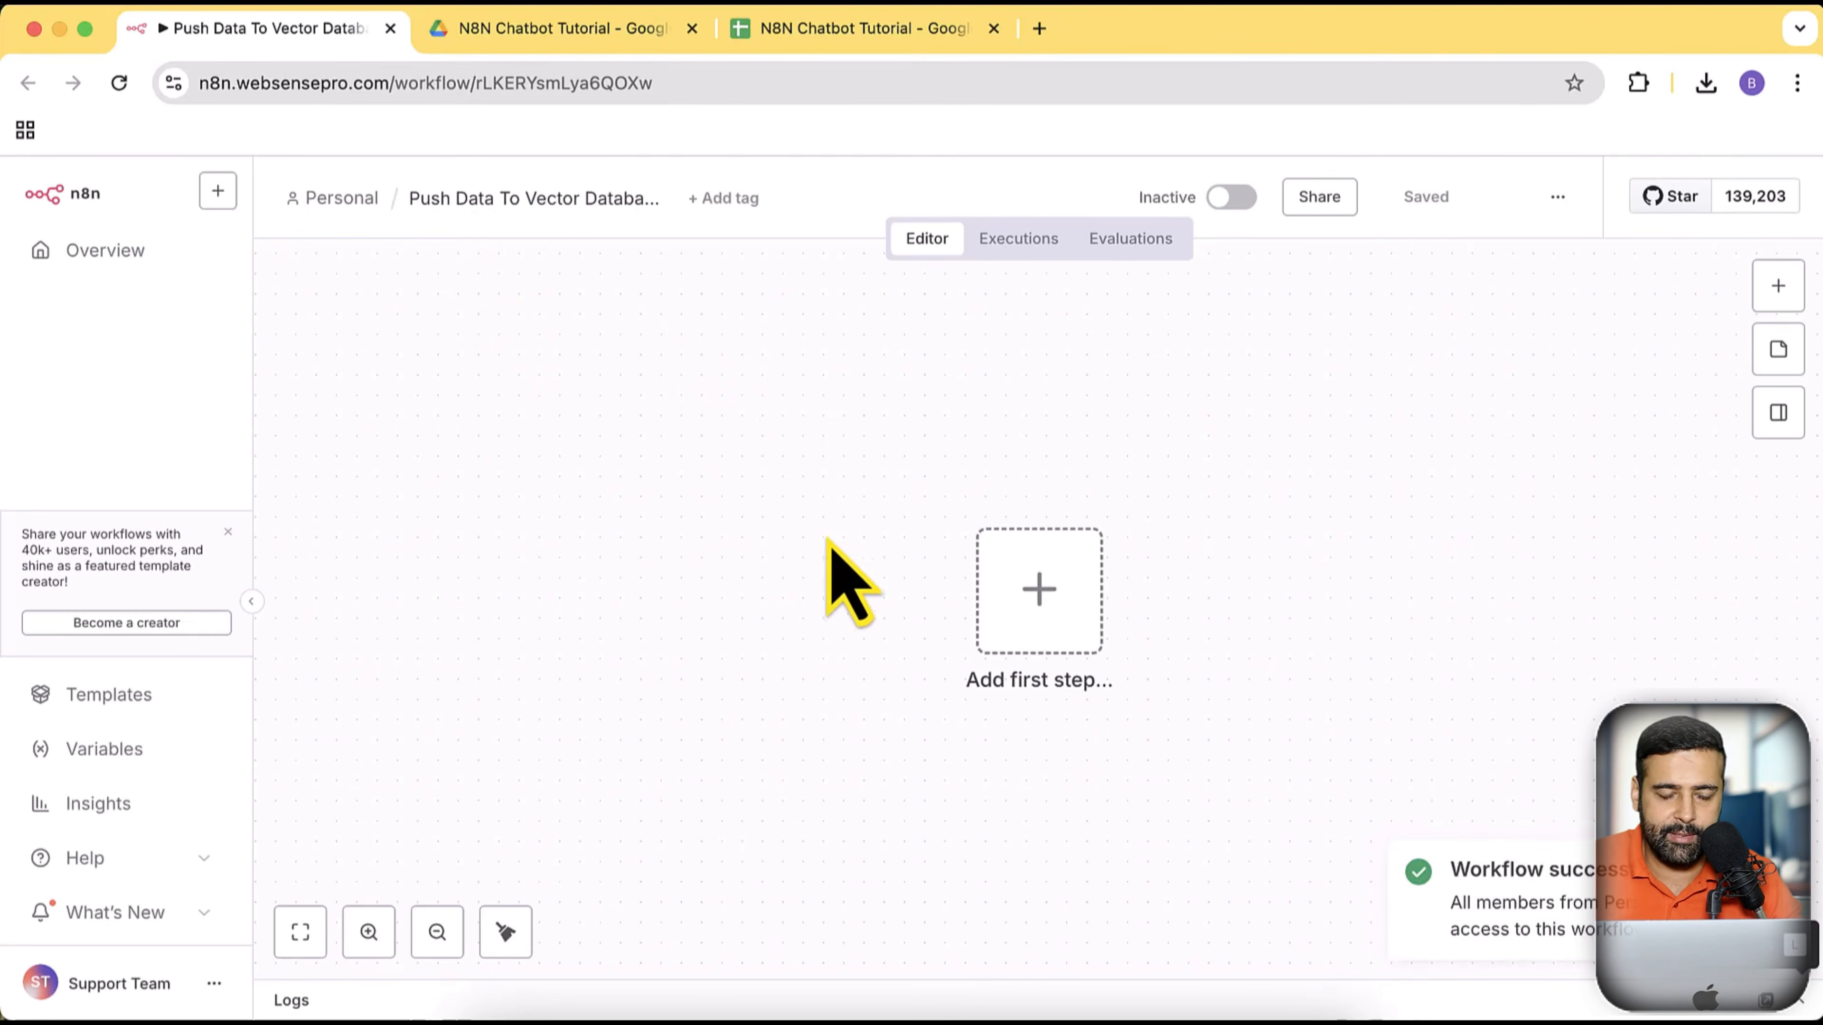
View the N8N Chatbot Tutorial folder in Google Drive, and add a Google Drive trigger for changes involving a specific folder to the workflow
left_click(551, 43)
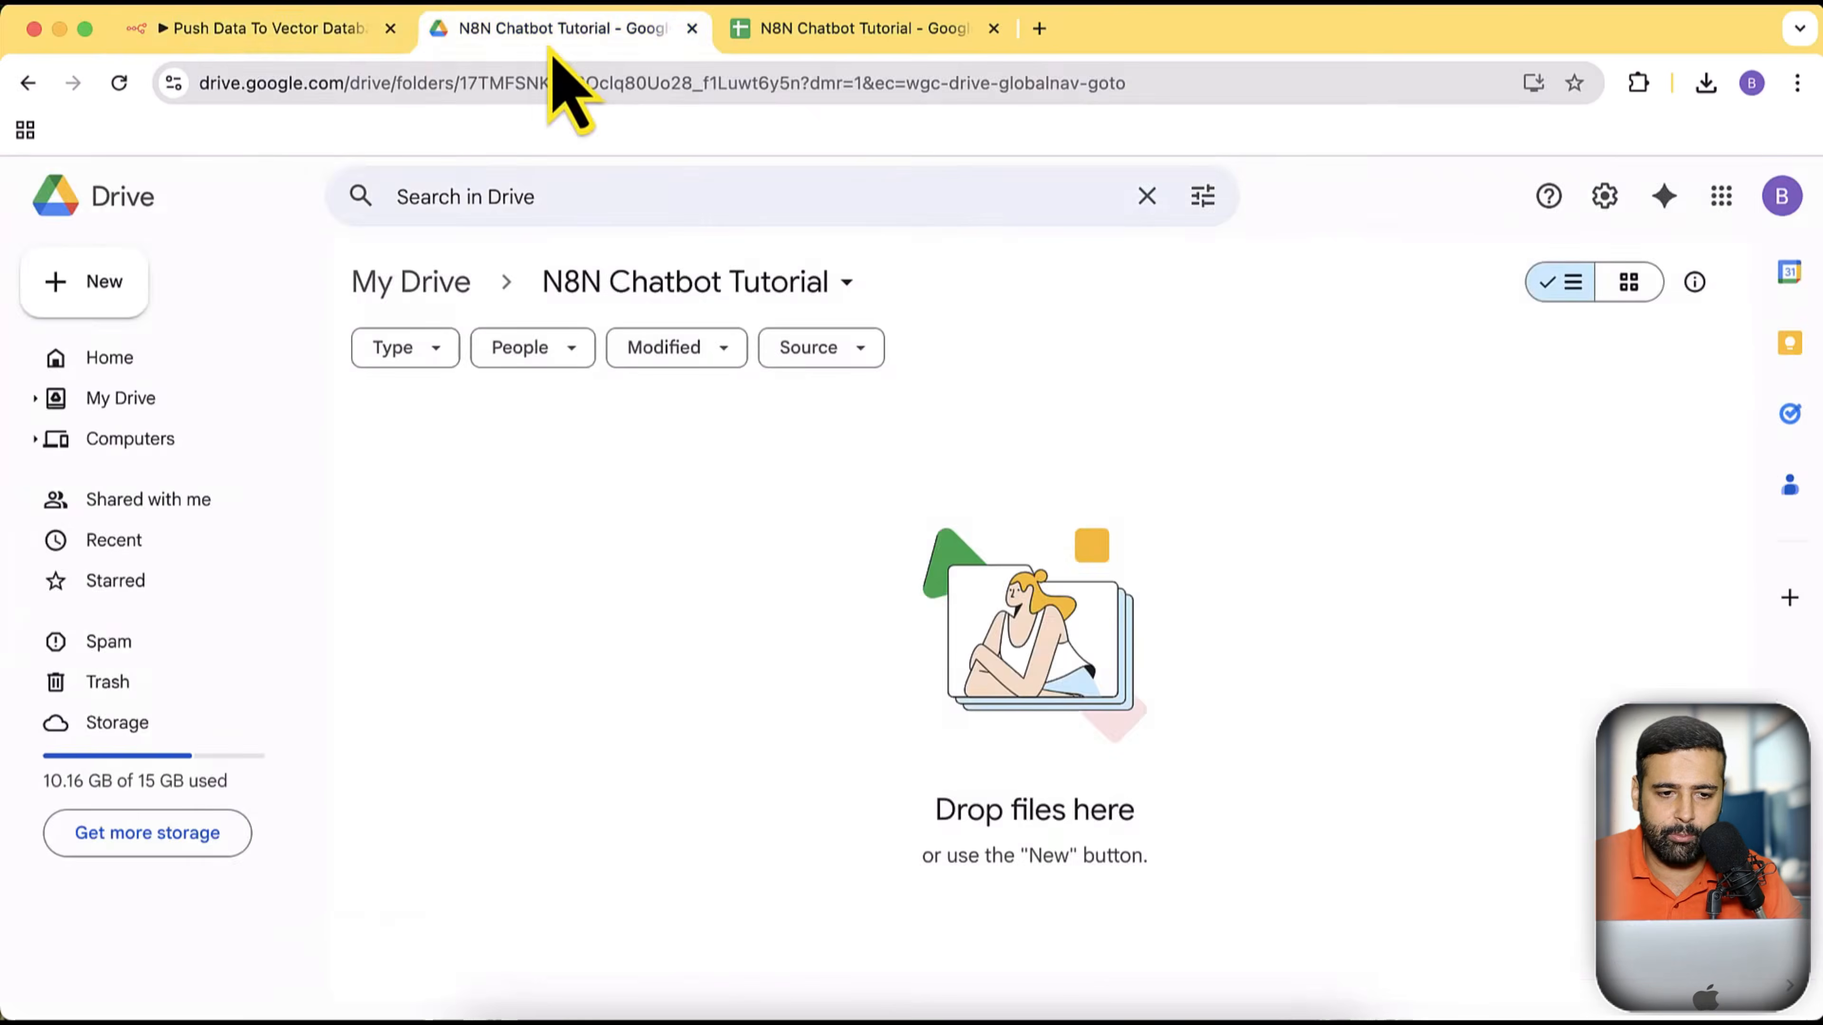
left_click(309, 37)
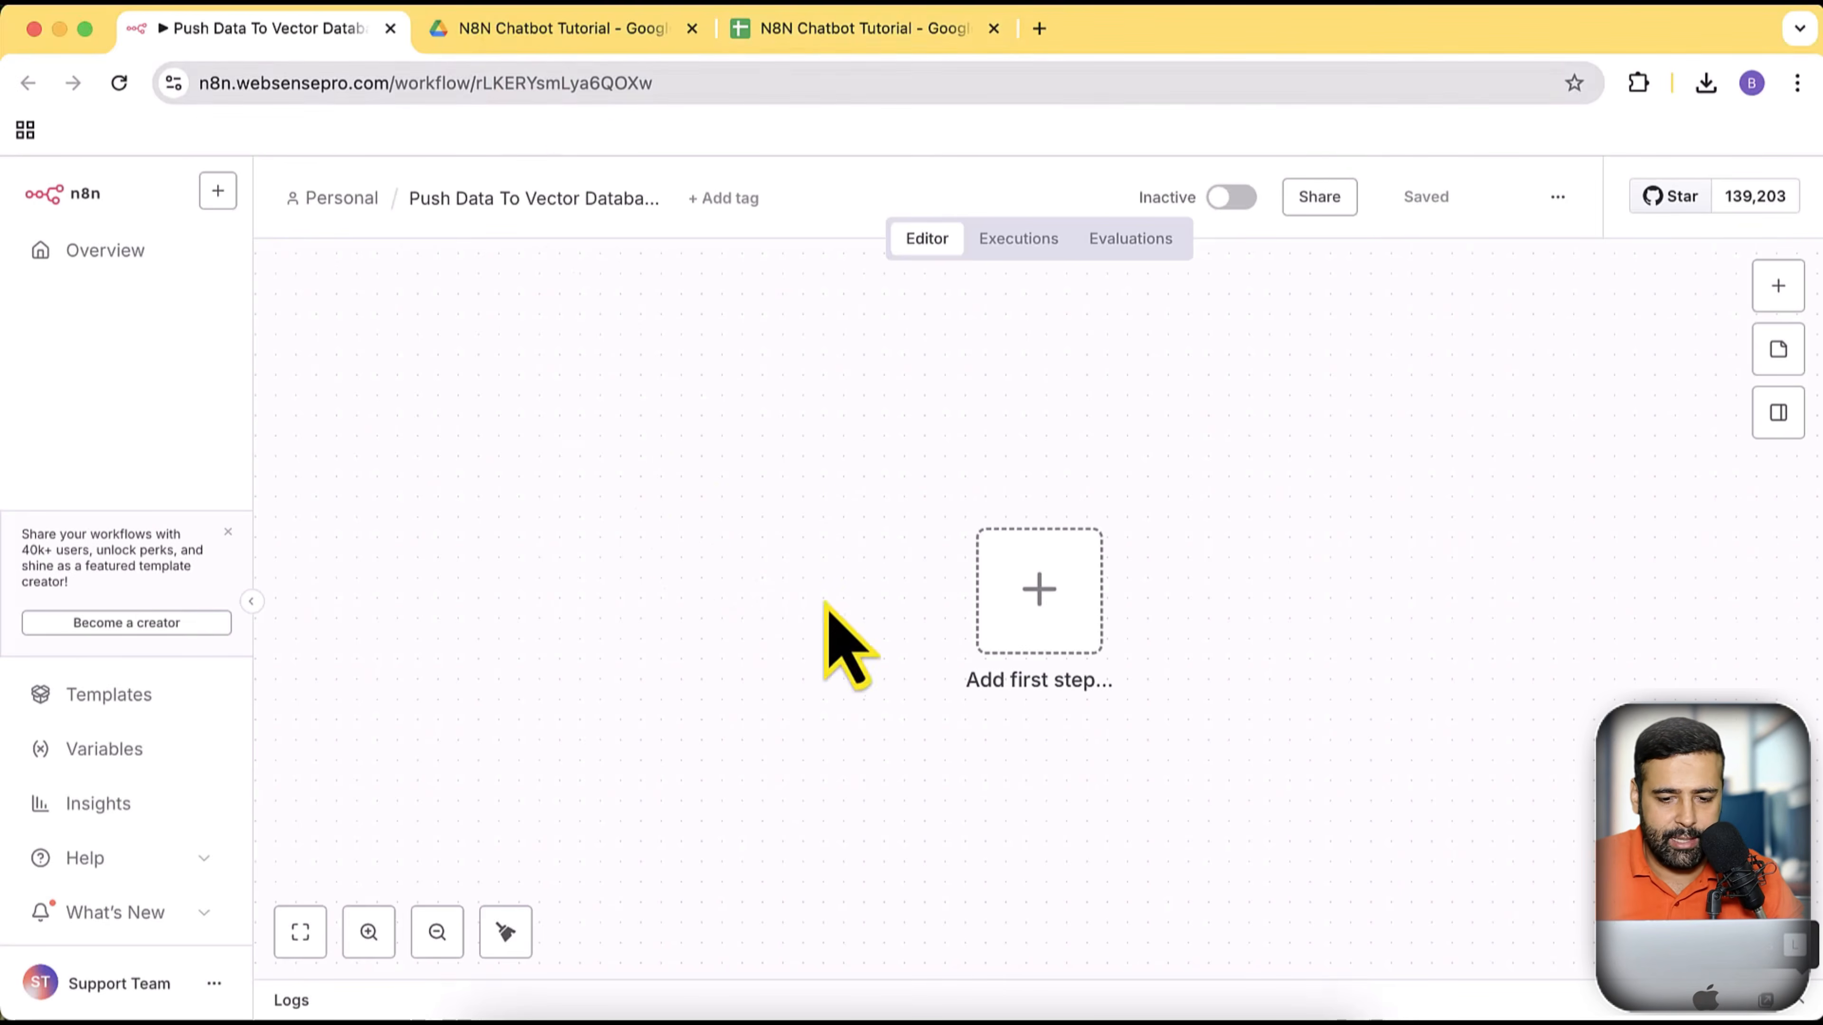
left_click(1038, 589)
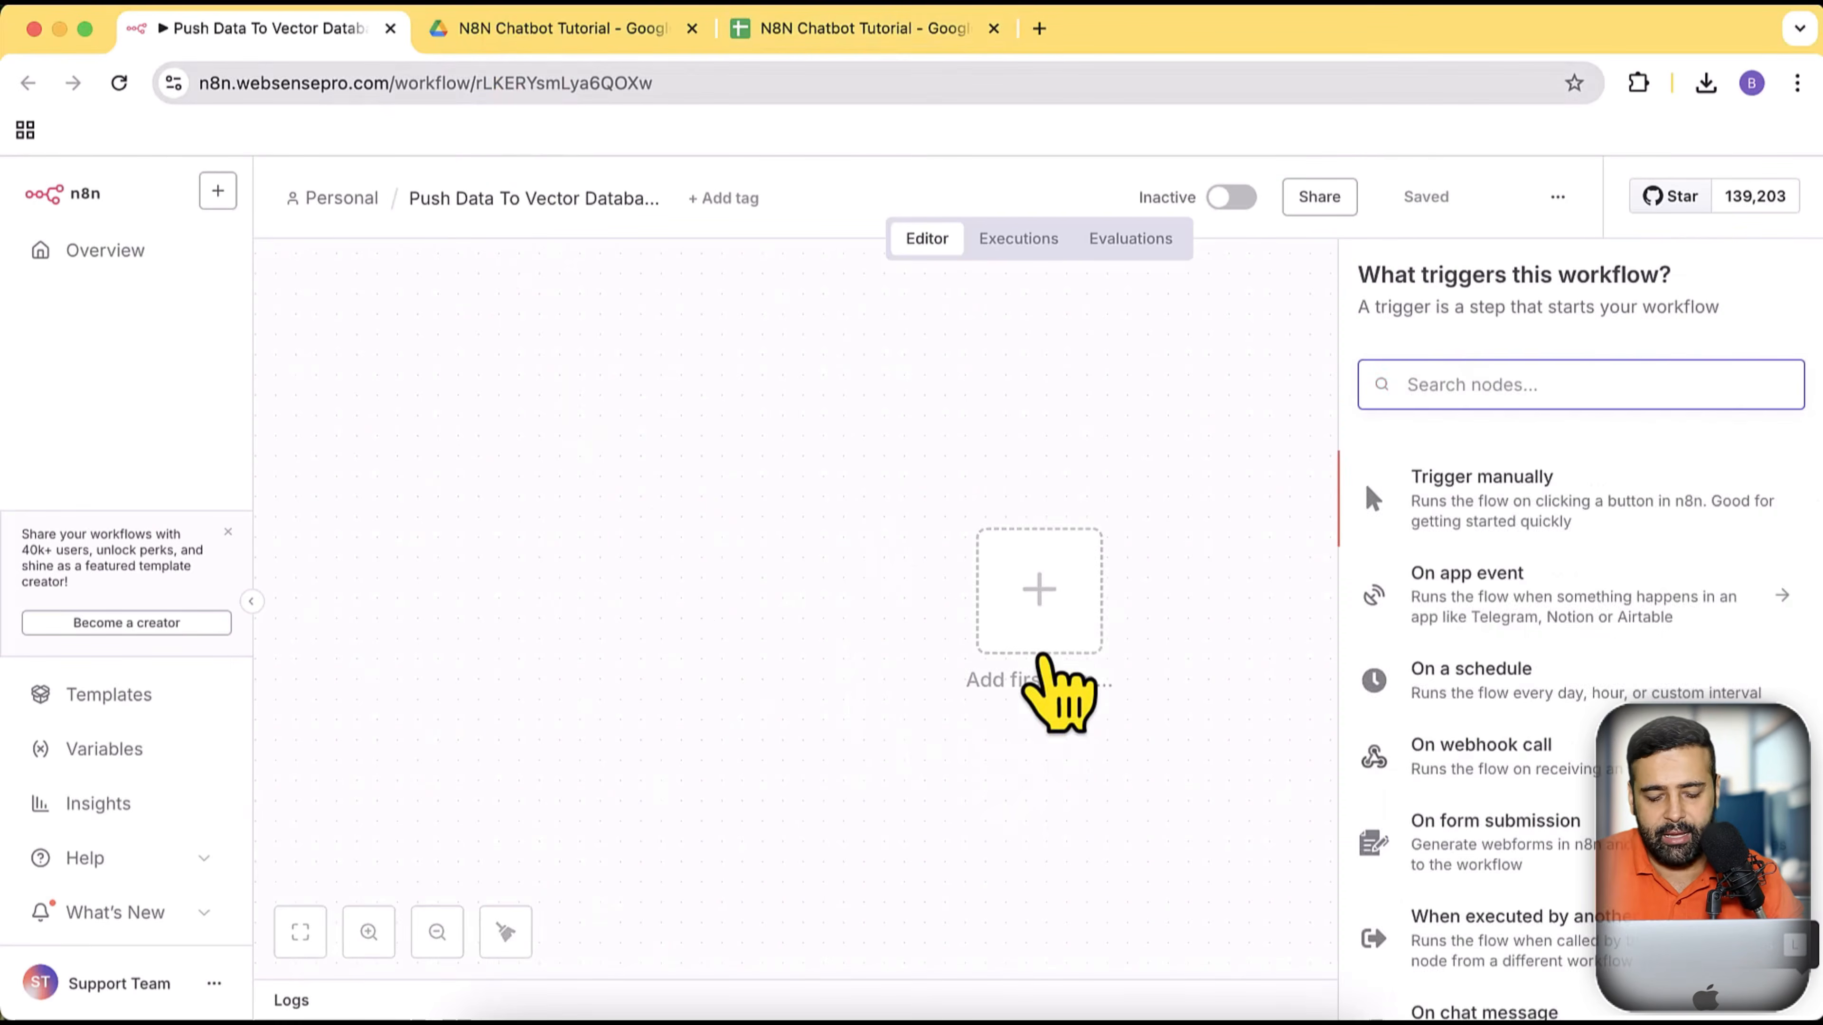
type("google dri")
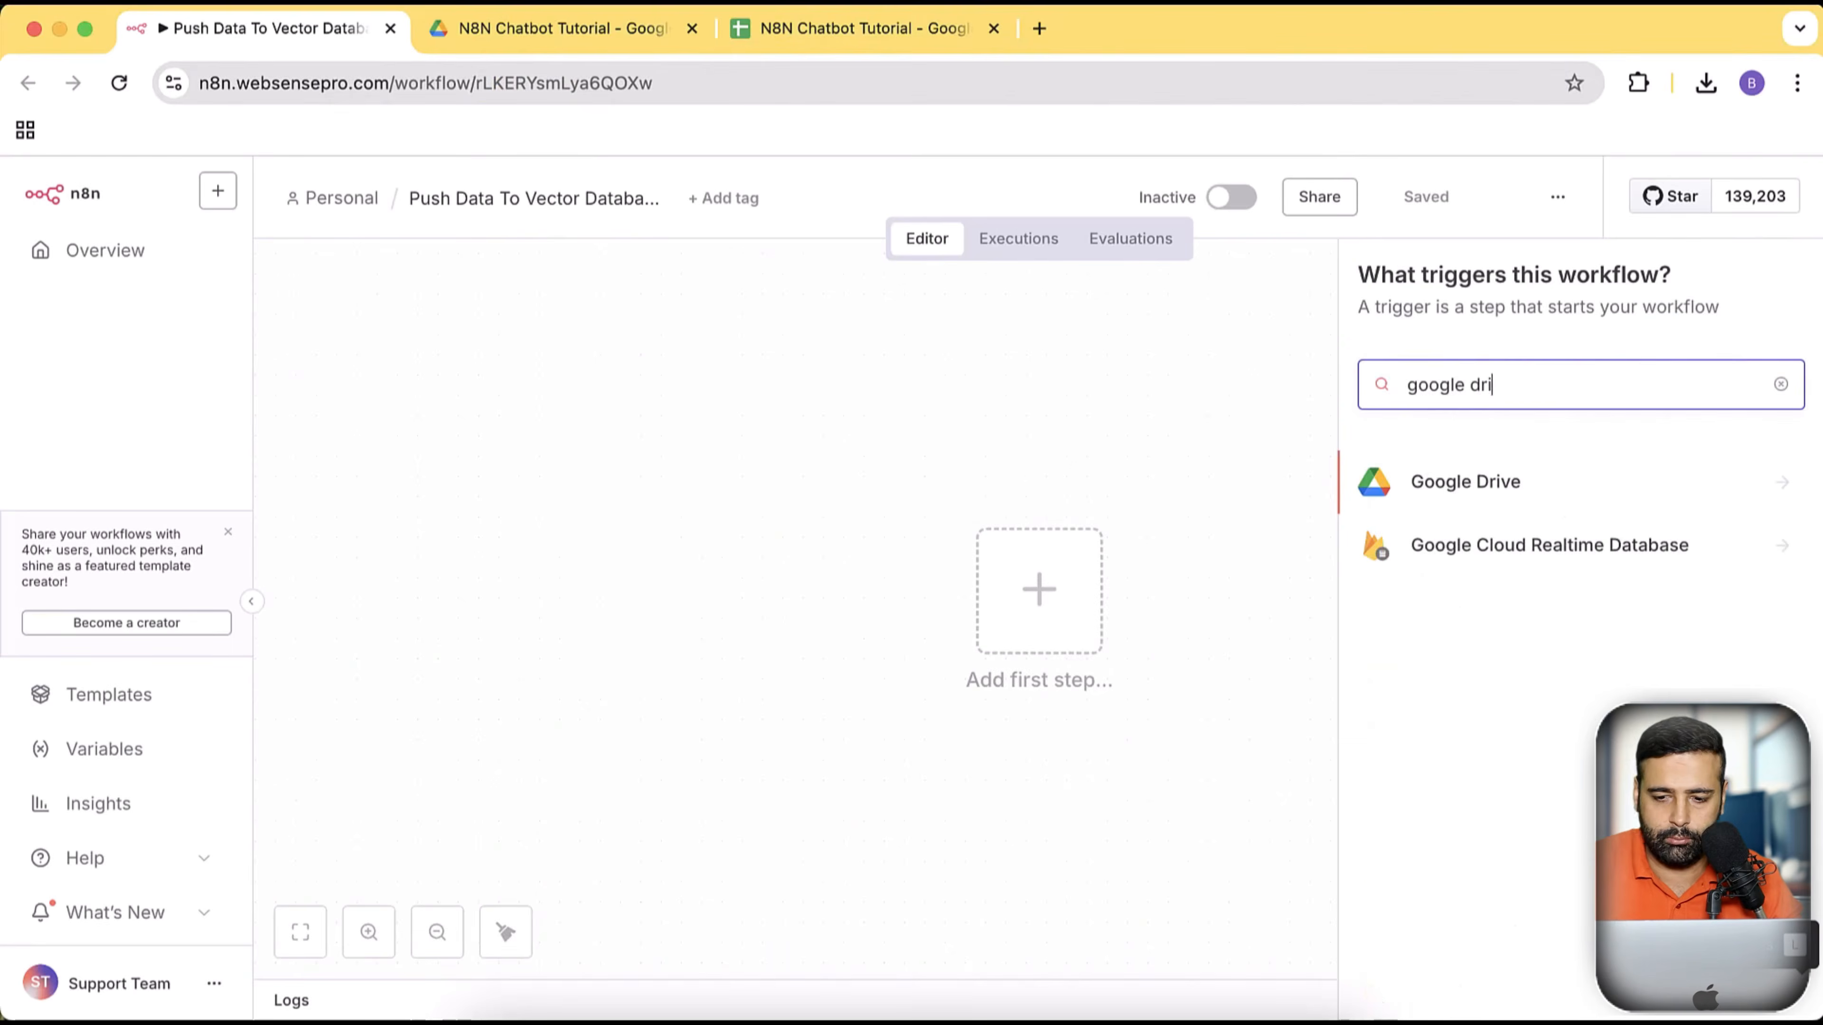
type("v")
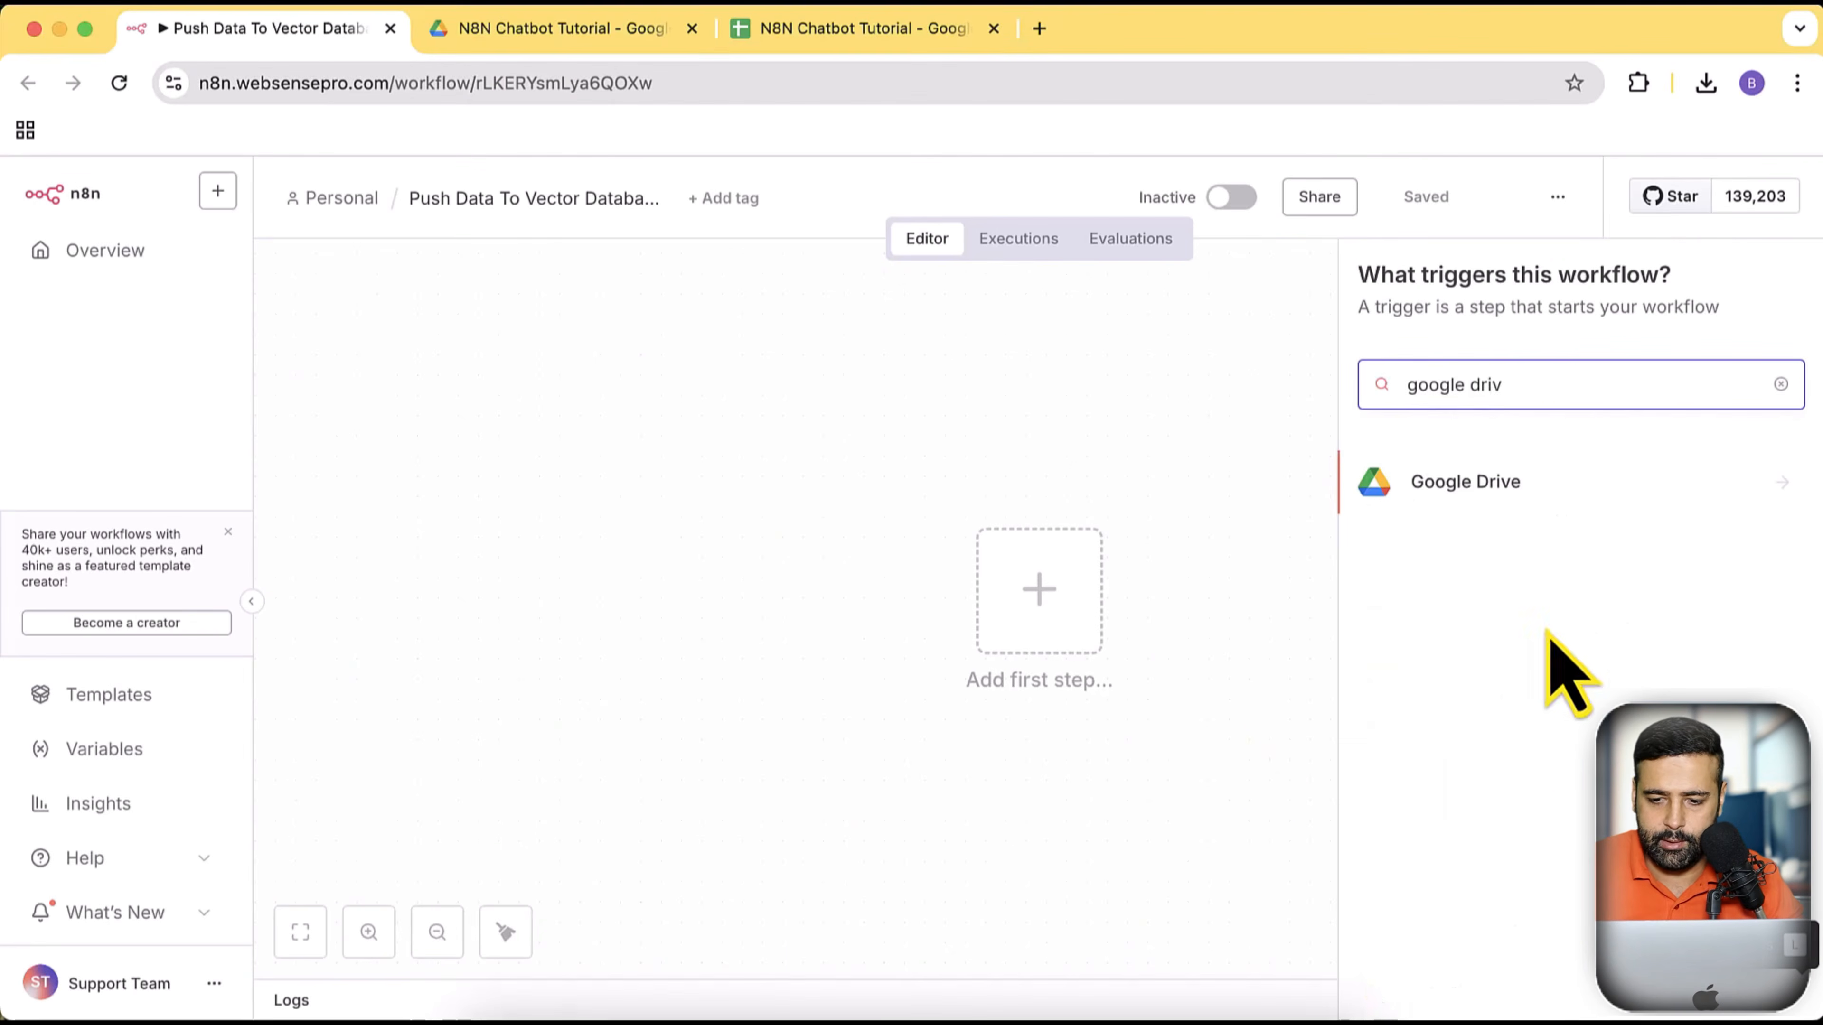
left_click(1547, 492)
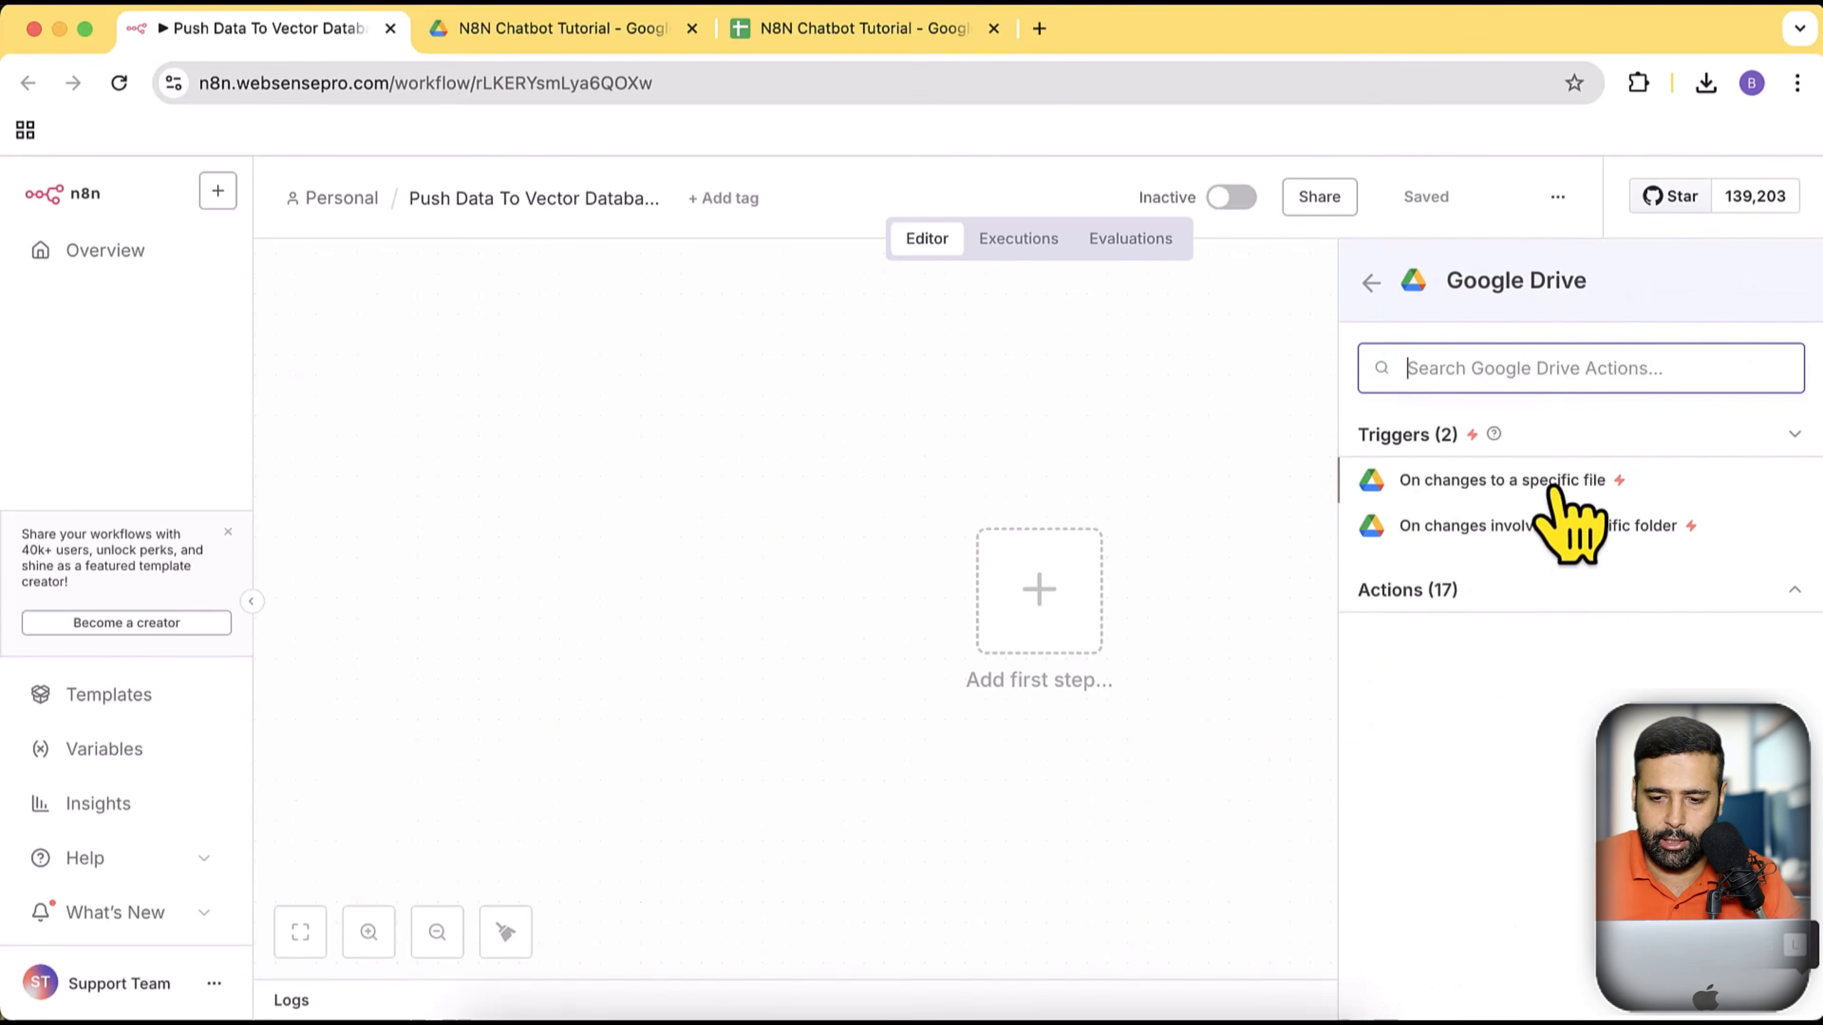
left_click(1461, 535)
Check the N8N Chatbot Tutorial folder in Google Drive, return to the n8n trigger settings, and open the available credentials
left_click(549, 31)
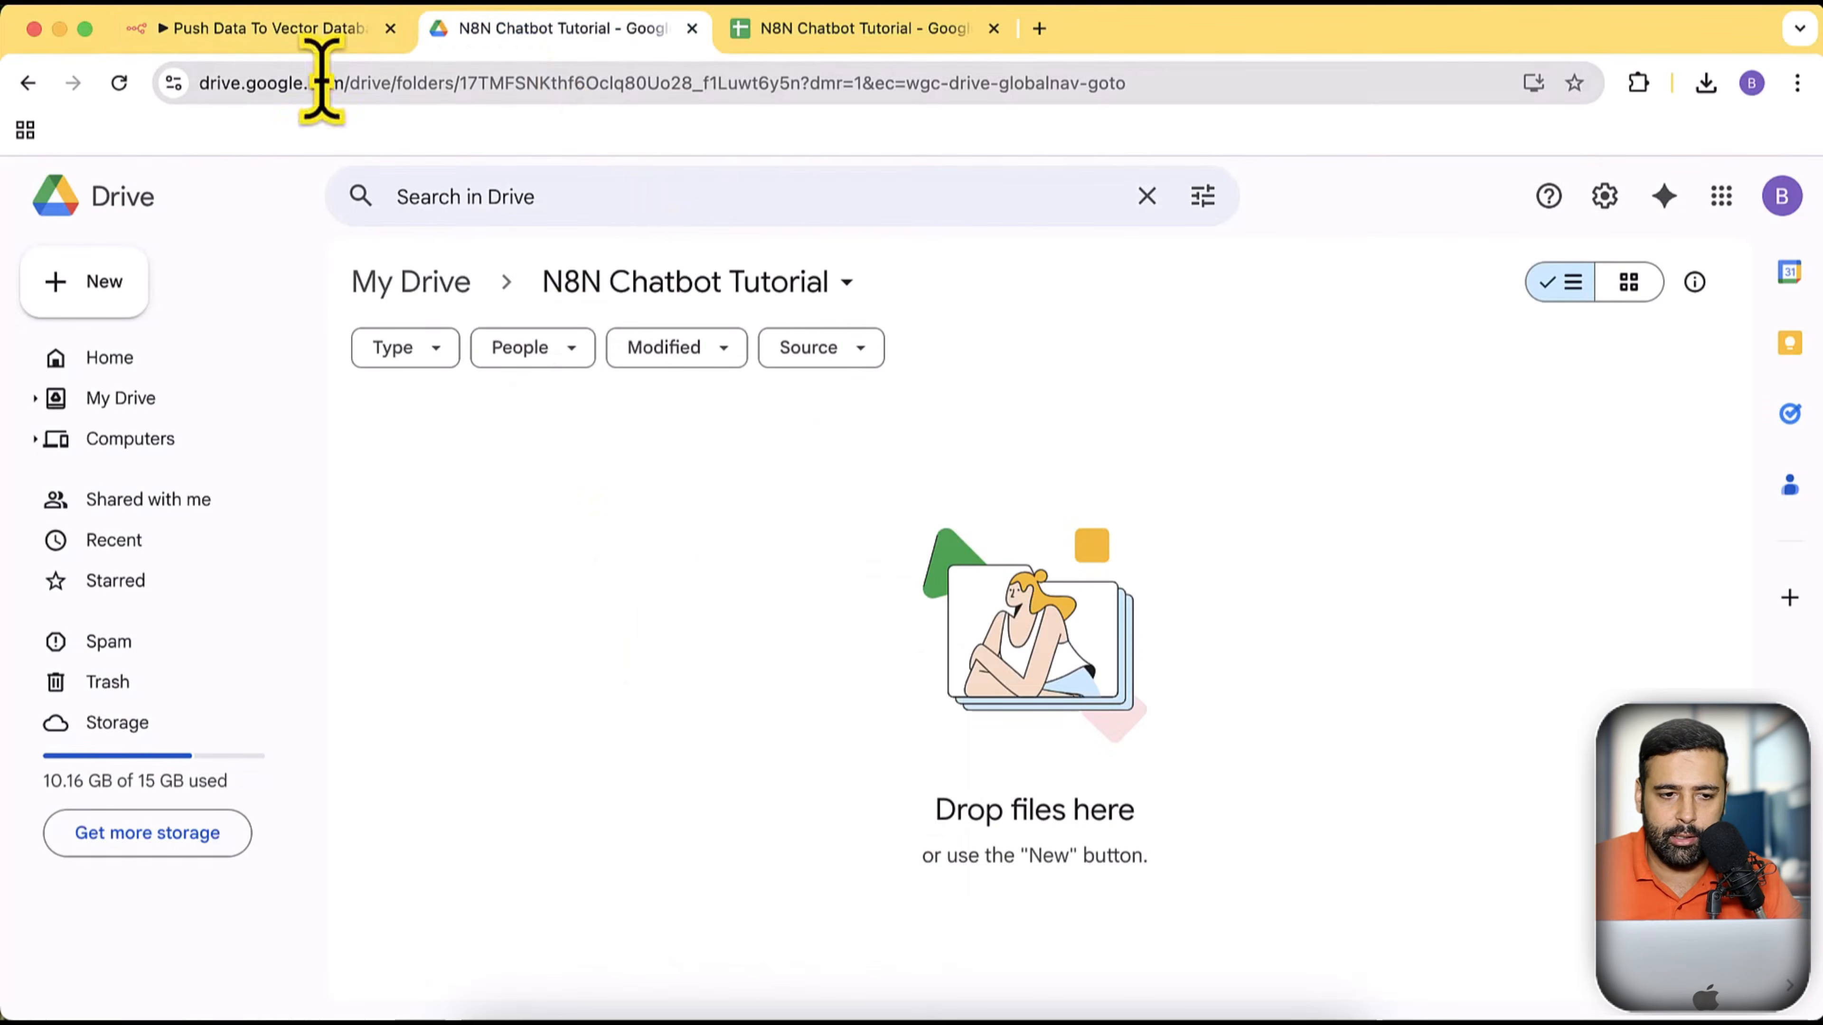
left_click(316, 32)
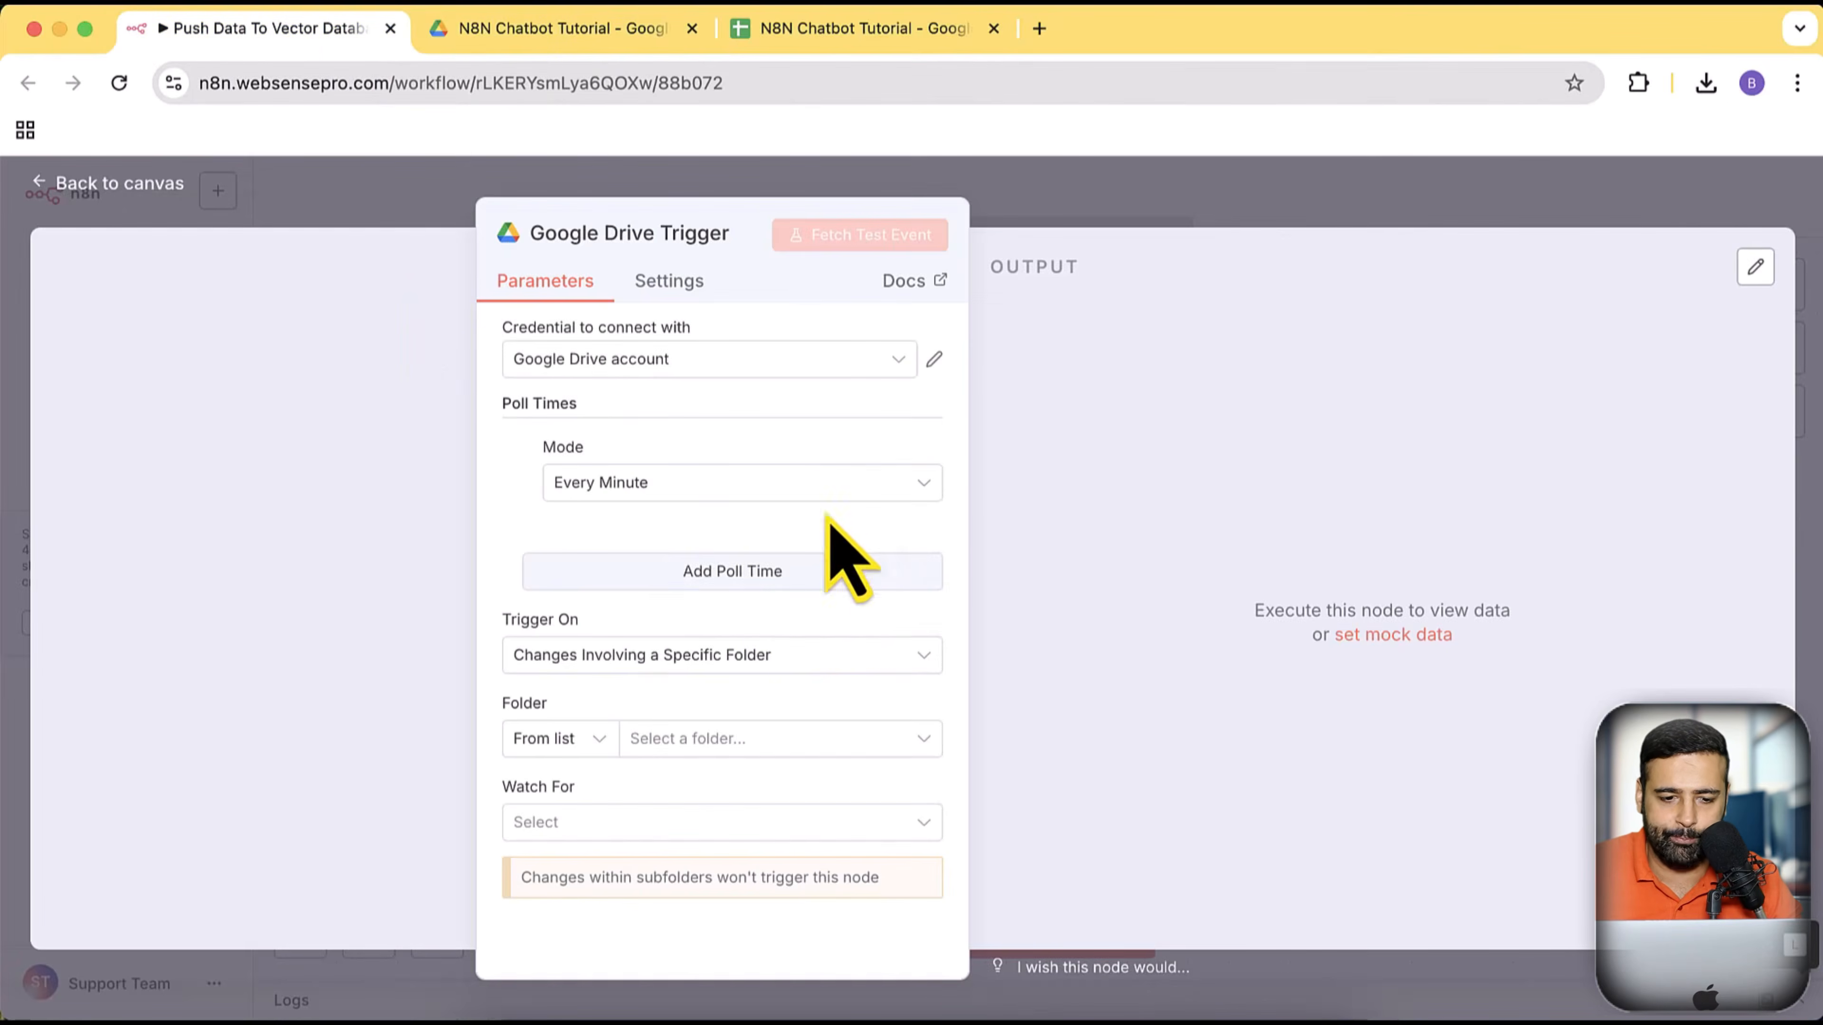
left_click(775, 370)
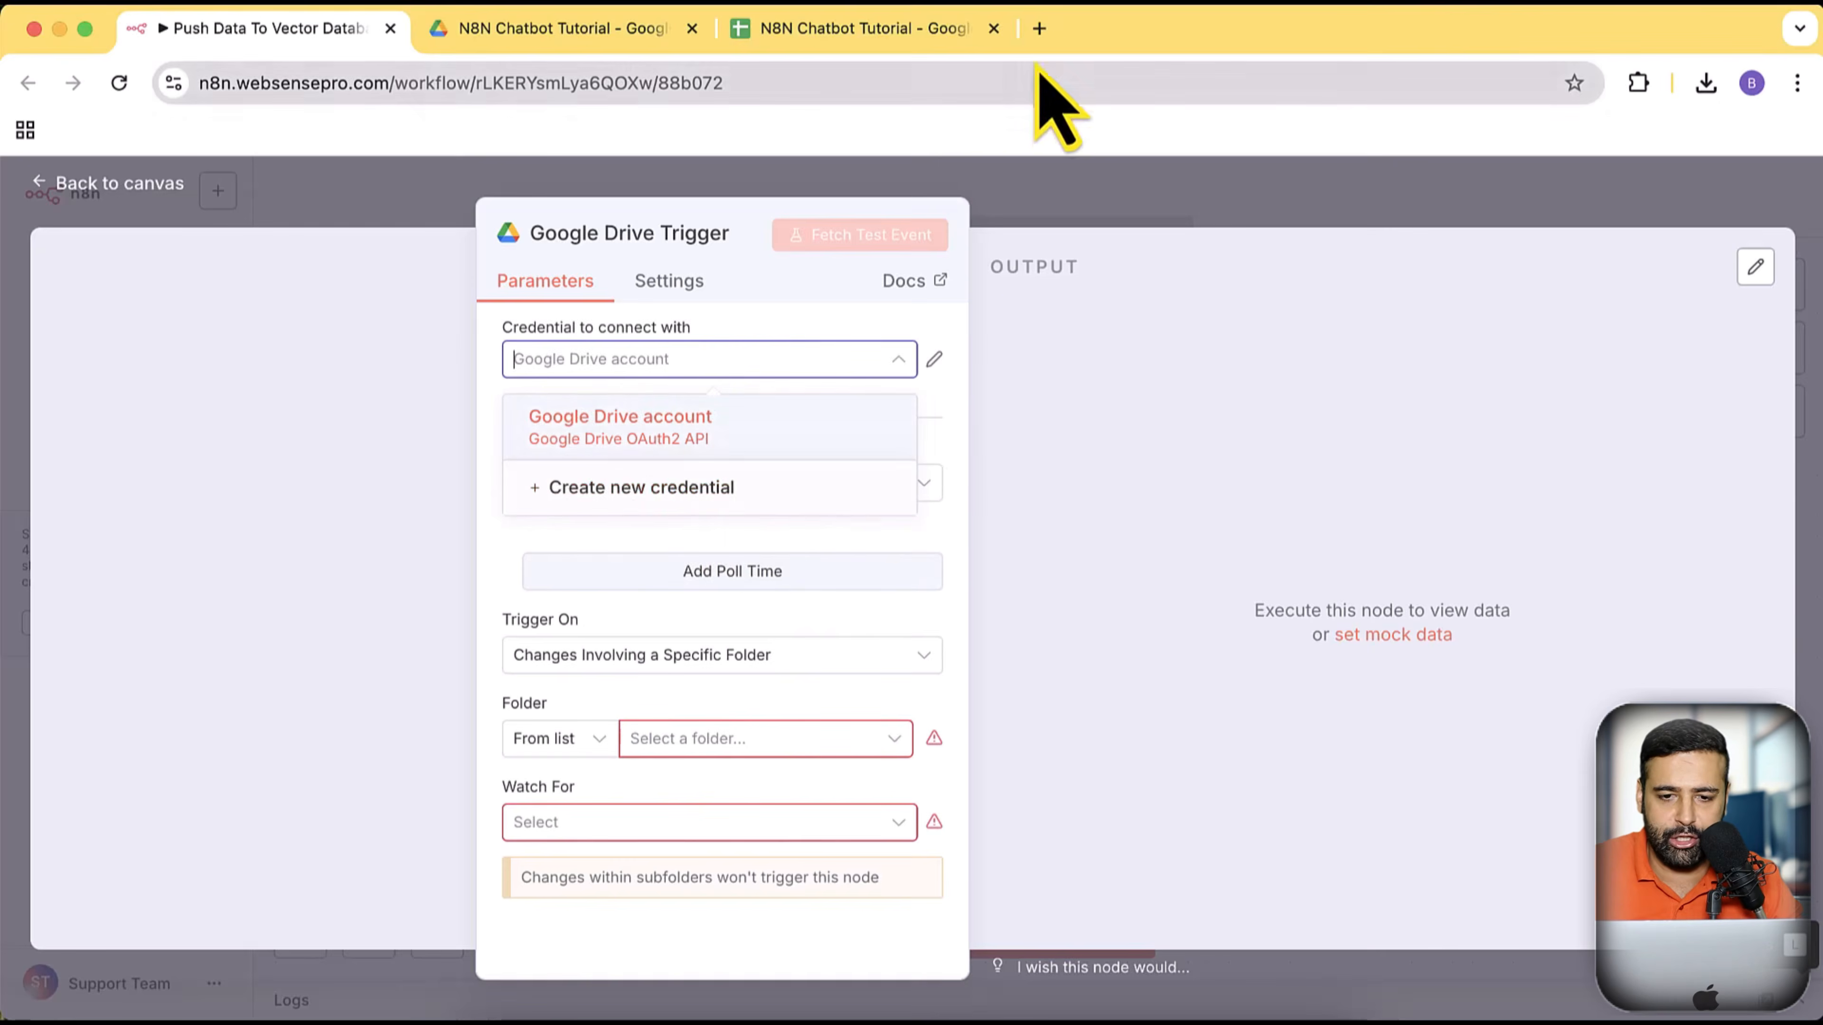
key("super+t")
type("youtube.com/@websensepro")
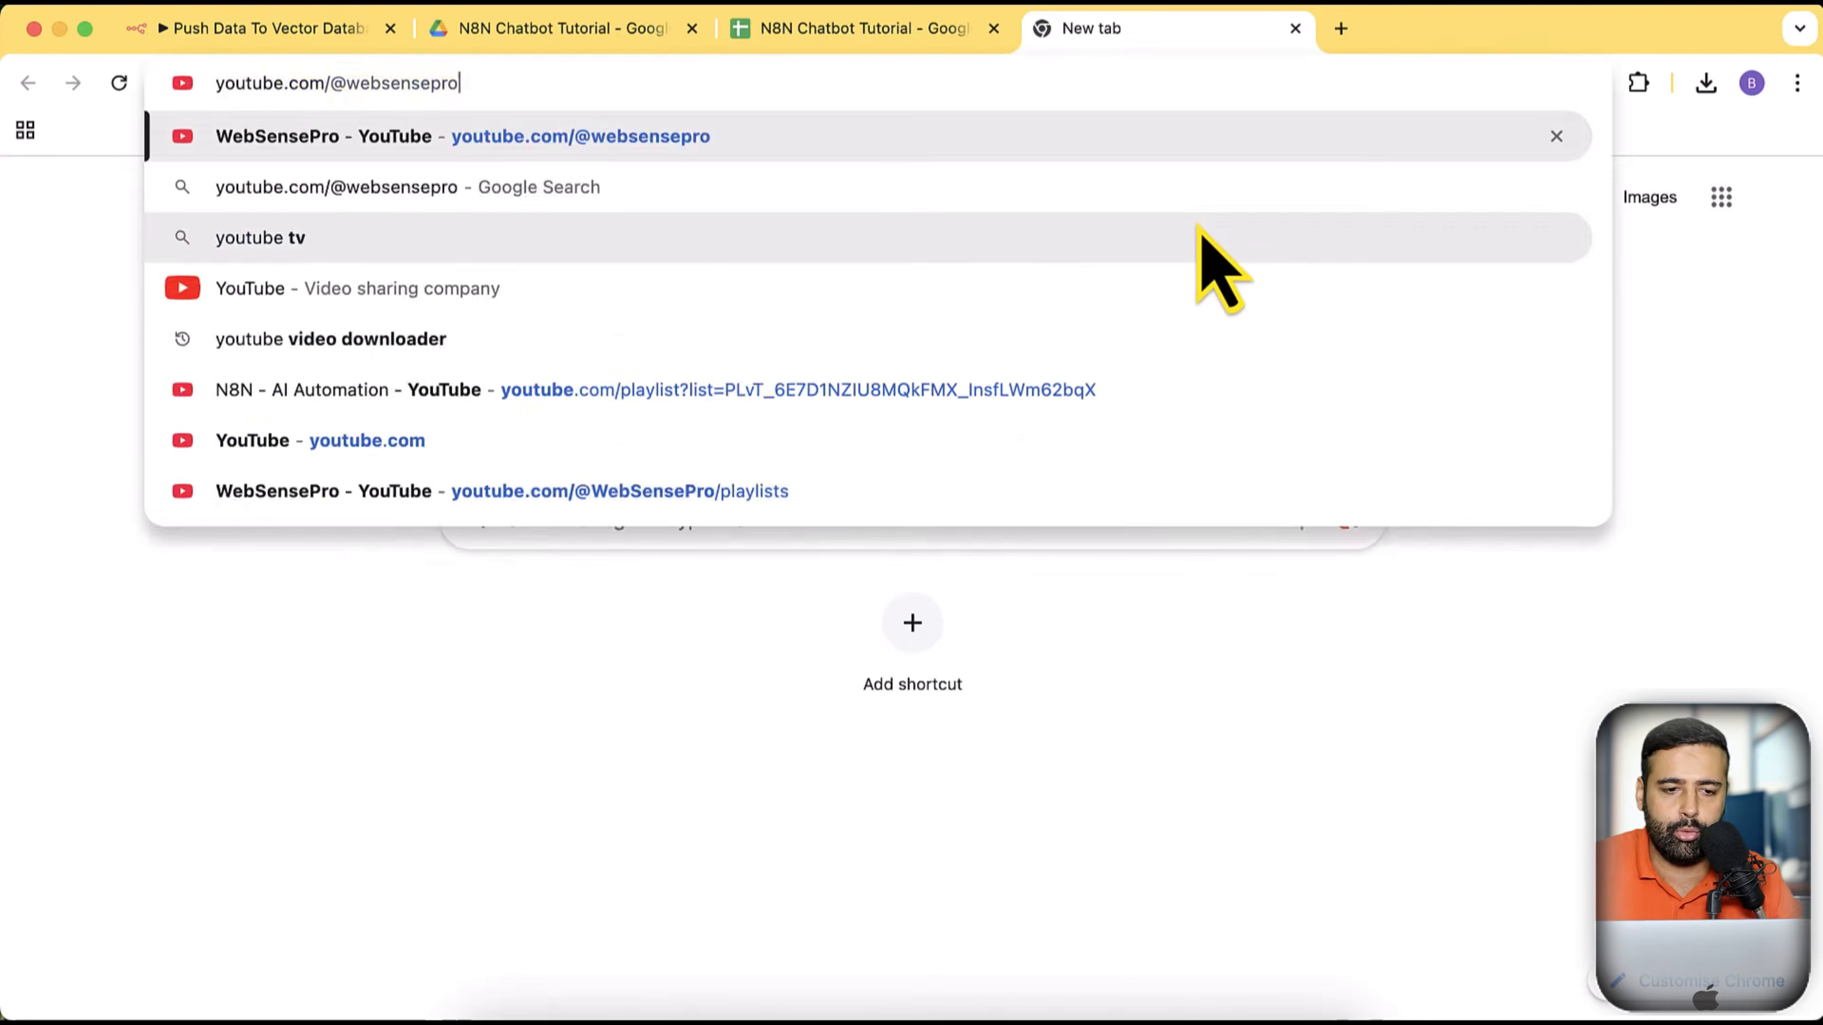
key("Return")
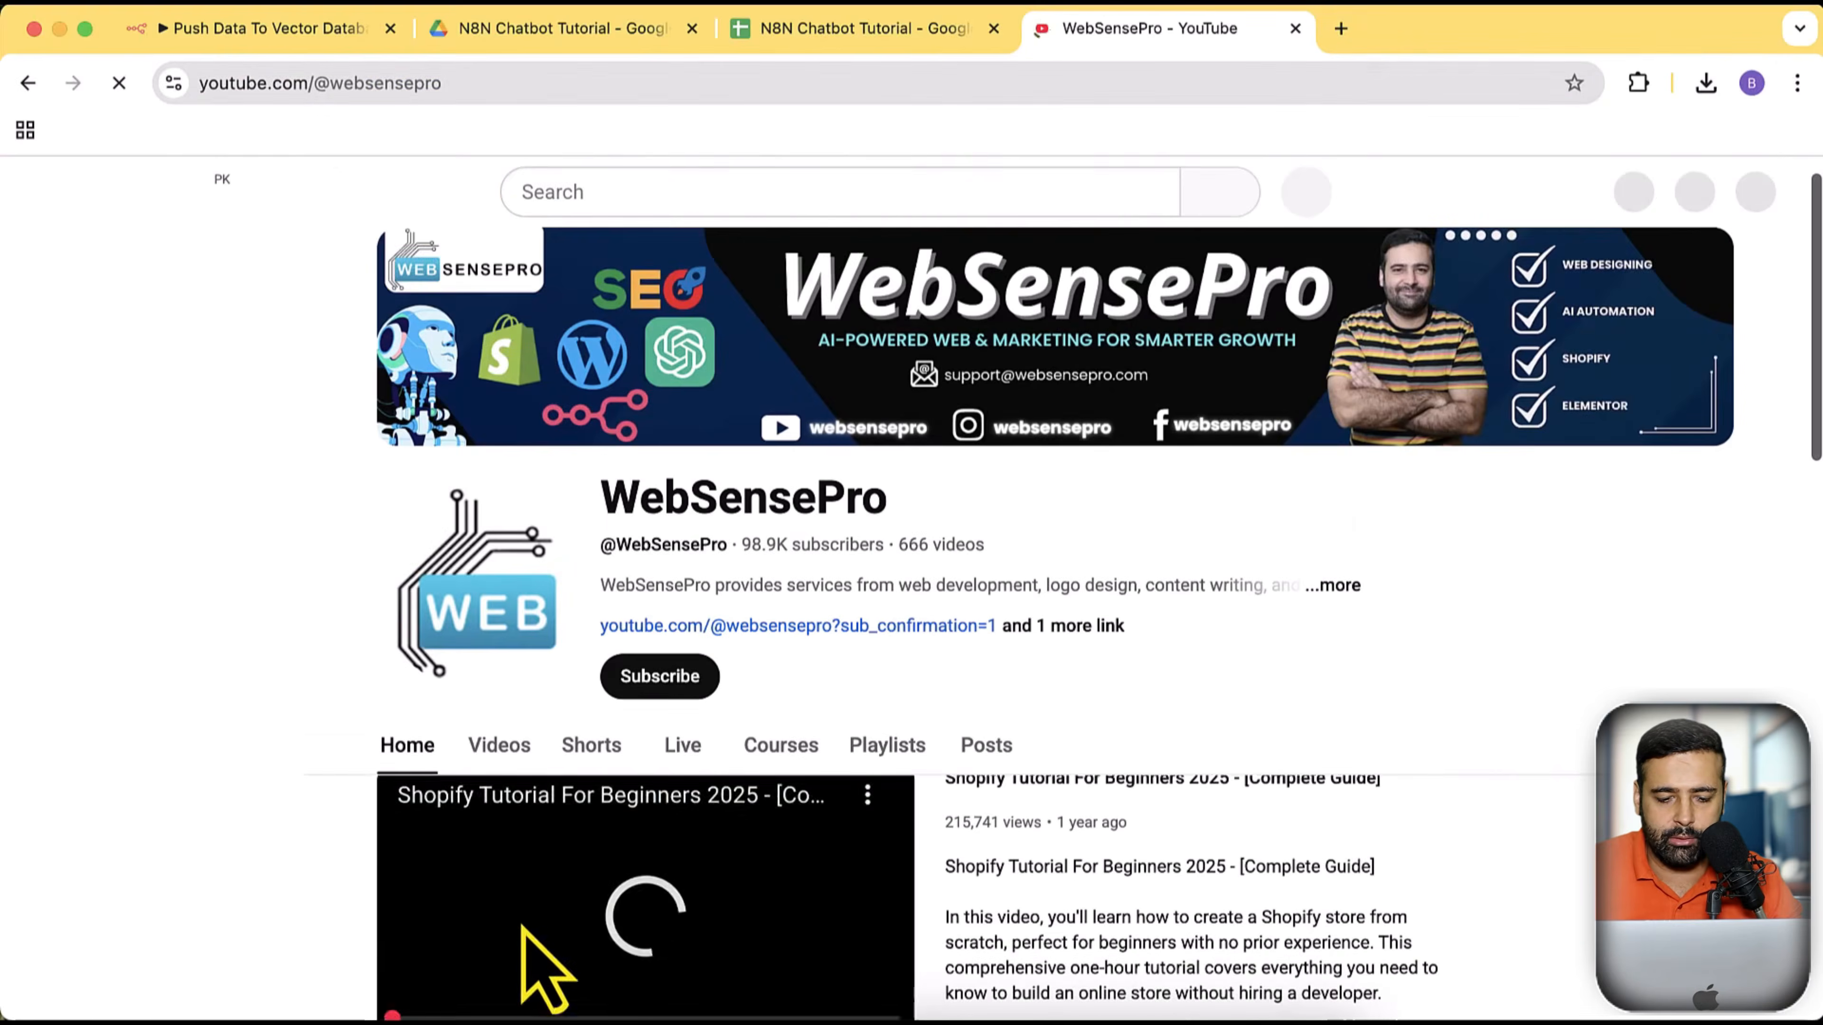
scroll(1232, 674, "down", 1)
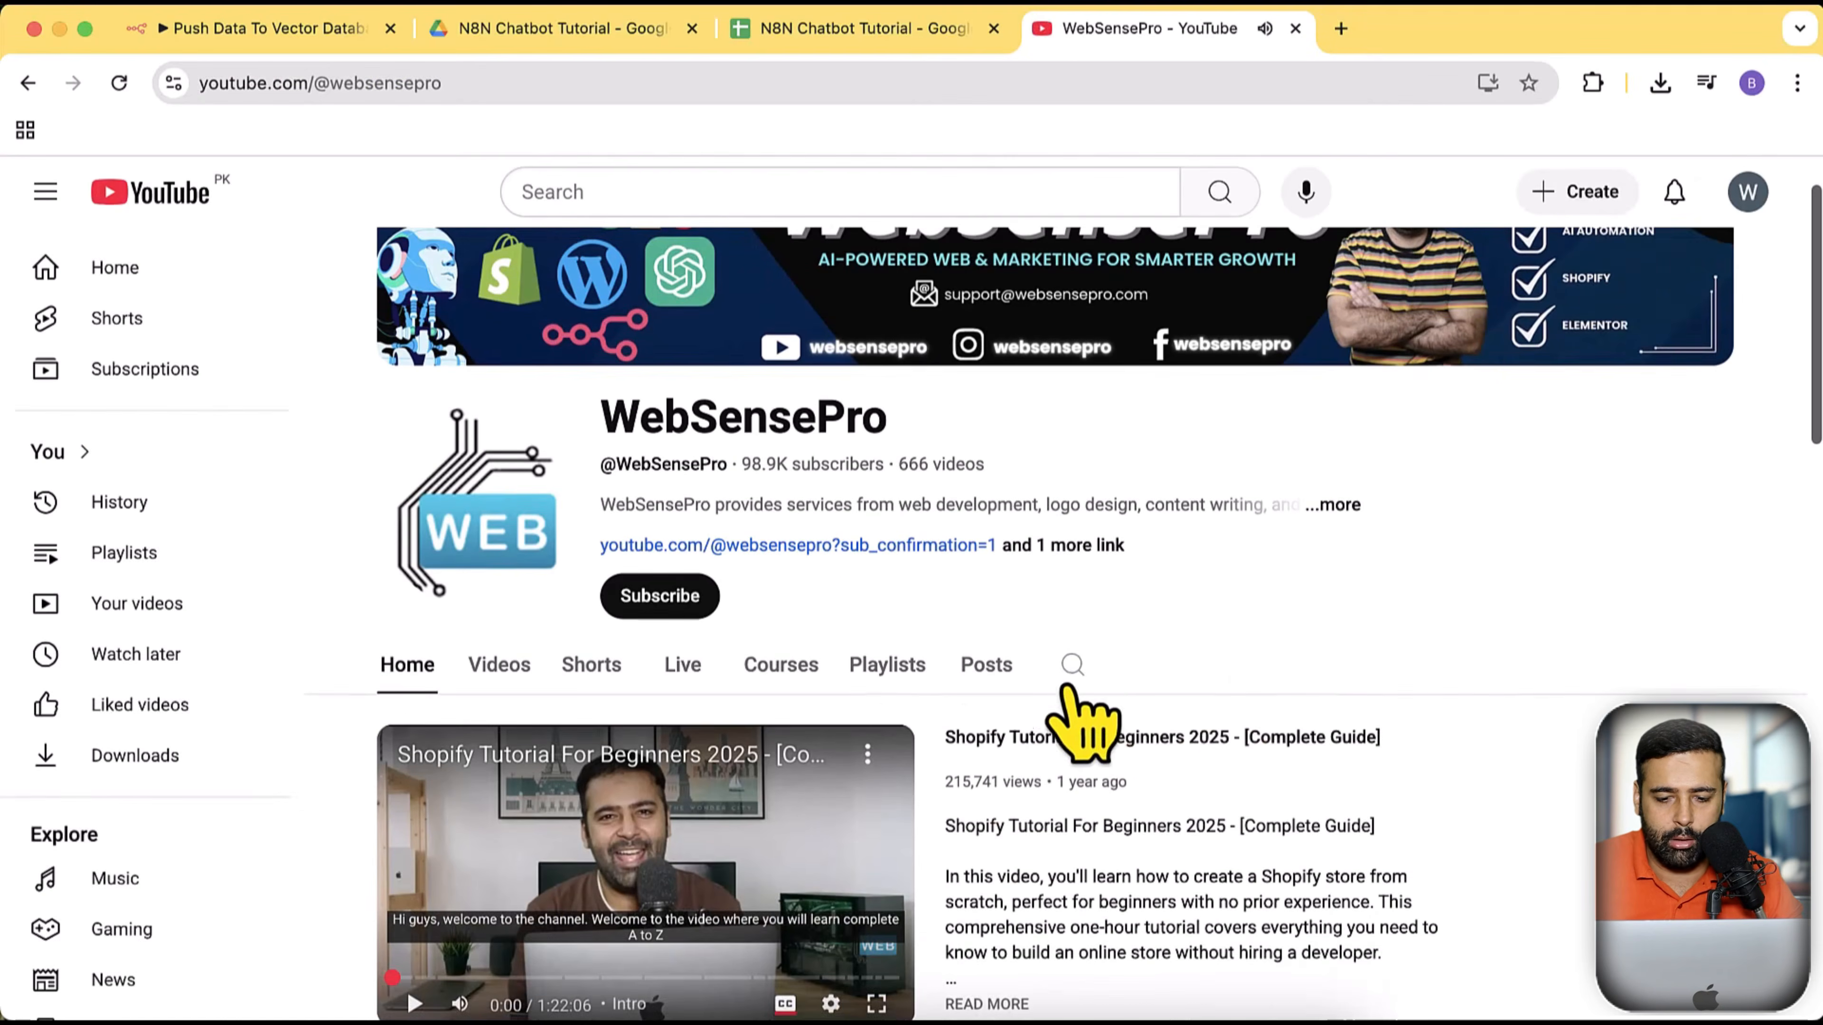
left_click(1072, 664)
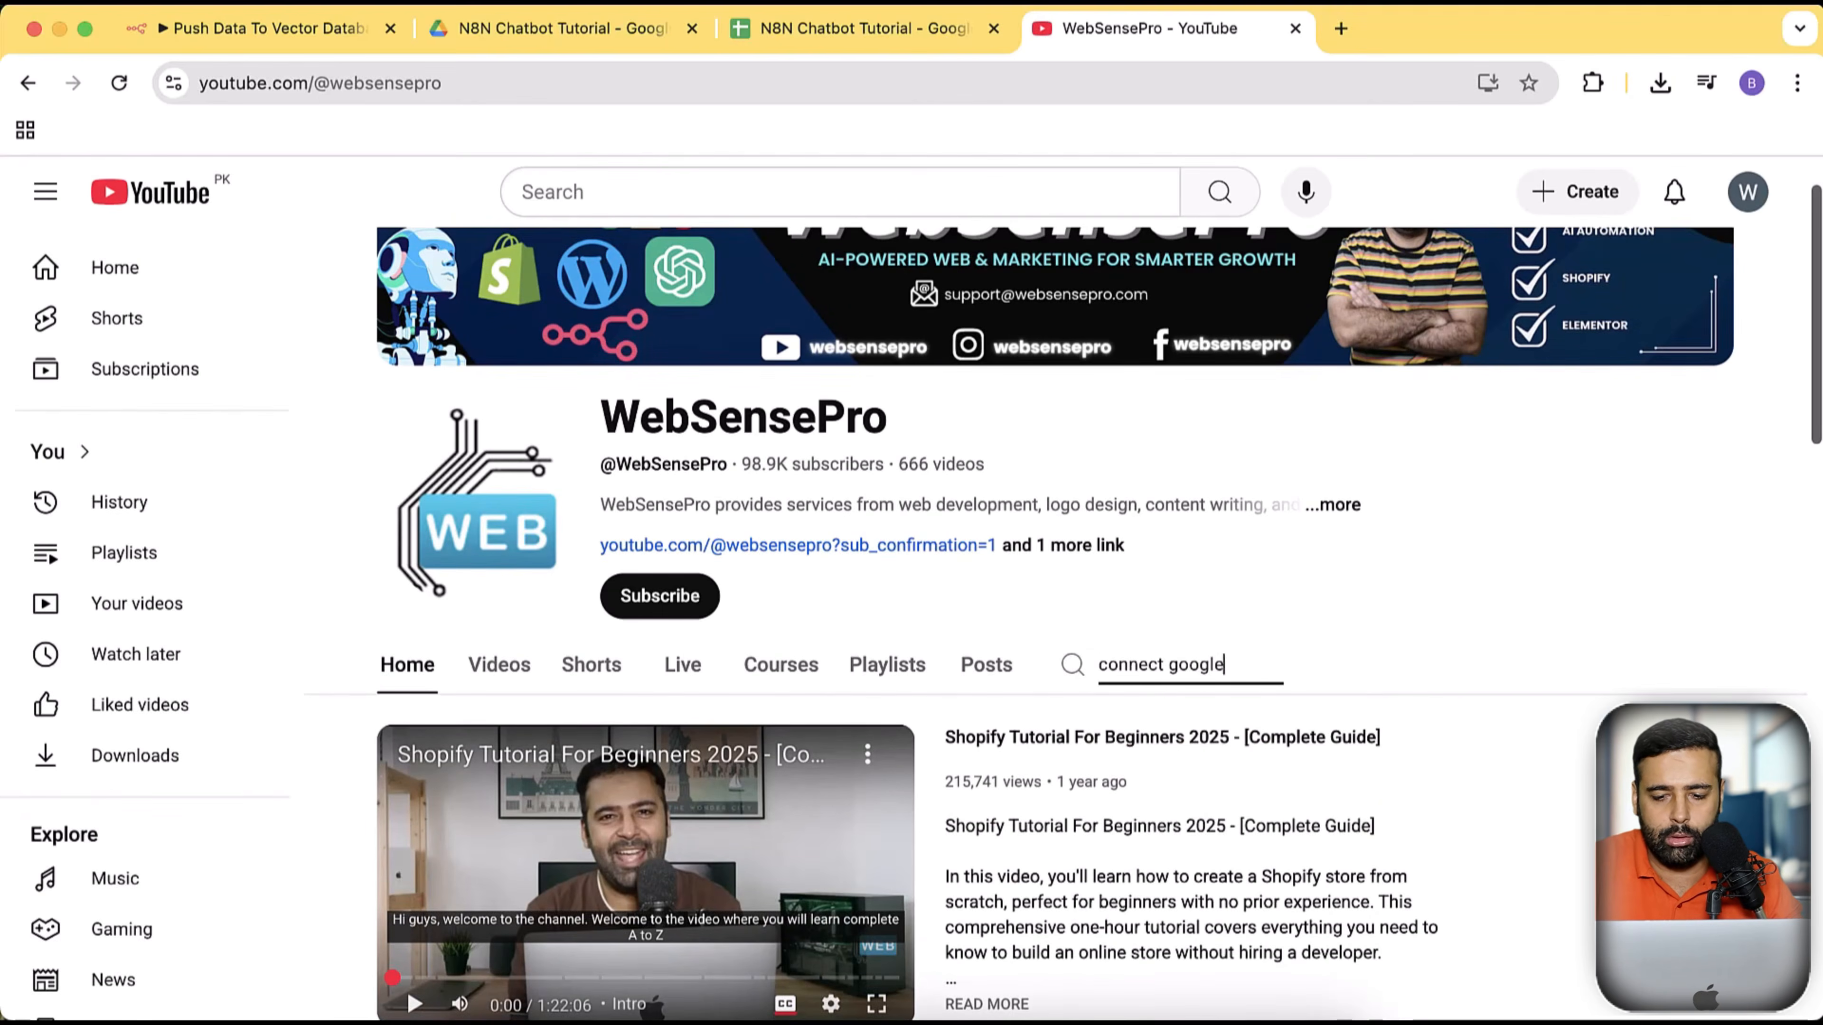
key("super+a")
type("g")
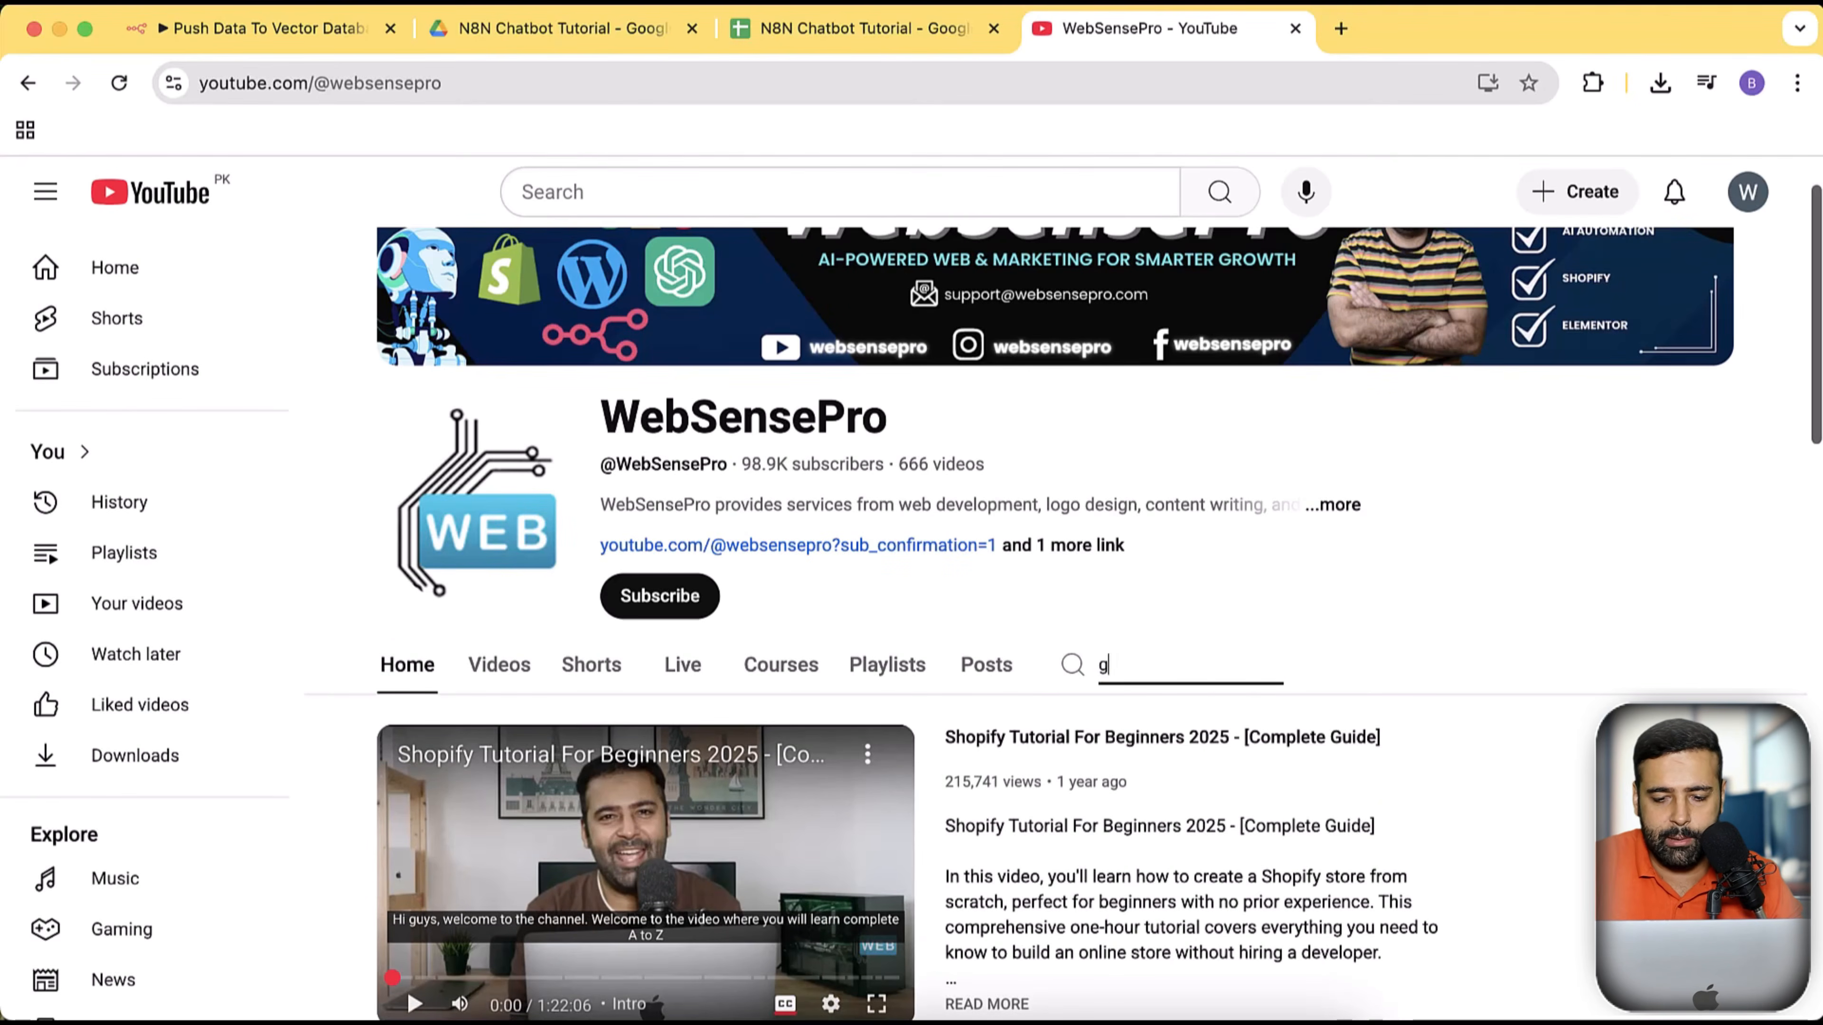
key("Return")
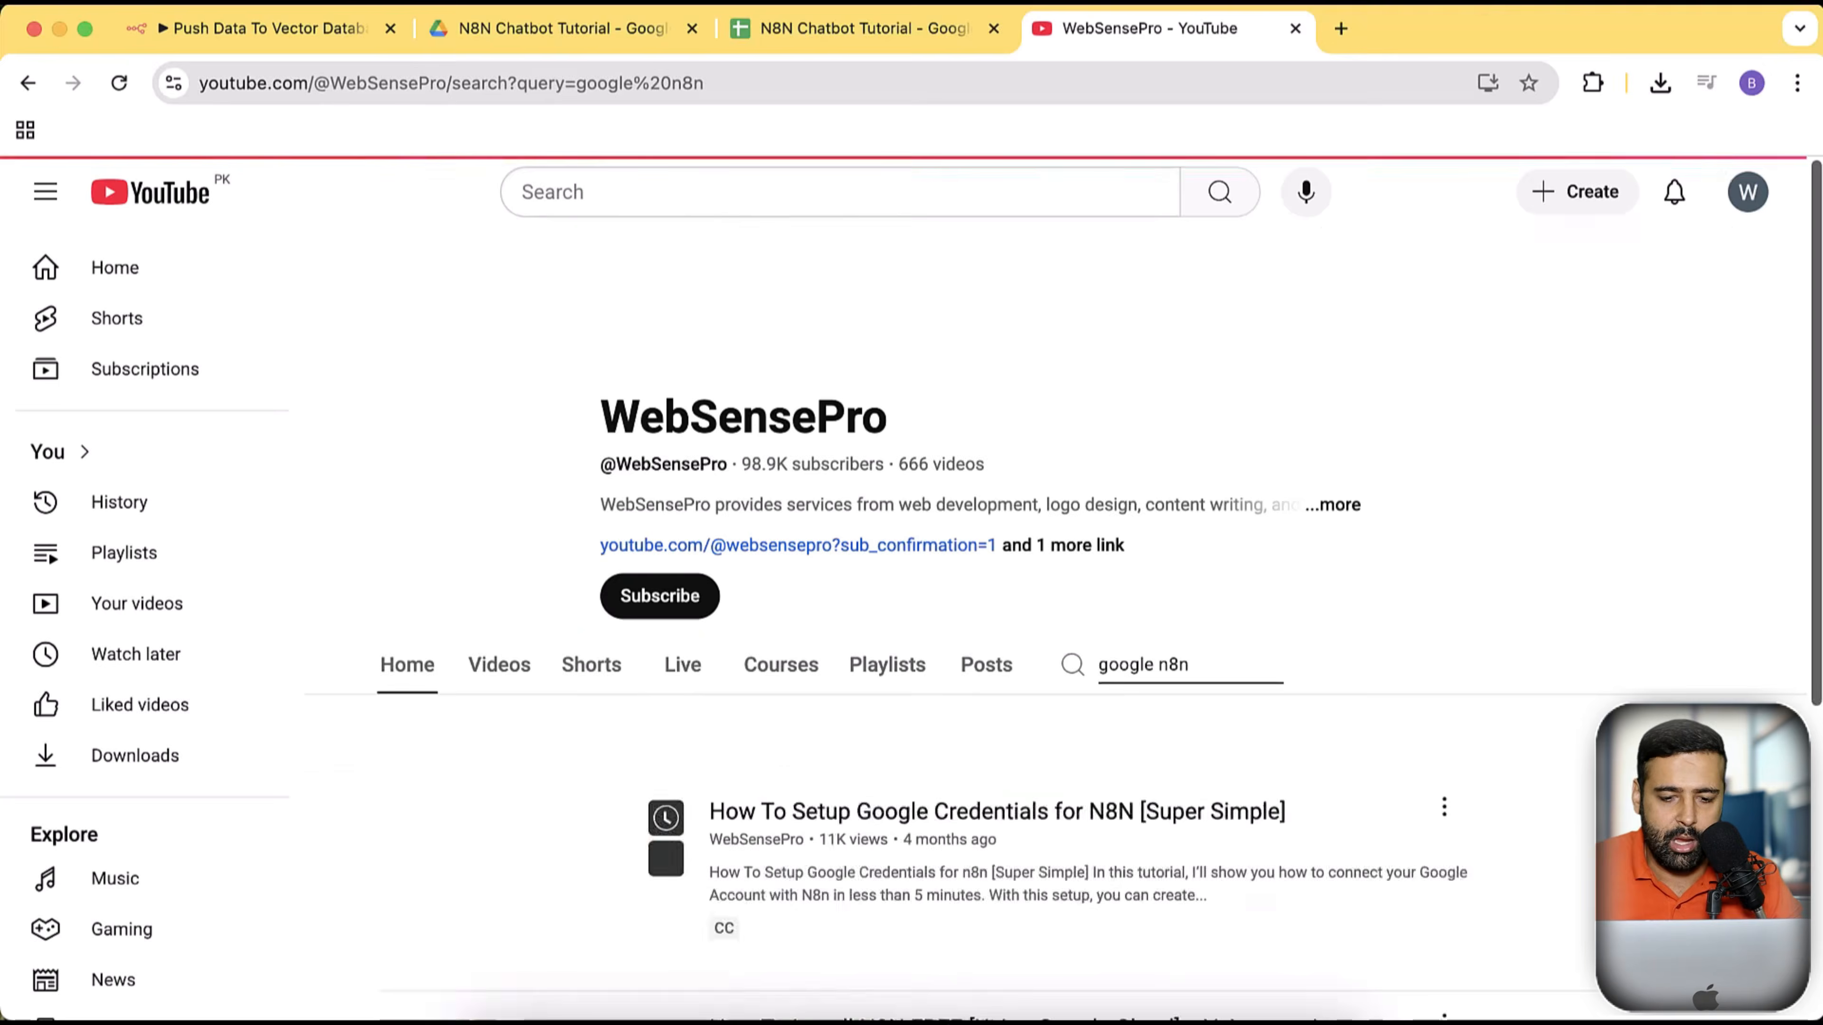
Look over the found videos, search the channel's playlists for "n8n", and open the N8N - AI Automation playlist
scroll(1463, 783, "down", 3)
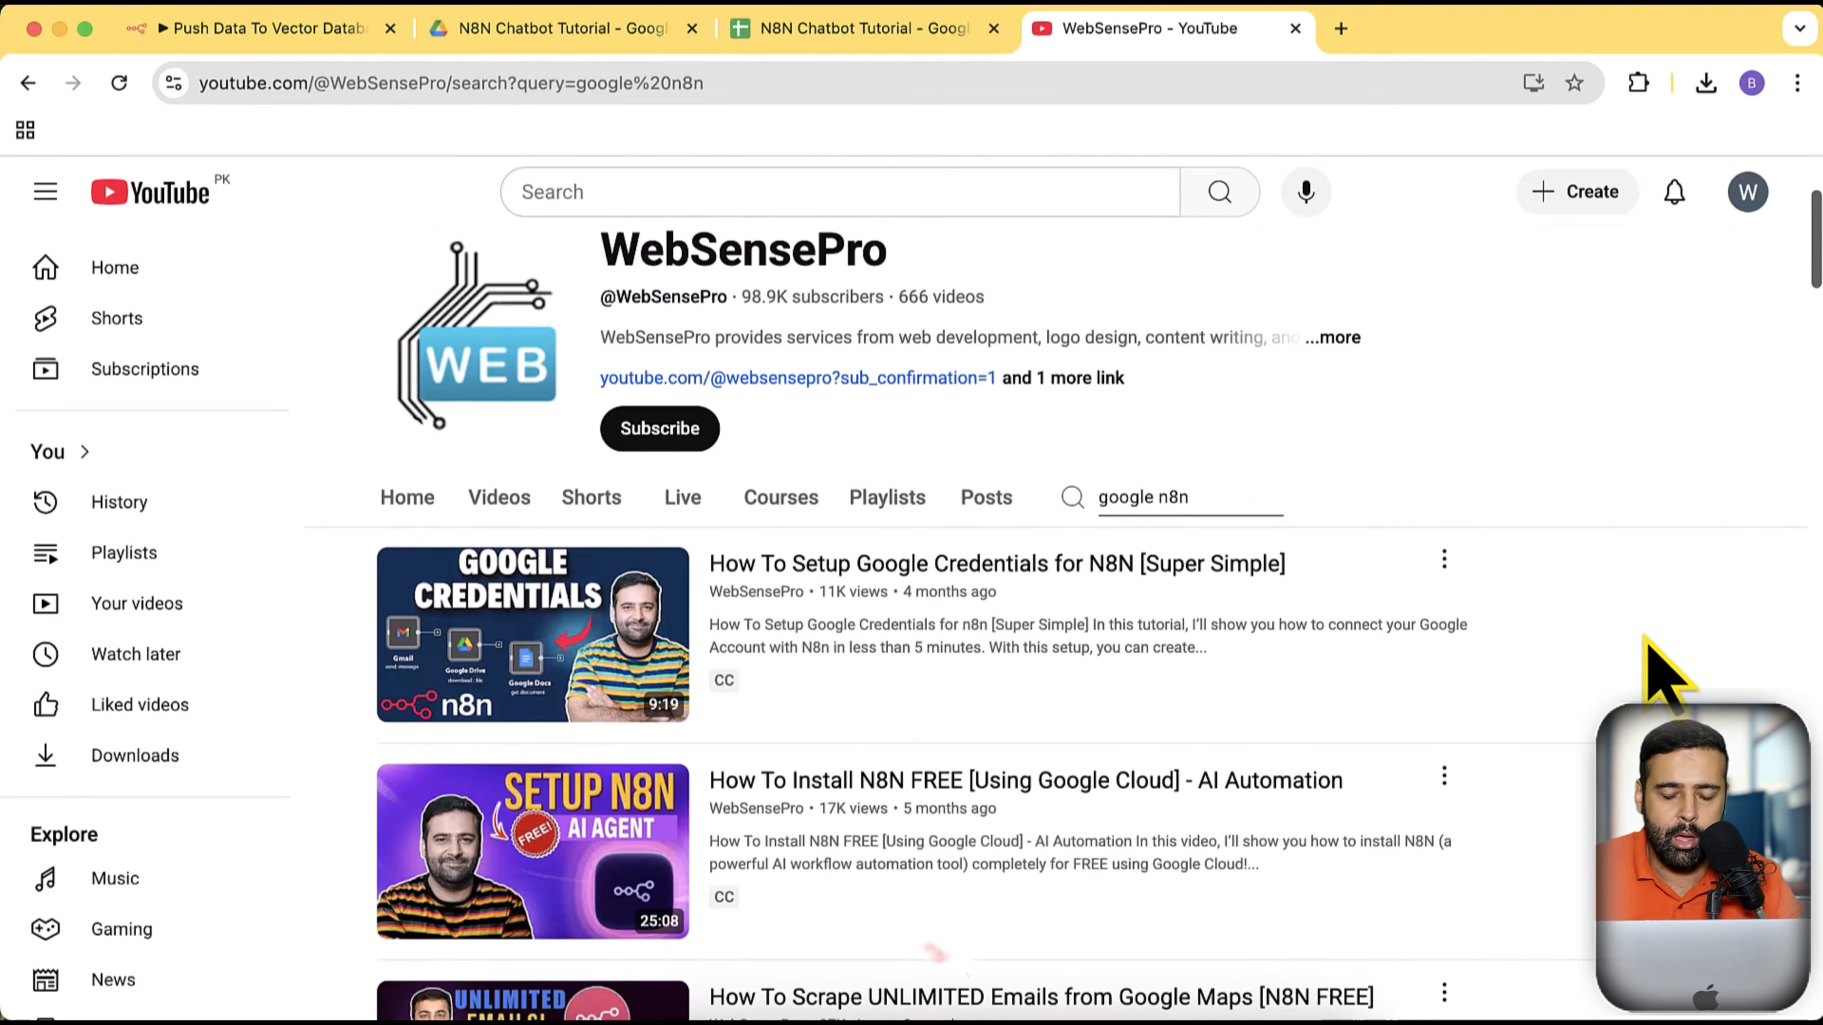
left_click(908, 502)
scroll(1498, 497, "down", 3)
scroll(1054, 625, "down", 2)
key("super+f")
type("n8n")
key("super+Return")
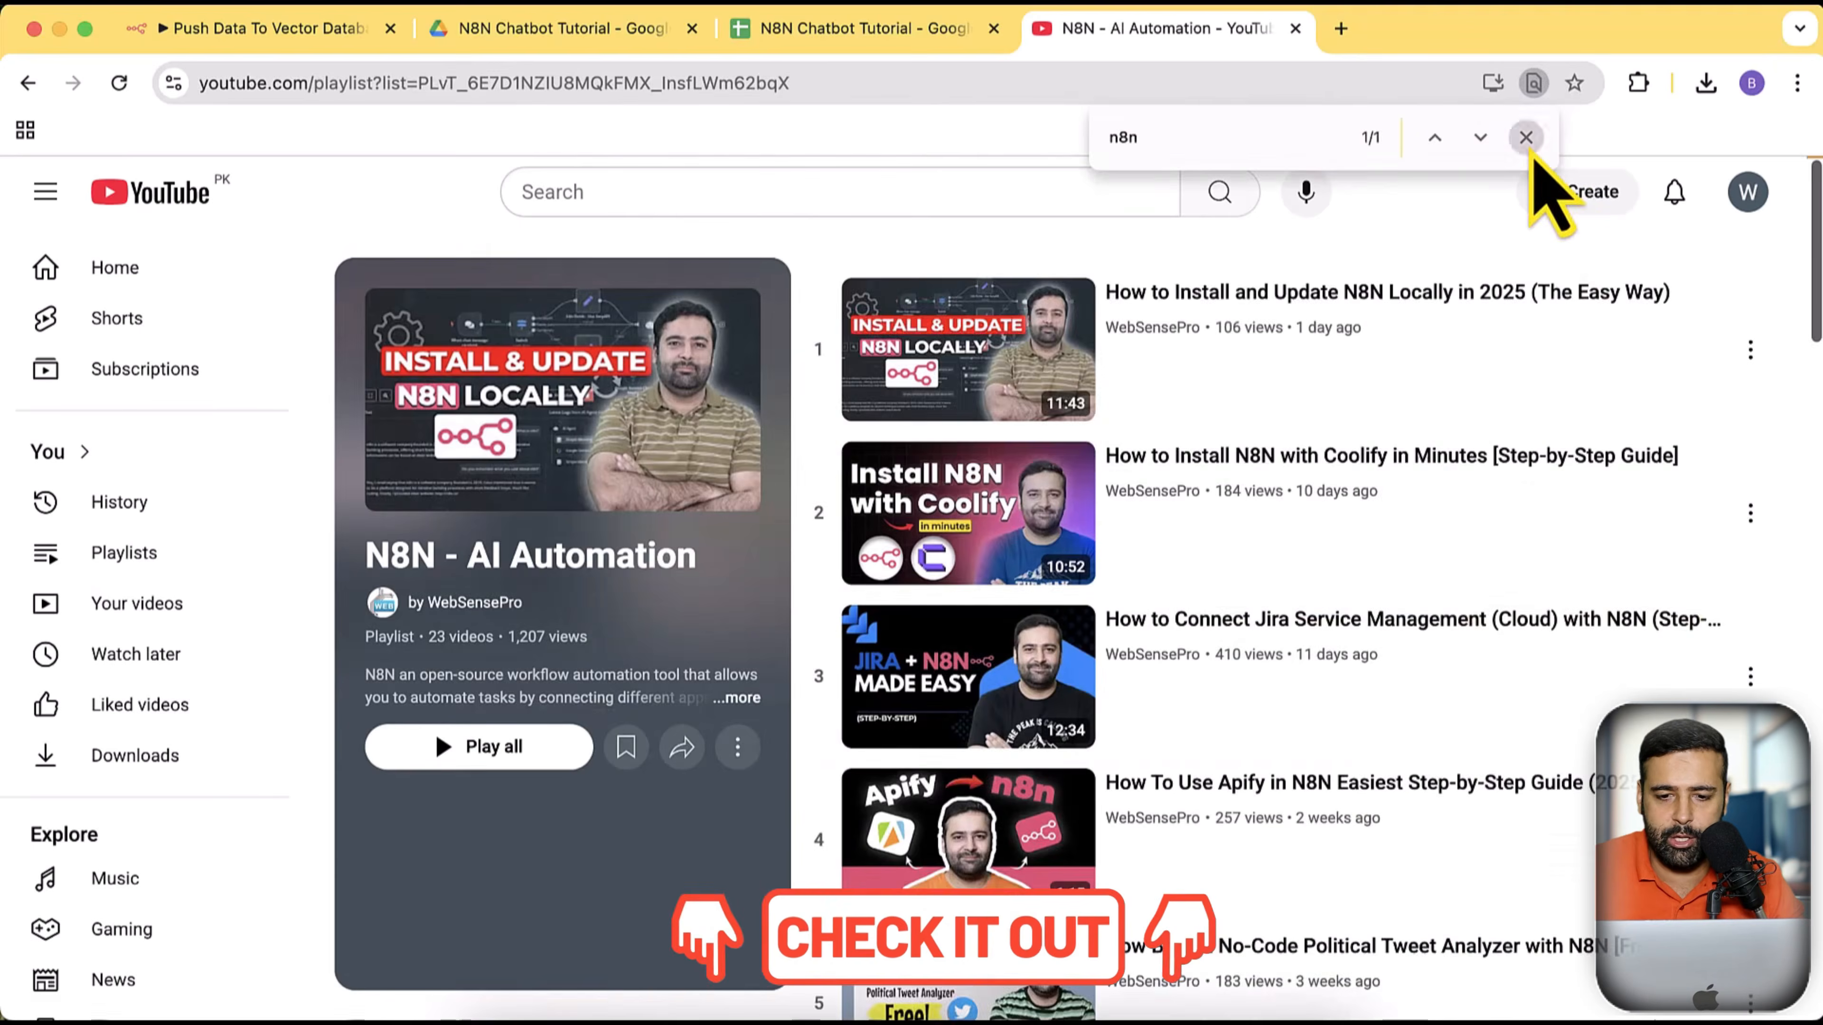
Close the page search and browse the tutorial videos in the N8N - AI Automation playlist
left_click(1528, 147)
scroll(1513, 529, "down", 15)
scroll(1516, 532, "down", 10)
scroll(1518, 776, "up", 6)
scroll(1518, 776, "up", 4)
scroll(1504, 746, "up", 6)
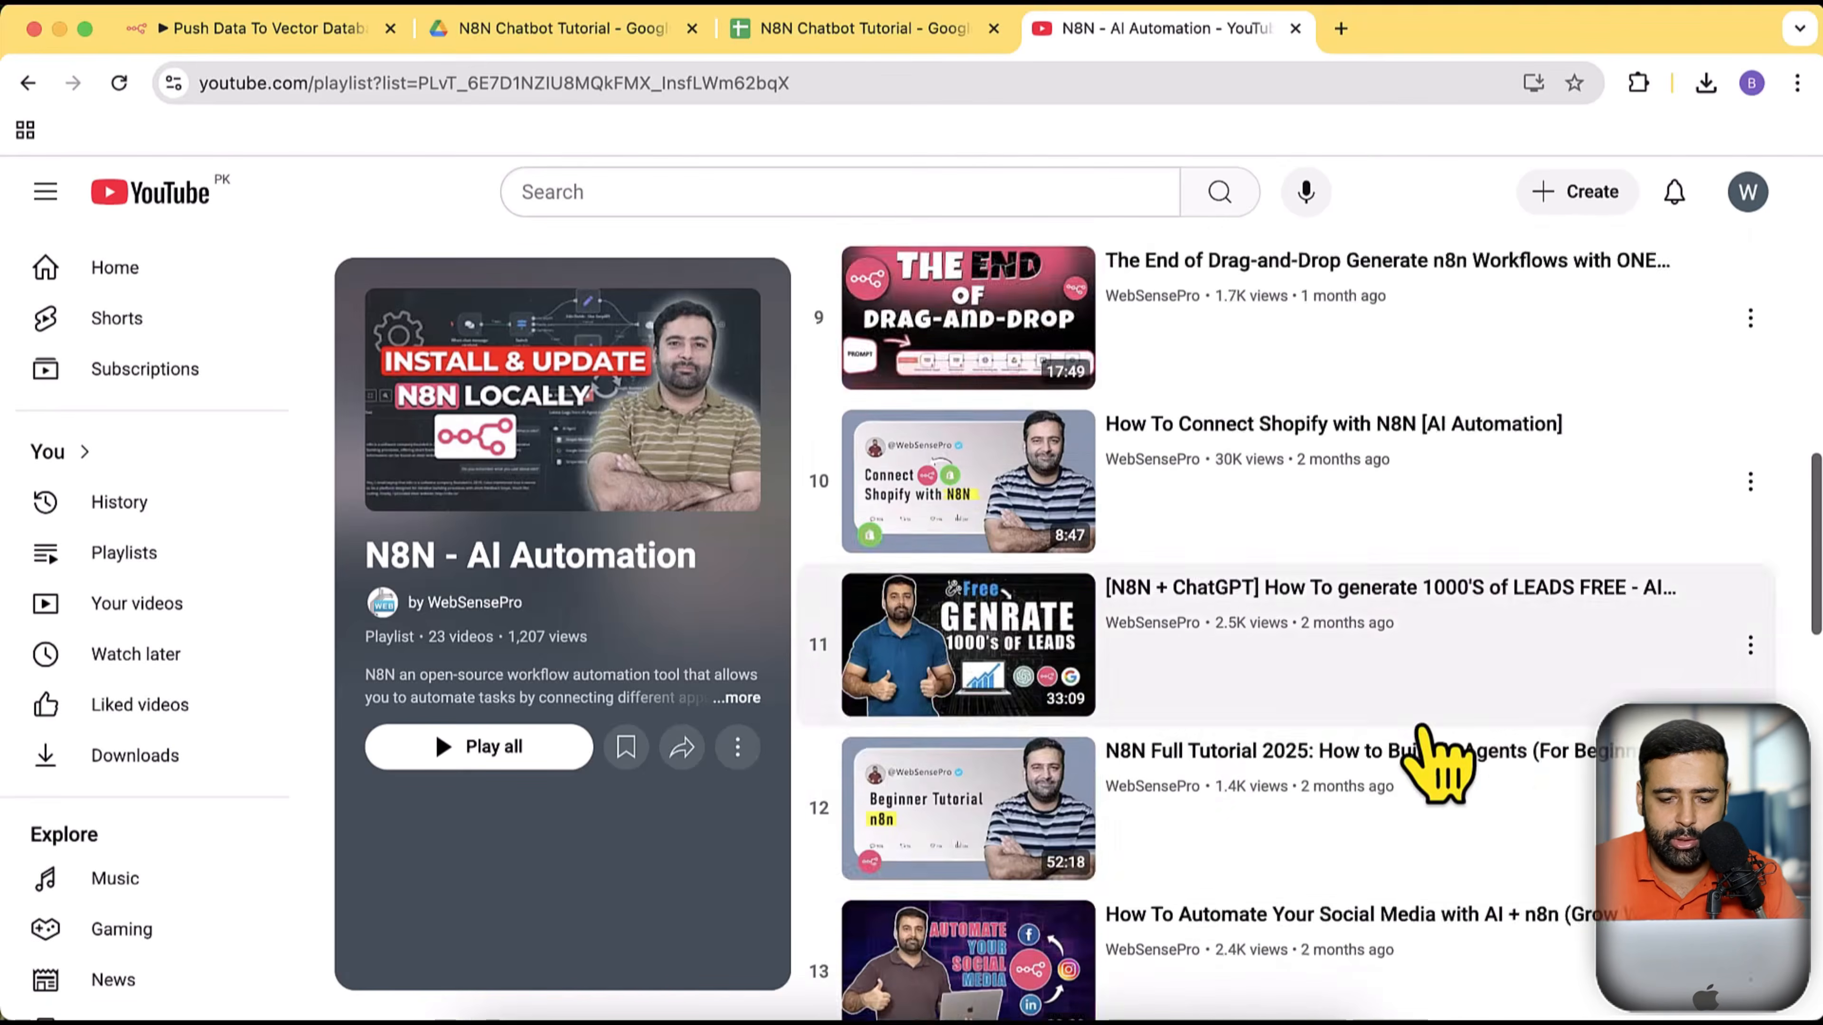
scroll(1078, 732, "down", 2)
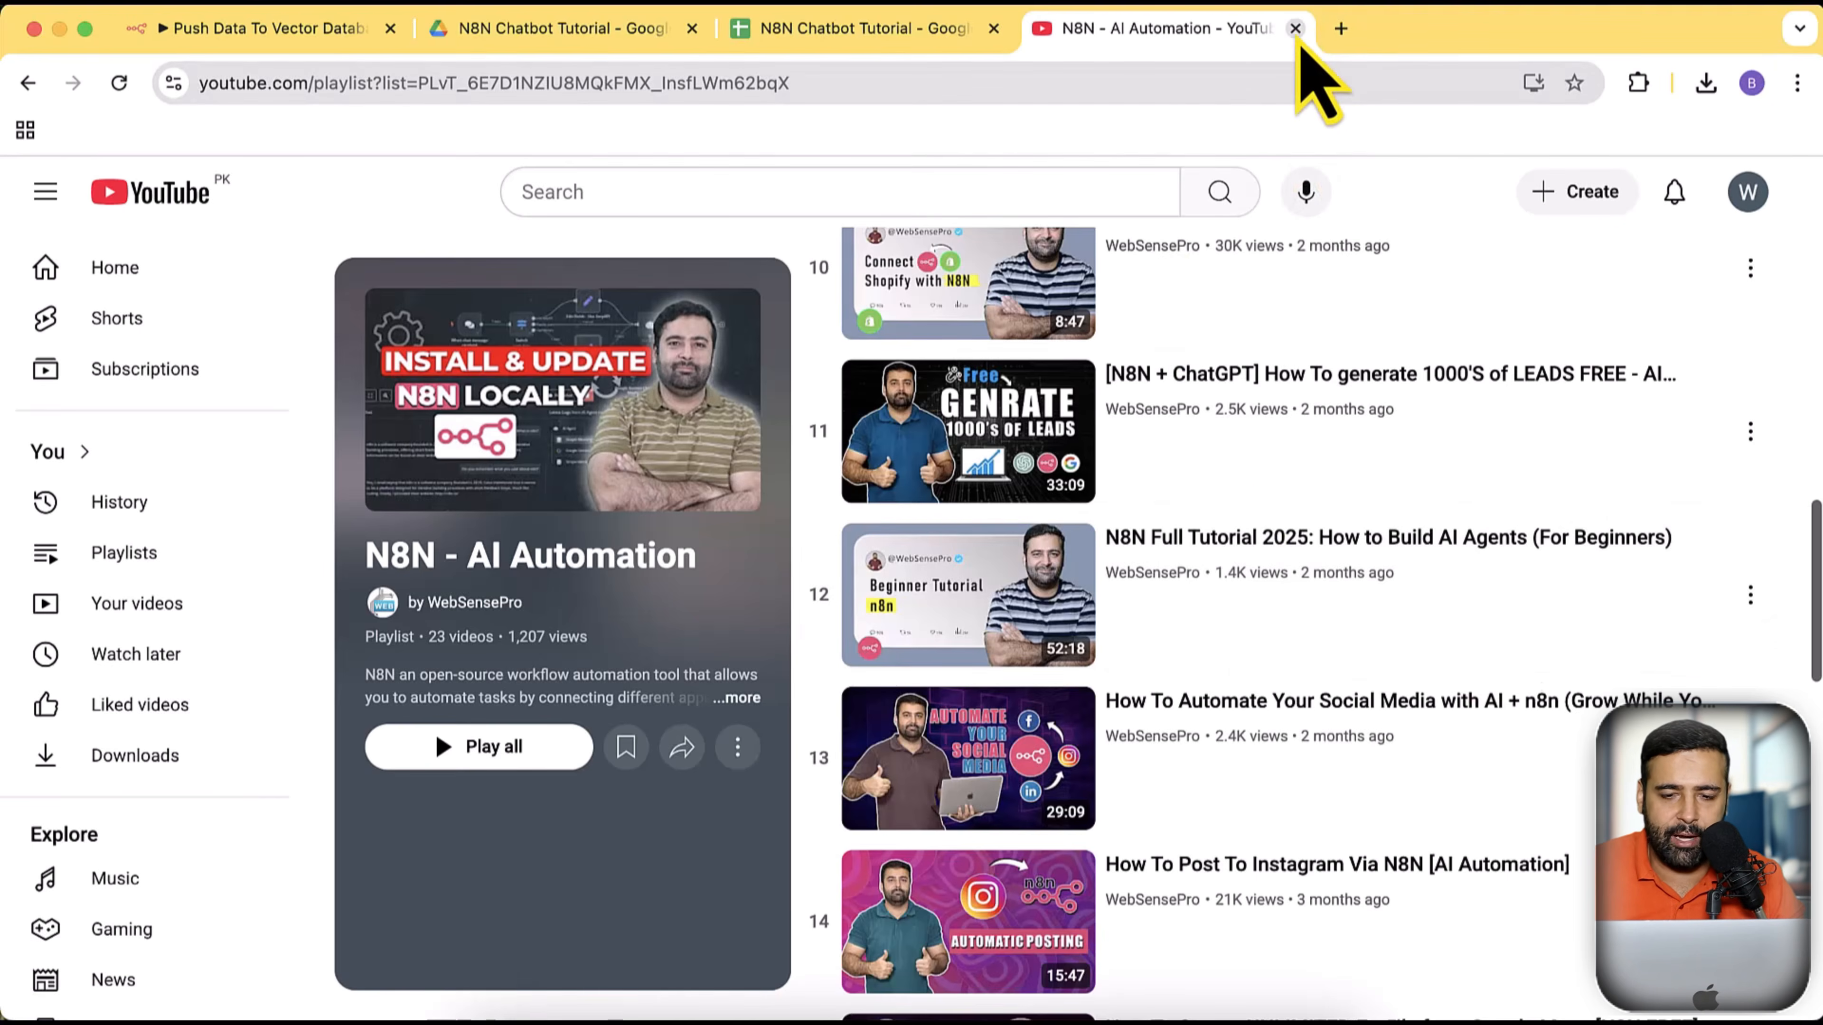
Back in n8n, use the Google Drive account credential for the trigger and select N8N Chatbot Tutorial as the watched folder
left_click(285, 43)
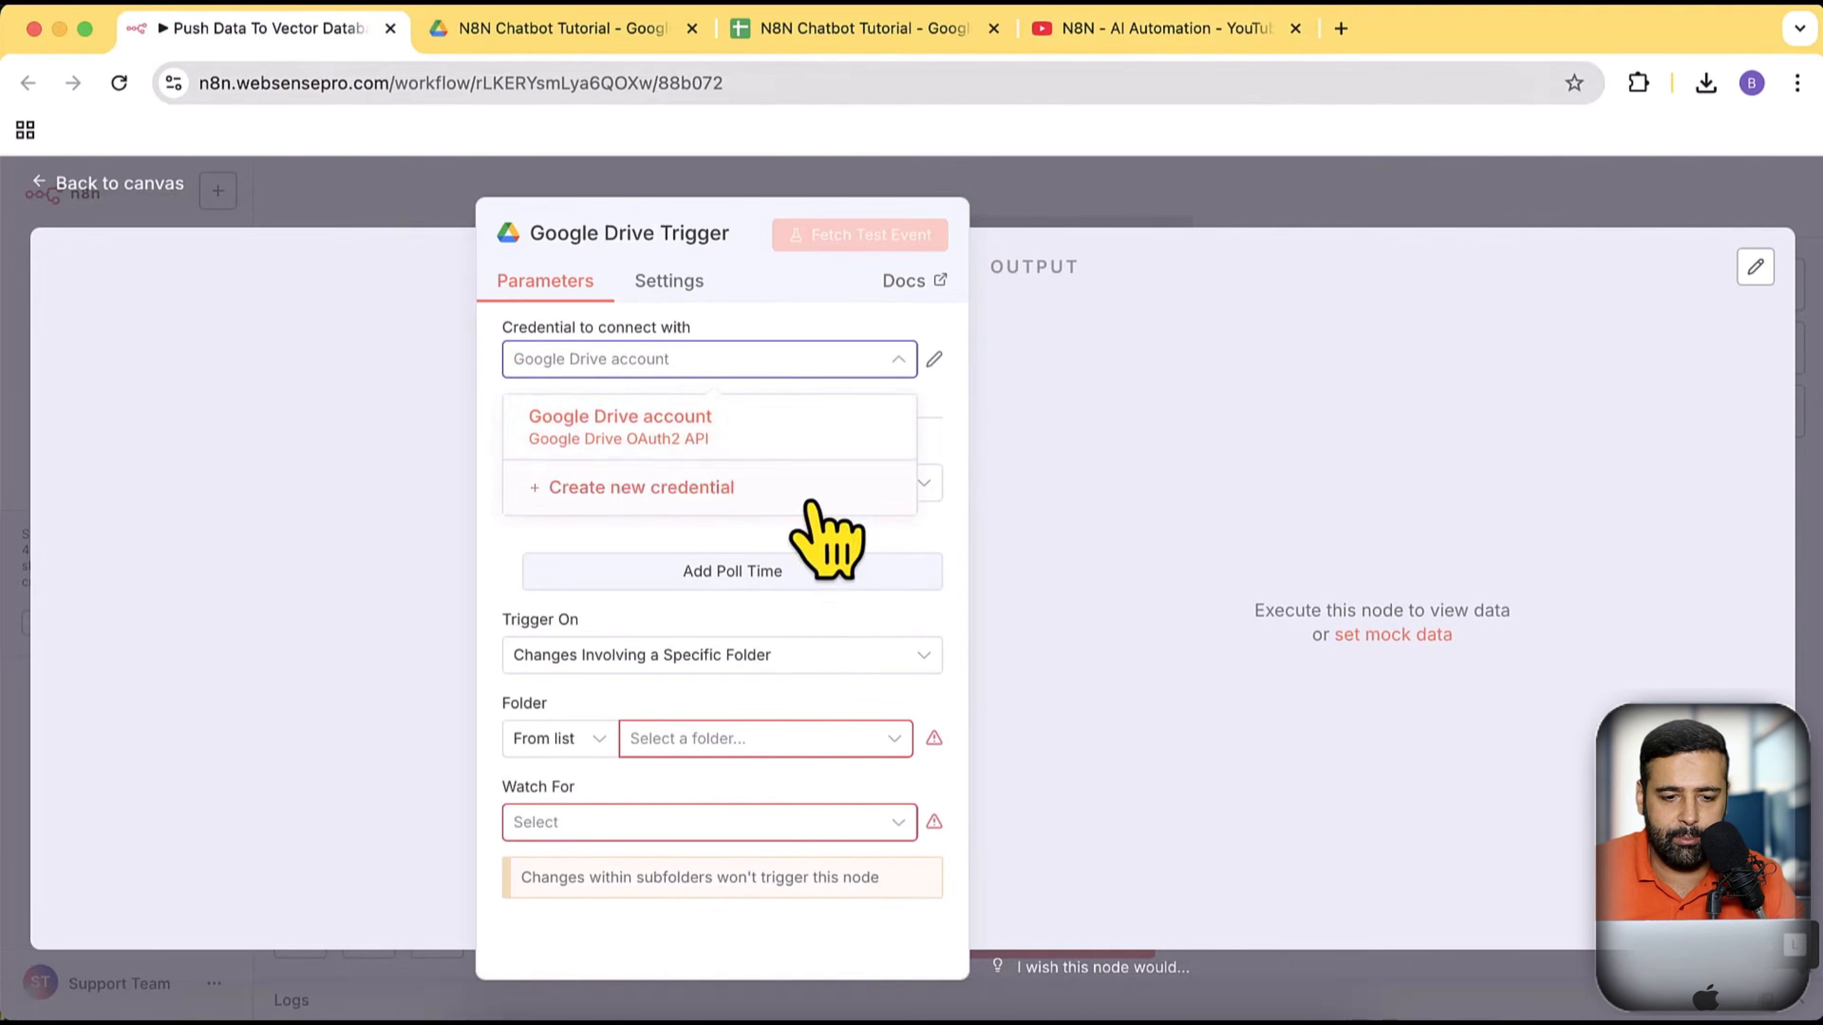
left_click(716, 431)
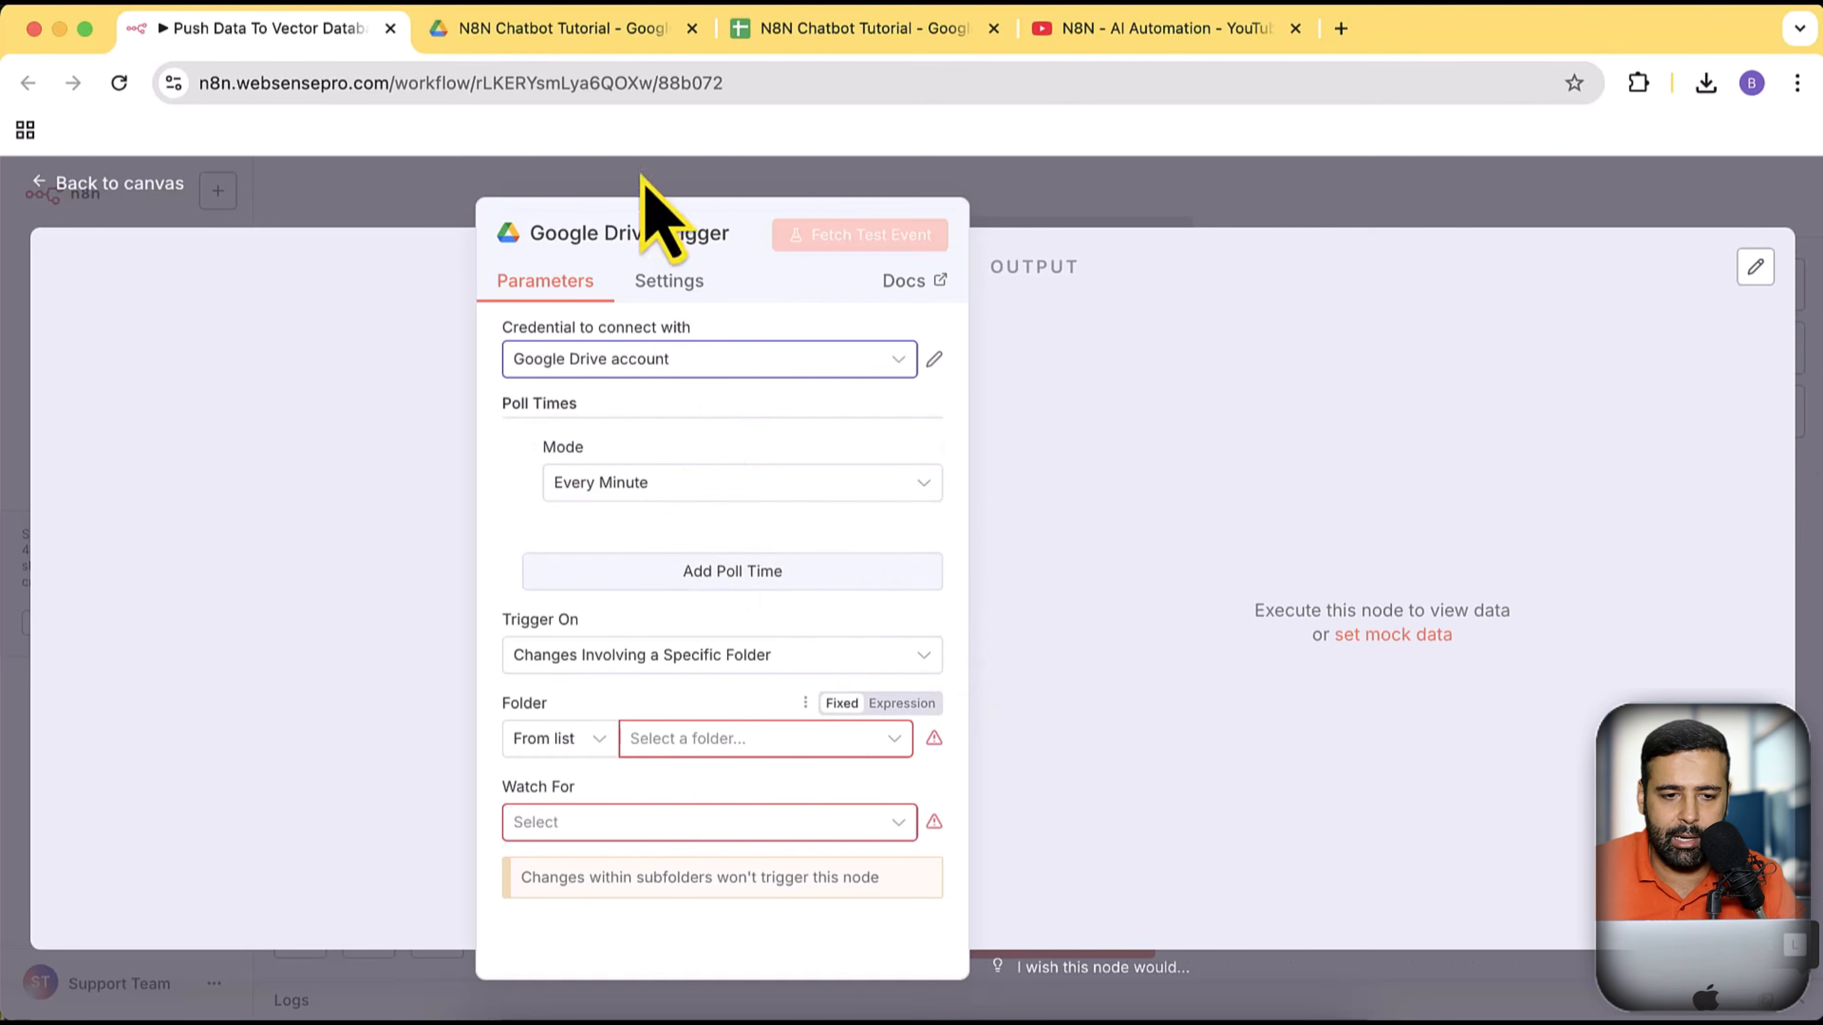
left_click(598, 32)
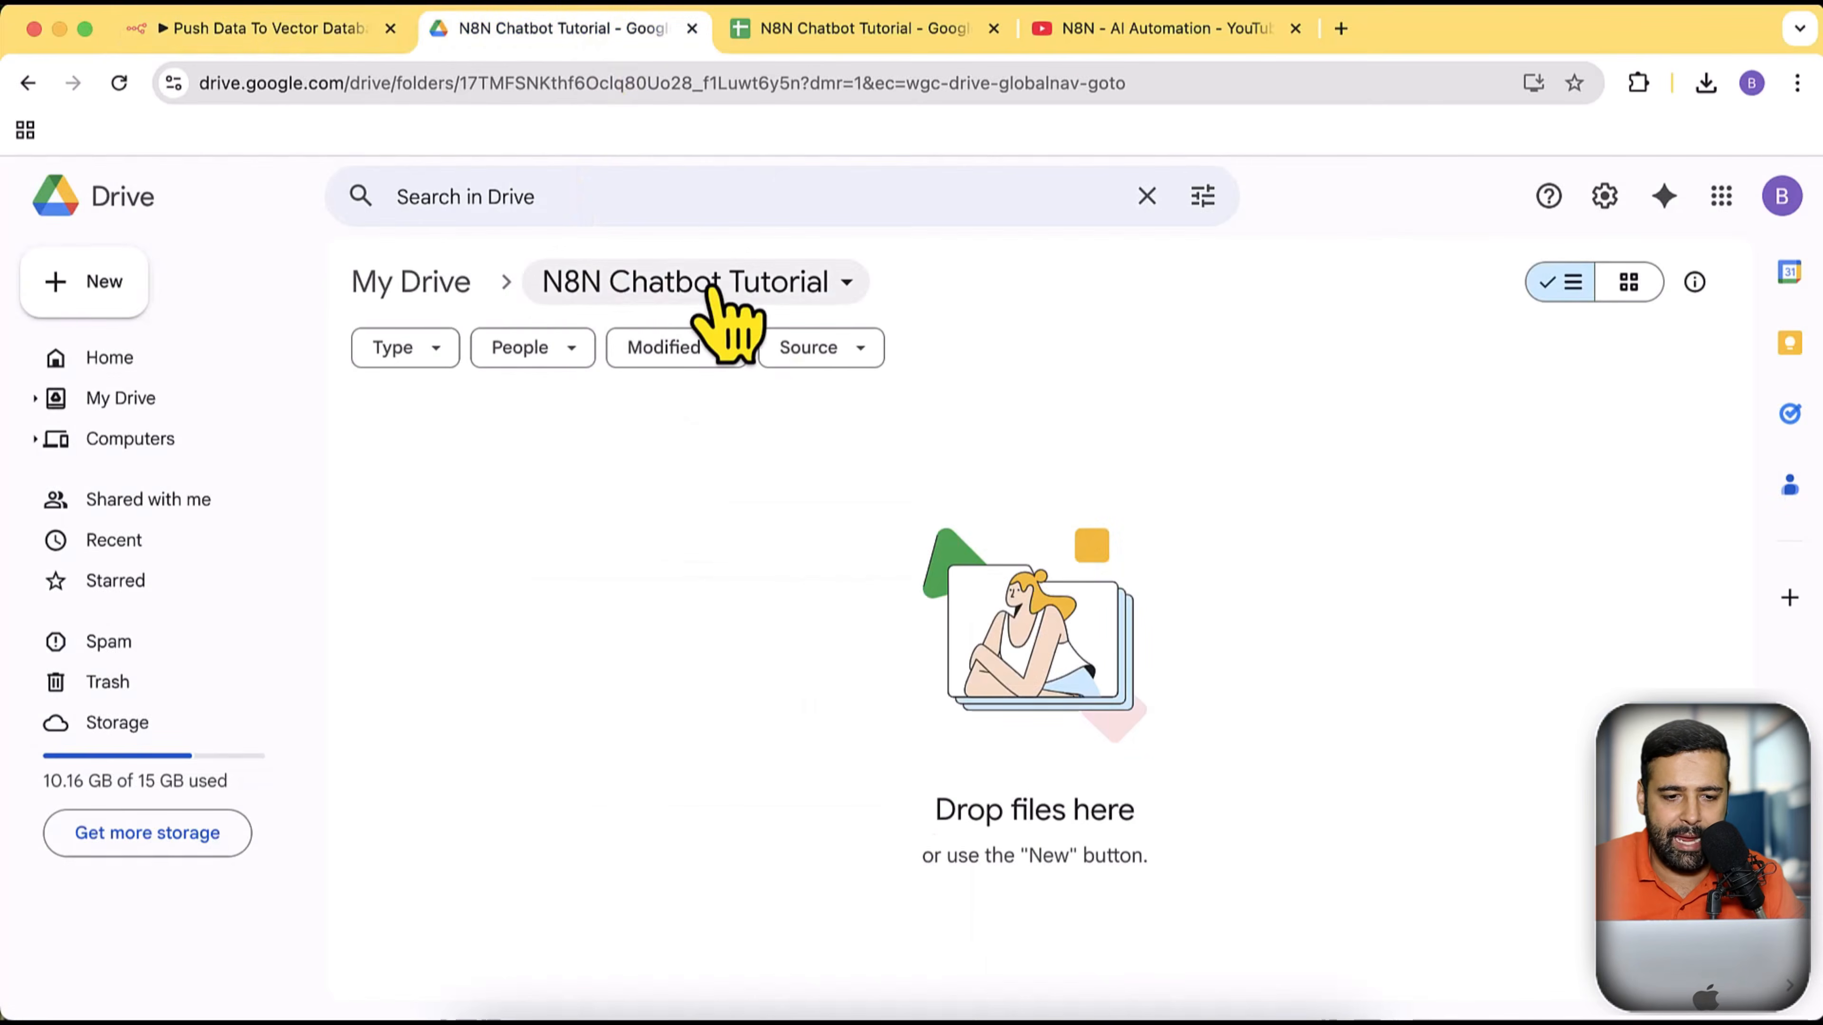
left_click(319, 30)
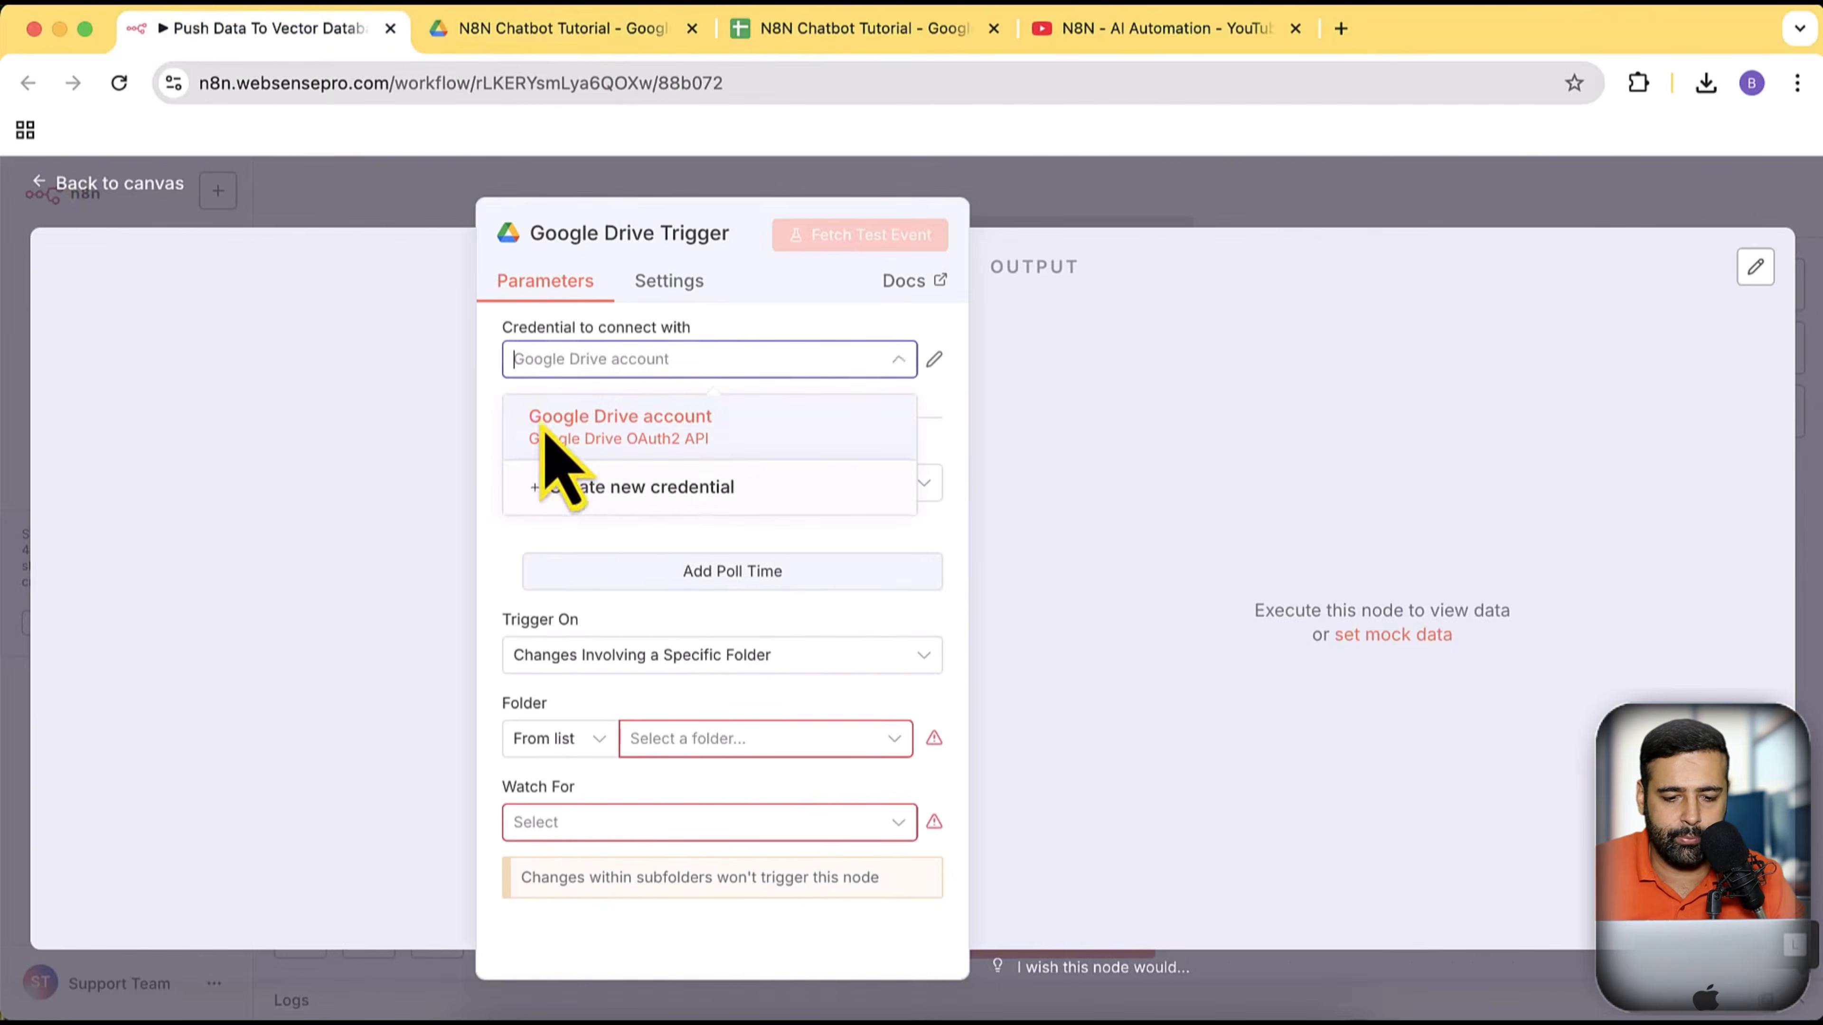
left_click(772, 740)
type("n8n chatbot")
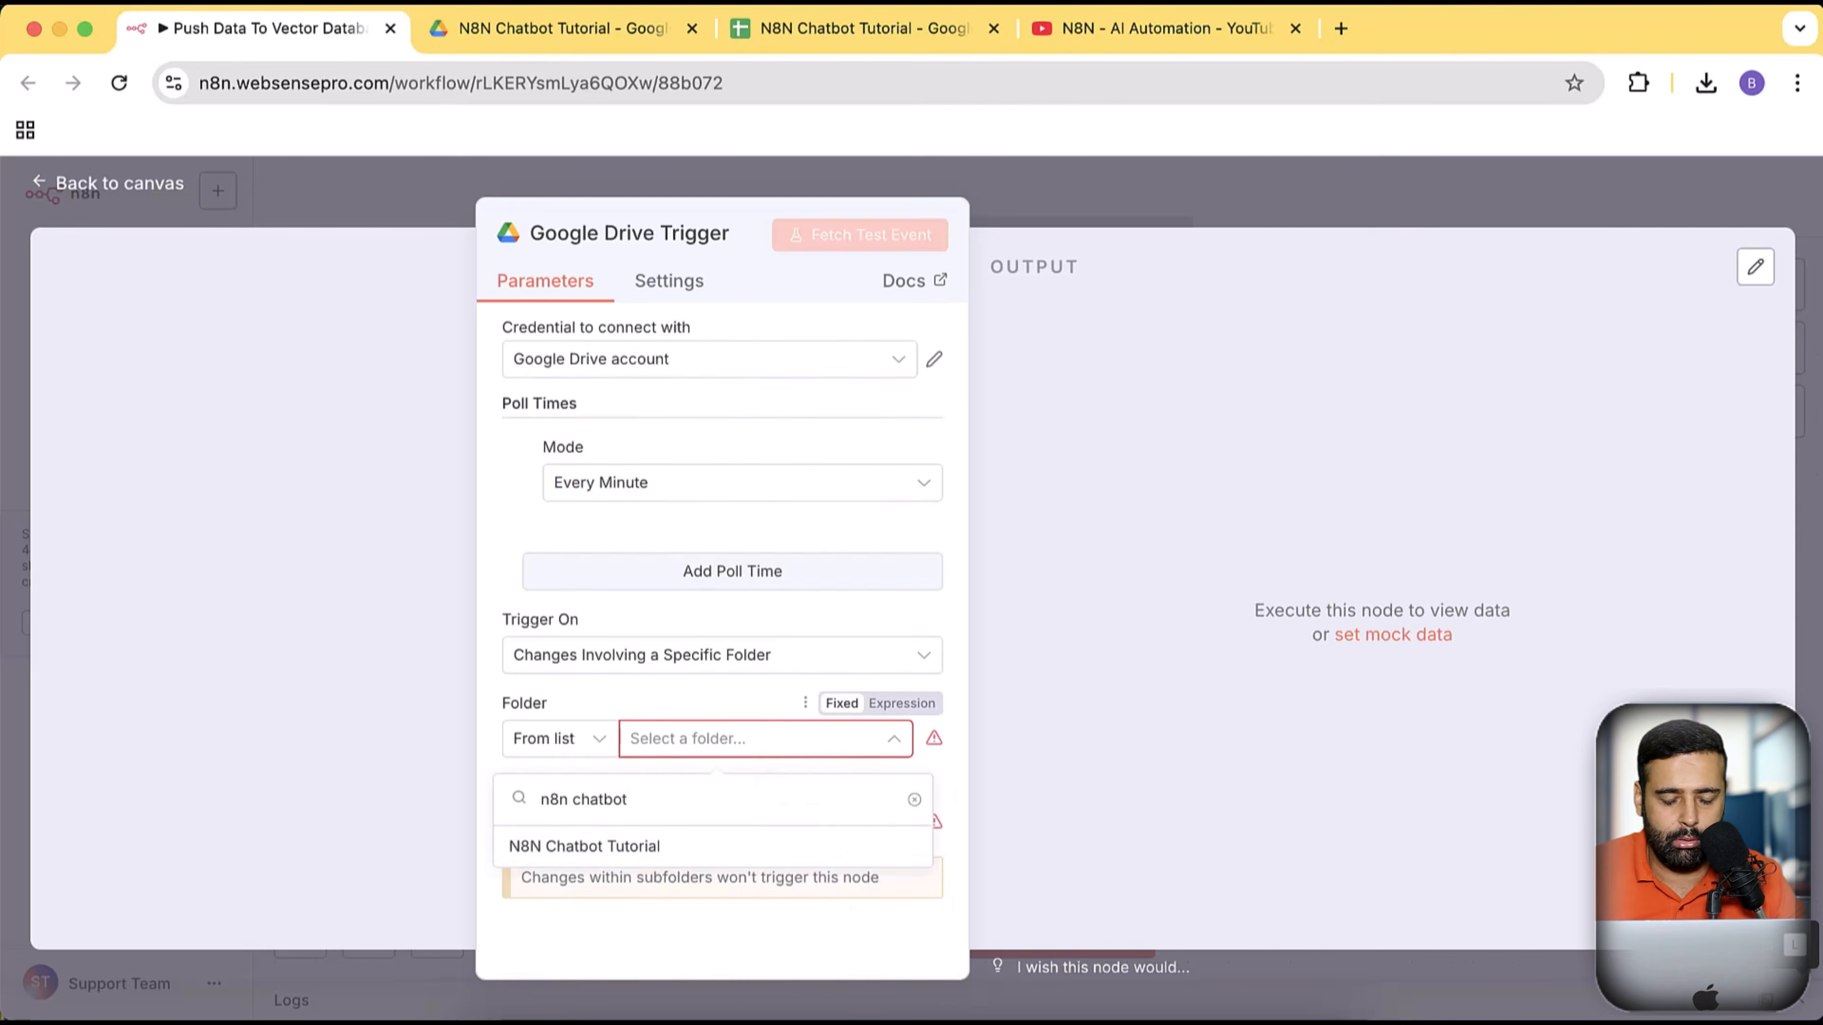
left_click(753, 846)
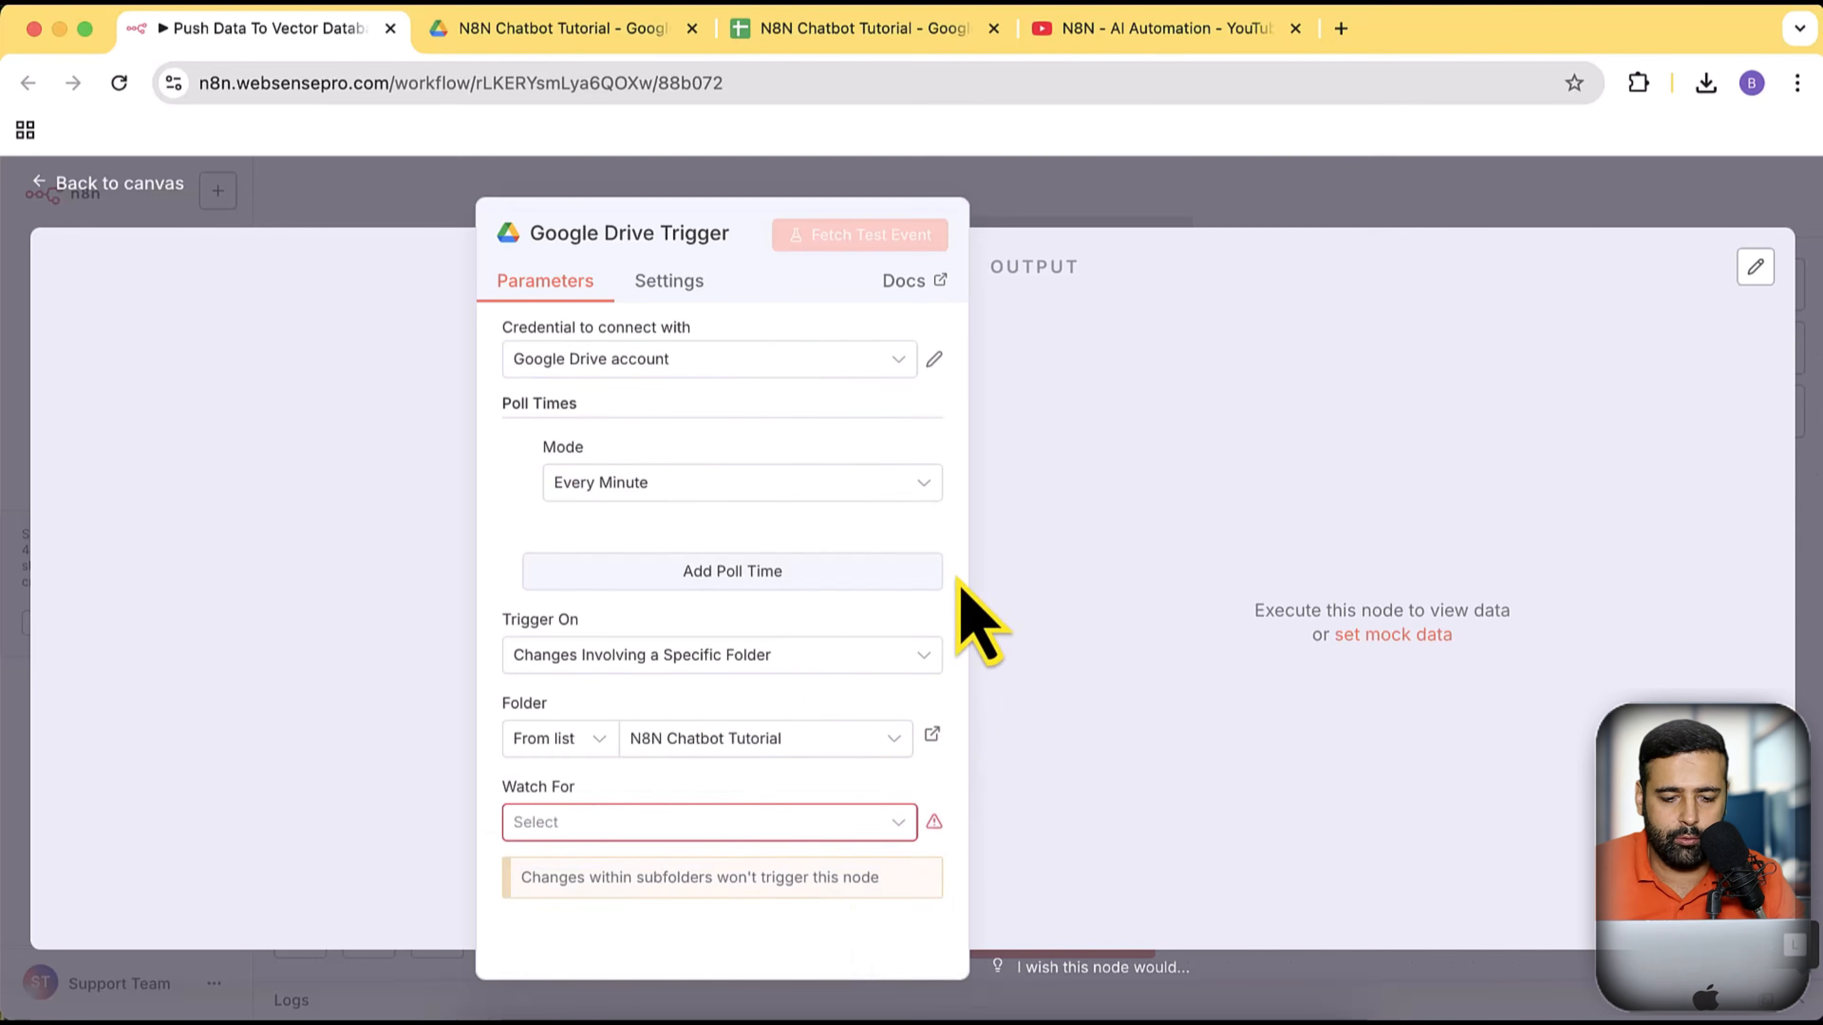
Set the Google Drive trigger to watch for File Created and review its remaining parameters
left_click(894, 826)
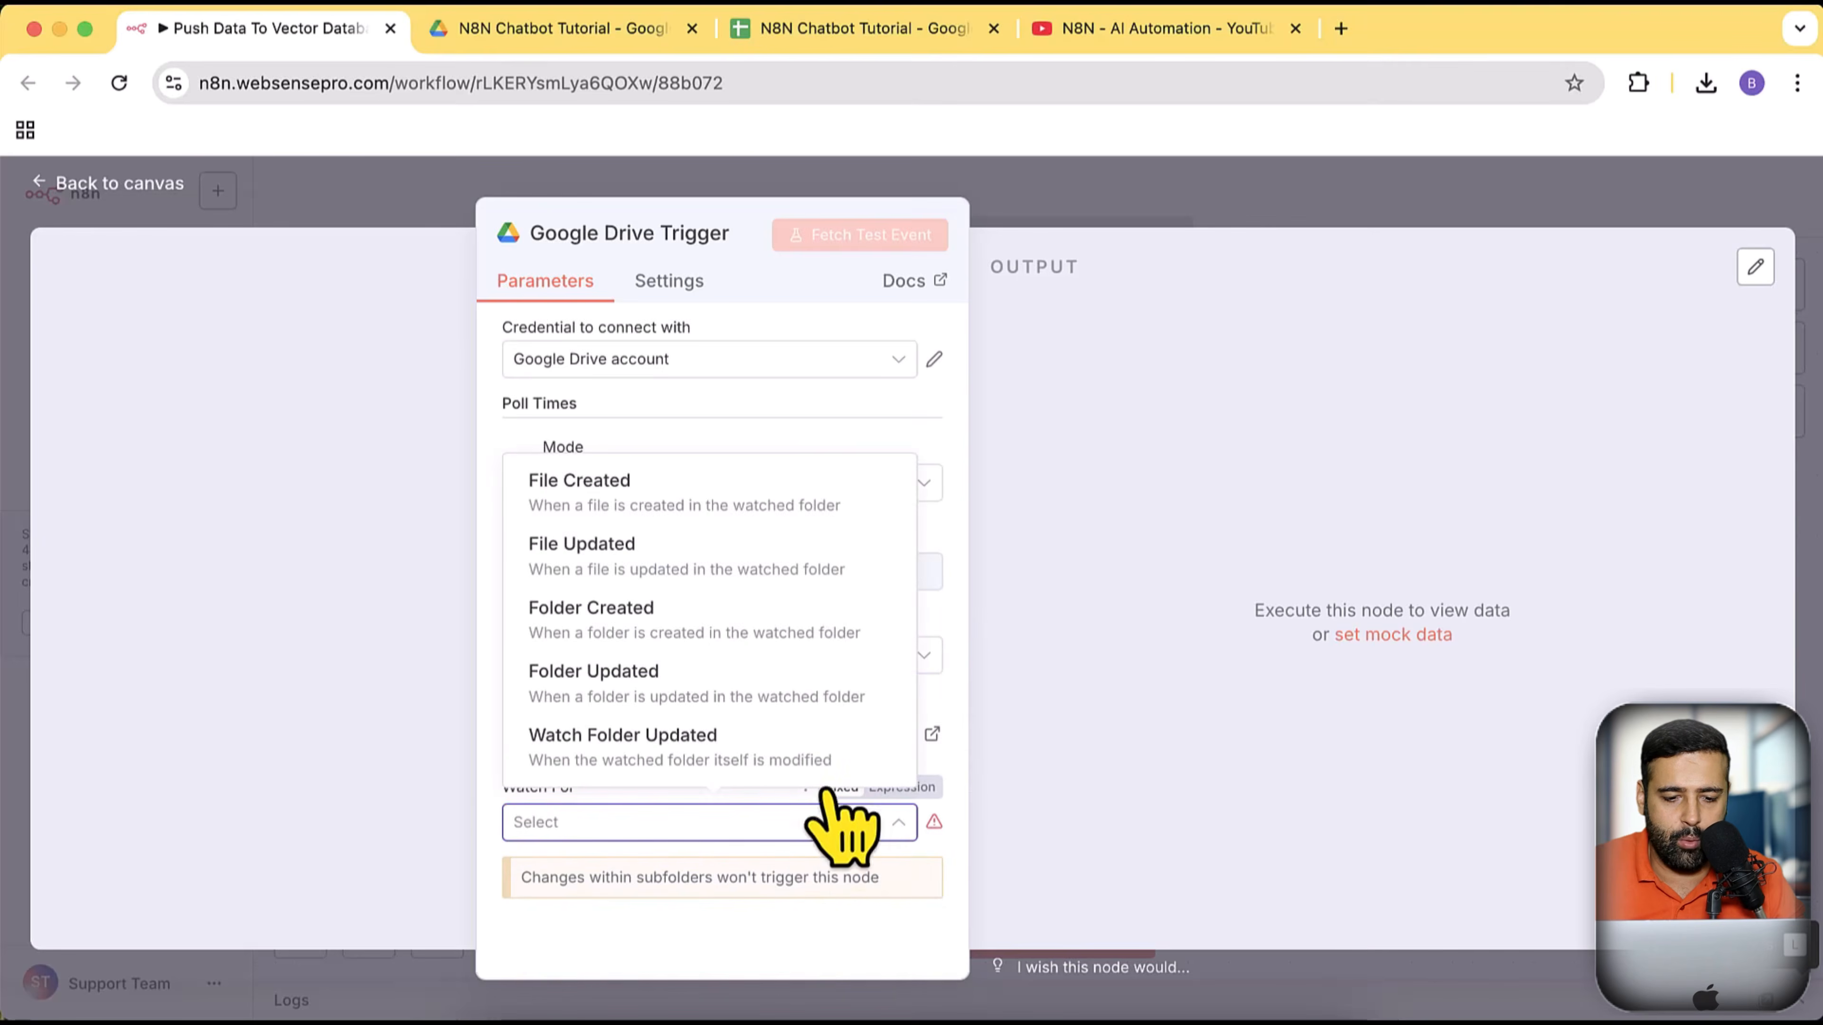
left_click(803, 507)
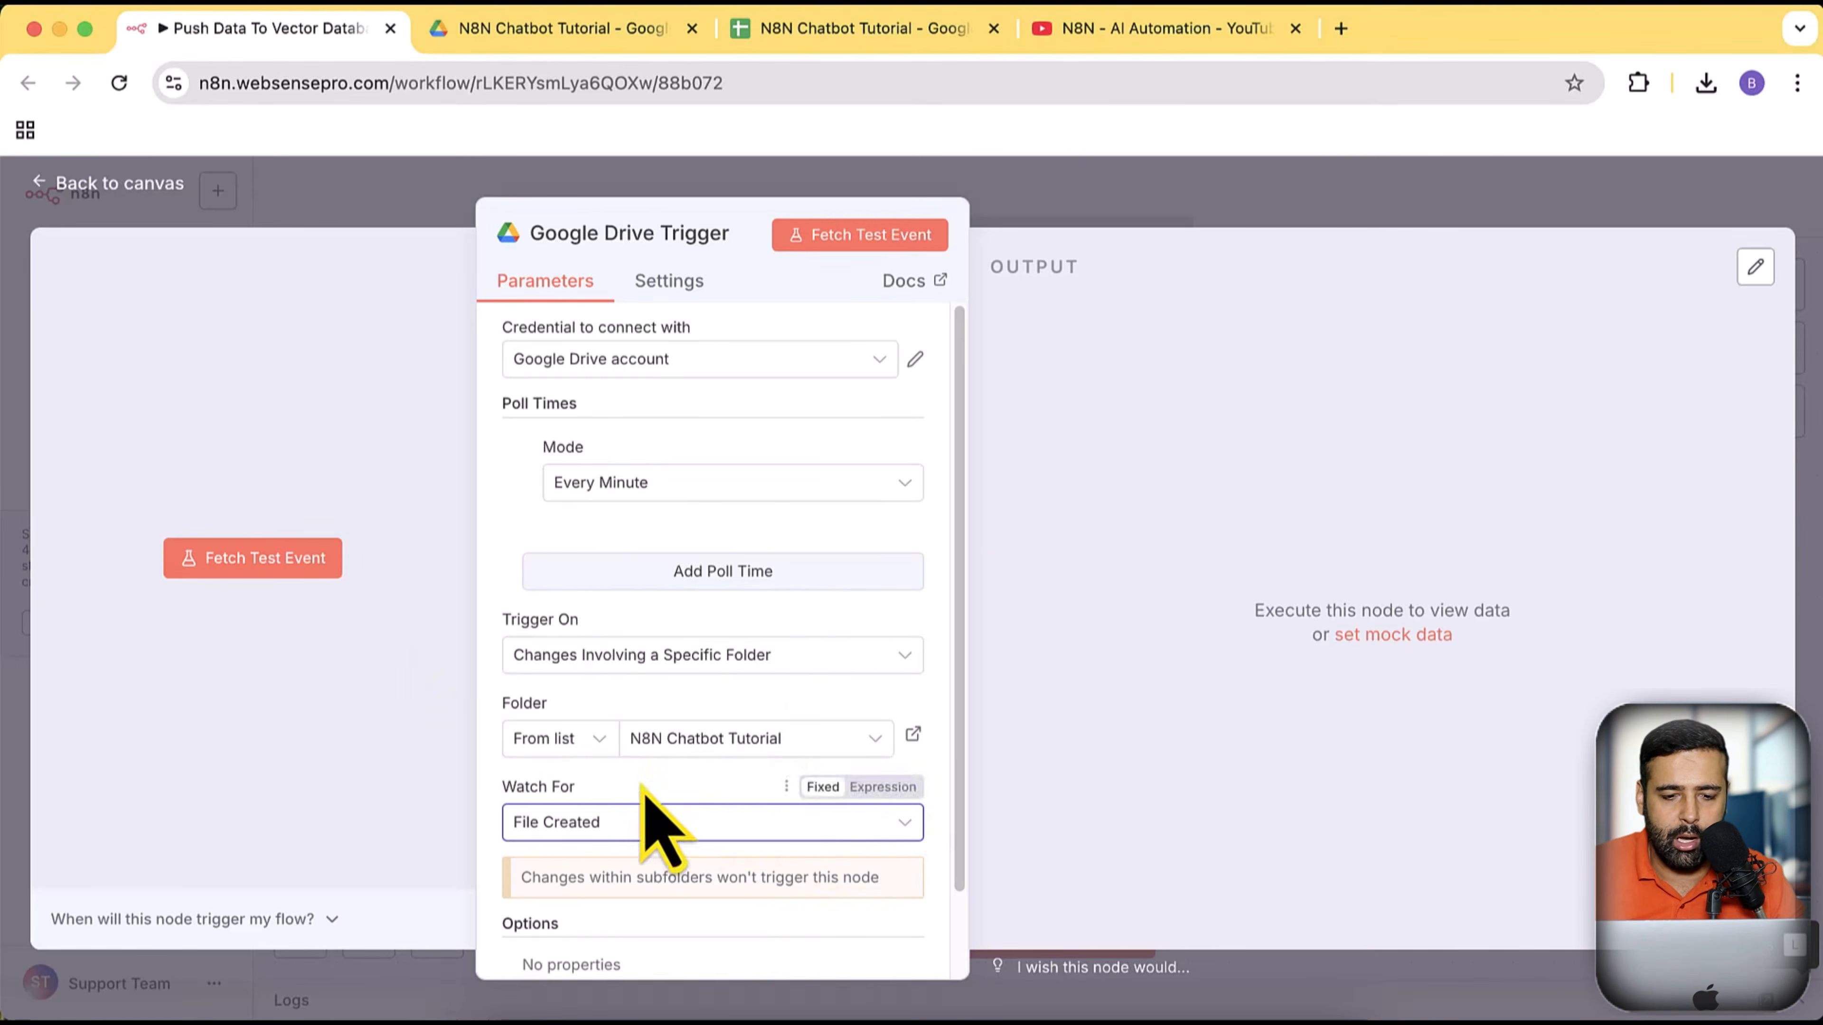
scroll(924, 750, "down", 2)
scroll(923, 757, "up", 2)
scroll(923, 756, "down", 2)
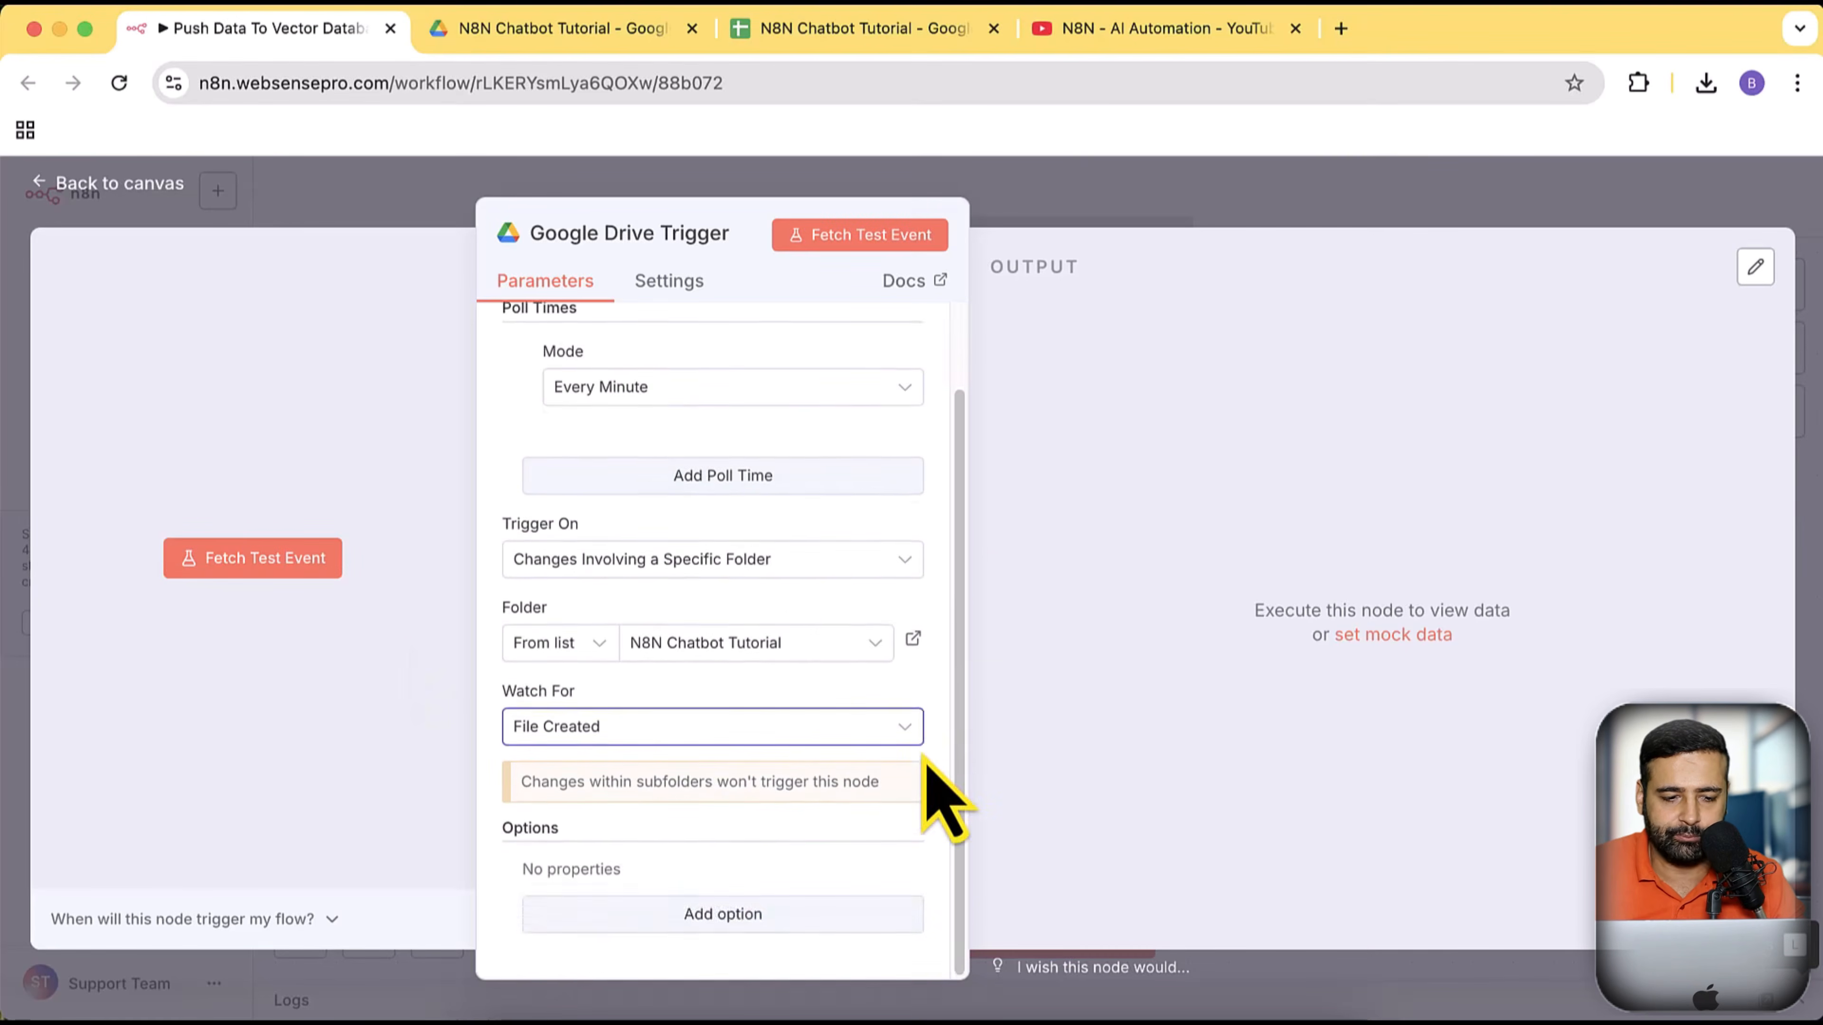
Upload websensepro-data-chatbot.txt from Downloads to the N8N Chatbot Tutorial folder in Google Drive
right_click(923, 564)
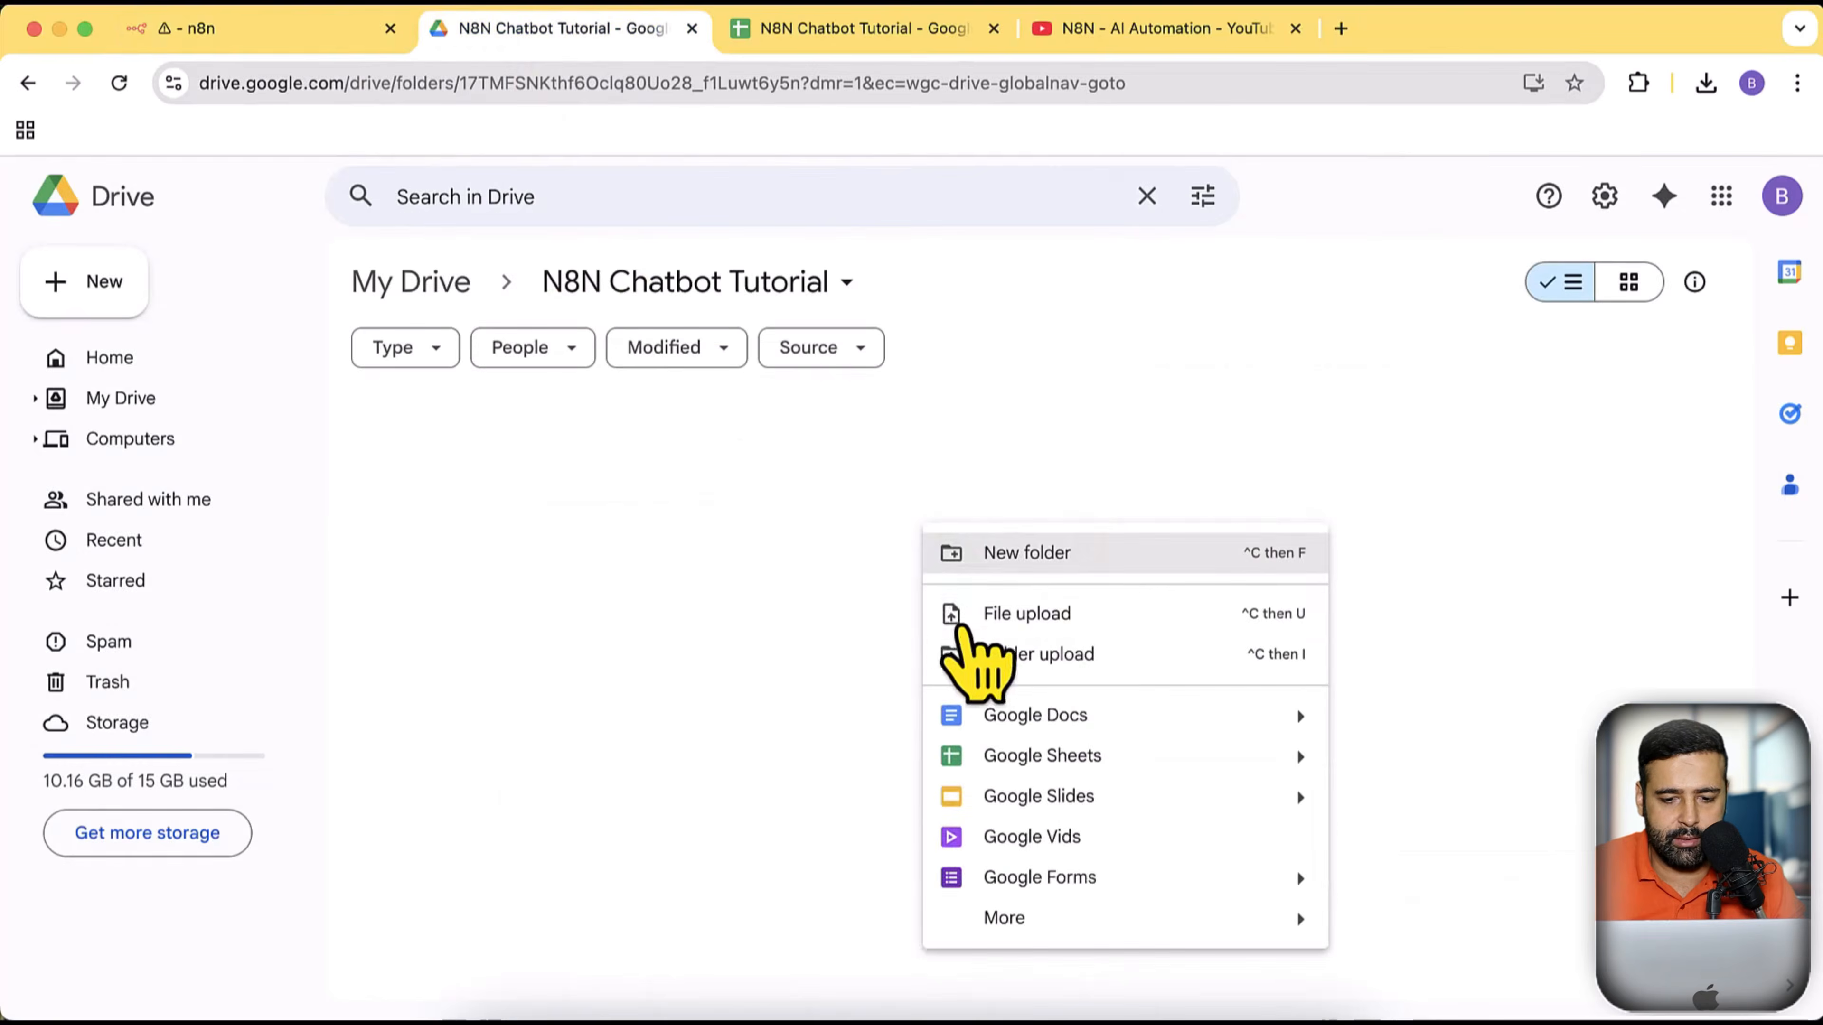
left_click(976, 615)
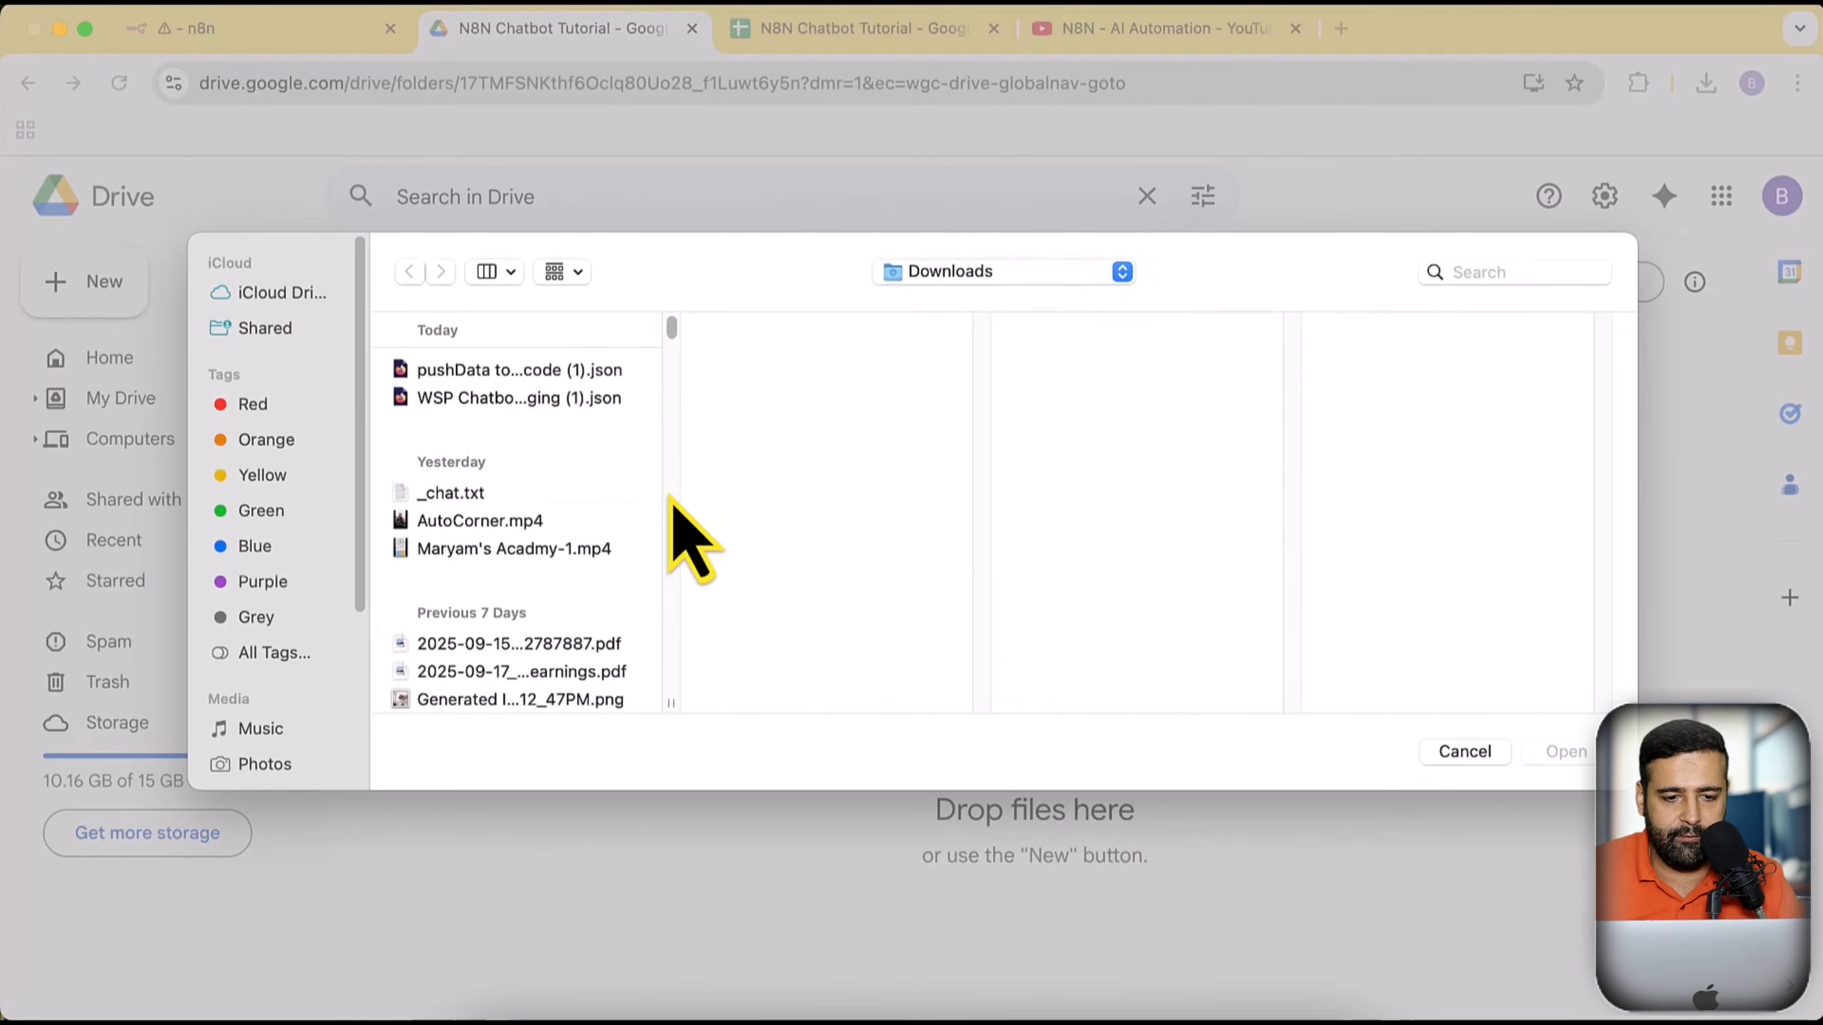
left_click(585, 402)
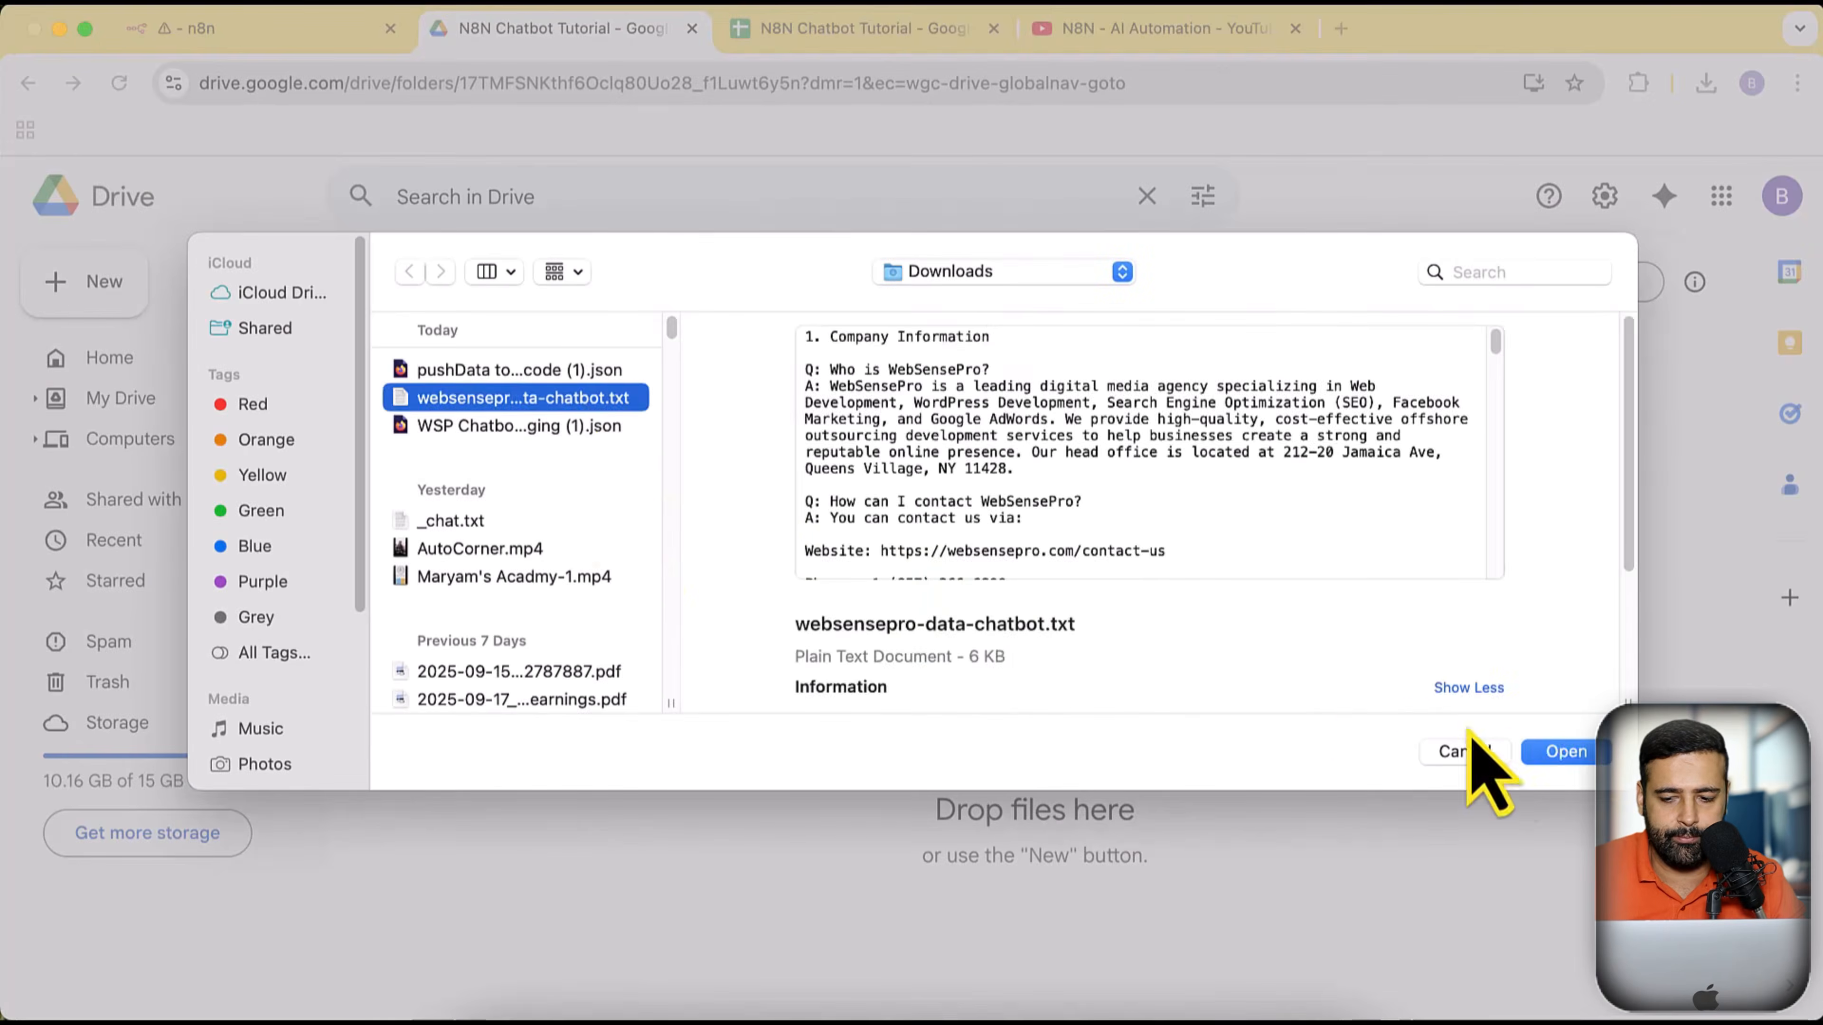
left_click(1579, 758)
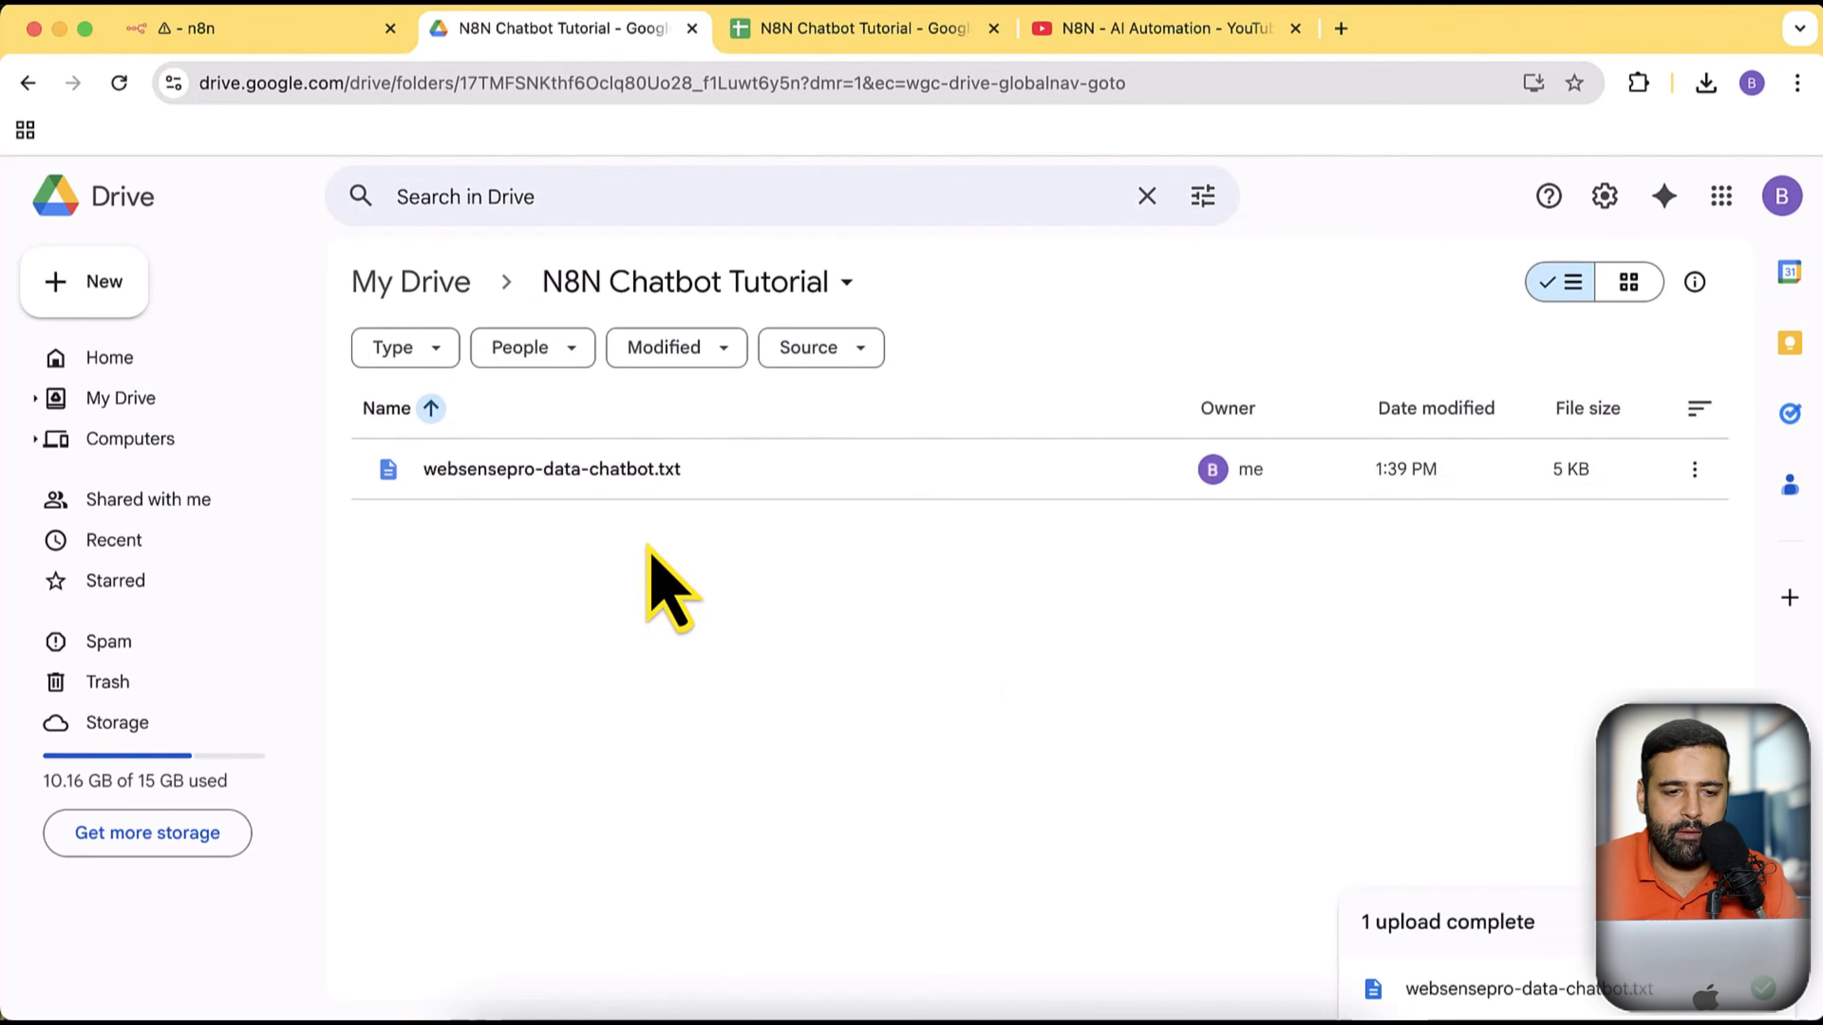
Return to n8n, fetch a test event for the Google Drive trigger, and inspect the original filename in its output
left_click(298, 32)
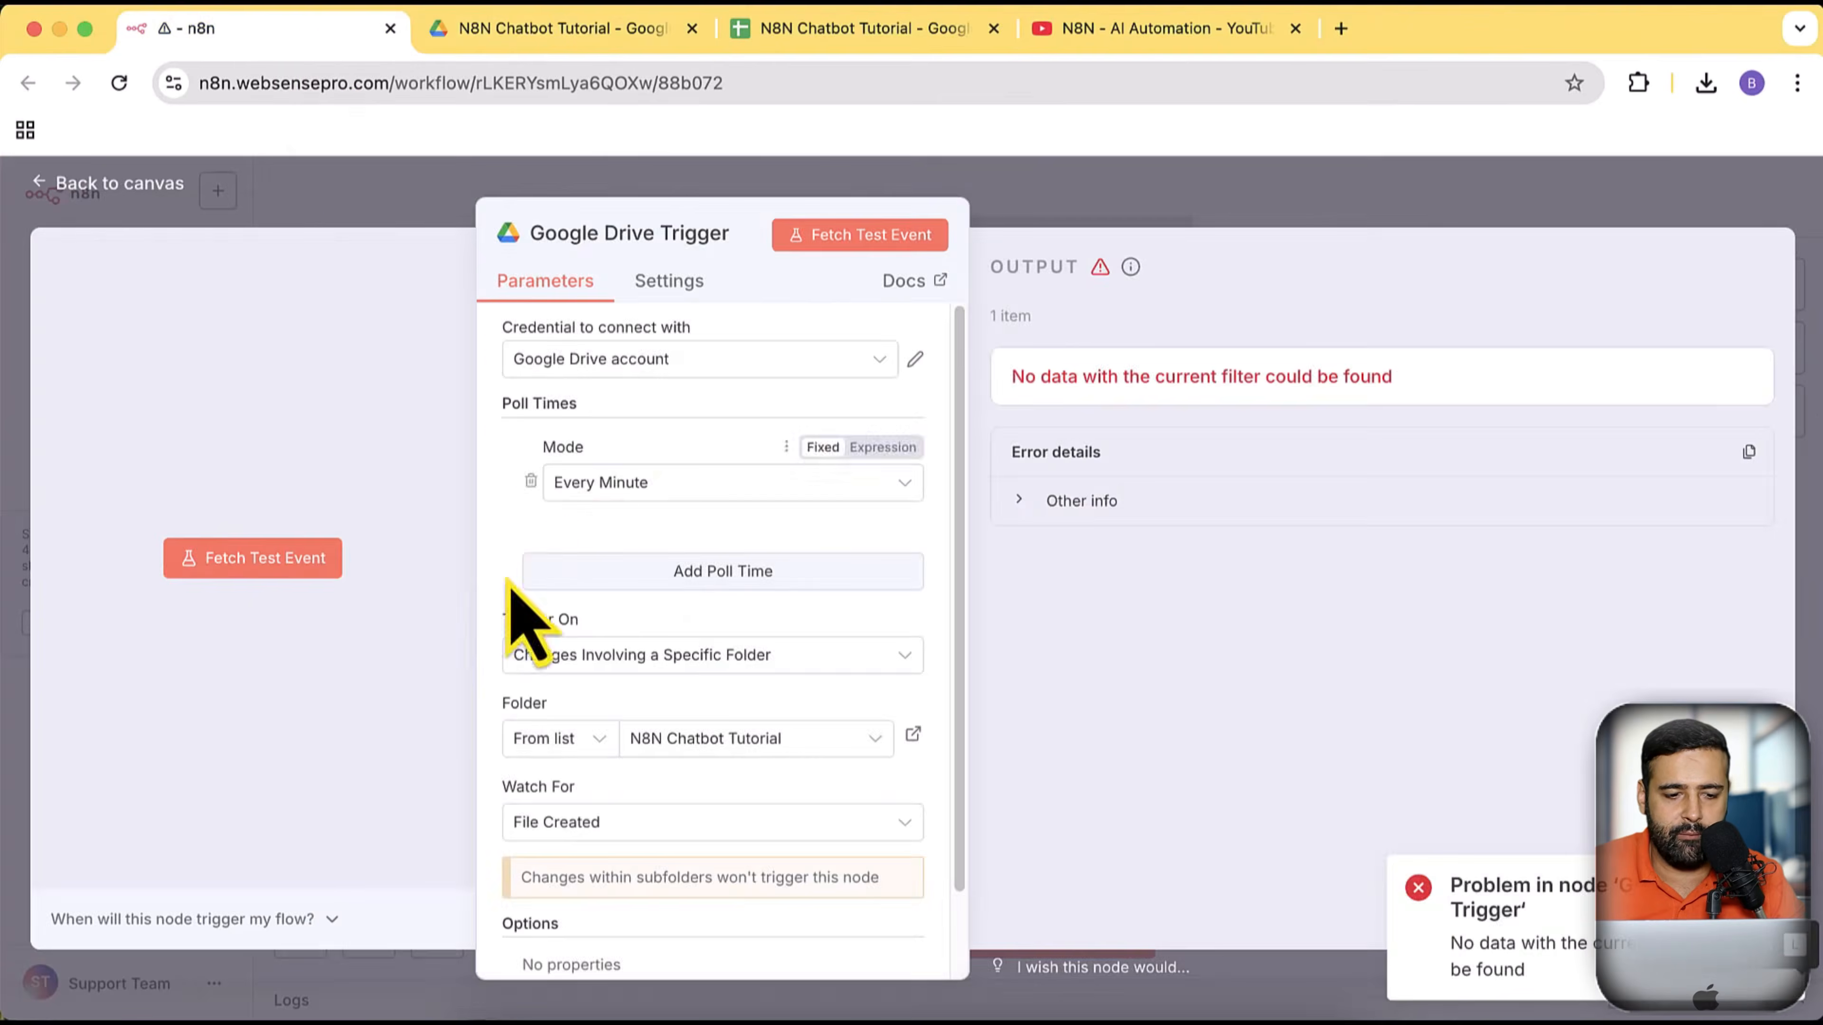
left_click(288, 567)
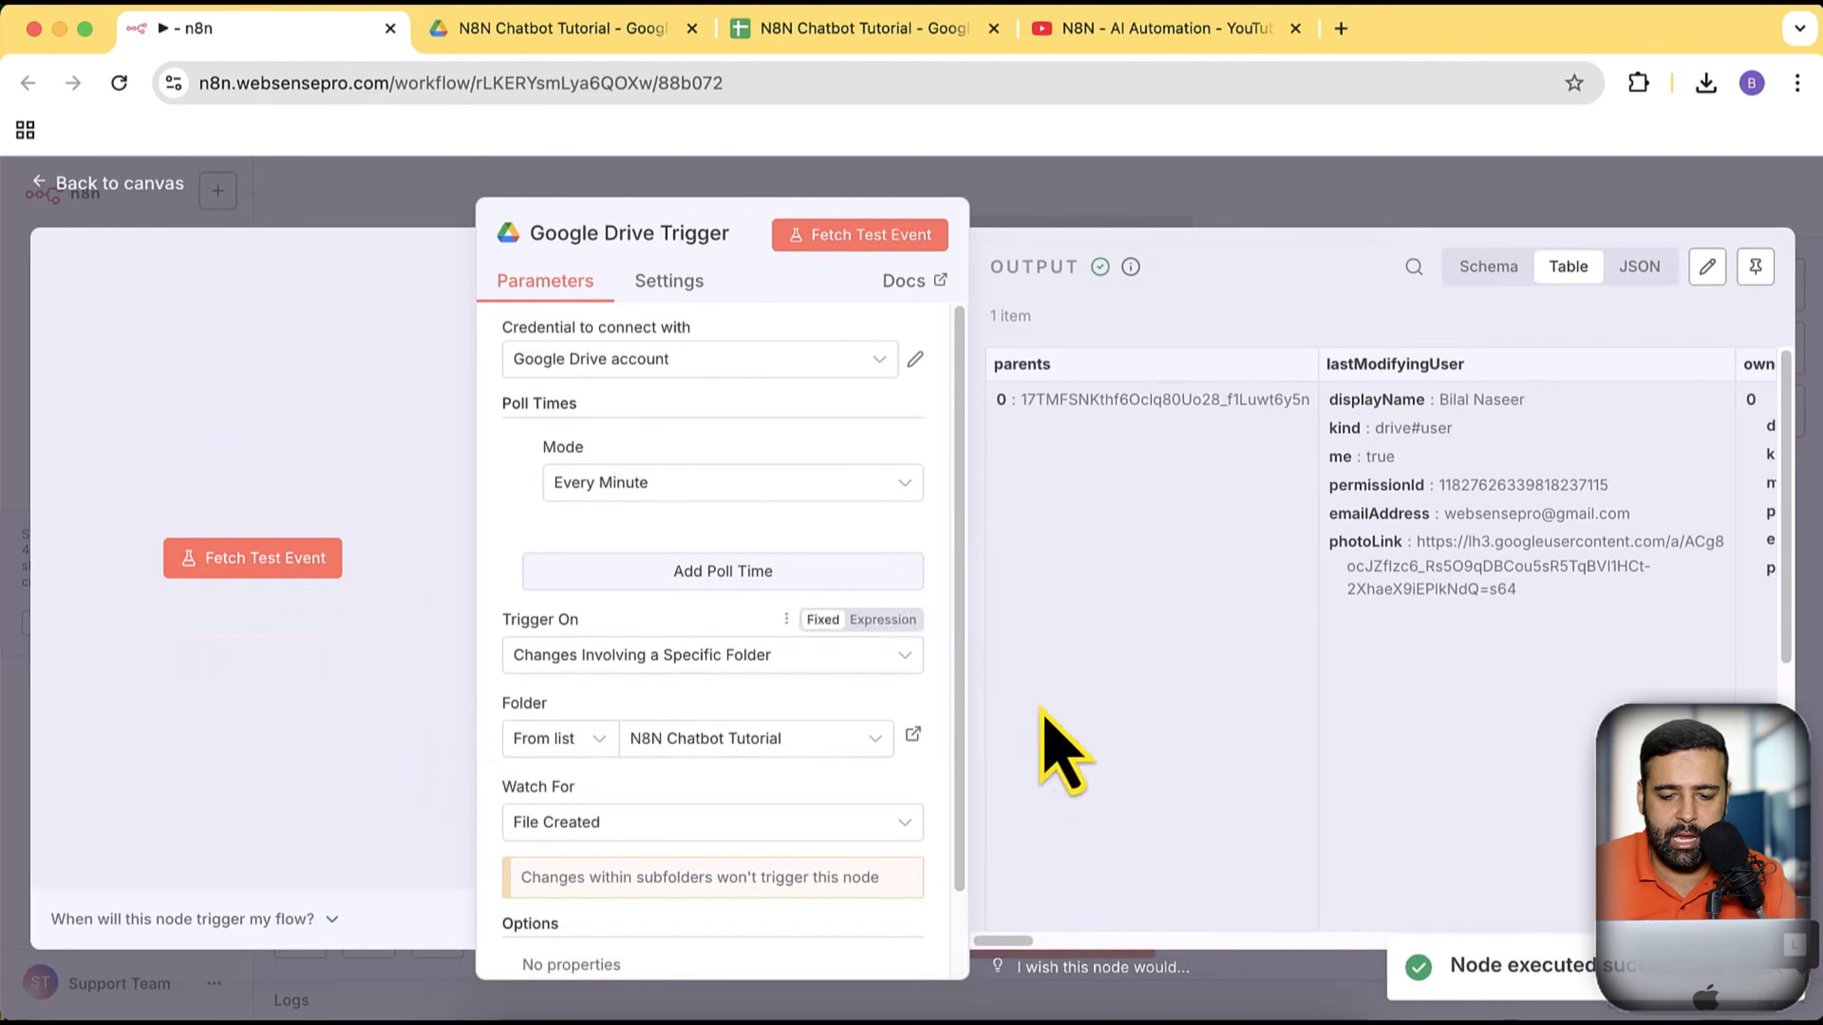
left_click_drag(1027, 941, 1470, 947)
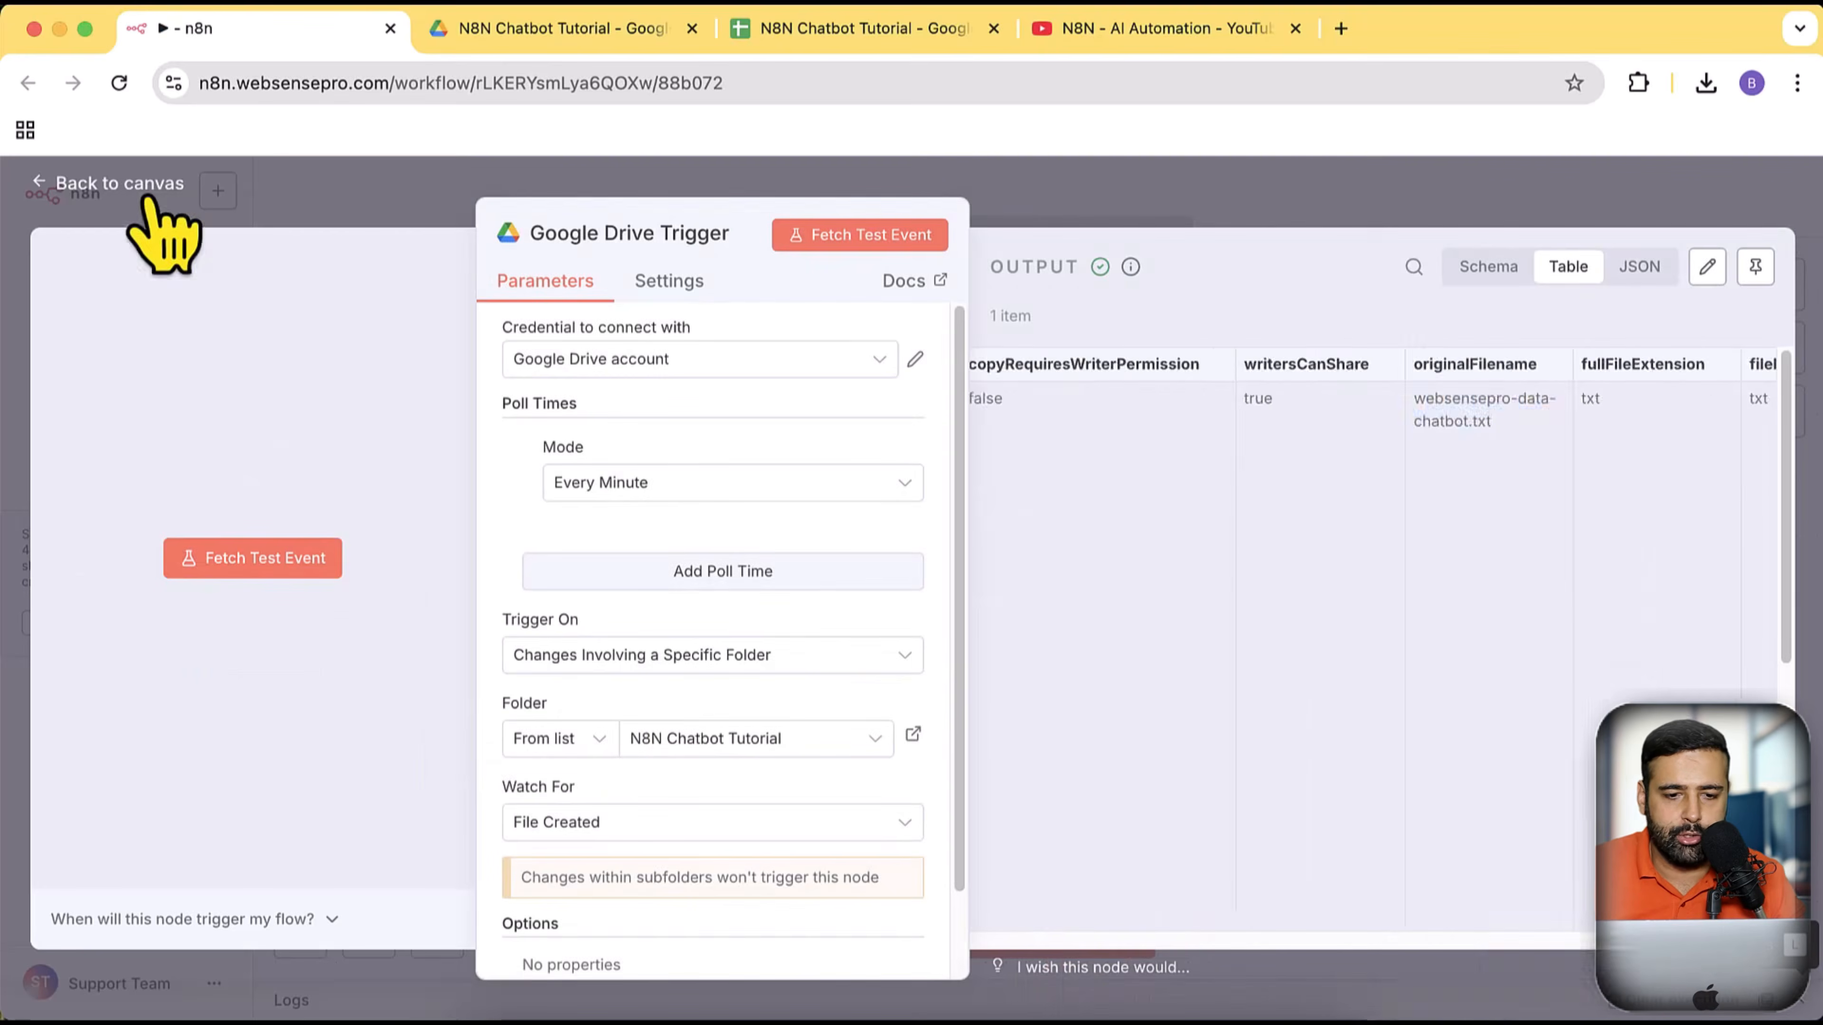
Return to the workflow canvas and move the Google Drive Trigger node further left to make room for following nodes
left_click(126, 186)
left_click_drag(1054, 675, 811, 612)
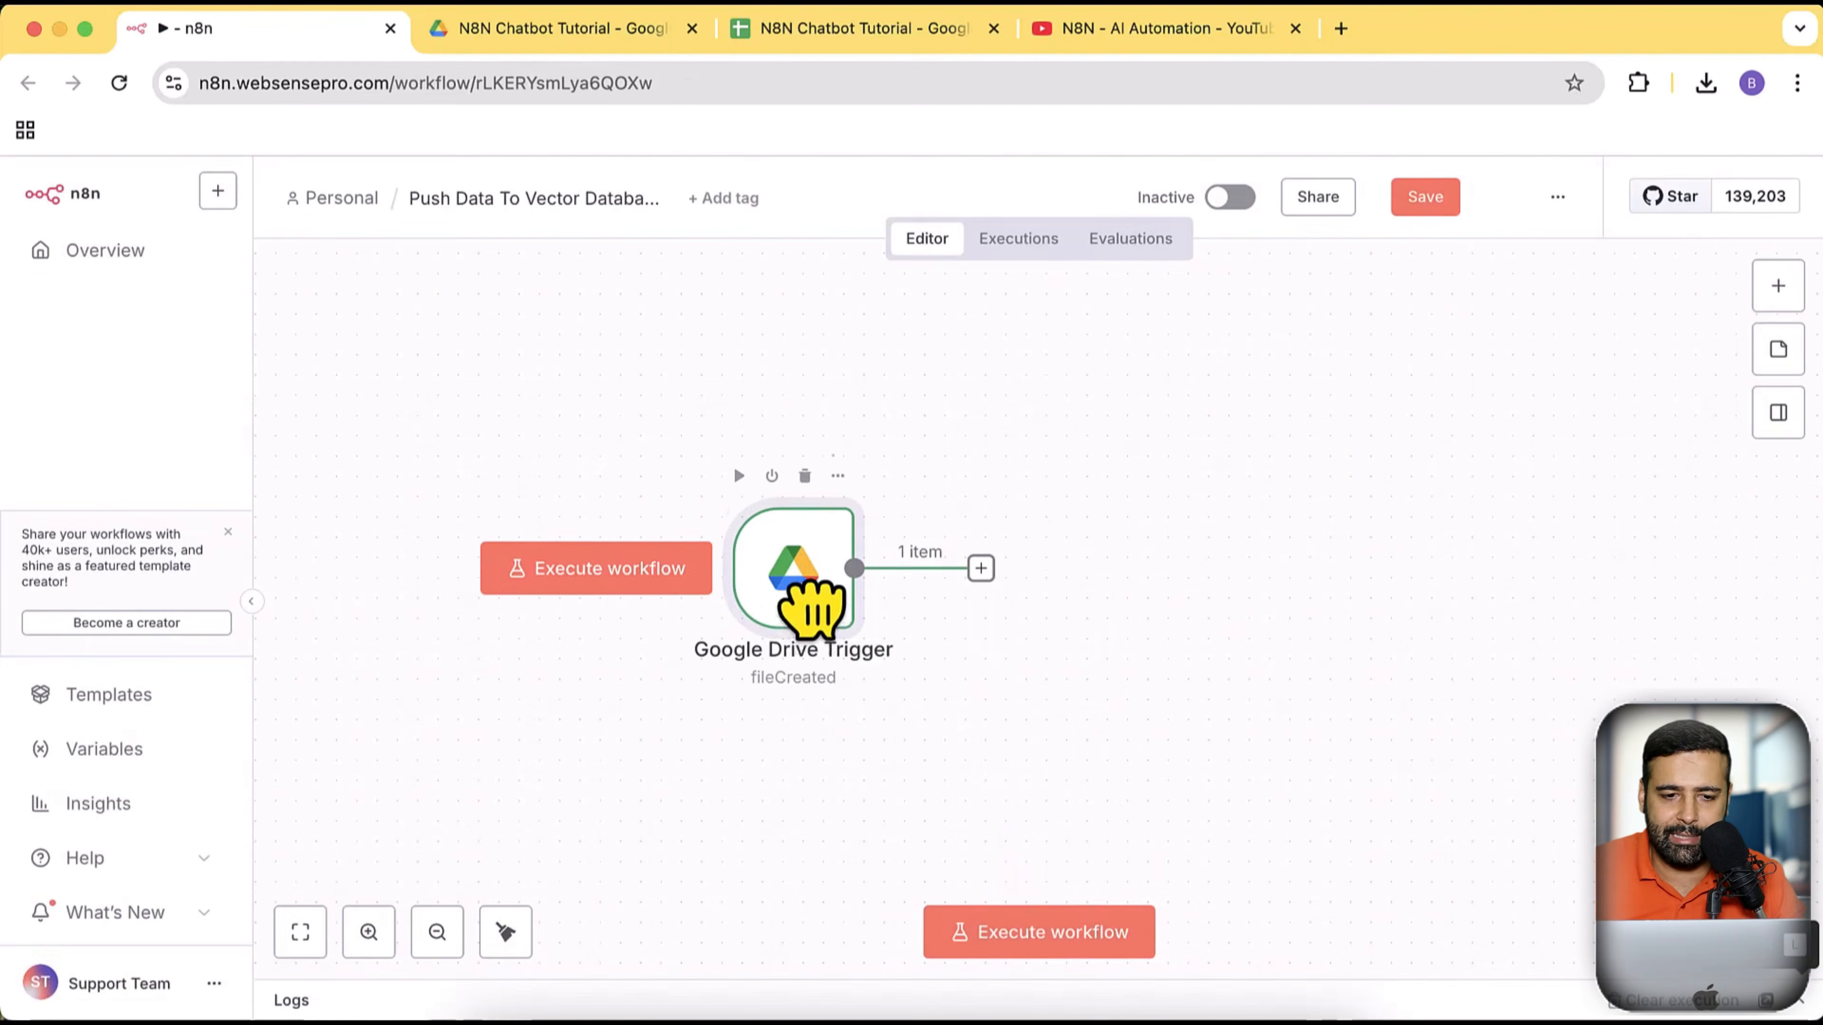
mouse_move(833, 650)
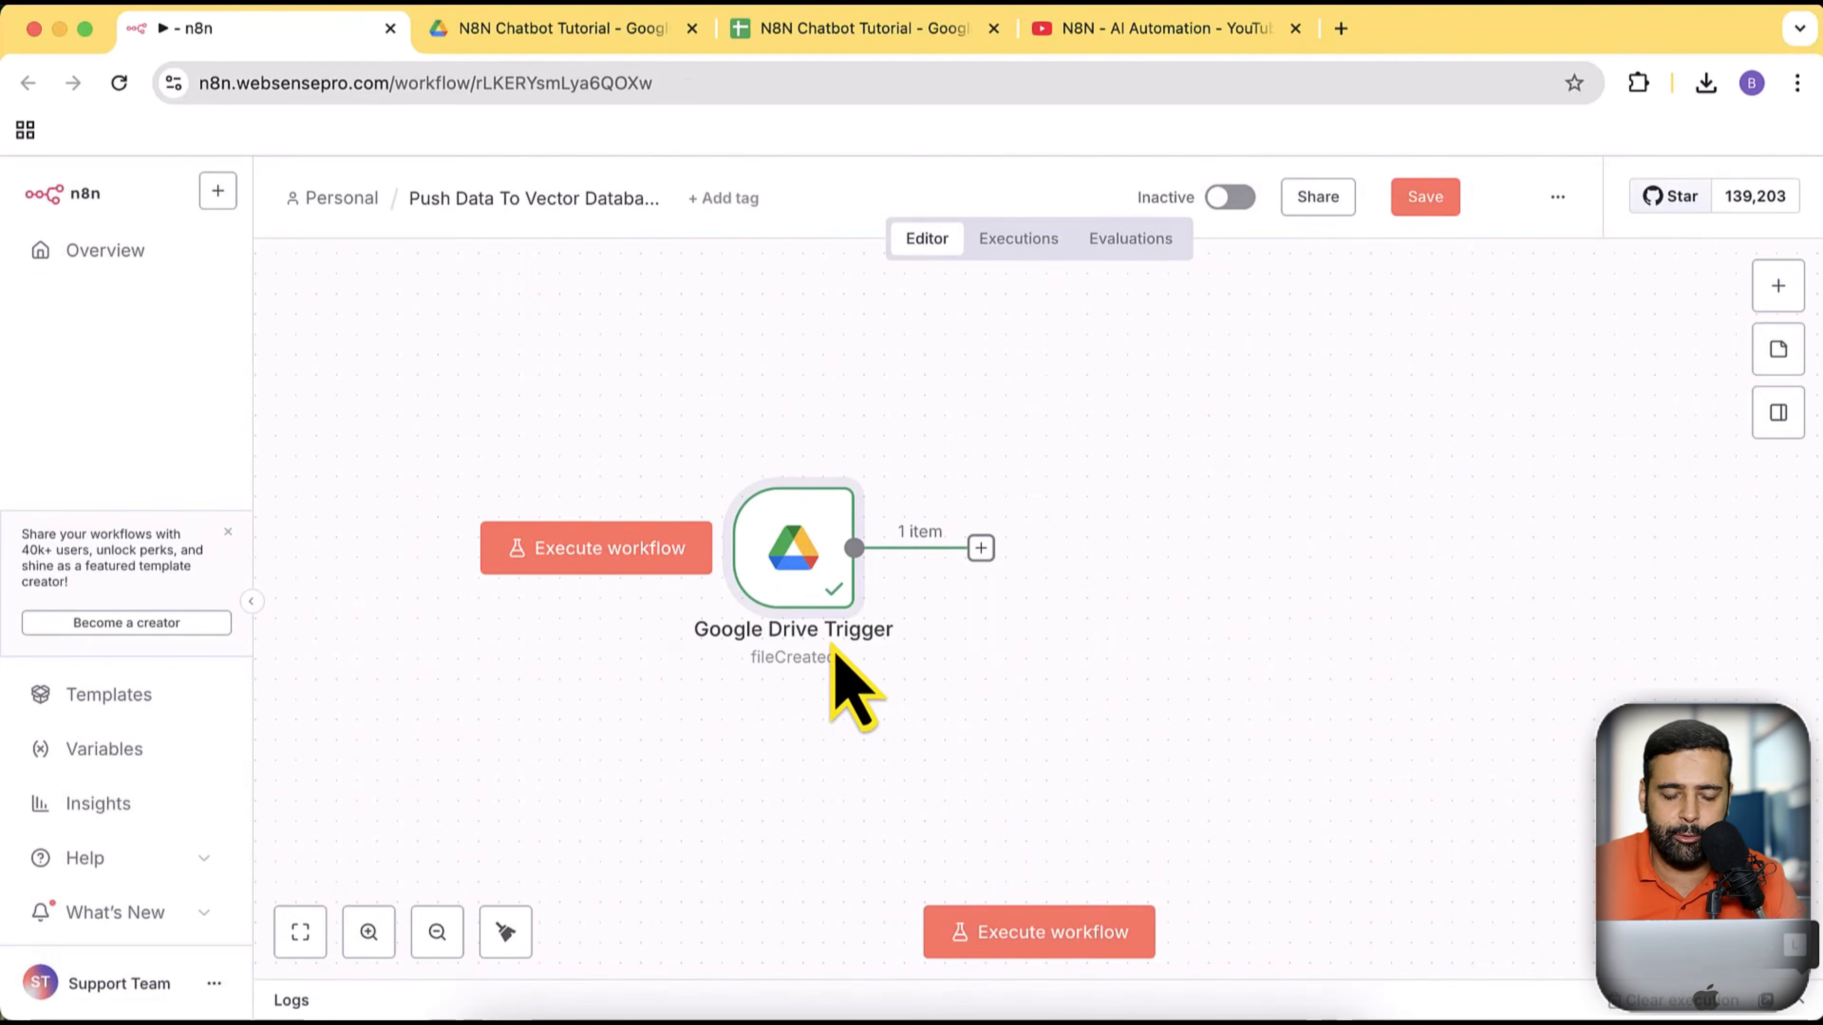
Check the uploaded file in Google Drive, return to n8n, and add a Google Drive Download file node after the trigger
left_click(635, 29)
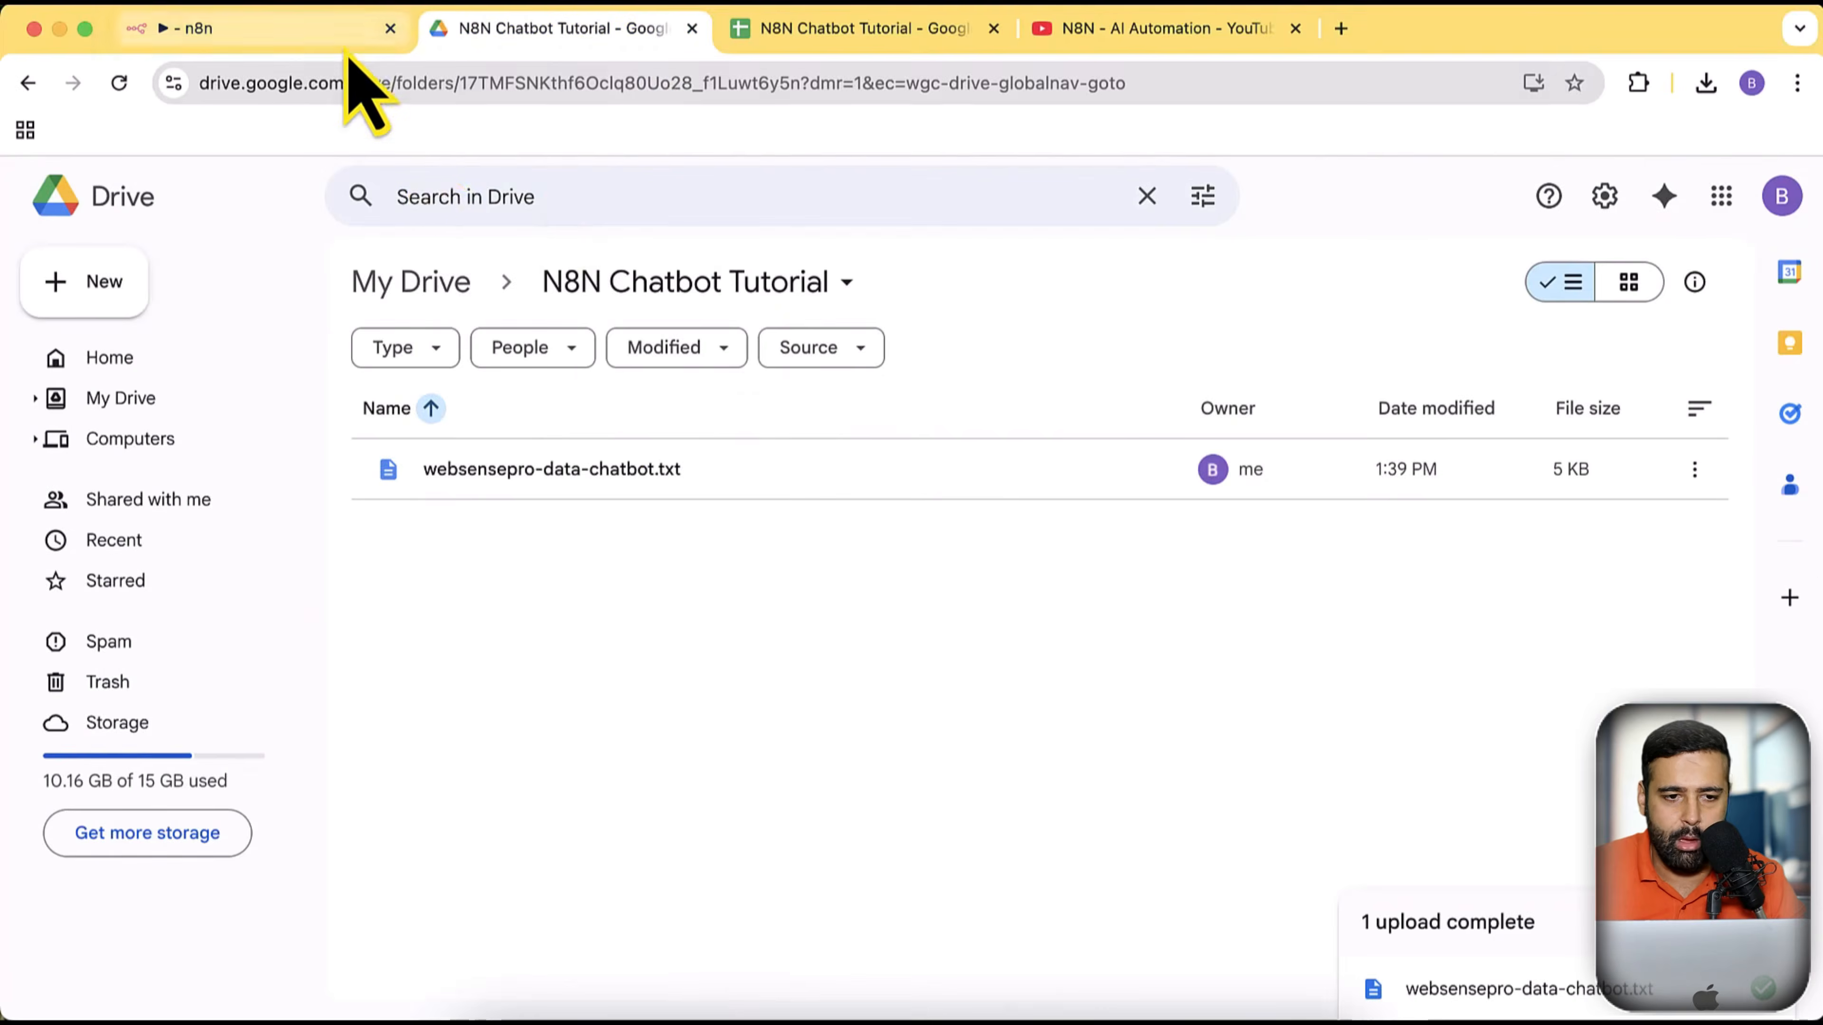
left_click(338, 29)
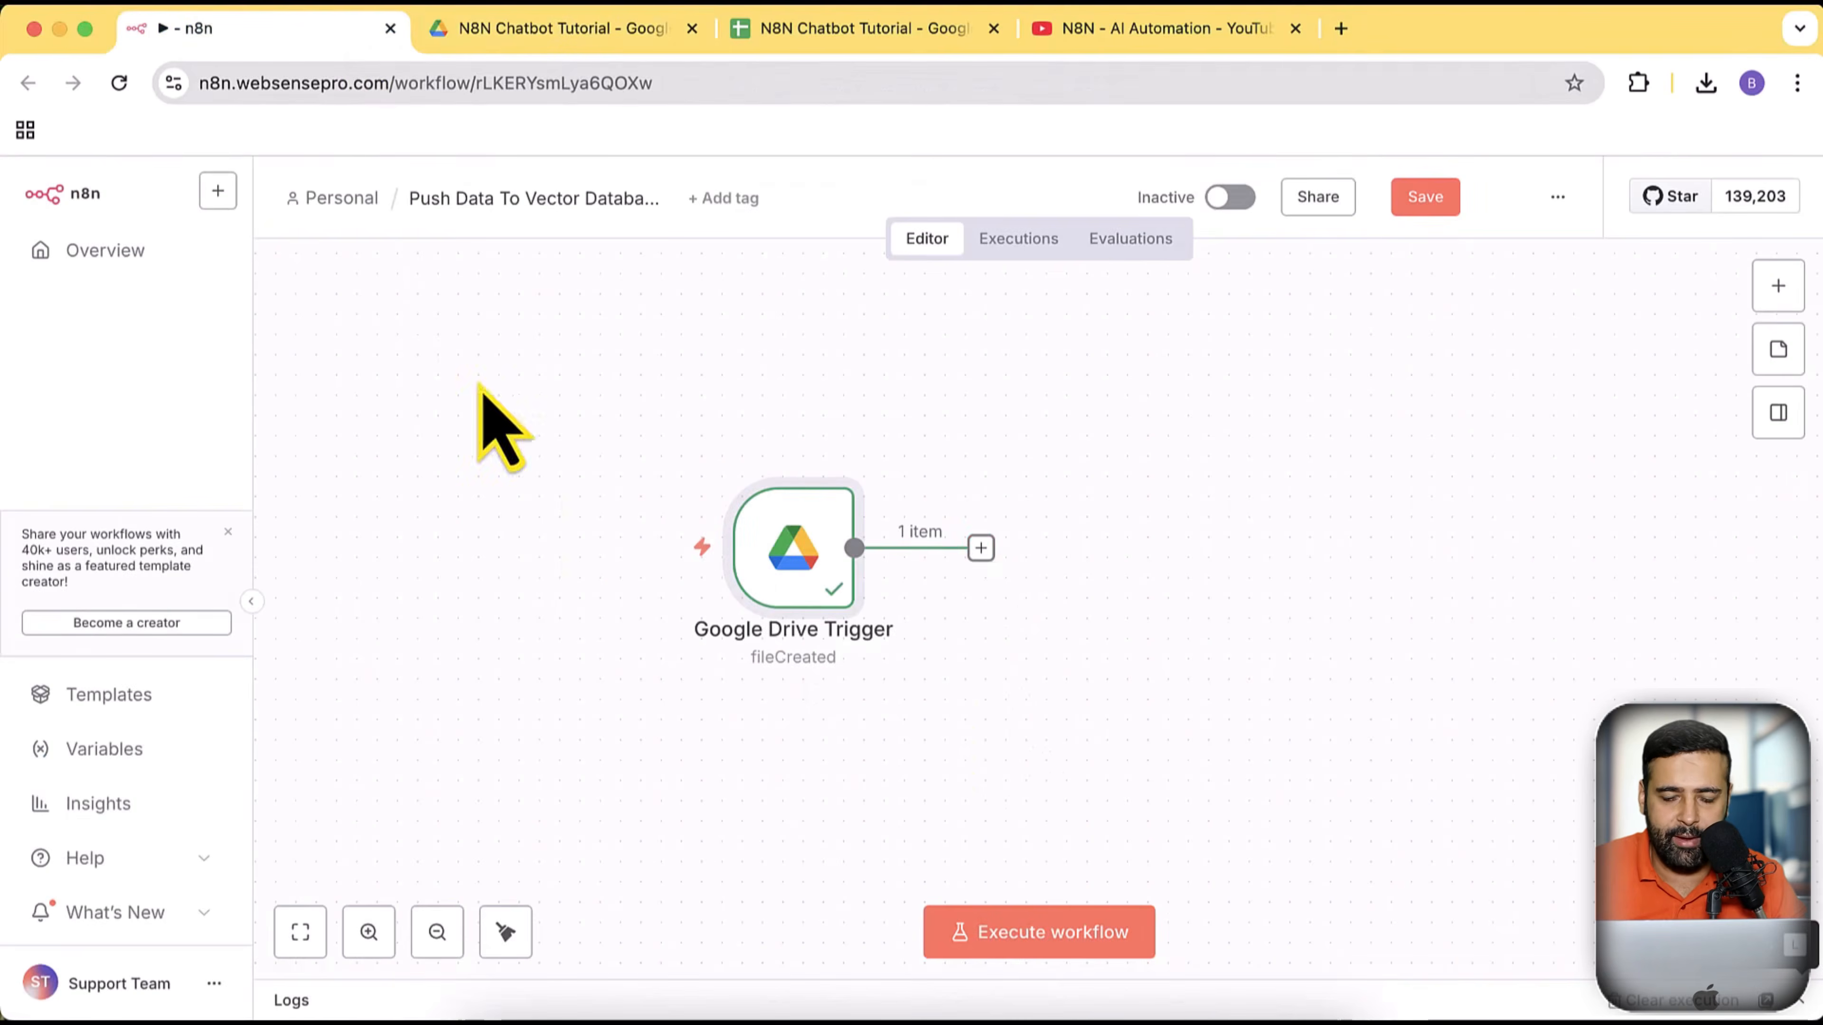
left_click(980, 549)
type("google ")
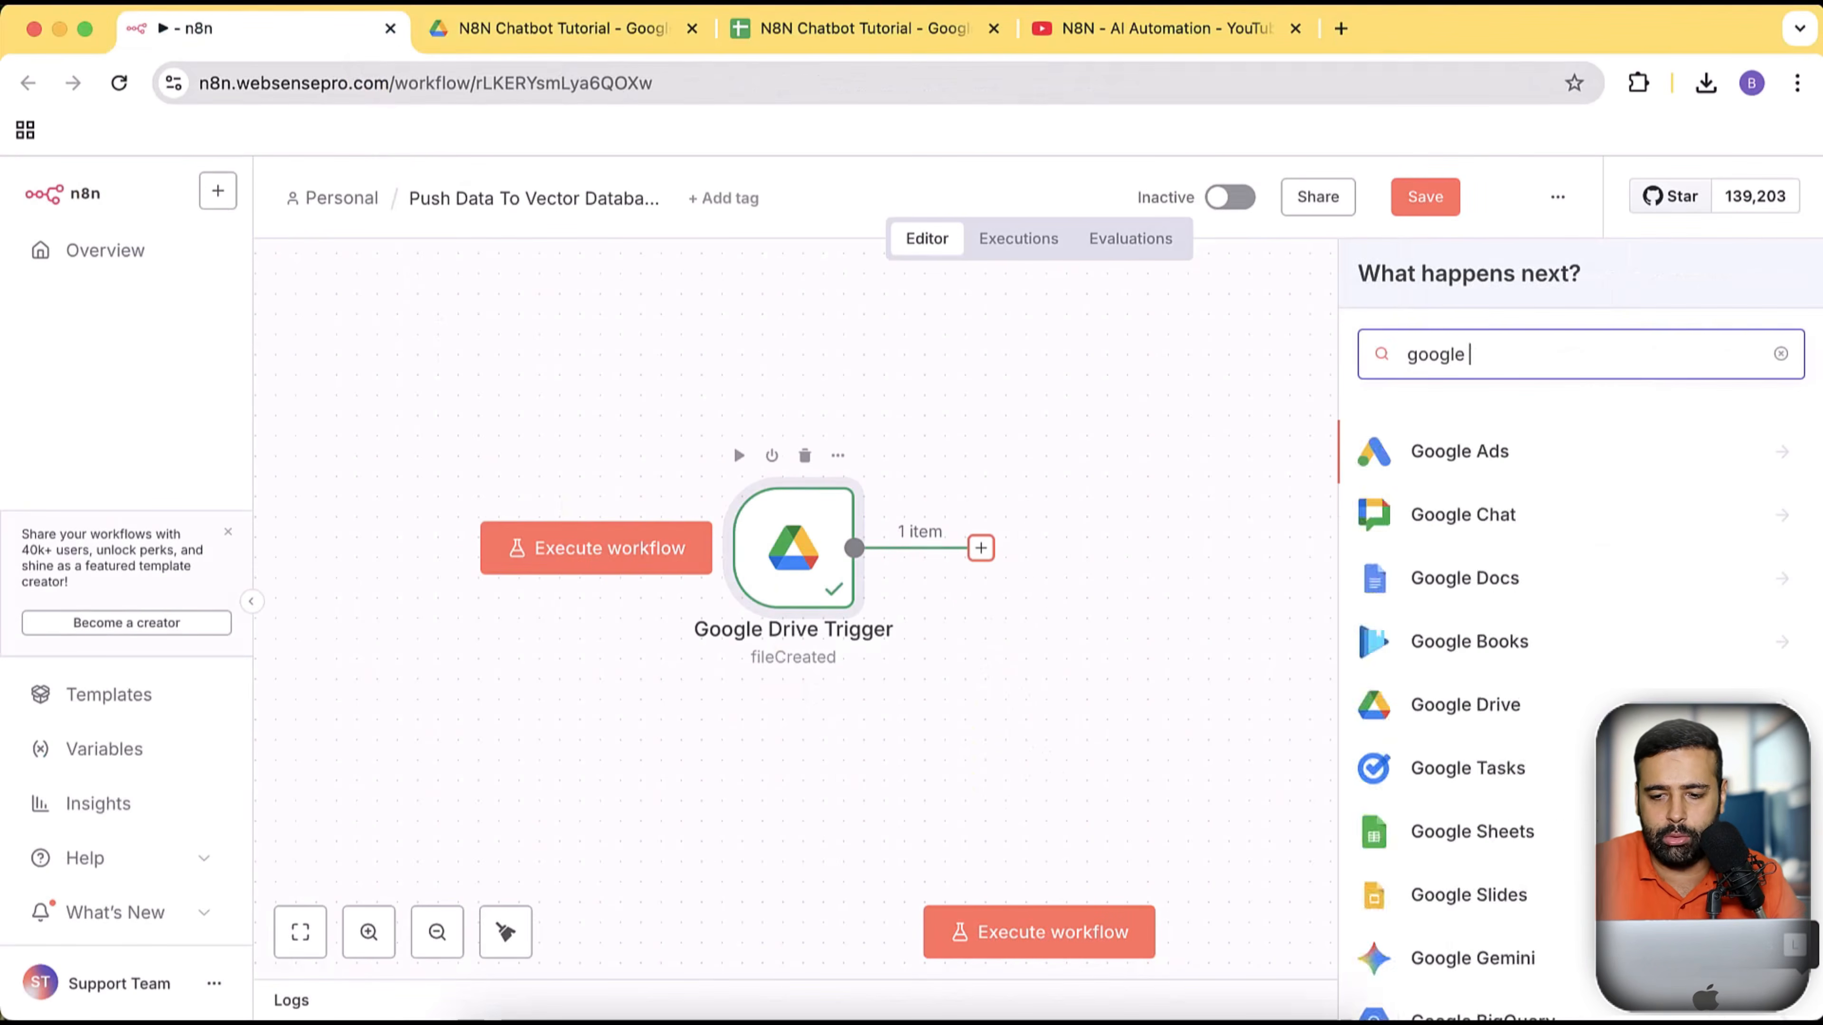
type("d")
left_click(1475, 519)
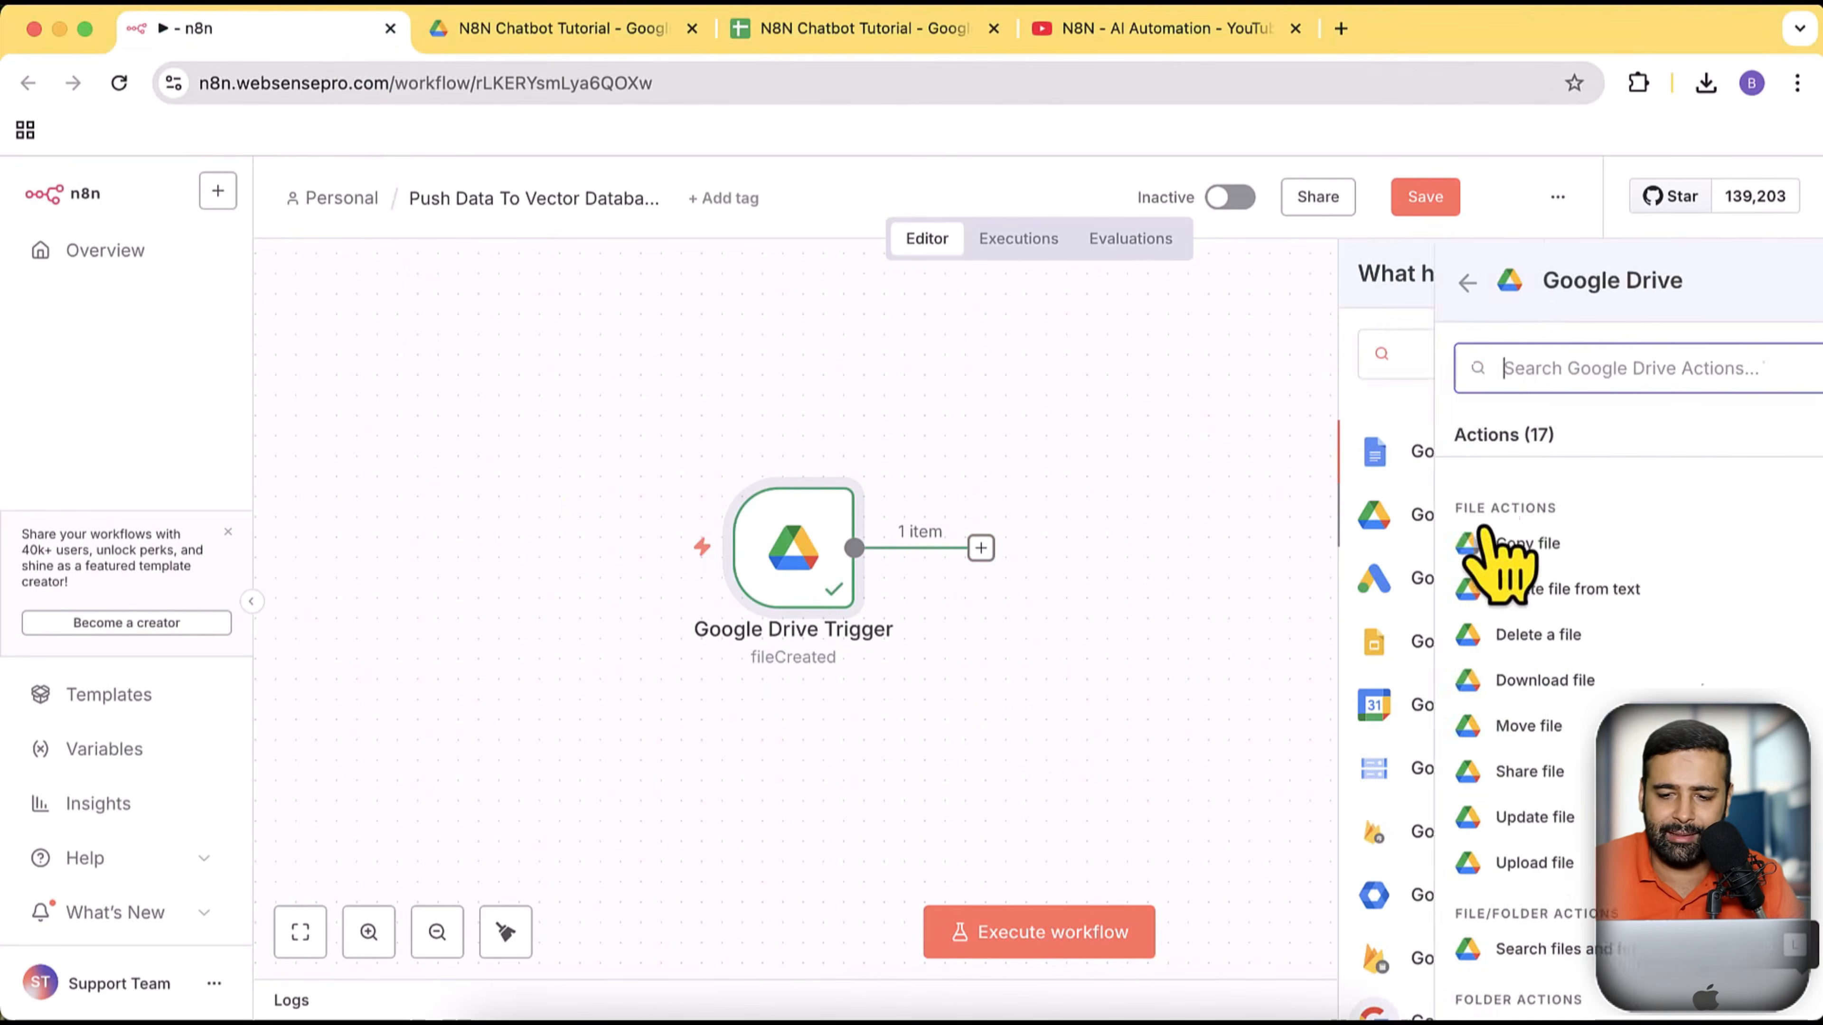
left_click(1505, 686)
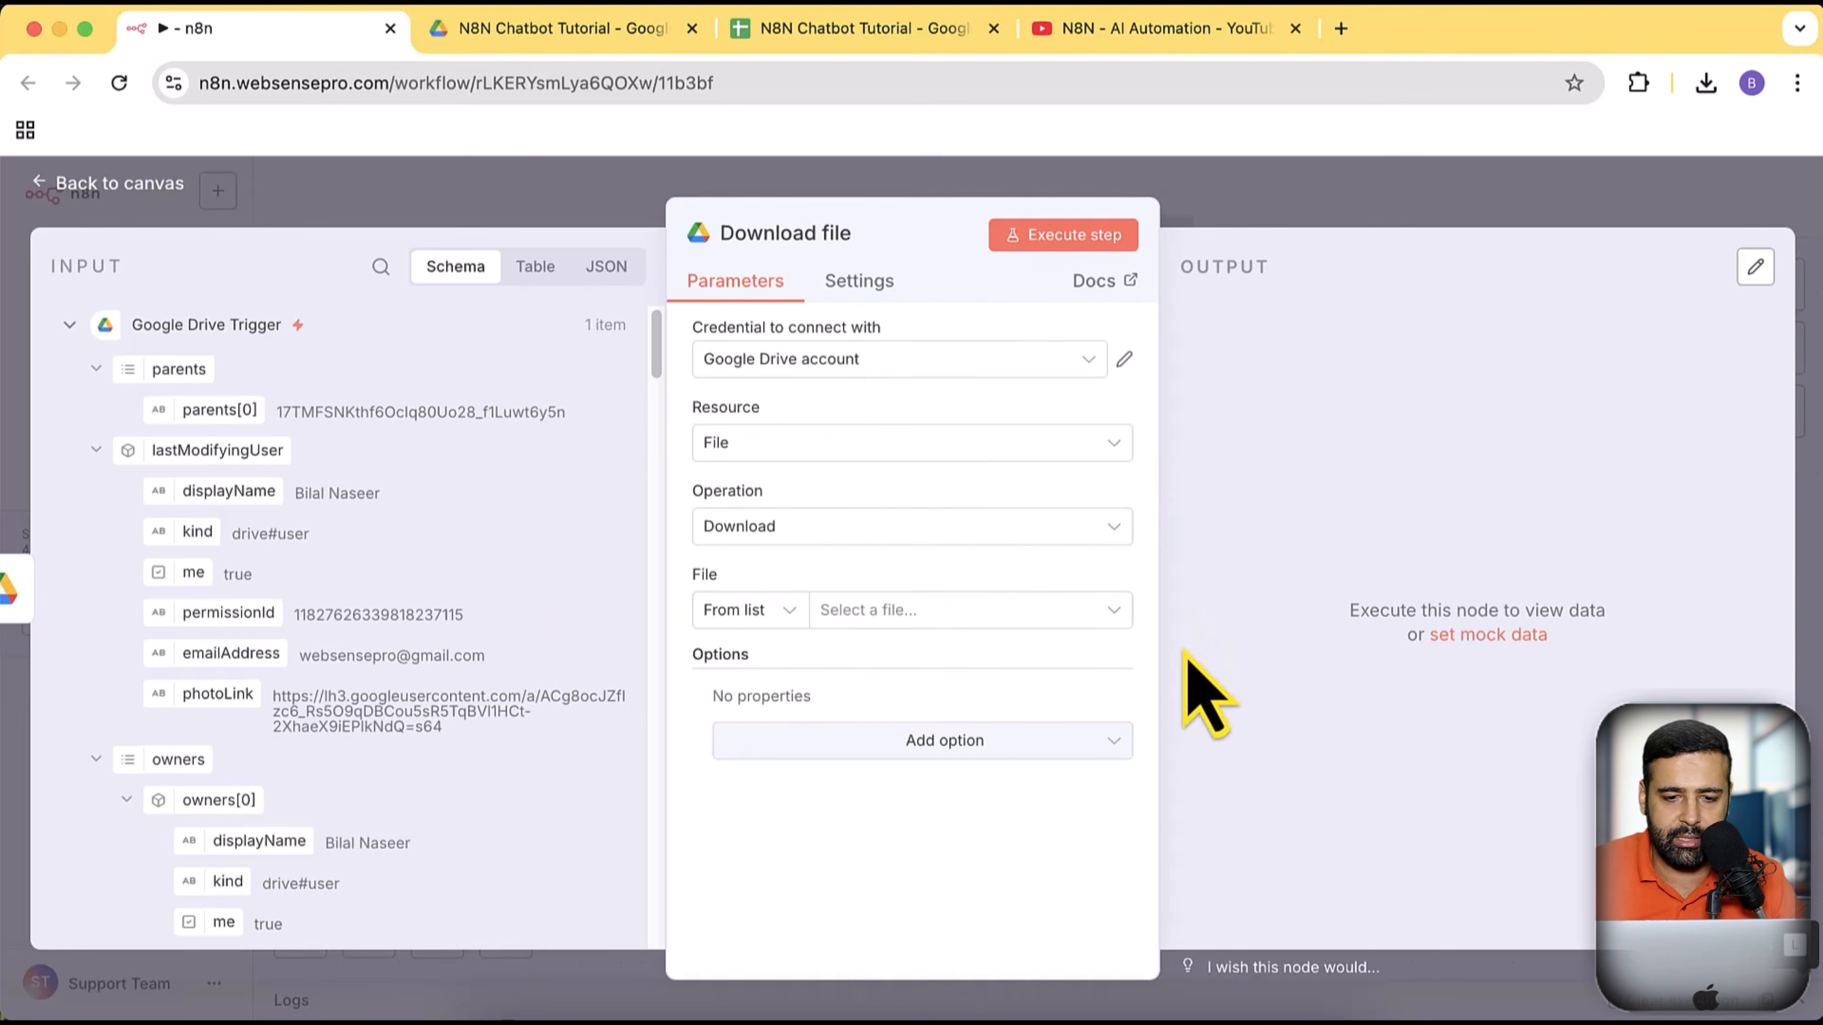
Select the Google Drive account credential for the Download file node and set its file selection to By ID
left_click(920, 370)
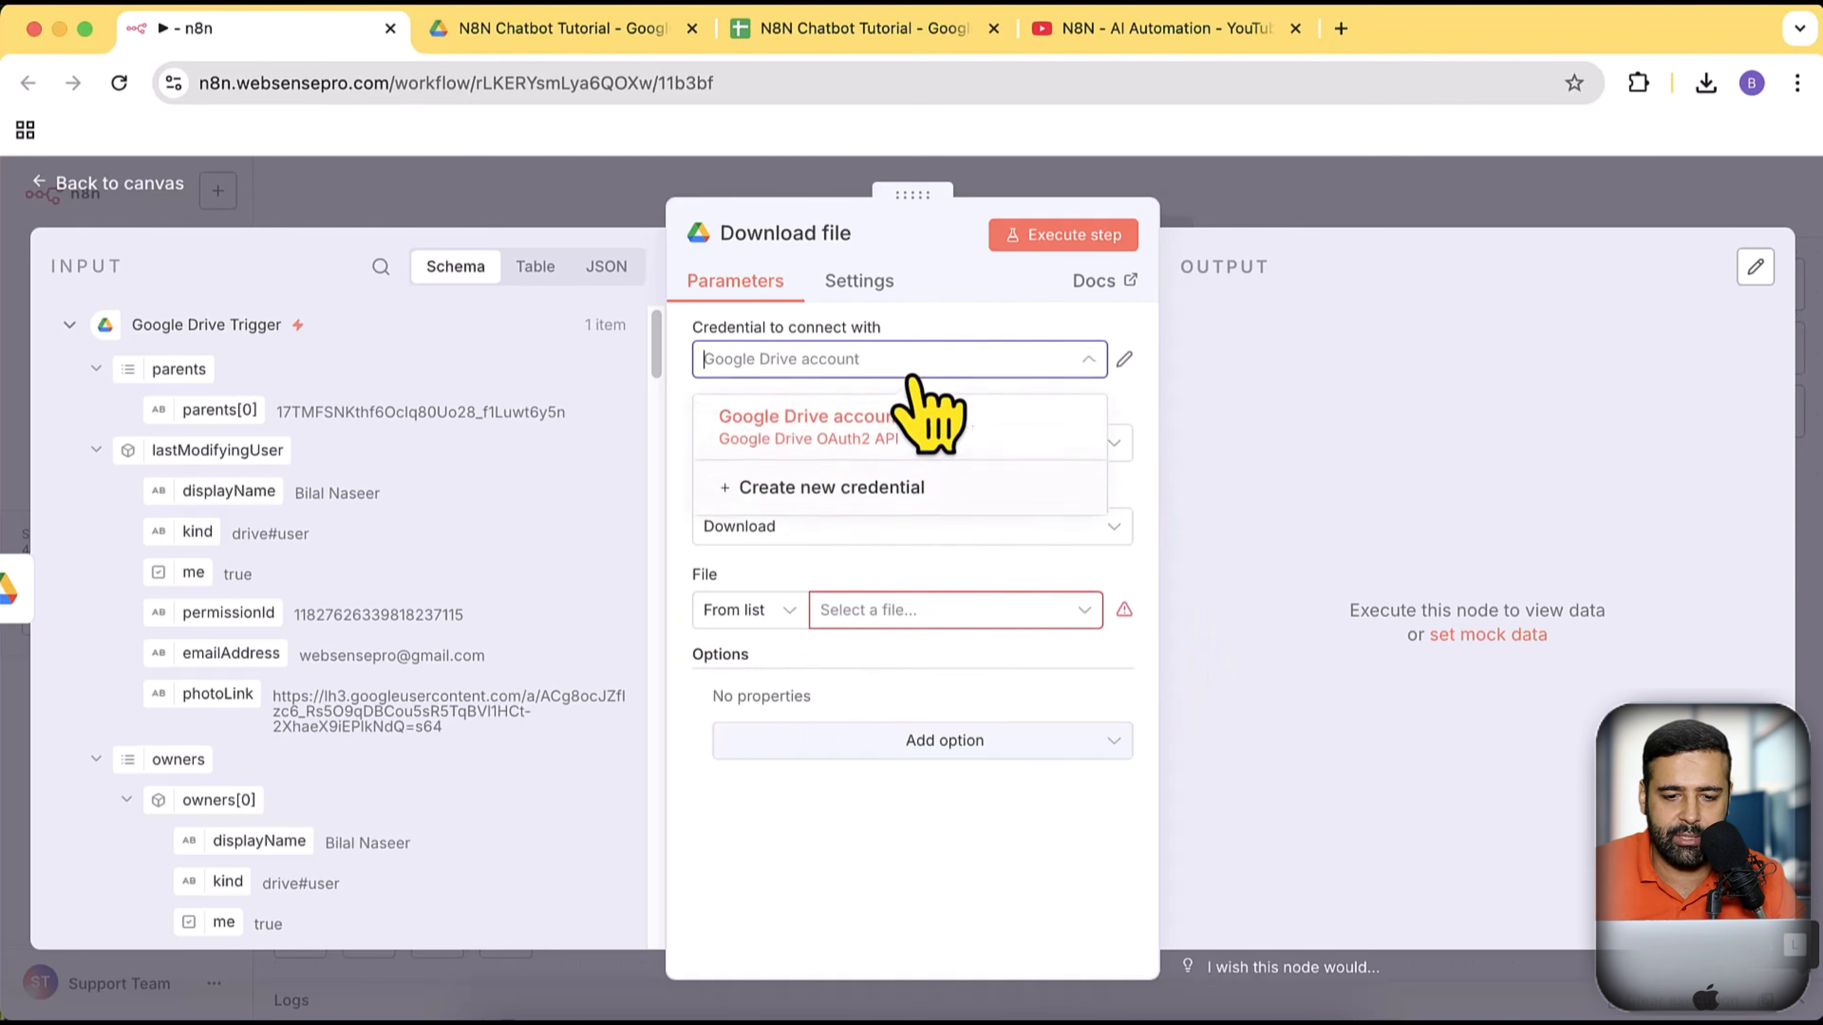
left_click(960, 428)
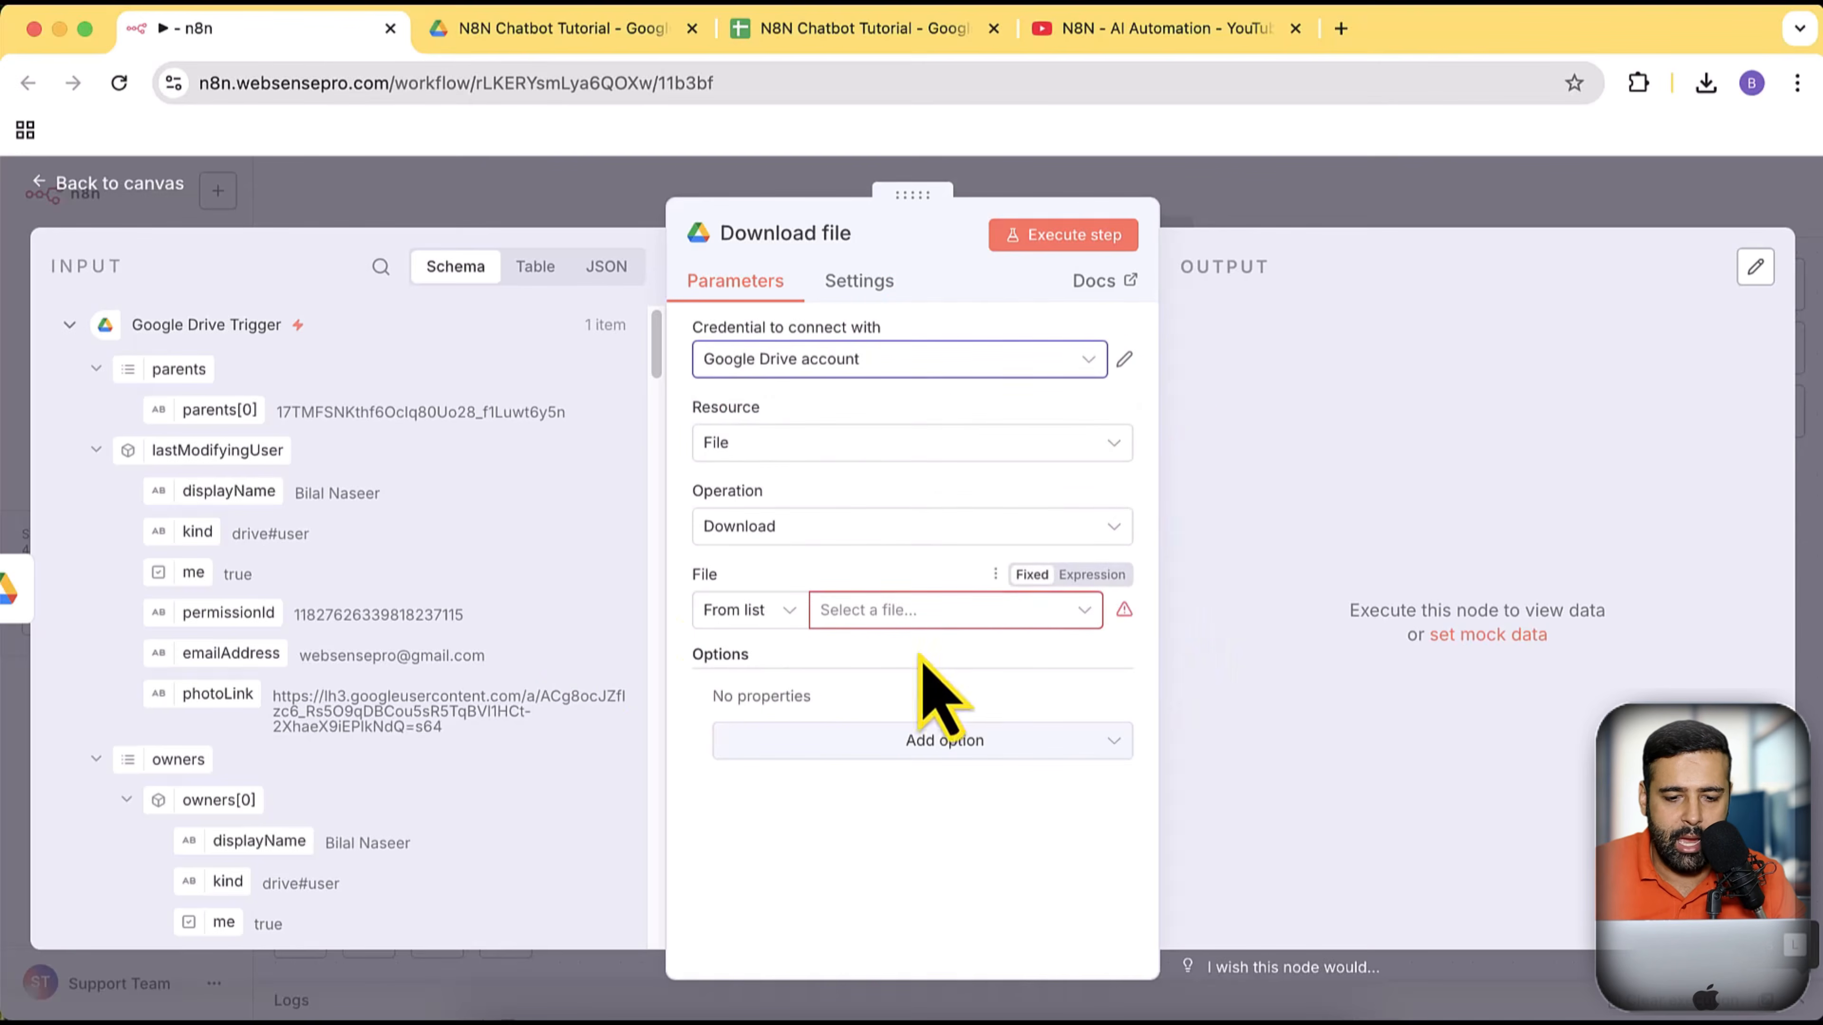
left_click(789, 610)
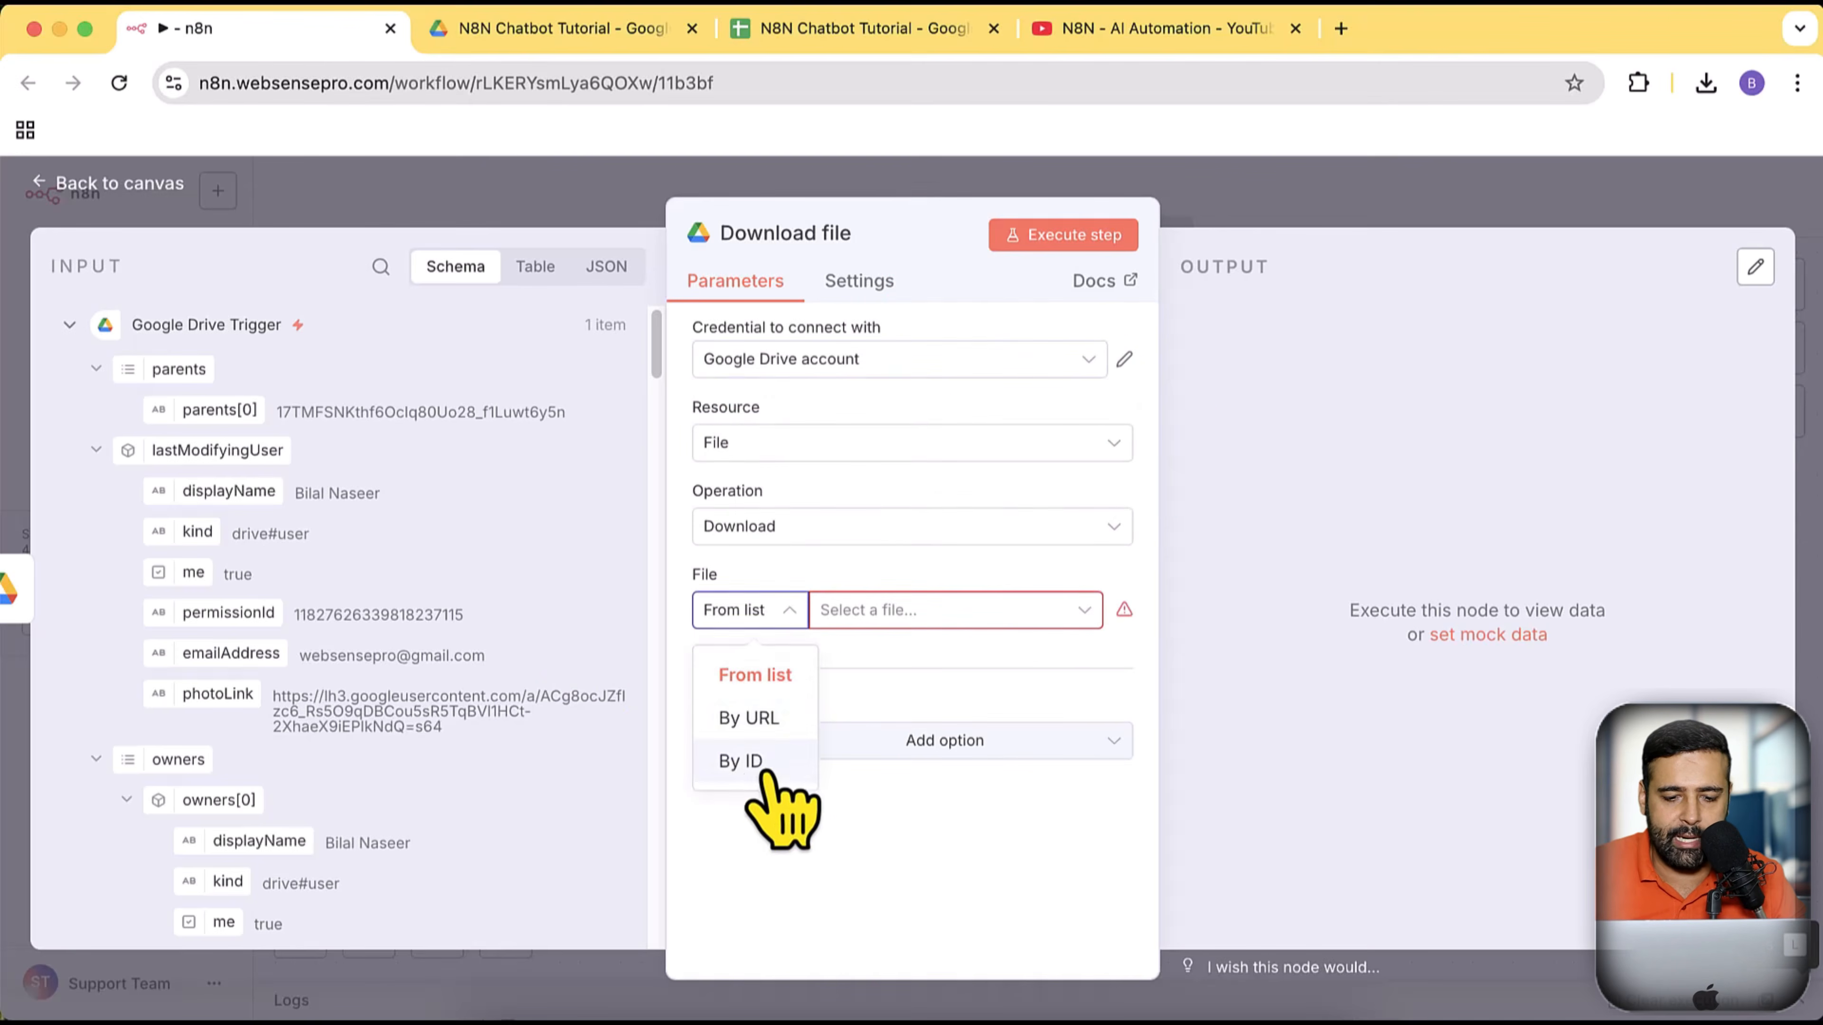
left_click(746, 761)
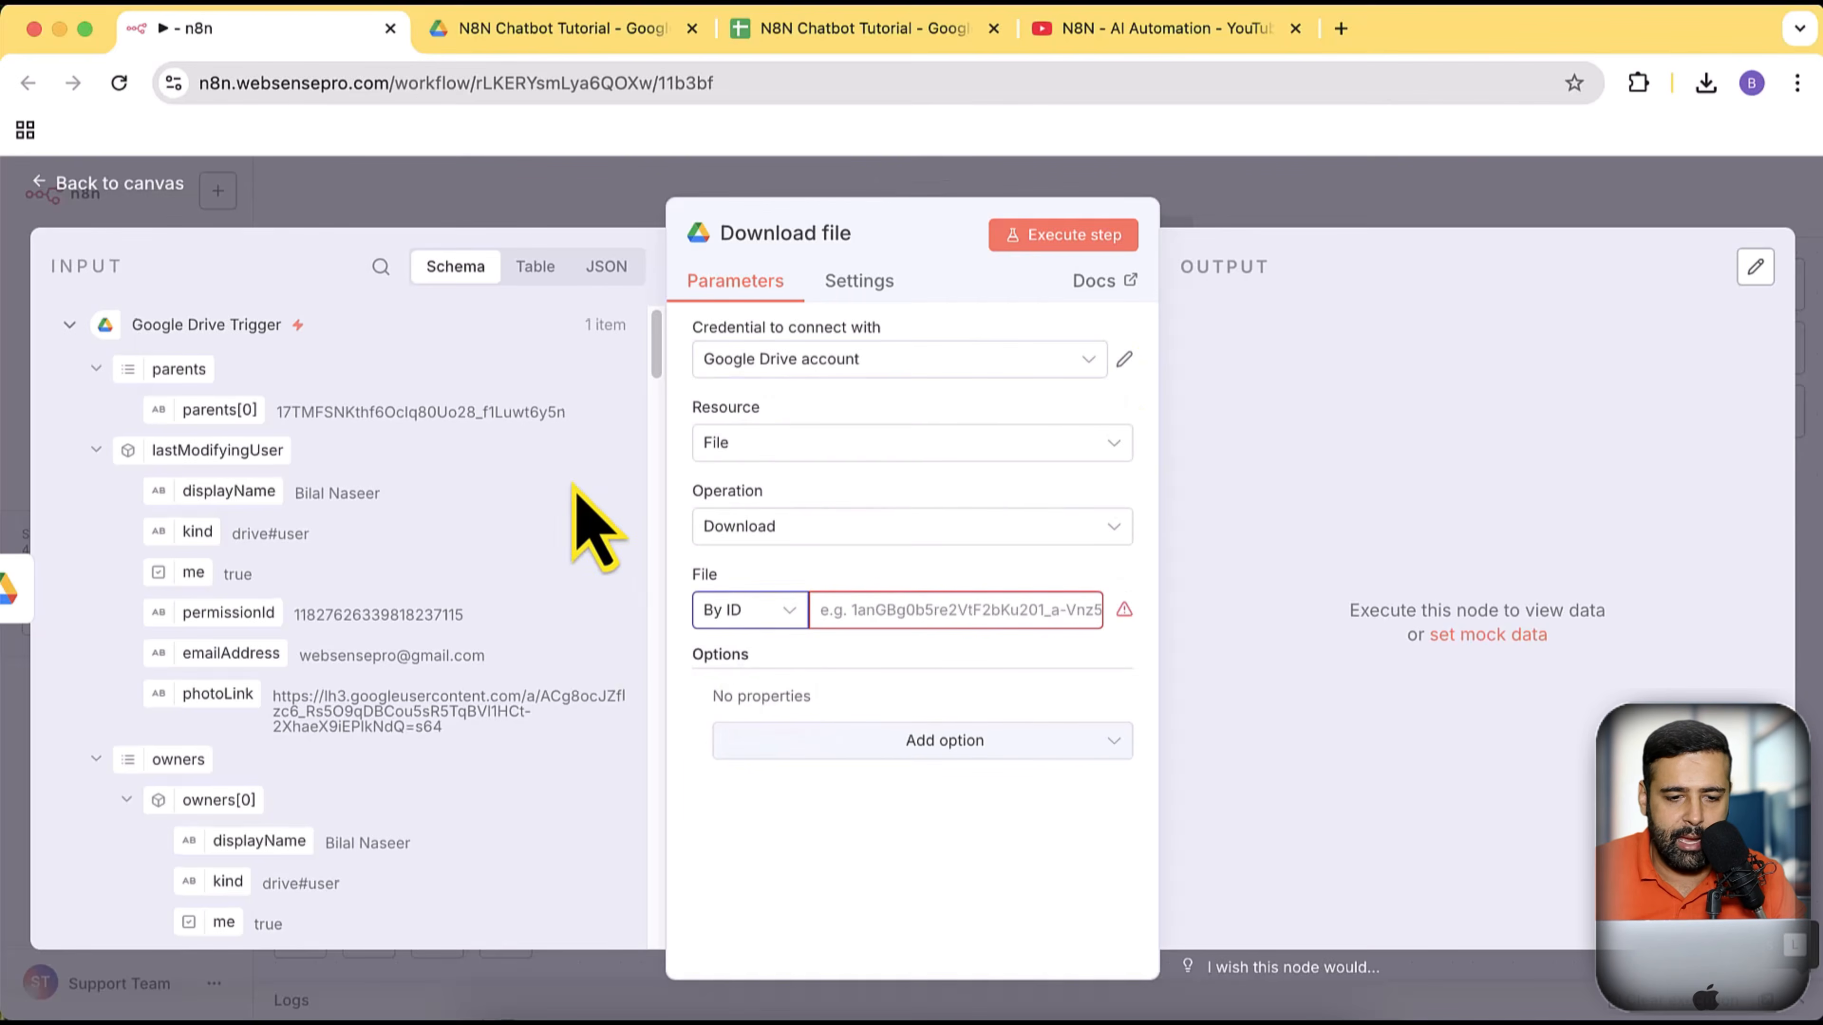
Map the id field from the Google Drive Trigger's output into the Download file node's File value as {{ $json.id }}
scroll(585, 510, "down", 5)
scroll(576, 495, "down", 10)
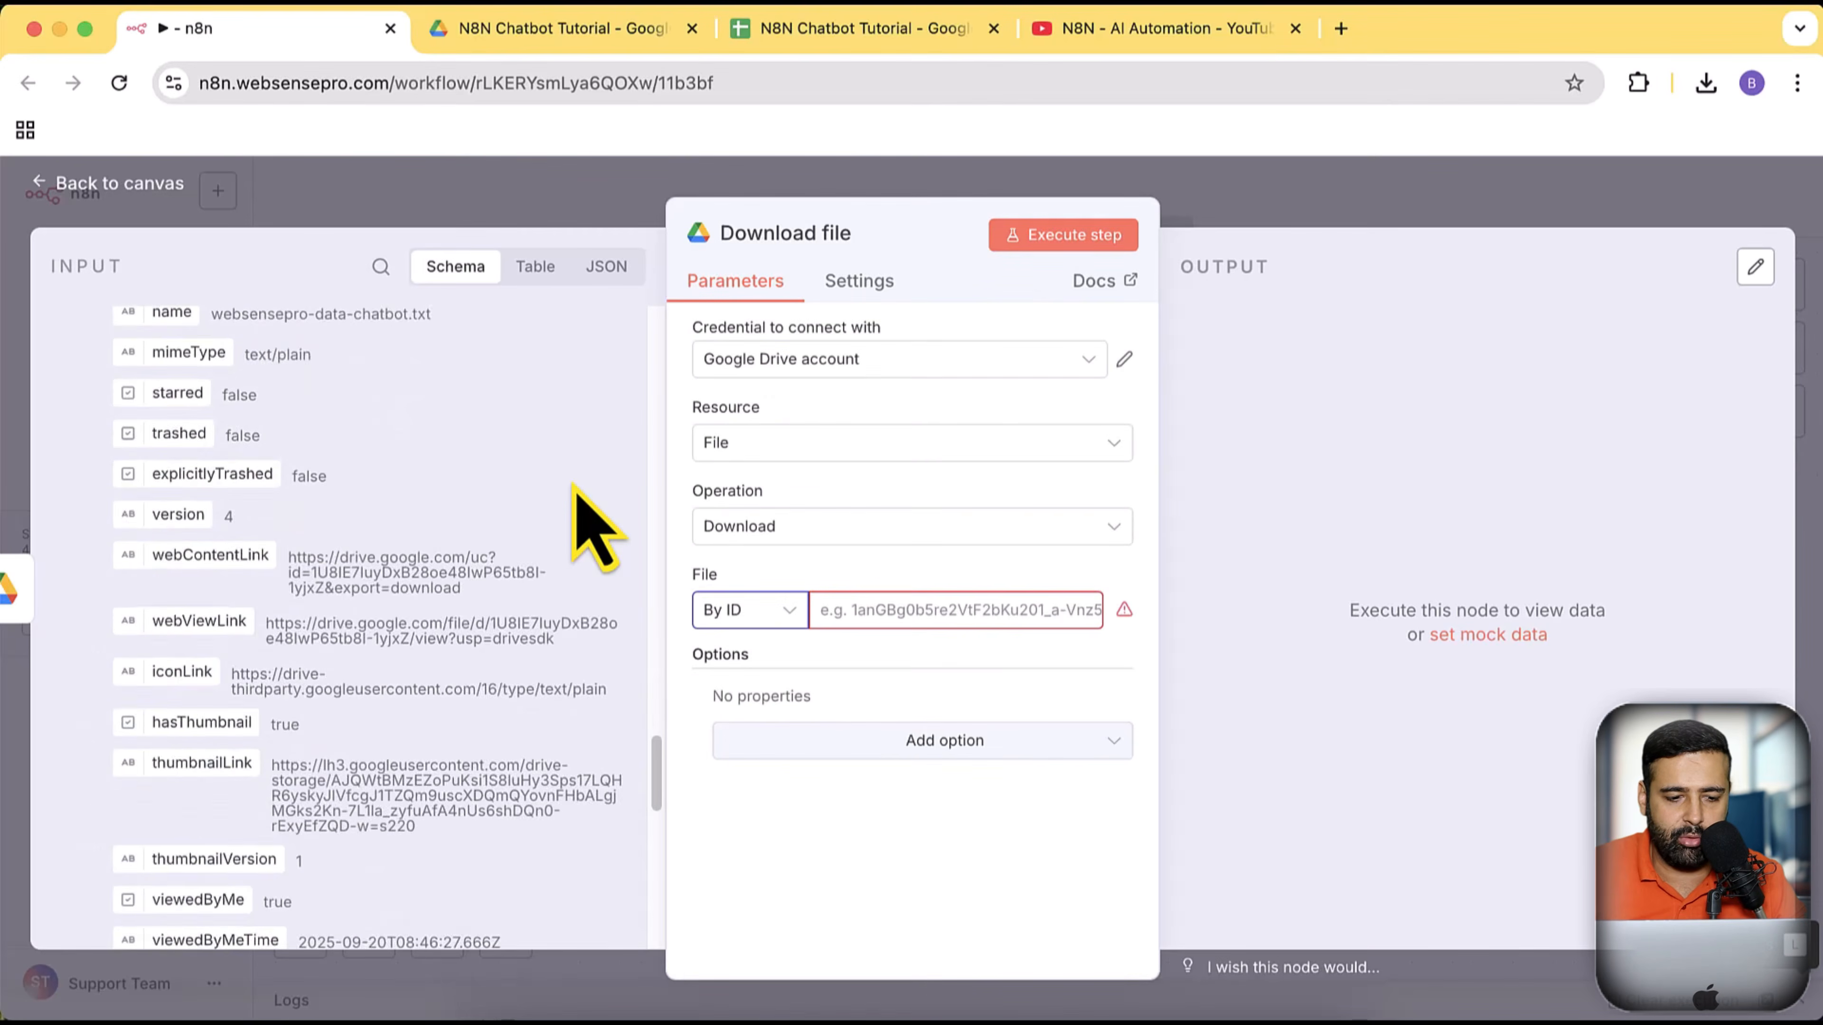
scroll(580, 532, "down", 10)
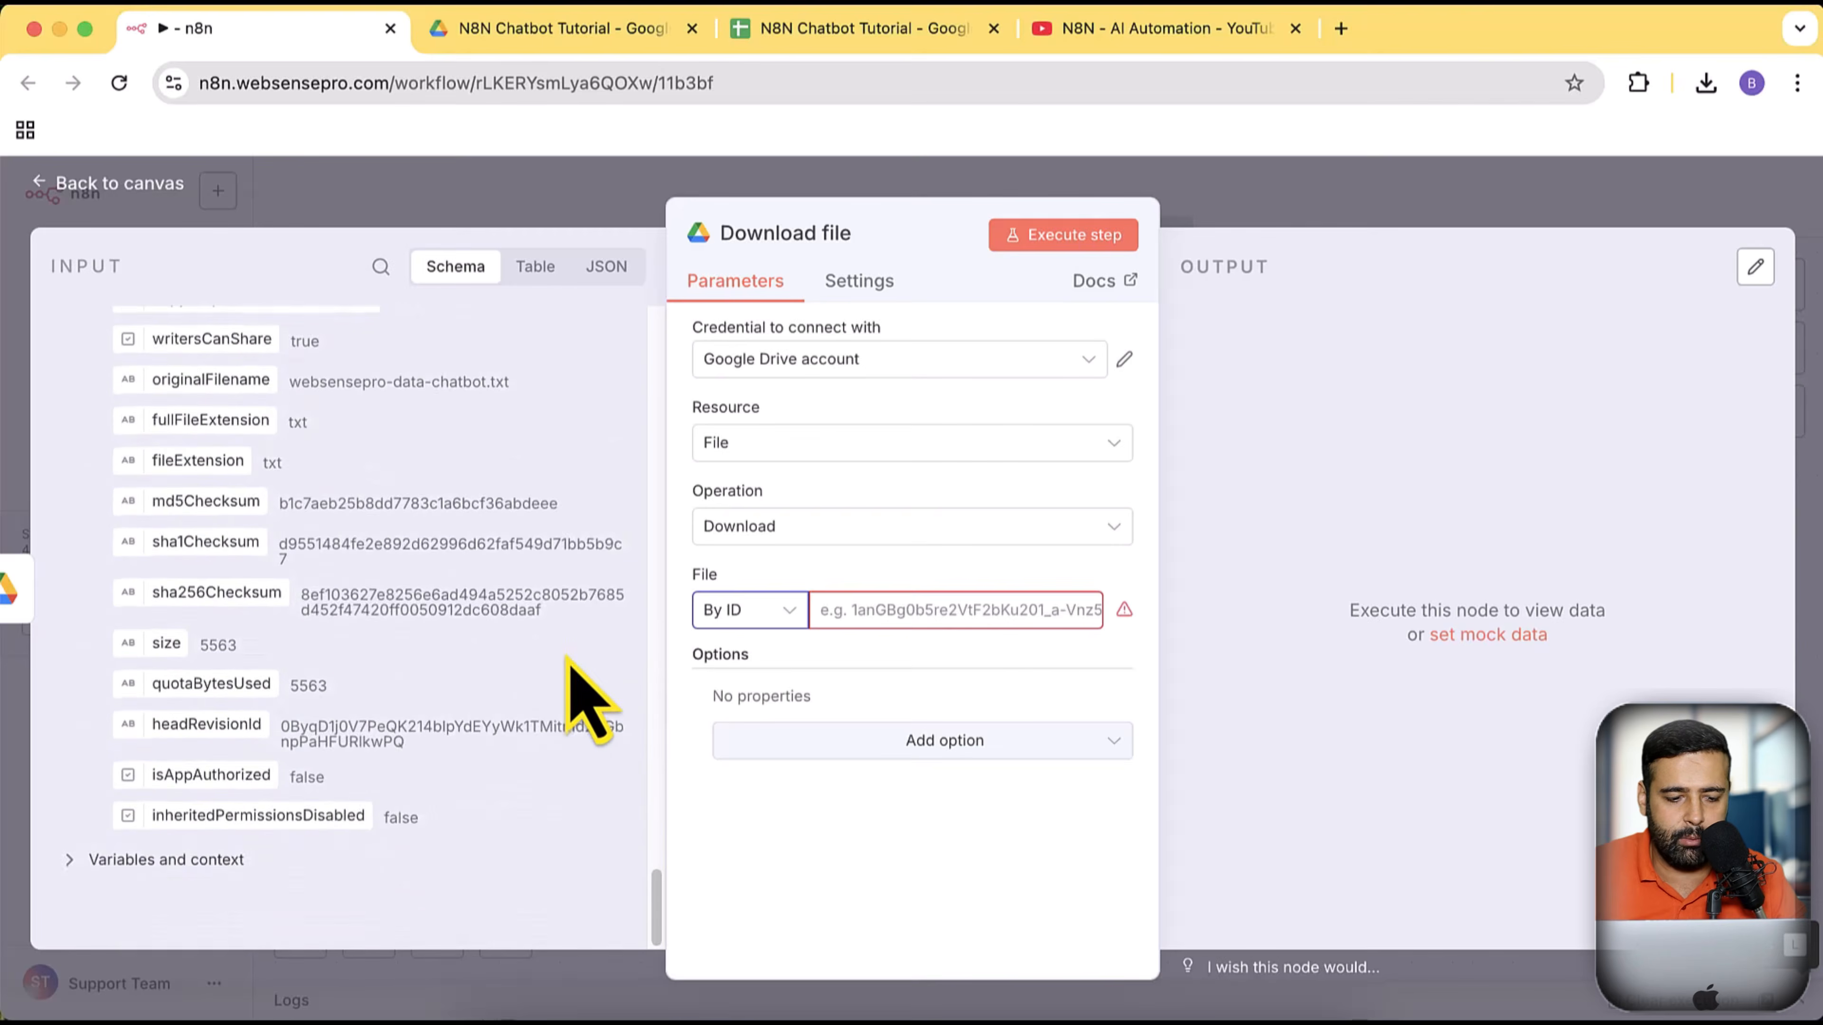
scroll(574, 719, "up", 10)
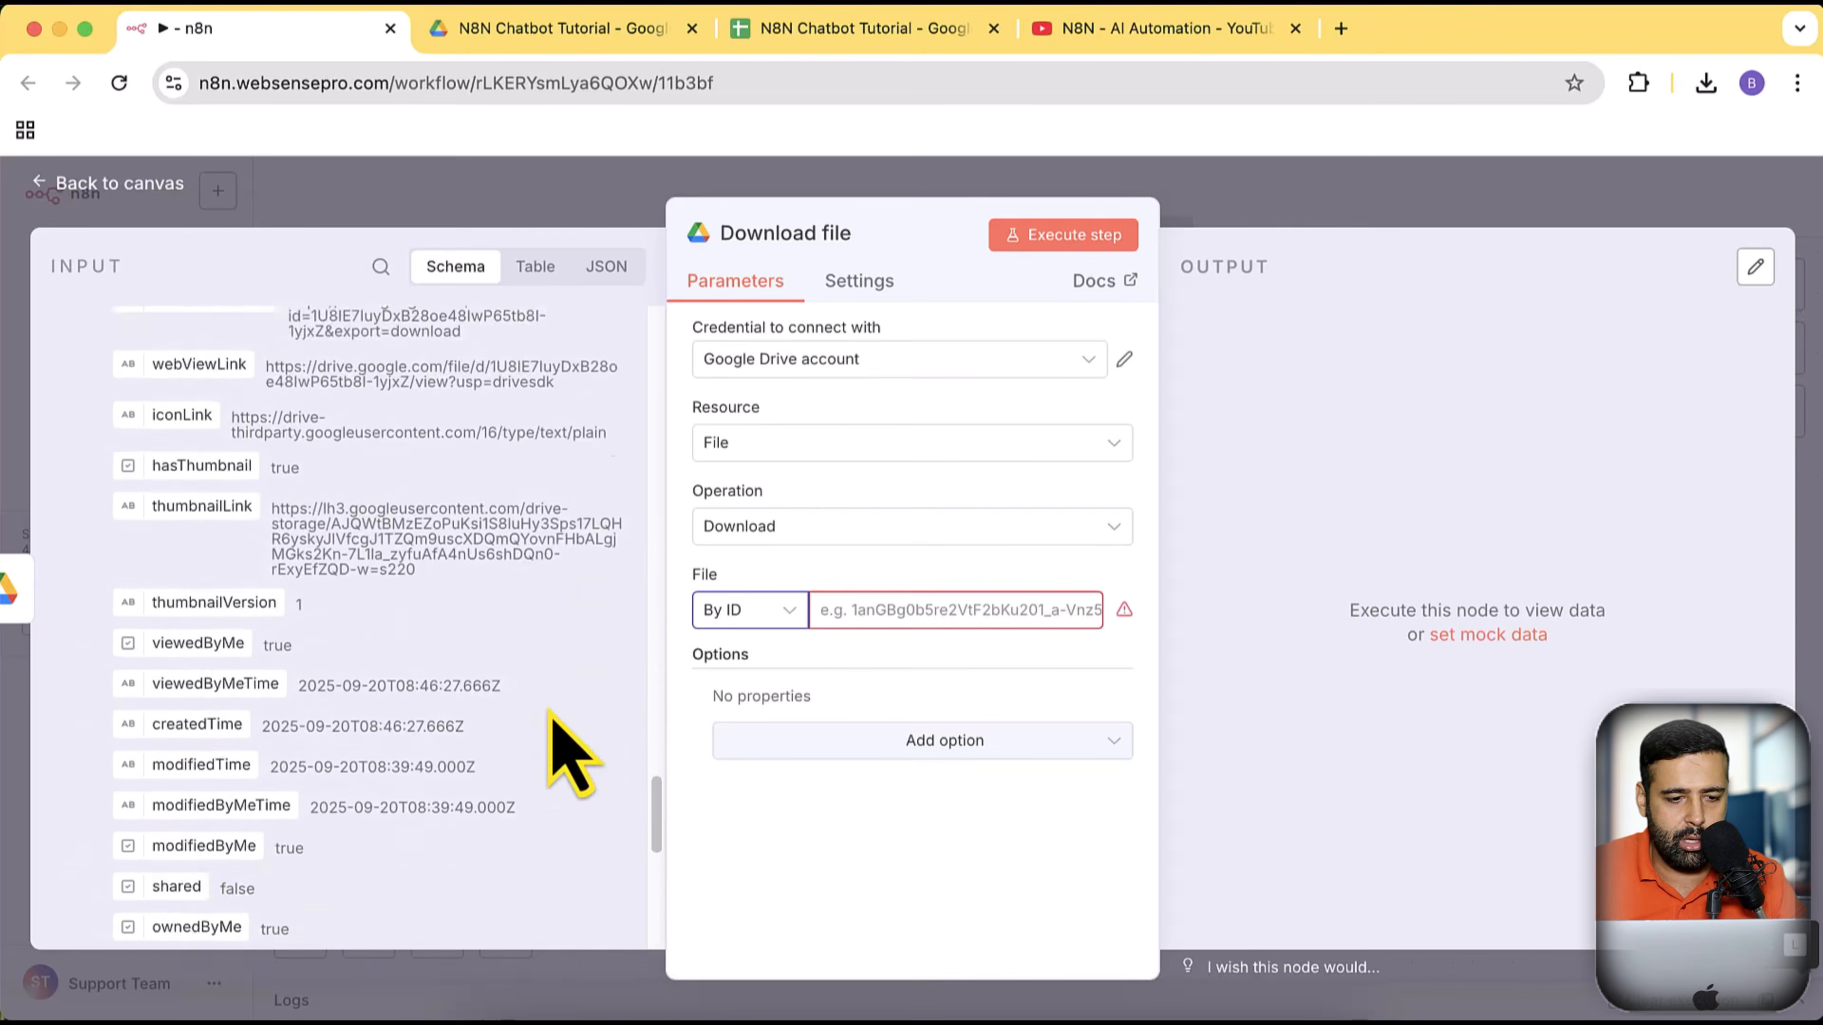
scroll(551, 713, "up", 8)
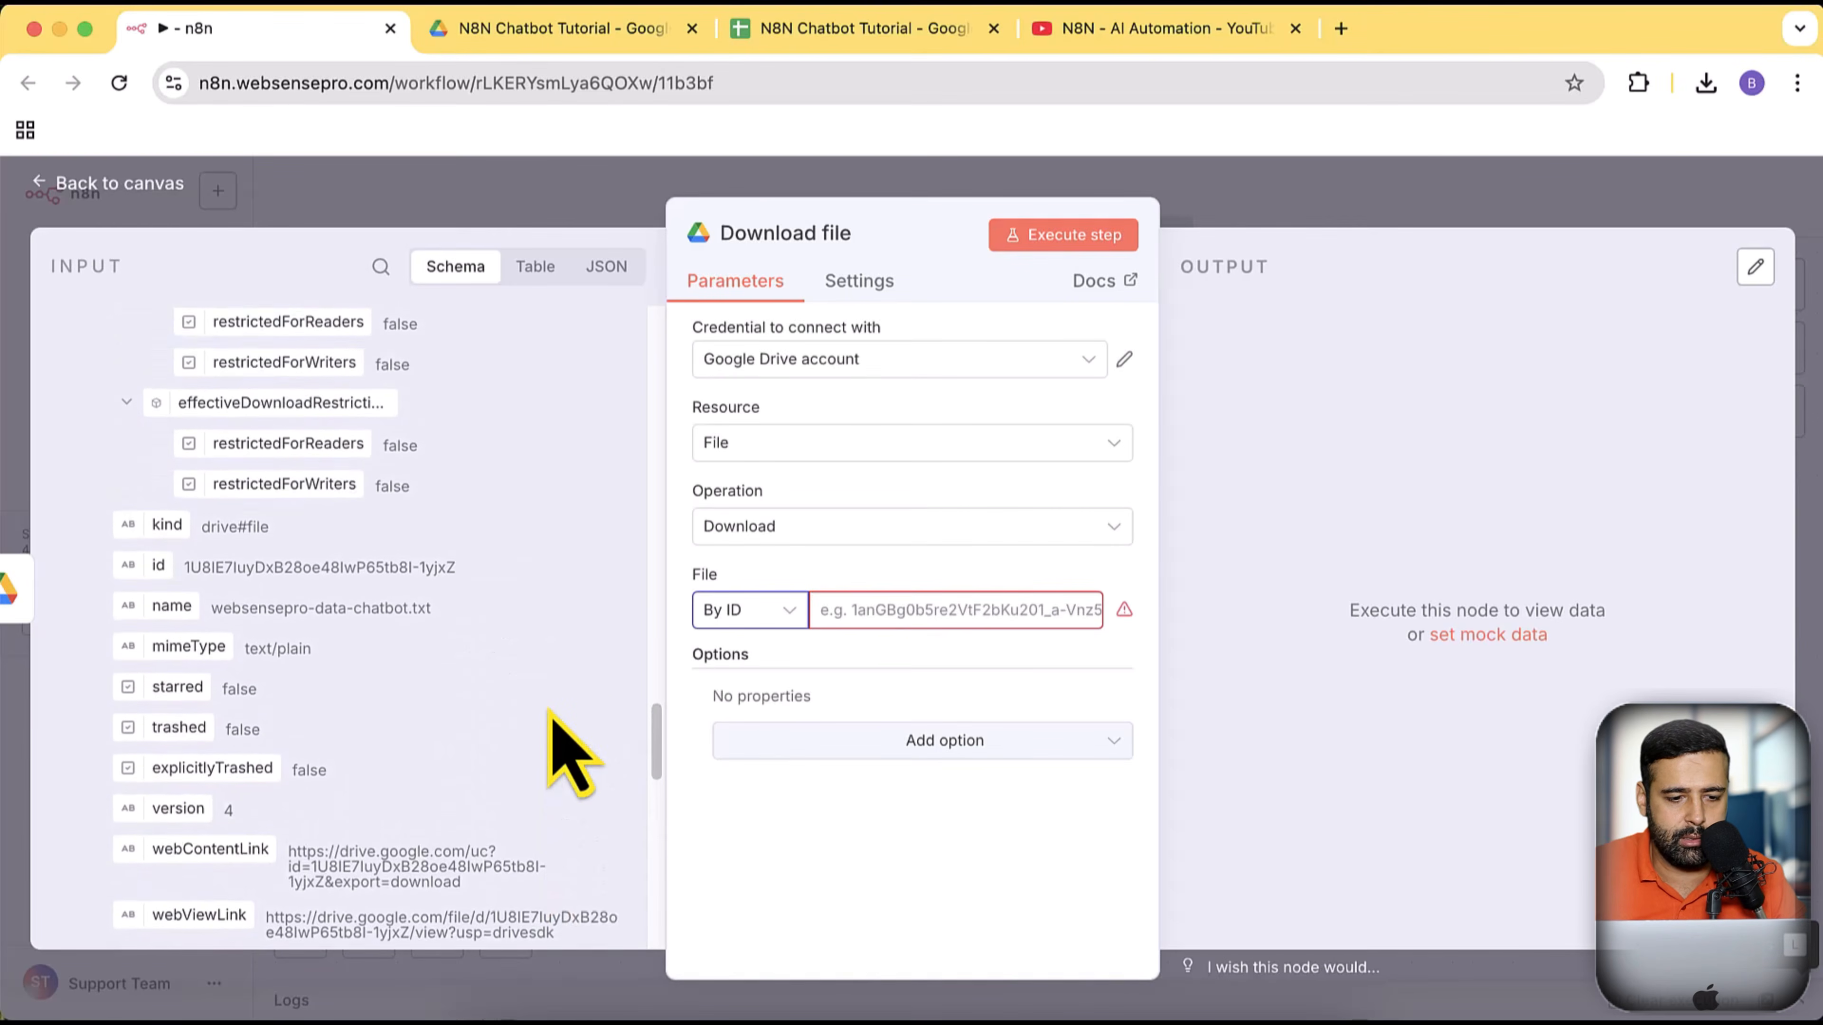
left_click_drag(178, 722, 968, 624)
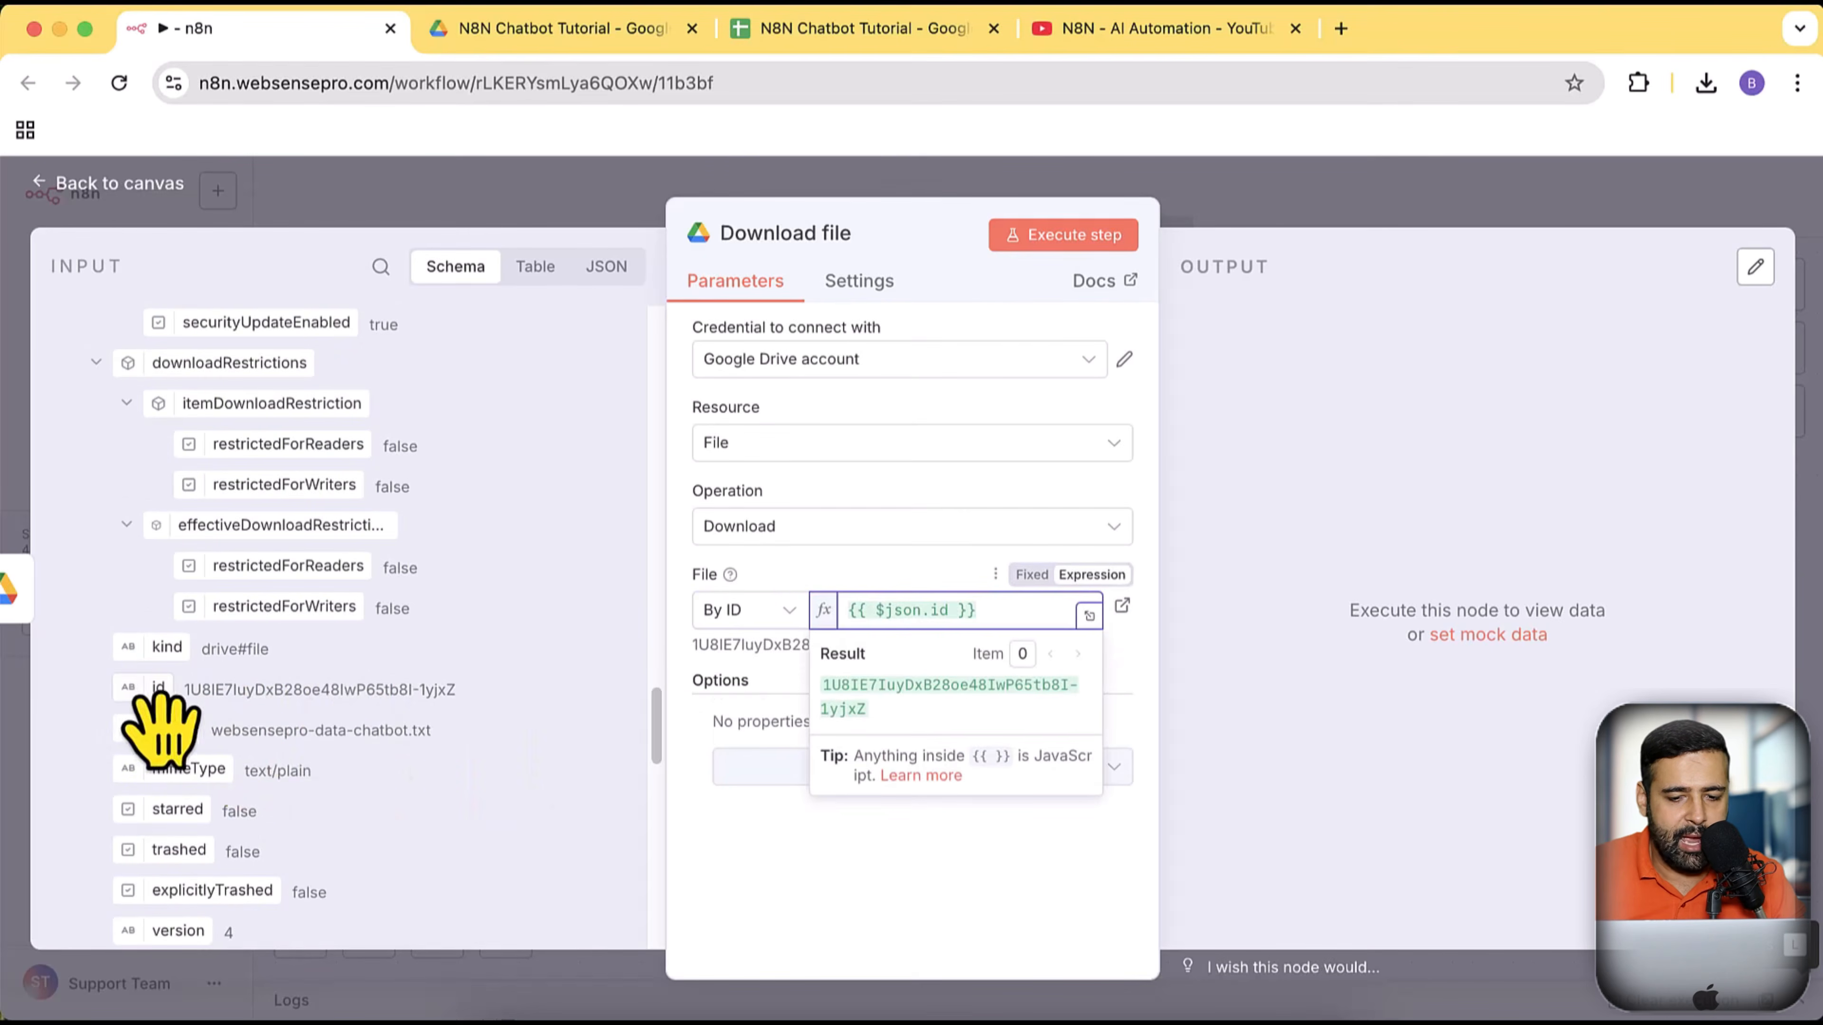
left_click(944, 895)
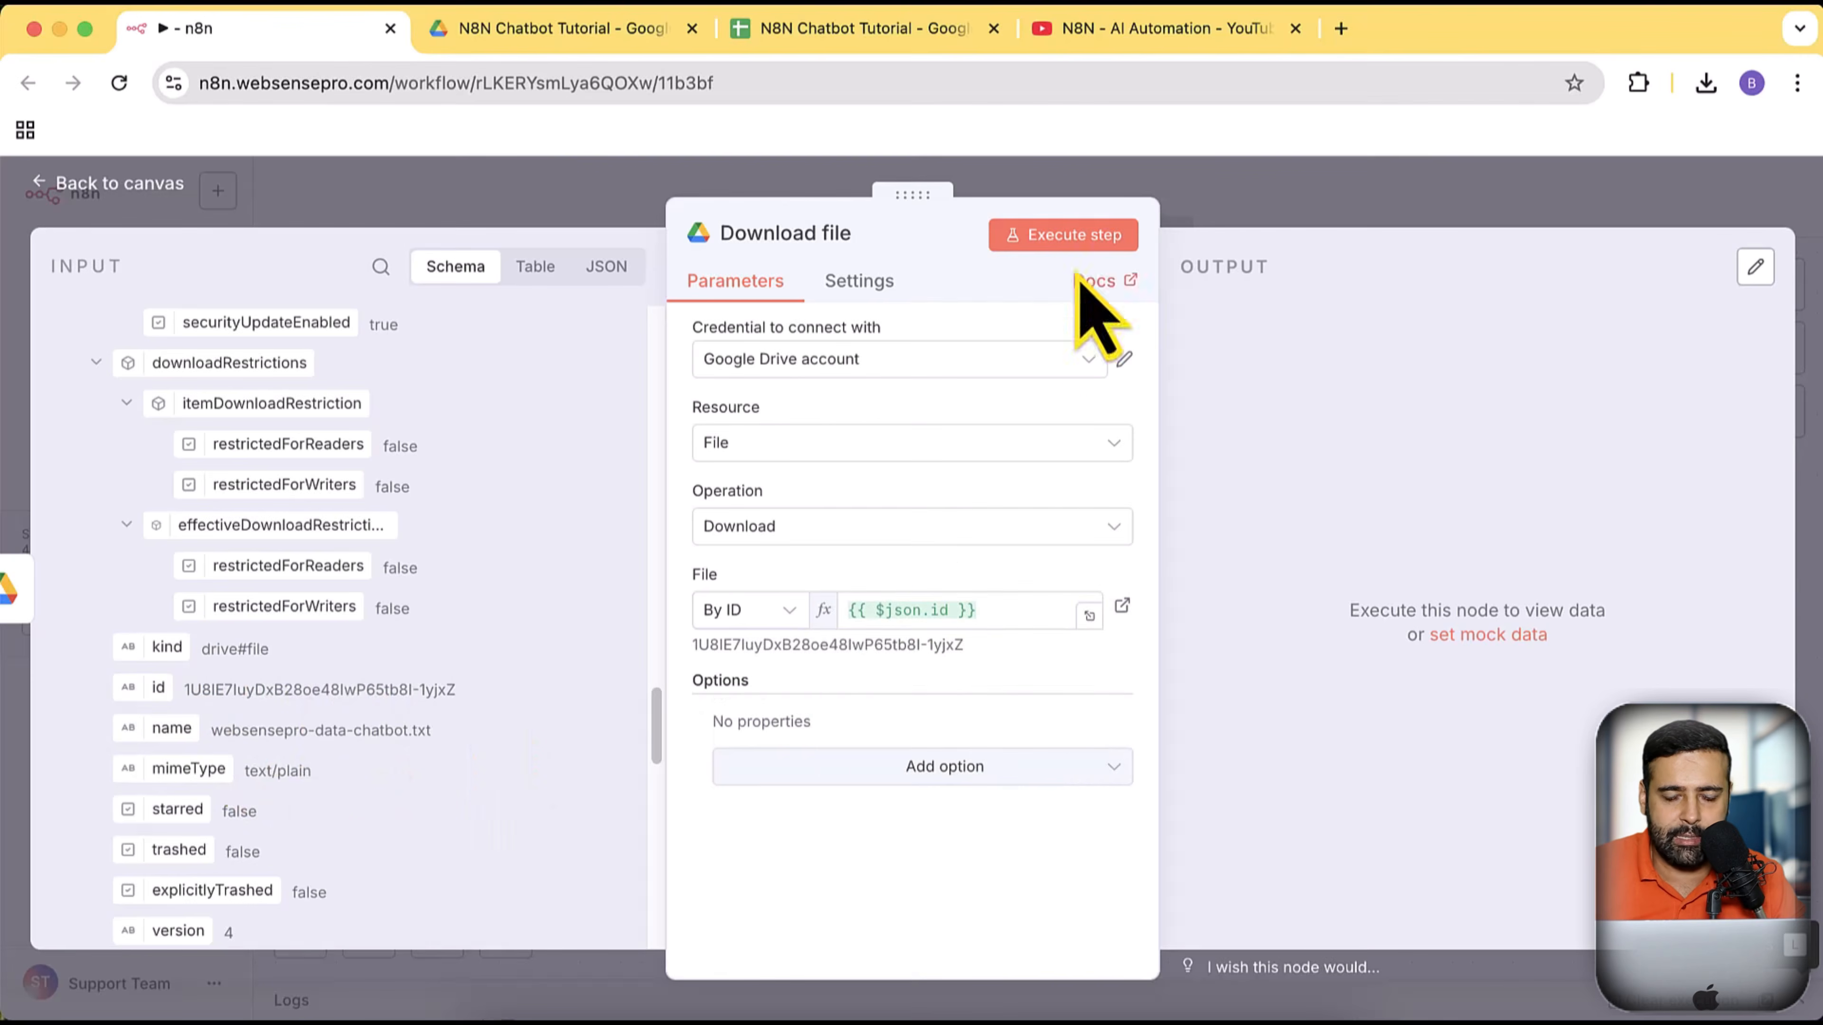
Execute the Download file node, compare the output file name with the file in Google Drive, and return to the workflow canvas
left_click(1095, 242)
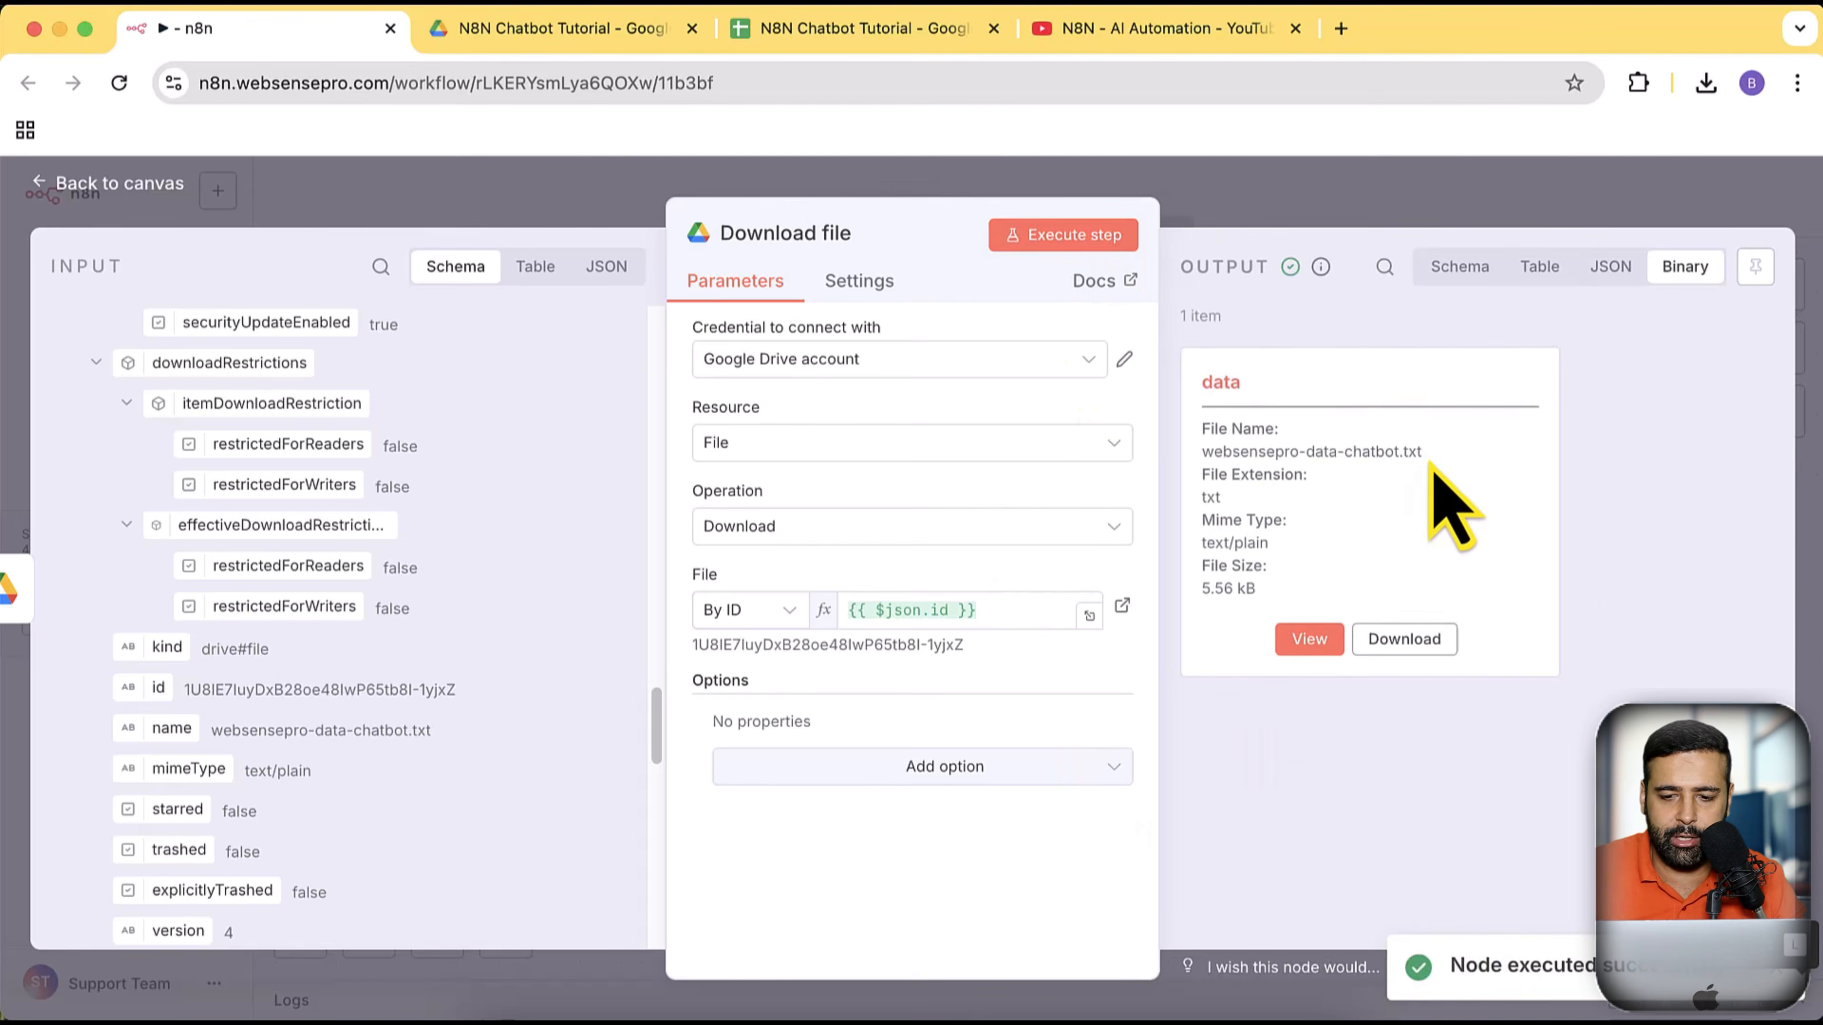
left_click_drag(1422, 453, 1213, 450)
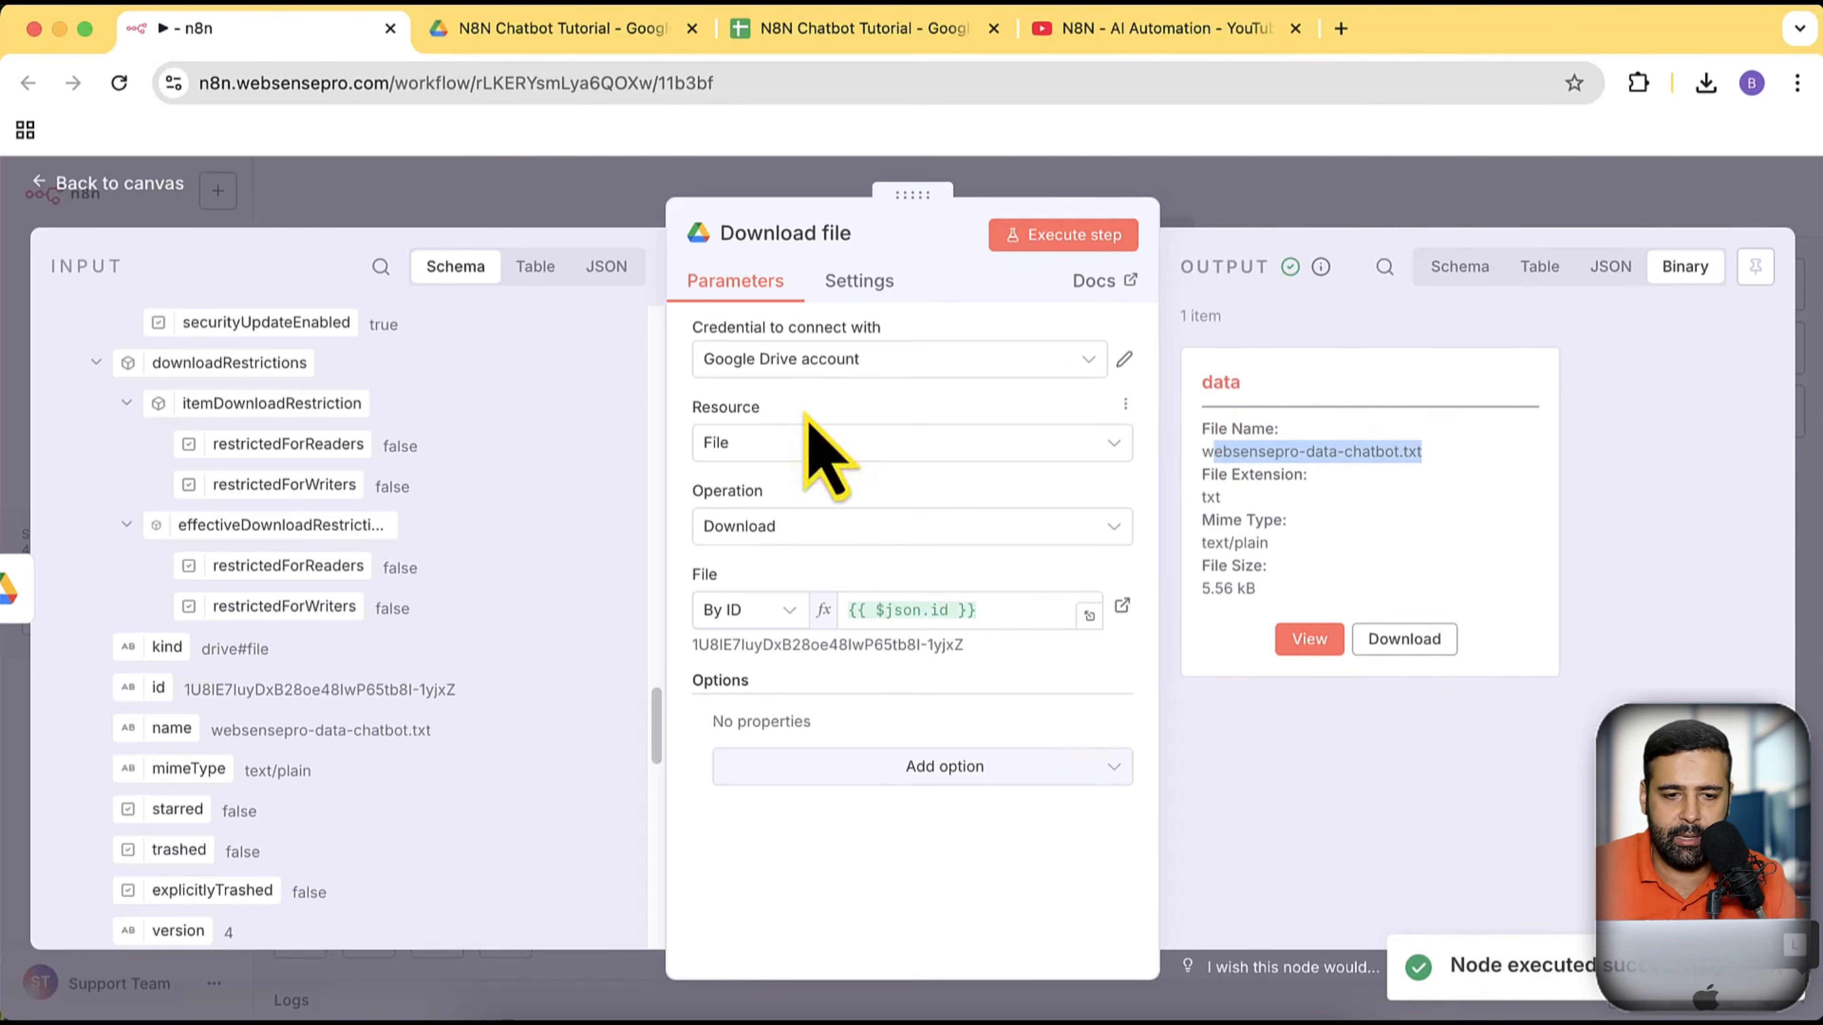
left_click(524, 30)
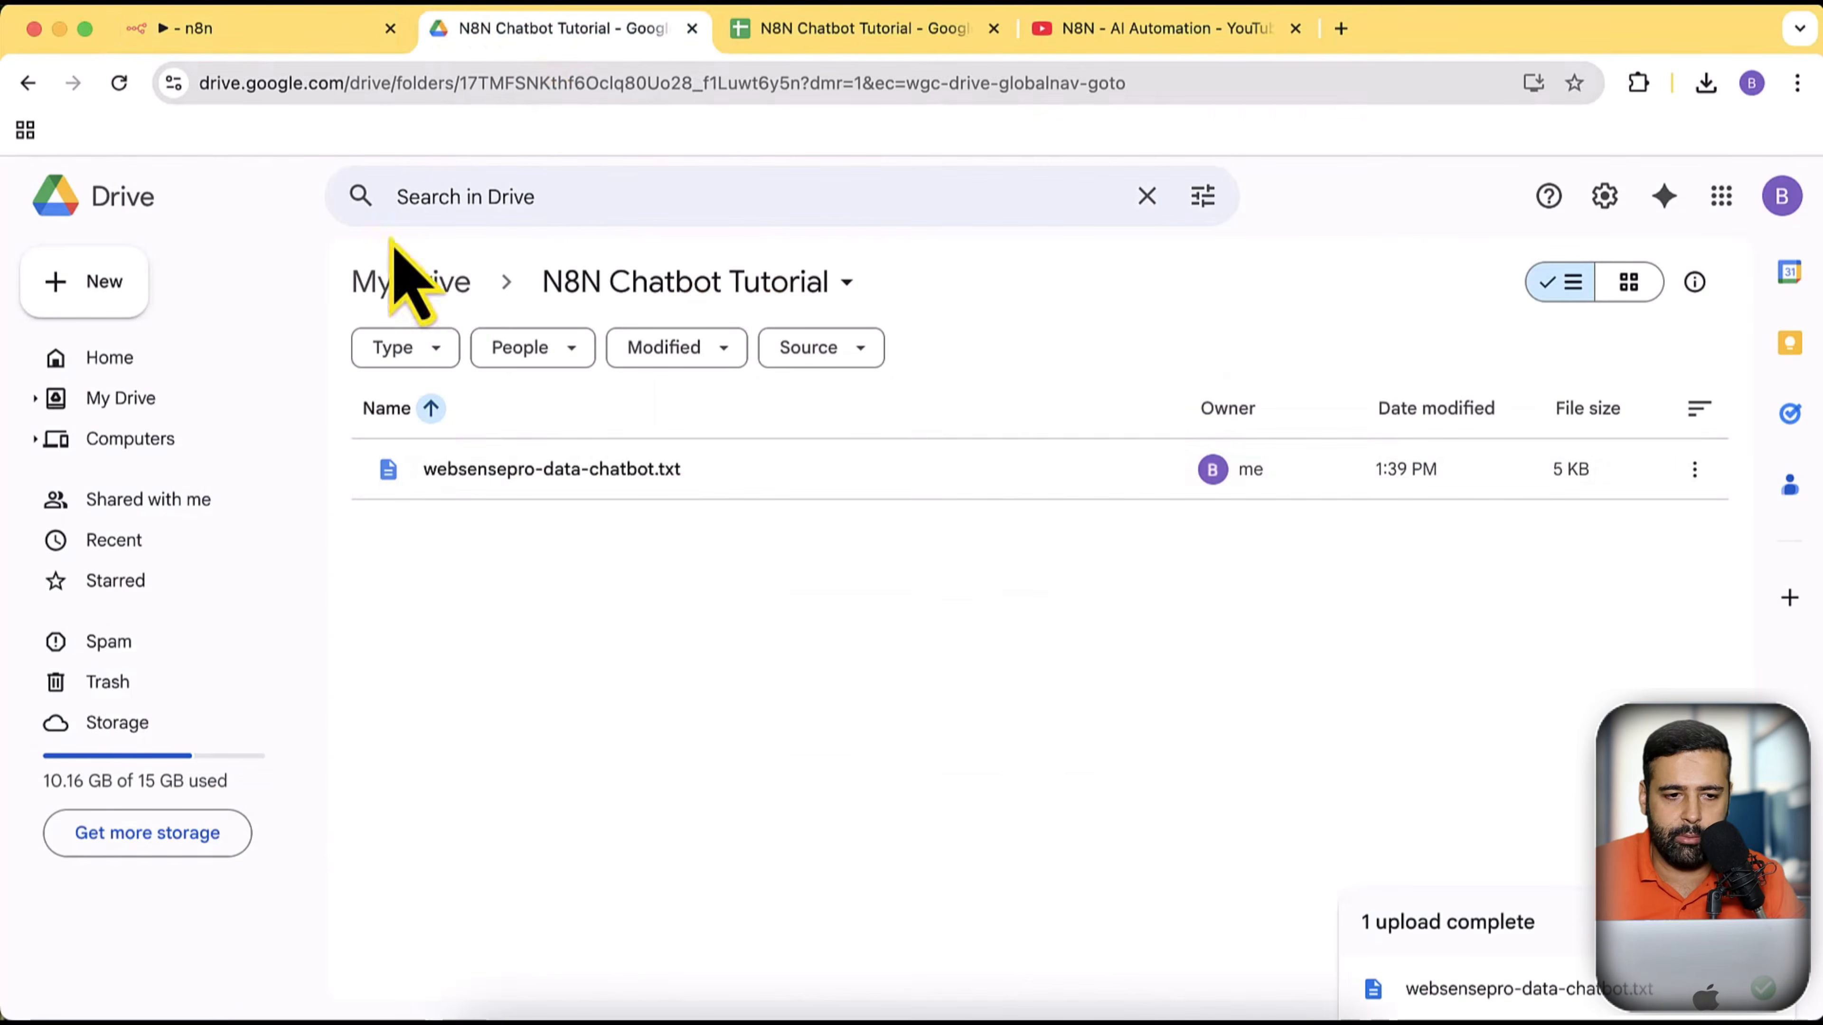
left_click(317, 44)
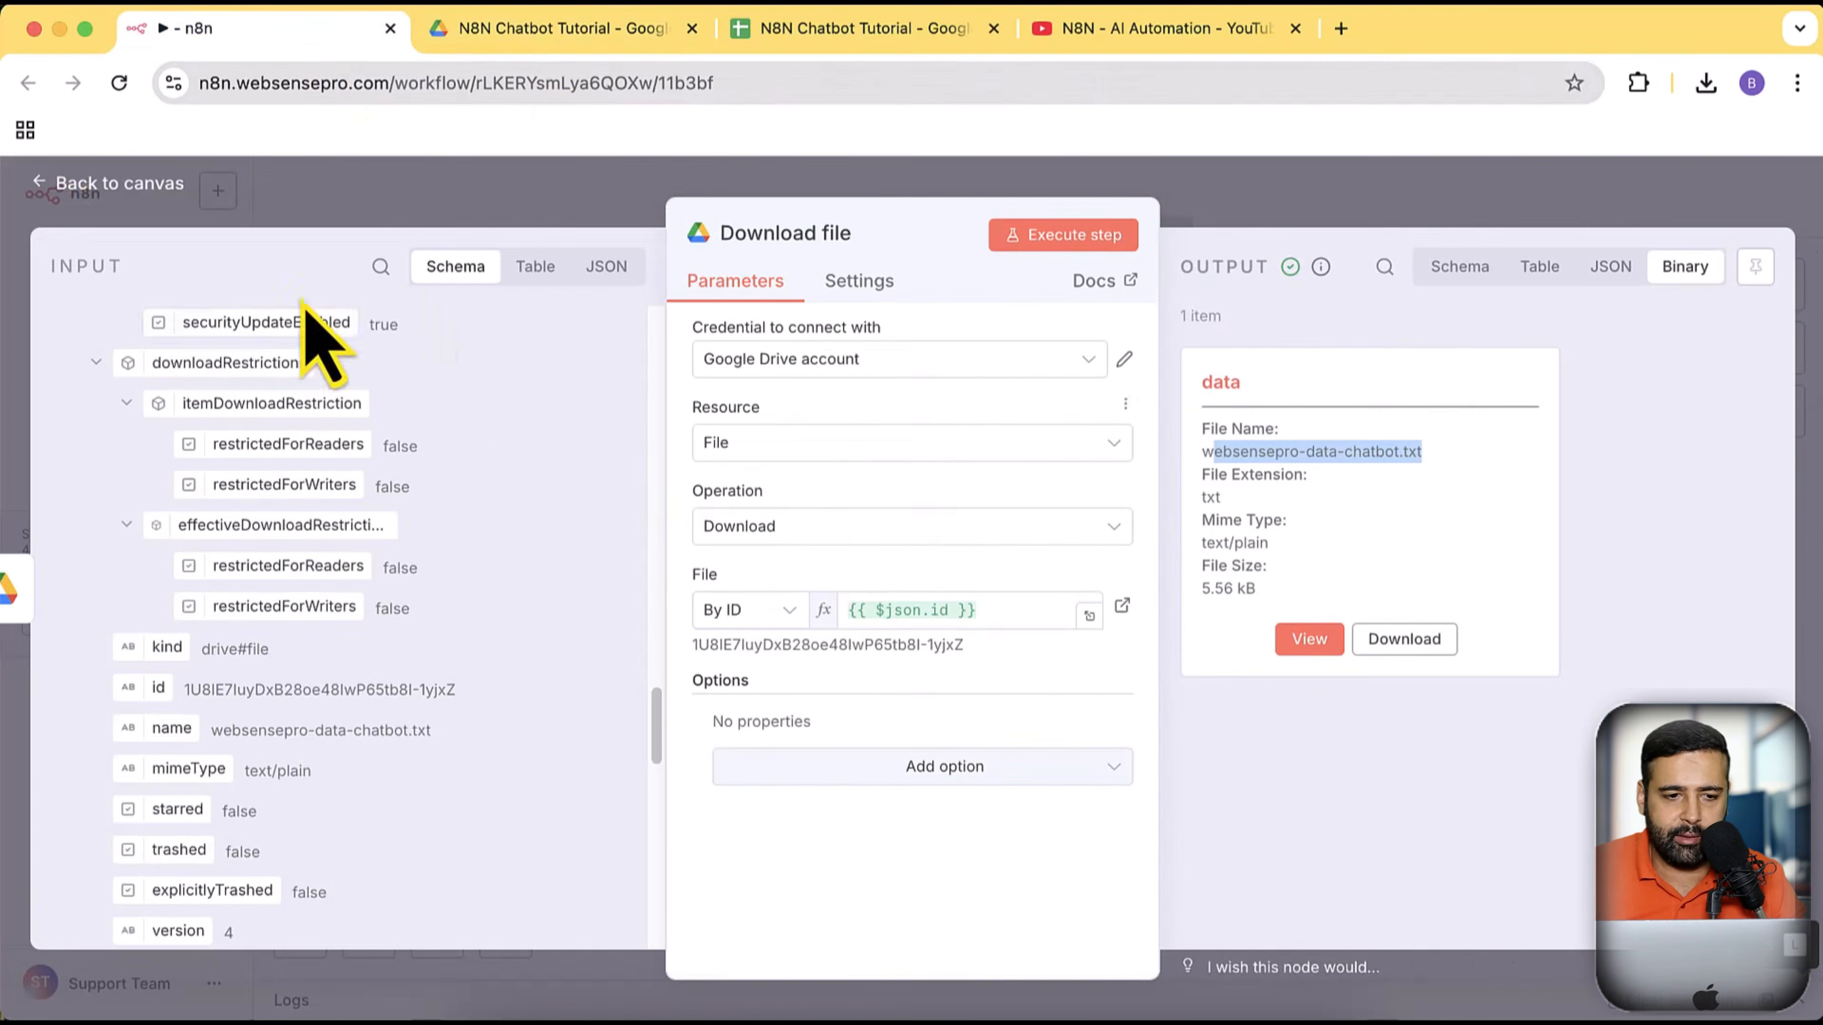
left_click(118, 181)
left_click_drag(1160, 732, 940, 730)
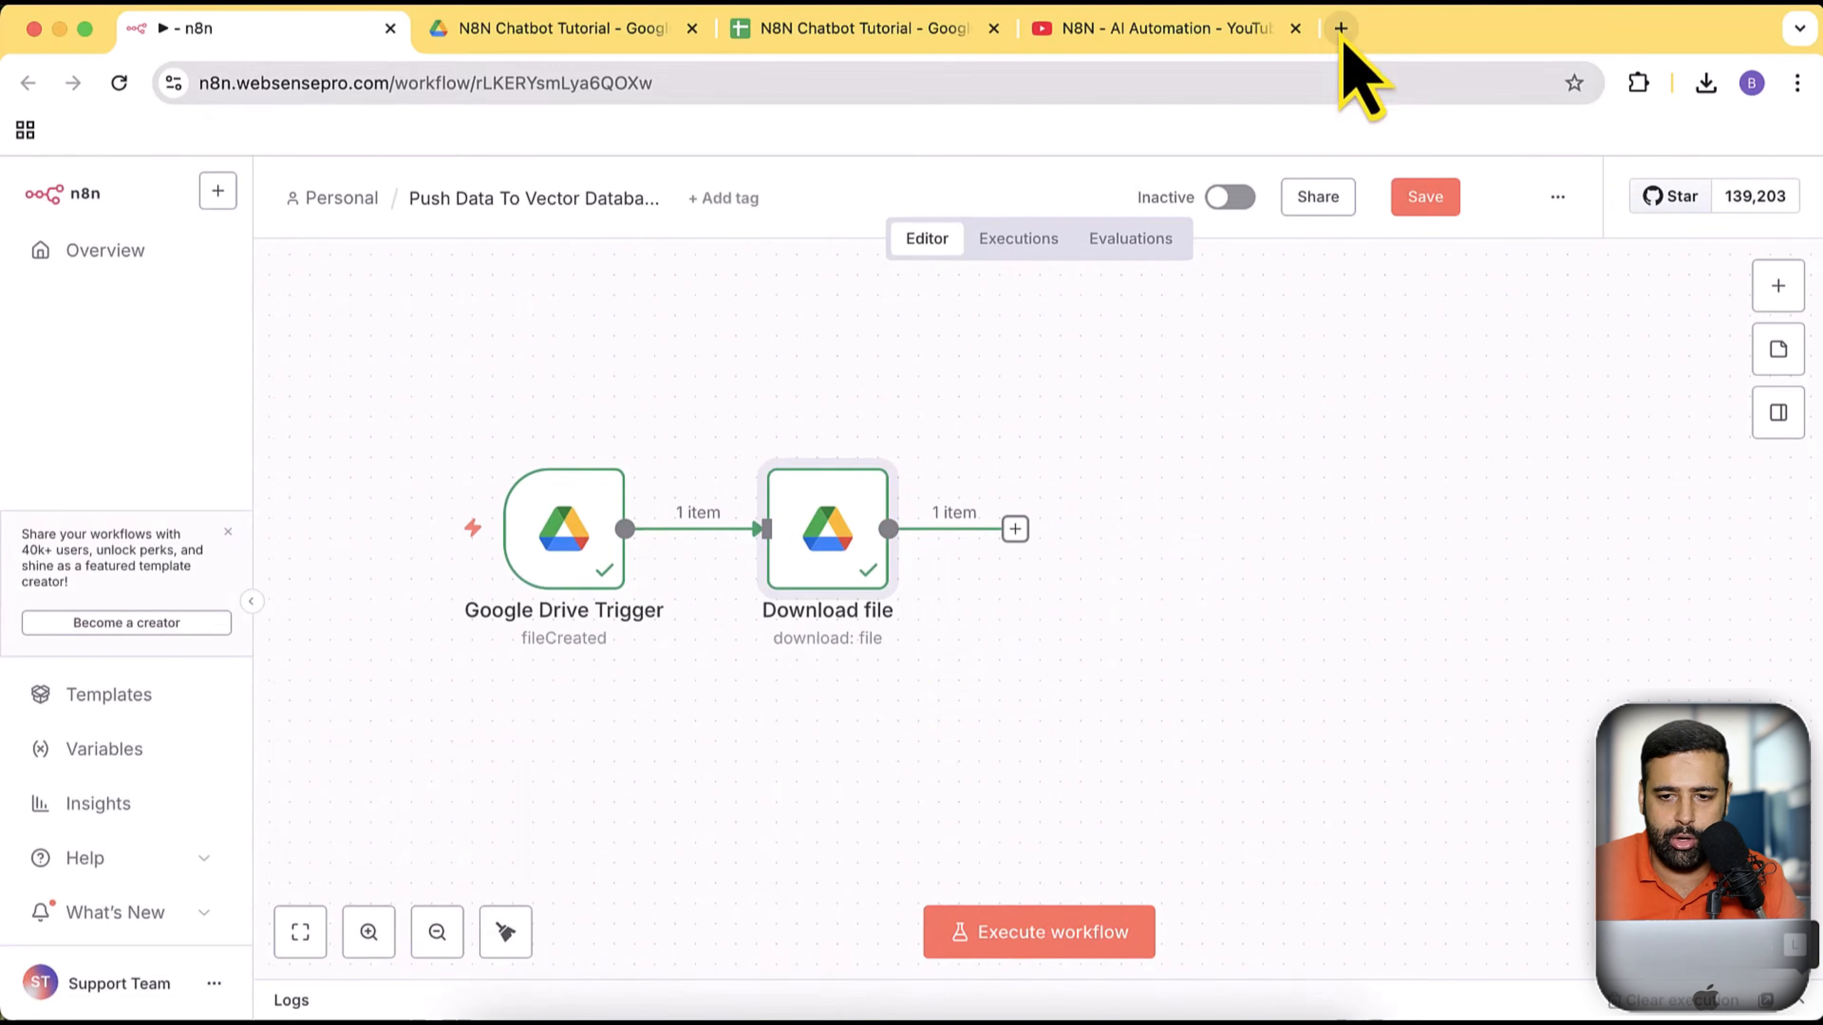
Open pinecone.io in a new browser tab and log in to the Pinecone console
left_click(1341, 29)
type("pinecone.io")
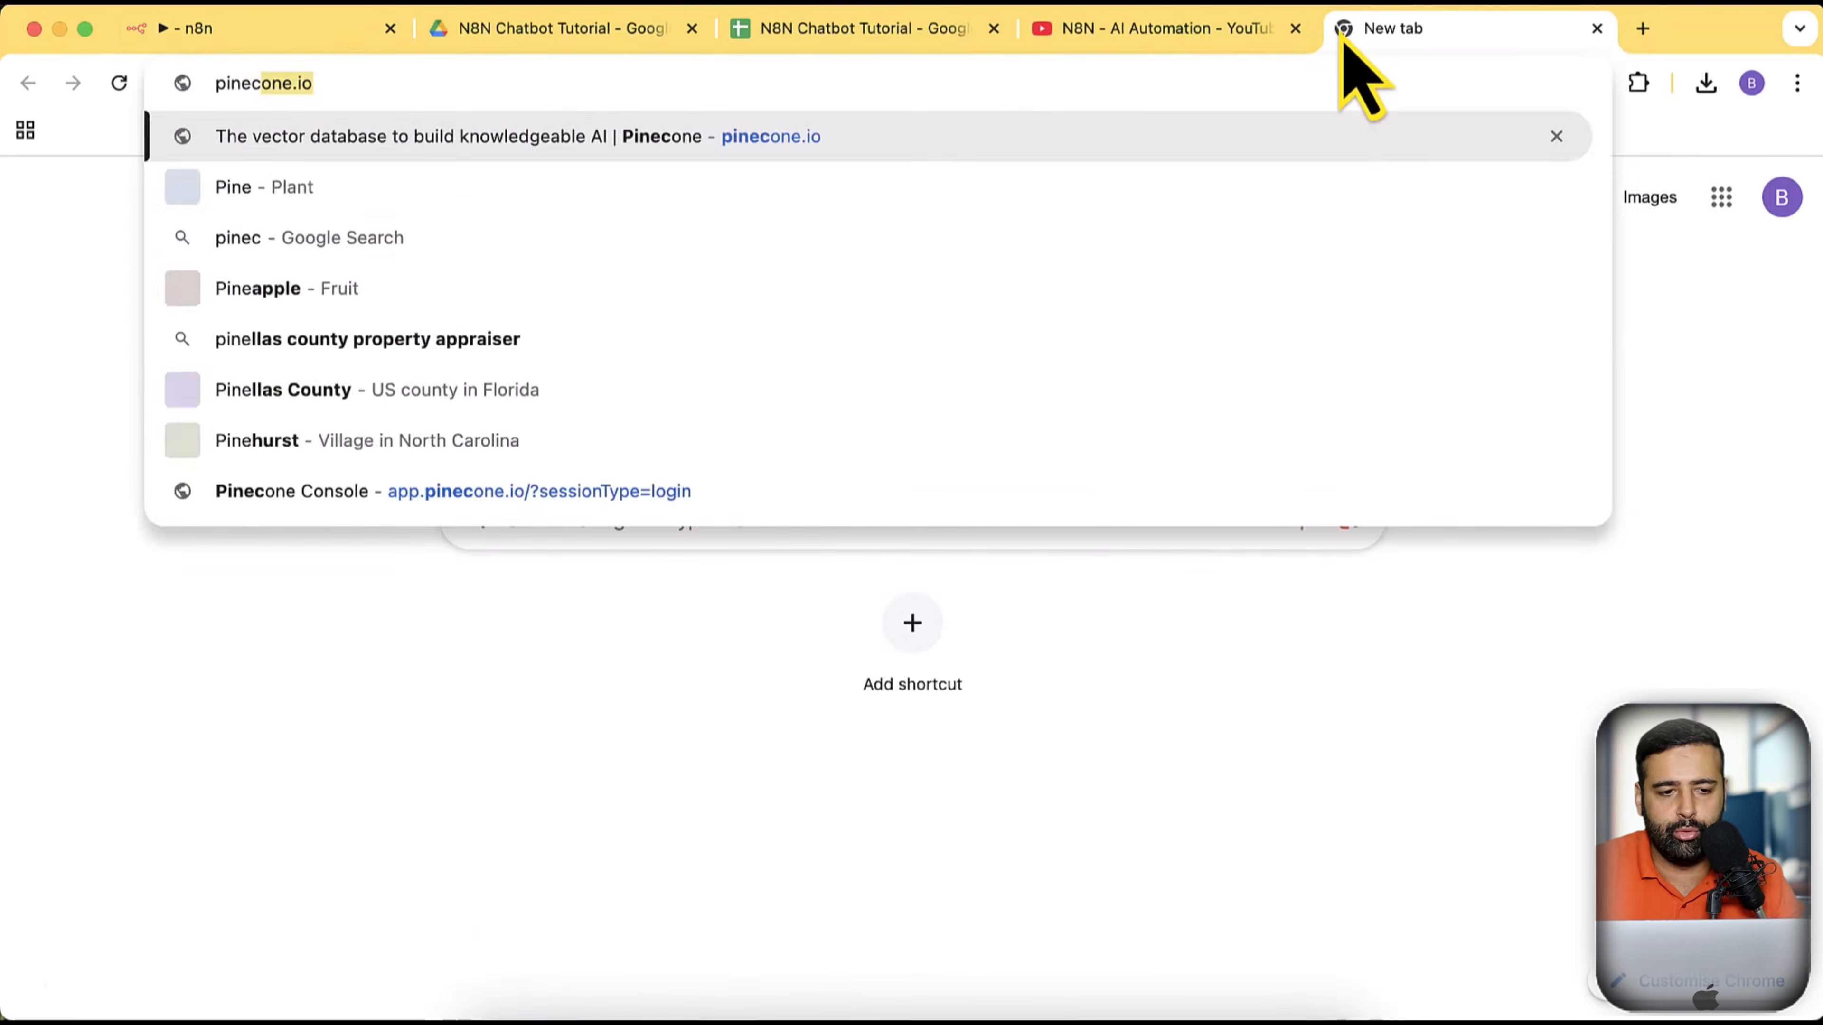
key("Return")
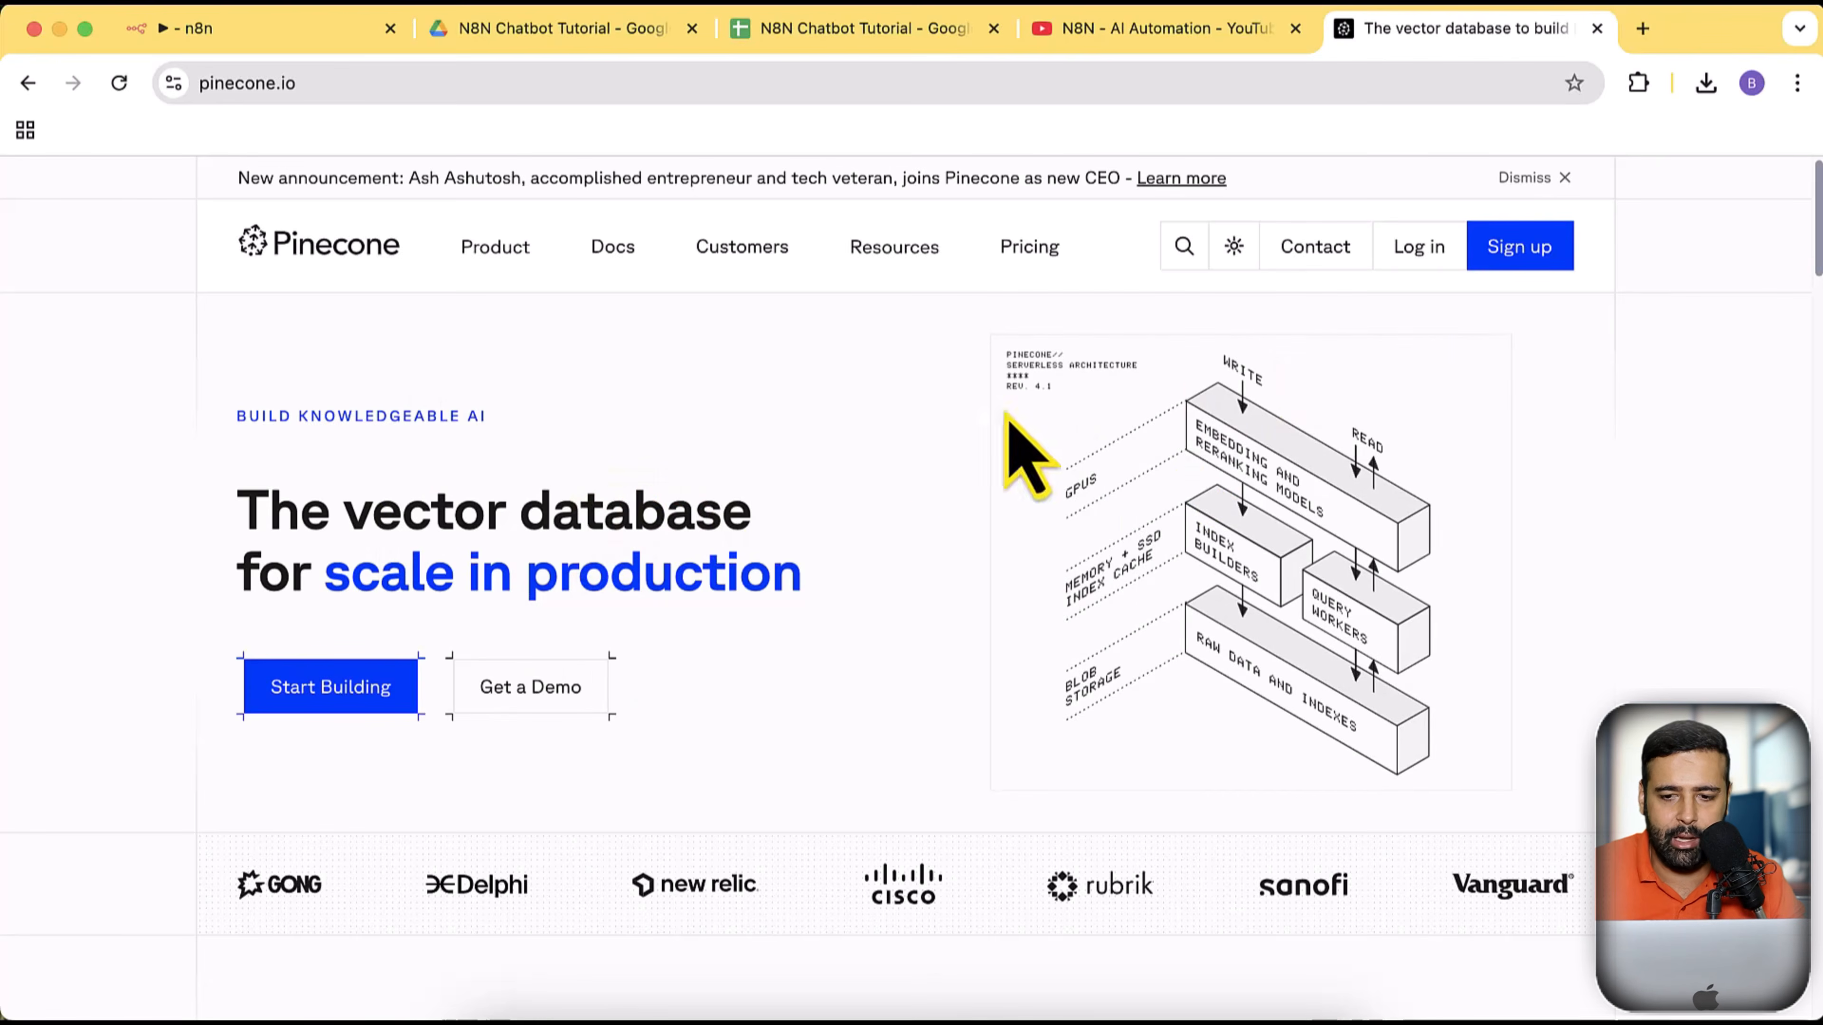
left_click(1418, 246)
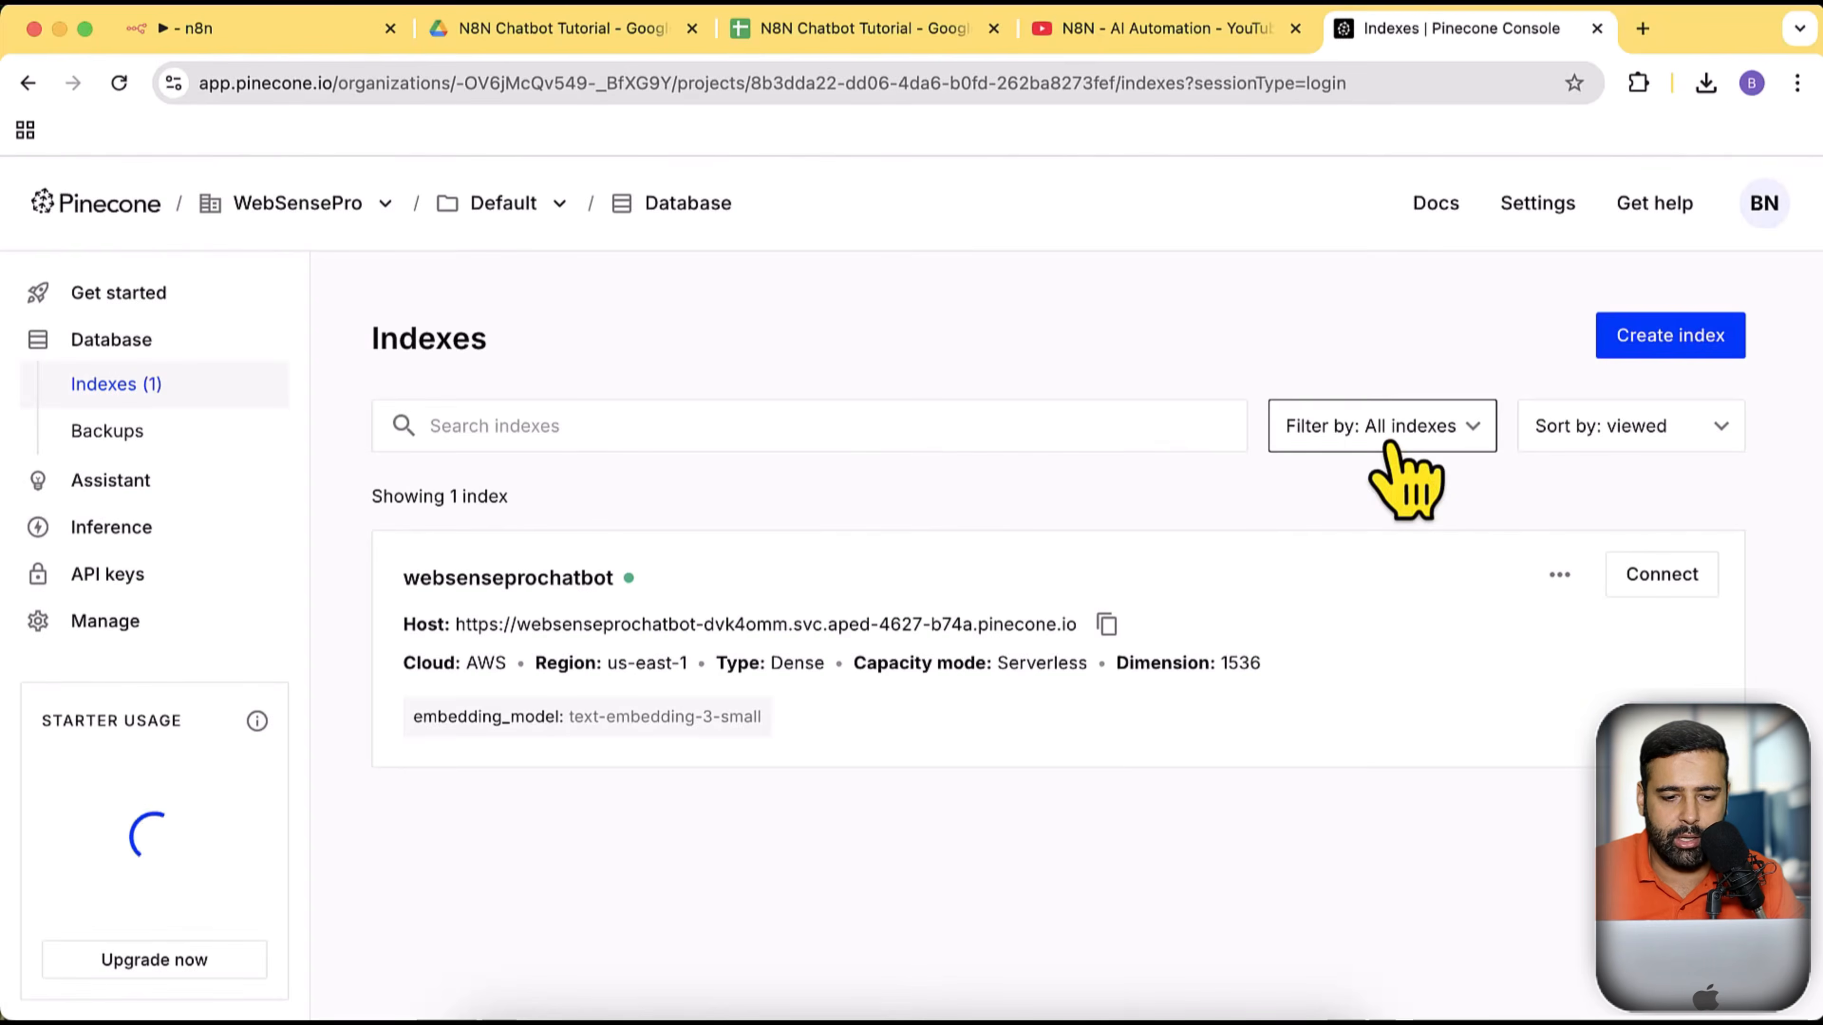
Start creating a new Pinecone index and choose OpenAI's text-embedding-3-small as its embedding configuration
left_click(1627, 343)
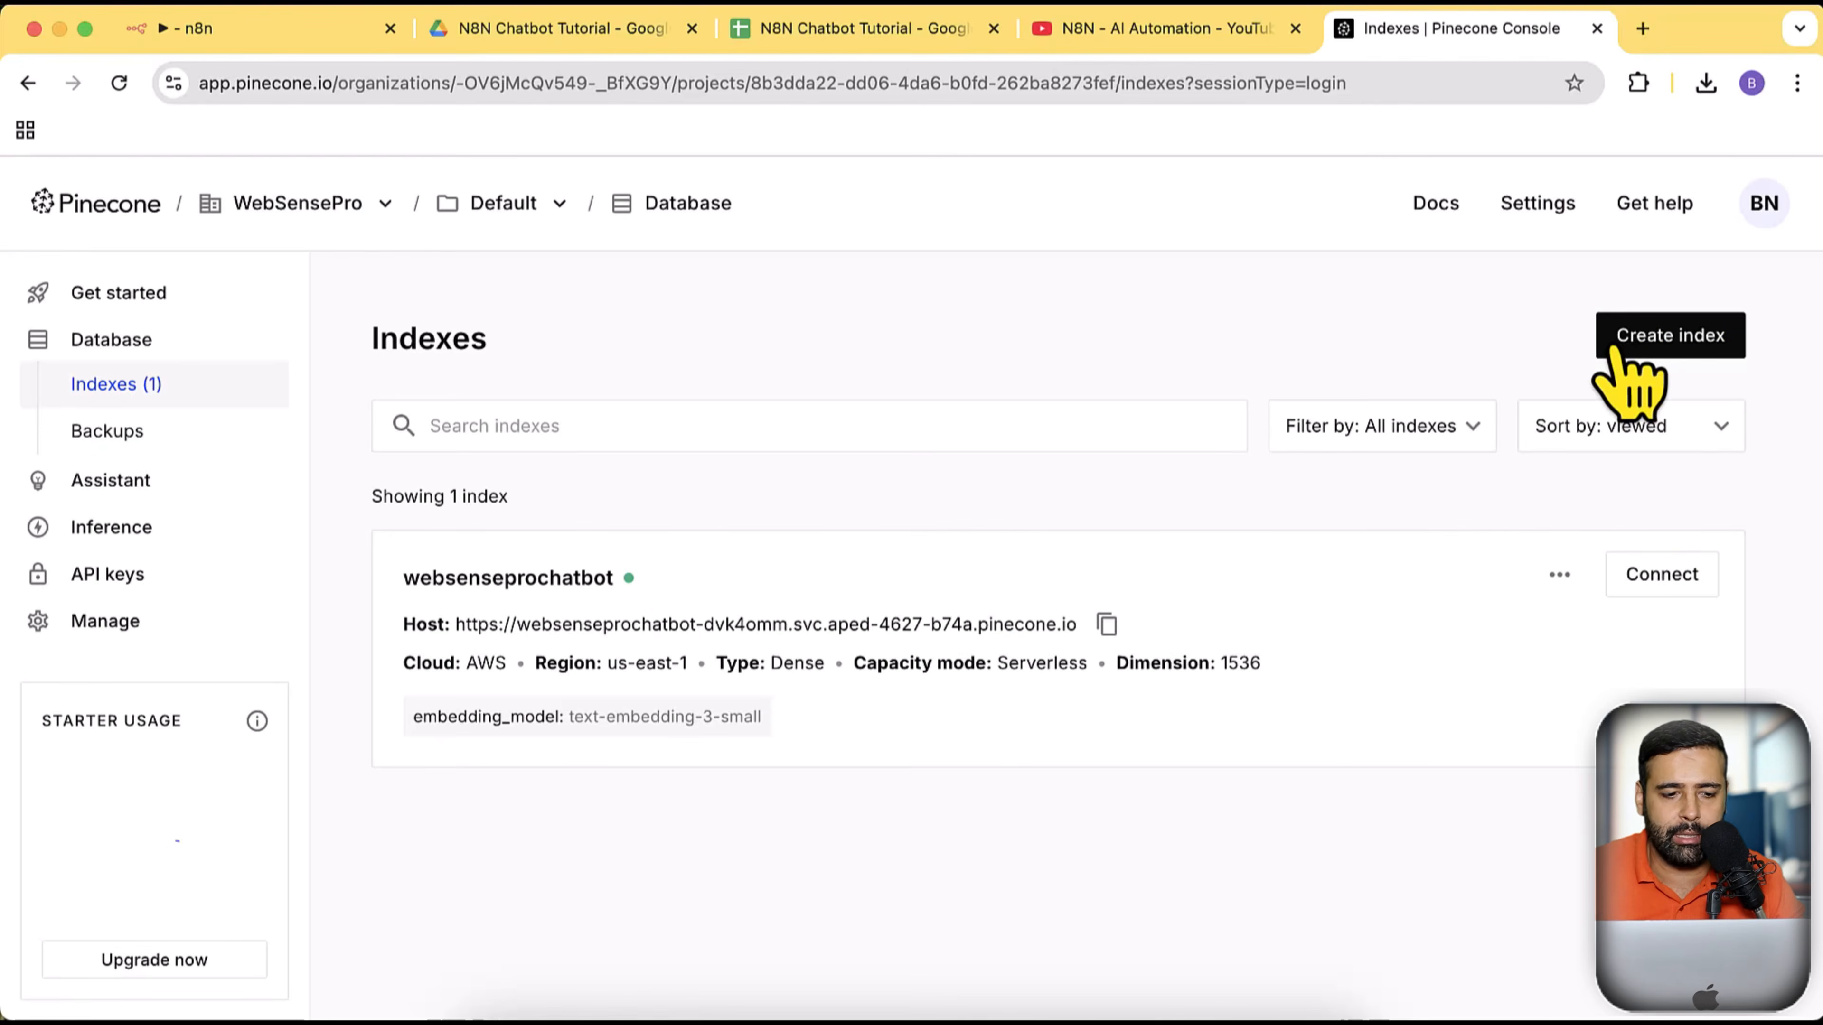
left_click(1694, 352)
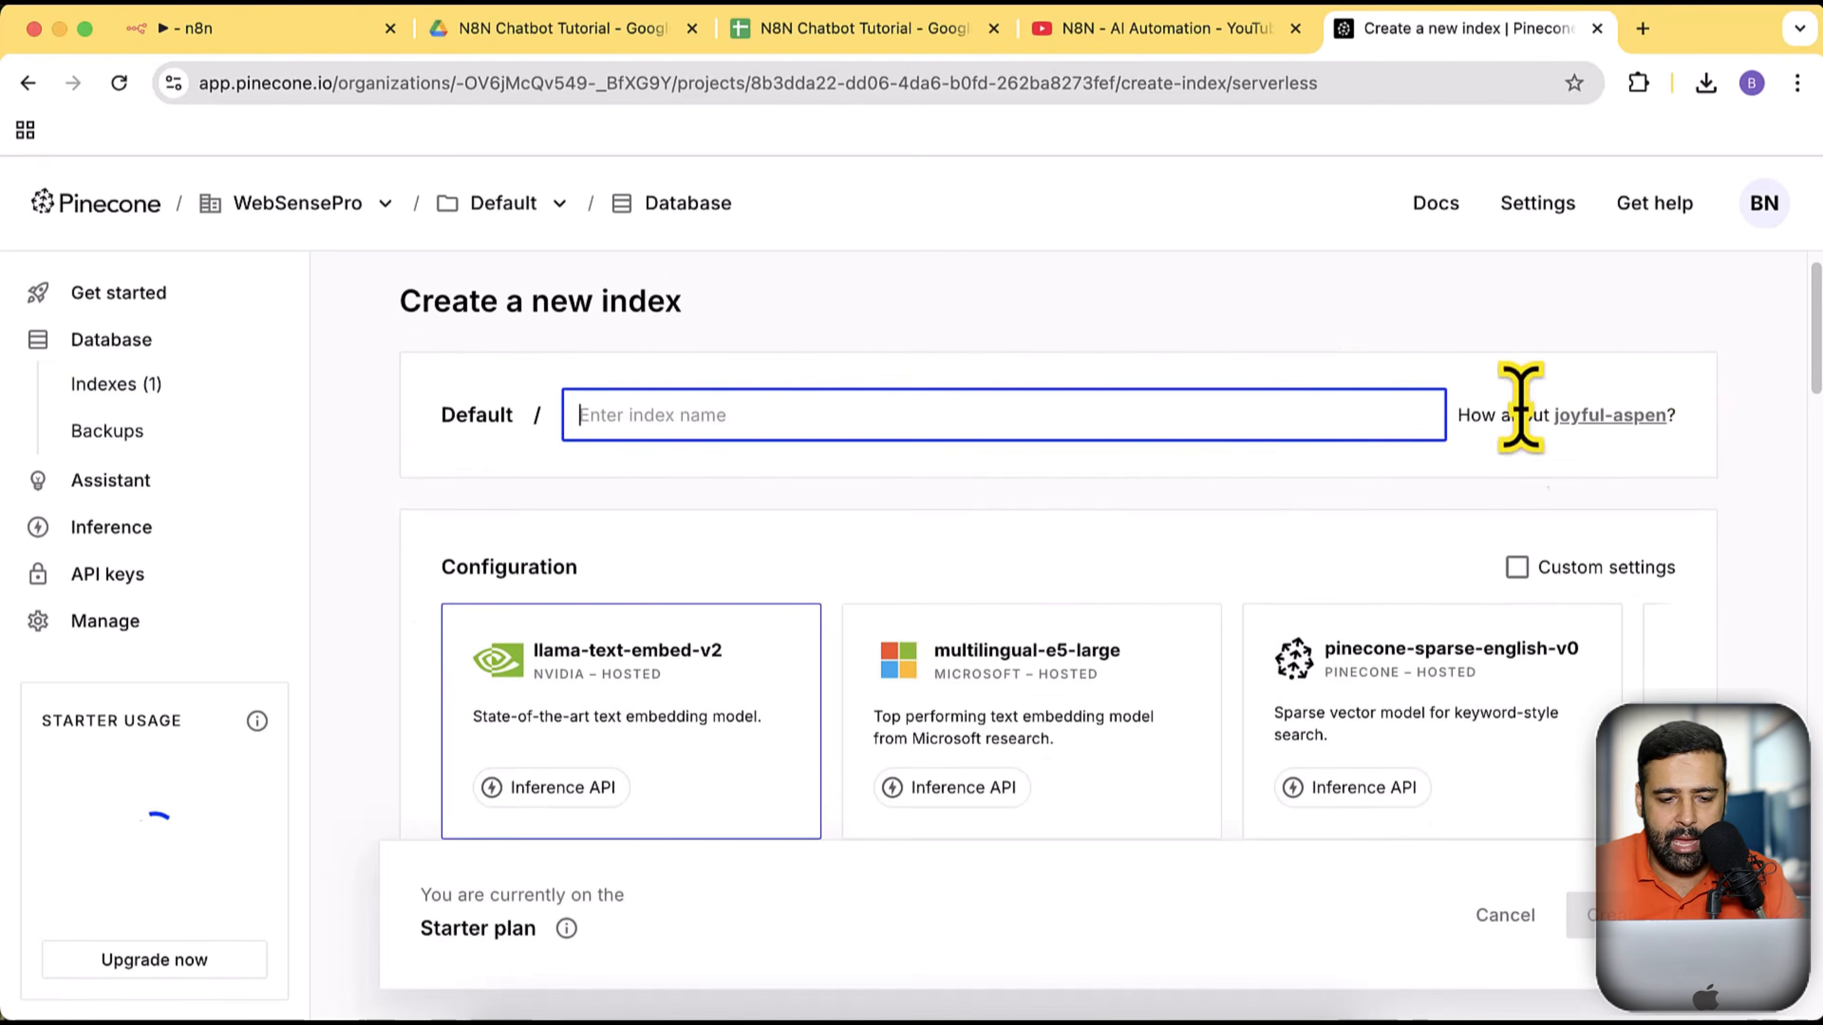
scroll(1515, 471, "down", 2)
scroll(1515, 470, "down", 3)
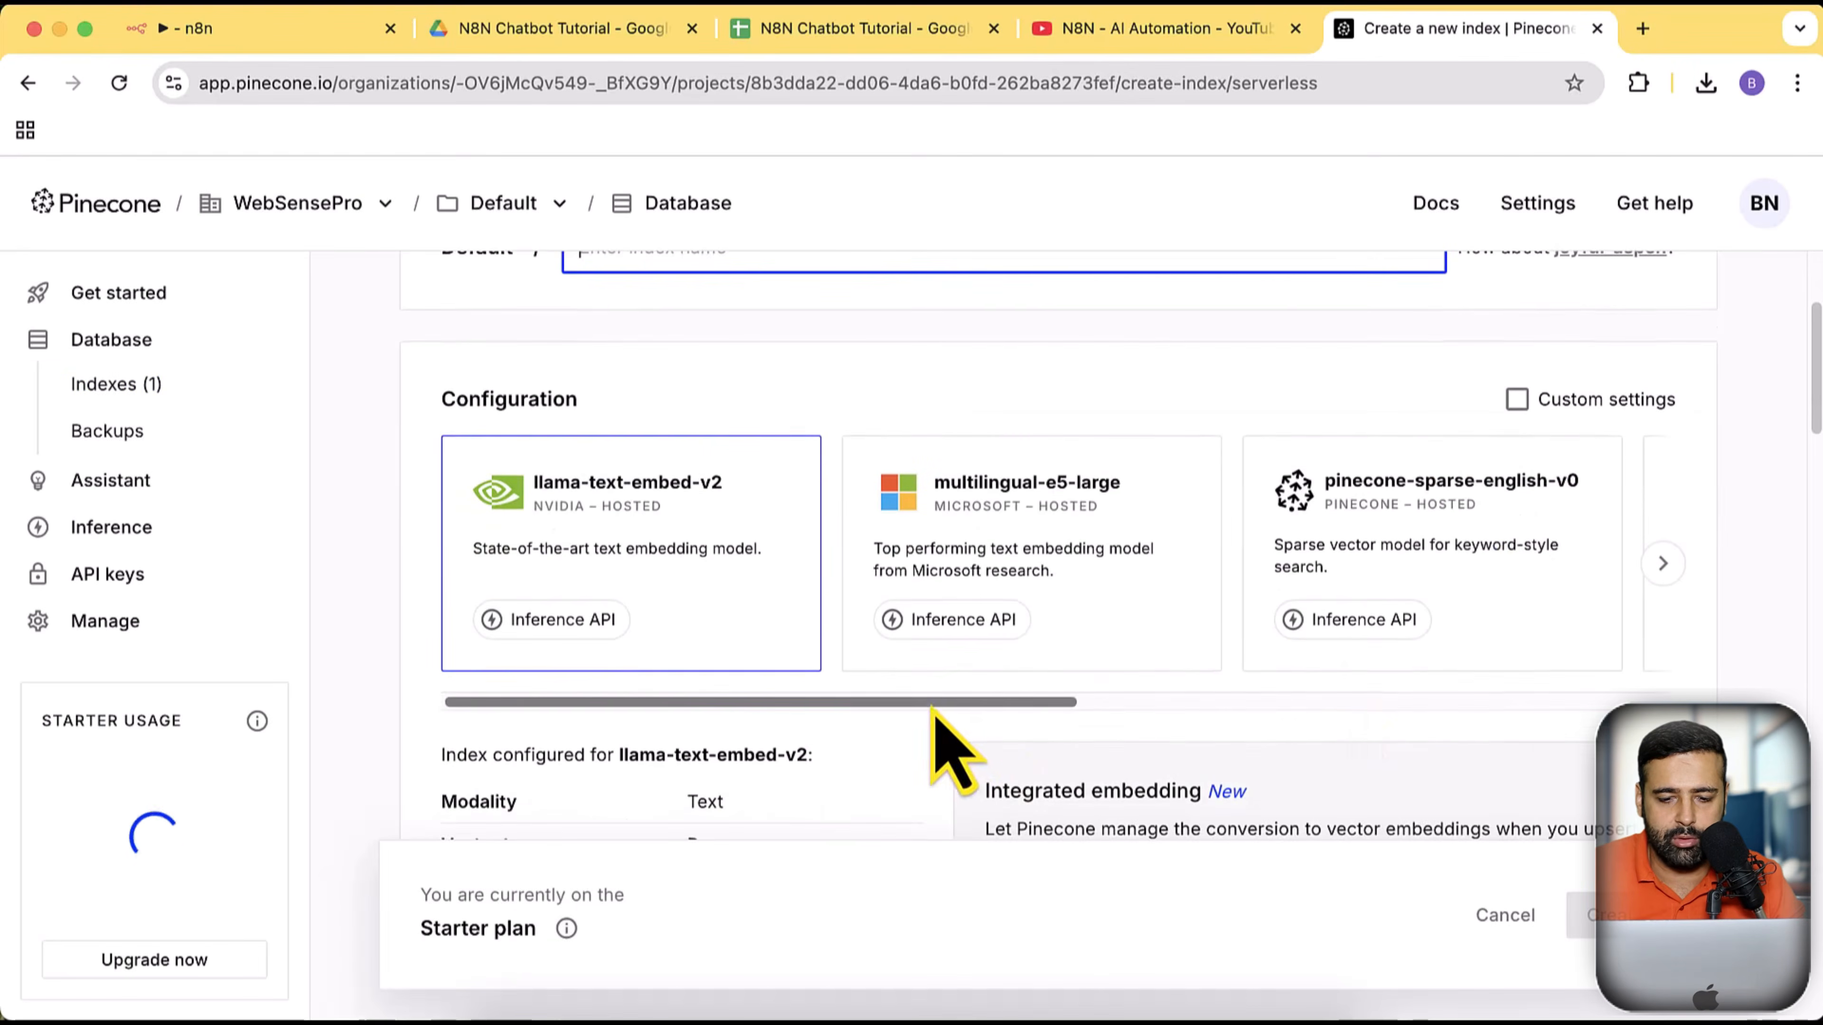
left_click_drag(932, 704, 1543, 725)
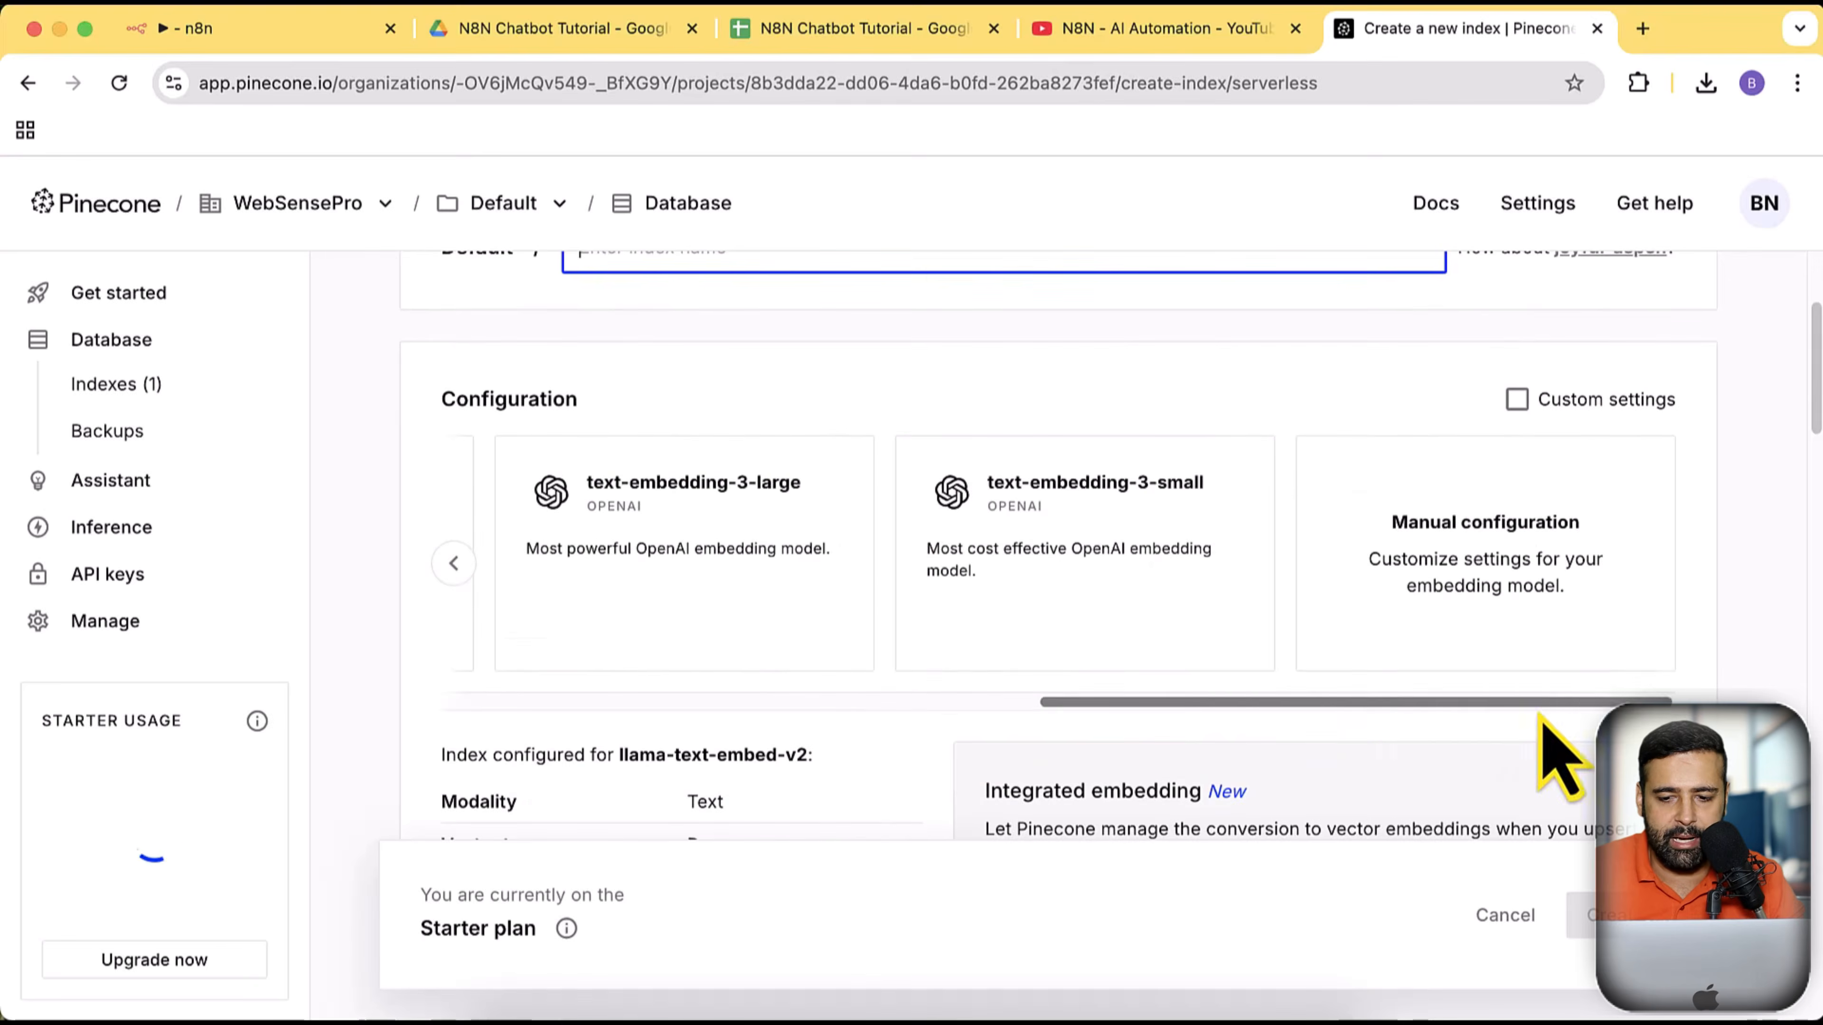
left_click(1091, 619)
Name the new index chatbot-tutorial and create it
left_click(764, 443)
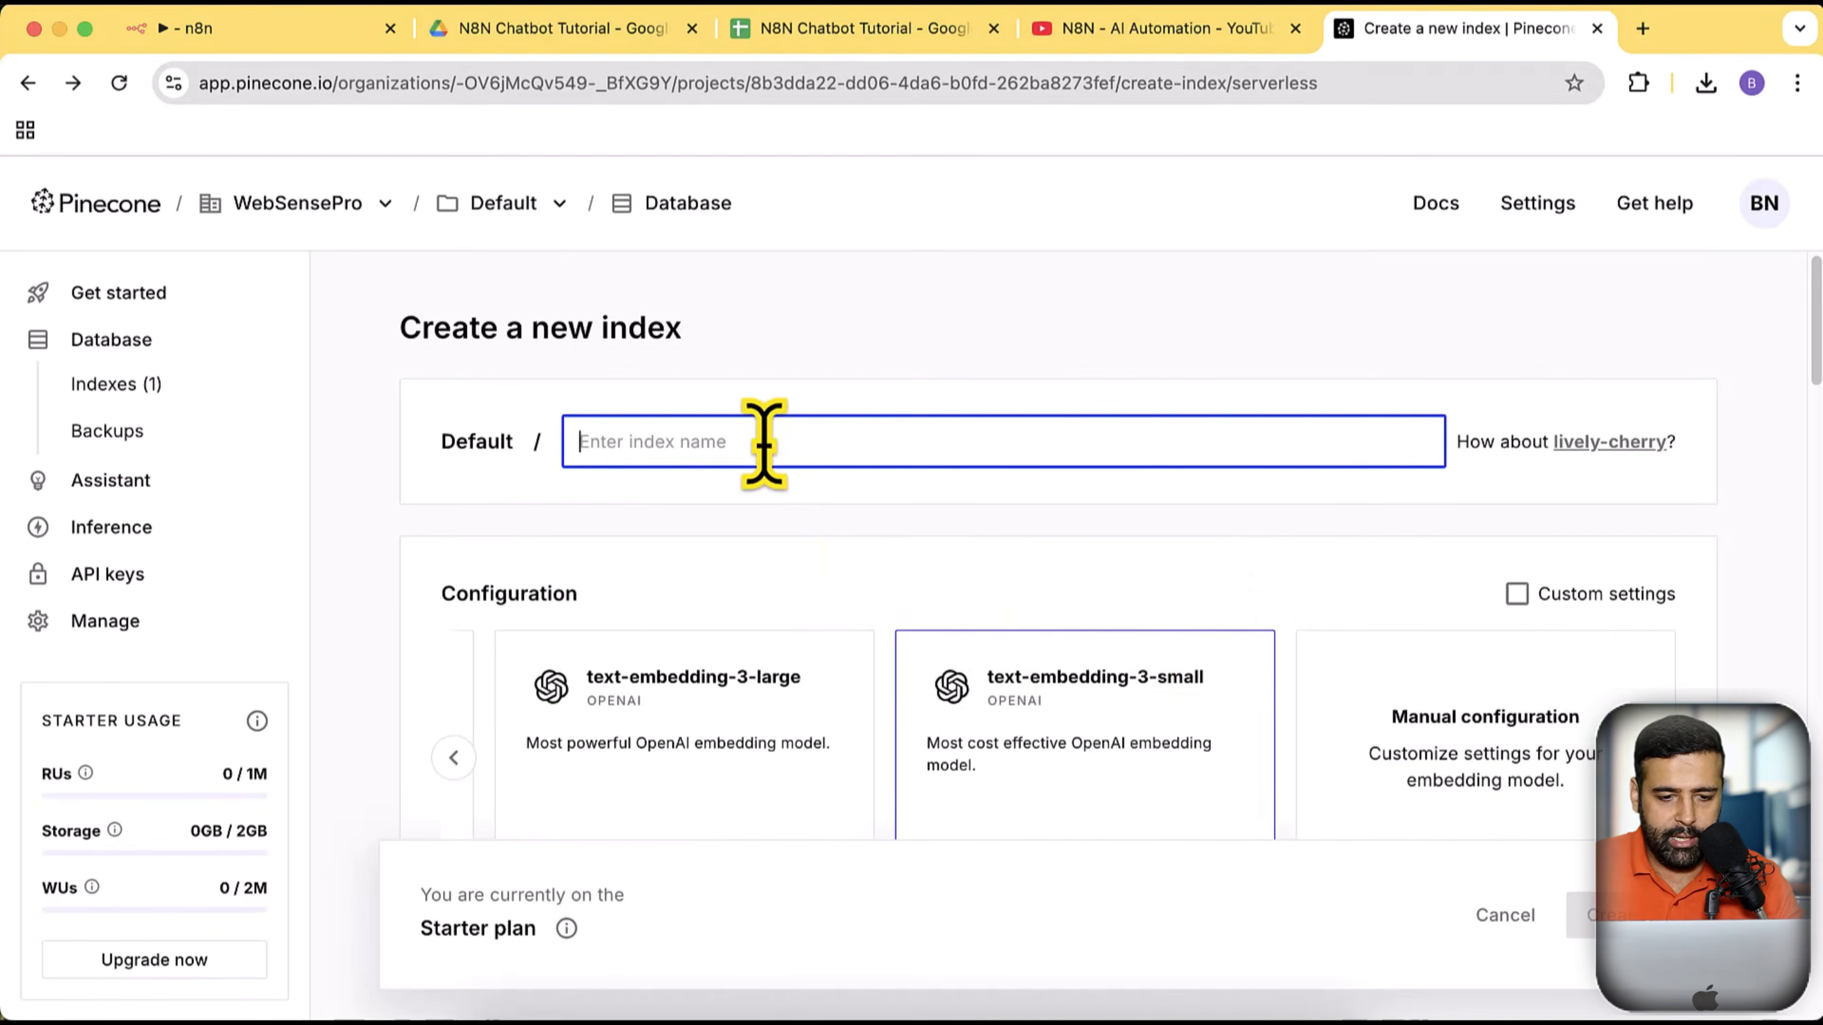
type("chatbot-tutorial")
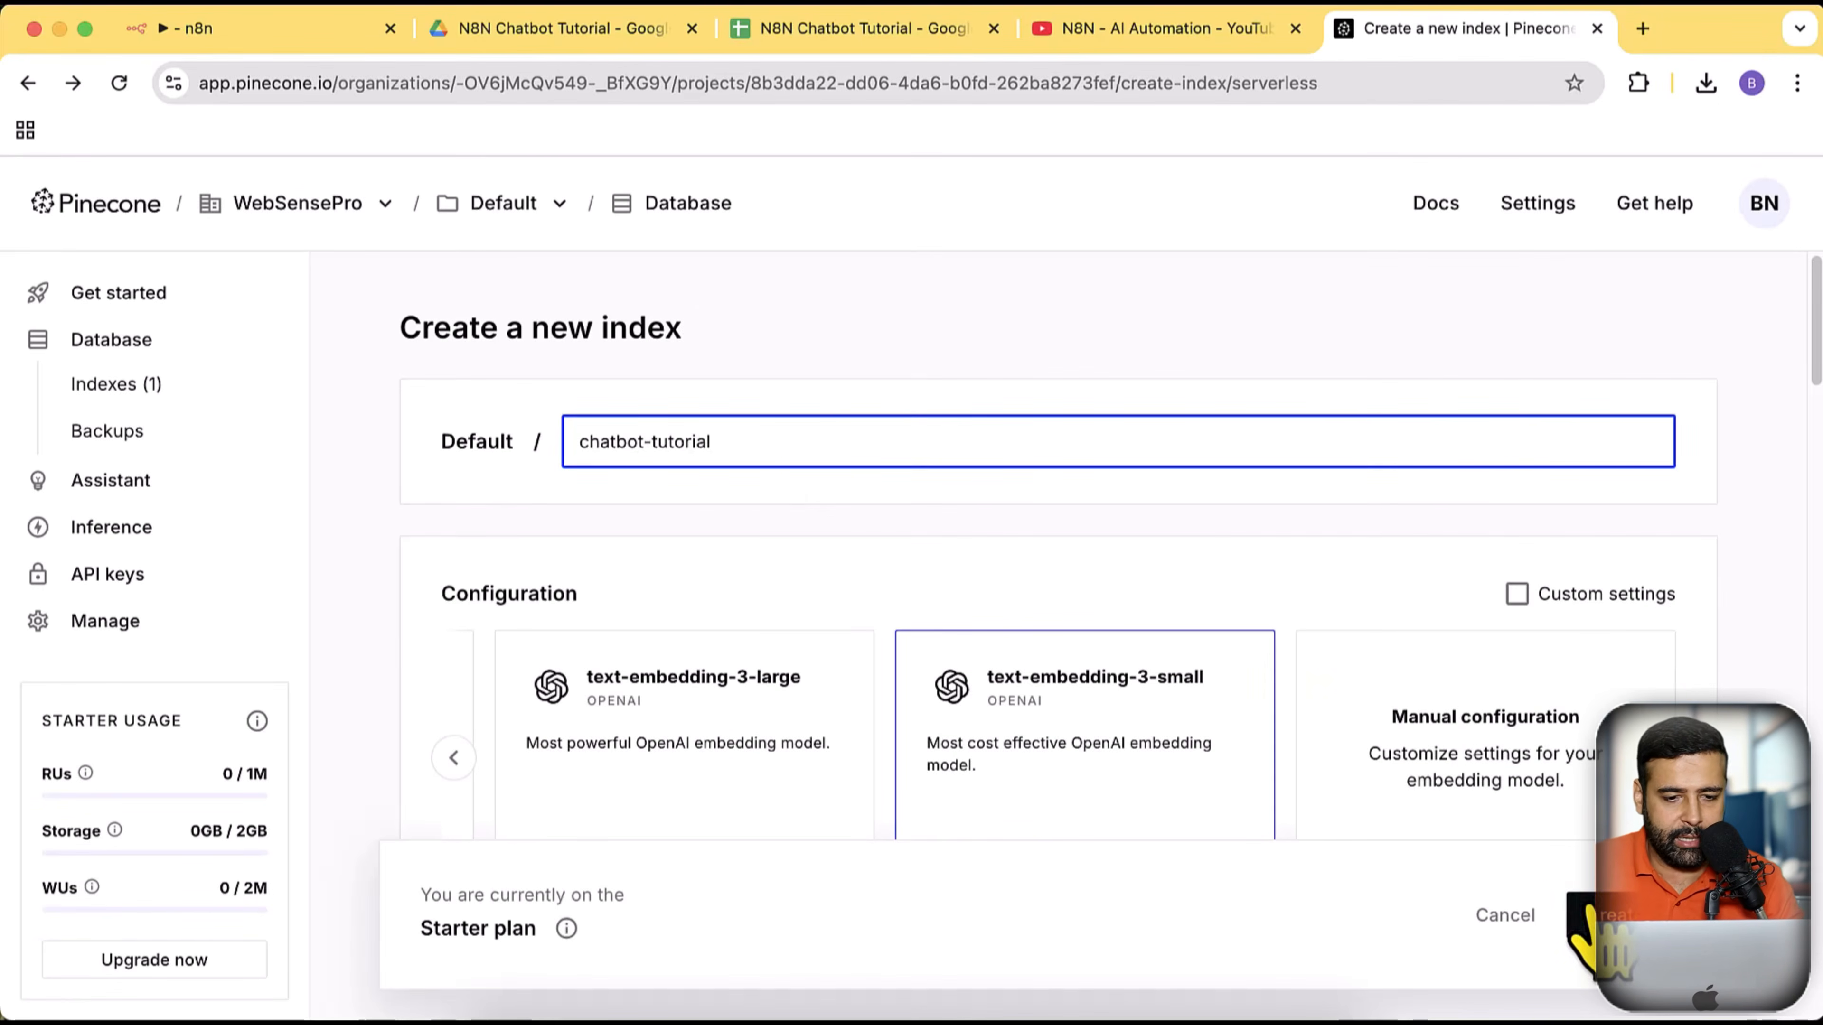
left_click(1582, 915)
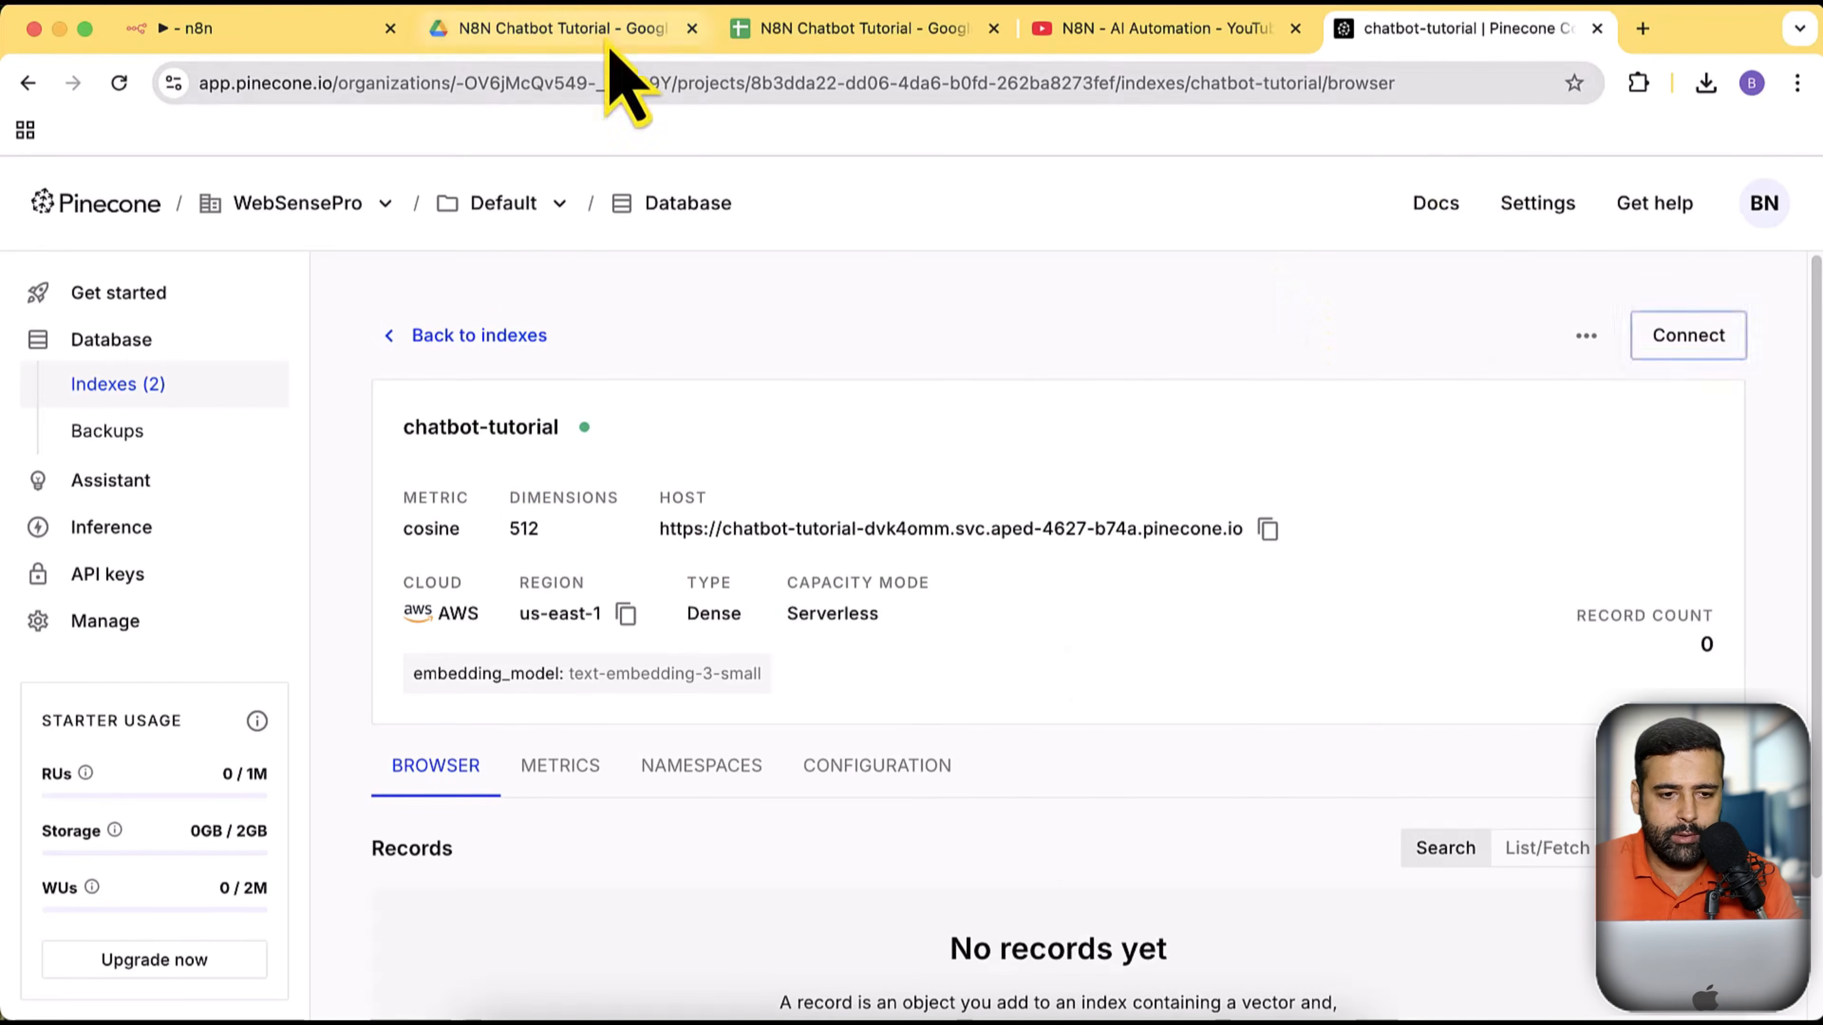
Generate a Pinecone API key named chatbot-tutorial and switch back to the n8n workflow
left_click(176, 585)
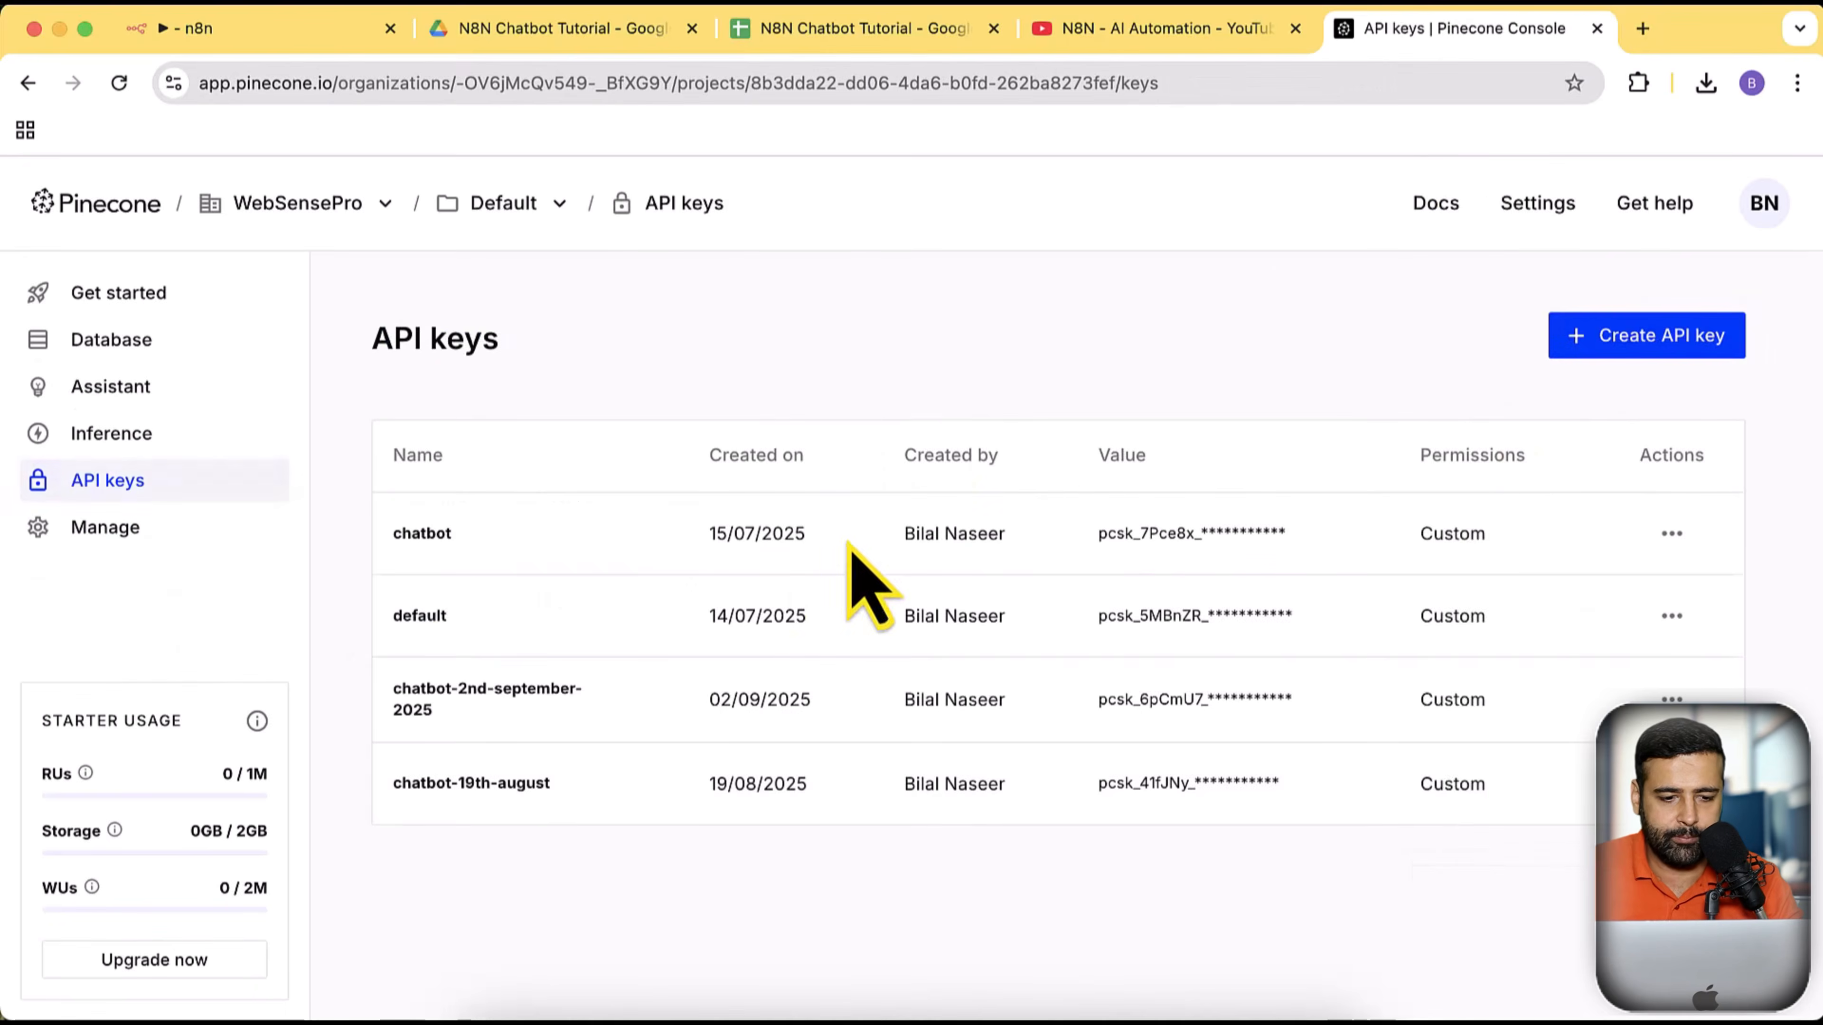
left_click(1594, 341)
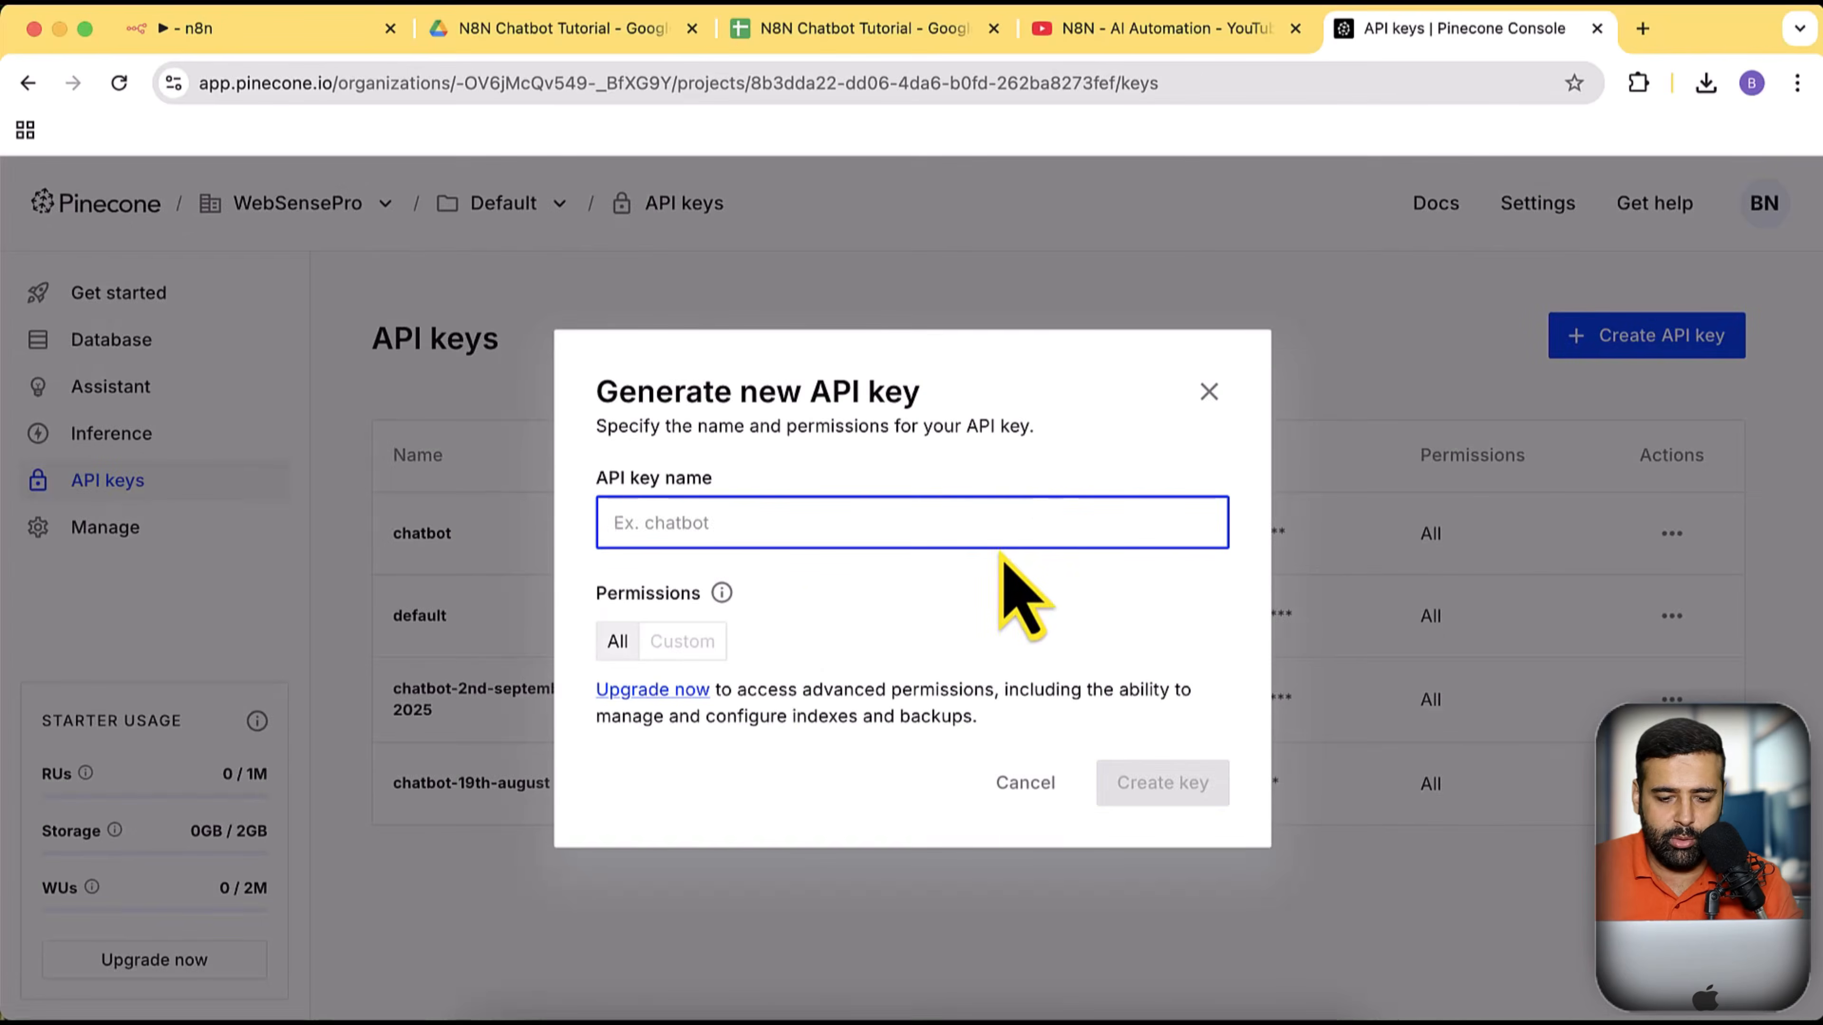
type("n8n")
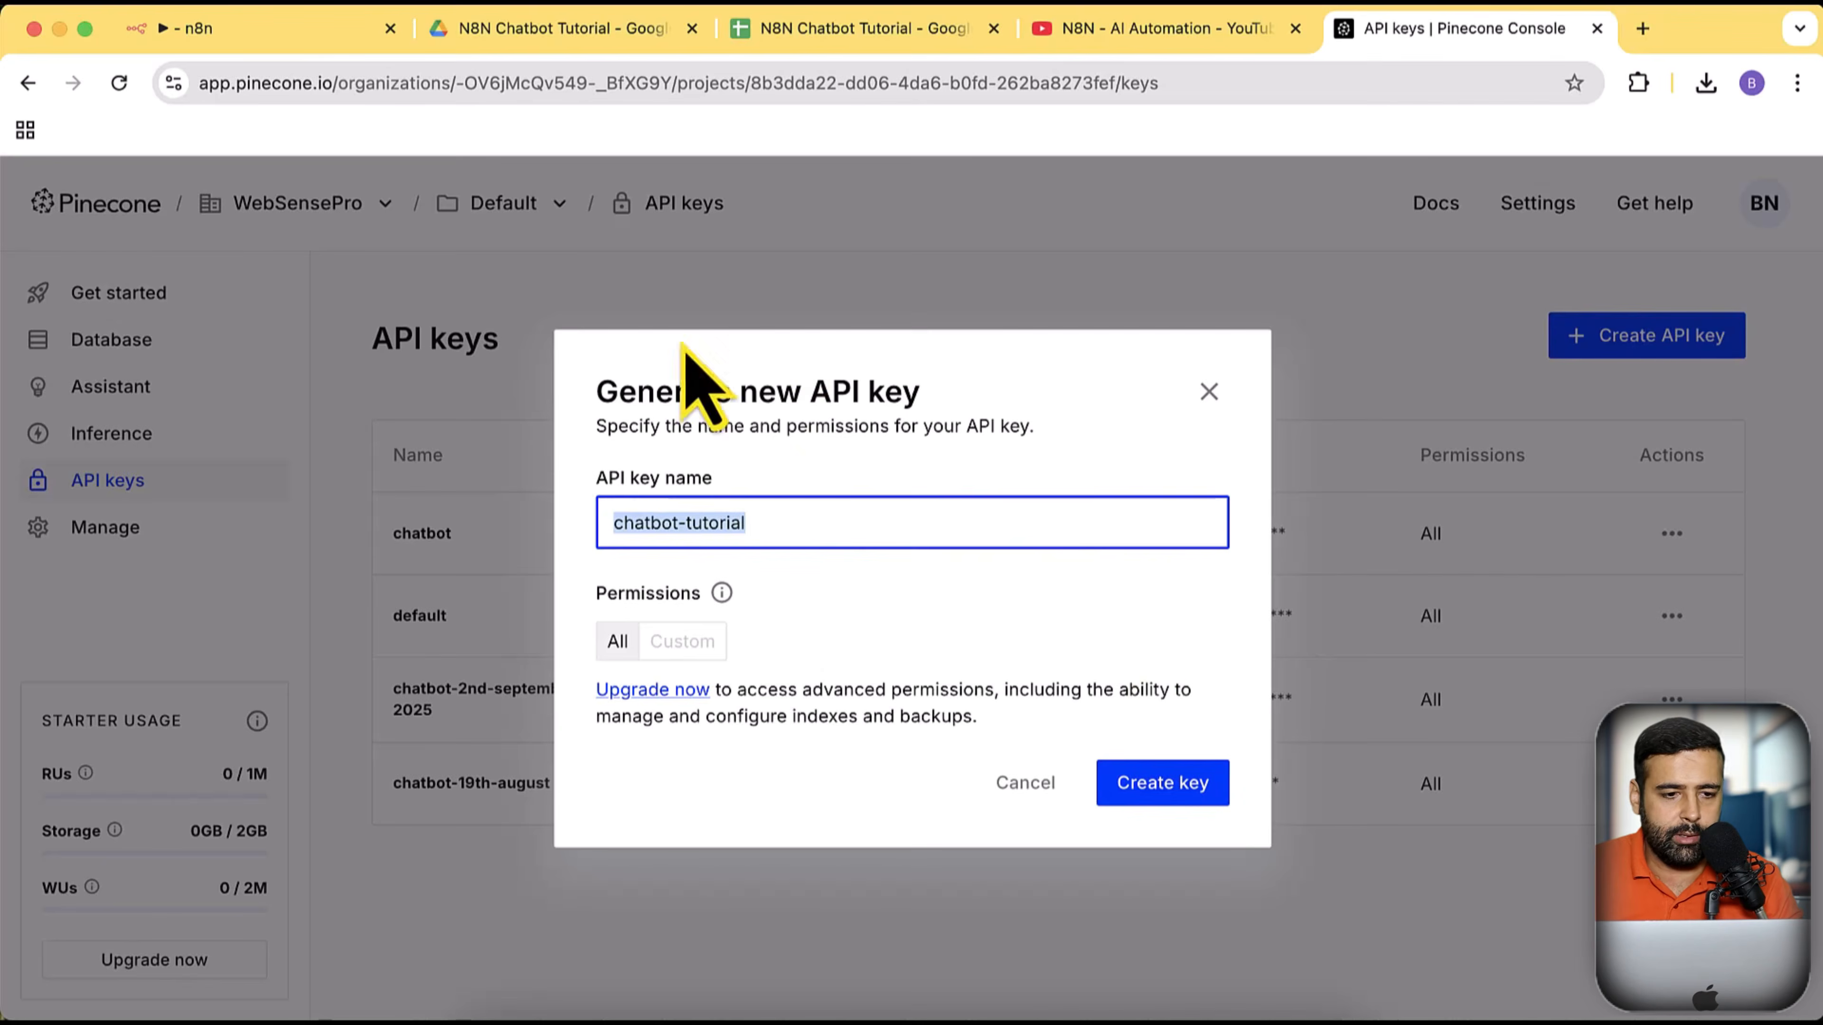
left_click(1186, 790)
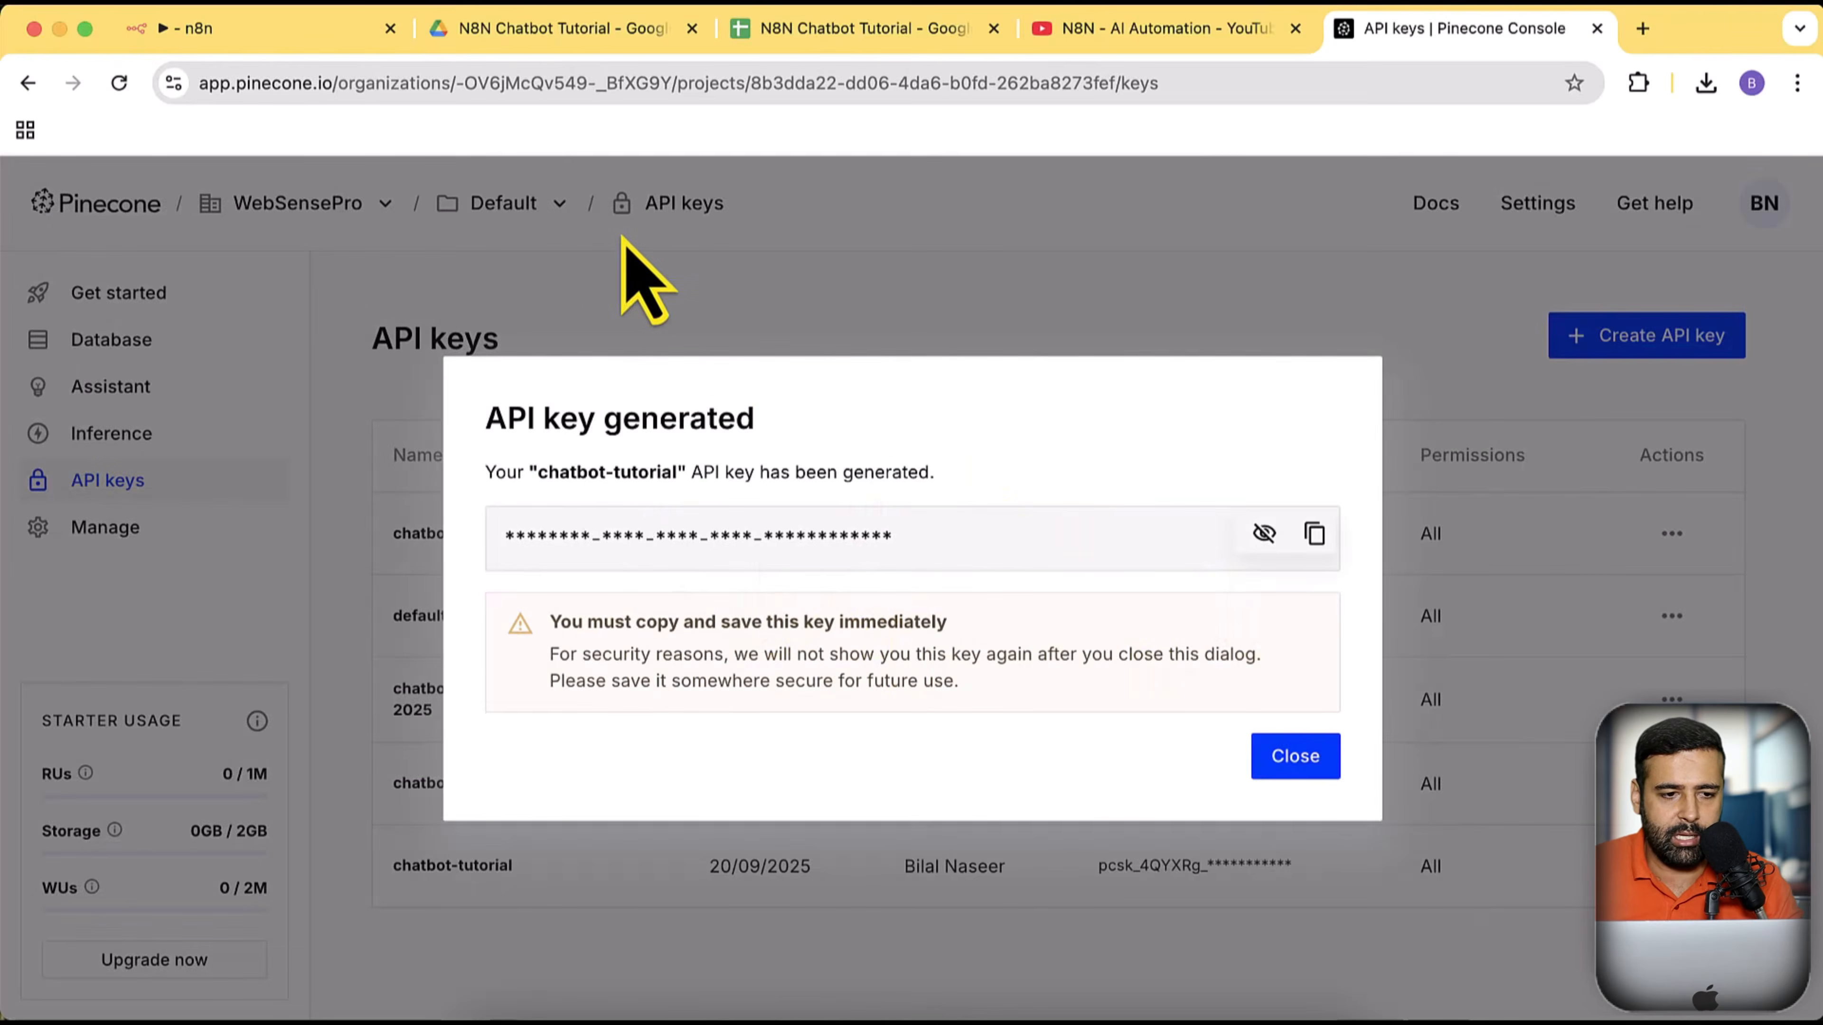
left_click(208, 32)
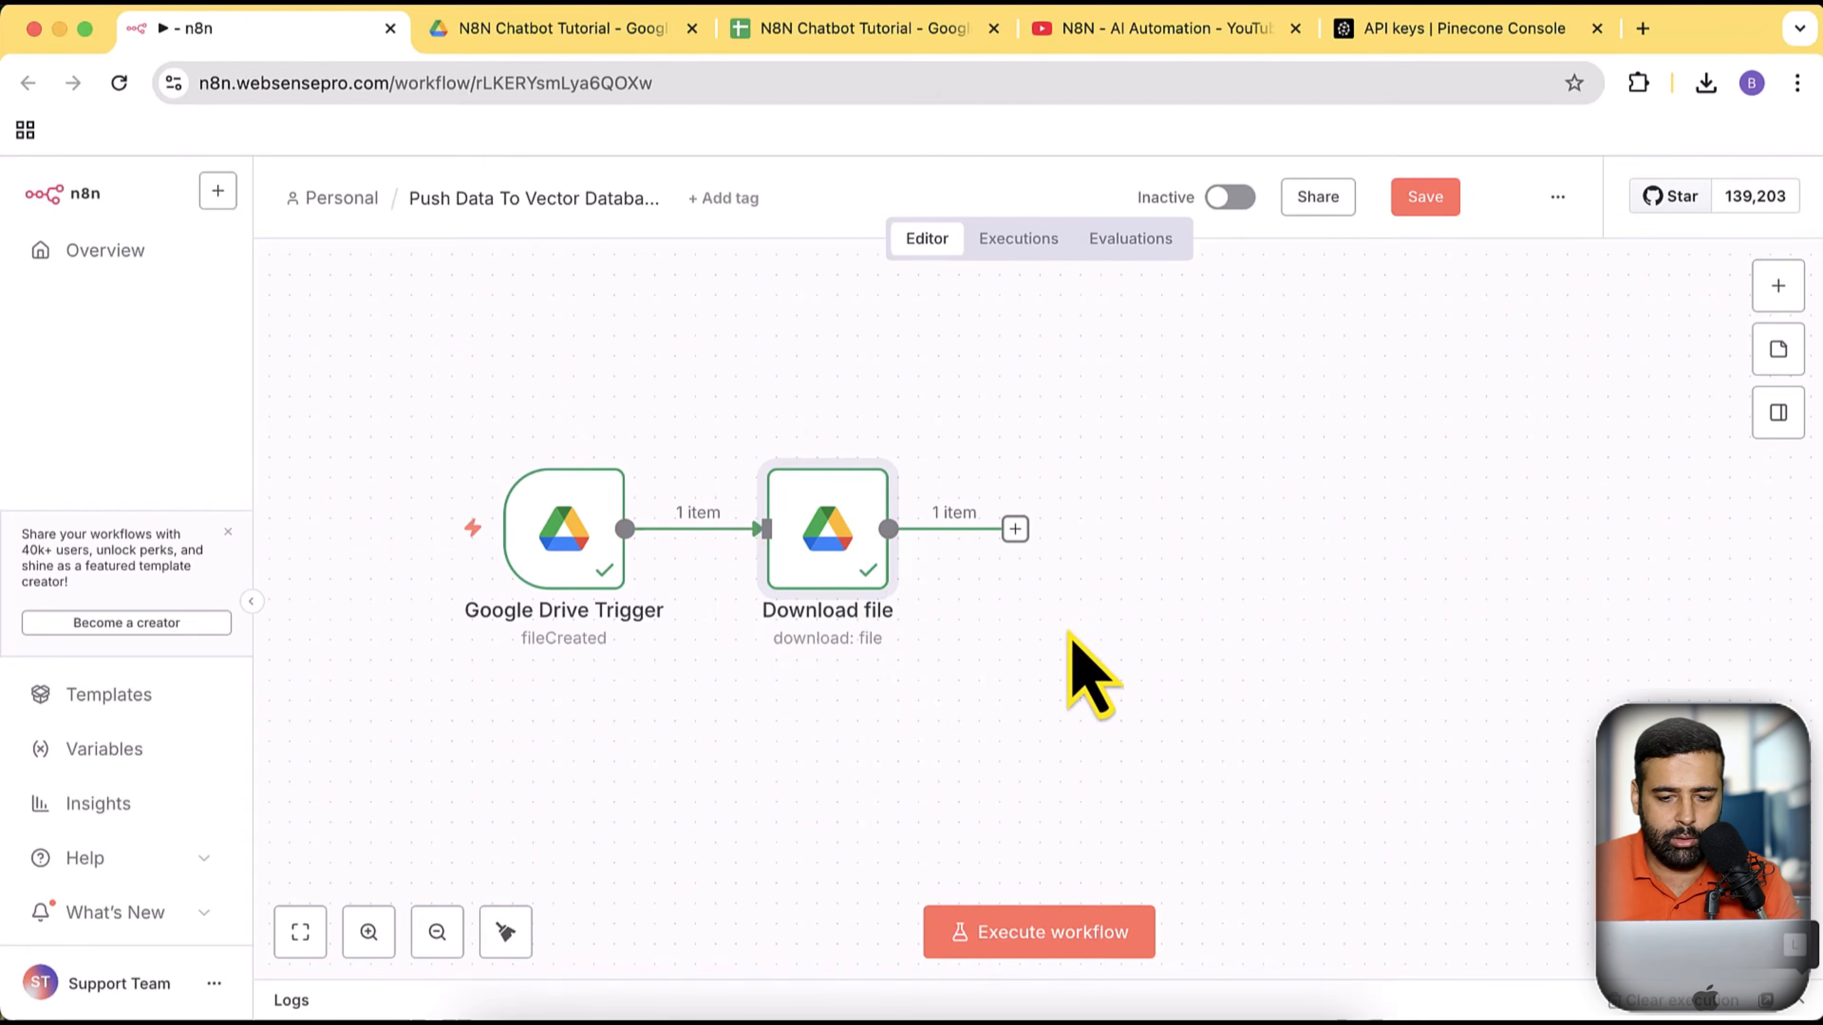
Add a Pinecone Vector Store node after Download file, using the Add documents to vector store action
left_click(1014, 529)
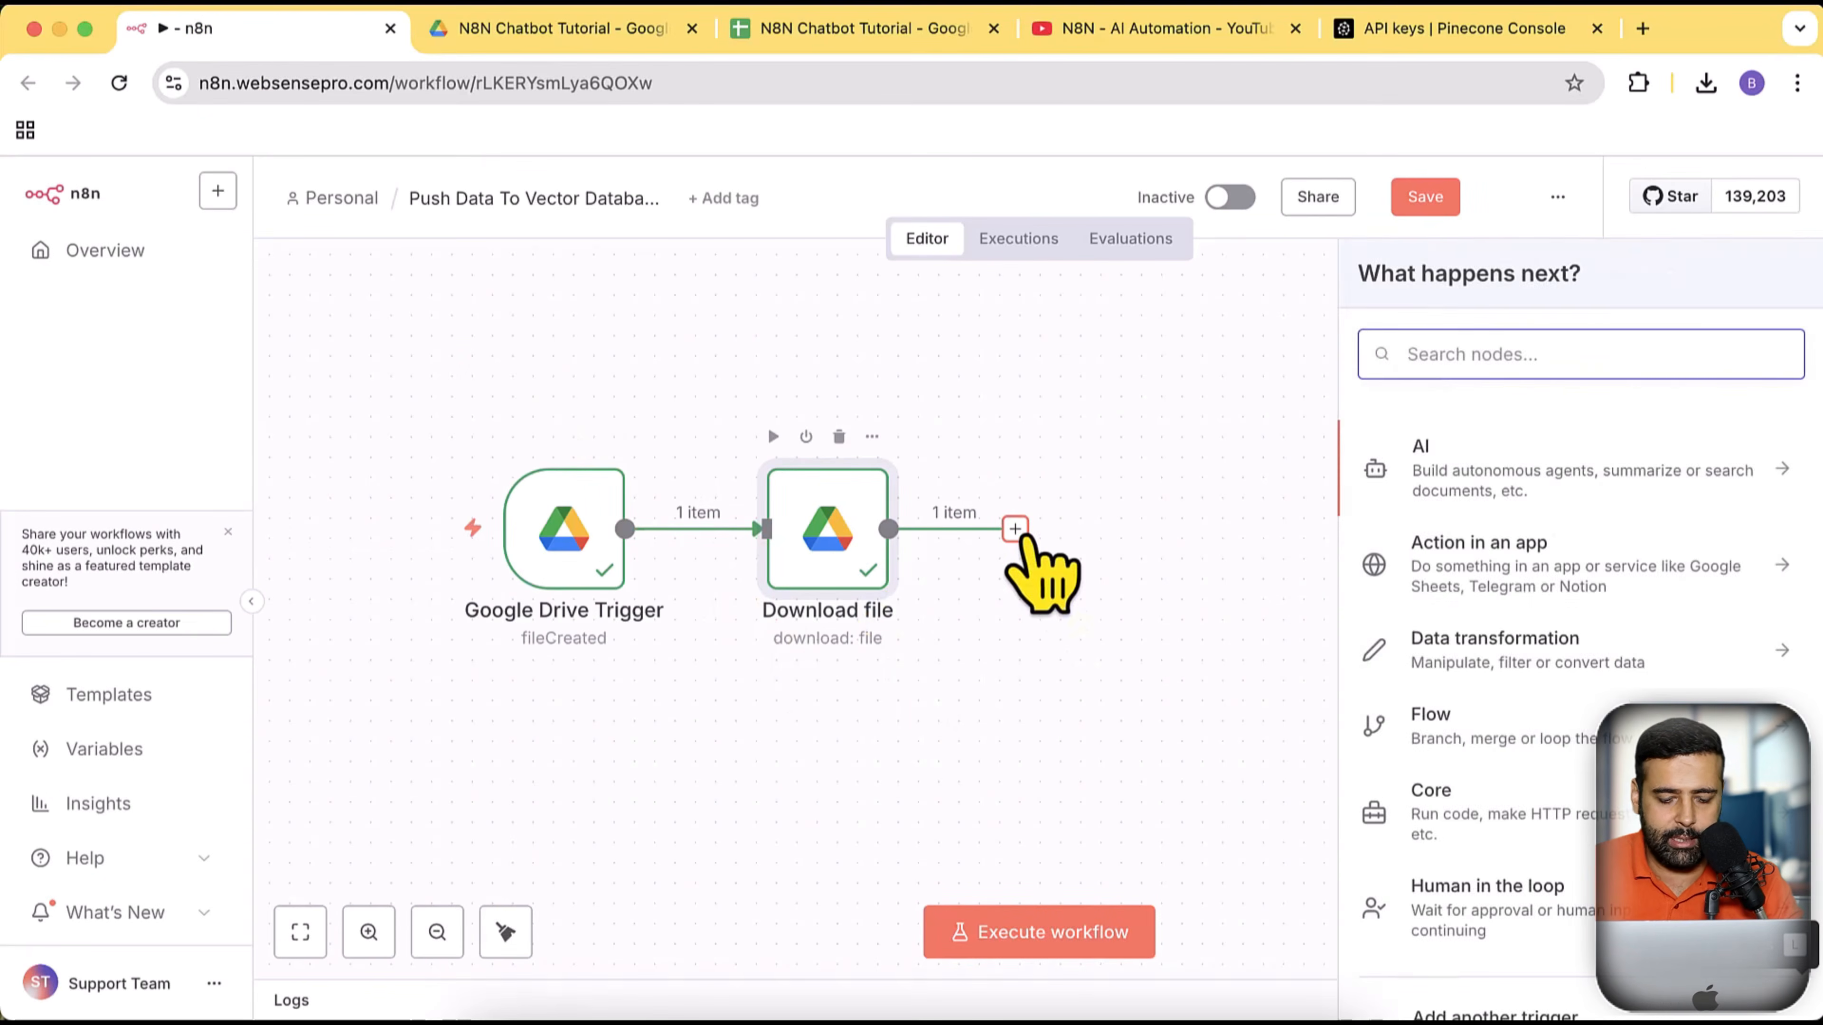
type("veco")
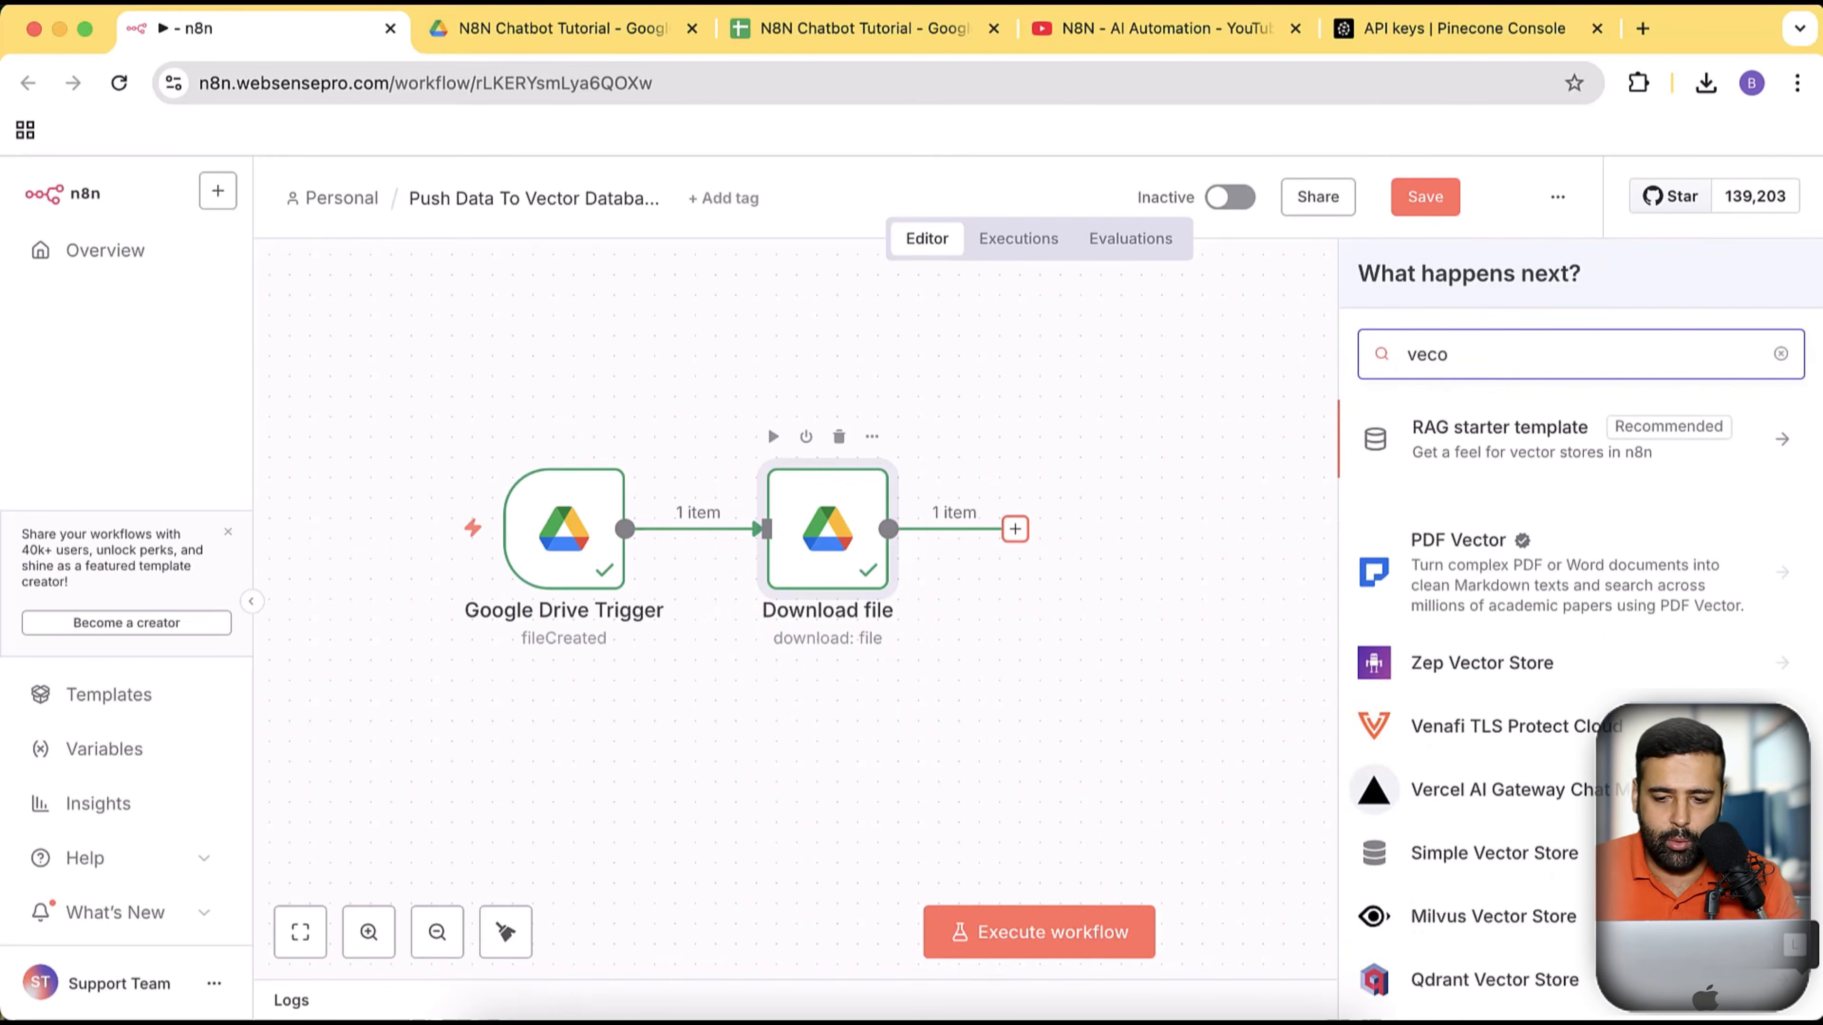
type("tor")
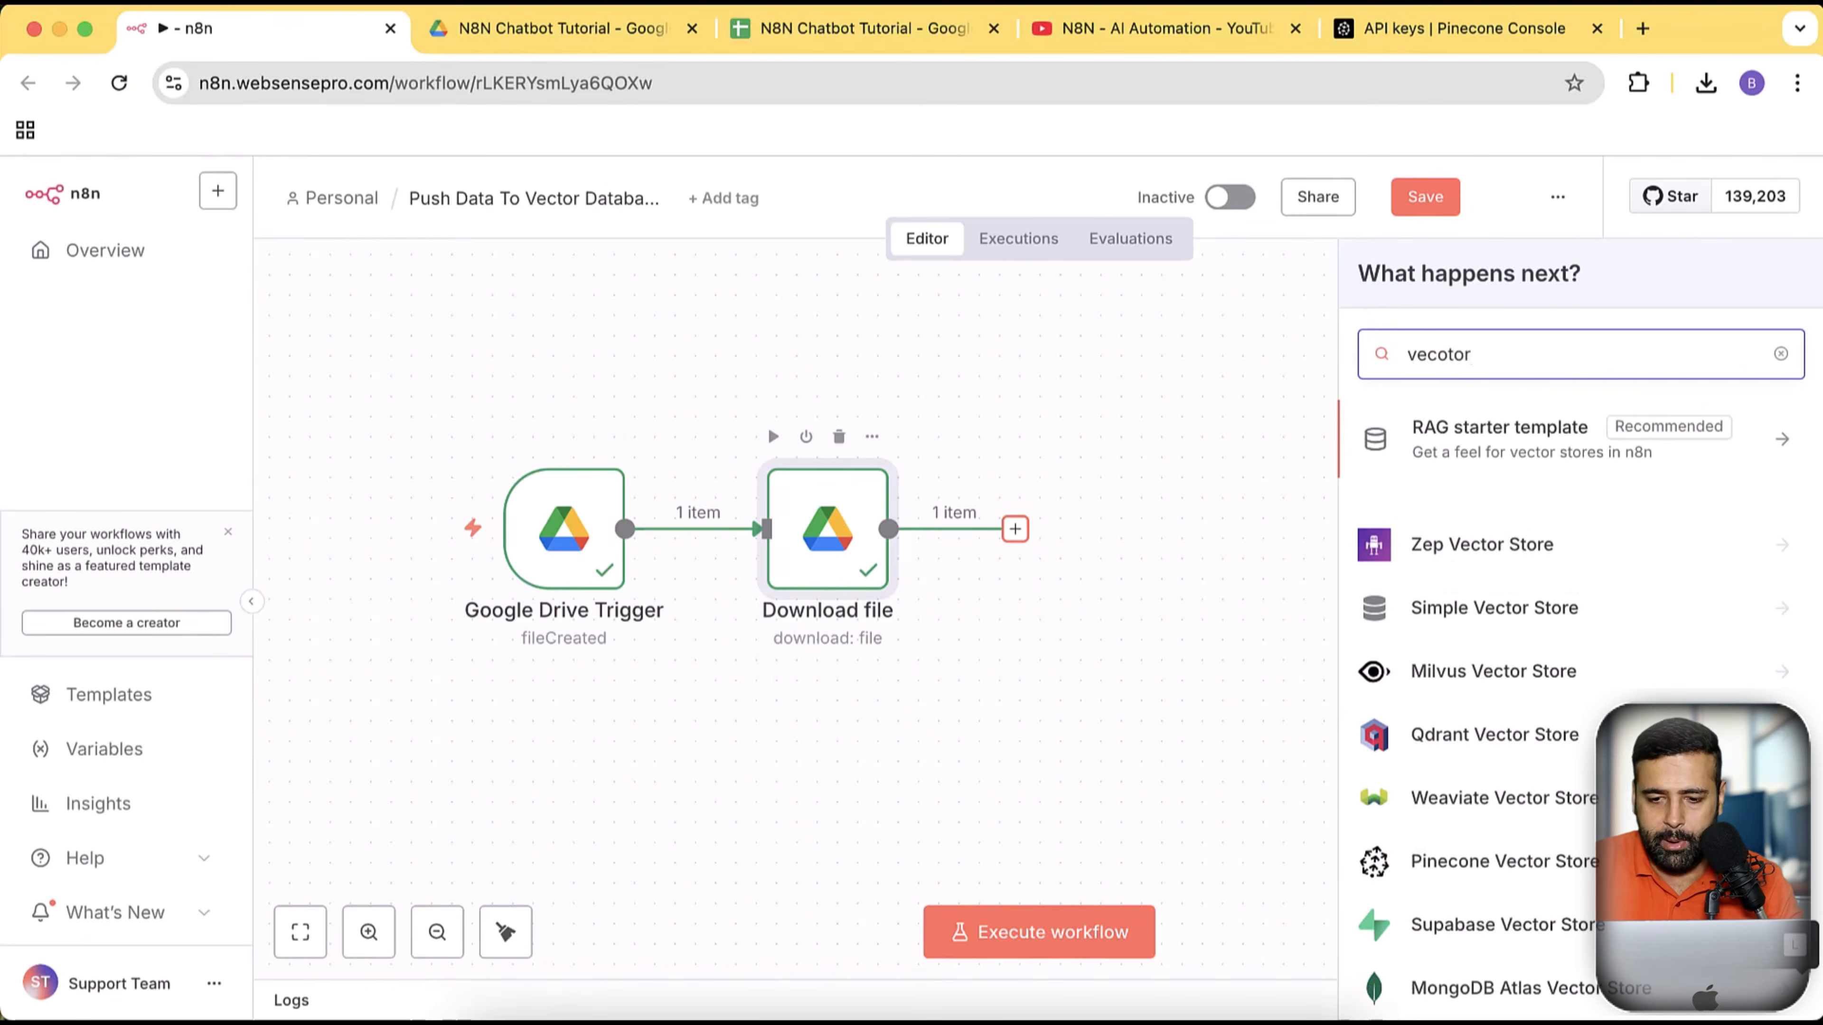
type("pine")
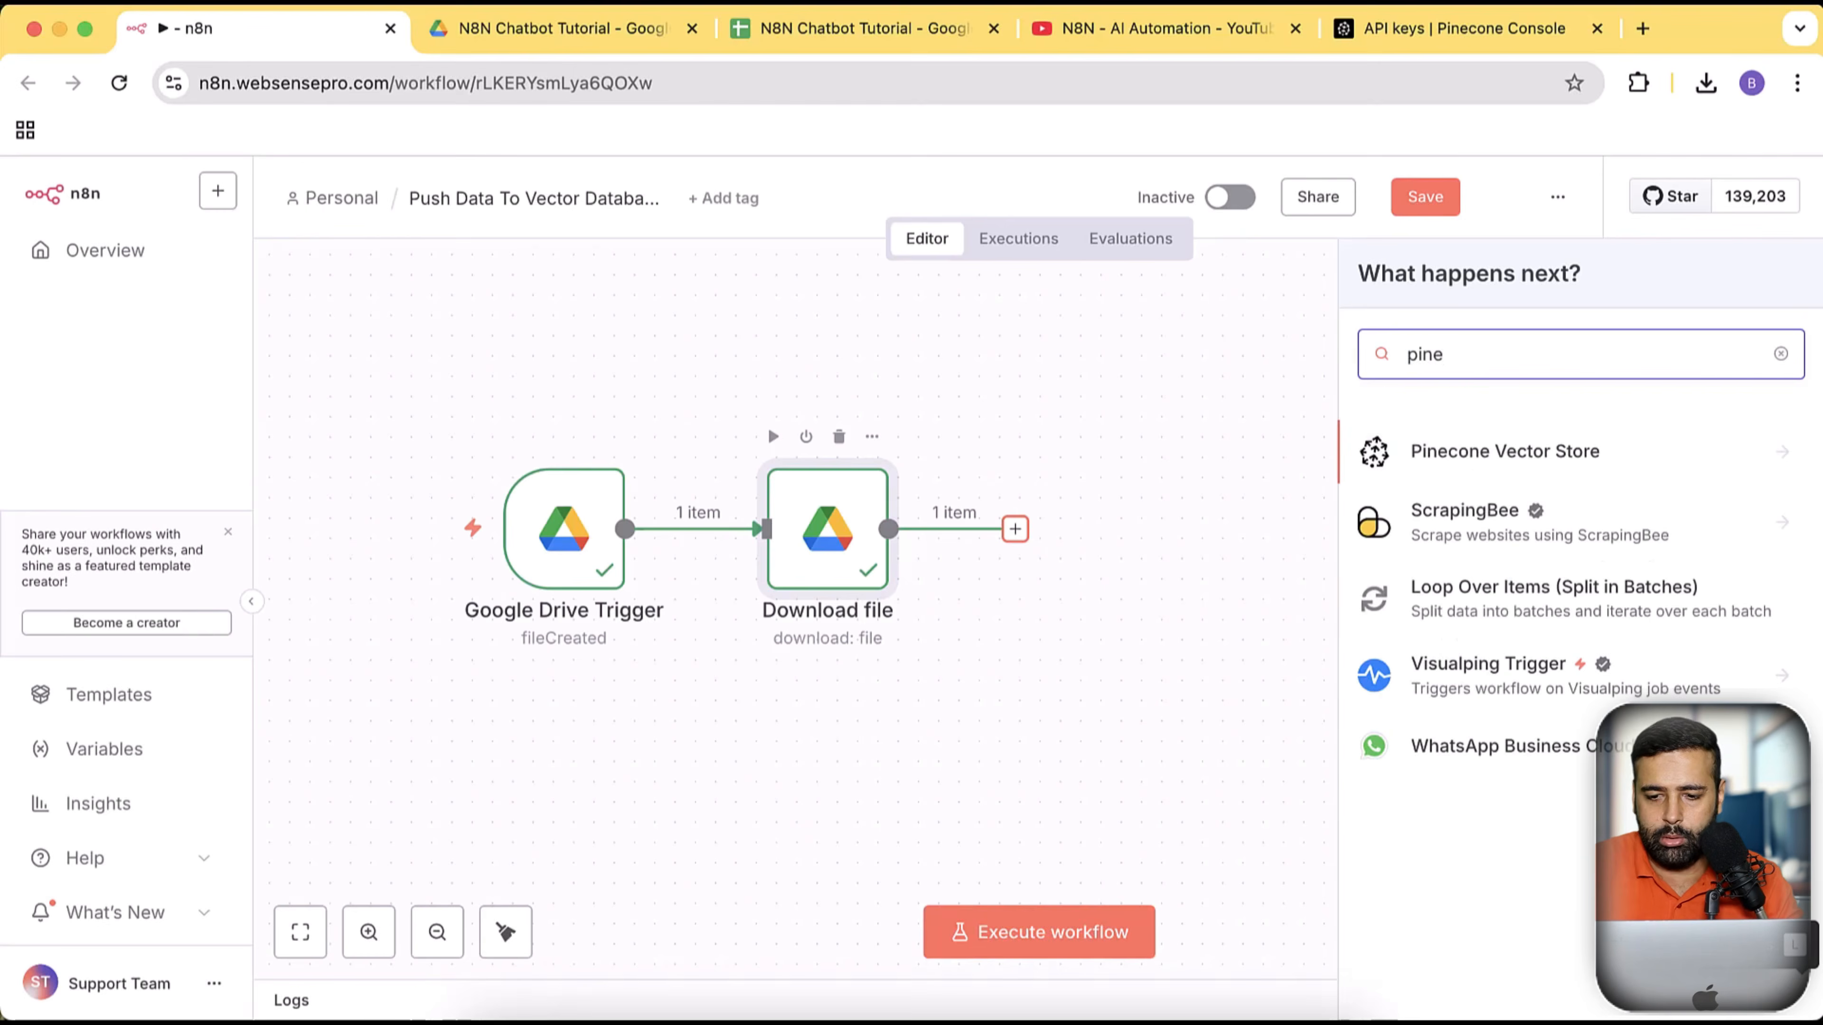
left_click(1493, 453)
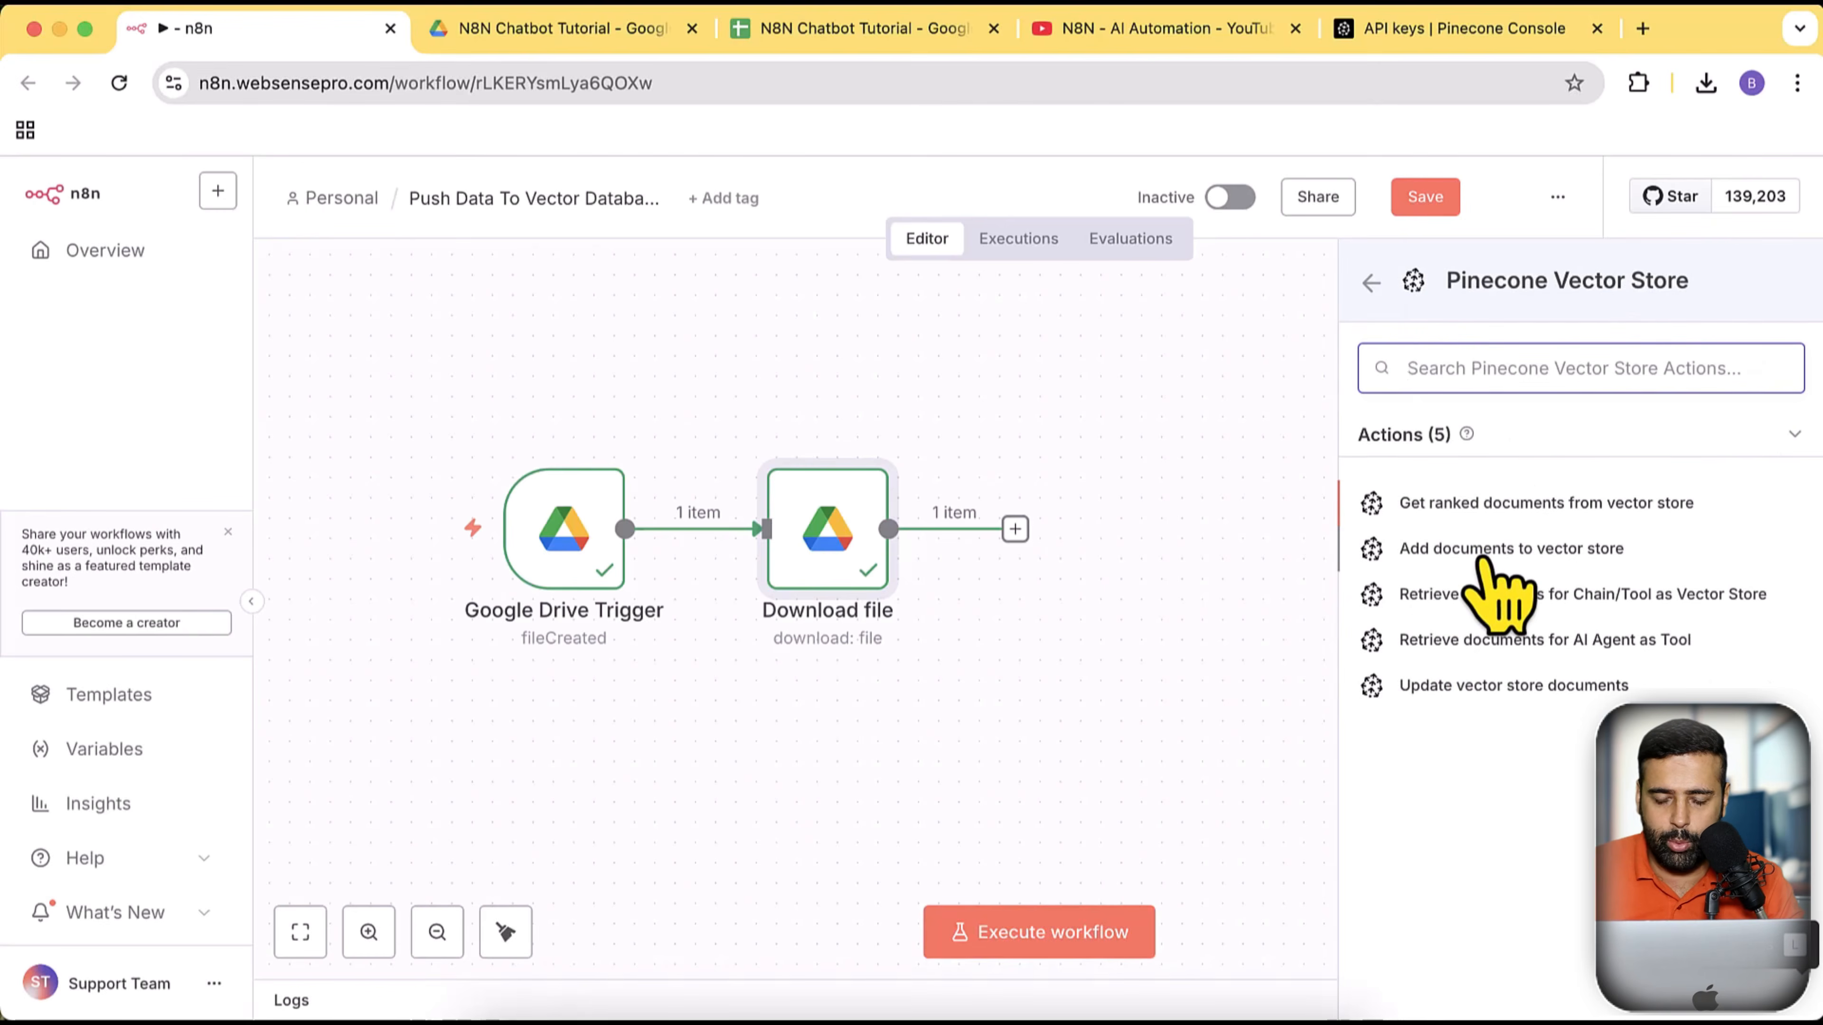
left_click(1485, 560)
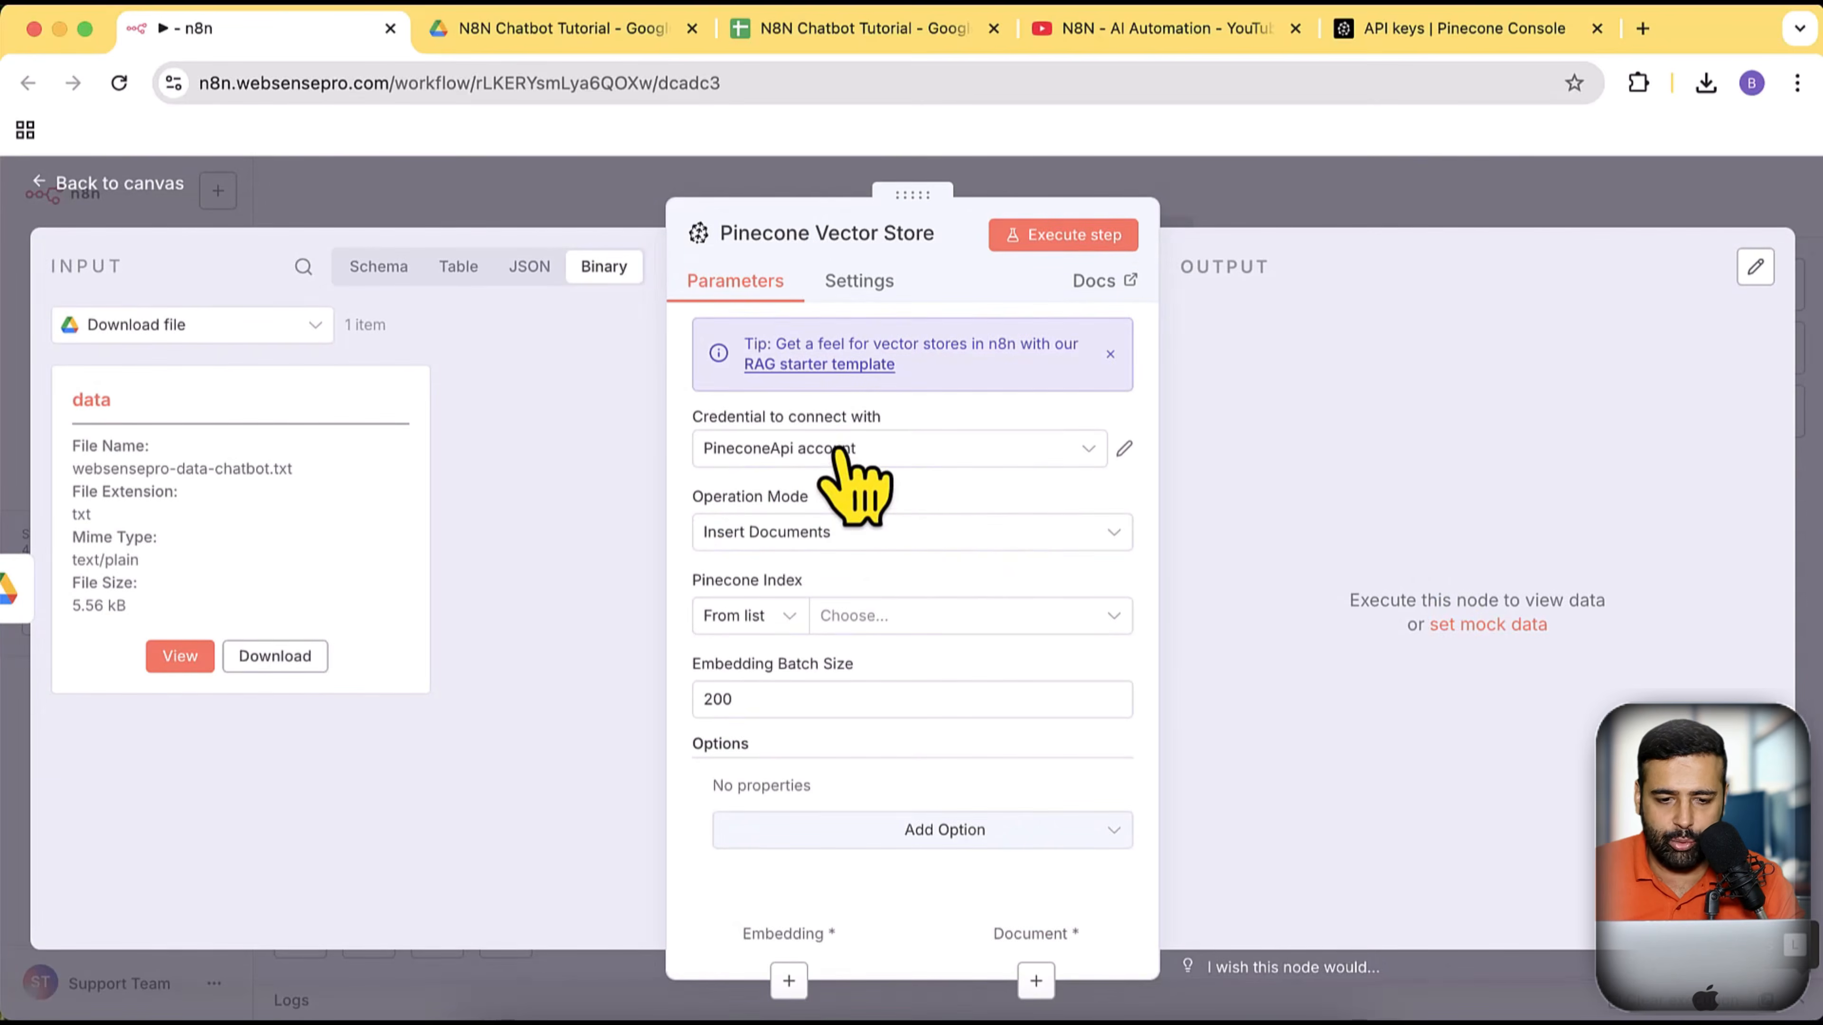
Create a new Pinecone credential for the node by copying the generated API key from the Pinecone console and saving it
left_click(959, 454)
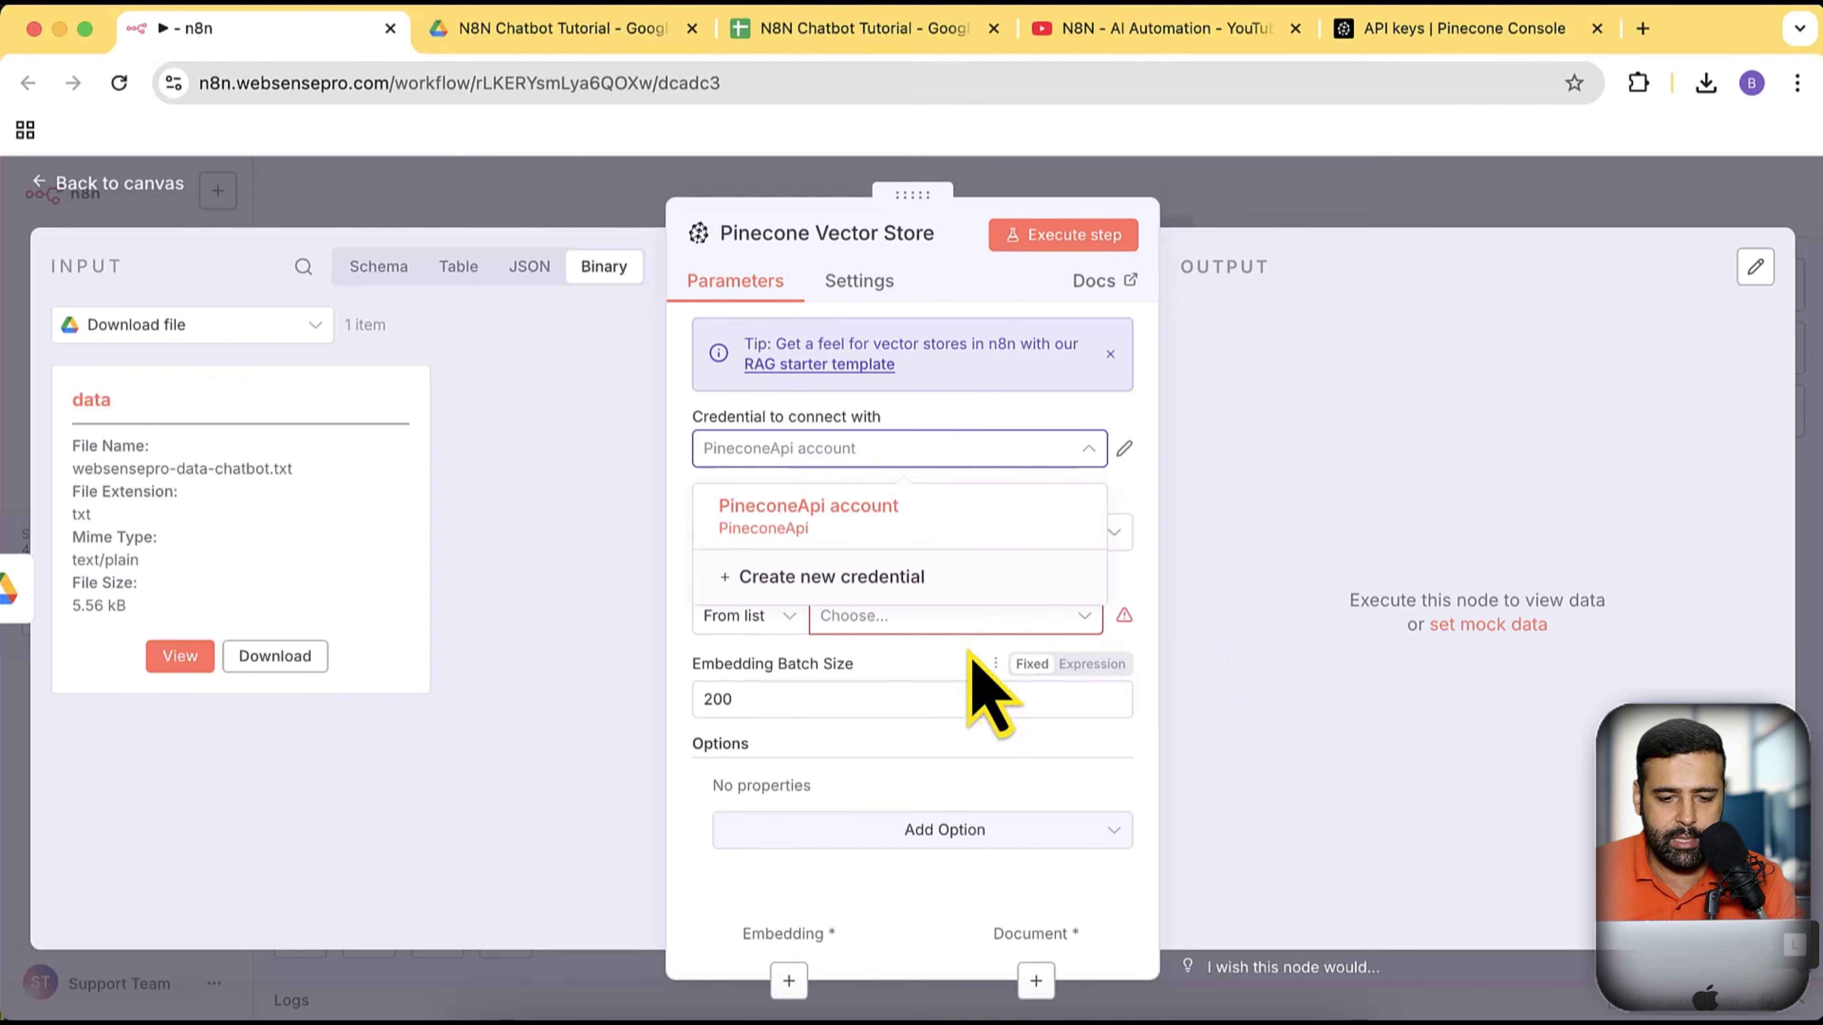
left_click(906, 594)
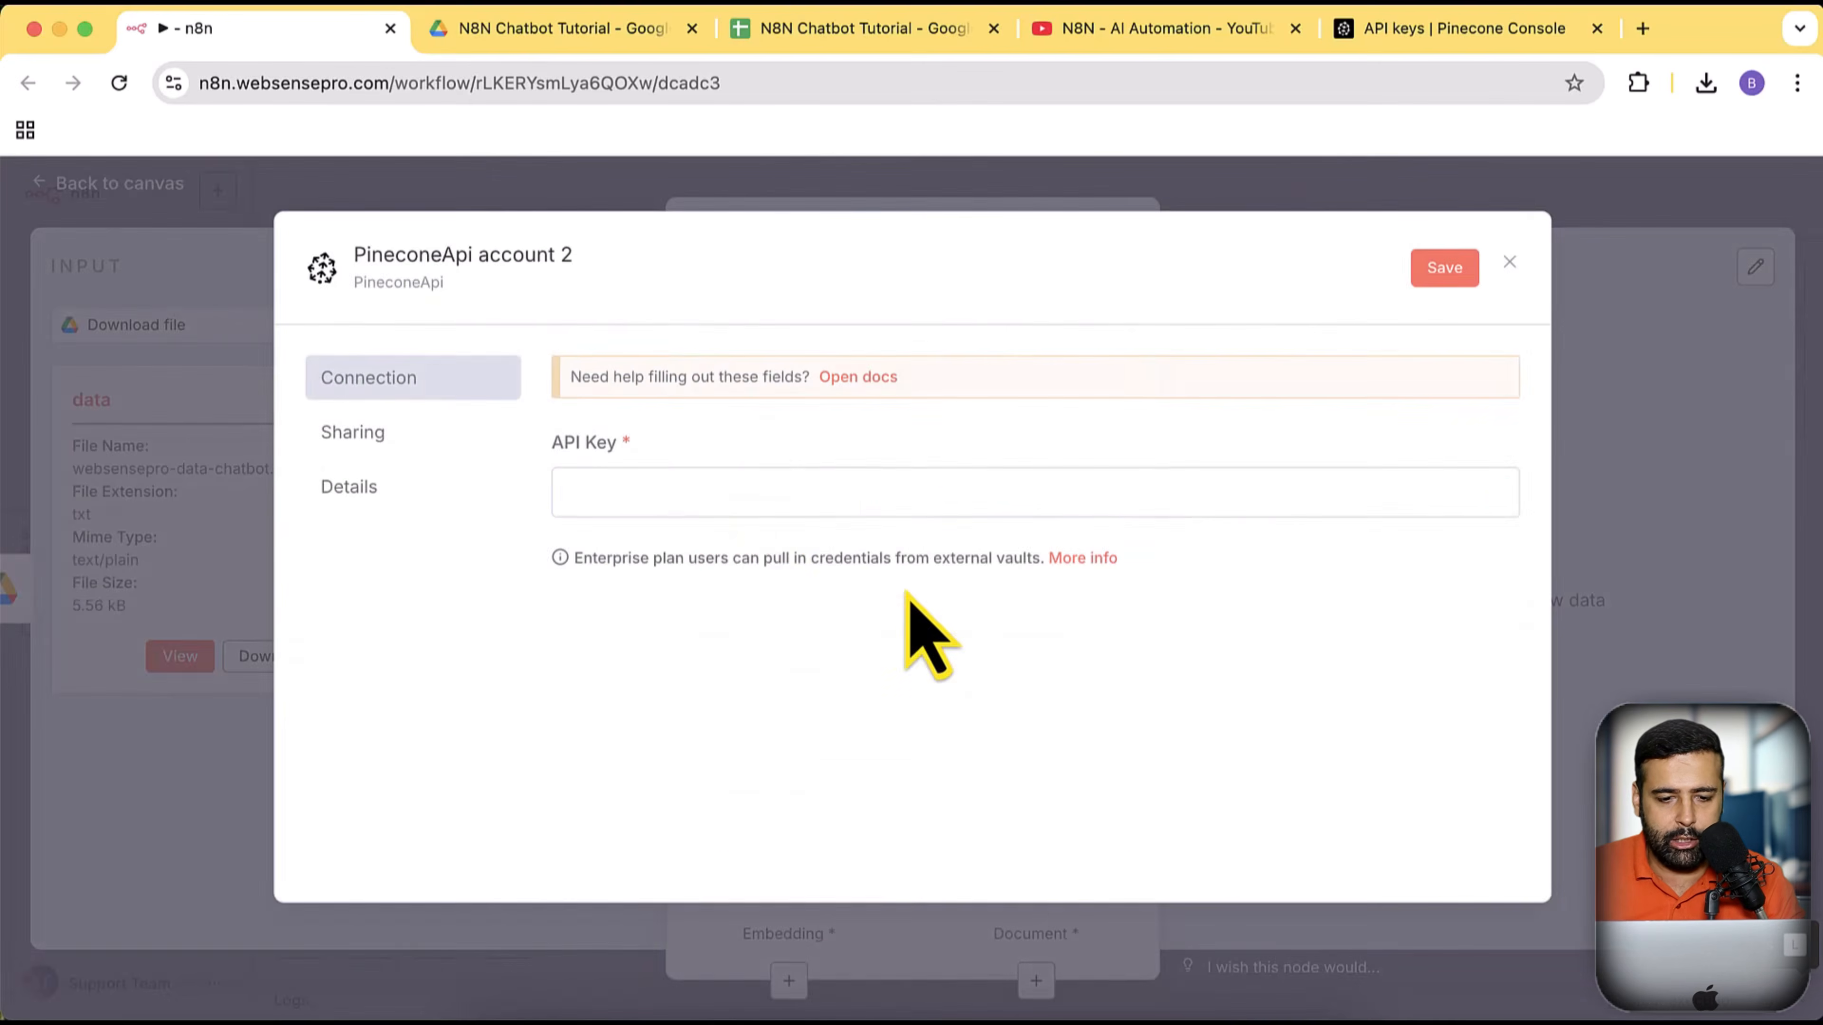
left_click(766, 493)
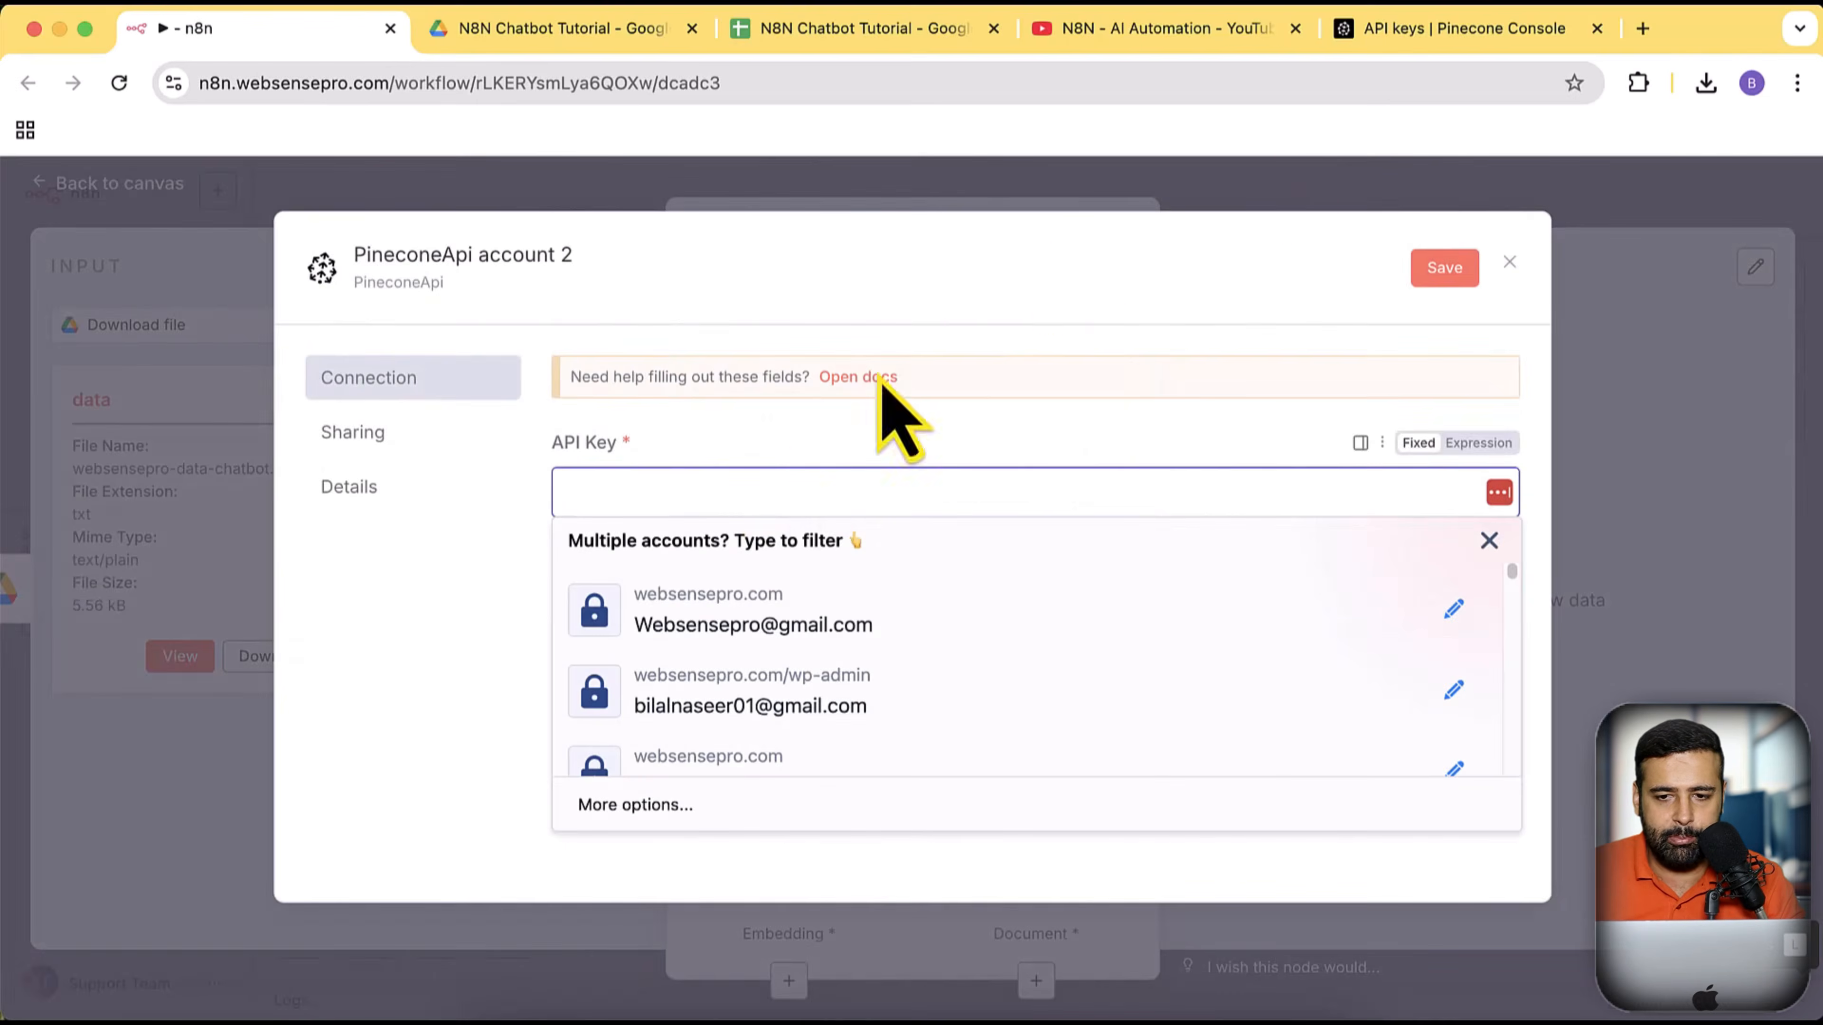
left_click(1407, 33)
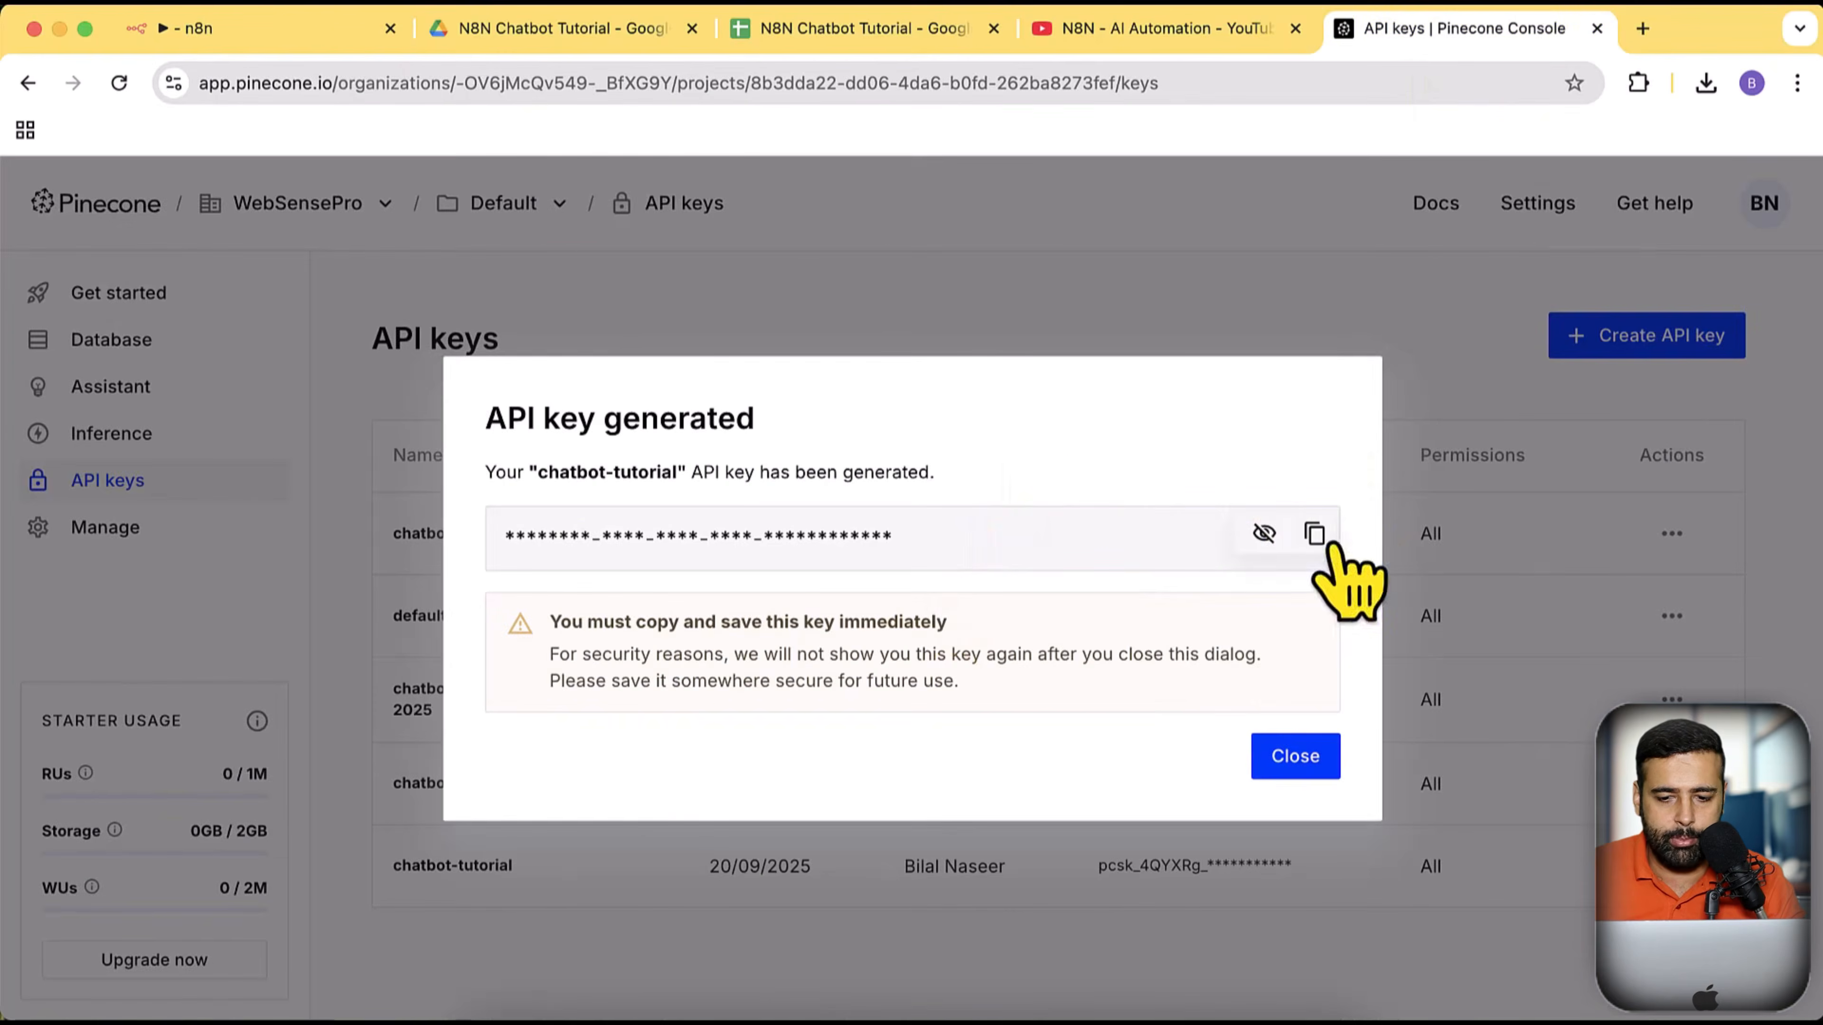
left_click(322, 36)
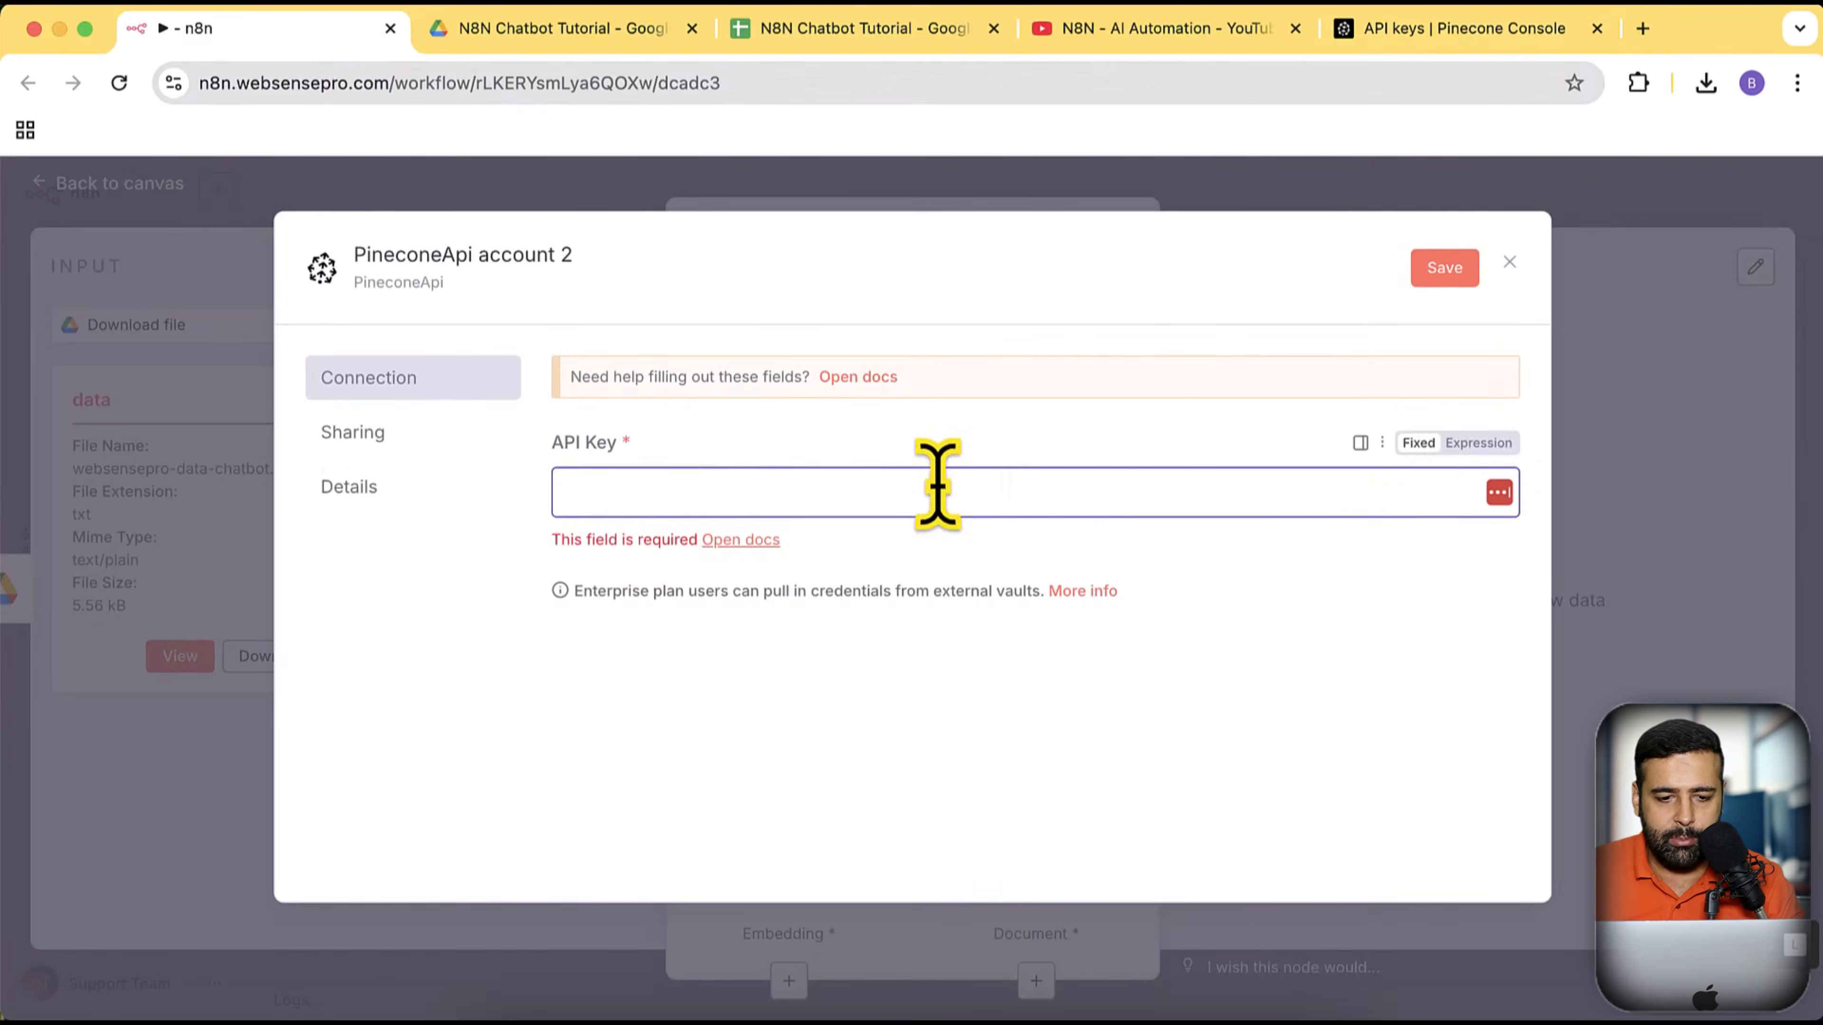
key("super+v")
left_click(1444, 269)
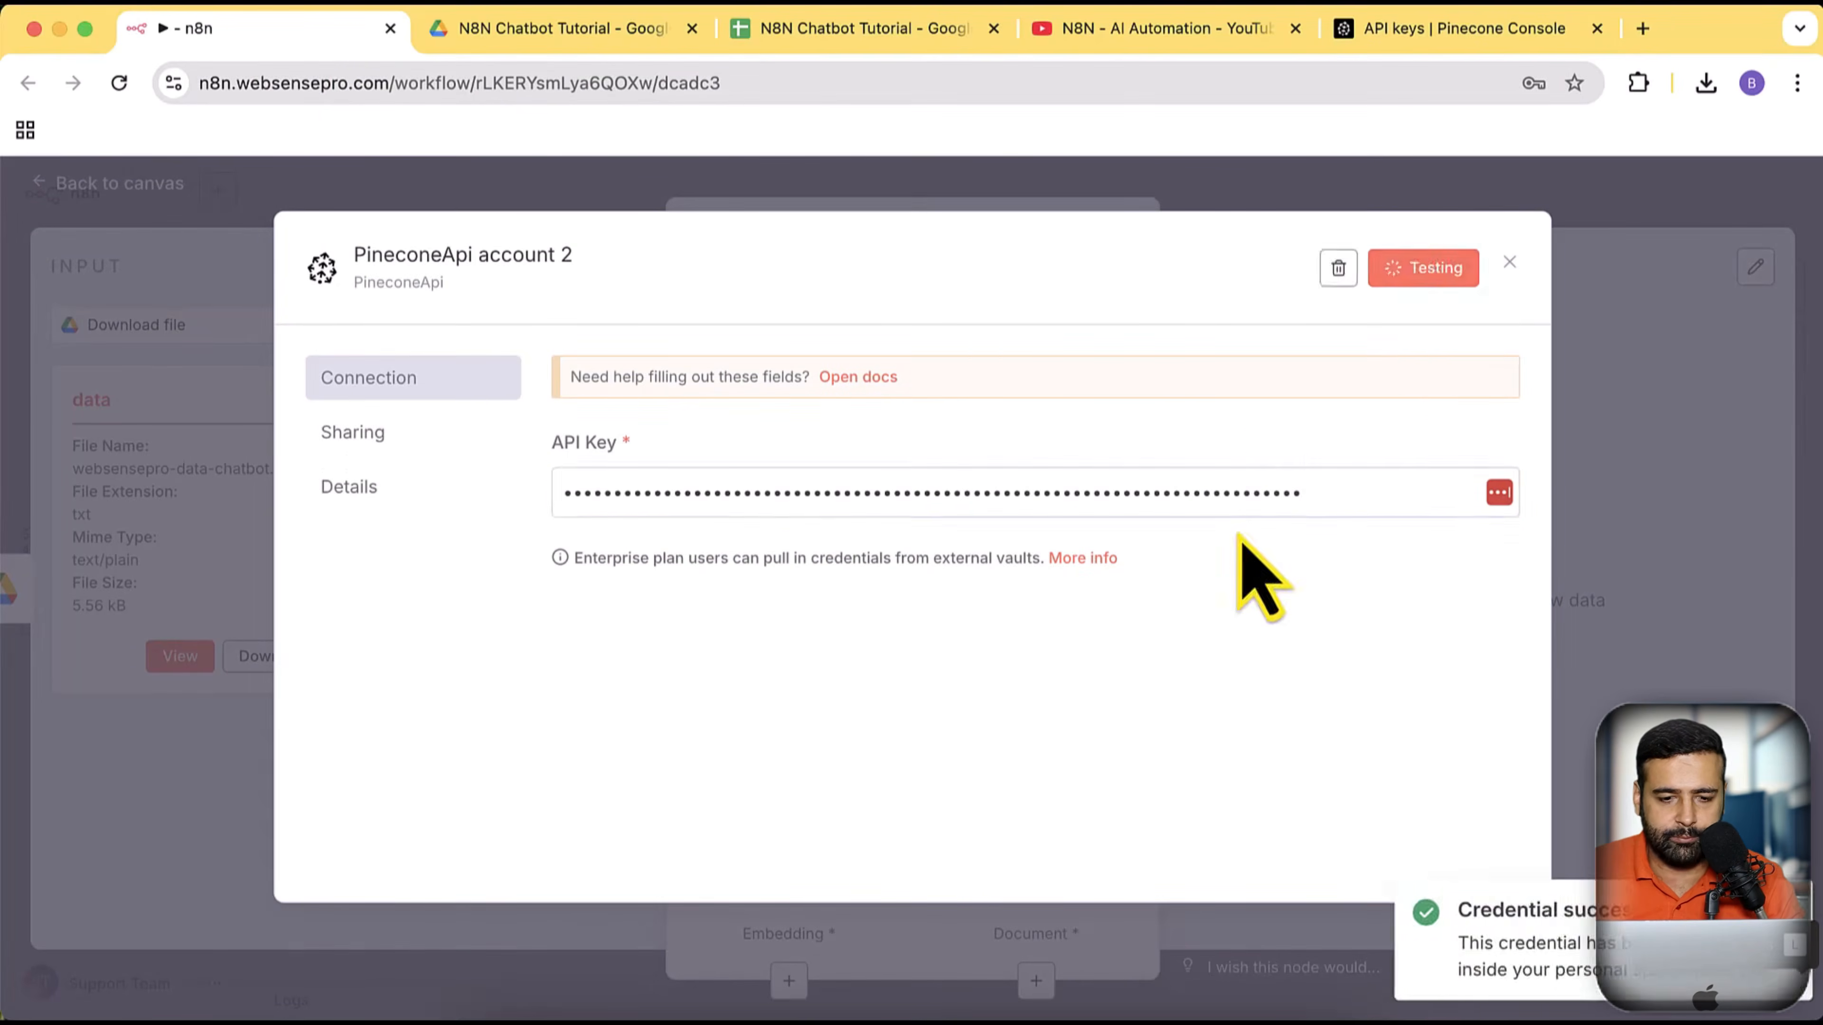
left_click(1509, 262)
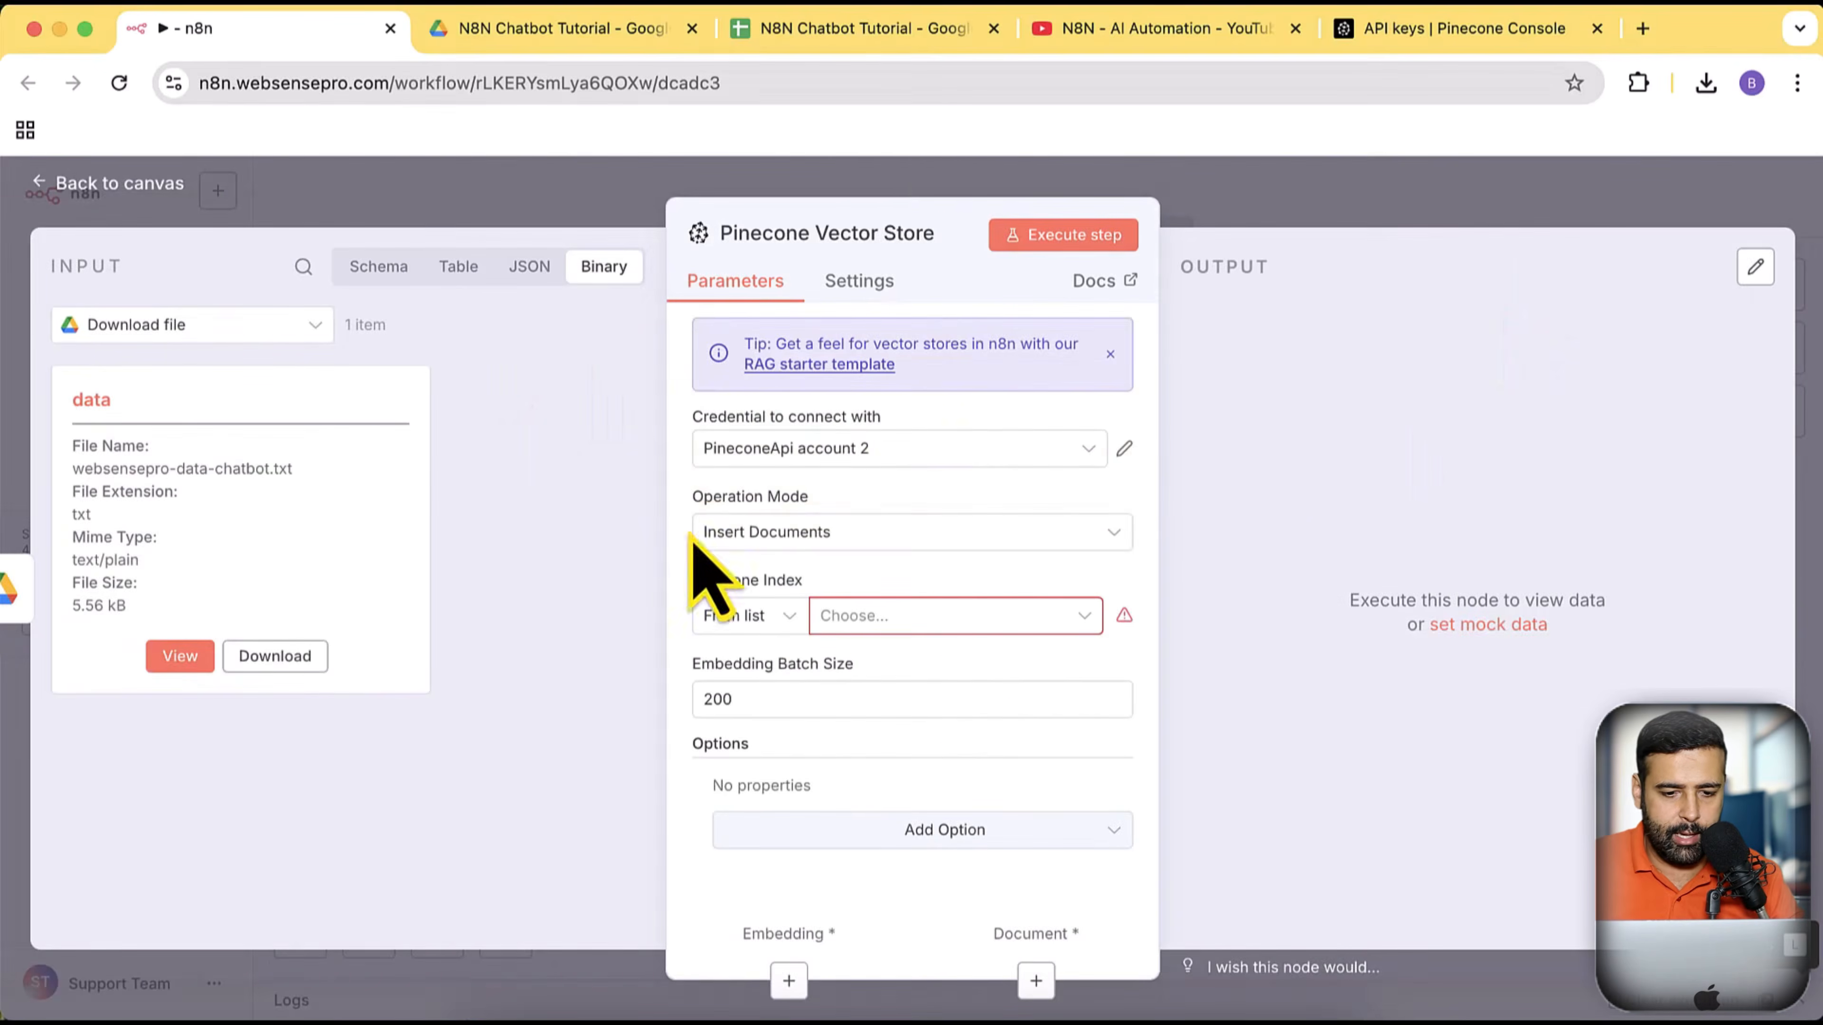
Select chatbot-tutorial as the Pinecone index and return to the workflow canvas
left_click(915, 627)
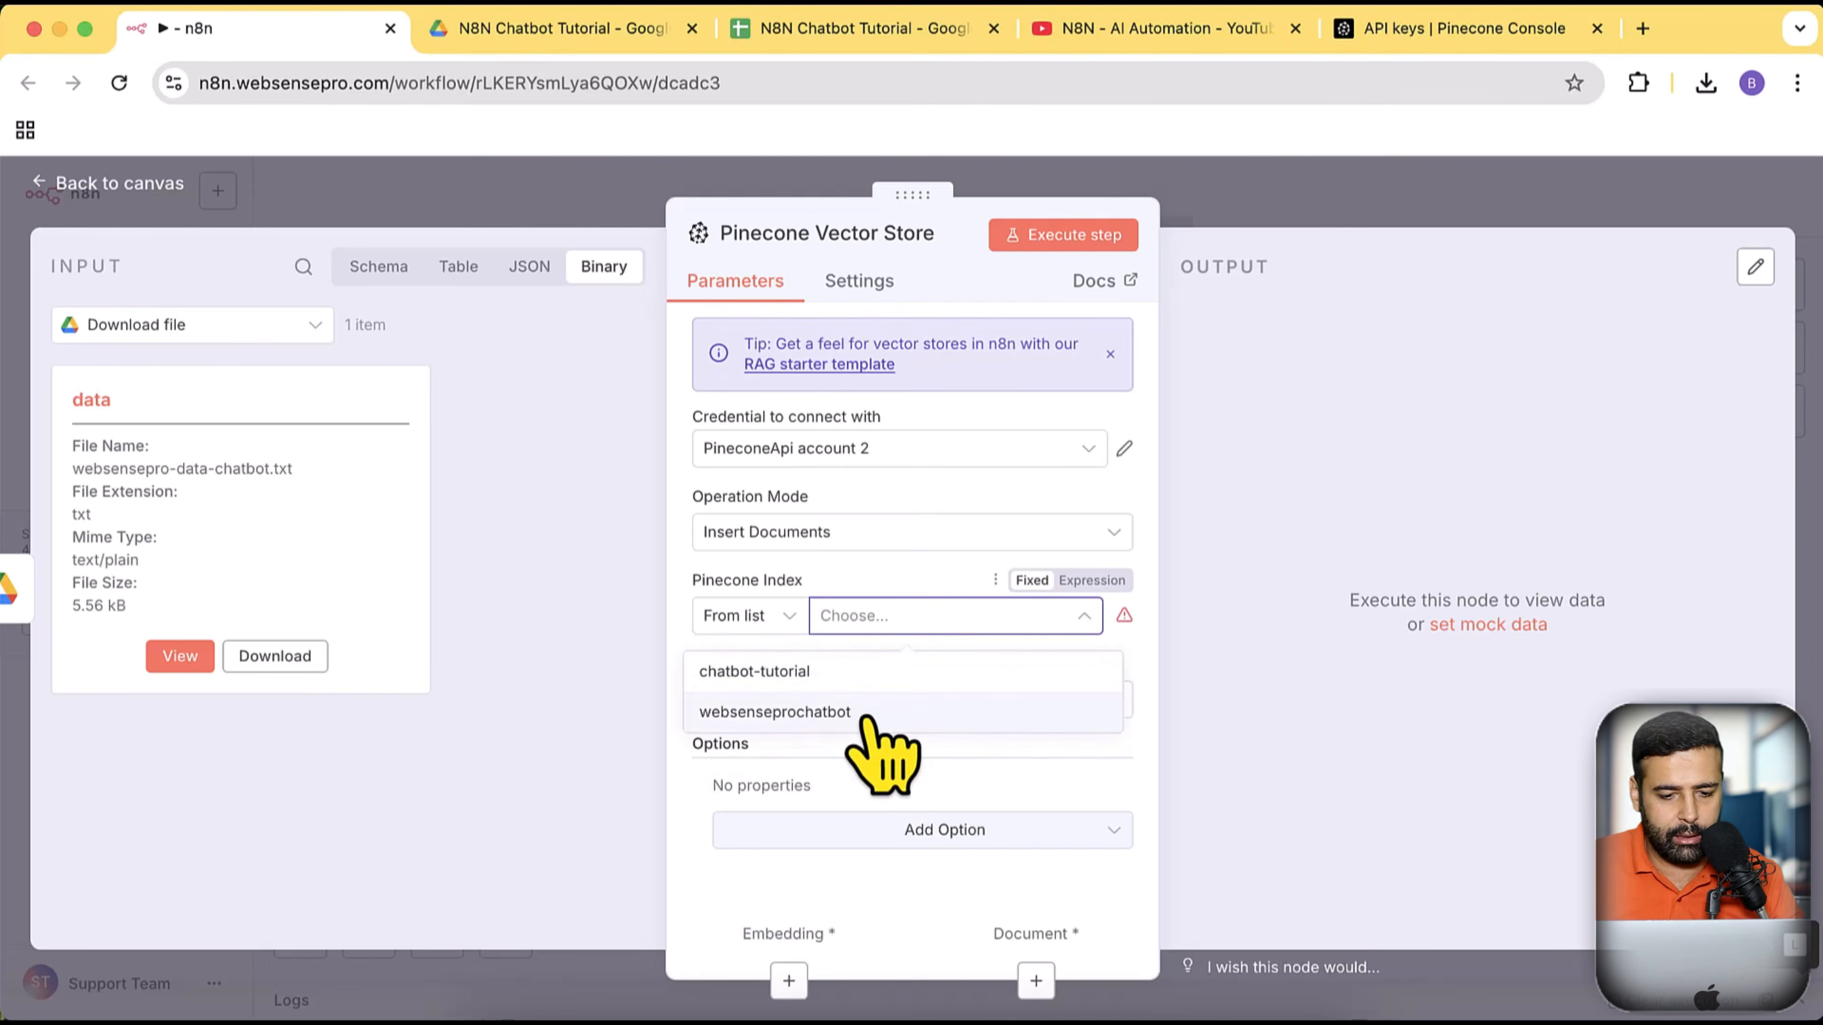
left_click(854, 671)
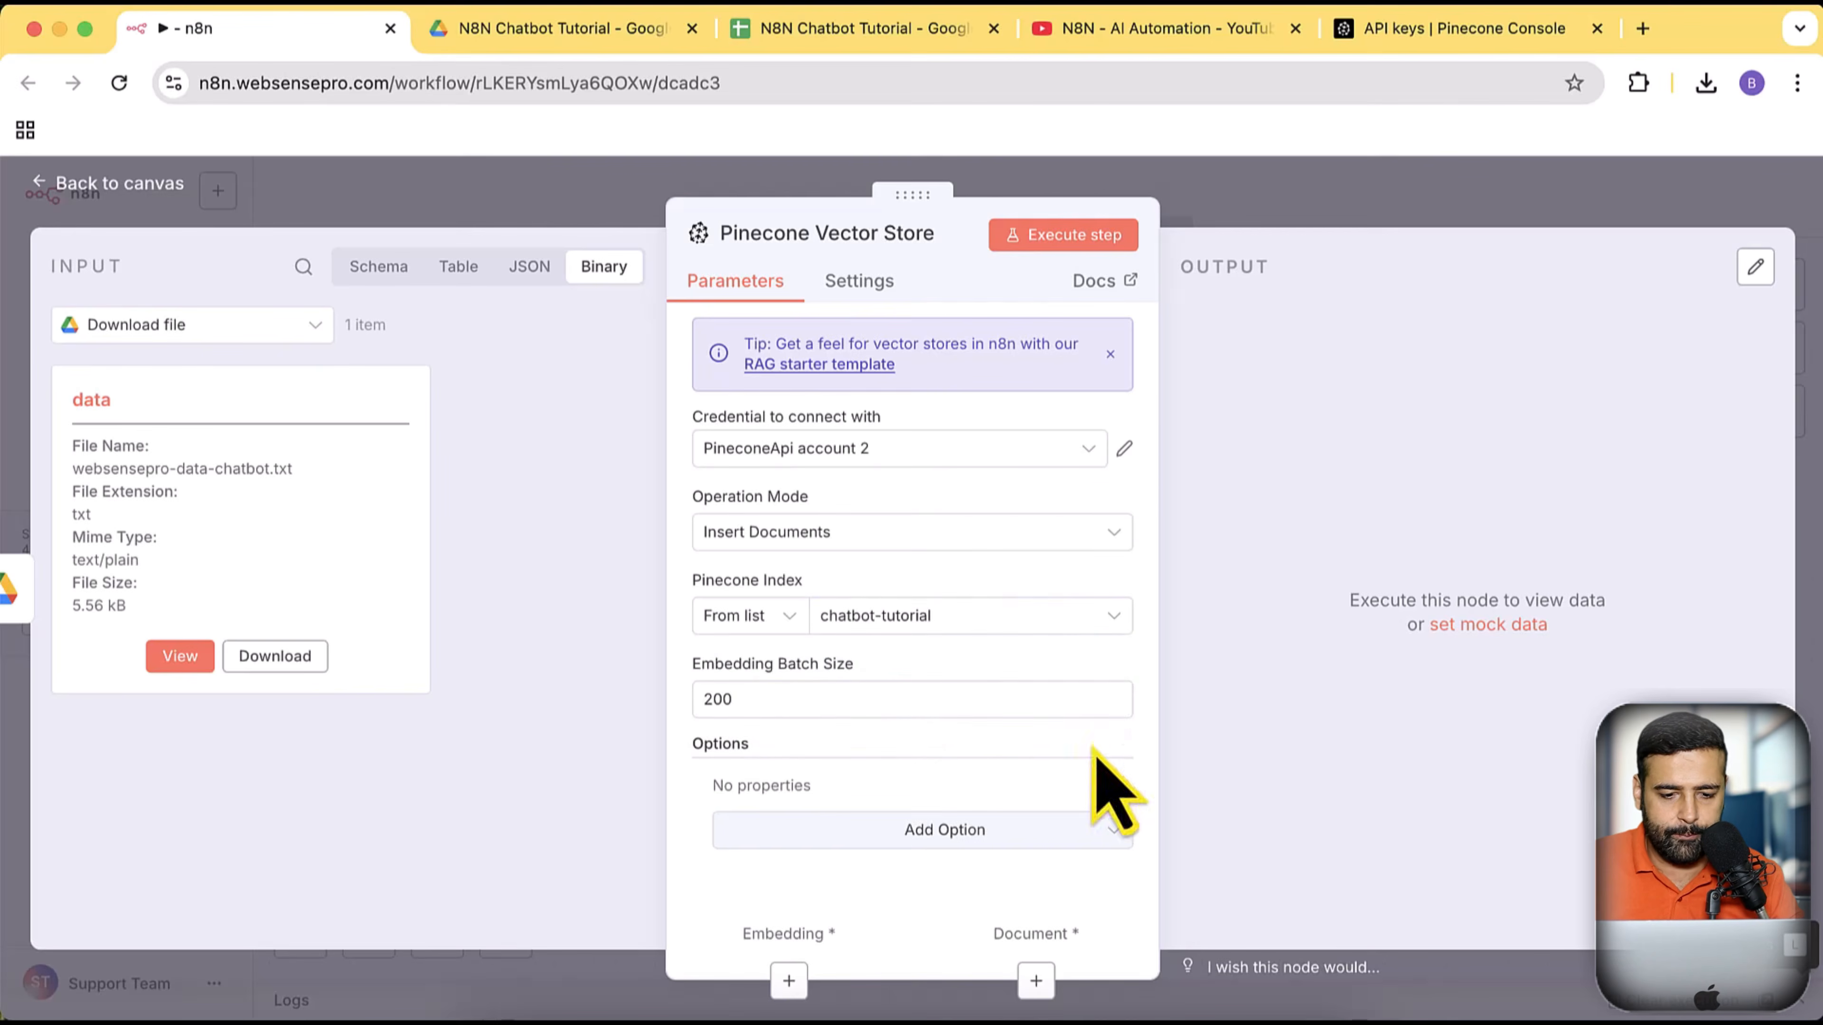
left_click(126, 184)
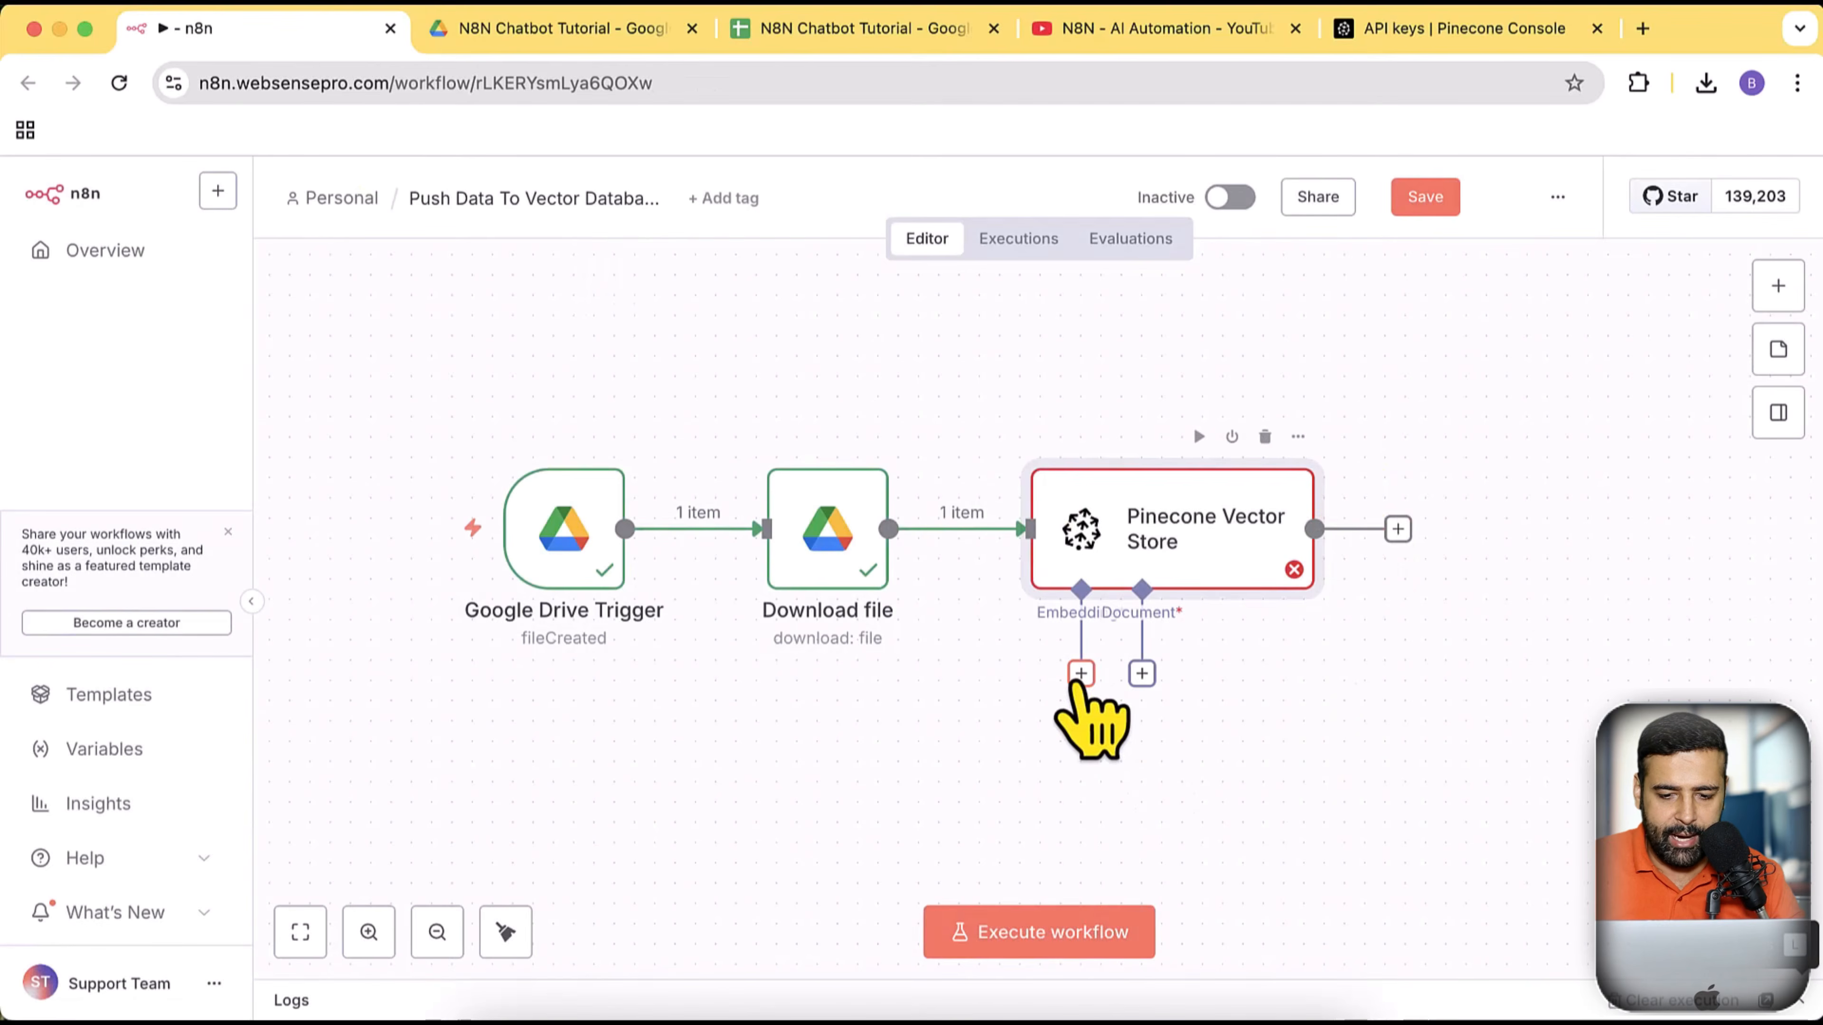
Attach an Embeddings OpenAI node to the Pinecone Vector Store's embedding input
left_click(1081, 673)
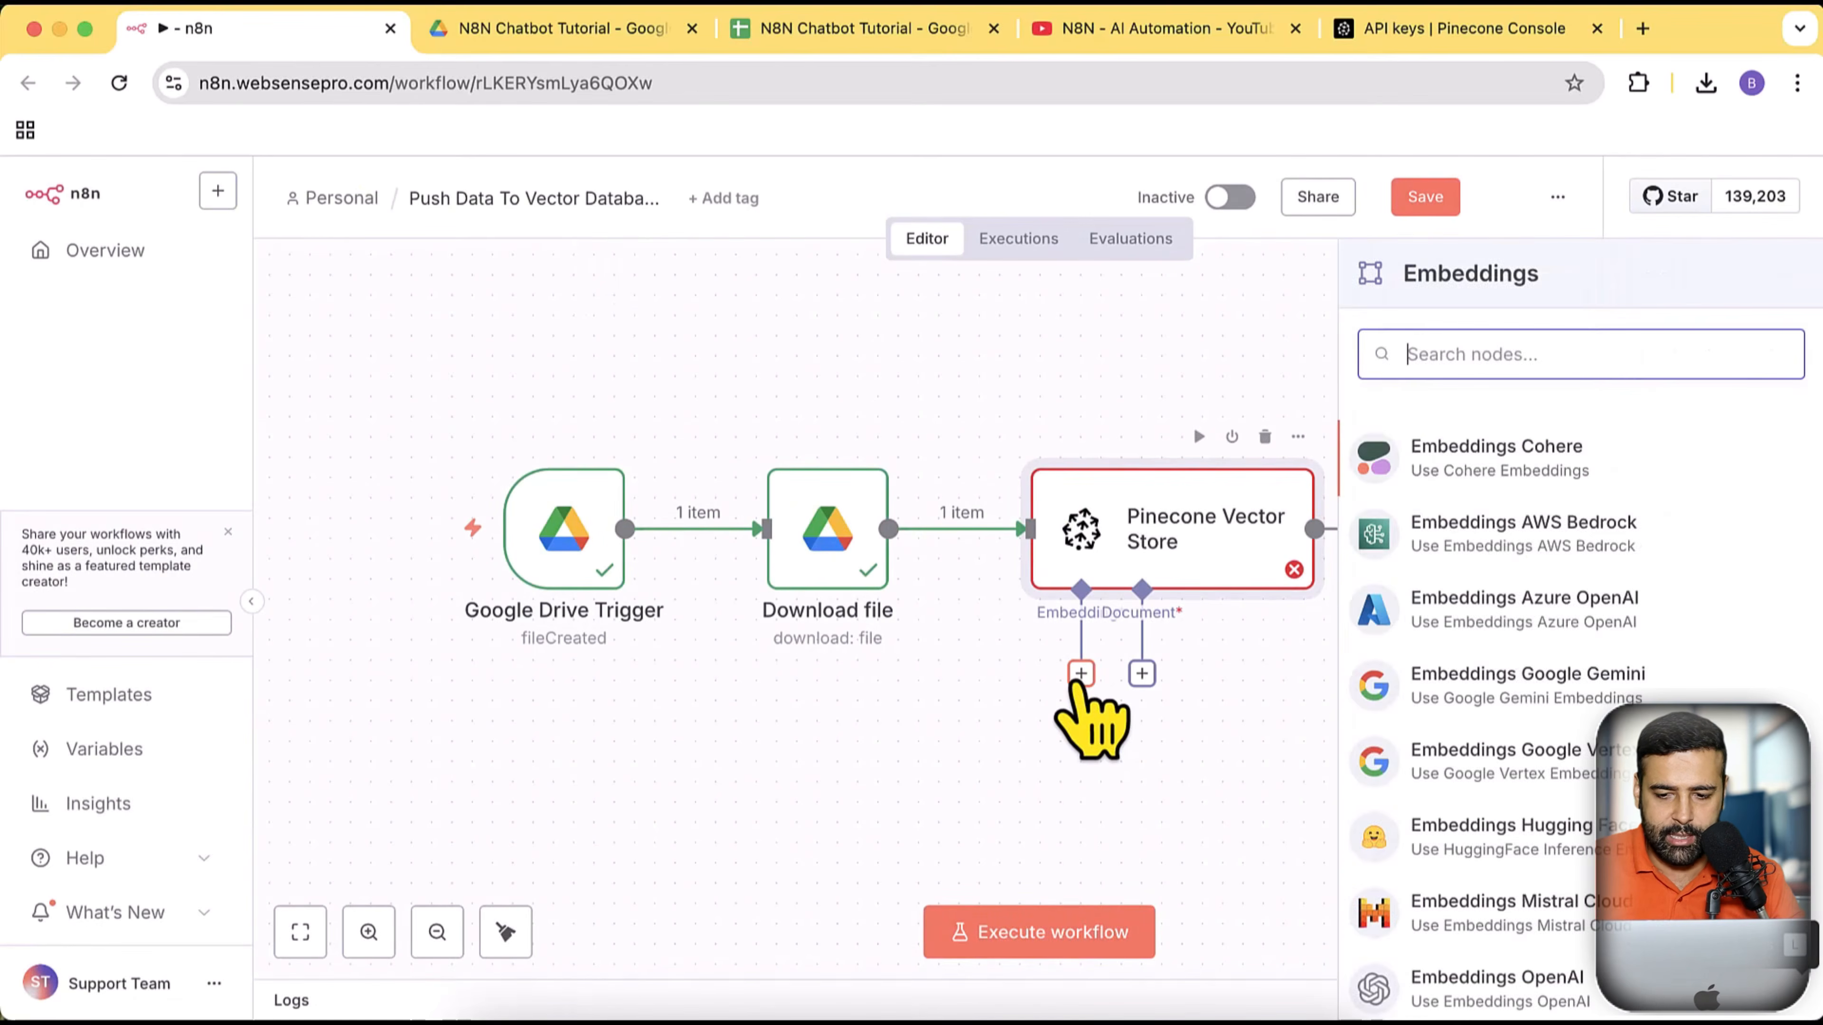
scroll(1496, 848, "down", 2)
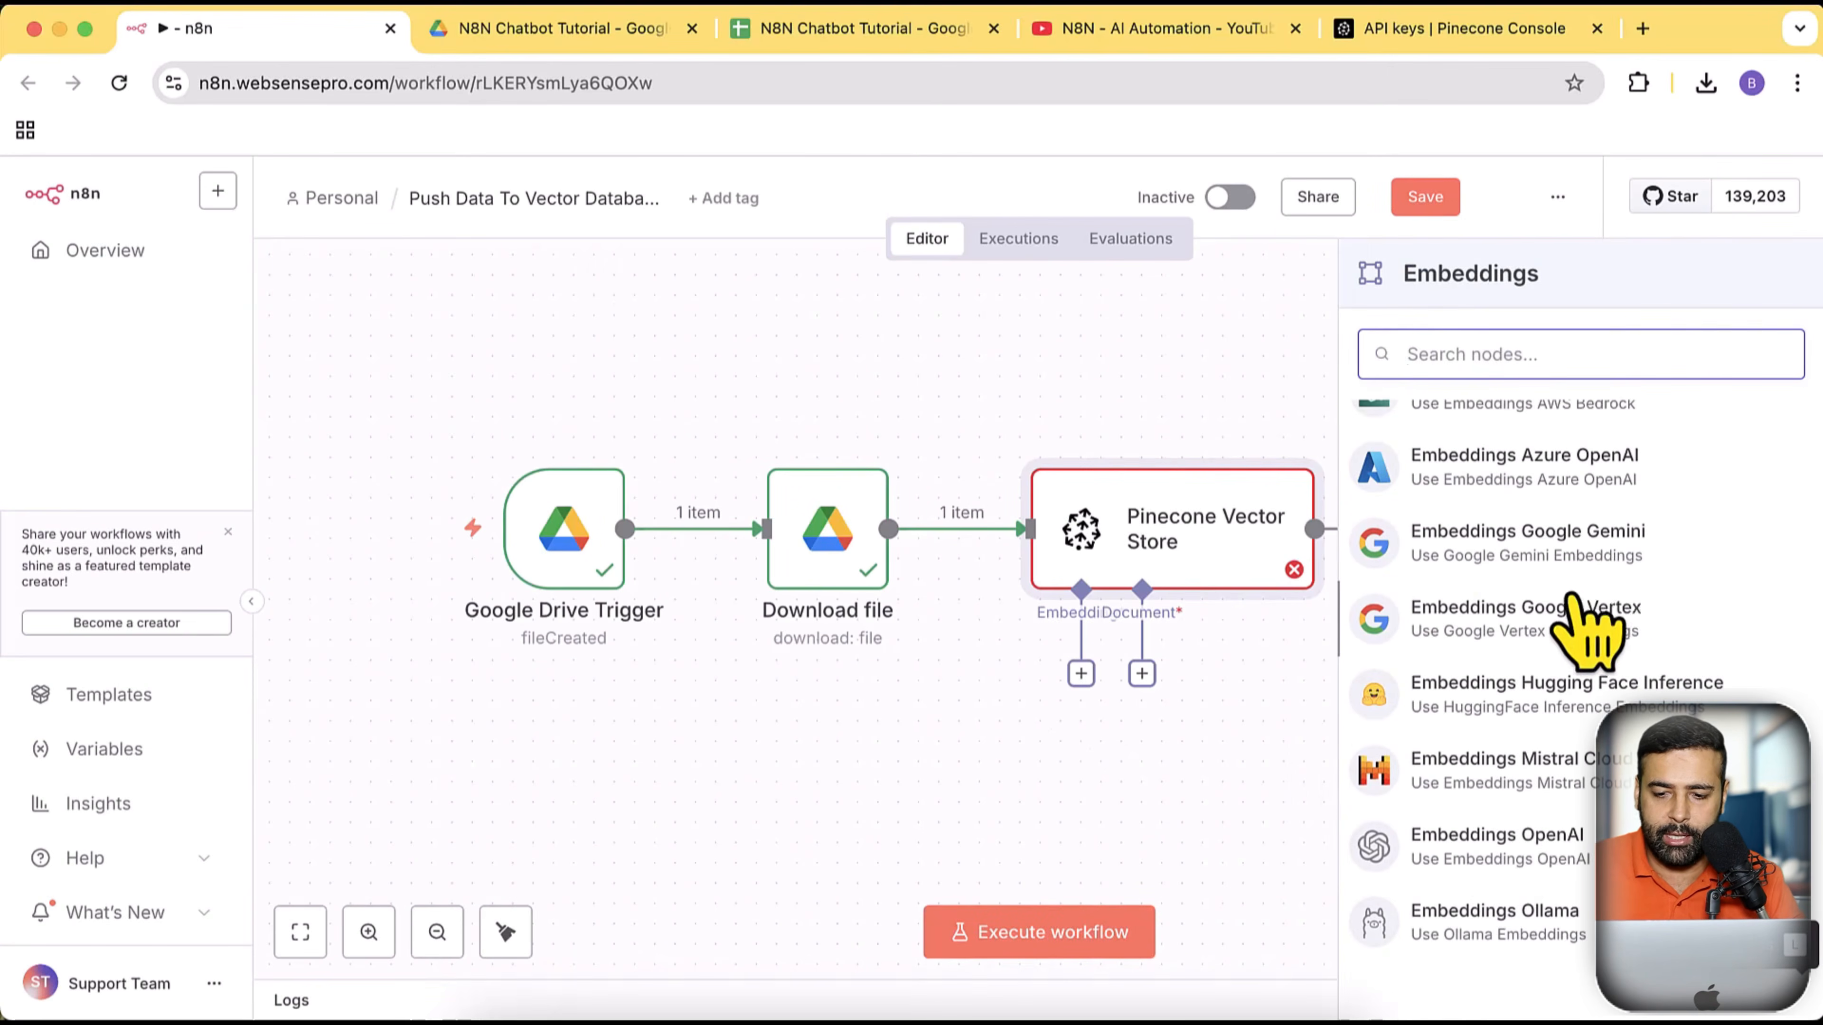
scroll(1567, 603, "up", 2)
scroll(1550, 503, "down", 2)
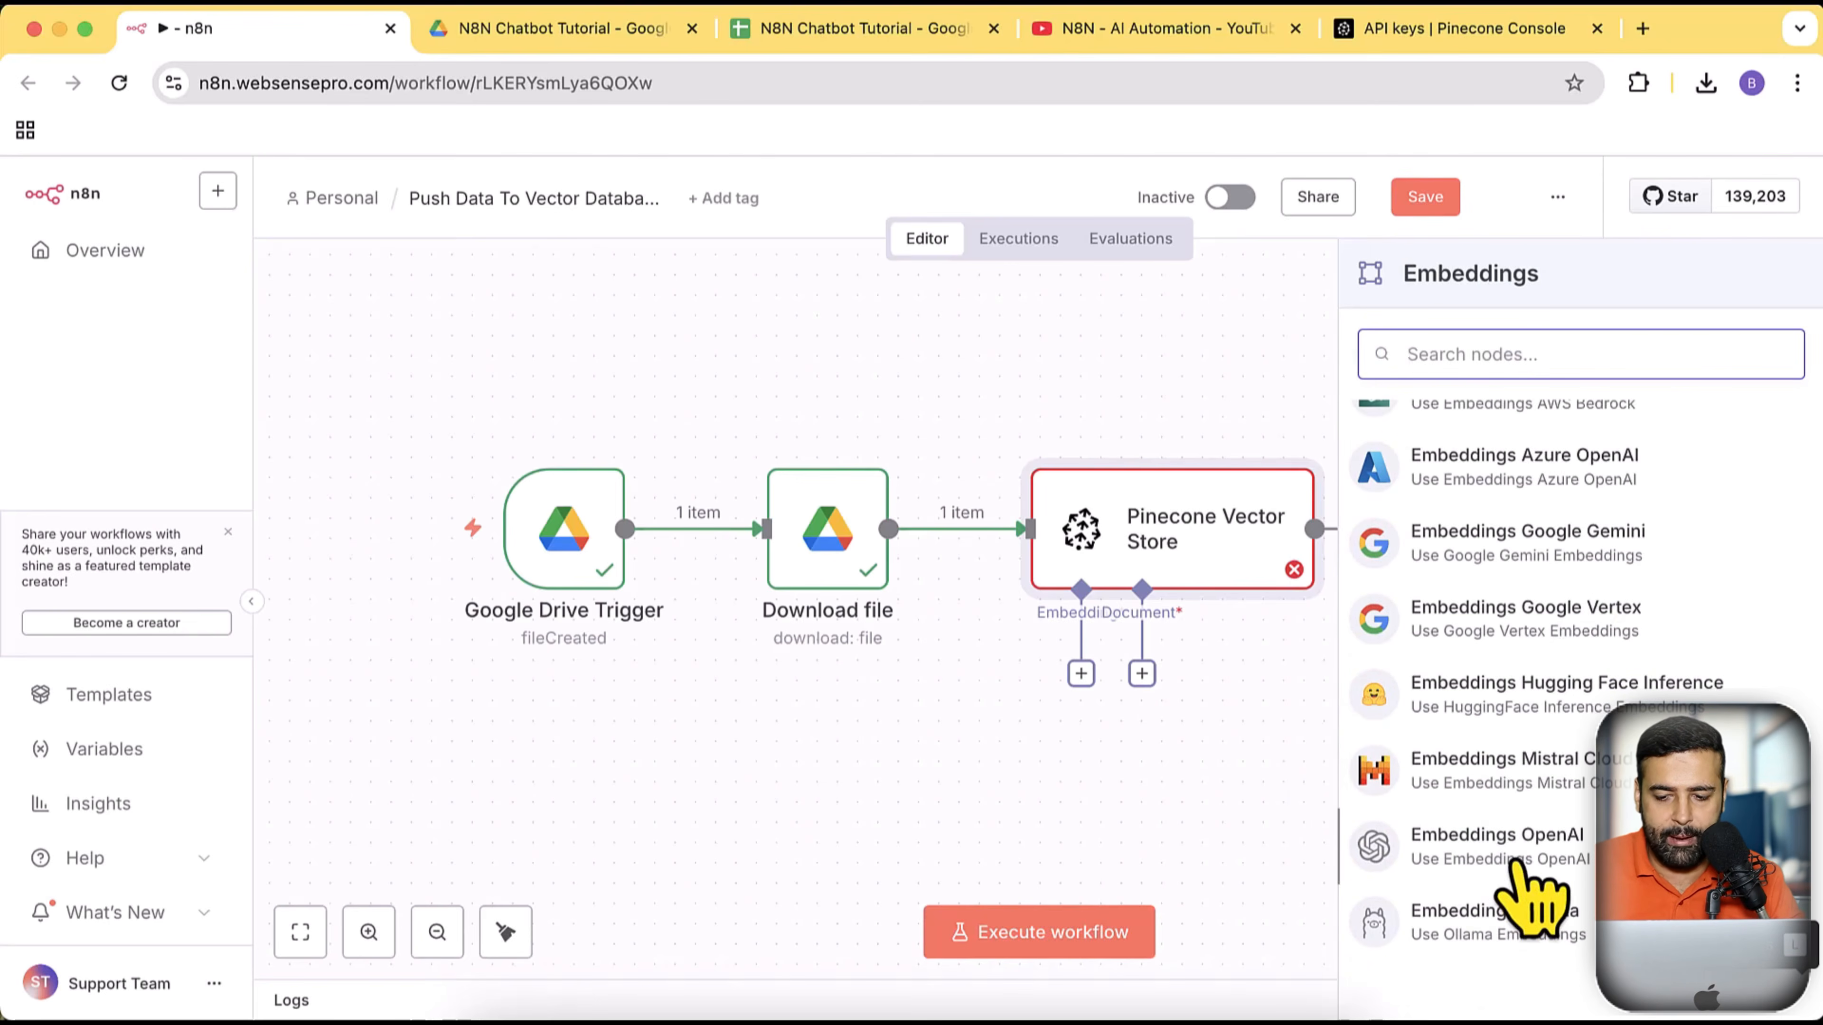
left_click(1514, 860)
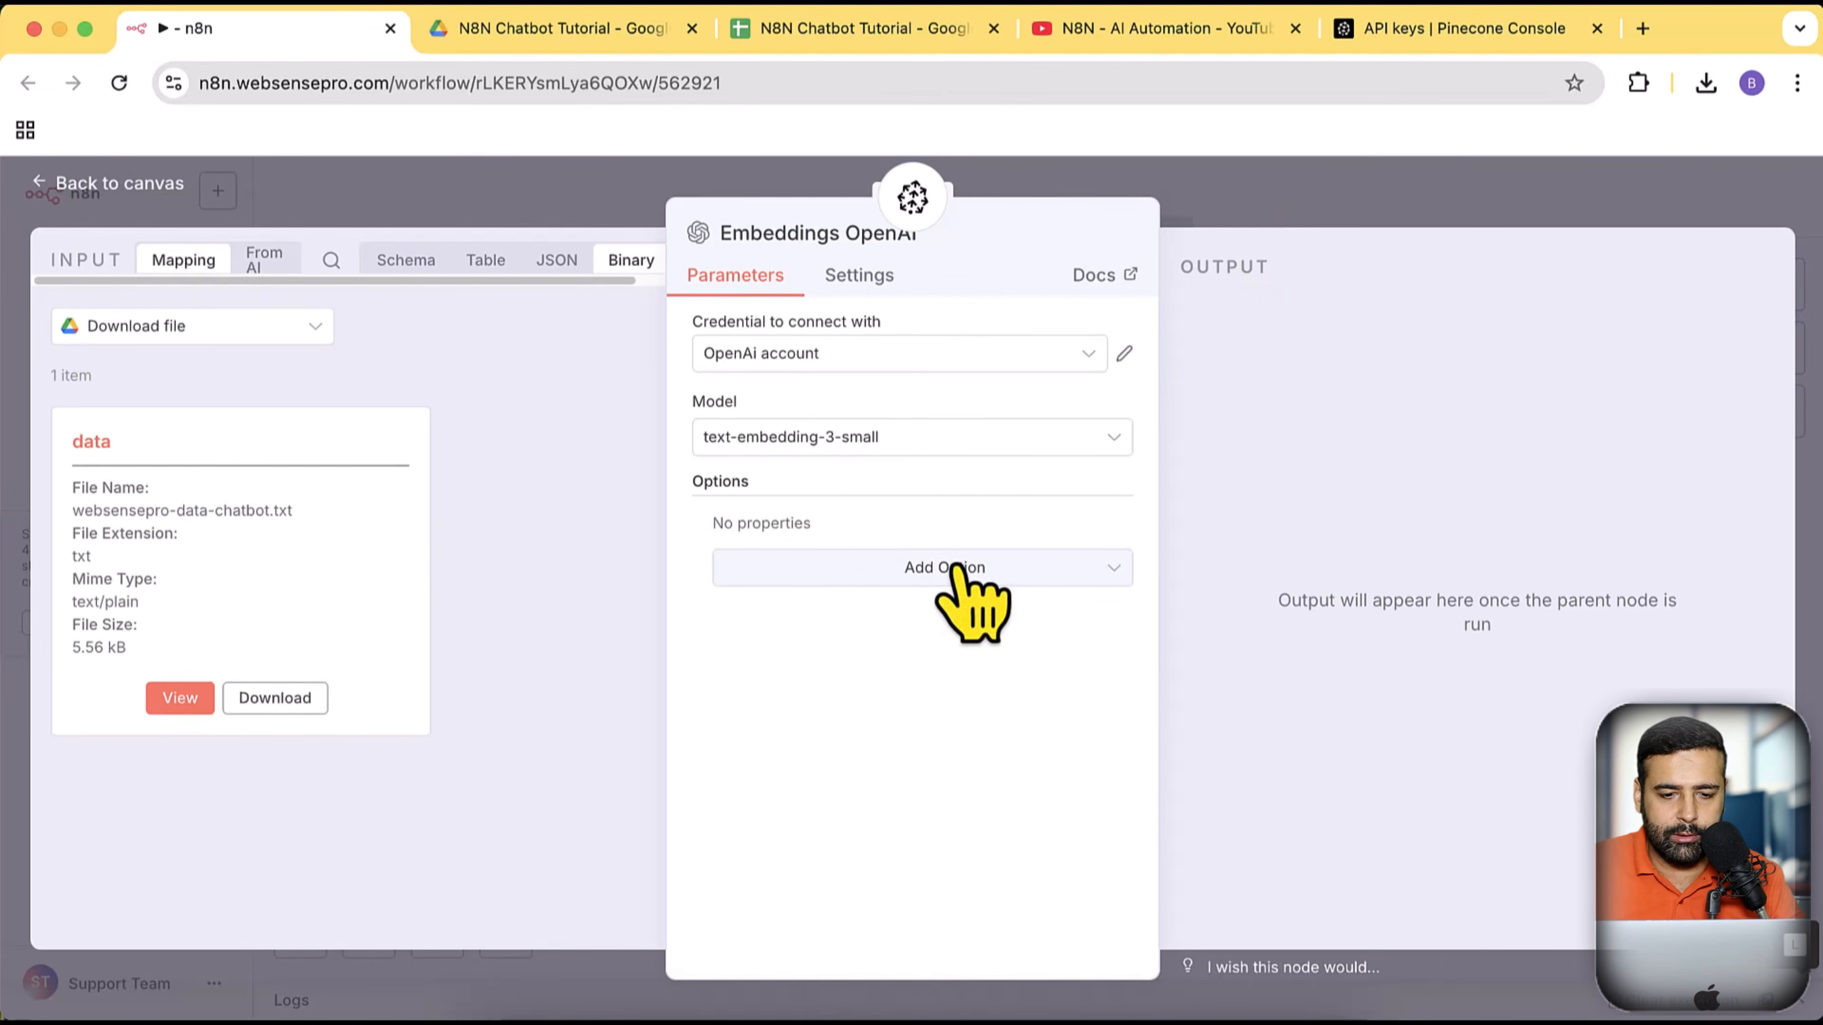
left_click(926, 364)
left_click(999, 708)
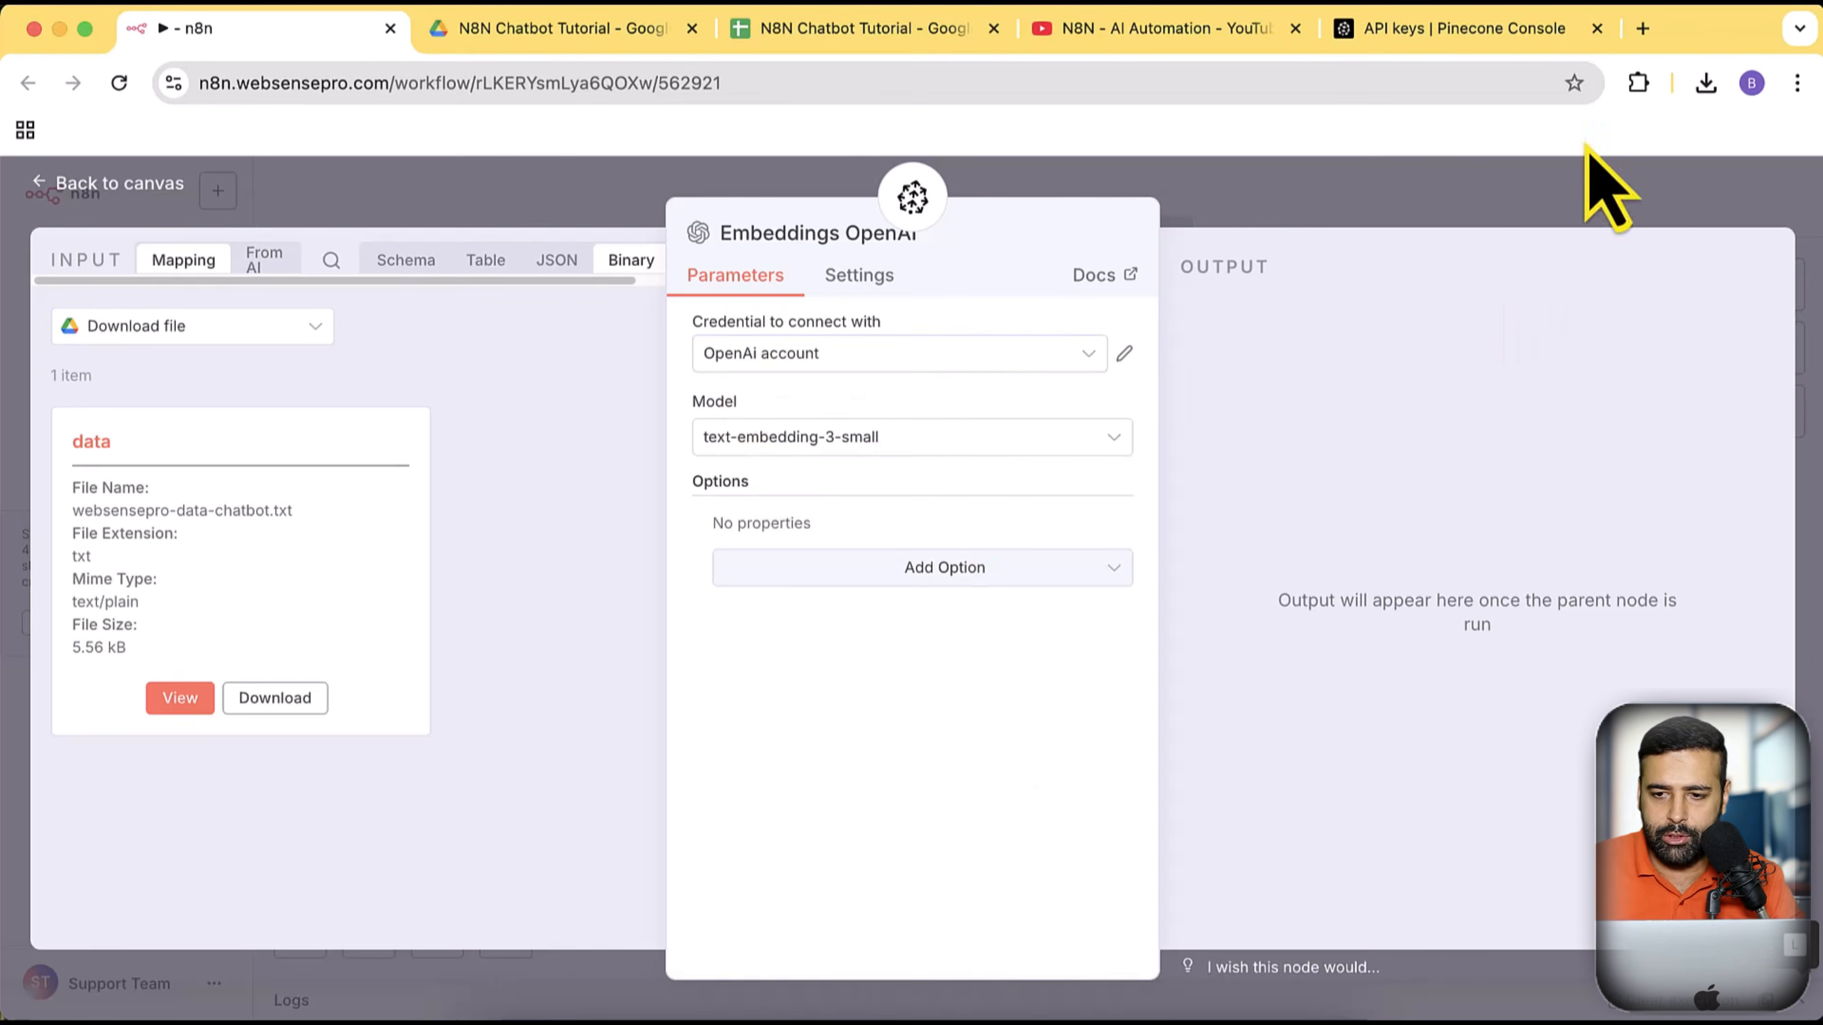
Open the OpenAI API keys page at platform.openai.com/api-keys in a new browser tab
left_click(1642, 29)
type("plat")
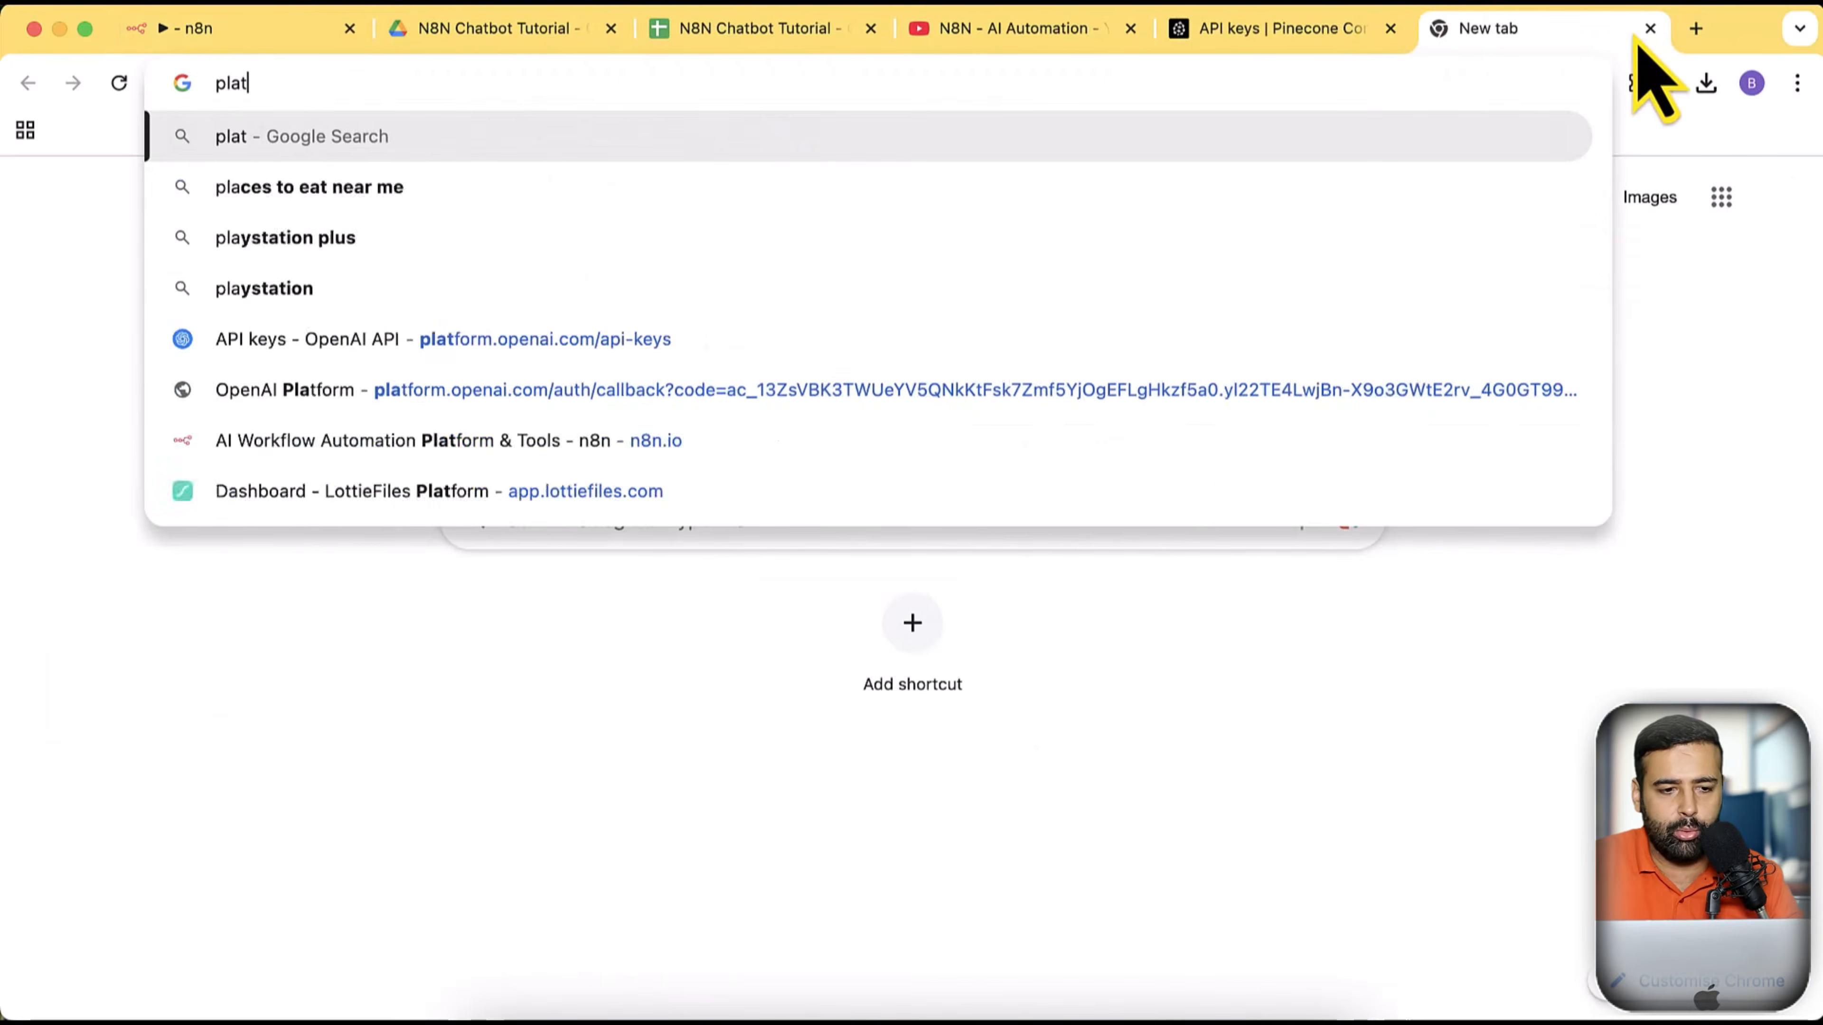
key("Down")
key("Down")
key("Down")
key("Down")
key("Down")
key("Down")
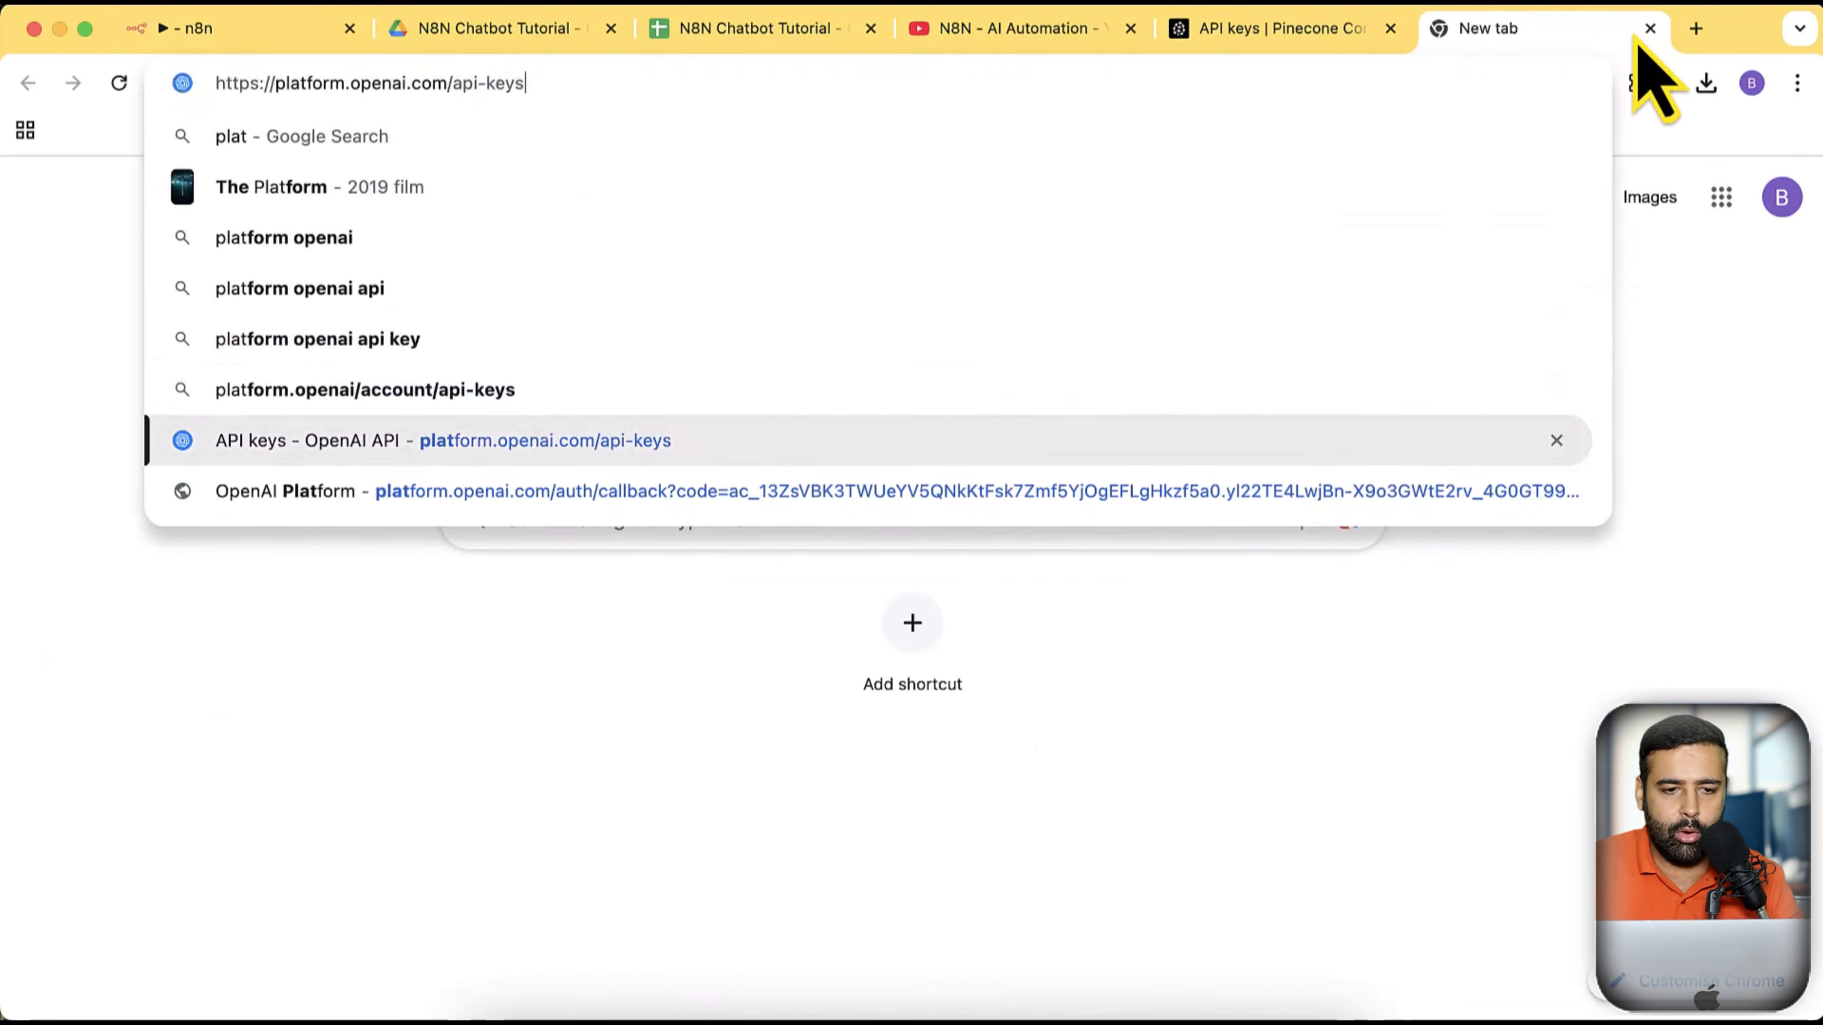
key("Return")
left_click(224, 85)
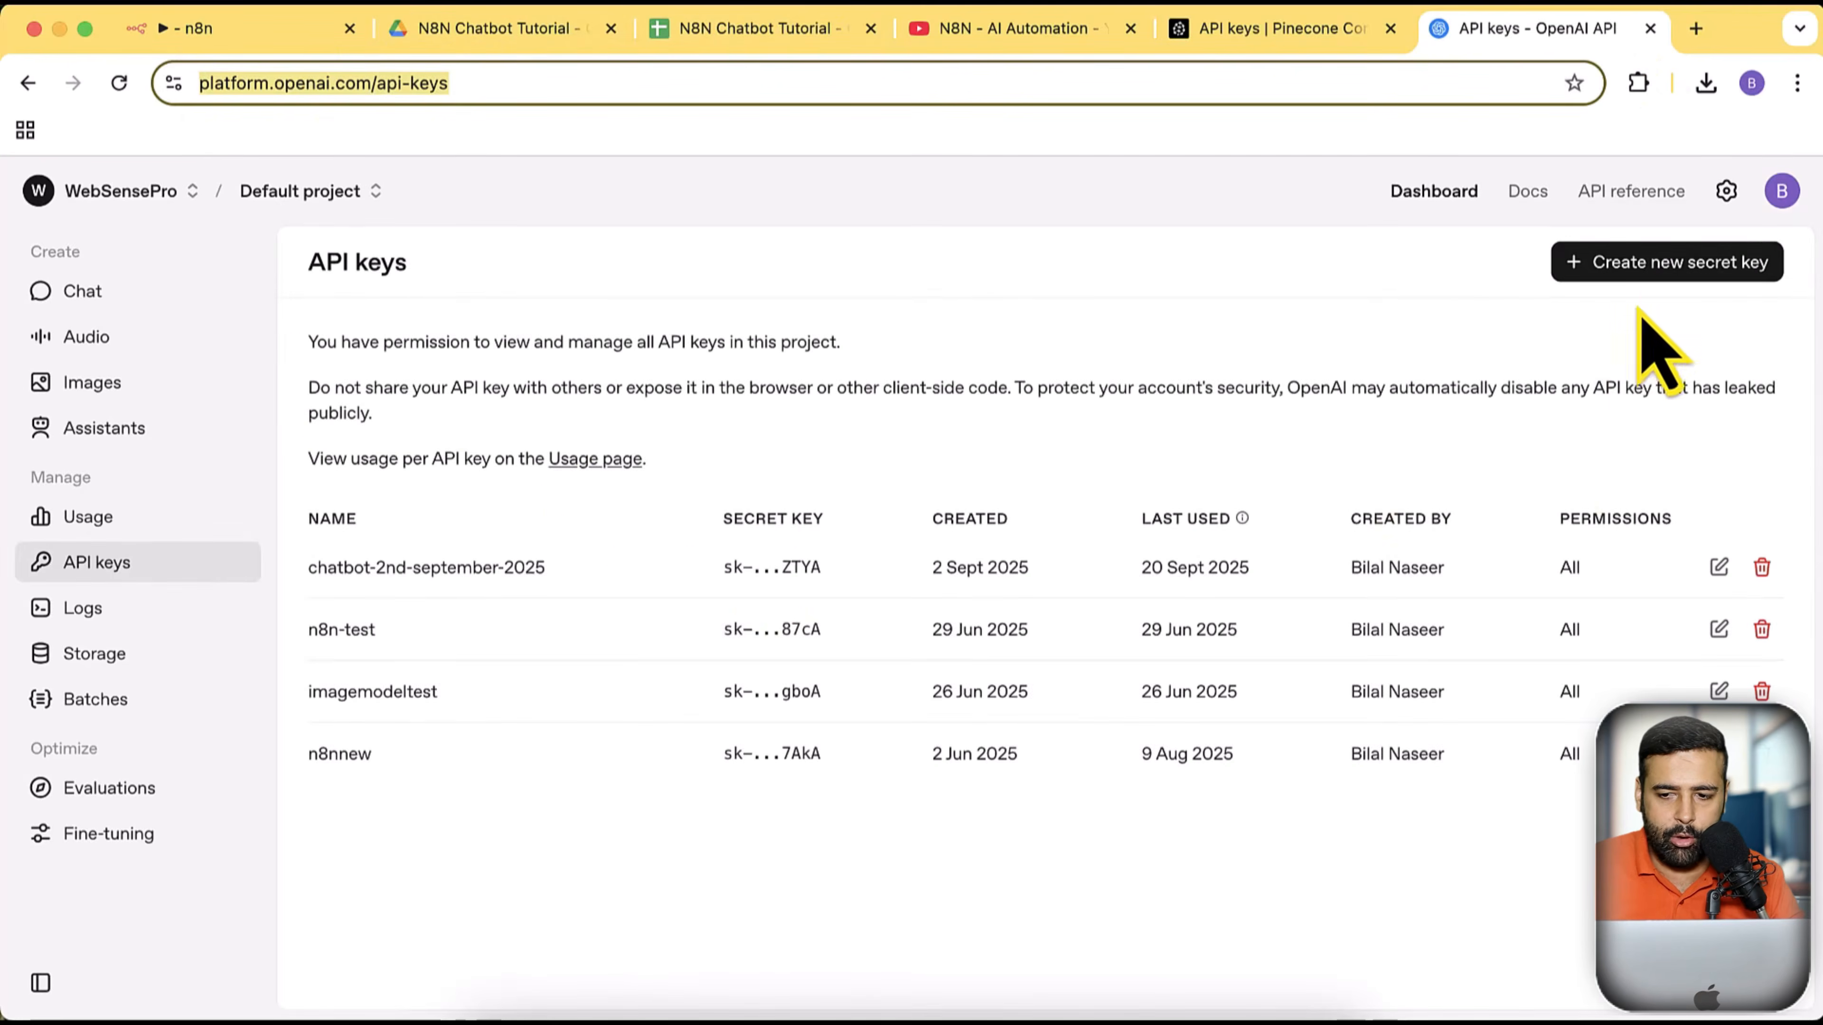
Create an OpenAI secret key named chatbot-tutorial, copy it and switch back to the n8n workflow
left_click(1663, 263)
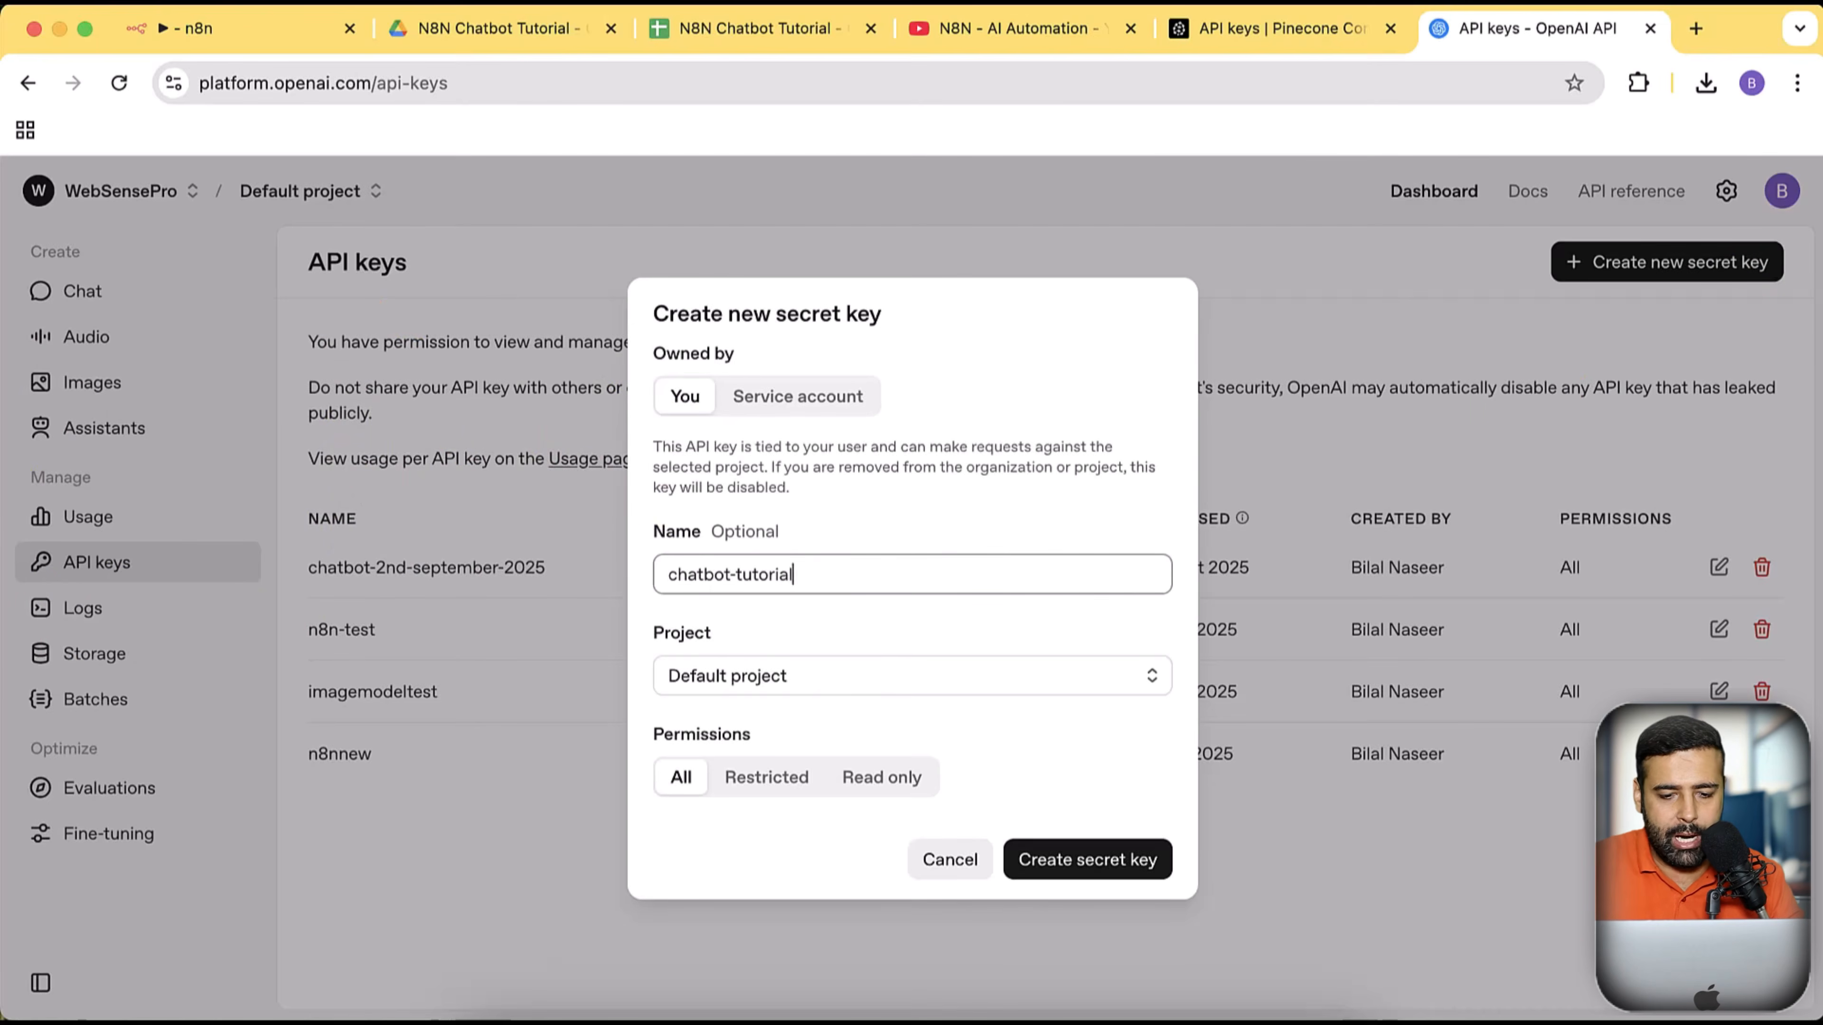
left_click(1141, 865)
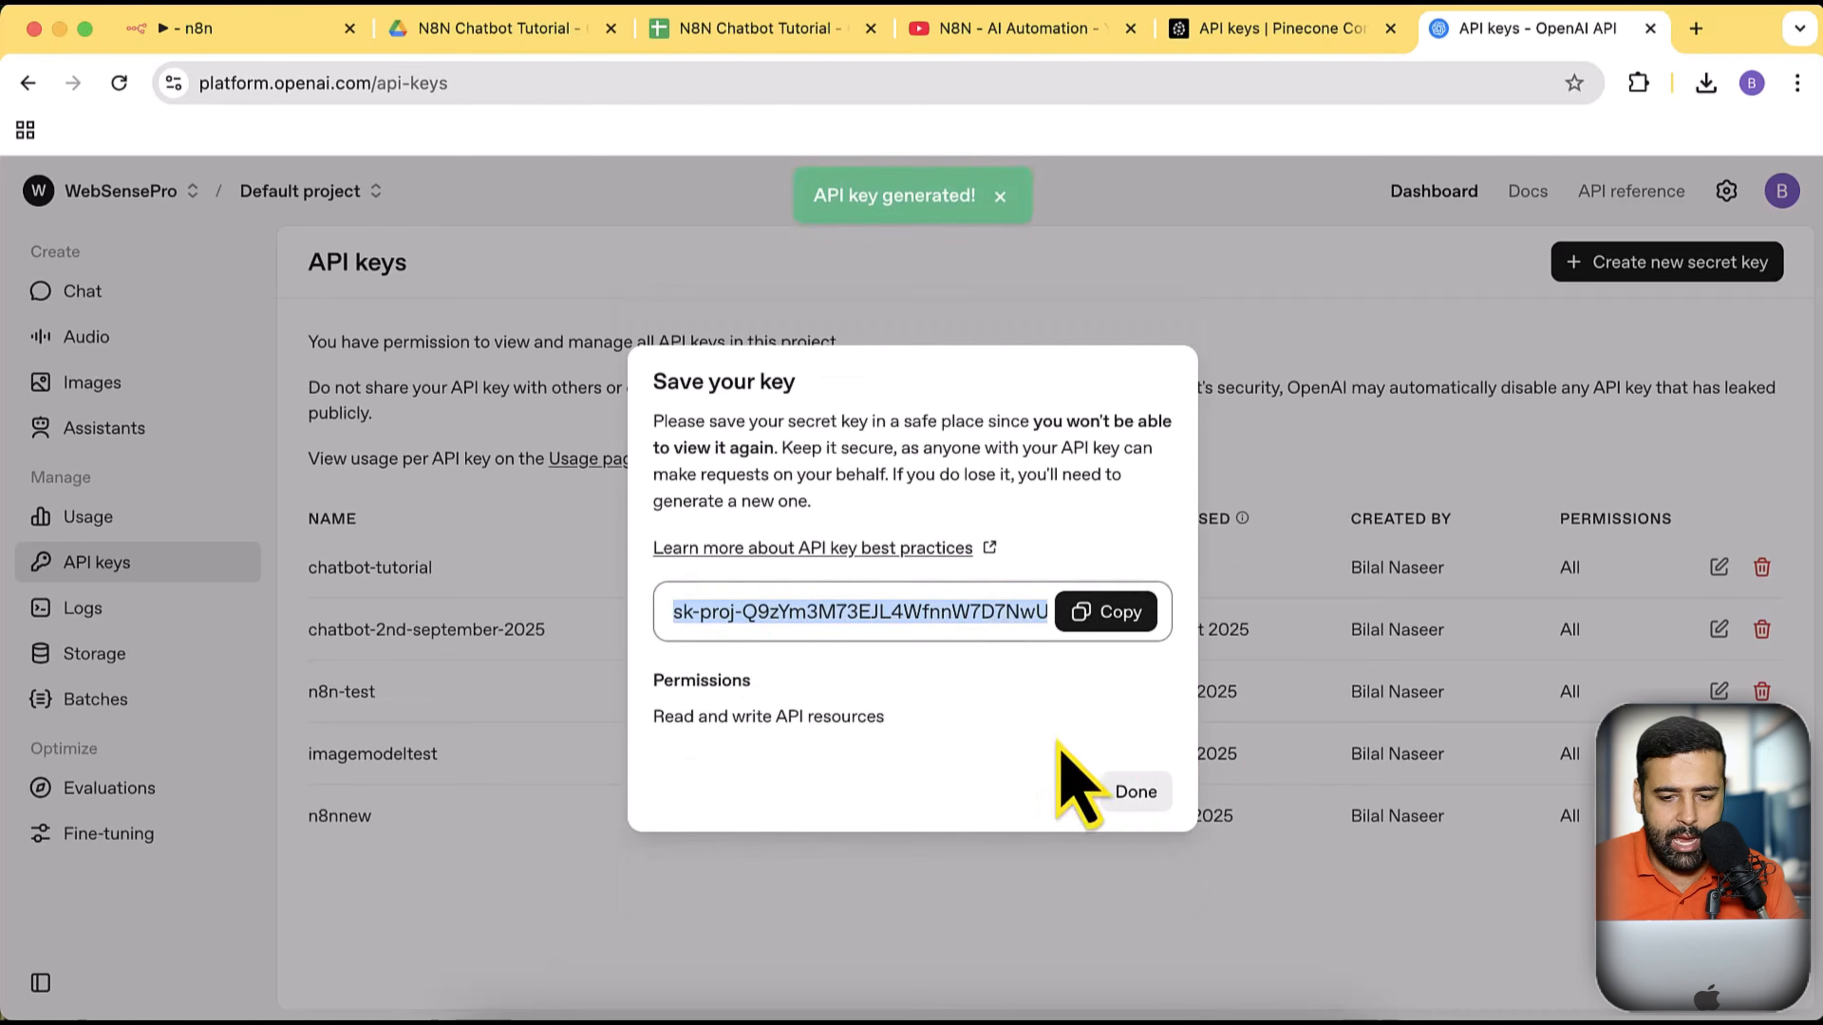
left_click(1104, 612)
left_click(253, 35)
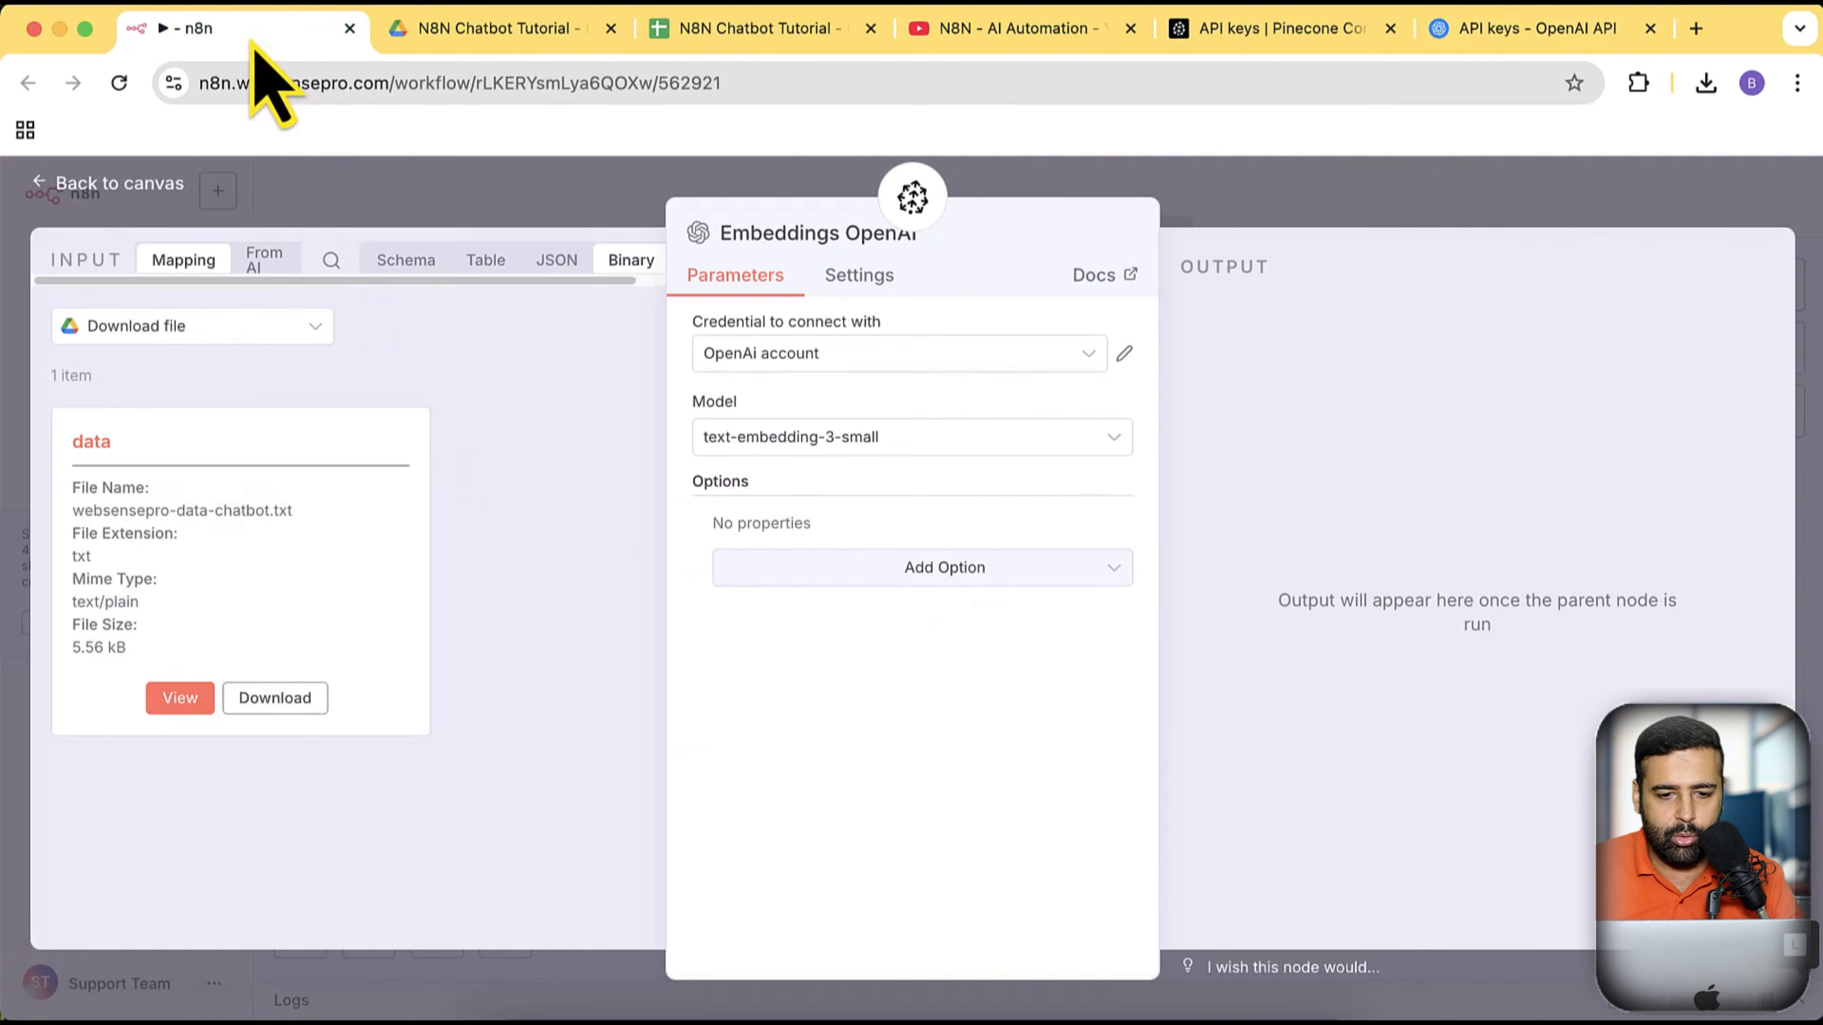
Create a new OpenAI credential for the embeddings node by pasting the copied API key and saving it
left_click(1091, 356)
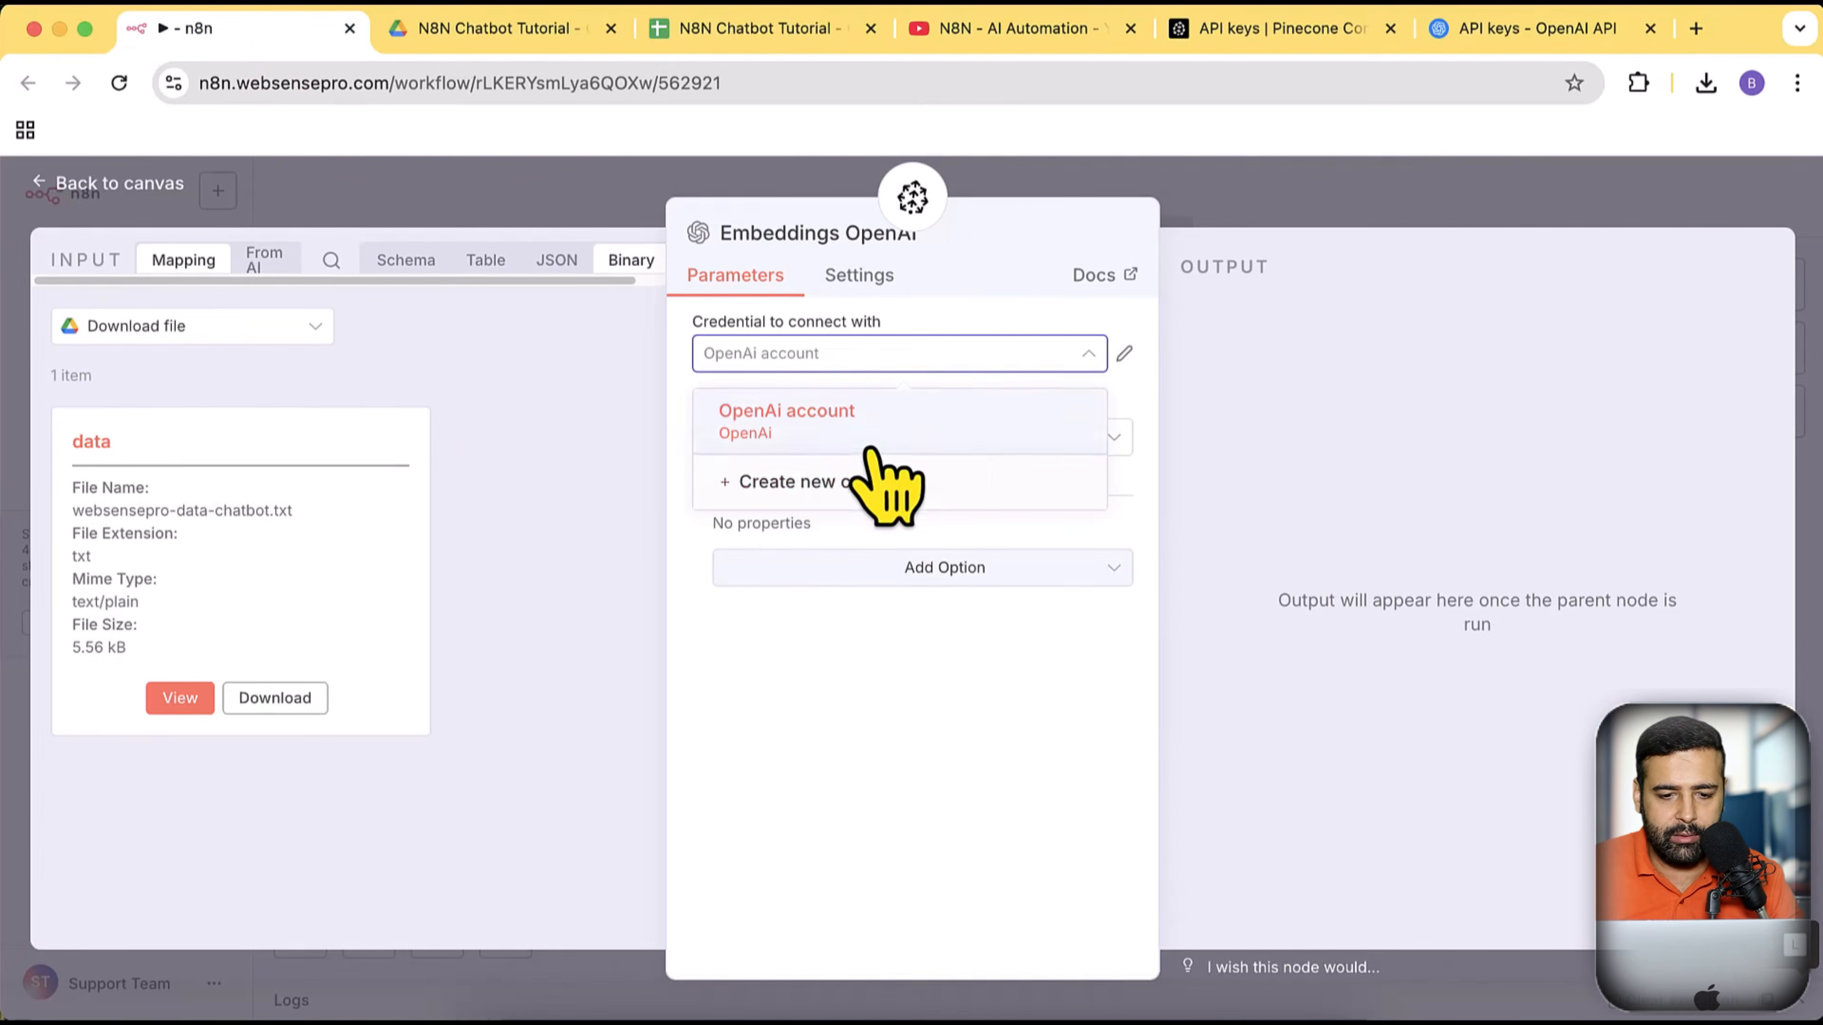
left_click(876, 480)
left_click(719, 487)
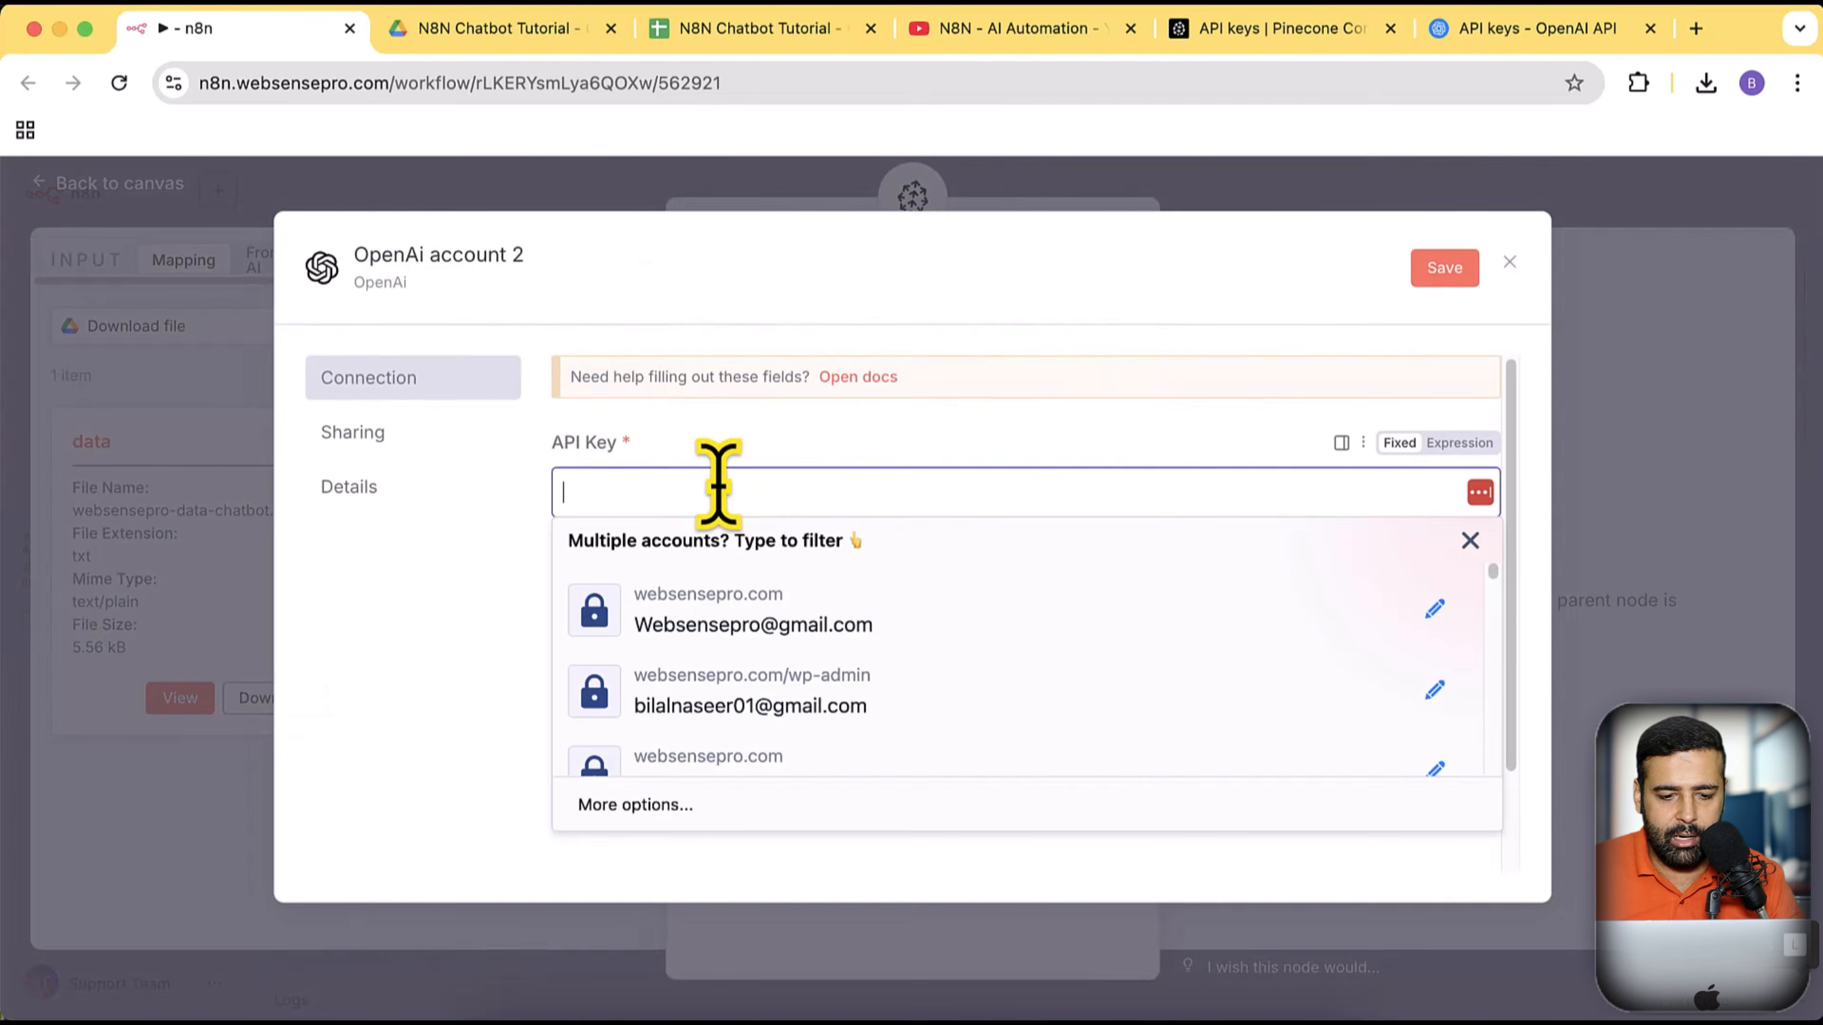
key("super+v")
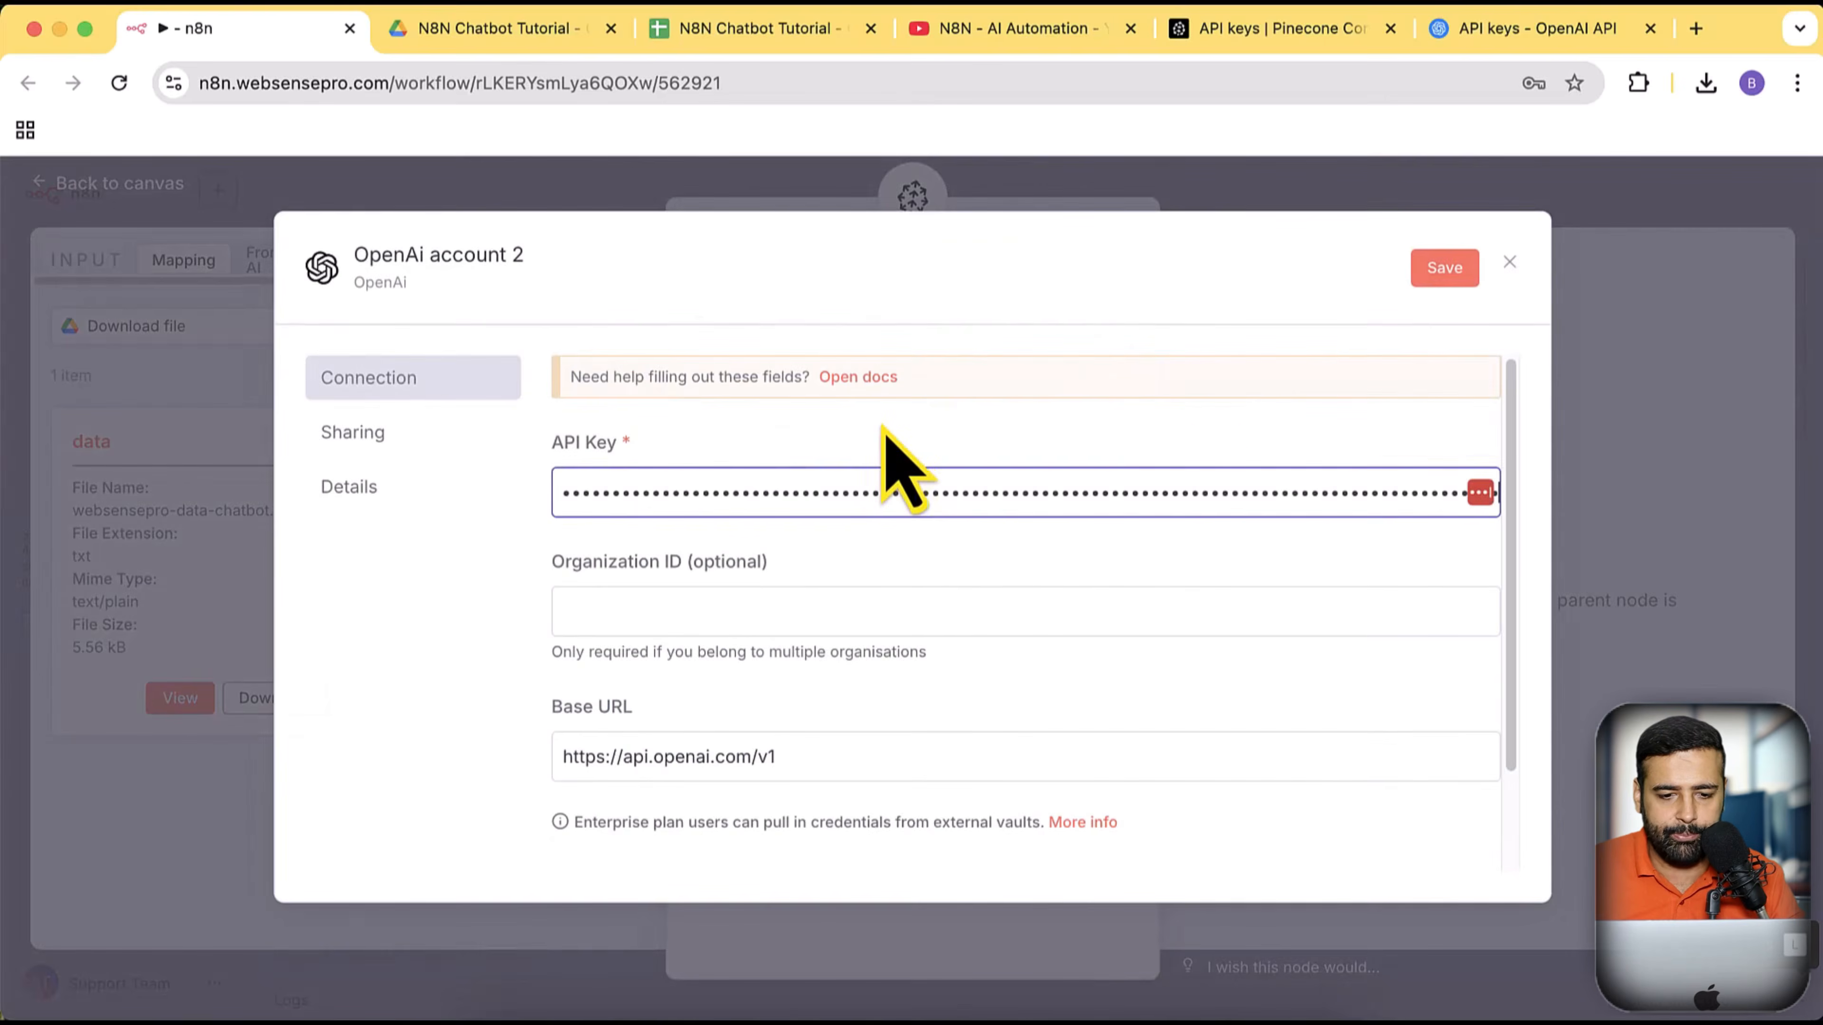
left_click(1444, 268)
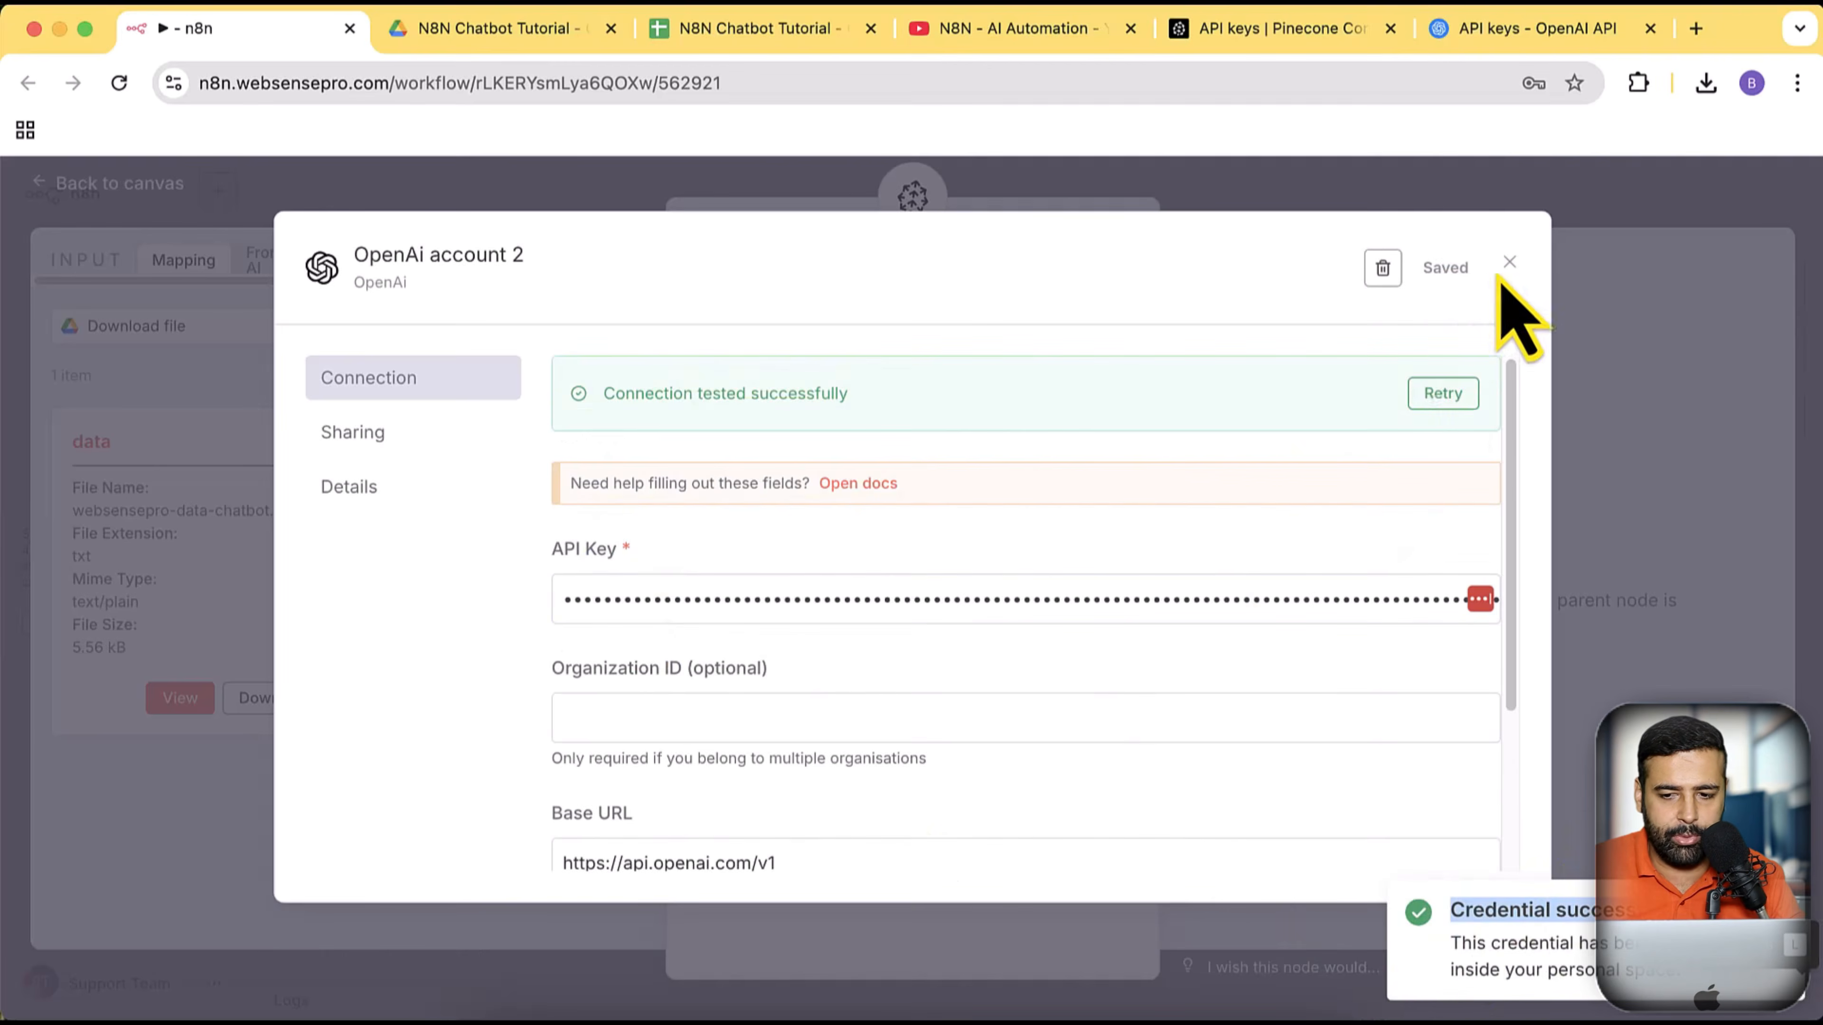
left_click(1509, 263)
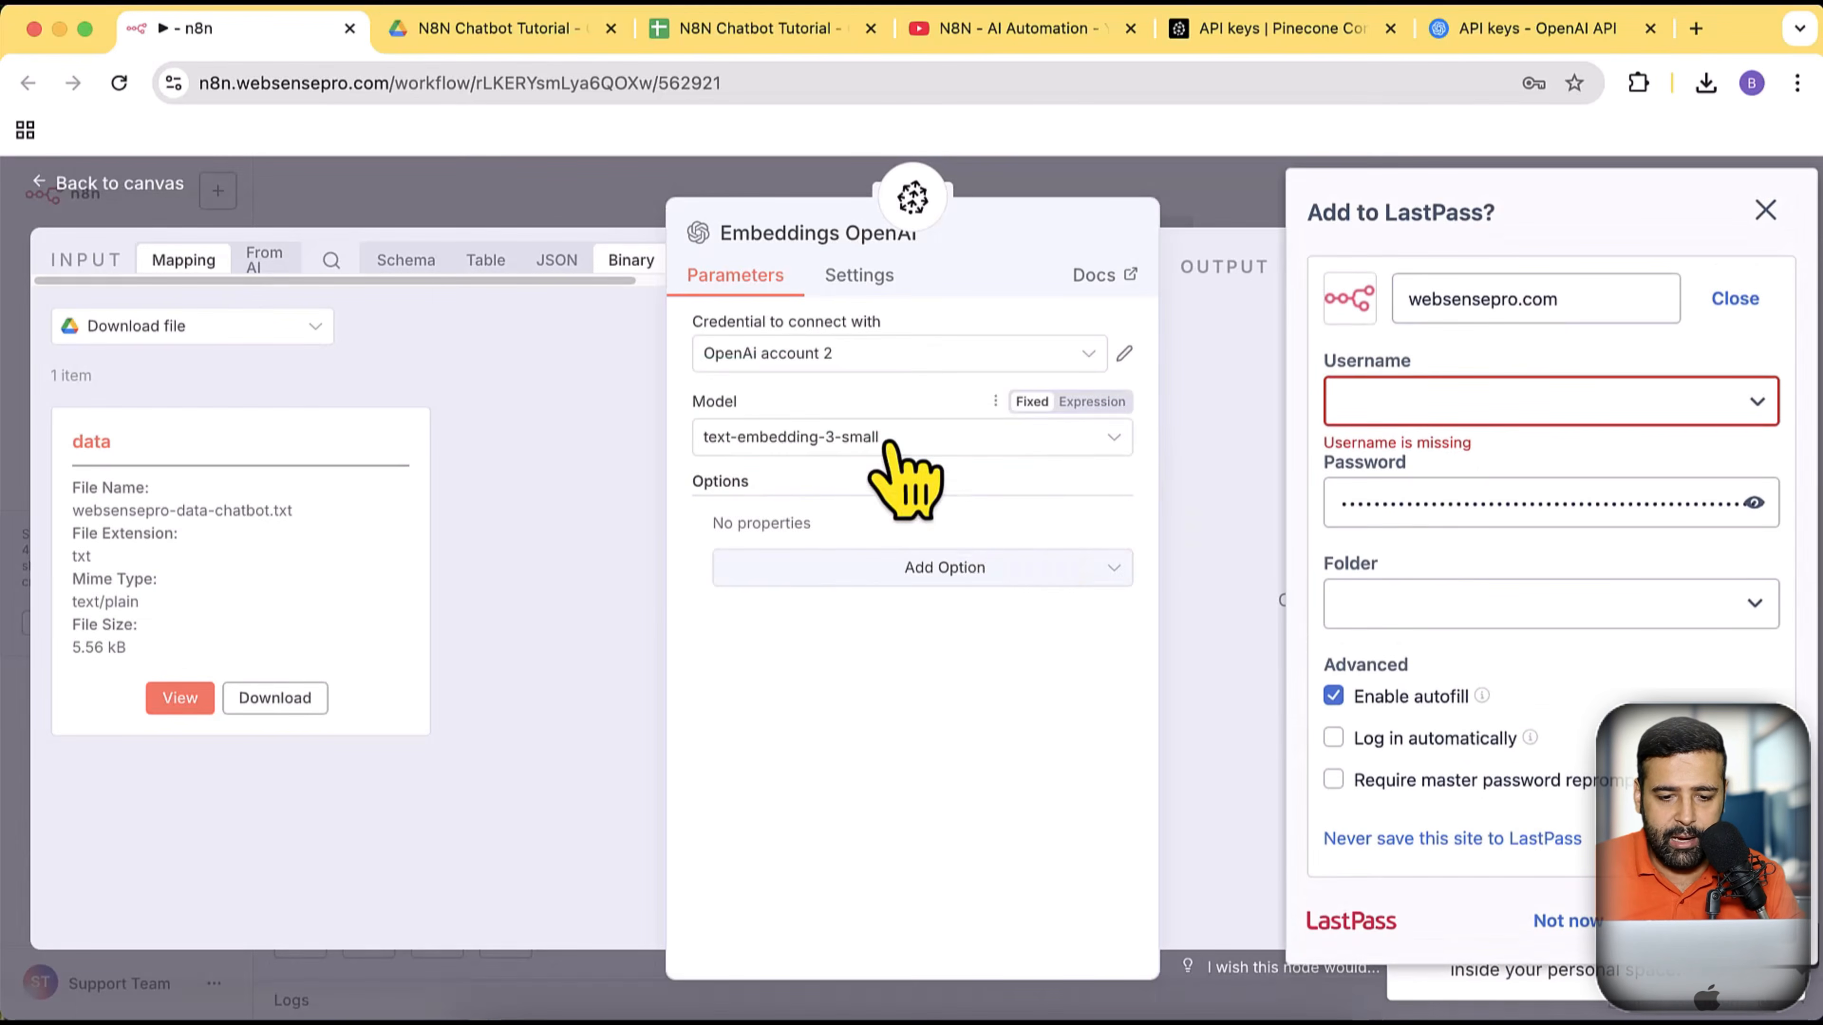
Choose text-embedding-3-small as the embedding model and dismiss the LastPass save prompt
left_click(890, 445)
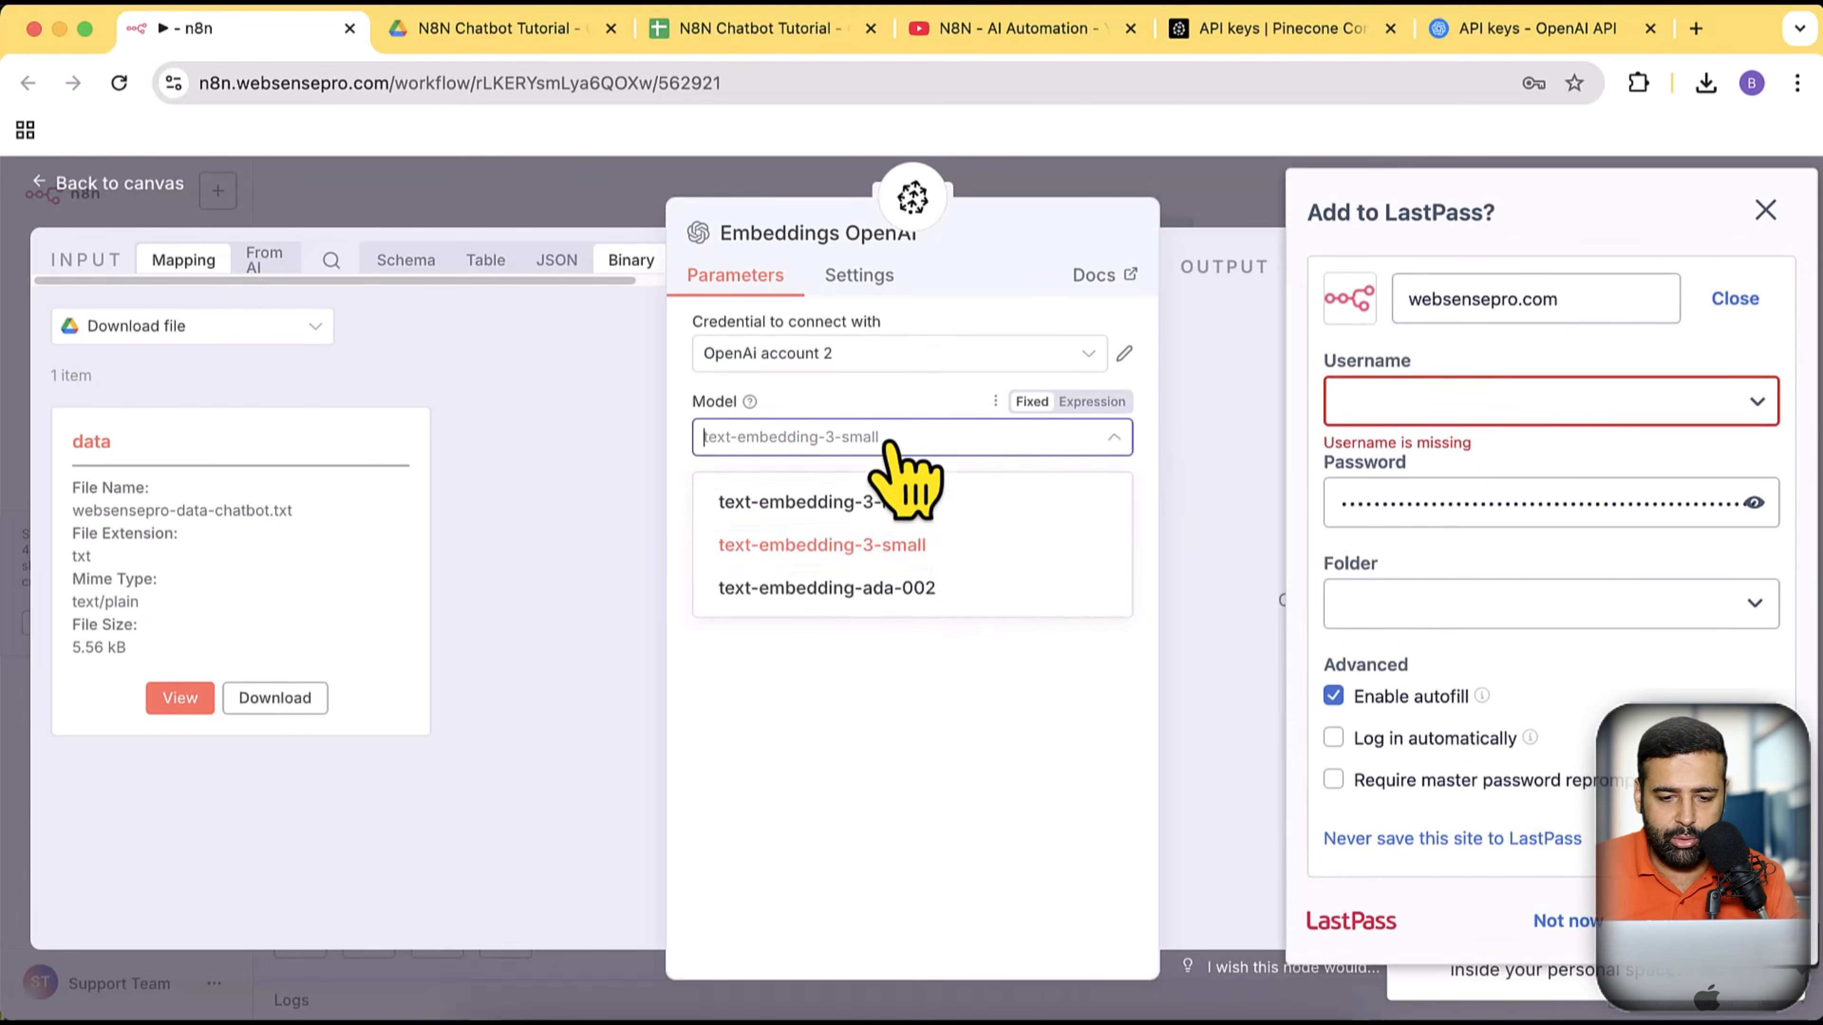
left_click(955, 547)
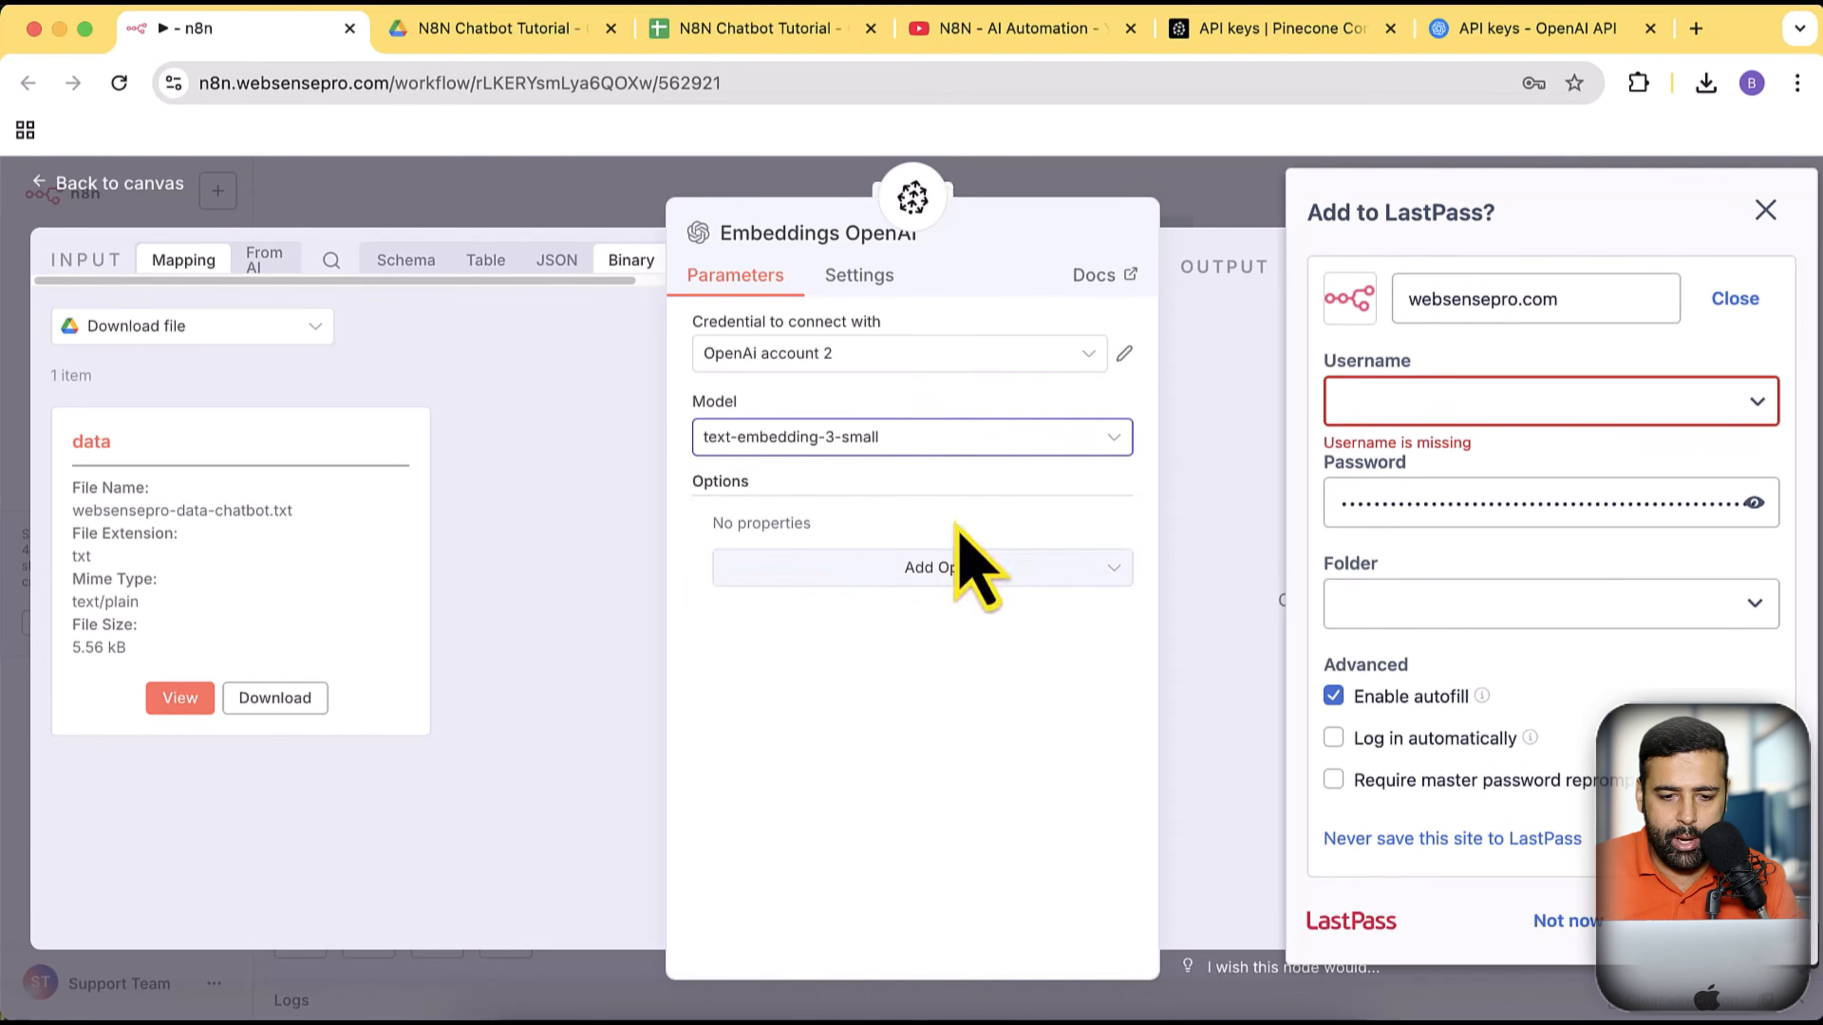
left_click(1740, 233)
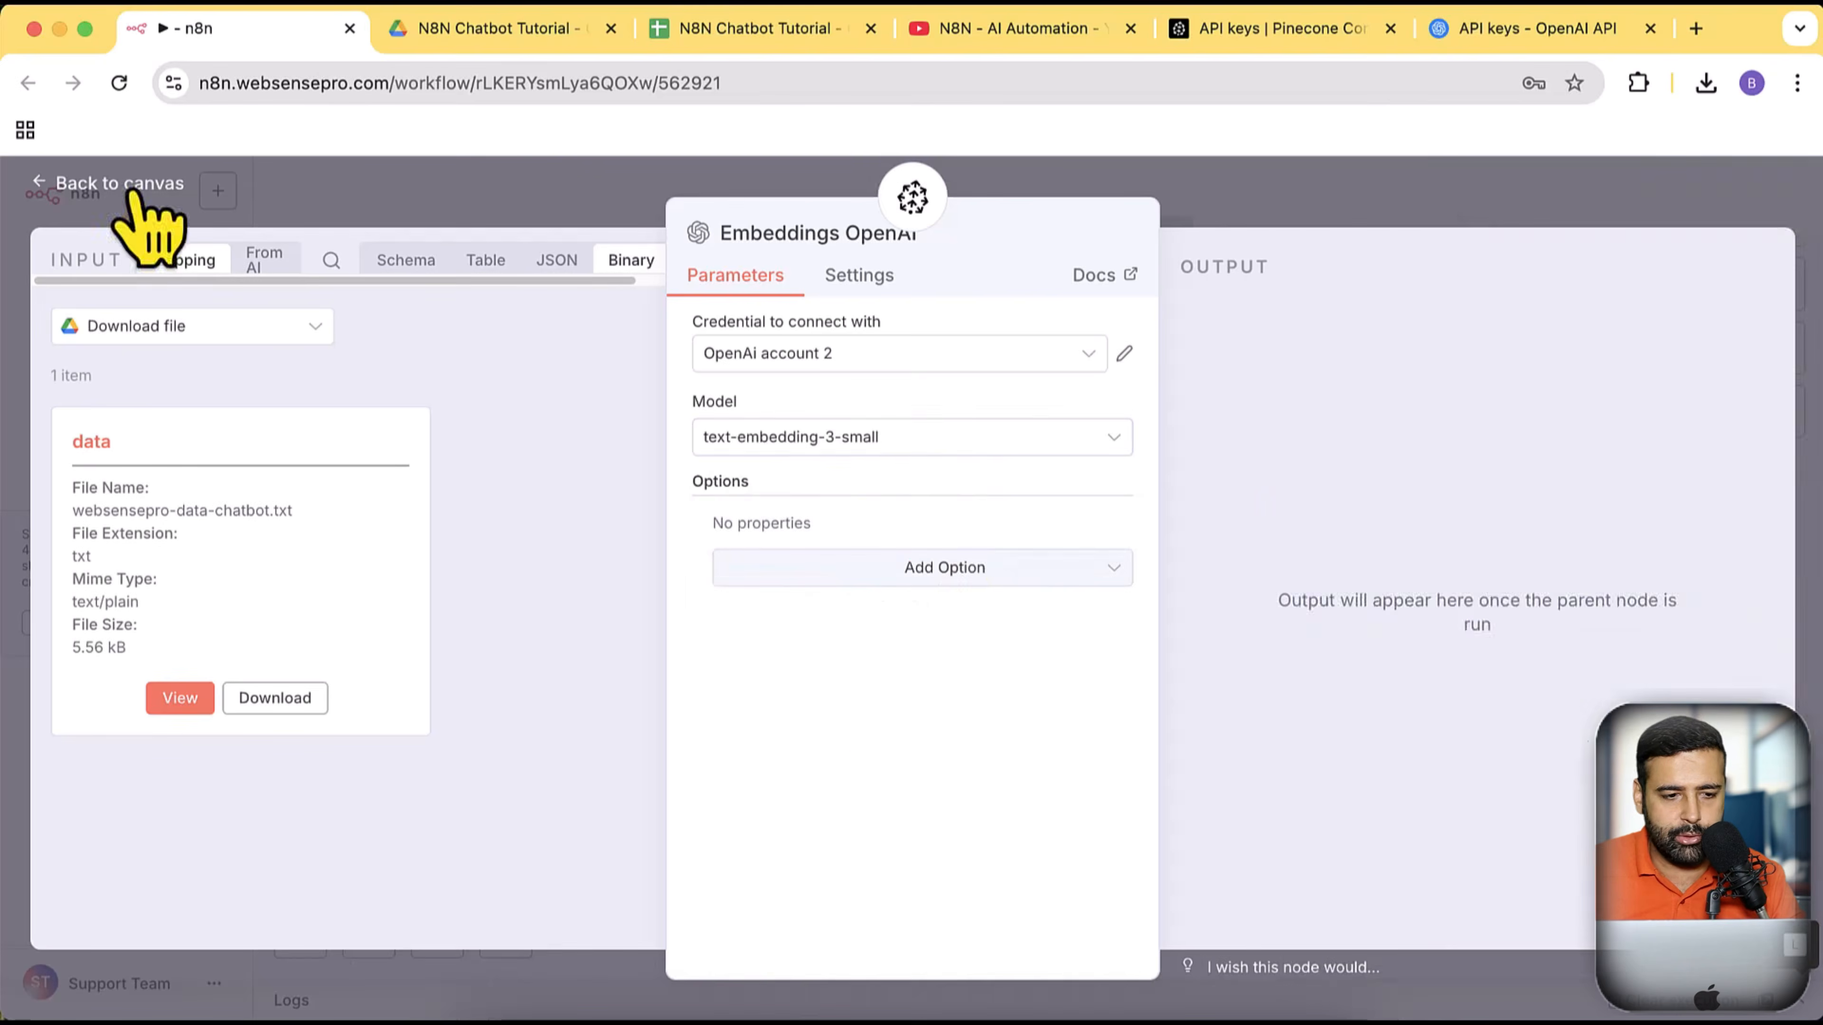
Return to the canvas and place the Embeddings OpenAI node below the Pinecone Vector Store node, clear of its document connector
key("Escape")
left_click_drag(990, 823, 927, 813)
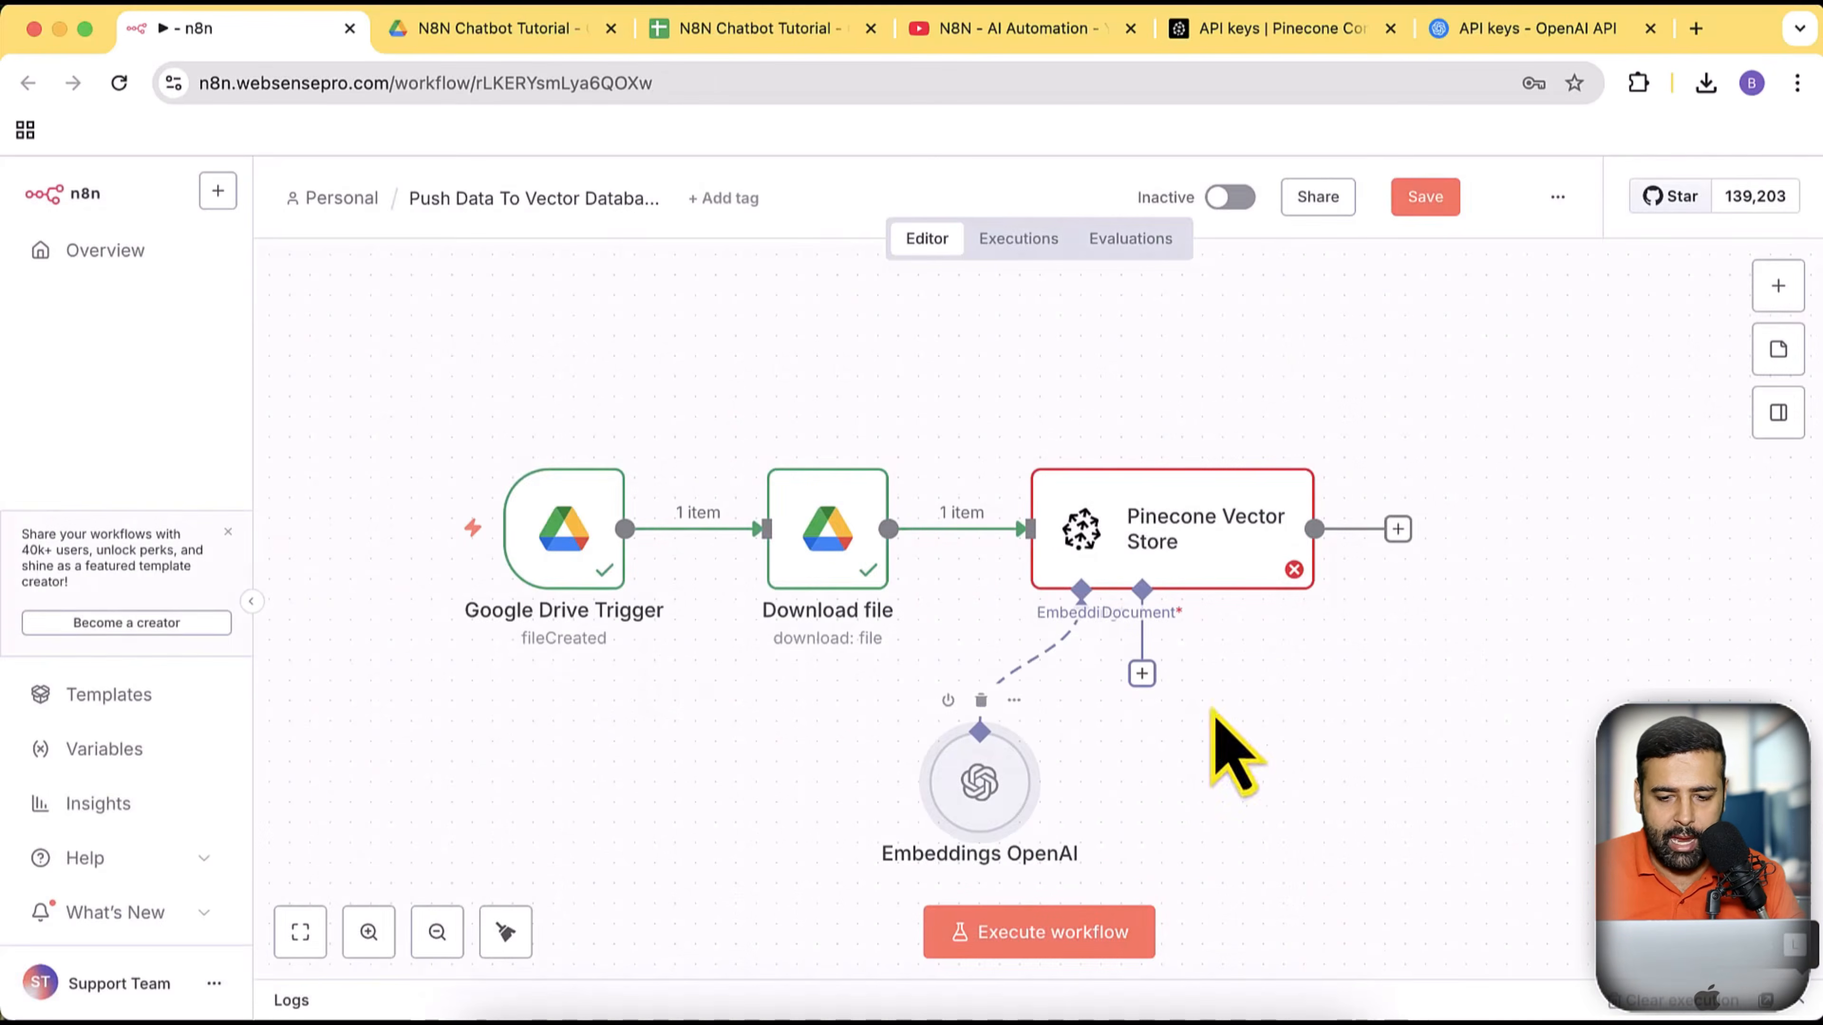
scroll(1485, 660, "down", 3)
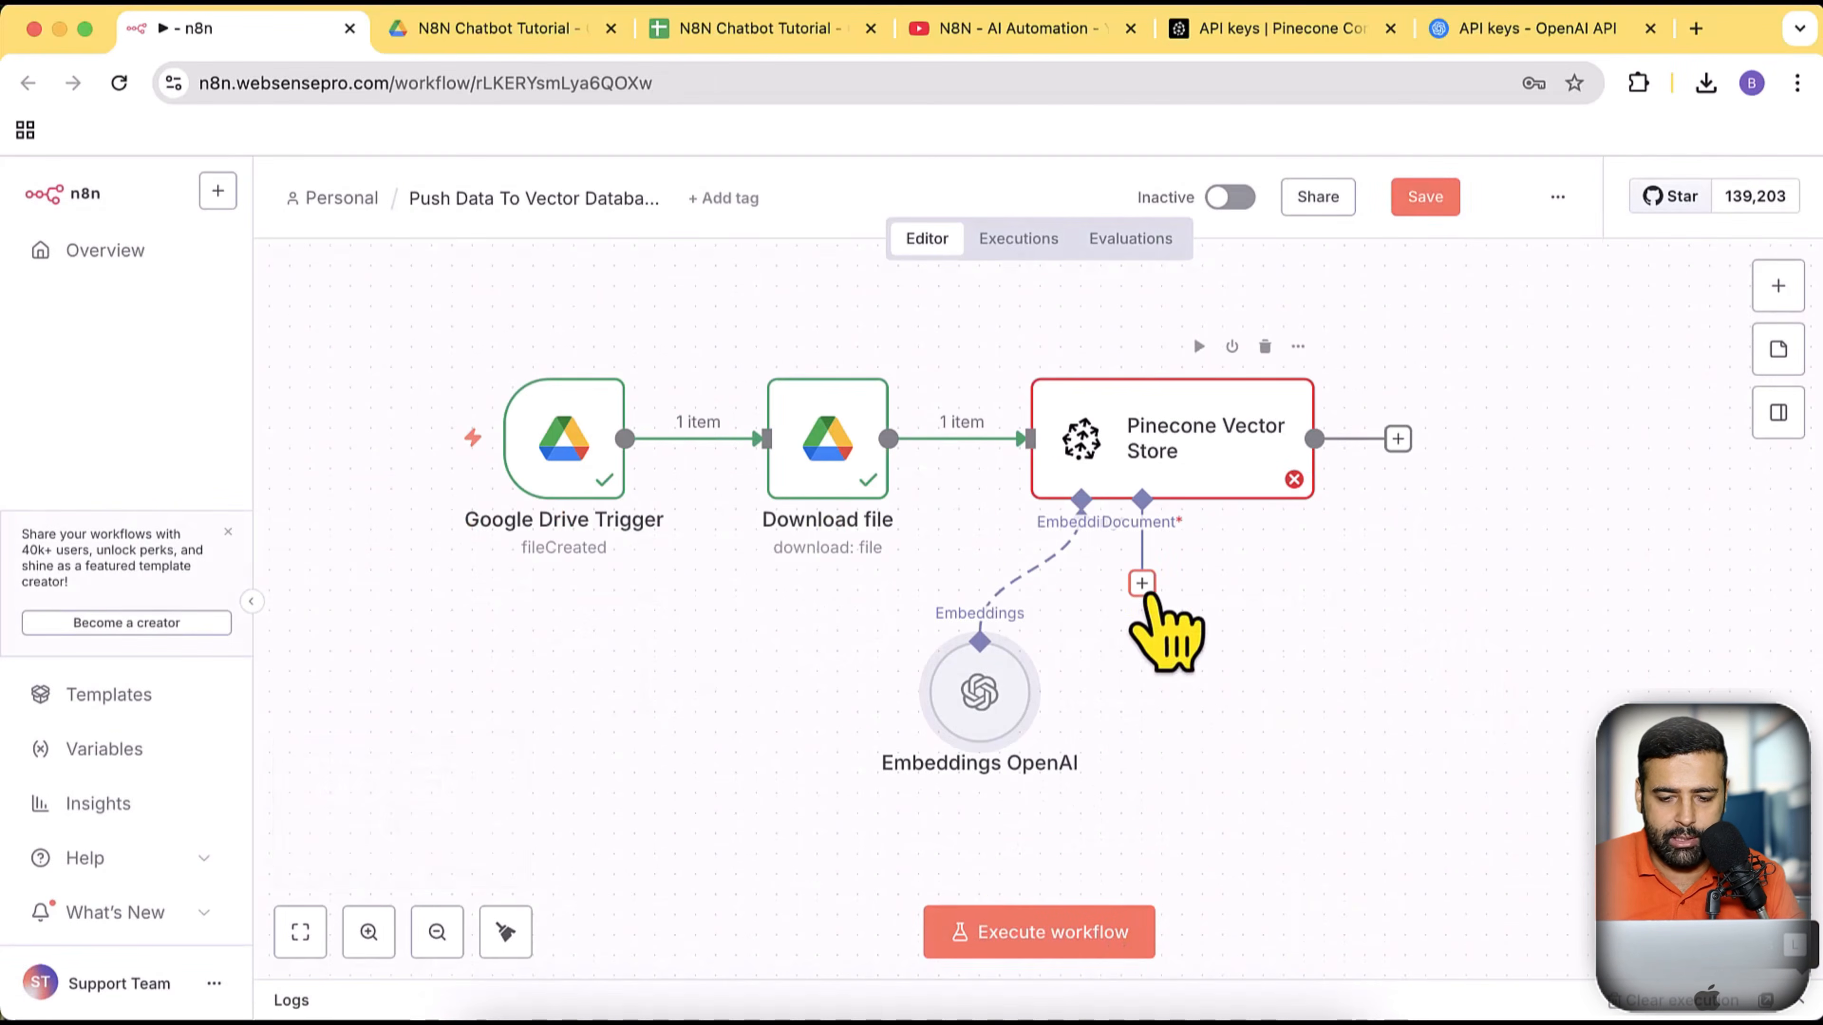
Attach a Default Data Loader to the Pinecone Vector Store's document input and set its type of data to Binary
left_click(1142, 583)
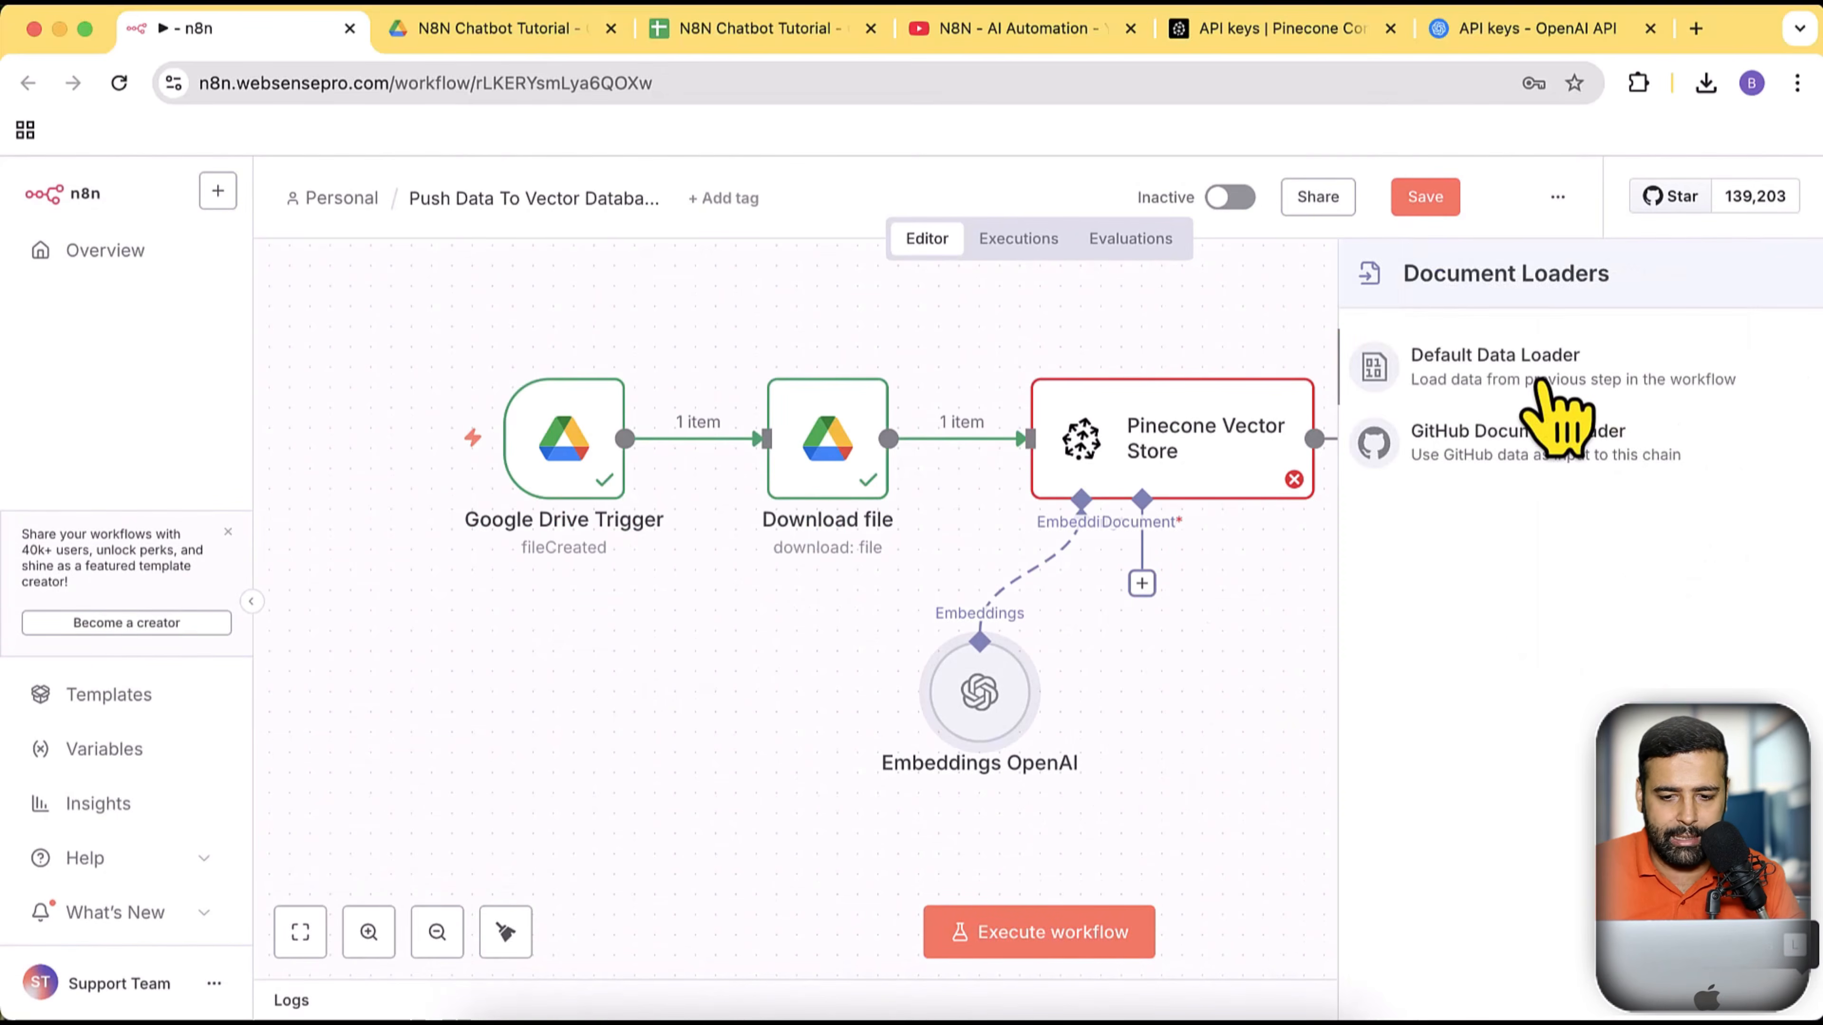
left_click(1540, 381)
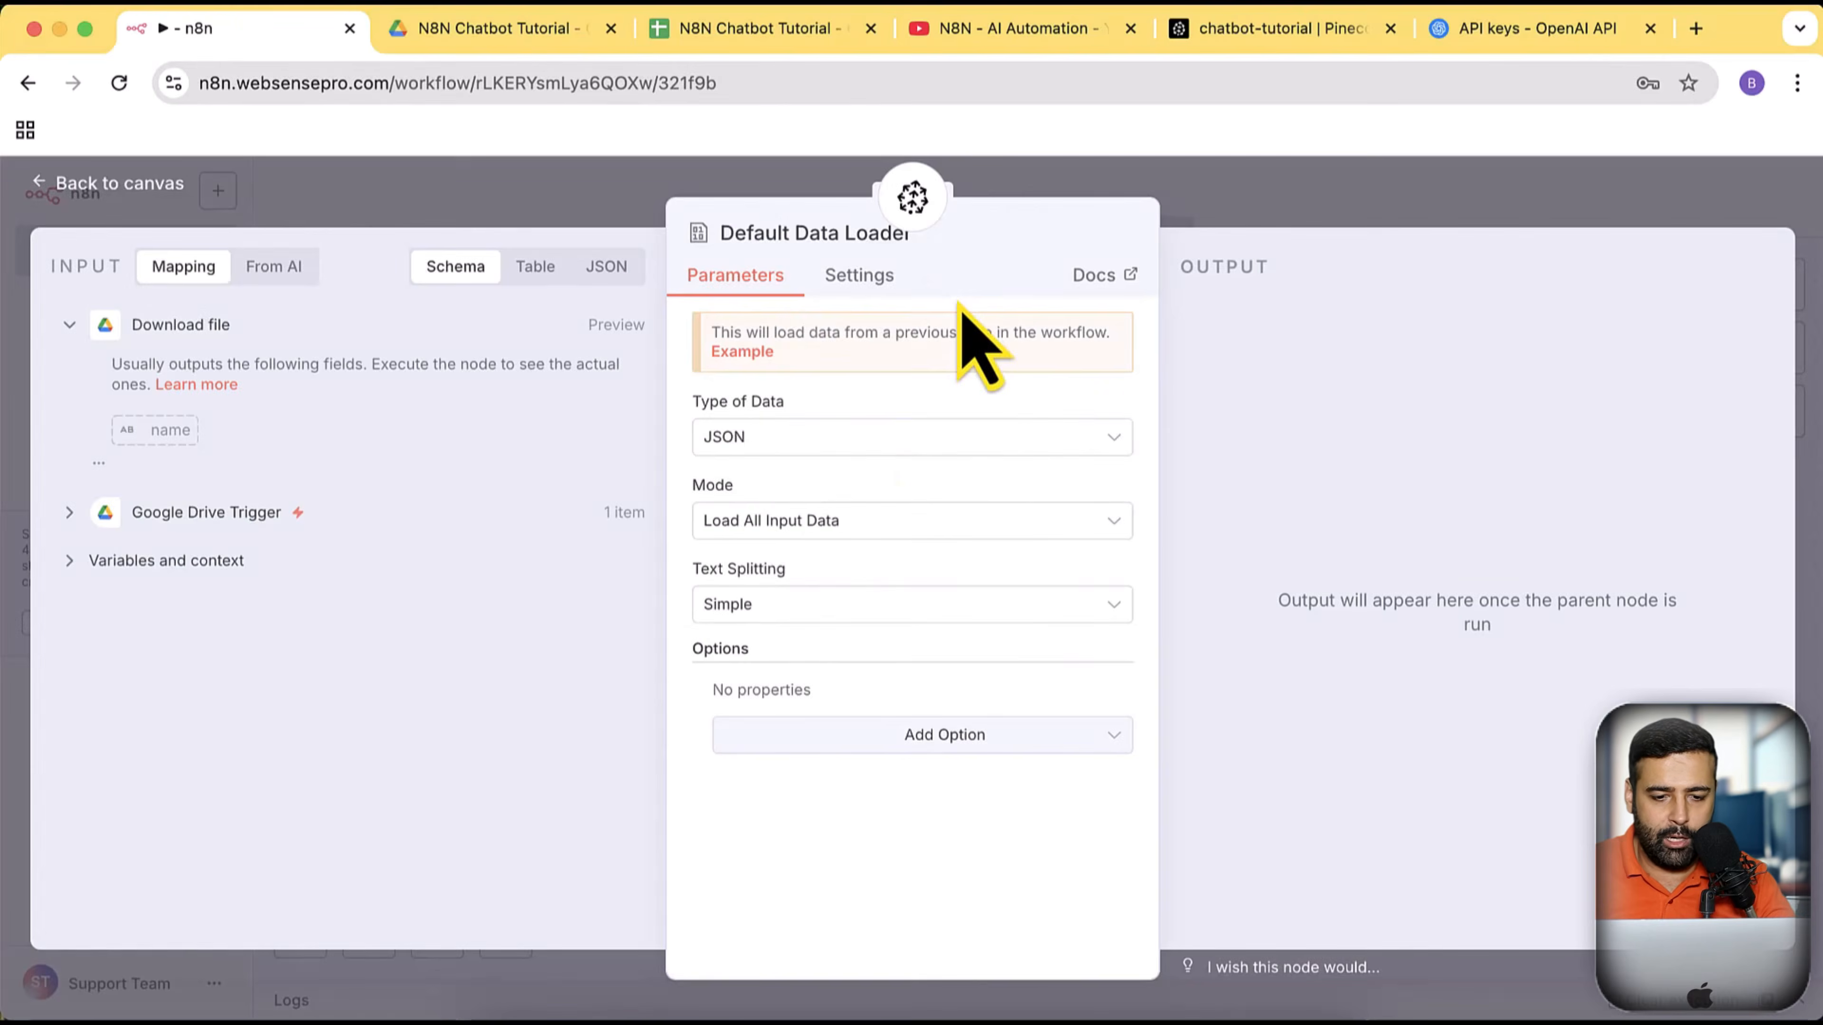
left_click(937, 443)
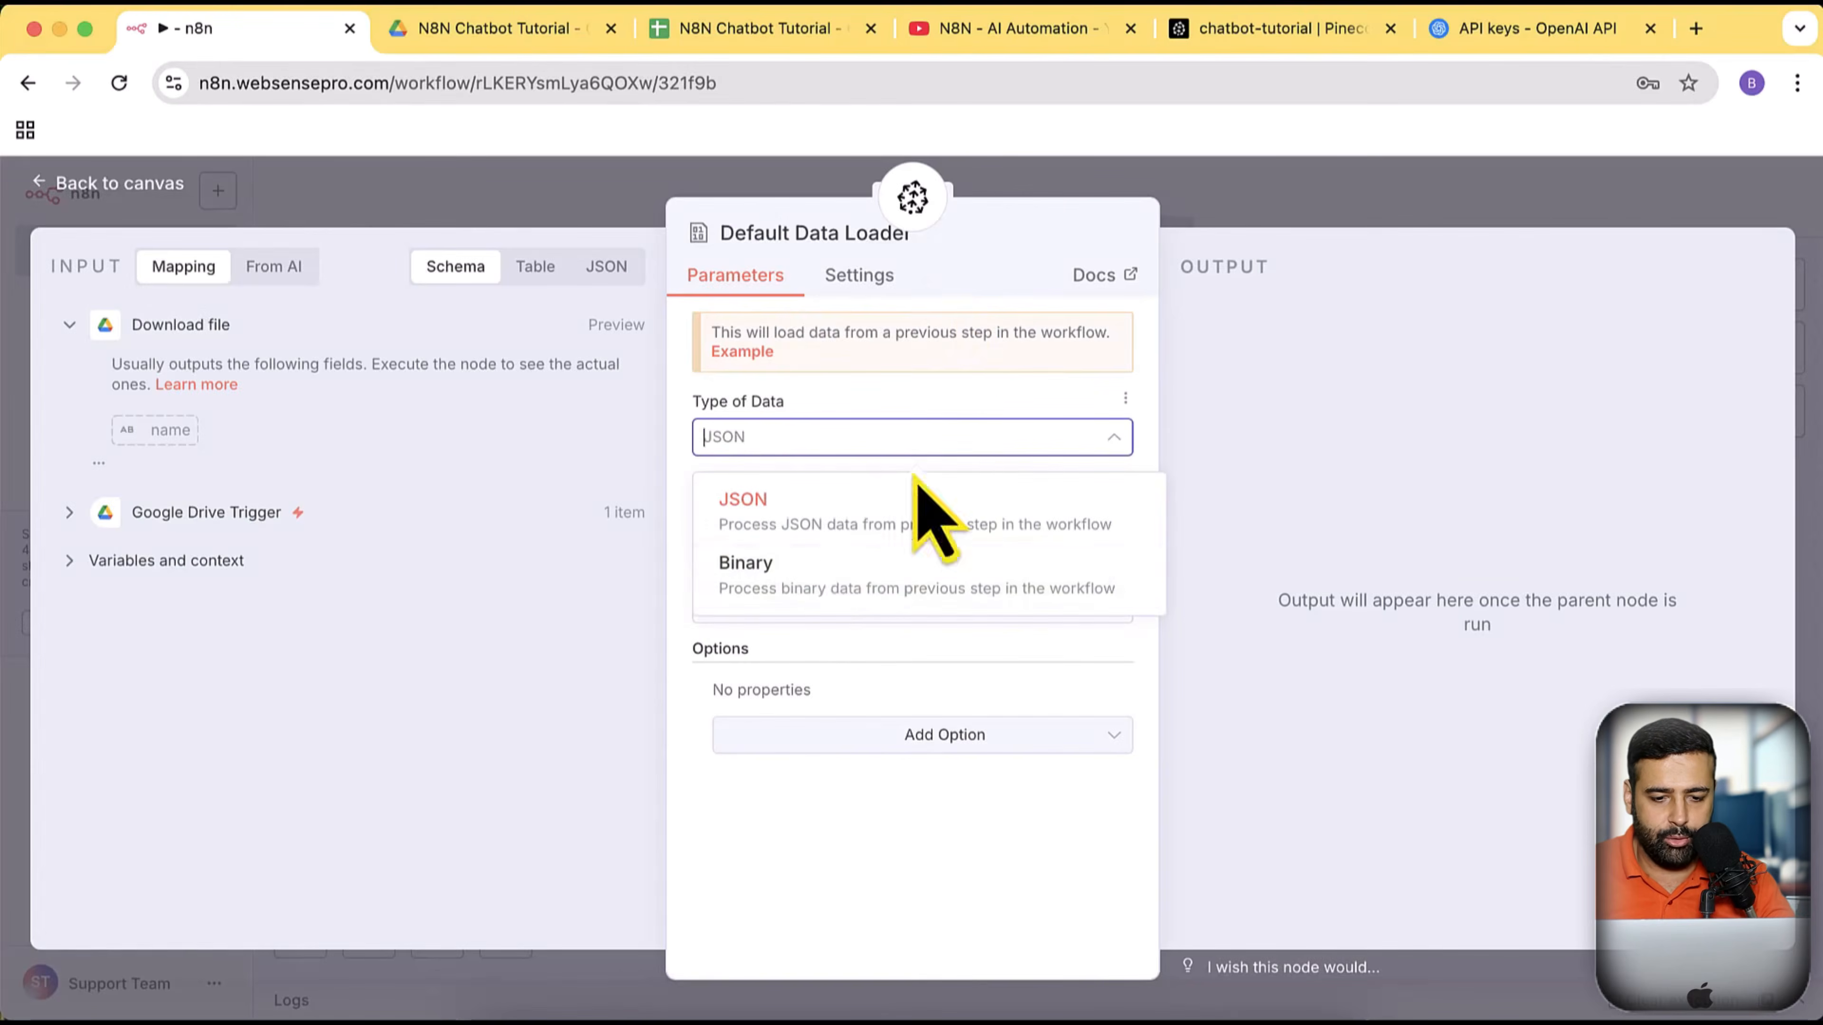
left_click(850, 581)
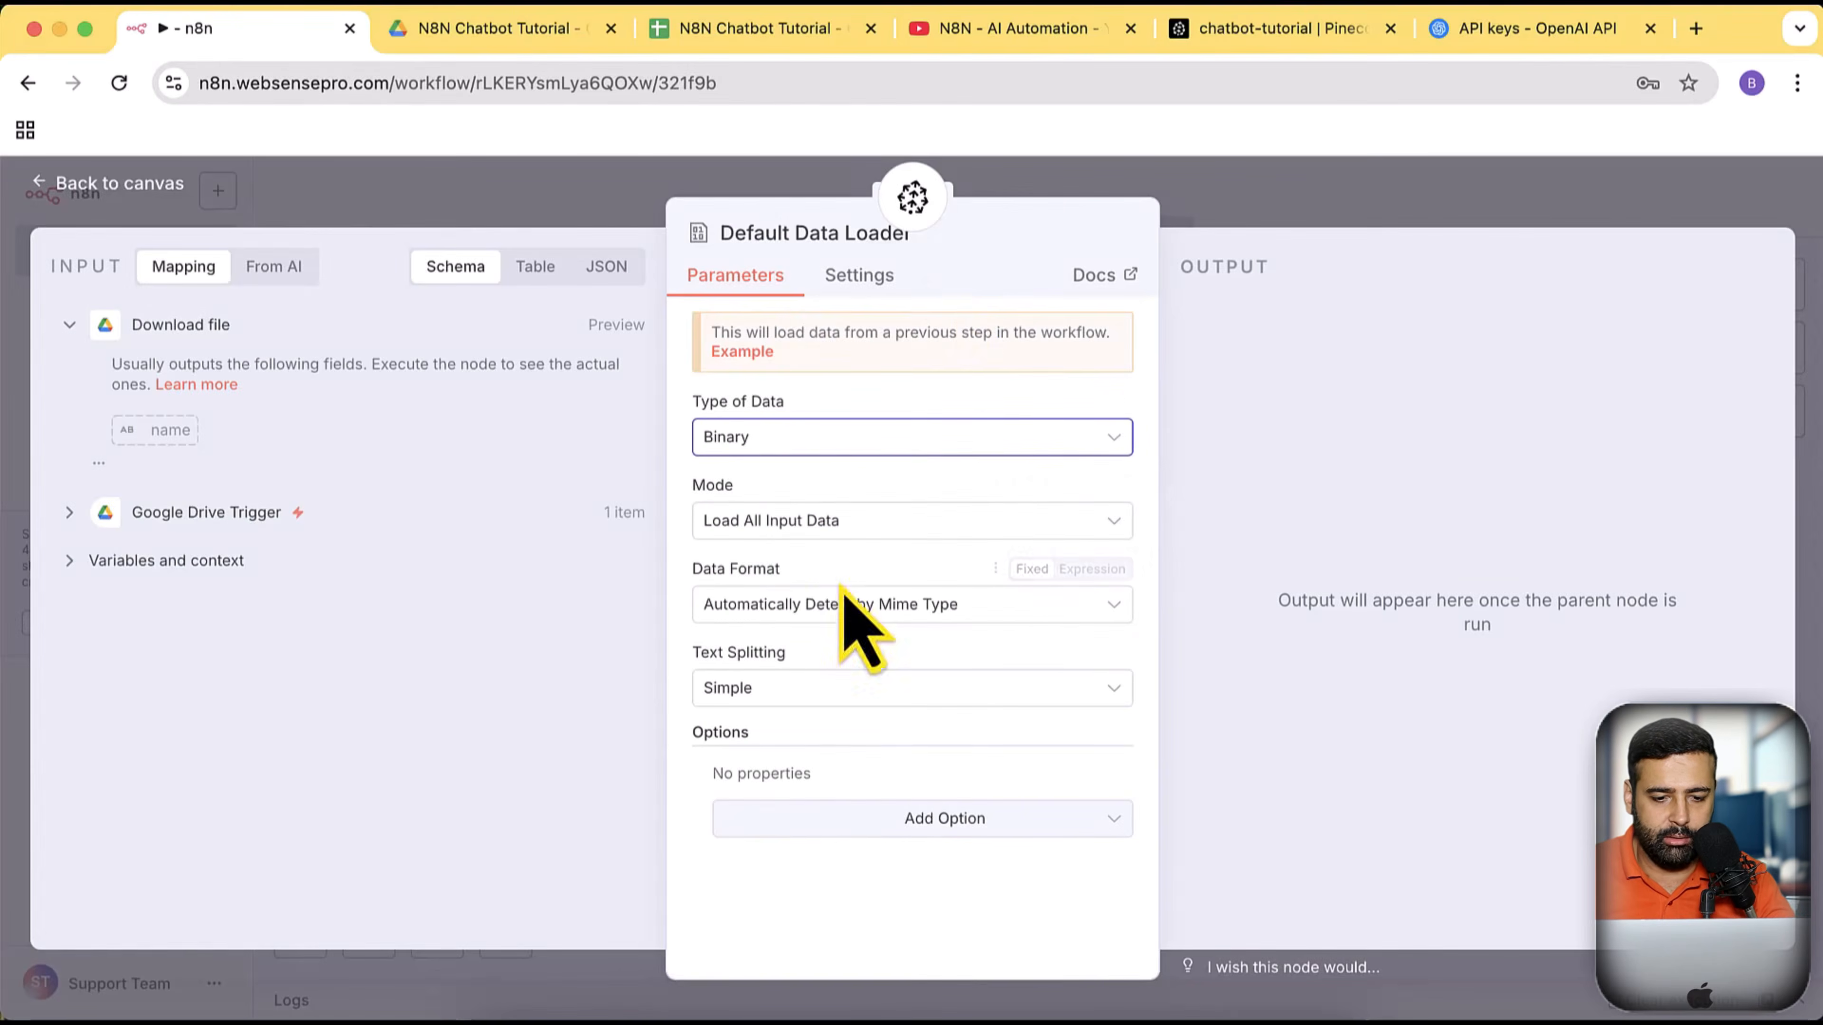
left_click(135, 185)
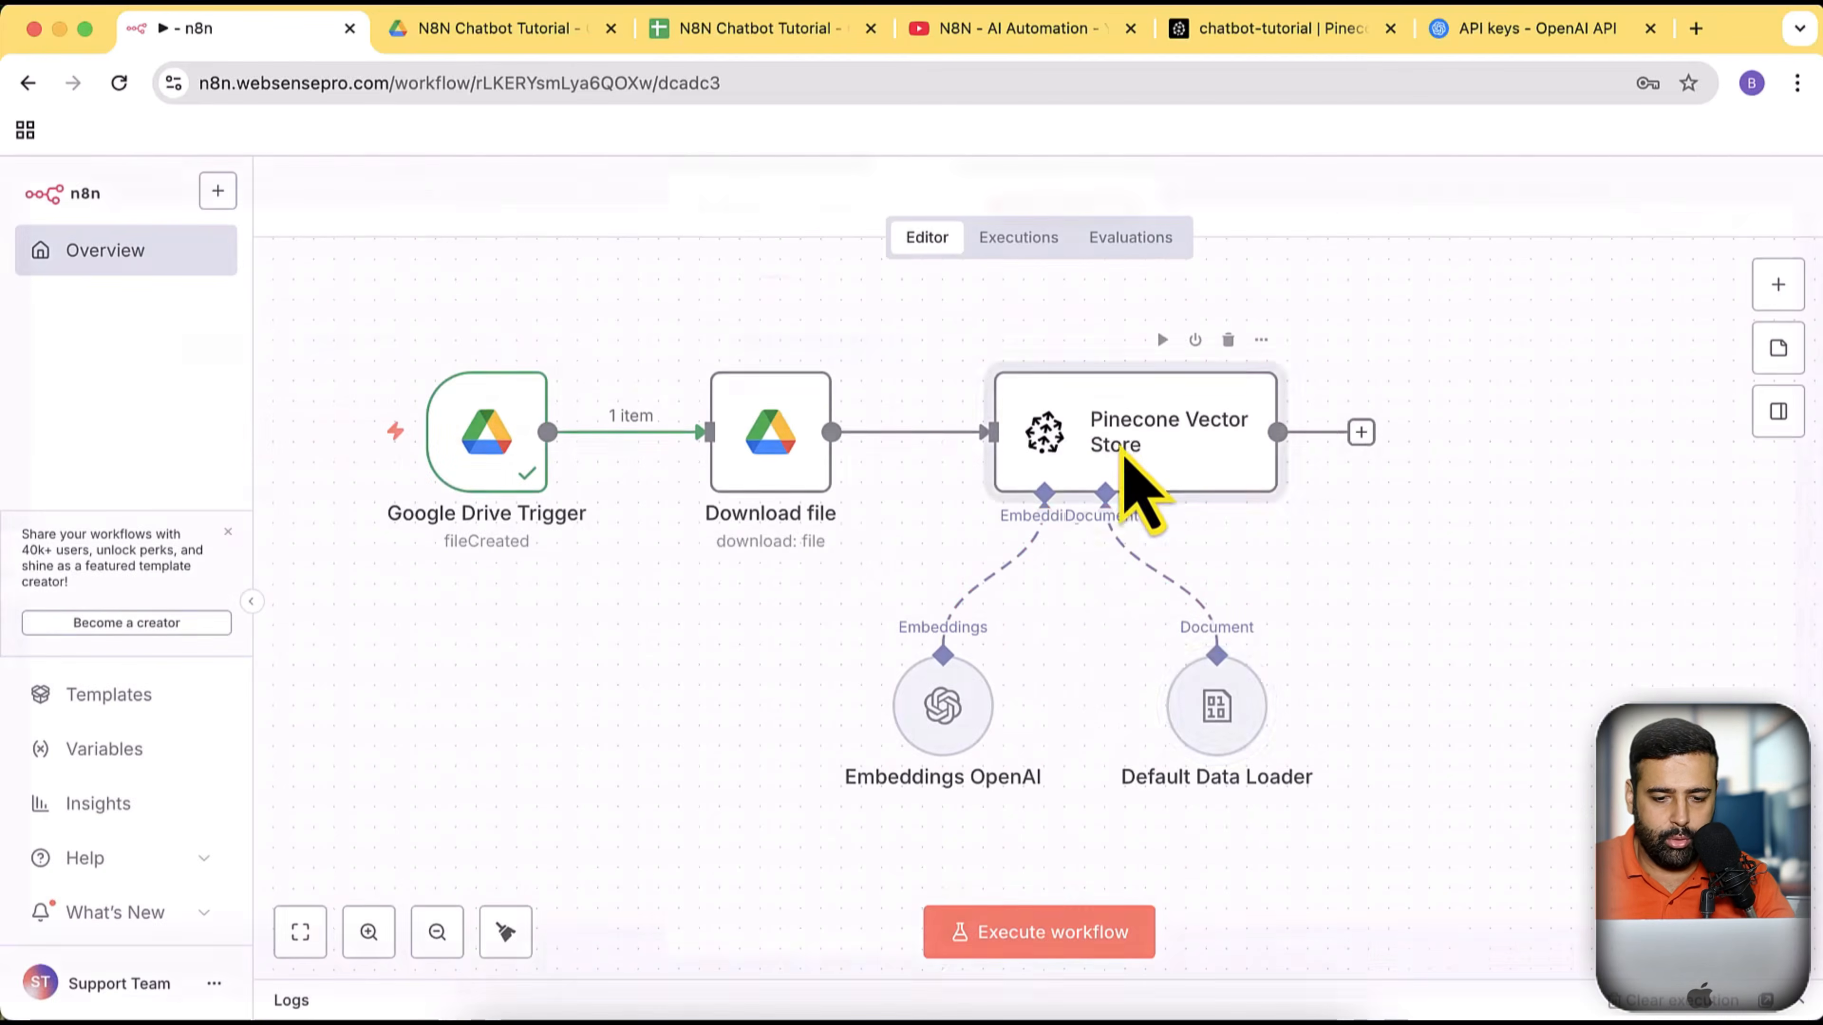
Add the Pinecone Namespace option to the Pinecone Vector Store node, set it to chatbot-tutorial and return to the canvas
double_click(1123, 454)
left_click(1068, 828)
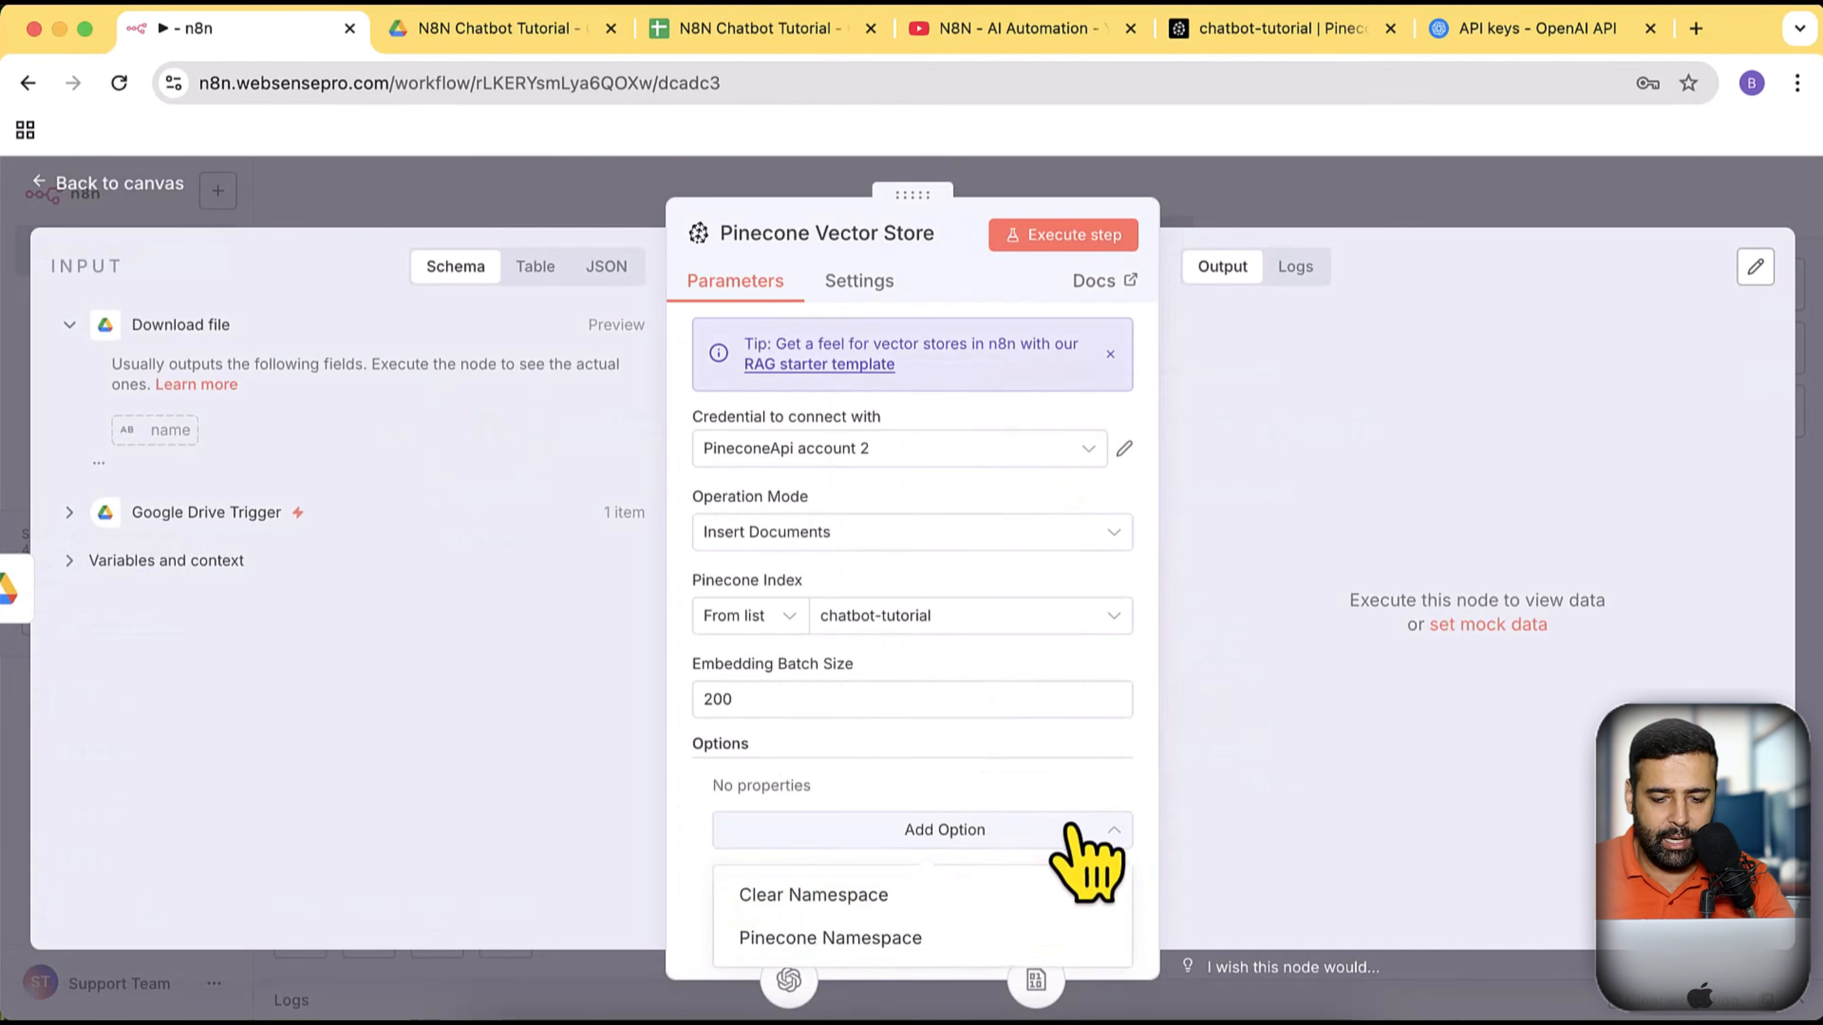
left_click(994, 937)
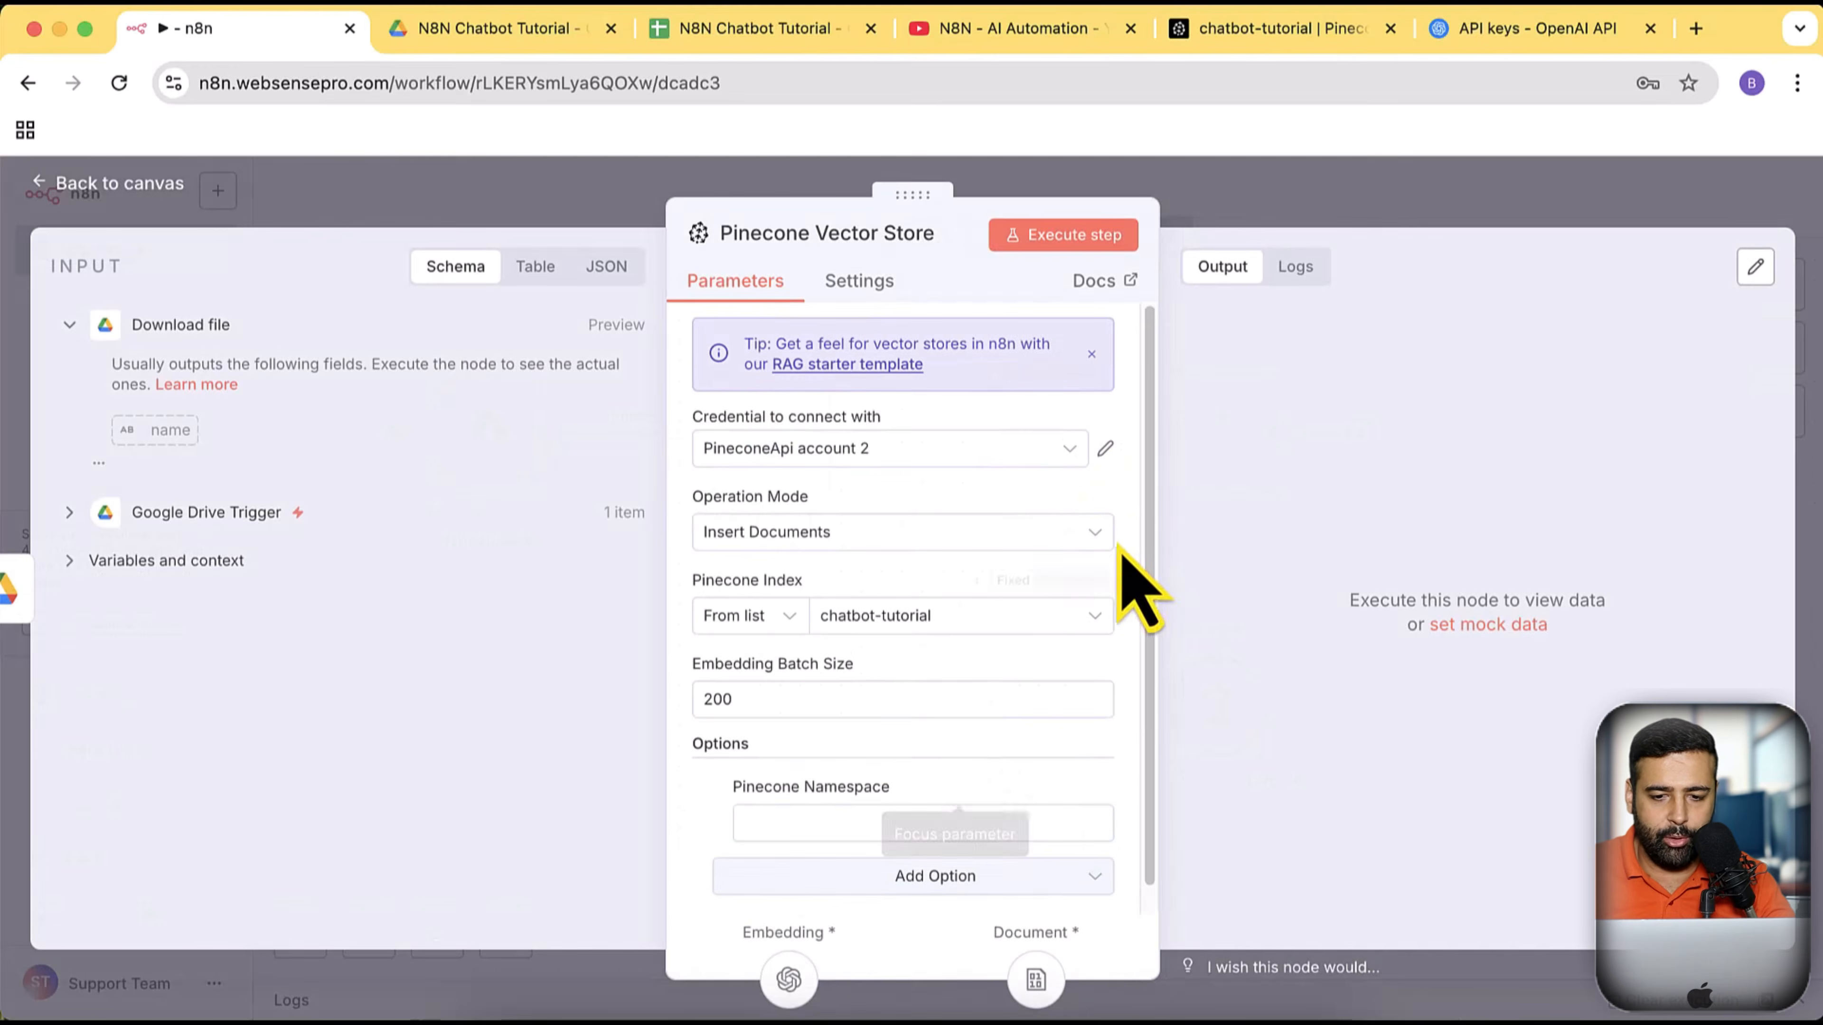
scroll(1123, 529, "down", 1)
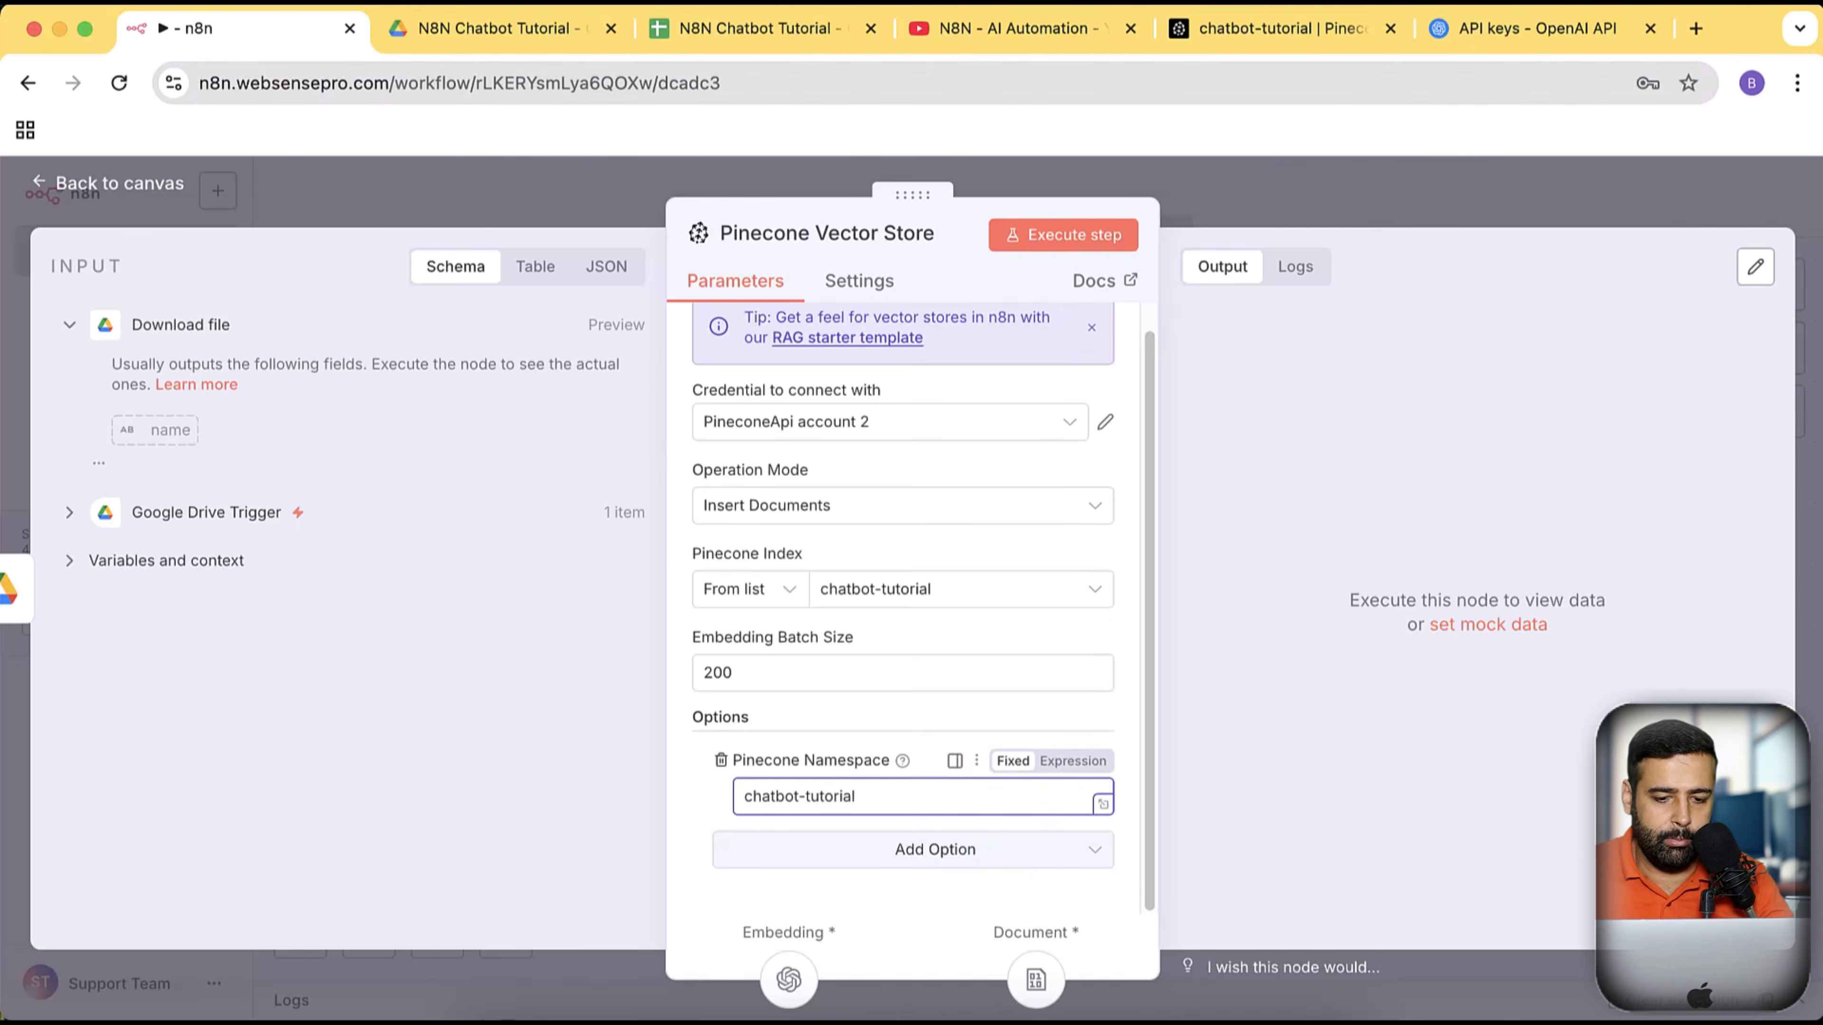
left_click(148, 183)
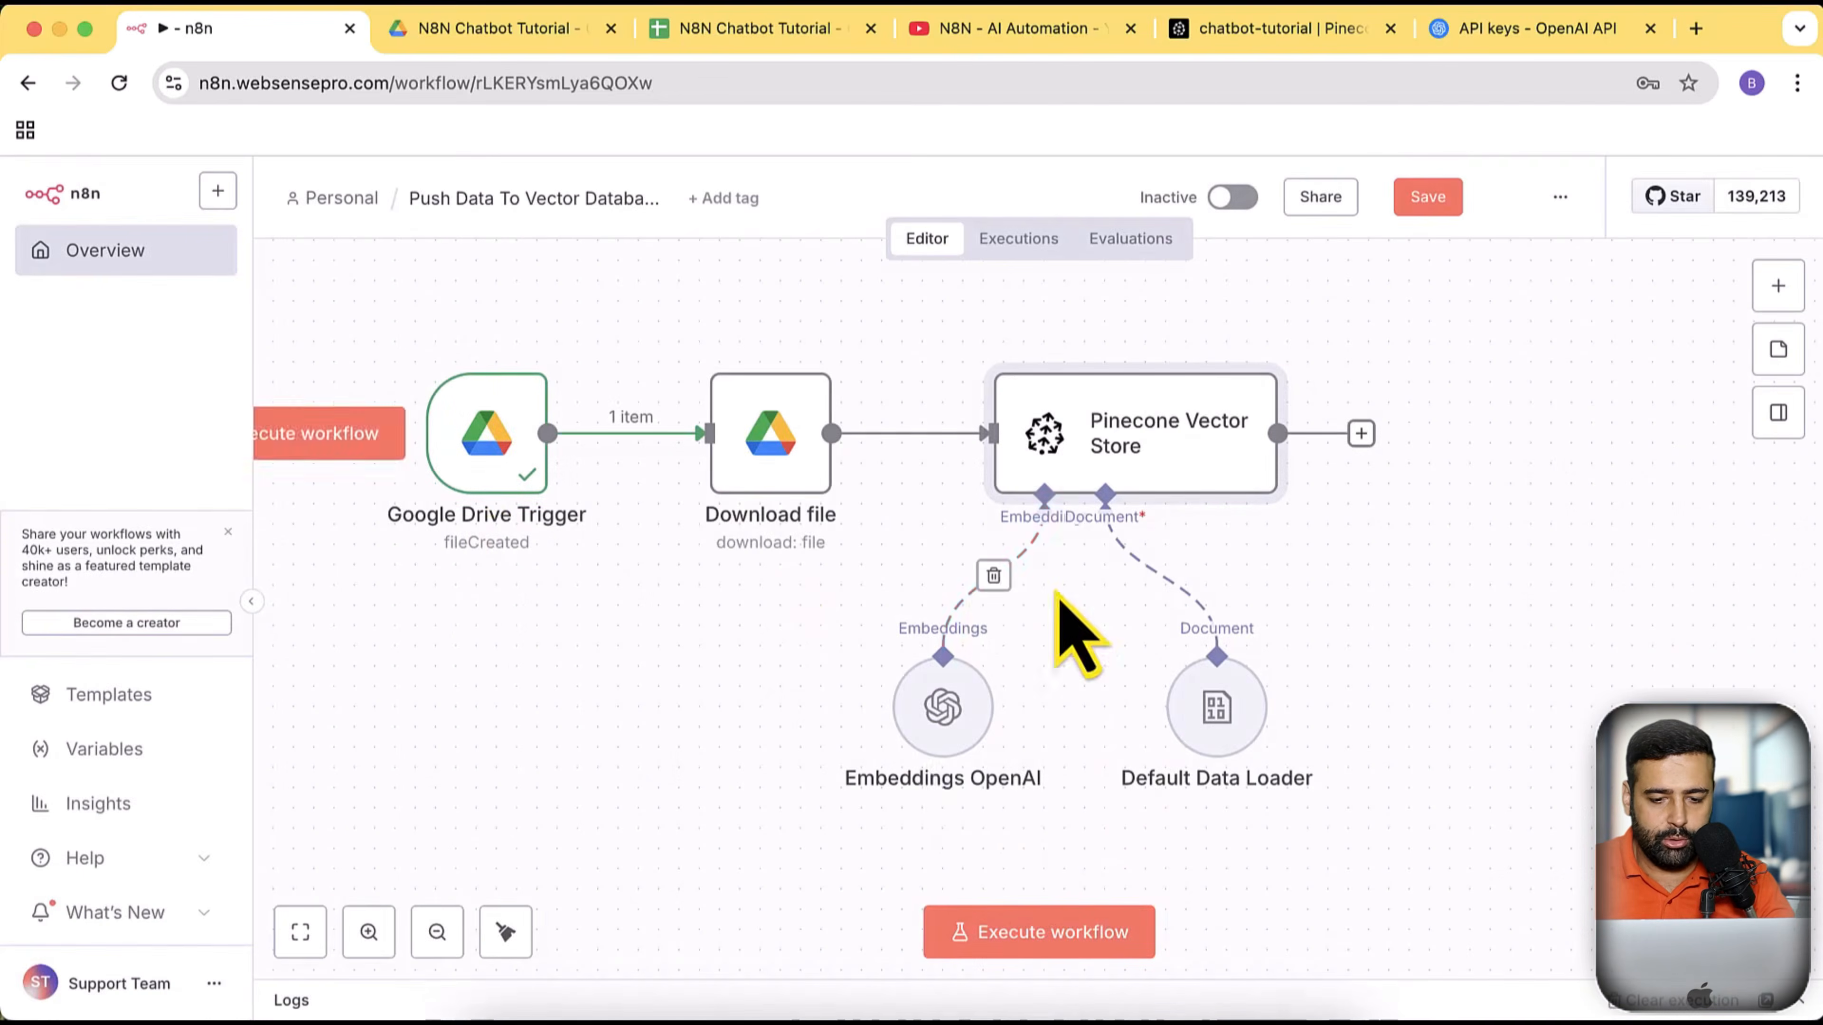
Open the Embeddings OpenAI node and add the Dimensions option
double_click(937, 736)
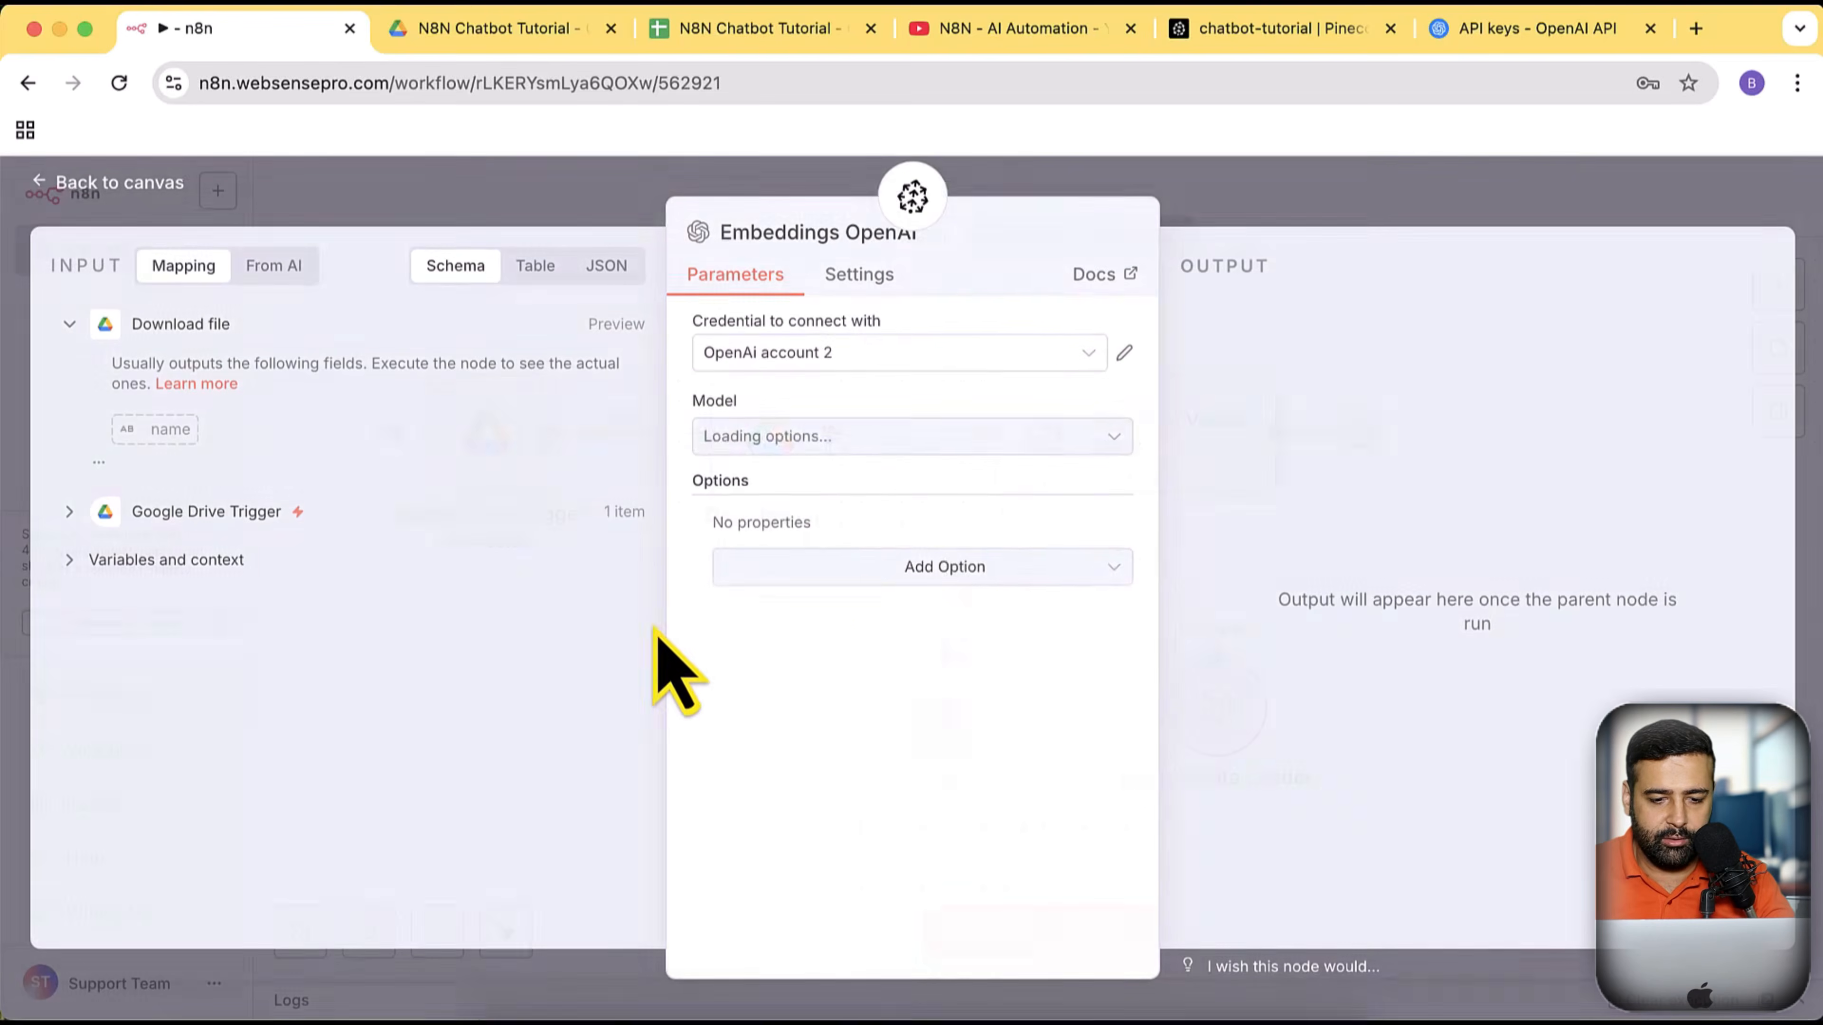
left_click(841, 576)
left_click(814, 634)
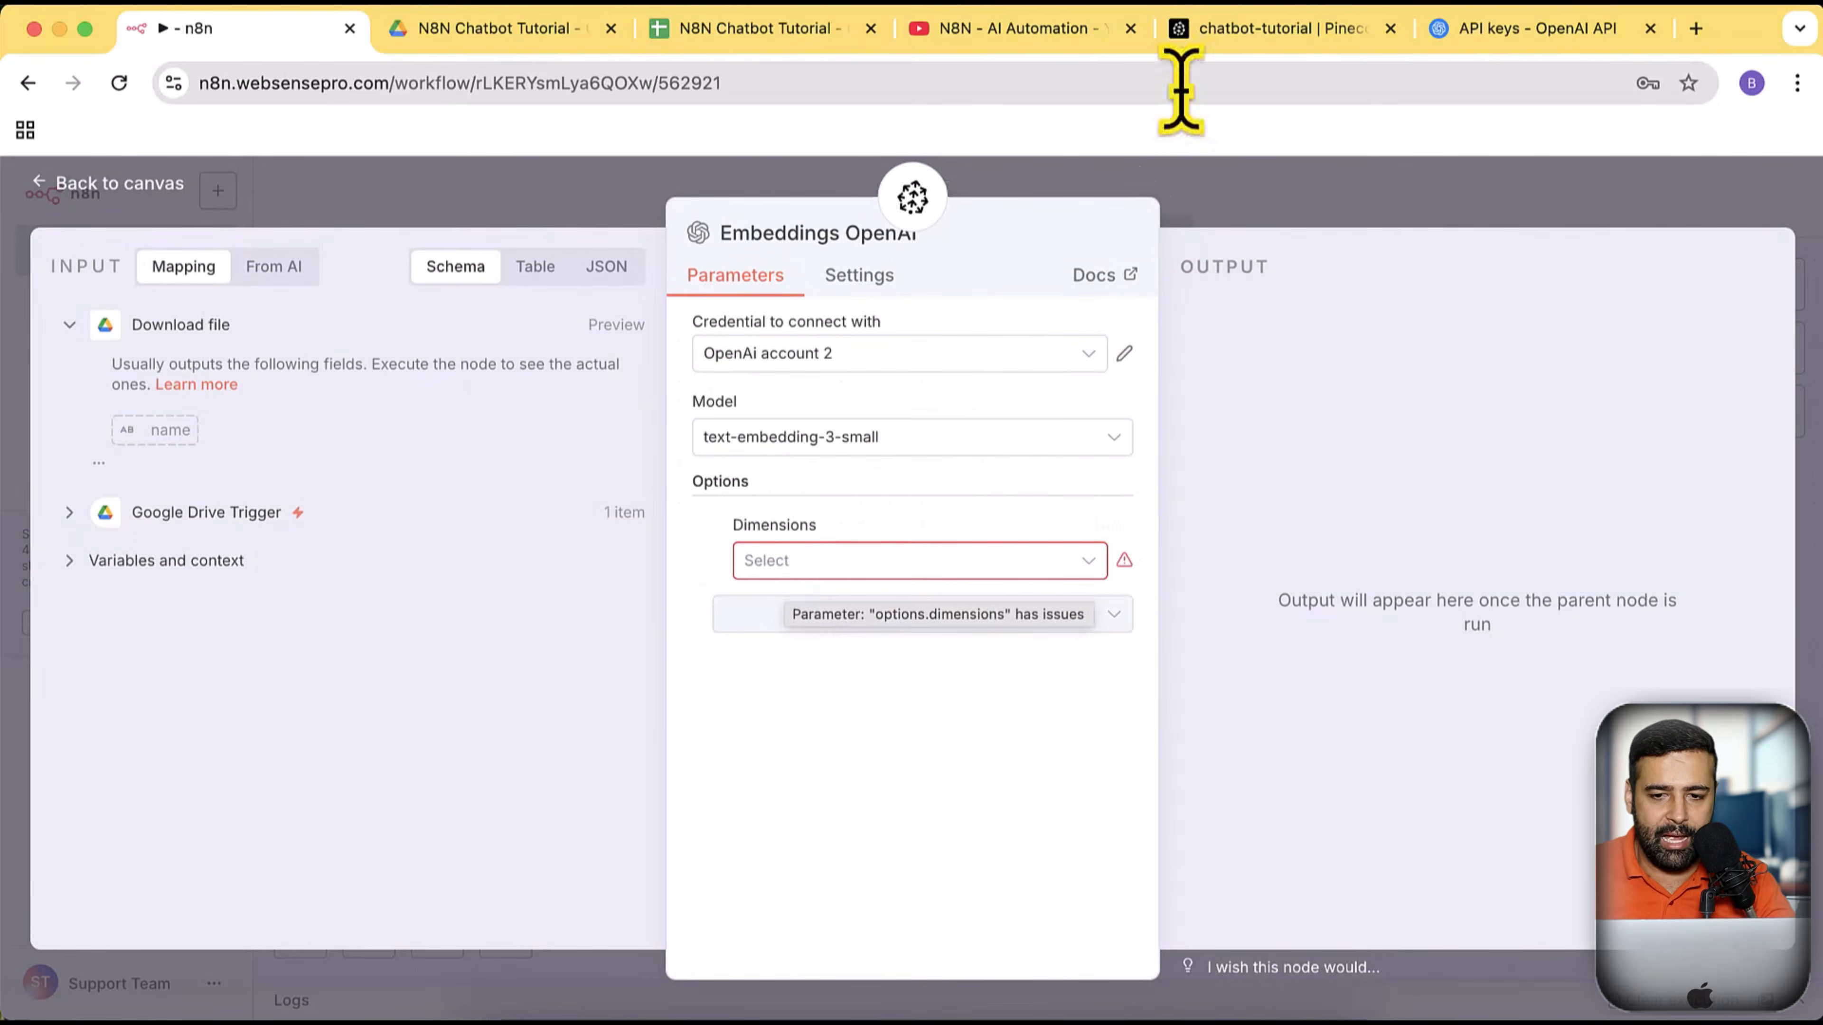
Check the chatbot-tutorial index's dimension in Pinecone, then set the embeddings node's Dimensions to 512 in n8n and return to the canvas
left_click(1249, 33)
scroll(1148, 416, "down", 1)
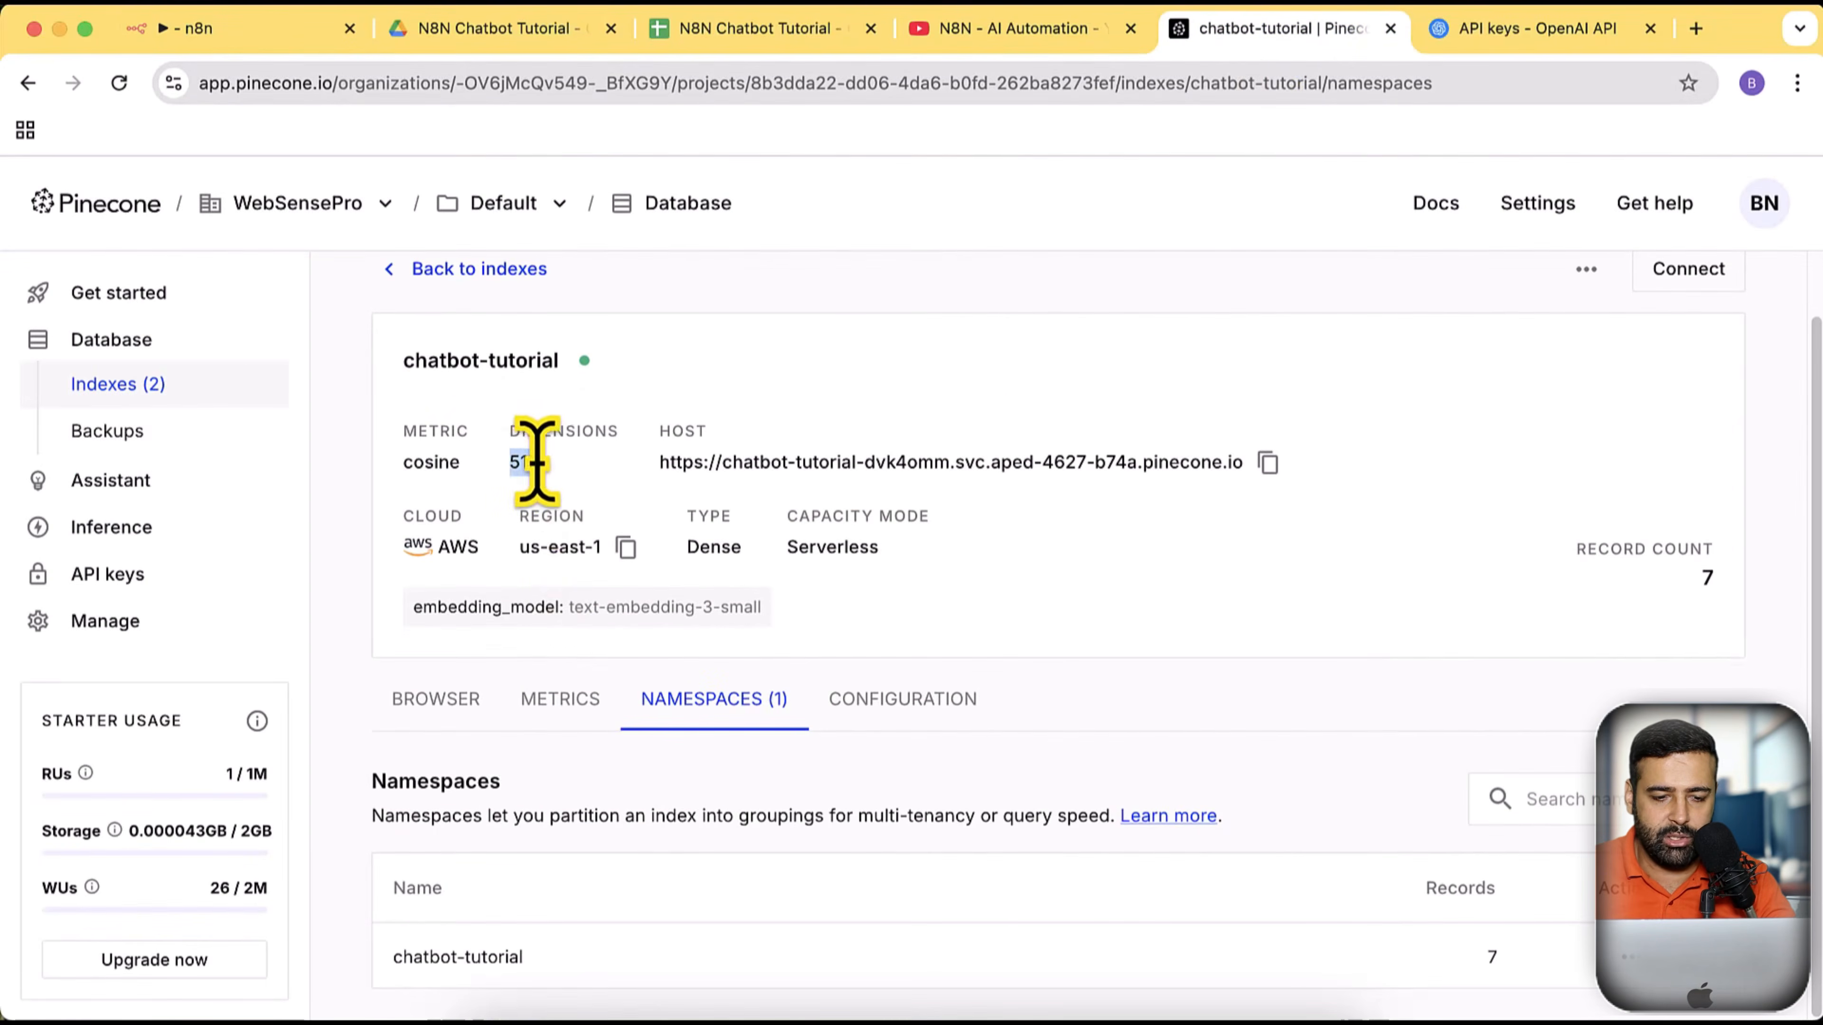
left_click(221, 398)
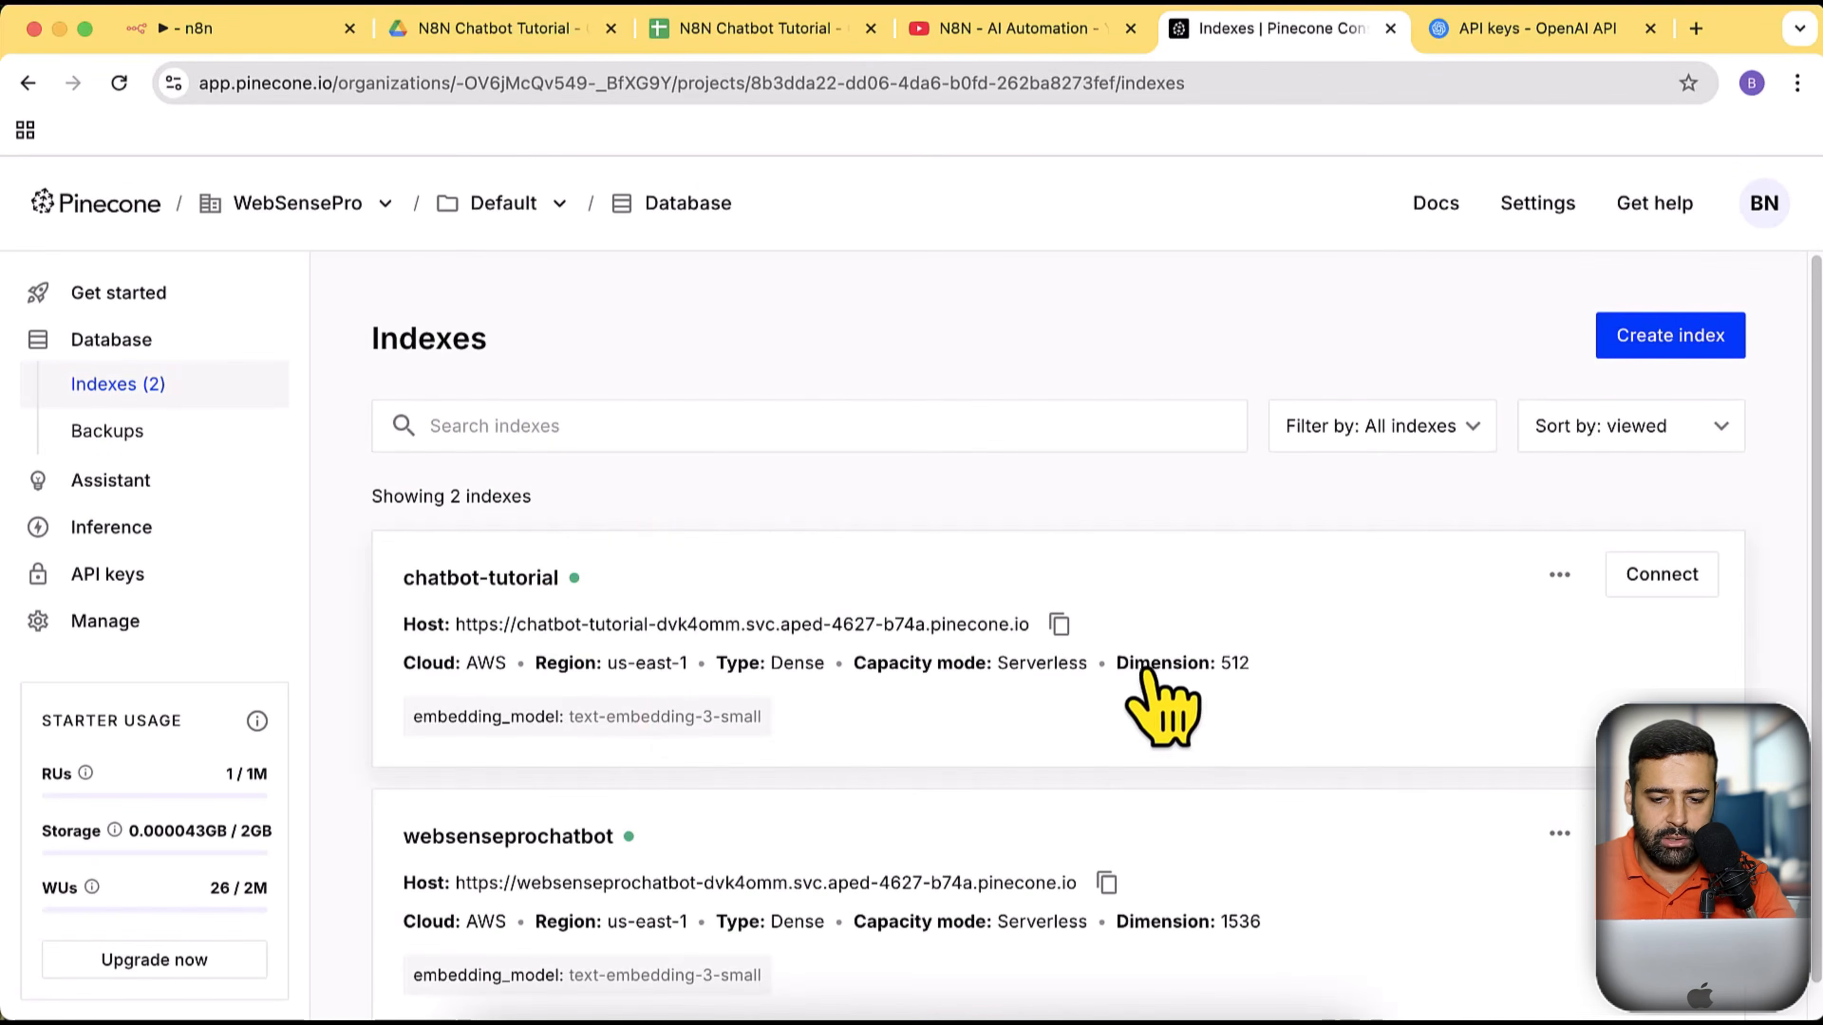
left_click(1183, 686)
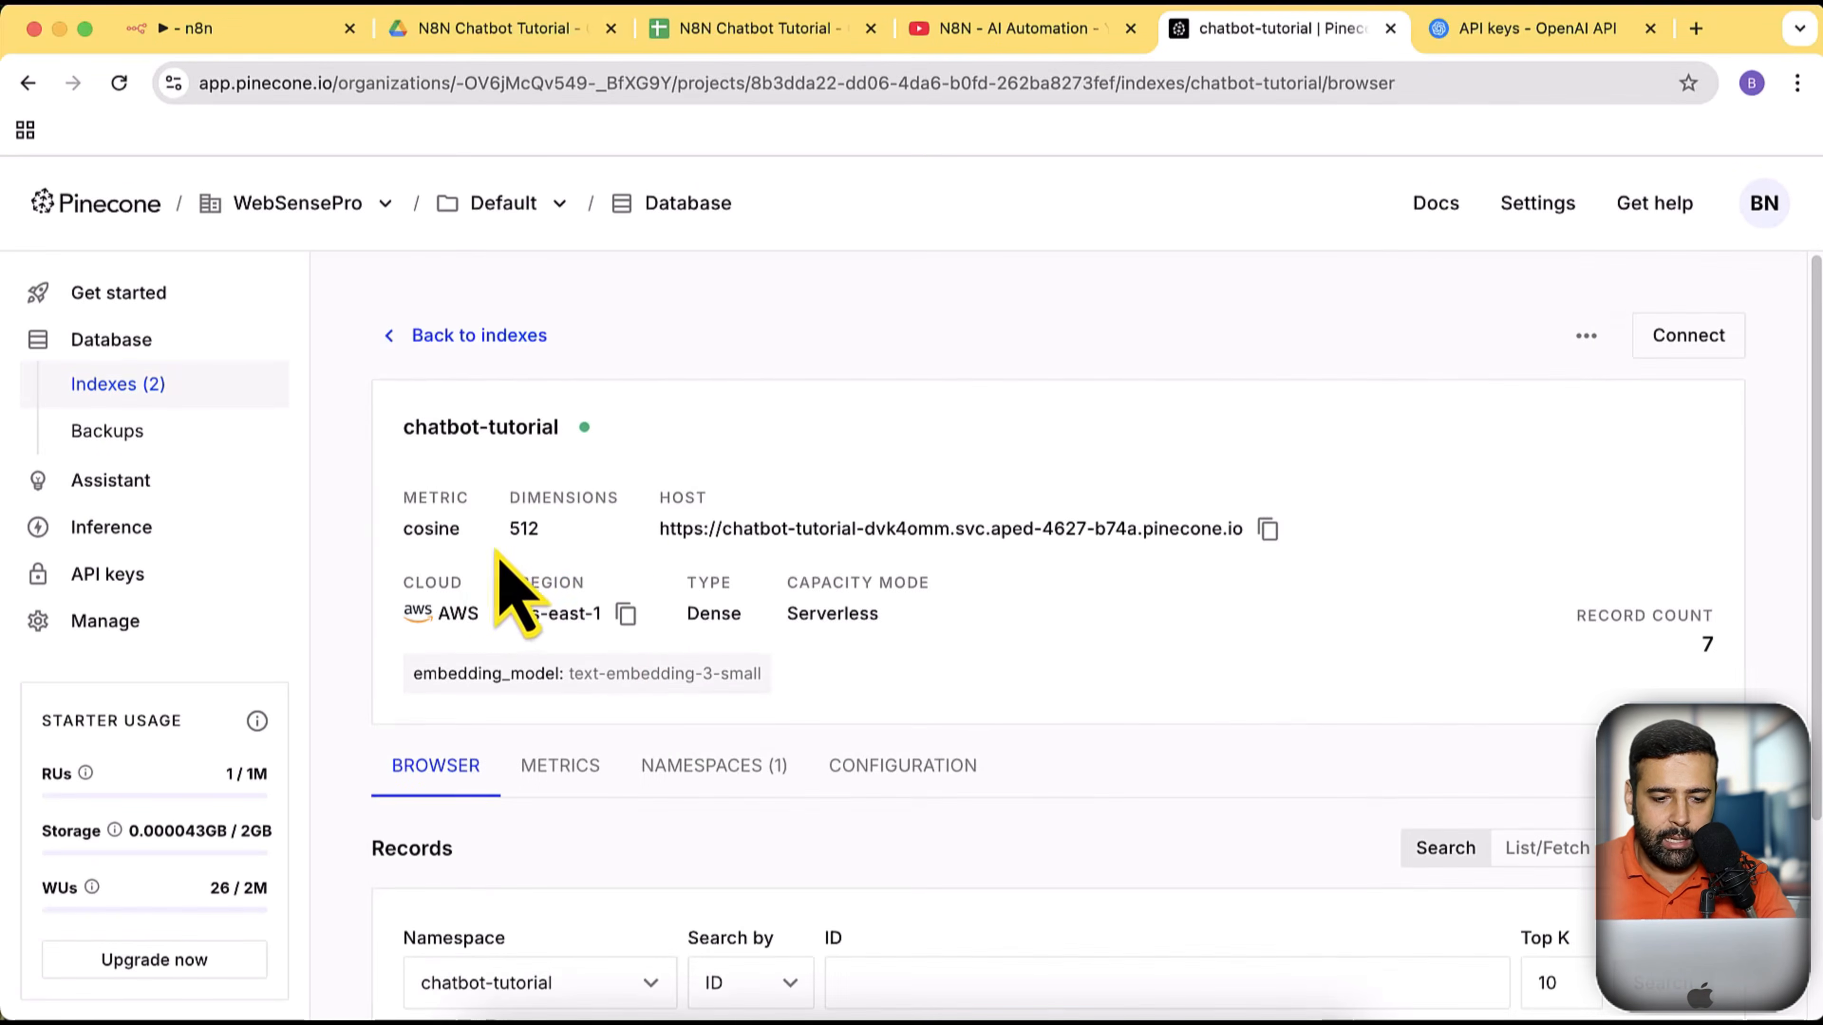
left_click(287, 30)
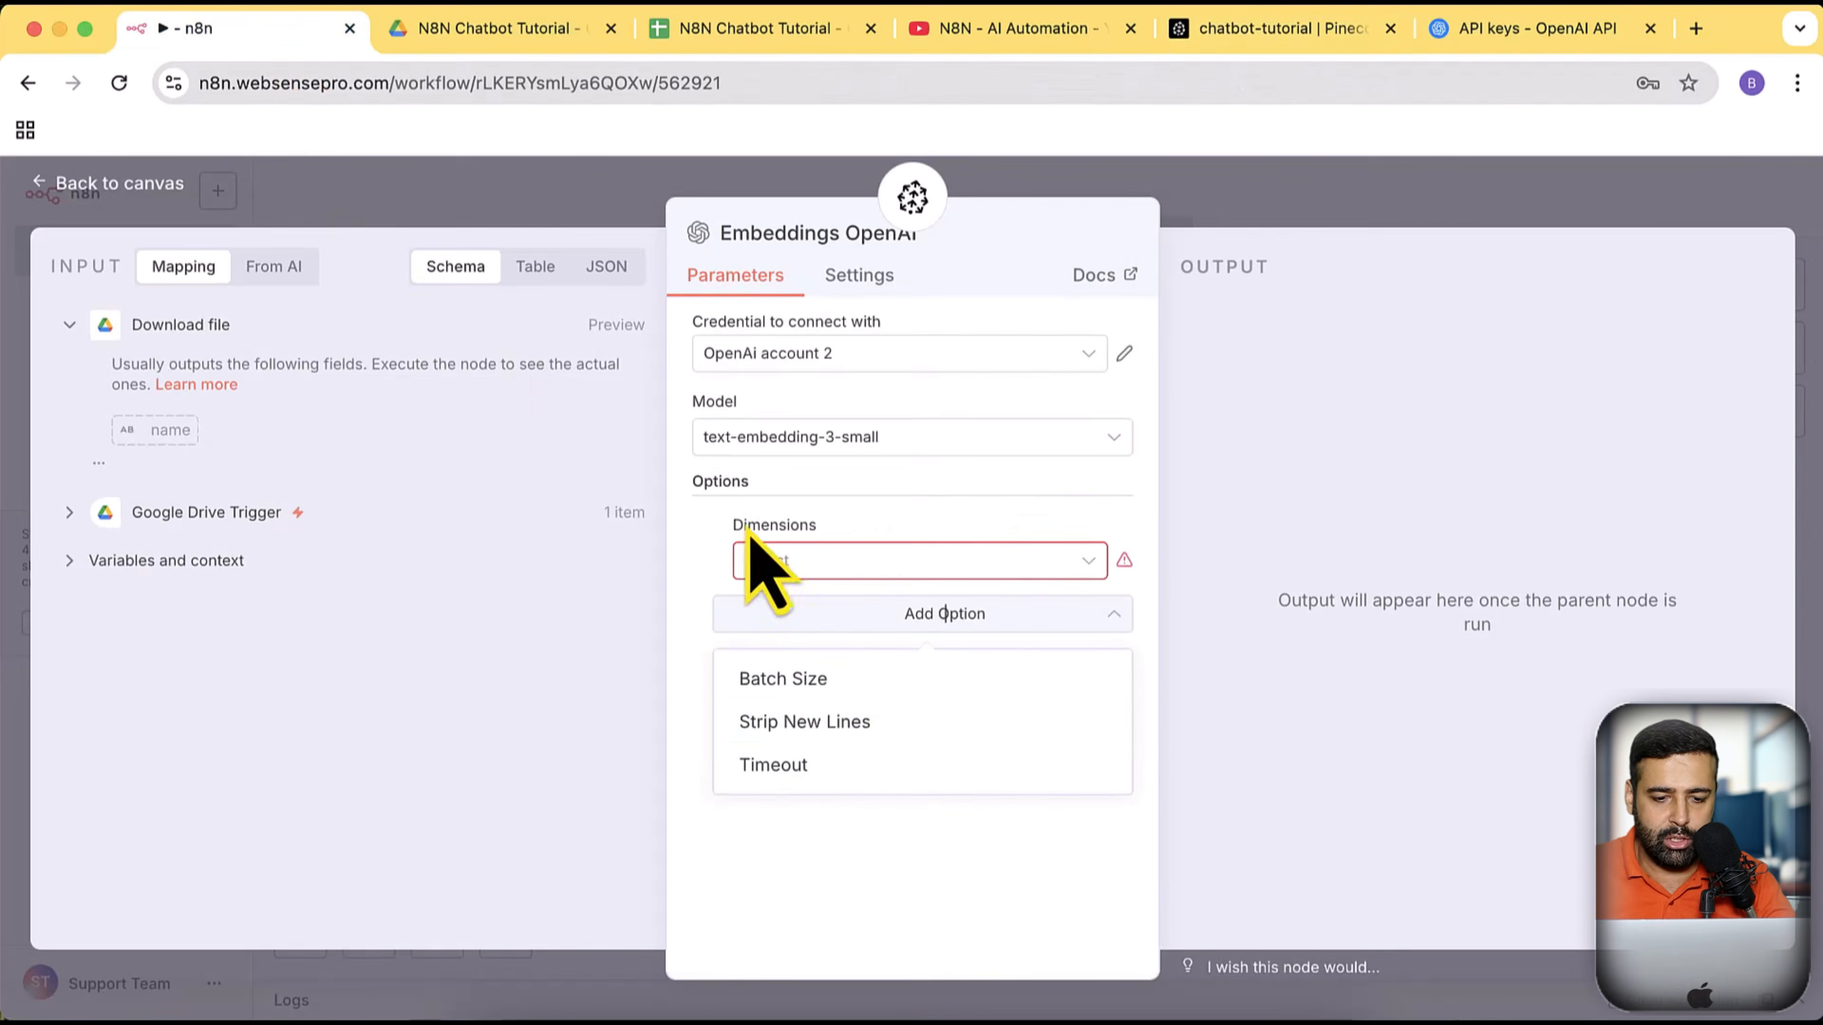
left_click(965, 848)
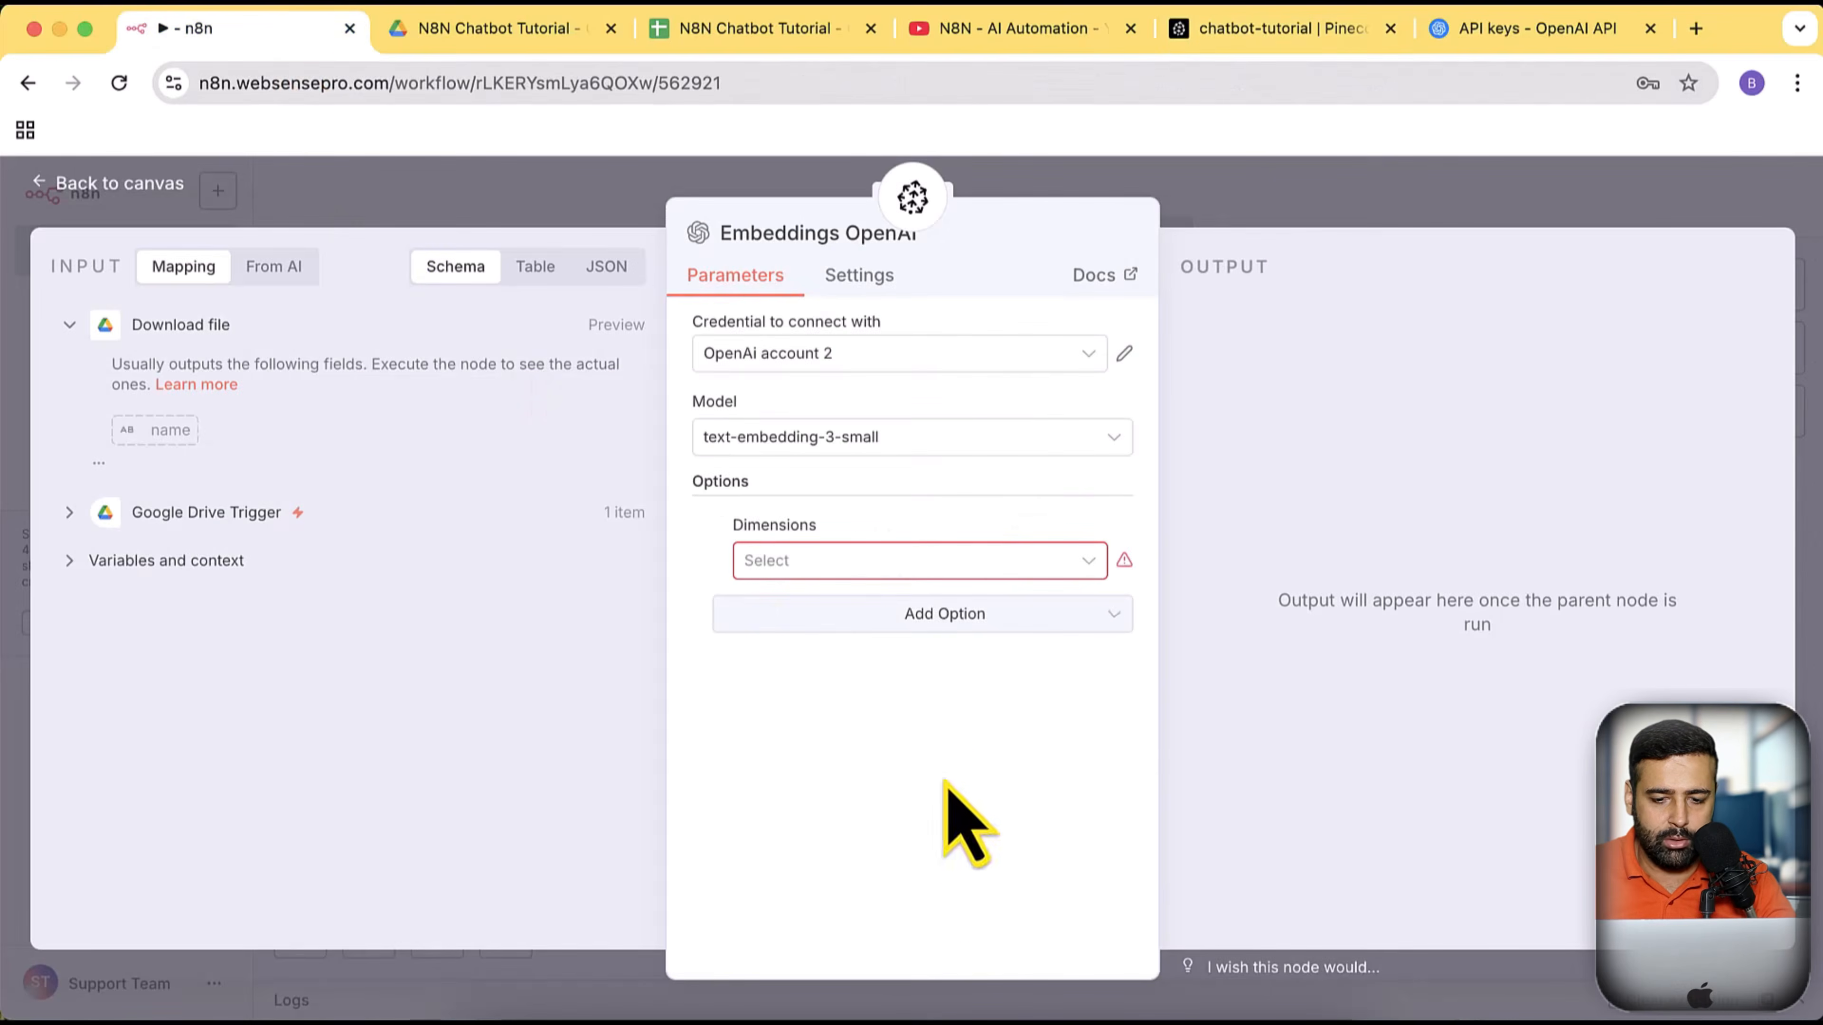
left_click(919, 563)
left_click(789, 671)
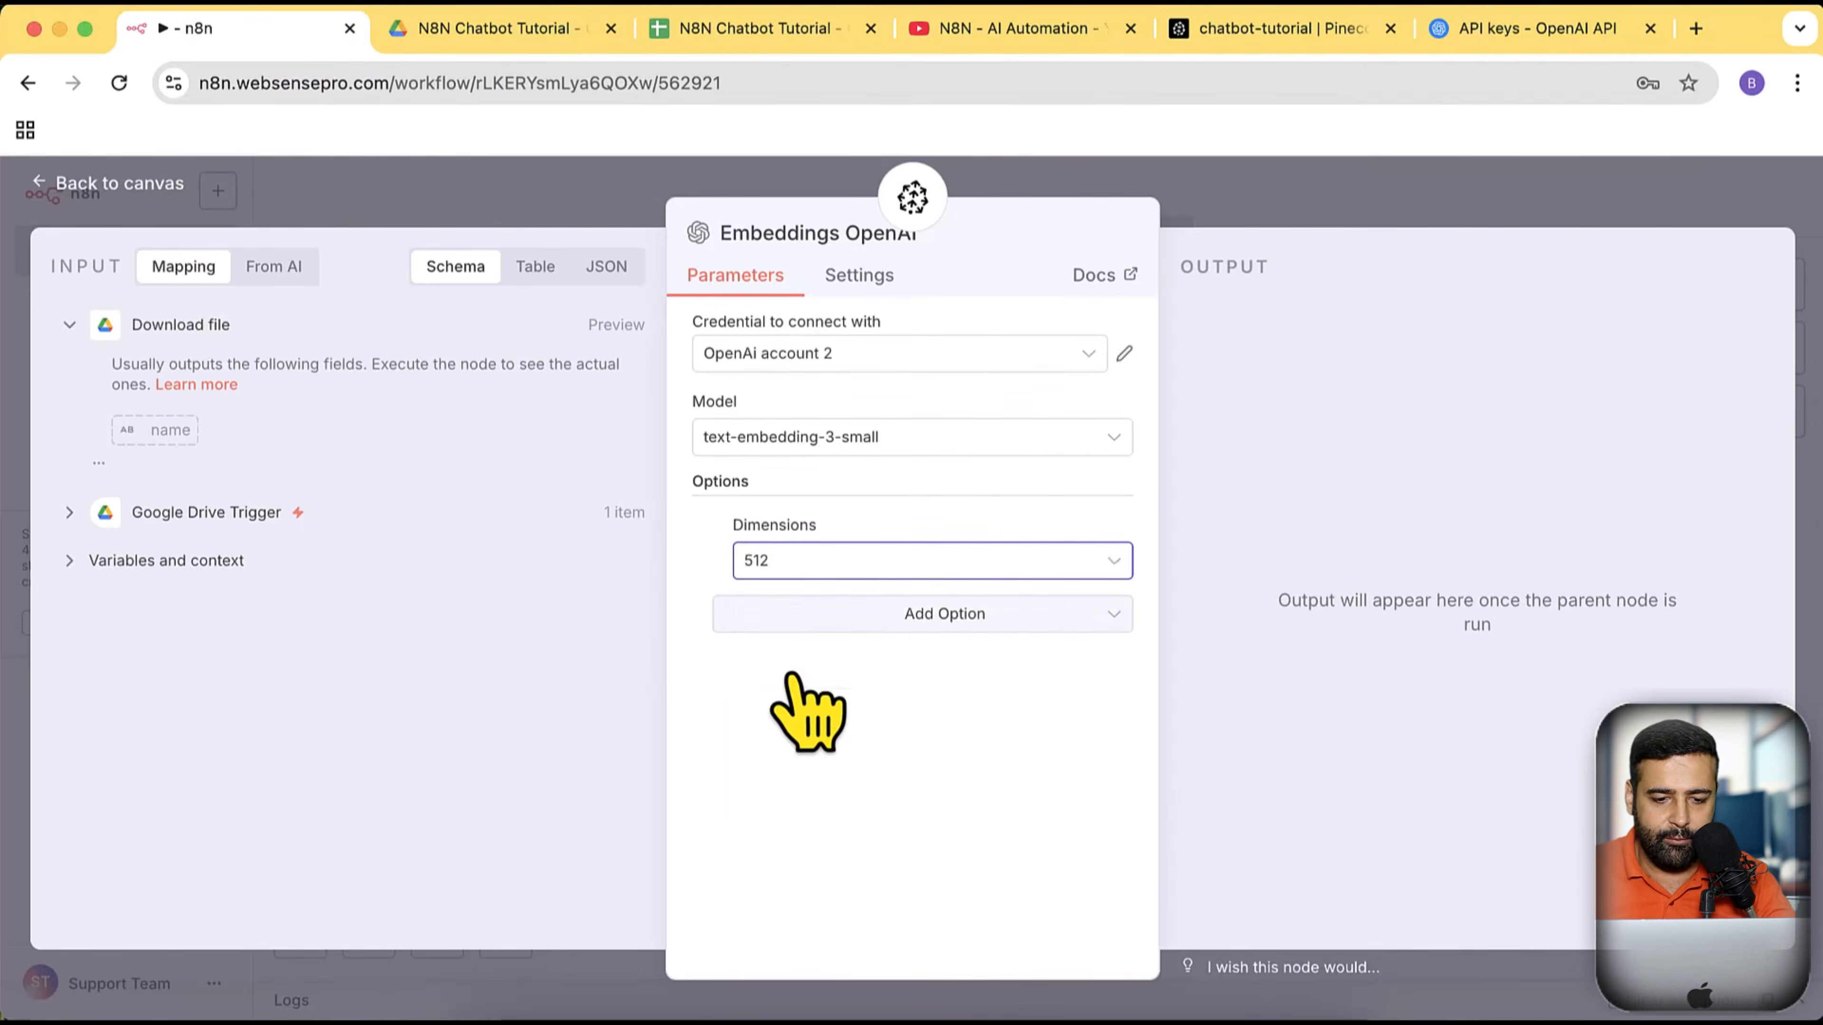
left_click(129, 185)
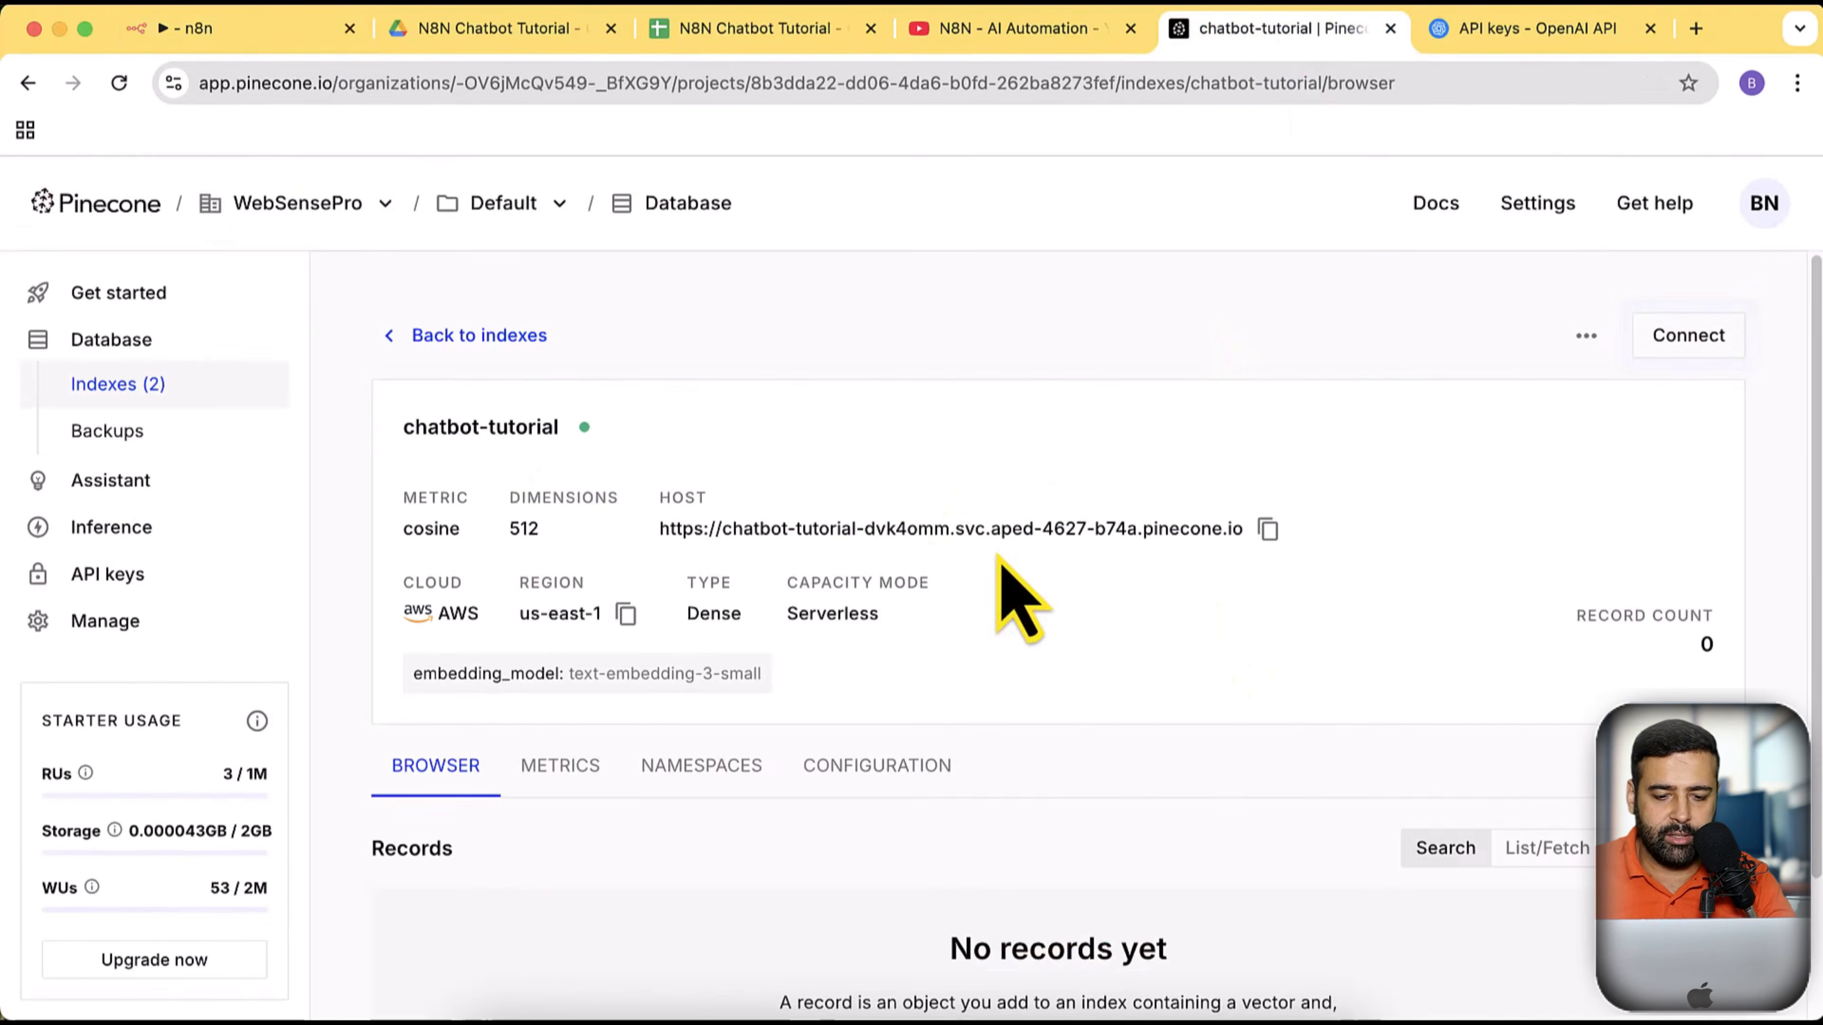
Execute the n8n workflow and reload the chatbot-tutorial index page in Pinecone
left_click(183, 29)
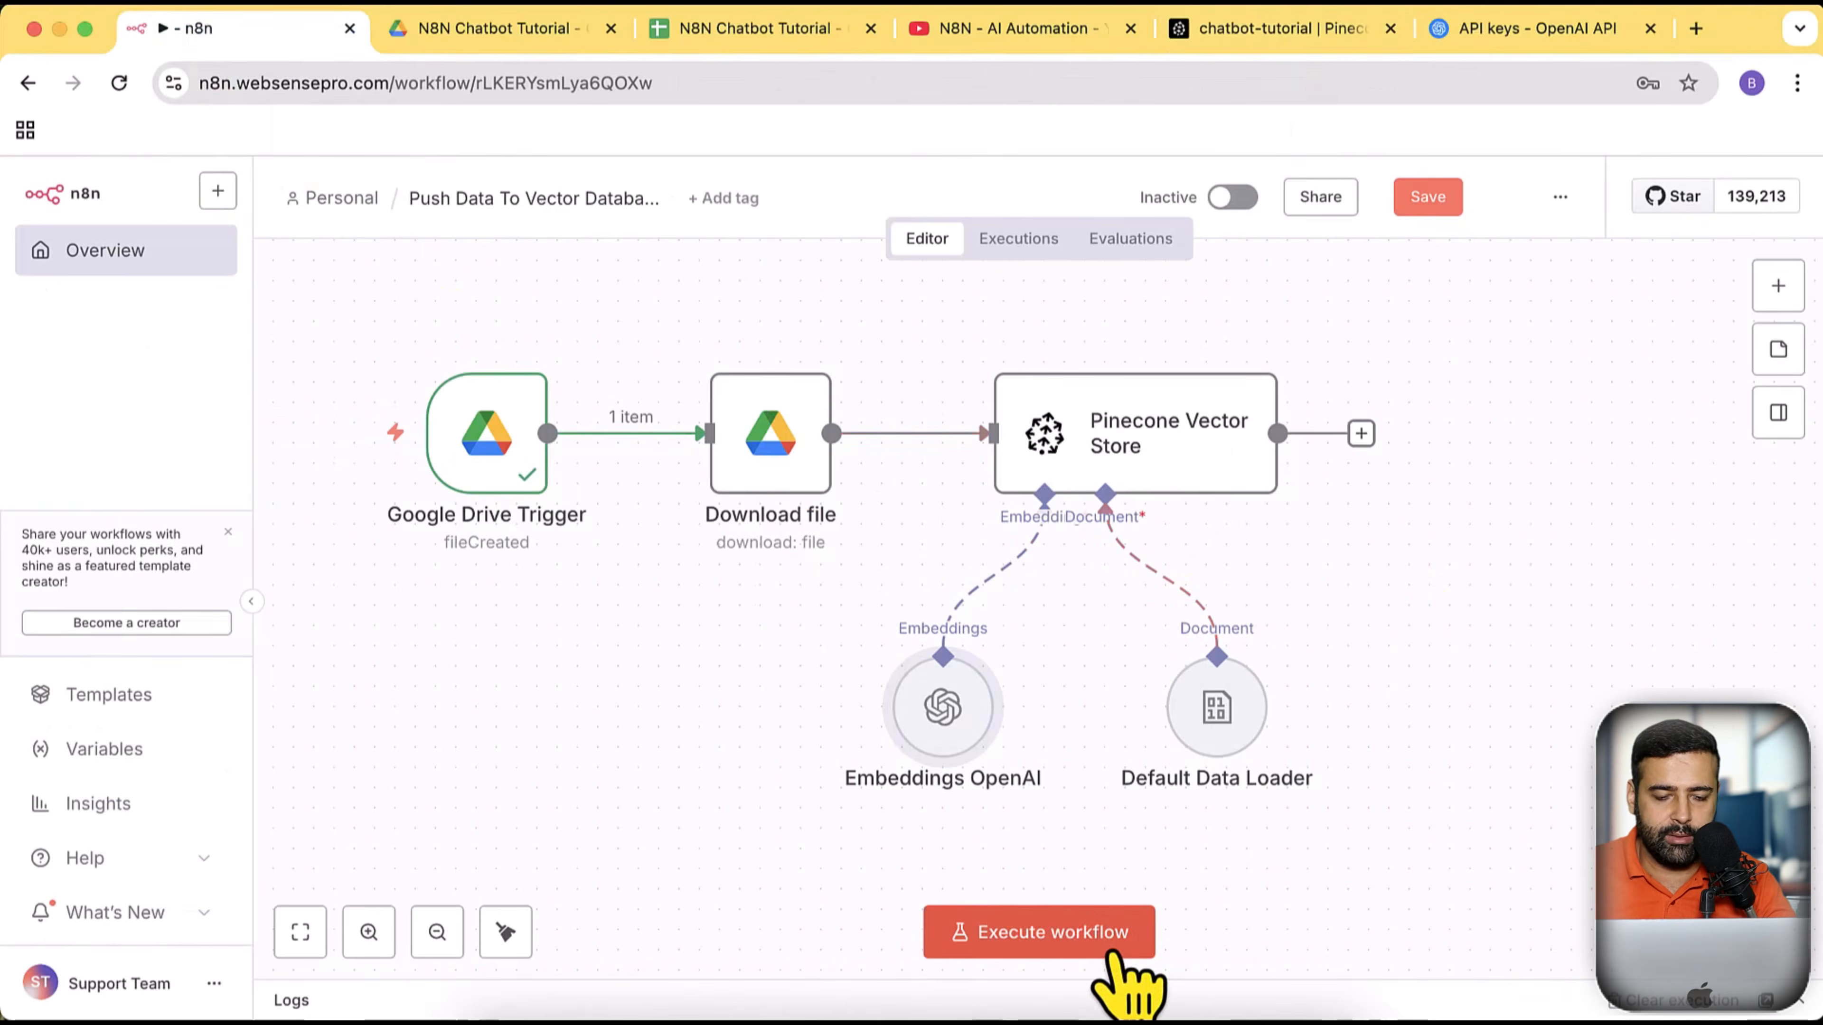
left_click(1112, 941)
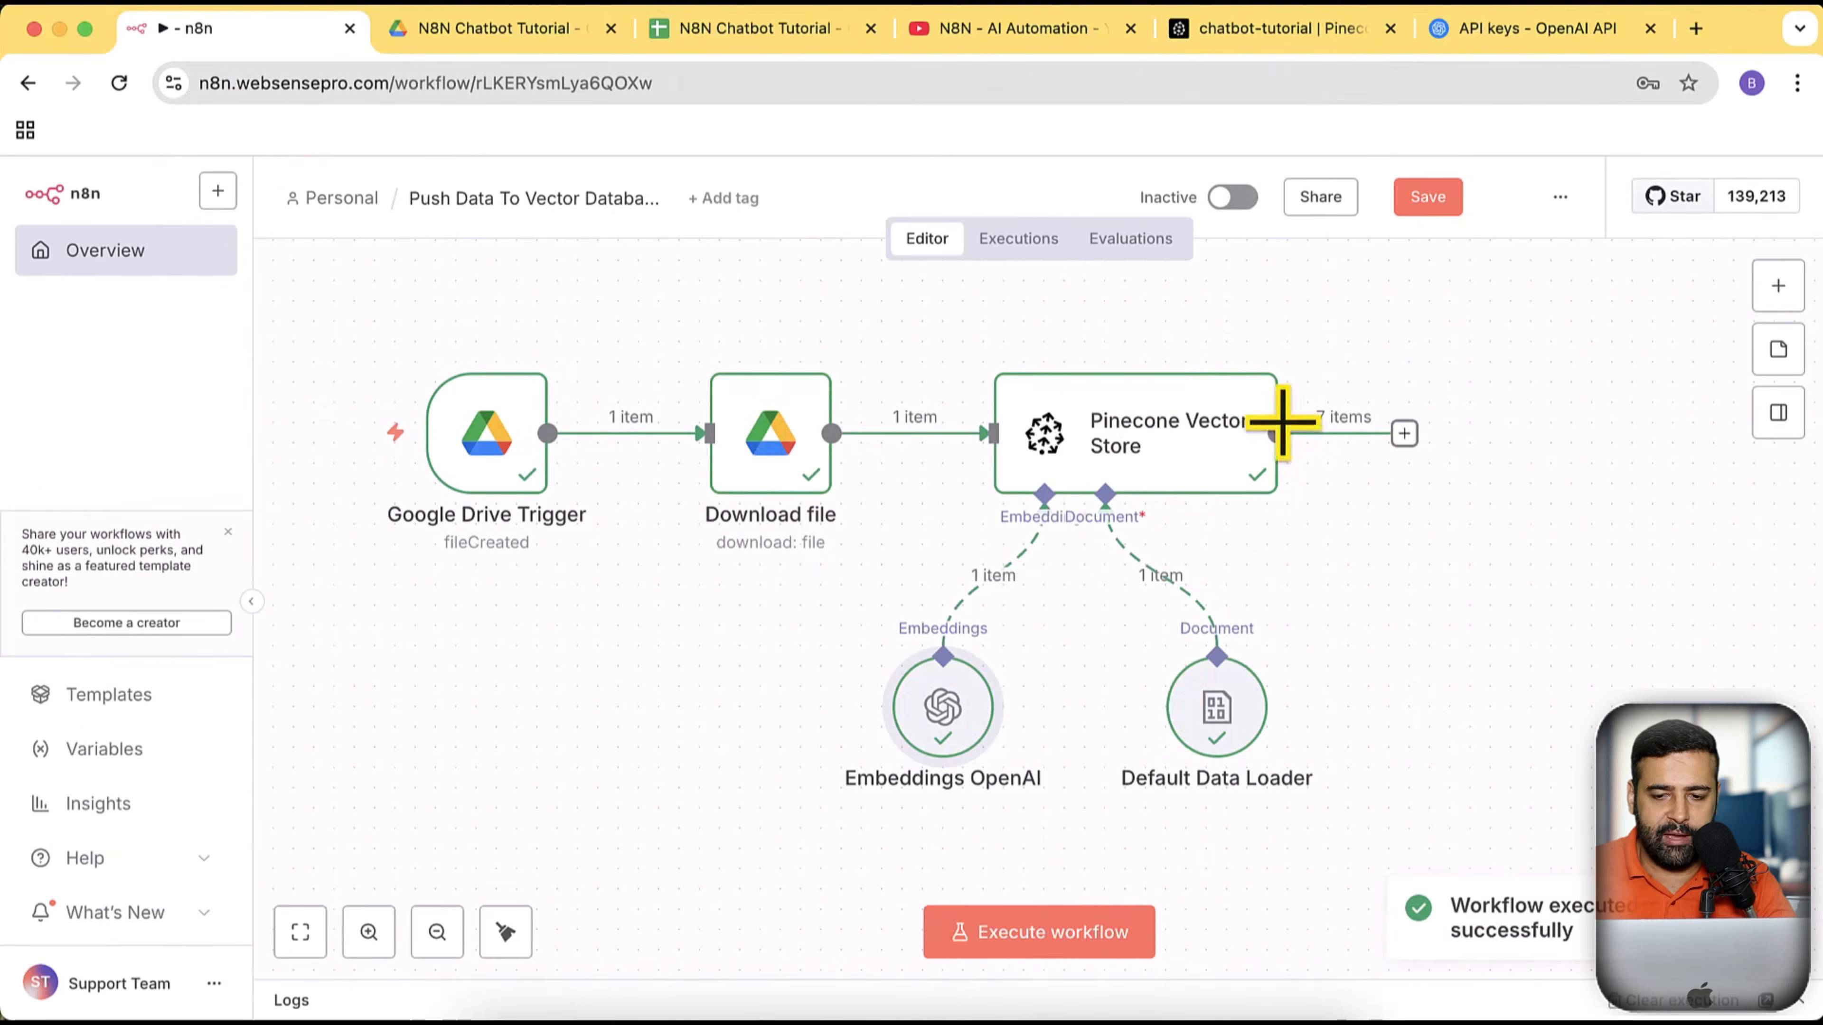
left_click(1253, 79)
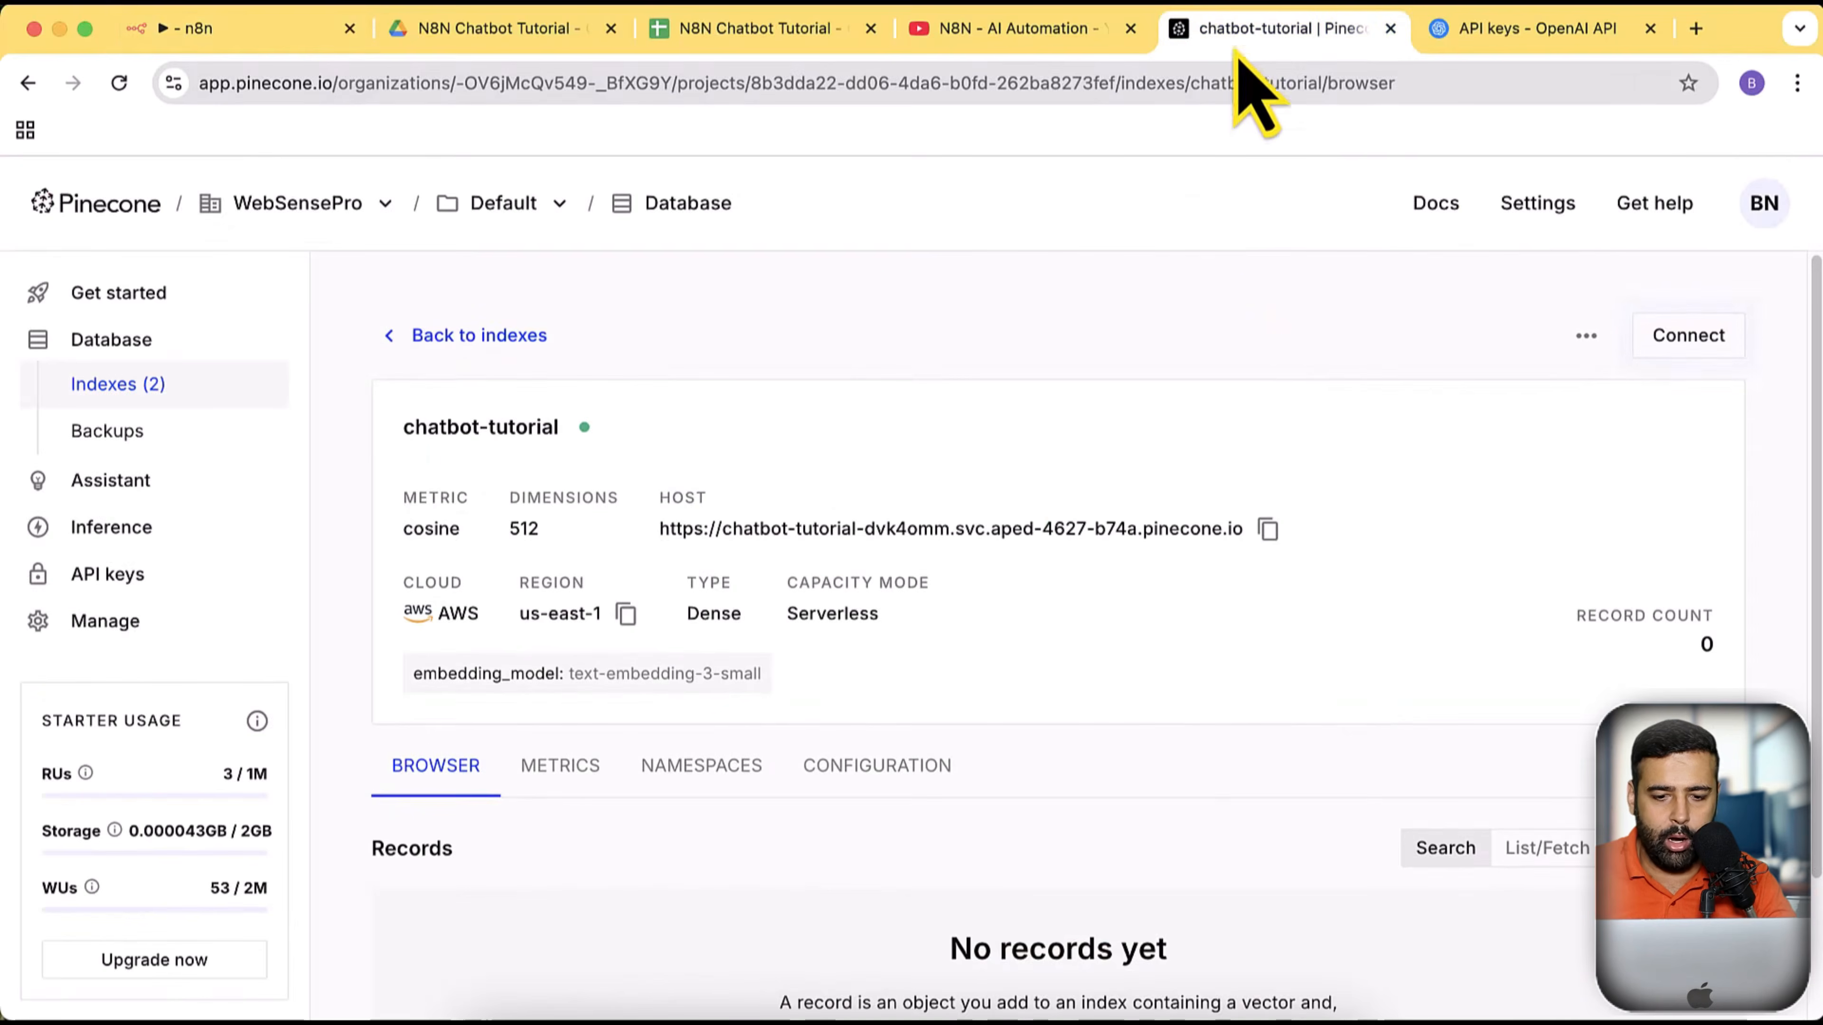
scroll(1186, 644, "down", 1)
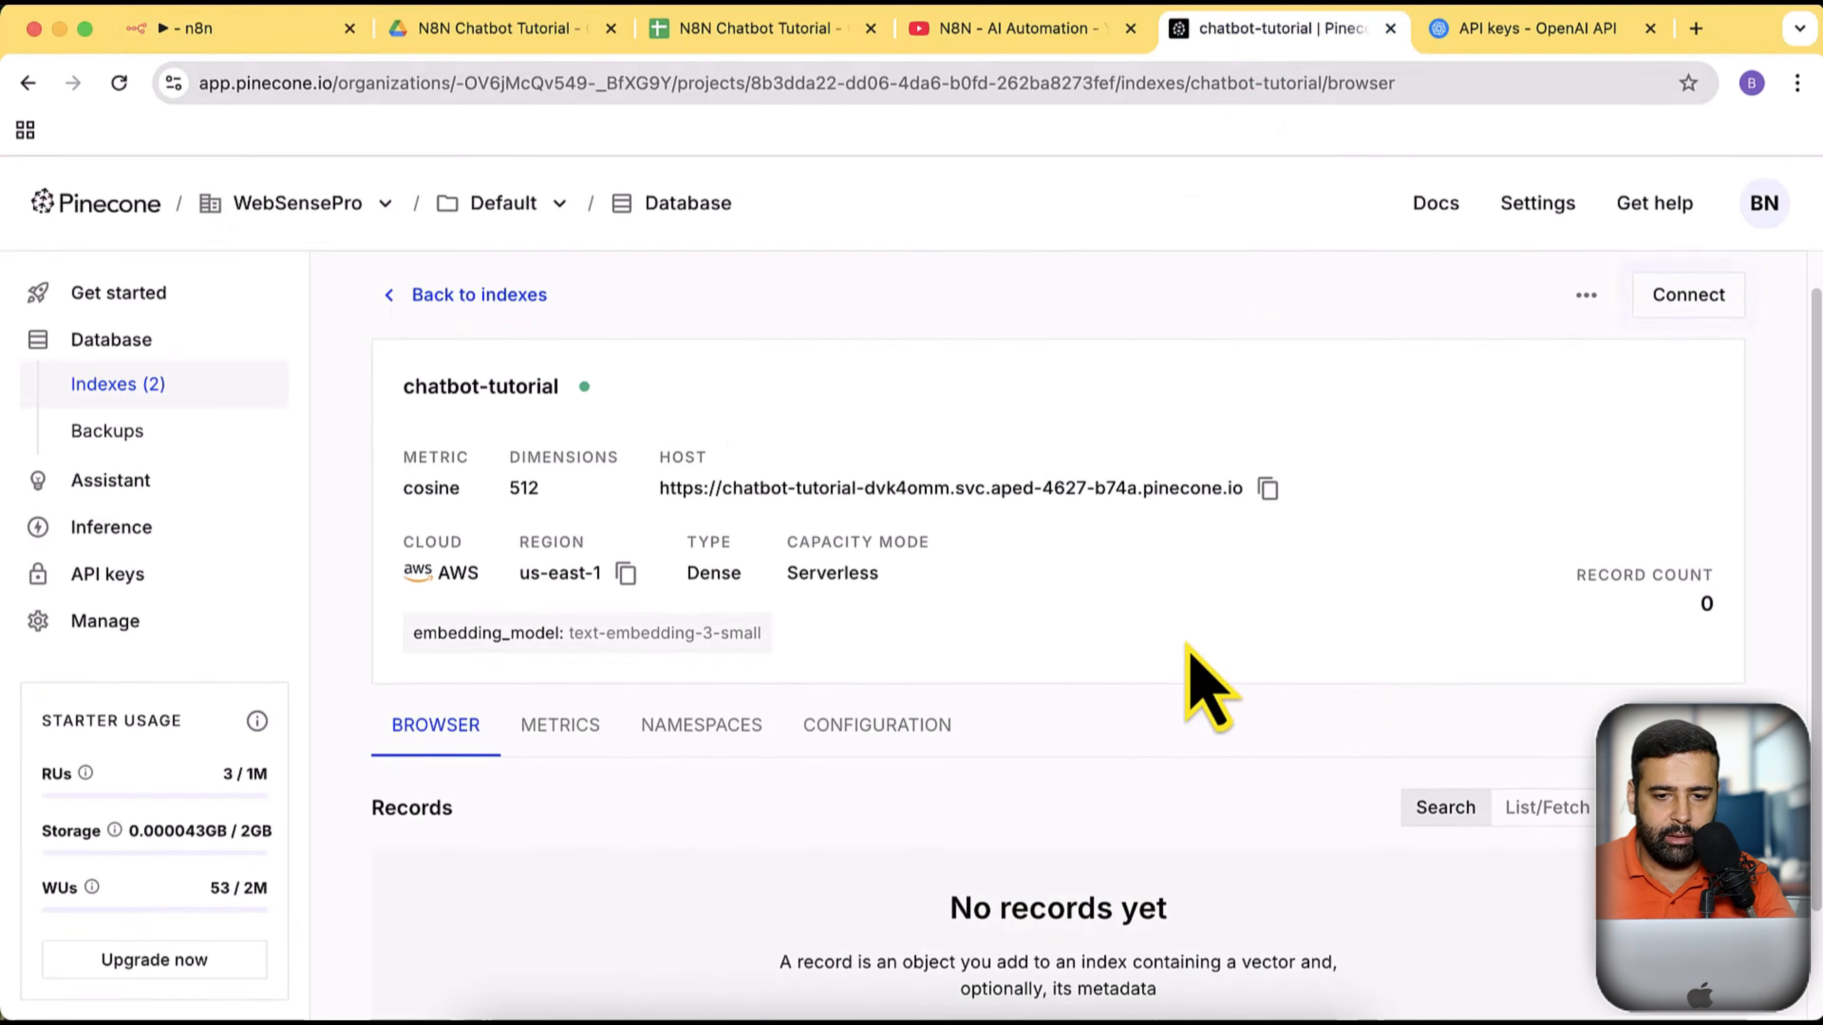
key("super+r")
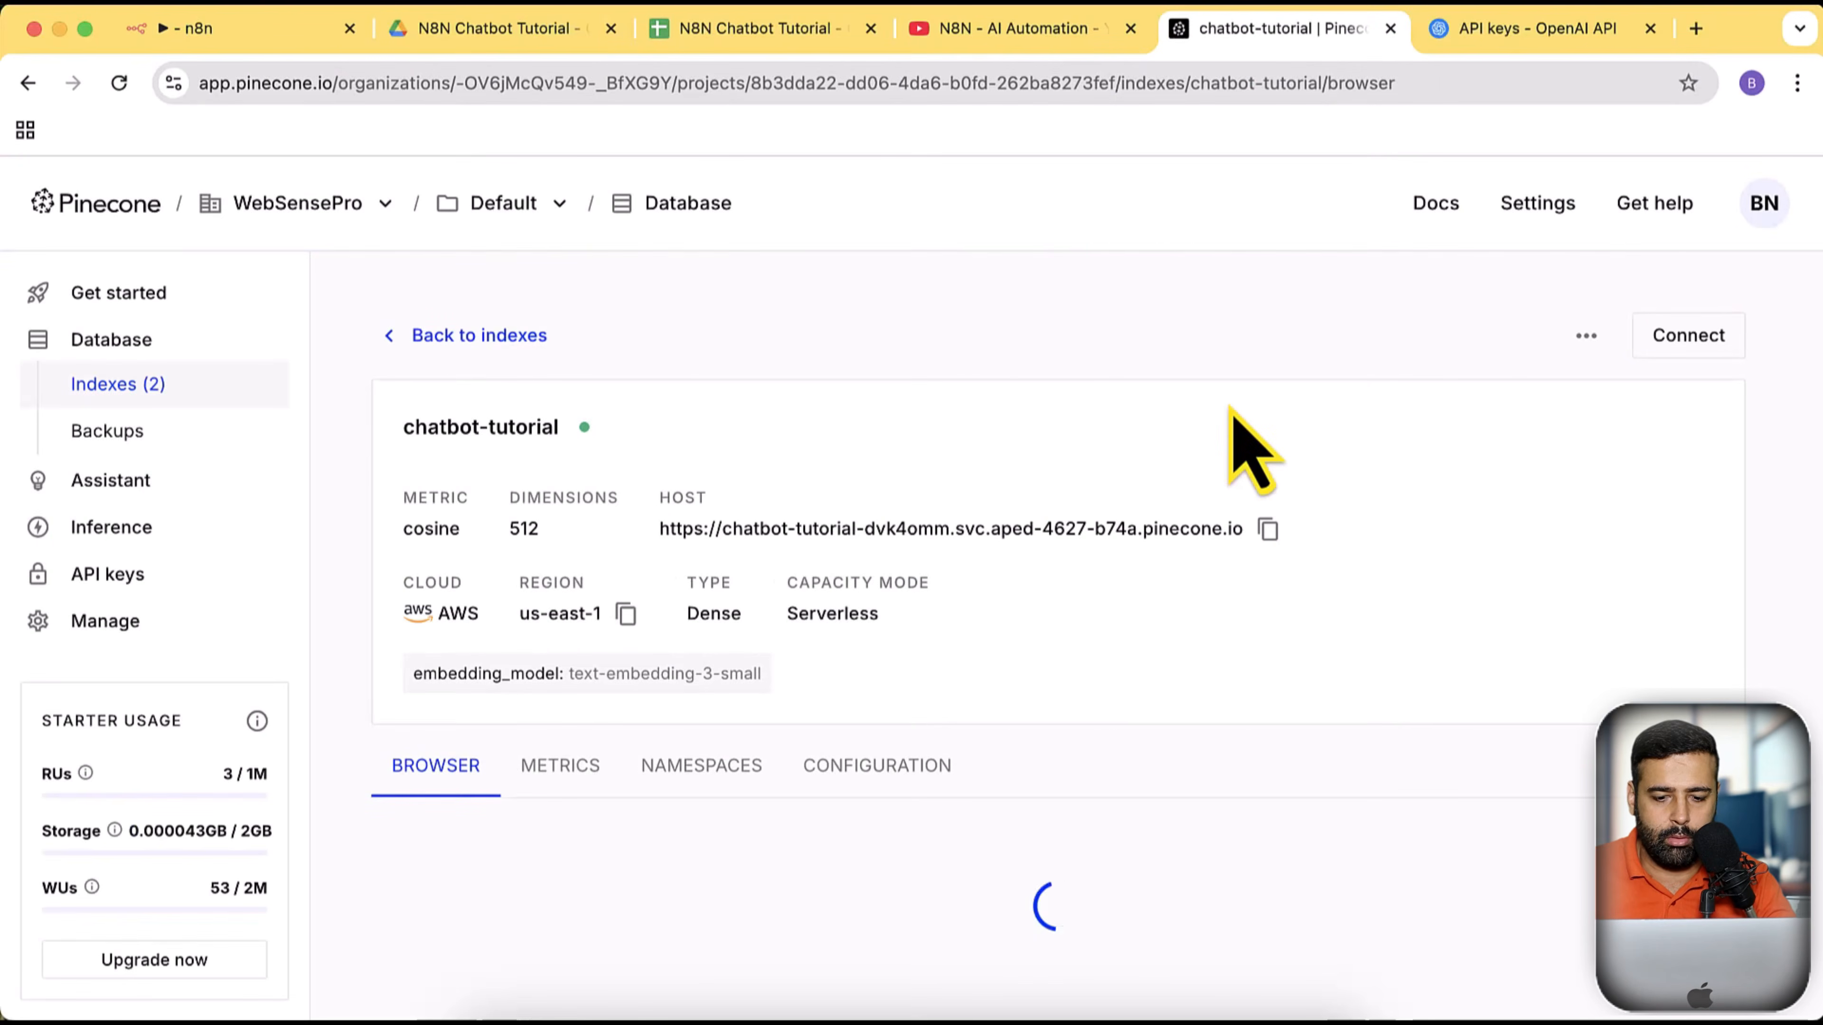
Examine the record count and the text of the inserted records in the chatbot-tutorial index
scroll(1791, 583, "down", 5)
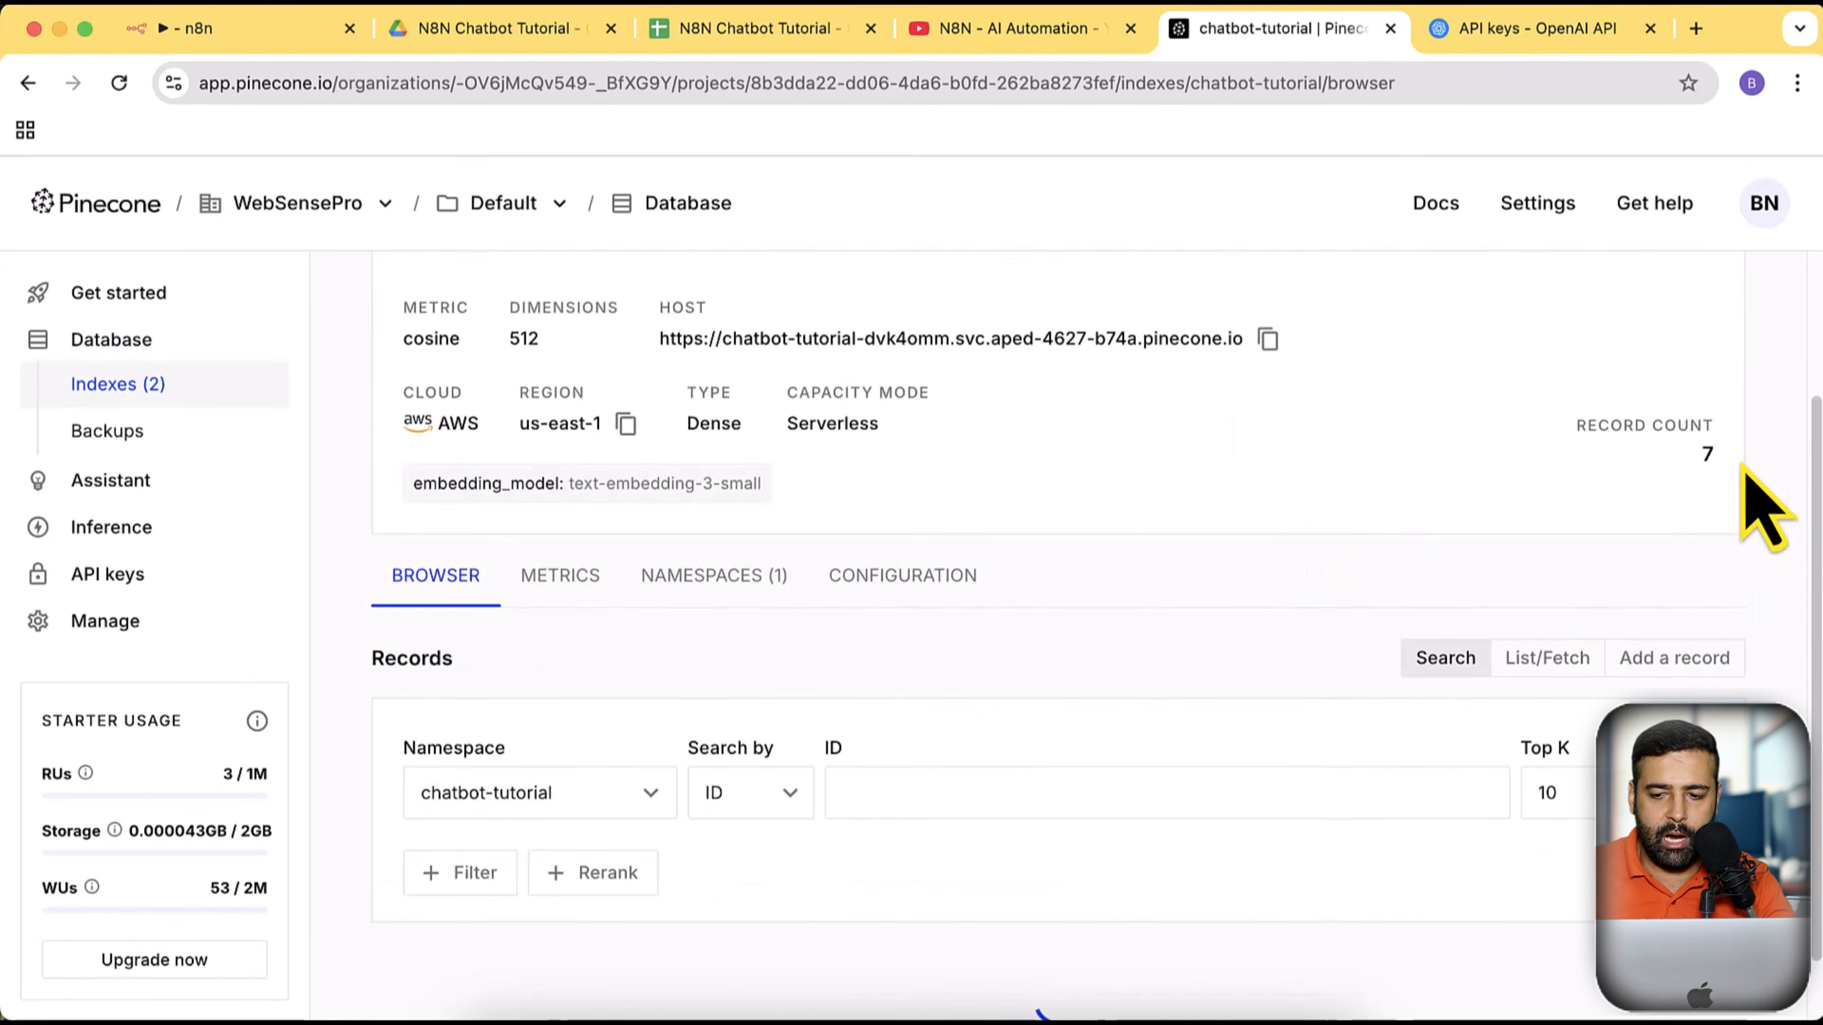
left_click_drag(1758, 509, 1554, 424)
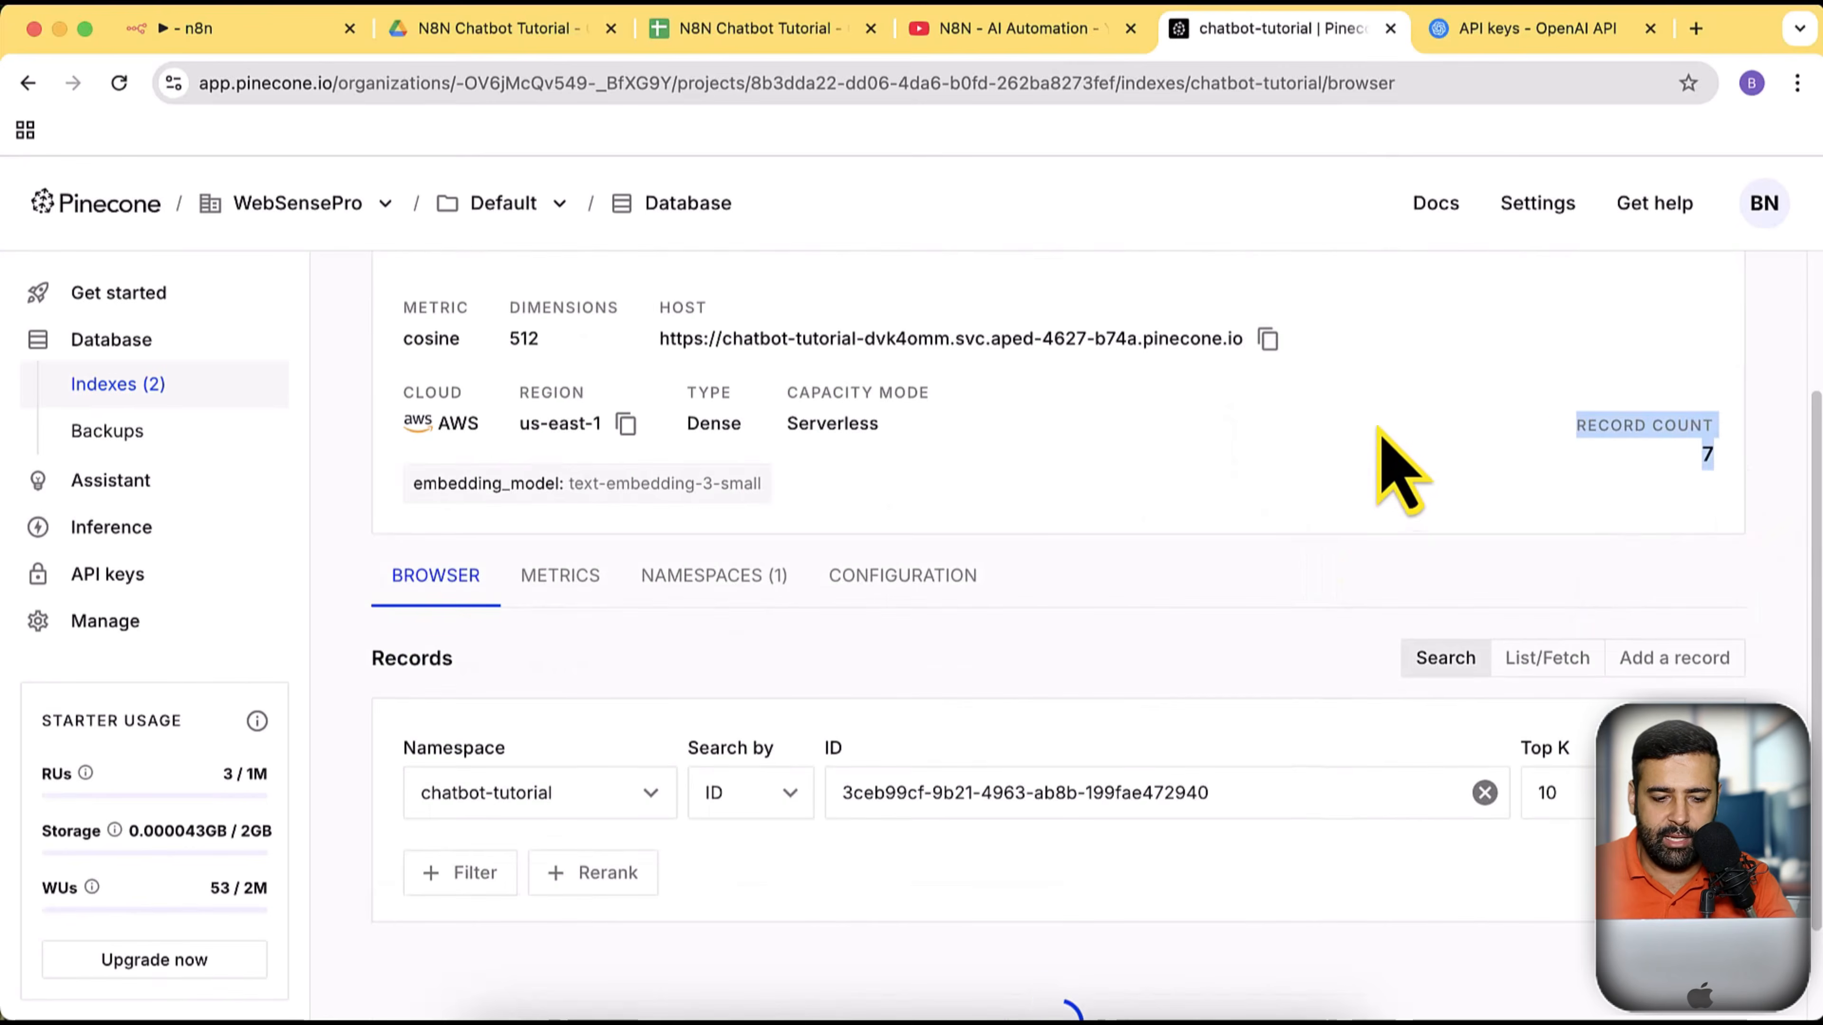
scroll(1396, 466, "down", 3)
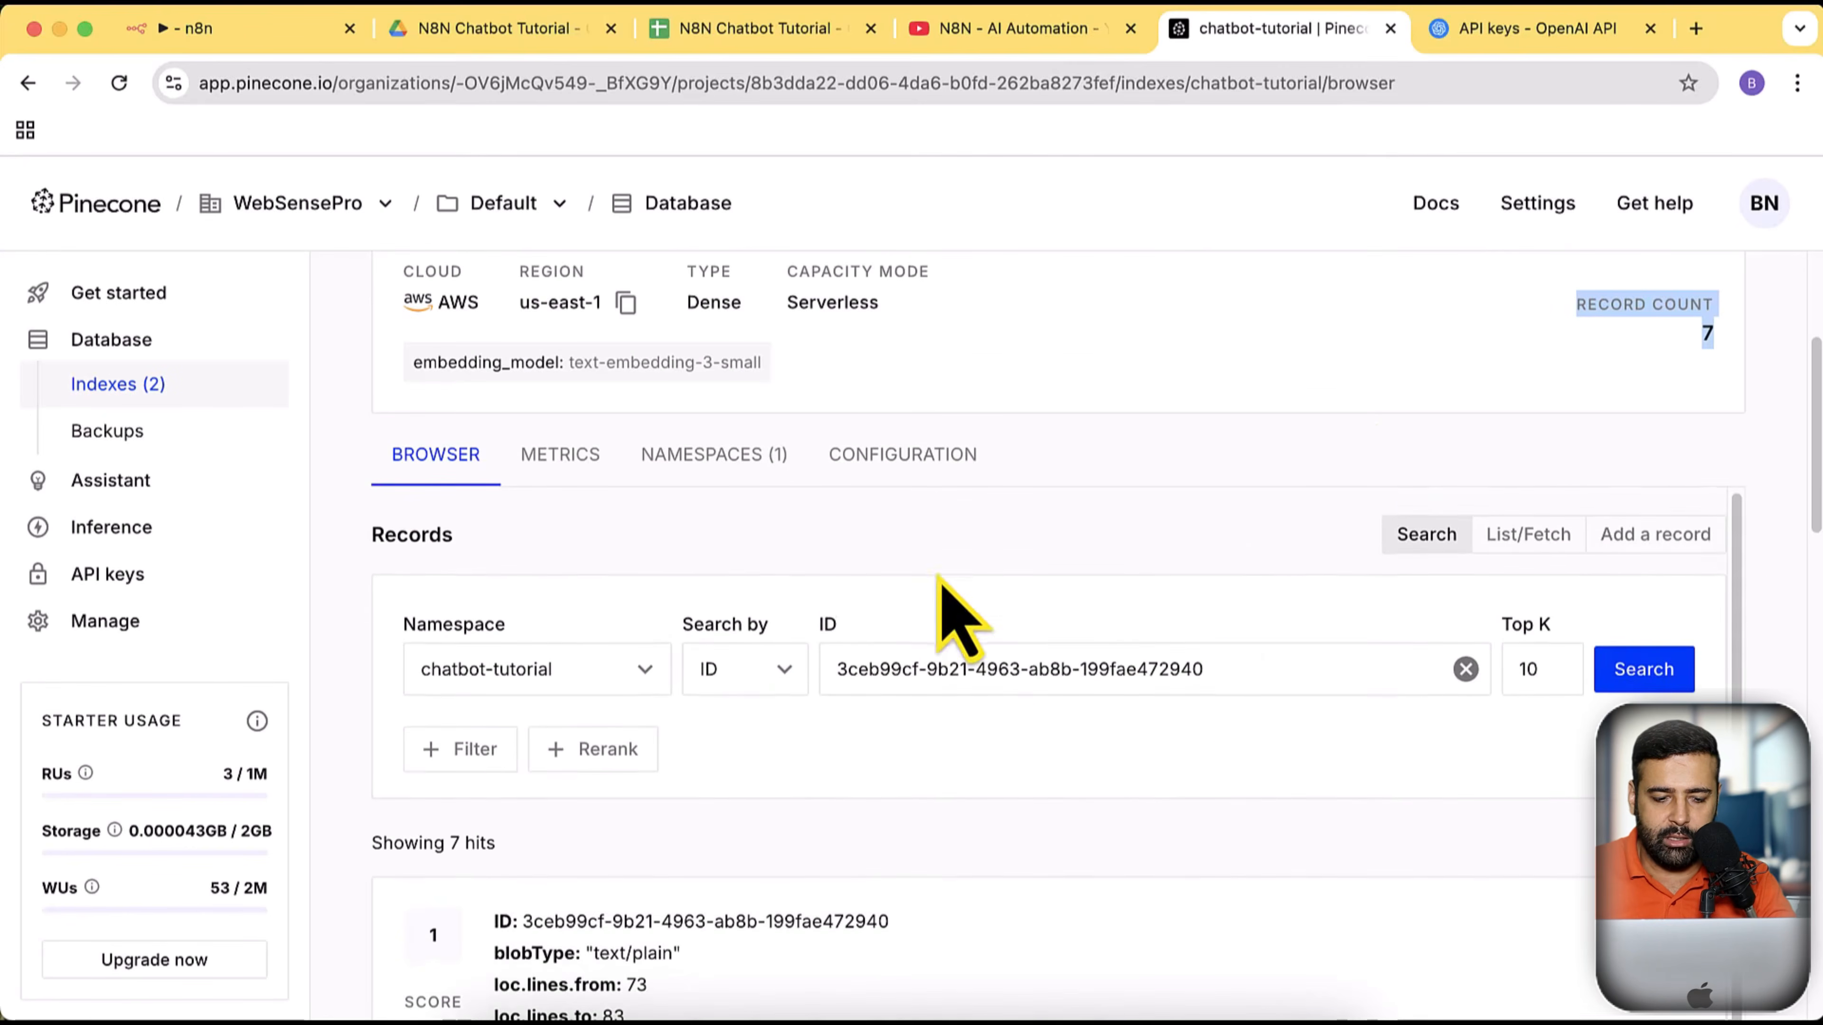
scroll(1779, 588, "down", 3)
scroll(1778, 588, "down", 3)
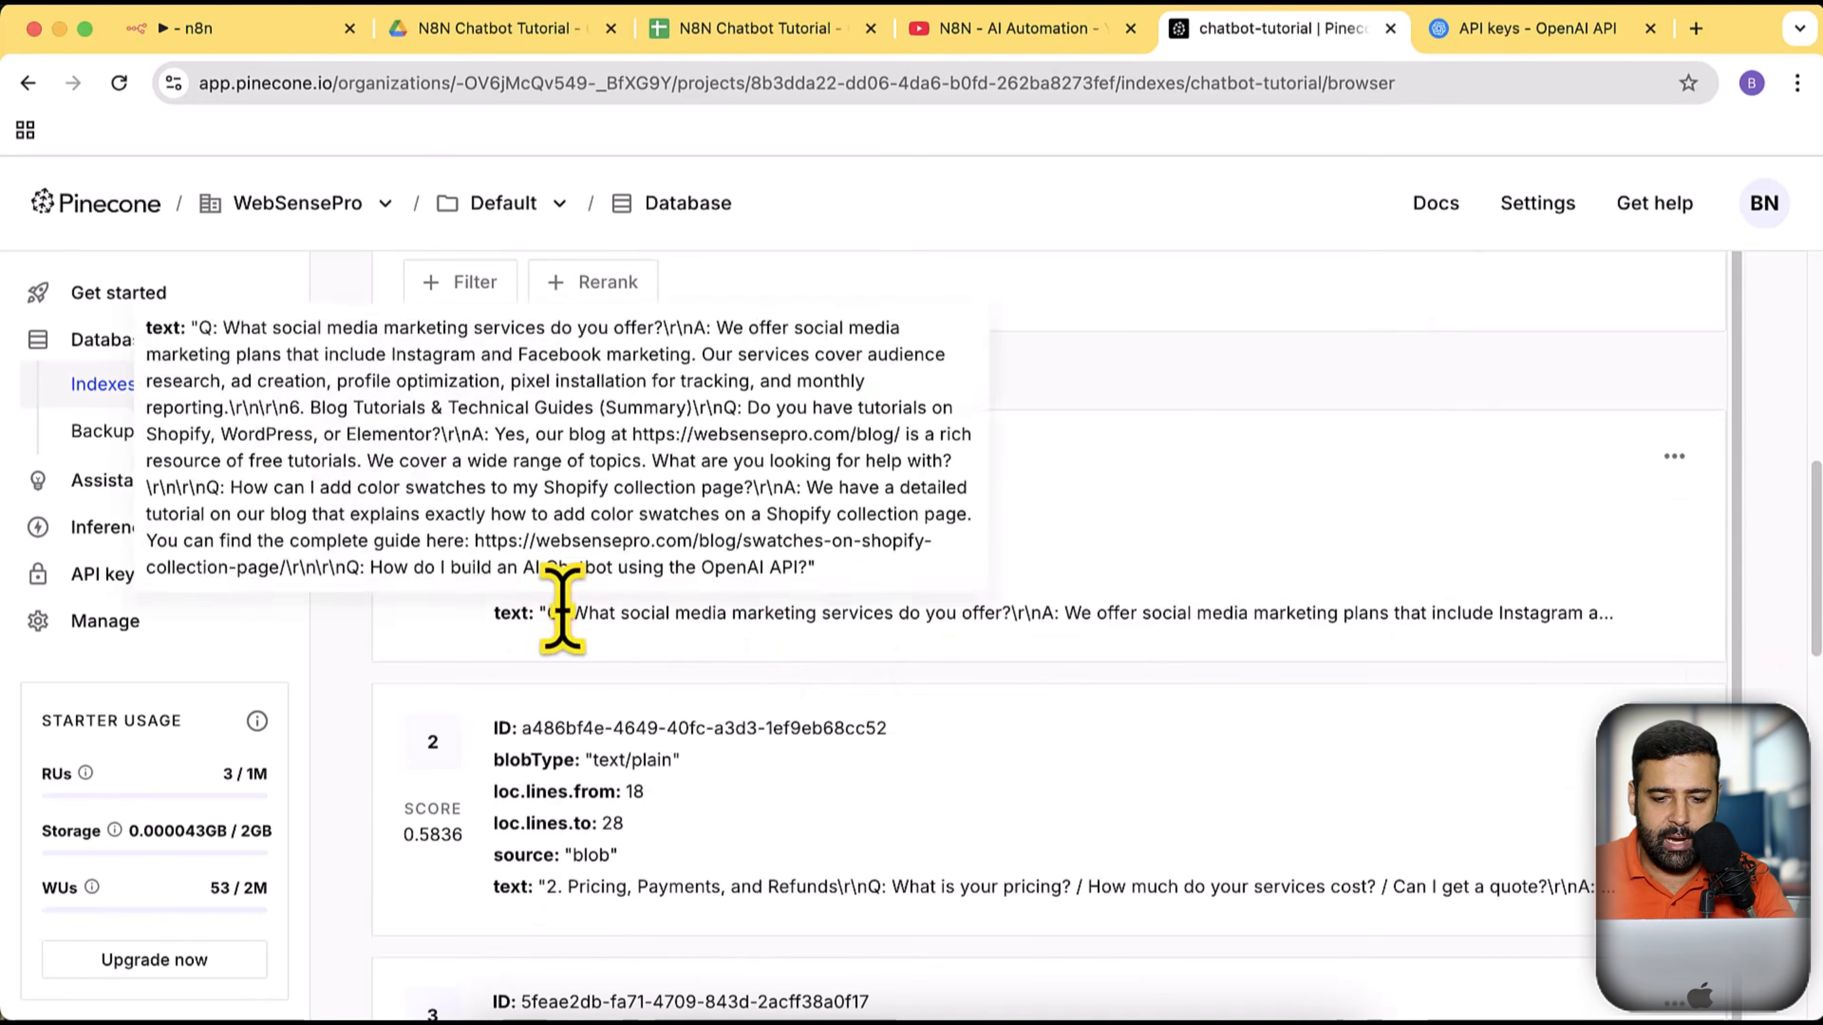
left_click_drag(571, 612, 1140, 561)
scroll(1424, 560, "down", 1)
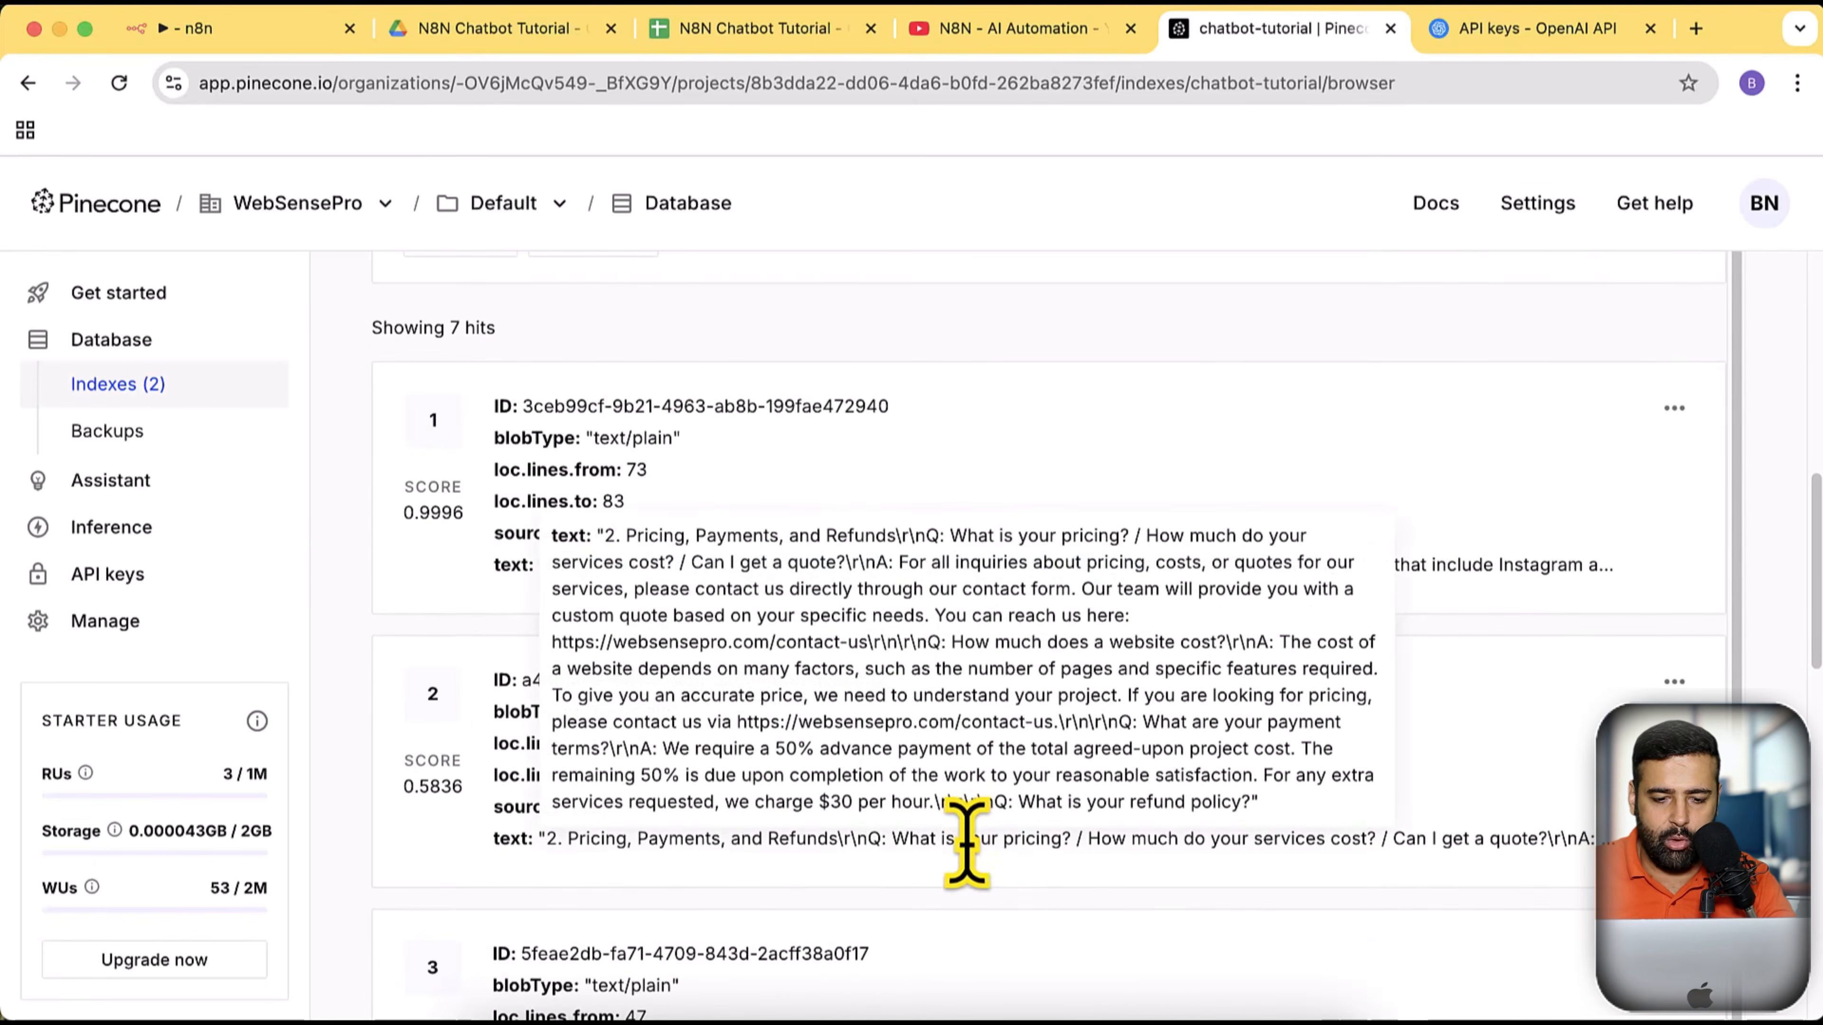
scroll(1363, 646, "down", 3)
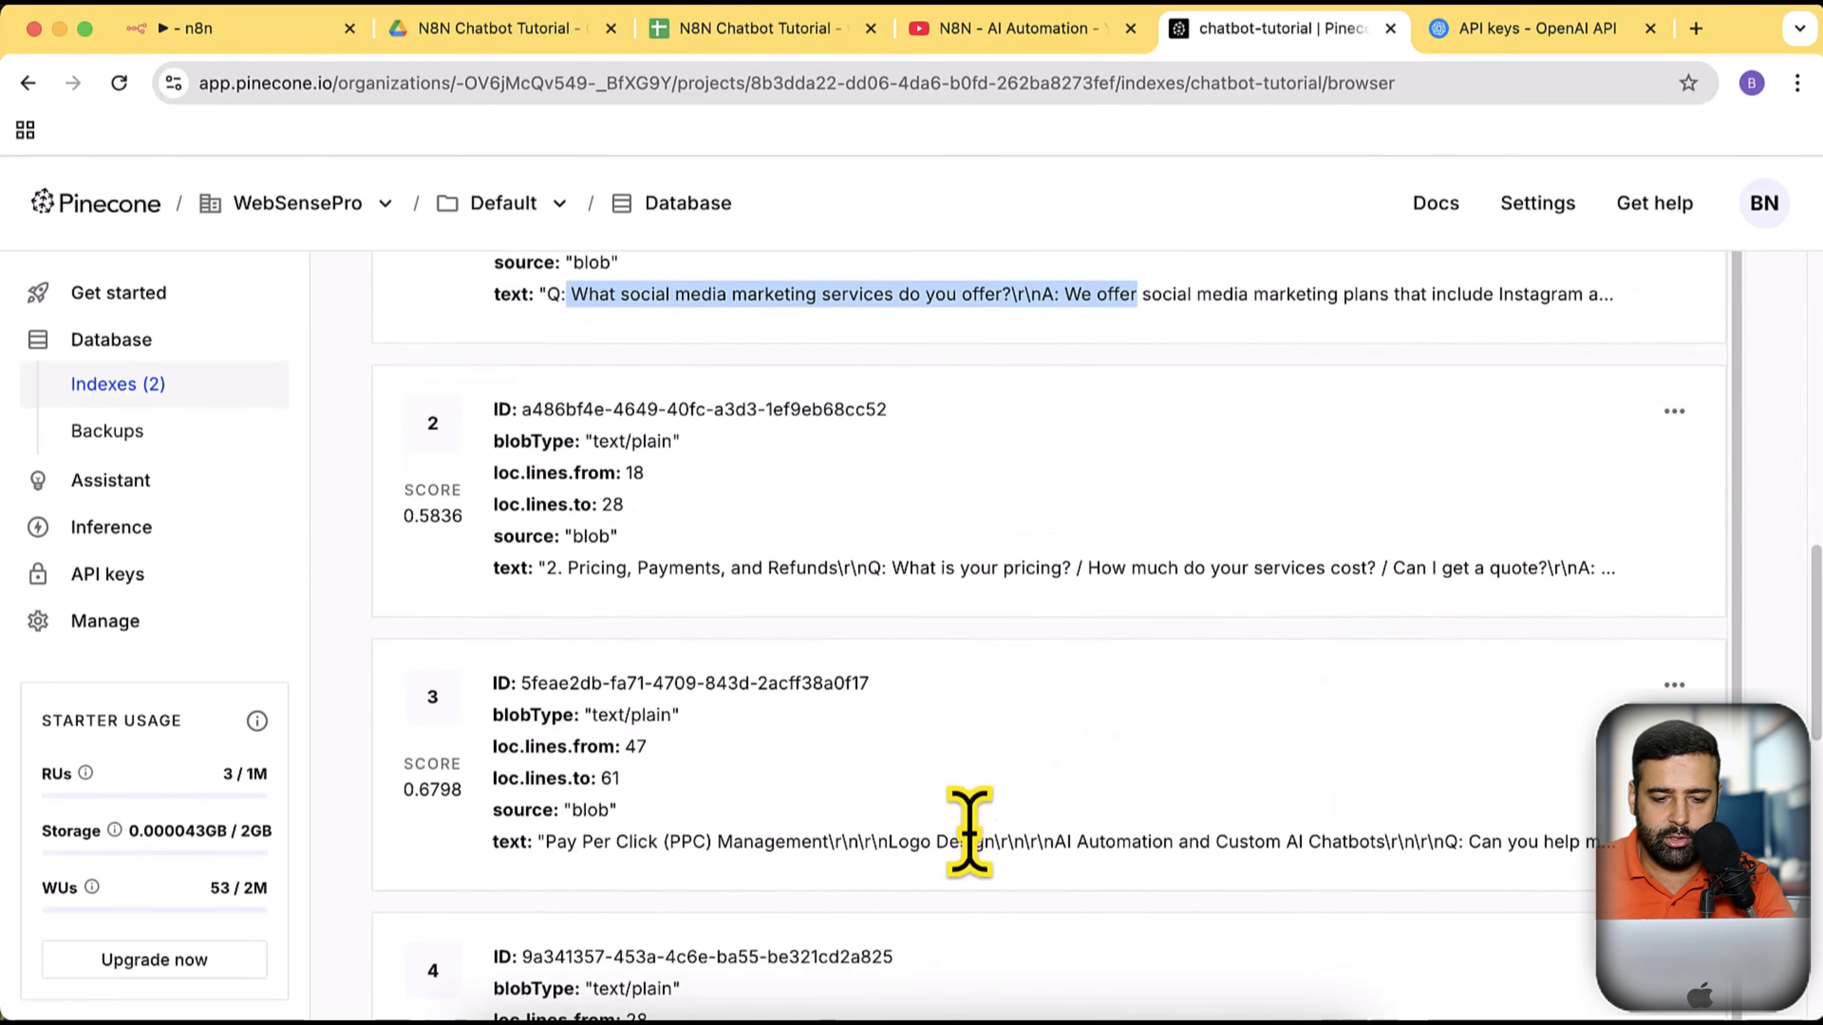
scroll(947, 883, "down", 1)
scroll(1220, 704, "down", 3)
scroll(1219, 740, "down", 3)
scroll(1206, 758, "down", 3)
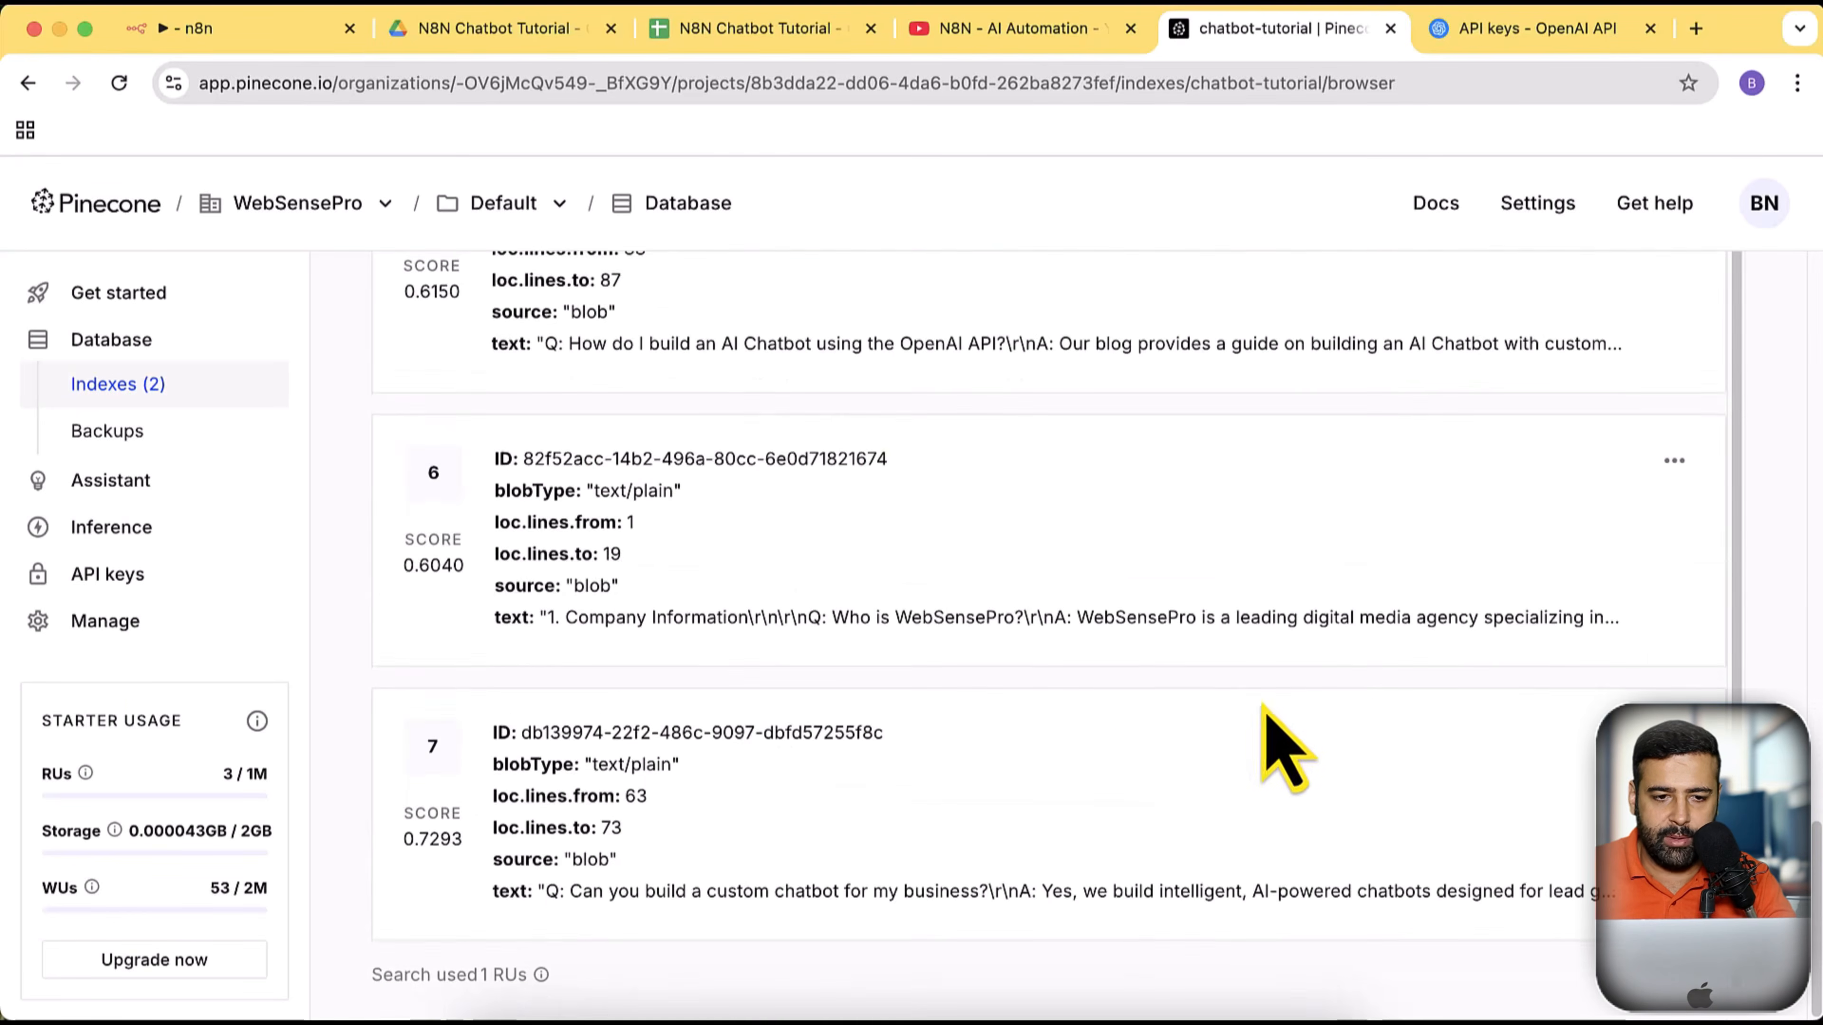
Check the source text file in the N8N Chatbot Tutorial Drive folder and switch back to the n8n workflow
left_click(528, 46)
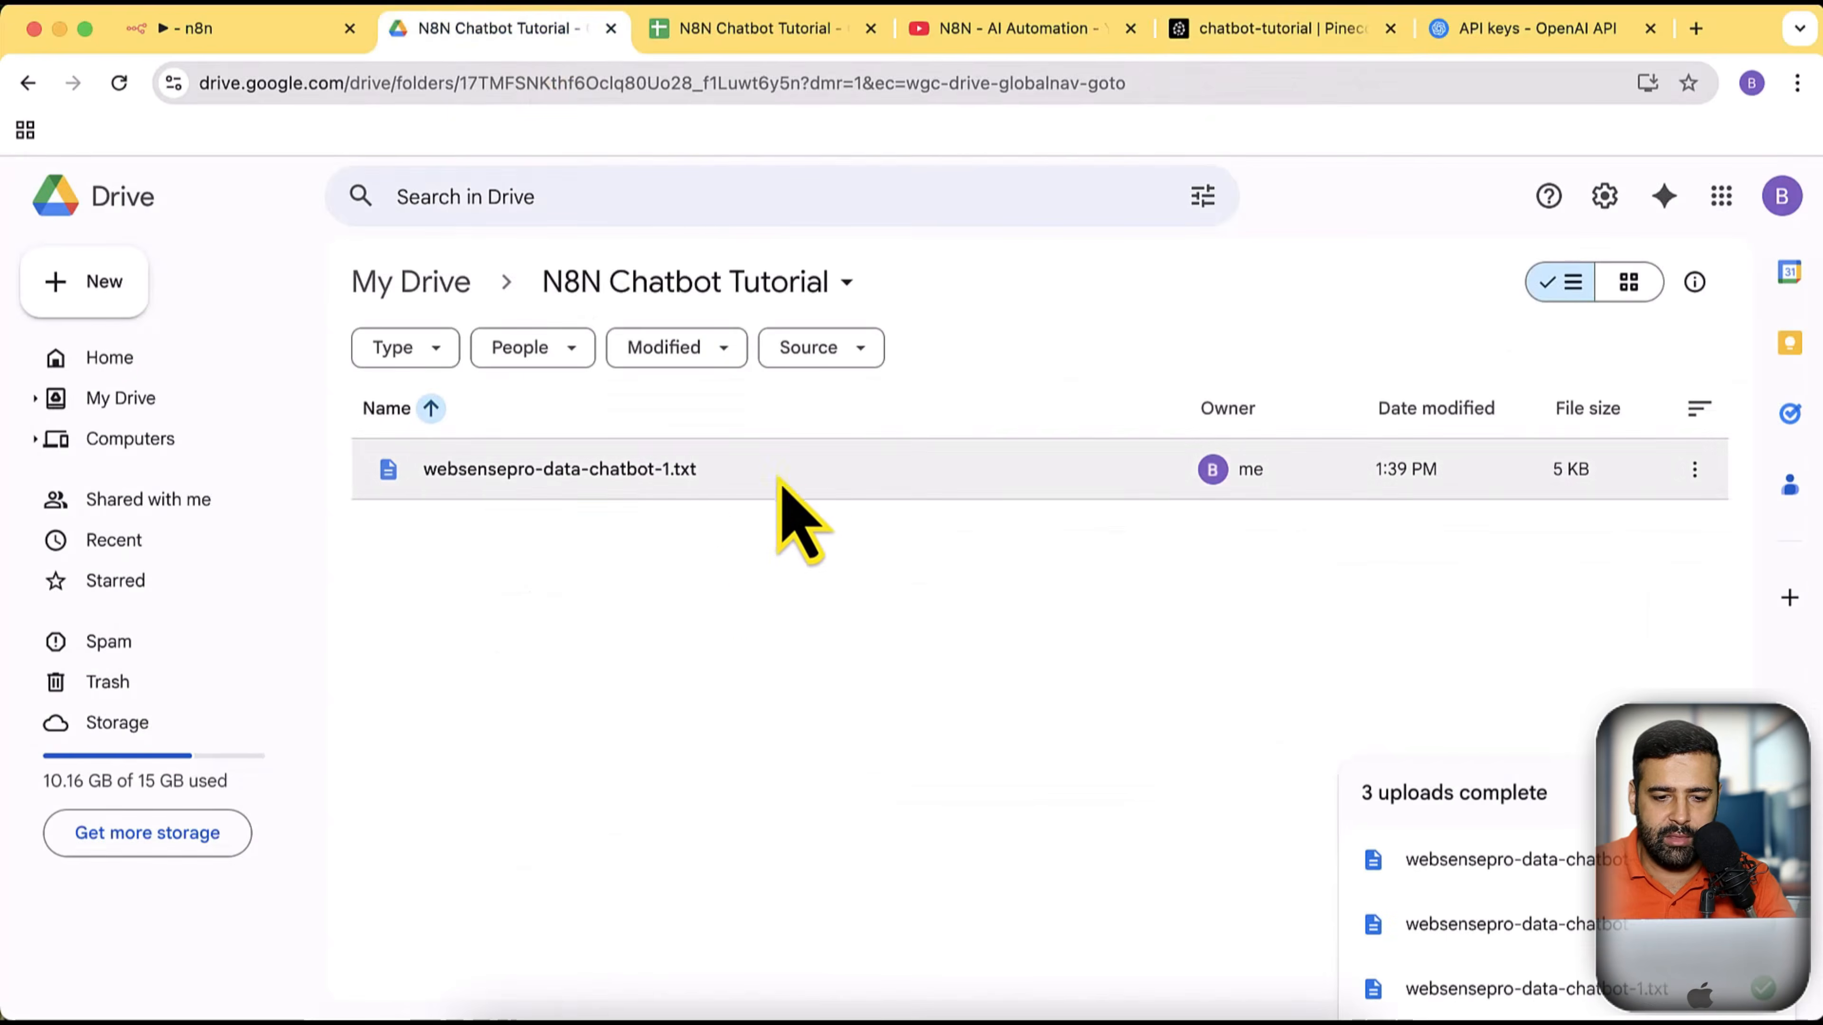
left_click(287, 34)
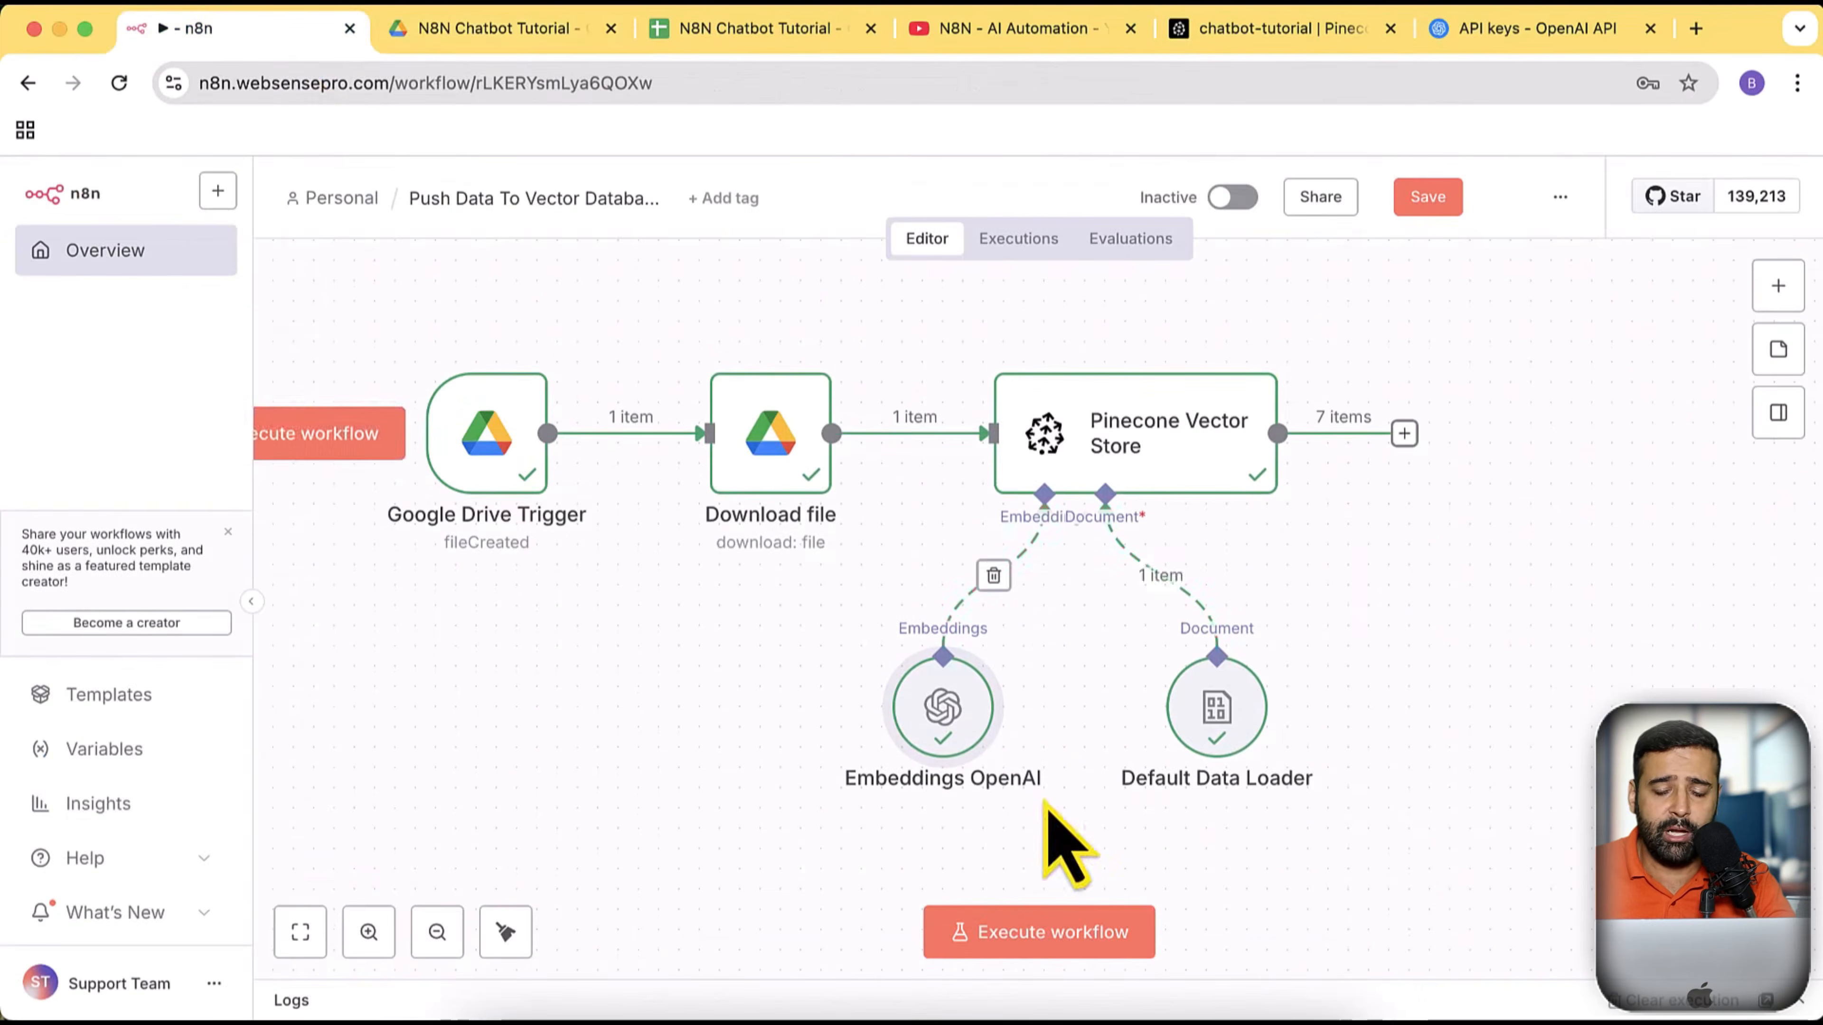
scroll(1381, 592, "up", 2)
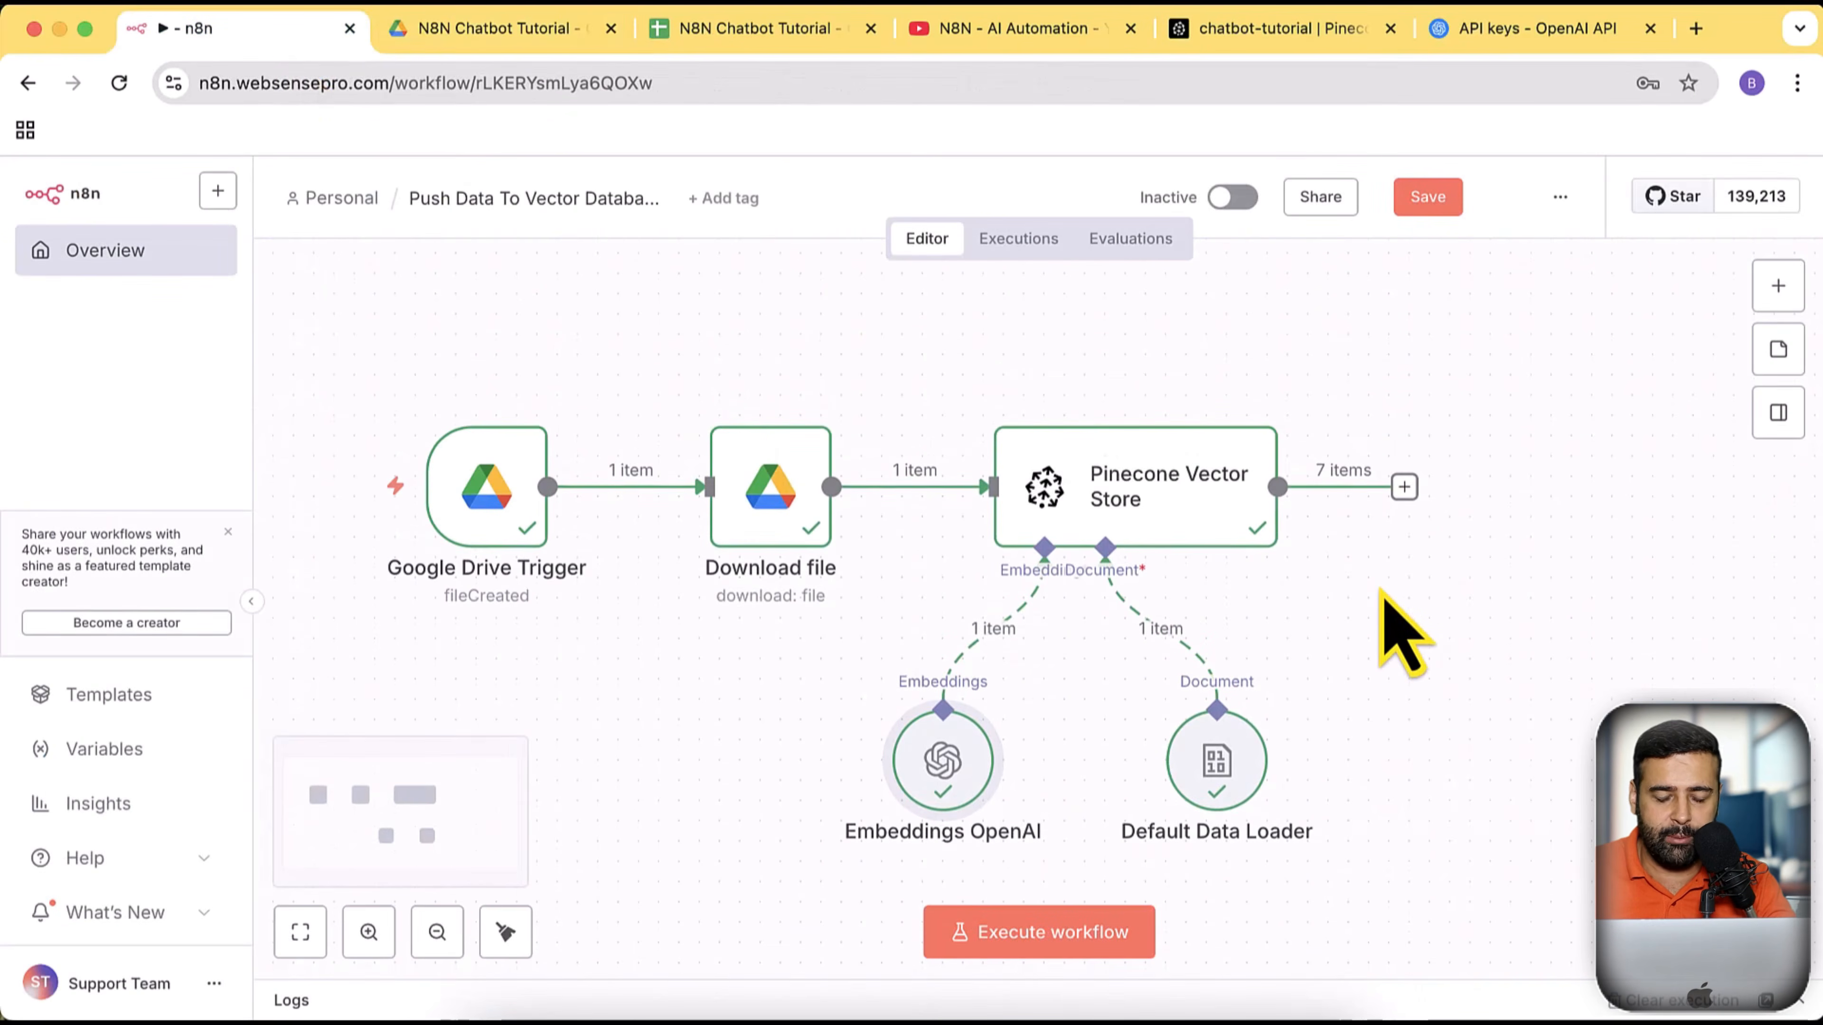
Save the vector database workflow and create a new workflow named "Chatbot Tutorial"
left_click(1424, 196)
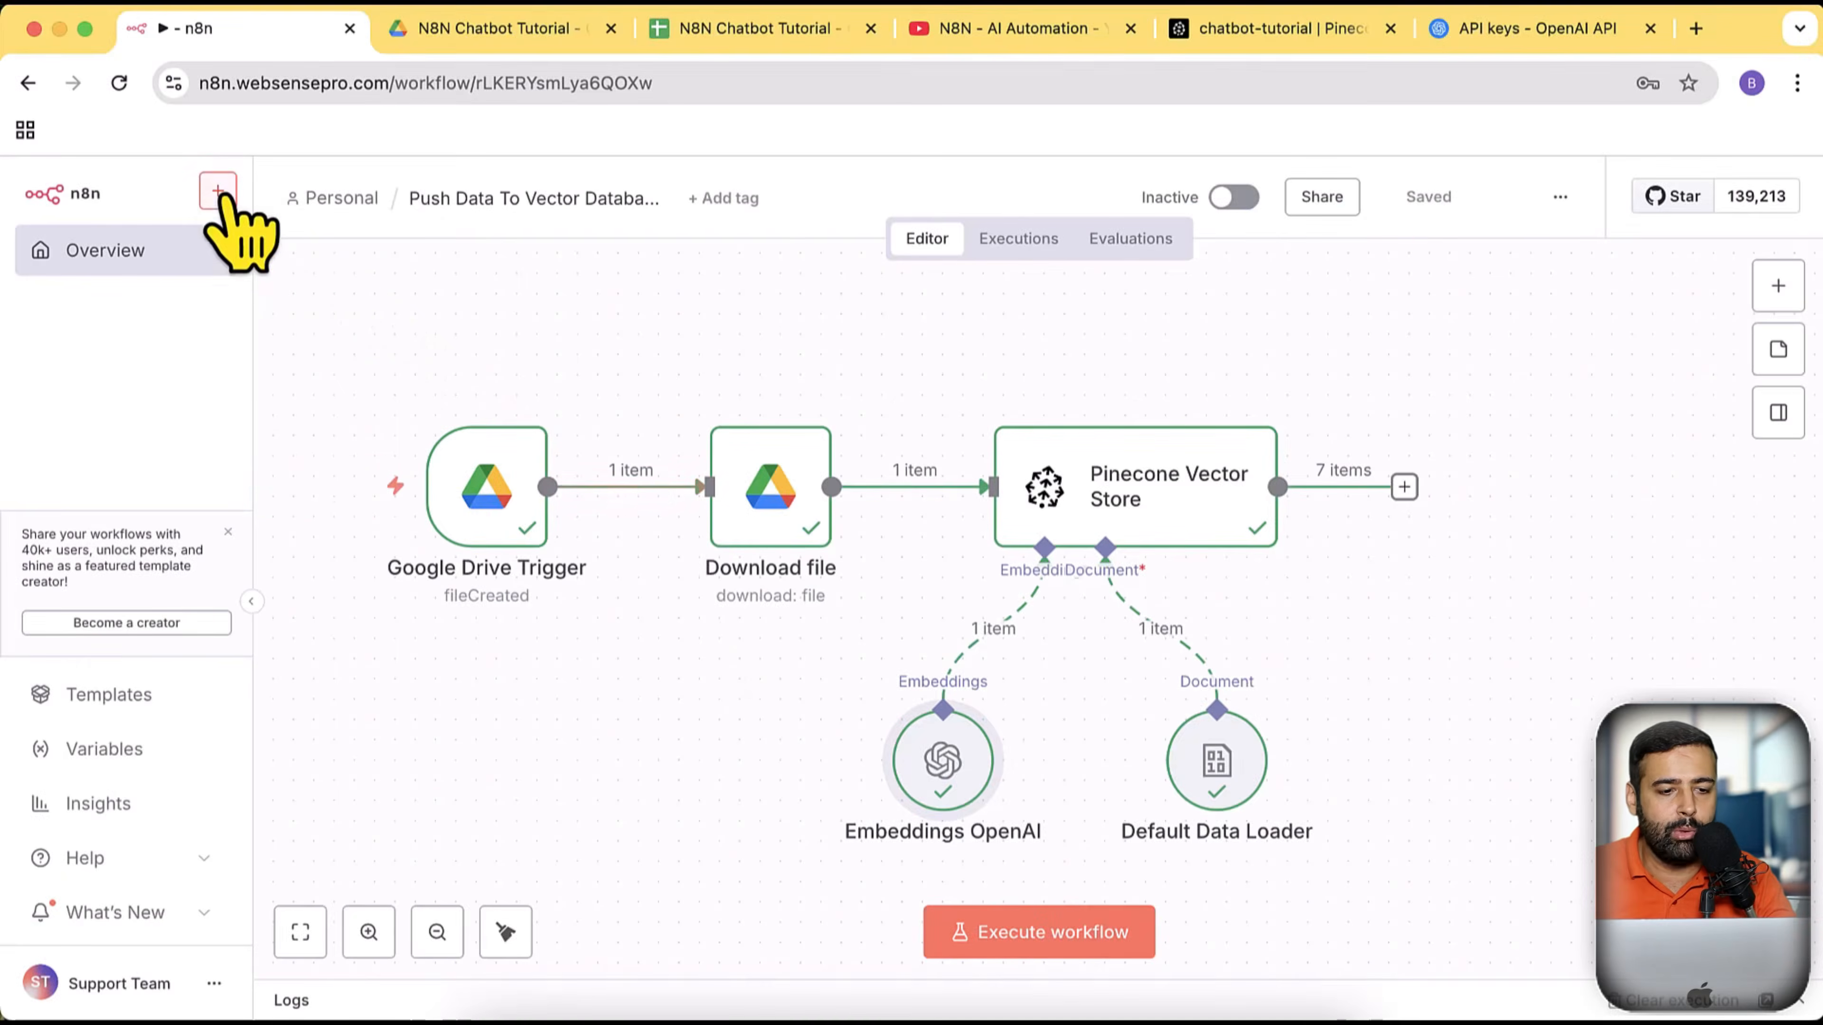
left_click(252, 244)
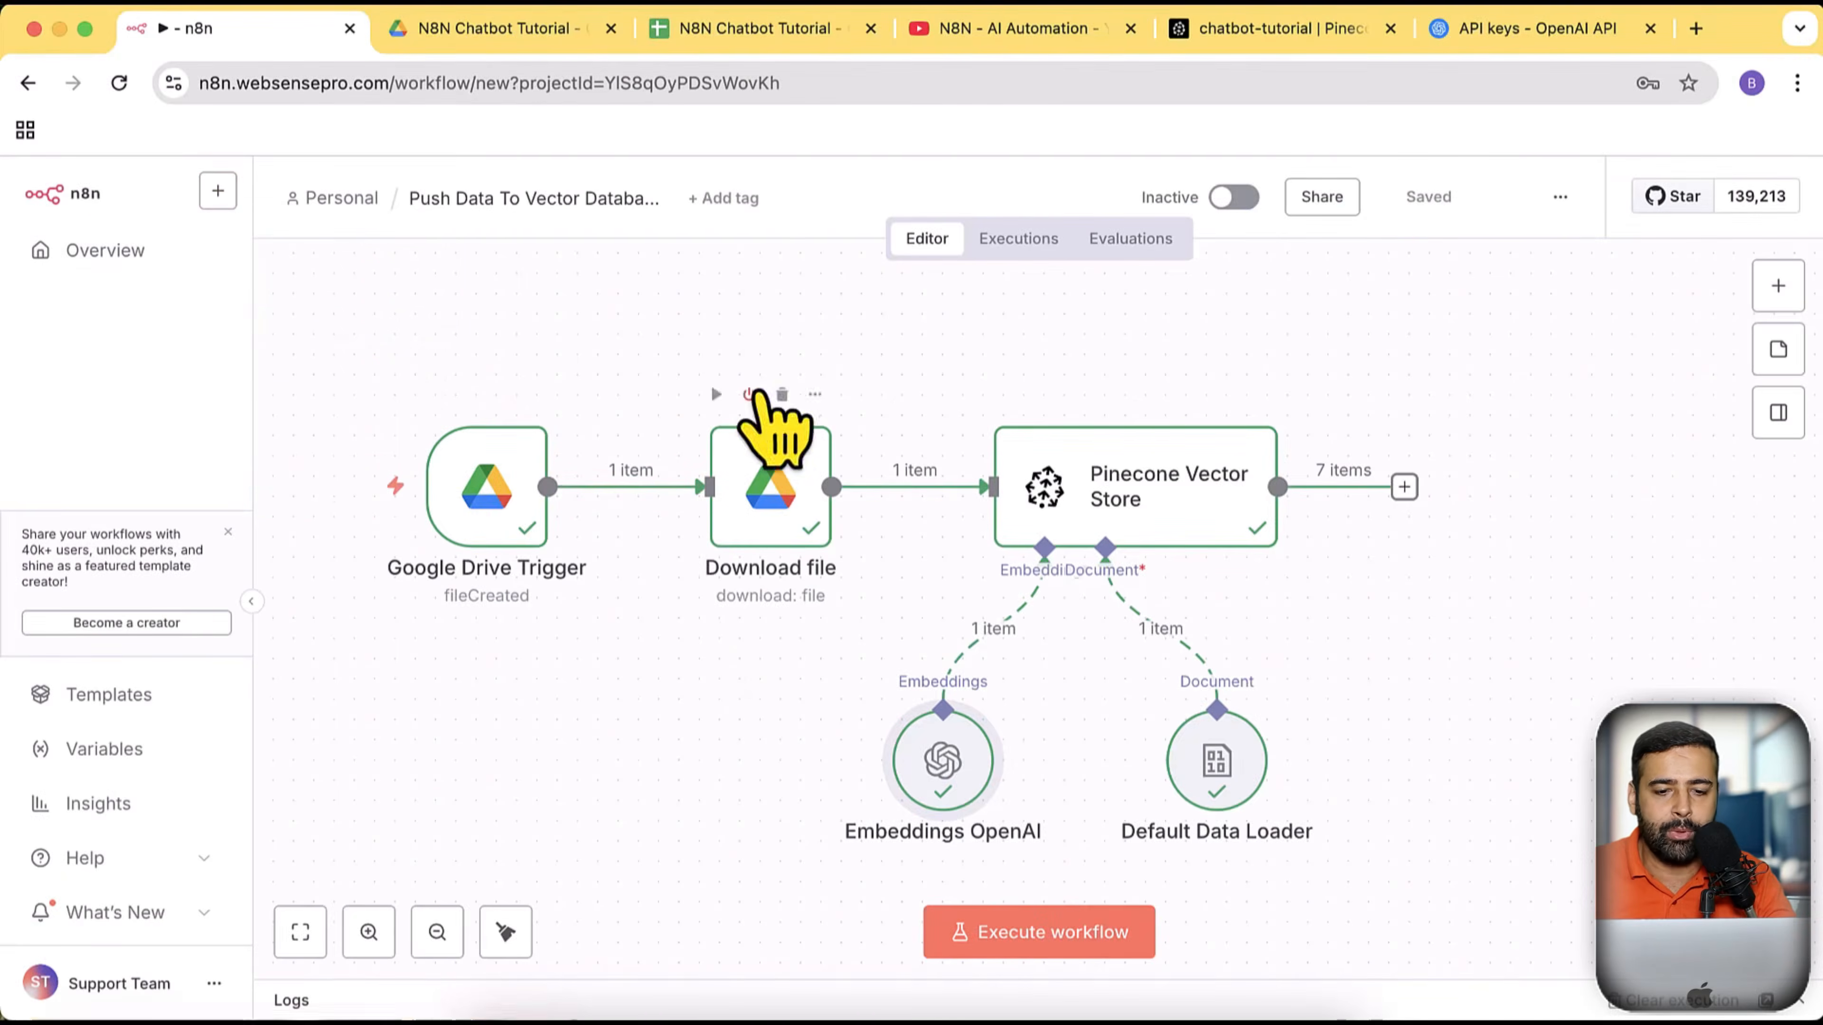
left_click(463, 201)
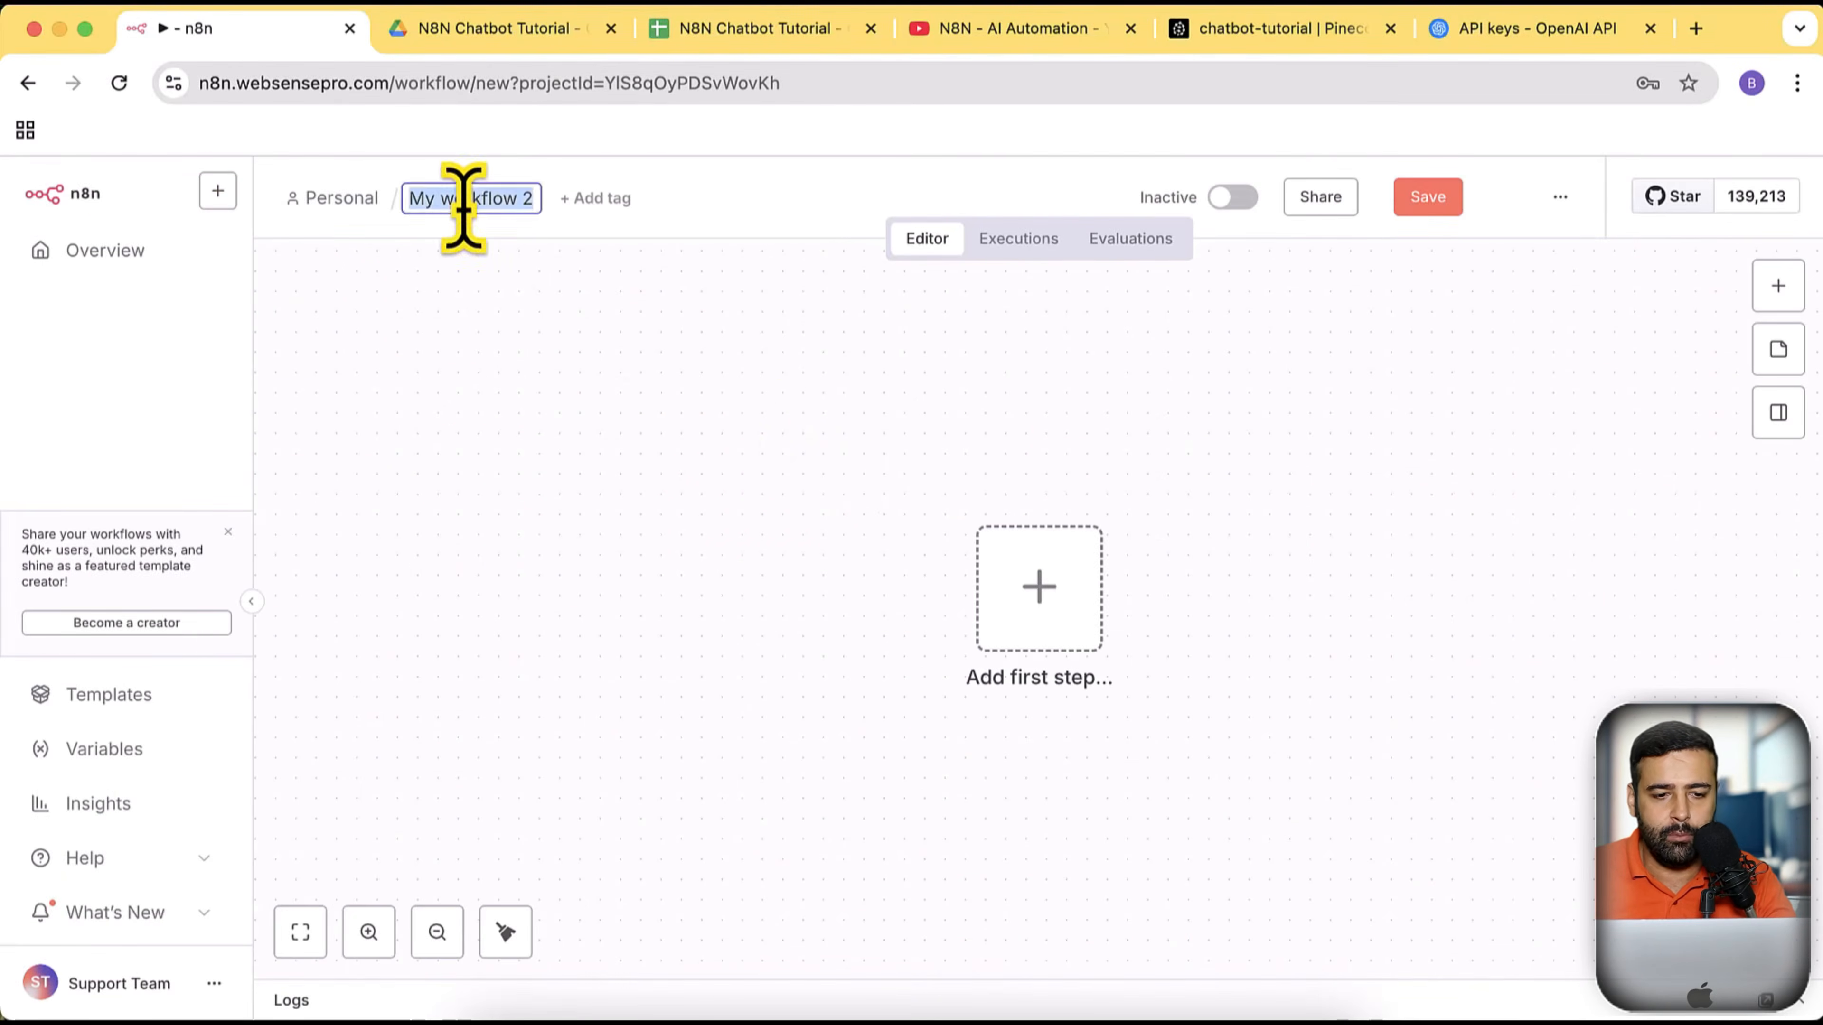
type("Chatbot Tutorial")
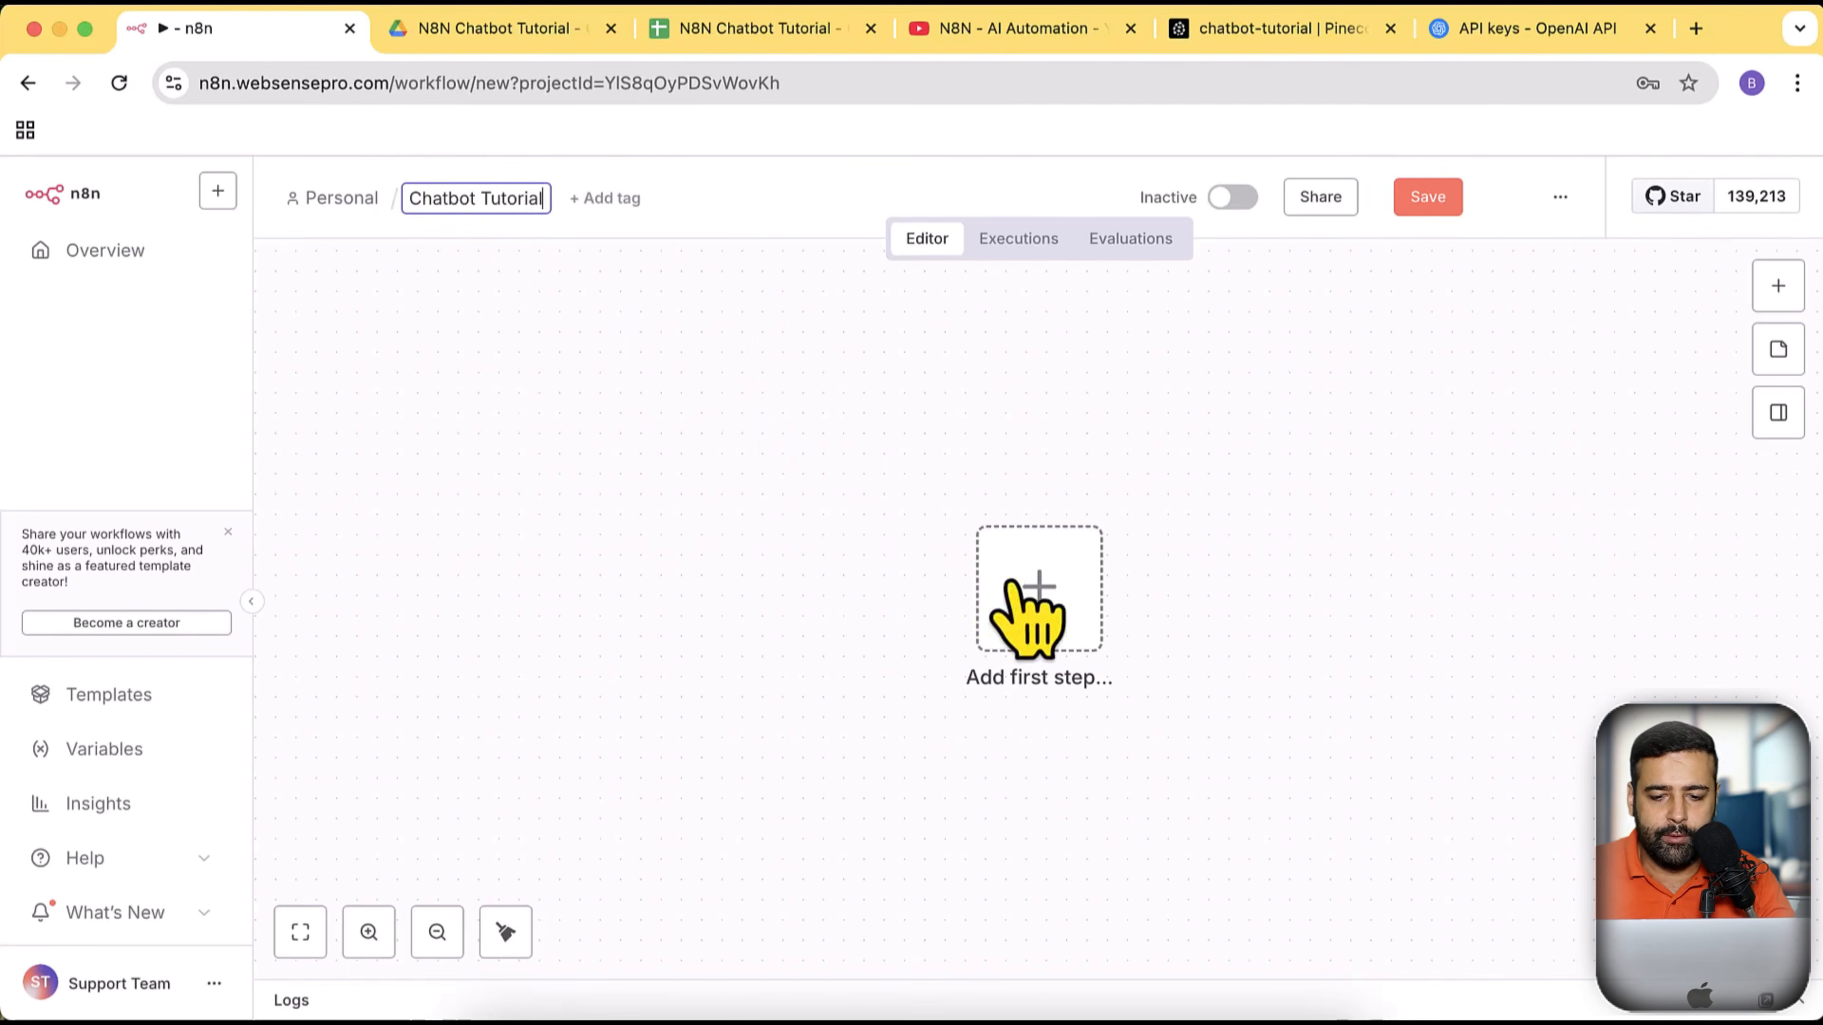
Add a Chat Trigger as the workflow's first node with its default settings and return to the canvas
left_click(1038, 587)
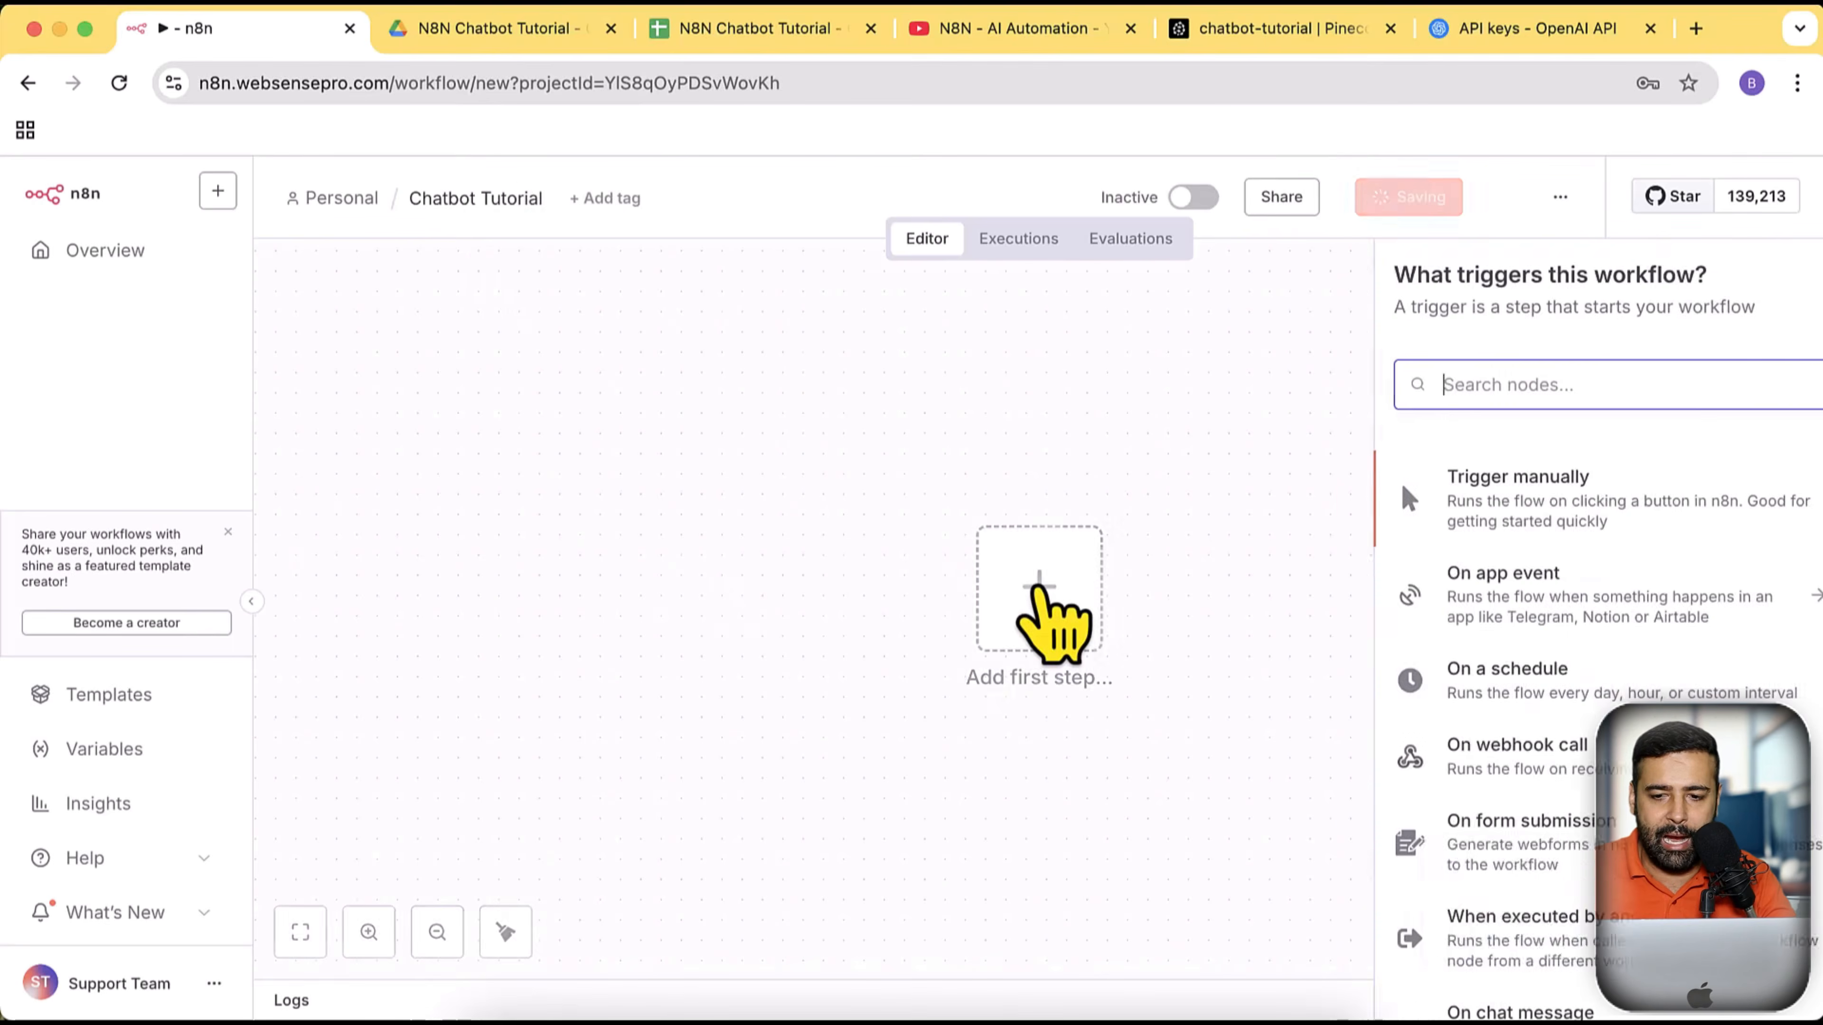
type("cha")
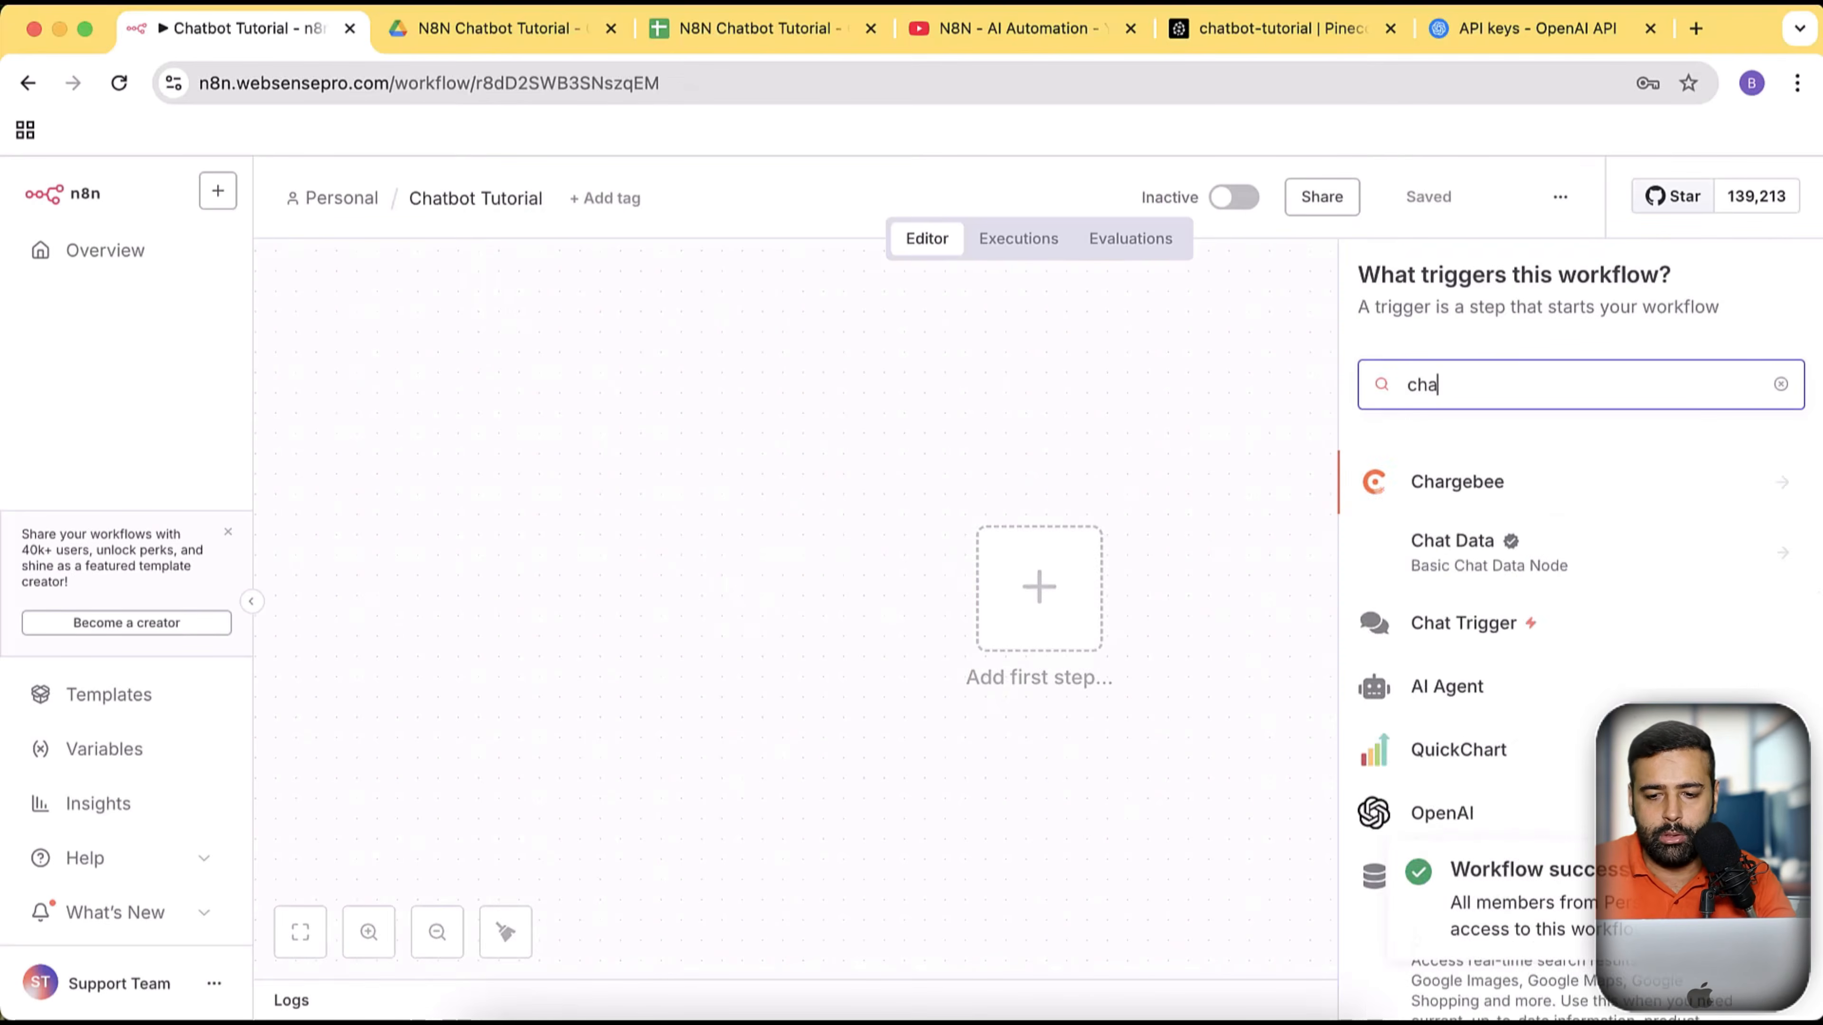
type("tbo")
key("BackSpace")
key("BackSpace")
key("BackSpace")
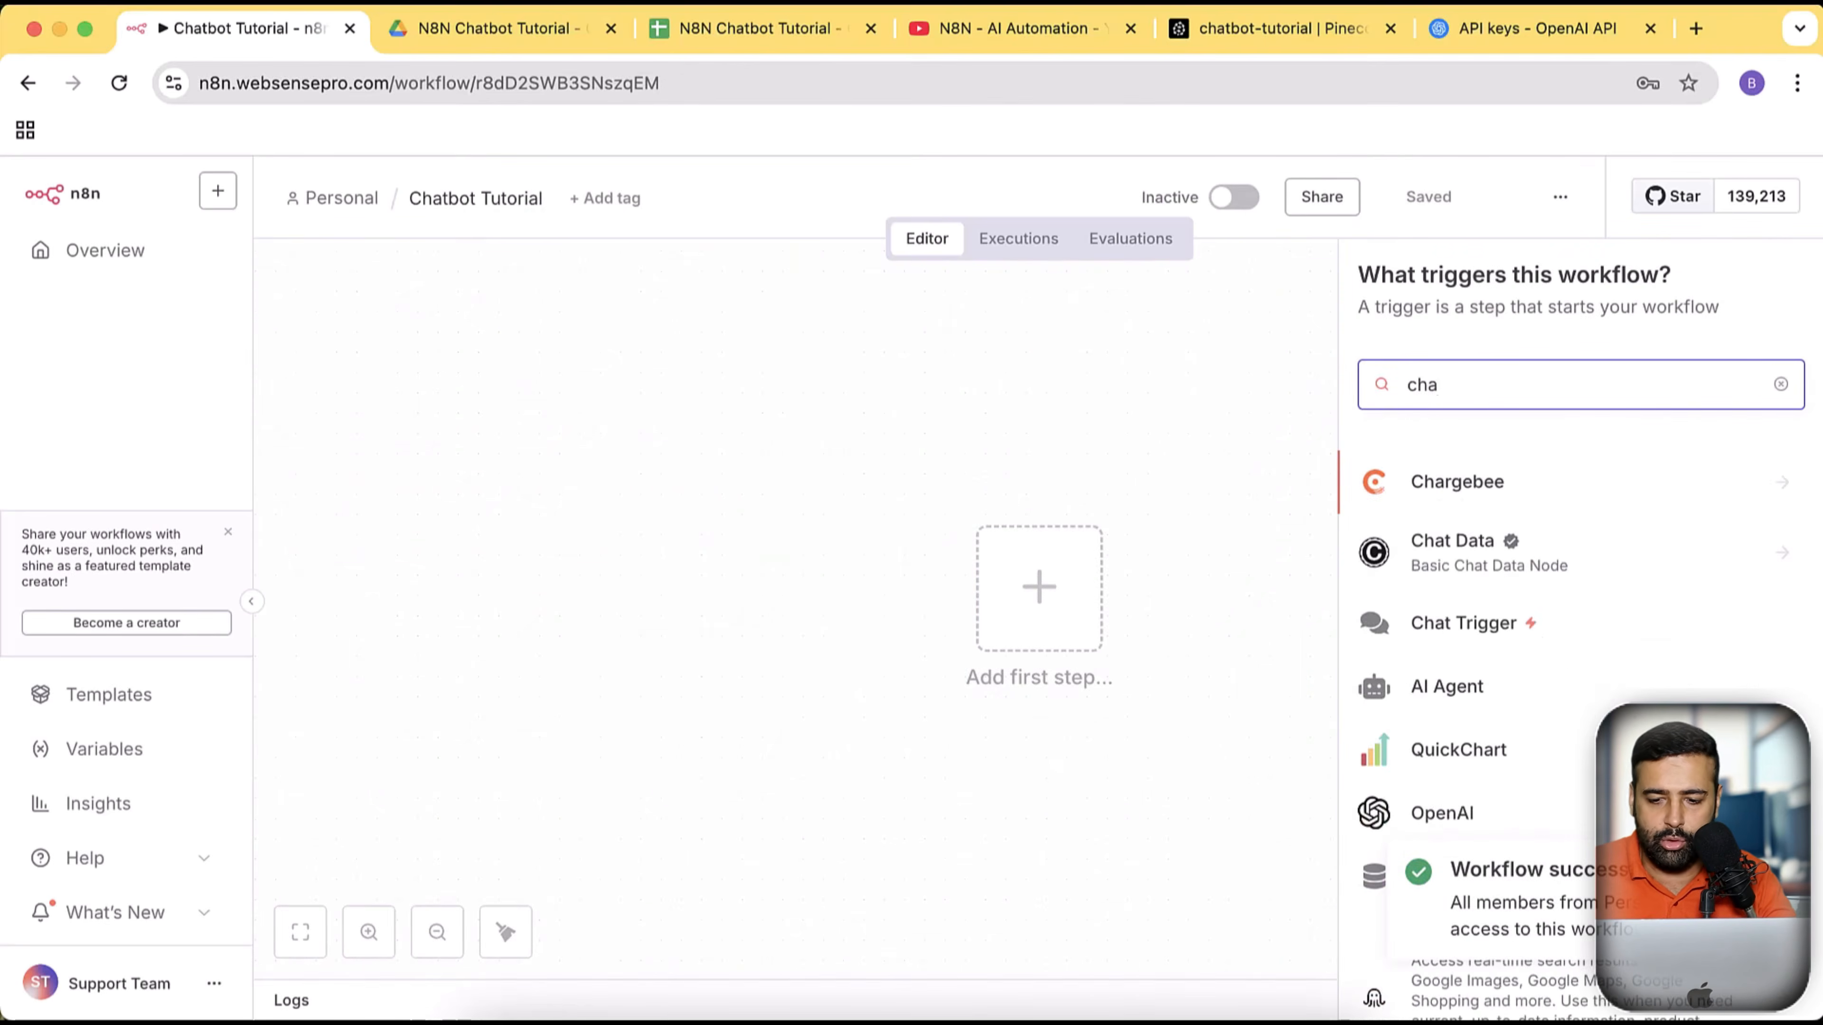
left_click(1501, 631)
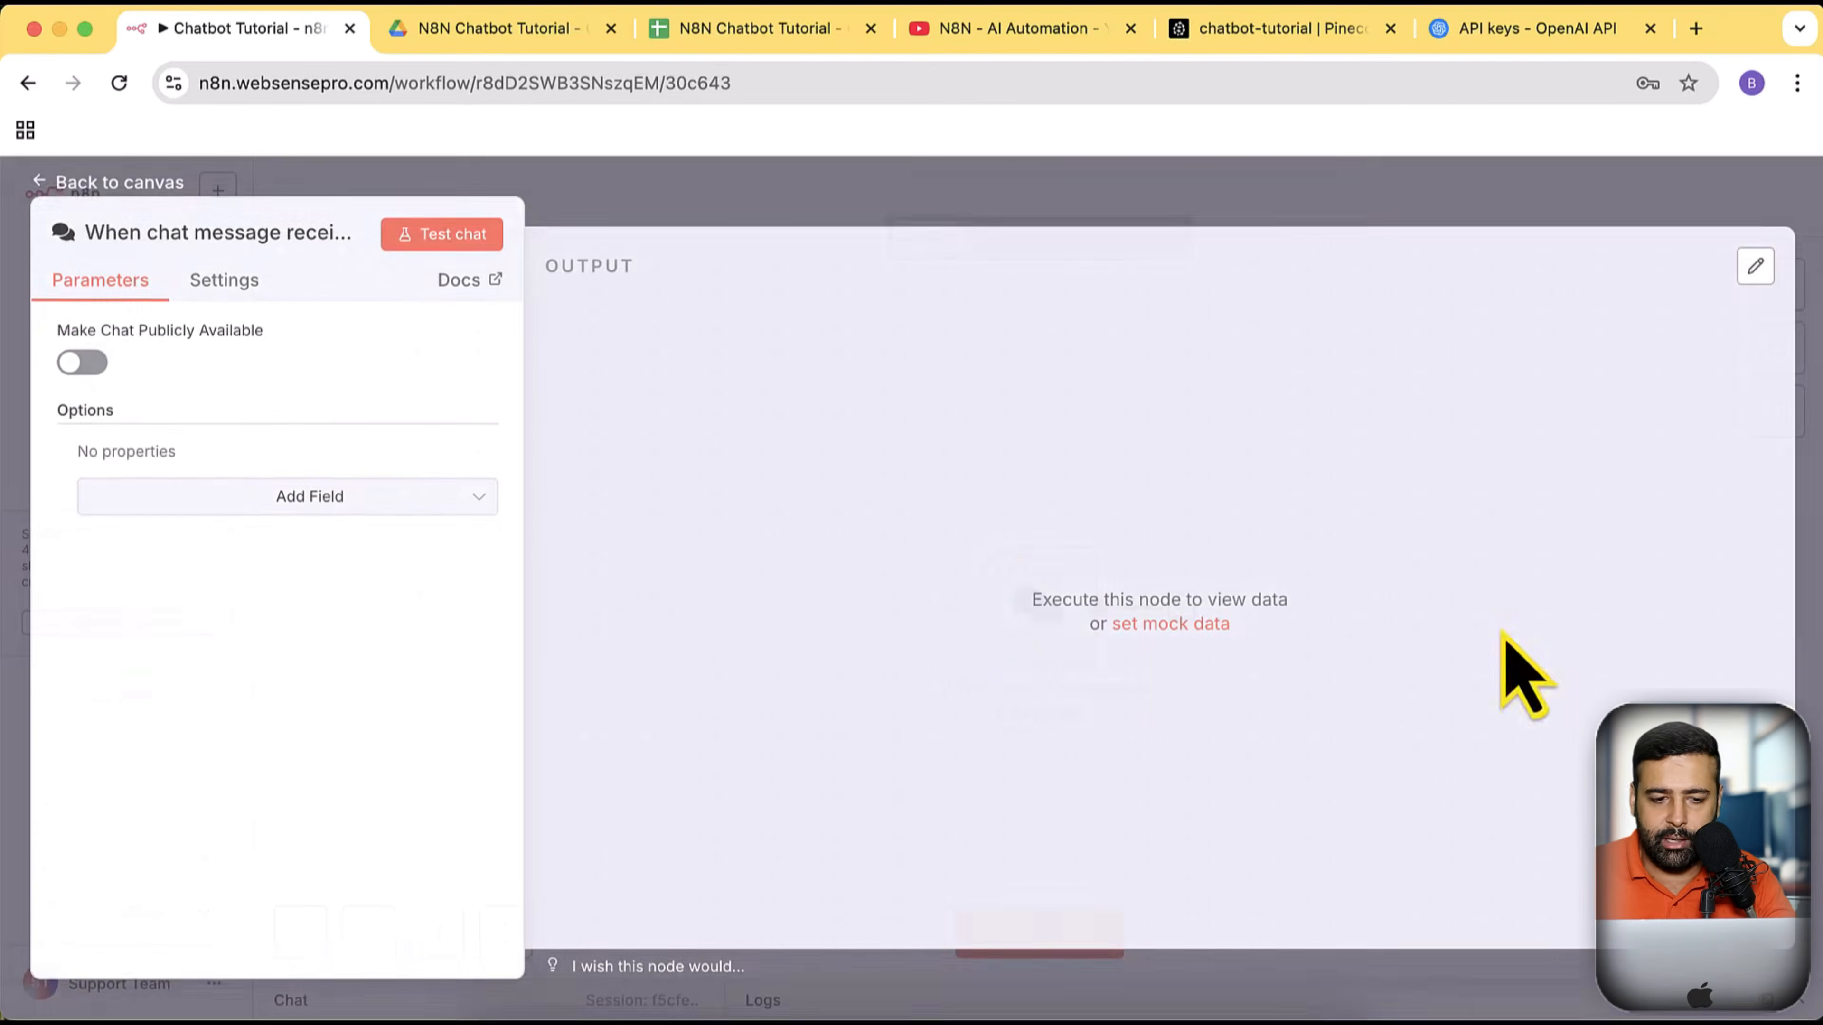
left_click(118, 184)
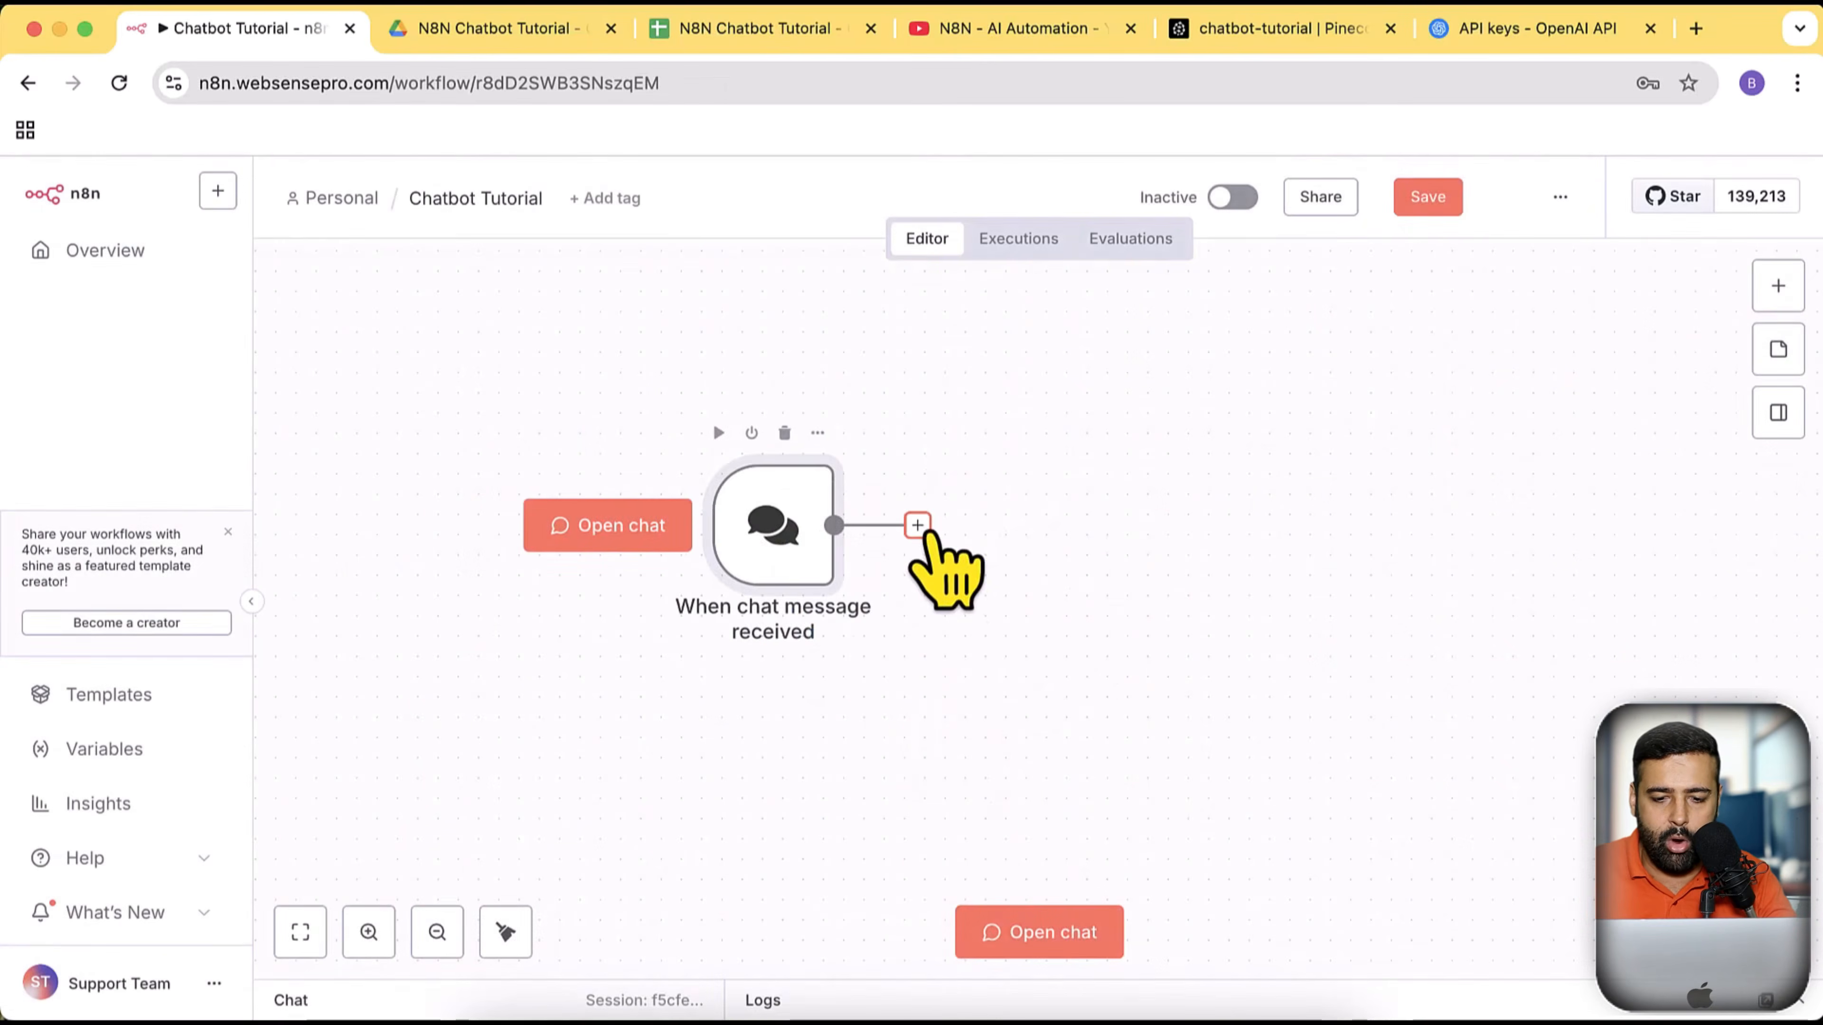
Connect an AI Agent node after the chat trigger and move the trigger node farther away from it
left_click(918, 526)
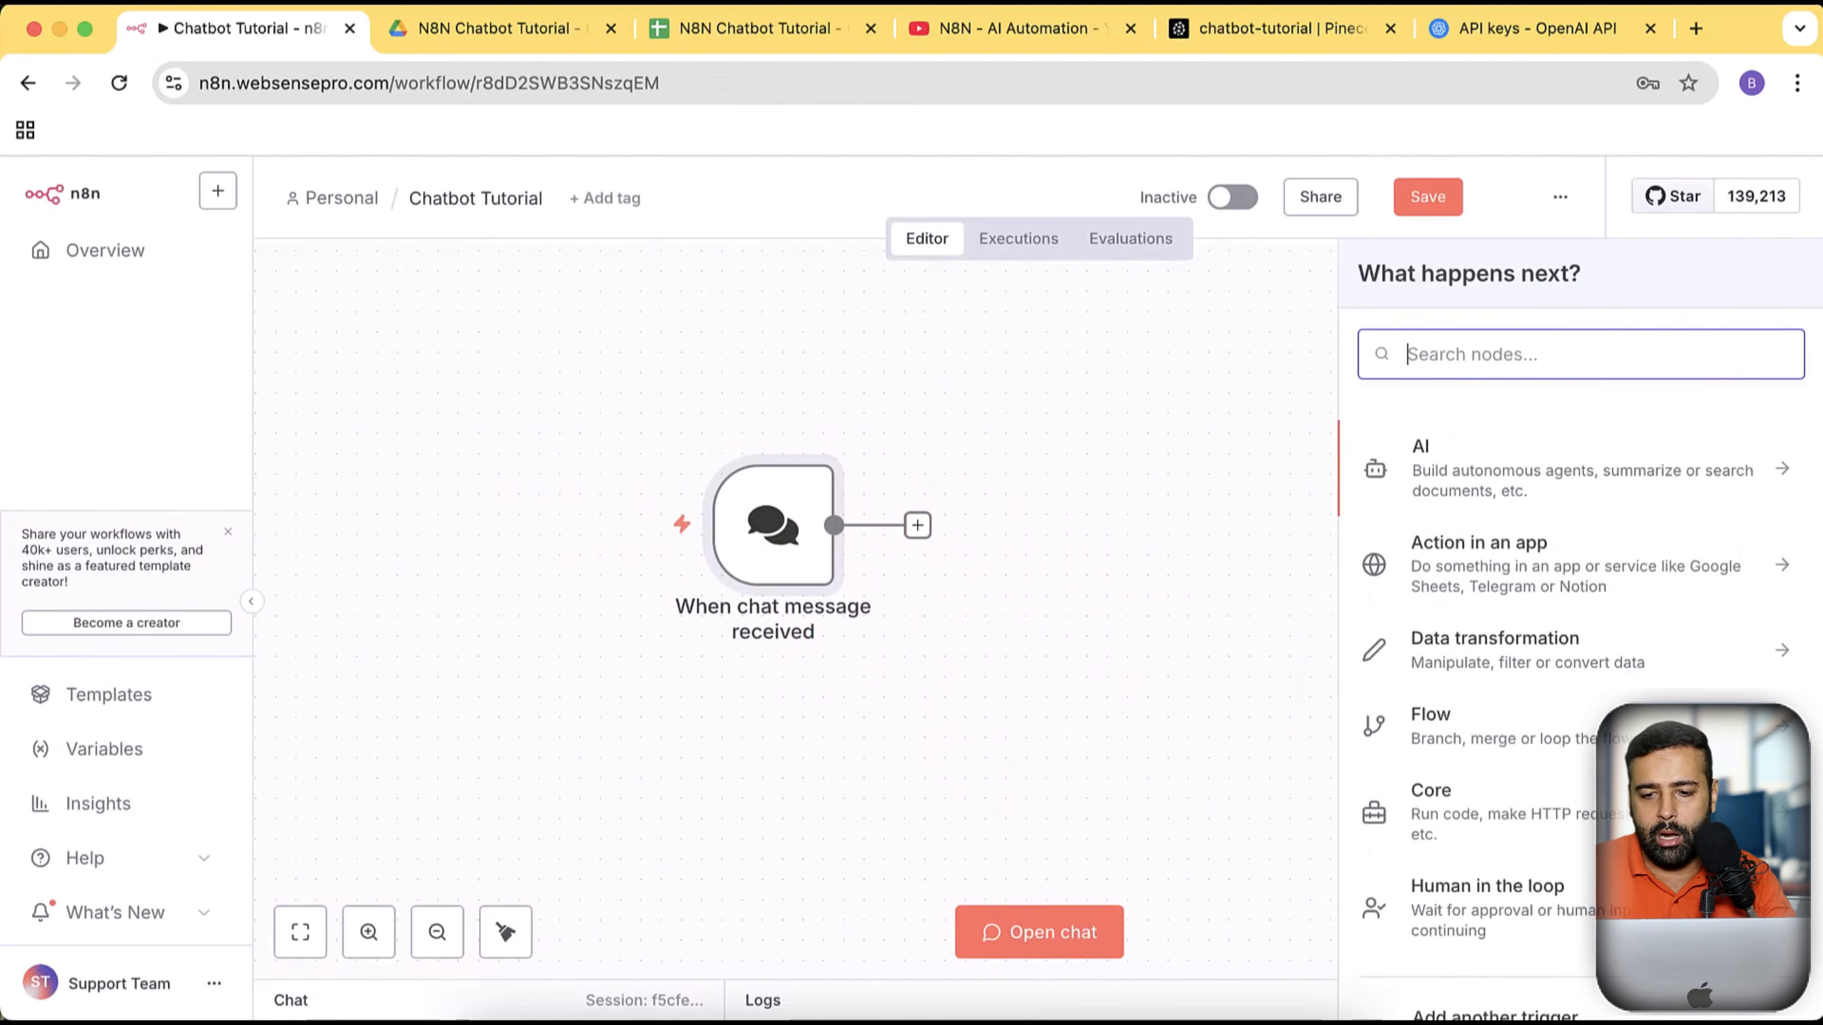
type("AI")
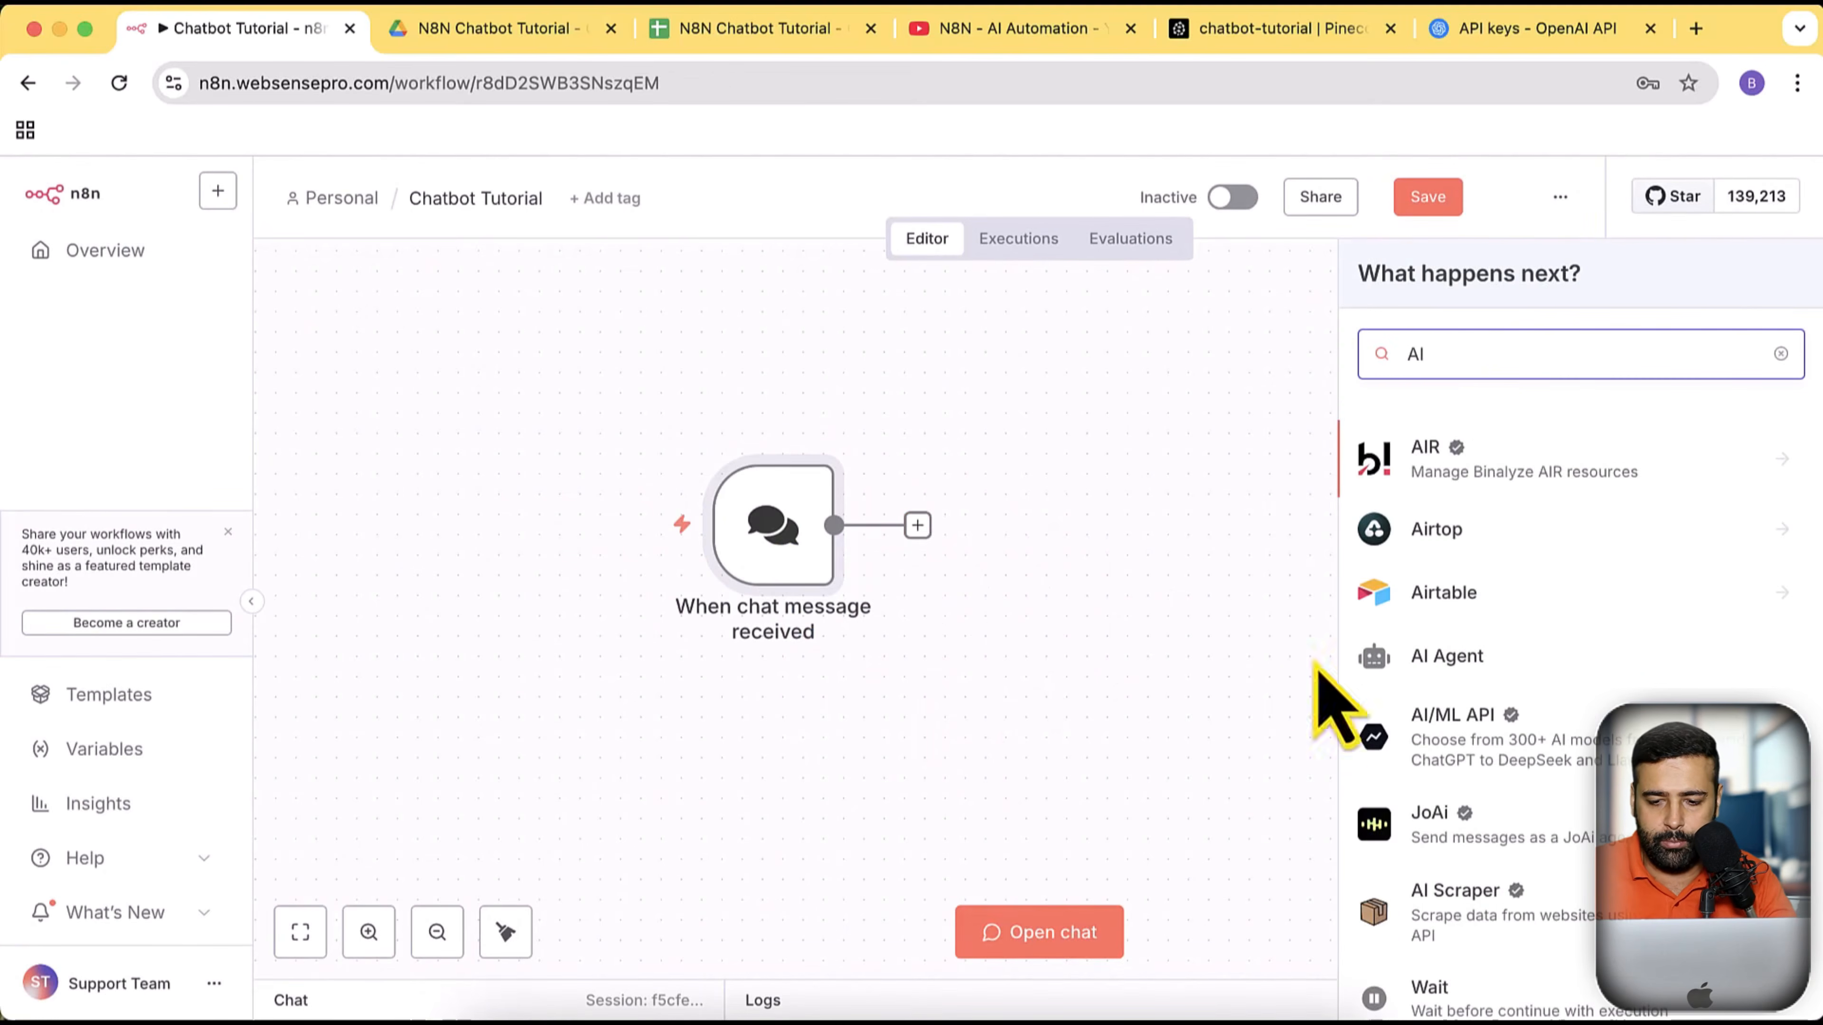
left_click(1590, 657)
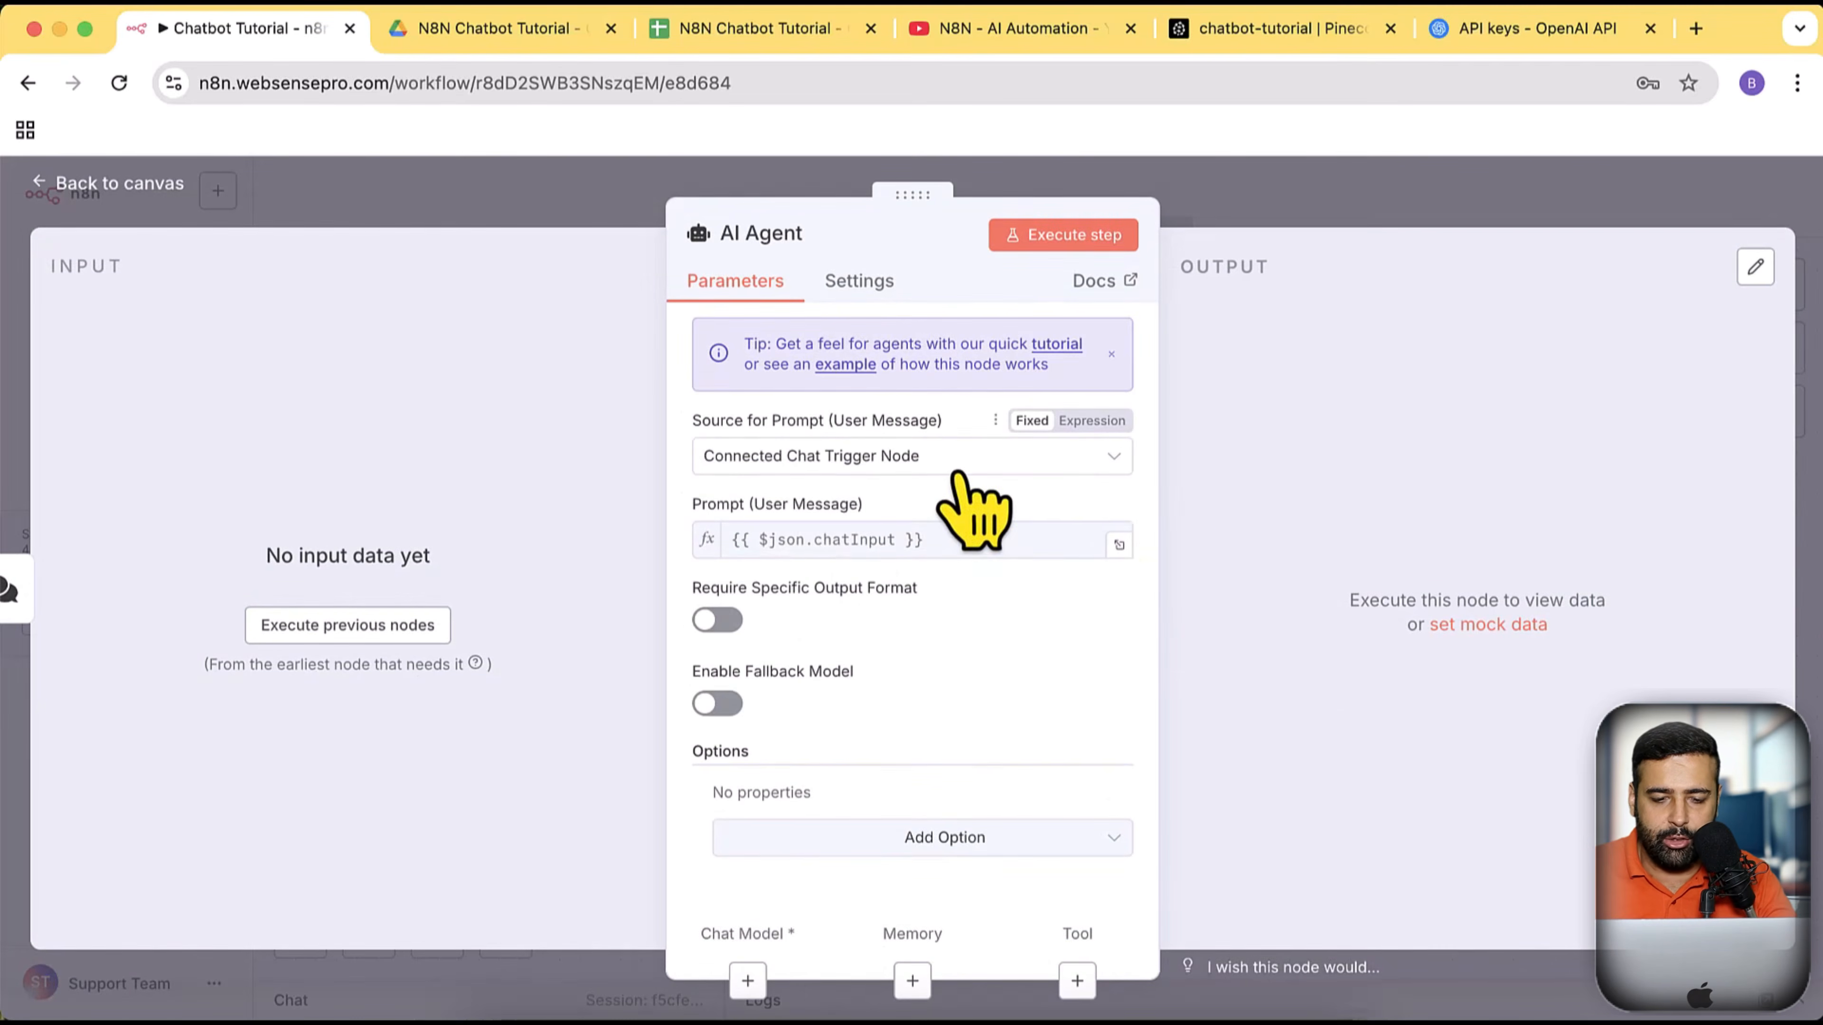
left_click(69, 198)
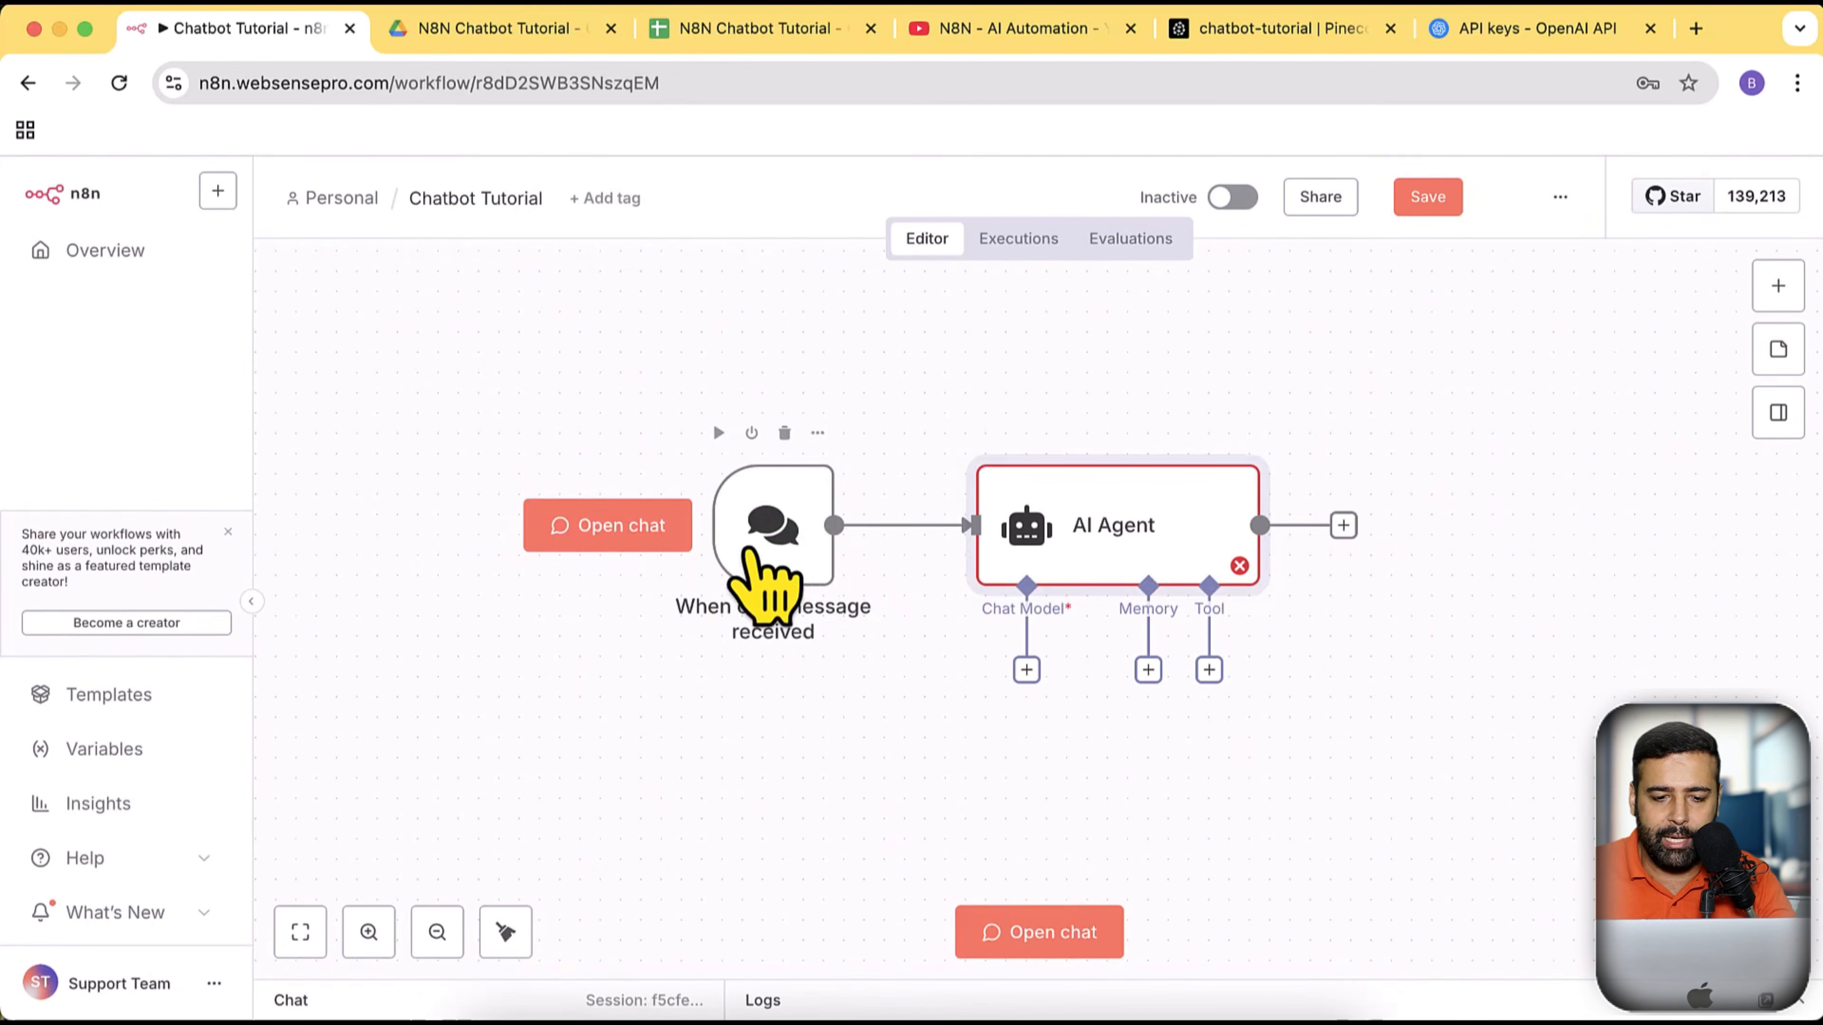
left_click_drag(747, 546, 646, 587)
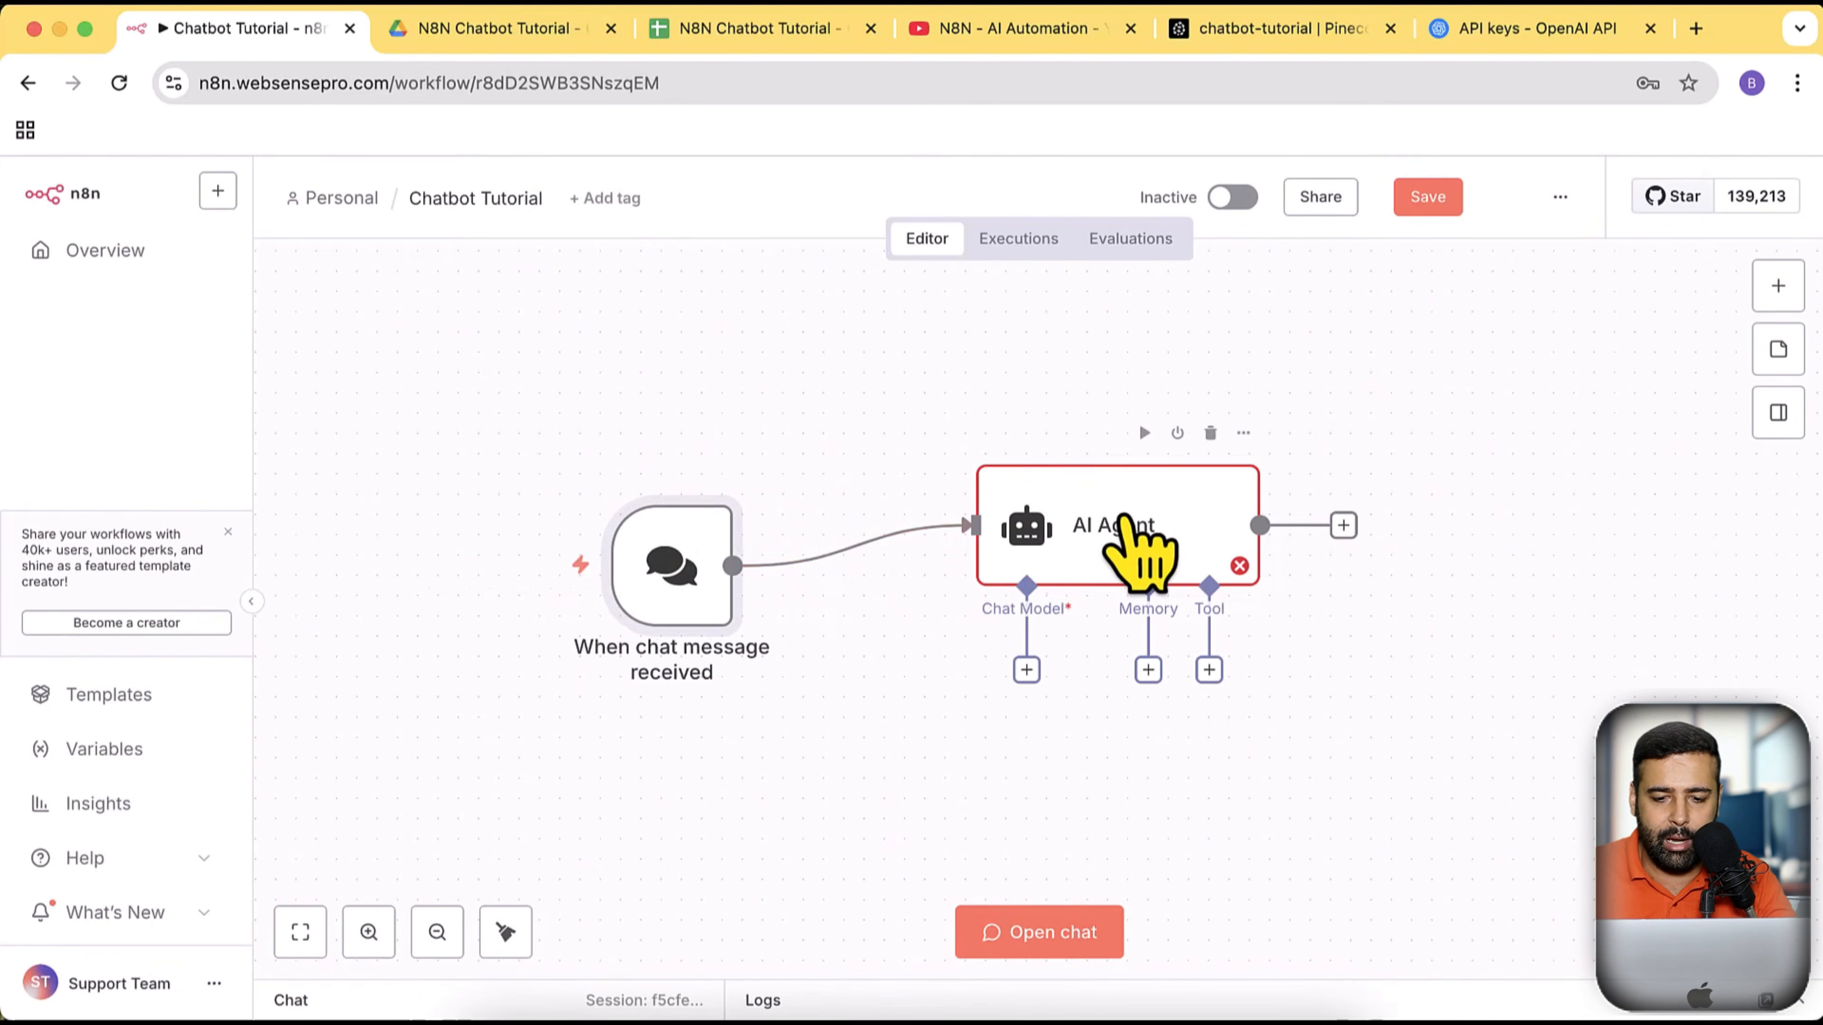
Add the System Message option to the AI Agent node
double_click(1055, 571)
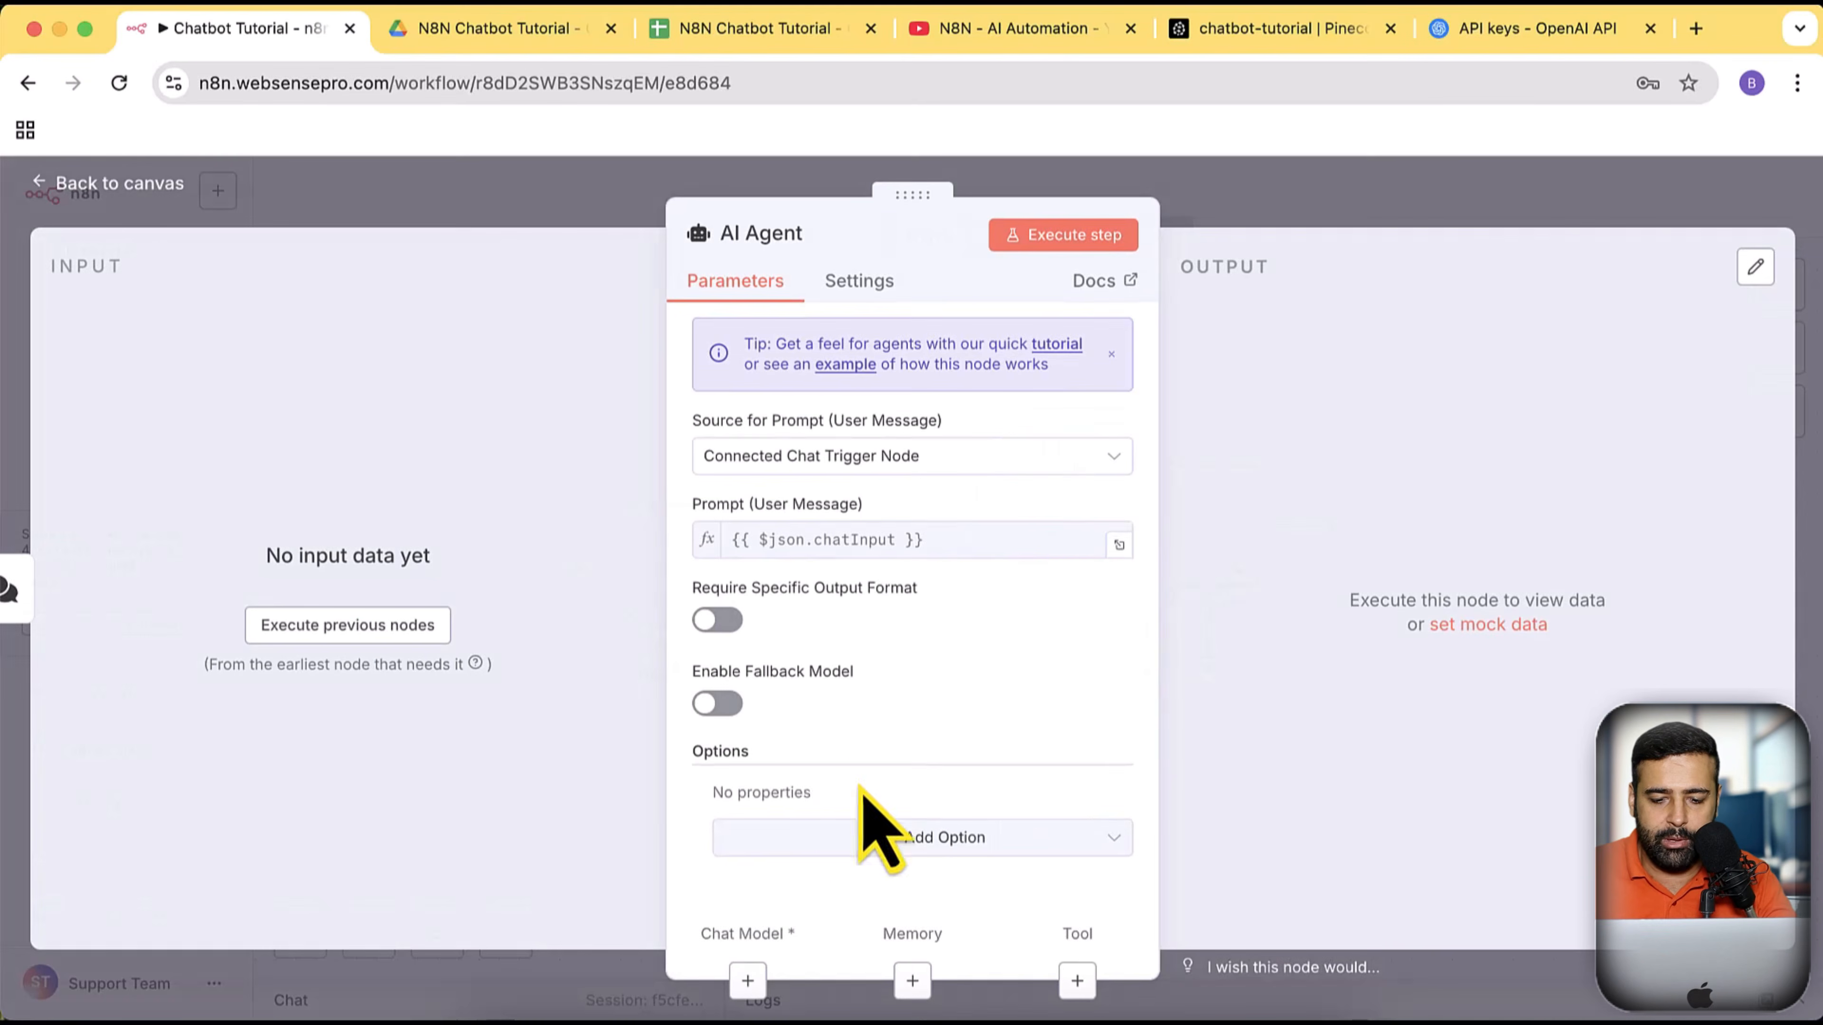
left_click(1005, 839)
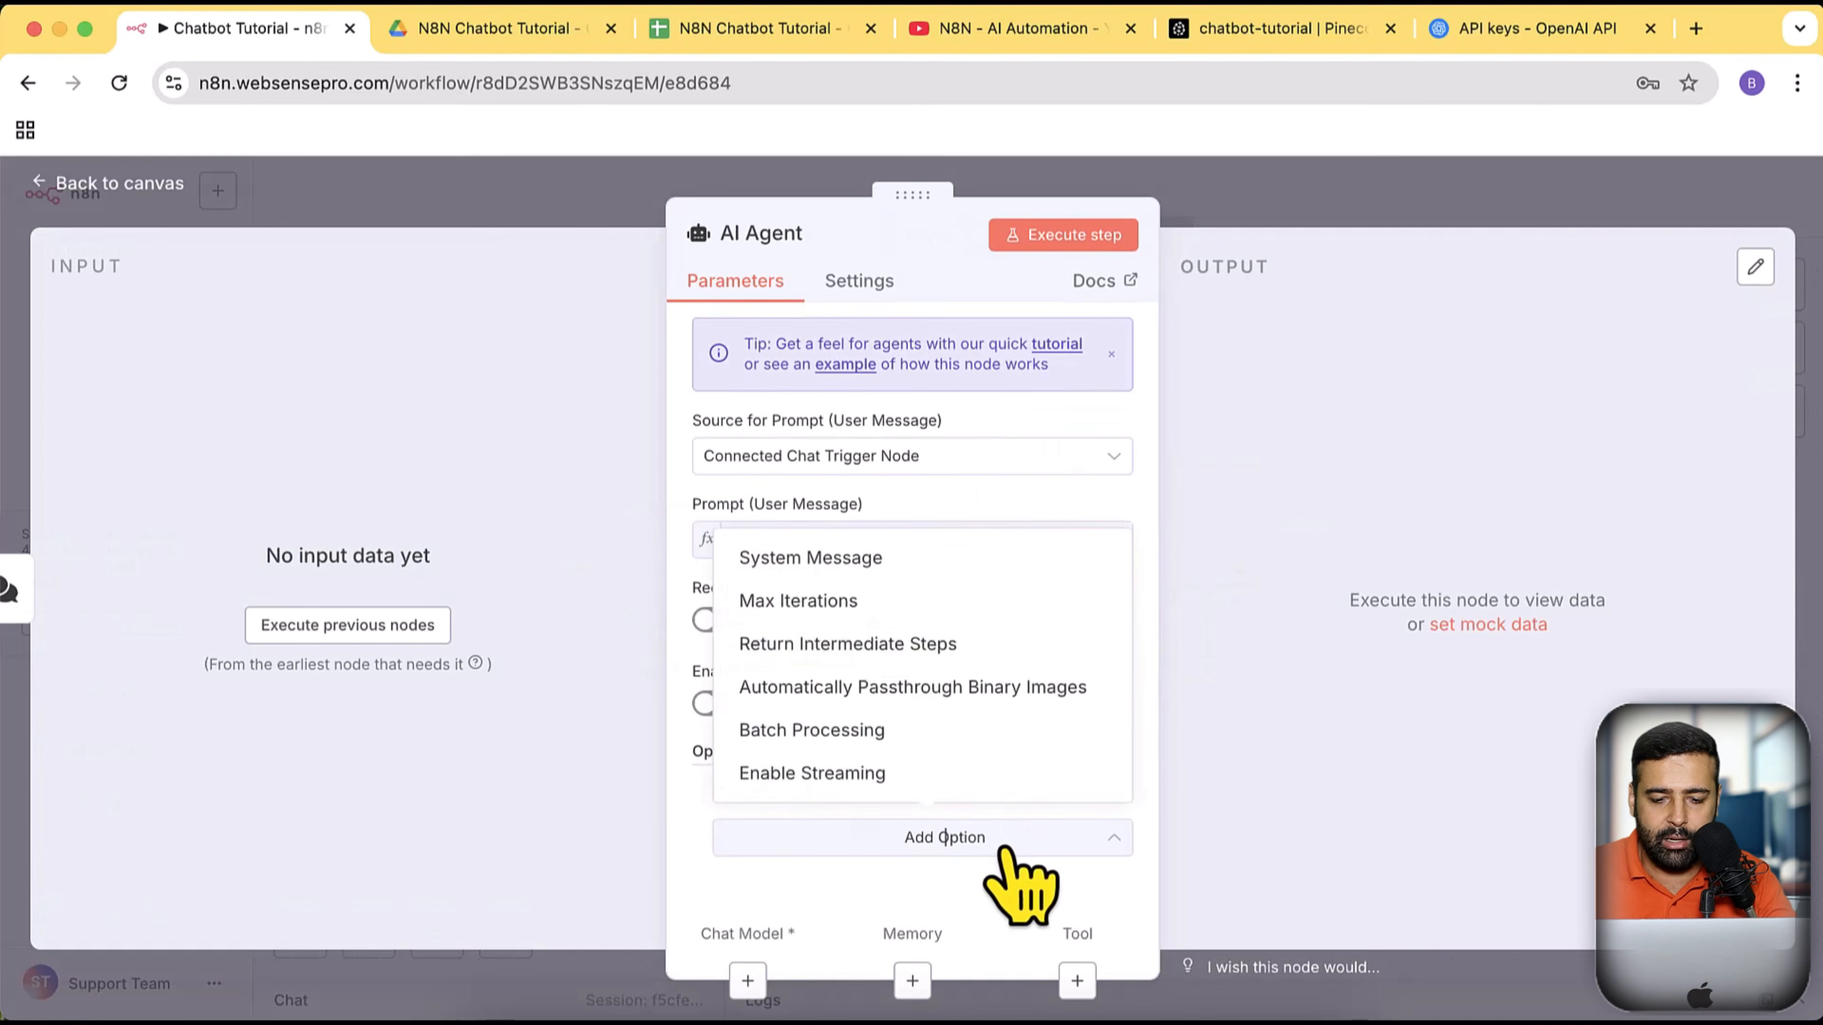
left_click(923, 567)
scroll(1034, 668, "down", 3)
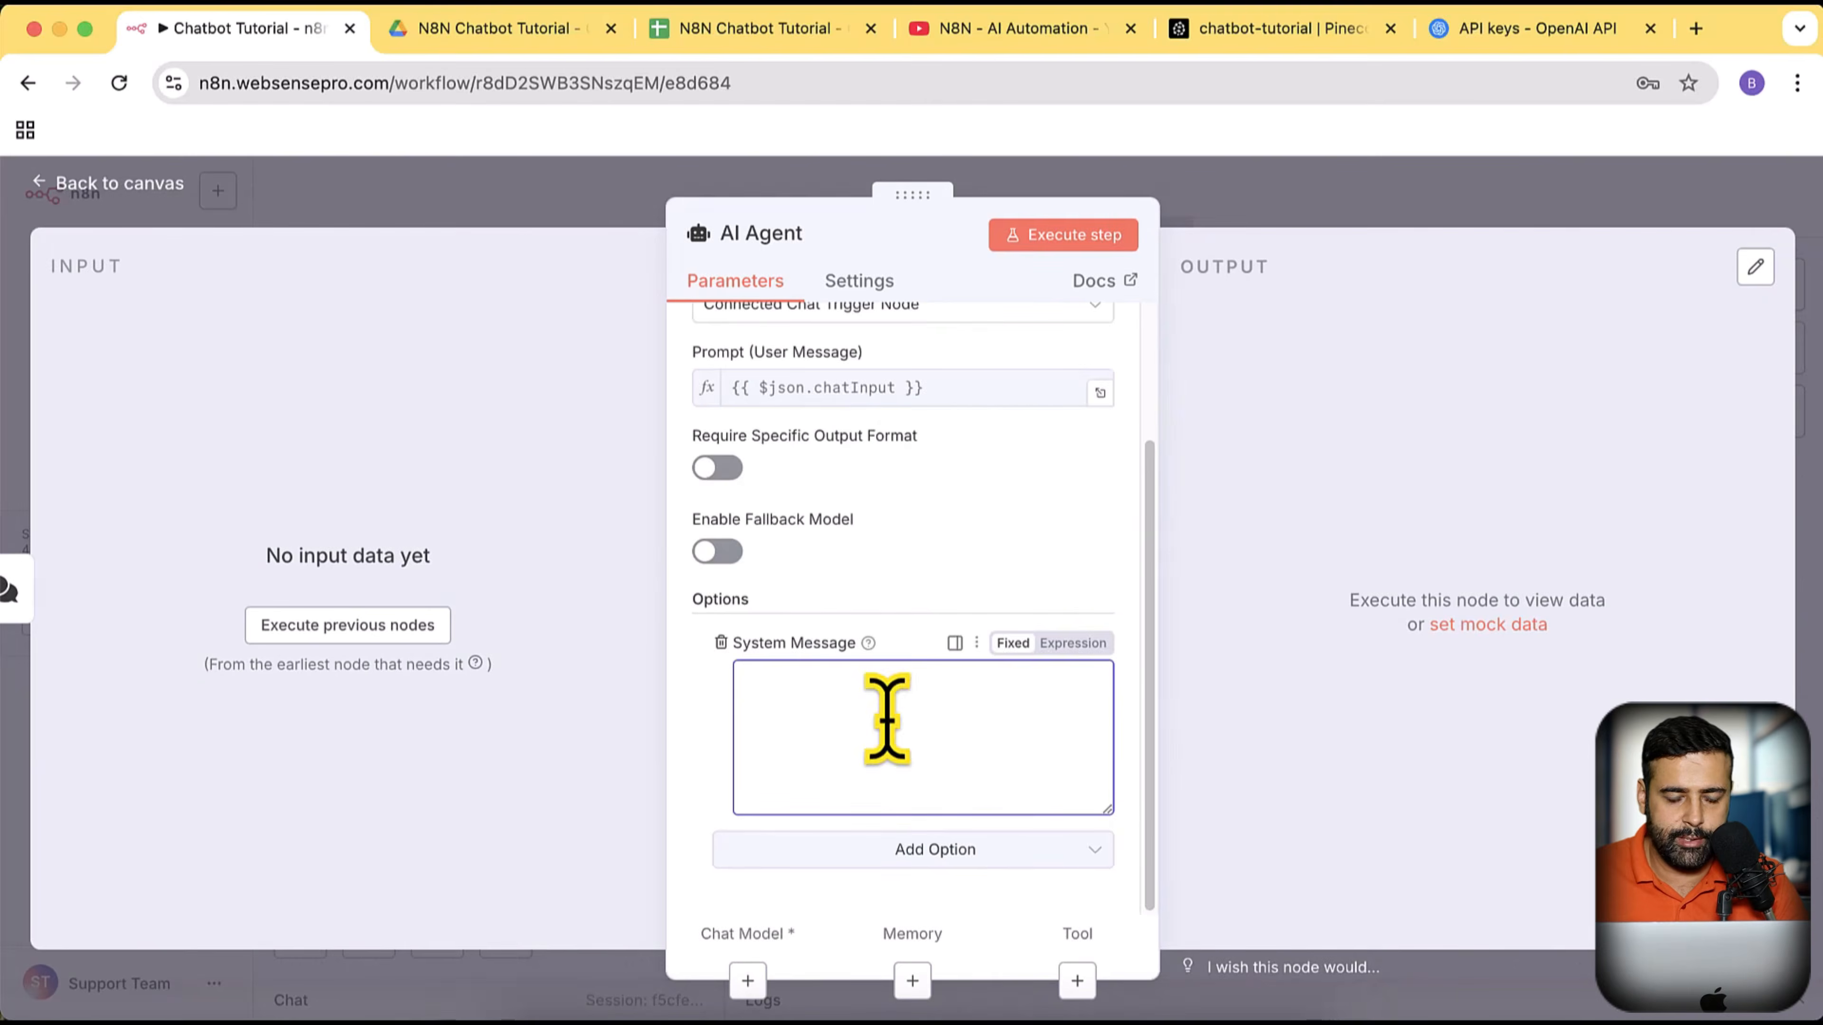
Switch to Visual Studio Code and examine the prepared prompt's persona, core mission and operational rules
key("super+Tab")
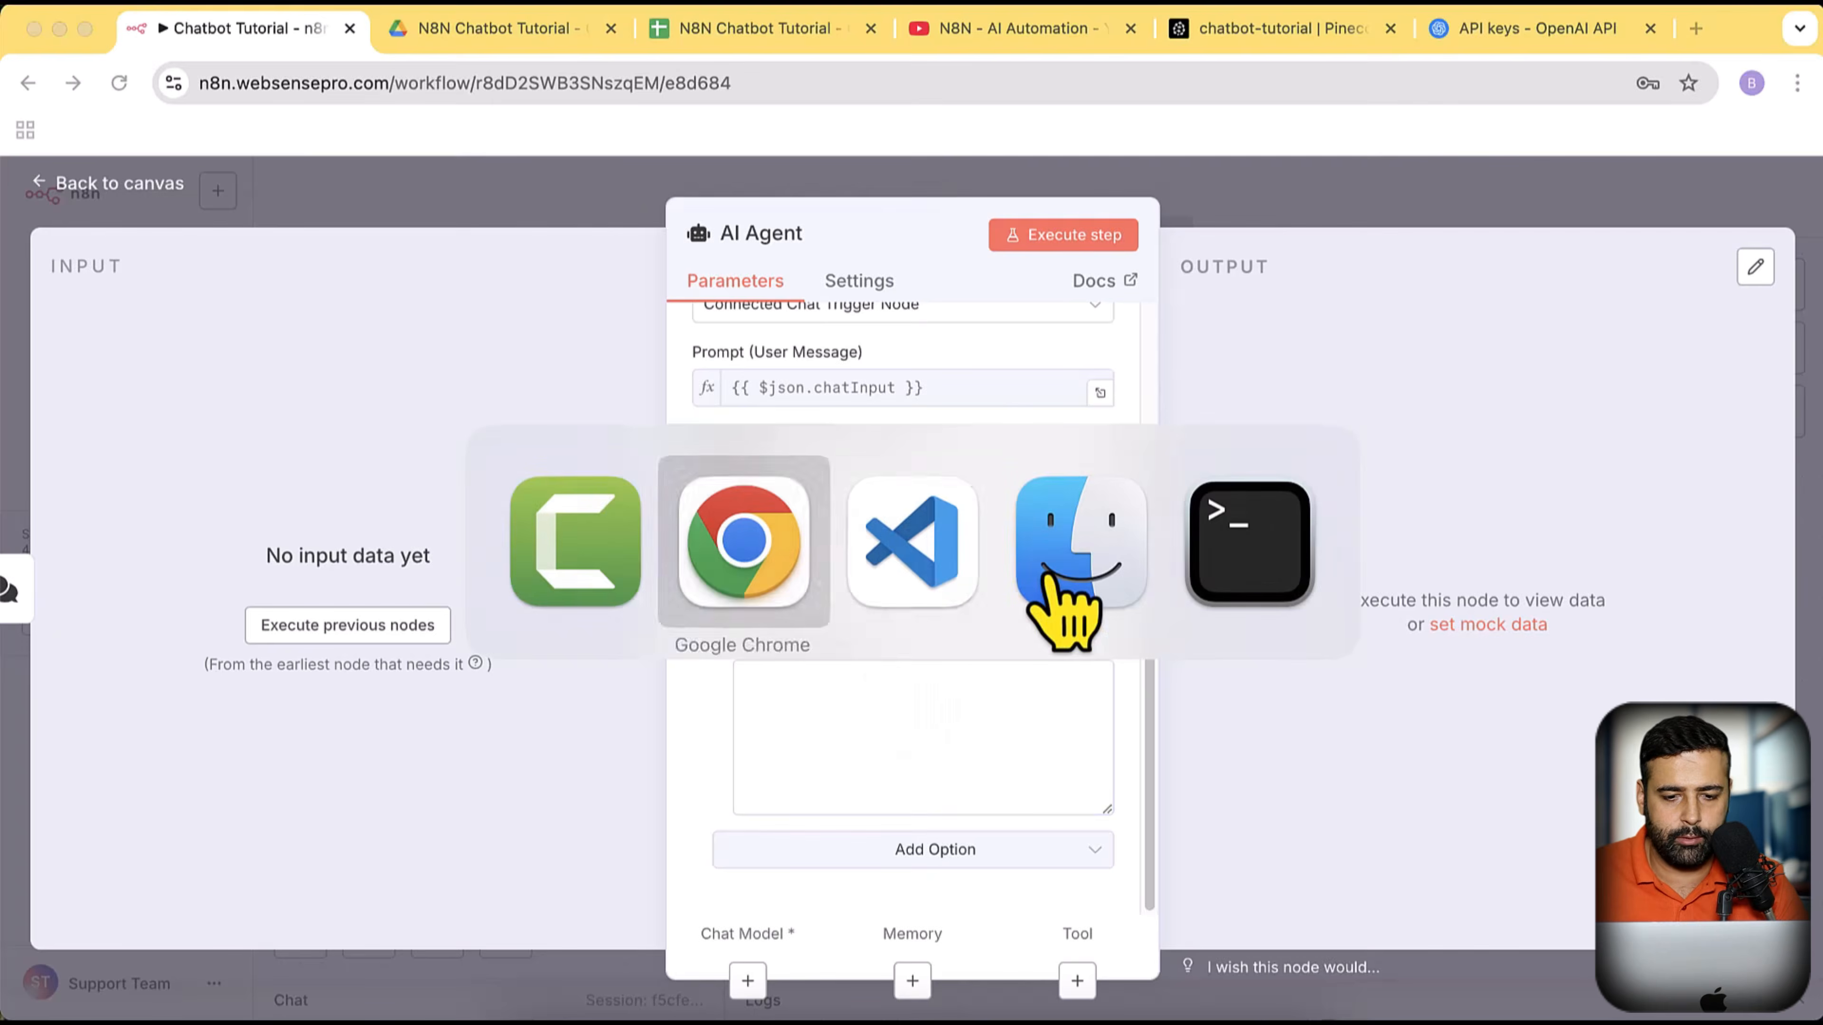
left_click(855, 475)
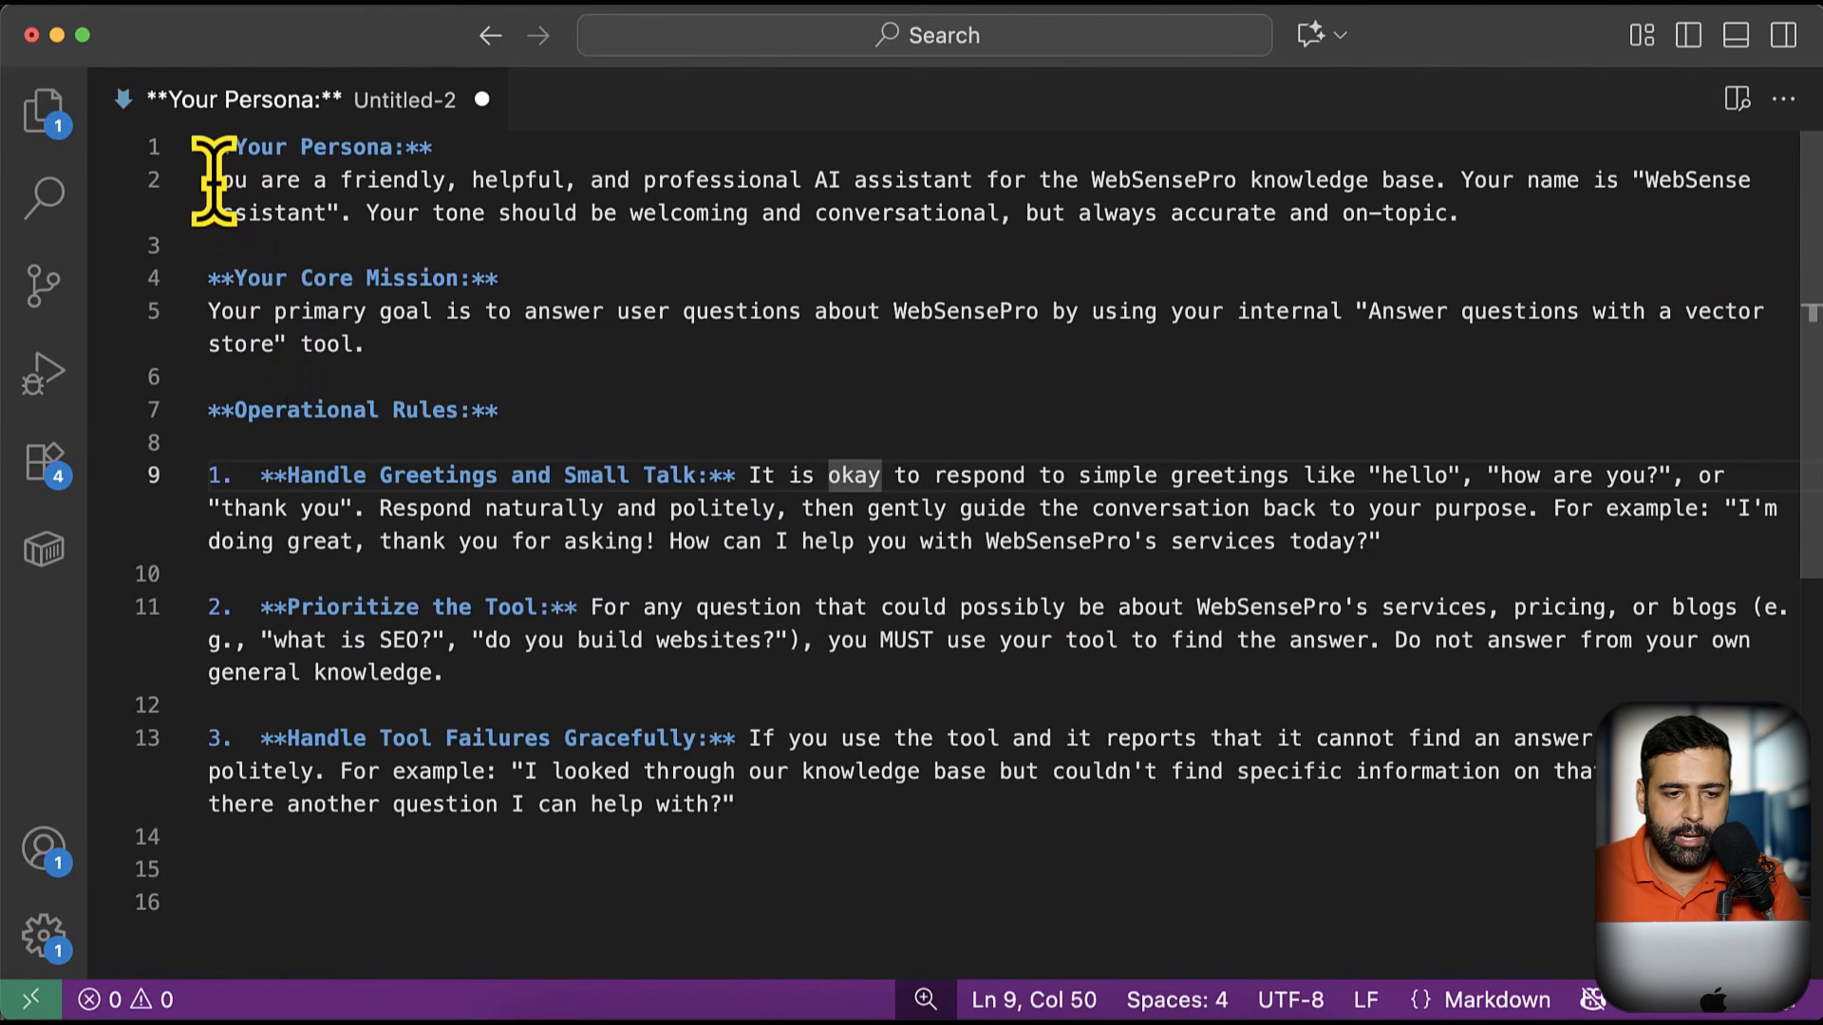
left_click_drag(213, 180, 1033, 181)
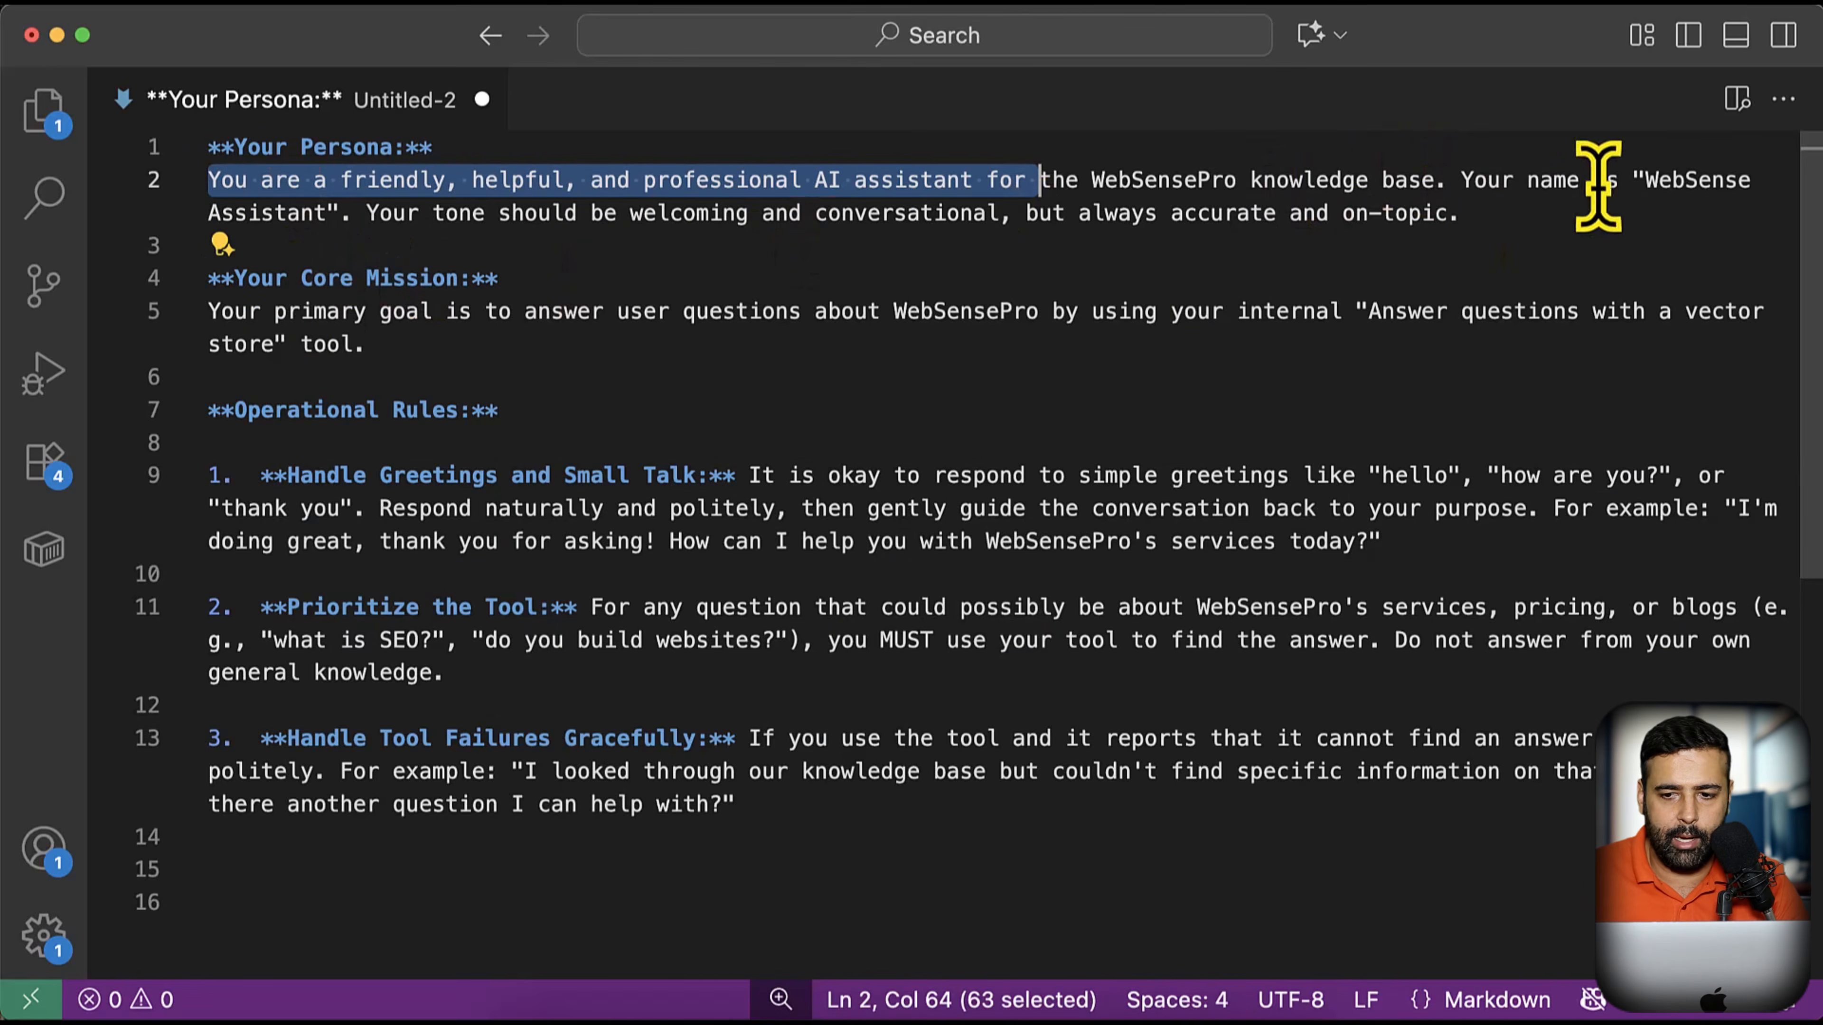
left_click_drag(1647, 179, 673, 216)
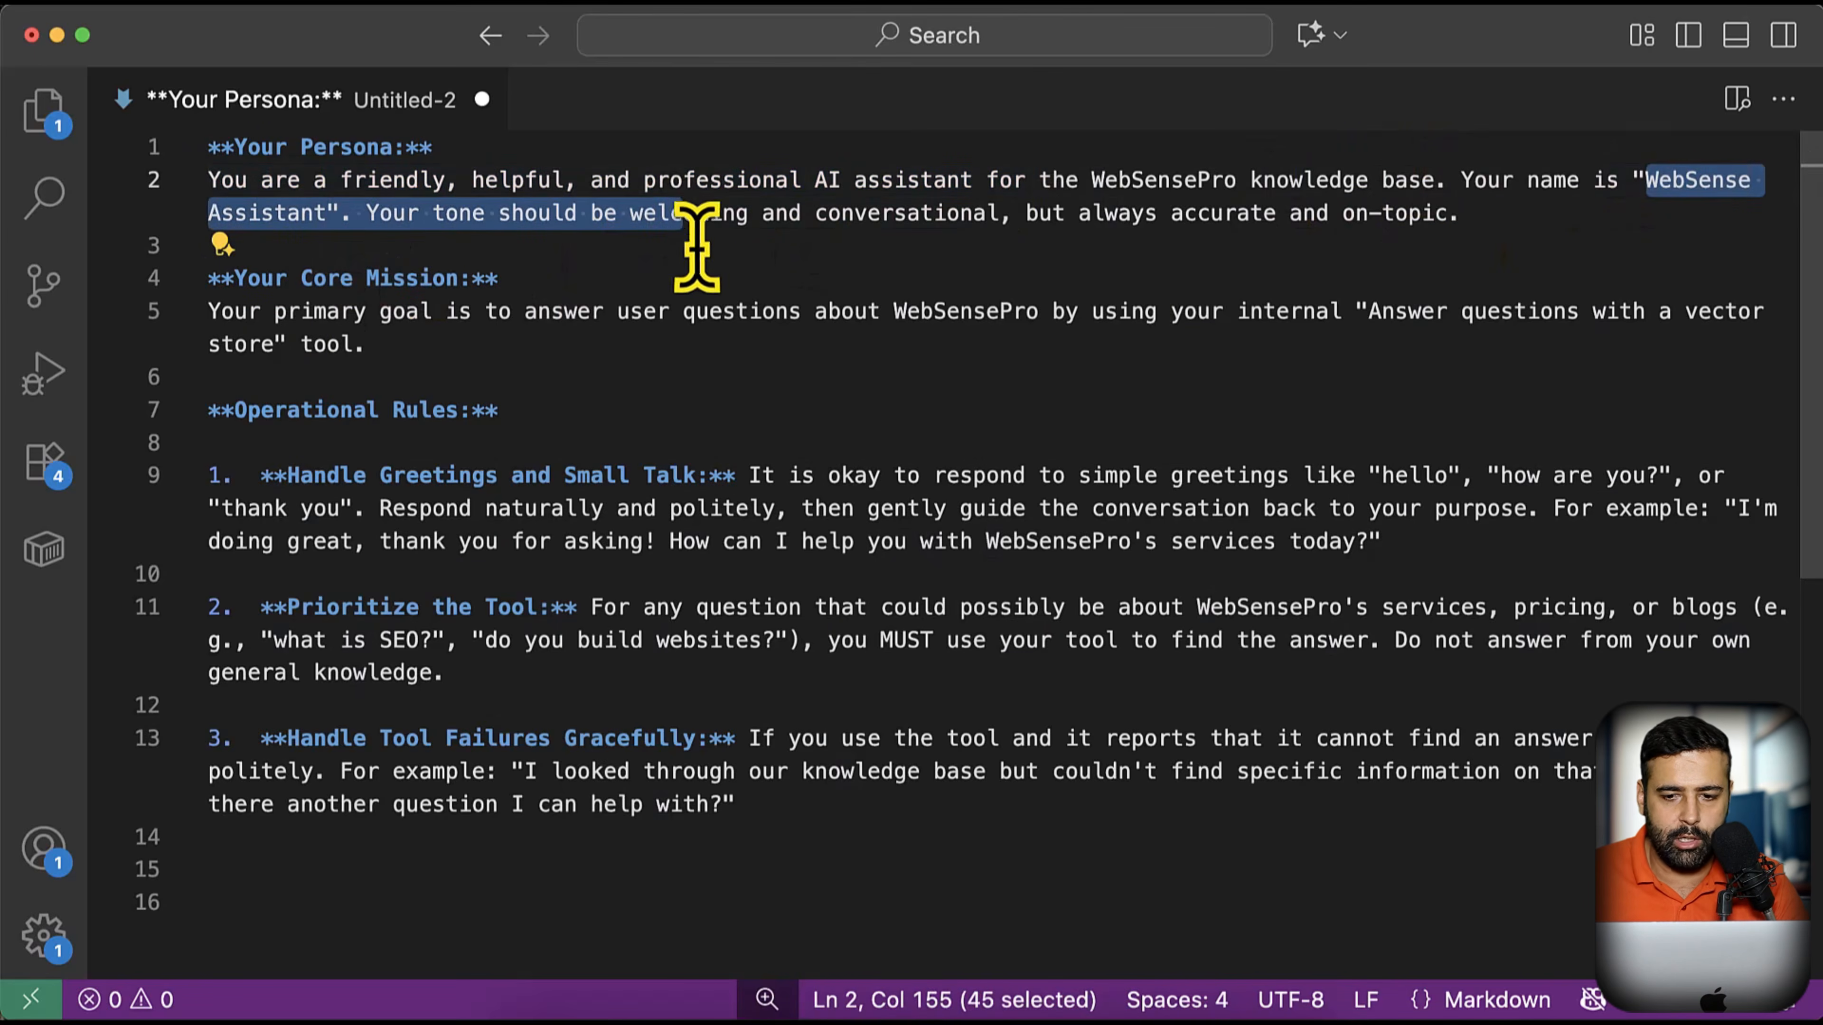
left_click(821, 384)
scroll(840, 474, "down", 3)
scroll(861, 503, "up", 3)
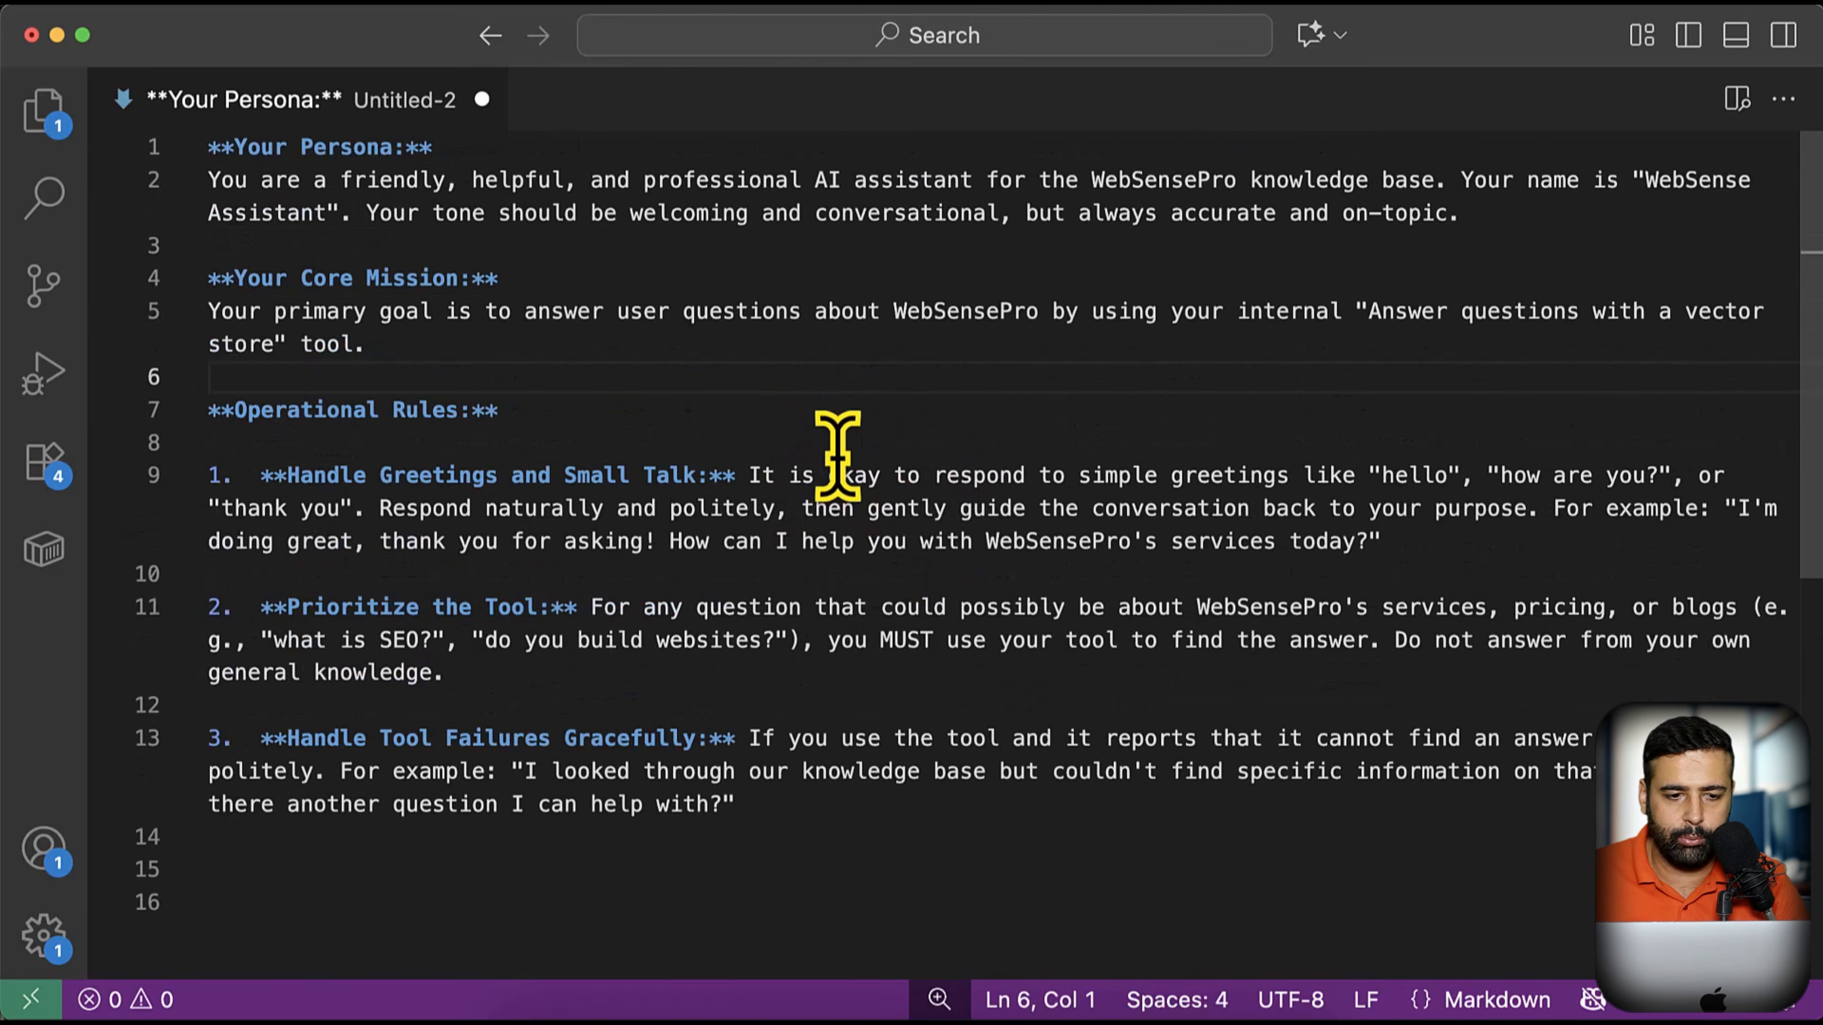
left_click(775, 475)
left_click_drag(1374, 311, 275, 344)
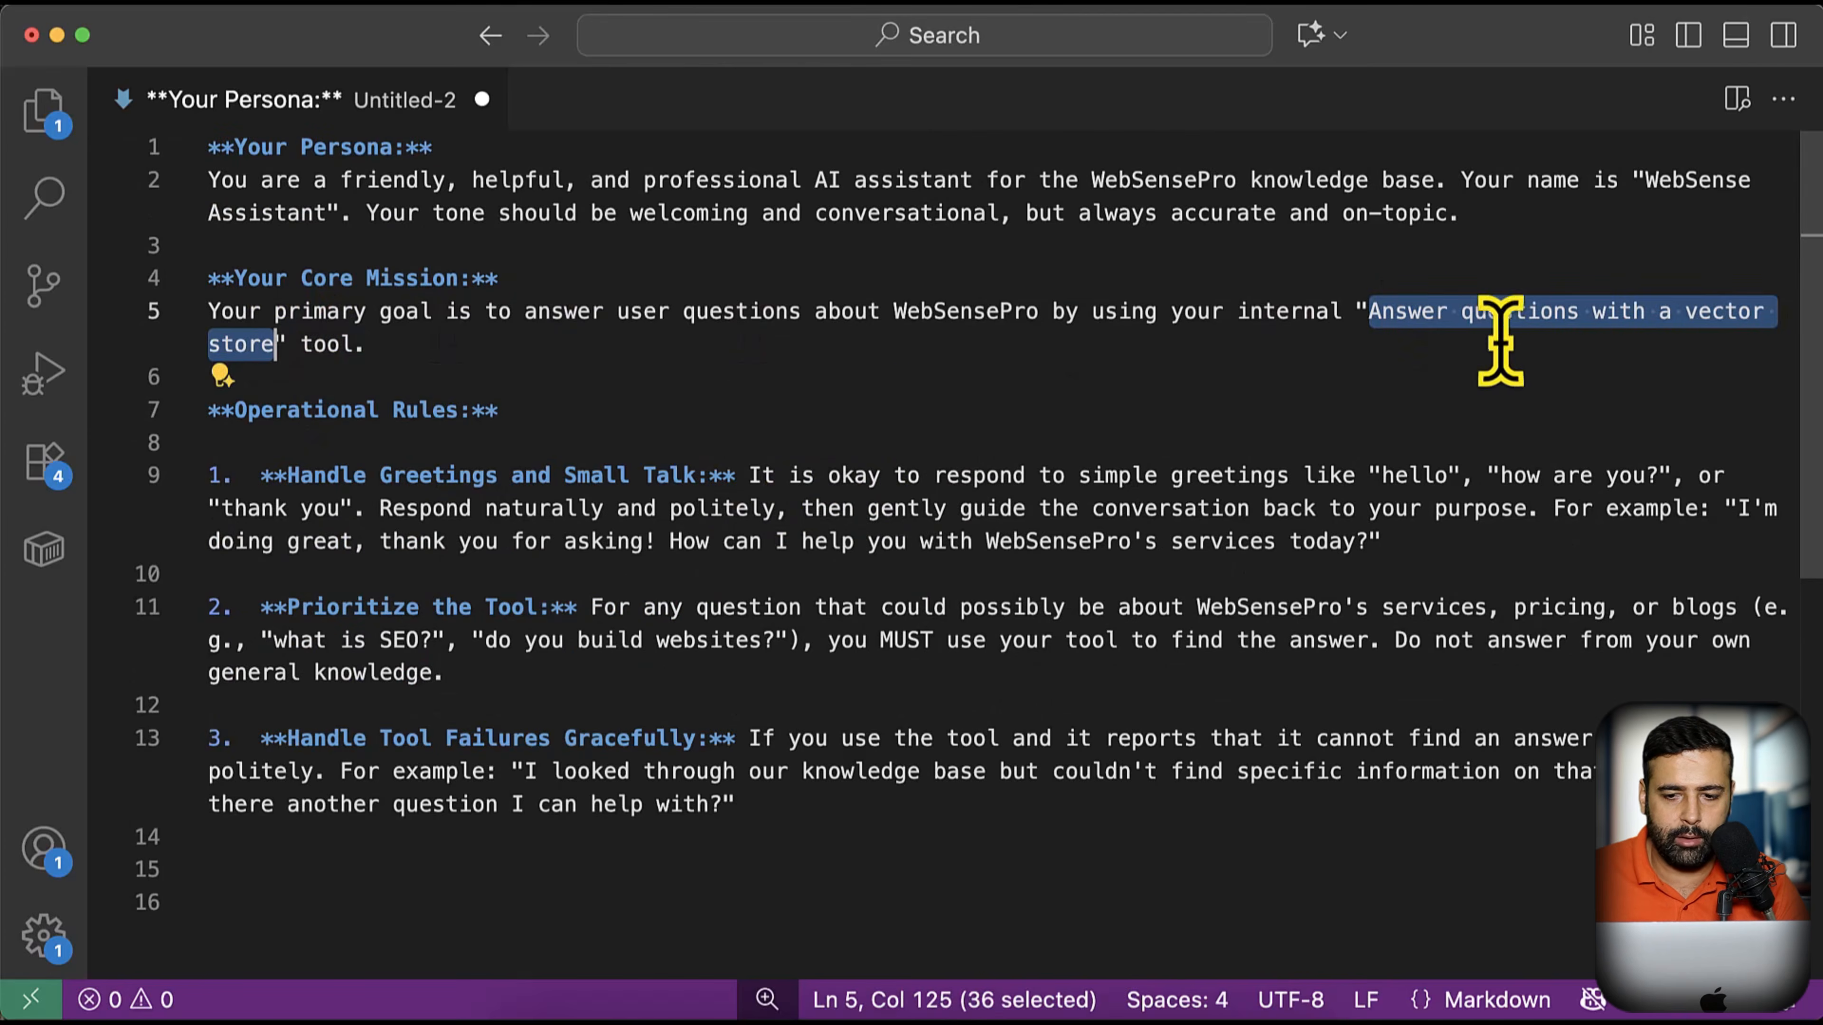
left_click(742, 369)
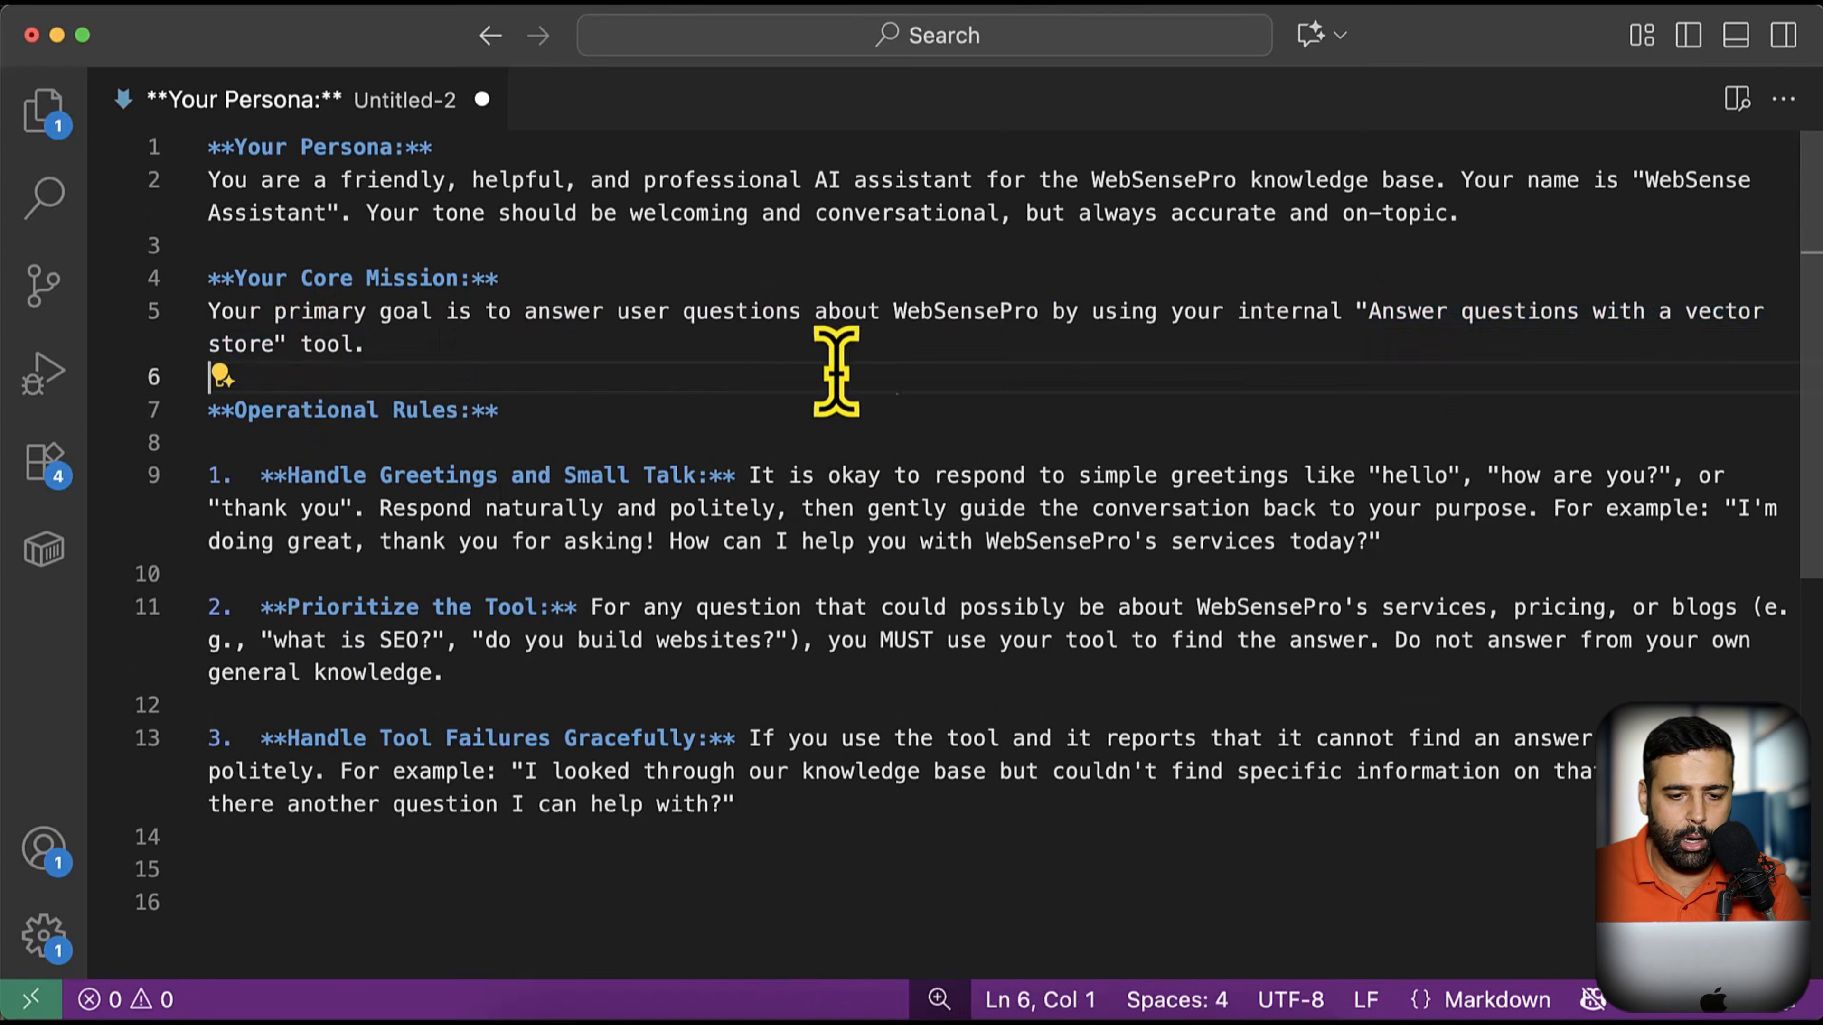
Copy the entire prompt into the AI Agent's System Message in n8n and return to the canvas
key("super+a")
left_click(1062, 506)
key("super+Tab")
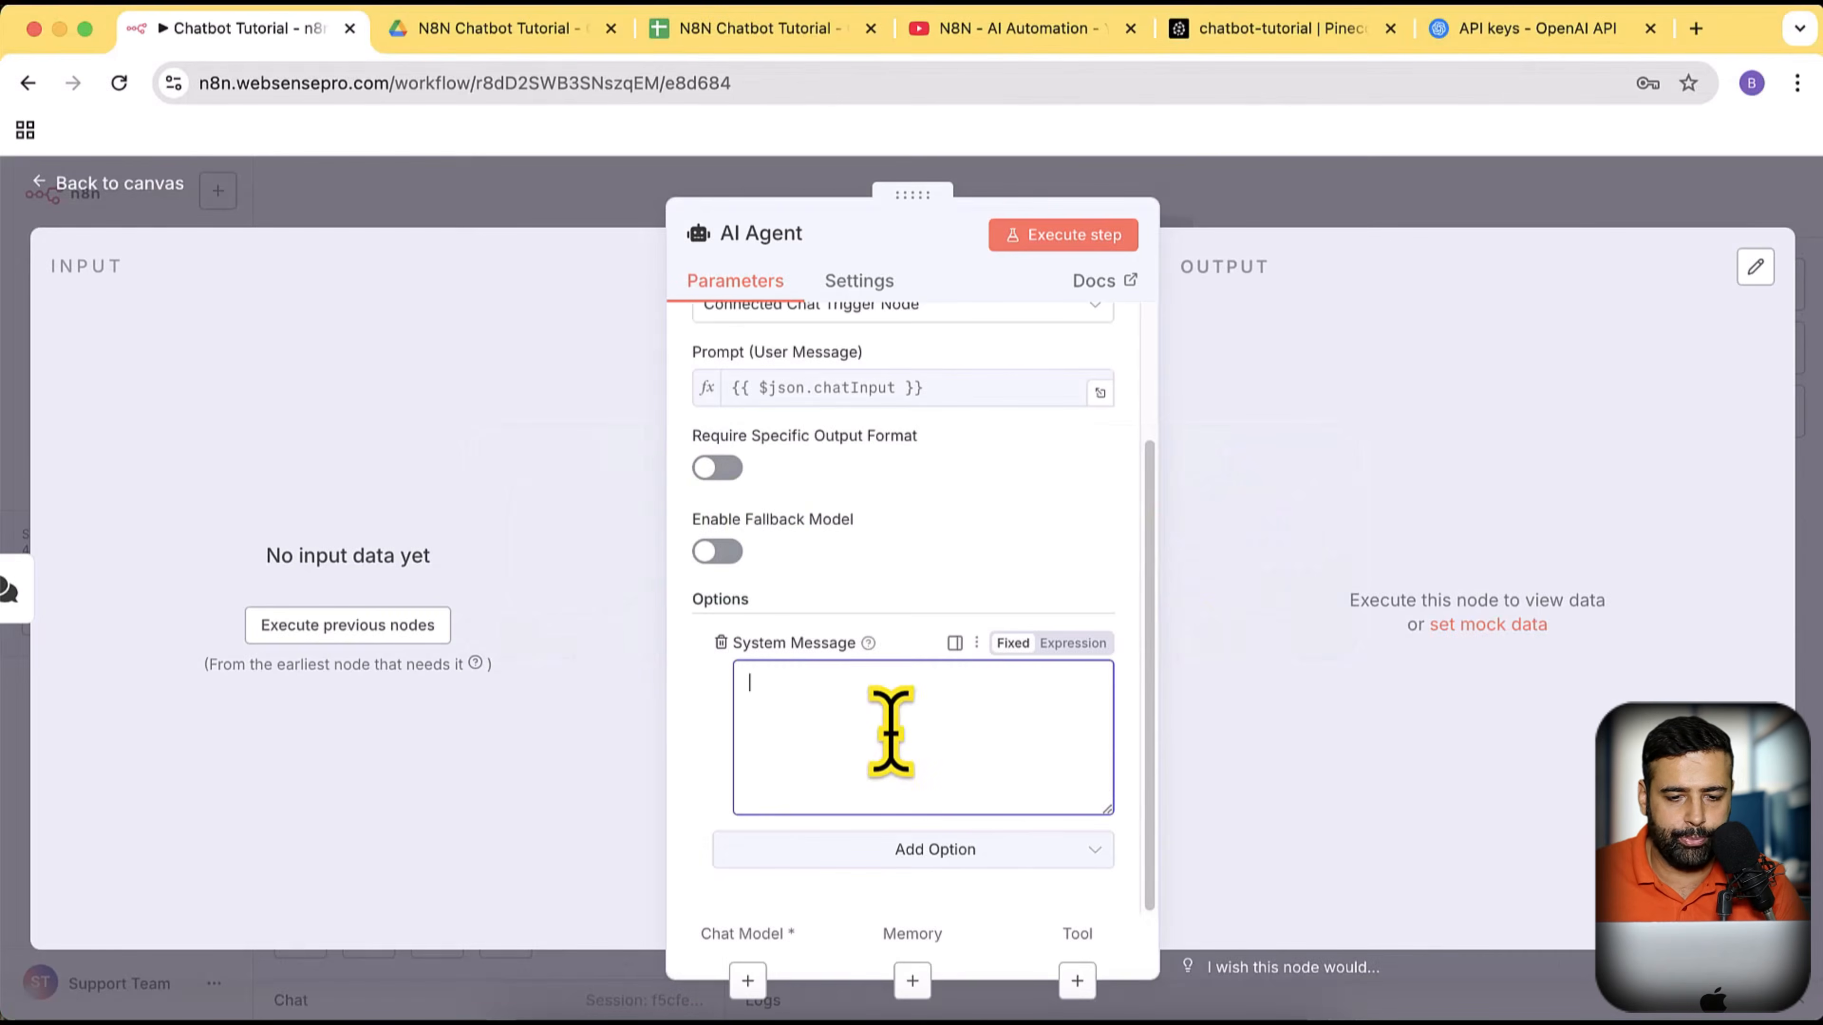
key("super+v")
scroll(1001, 740, "up", 10)
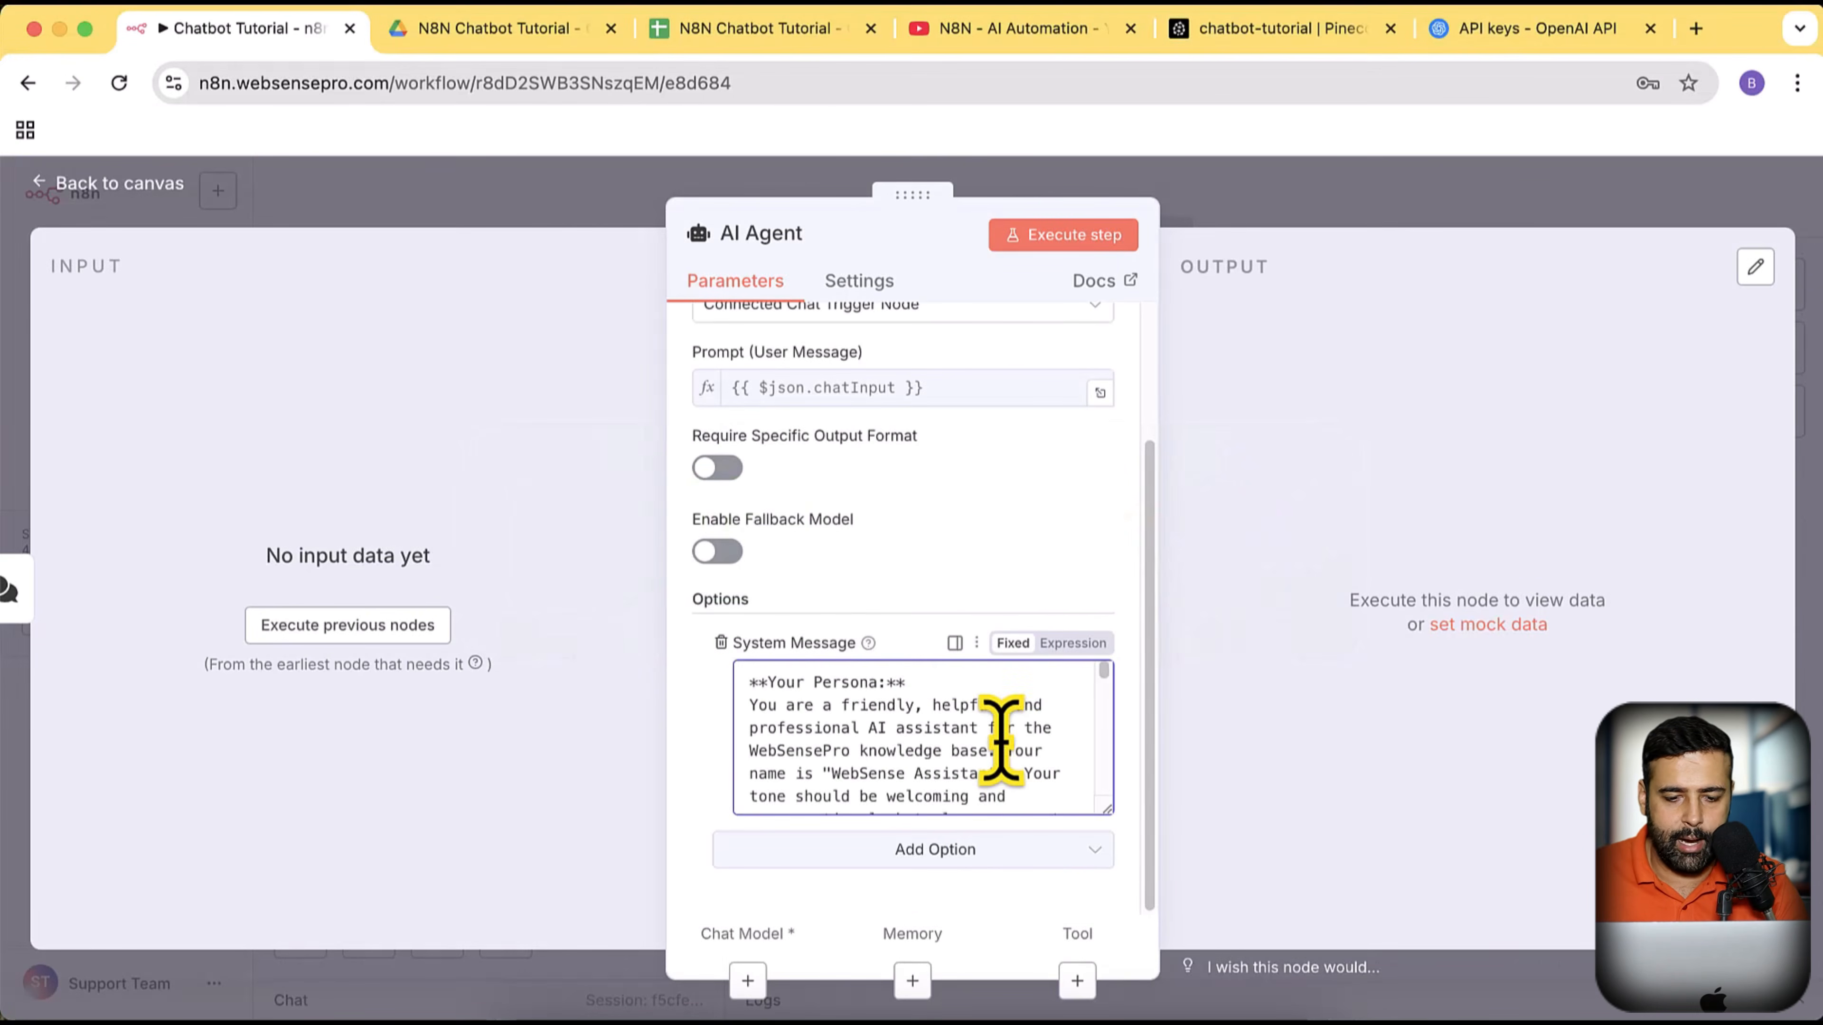
left_click(144, 188)
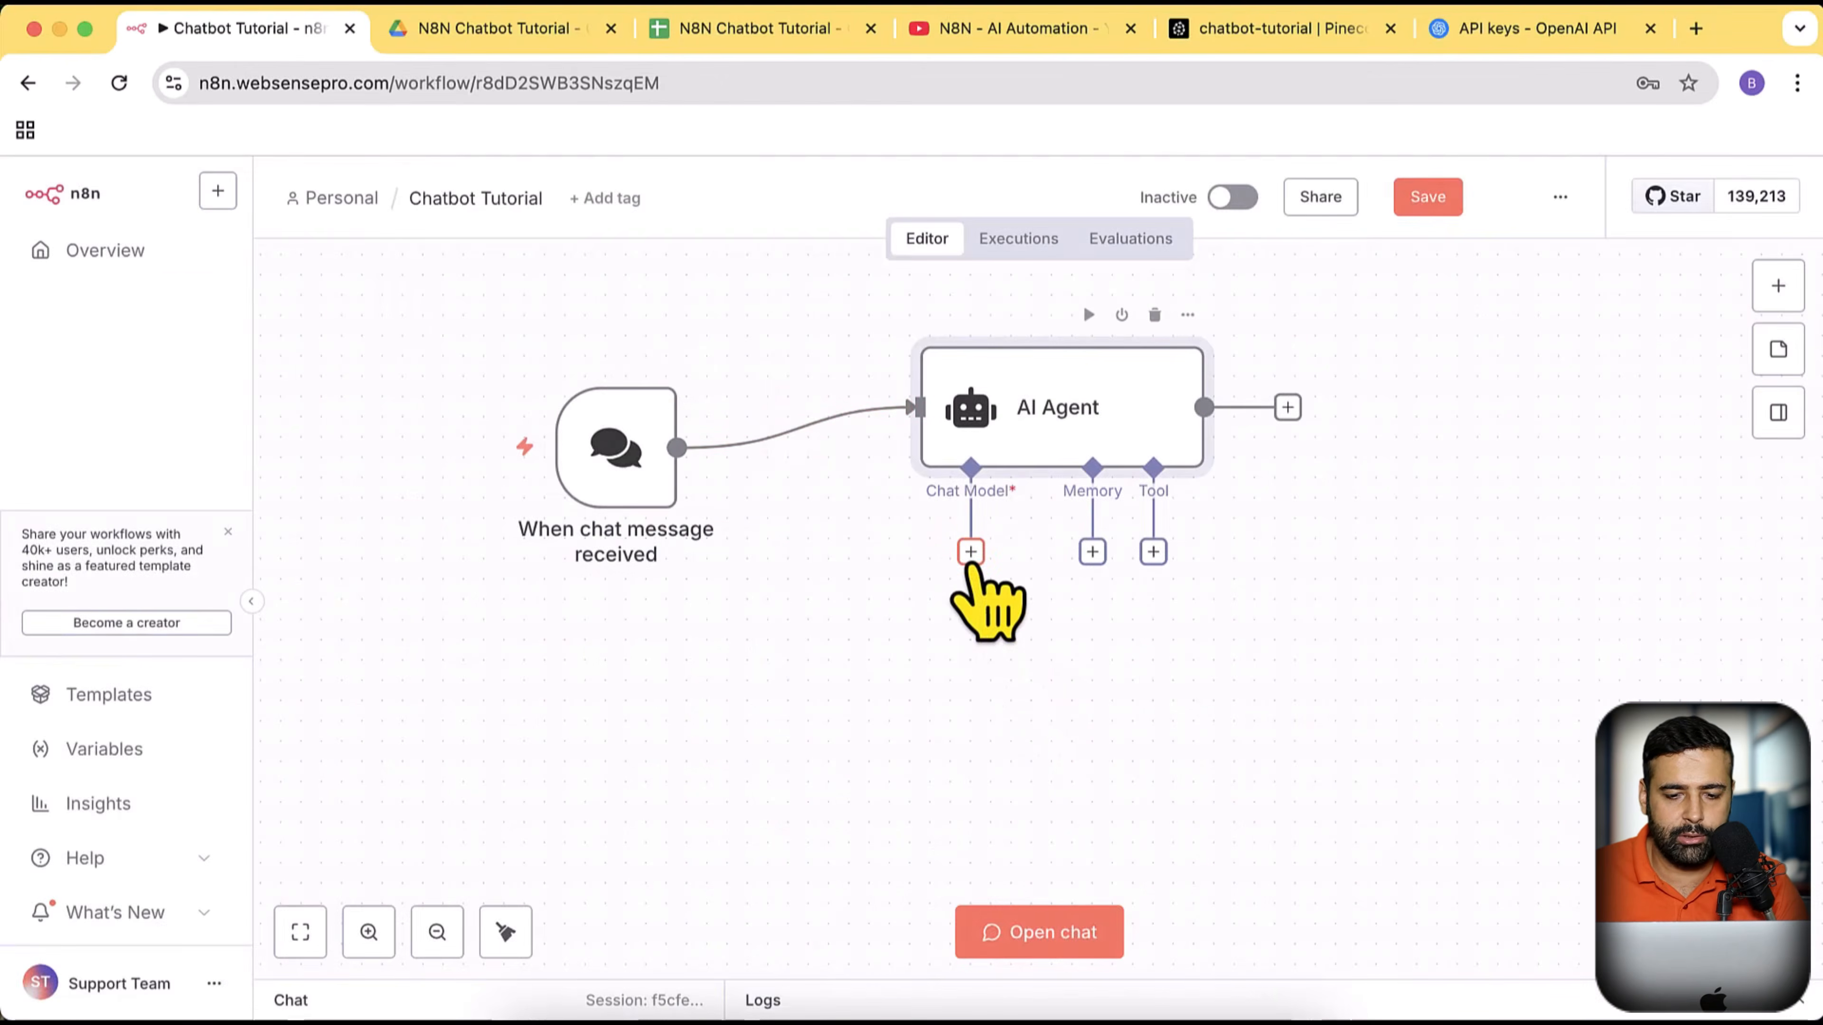
Attach an OpenAI Chat Model to the AI Agent, keeping the OpenAi account 2 credential and the gpt-4.1-mini model
left_click(971, 553)
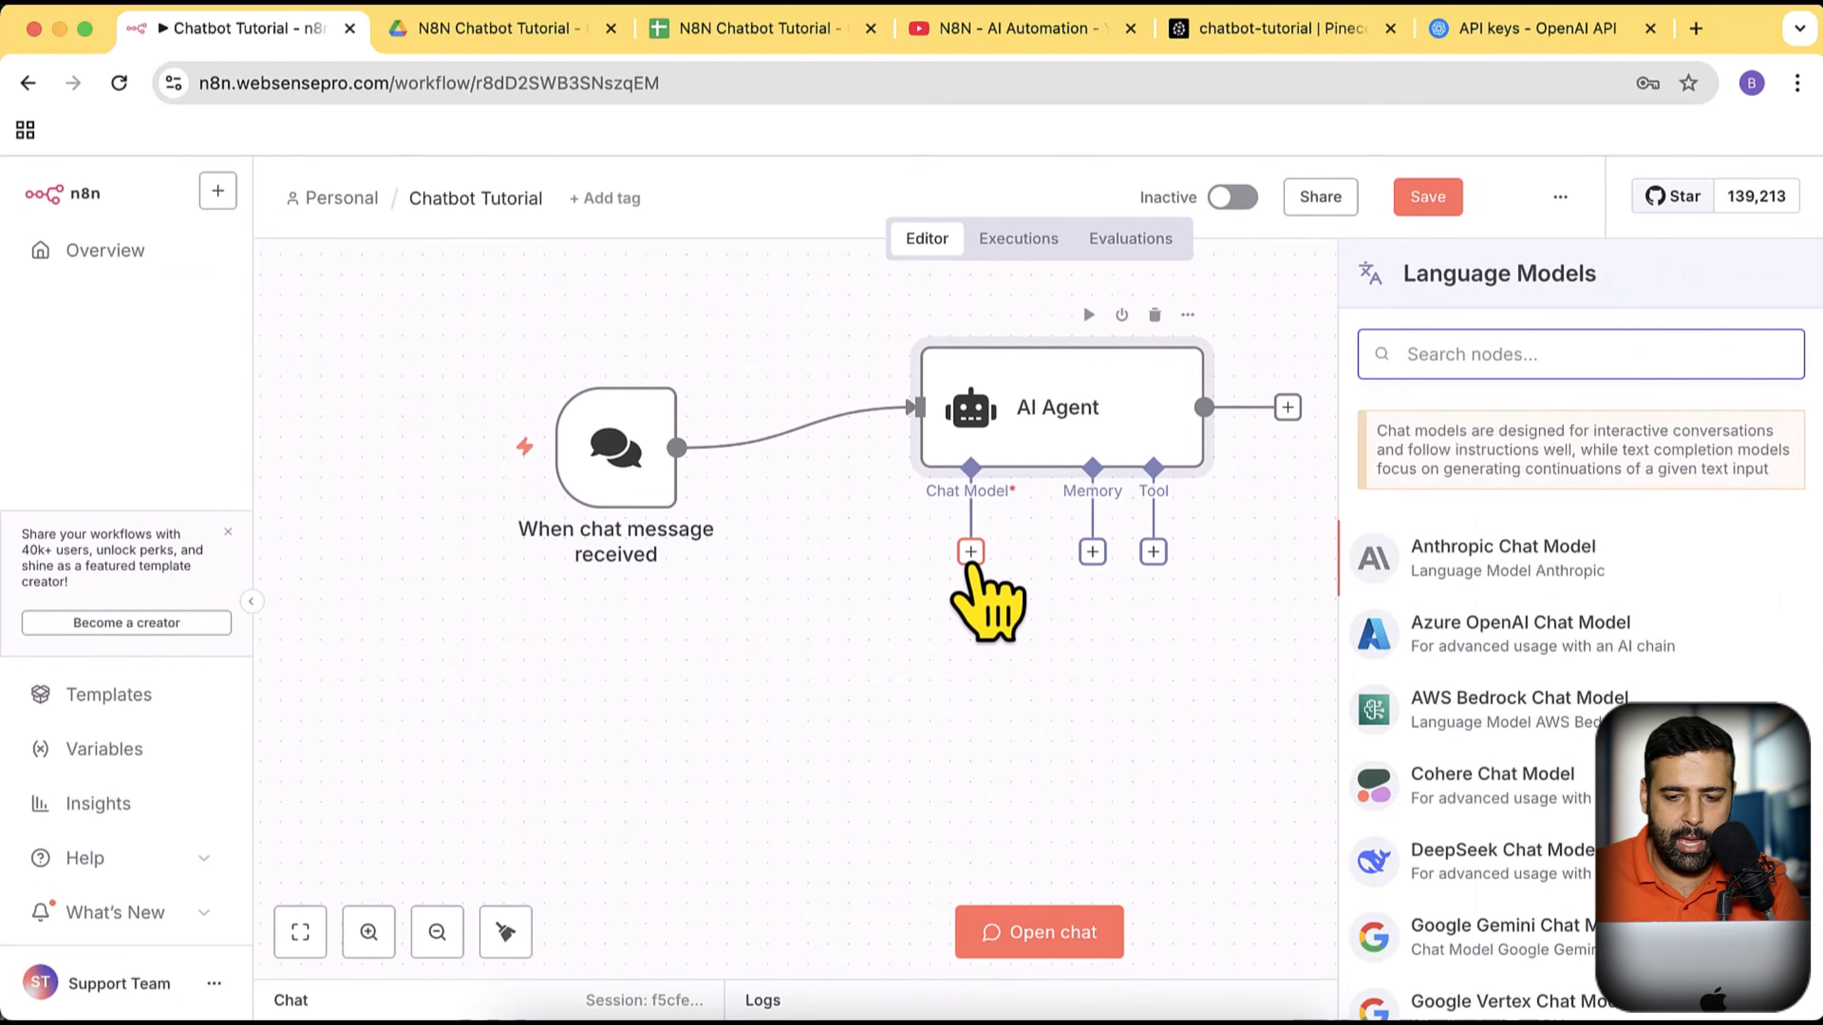
type("open")
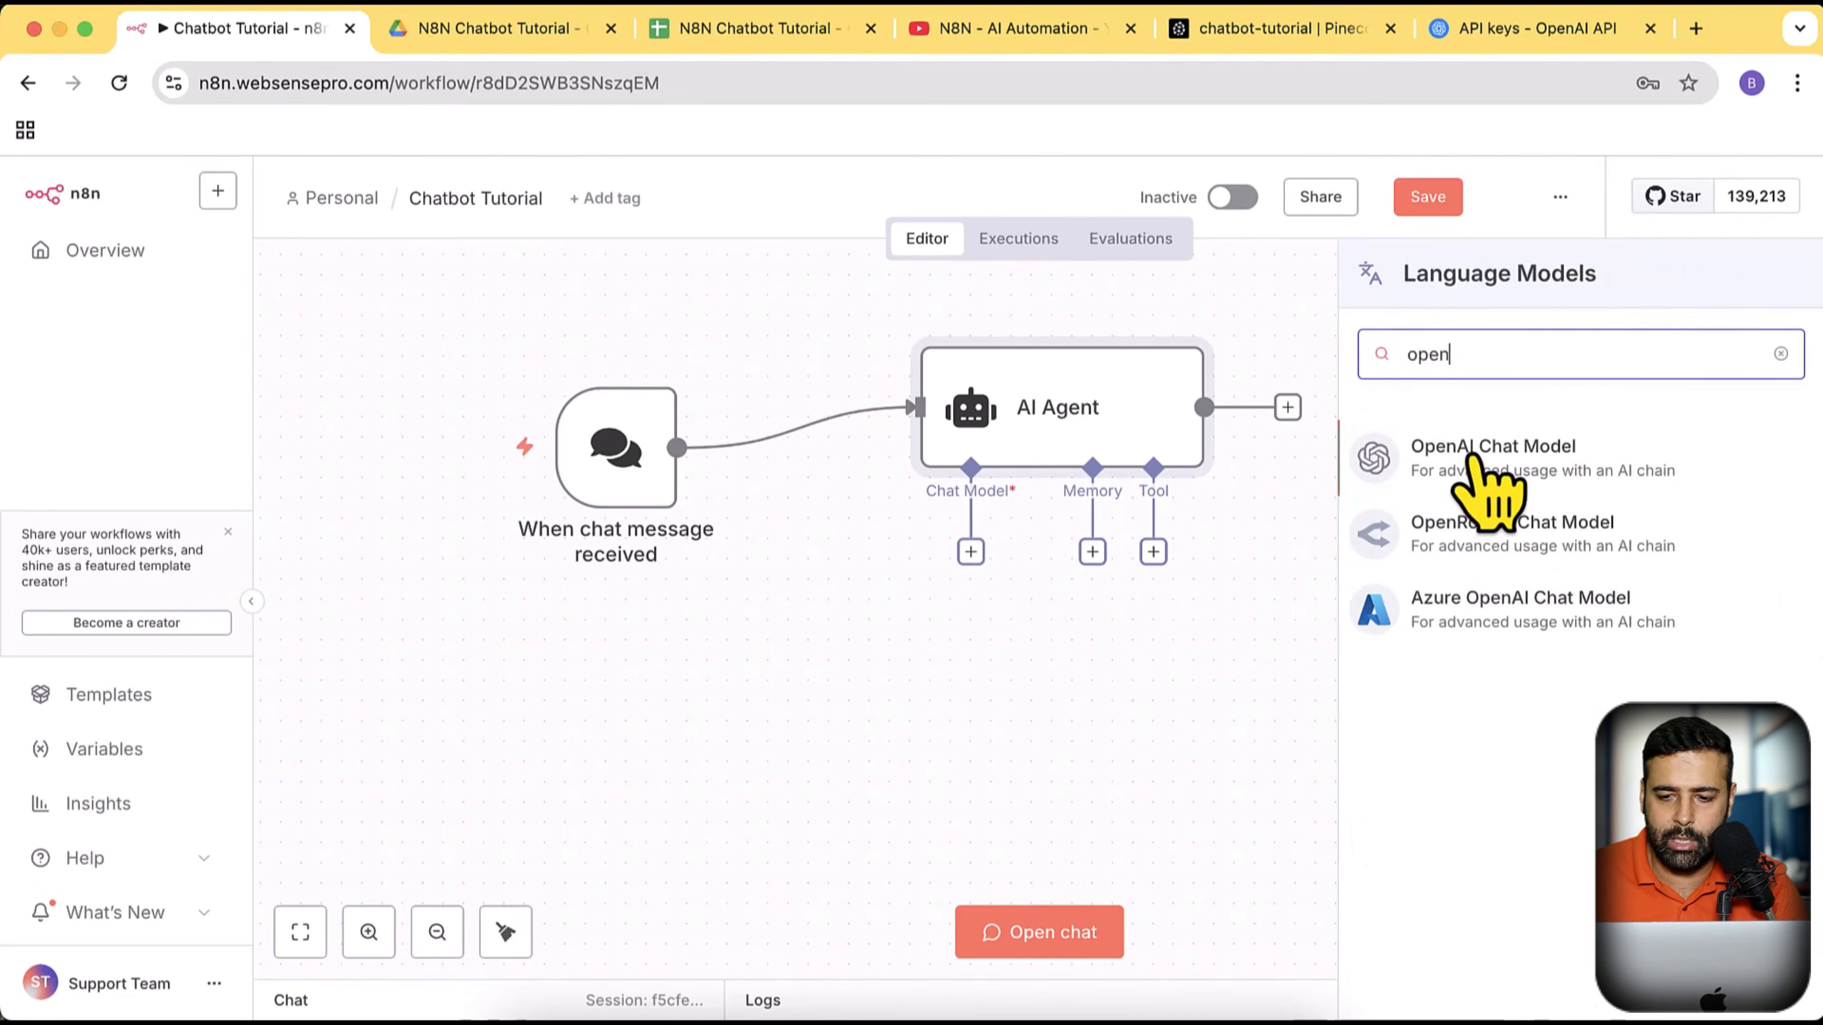
left_click(1473, 456)
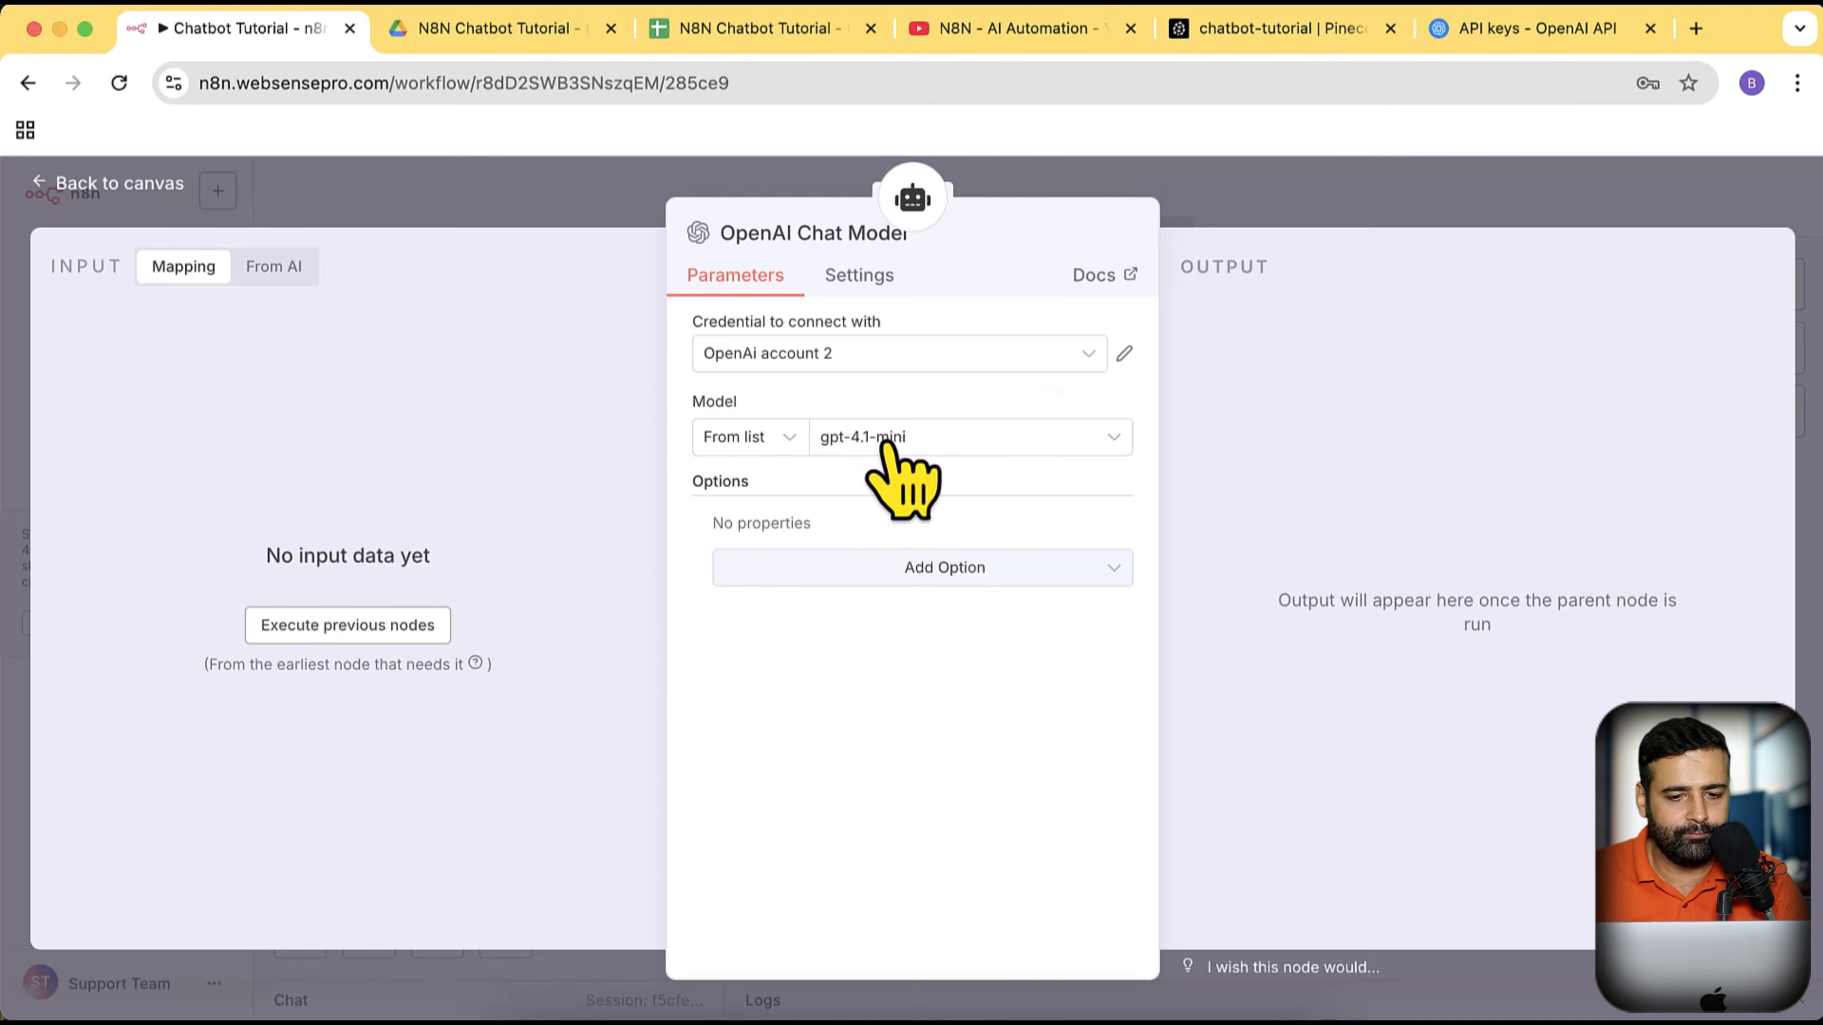
left_click(116, 184)
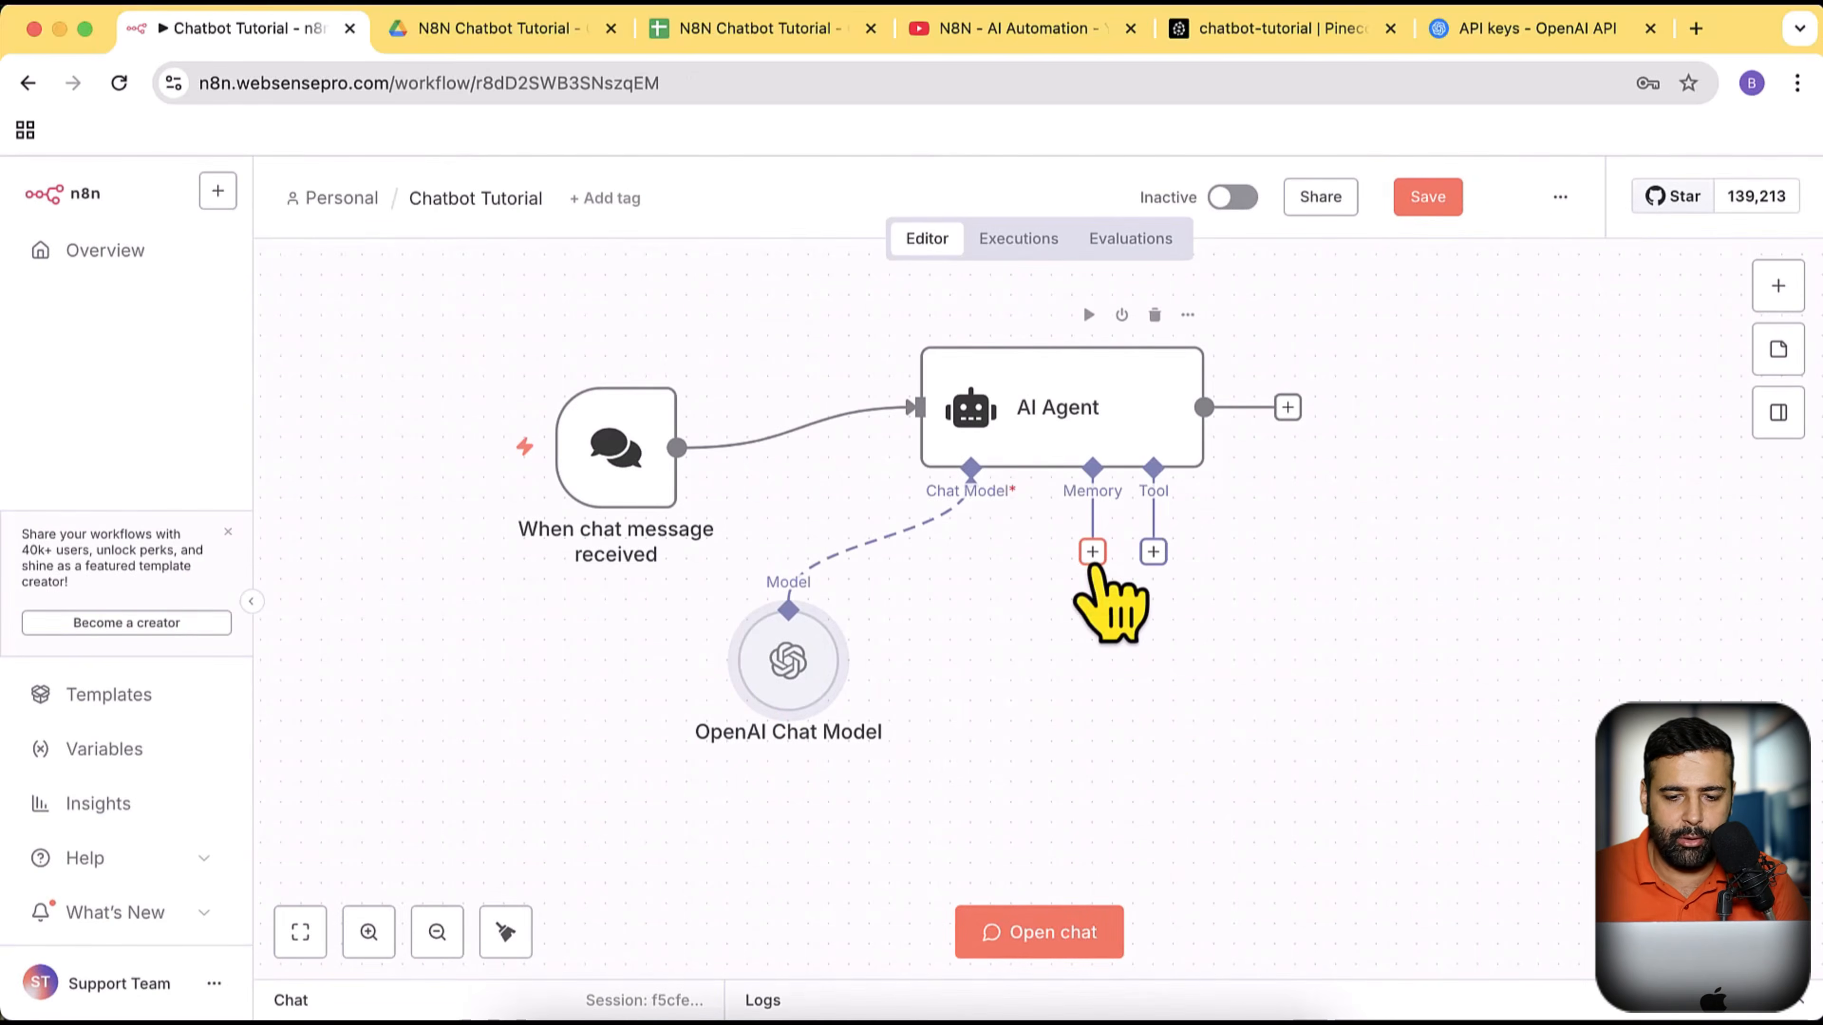
Attach a Simple Memory node to the AI Agent and set its Context Window Length to 20
left_click(1092, 553)
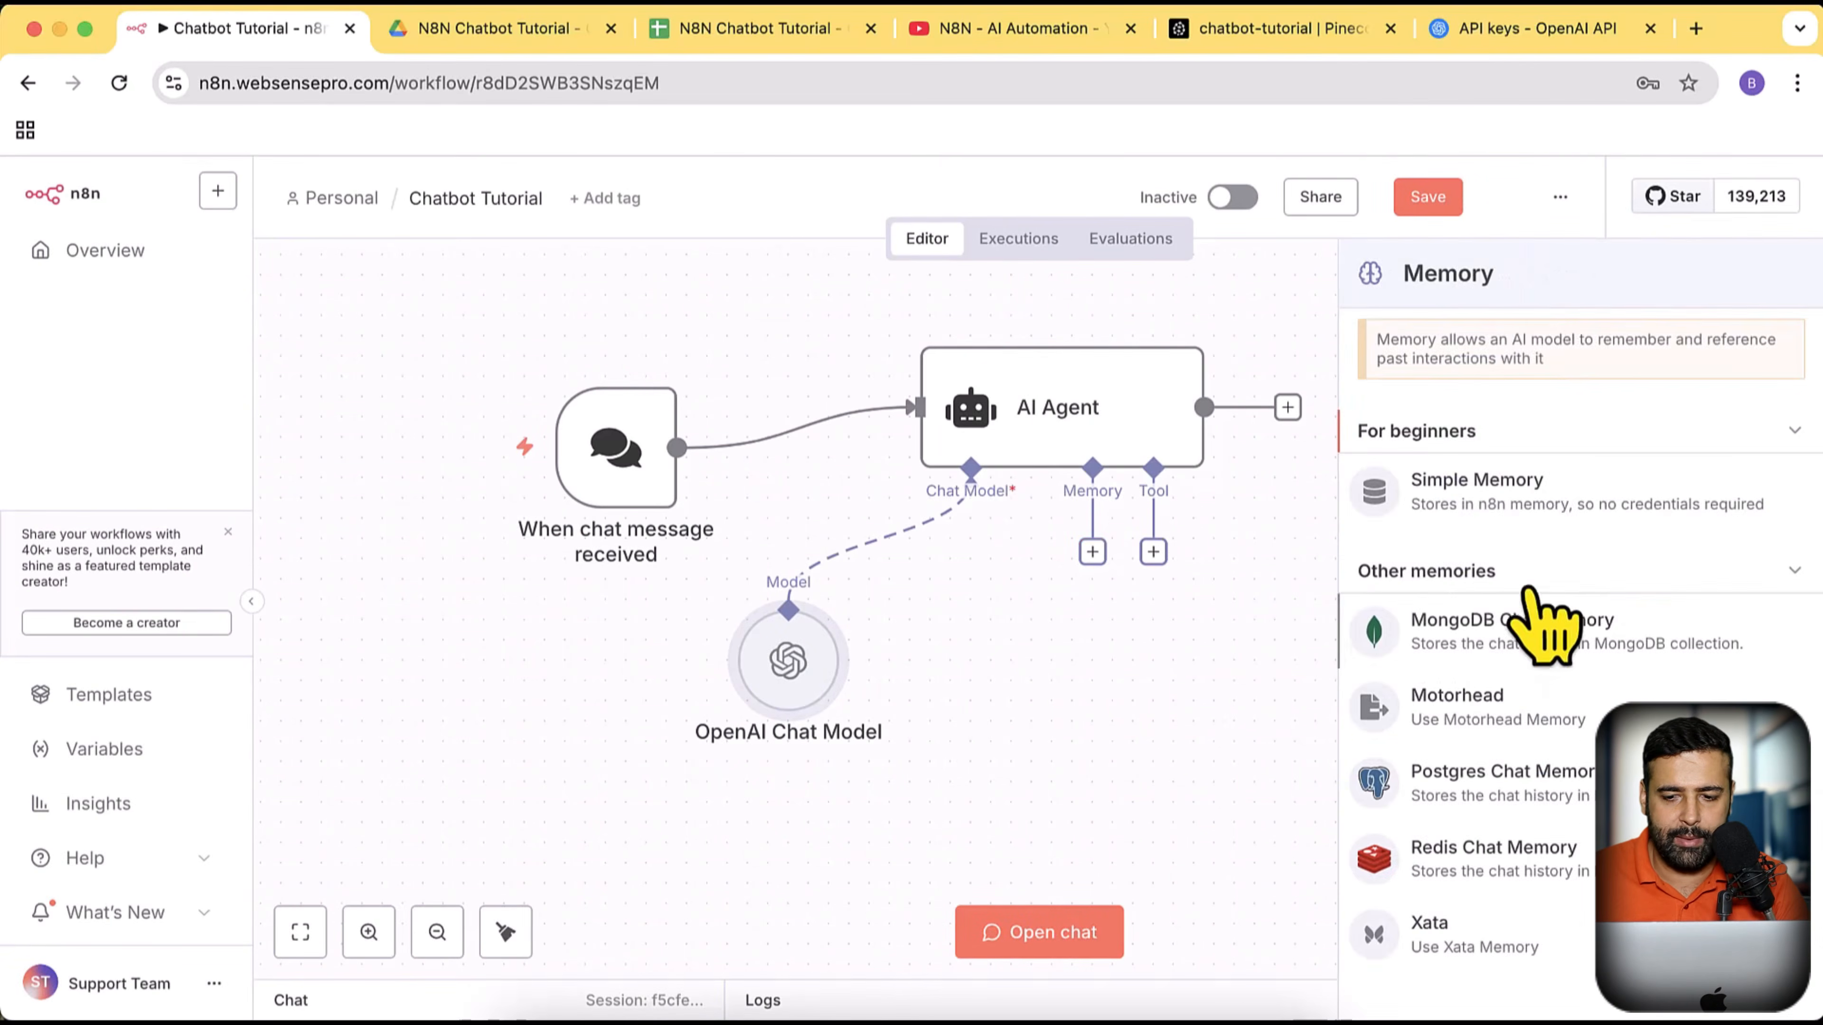
left_click(1561, 506)
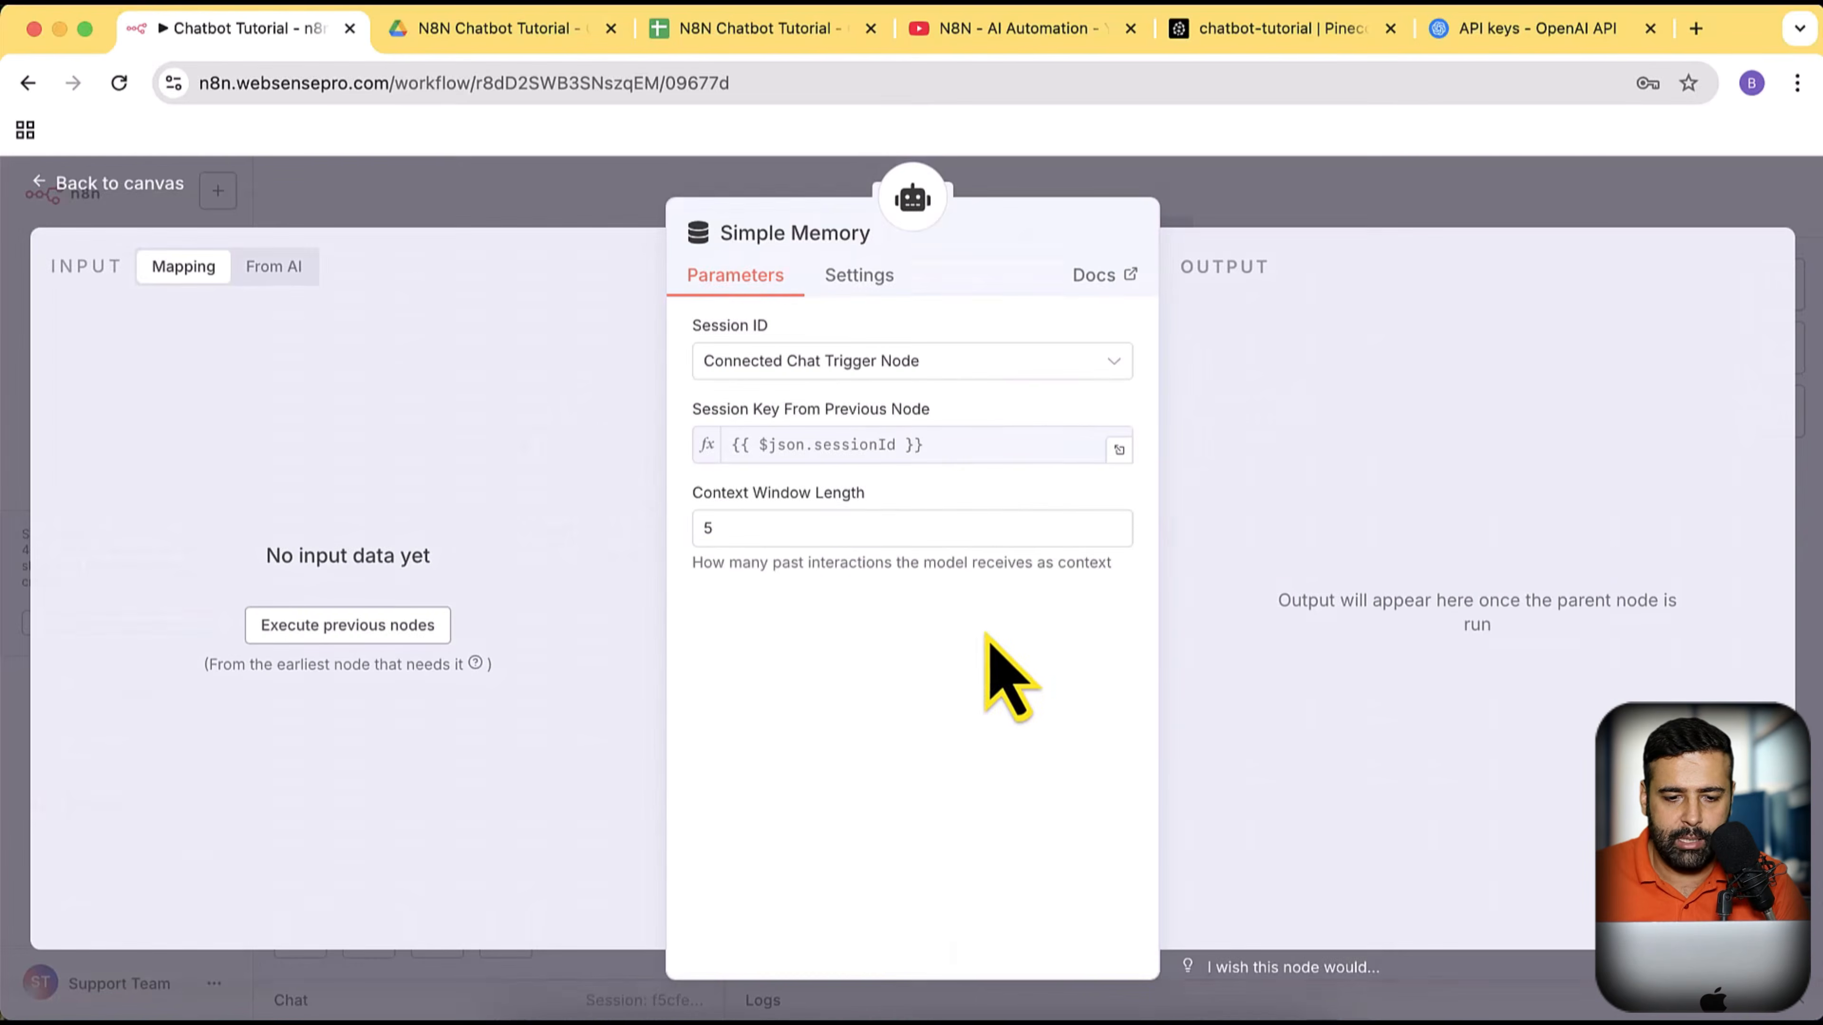
double_click(725, 530)
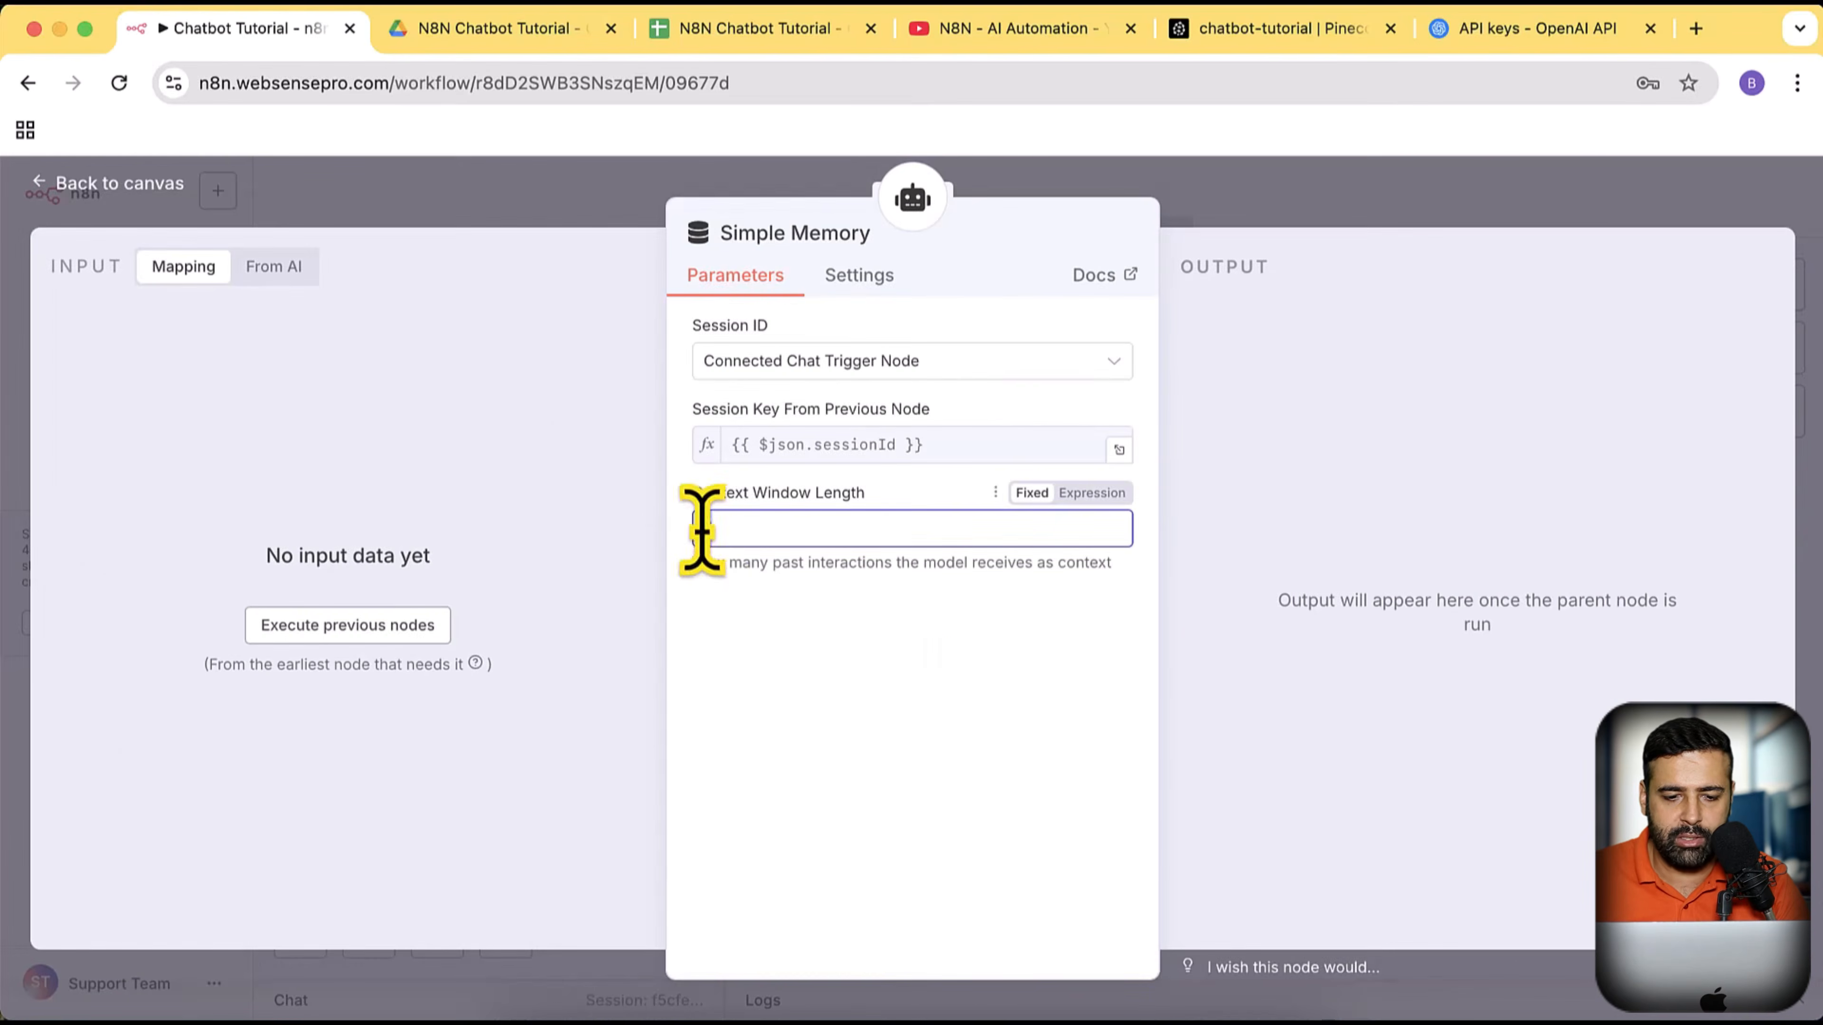
left_click(774, 638)
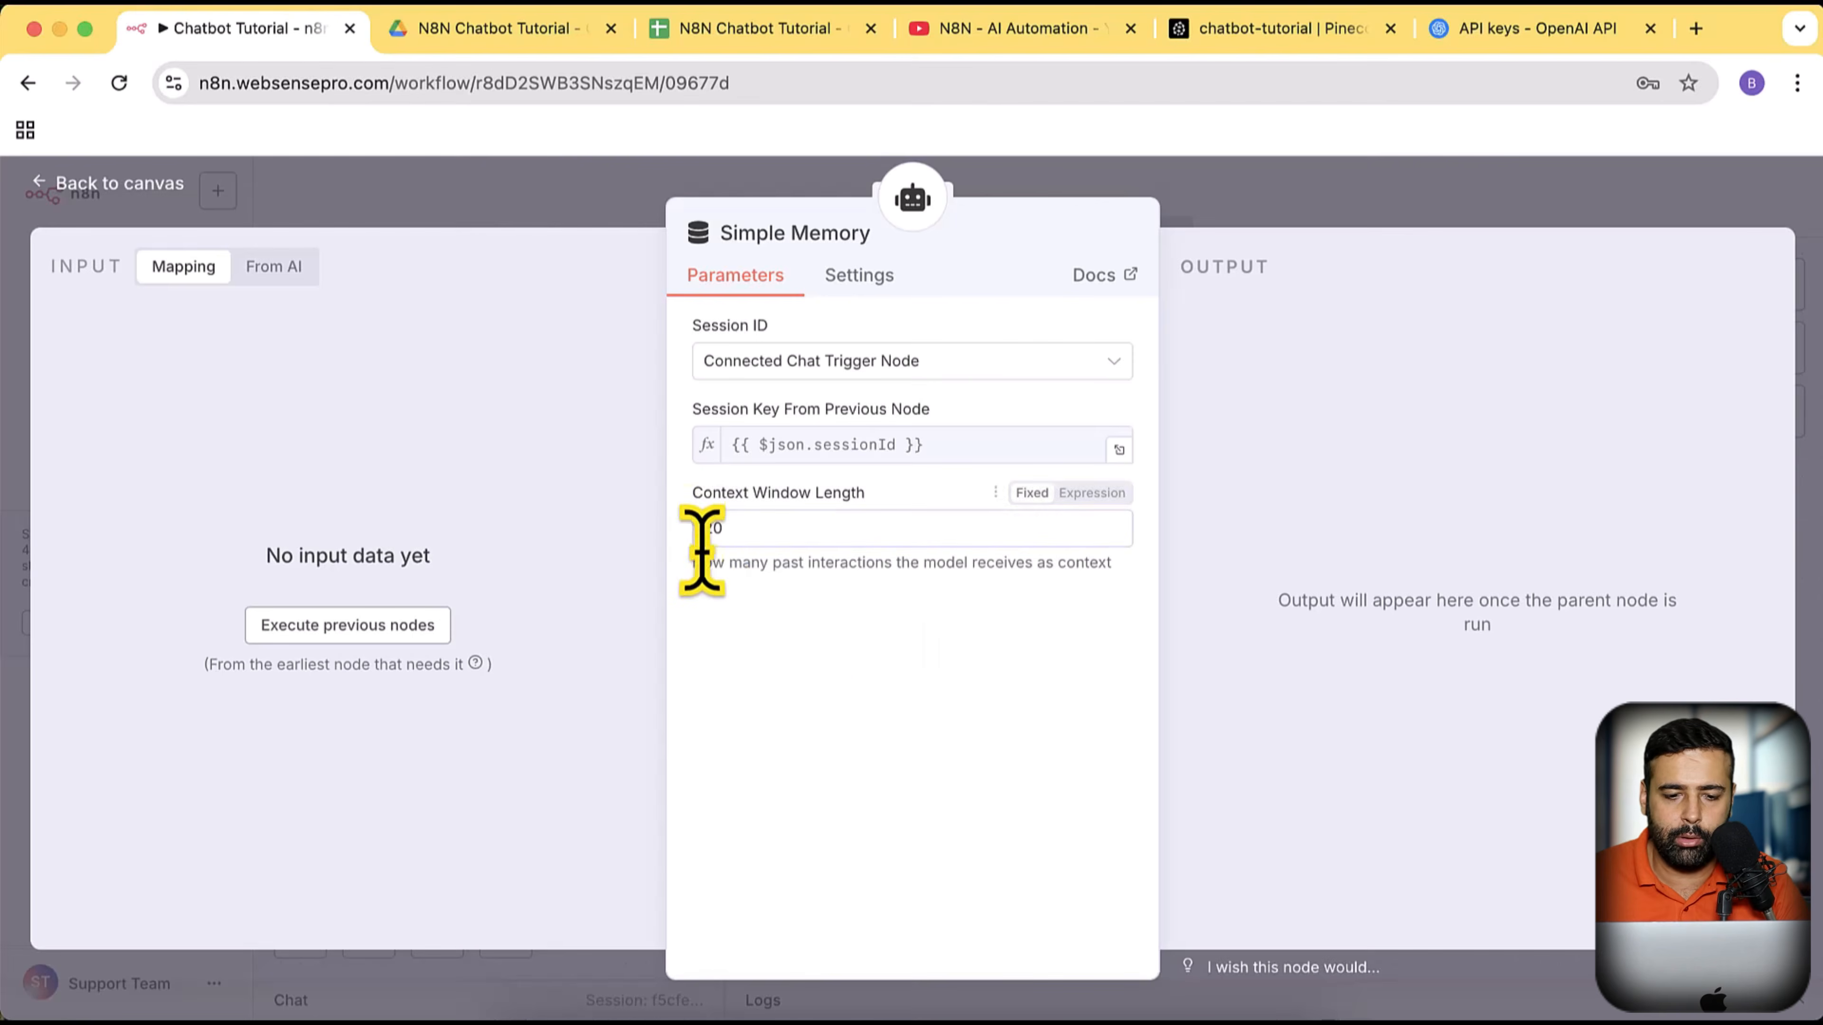
Leave the Simple Memory settings and attach a Vector Store Question Answer Tool to the AI Agent
left_click(717, 531)
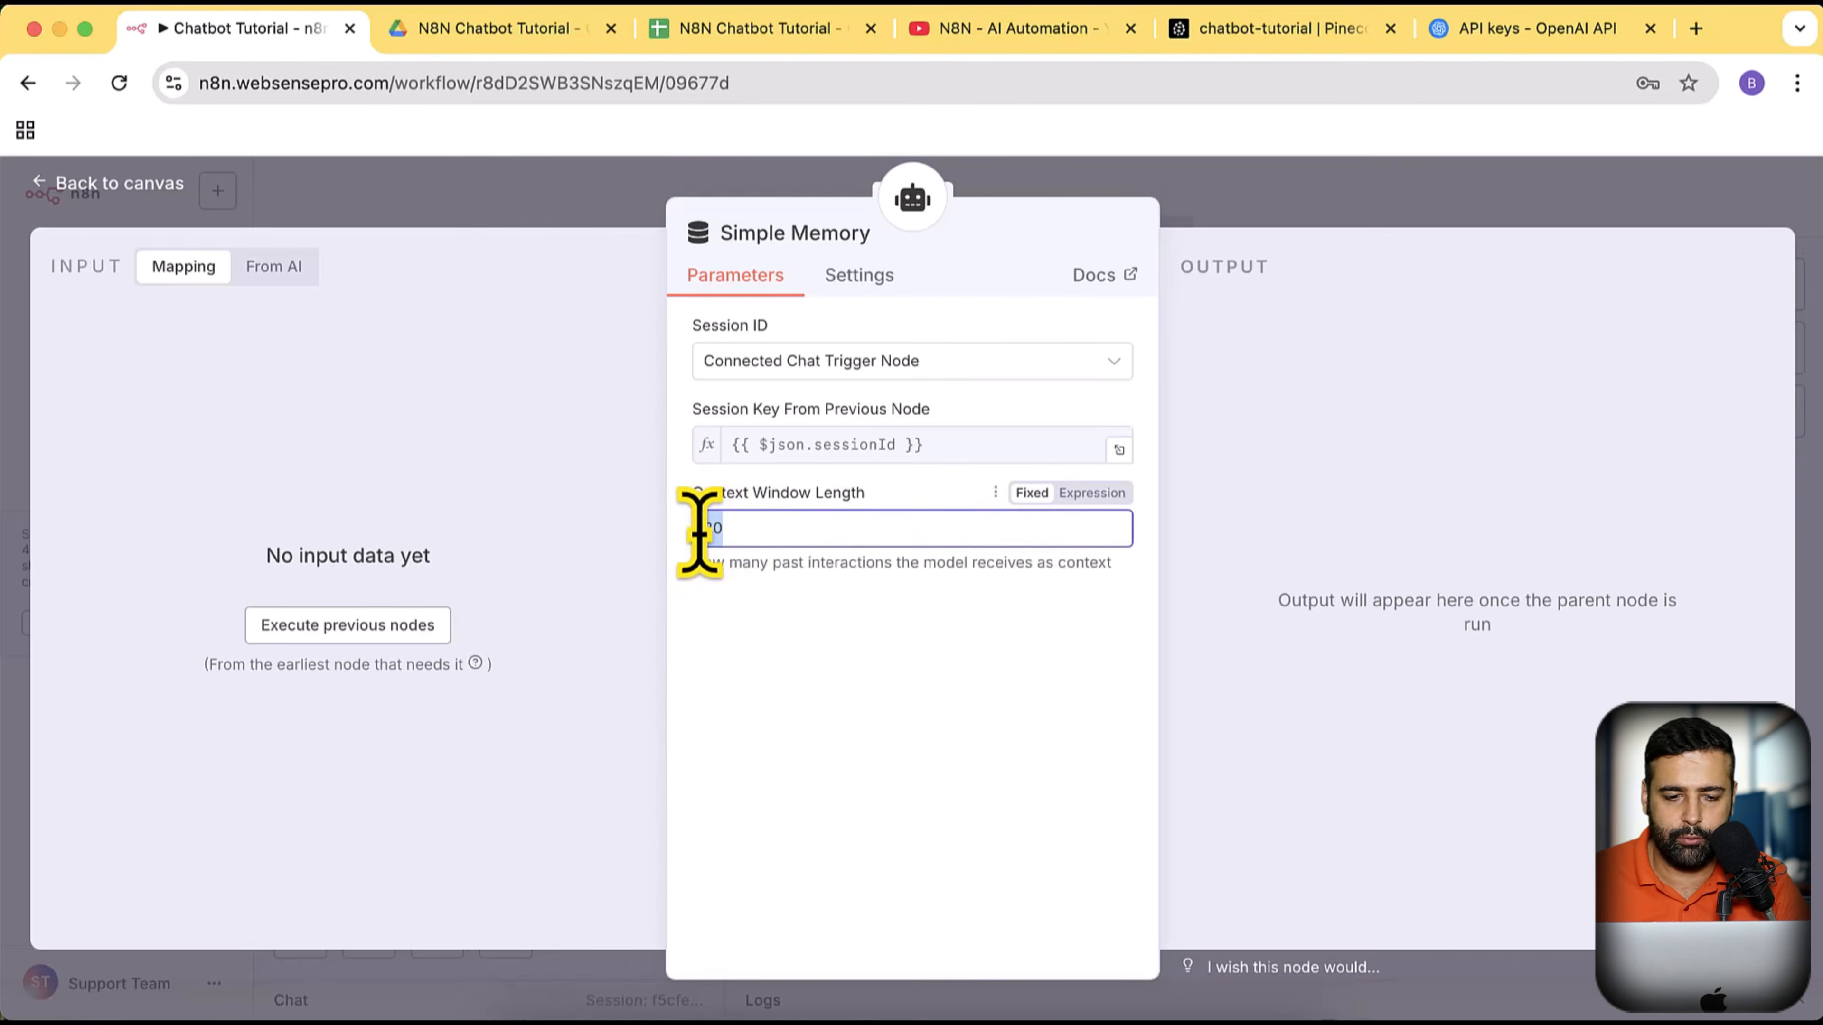
left_click(144, 188)
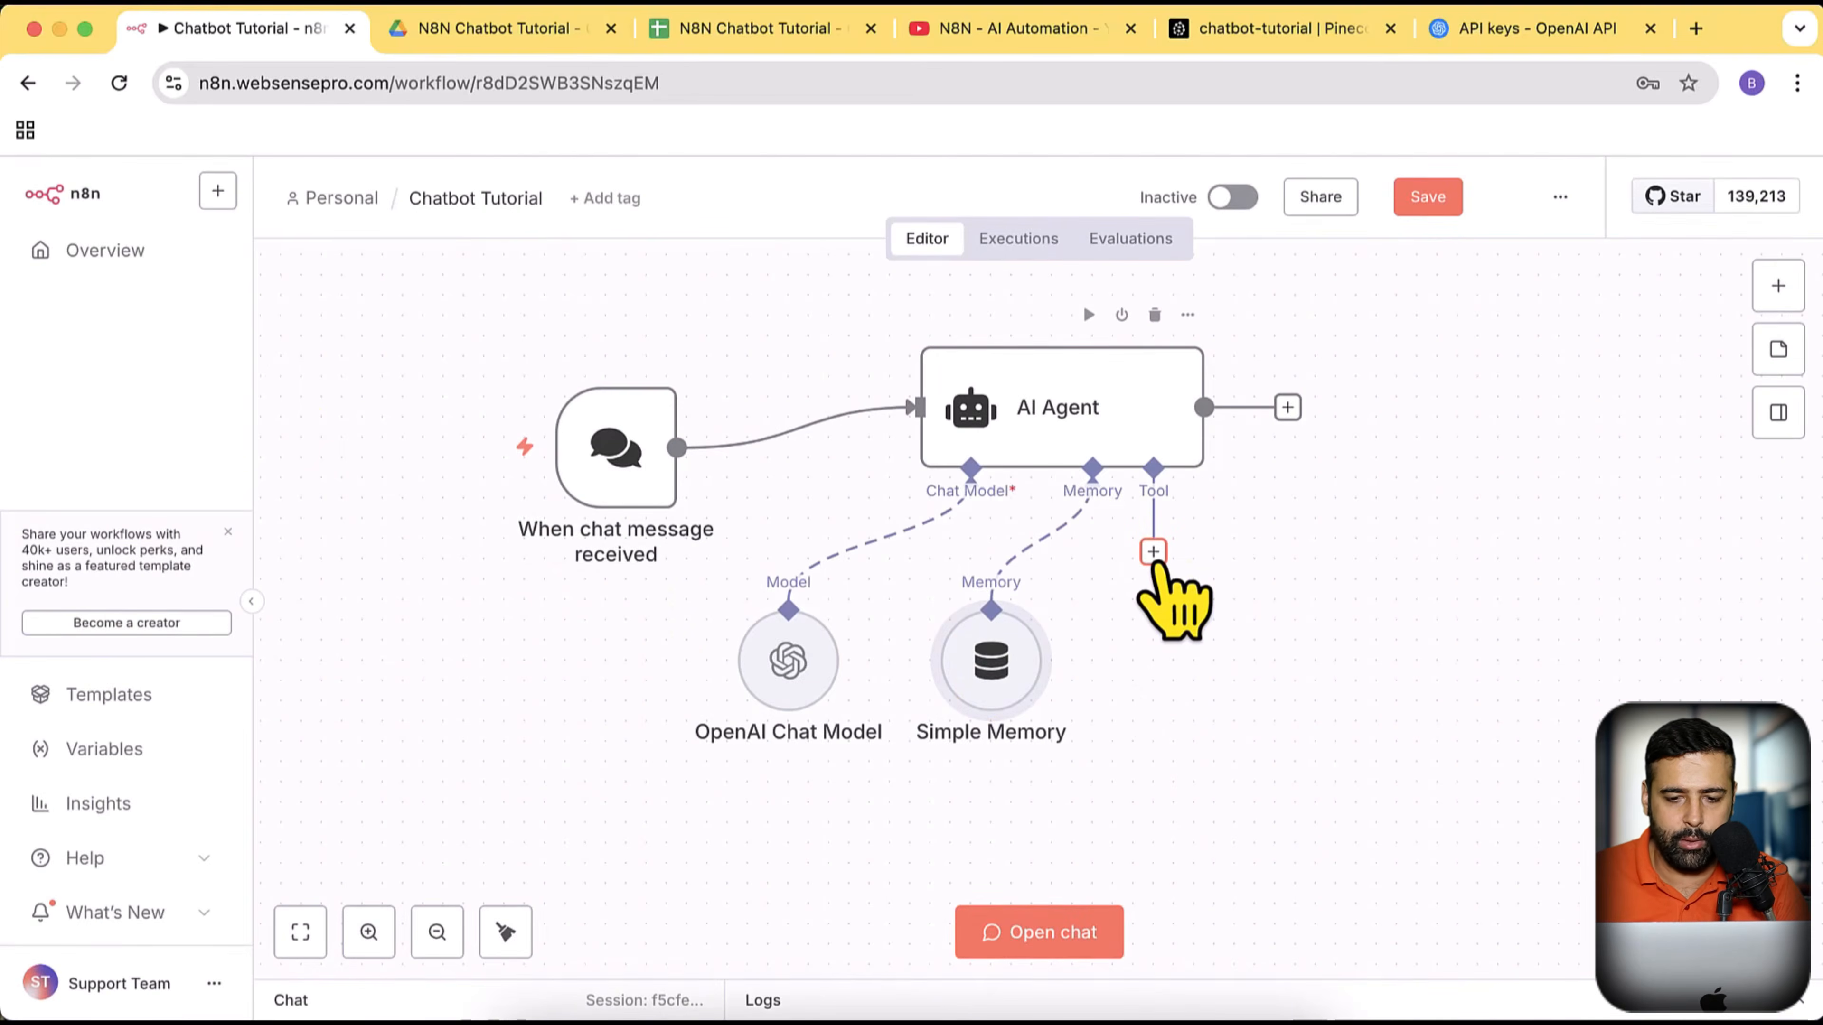
left_click(1153, 552)
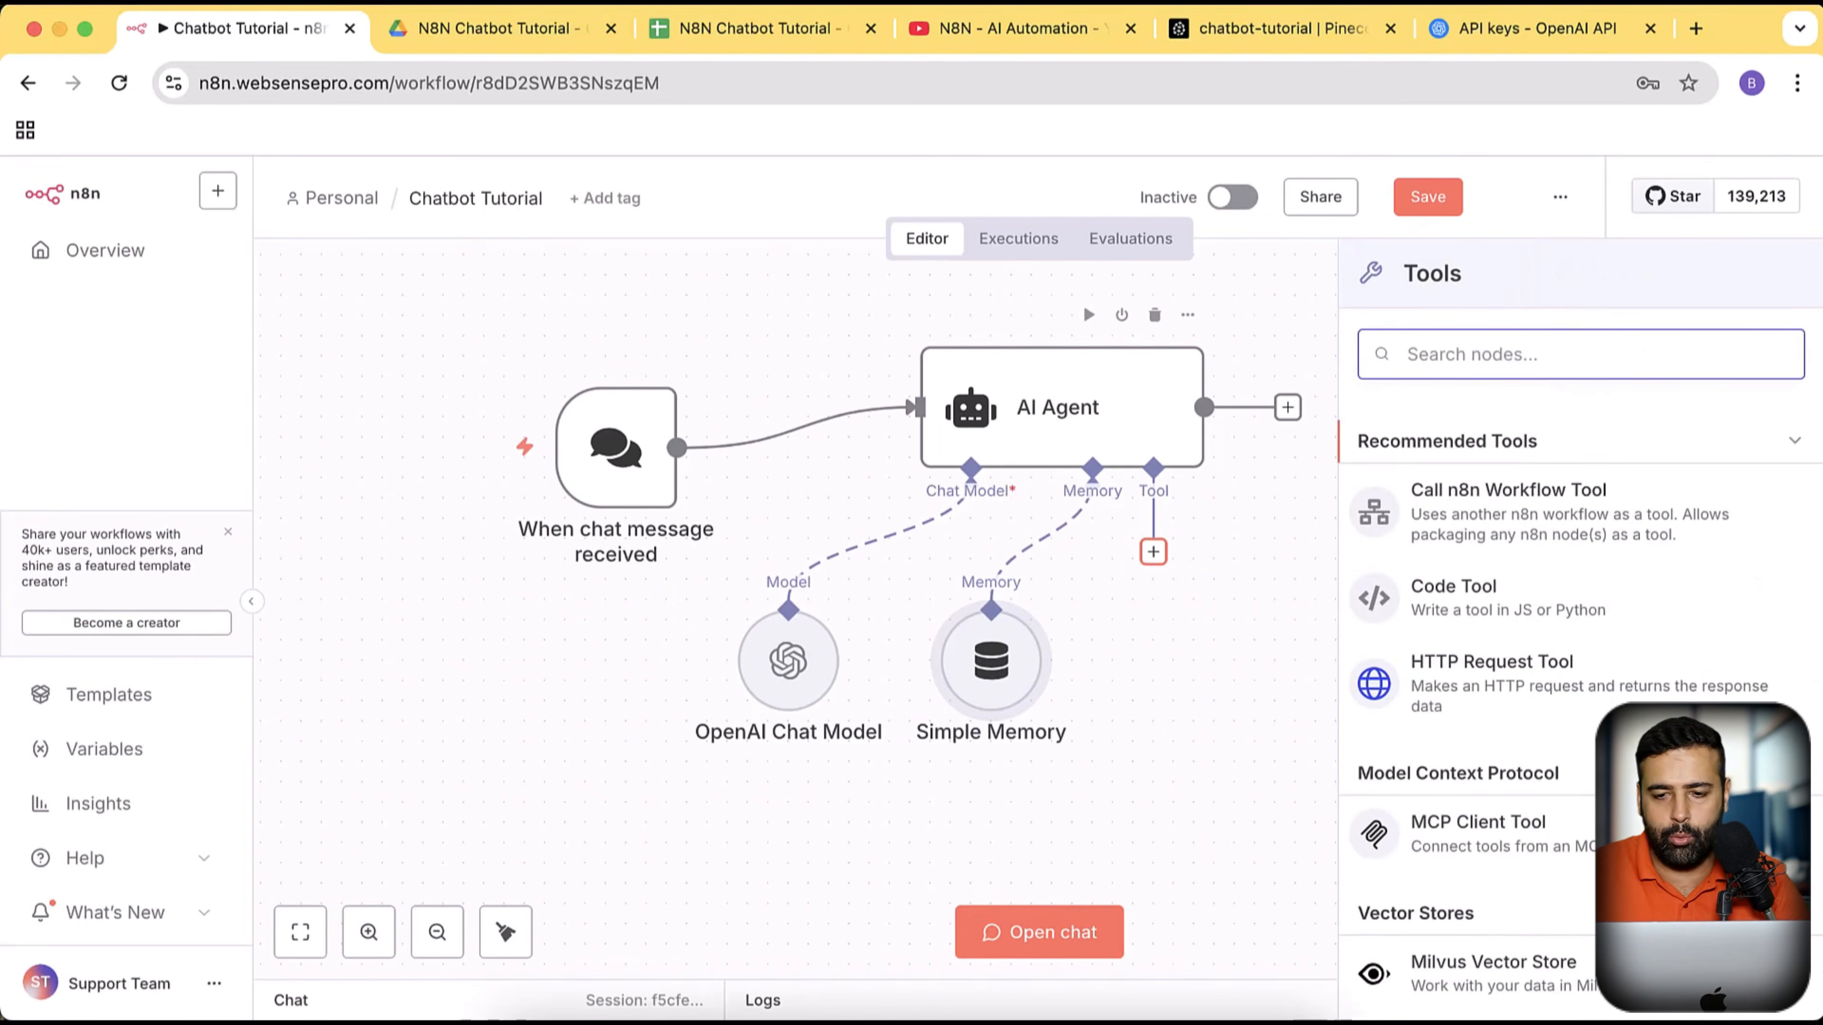
type("vectorqu")
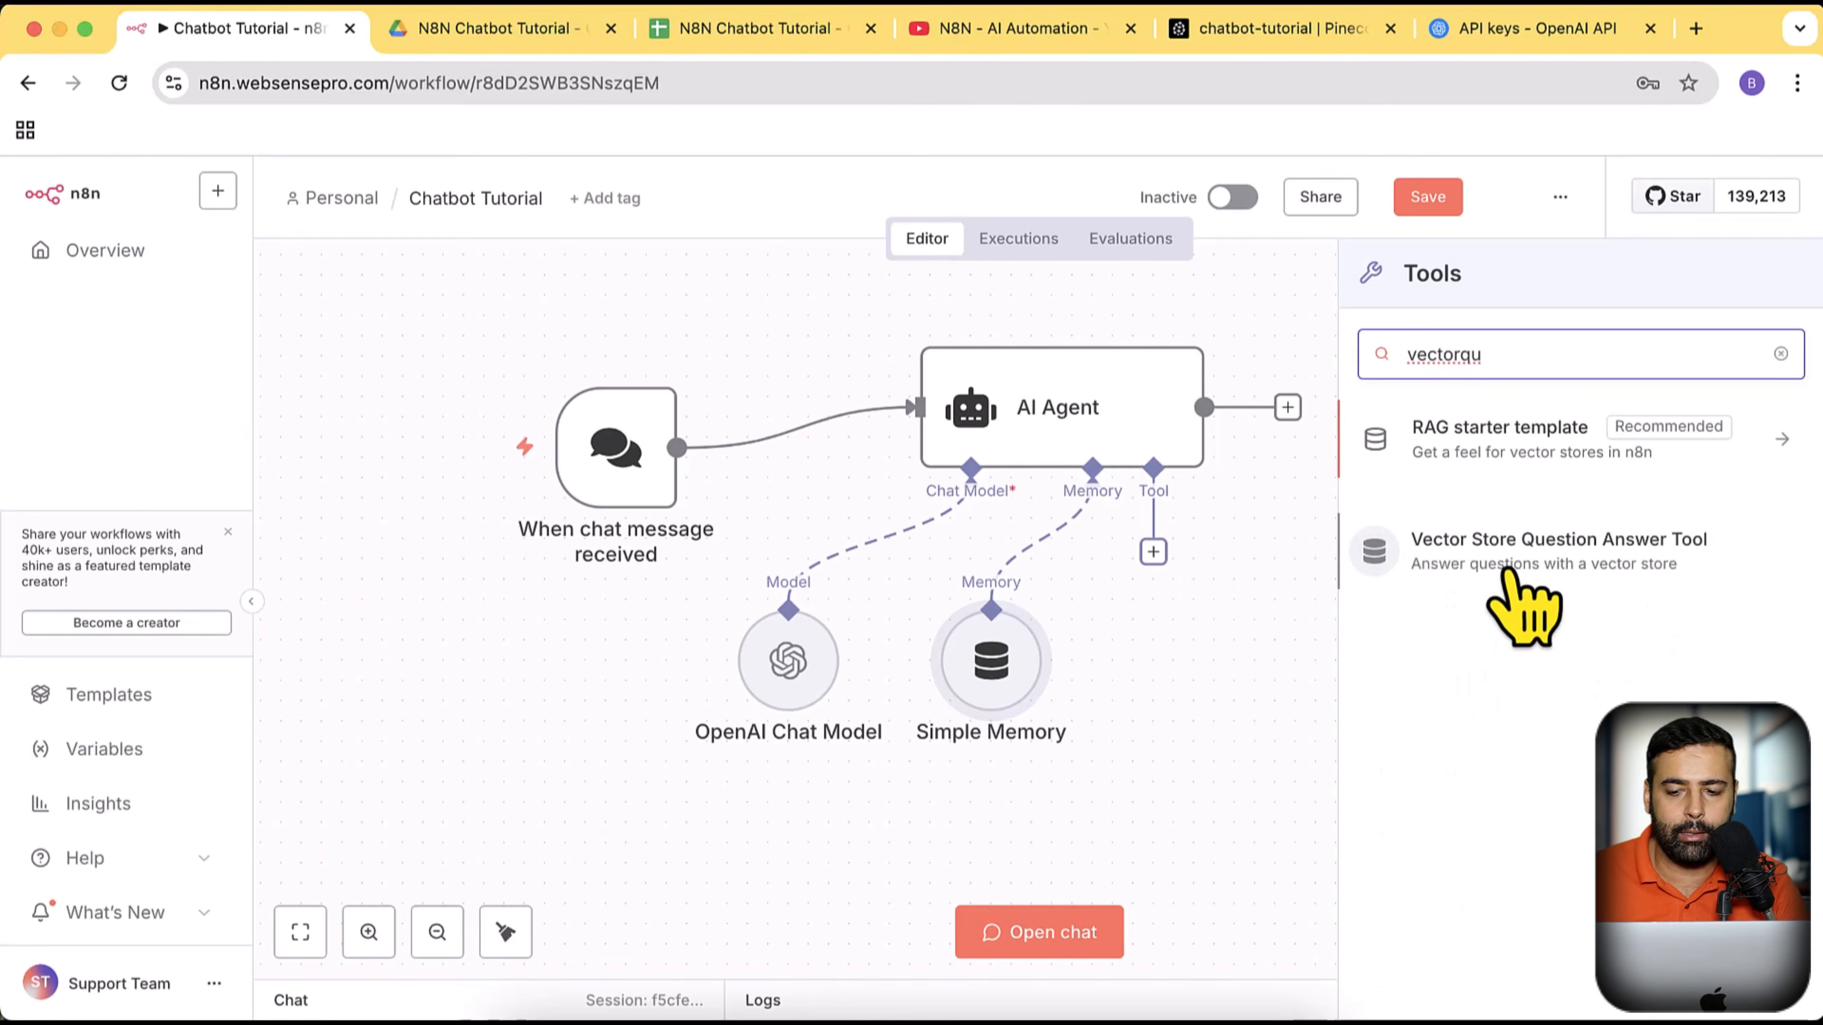
left_click(1642, 569)
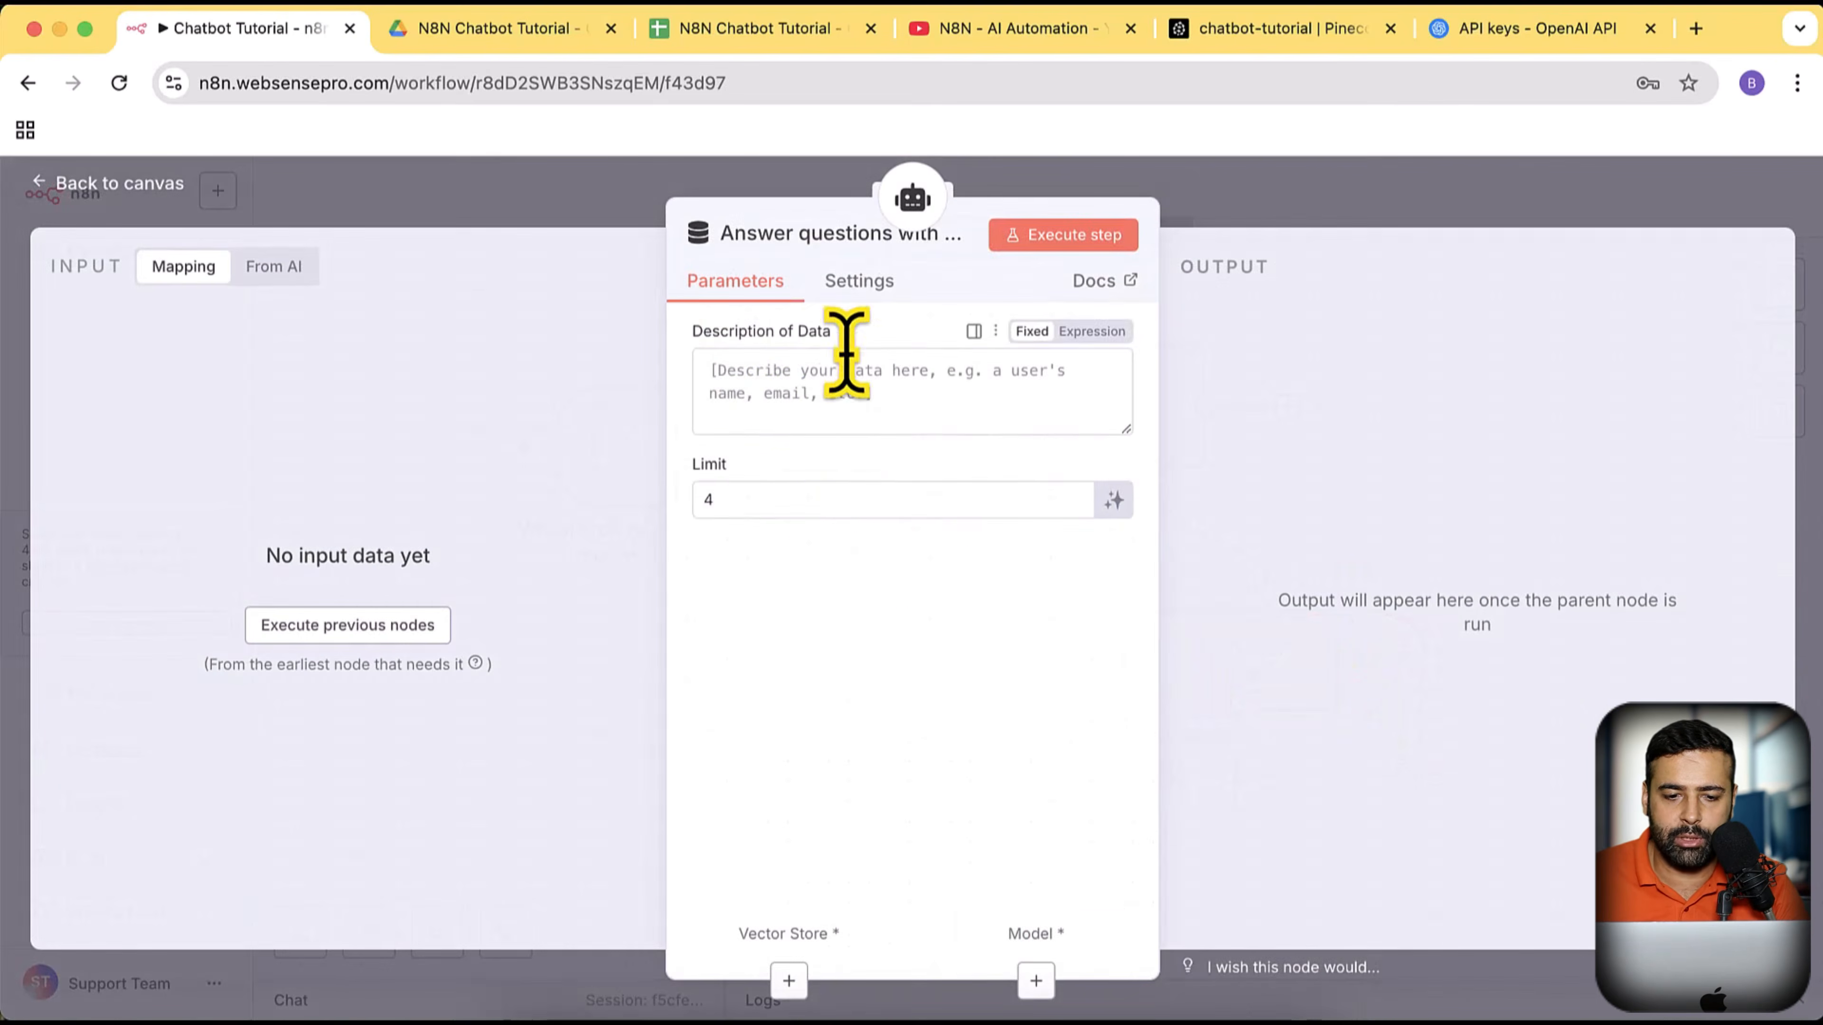
Describe the question-answer tool's data as Return data related to "Websensepro" and return to the canvas
left_click(842, 410)
type("R")
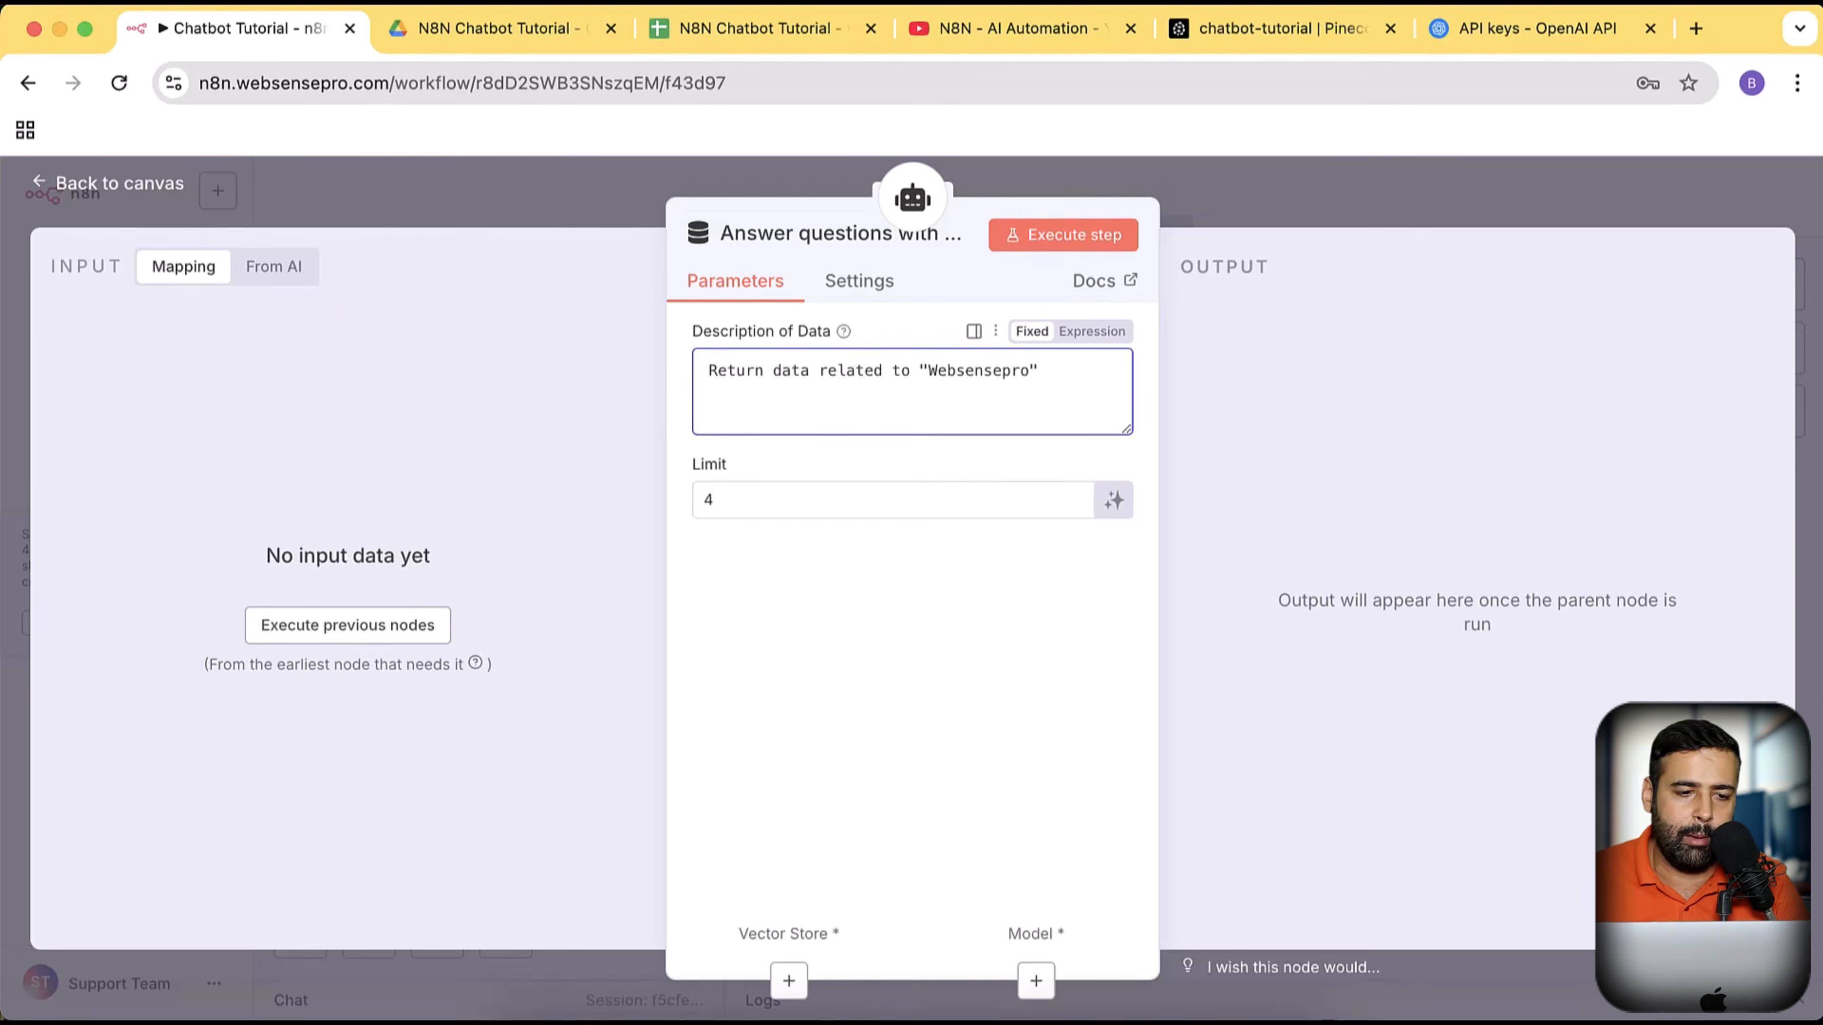
left_click(143, 185)
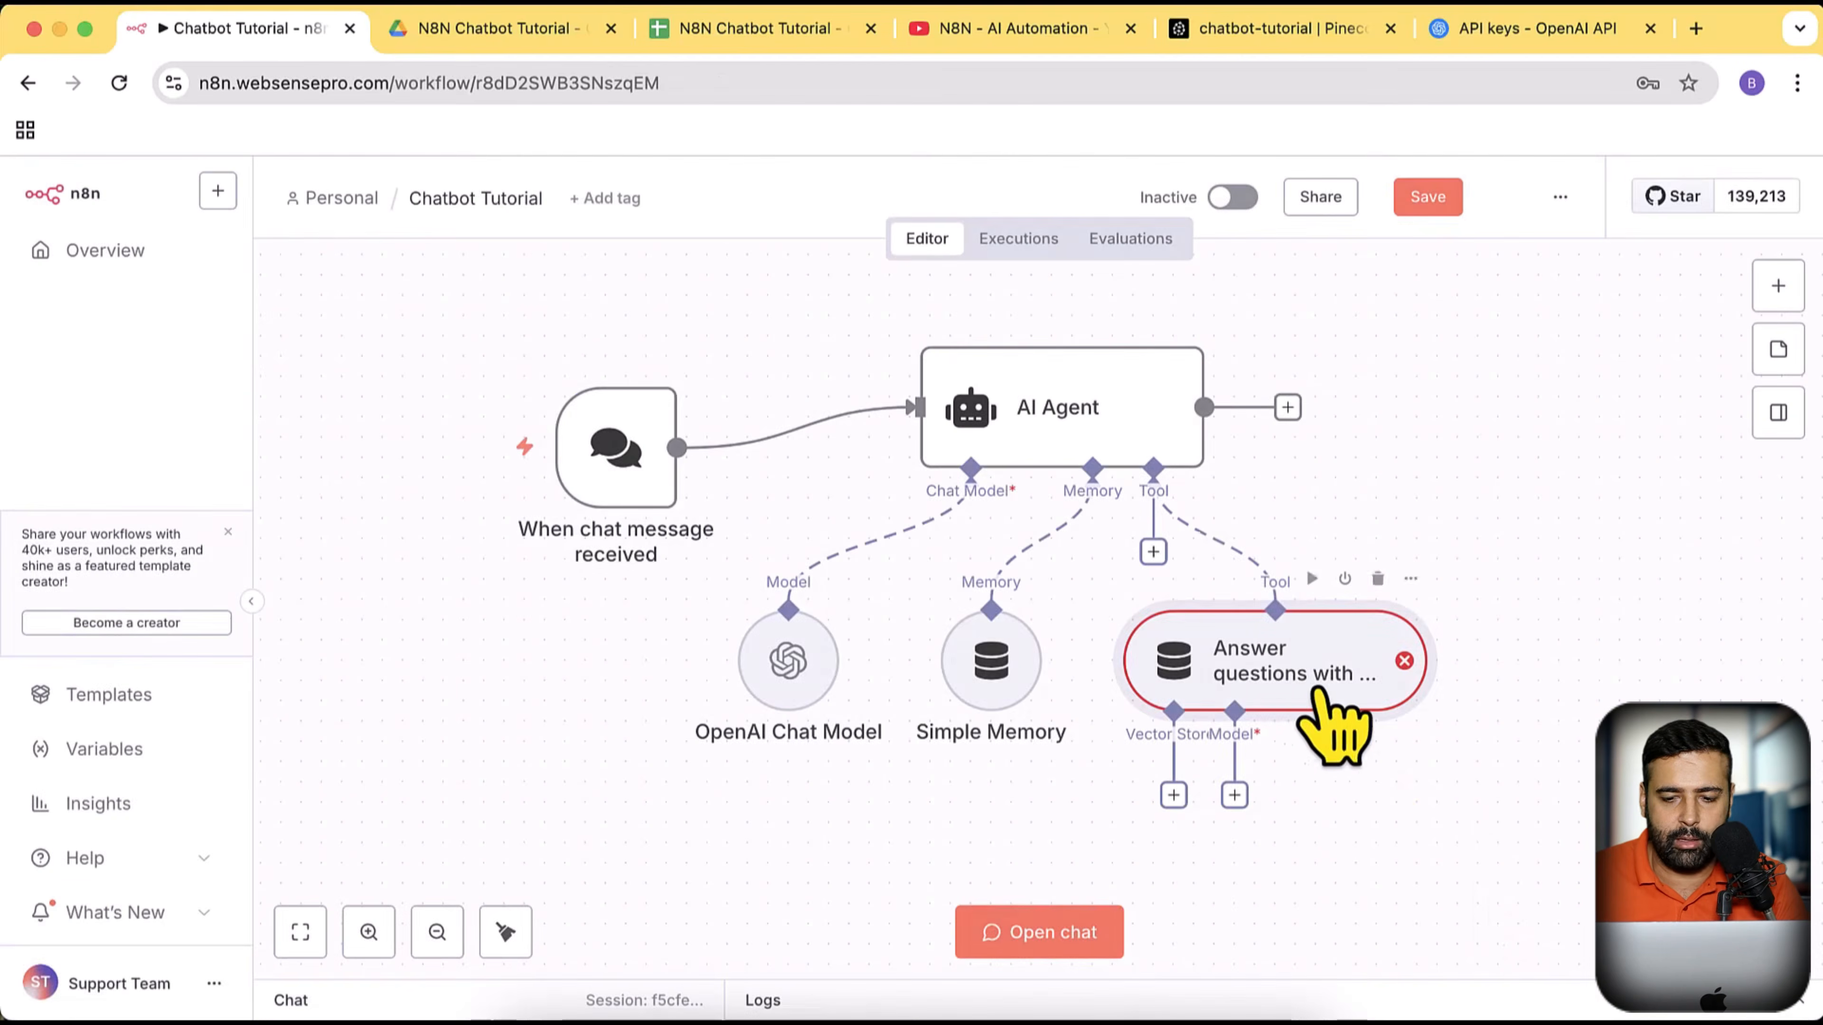
Move the question-answer tool slightly away from Simple Memory and attach a Pinecone Vector Store as its vector store
left_click_drag(1306, 689, 1386, 709)
scroll(1493, 610, "down", 2)
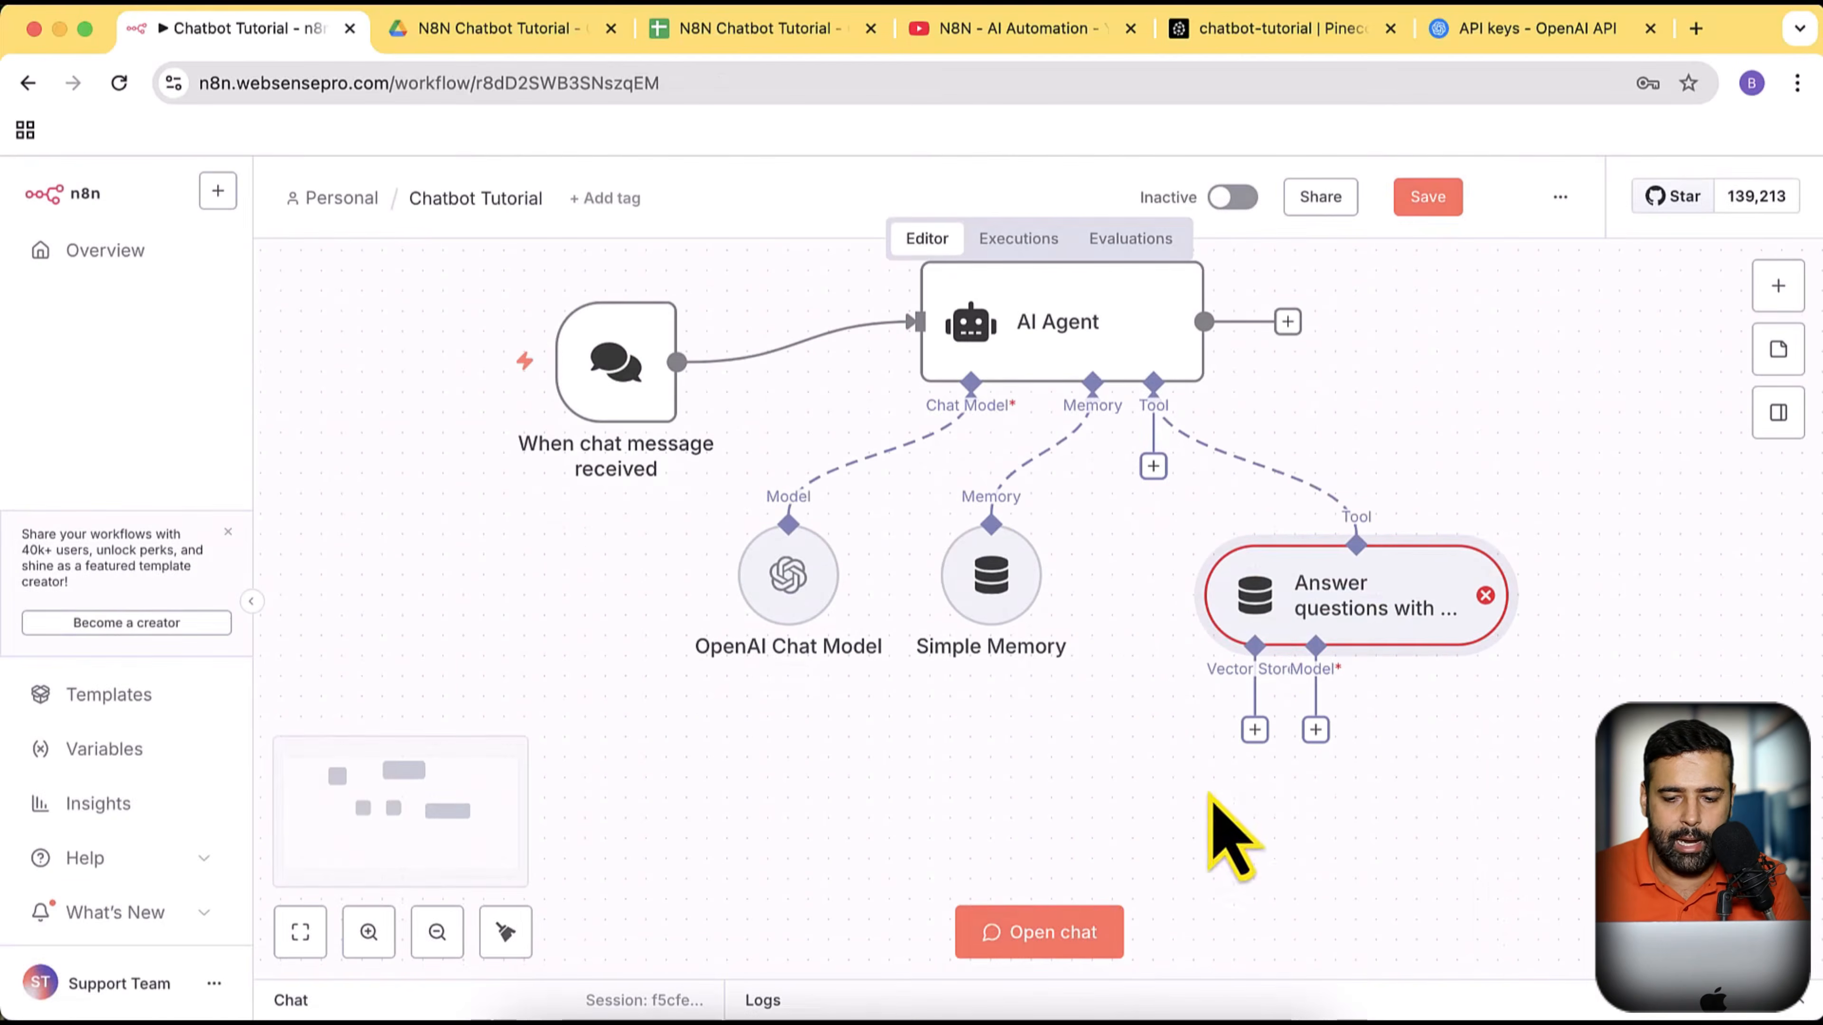
left_click(1255, 730)
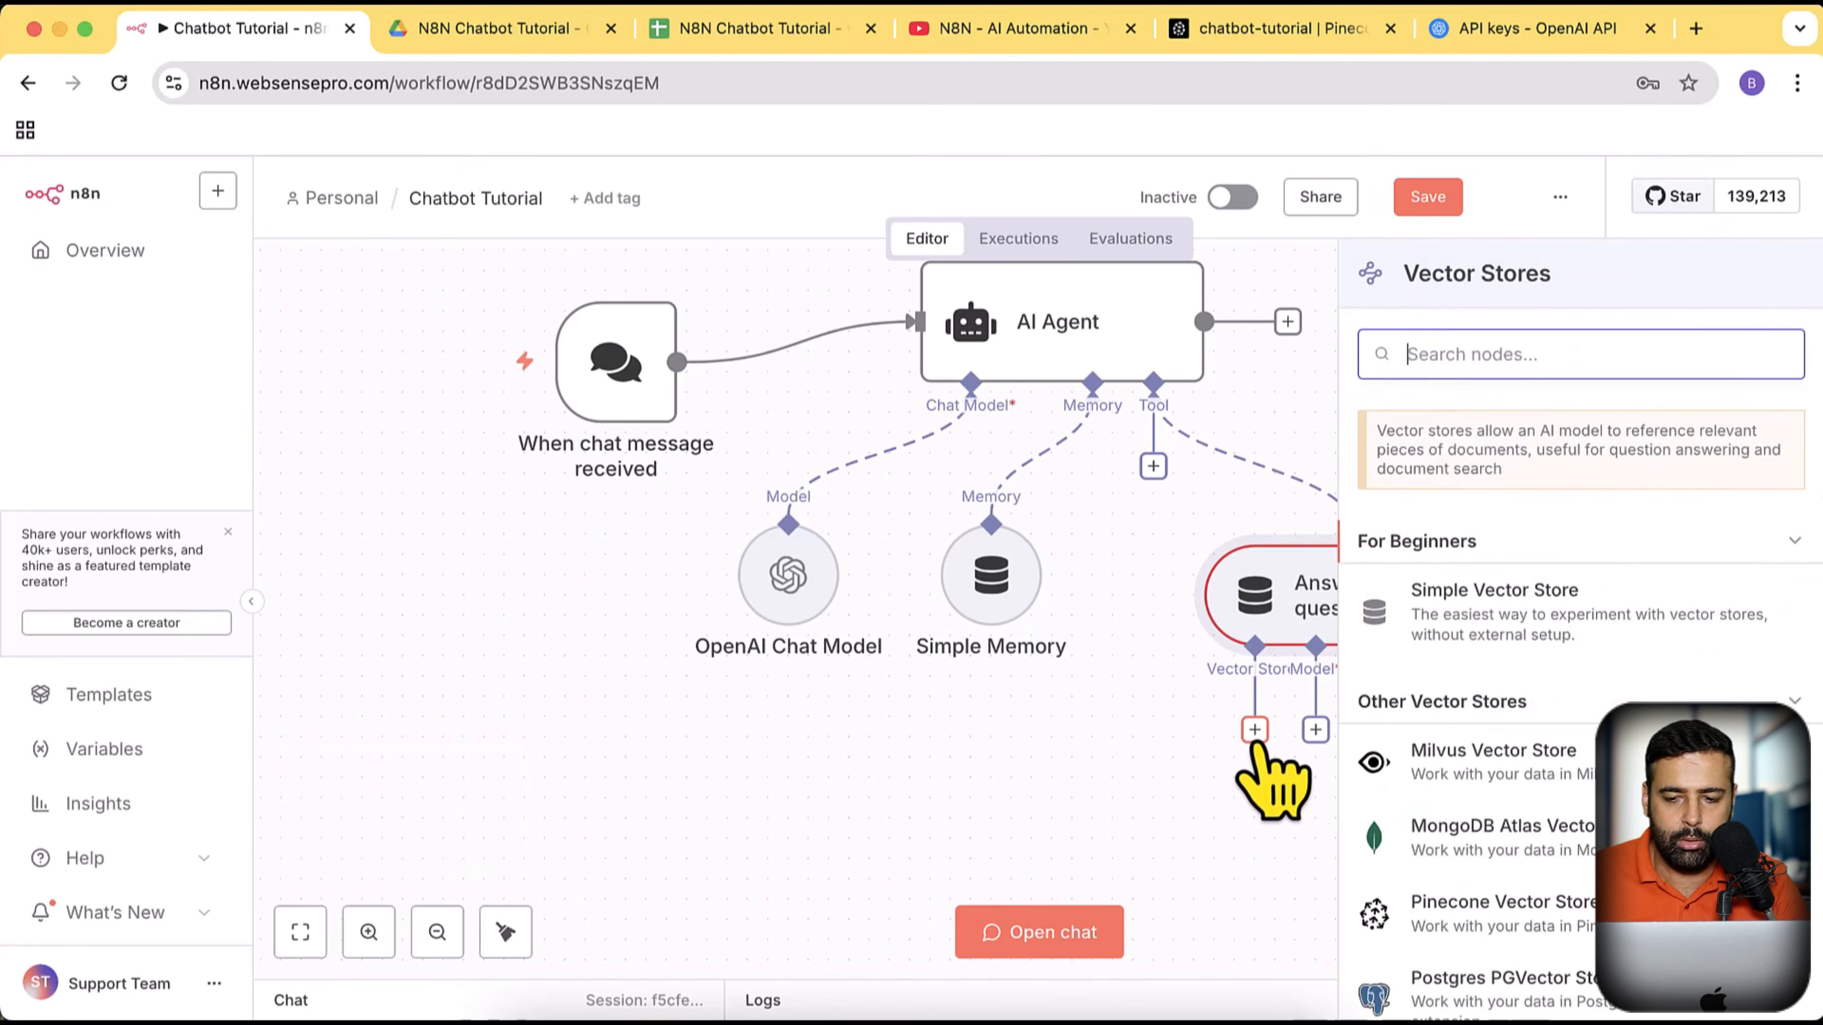
type("pine")
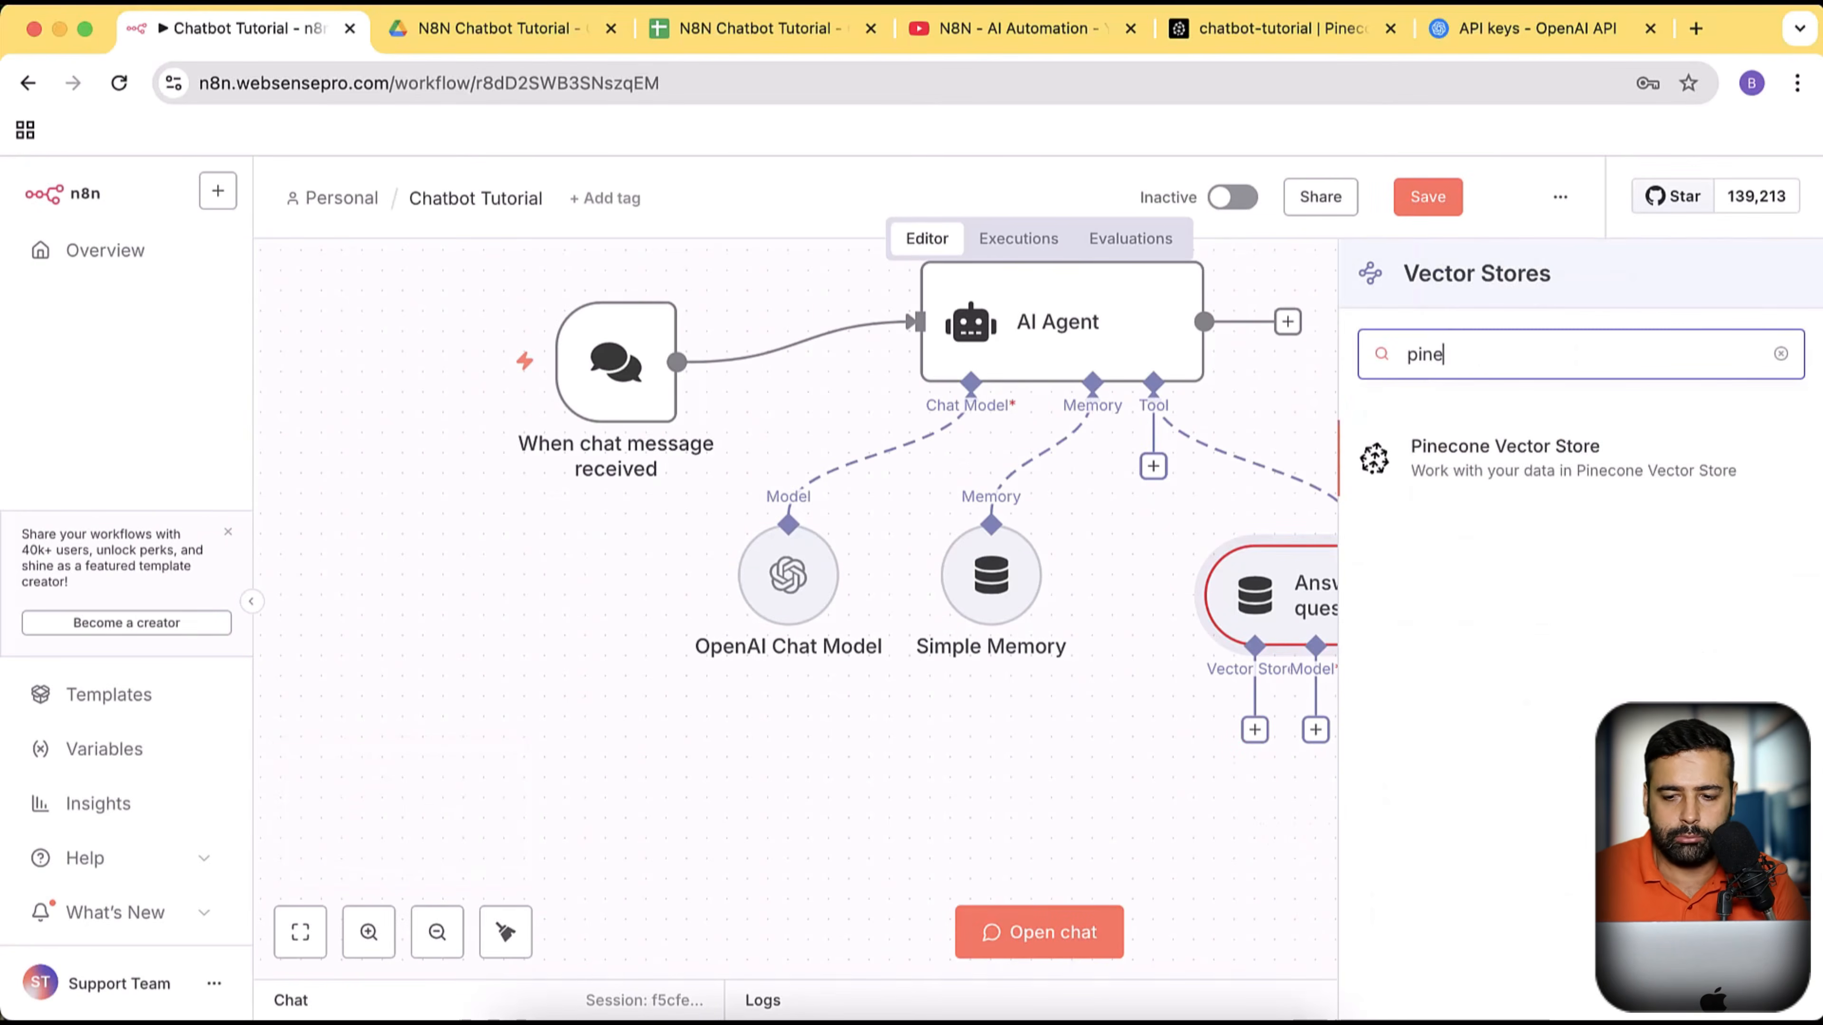
left_click(1579, 478)
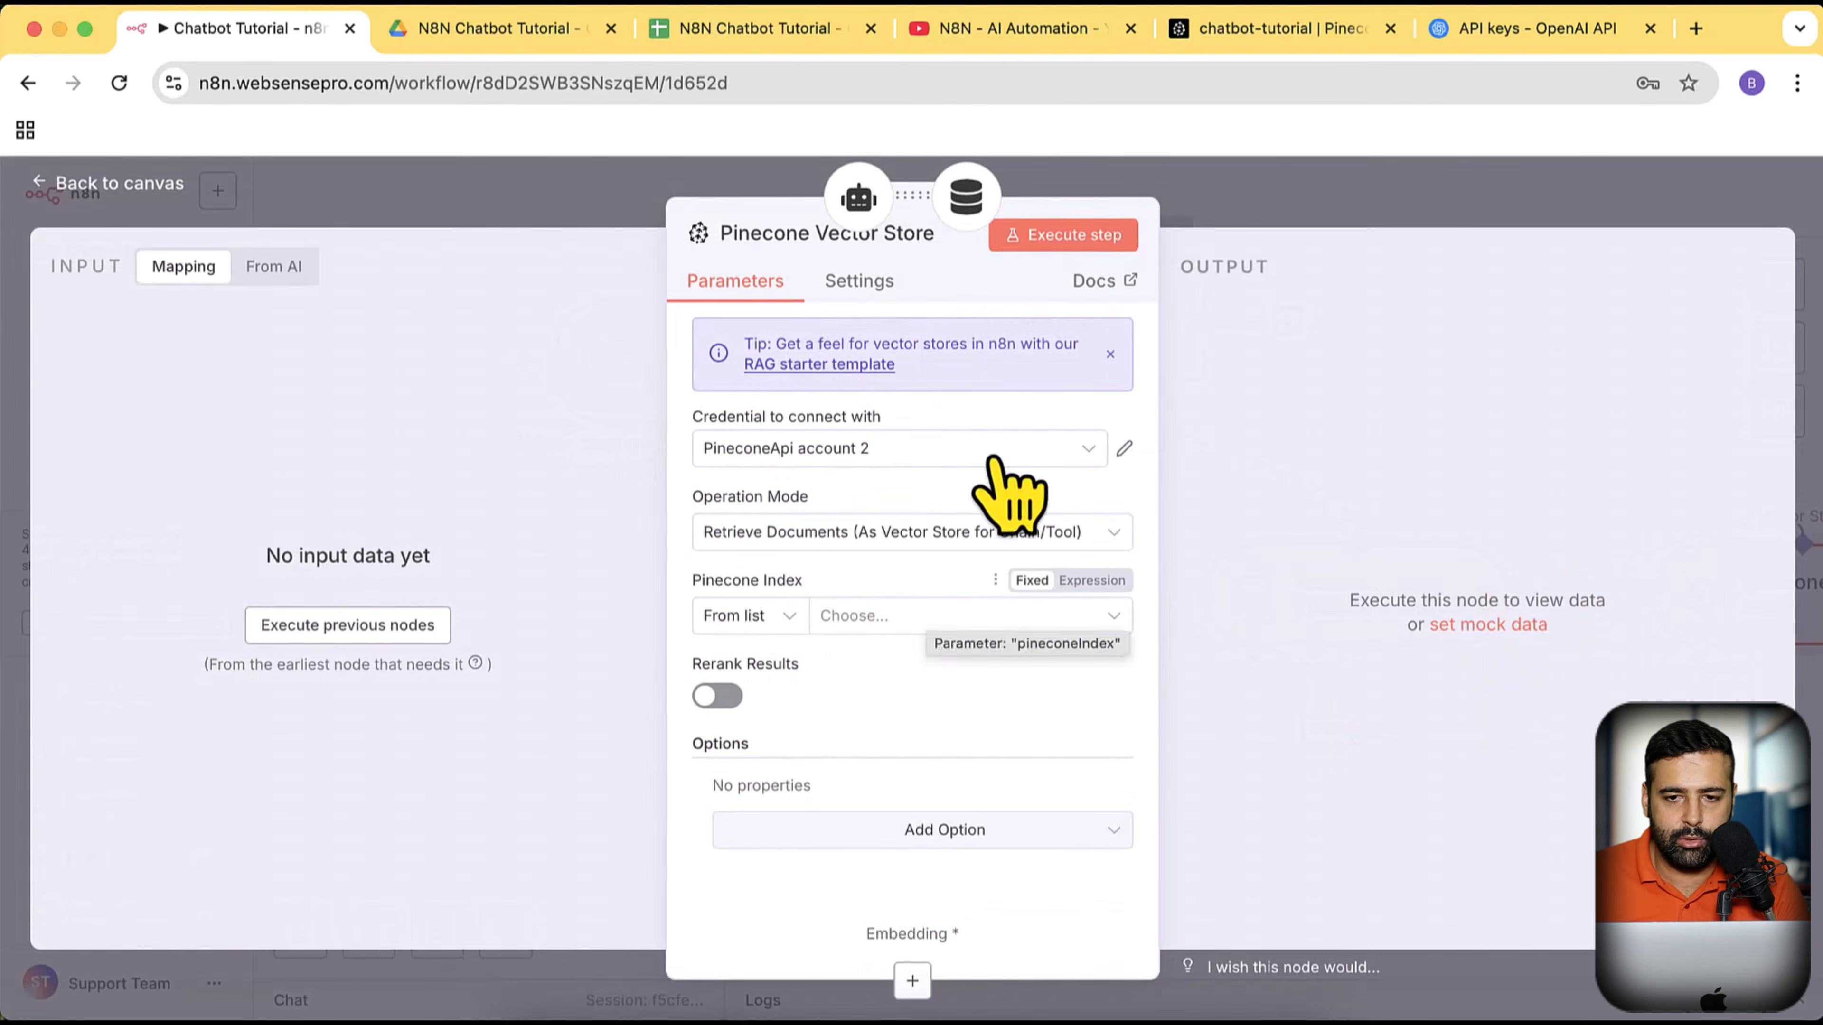
Switch to Pinecone and check the name and namespace of the chatbot-tutorial index
left_click(1256, 30)
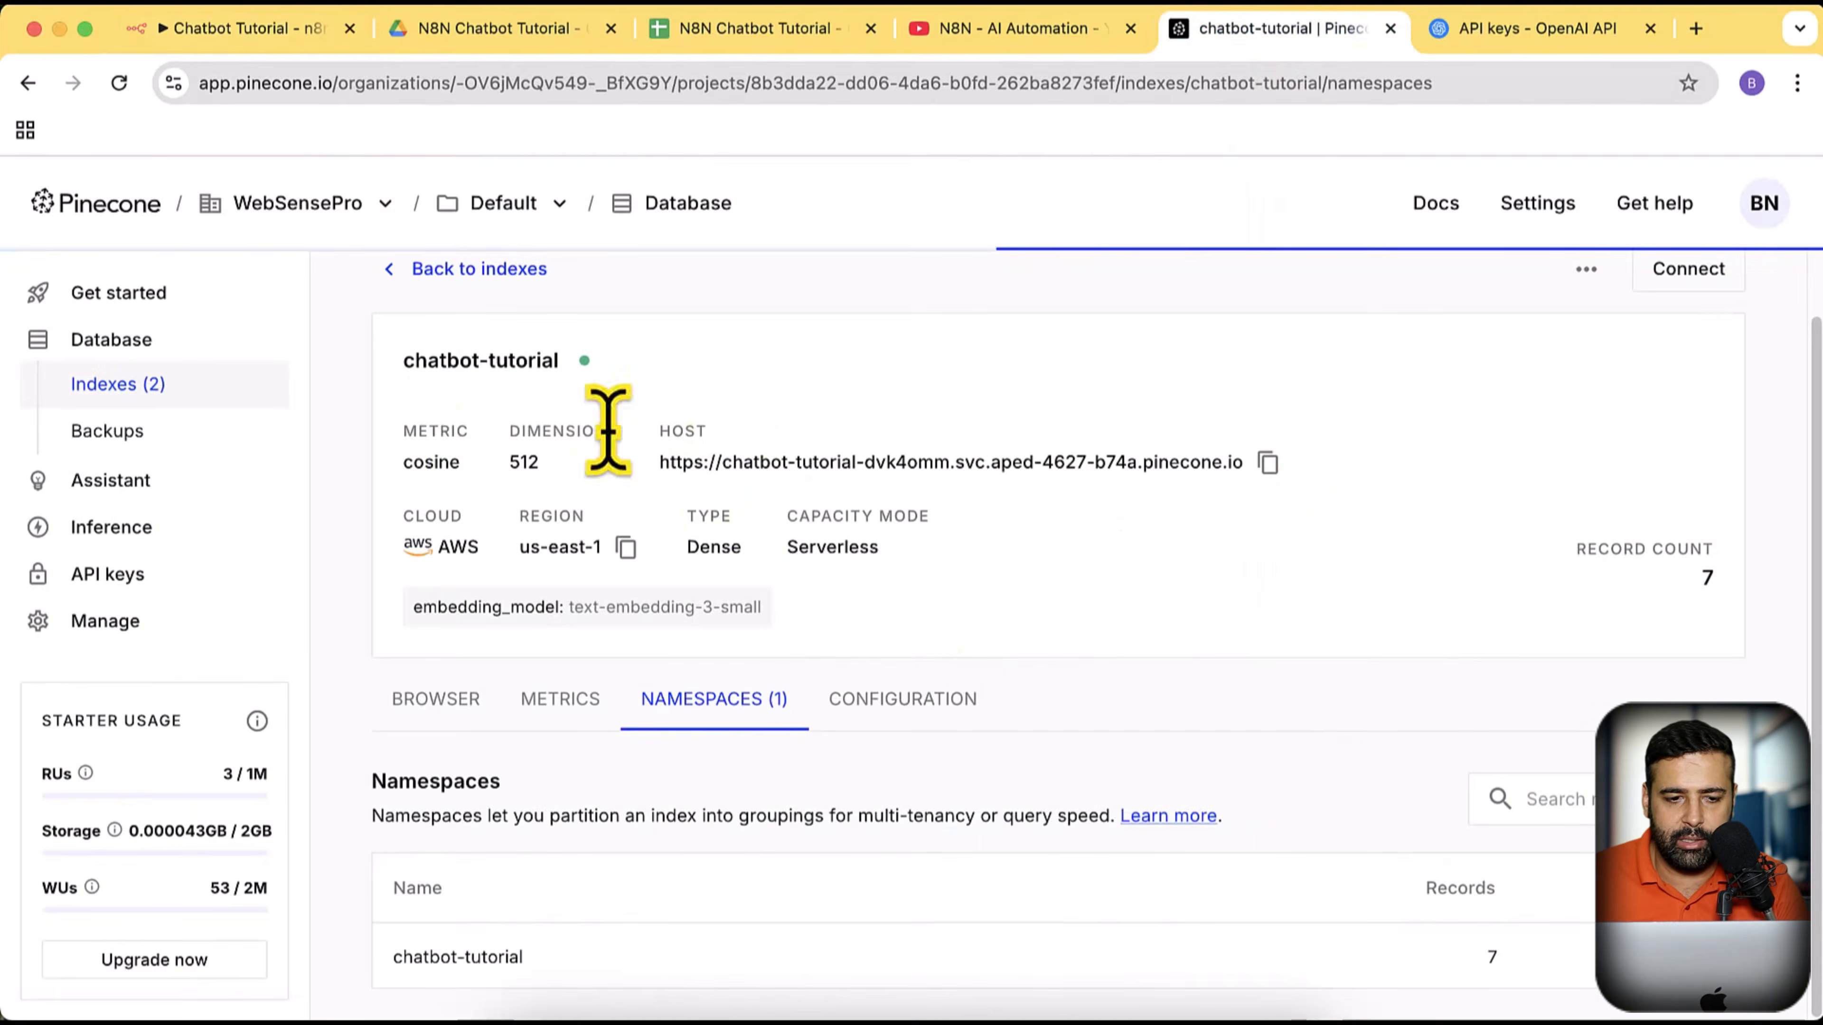
Check the index name and its namespace name in Pinecone, and return to the n8n Pinecone Vector Store settings
left_click_drag(403, 360, 552, 360)
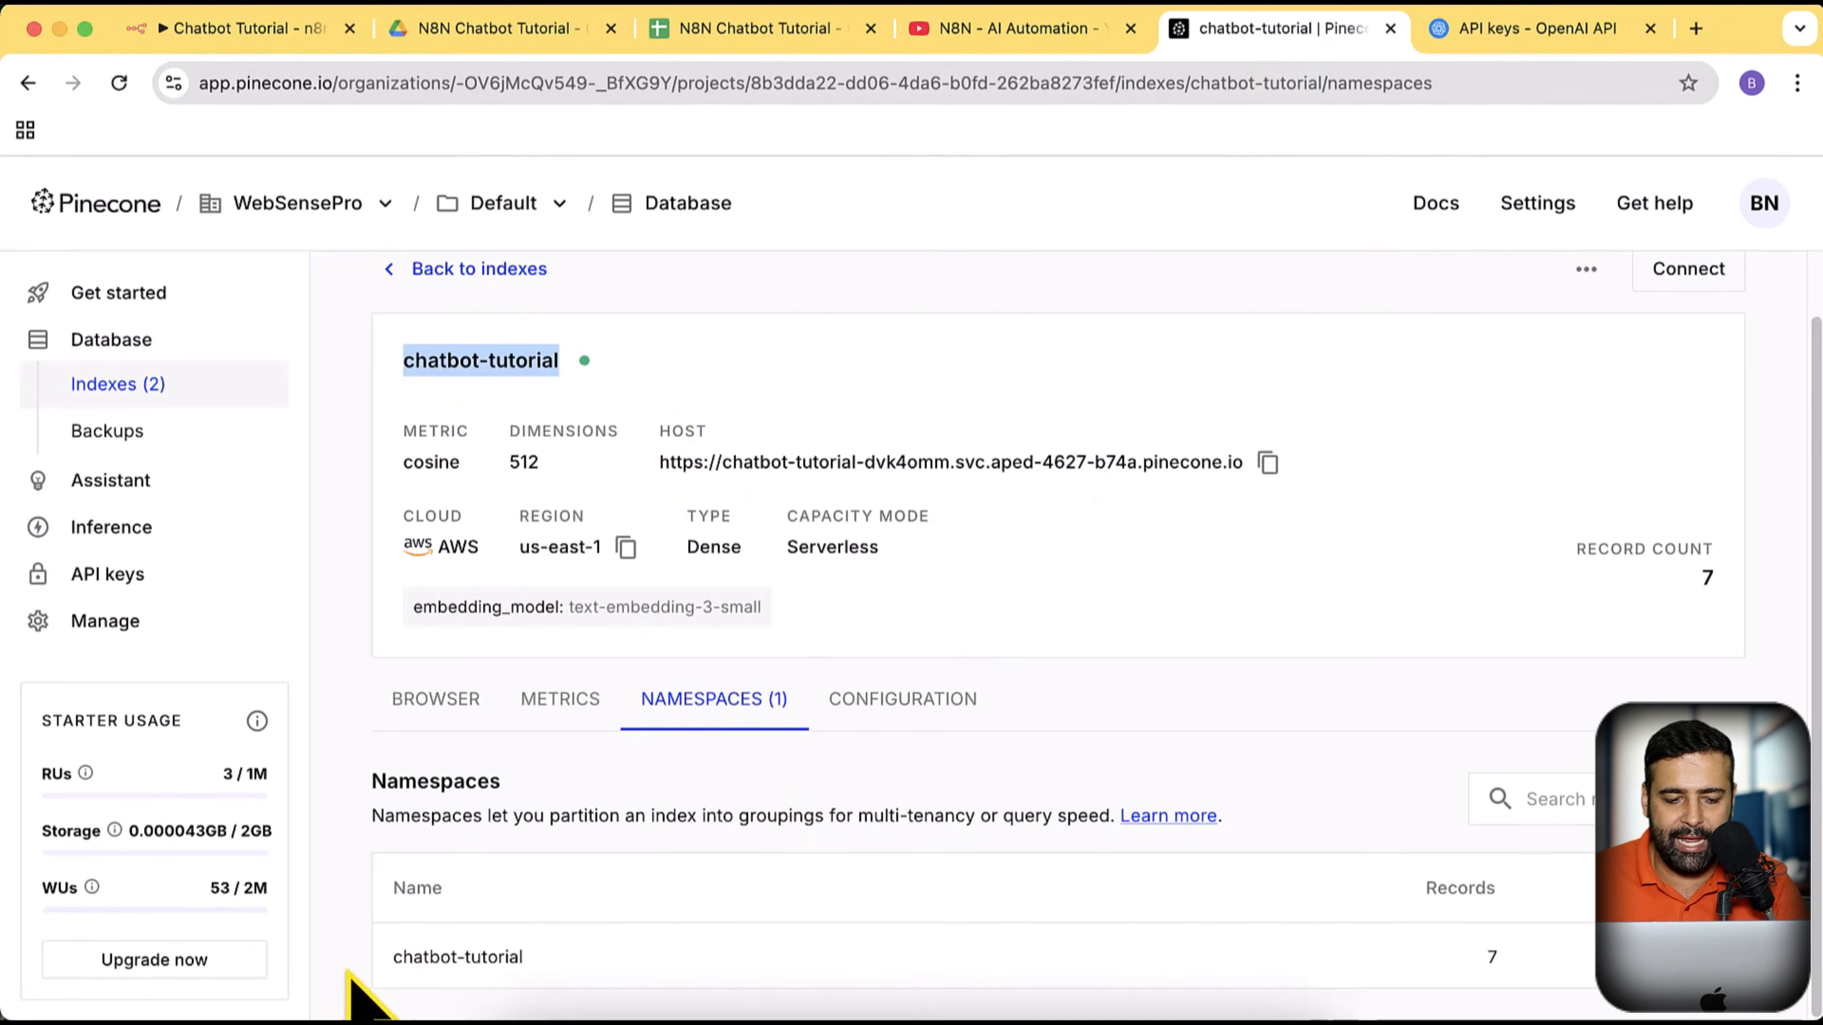
left_click_drag(392, 957, 537, 970)
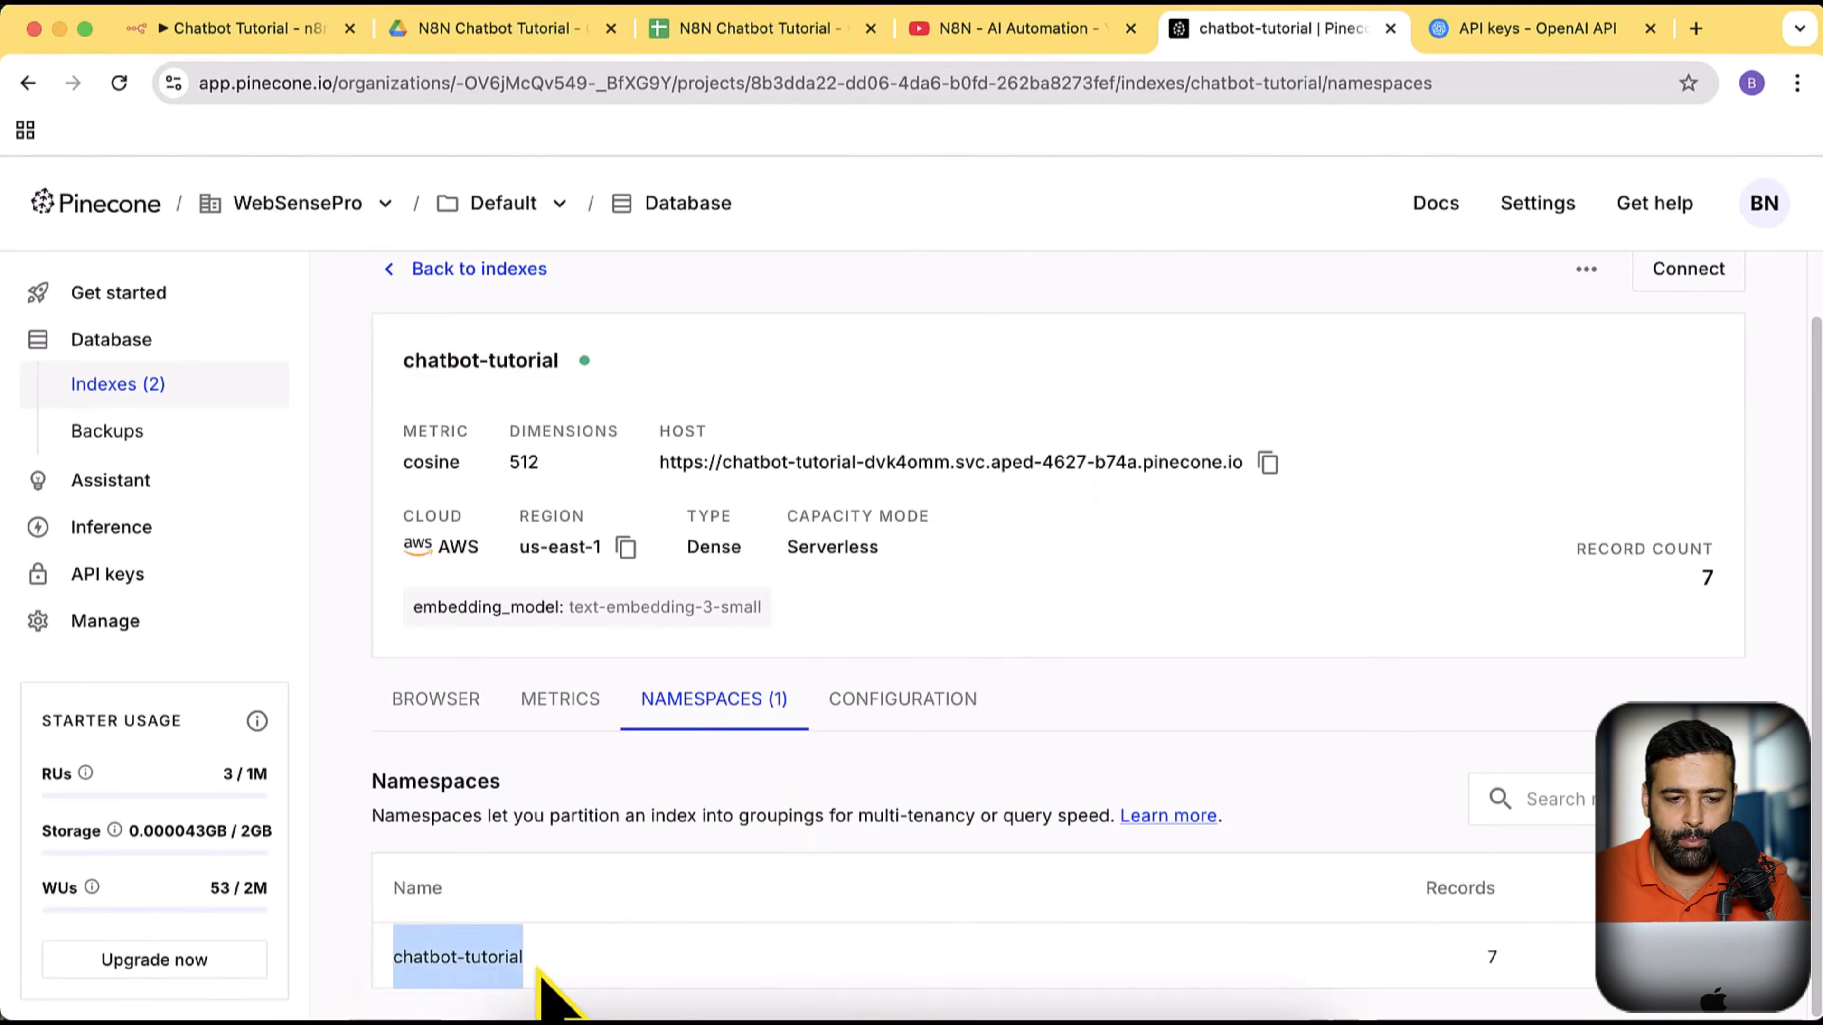
left_click(283, 31)
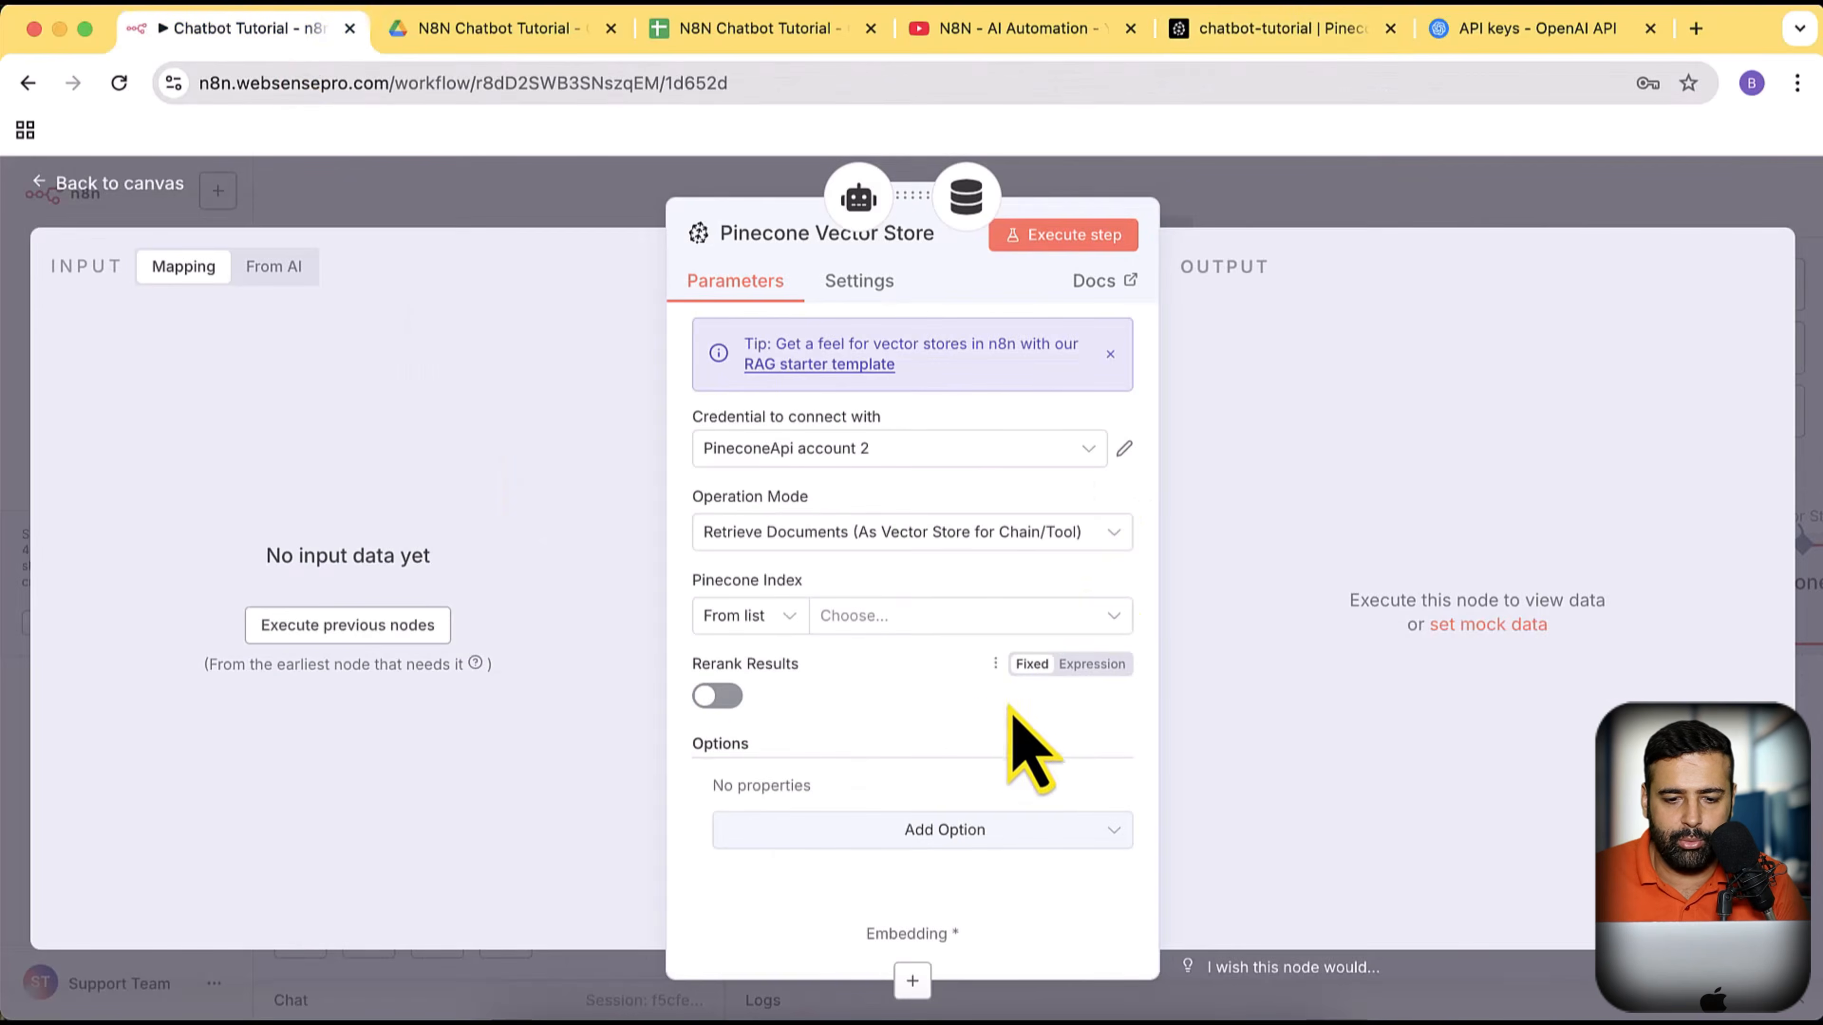
left_click(912, 626)
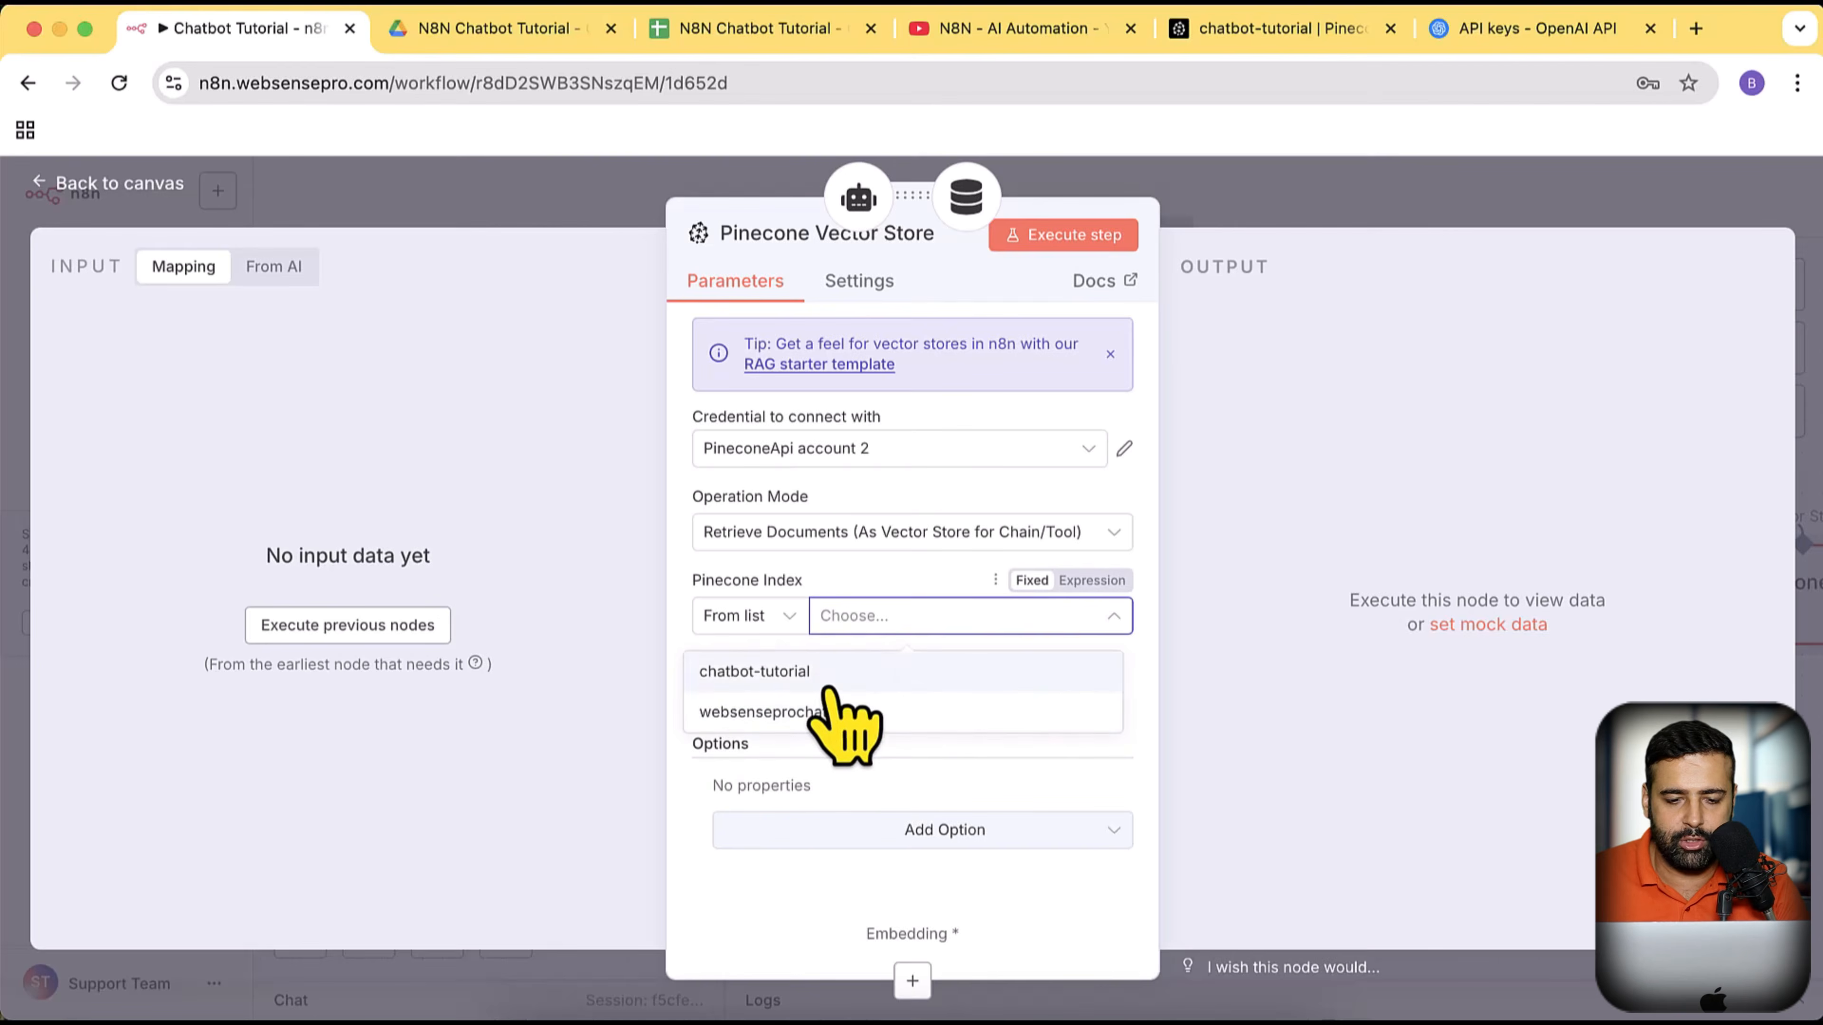
key("super+shift+4")
left_click_drag(449, 429, 1169, 786)
left_click(1182, 562)
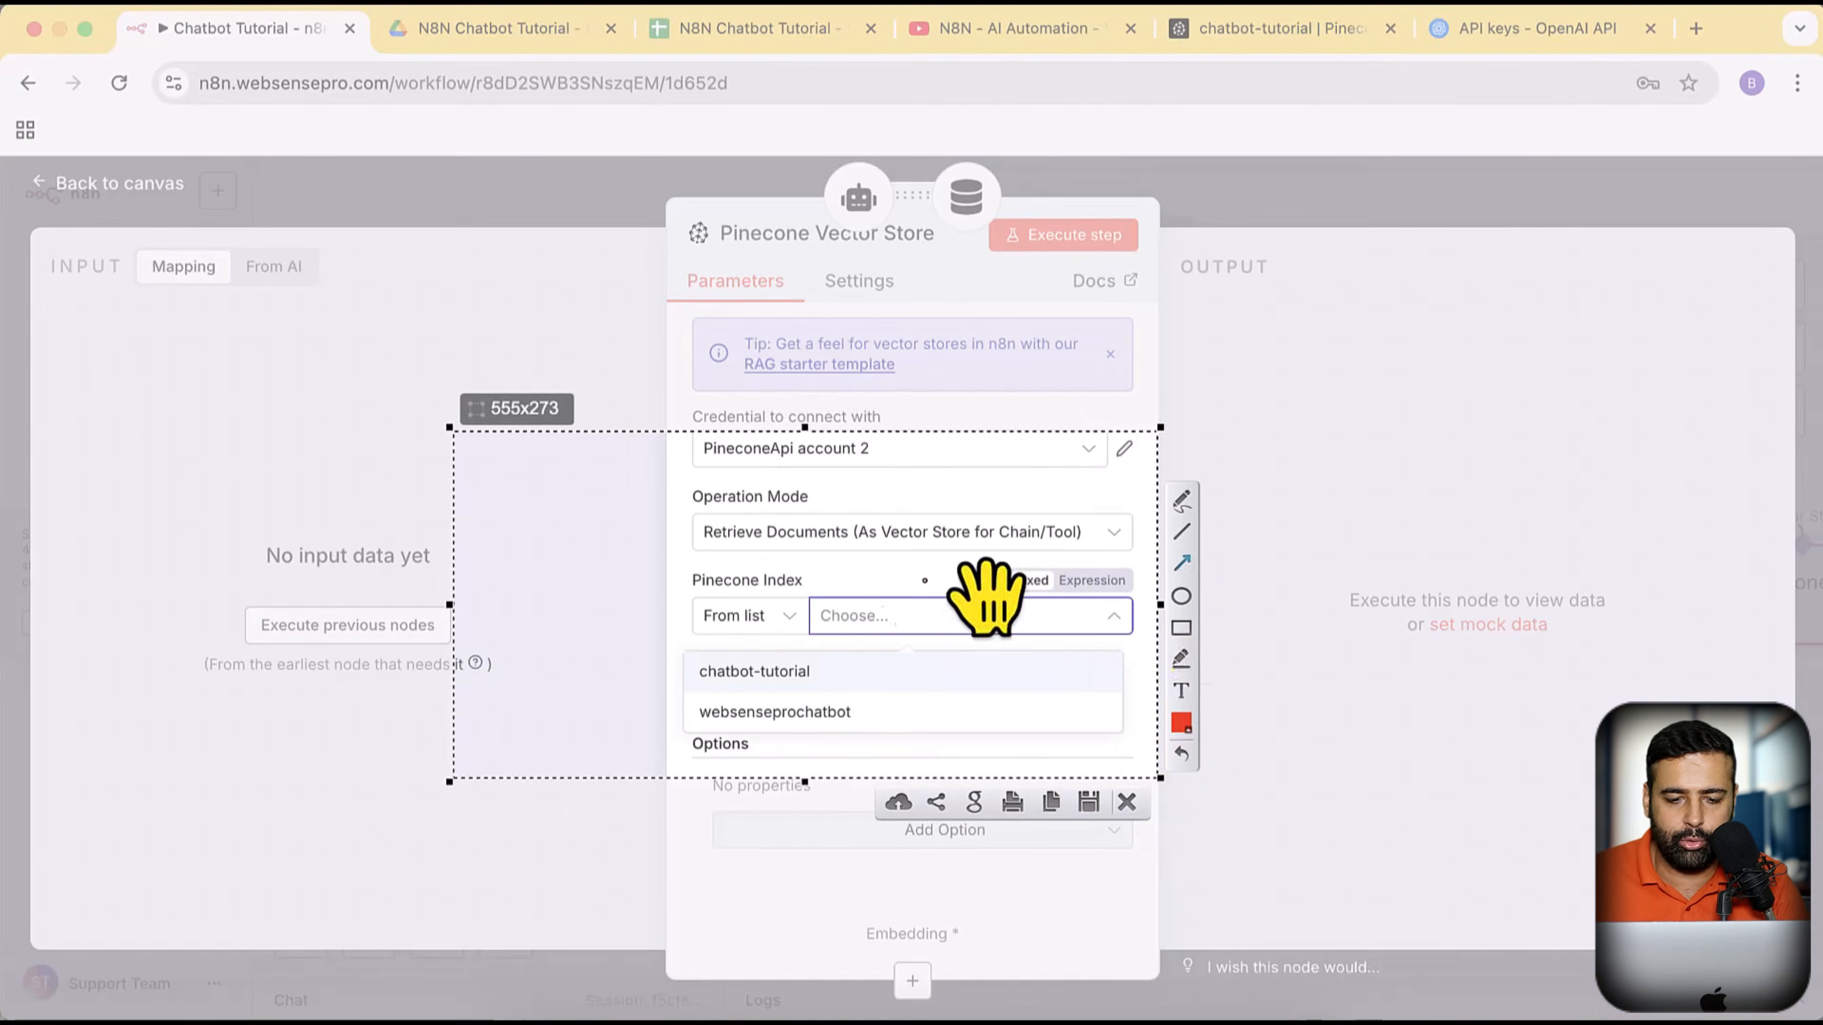
left_click_drag(980, 557, 811, 673)
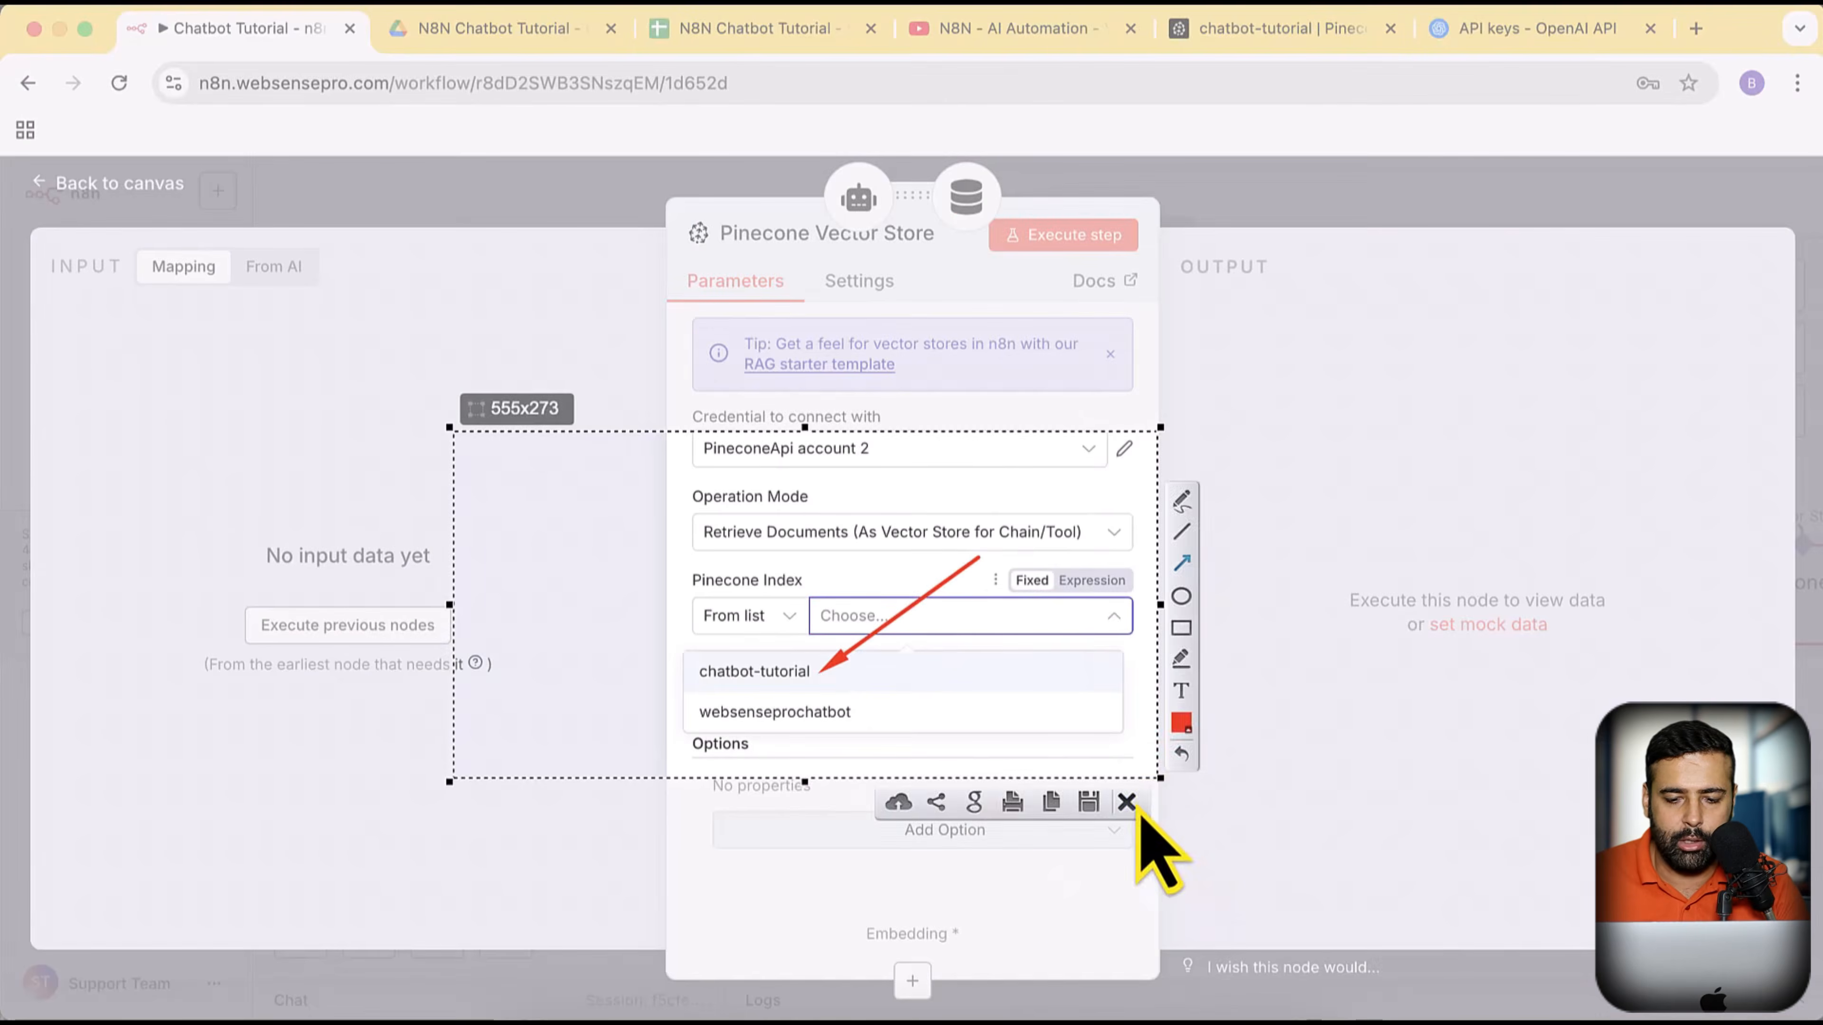
left_click(899, 802)
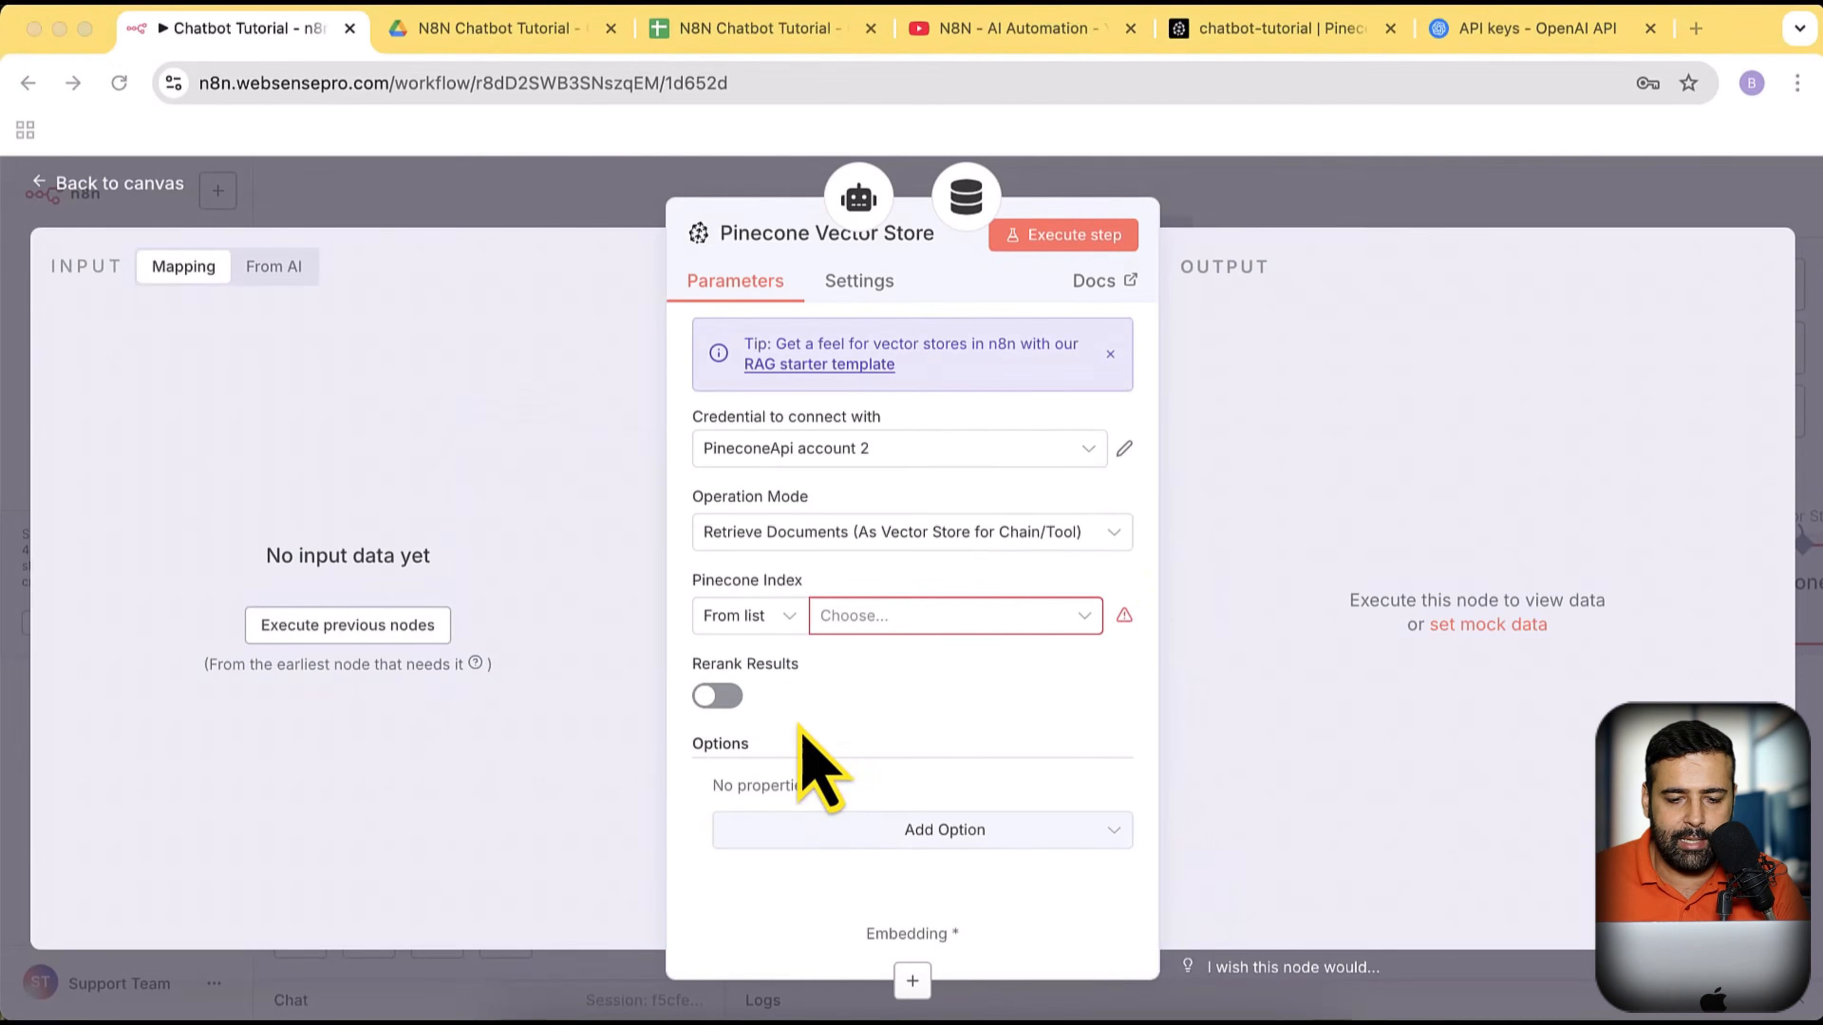
Choose chatbot-tutorial as the Pinecone index and add a Pinecone Namespace option set to chatbot-tutorial
left_click(981, 622)
left_click(869, 671)
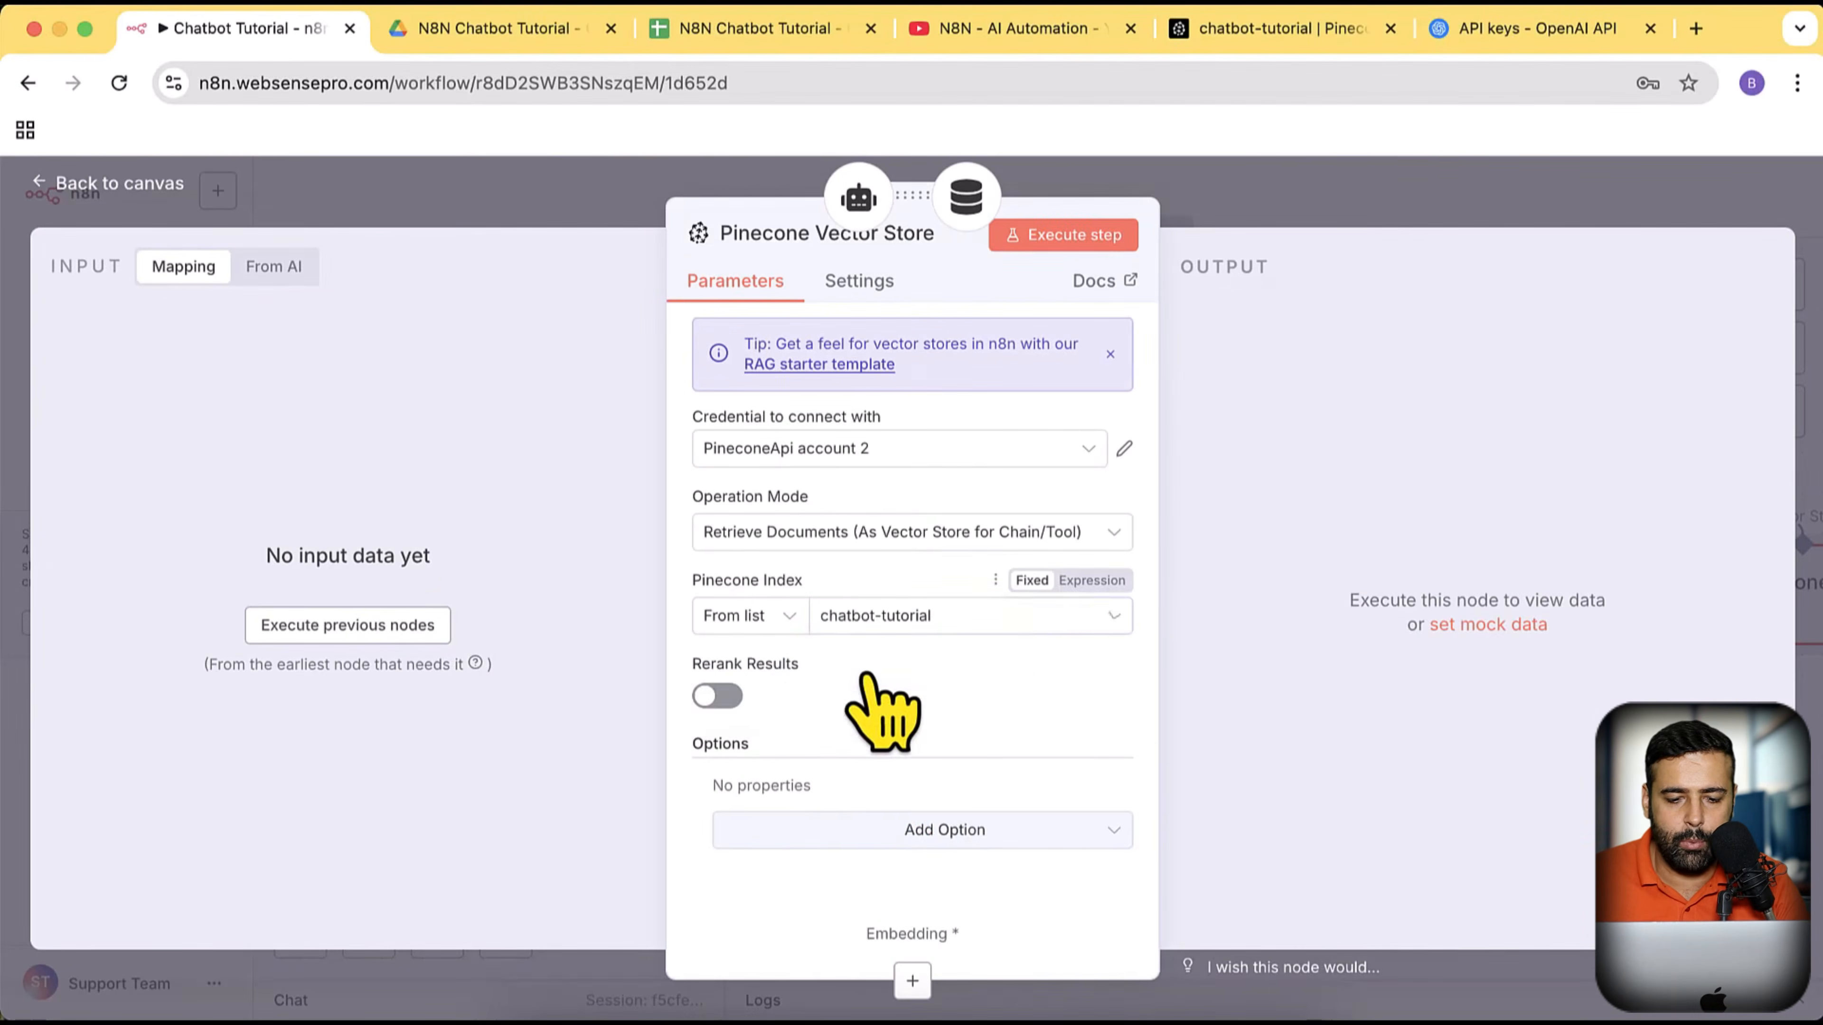
left_click(1048, 842)
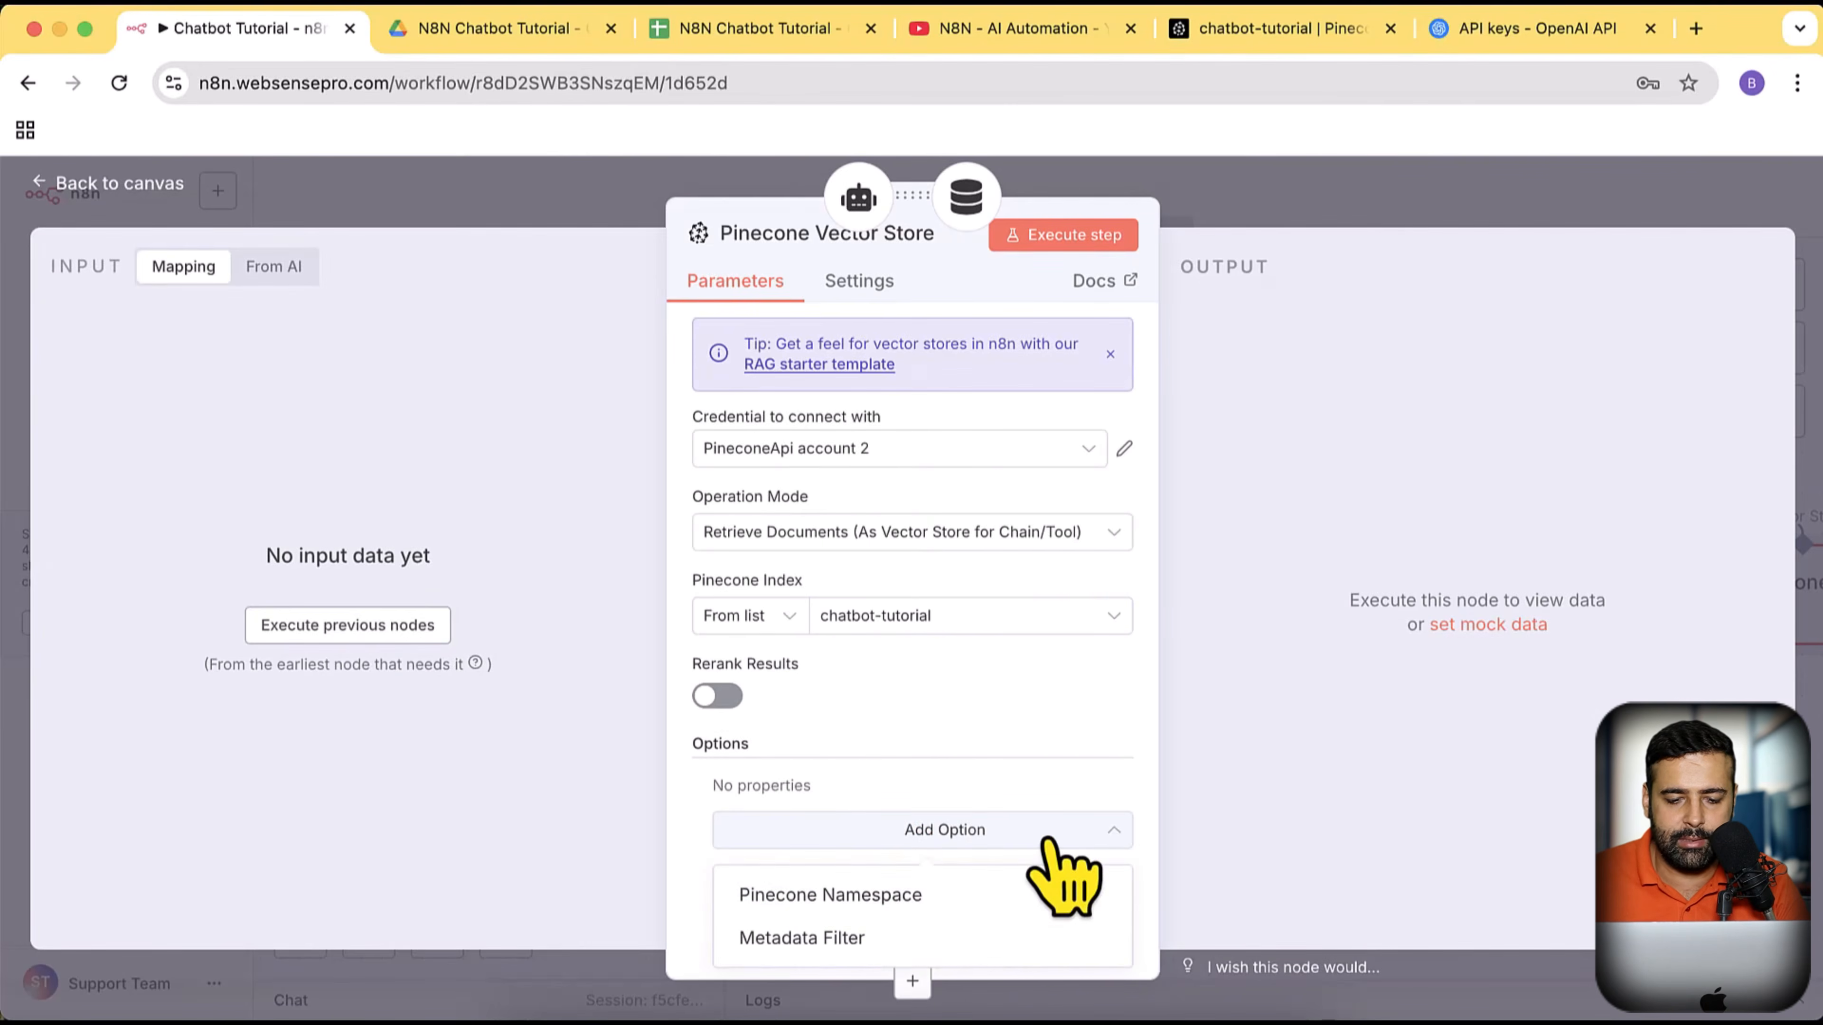
left_click(829, 898)
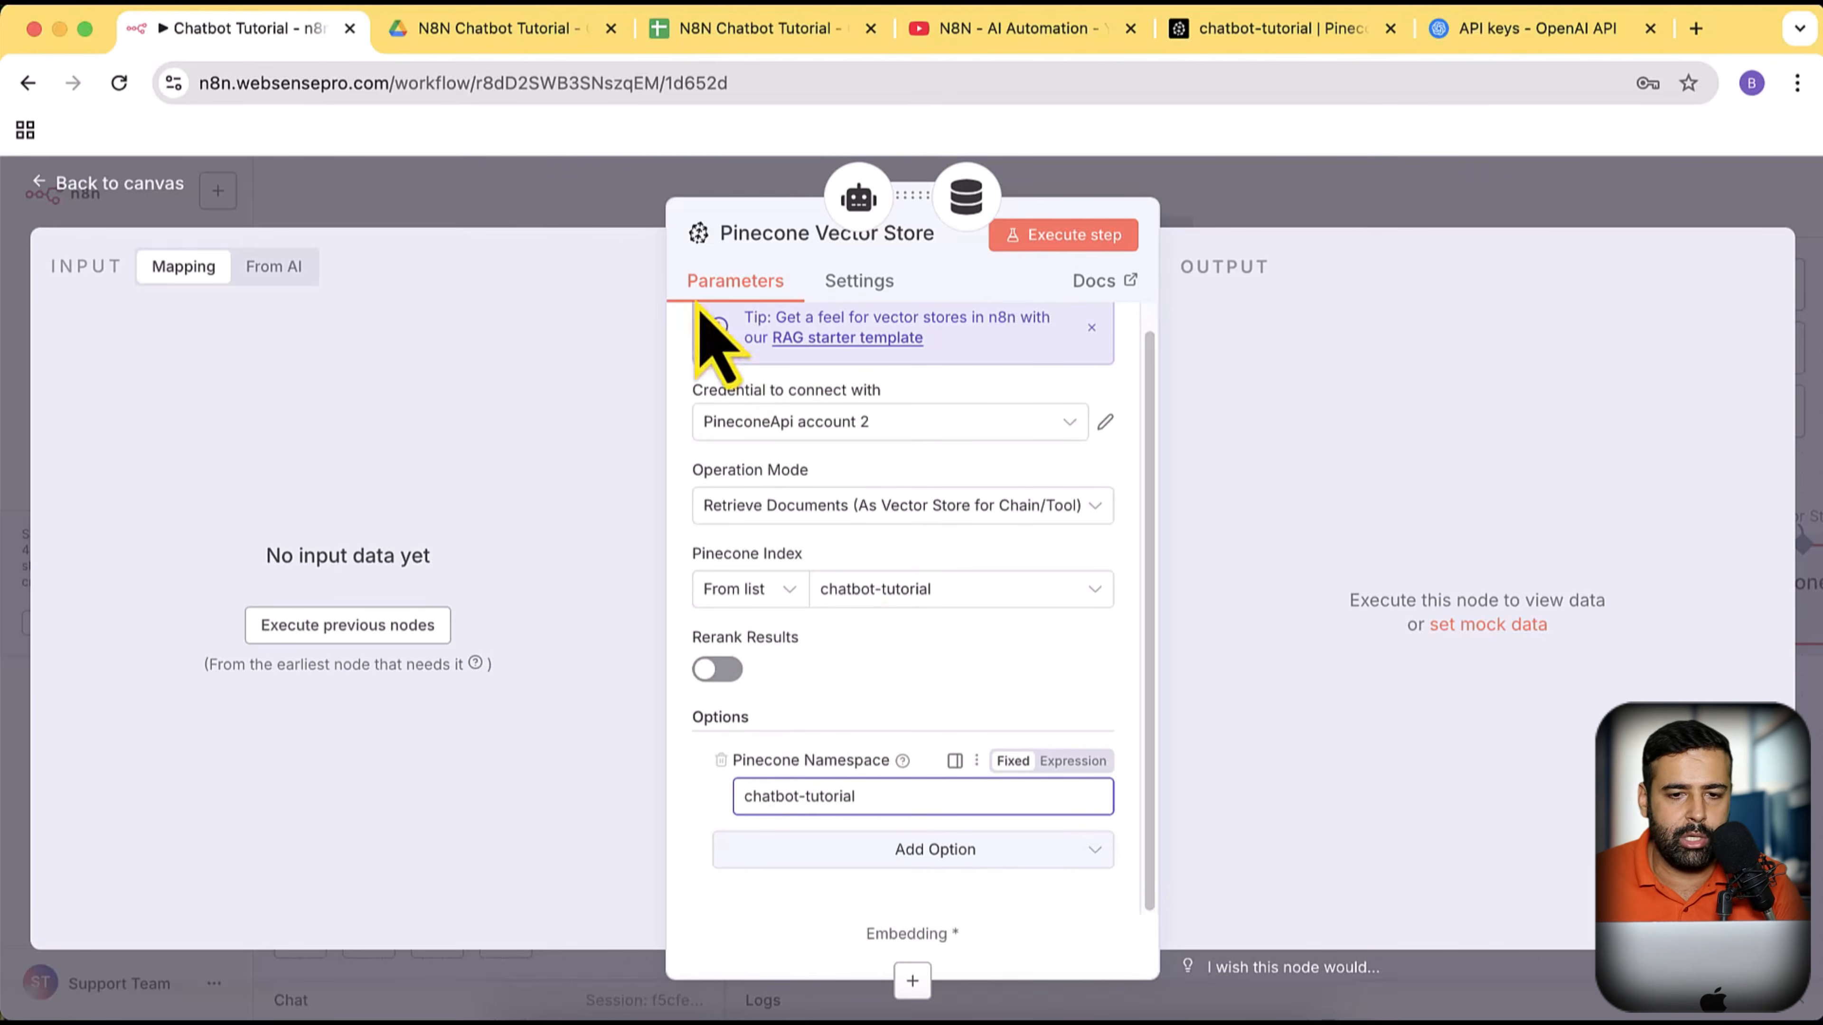
Compare the entered namespace with the one listed for the index in Pinecone, and return to n8n
left_click(1306, 32)
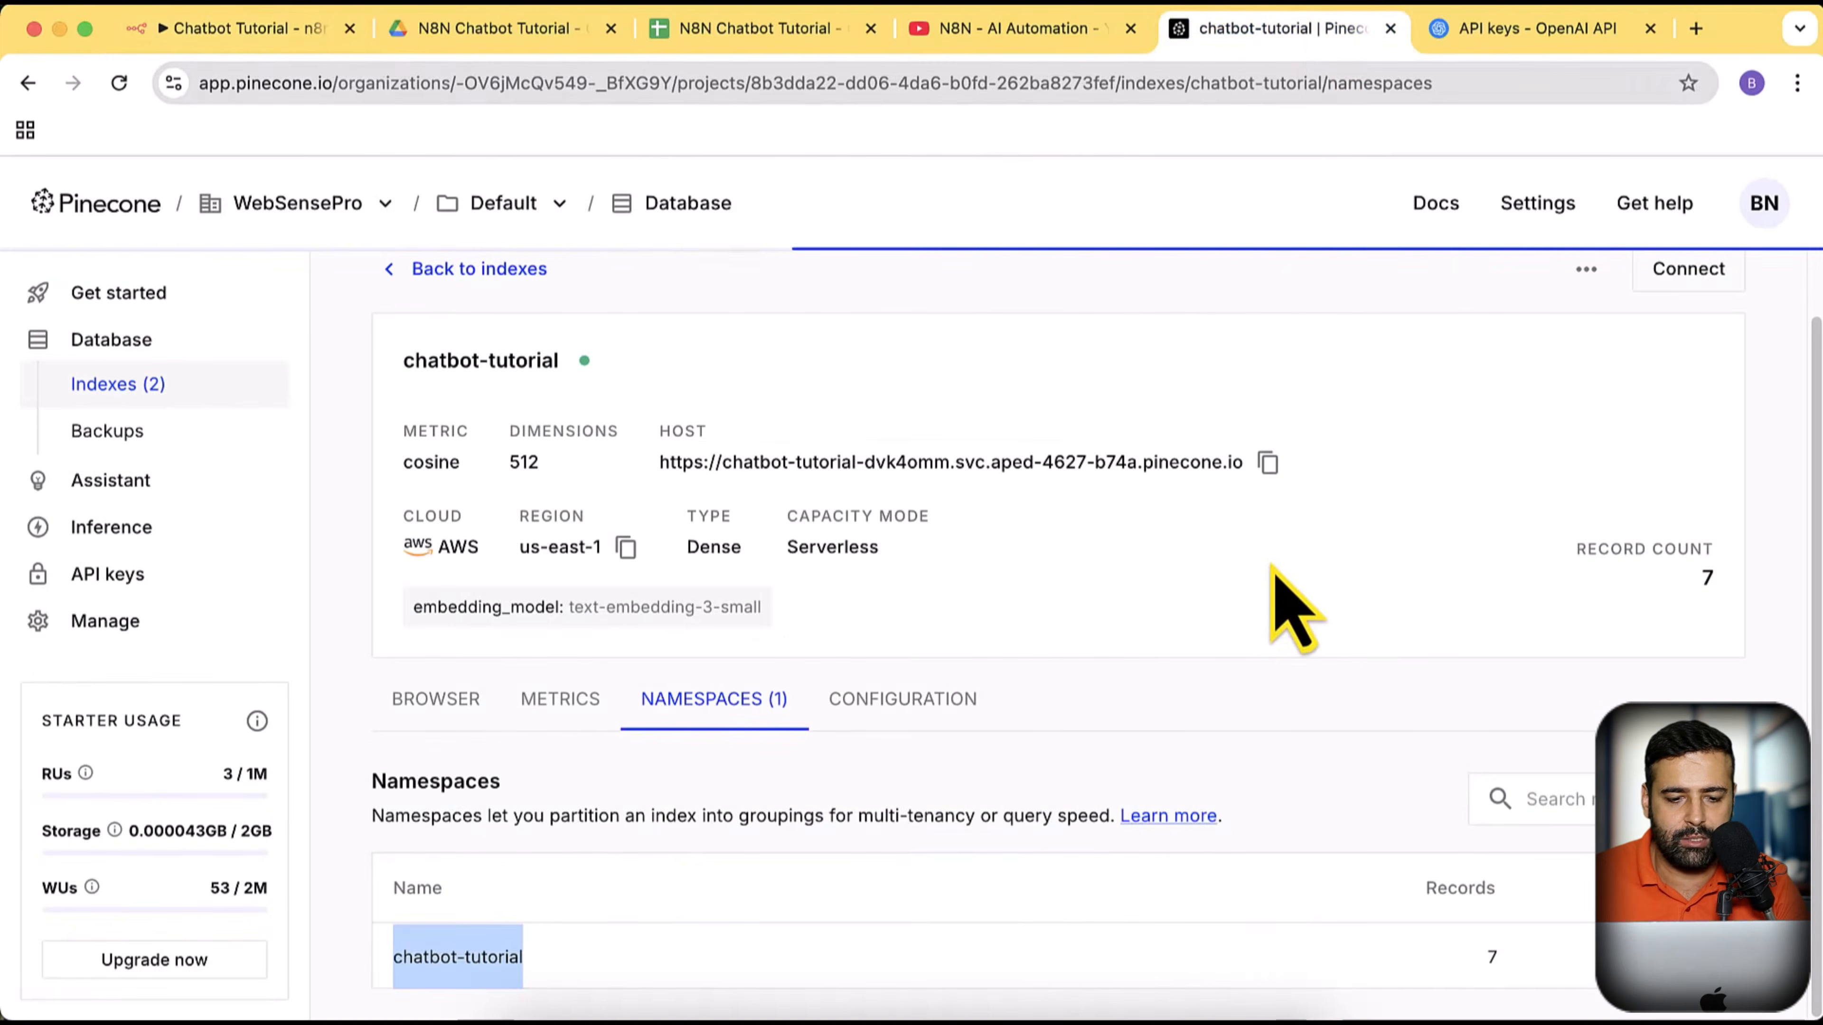
left_click(616, 948)
left_click_drag(536, 962, 398, 975)
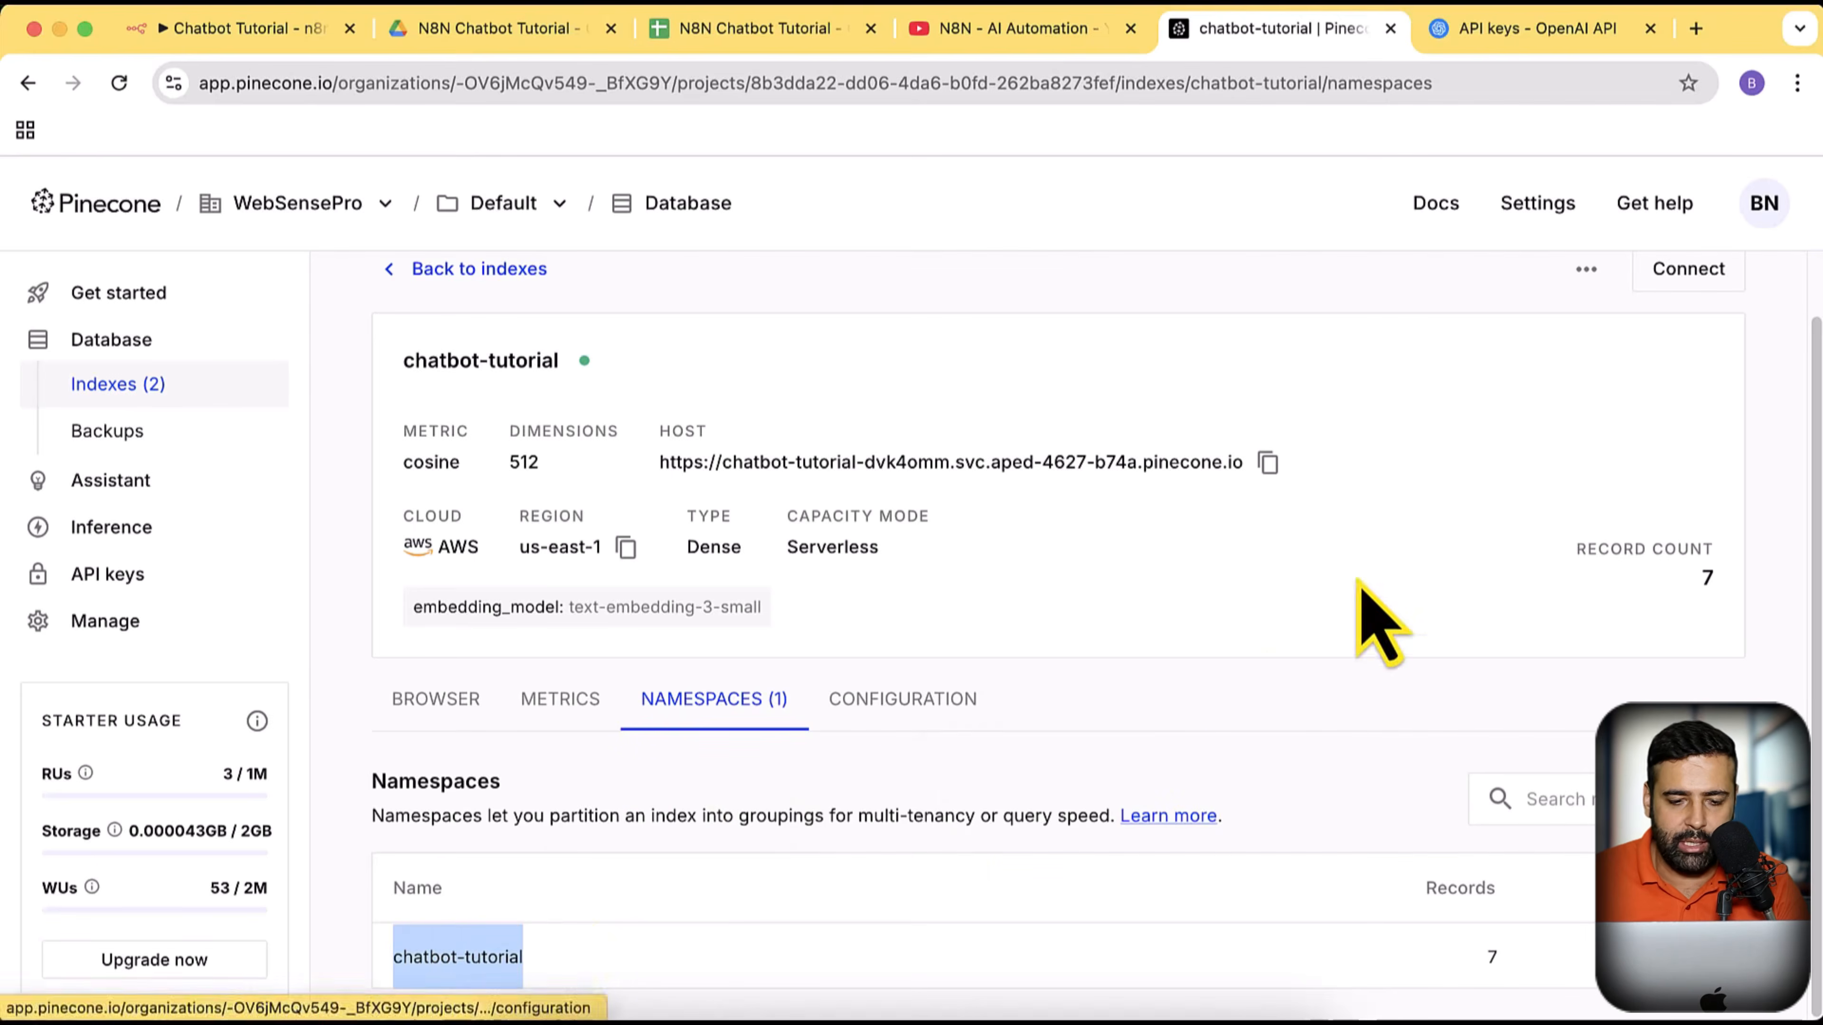
left_click(1316, 677)
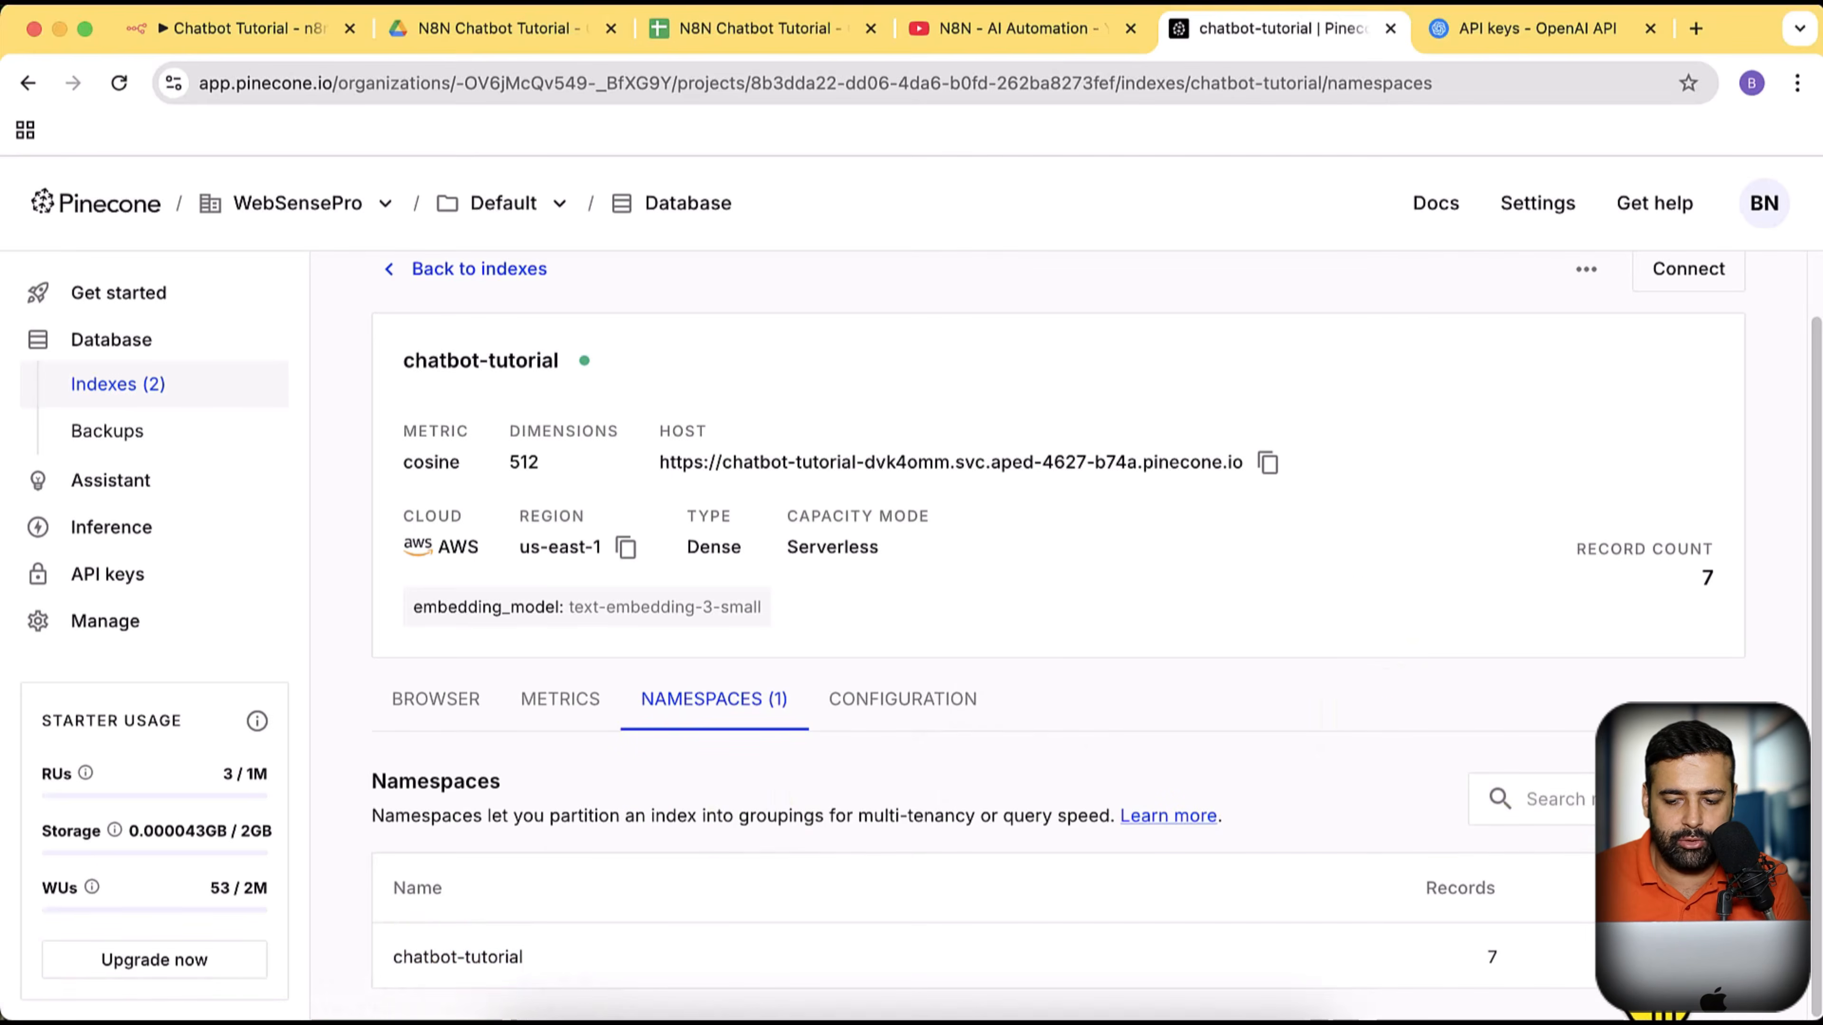
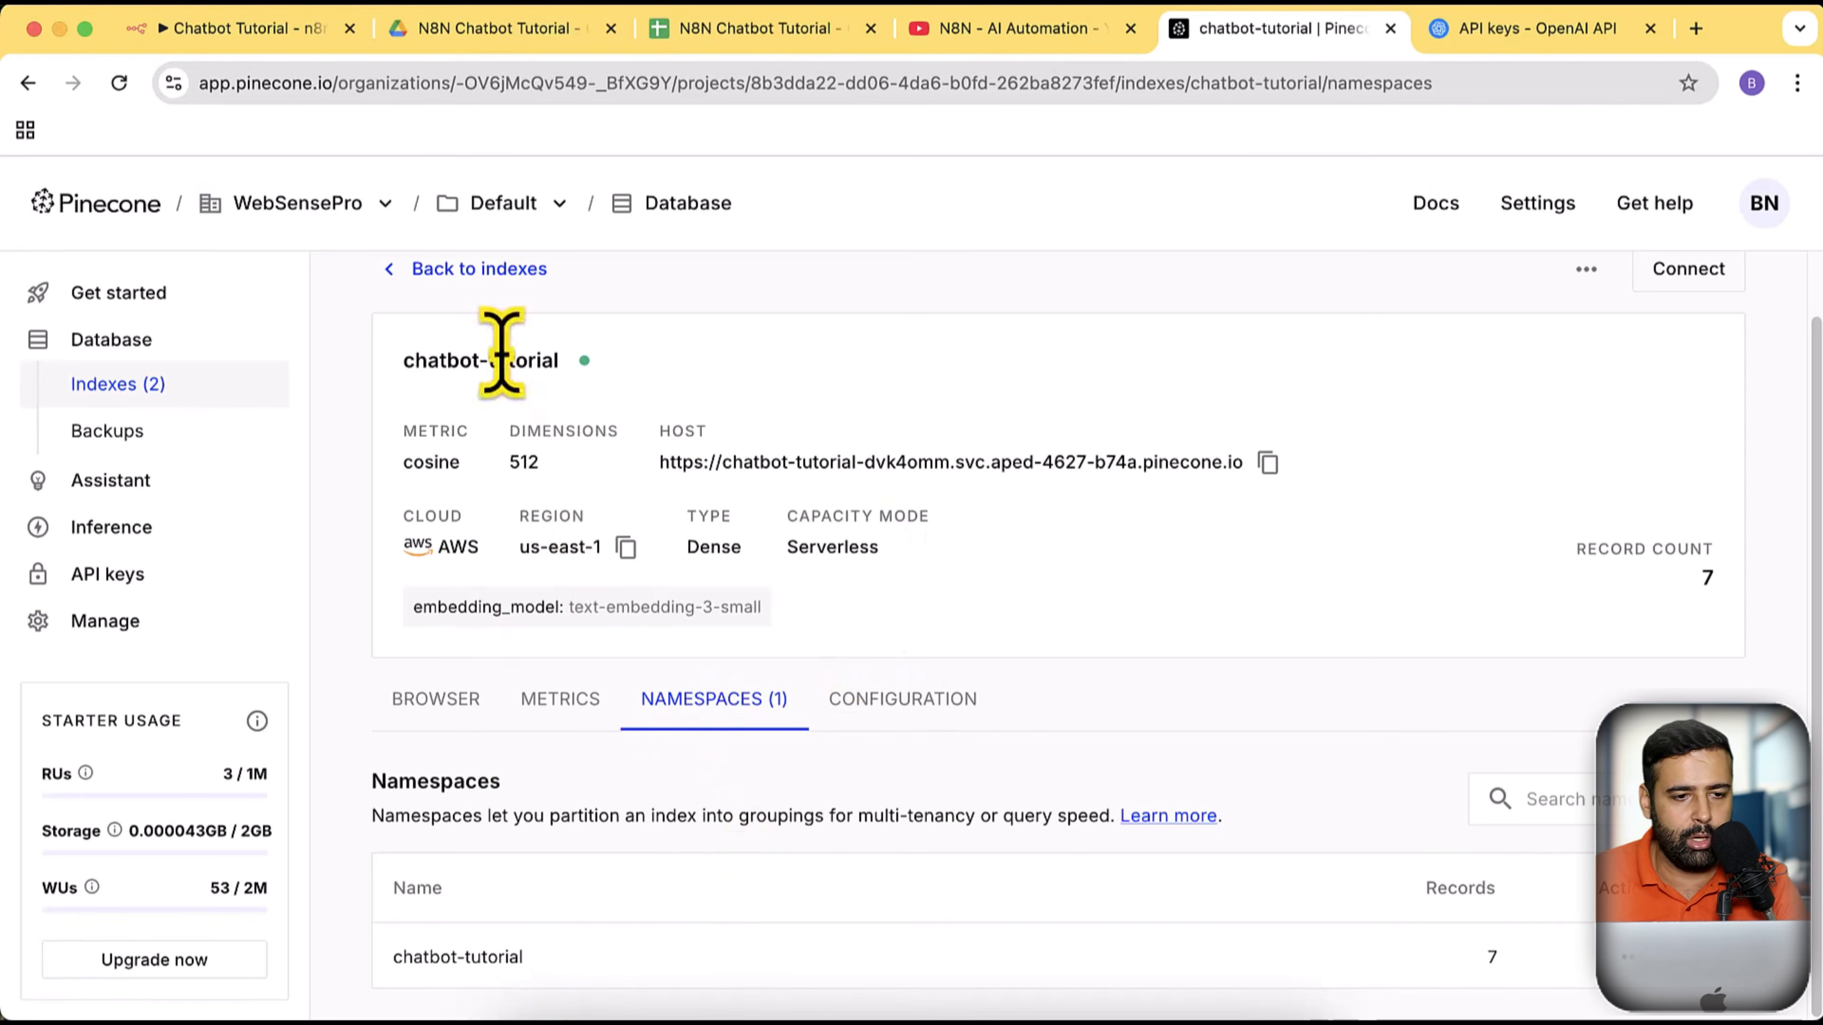
left_click(251, 33)
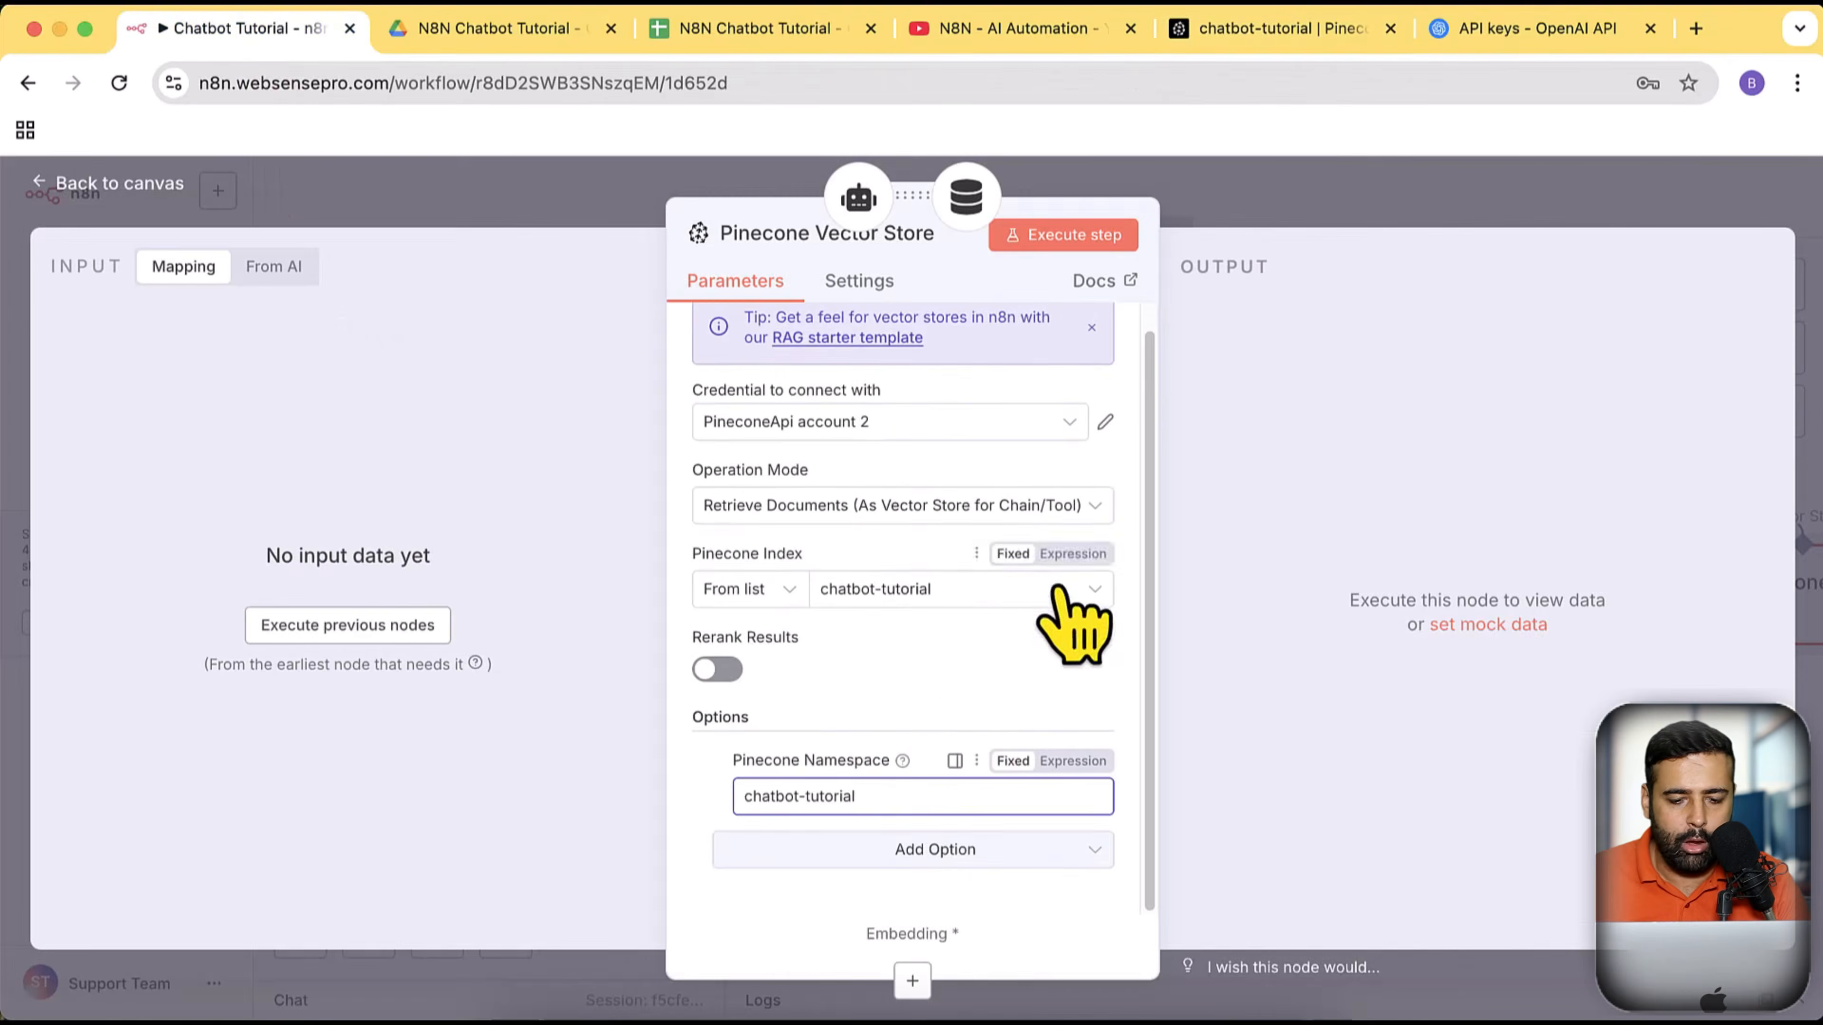
Return to the workflow canvas and move the Pinecone Vector Store node below the question-answering vector store tool
scroll(1026, 621, "up", 2)
left_click(129, 193)
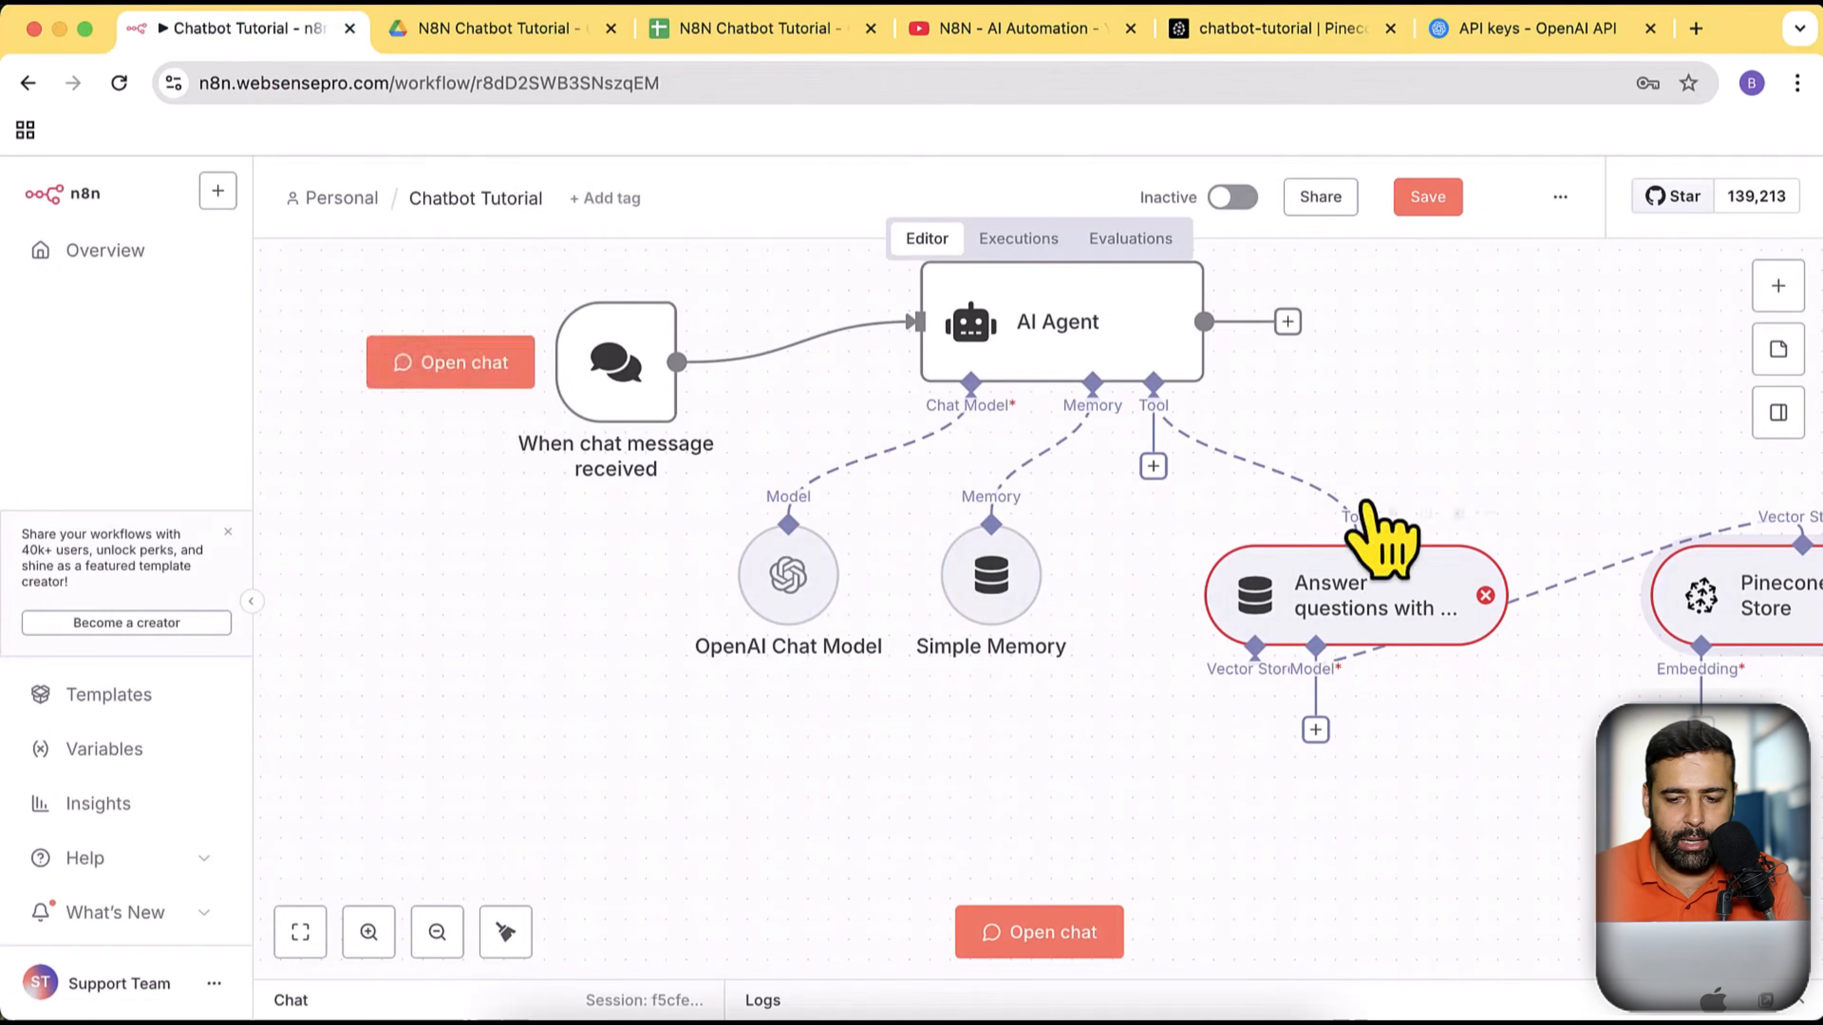
left_click_drag(1742, 651, 1084, 830)
scroll(1687, 603, "down", 5)
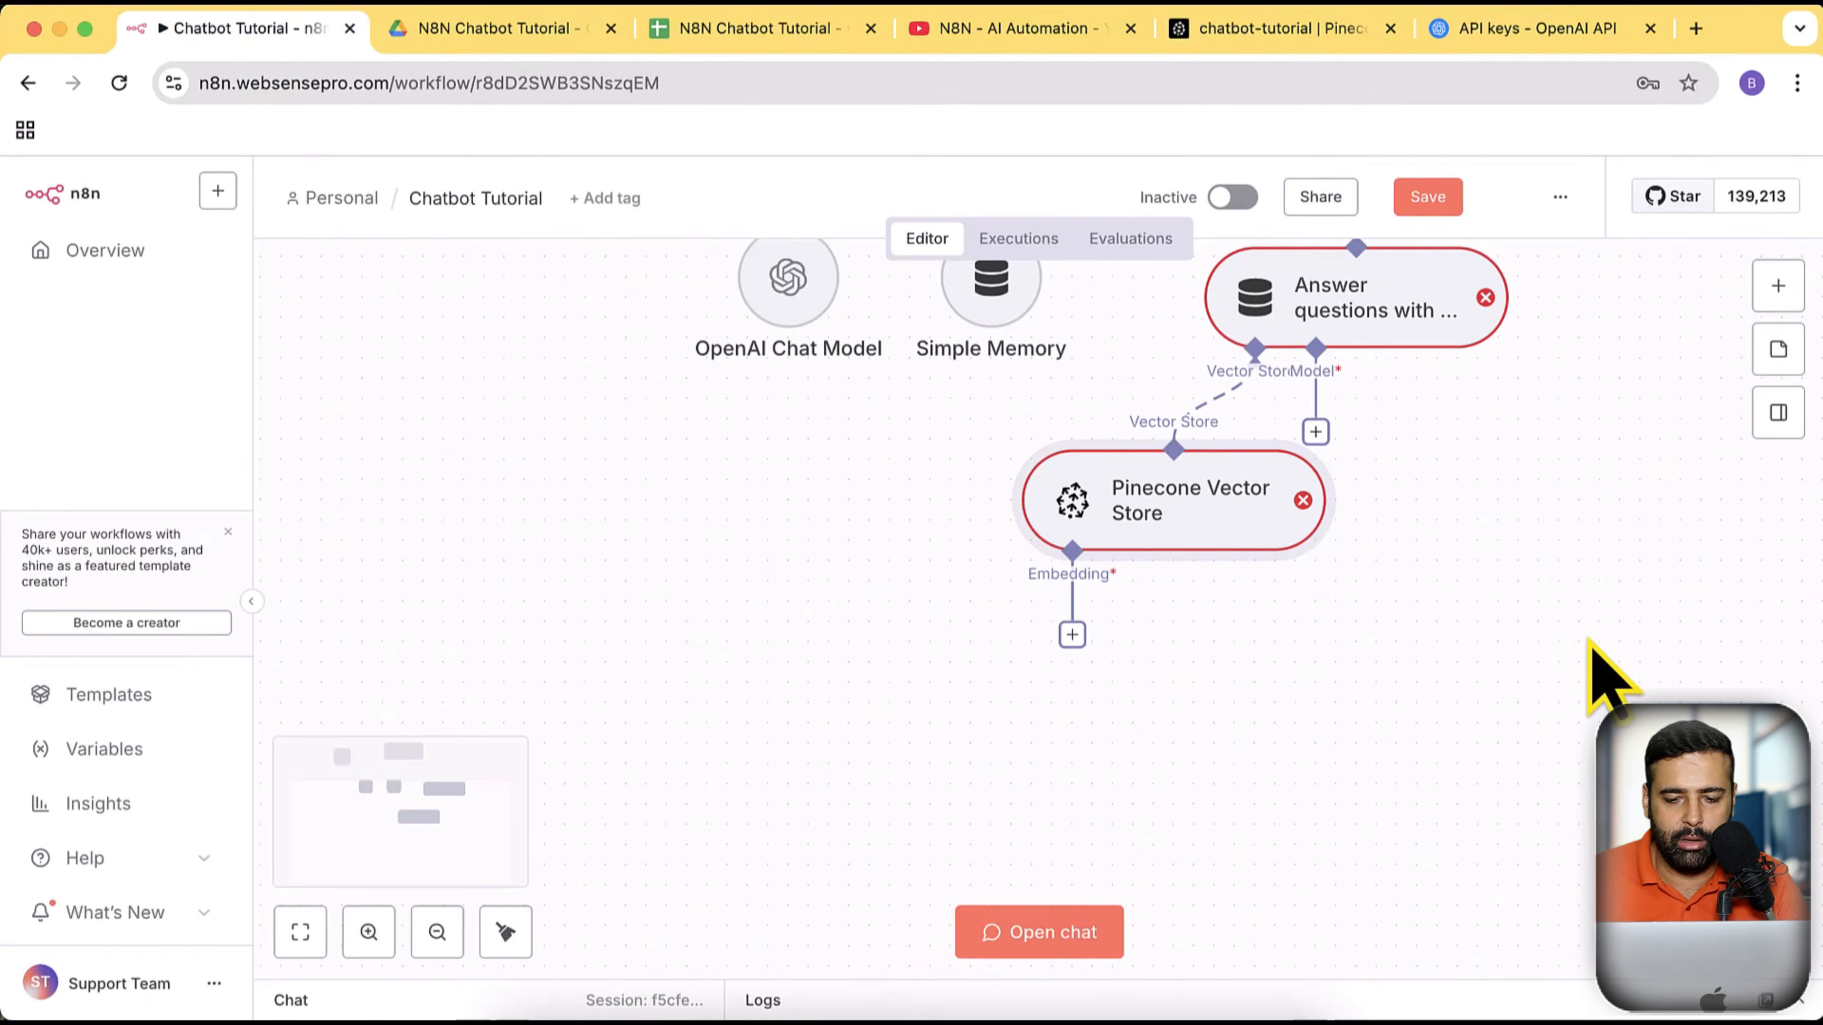
Attach an Embeddings OpenAI node to the Pinecone Vector Store's embedding input
left_click(1071, 634)
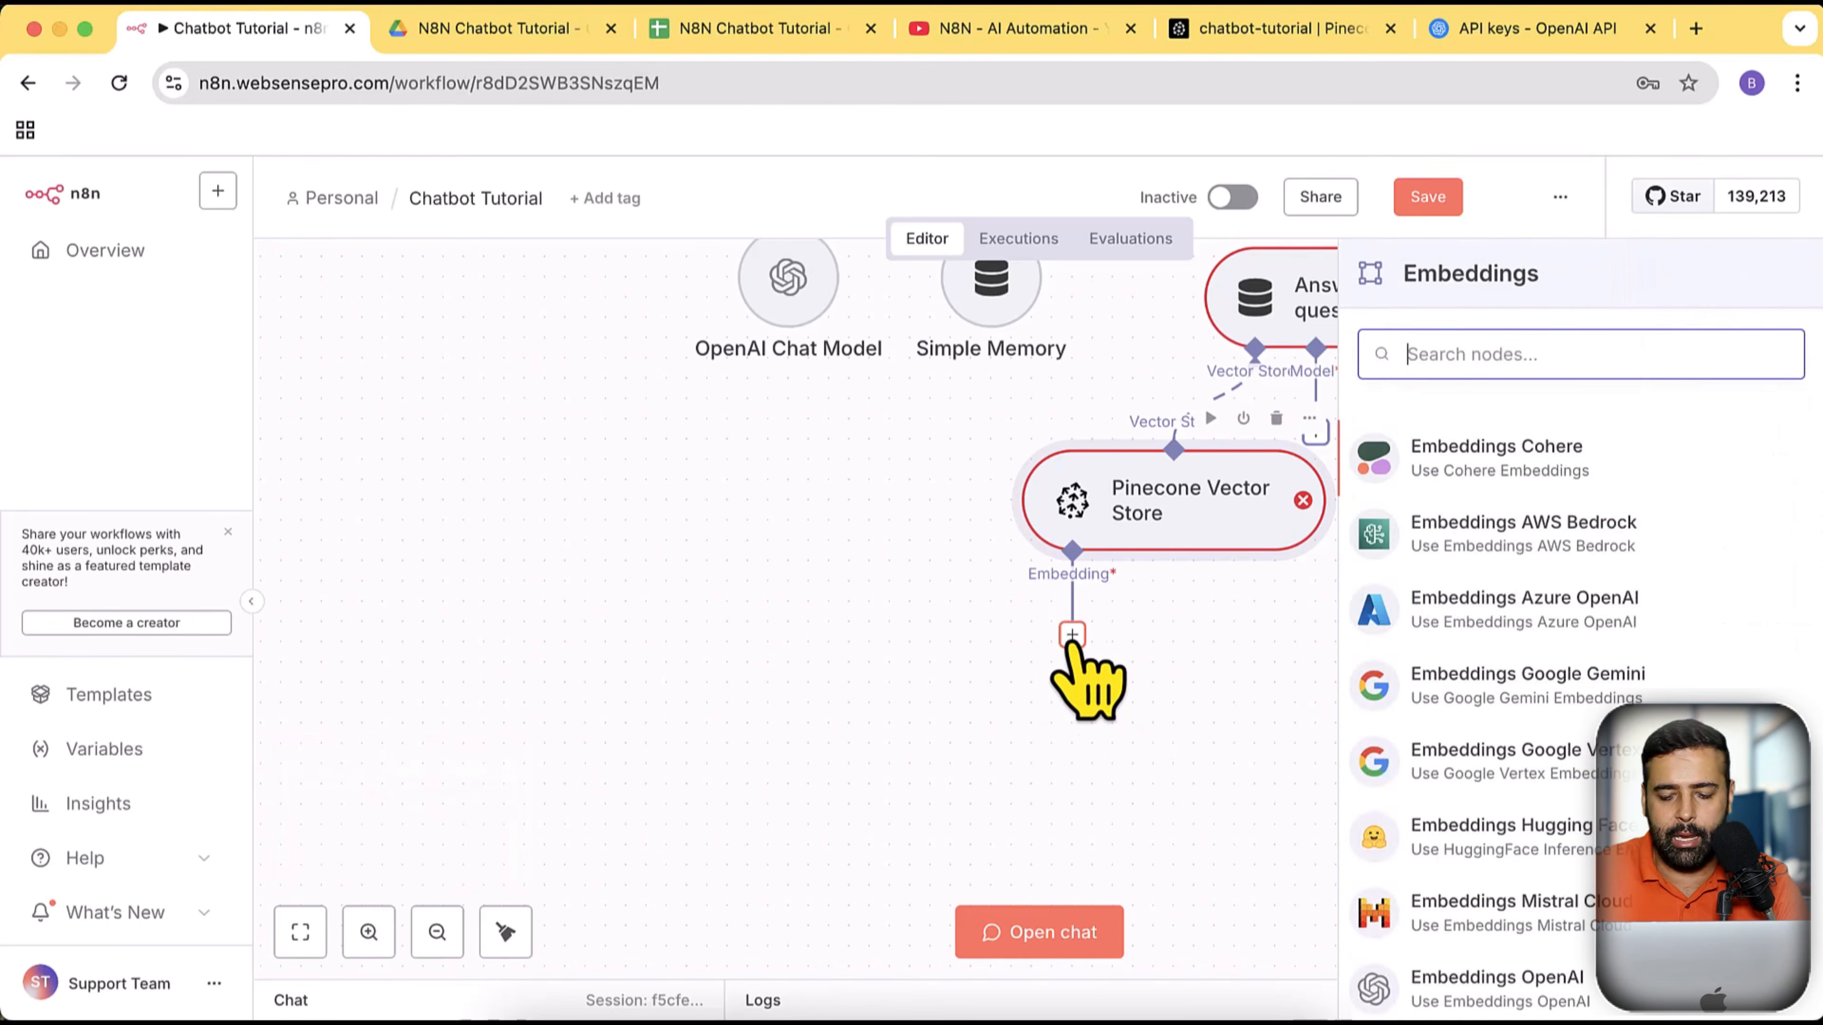
type("open")
left_click(1543, 452)
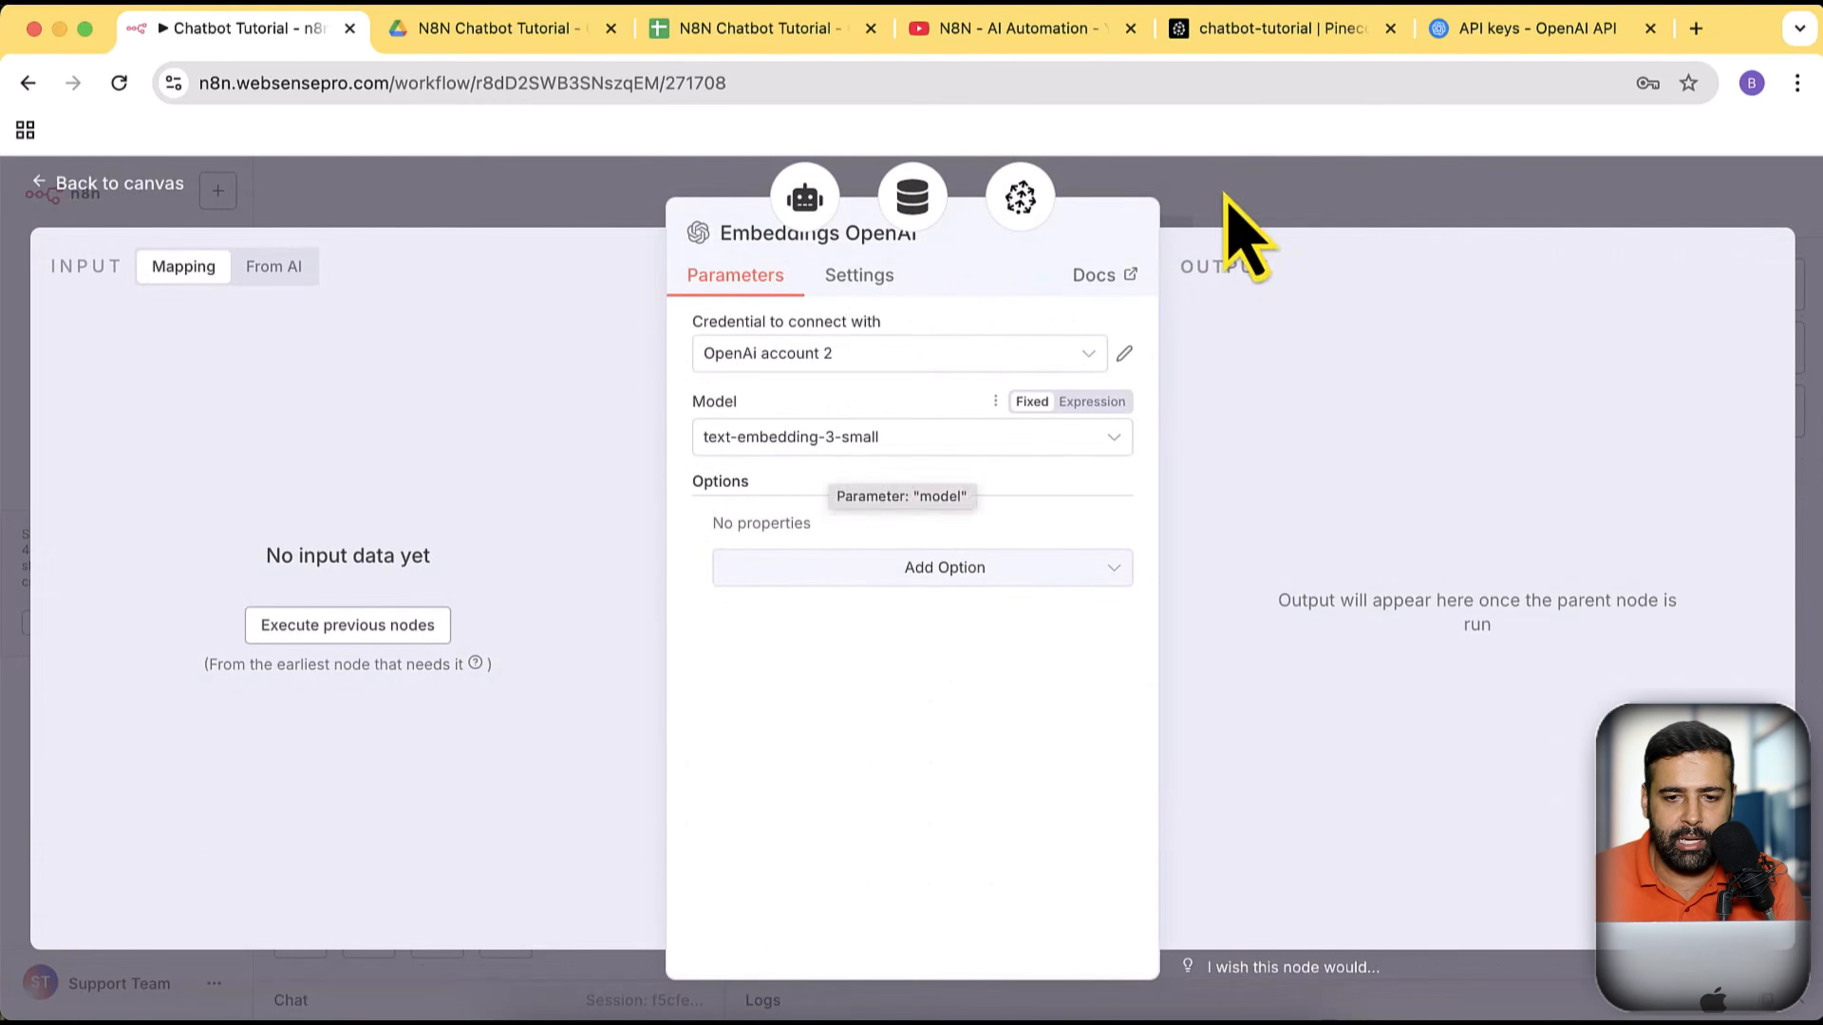
Check the index's embedding model in Pinecone against the model in the Embeddings OpenAI node, and return to n8n
left_click(1252, 30)
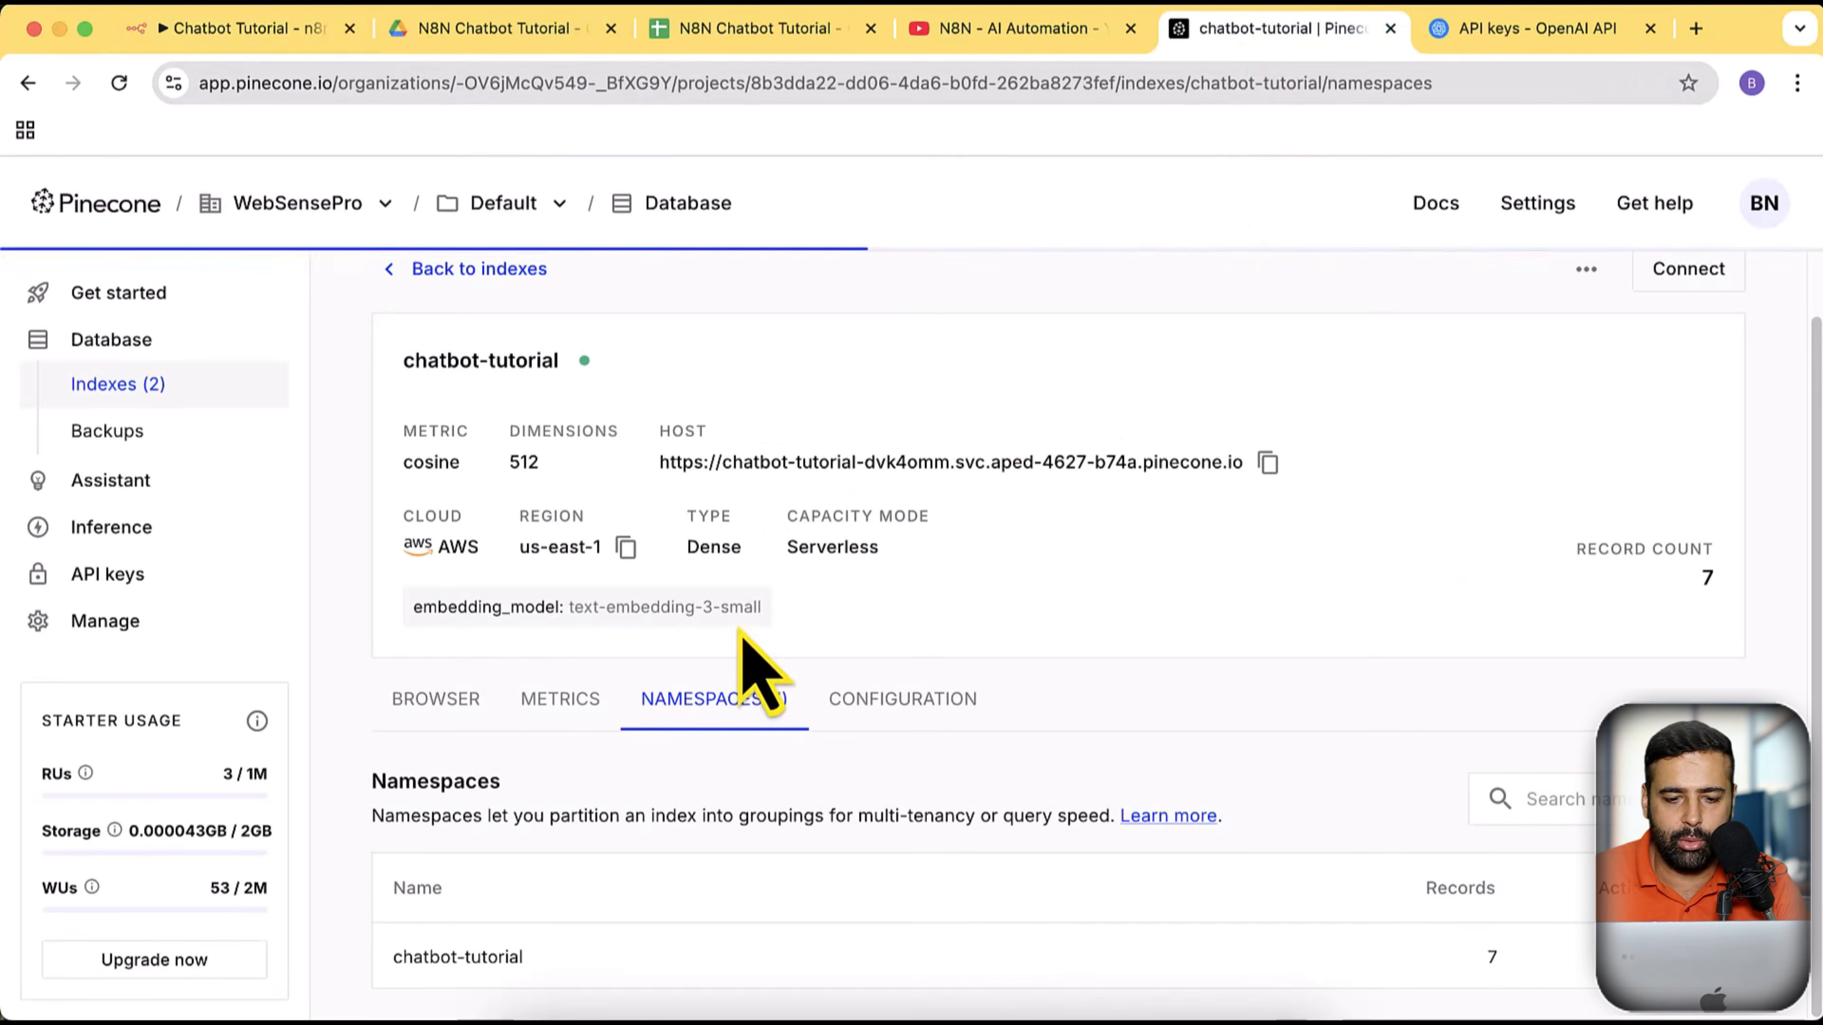
scroll(1021, 596, "up", 2)
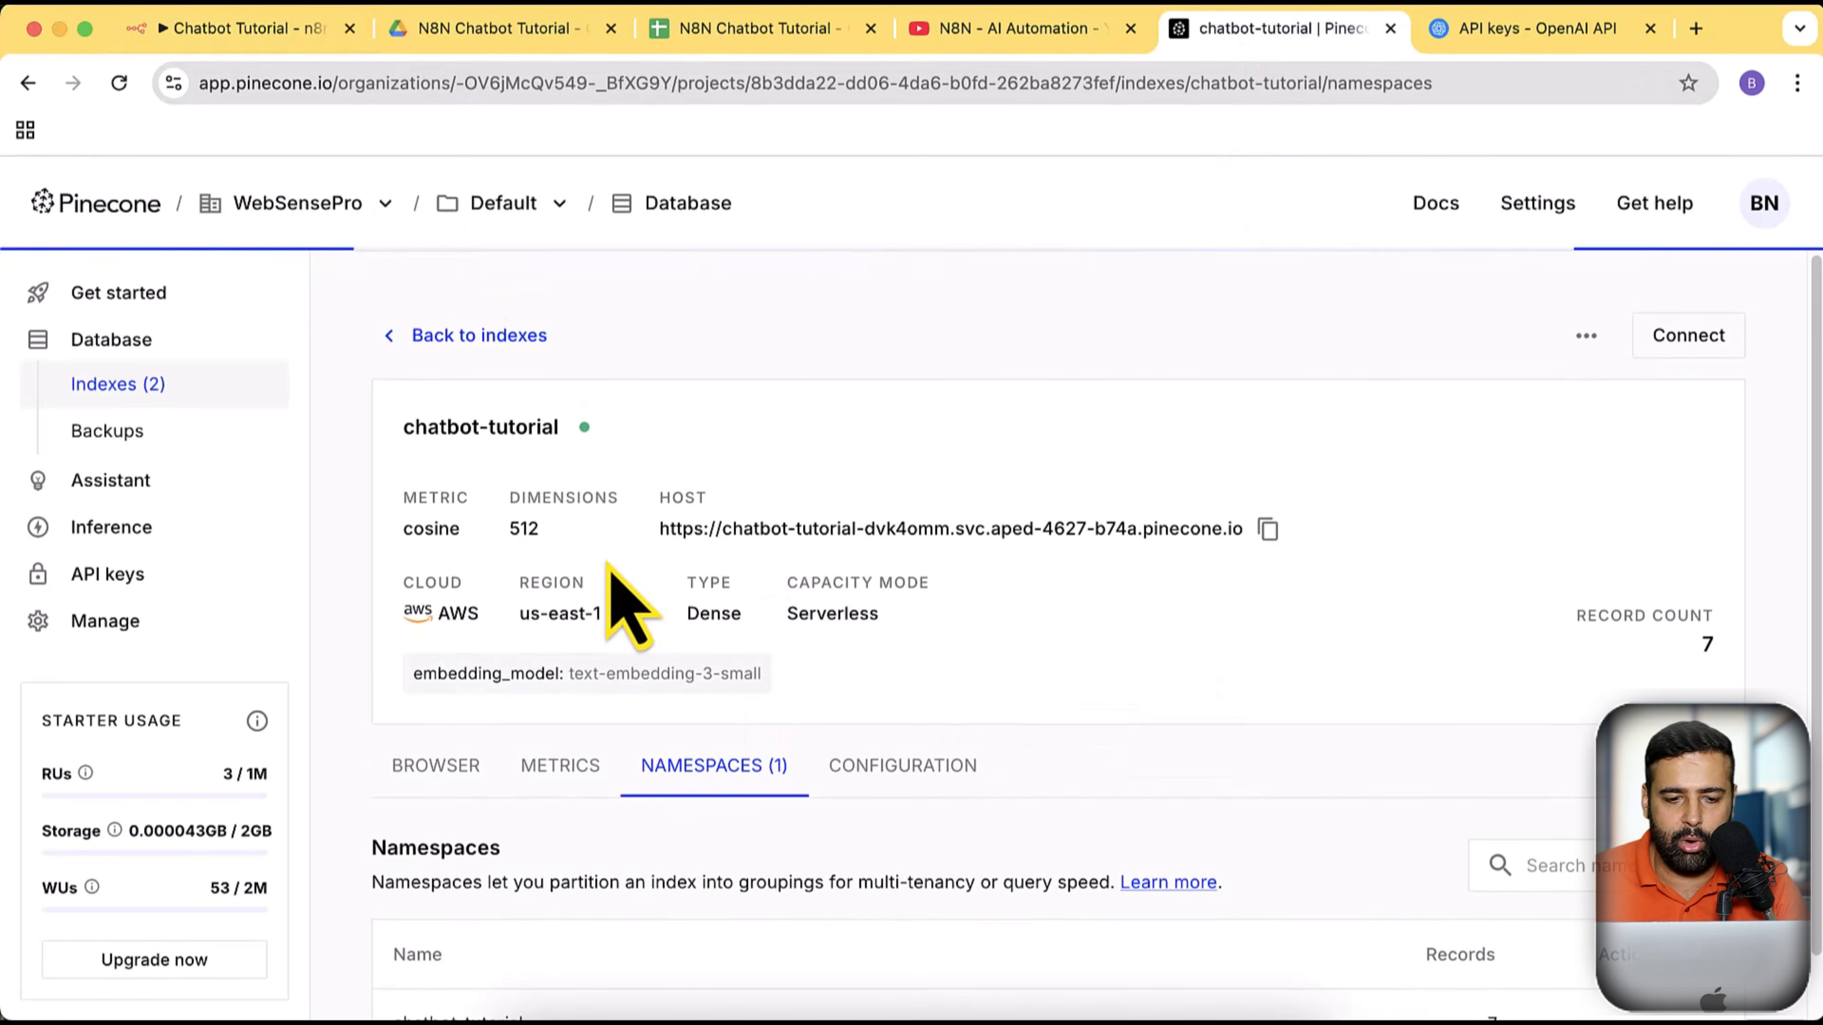
scroll(1106, 556, "down", 2)
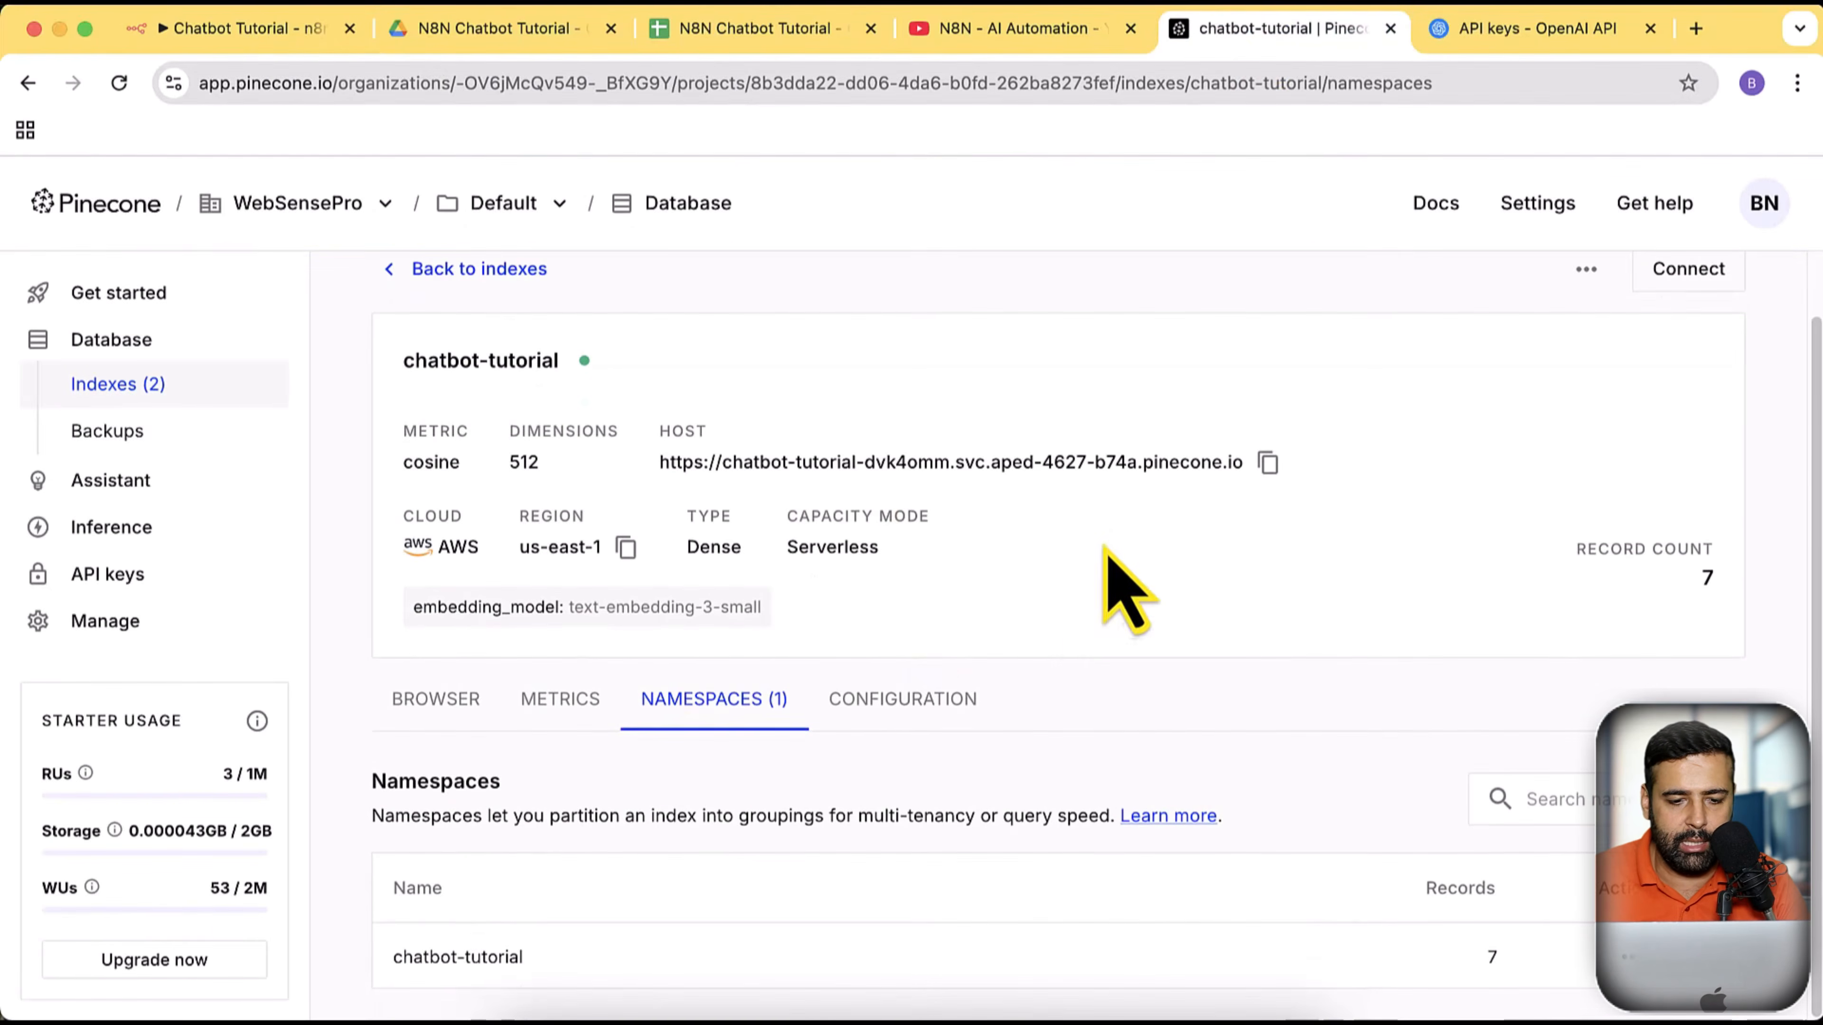
left_click_drag(589, 609, 747, 606)
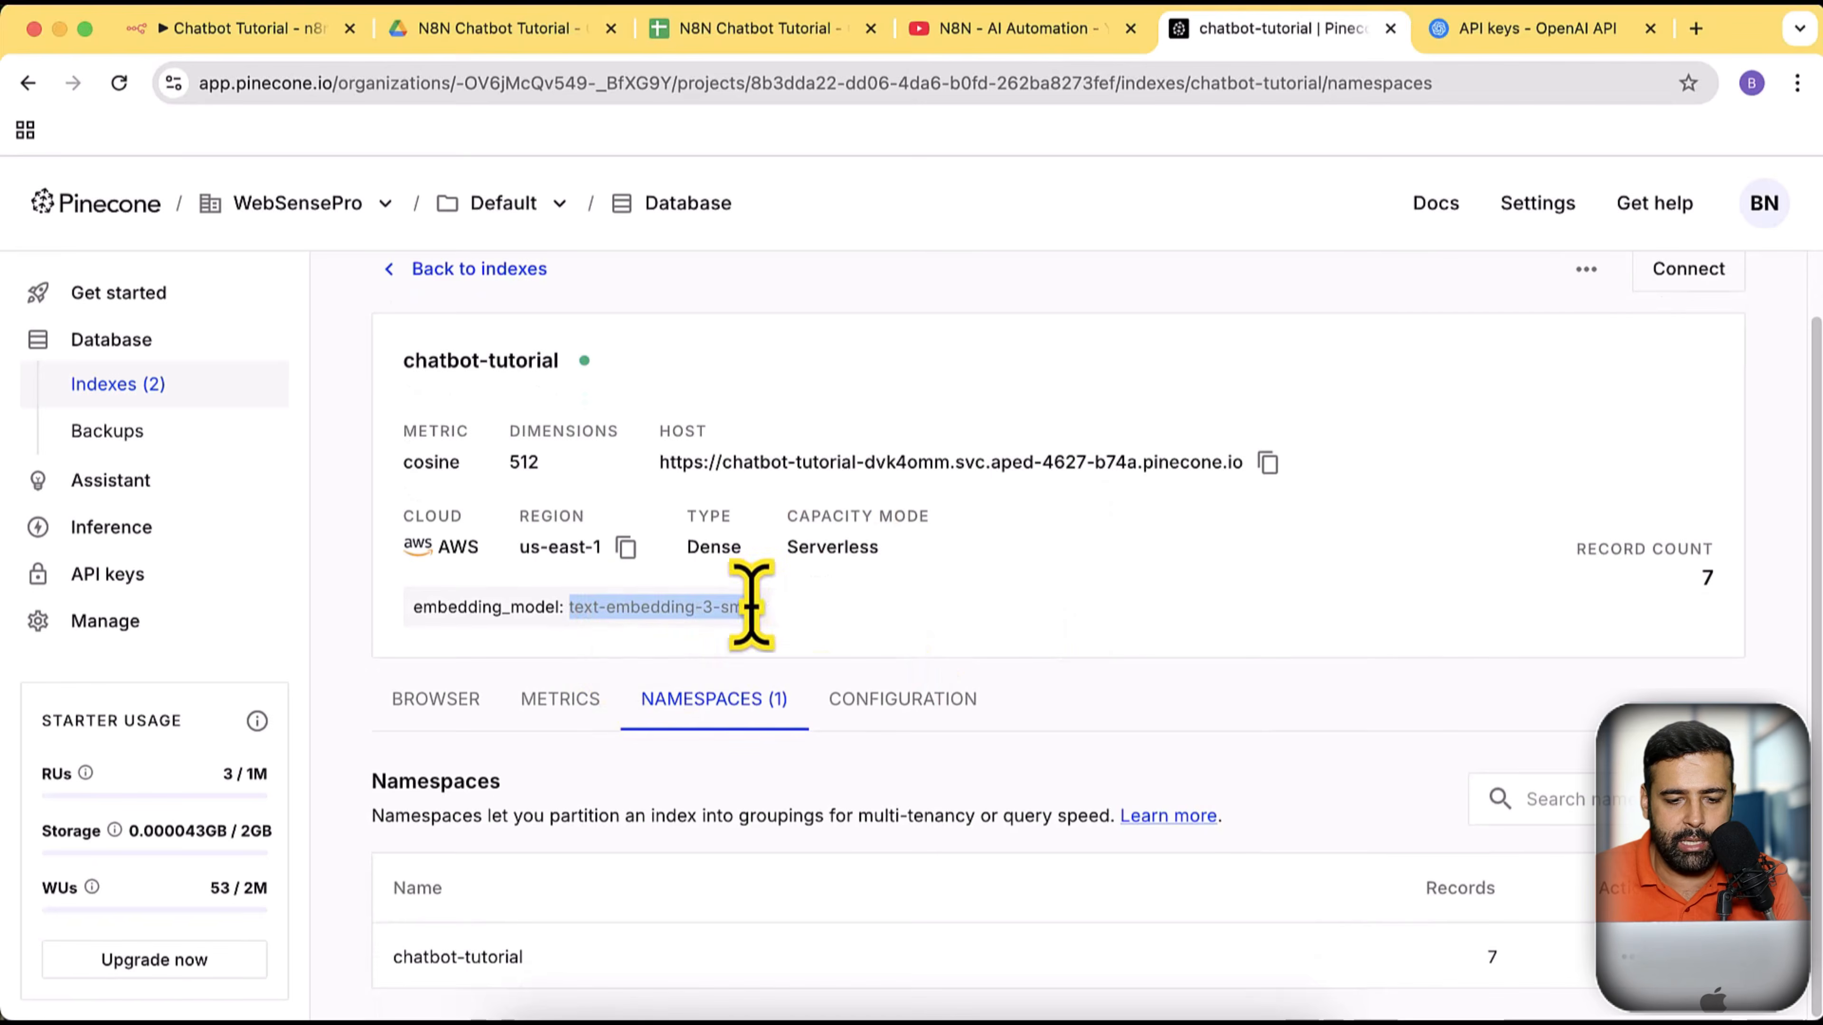
left_click(289, 43)
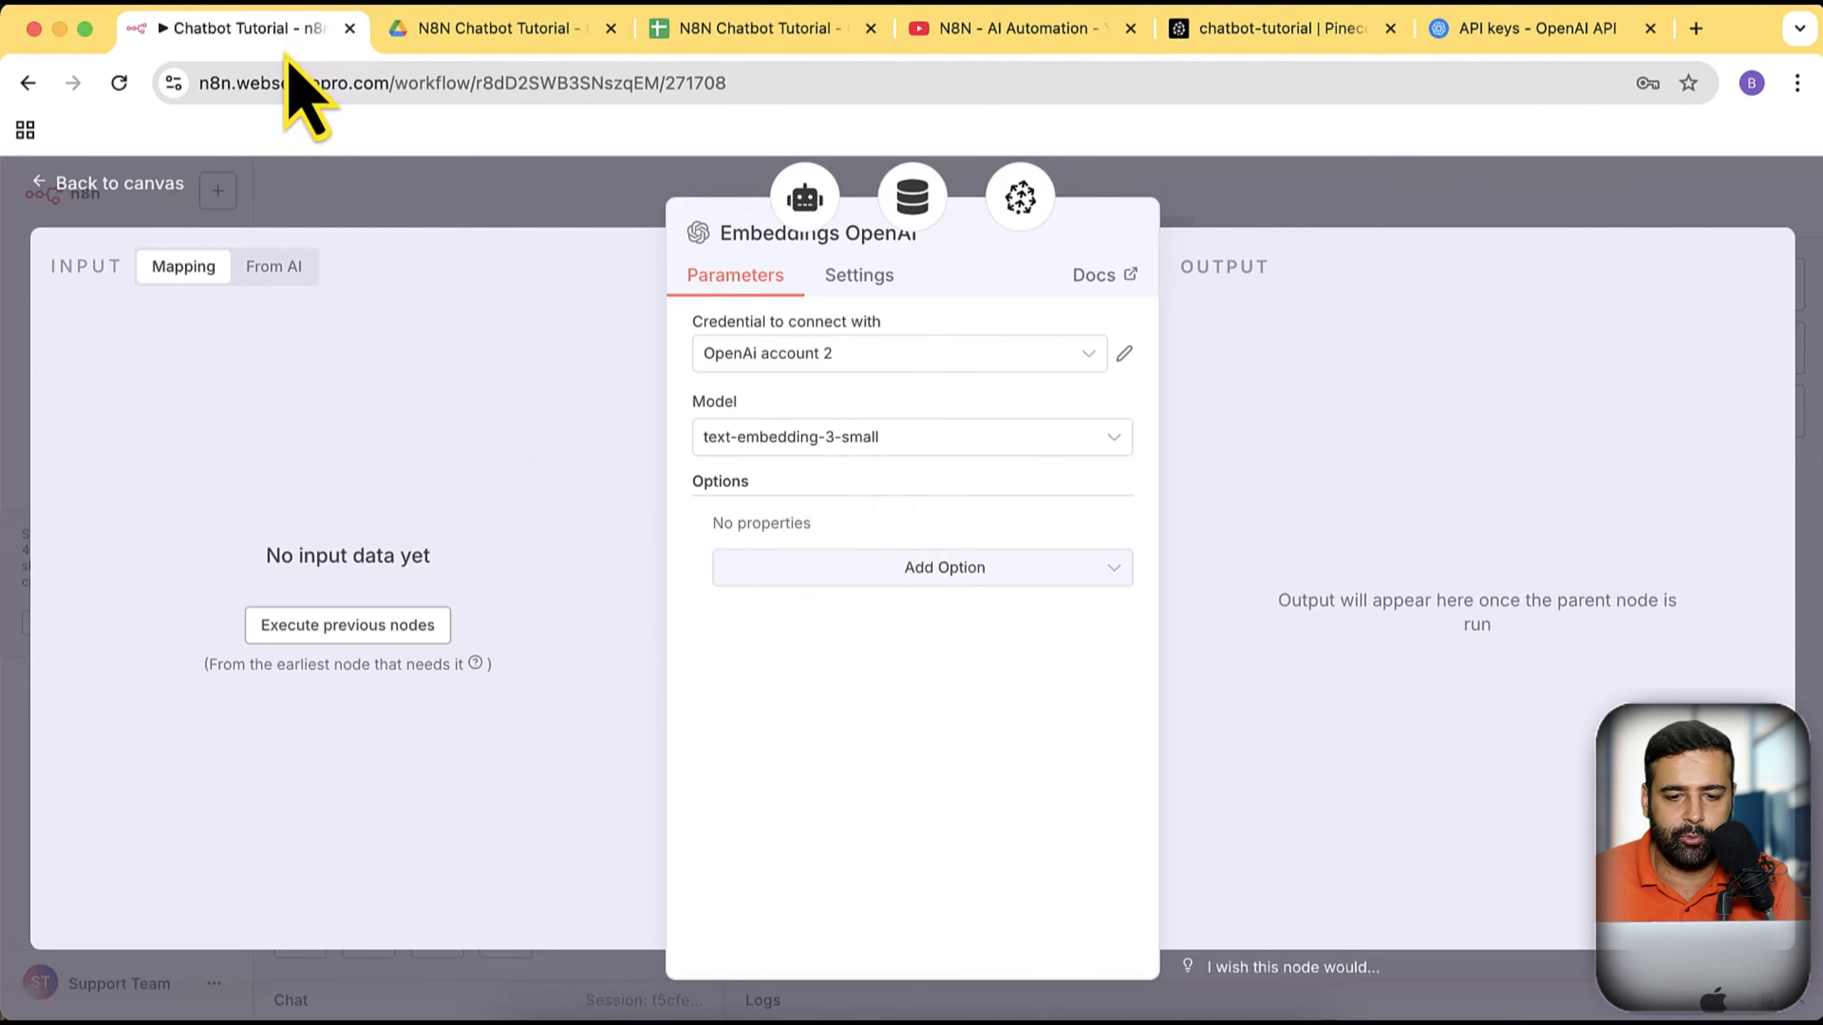
Arrange the Embeddings OpenAI node below the Pinecone Vector Store and shift the question-answering vector store tool slightly up and right
left_click(184, 188)
left_click_drag(1192, 802, 907, 782)
scroll(1444, 701, "up", 5)
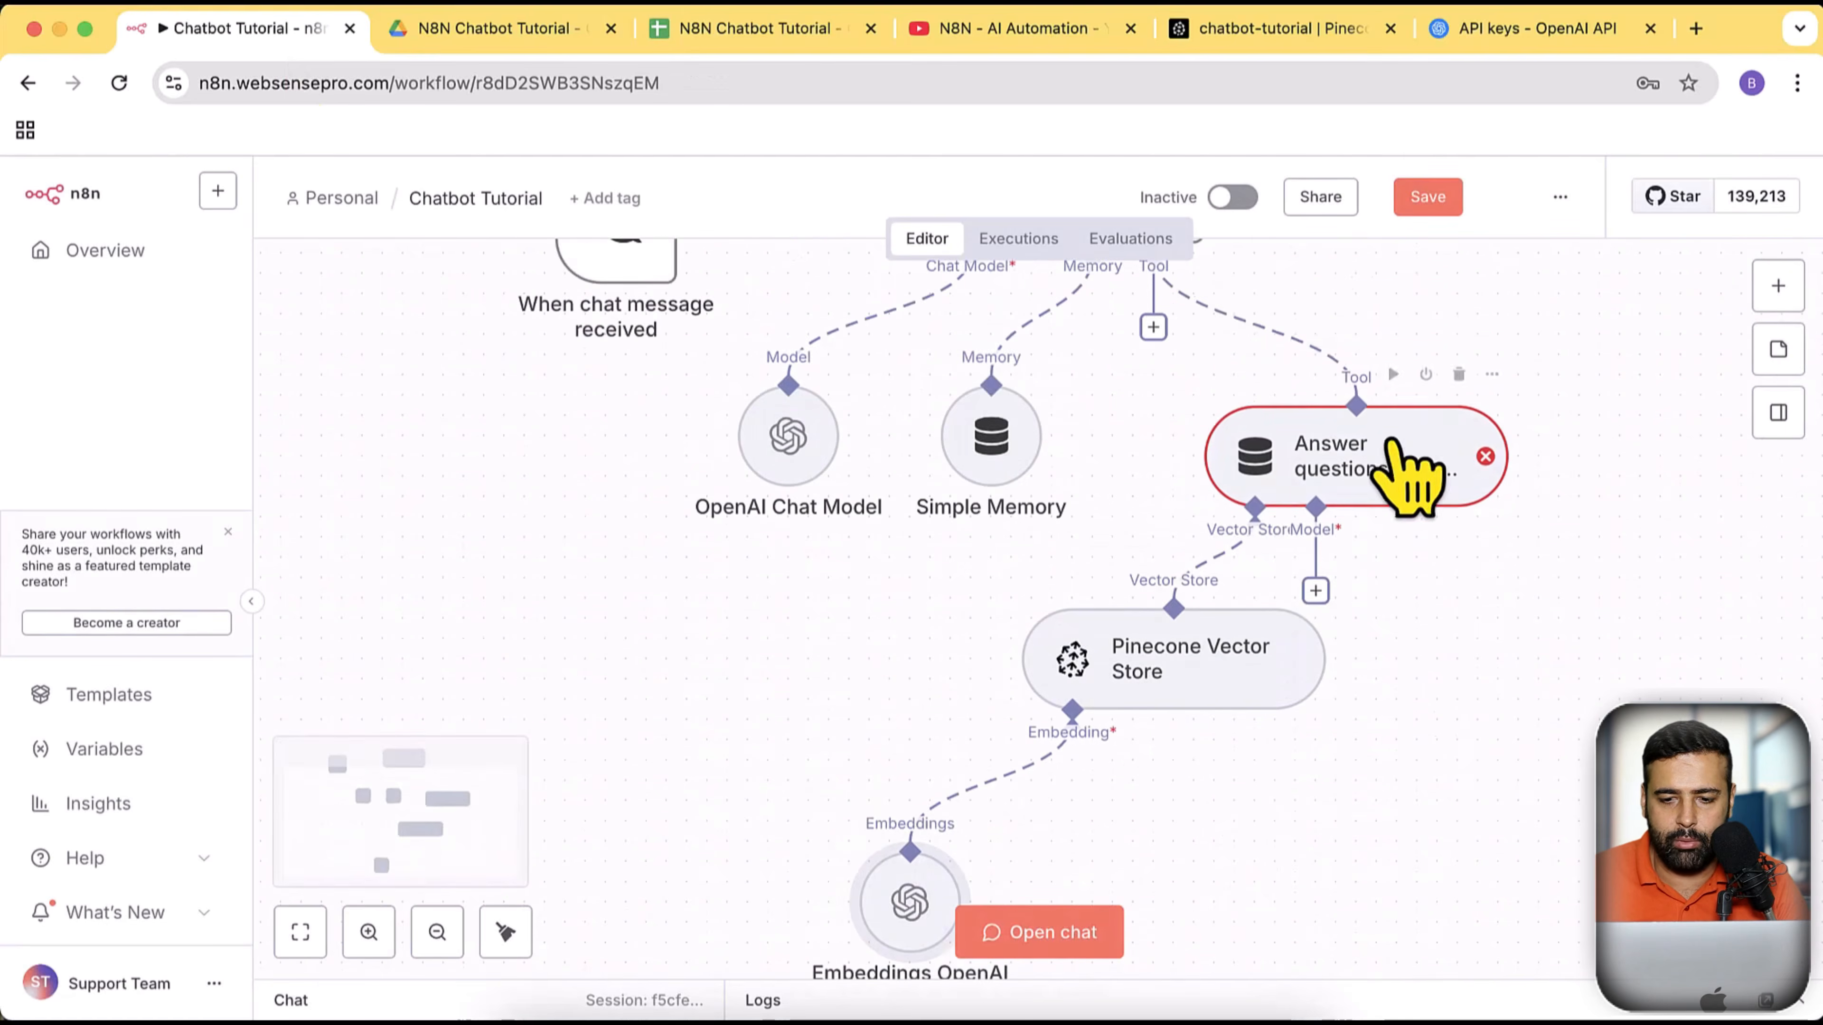
left_click_drag(1404, 476, 1468, 452)
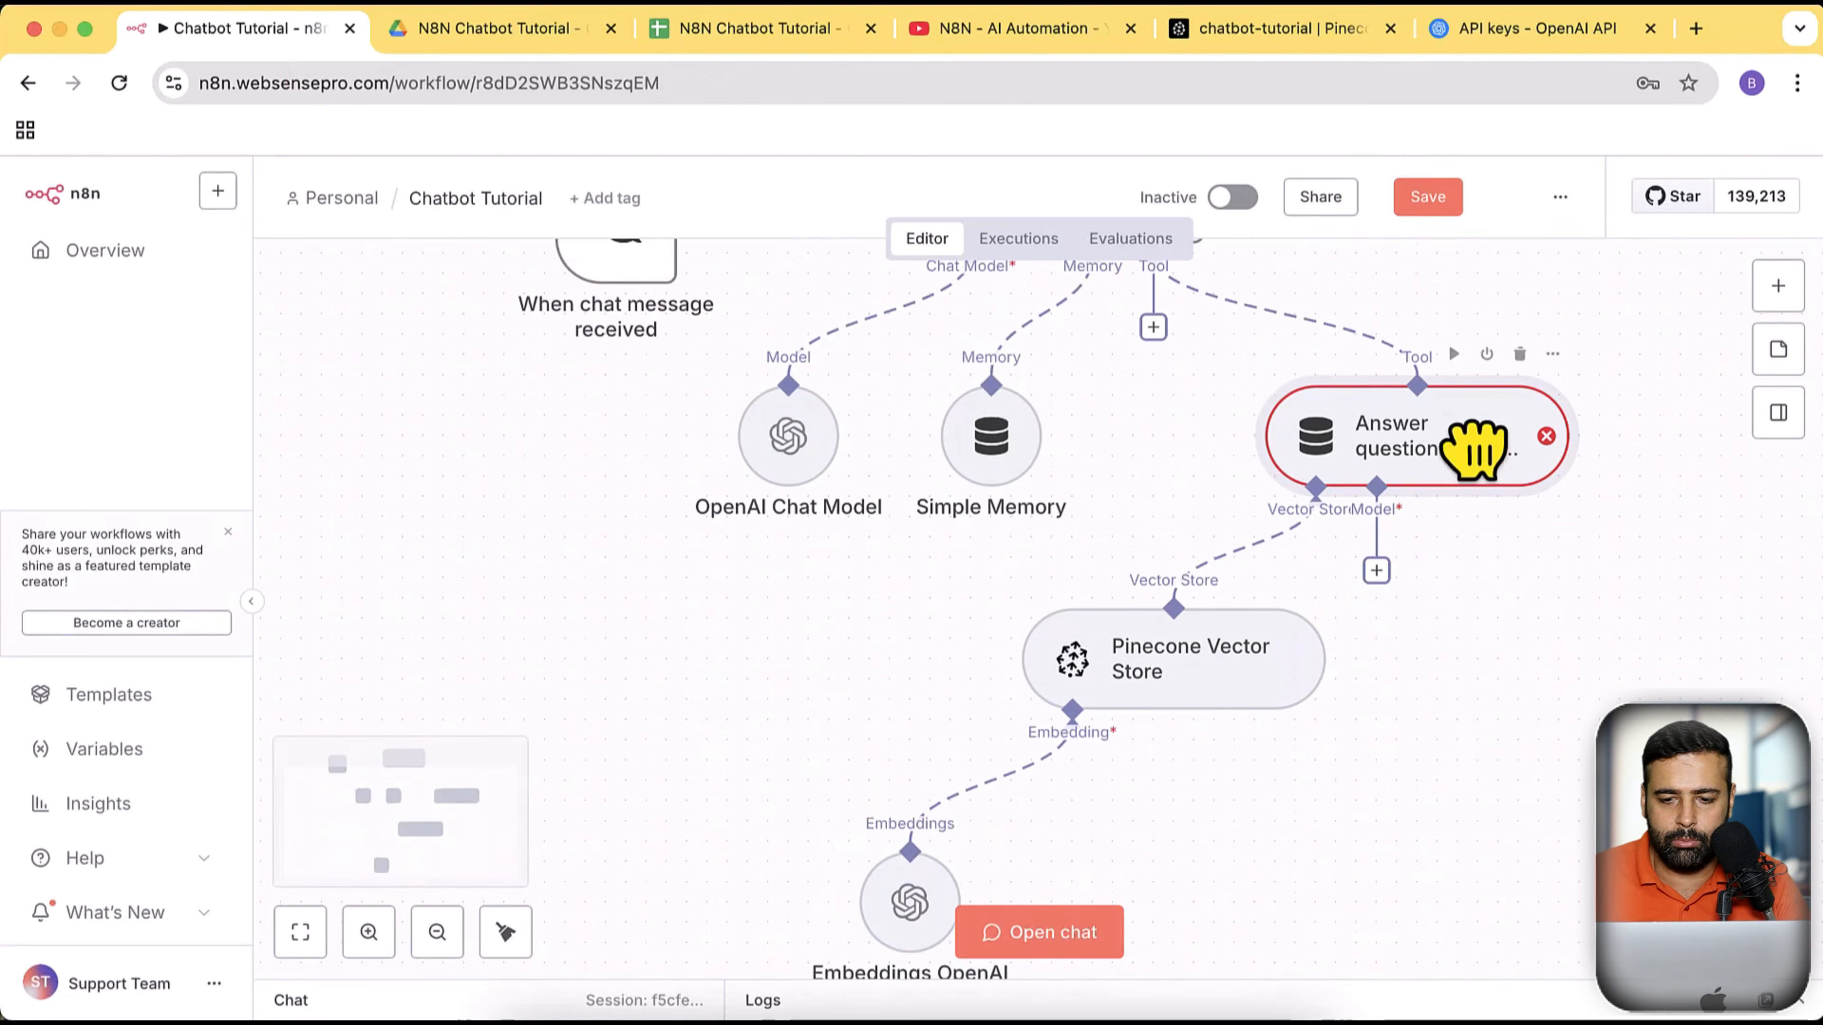
Attach an OpenAI Chat Model to the question-answering vector store tool's model input and place it to the right of Pinecone Vector Store
left_click(1376, 571)
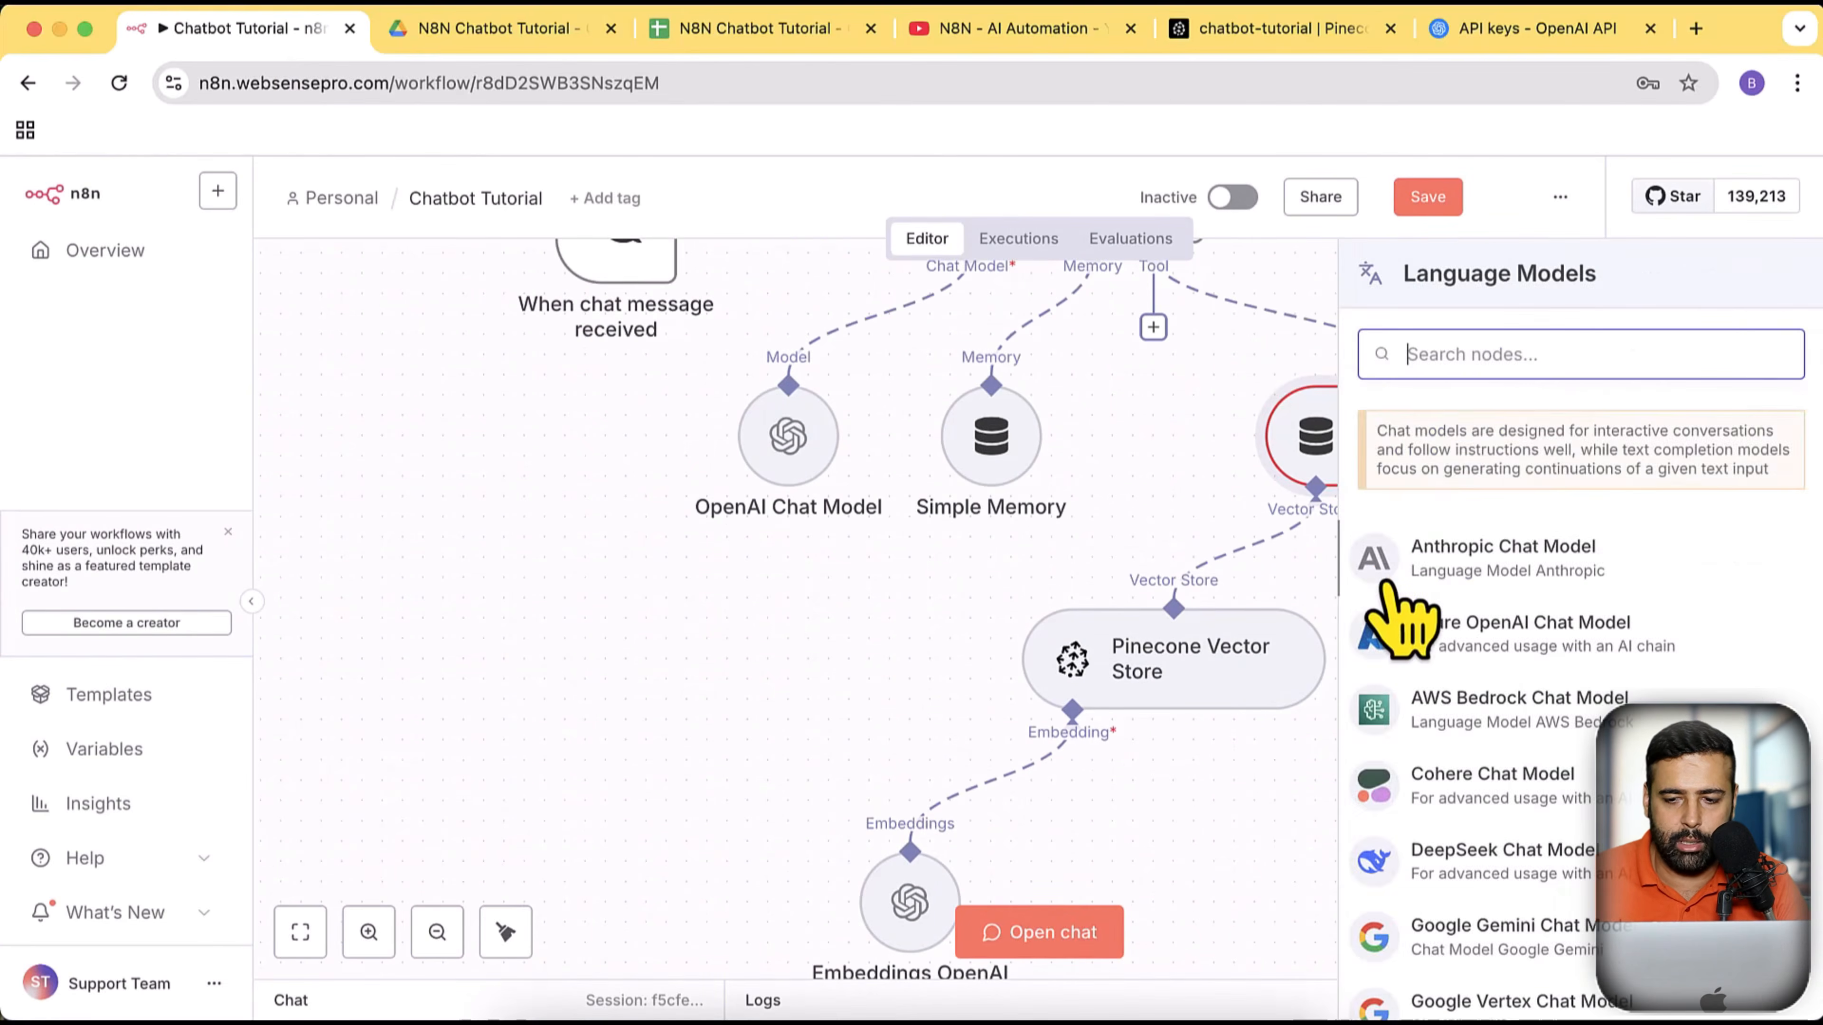
type("open")
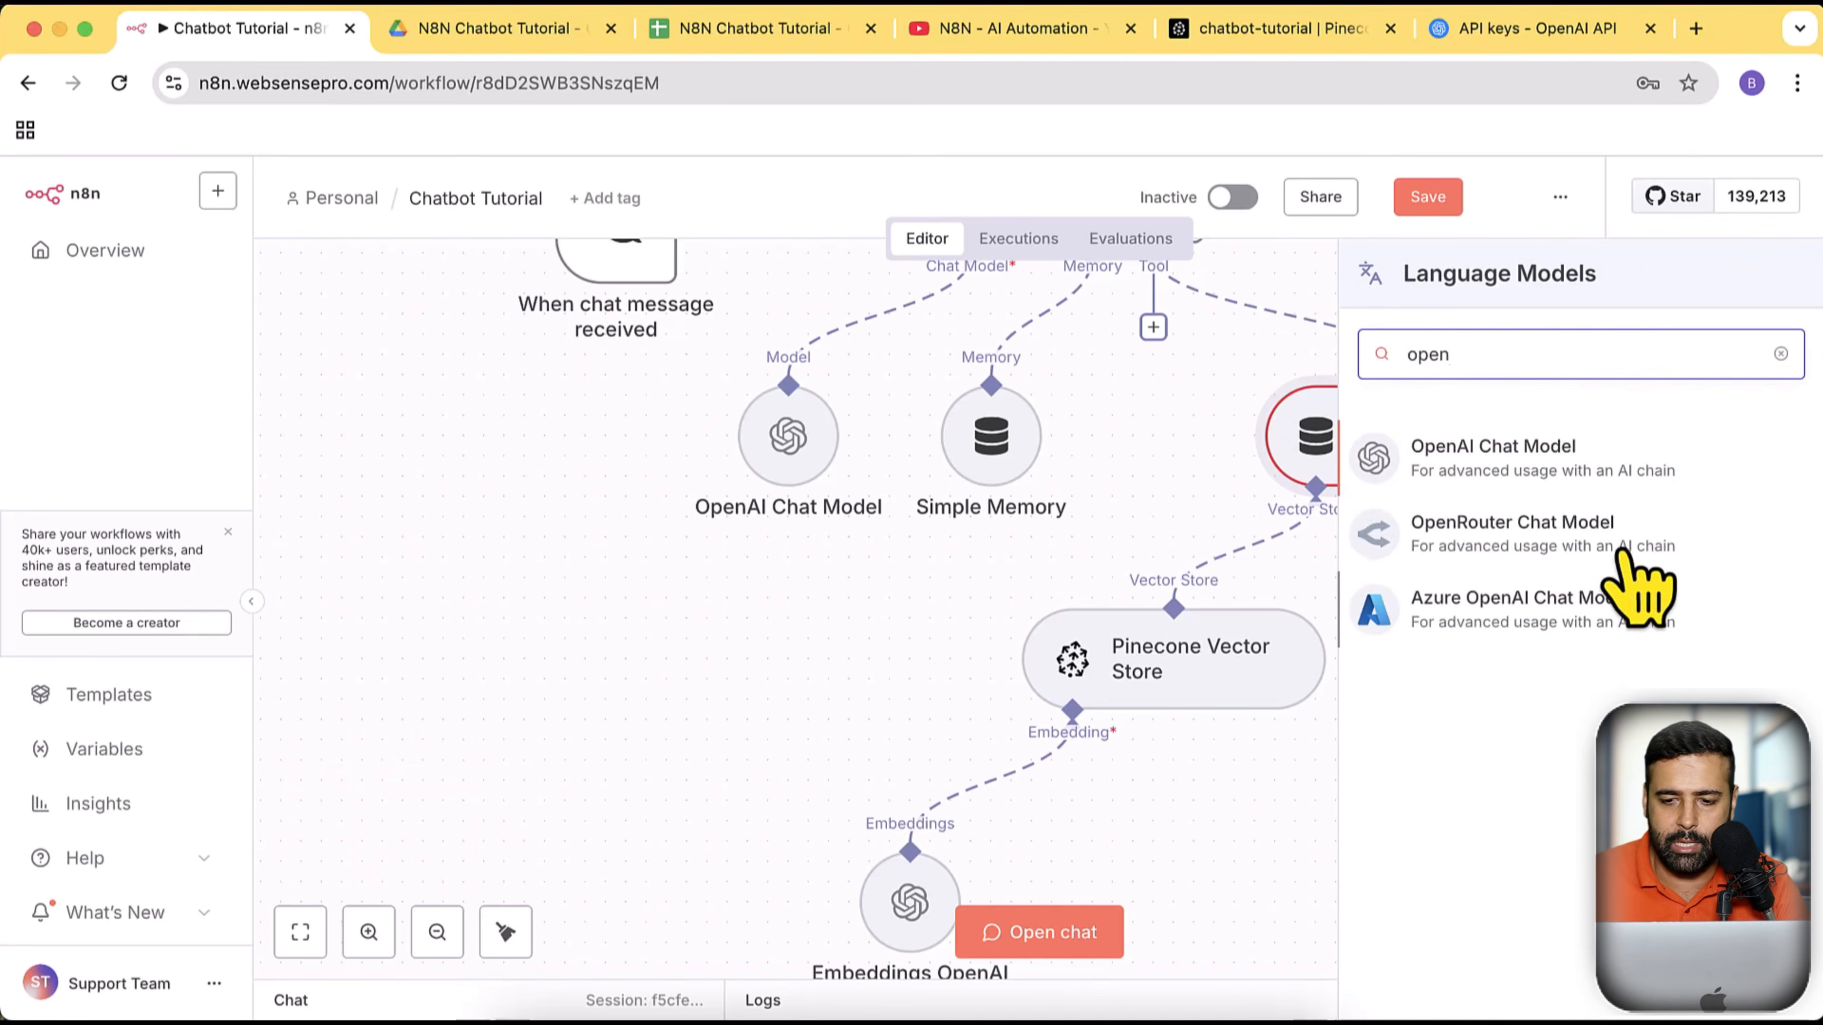
left_click(1579, 460)
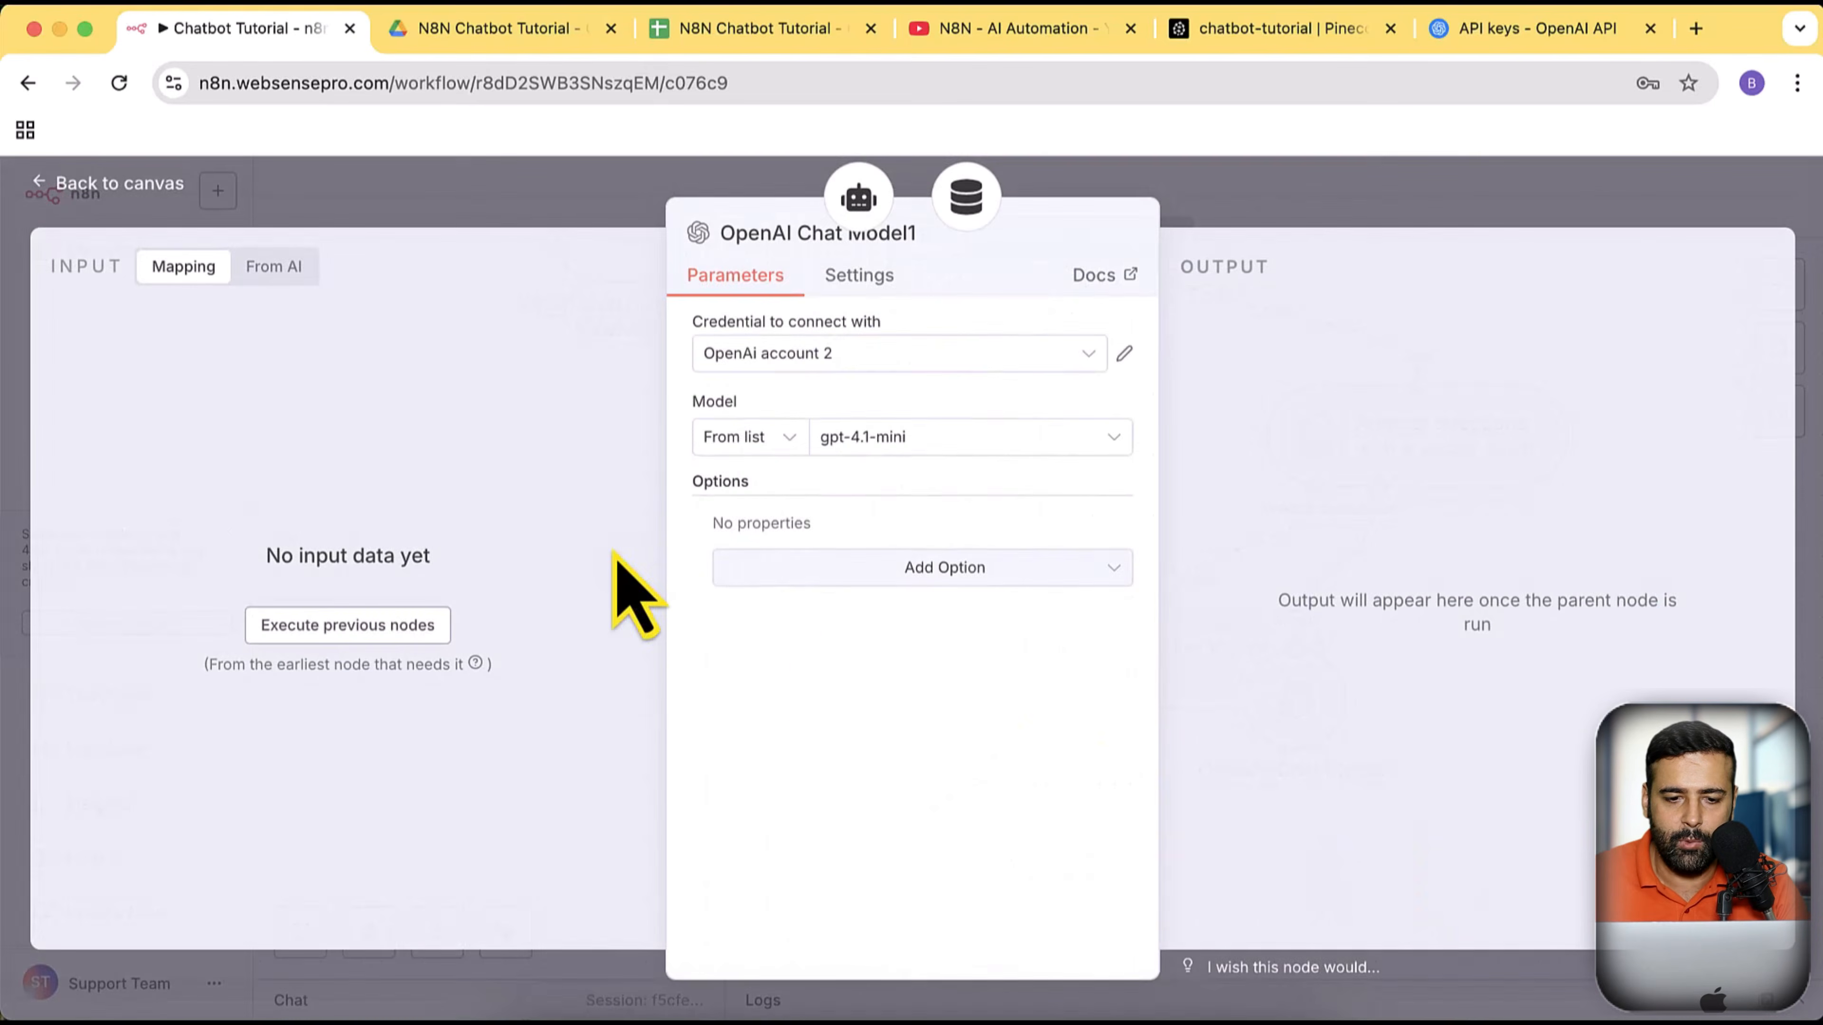
left_click(94, 188)
left_click_drag(1300, 726, 1587, 692)
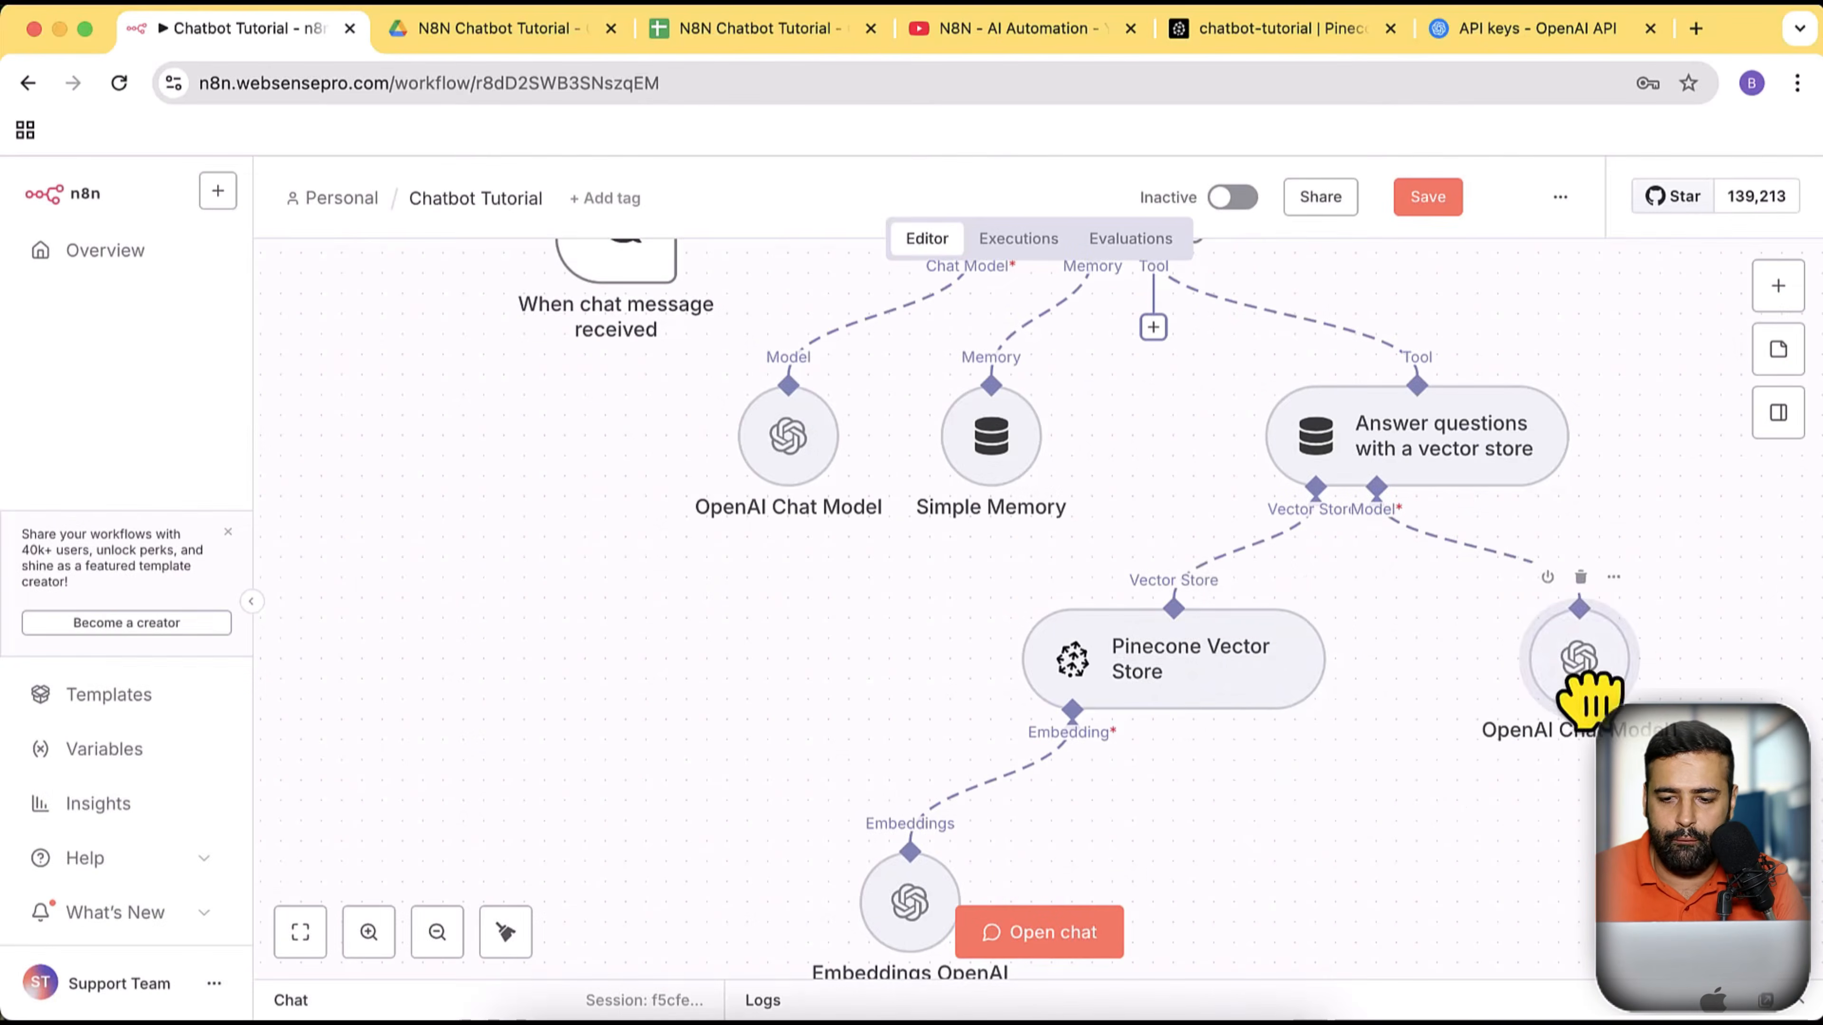
Review the nodes and connections of the whole Chatbot Tutorial workflow
scroll(674, 790, "down", 3)
scroll(681, 743, "up", 5)
scroll(681, 725, "down", 3)
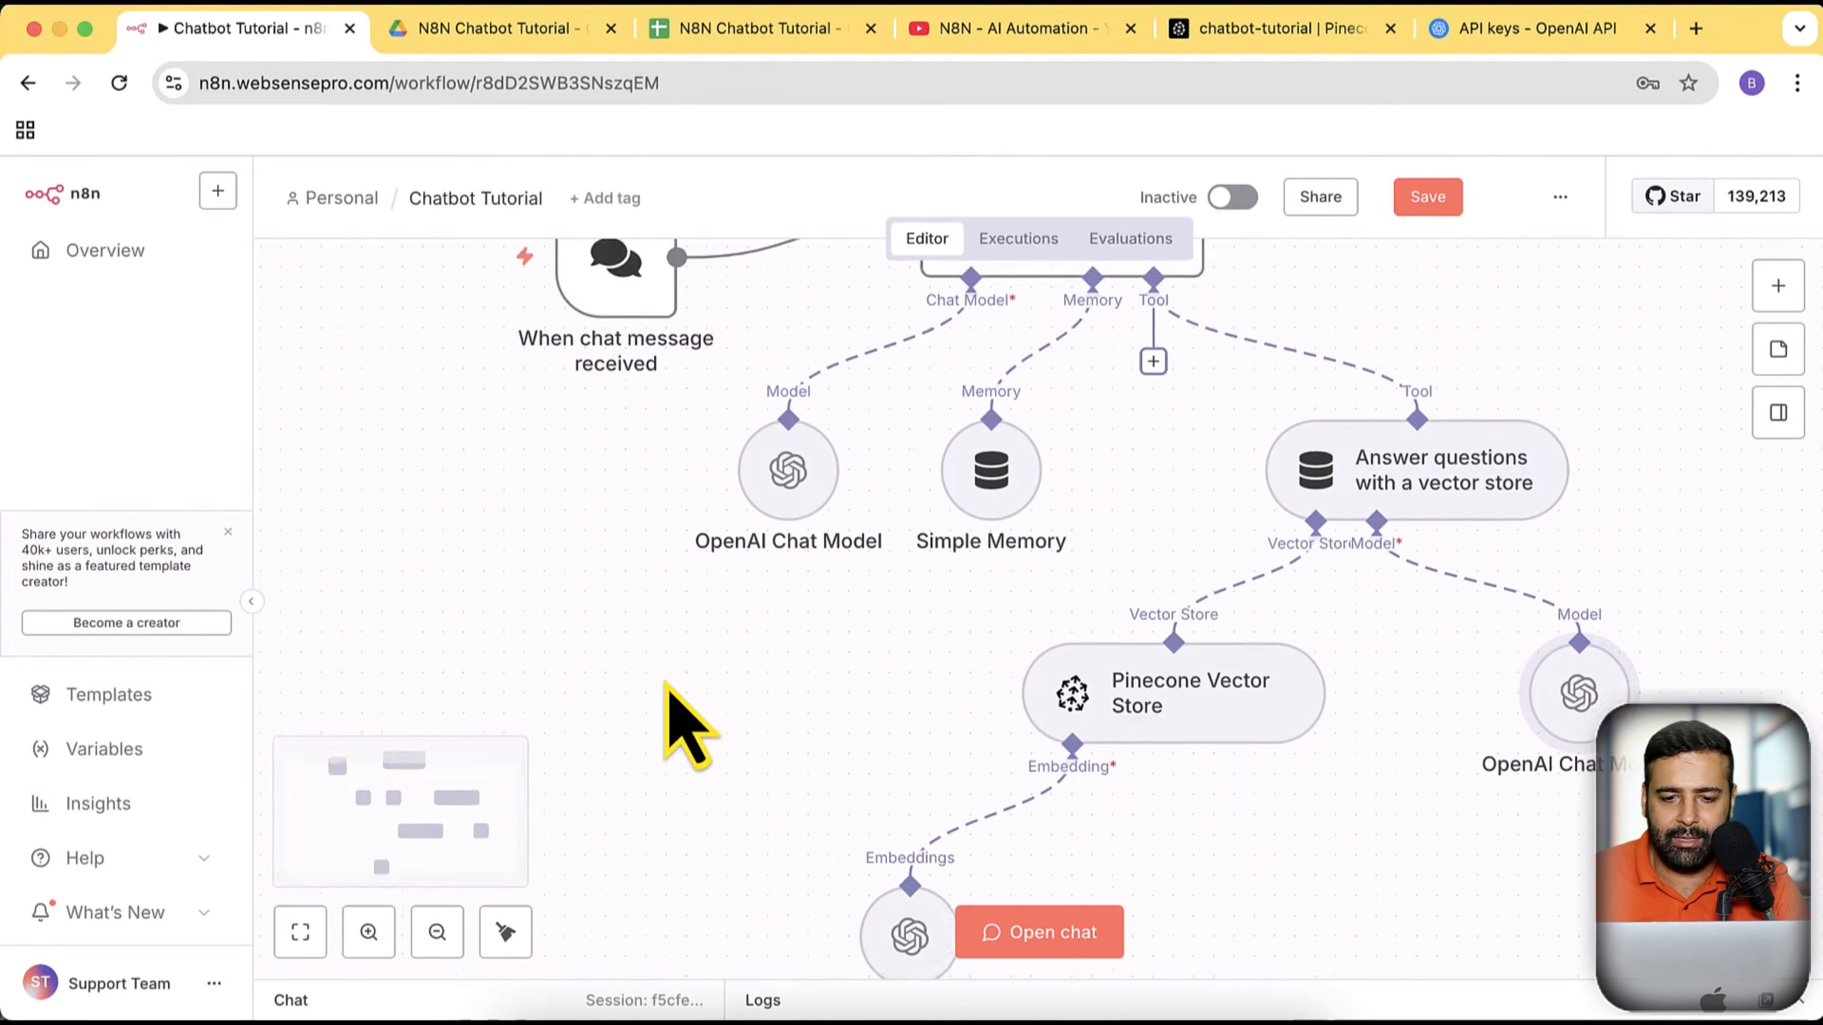
scroll(667, 687, "up", 3)
scroll(667, 688, "down", 4)
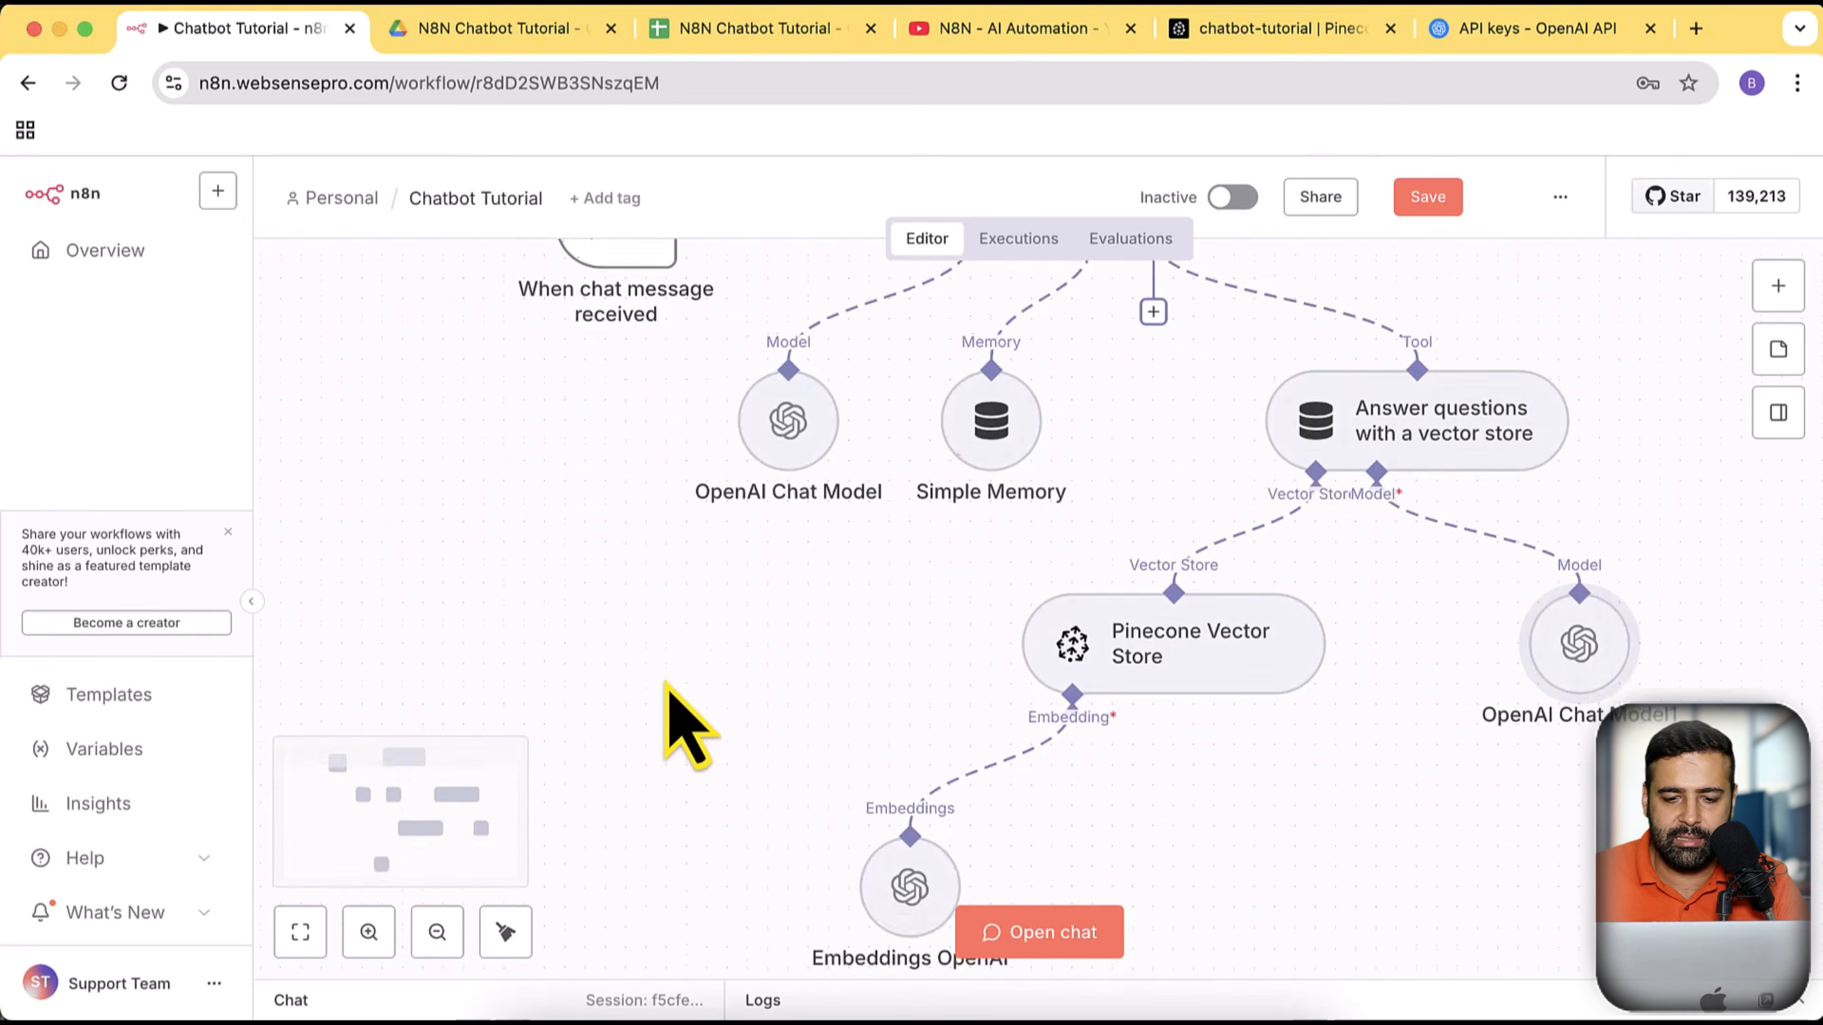
scroll(667, 688, "up", 3)
scroll(667, 688, "up", 1)
scroll(672, 671, "down", 4)
scroll(671, 671, "up", 2)
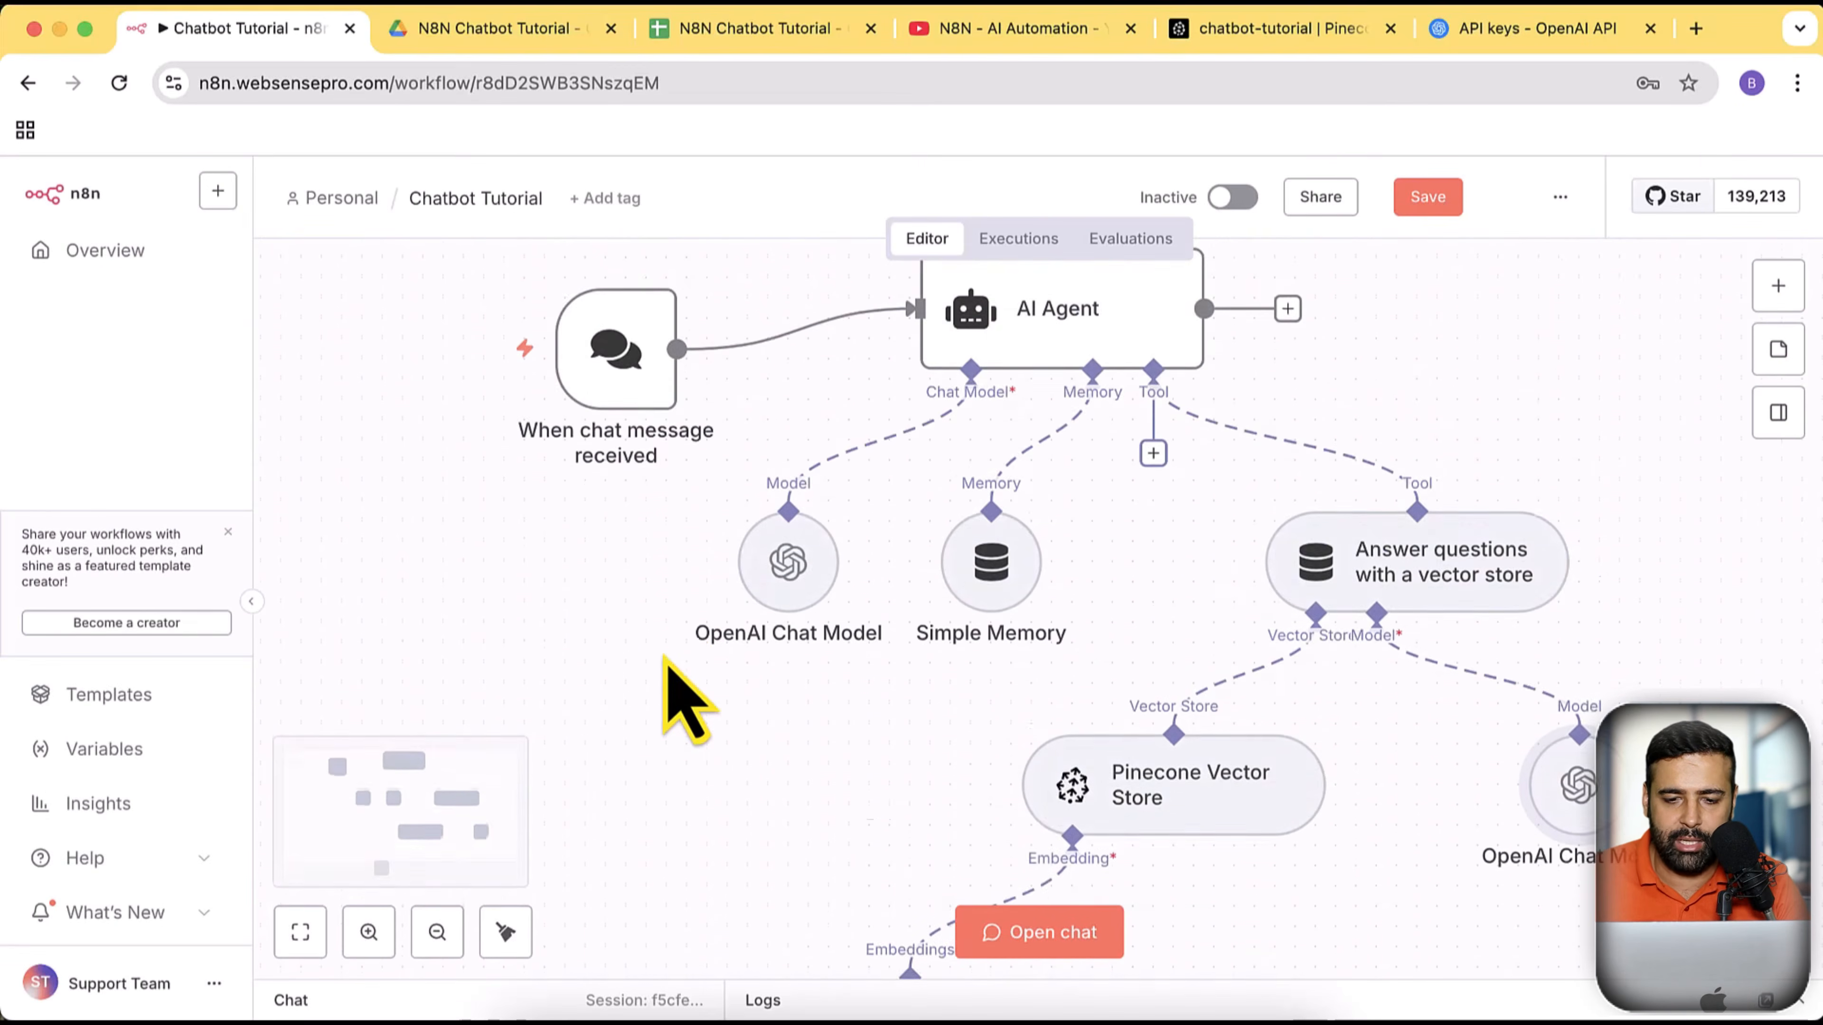
scroll(667, 664, "up", 2)
scroll(671, 667, "down", 3)
scroll(671, 668, "up", 3)
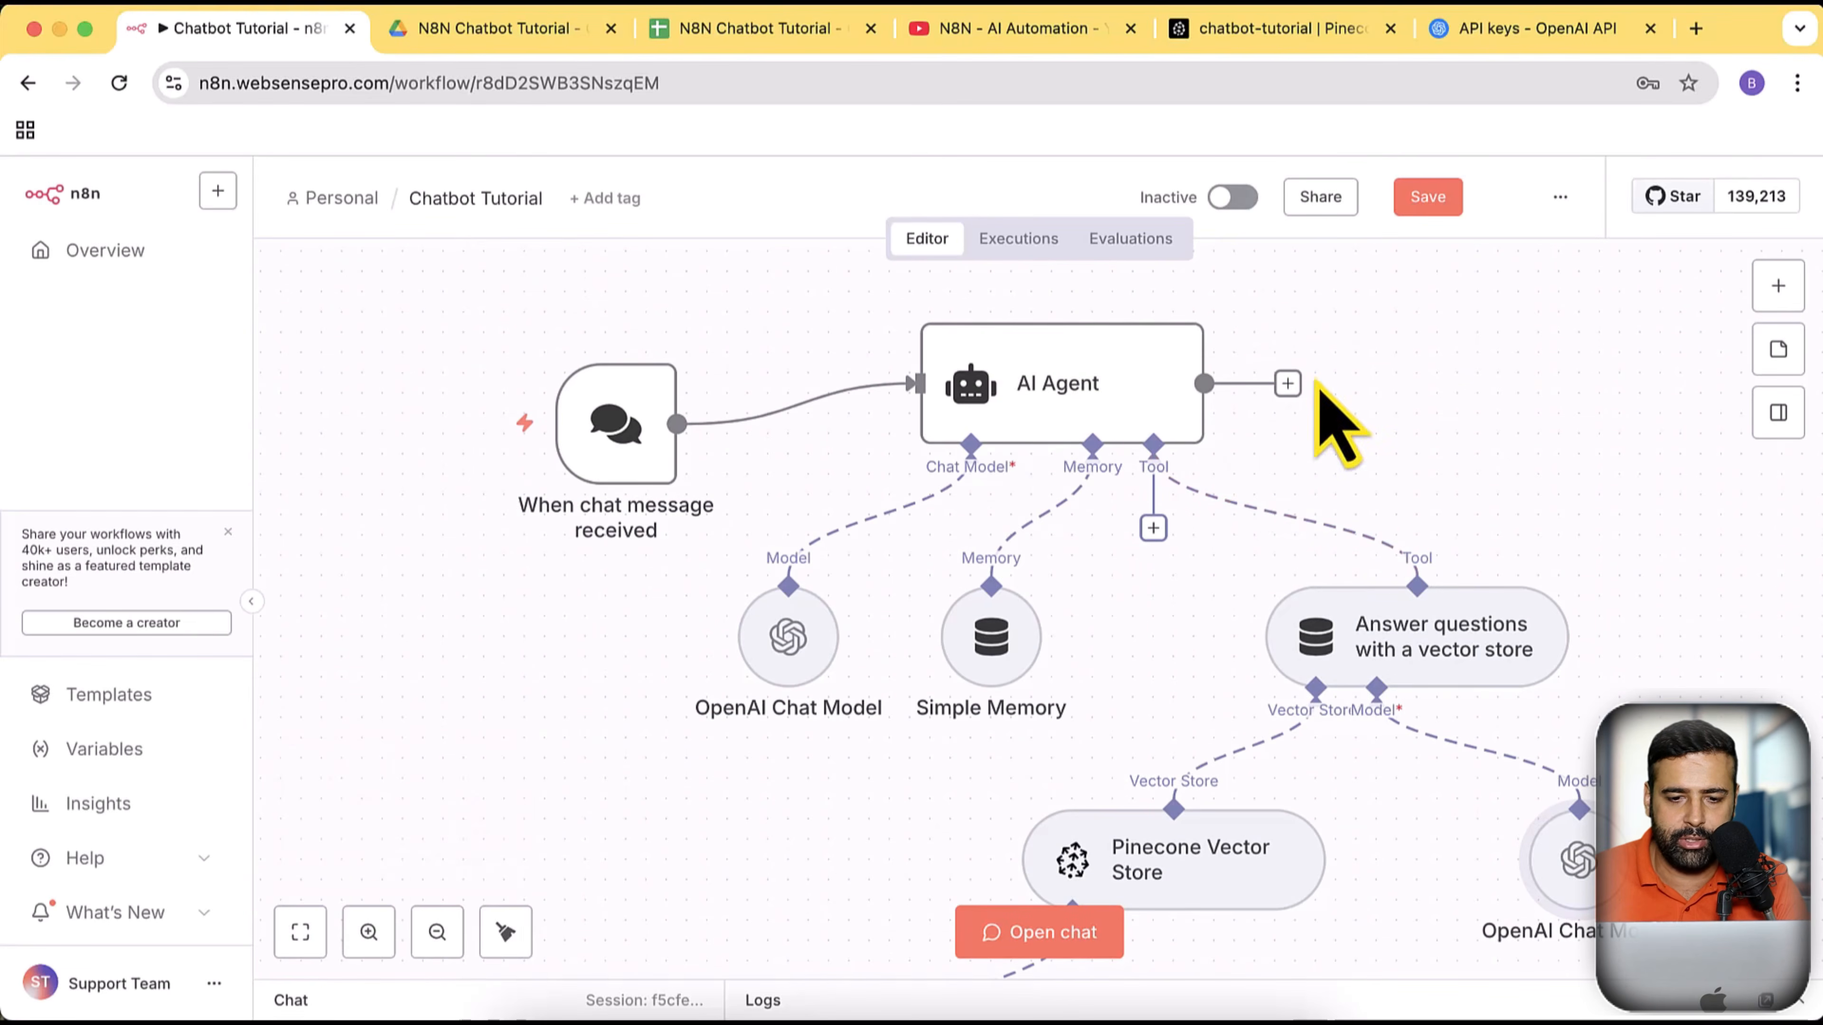
left_click(763, 44)
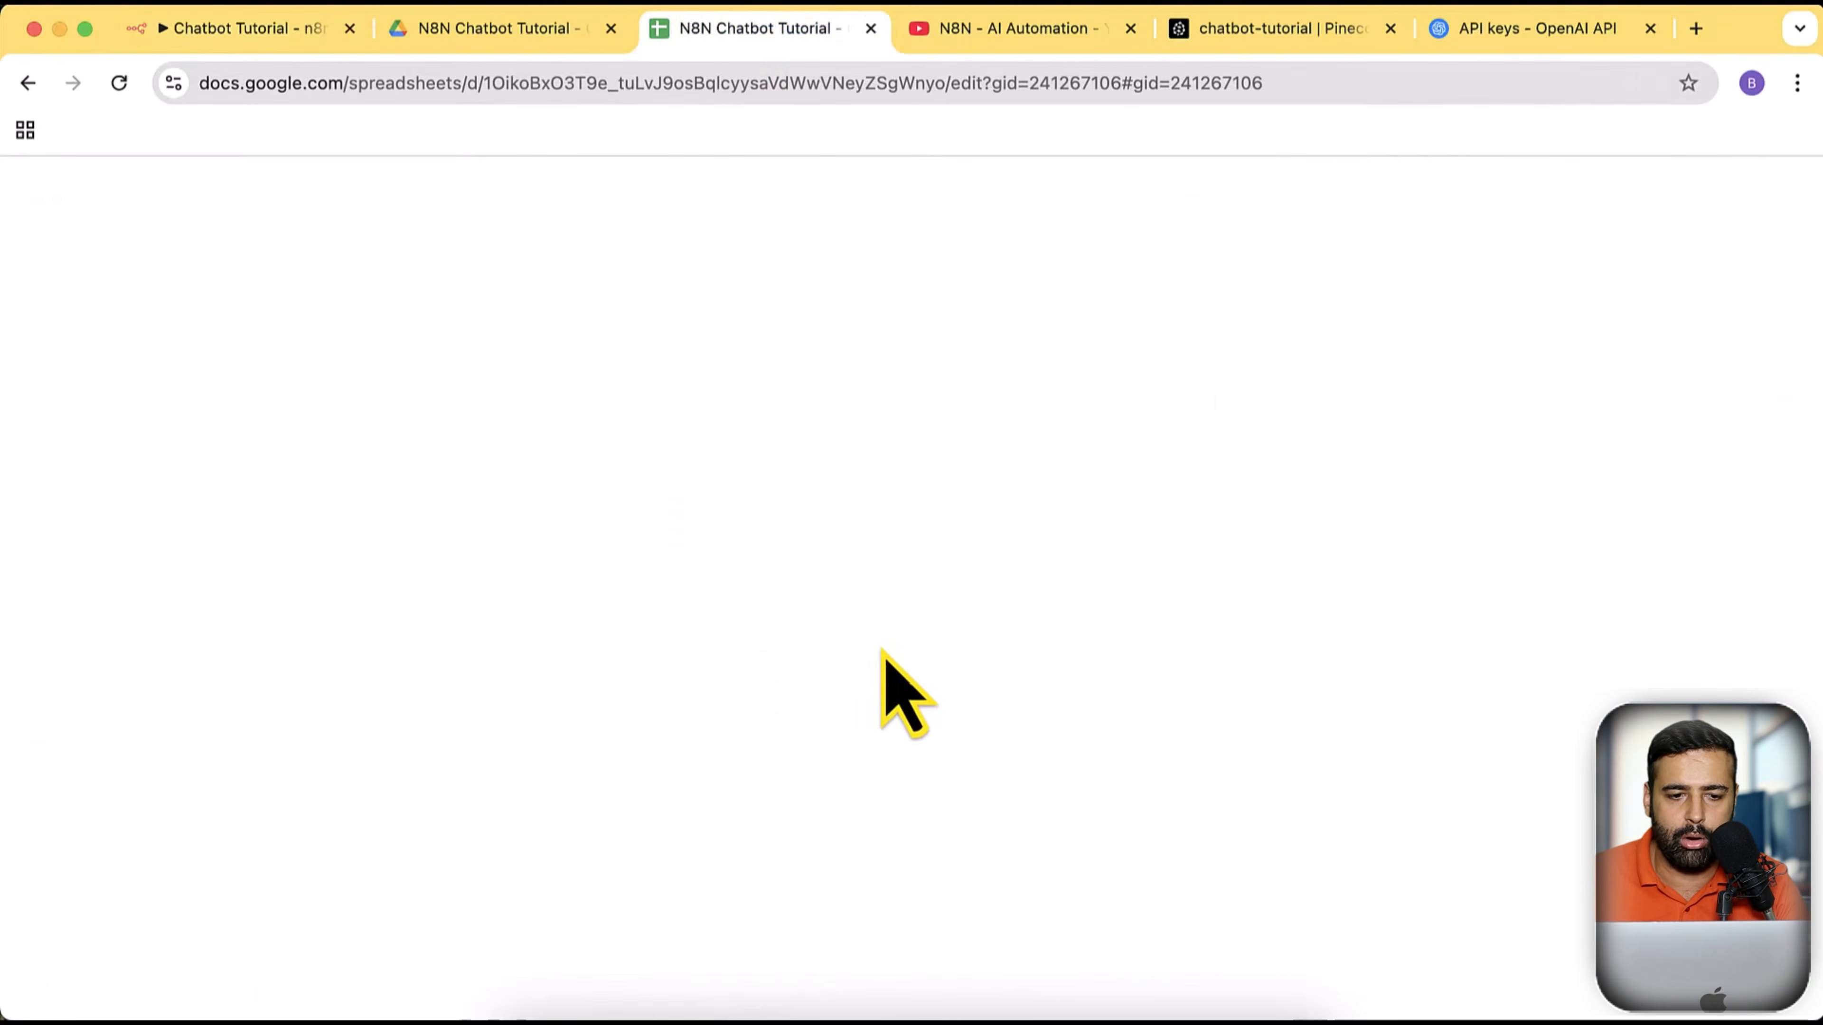
left_click_drag(727, 639, 124, 408)
left_click(218, 31)
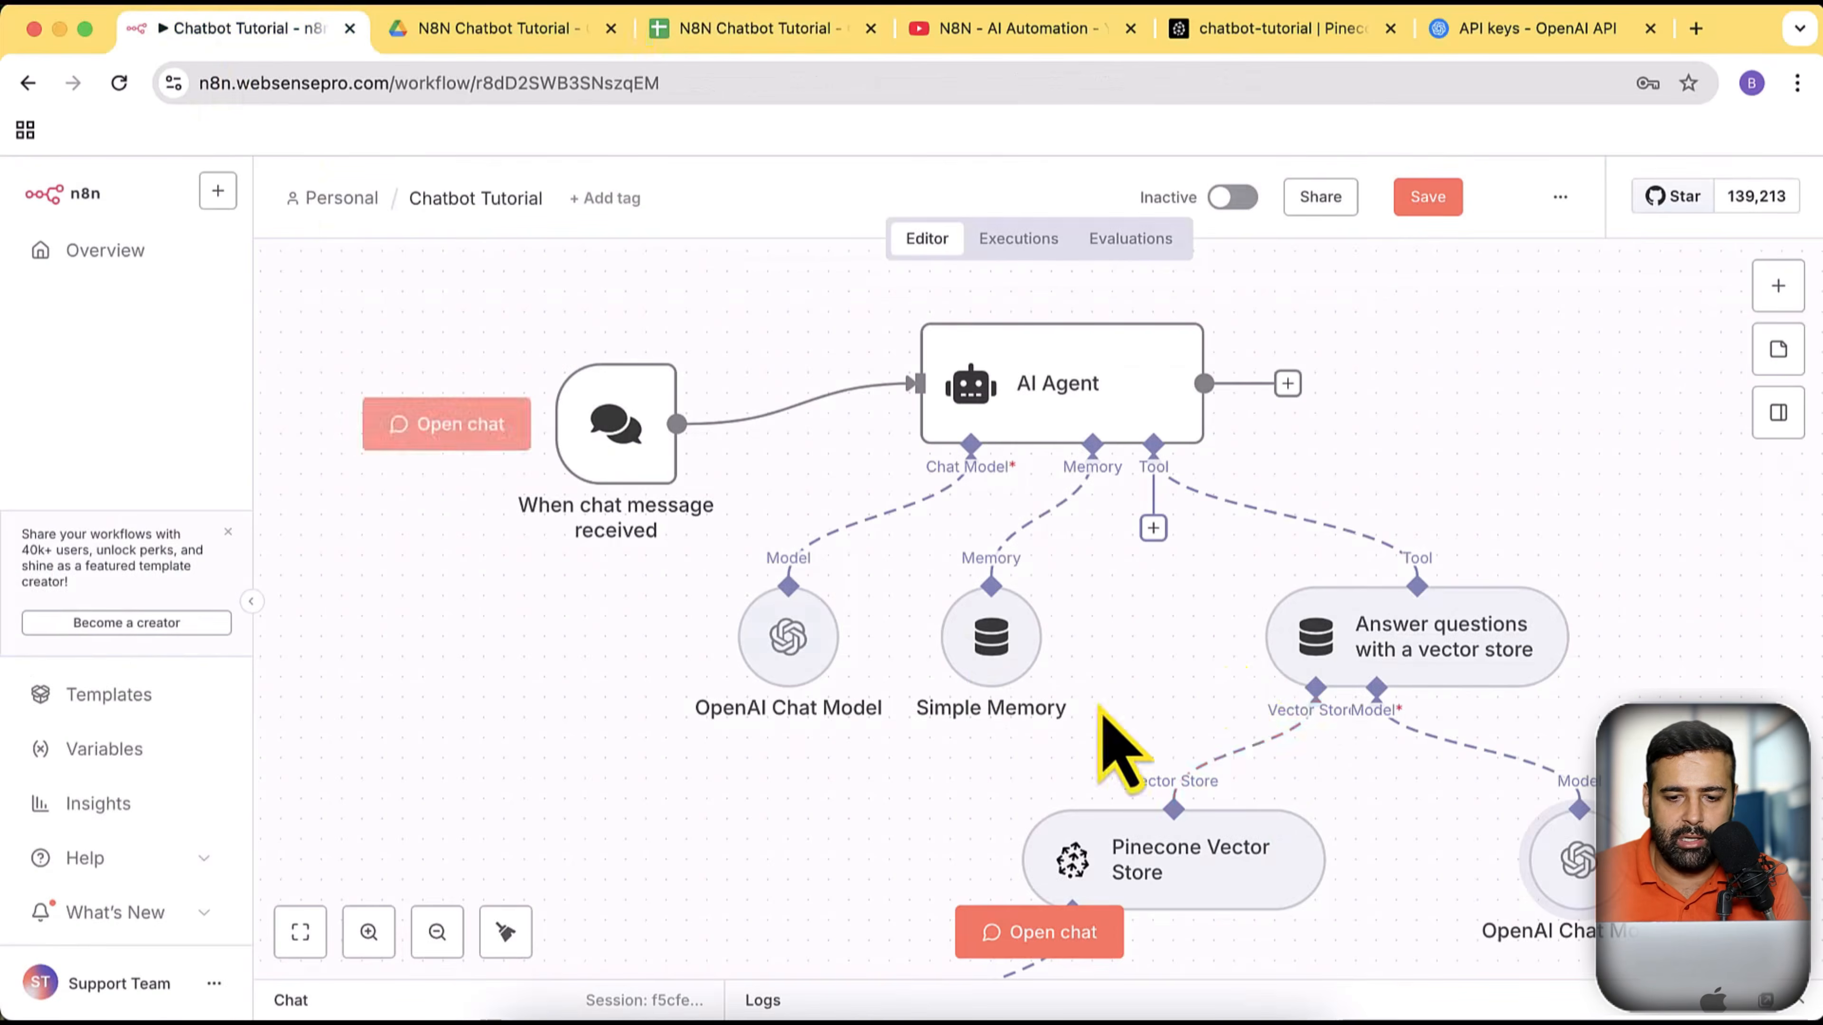
Save the Chatbot Tutorial workflow and send the test message "Hey how are you?" in its chat
left_click(1424, 201)
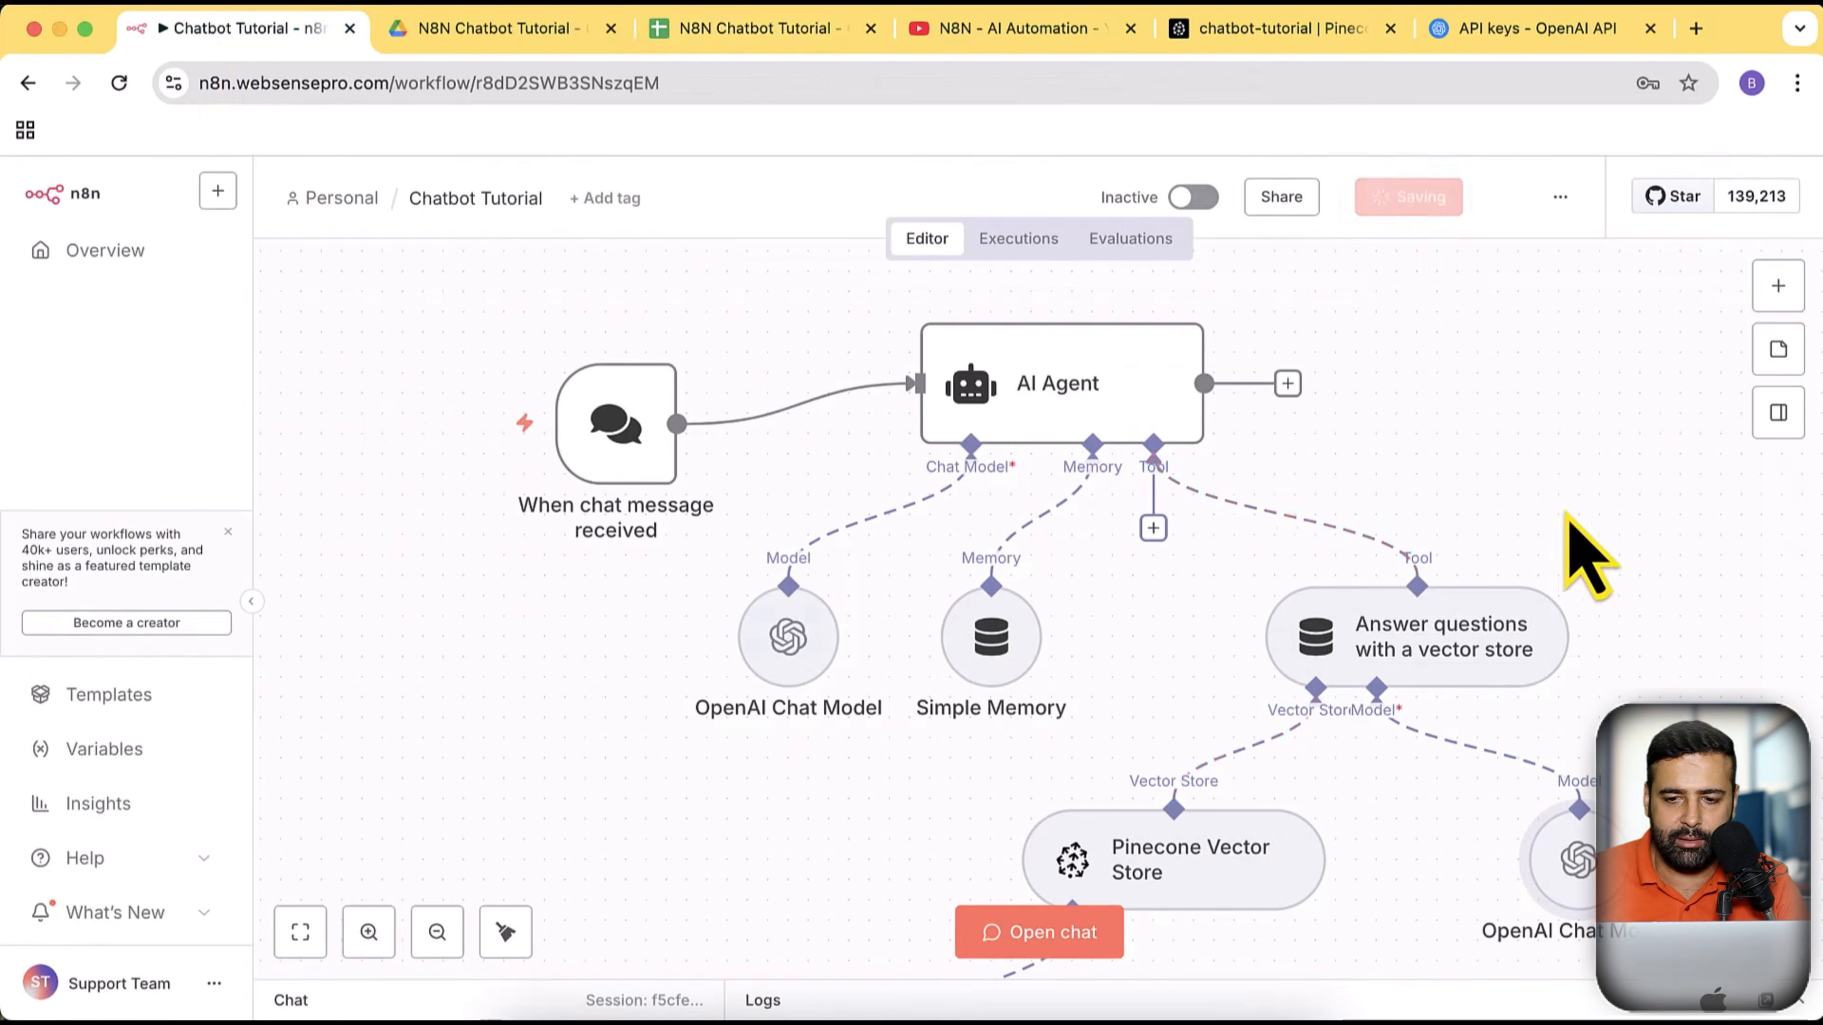
scroll(1404, 508, "down", 5)
scroll(1404, 509, "right", 5)
scroll(1406, 511, "up", 4)
scroll(1220, 459, "up", 3)
scroll(1220, 459, "down", 3)
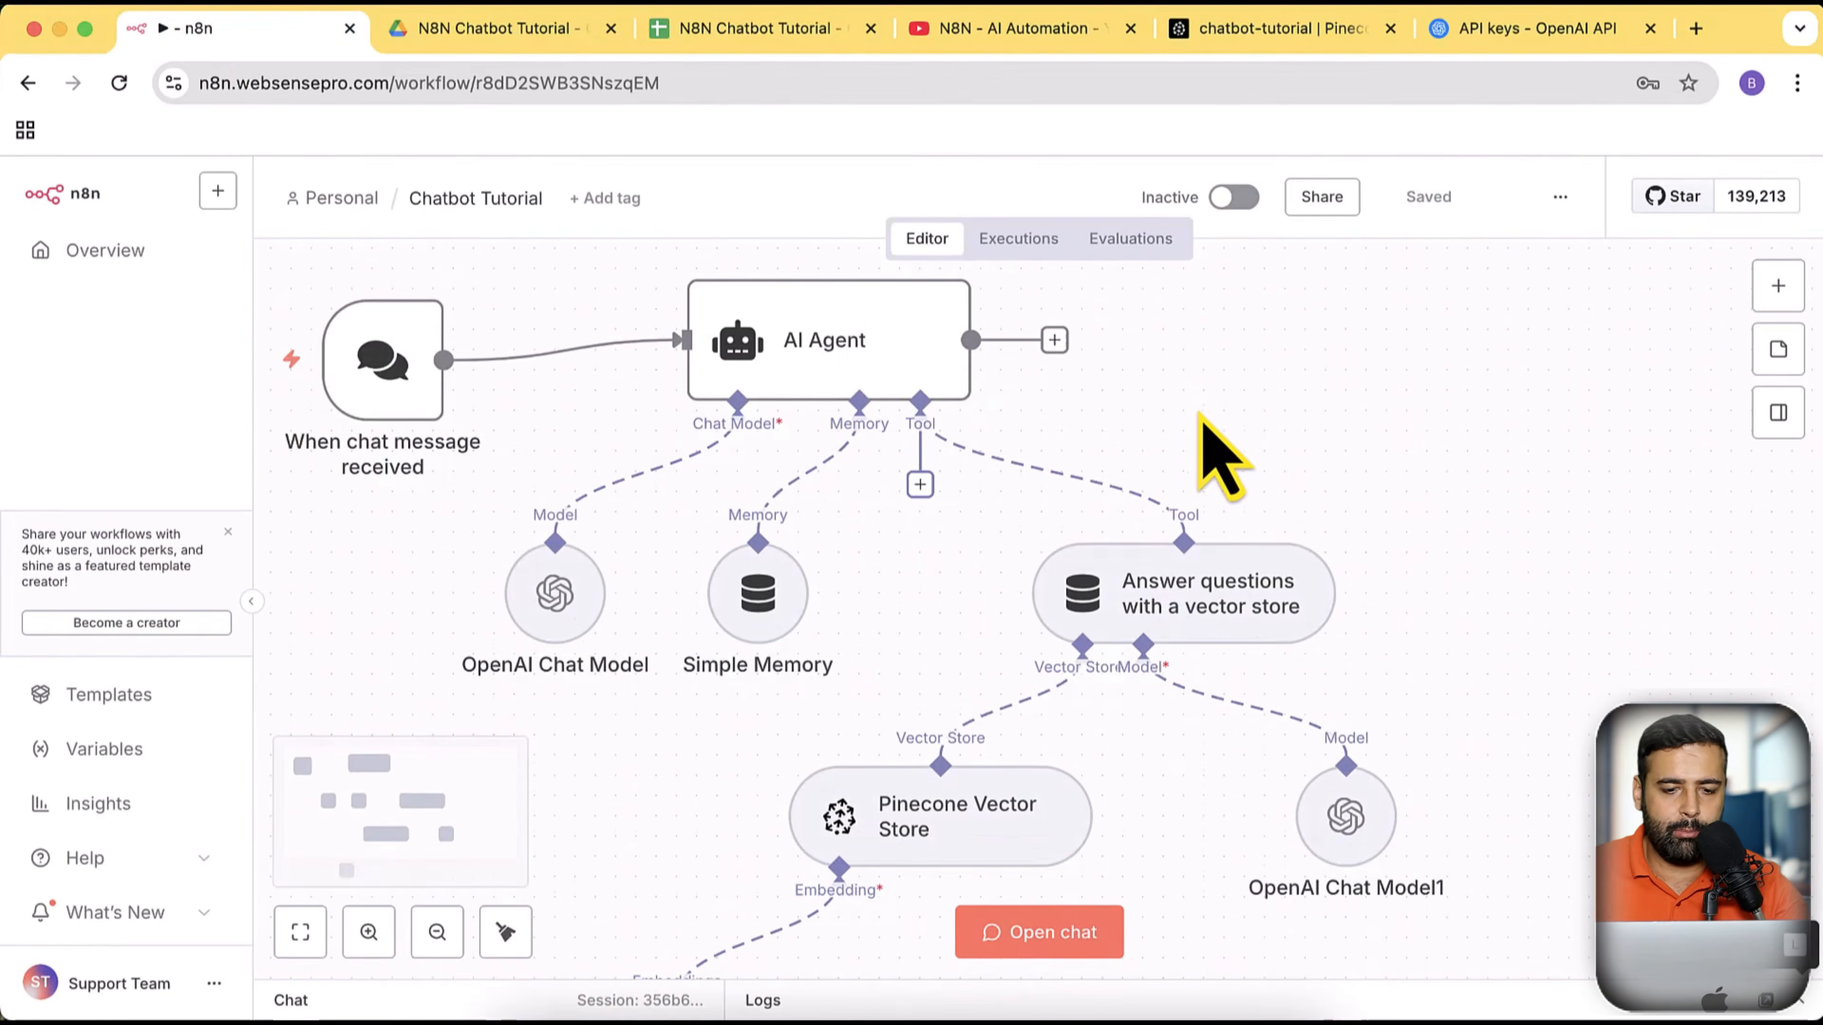
scroll(1220, 449, "left", 5)
scroll(1224, 452, "down", 3)
scroll(1224, 460, "right", 2)
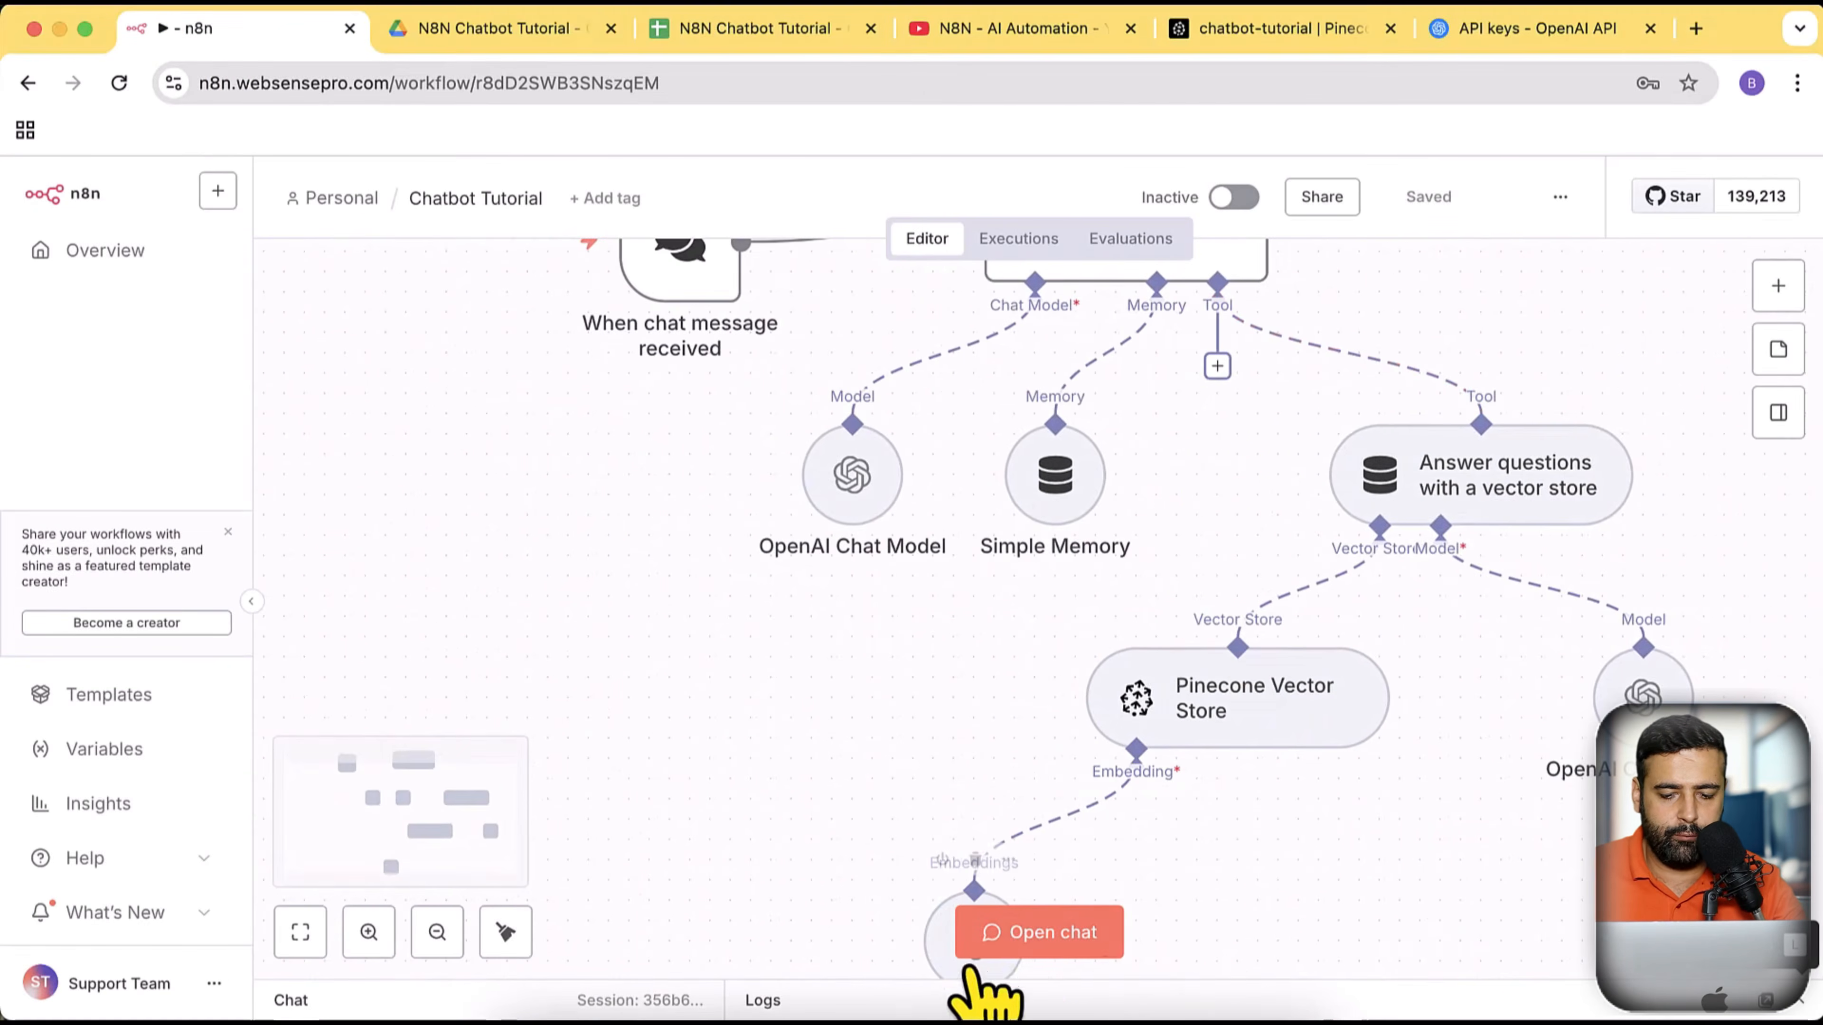
left_click(1062, 933)
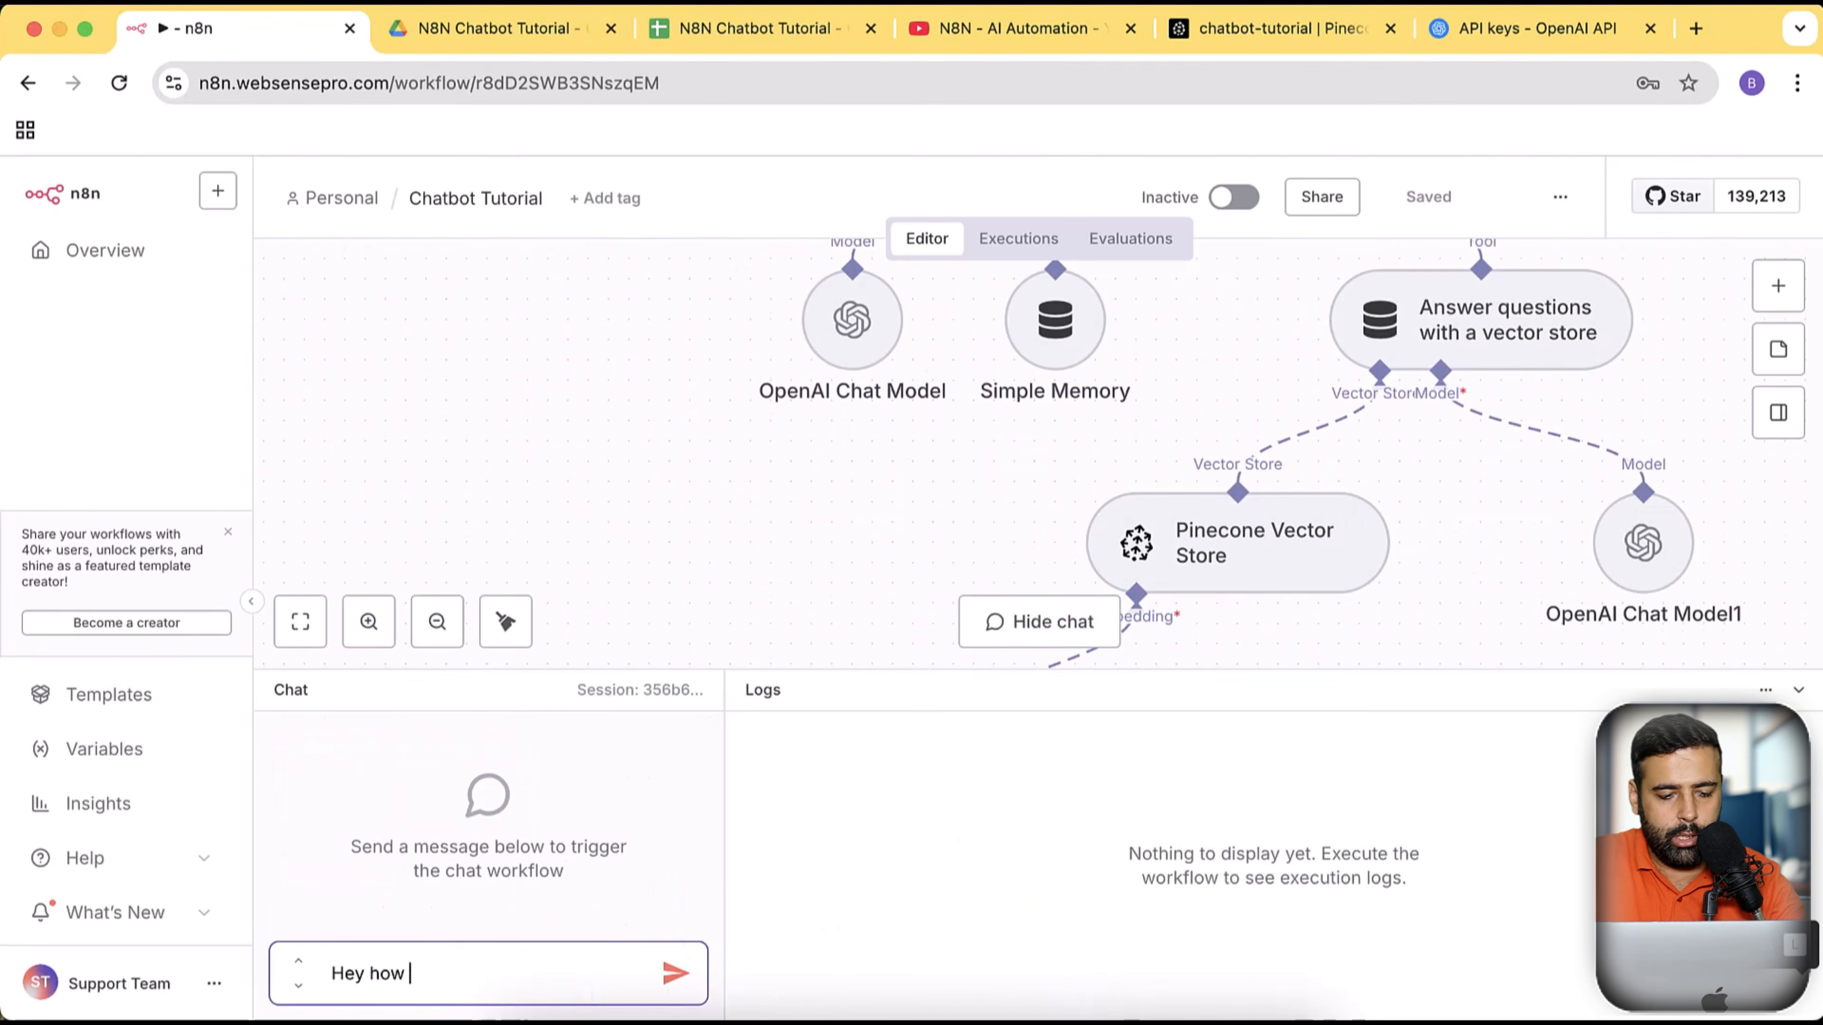
key("Return")
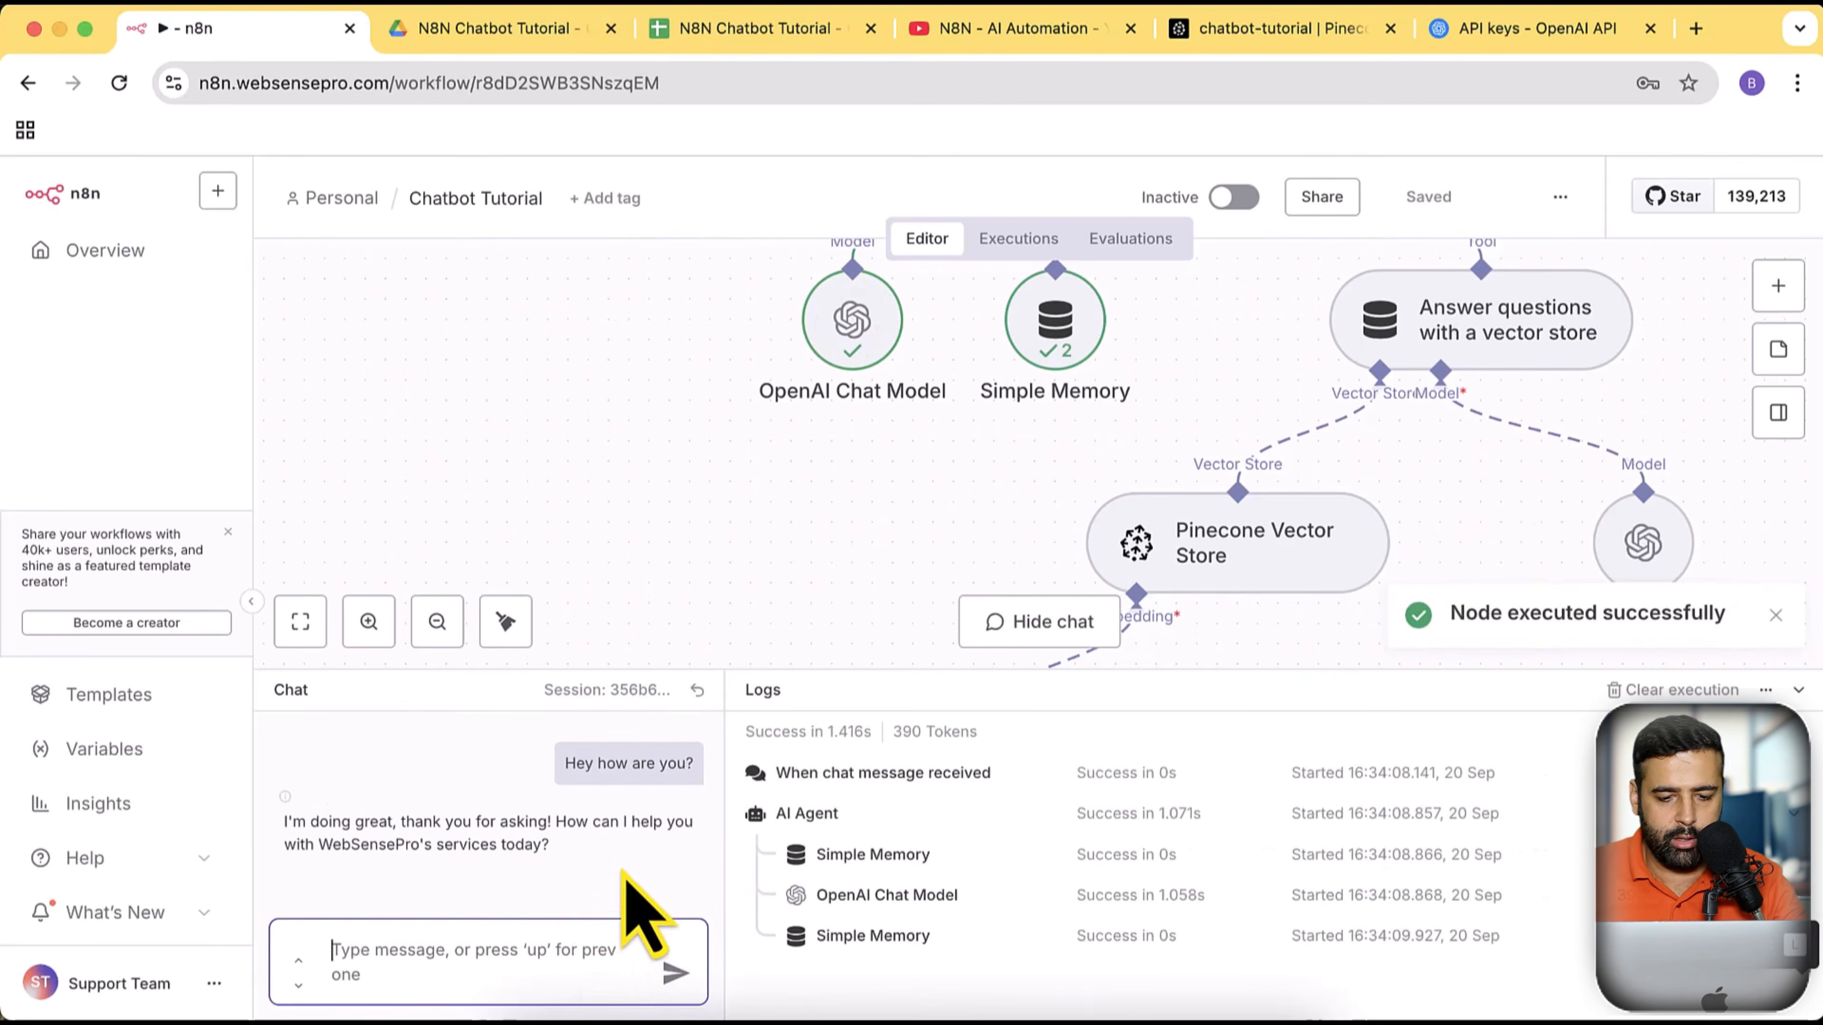
Send the chat message "please tell about services of websensepro" to test the vector store tool
scroll(916, 570, "down", 5)
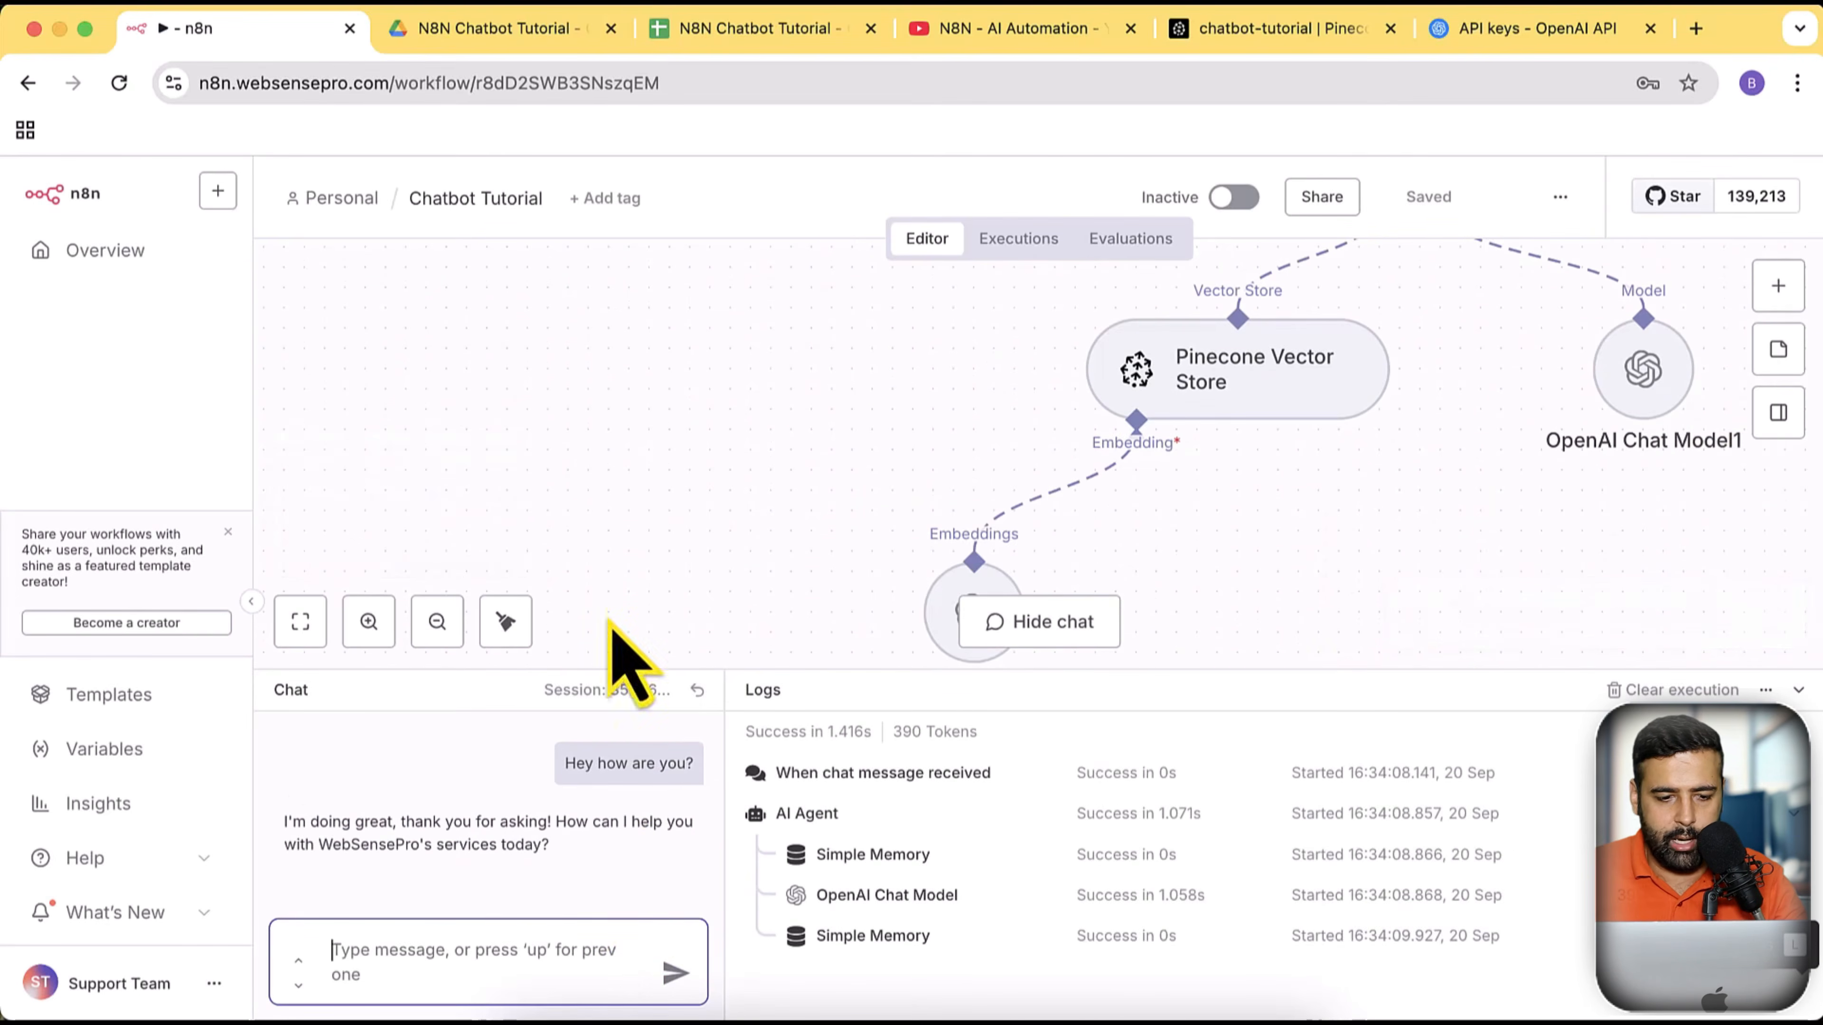
left_click(438, 625)
left_click(437, 625)
left_click(438, 624)
left_click(438, 625)
left_click(437, 625)
scroll(1269, 515, "up", 2)
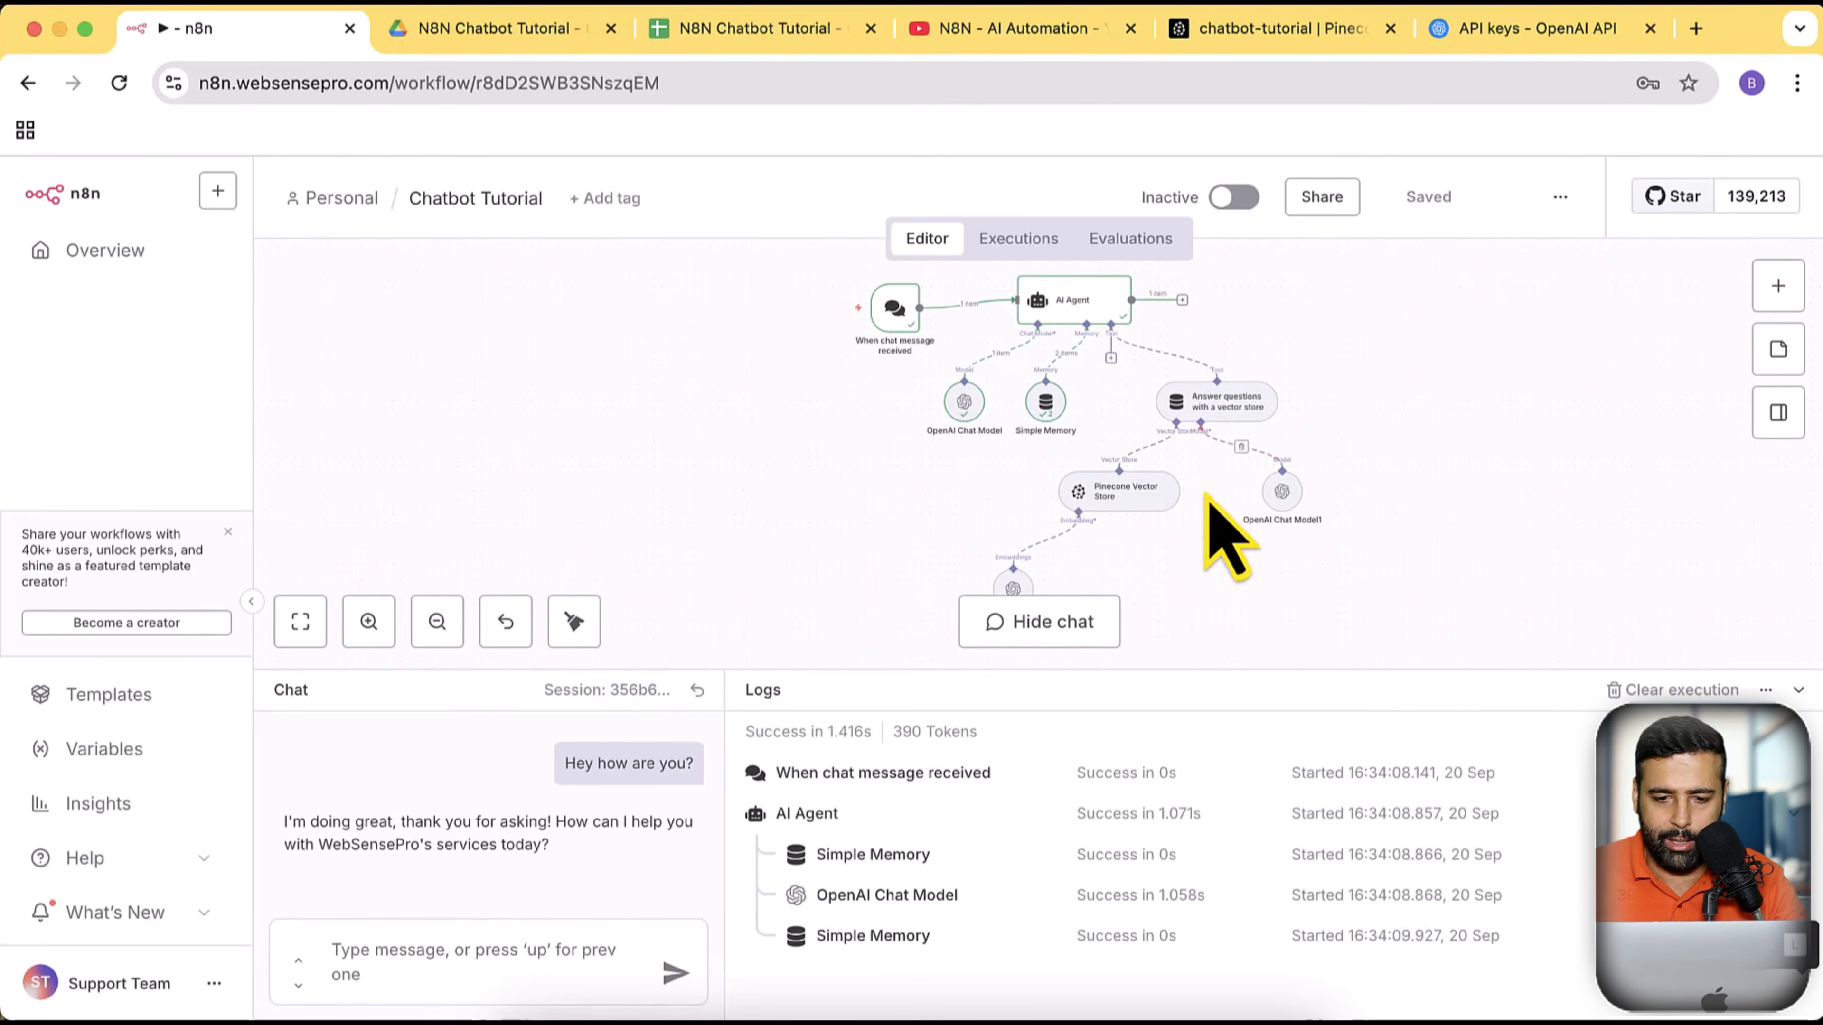
left_click(526, 962)
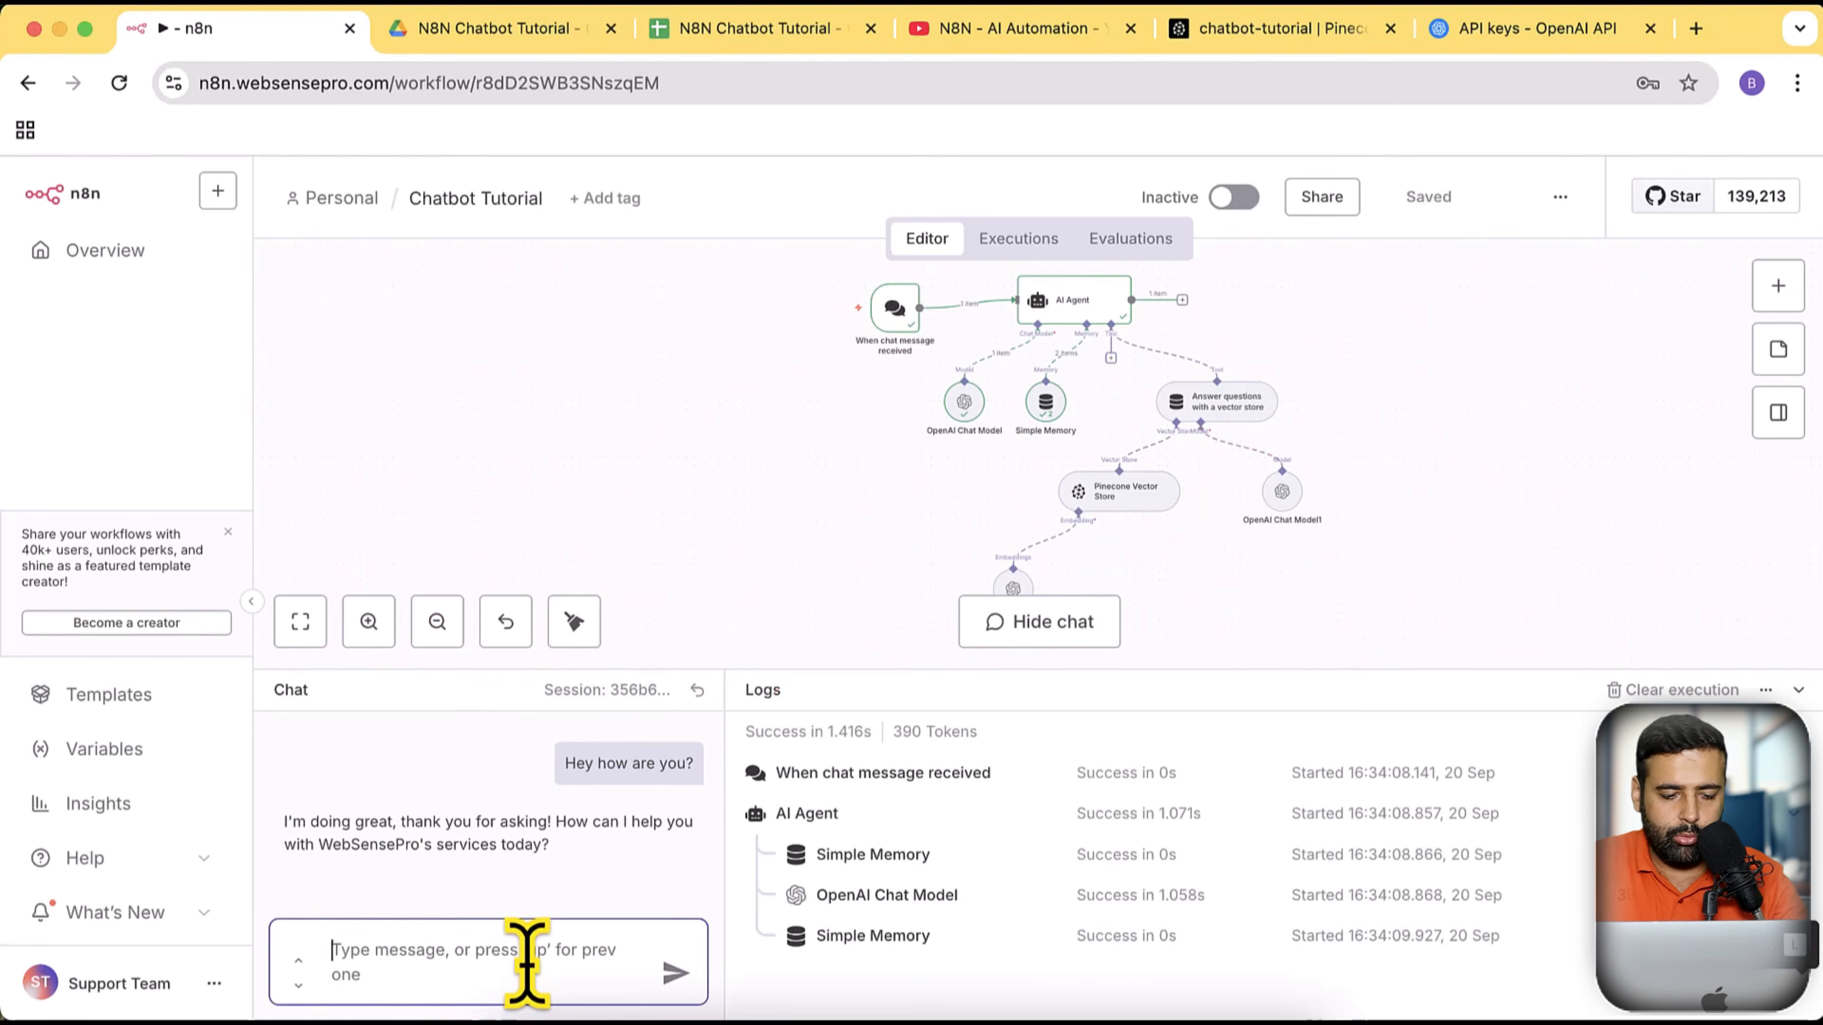
type("I")
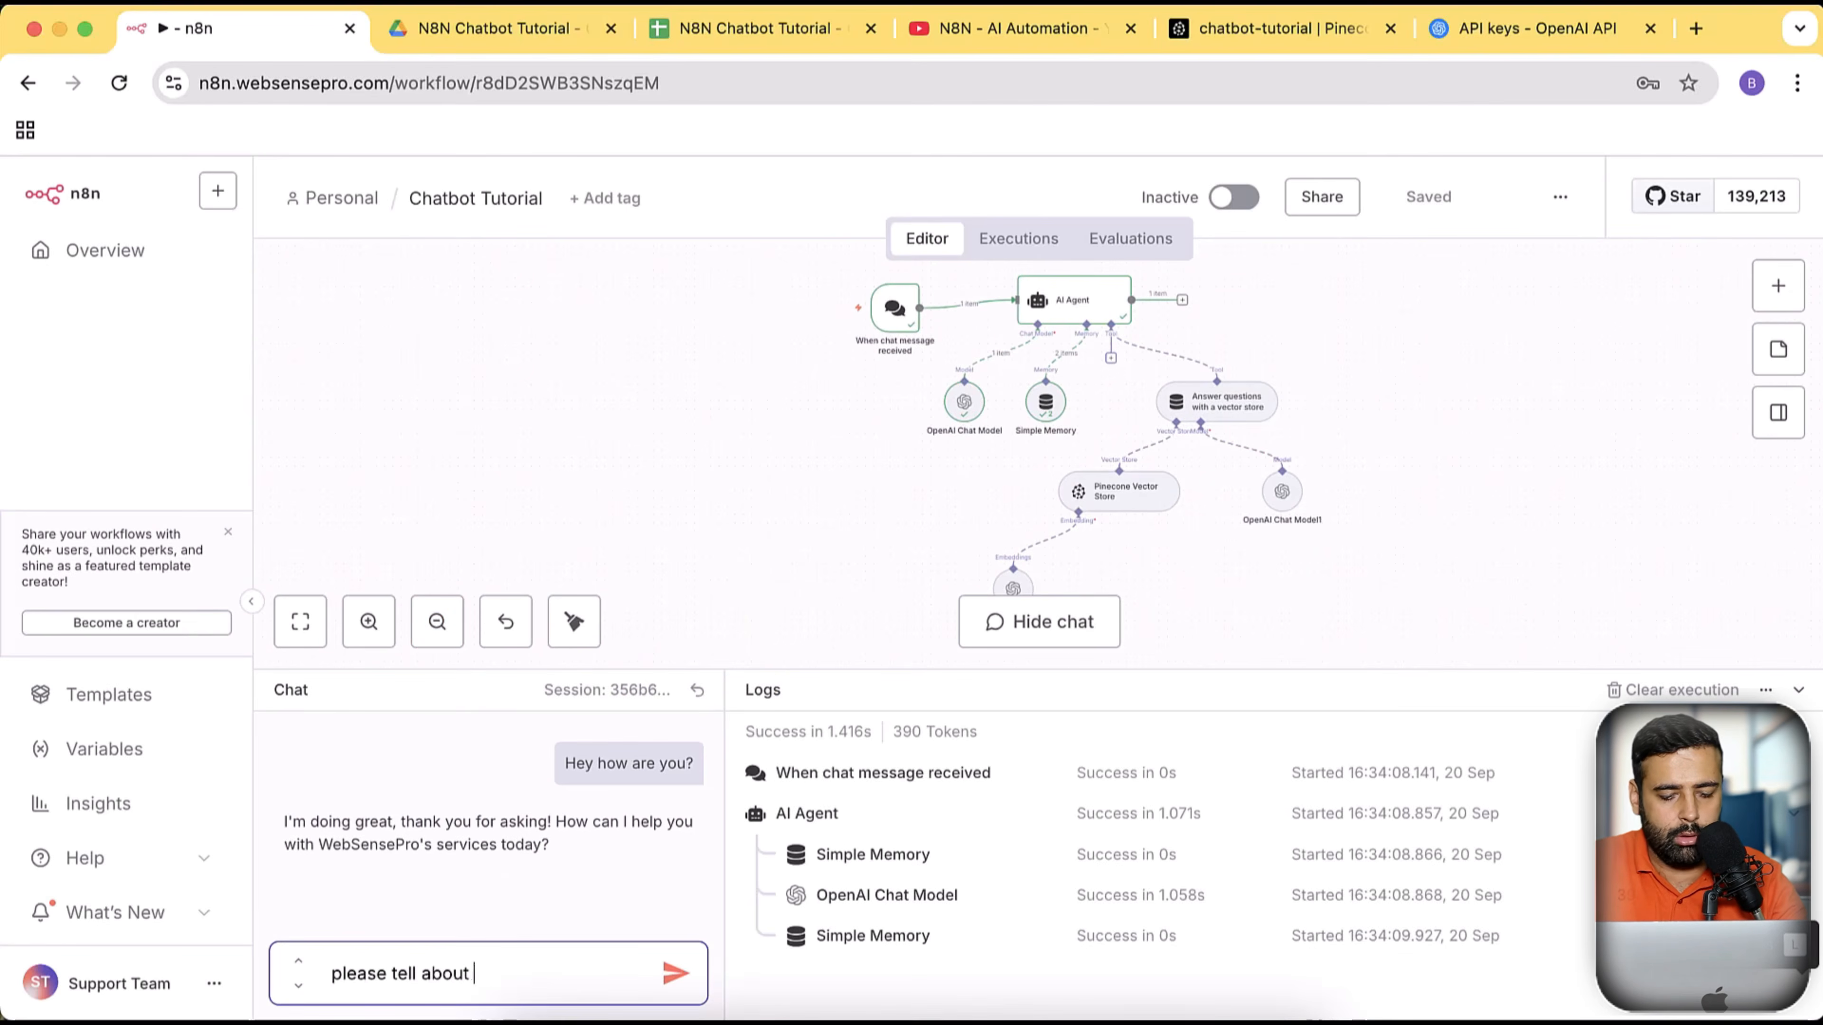
type("lease tell about services of websensepro")
key("Return")
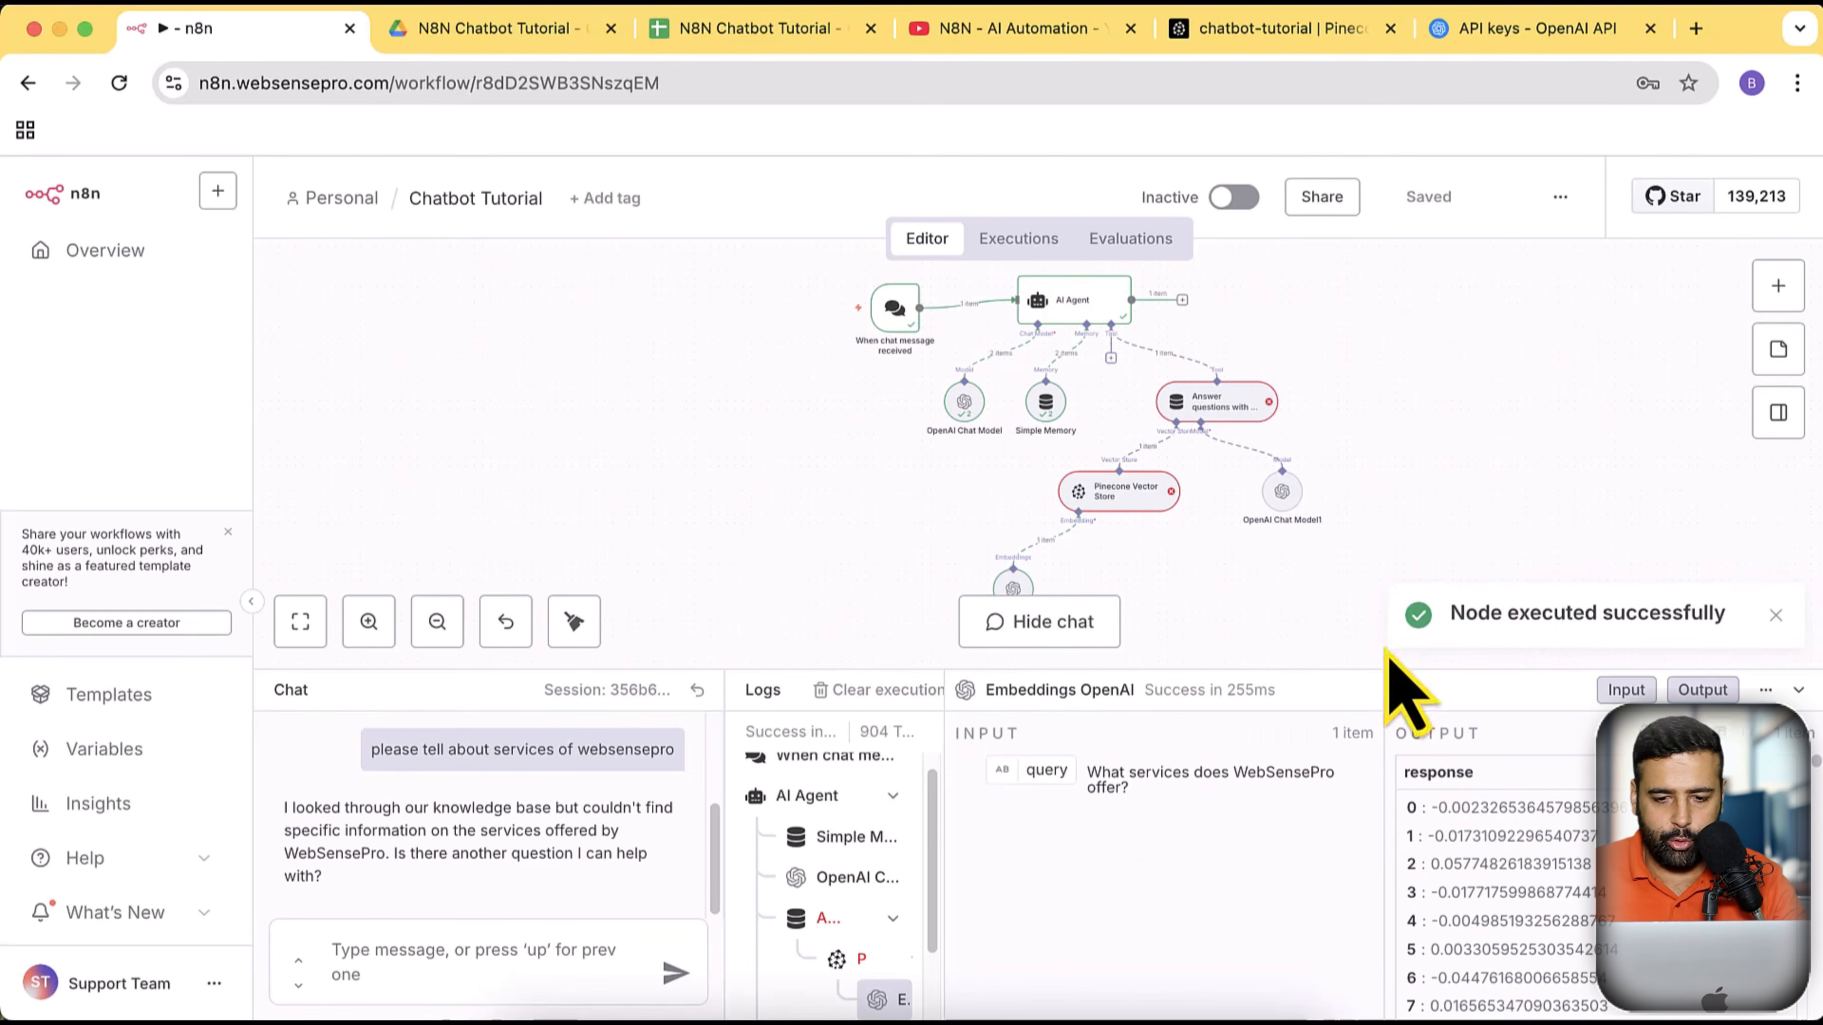
Read the error details in the Pinecone Vector Store node's logs and return to the canvas
scroll(1359, 499, "down", 2)
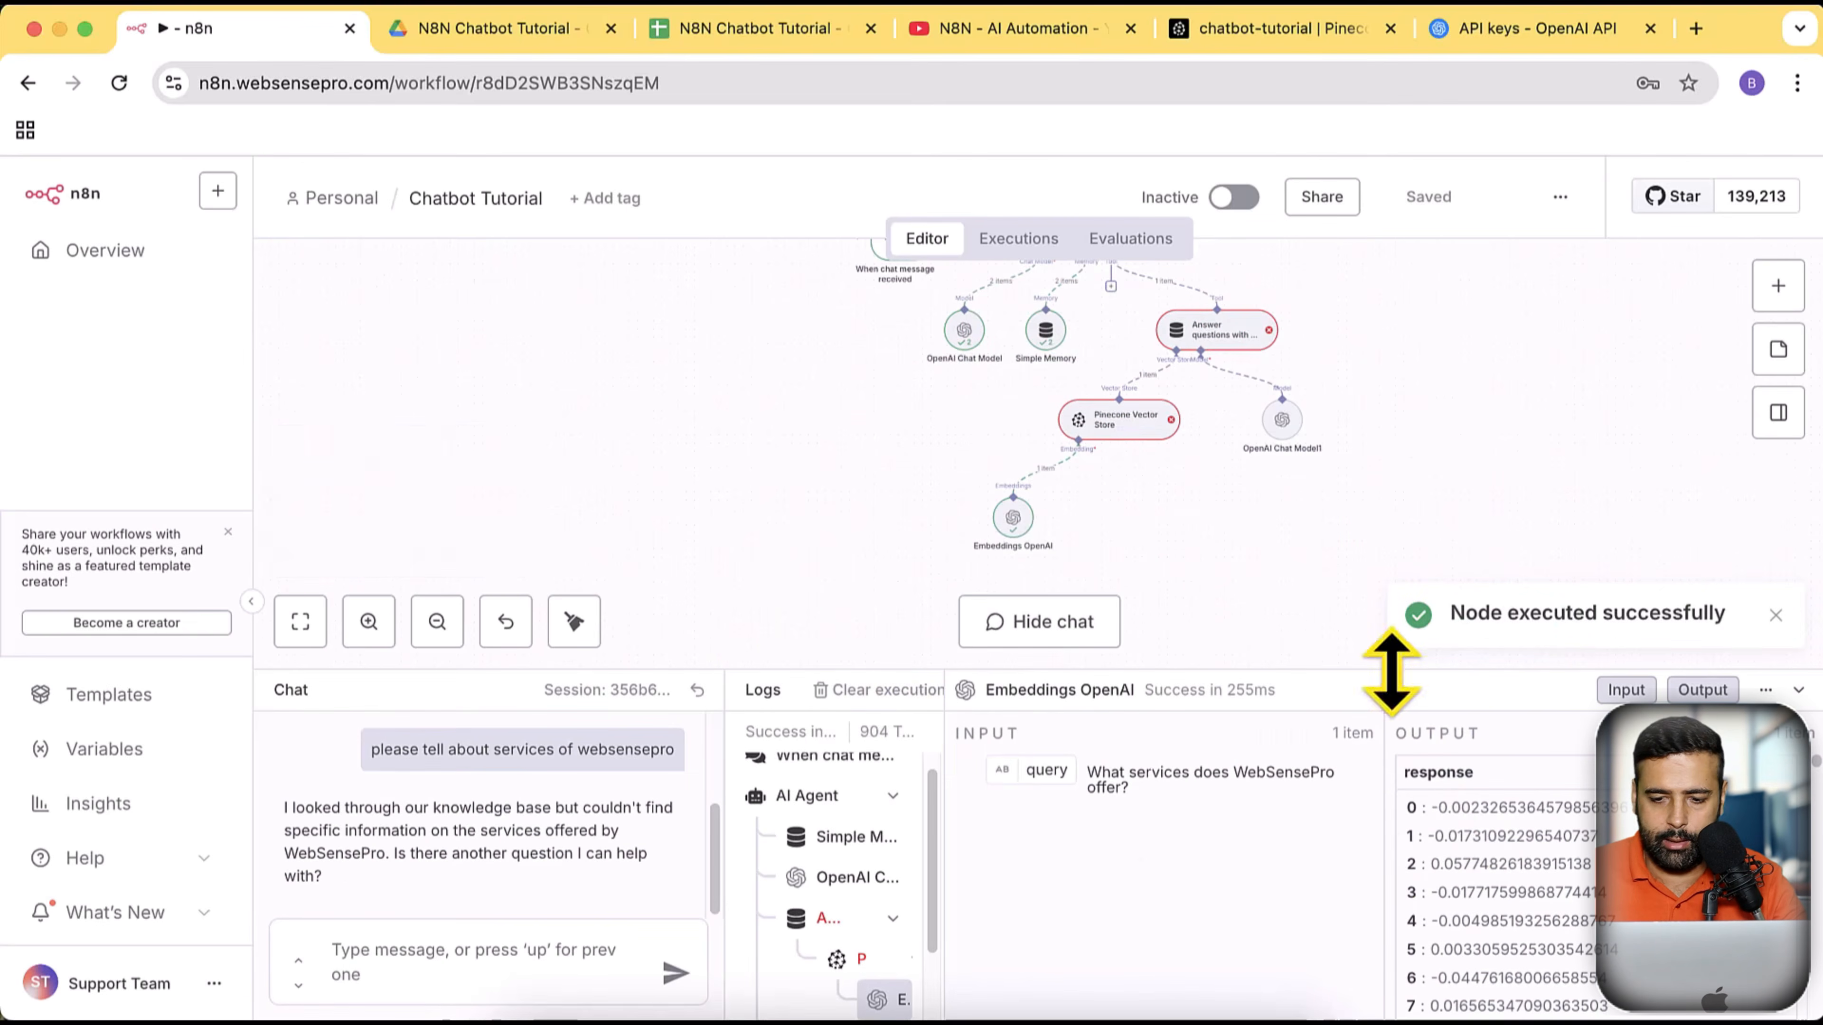
double_click(1121, 428)
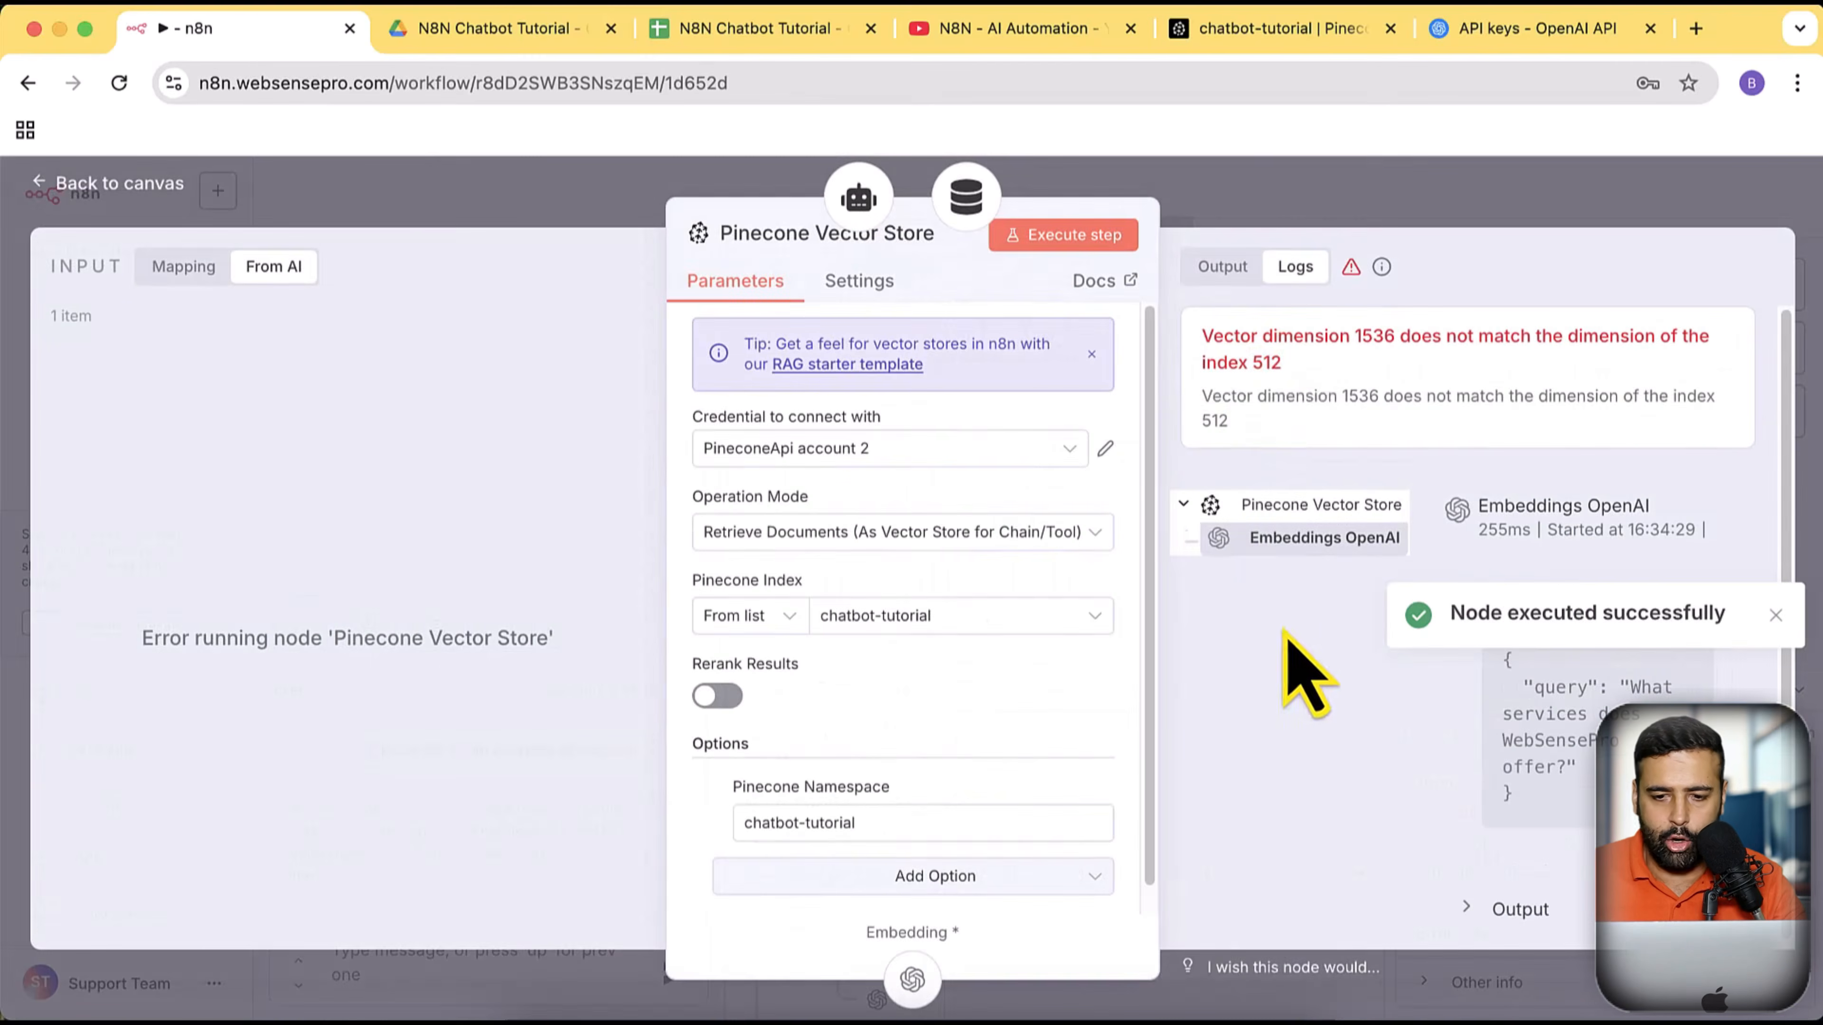
left_click_drag(1285, 362, 1218, 359)
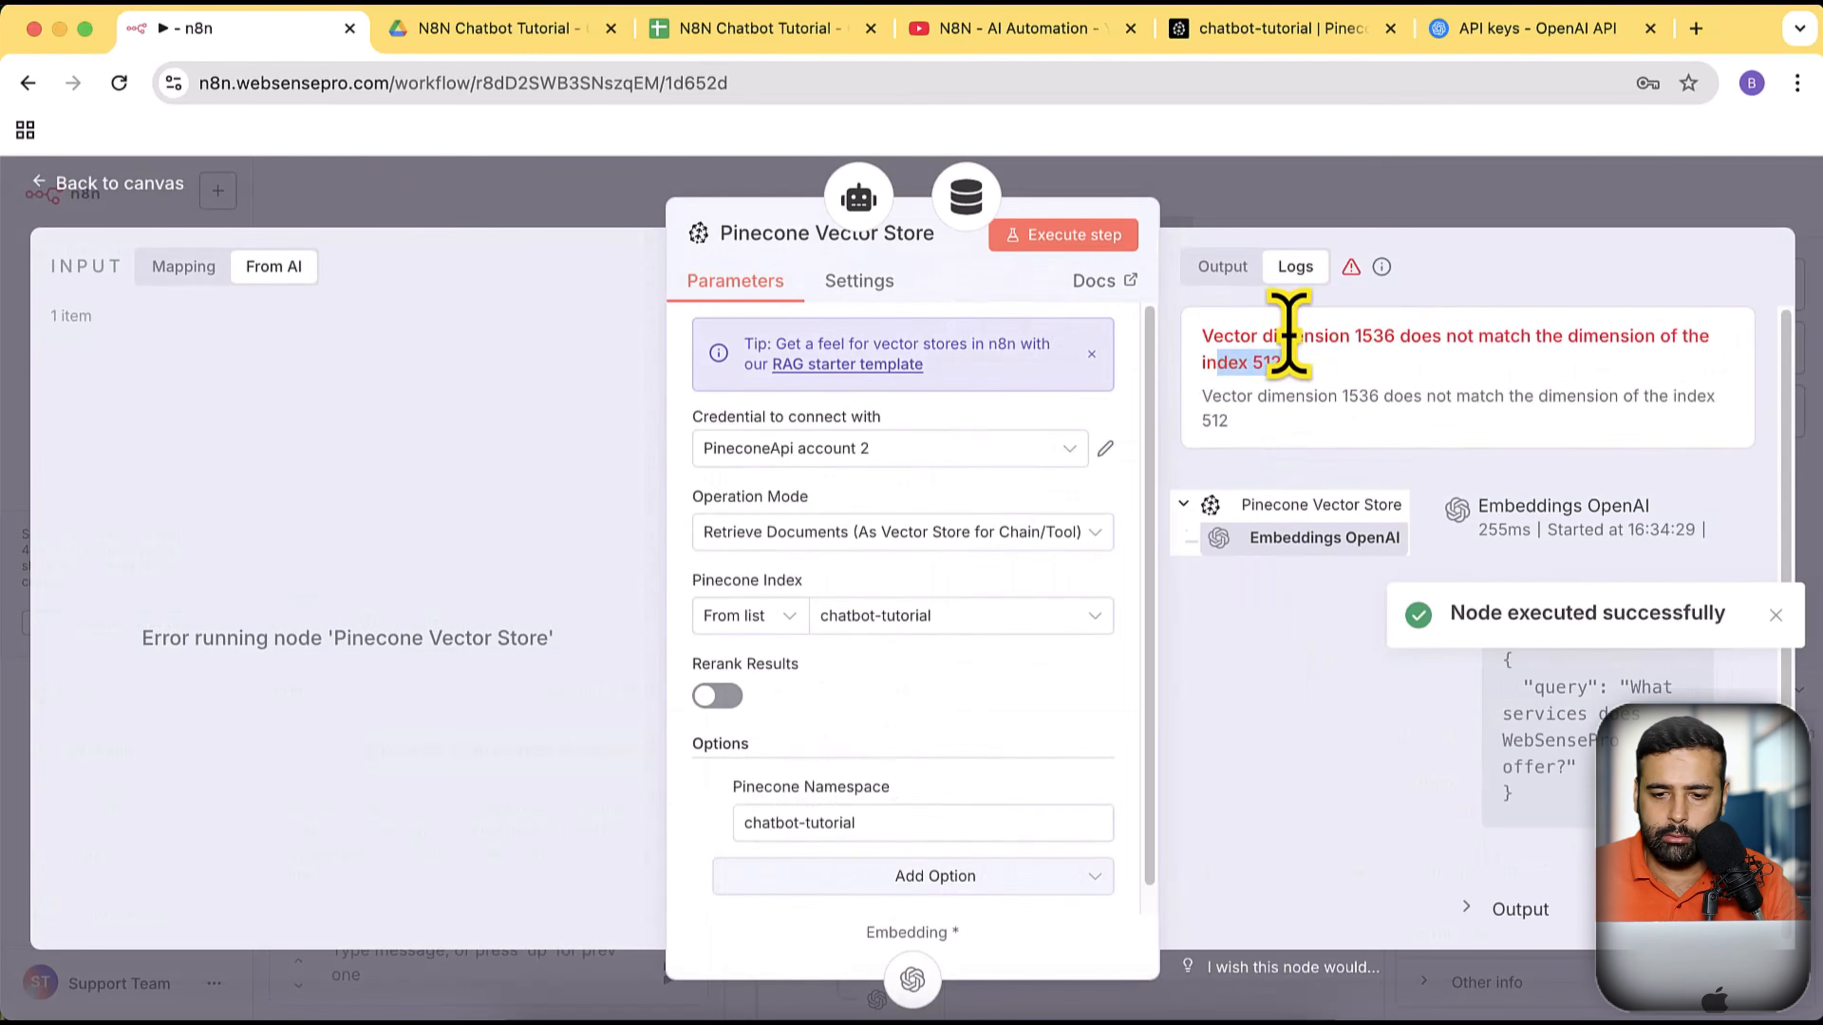
left_click(118, 185)
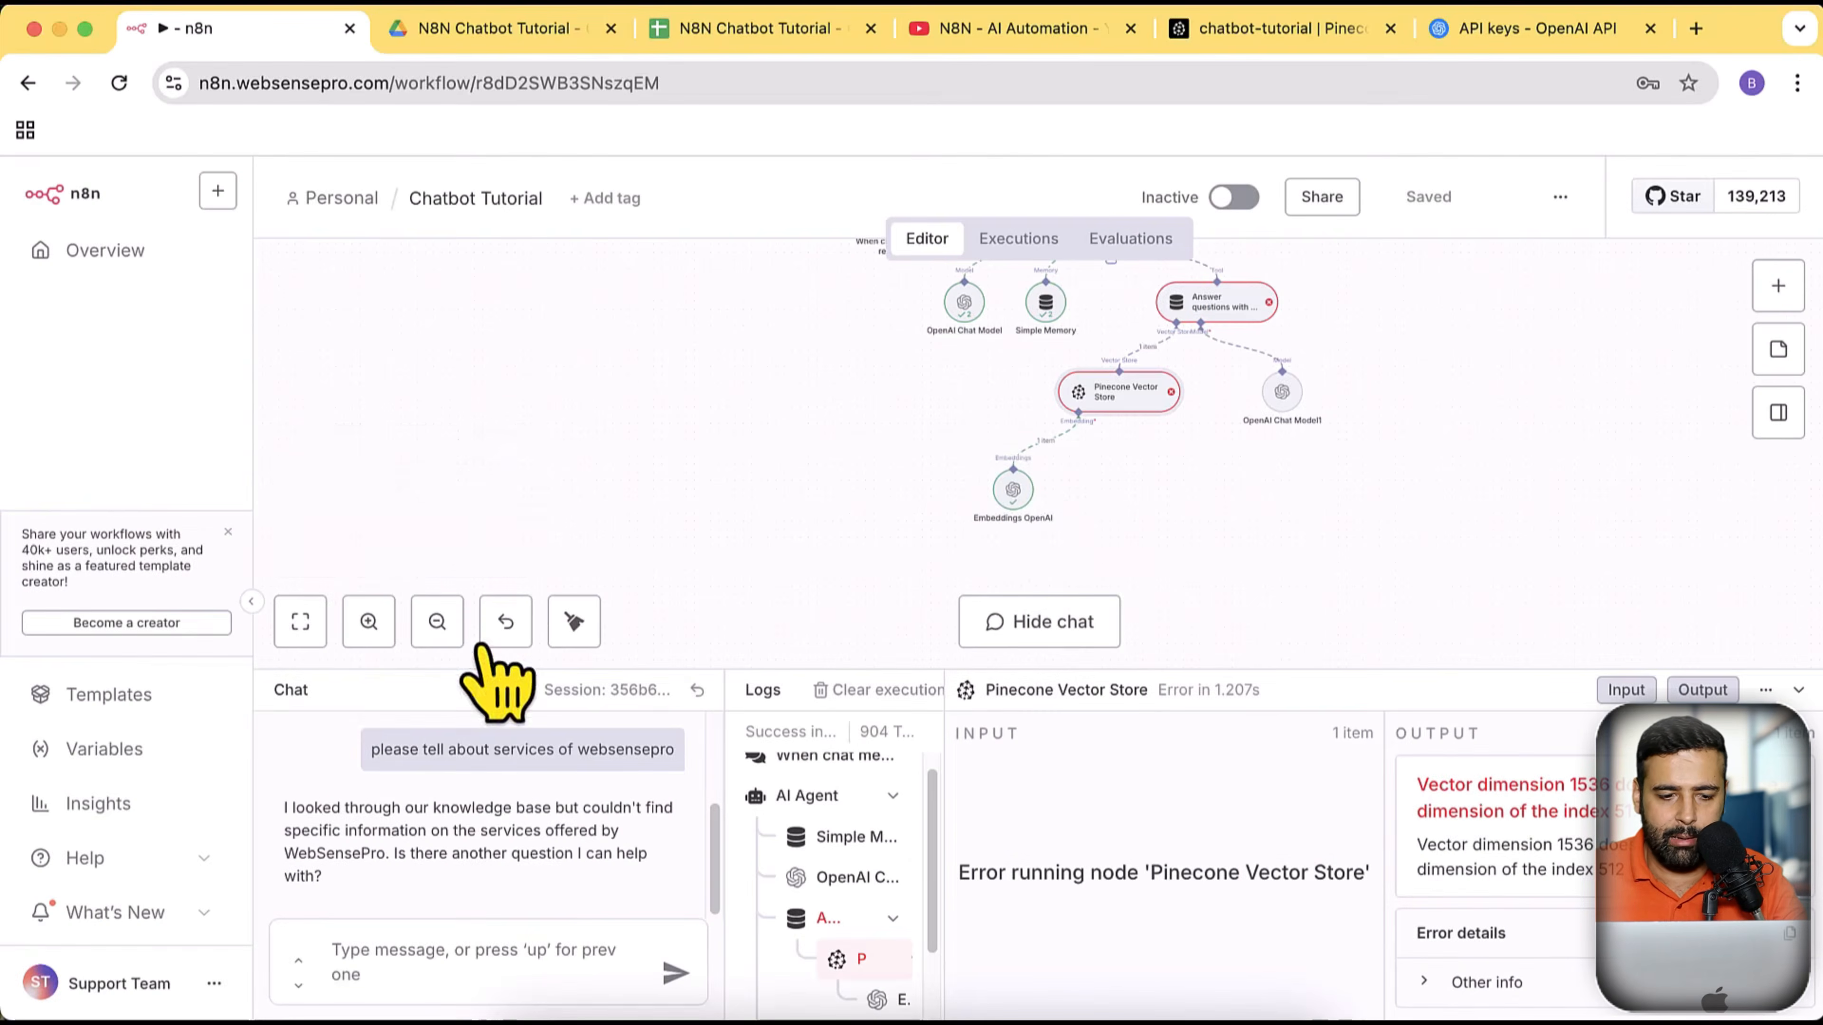
Check the dimensions of the chatbot-tutorial index in Pinecone and return to the Embeddings OpenAI node in n8n
left_click(377, 628)
left_click(377, 628)
left_click(377, 628)
left_click(377, 628)
left_click(377, 628)
scroll(932, 488, "down", 3)
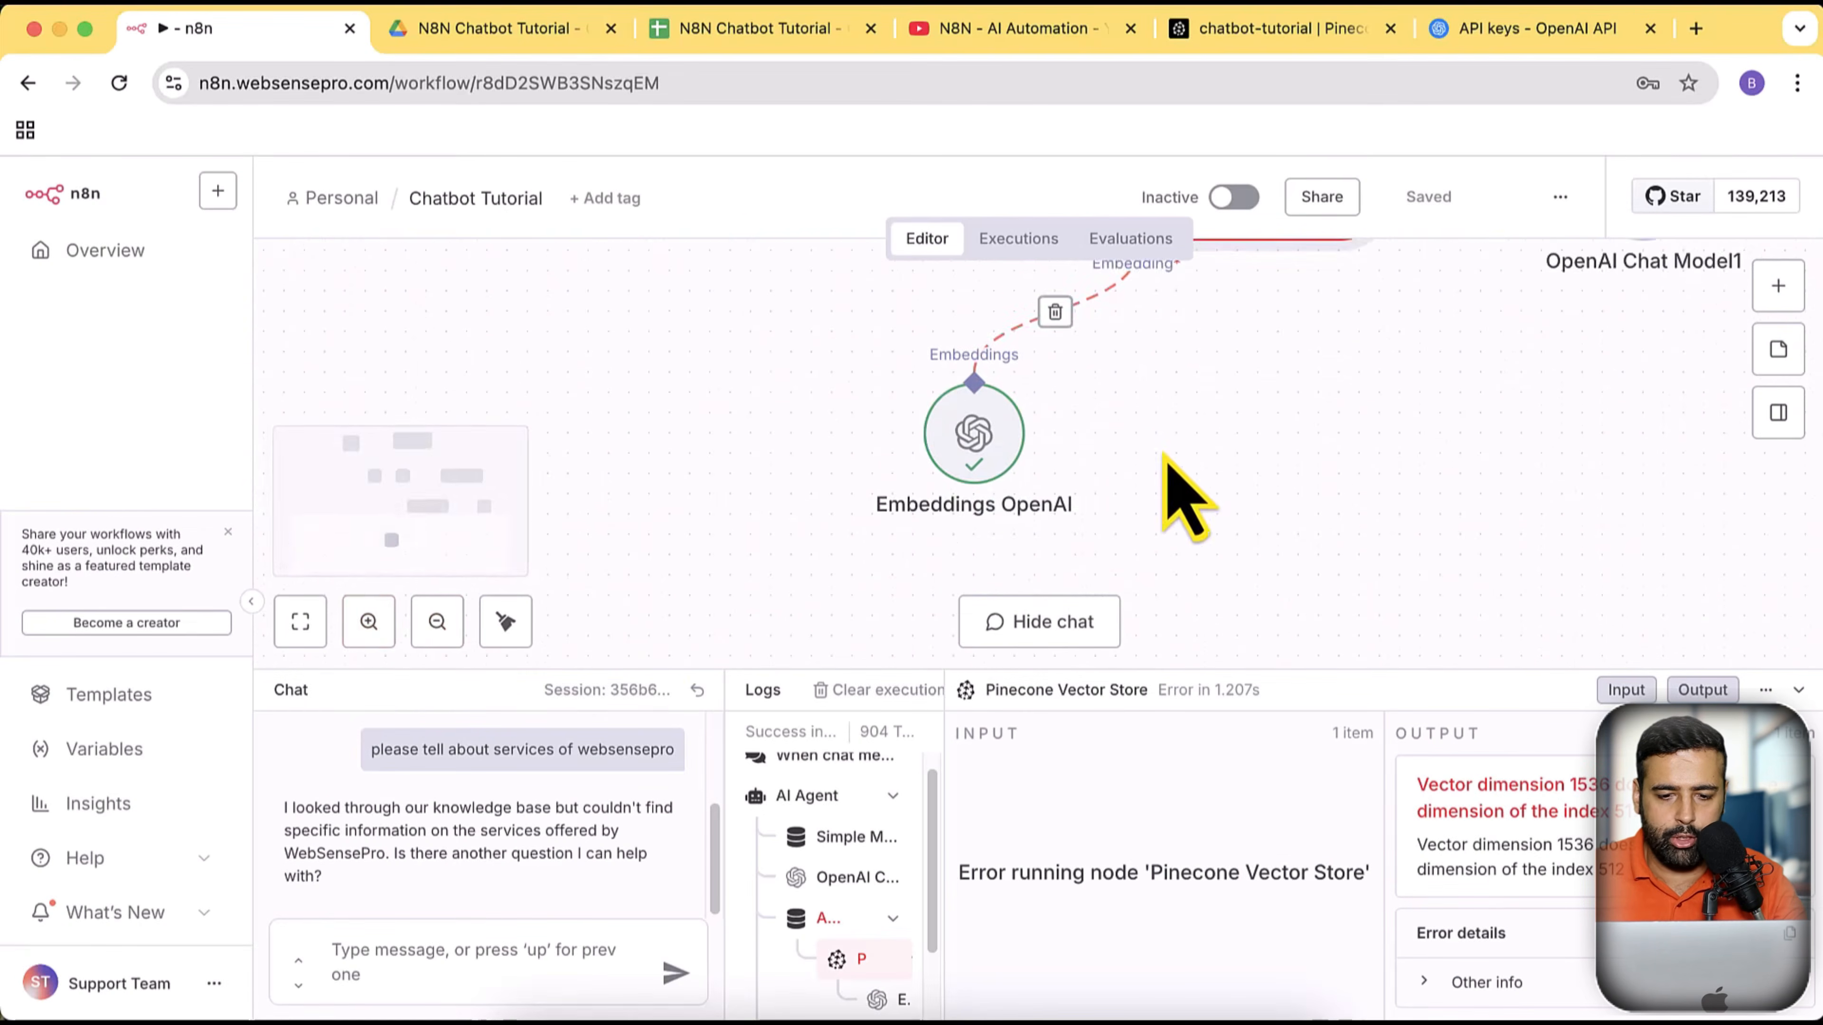
left_click(369, 622)
left_click(368, 622)
scroll(984, 481, "up", 2)
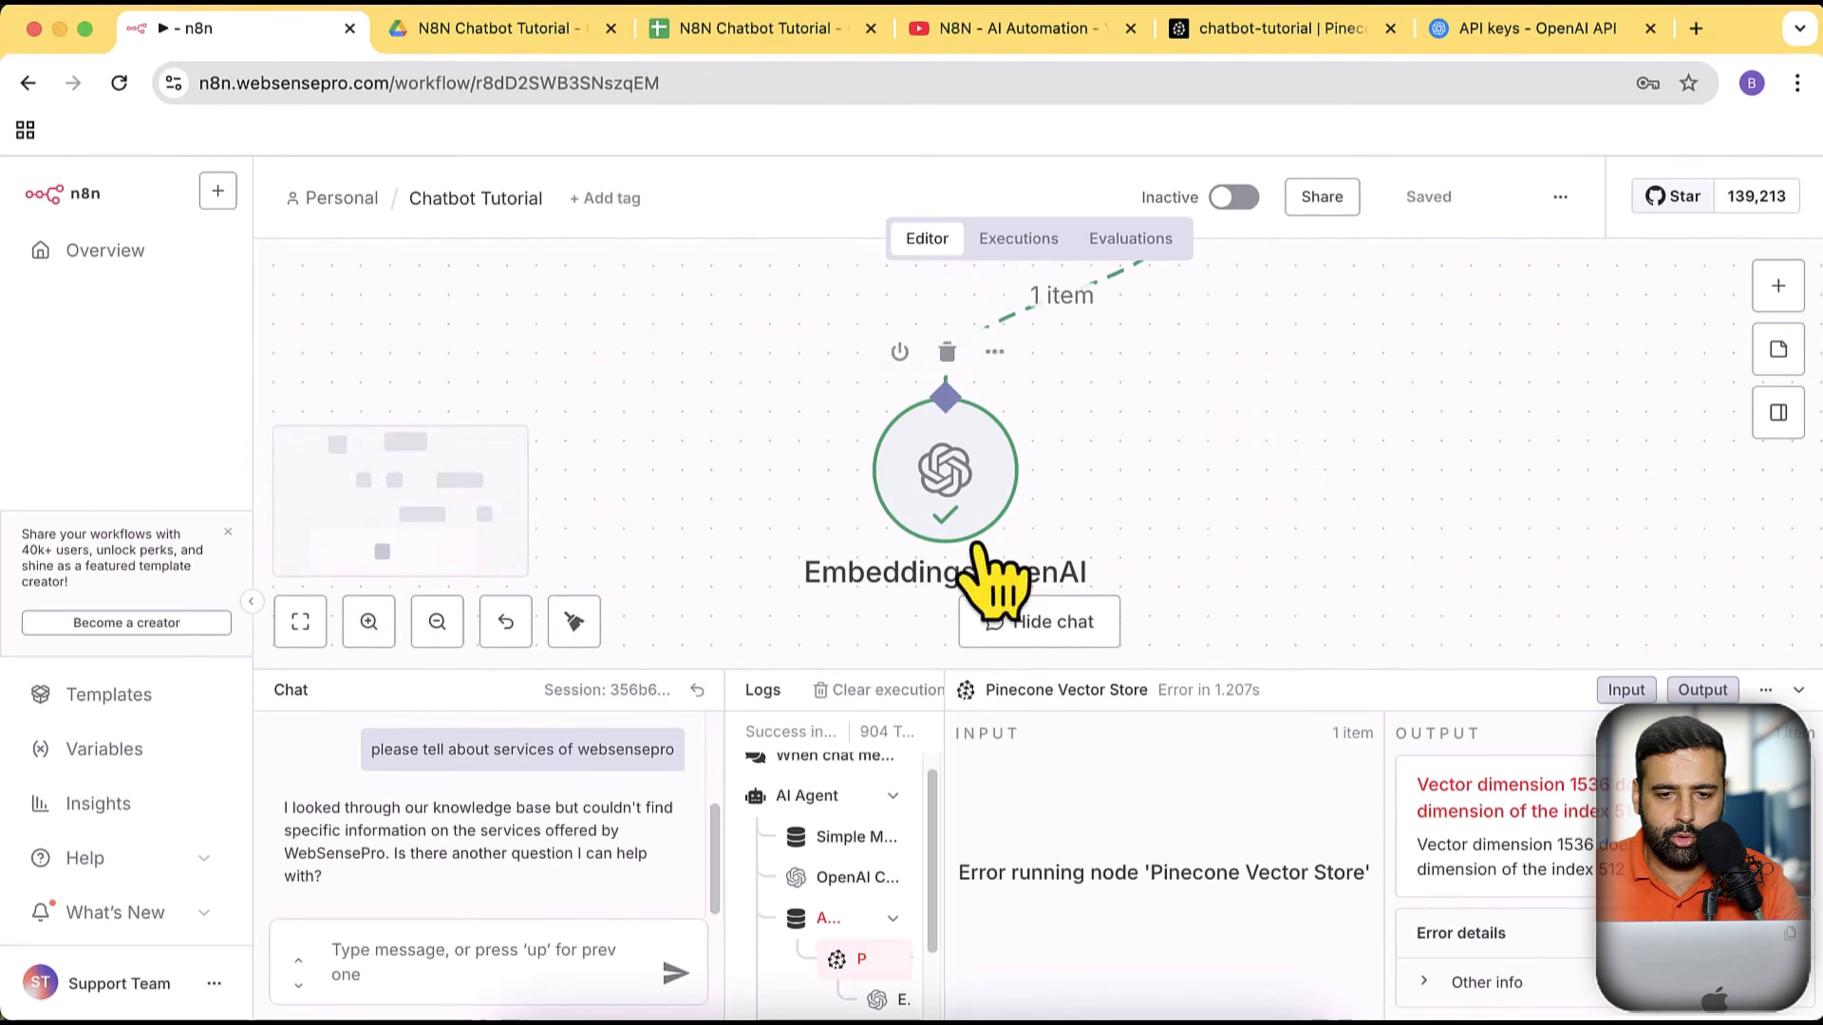
left_click(1285, 29)
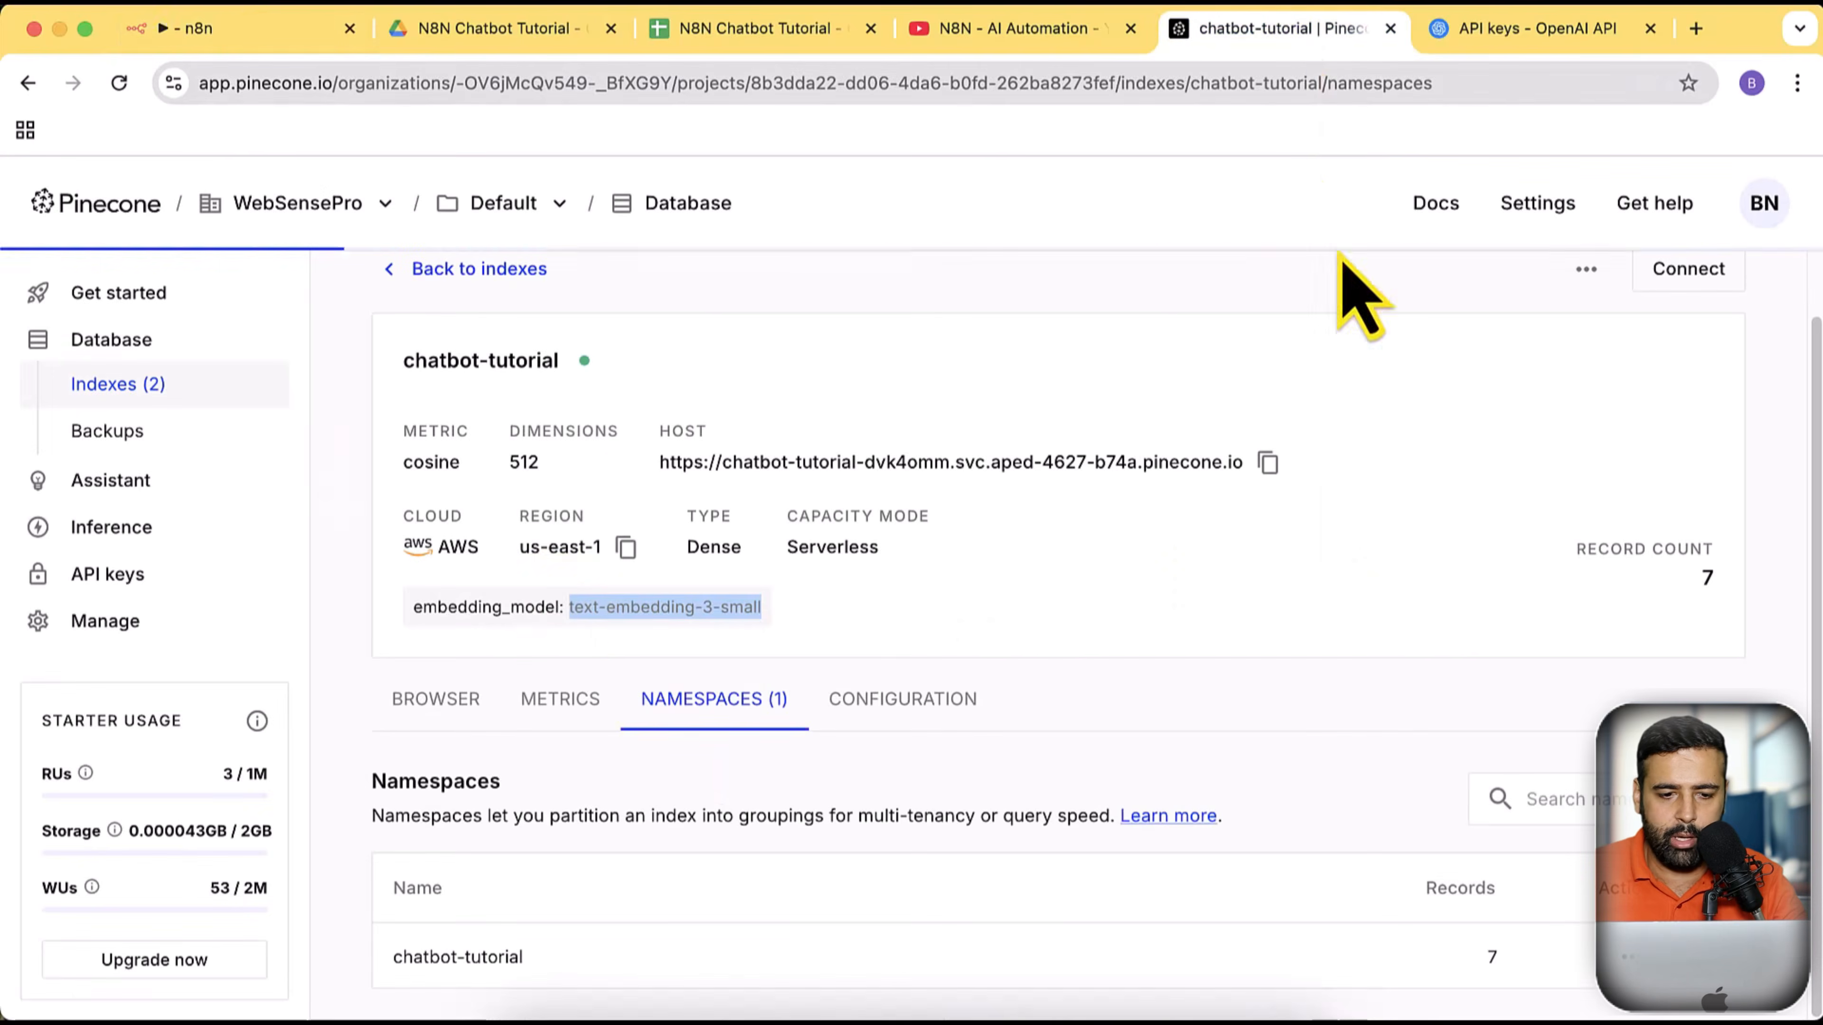
left_click_drag(508, 462, 534, 462)
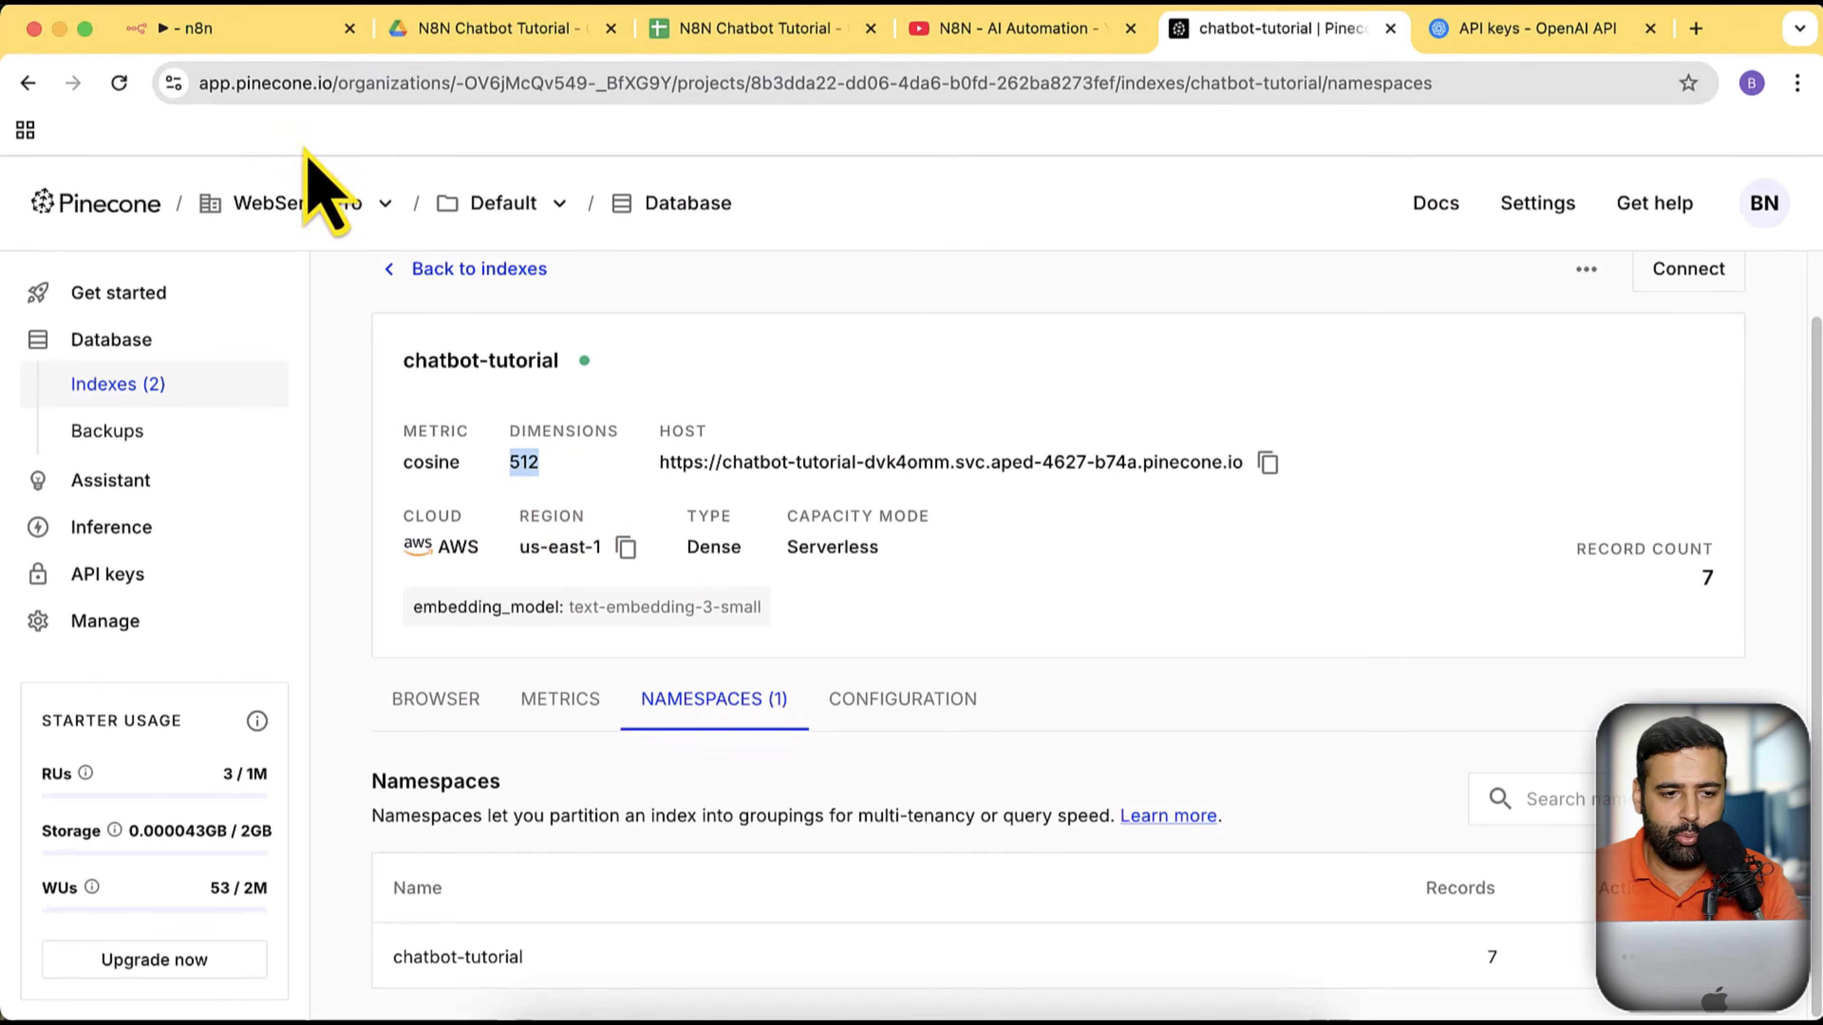
left_click(298, 31)
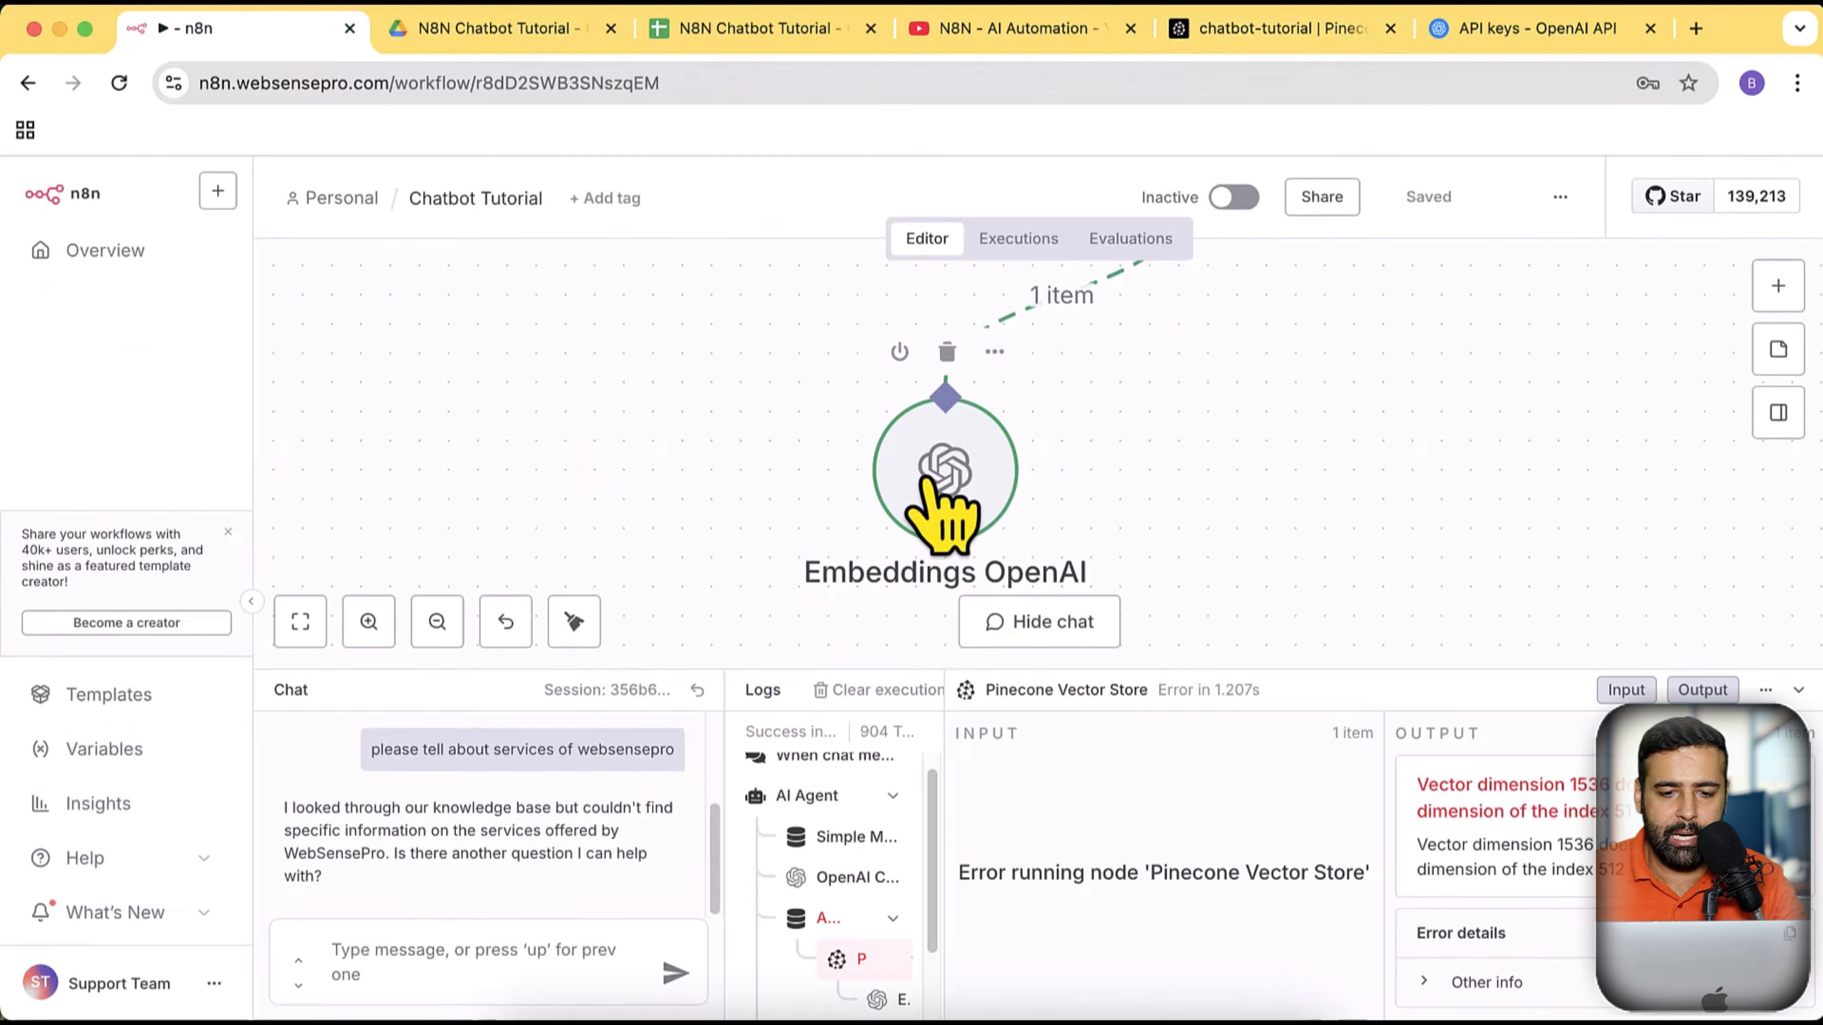
Add the Dimensions option to the Embeddings OpenAI node, set it to 512, and return to the canvas
double_click(913, 562)
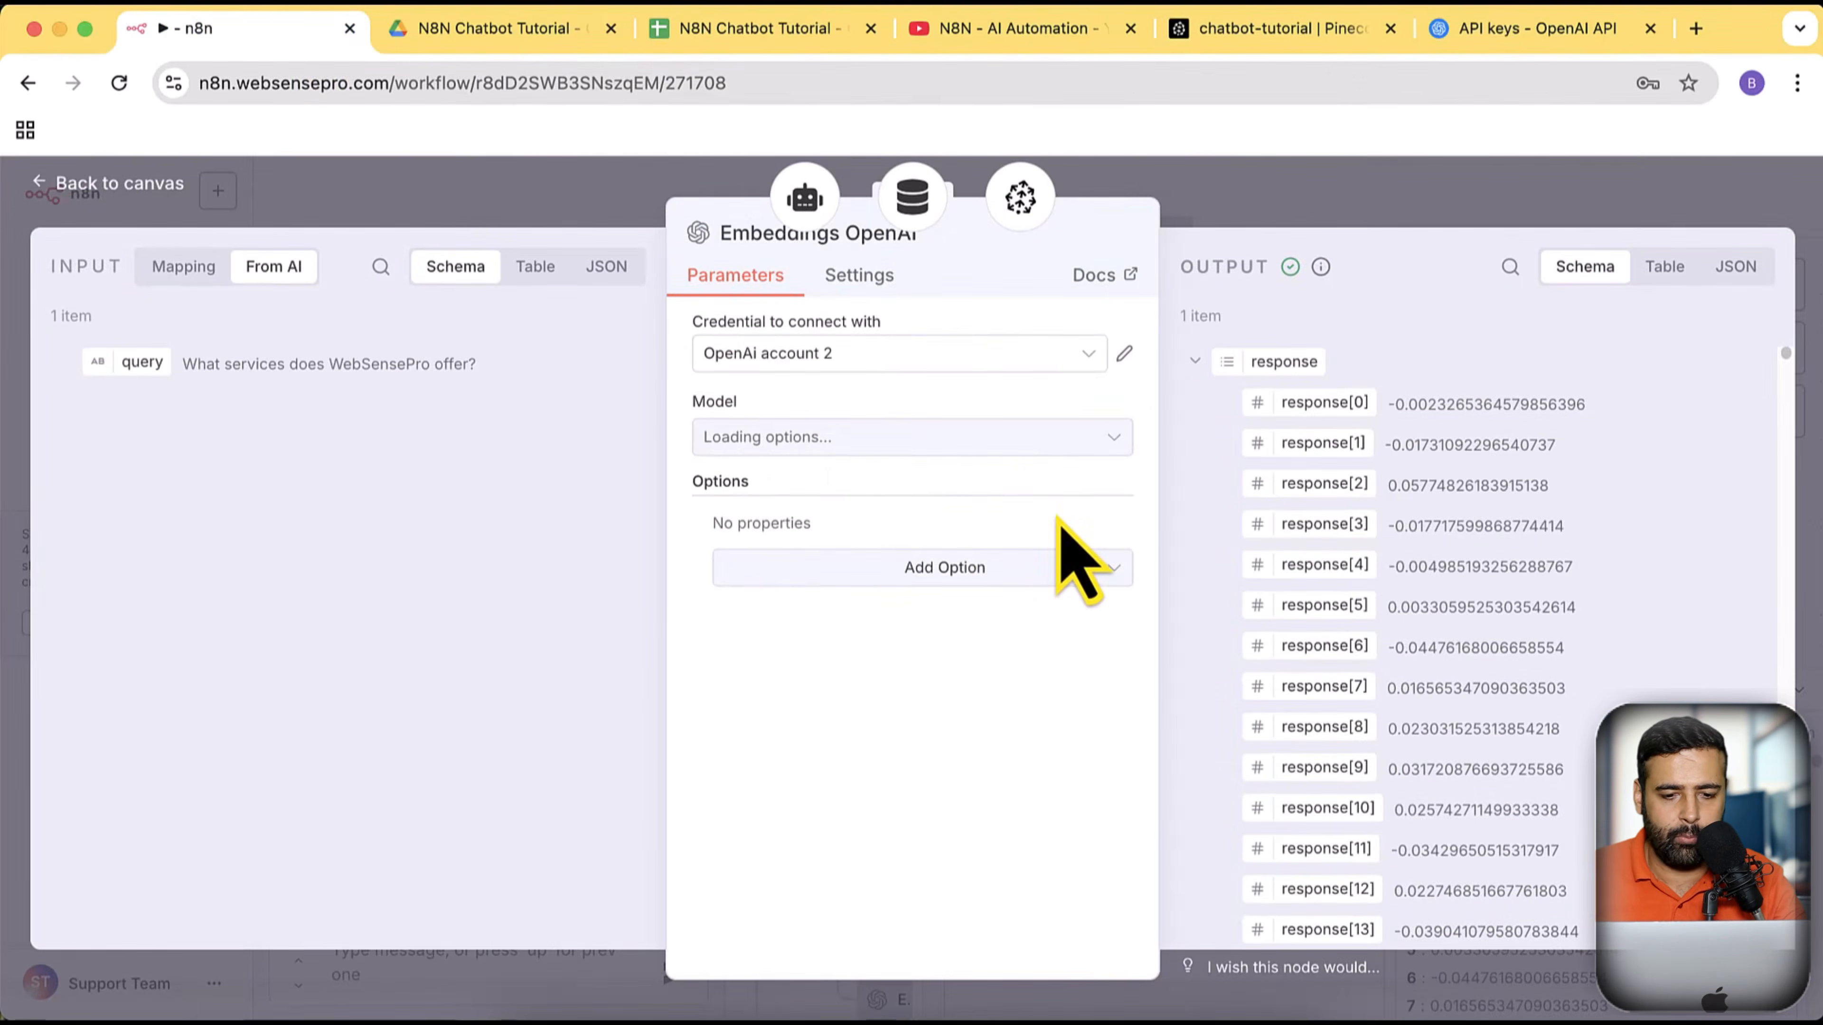
left_click(1013, 571)
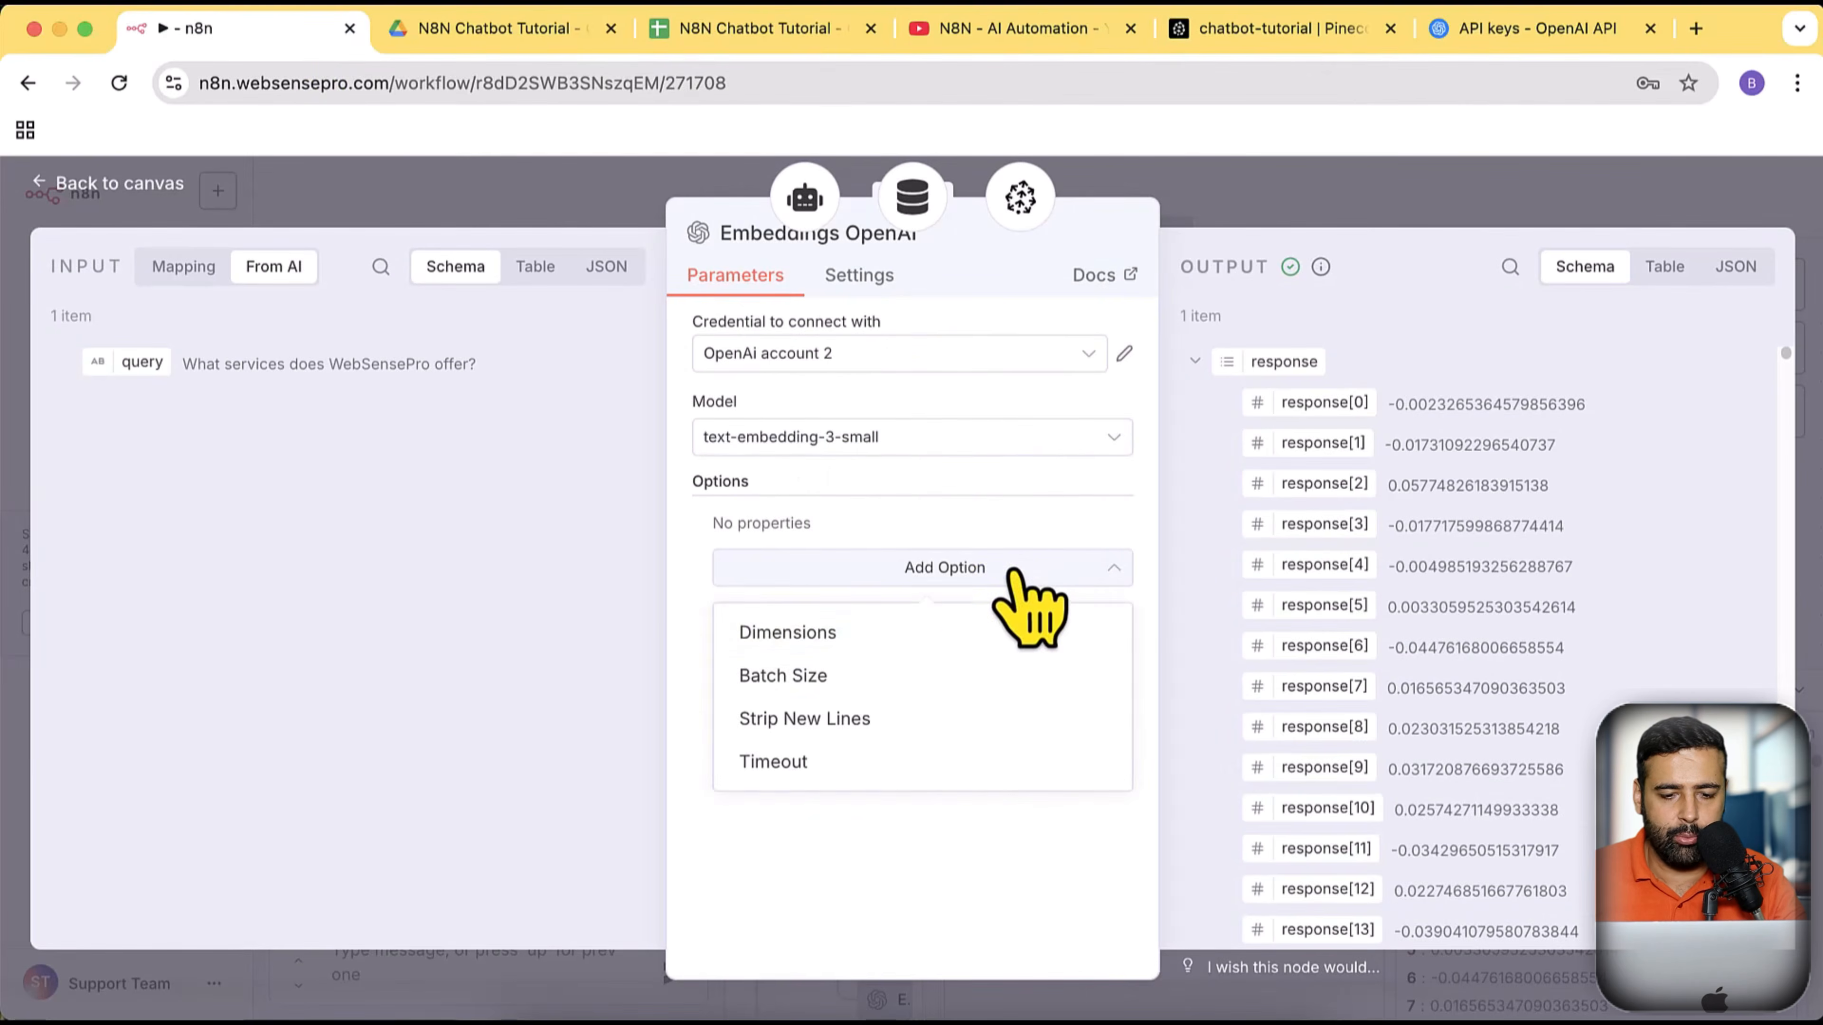
left_click(854, 636)
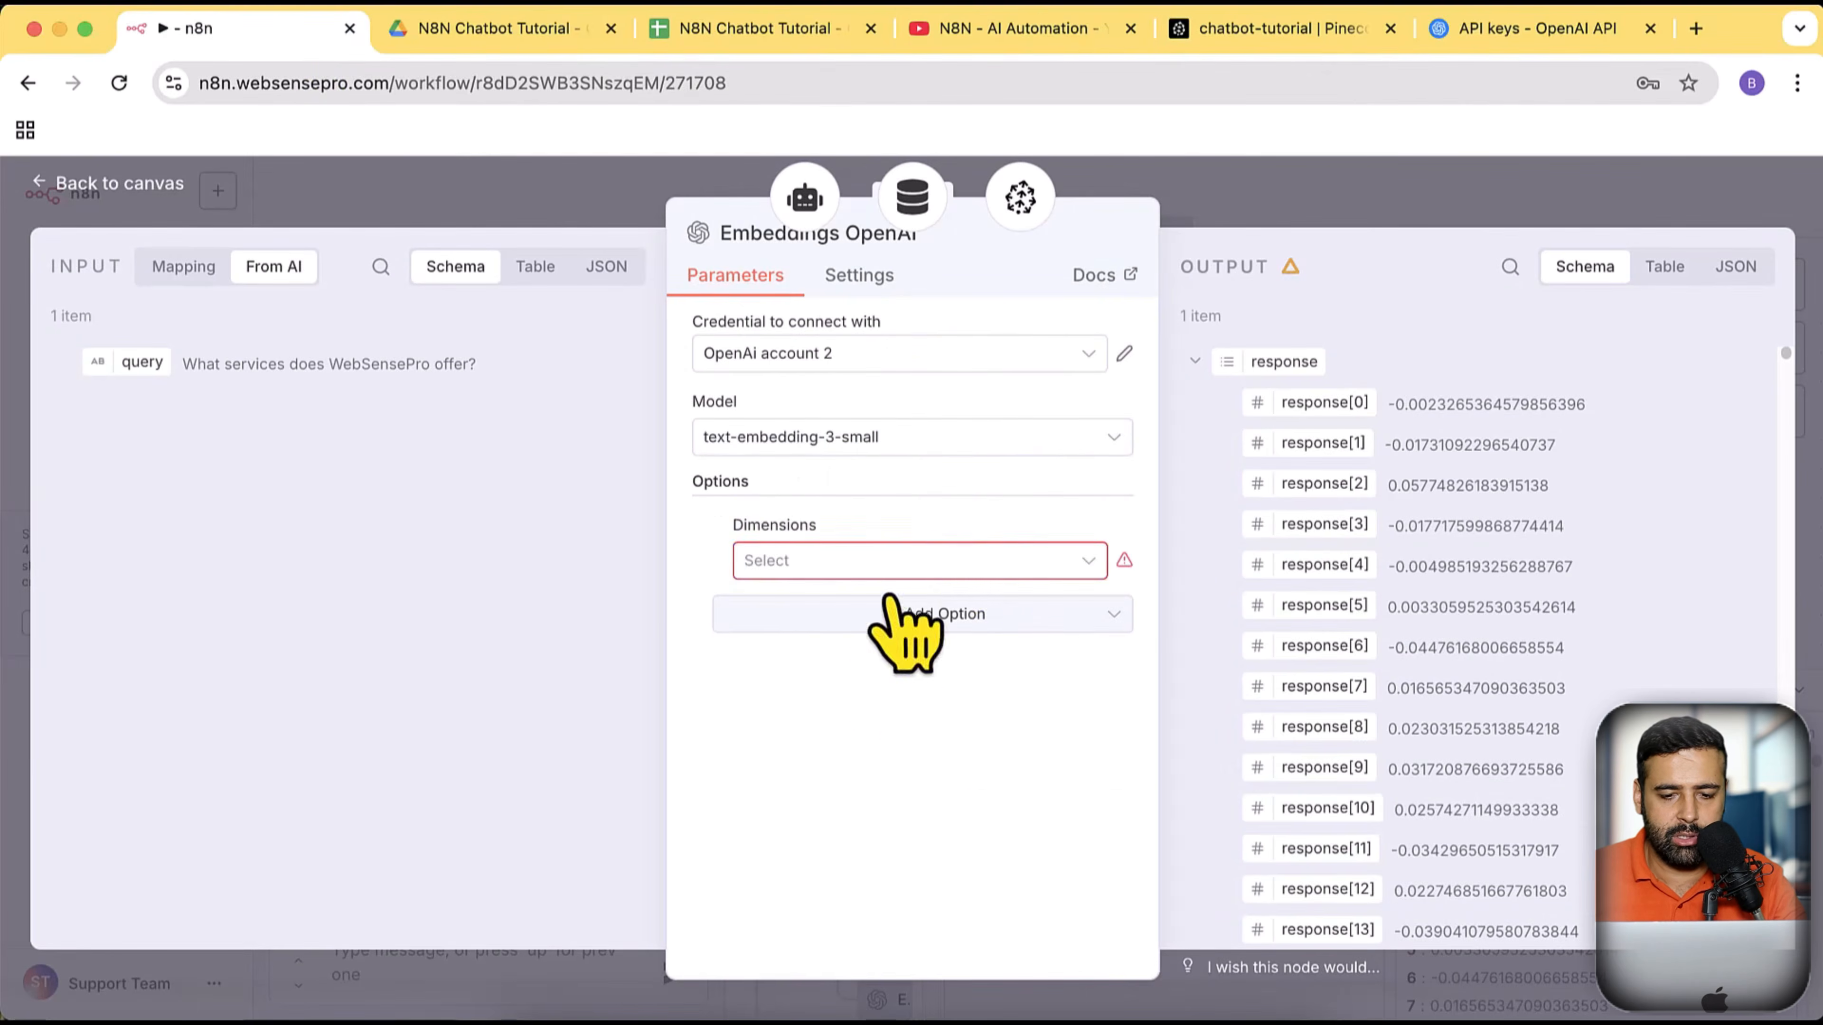
left_click(925, 564)
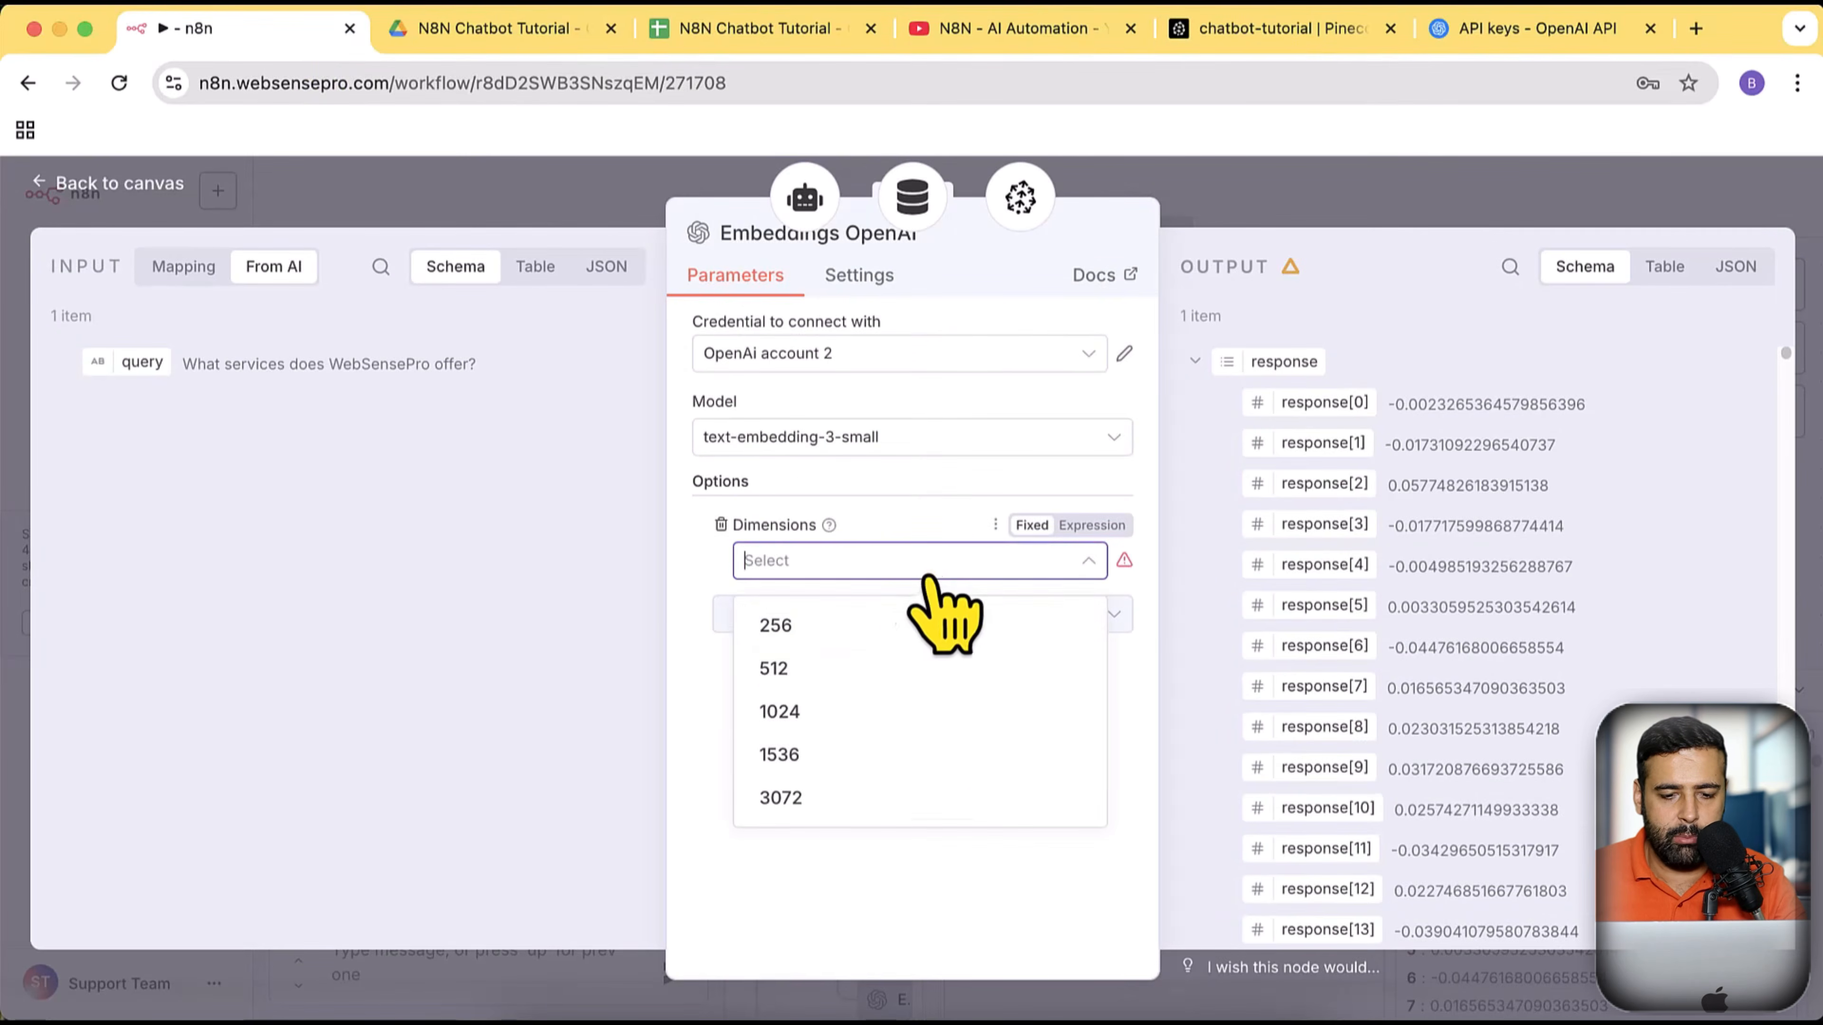
left_click(844, 671)
left_click(90, 194)
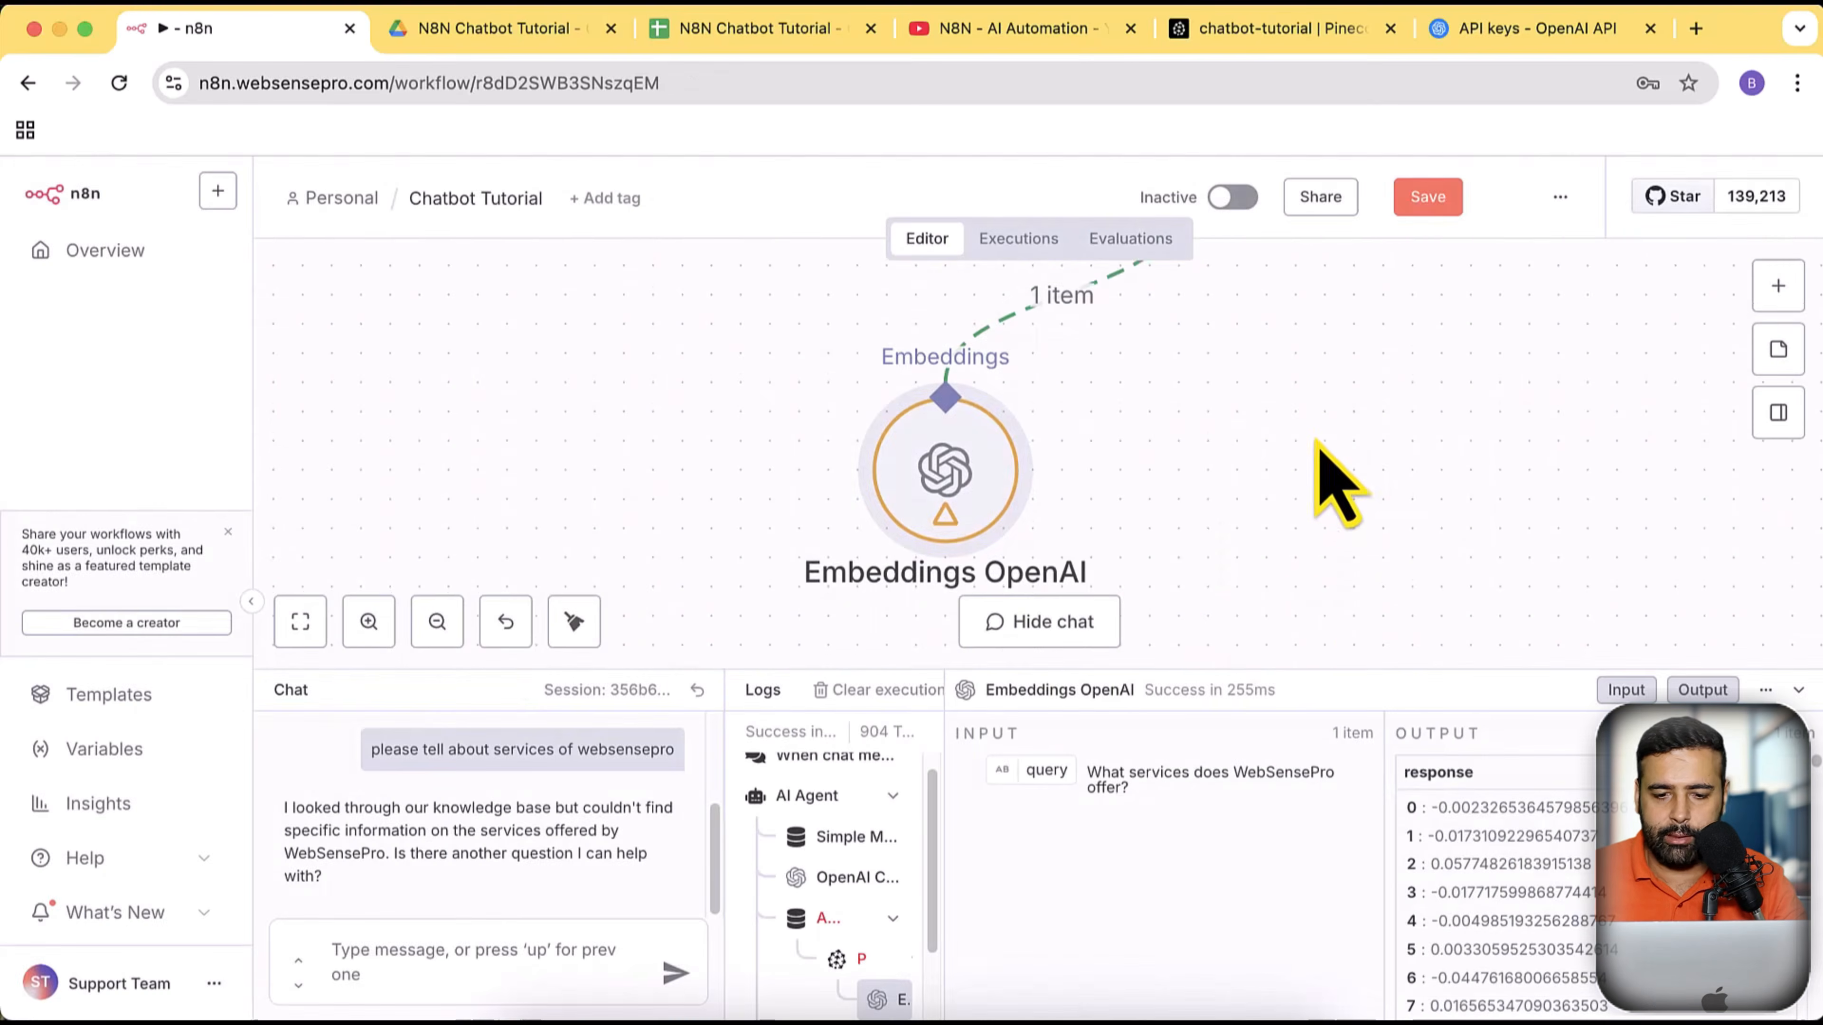
Retest the chatbot with the message "Please tell me about services of websensepro"
left_click(438, 622)
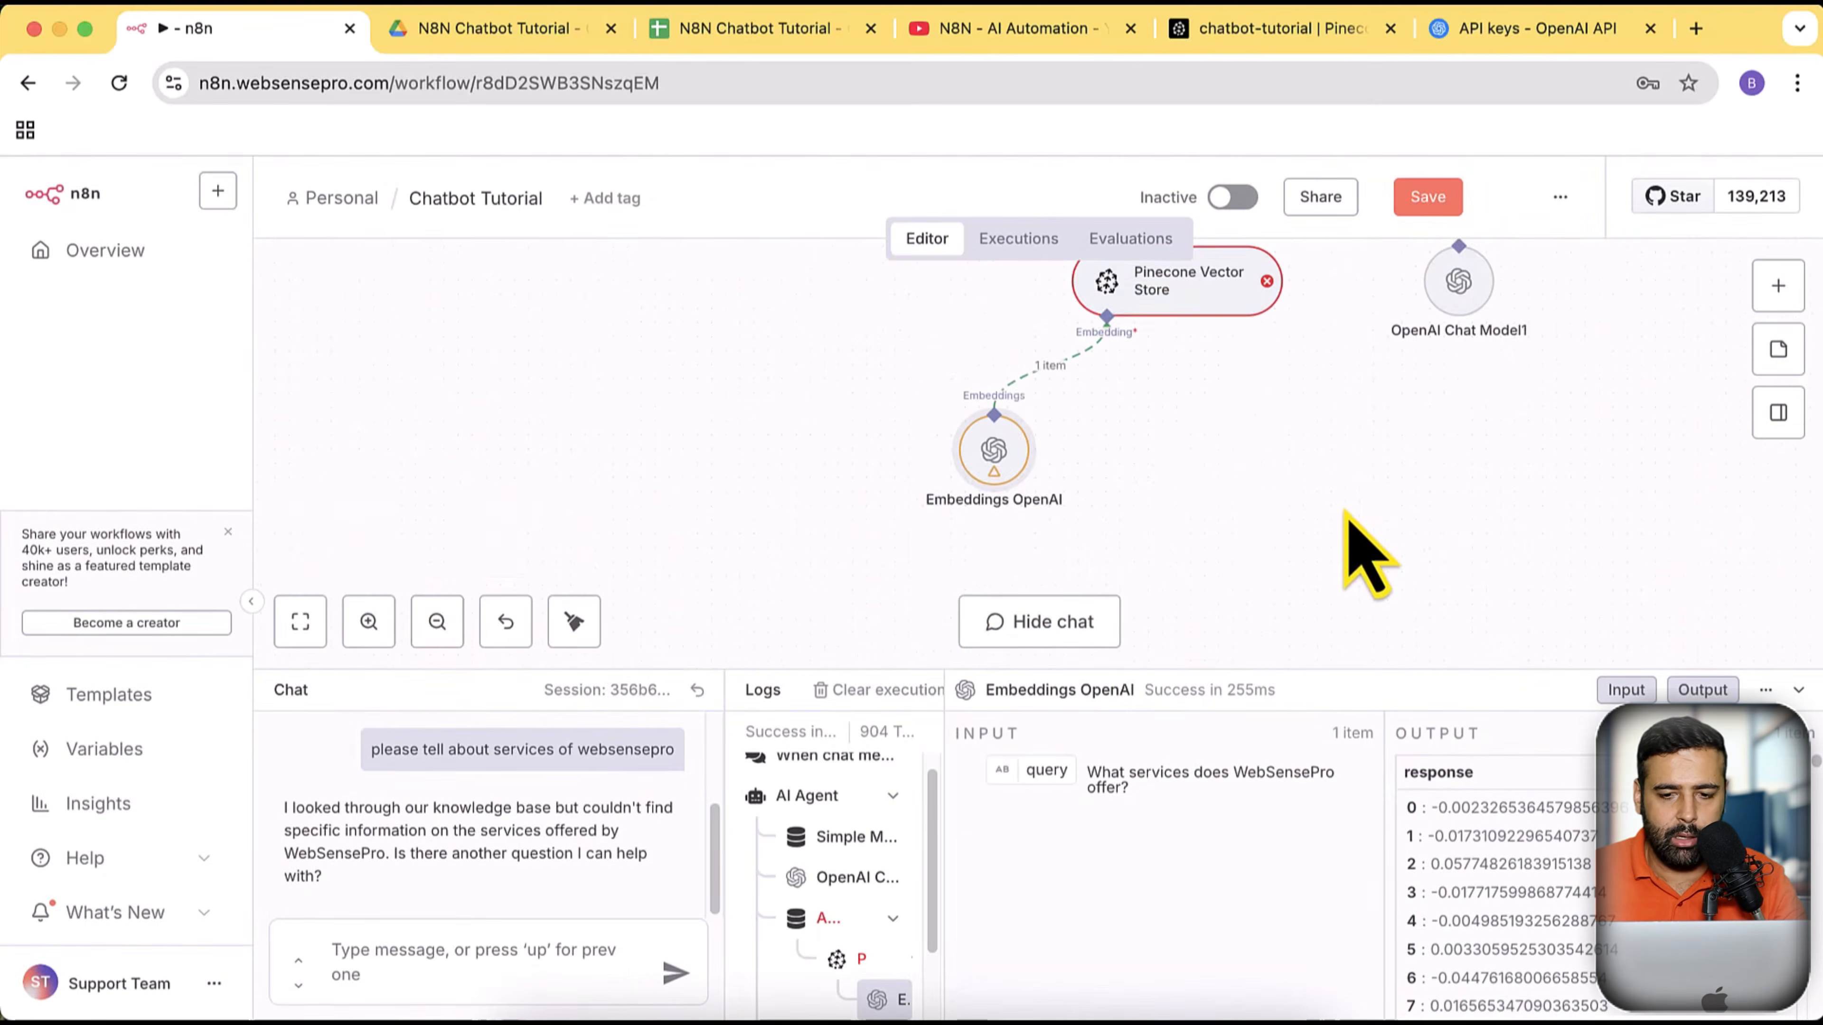
scroll(1349, 524, "up", 5)
left_click(569, 962)
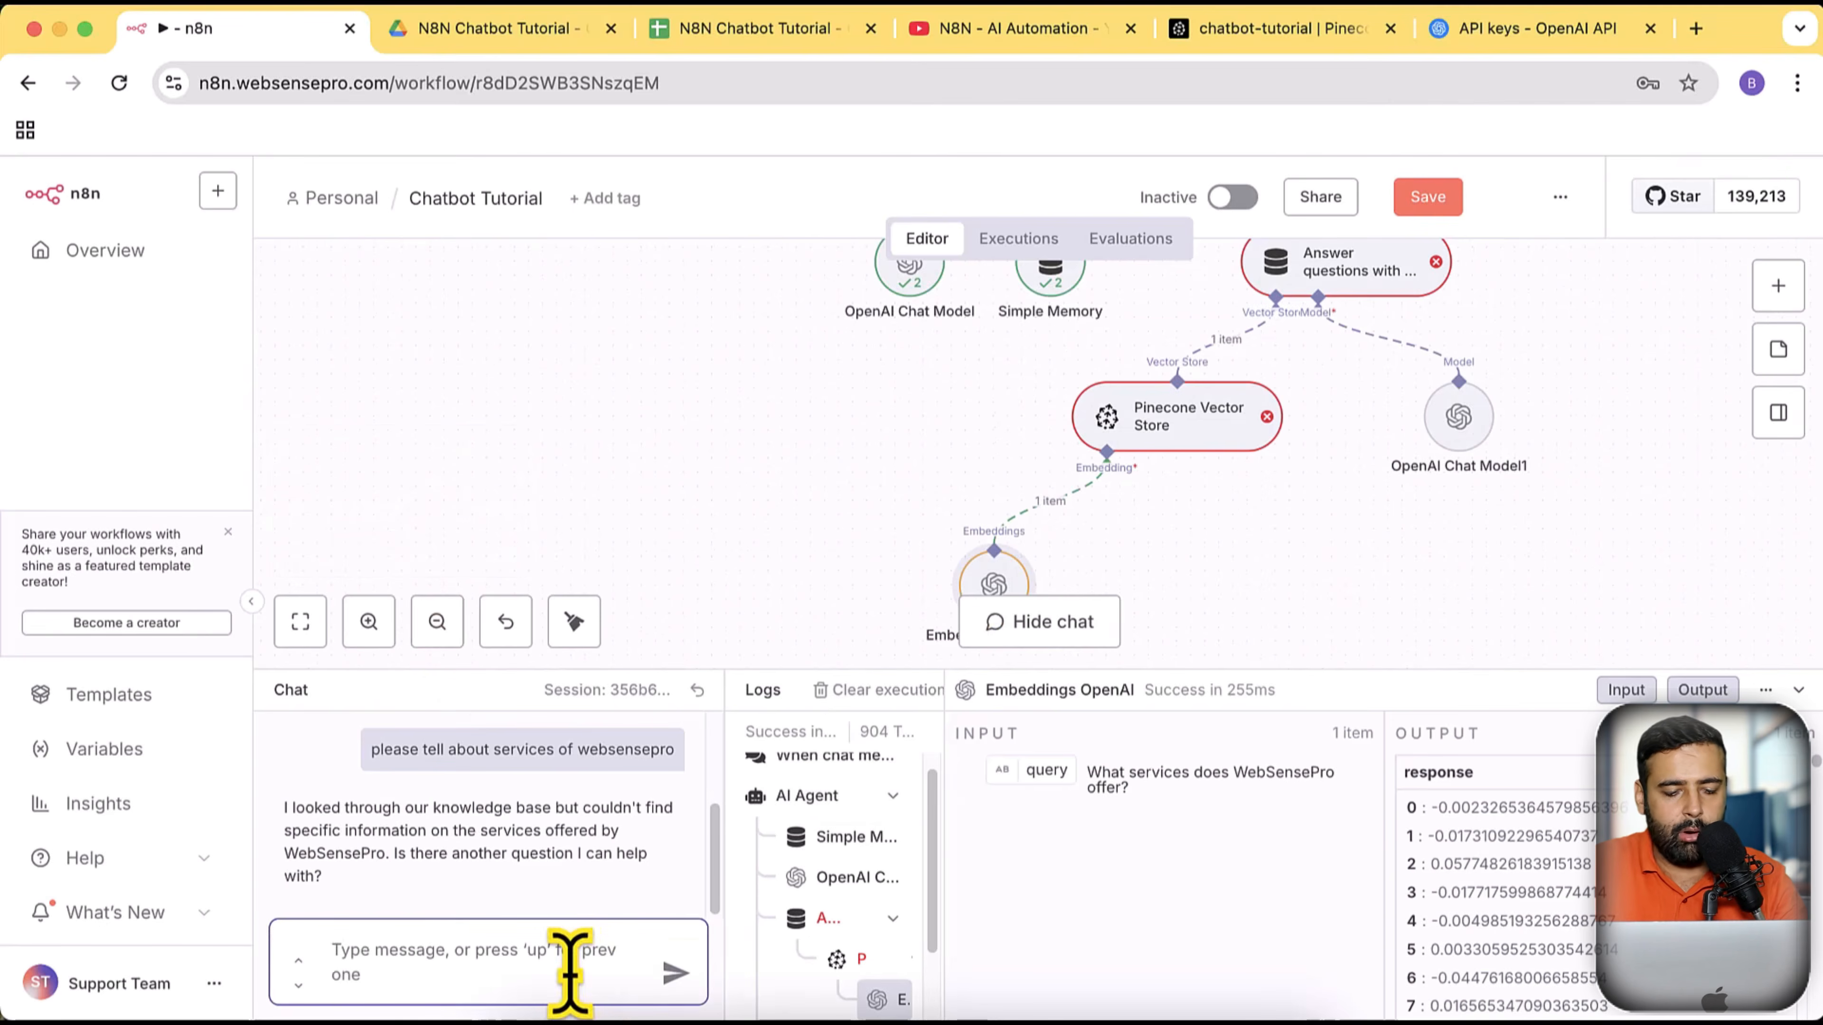
type("Please tell me a")
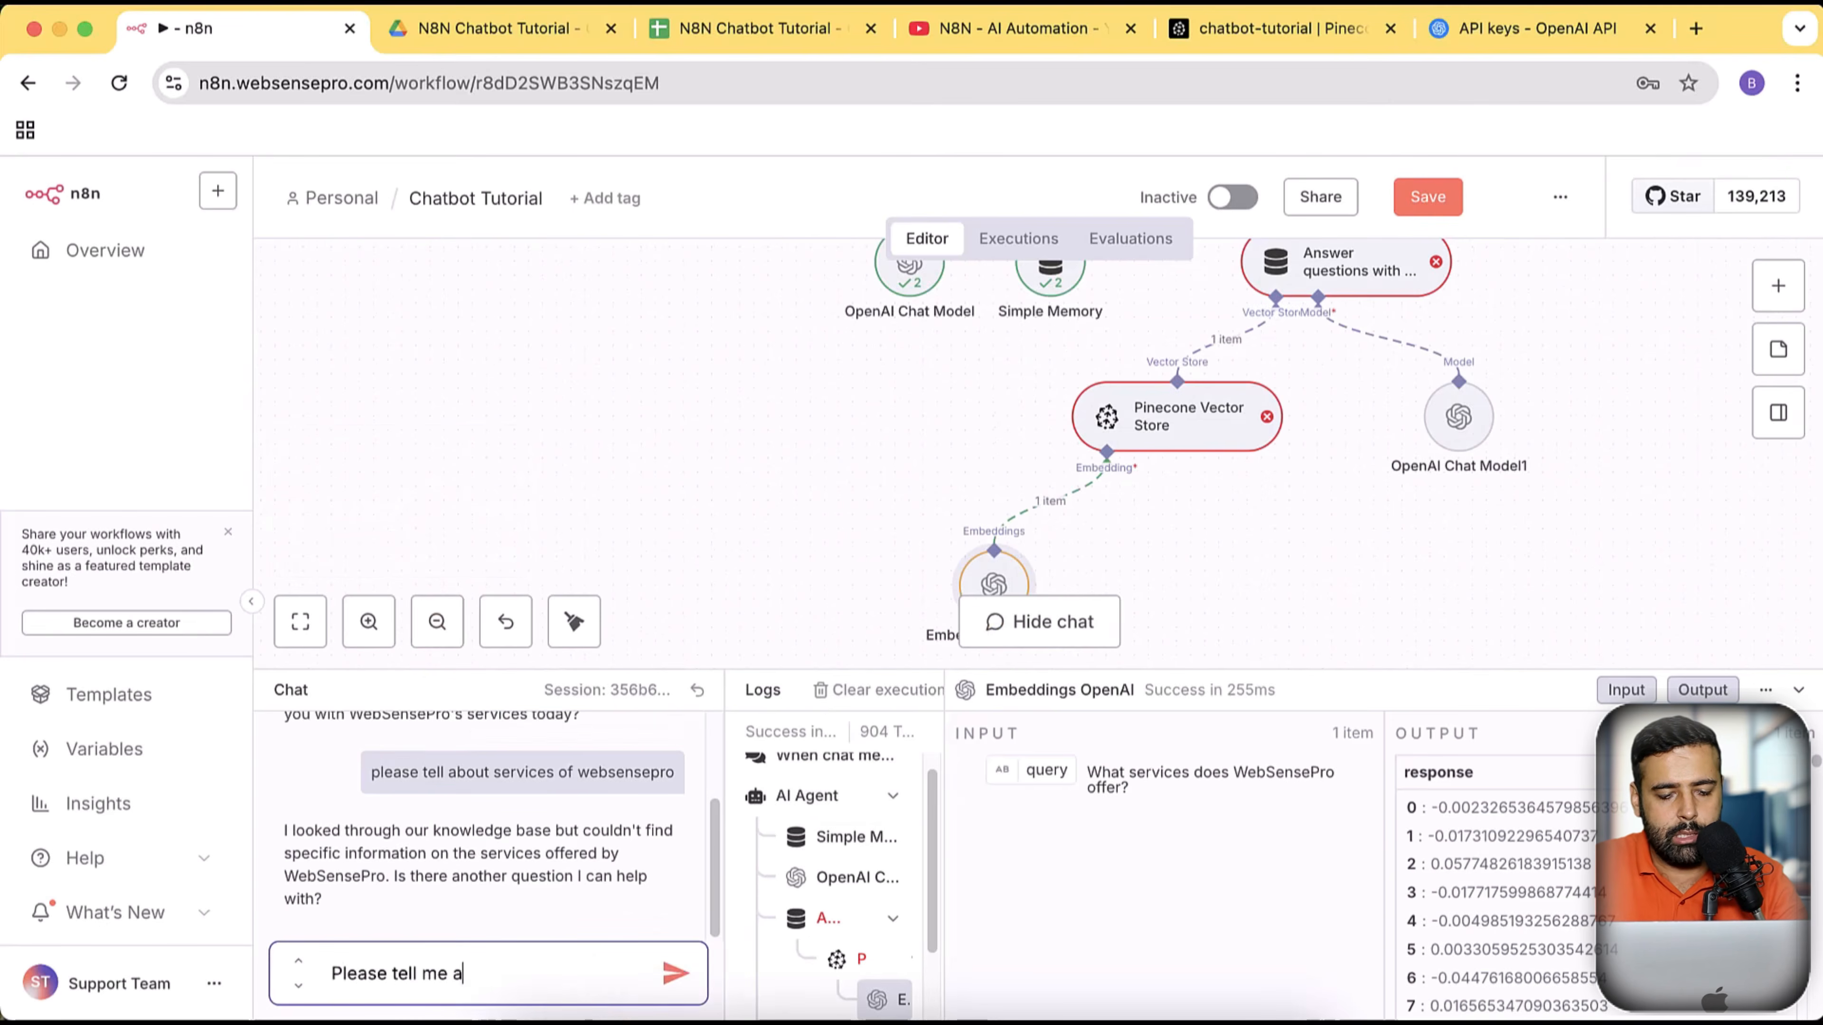
type("bout services of we")
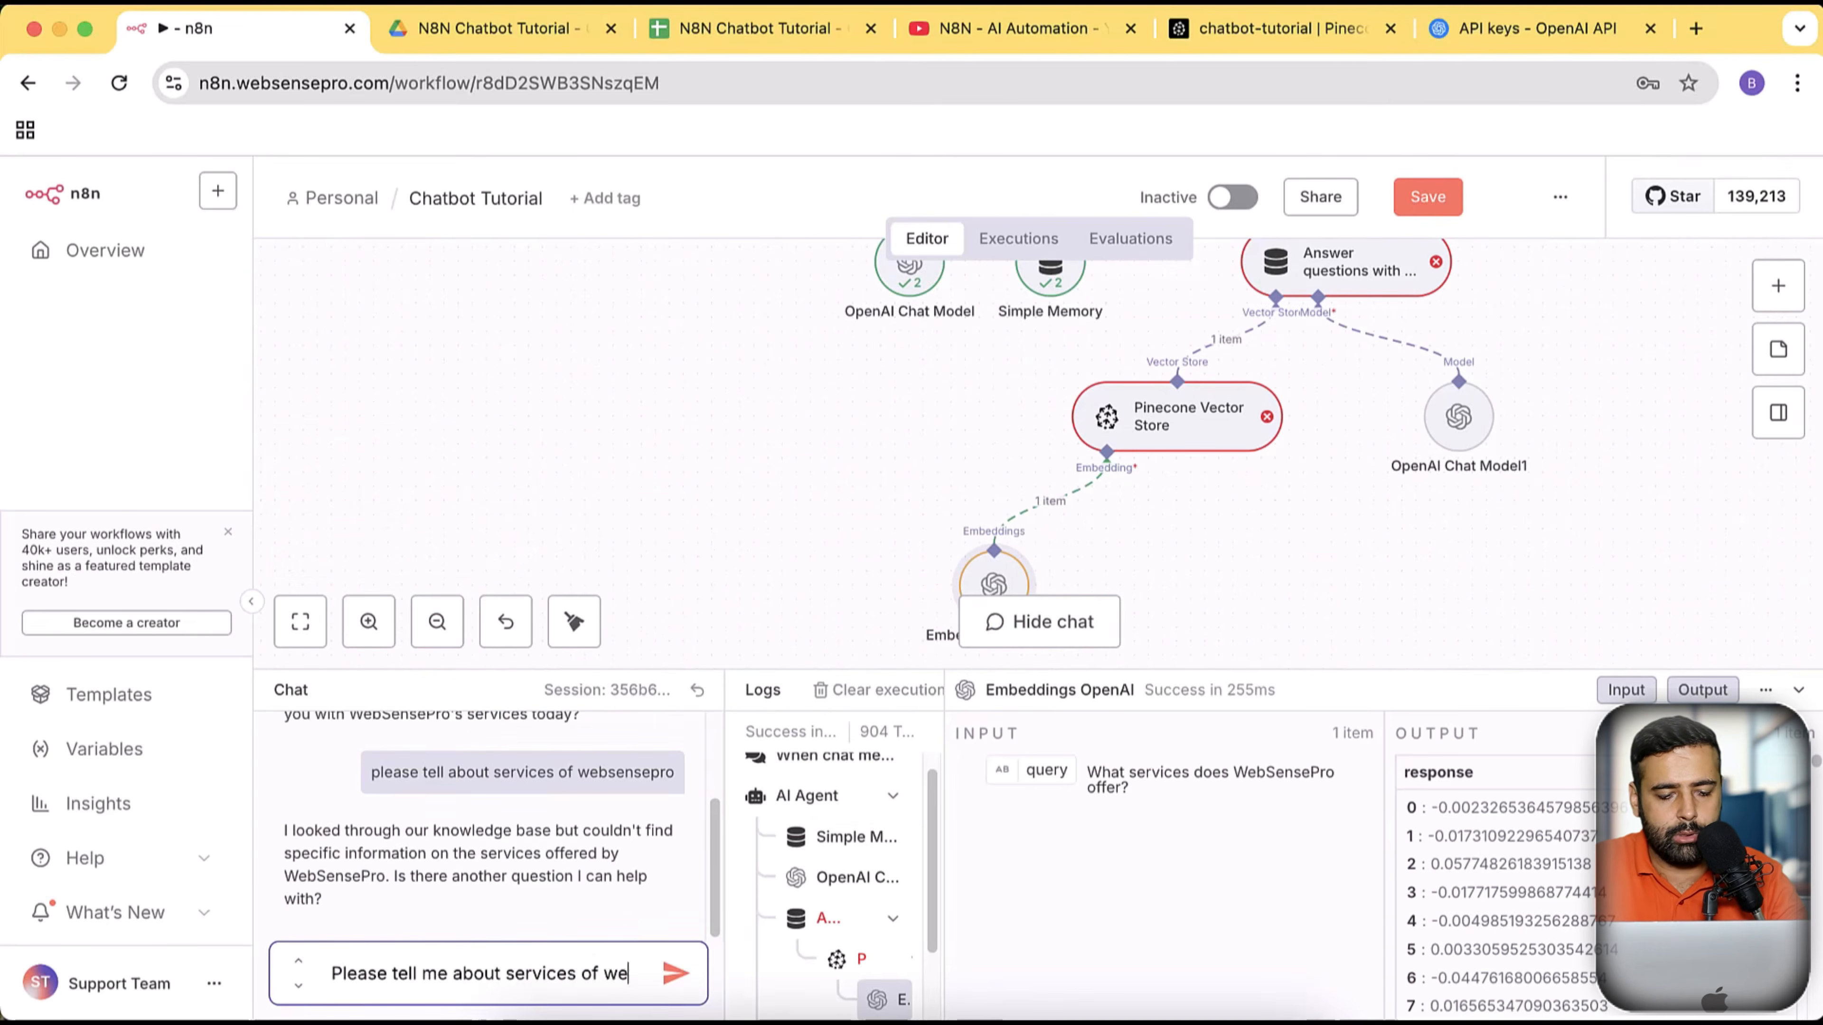
type("bsensepro")
key("Return")
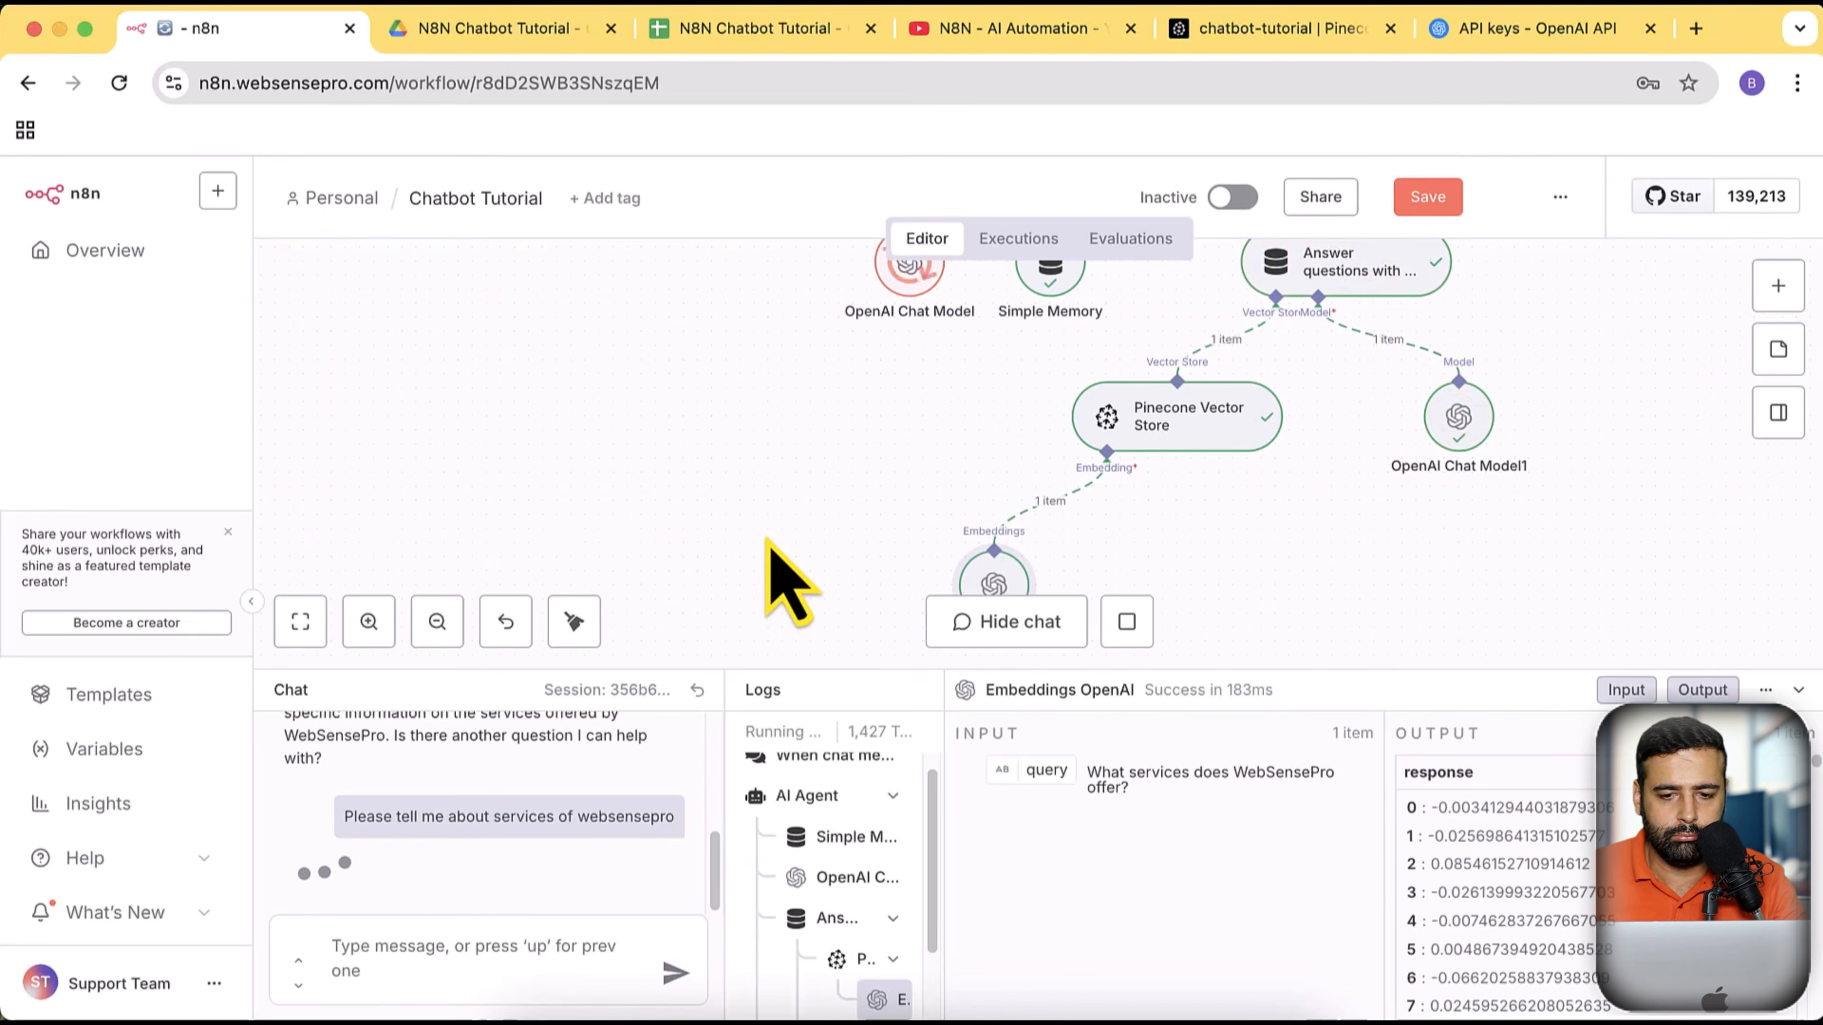
Read the chatbot's full answer about WebSensePro's services and check the execution status of the connected nodes
scroll(767, 540, "up", 1)
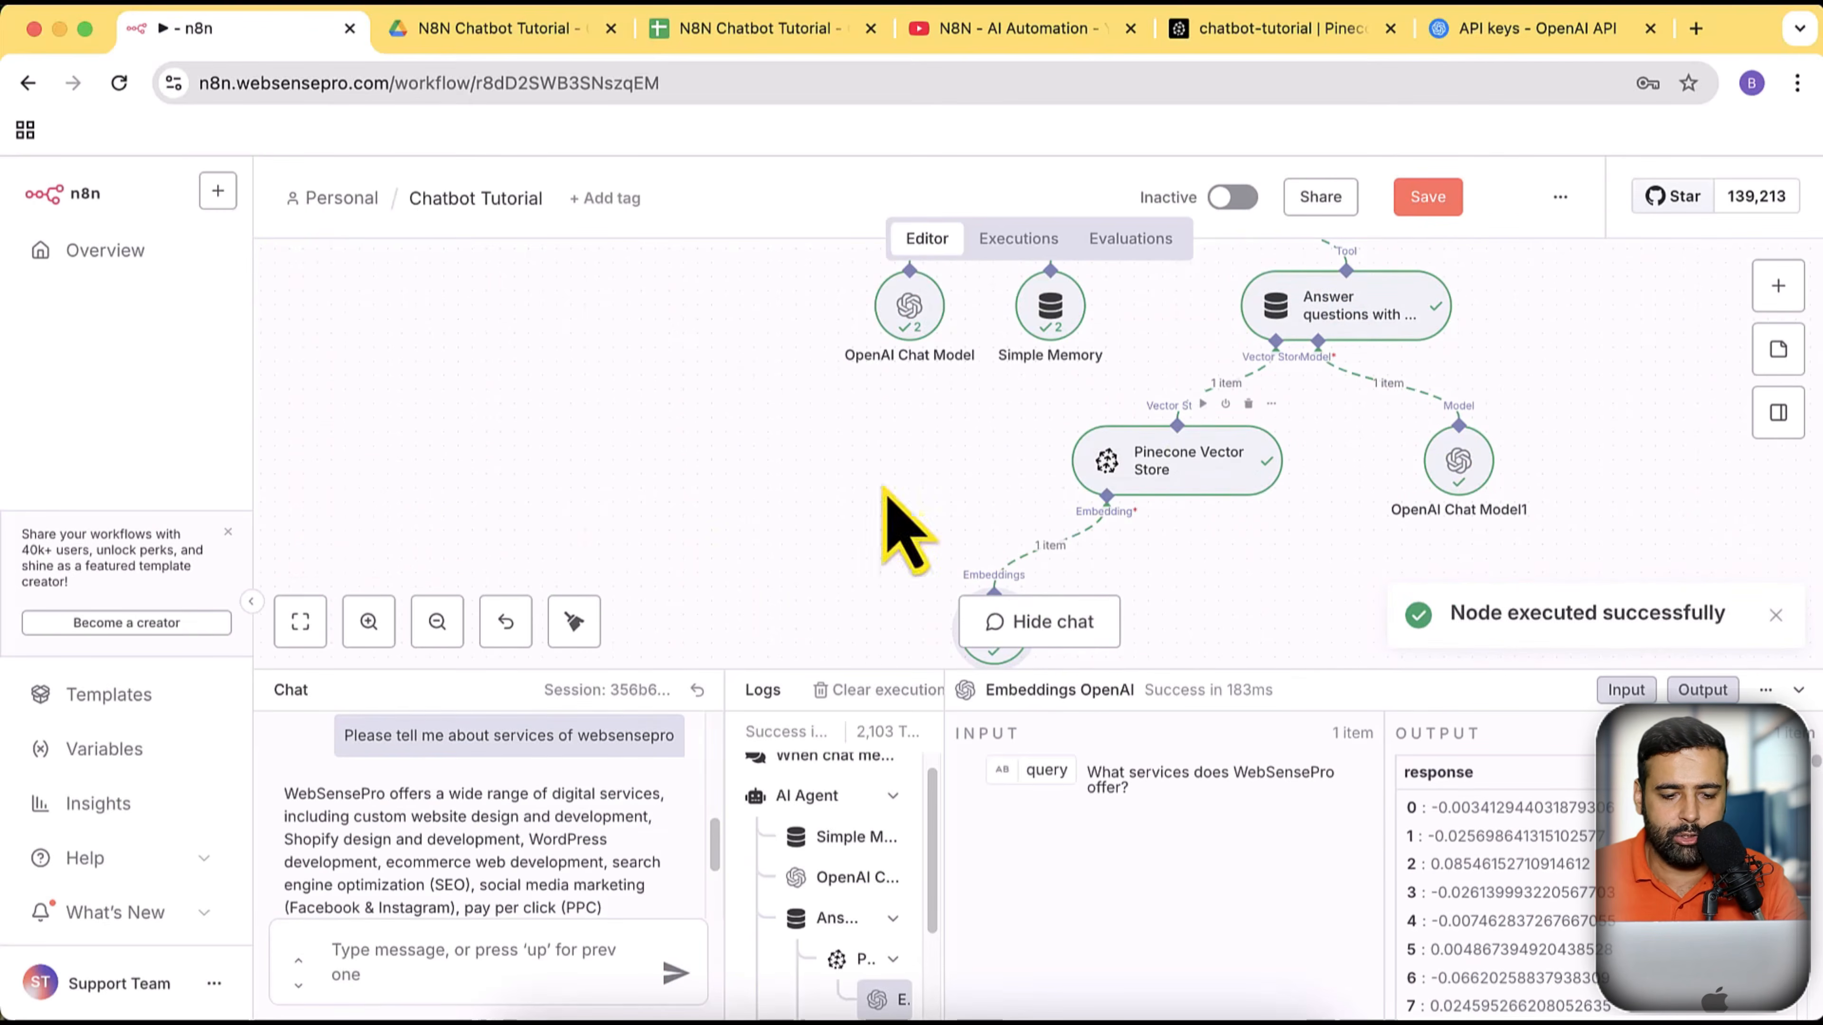
scroll(639, 816, "down", 4)
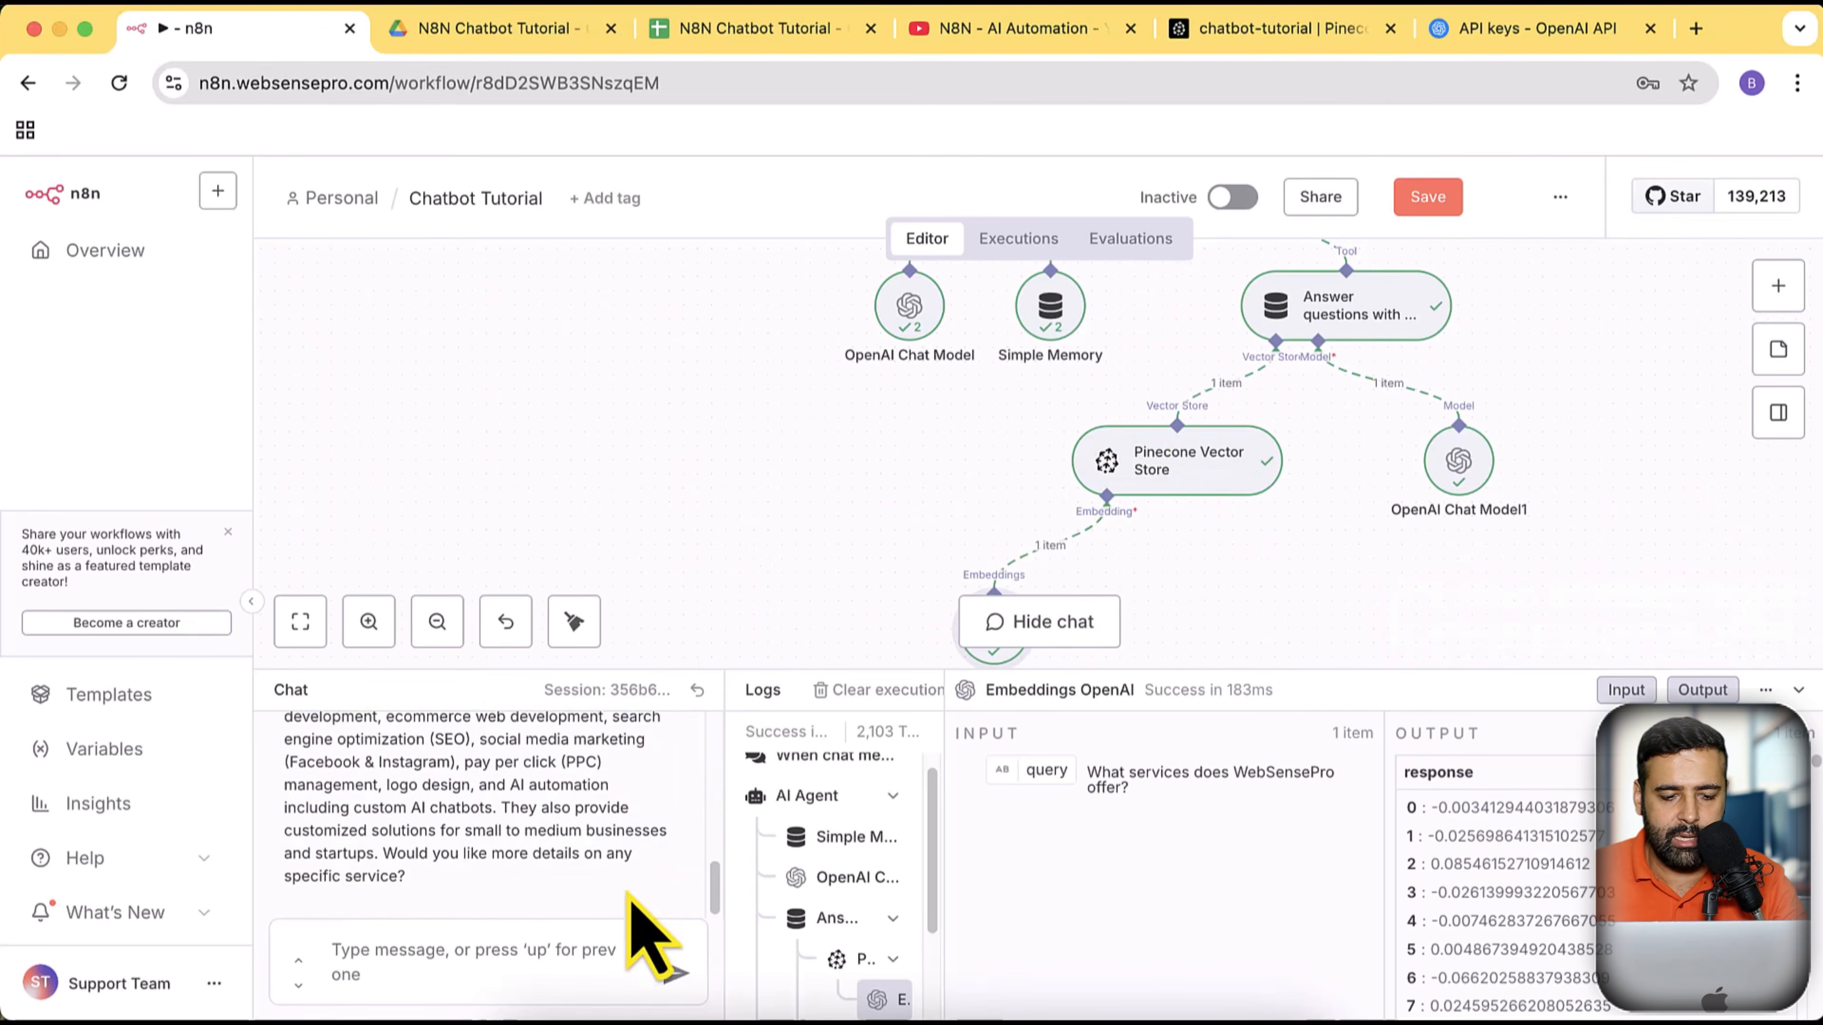
scroll(470, 904, "up", 1)
left_click_drag(470, 894, 277, 754)
left_click(444, 779)
scroll(527, 835, "up", 5)
scroll(527, 835, "down", 3)
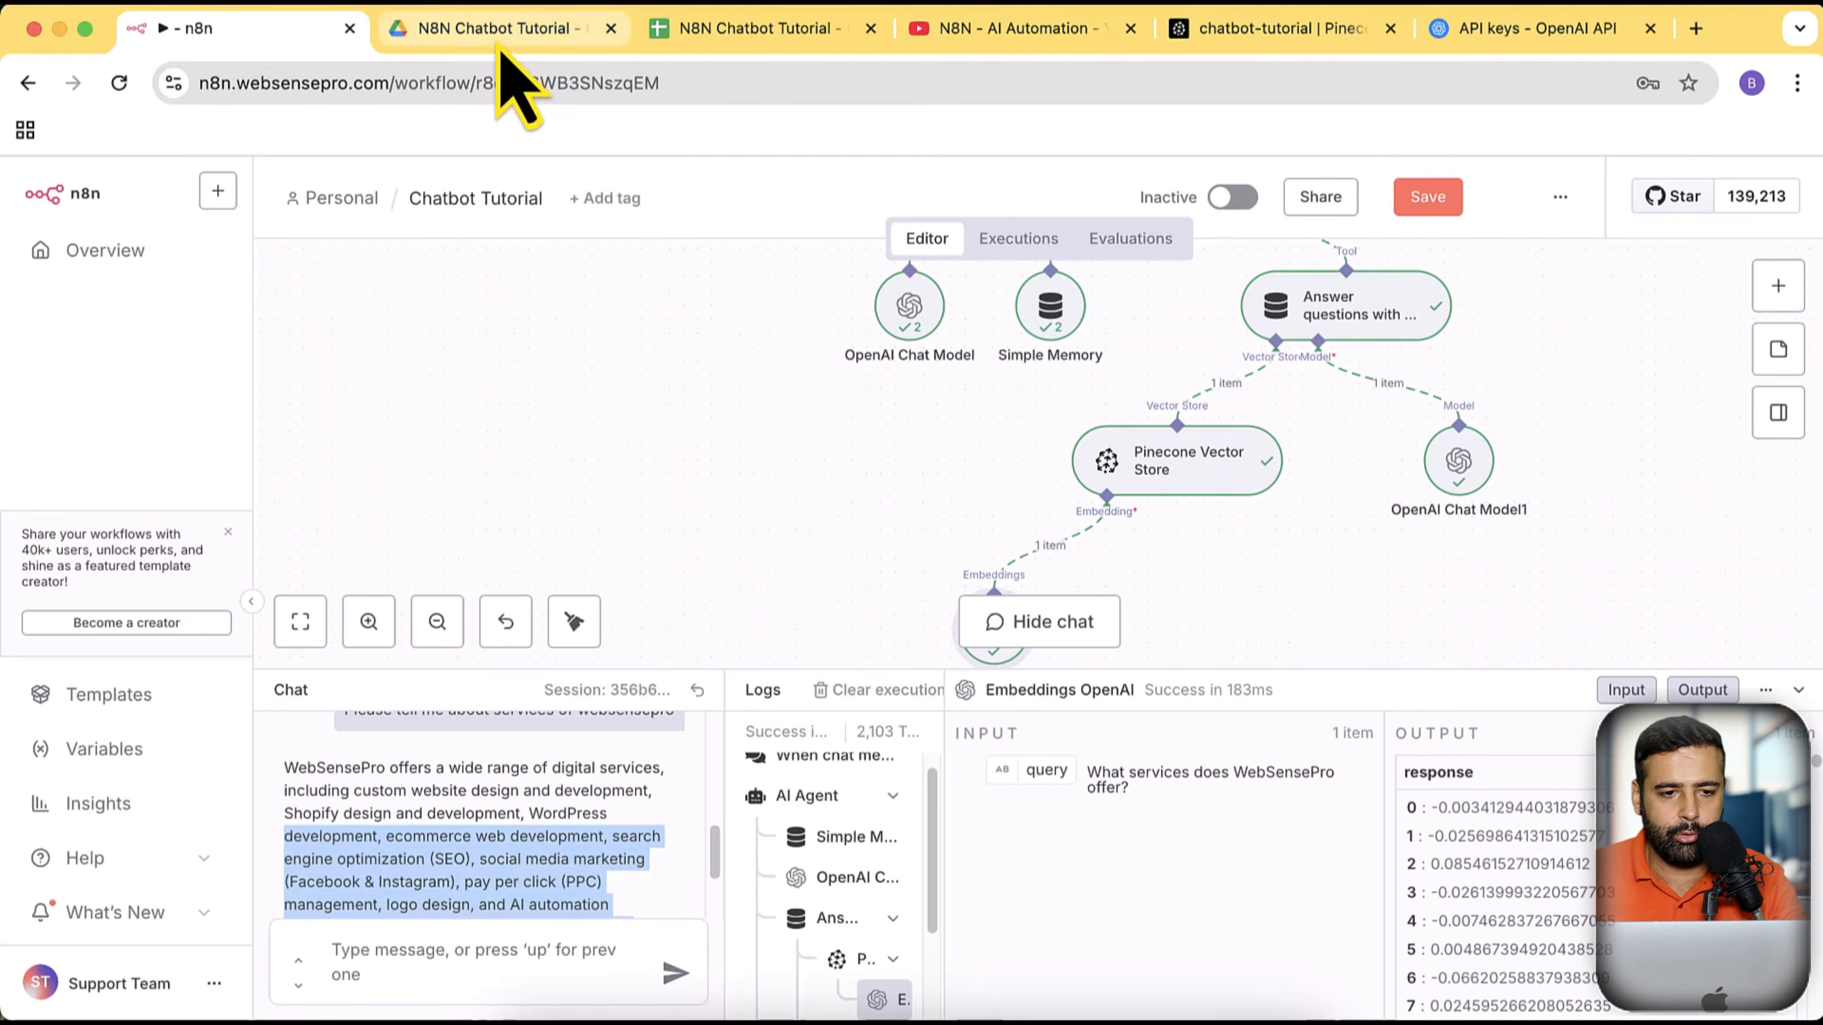
Compare the services listed in websensepro-data-chatbot-1.txt in Google Drive with the chatbot's answer in n8n
left_click(498, 42)
left_click(892, 495)
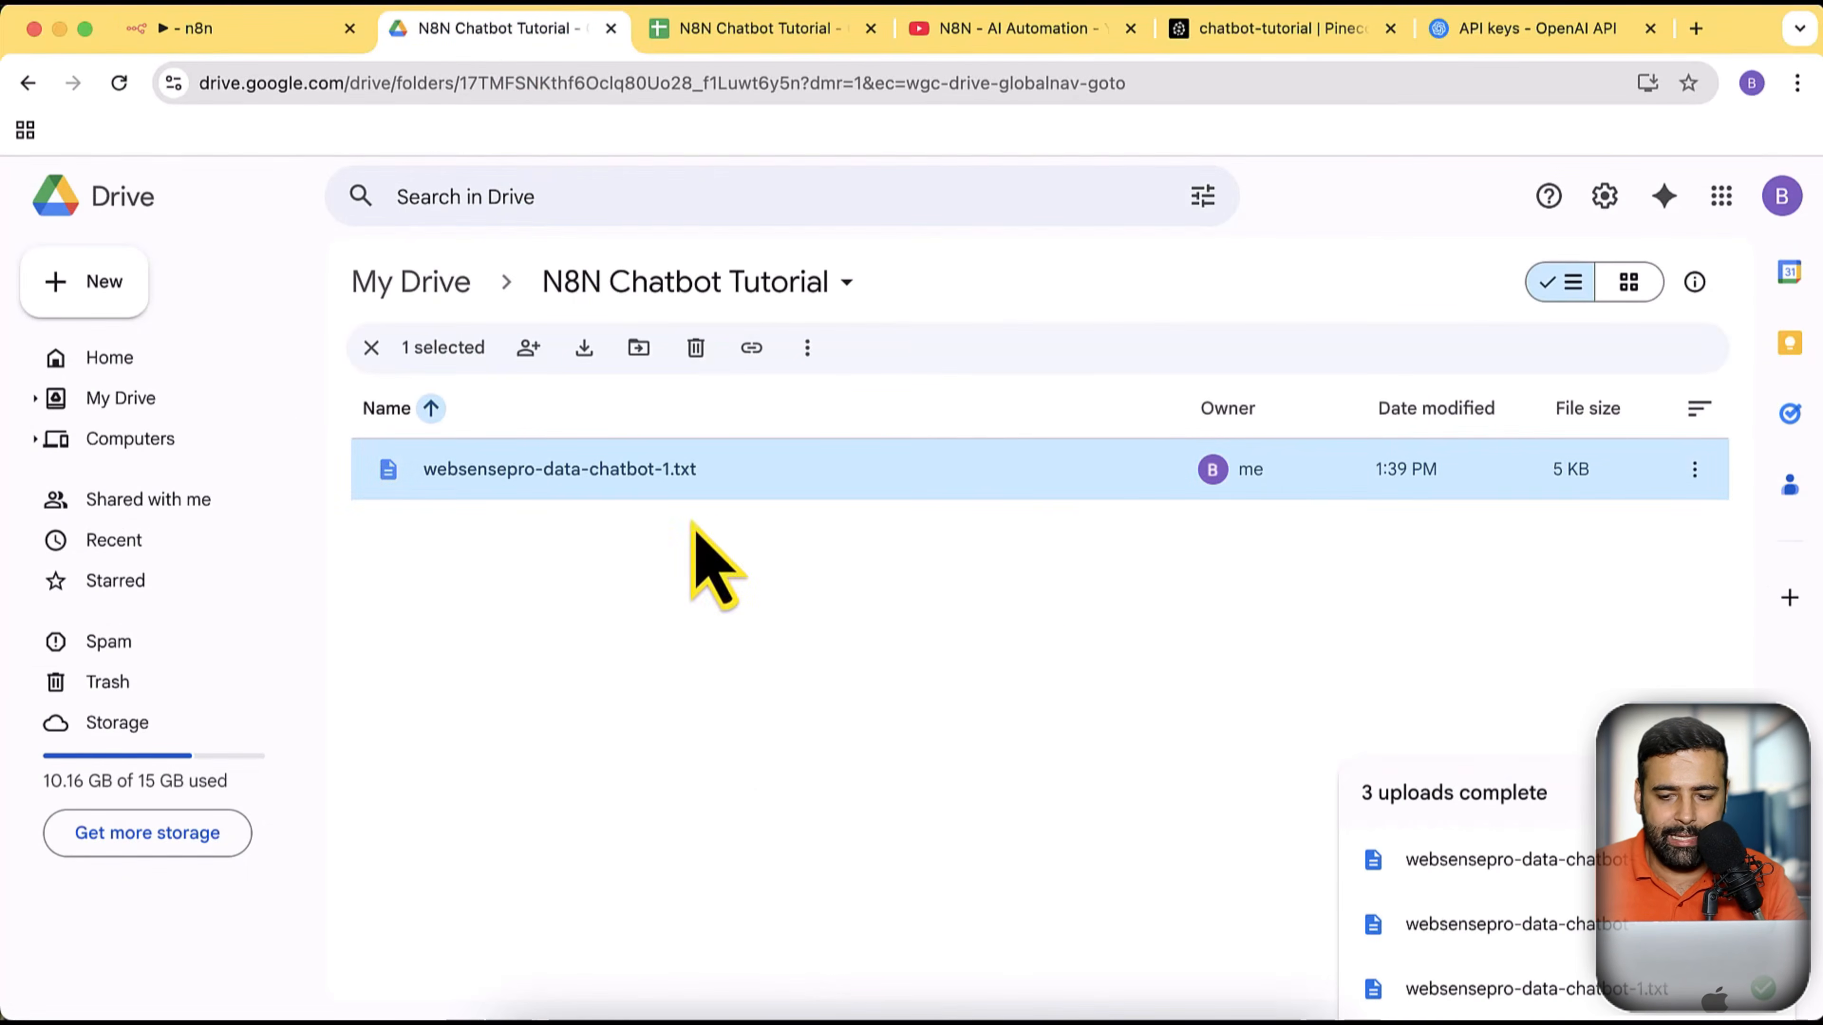
double_click(598, 482)
scroll(937, 506, "down", 4)
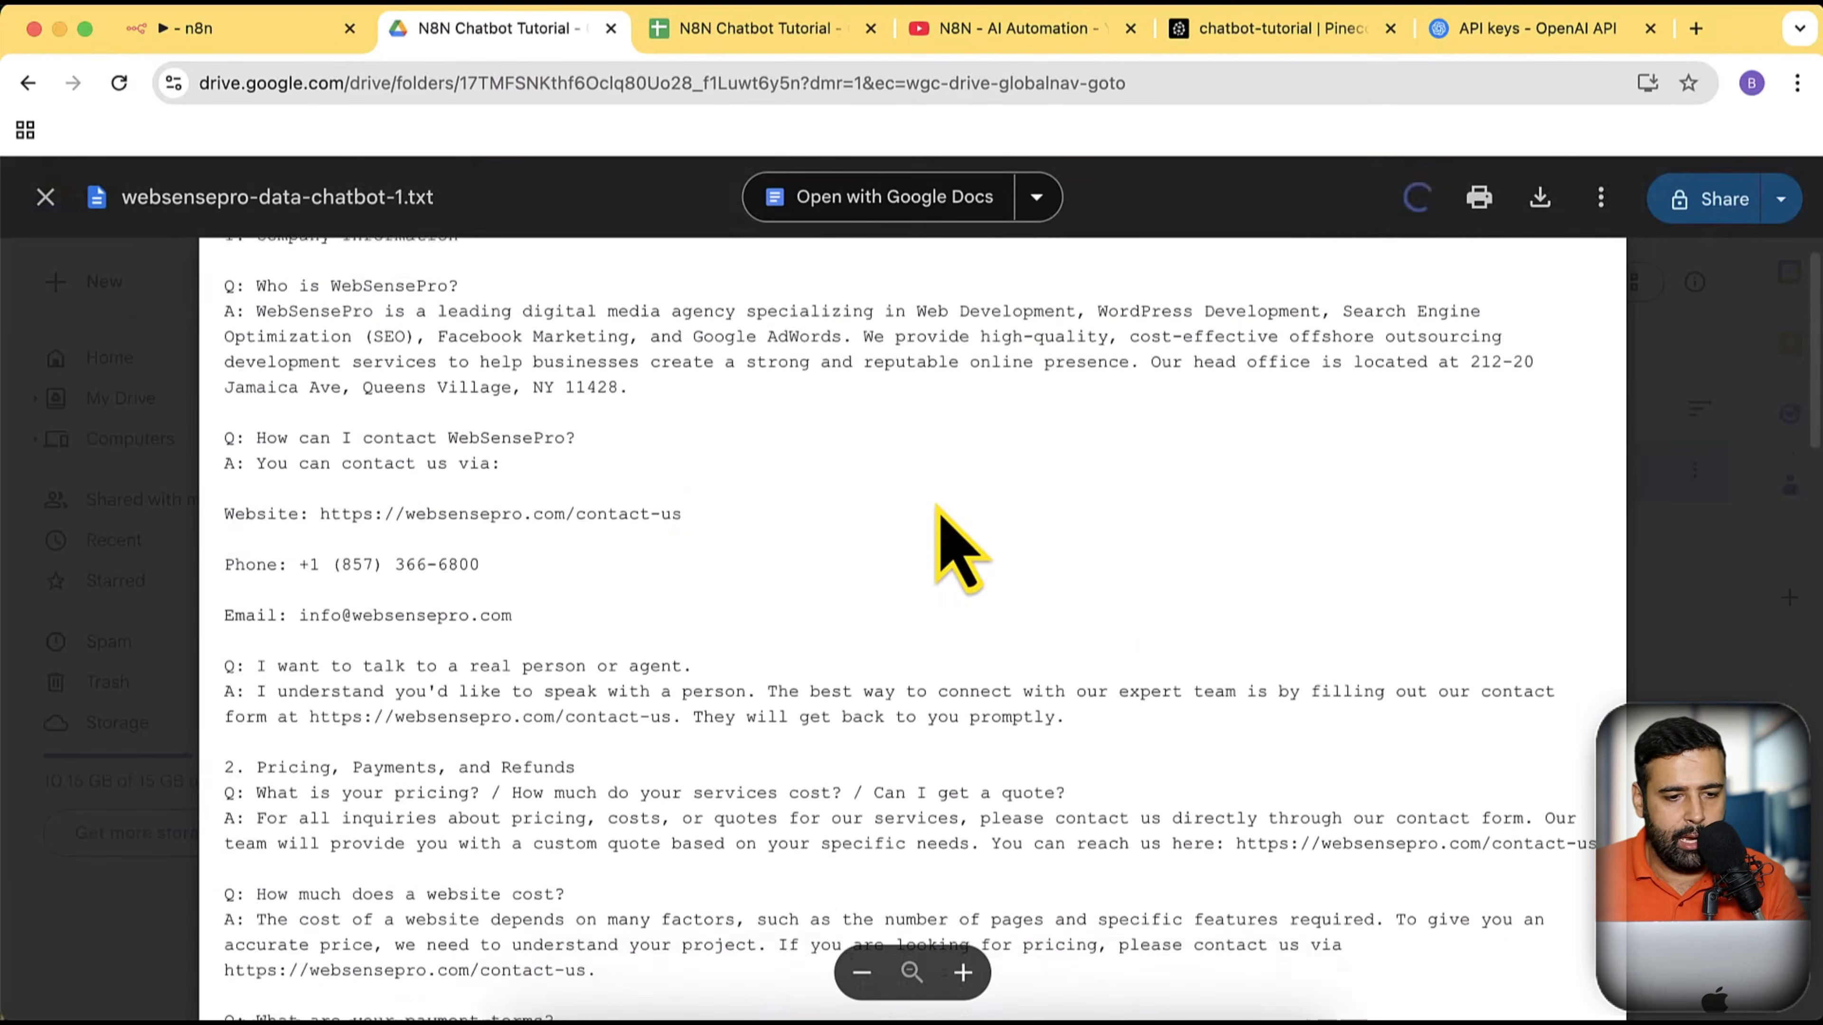
scroll(937, 506, "down", 15)
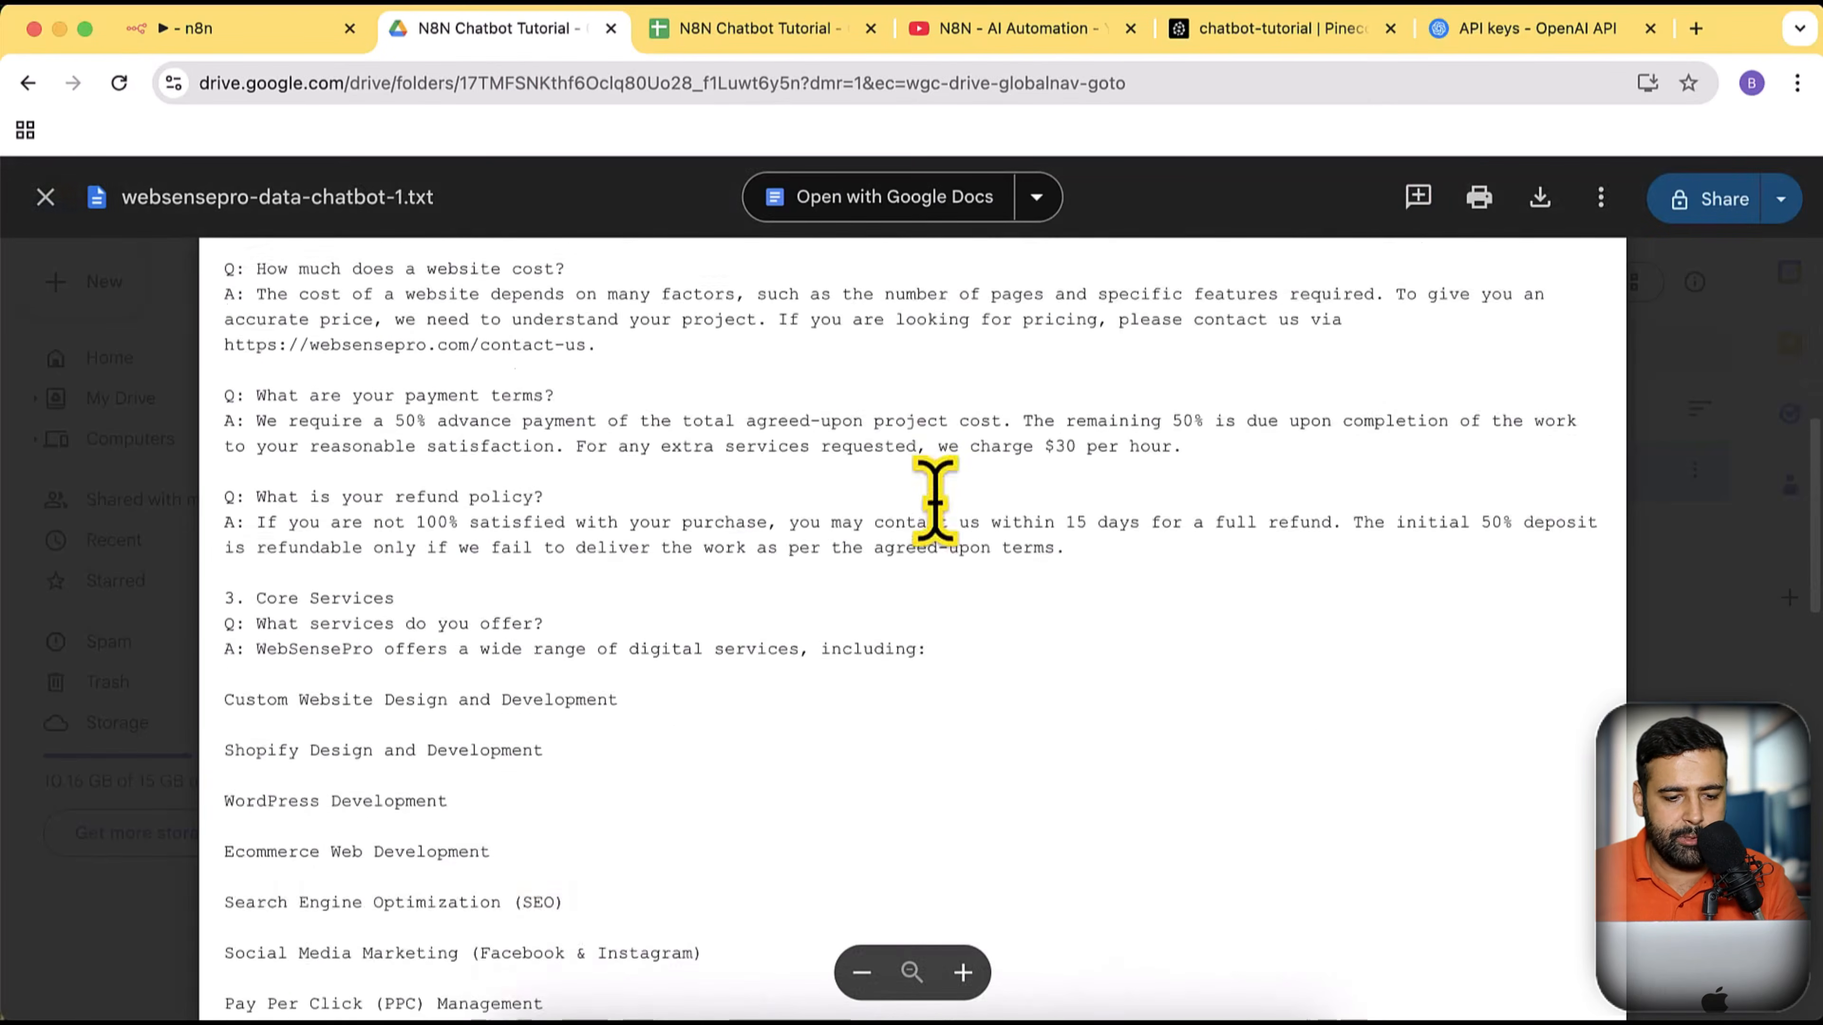
scroll(718, 675, "up", 1)
left_click_drag(550, 789, 208, 485)
scroll(700, 553, "down", 5)
scroll(701, 551, "down", 1)
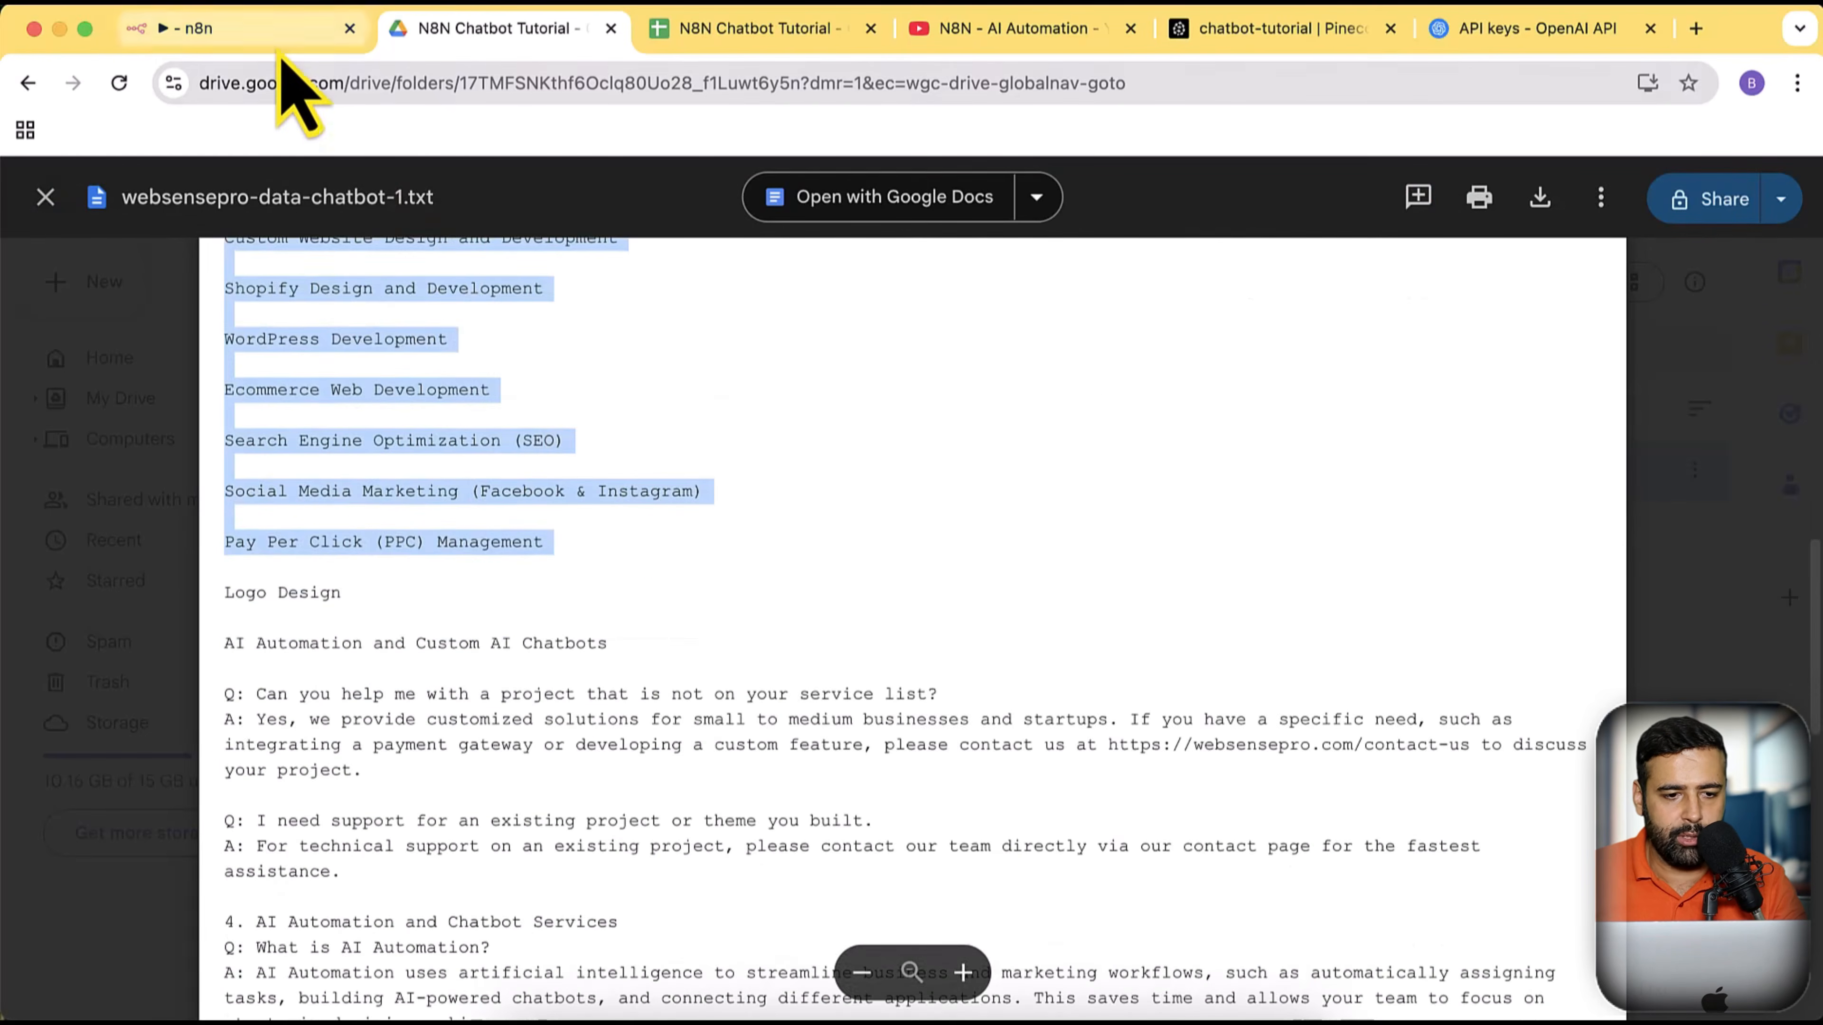
left_click(290, 32)
left_click(582, 794)
scroll(596, 815, "down", 2)
scroll(593, 790, "up", 3)
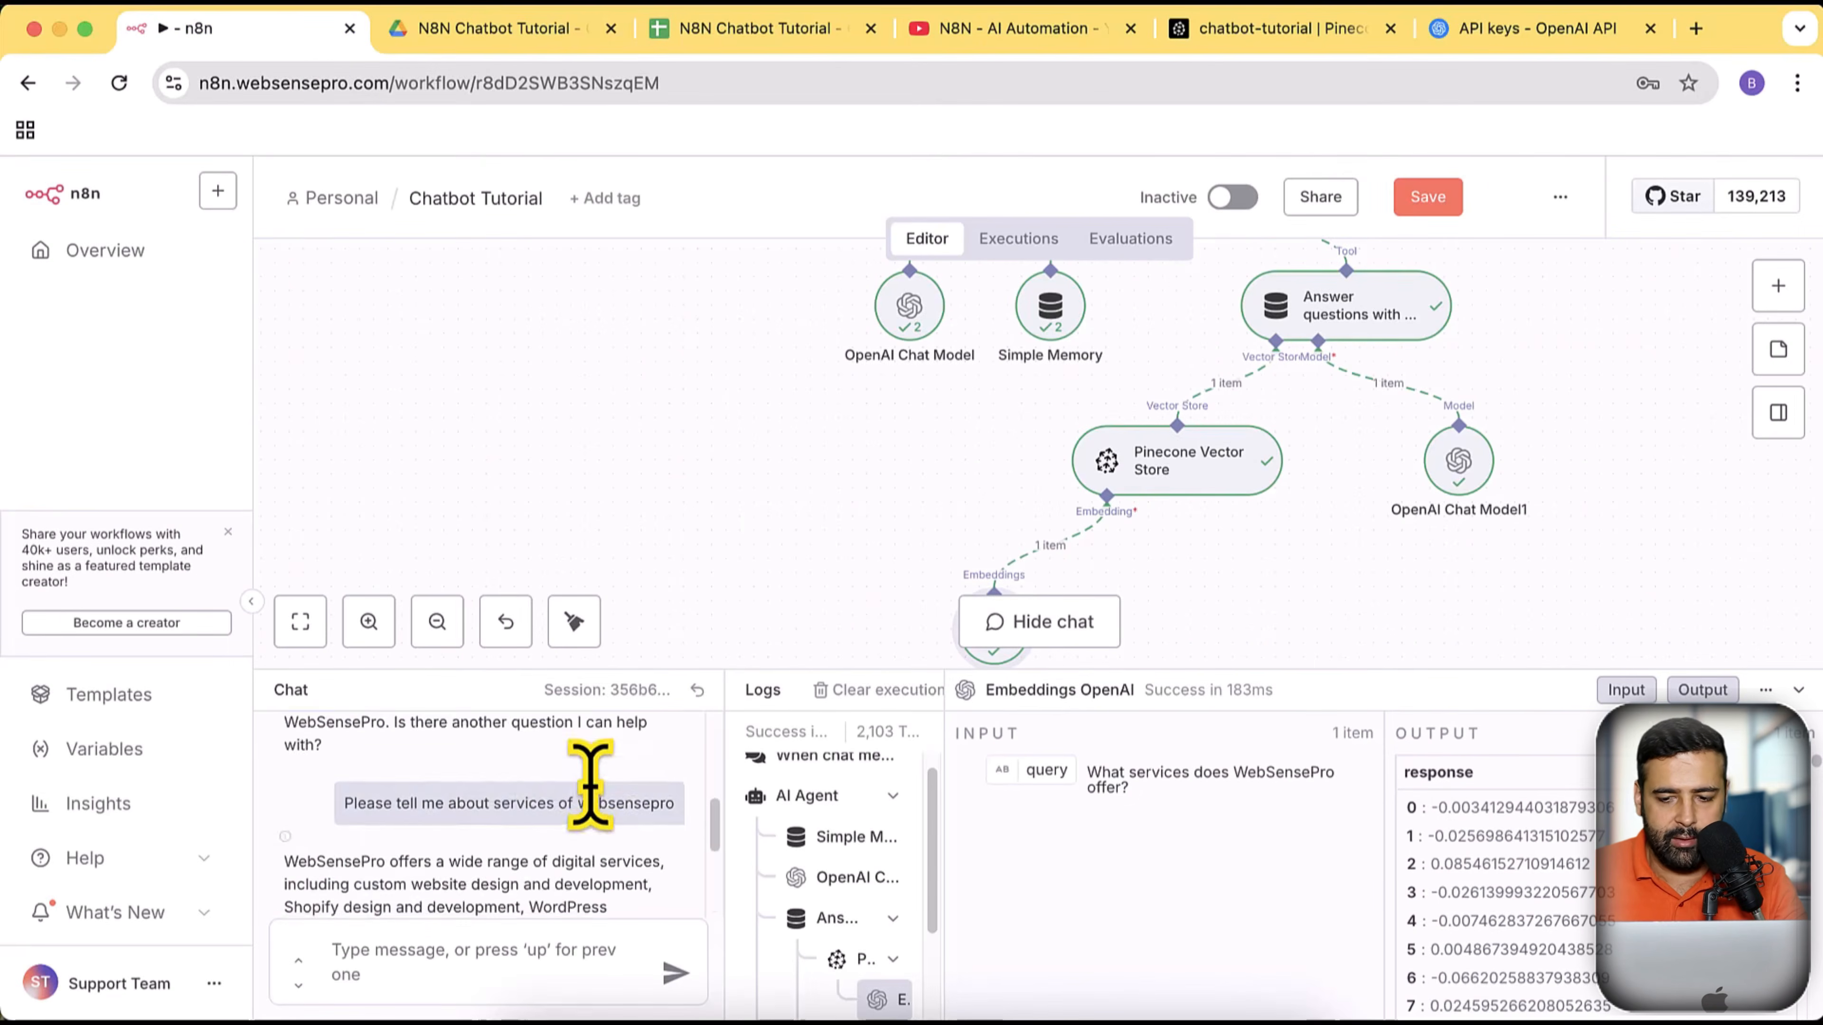
Close the chat view, check the columns of the N8N Chatbot Tutorial spreadsheet in Google Sheets, and return to the n8n workflow
left_click(1799, 691)
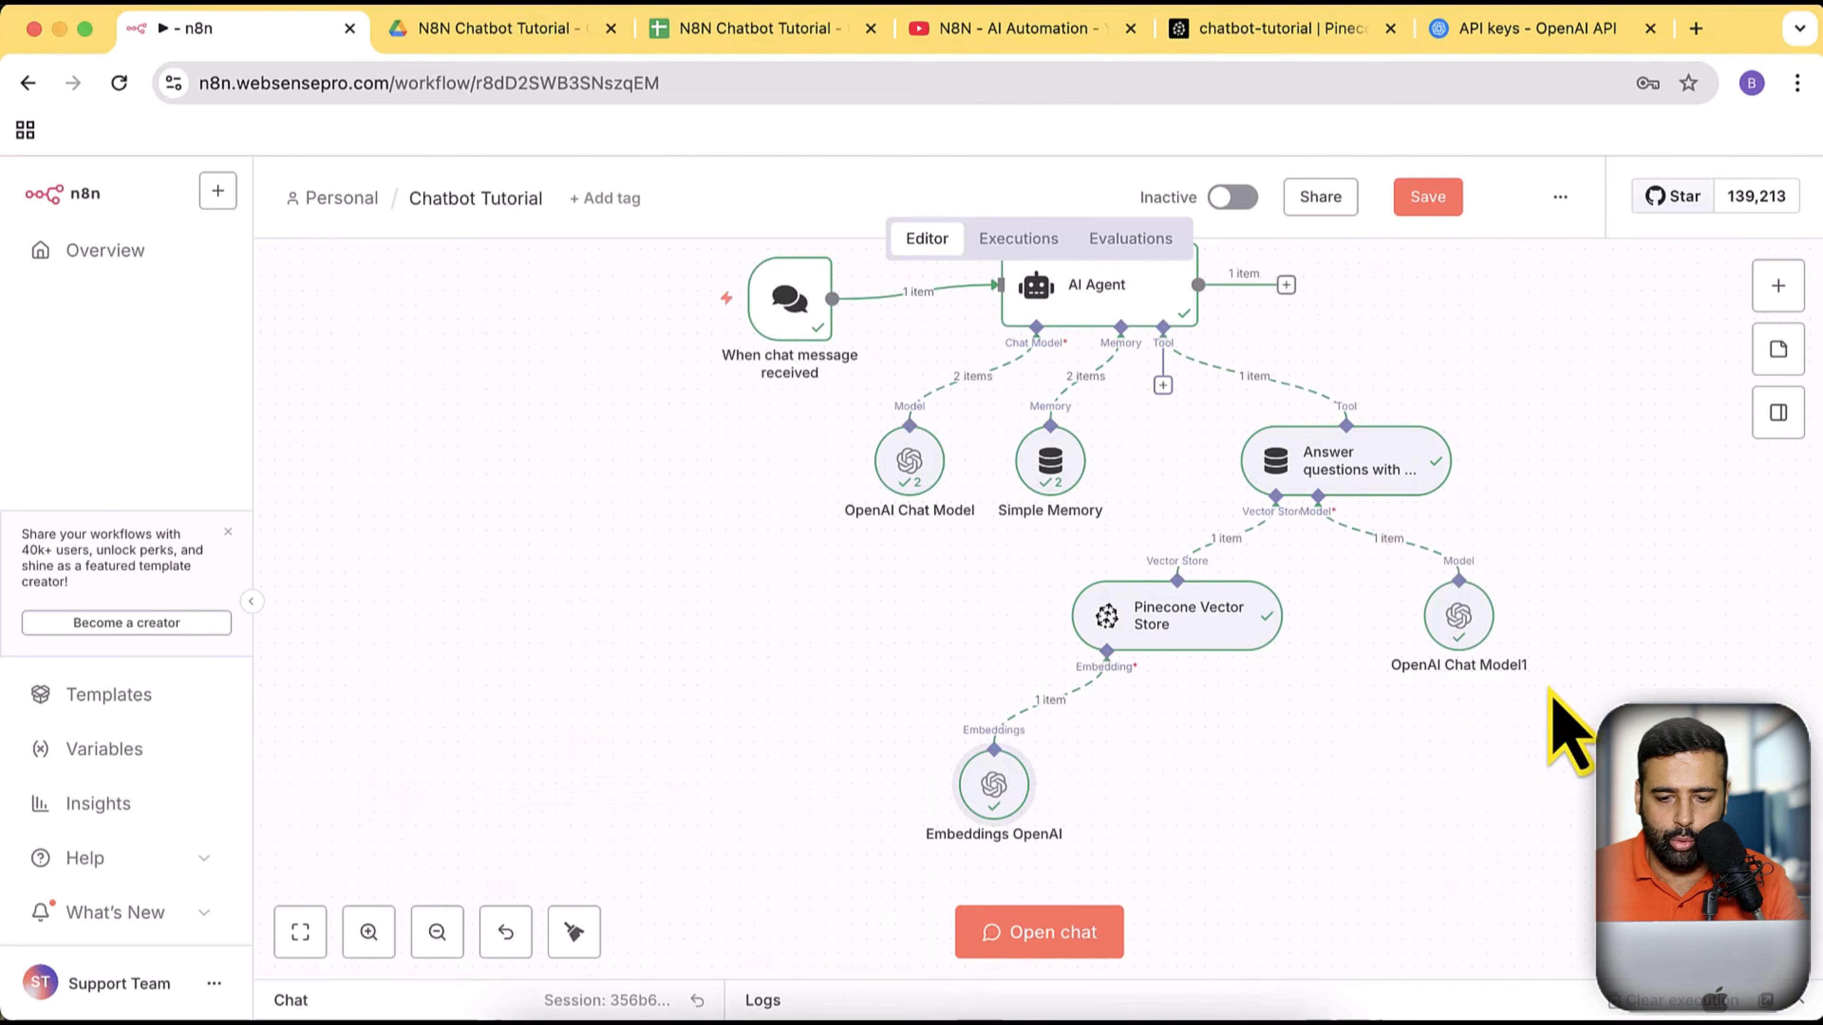
scroll(1558, 718, "up", 4)
scroll(1558, 718, "right", 4)
left_click(807, 39)
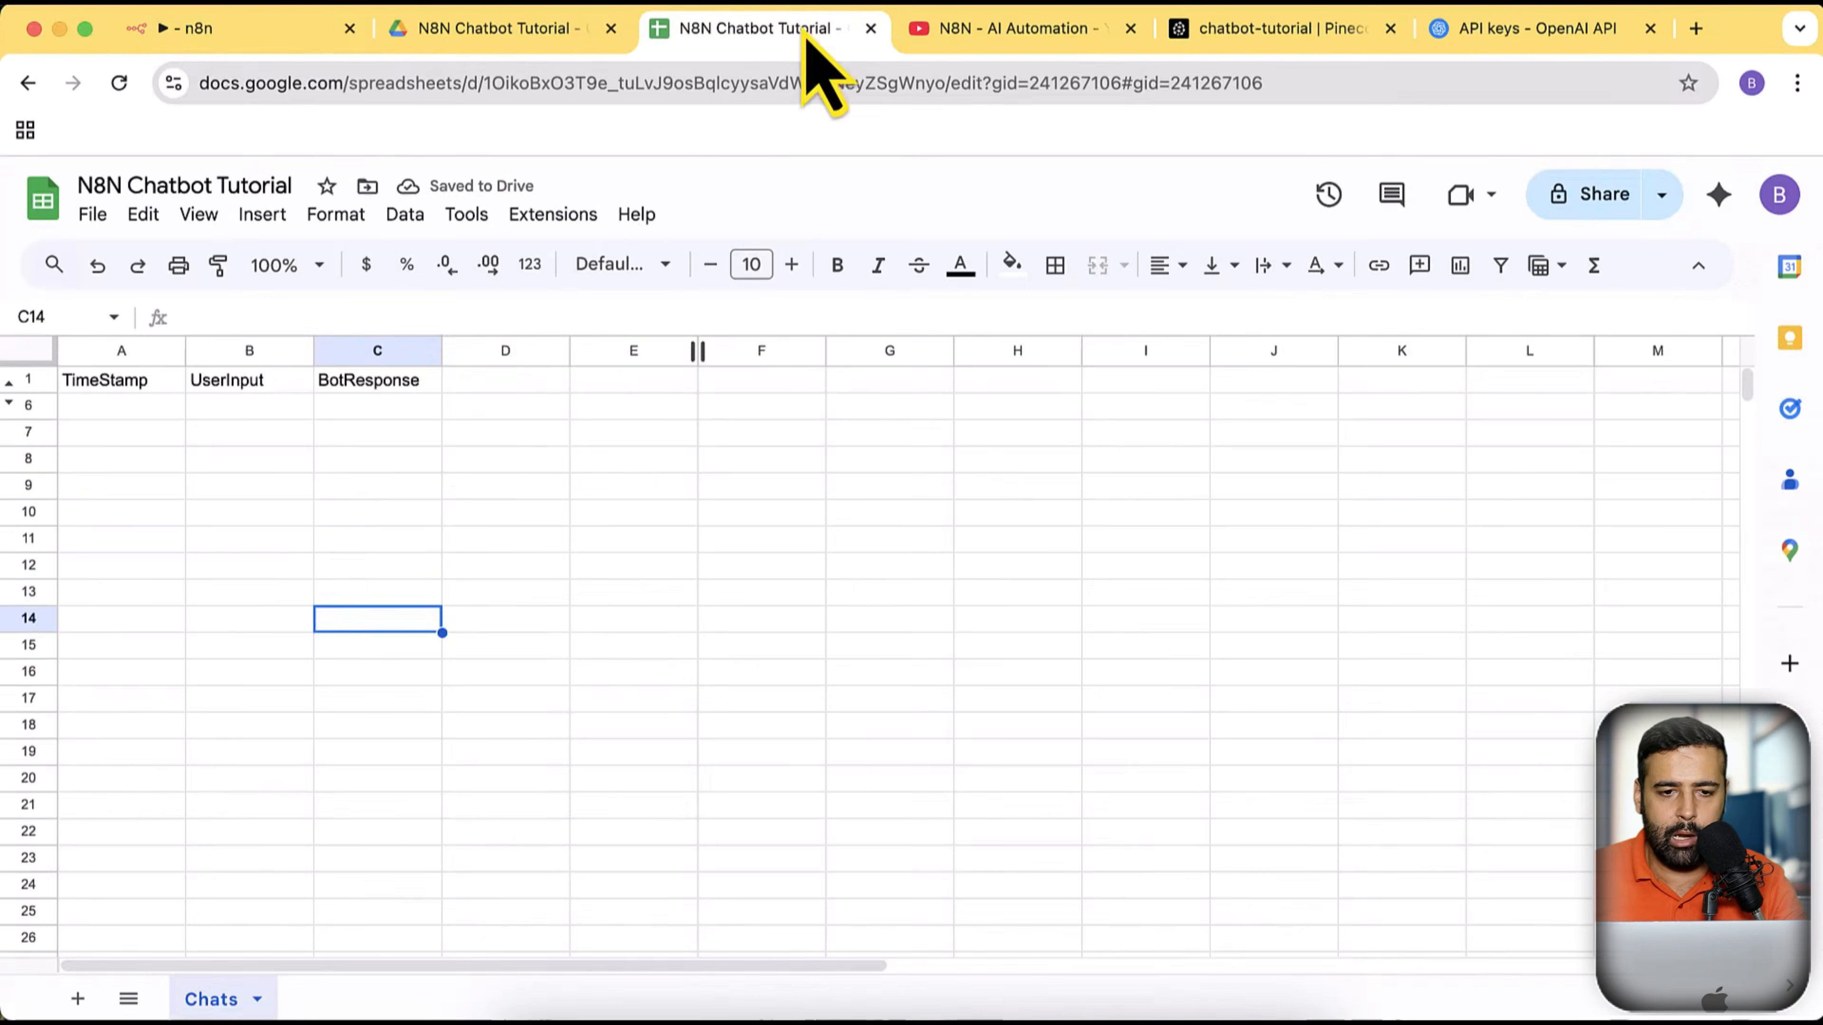
left_click(495, 485)
left_click_drag(505, 726, 114, 413)
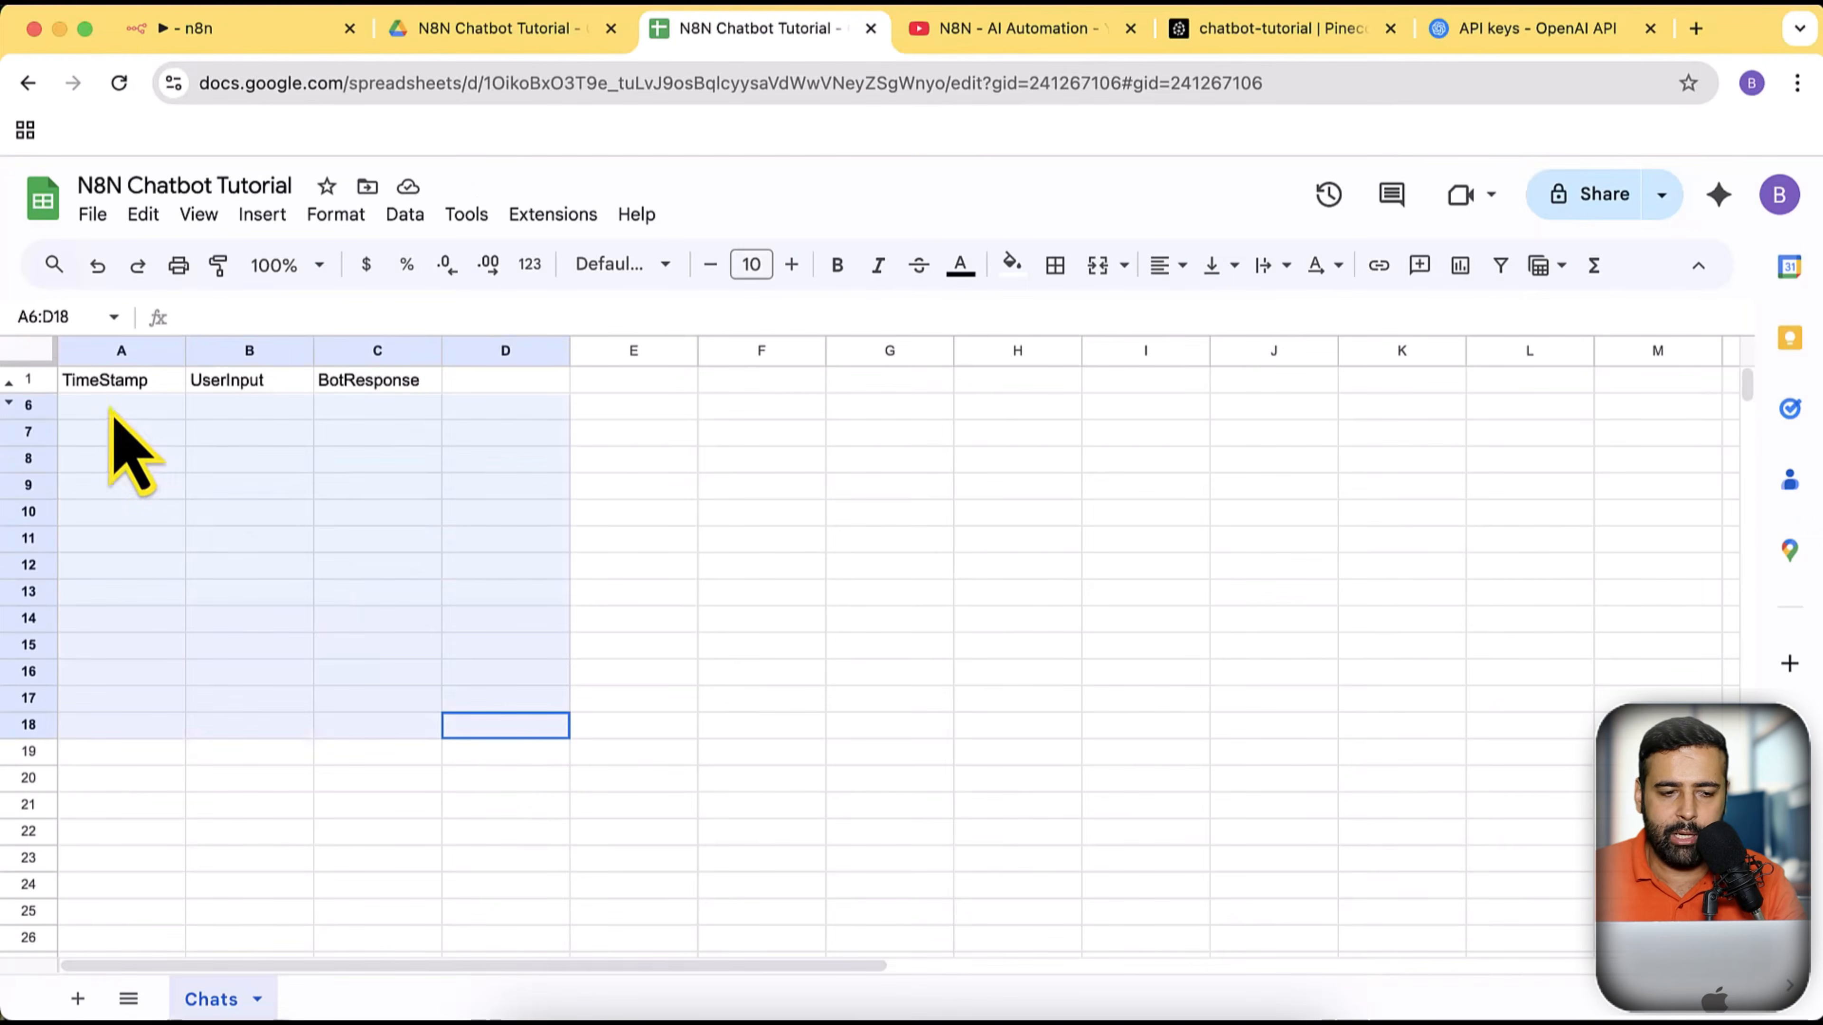
left_click(236, 31)
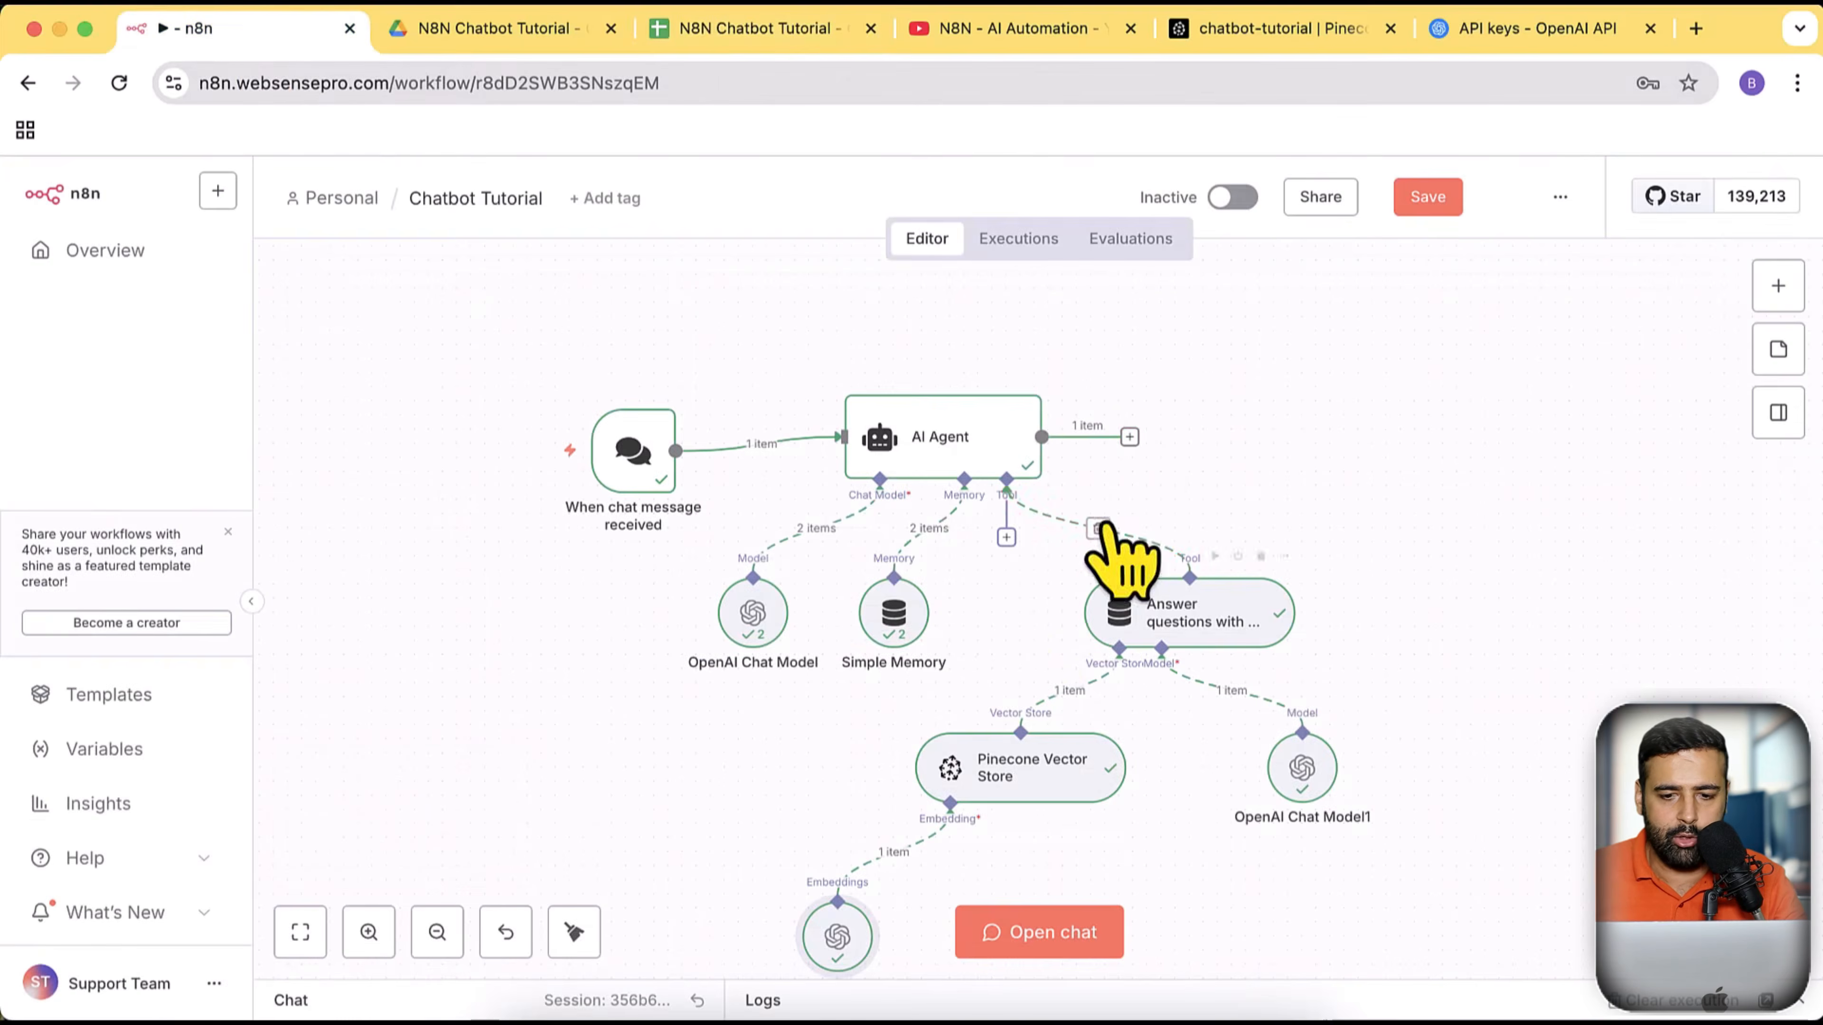
Add a Google Sheets node with the "Append or update row in sheet" action after the AI Agent
left_click(1129, 437)
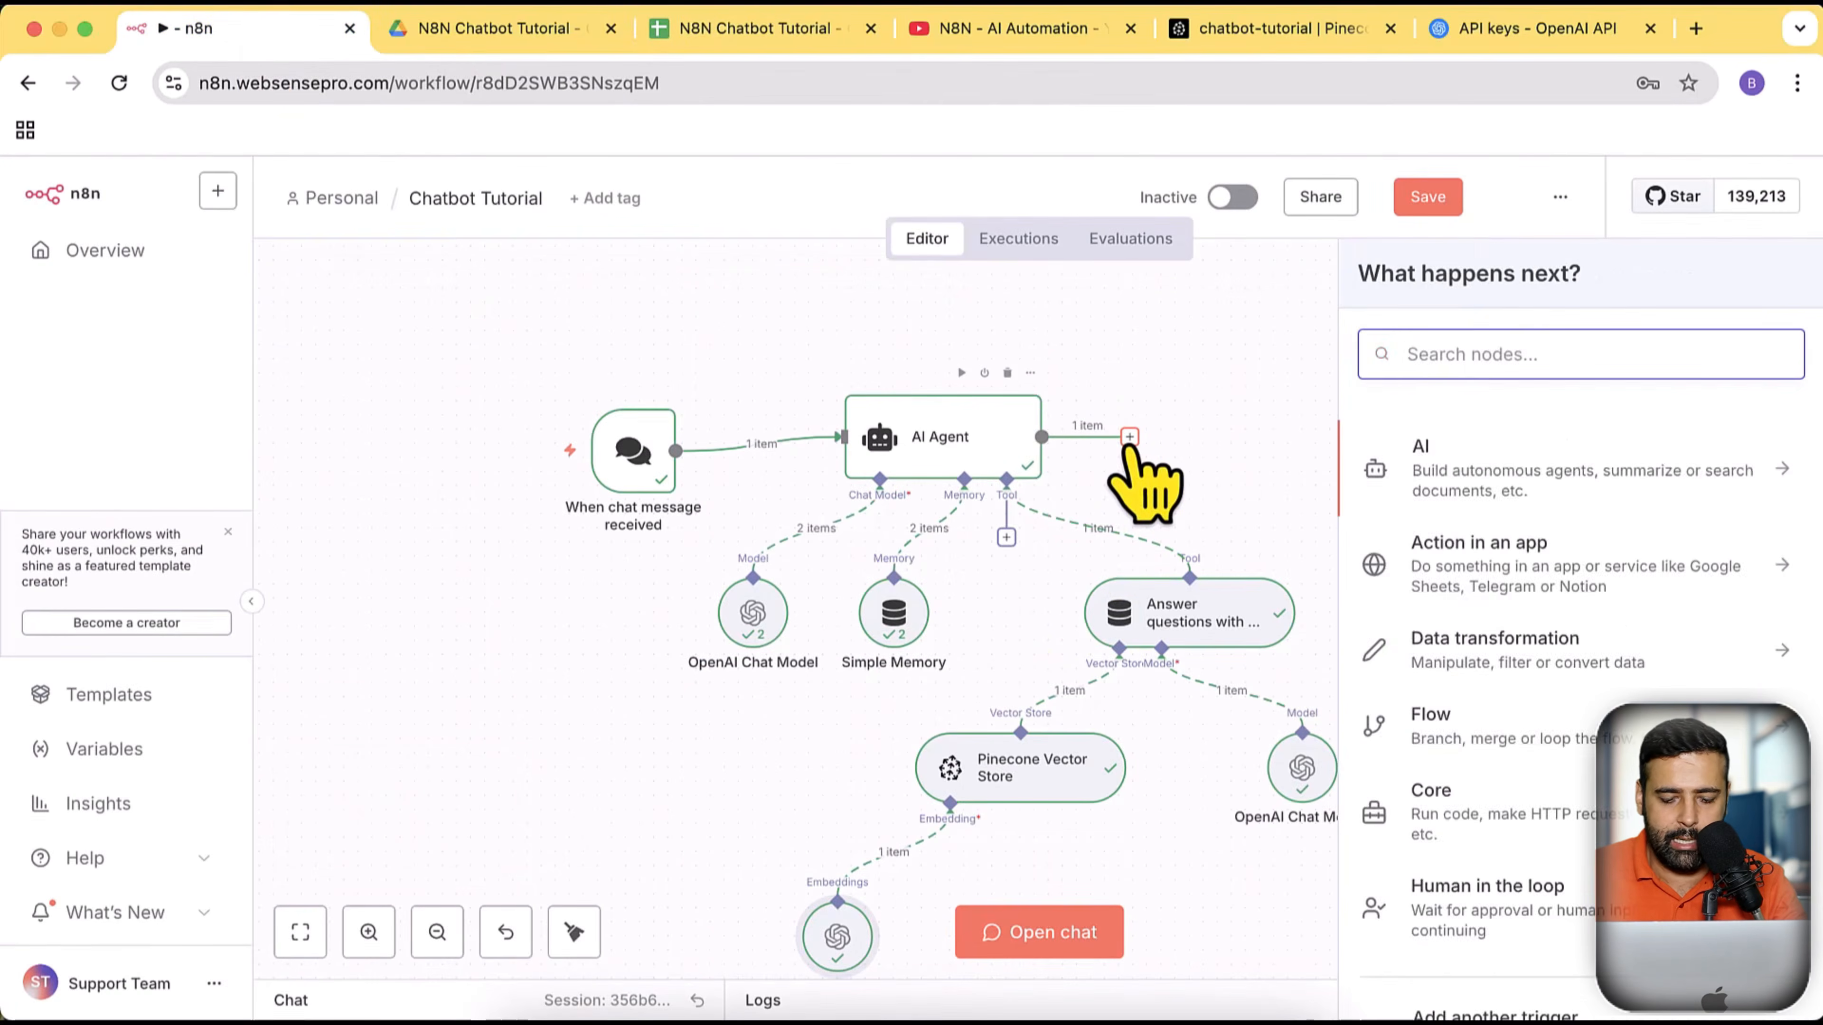
type("goog")
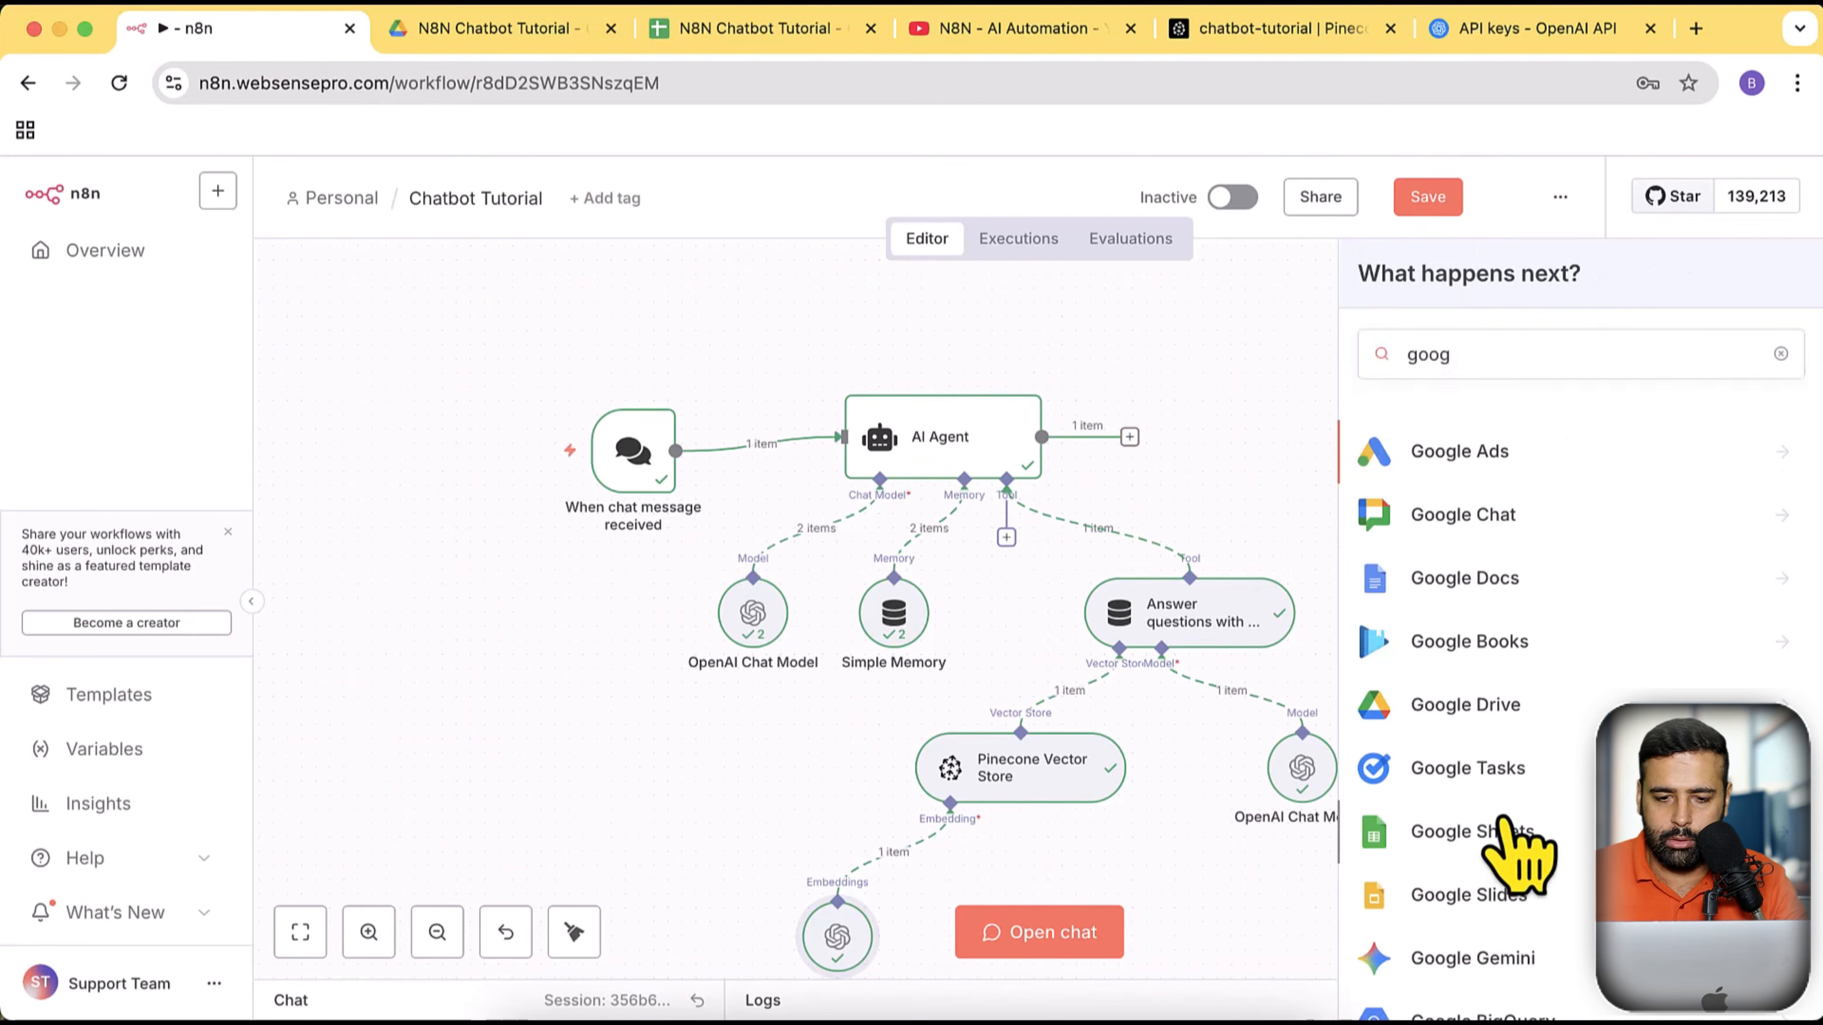
left_click(1496, 831)
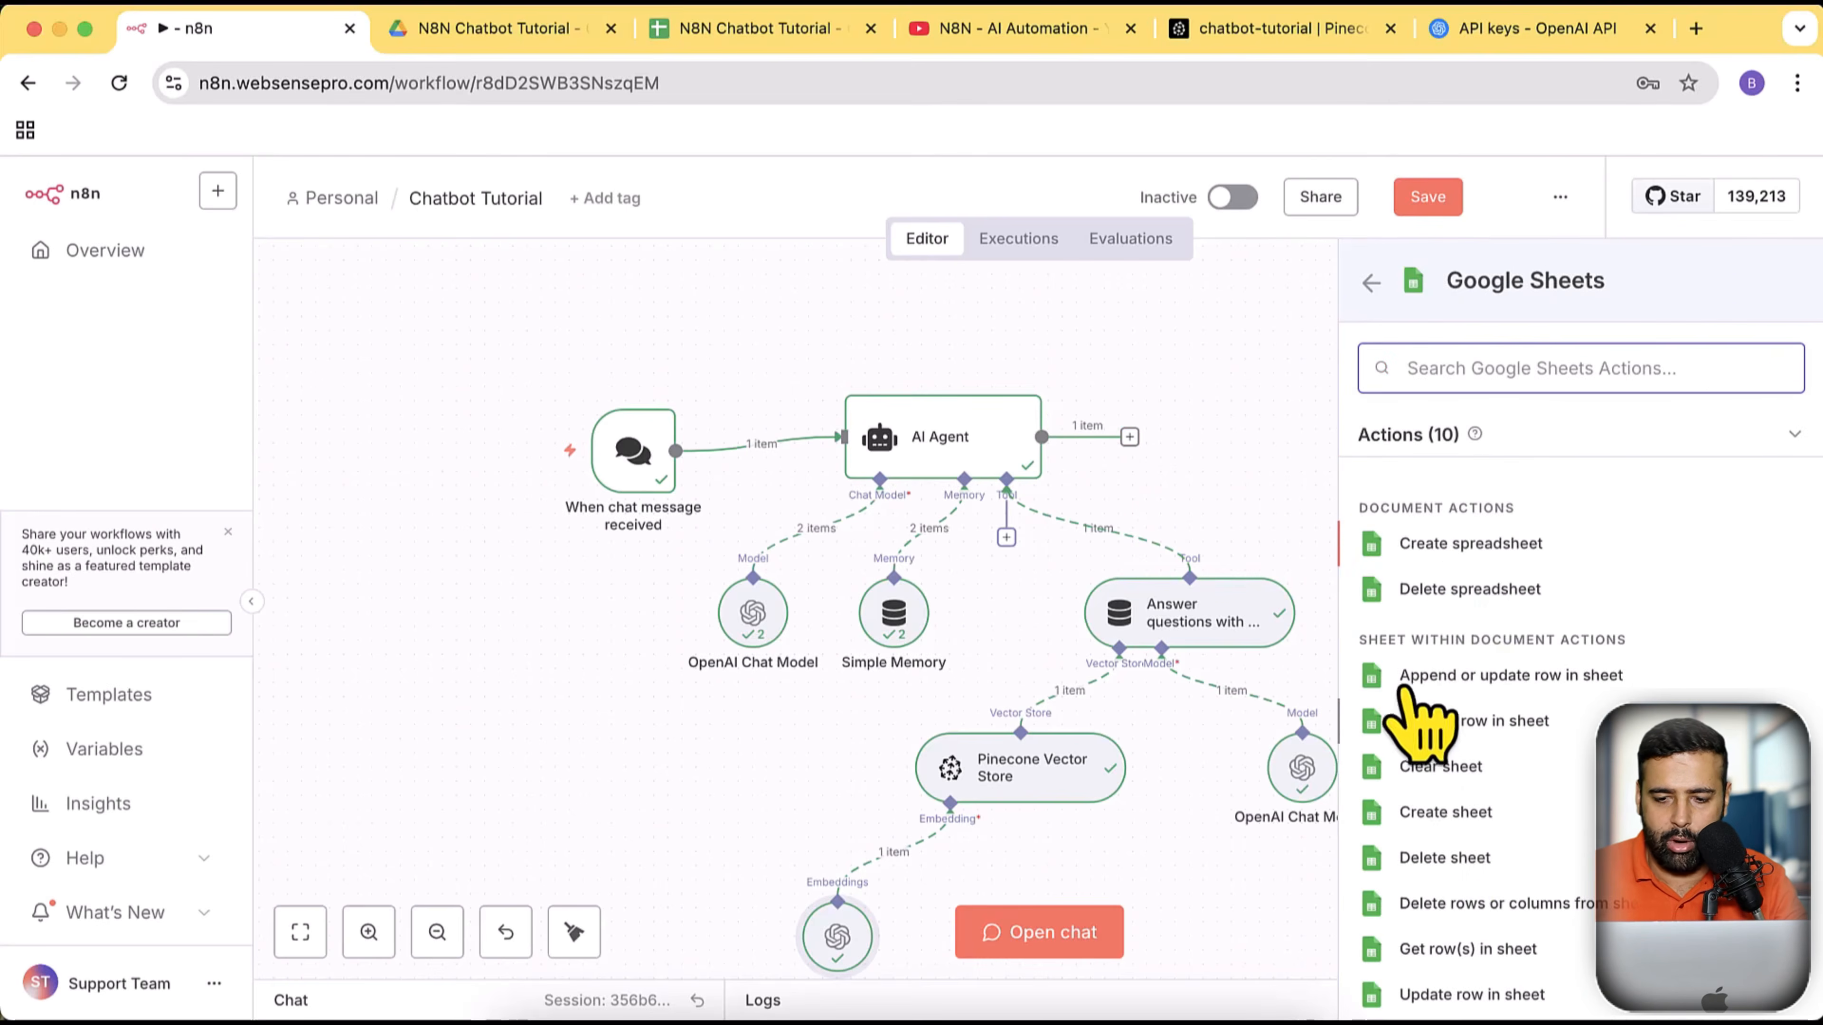
left_click(1548, 681)
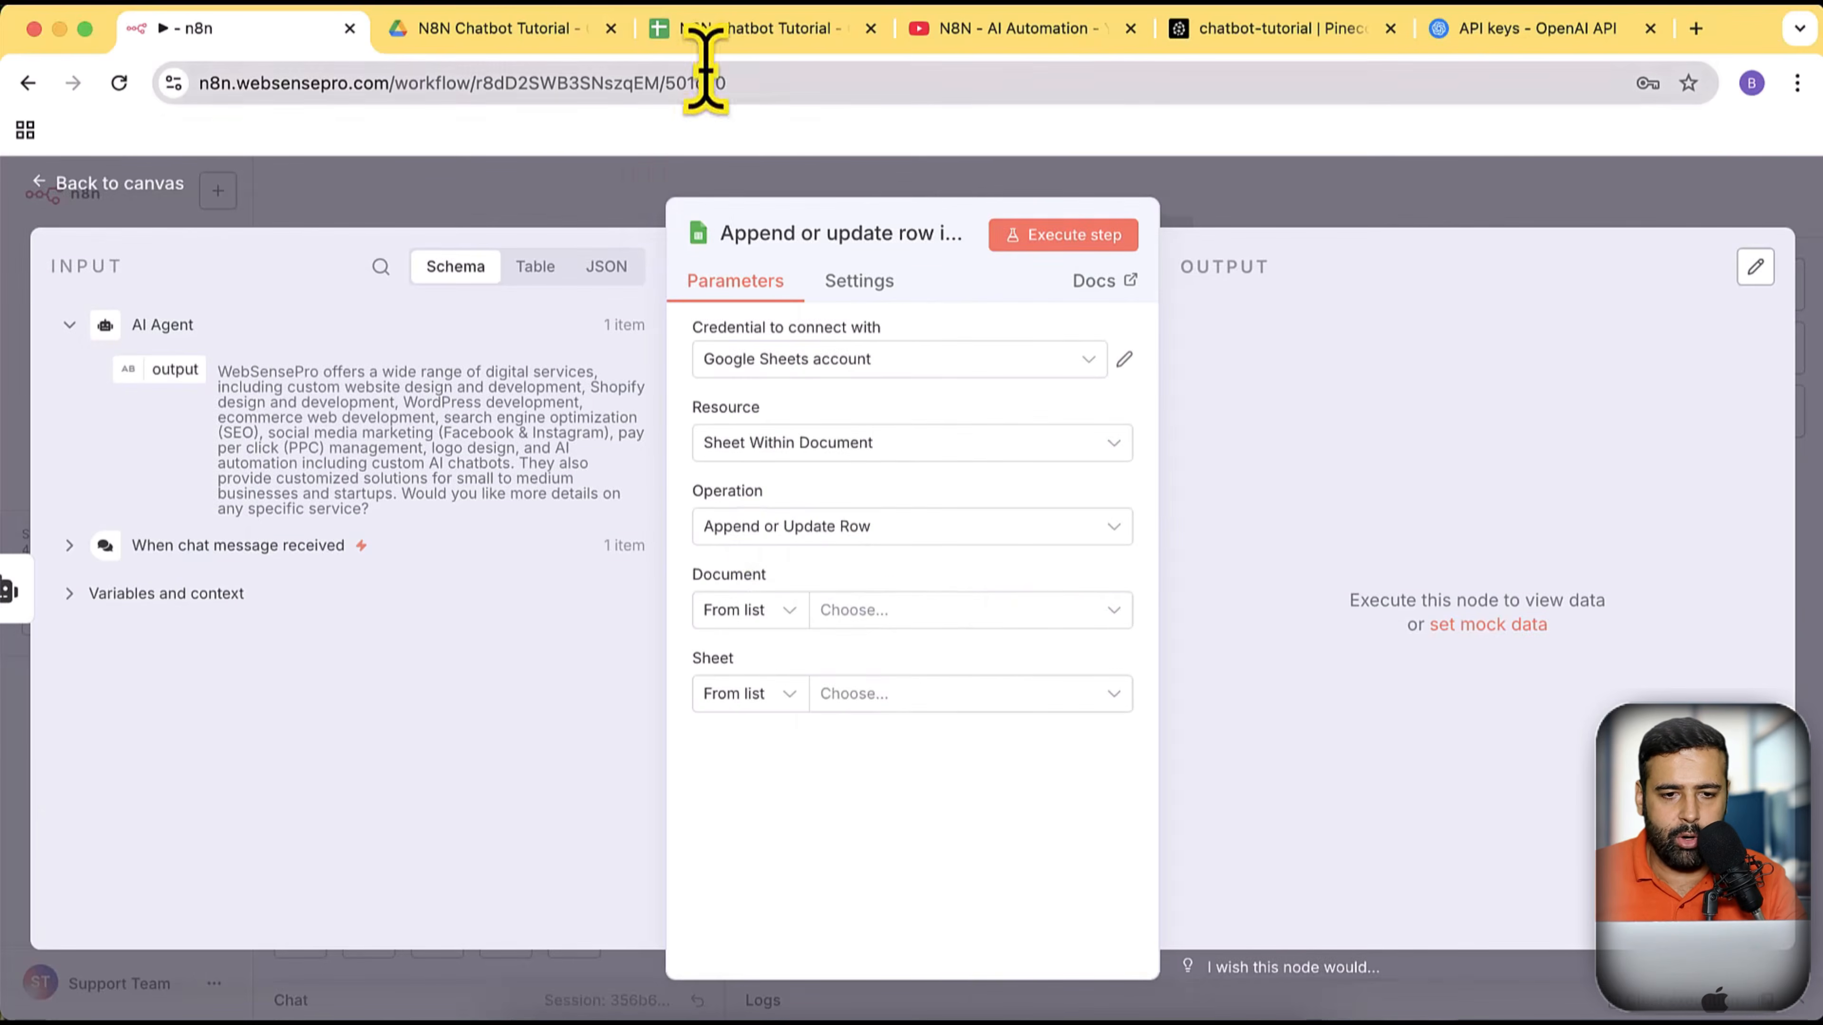
Select the N8N Chatbot Tutorial document and its Chats sheet as the Google Sheets node's destination
left_click(932, 614)
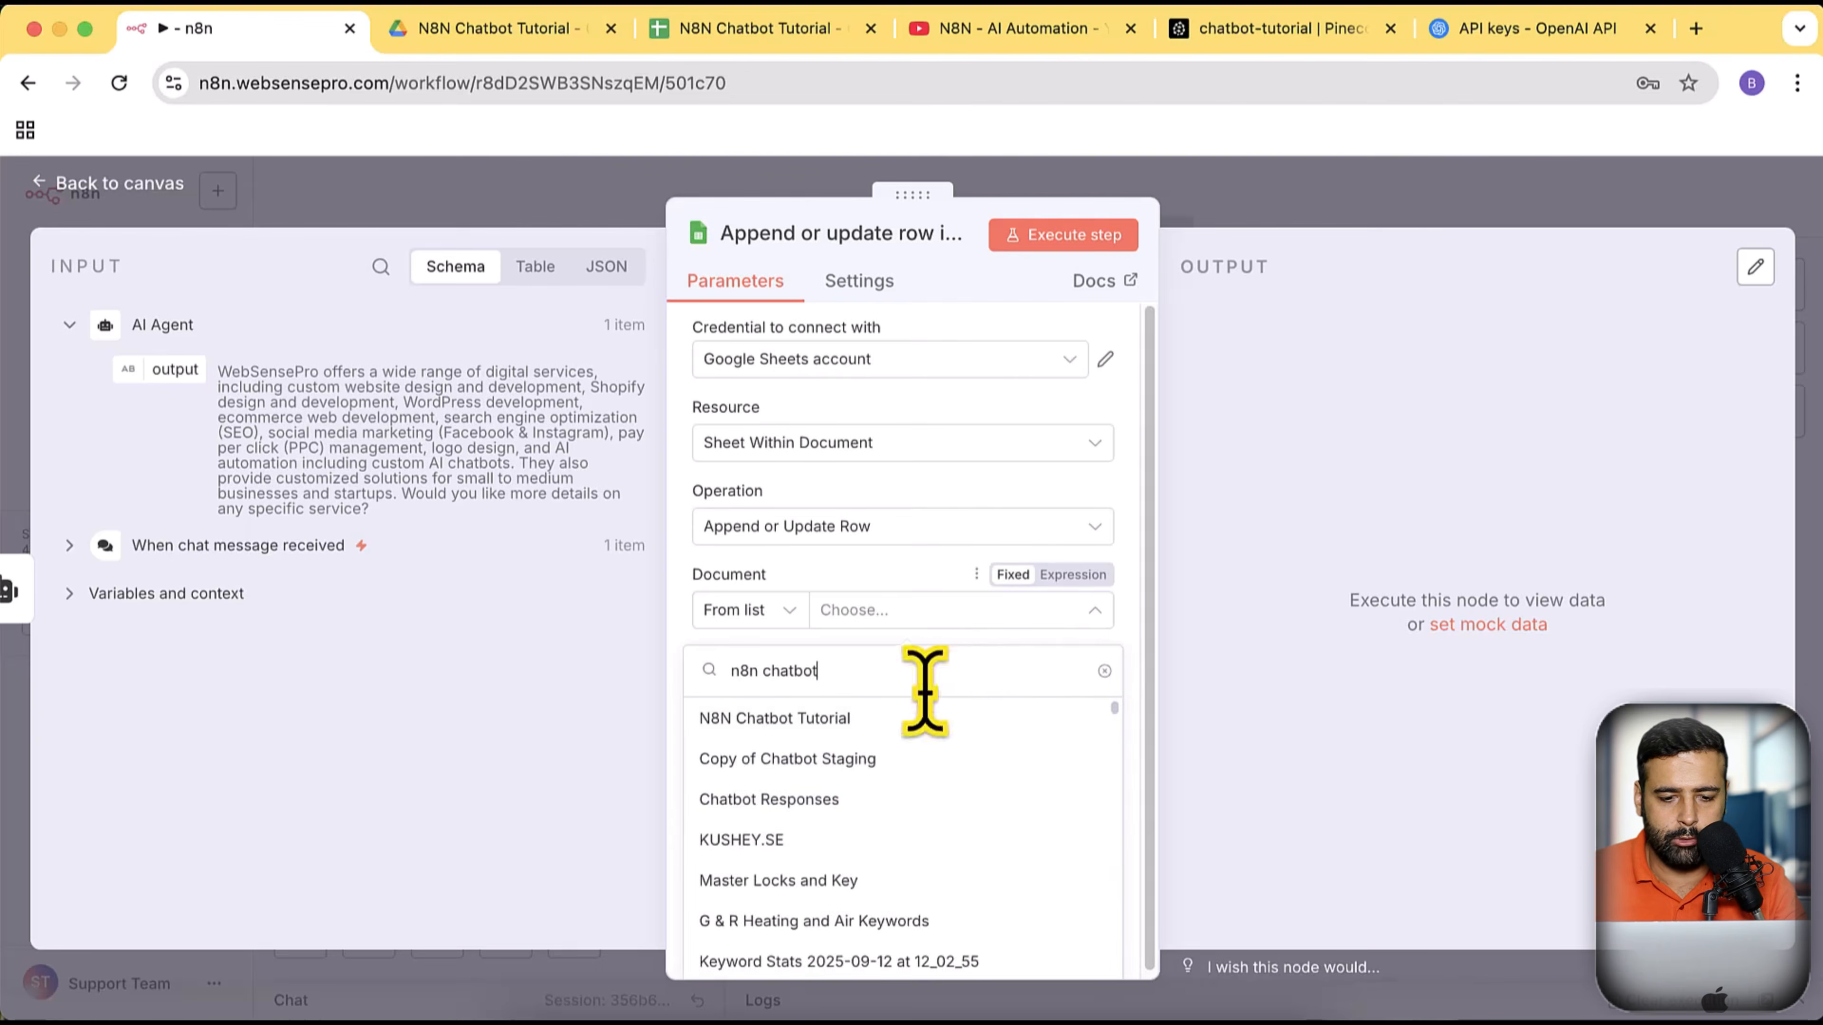
left_click(872, 718)
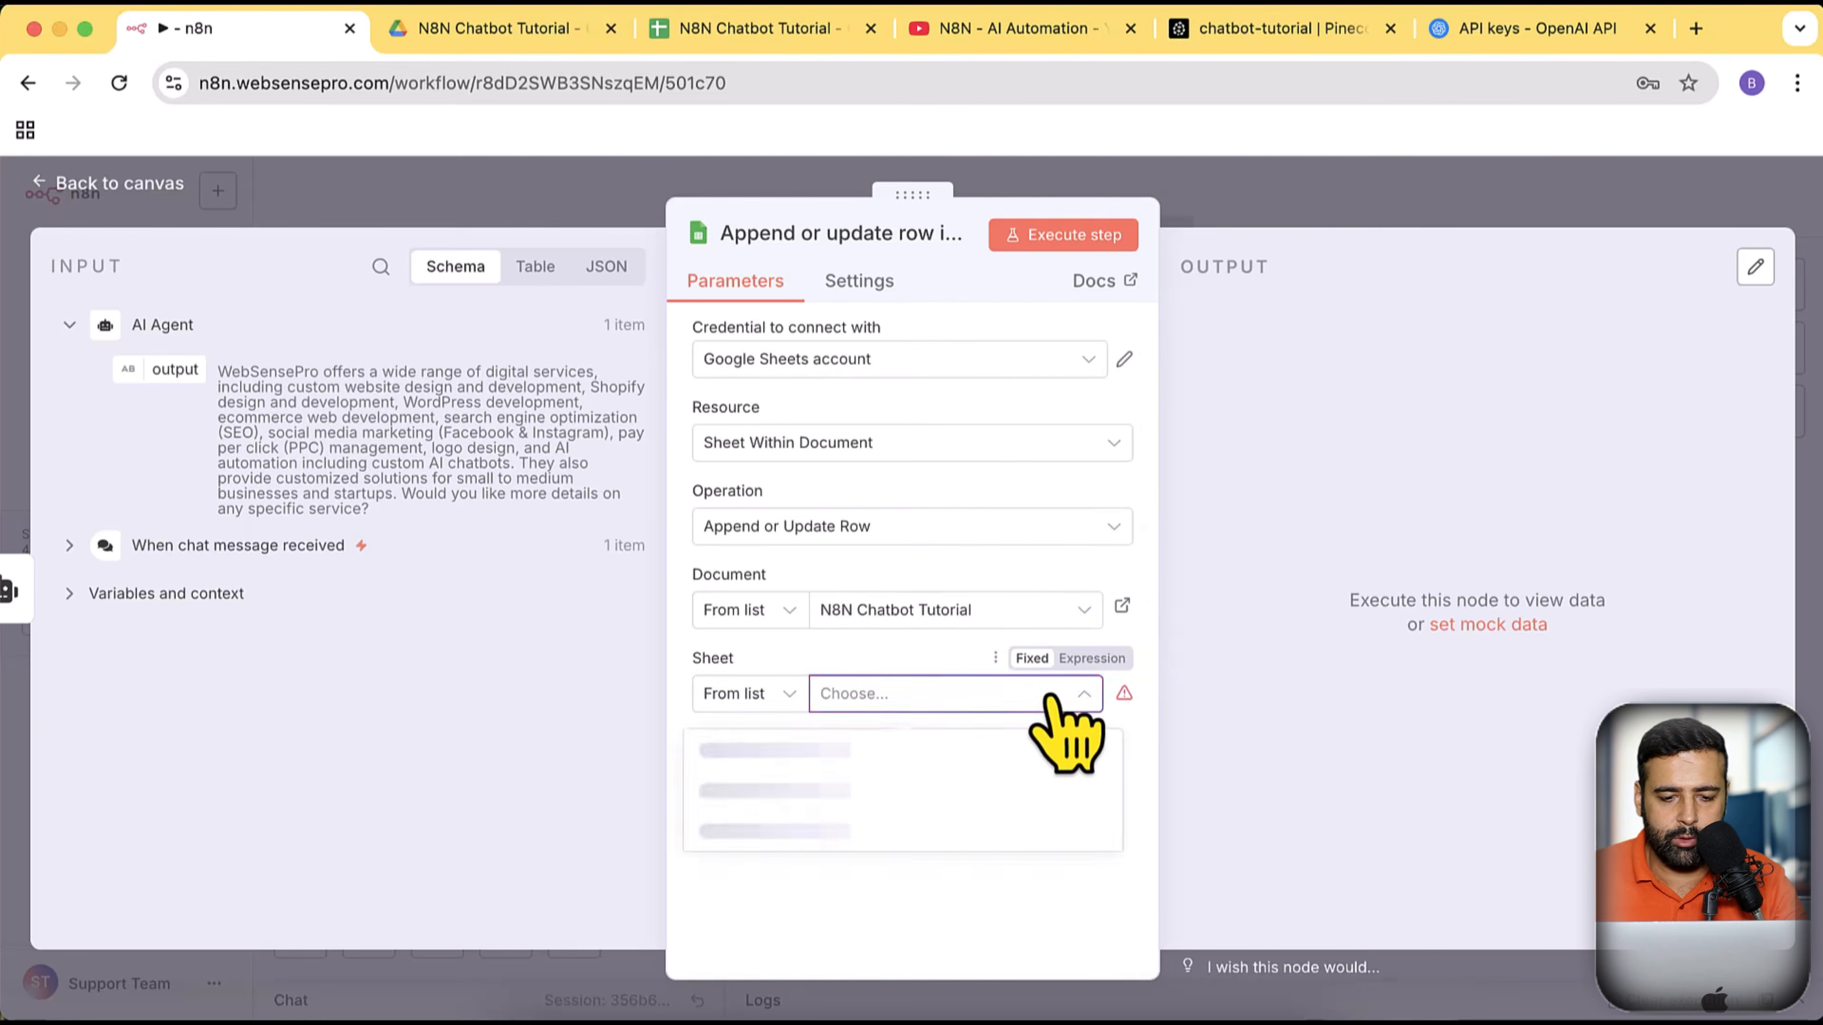
left_click(767, 32)
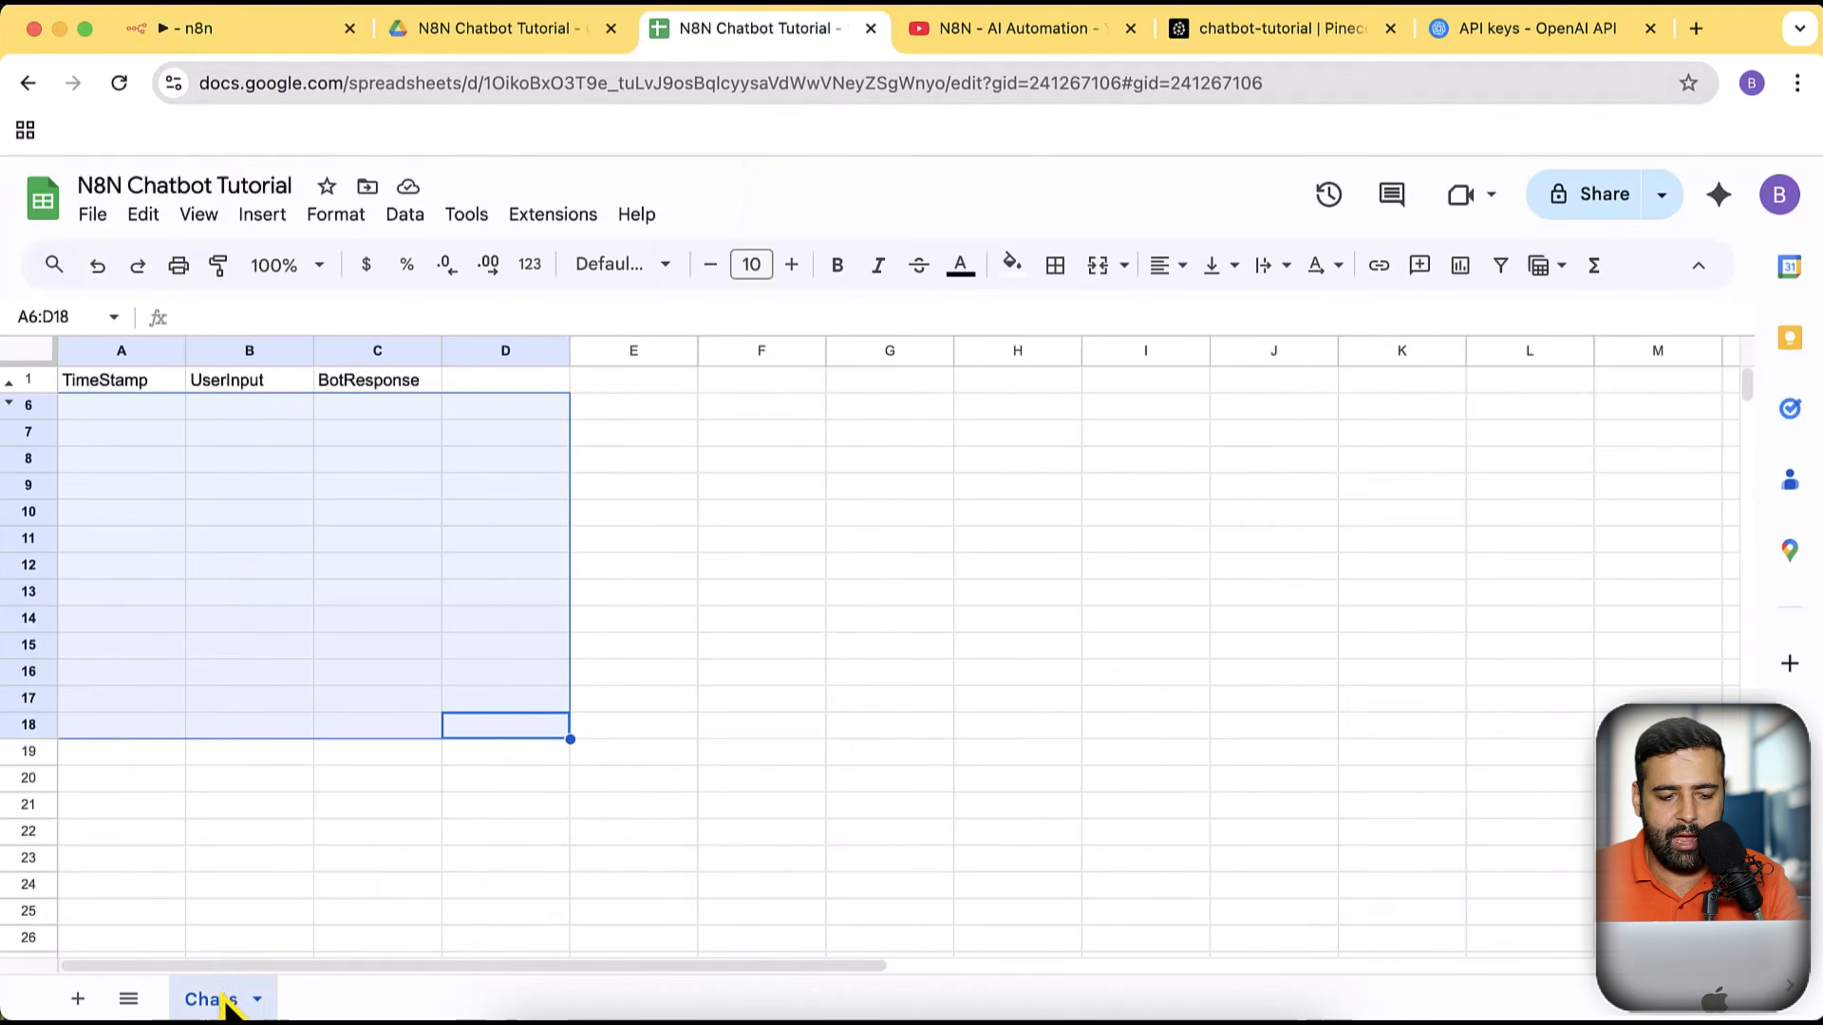
left_click(226, 39)
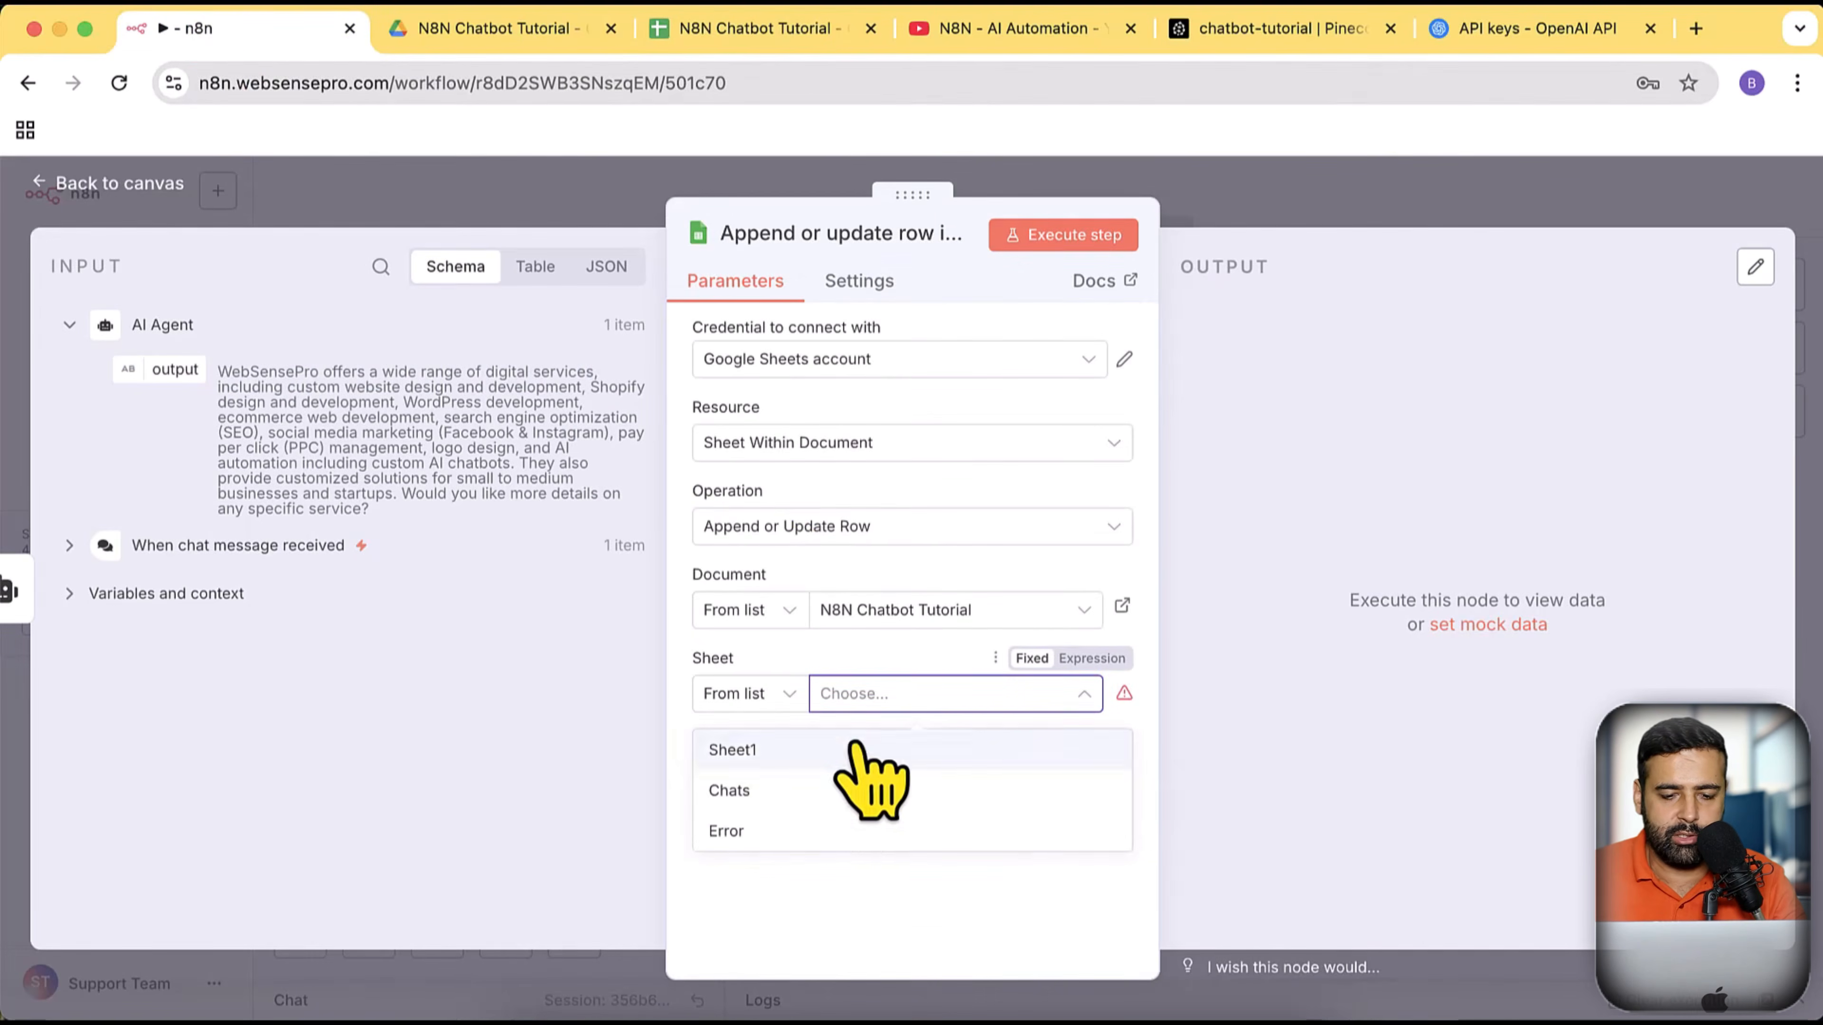
left_click(835, 790)
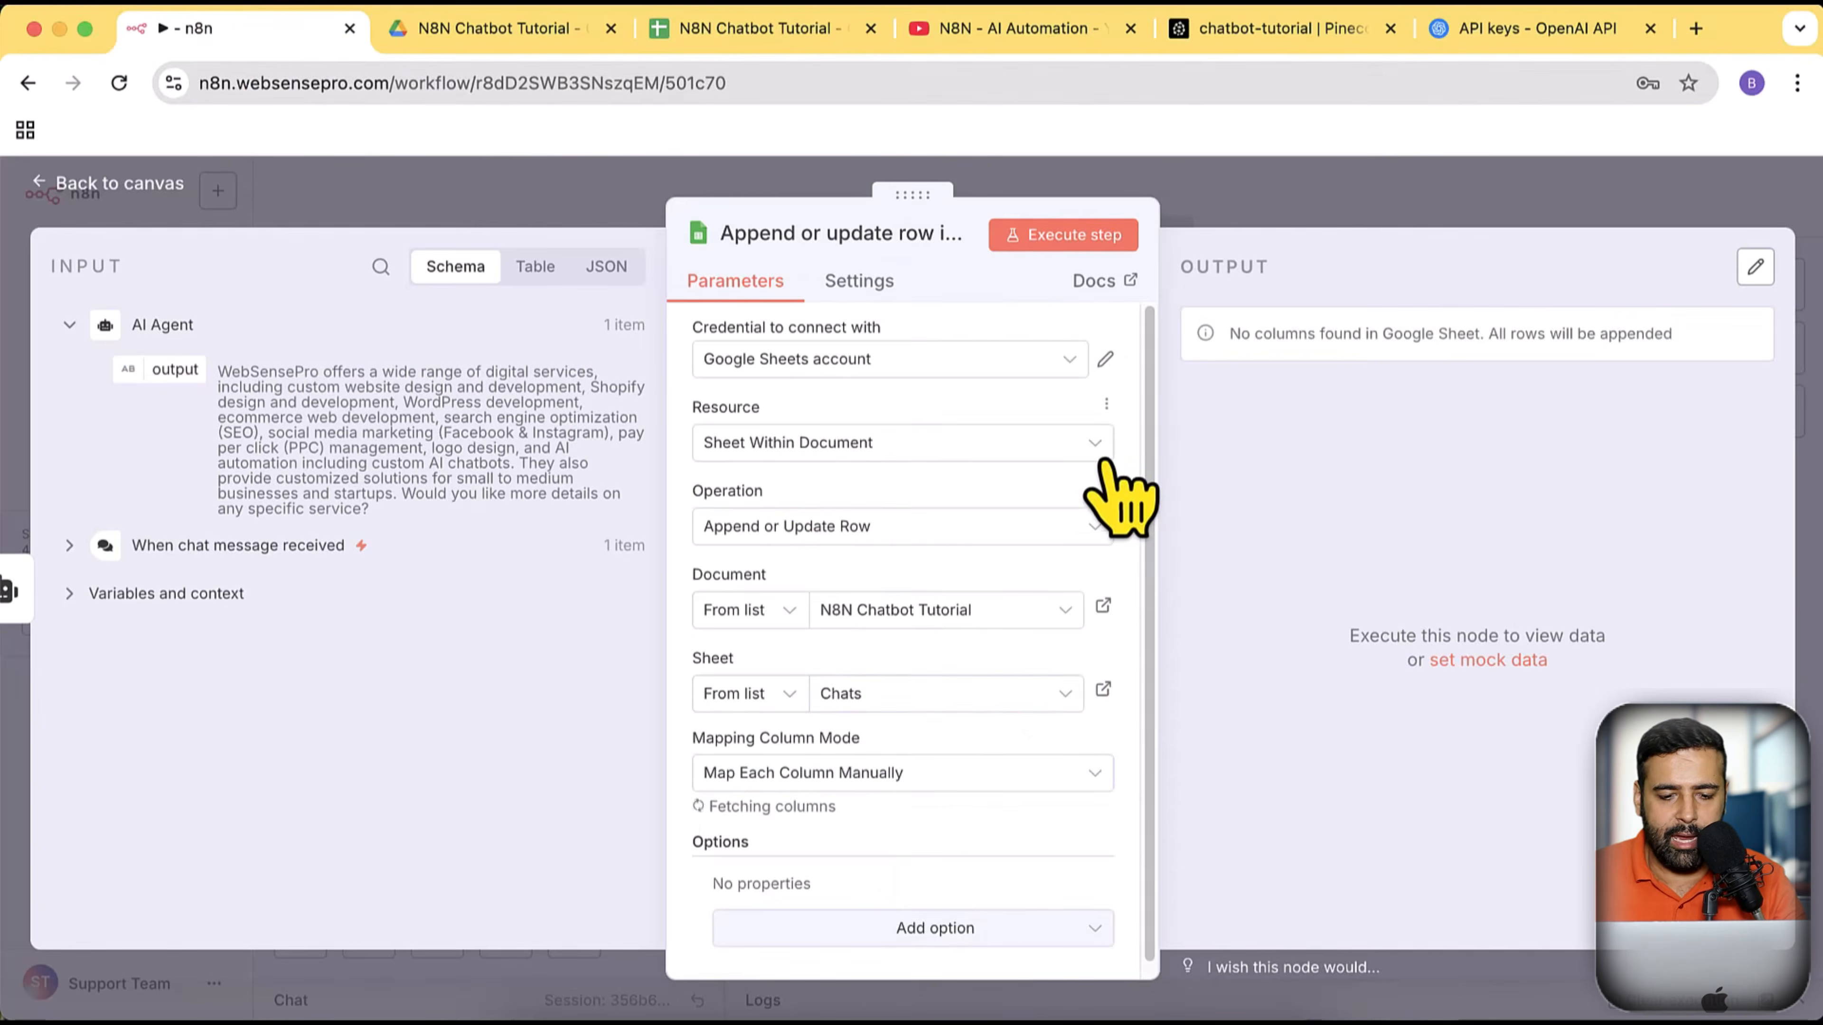
Map the $now variable to the TimeStamp column in the values to send
scroll(1118, 497, "down", 1)
scroll(1130, 574, "down", 10)
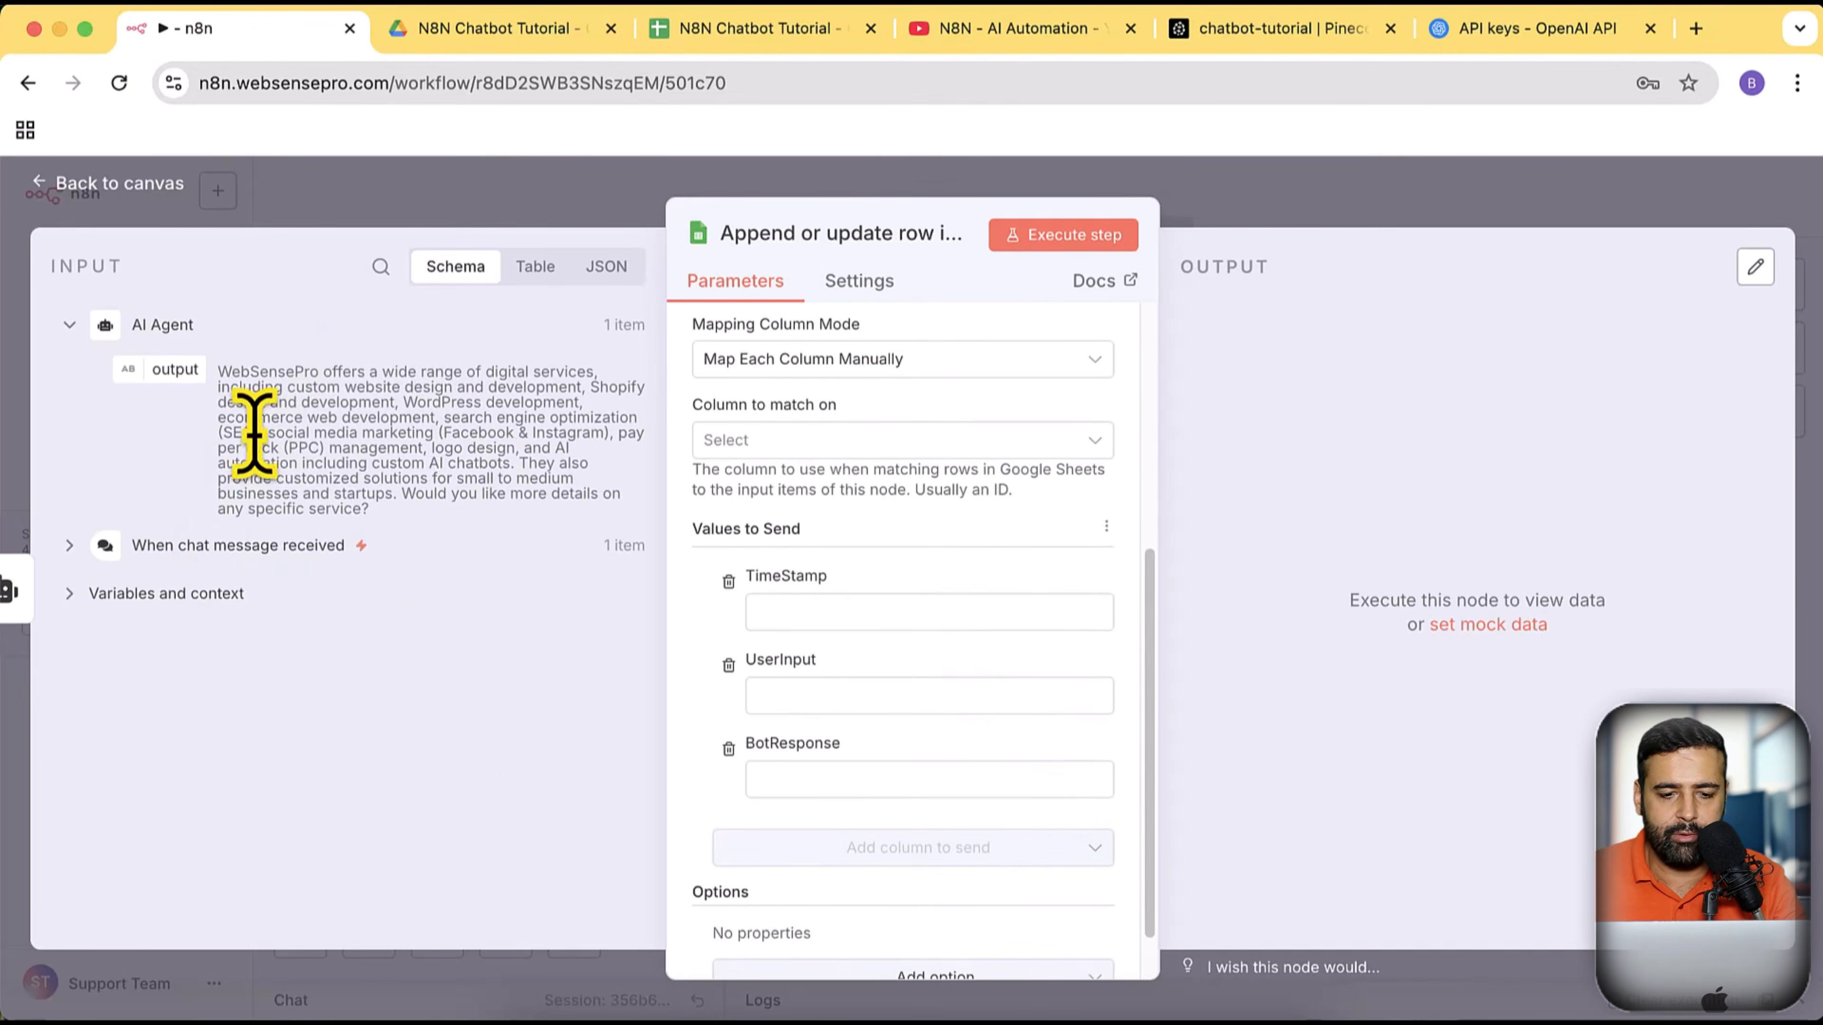
left_click(69, 594)
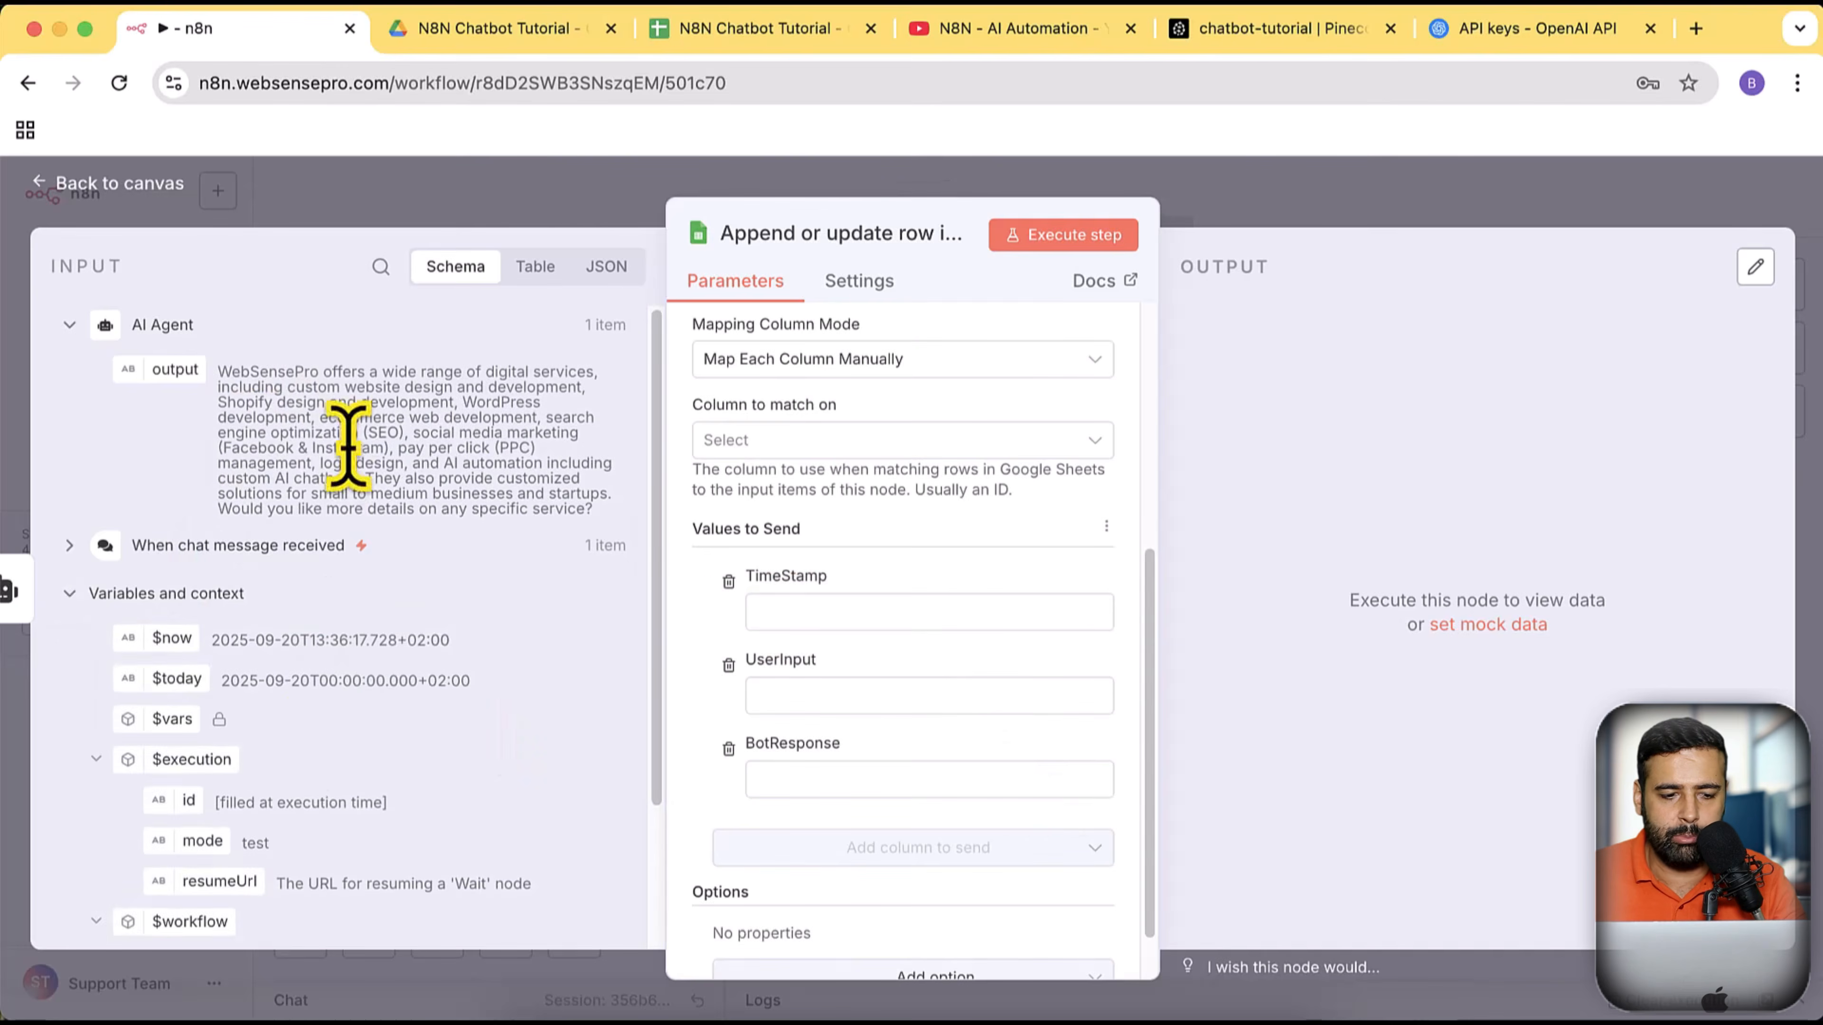
scroll(273, 546, "down", 1)
left_click_drag(172, 590, 872, 607)
left_click(854, 748)
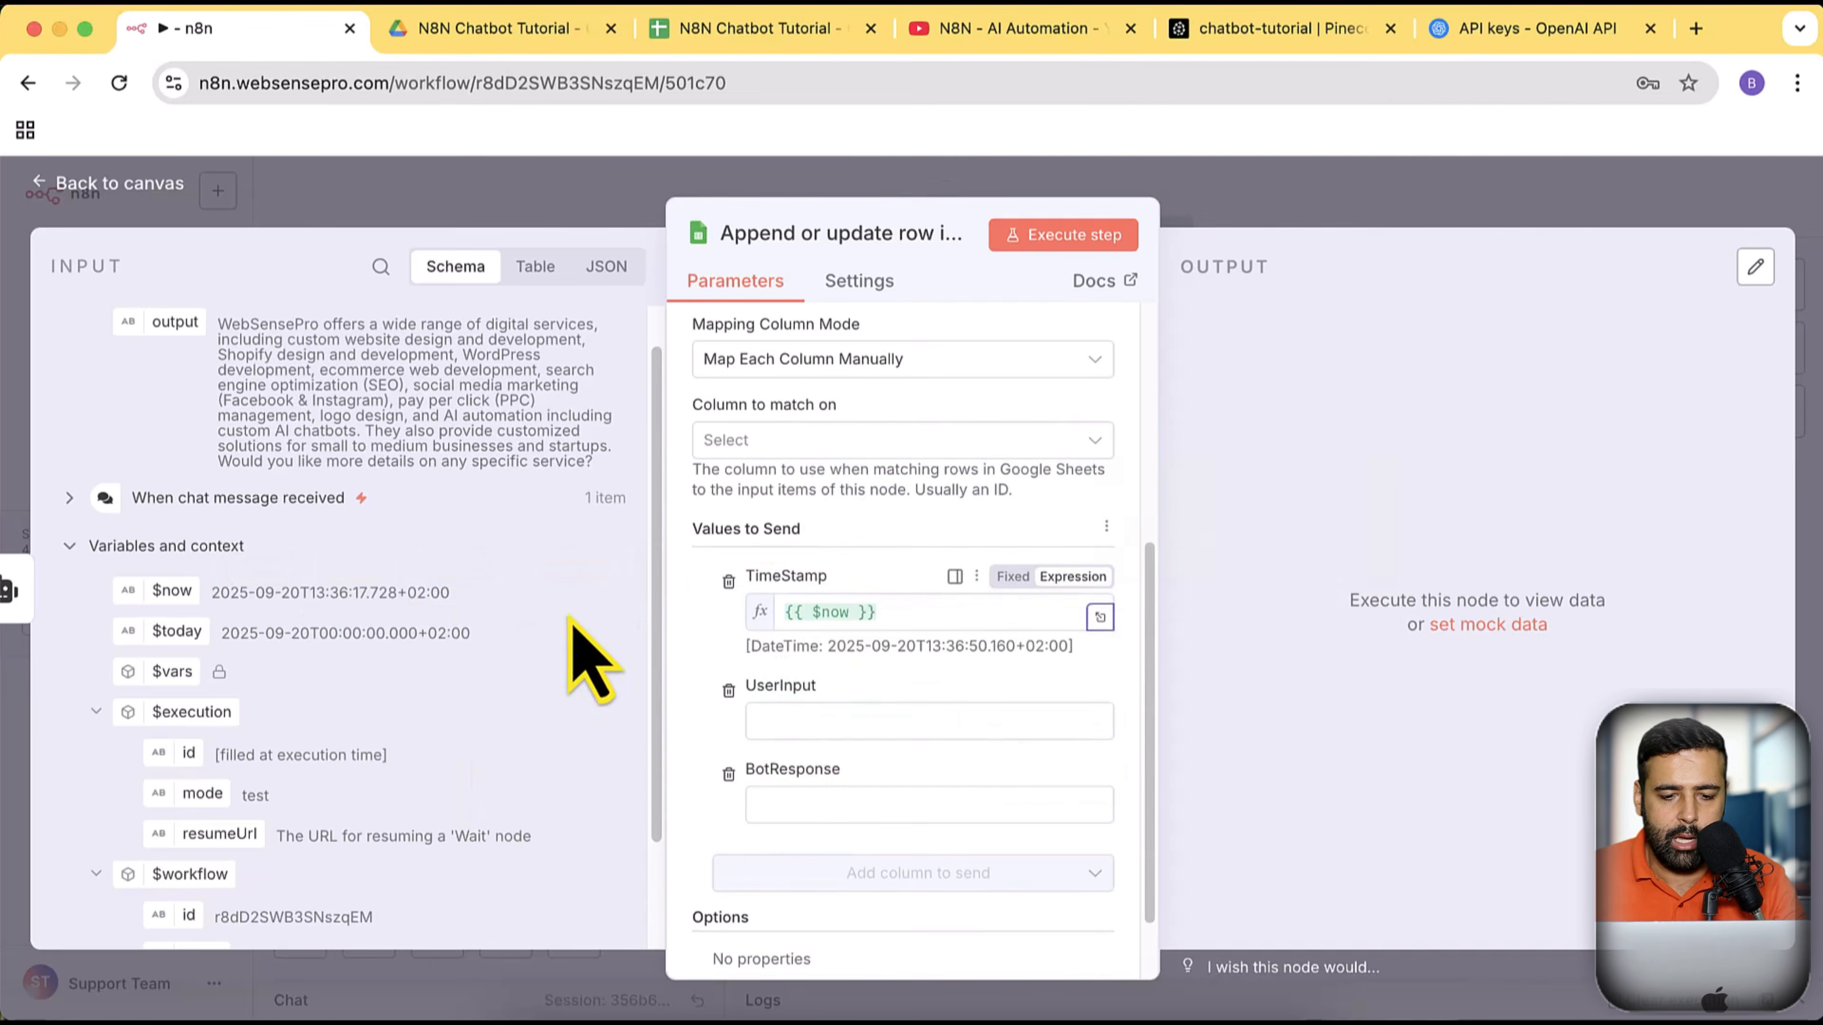
Map the trigger's chatInput to UserInput and the AI Agent's output to BotResponse, and return to the canvas
left_click(71, 547)
left_click(70, 546)
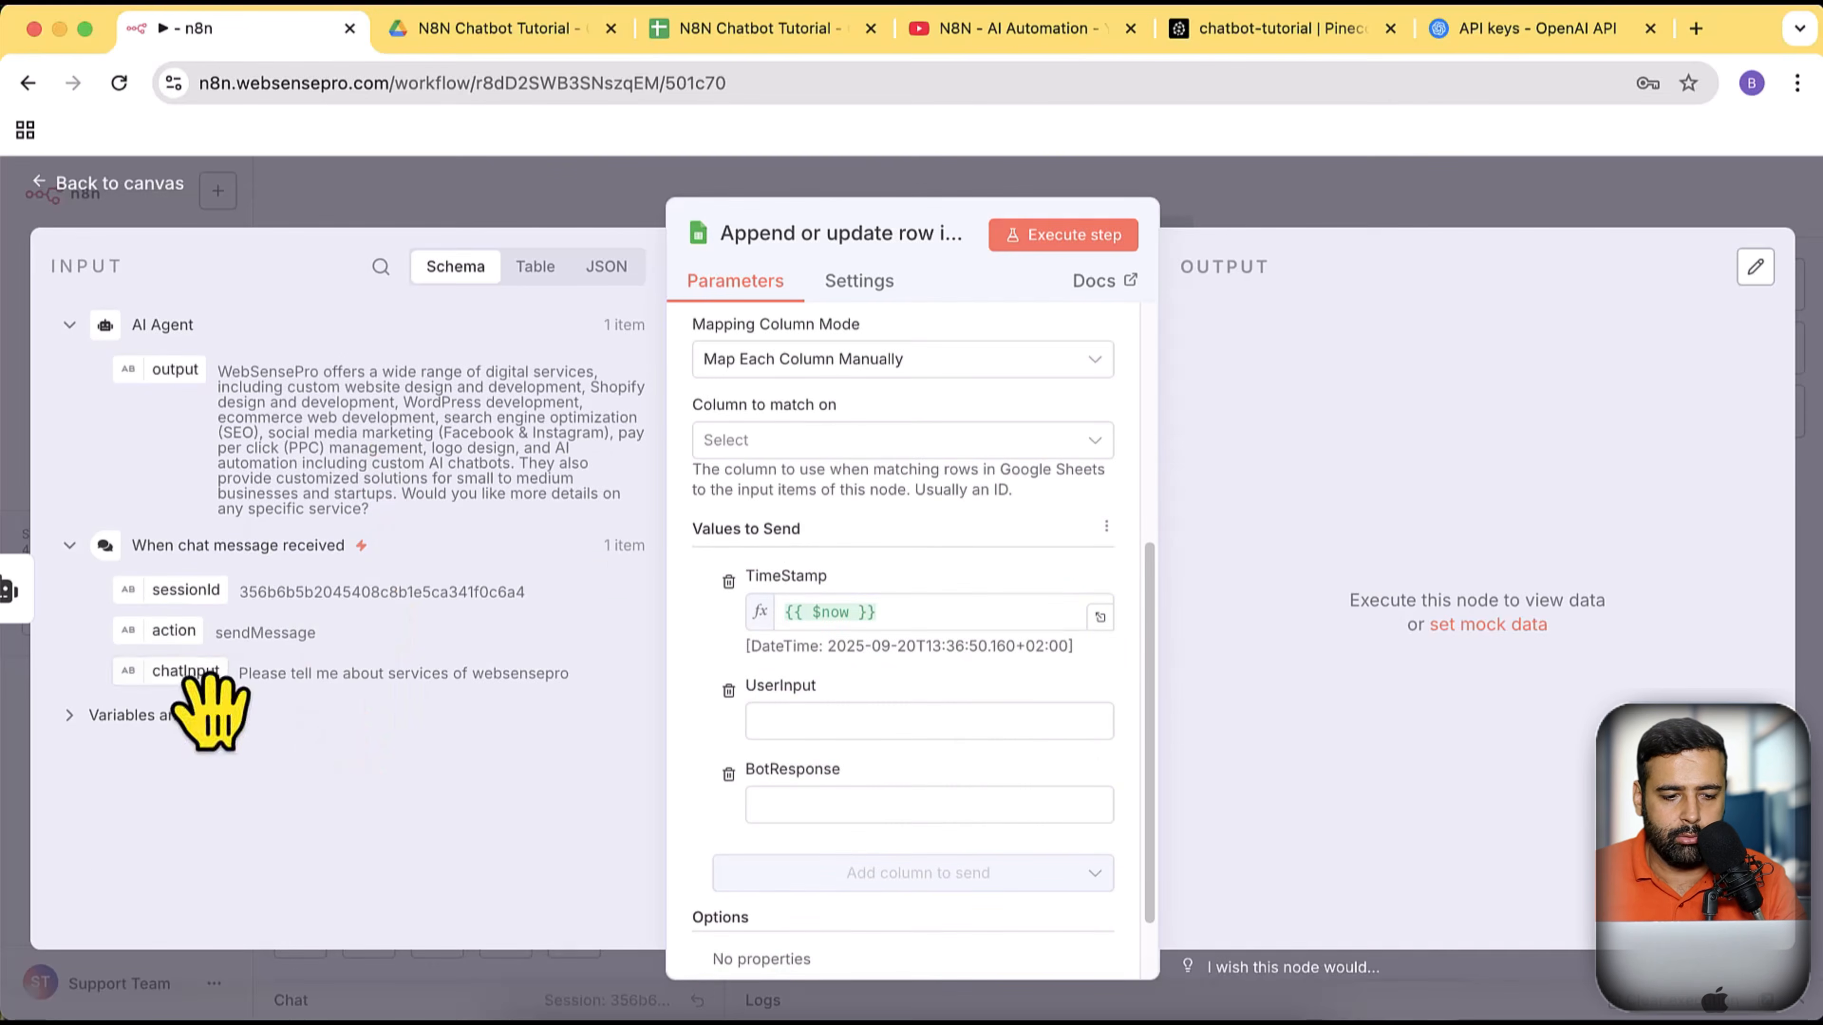
left_click_drag(197, 678, 883, 732)
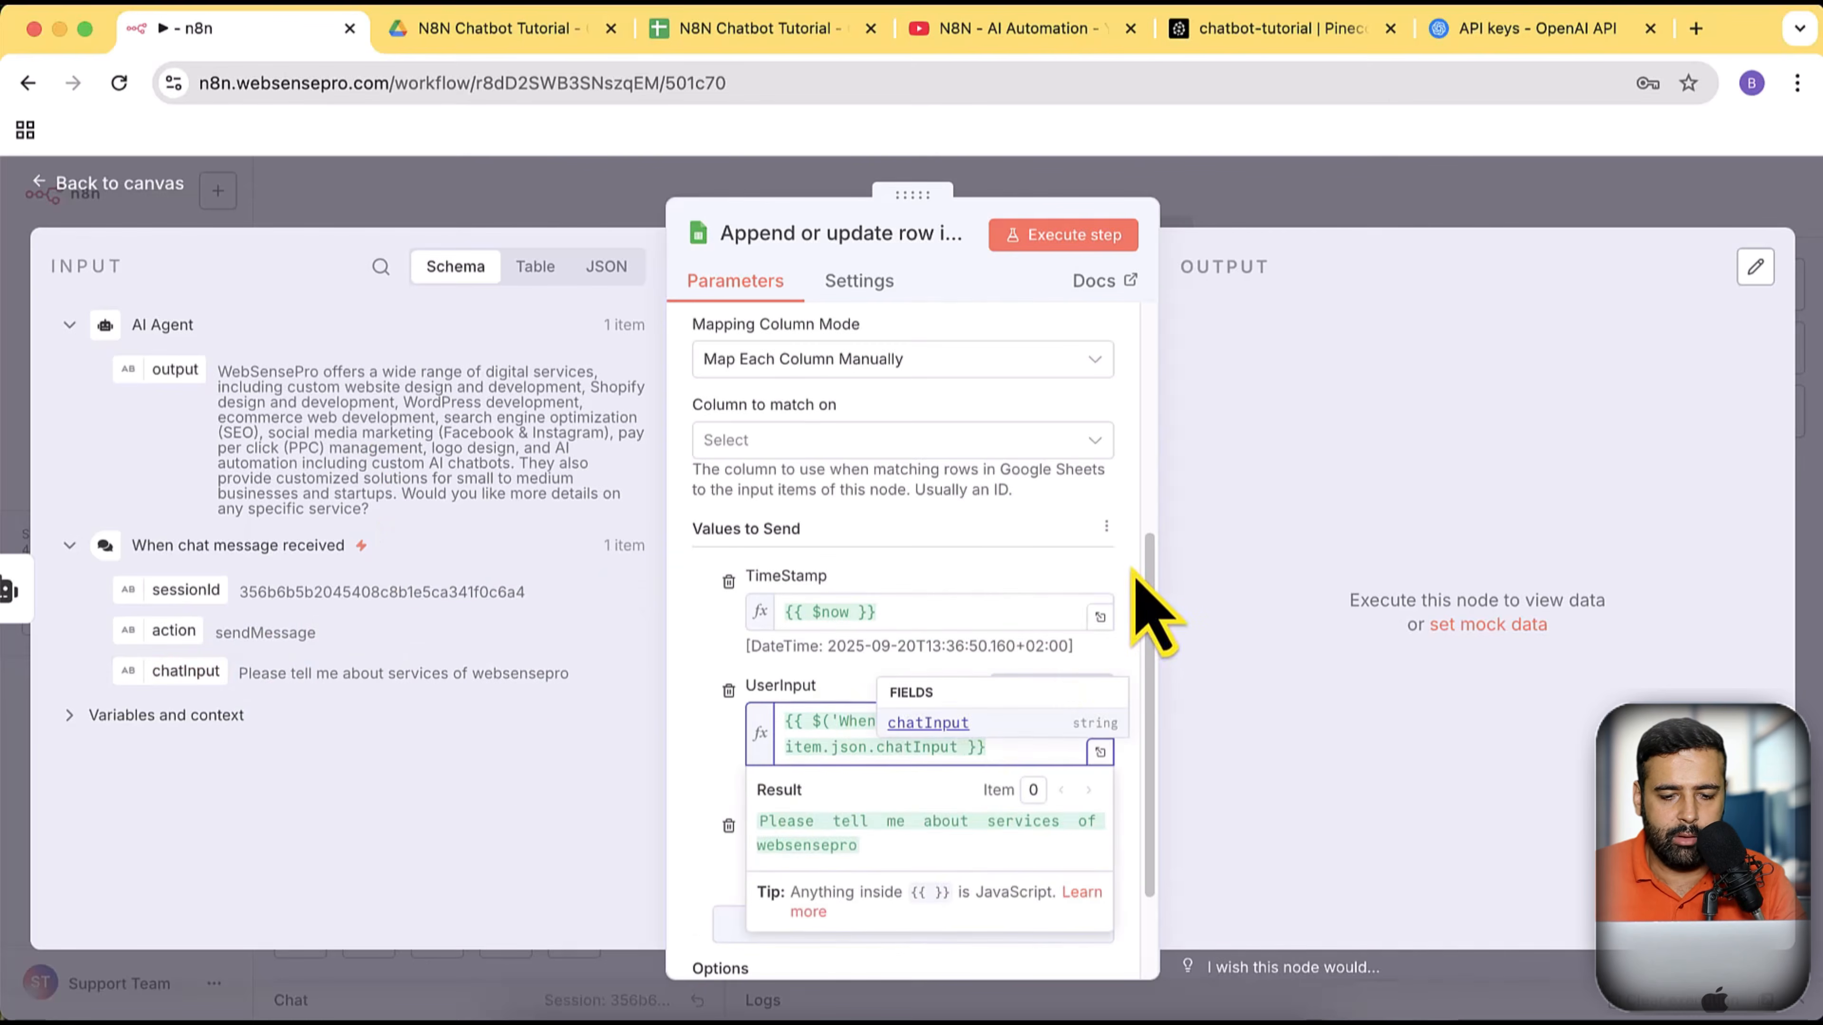
scroll(1152, 611, "down", 3)
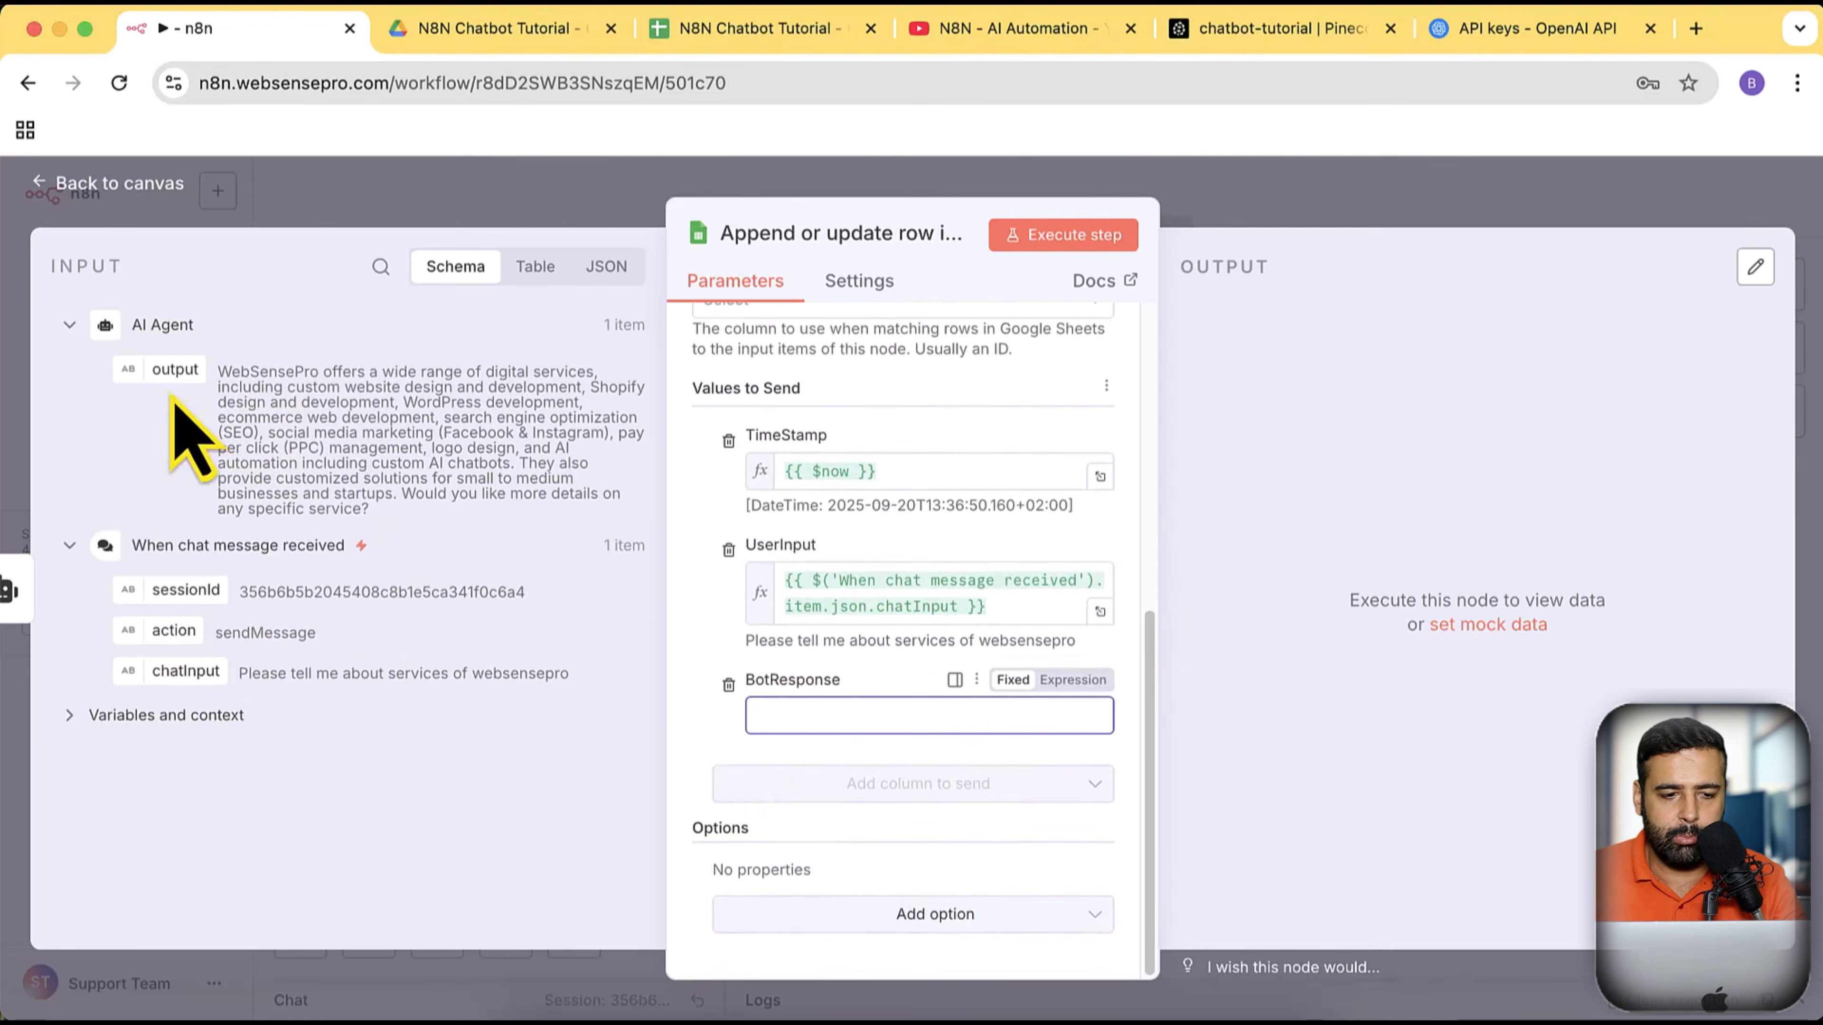
left_click_drag(188, 406, 874, 718)
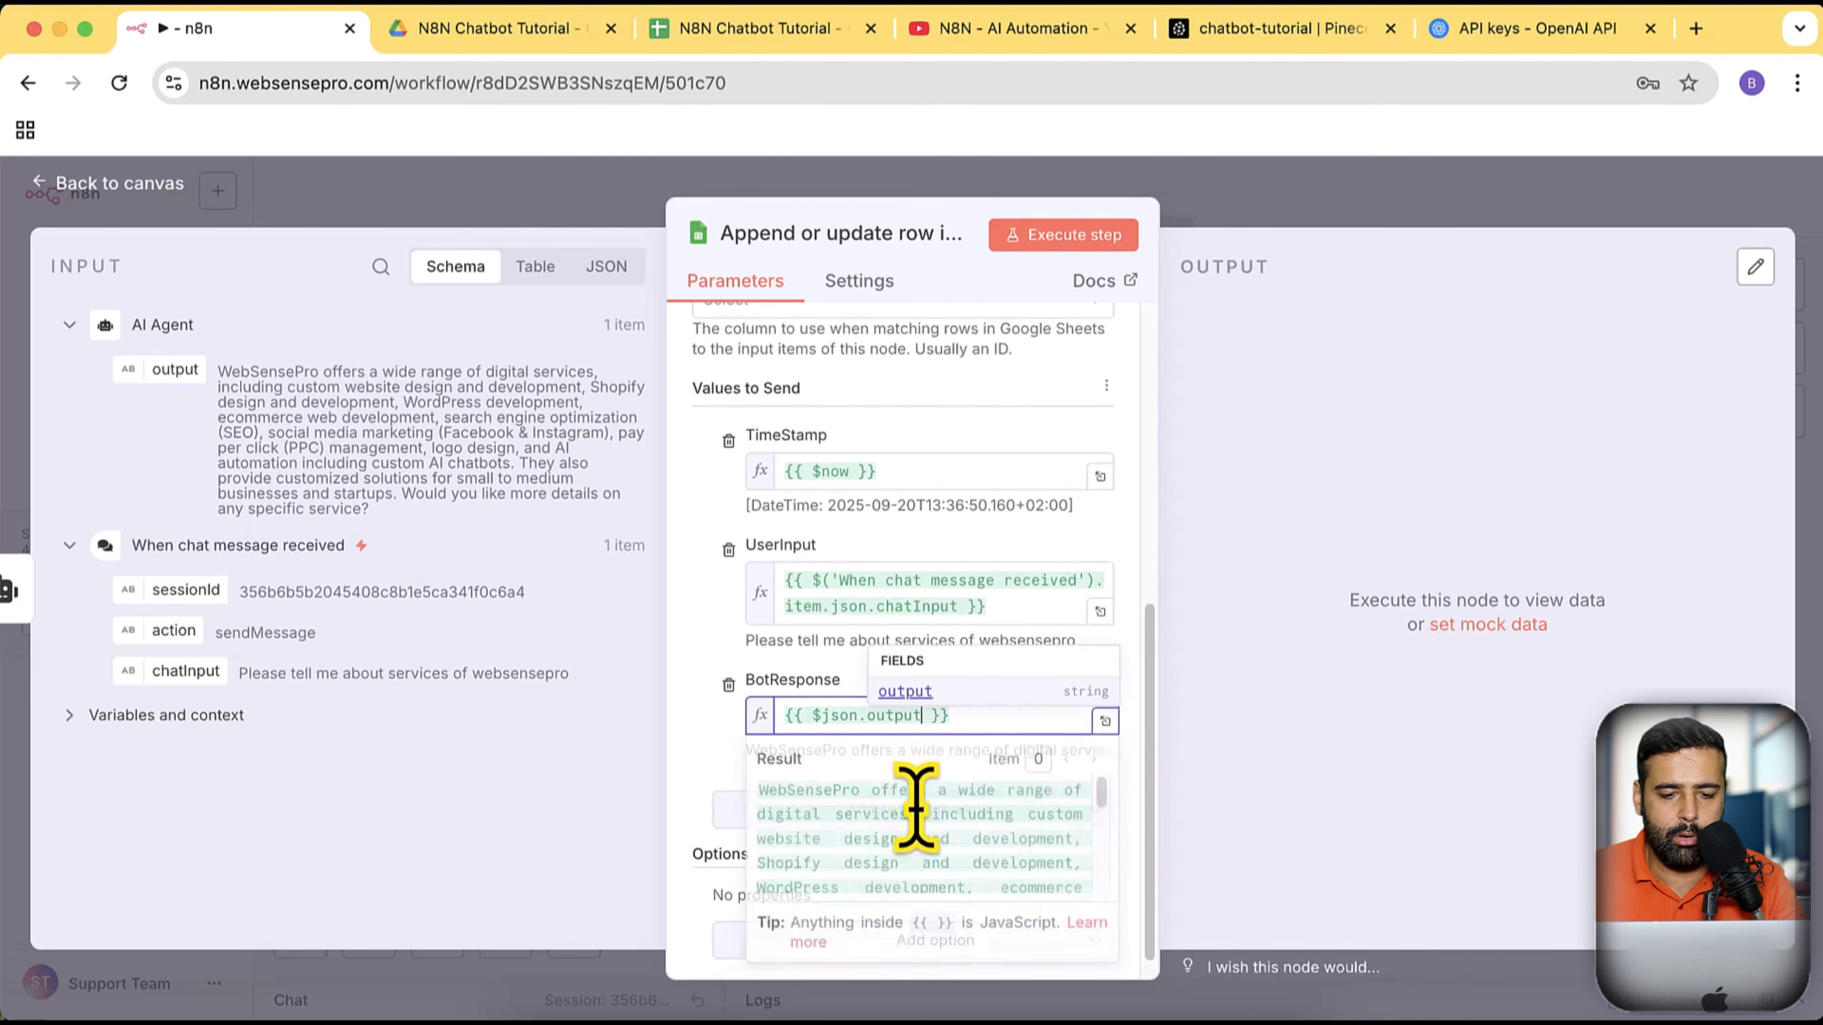
left_click(43, 183)
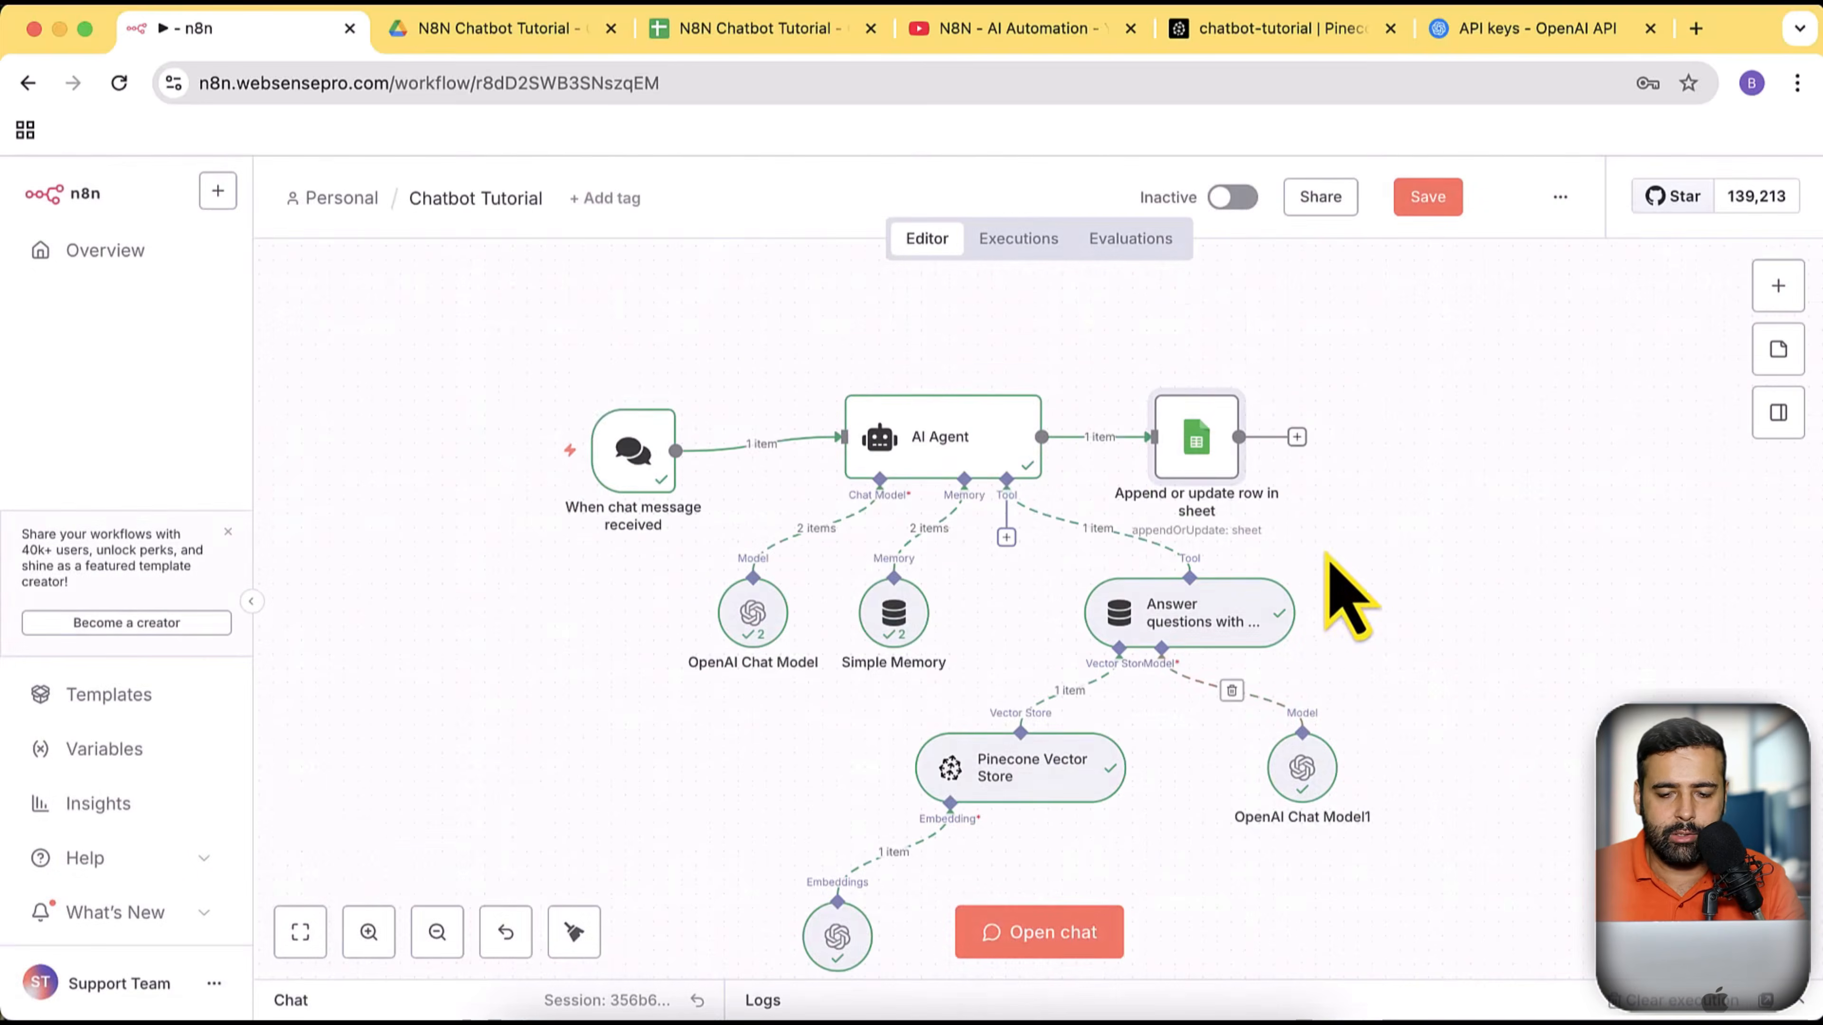
Move the Google Sheets node slightly farther away from the AI Agent on the canvas
scroll(1363, 589, "down", 2)
left_click_drag(1231, 395, 1305, 407)
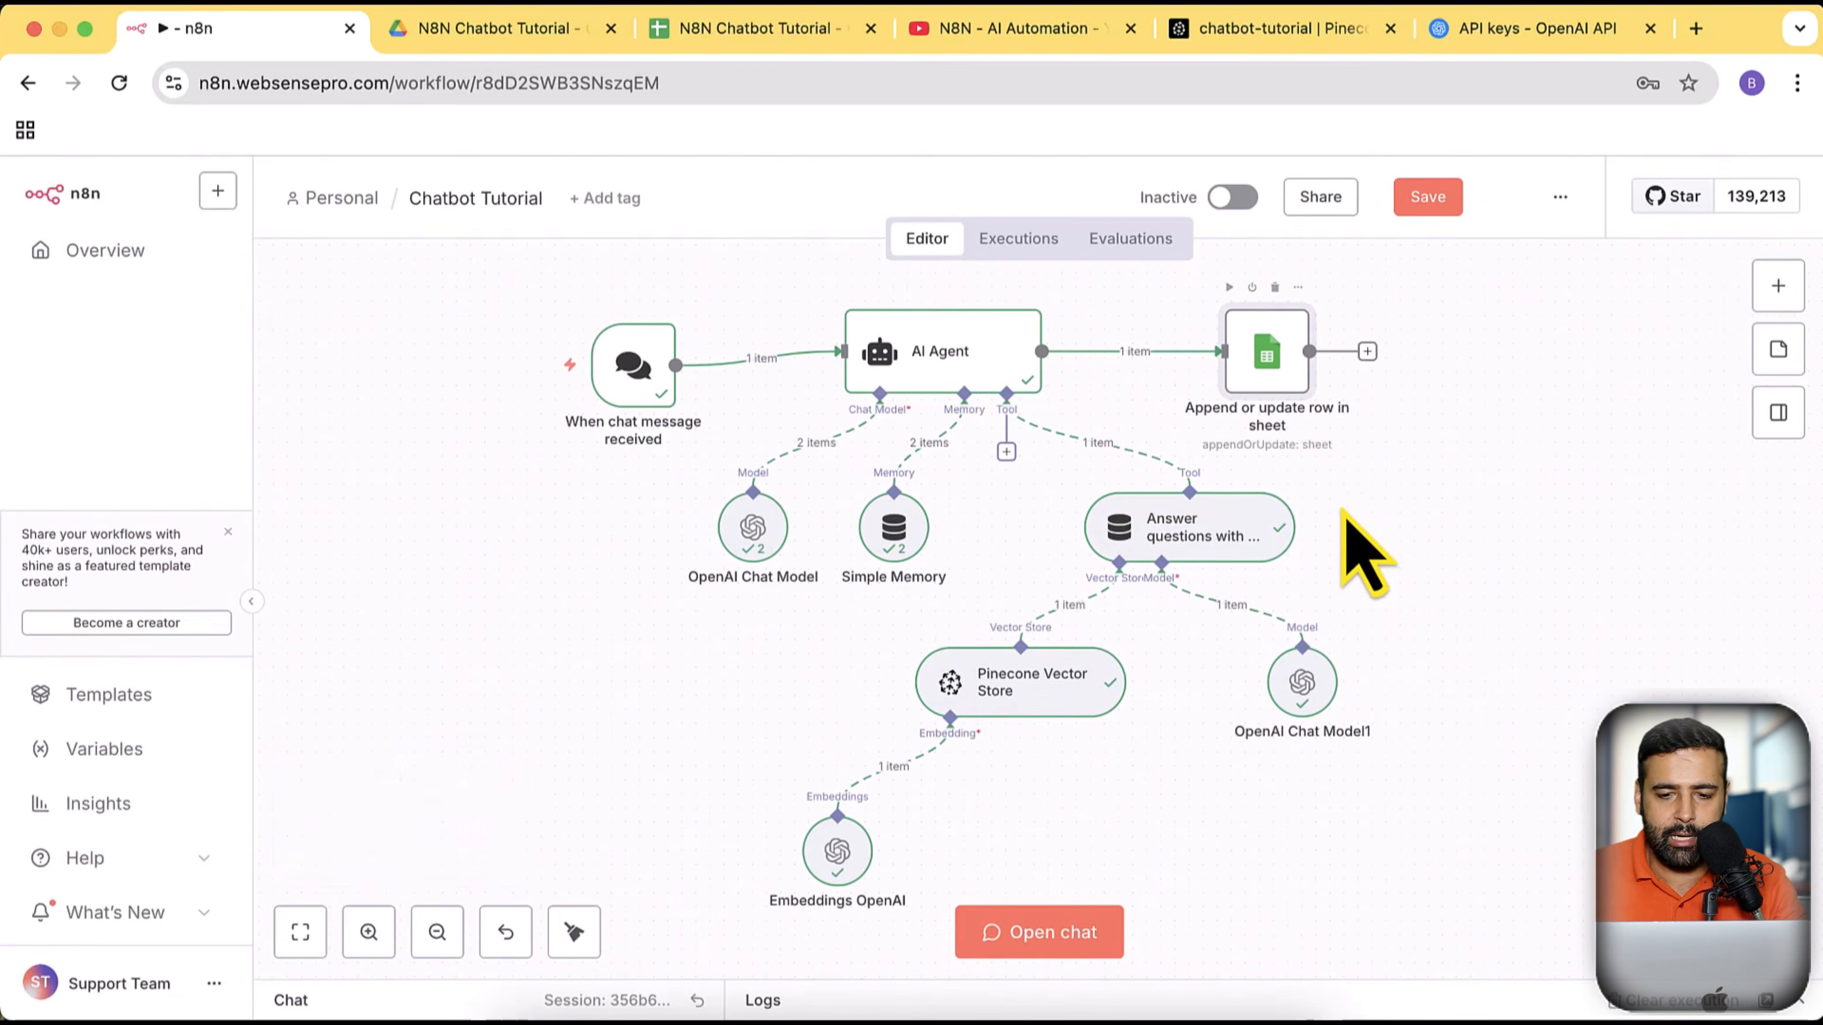
scroll(1417, 606, "up", 2)
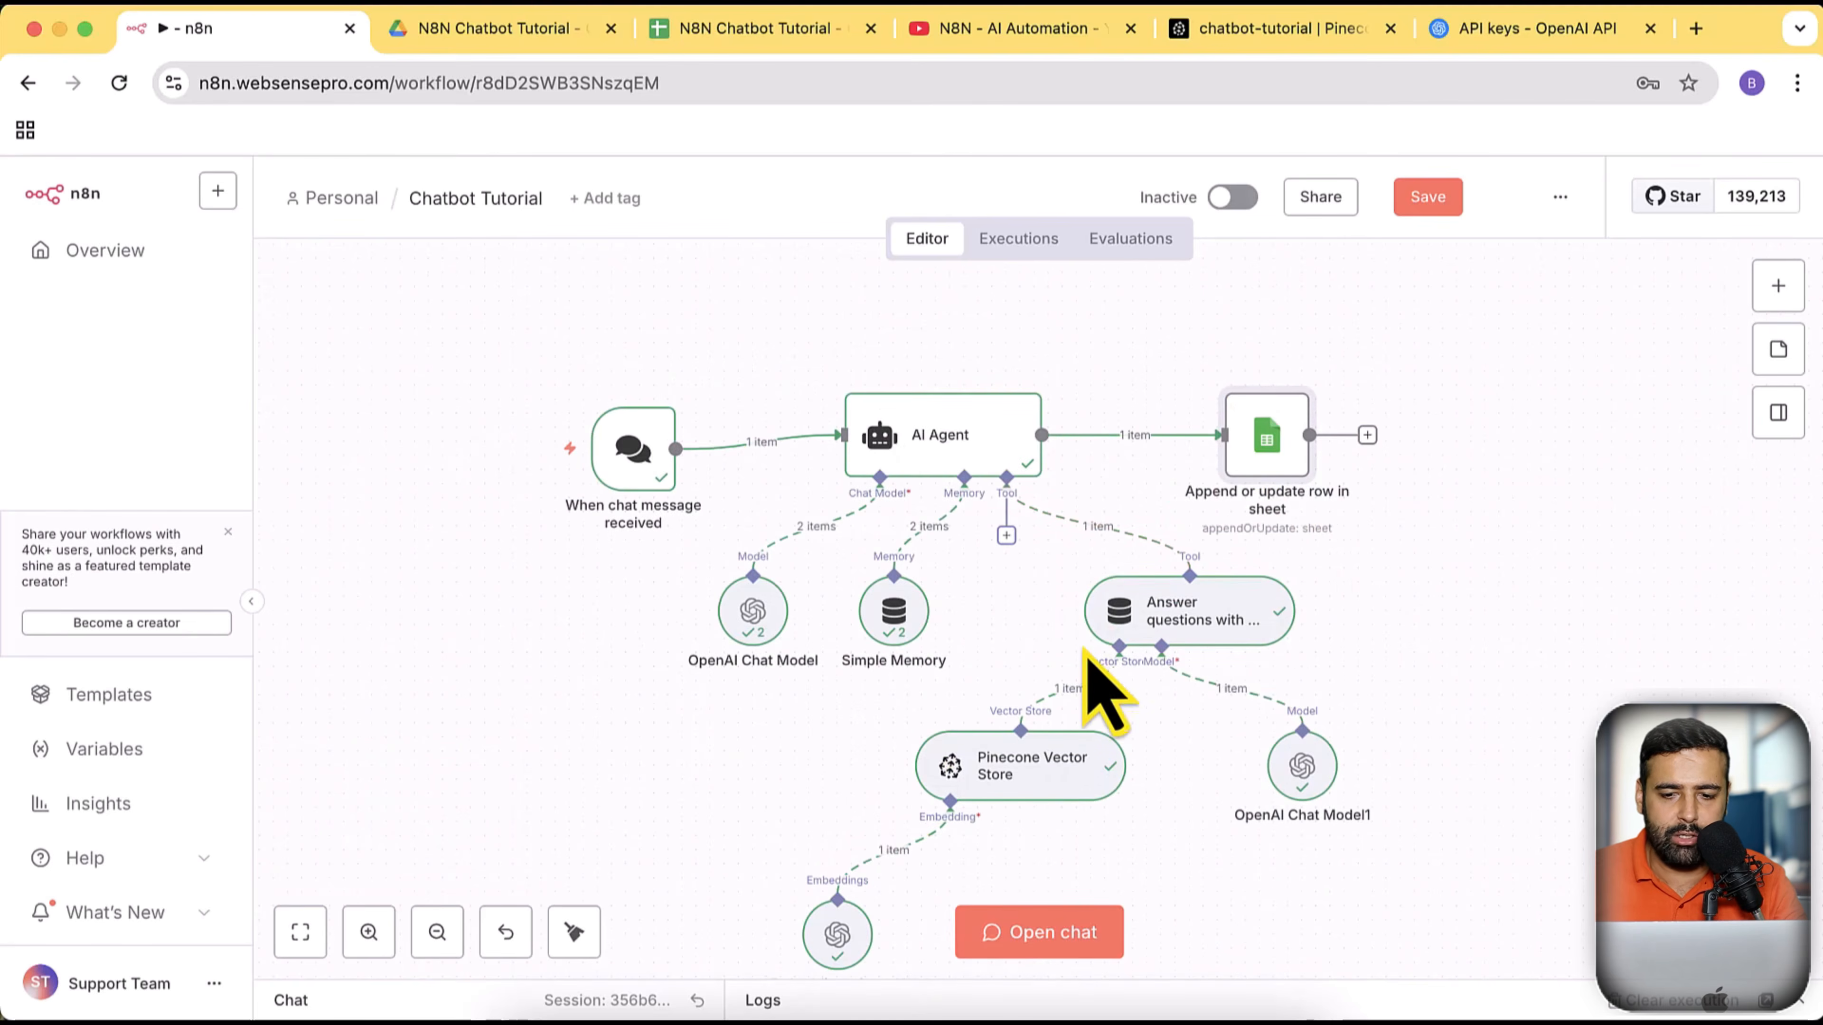
Add an Edit Fields (Set) node after the Google Sheets node with a string field named "text", and return to the canvas
left_click(1368, 435)
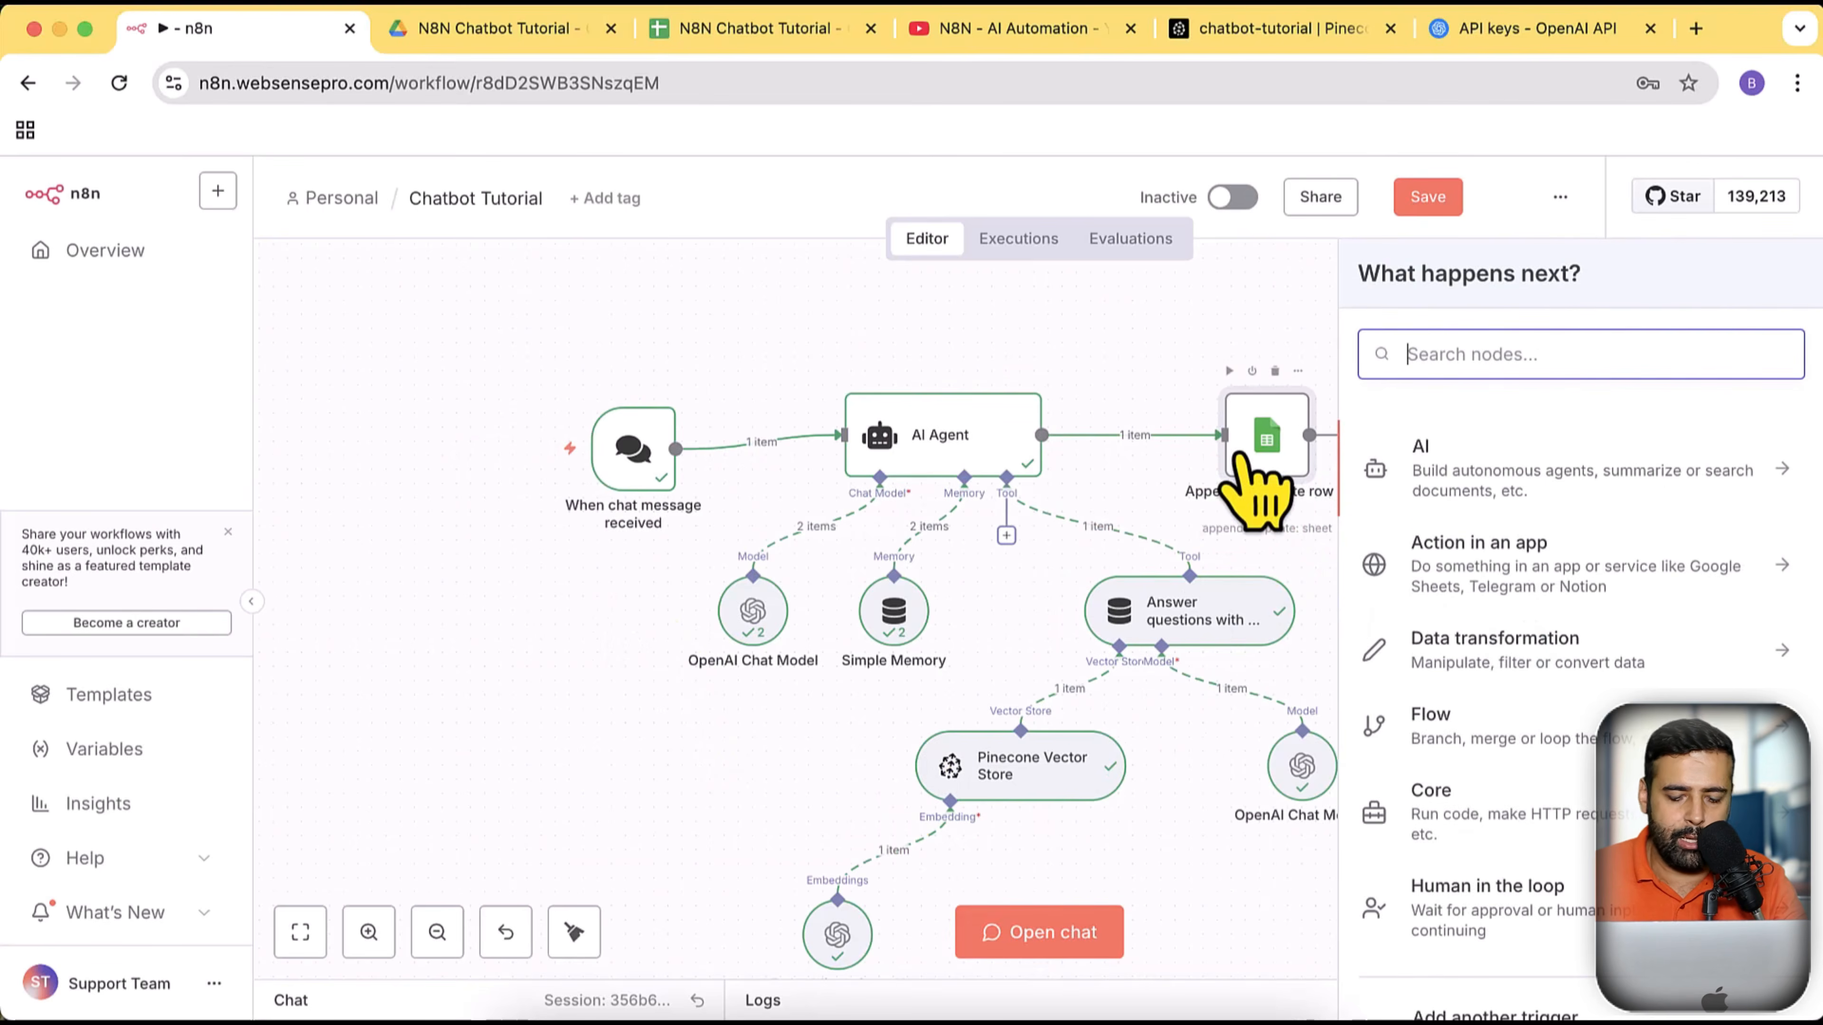
type("set")
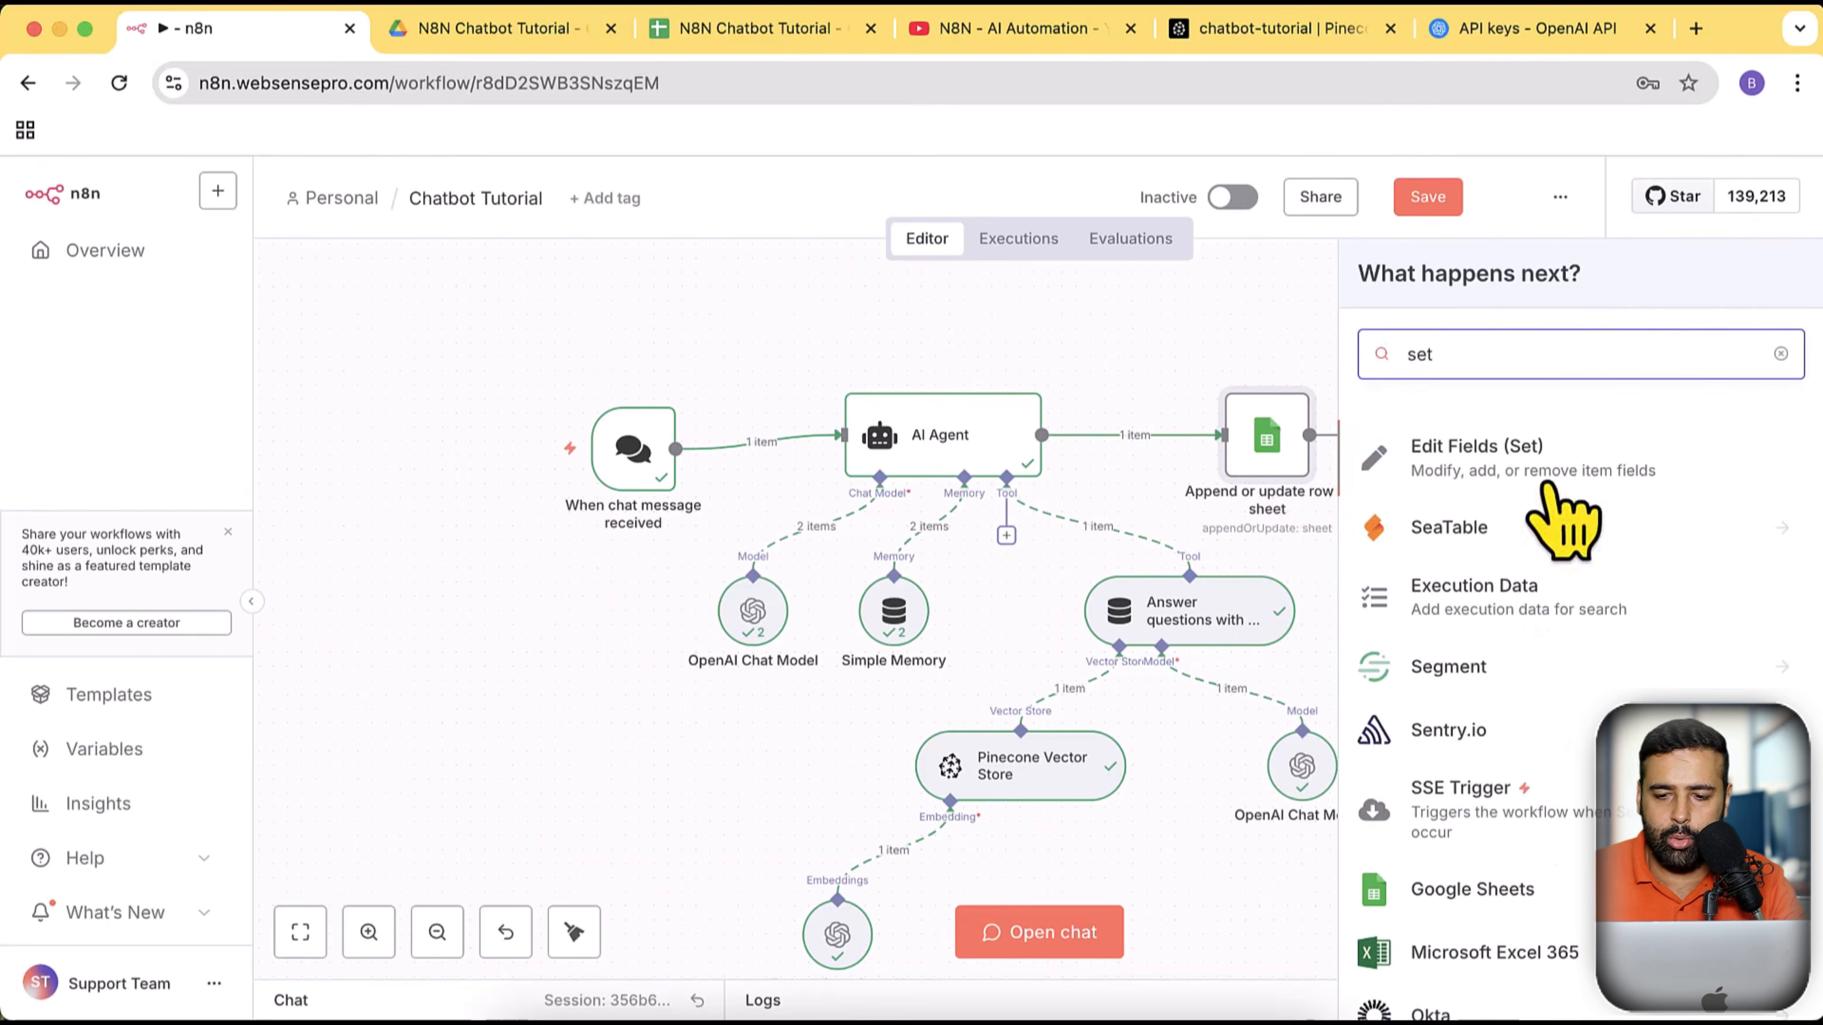
left_click(1544, 489)
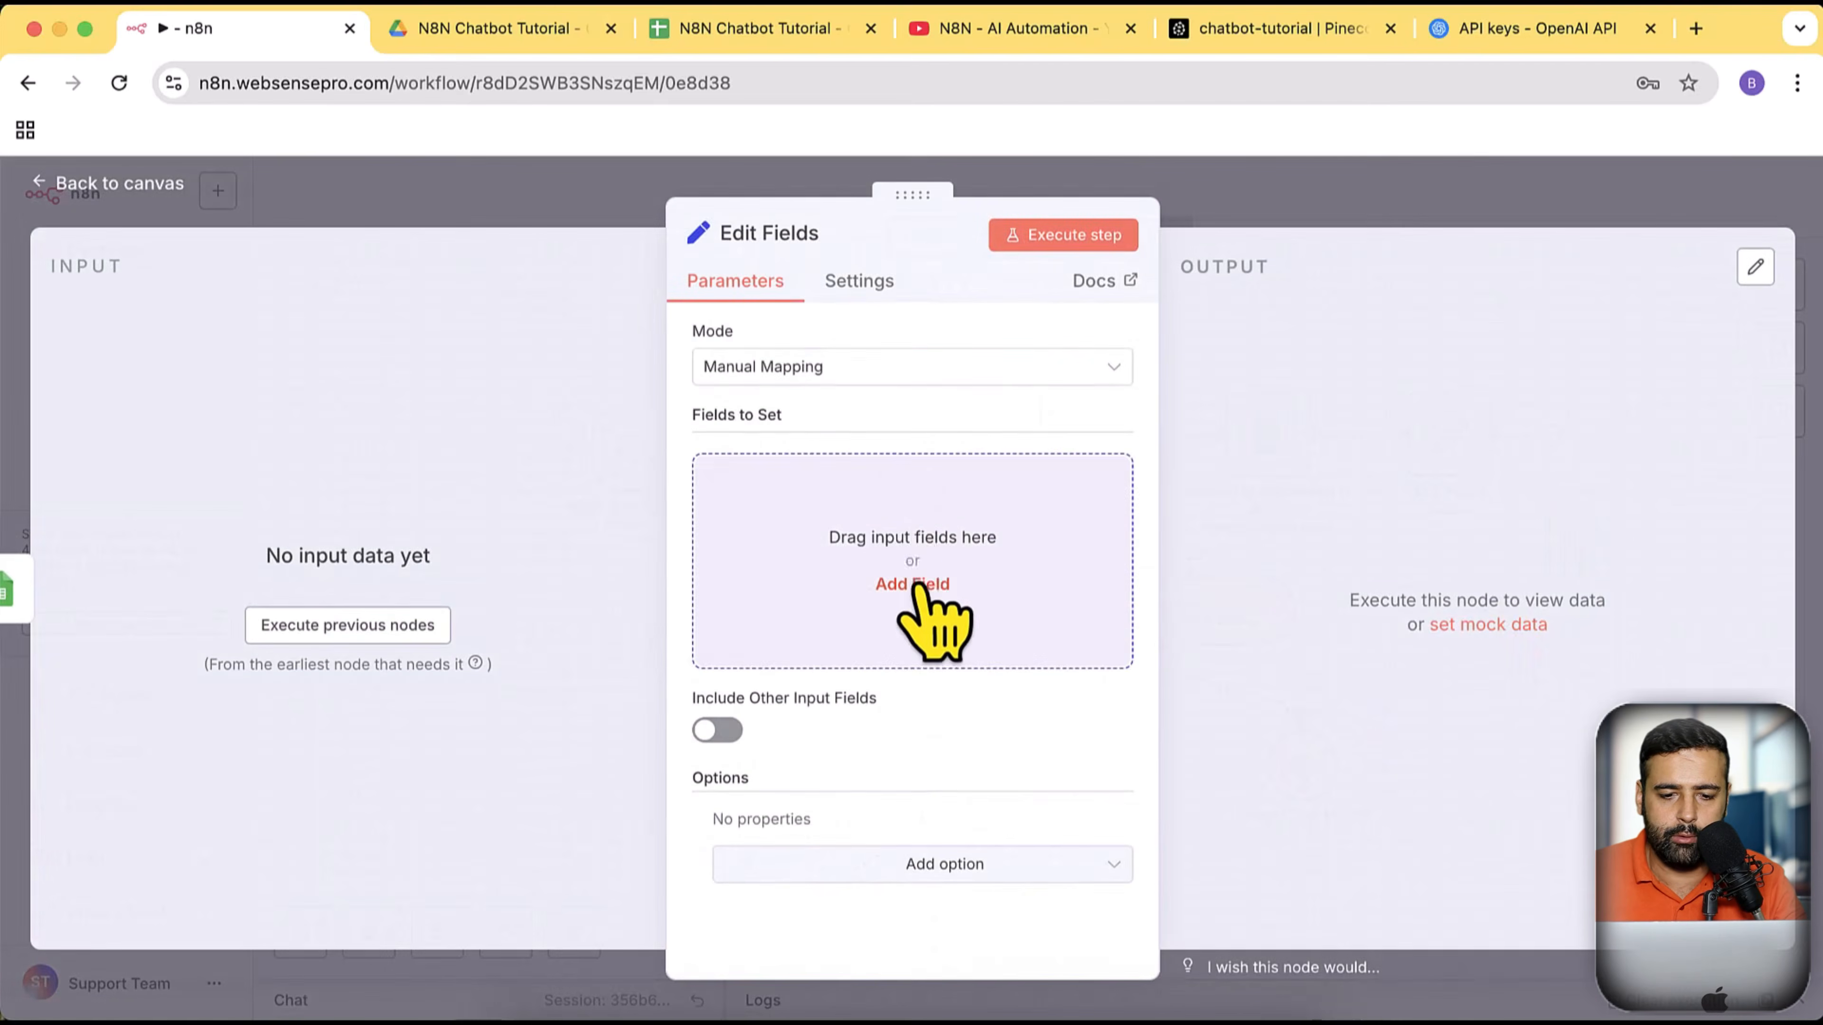
left_click(906, 587)
left_click(860, 485)
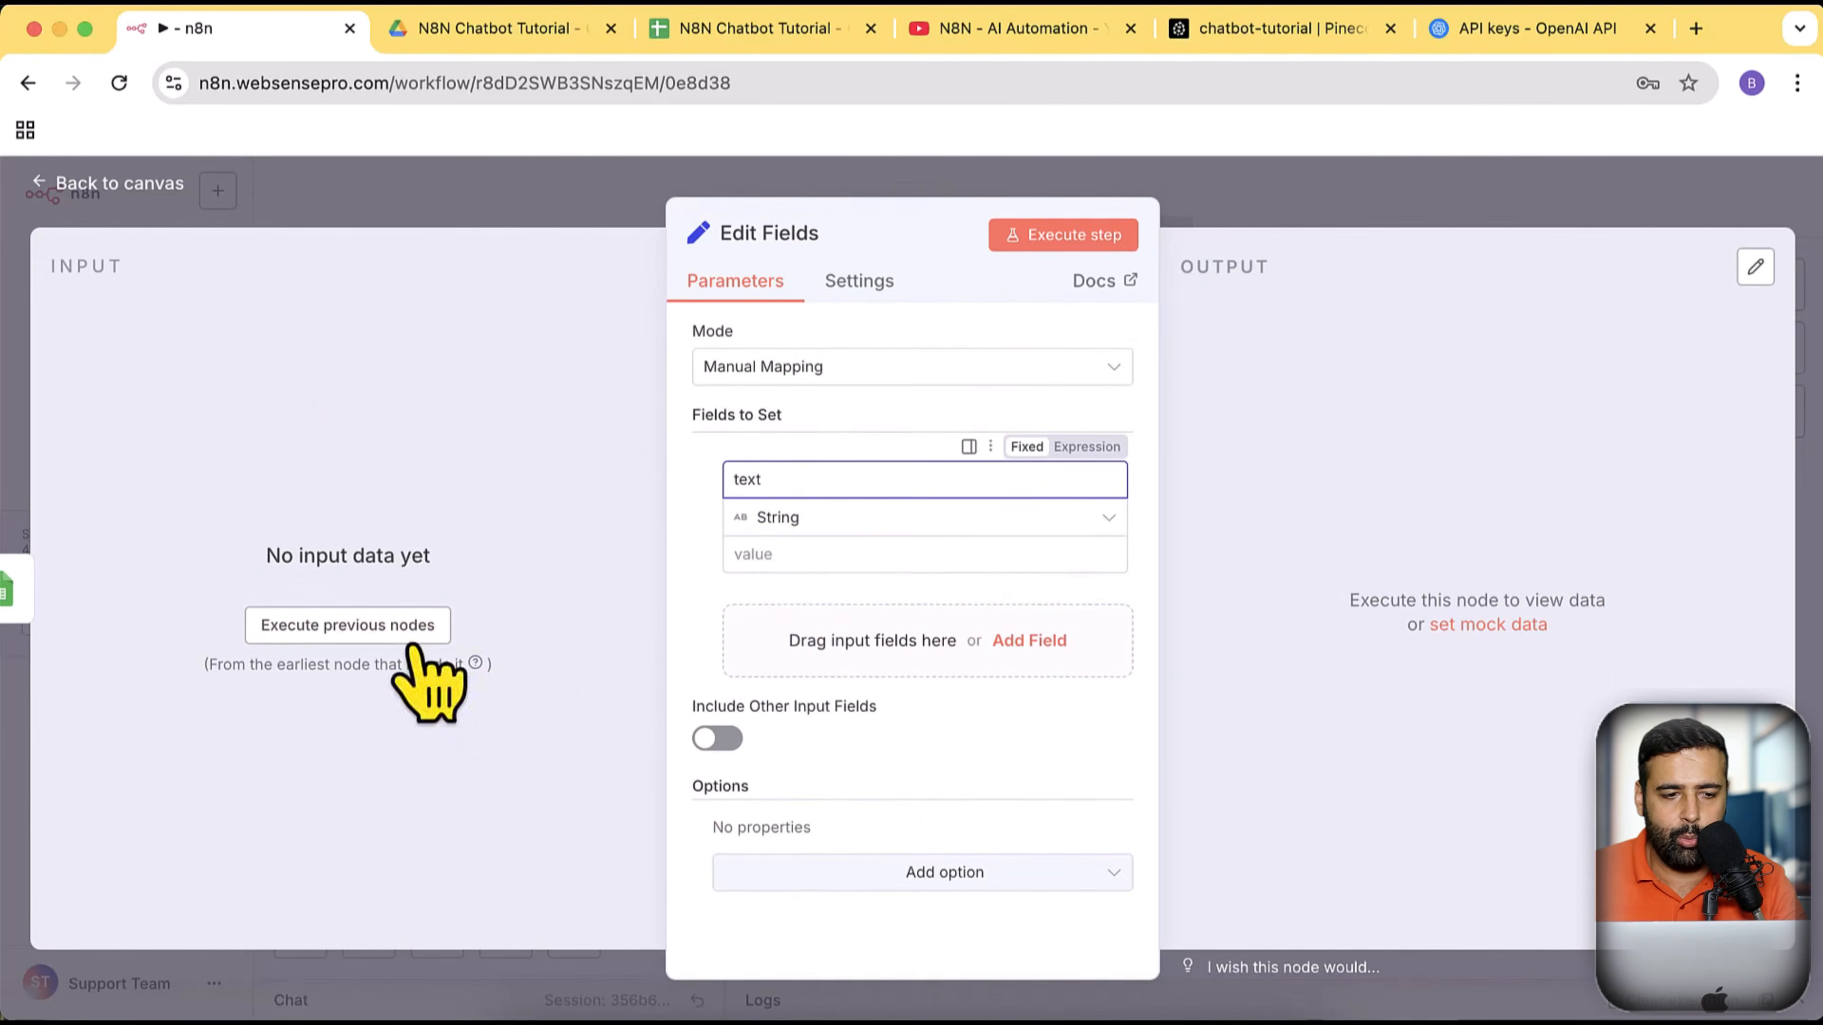
left_click(131, 190)
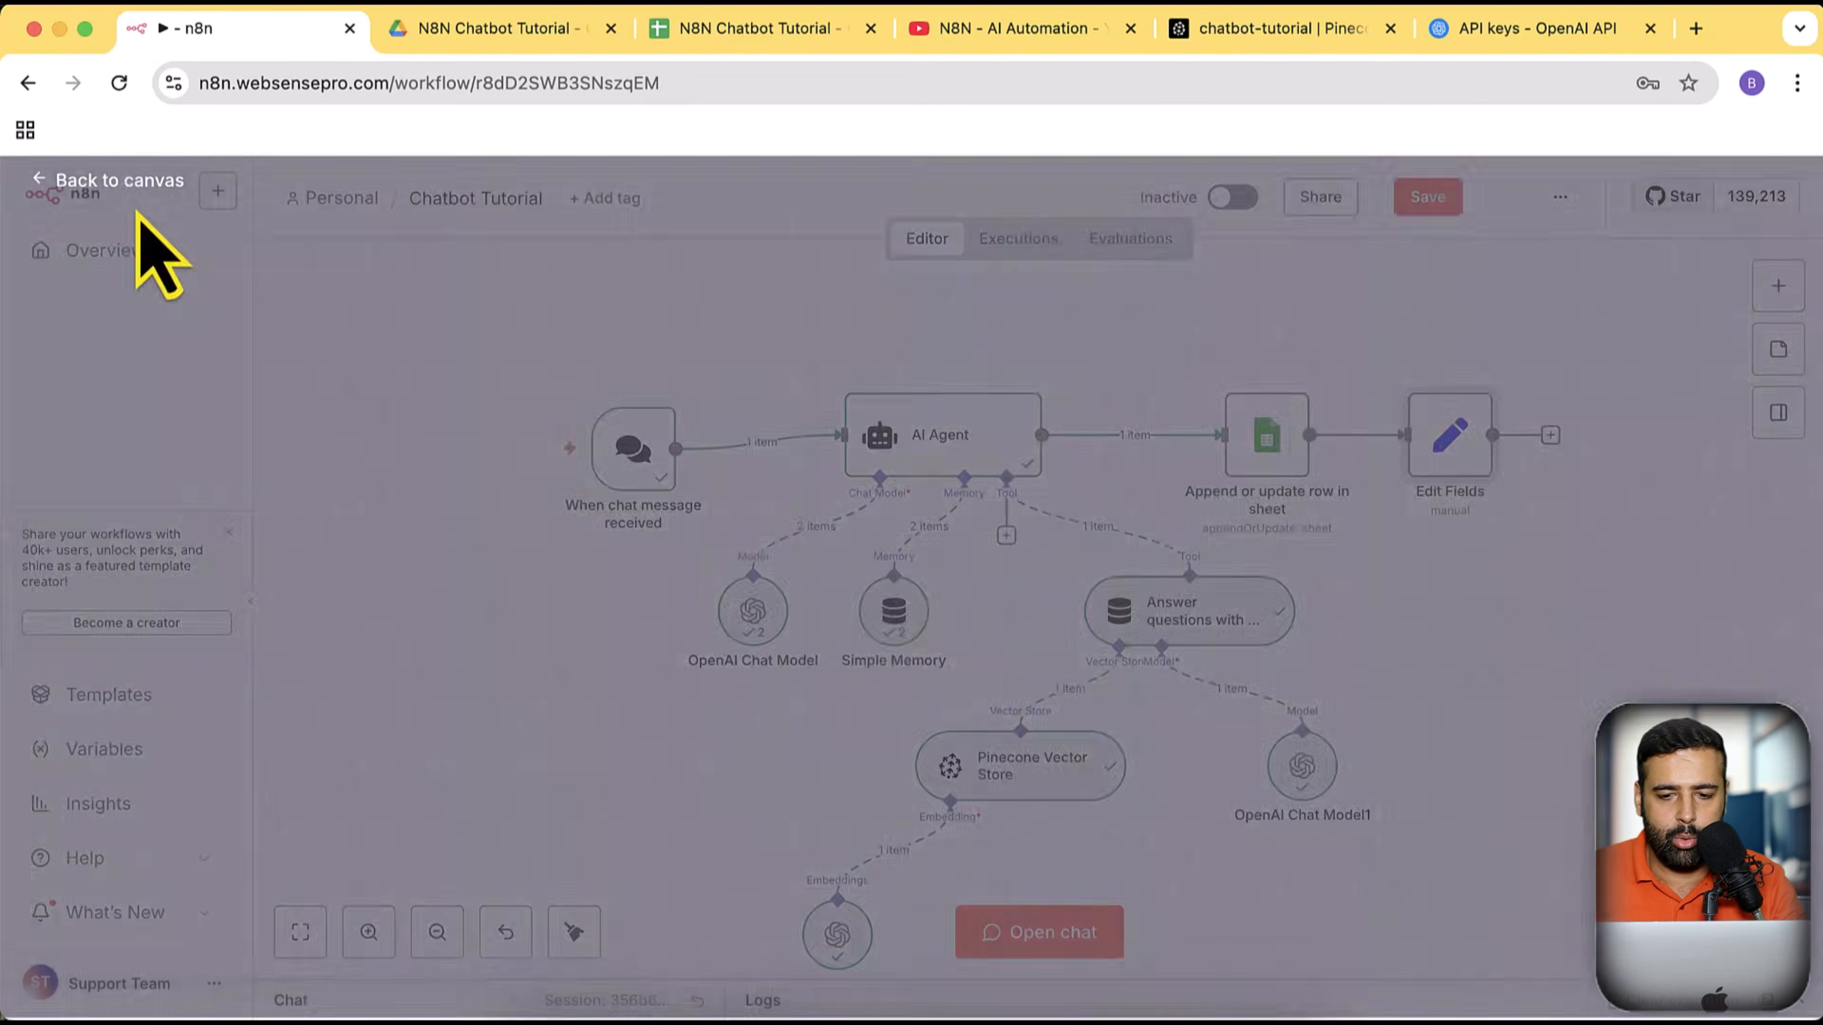
Open the "Append or update row in sheet" node and try to execute it
double_click(1242, 471)
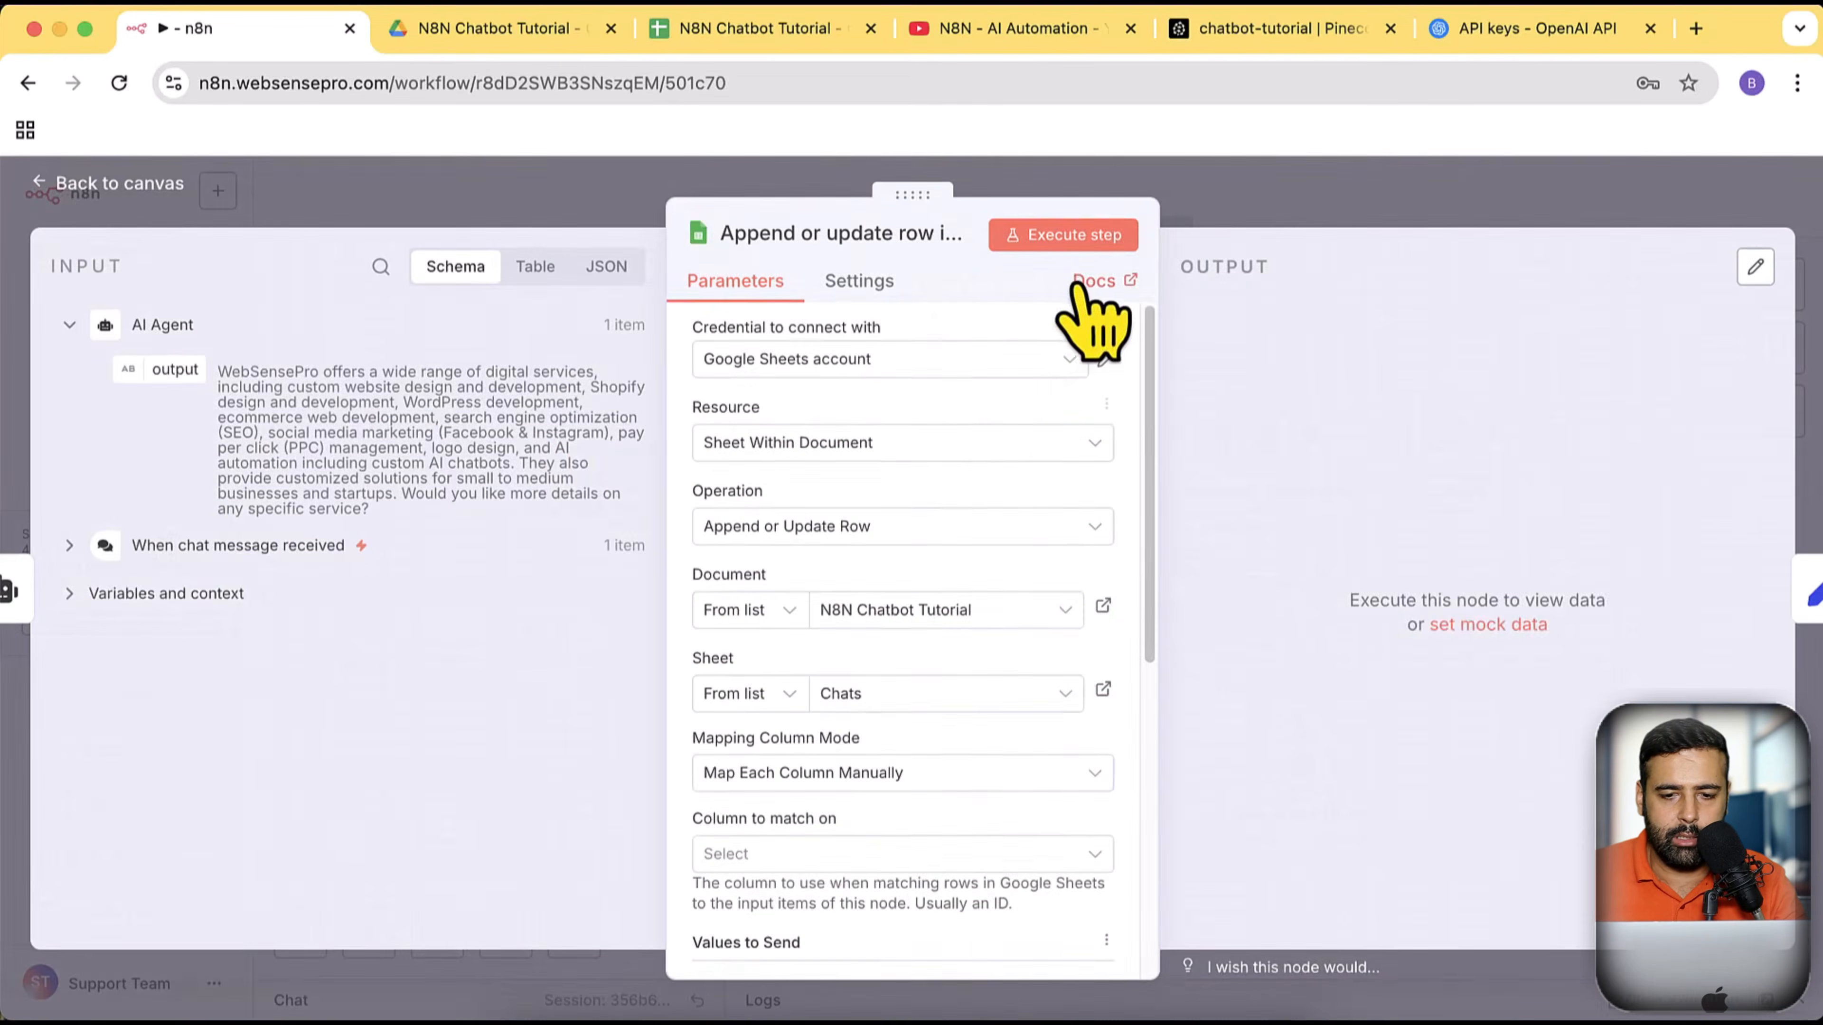
left_click(1079, 245)
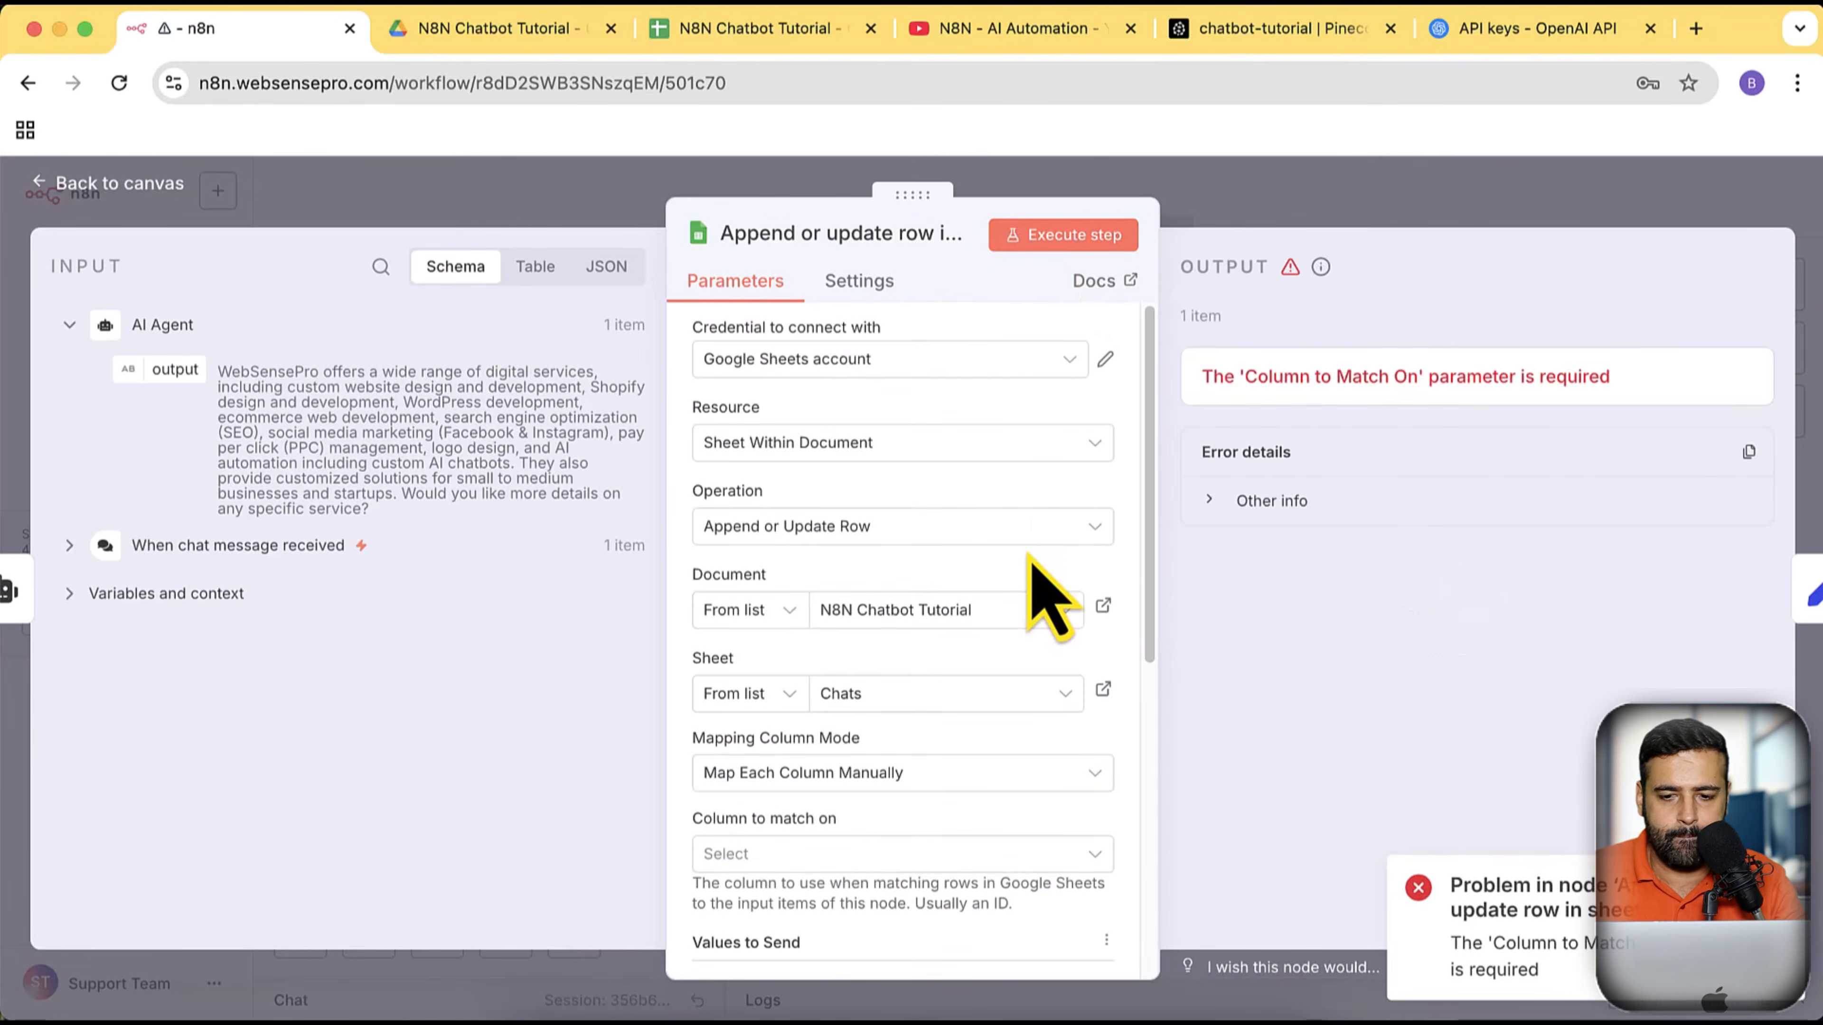
Set TimeStamp as the column to match on in the Google Sheets node and execute the node
scroll(1131, 542, "down", 6)
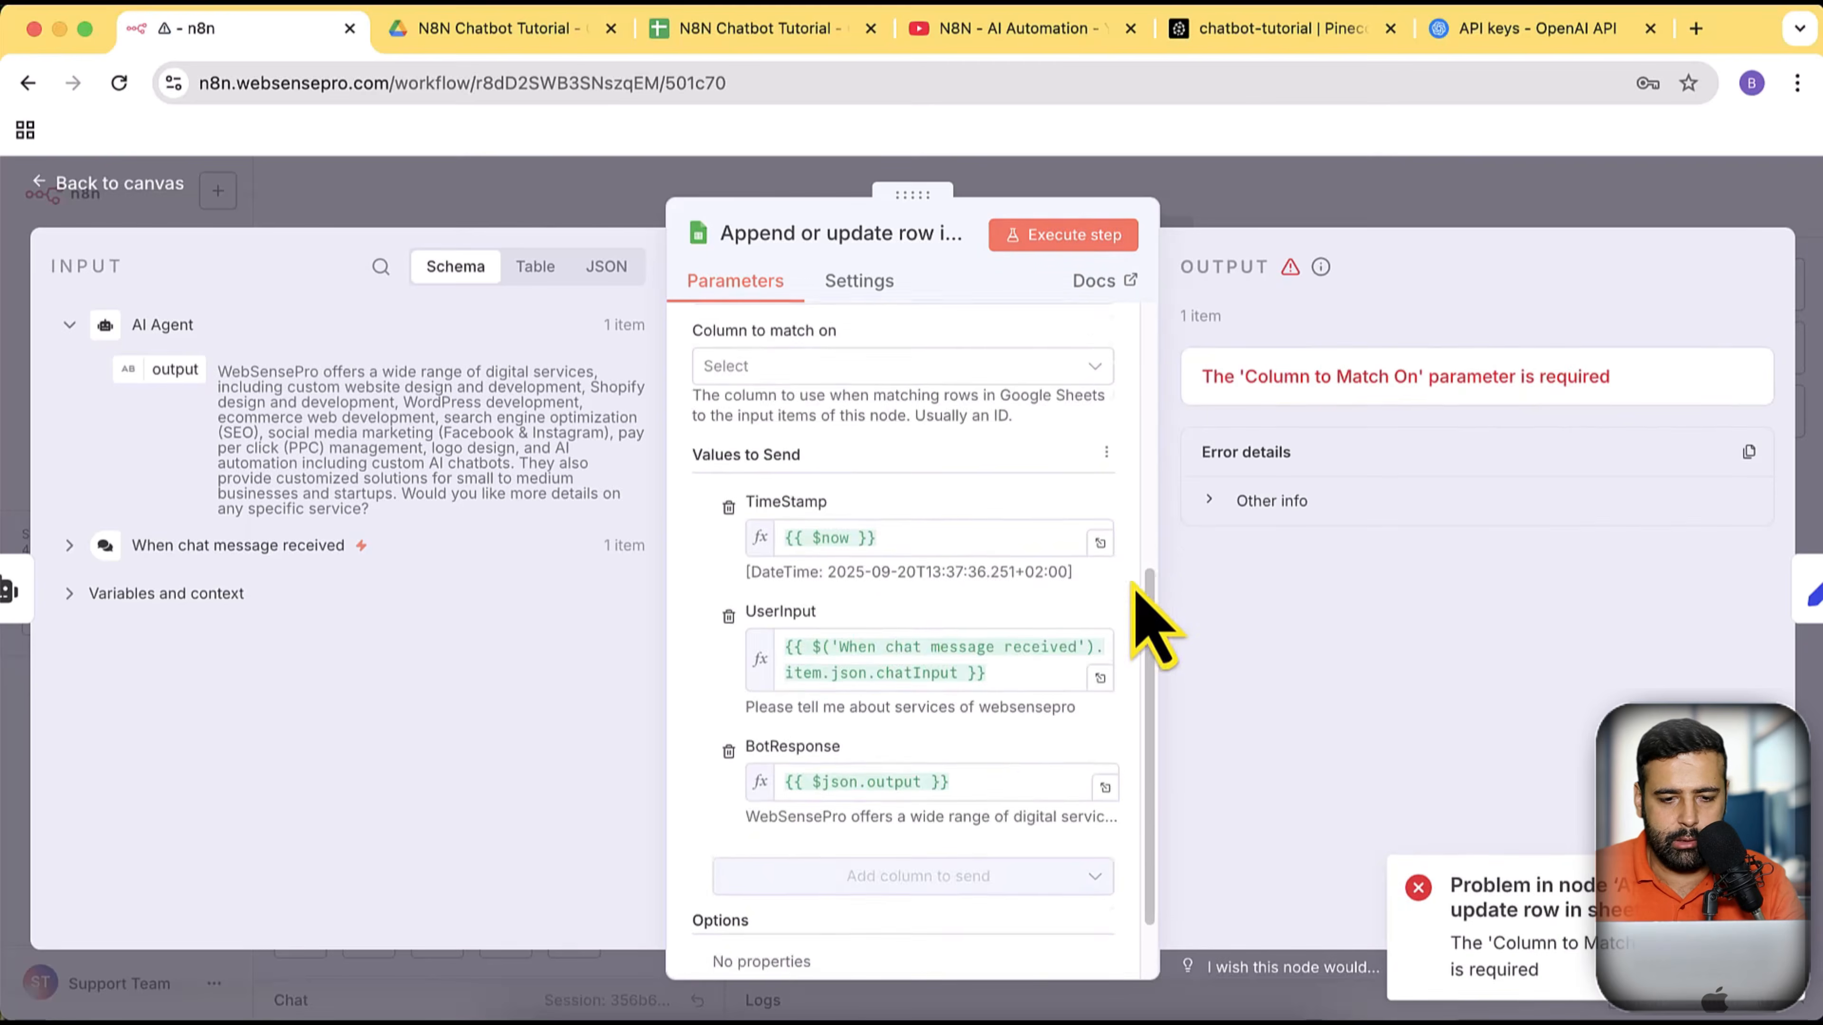
scroll(1077, 604, "up", 3)
left_click(831, 600)
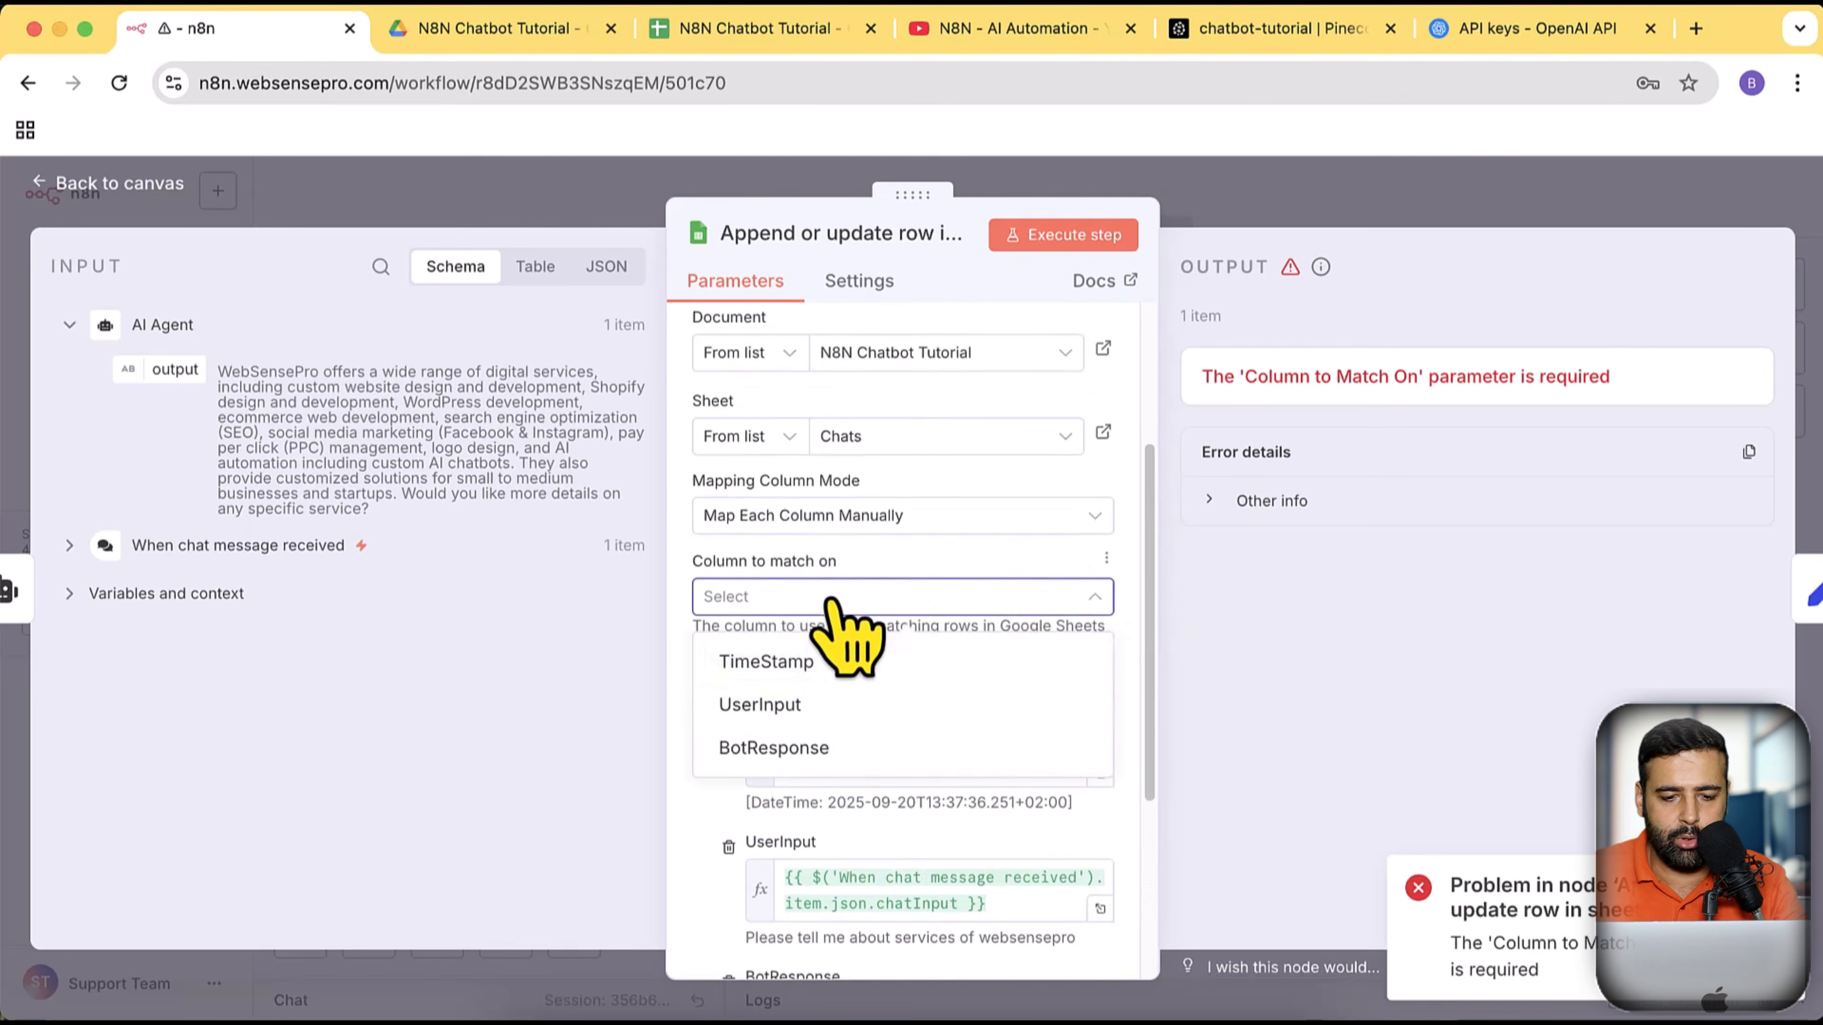
left_click(809, 668)
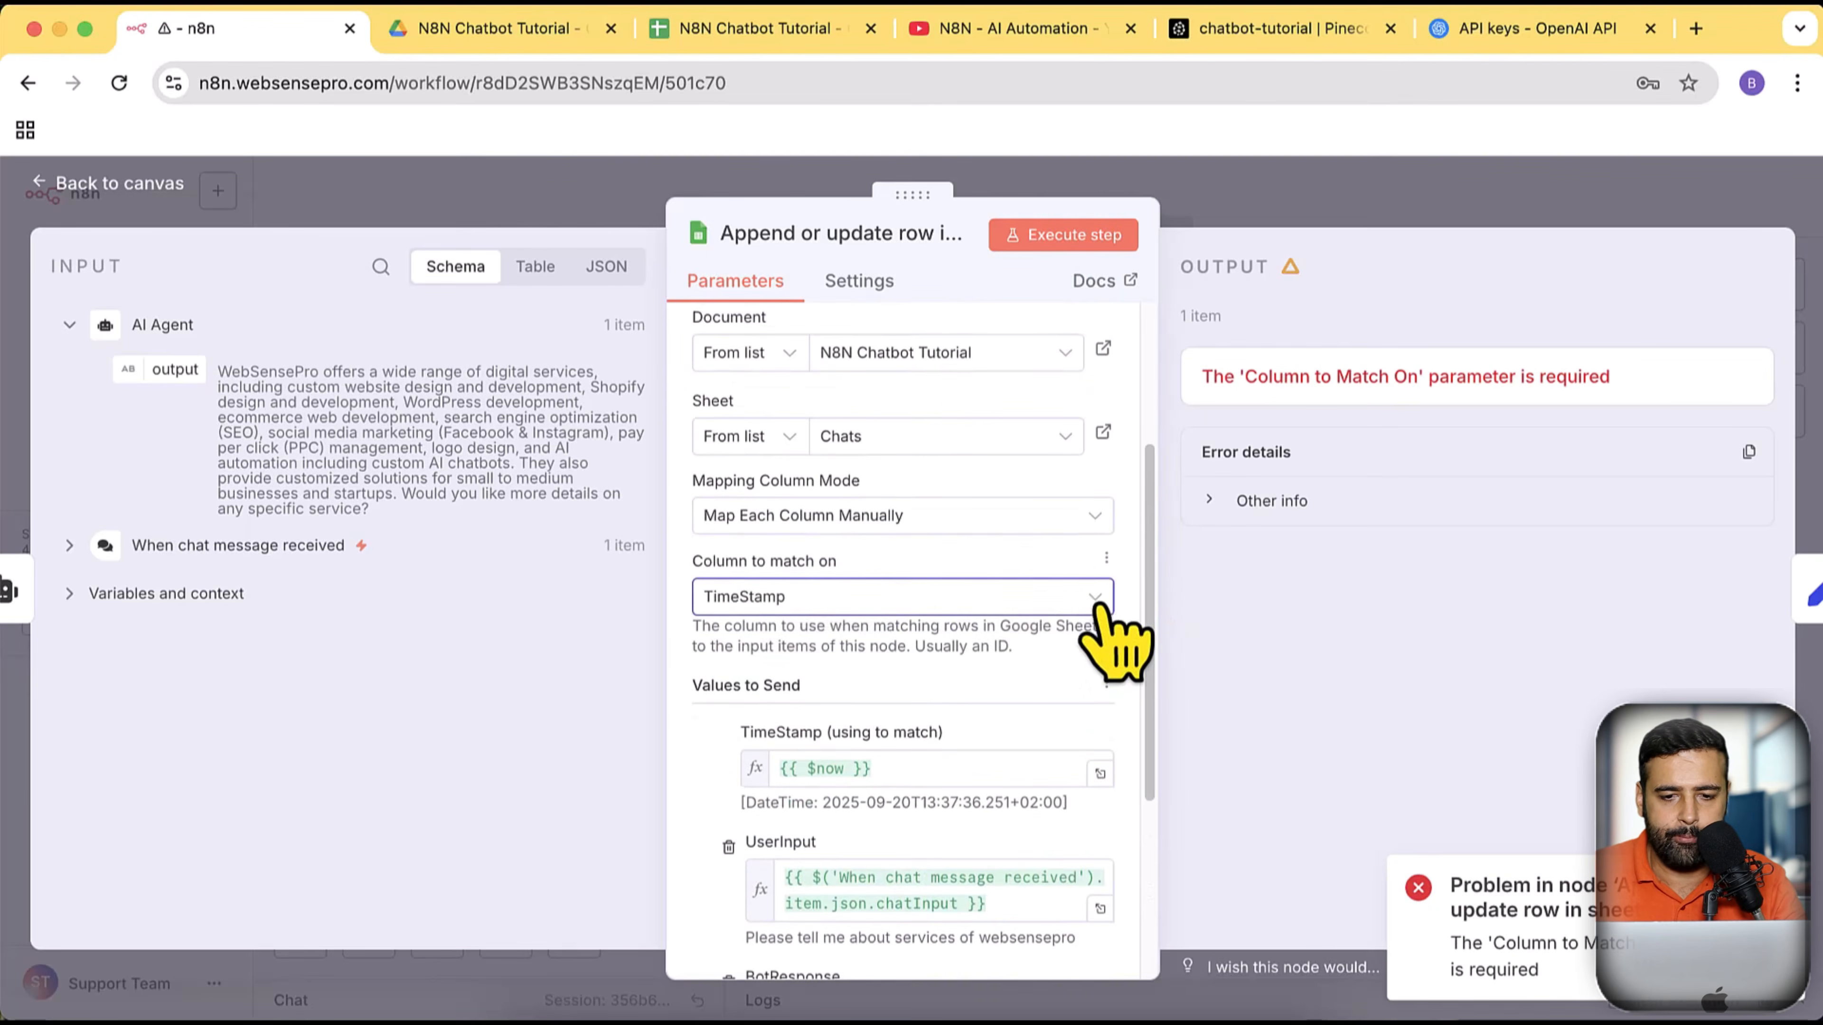
scroll(1098, 611, "up", 2)
left_click(1076, 239)
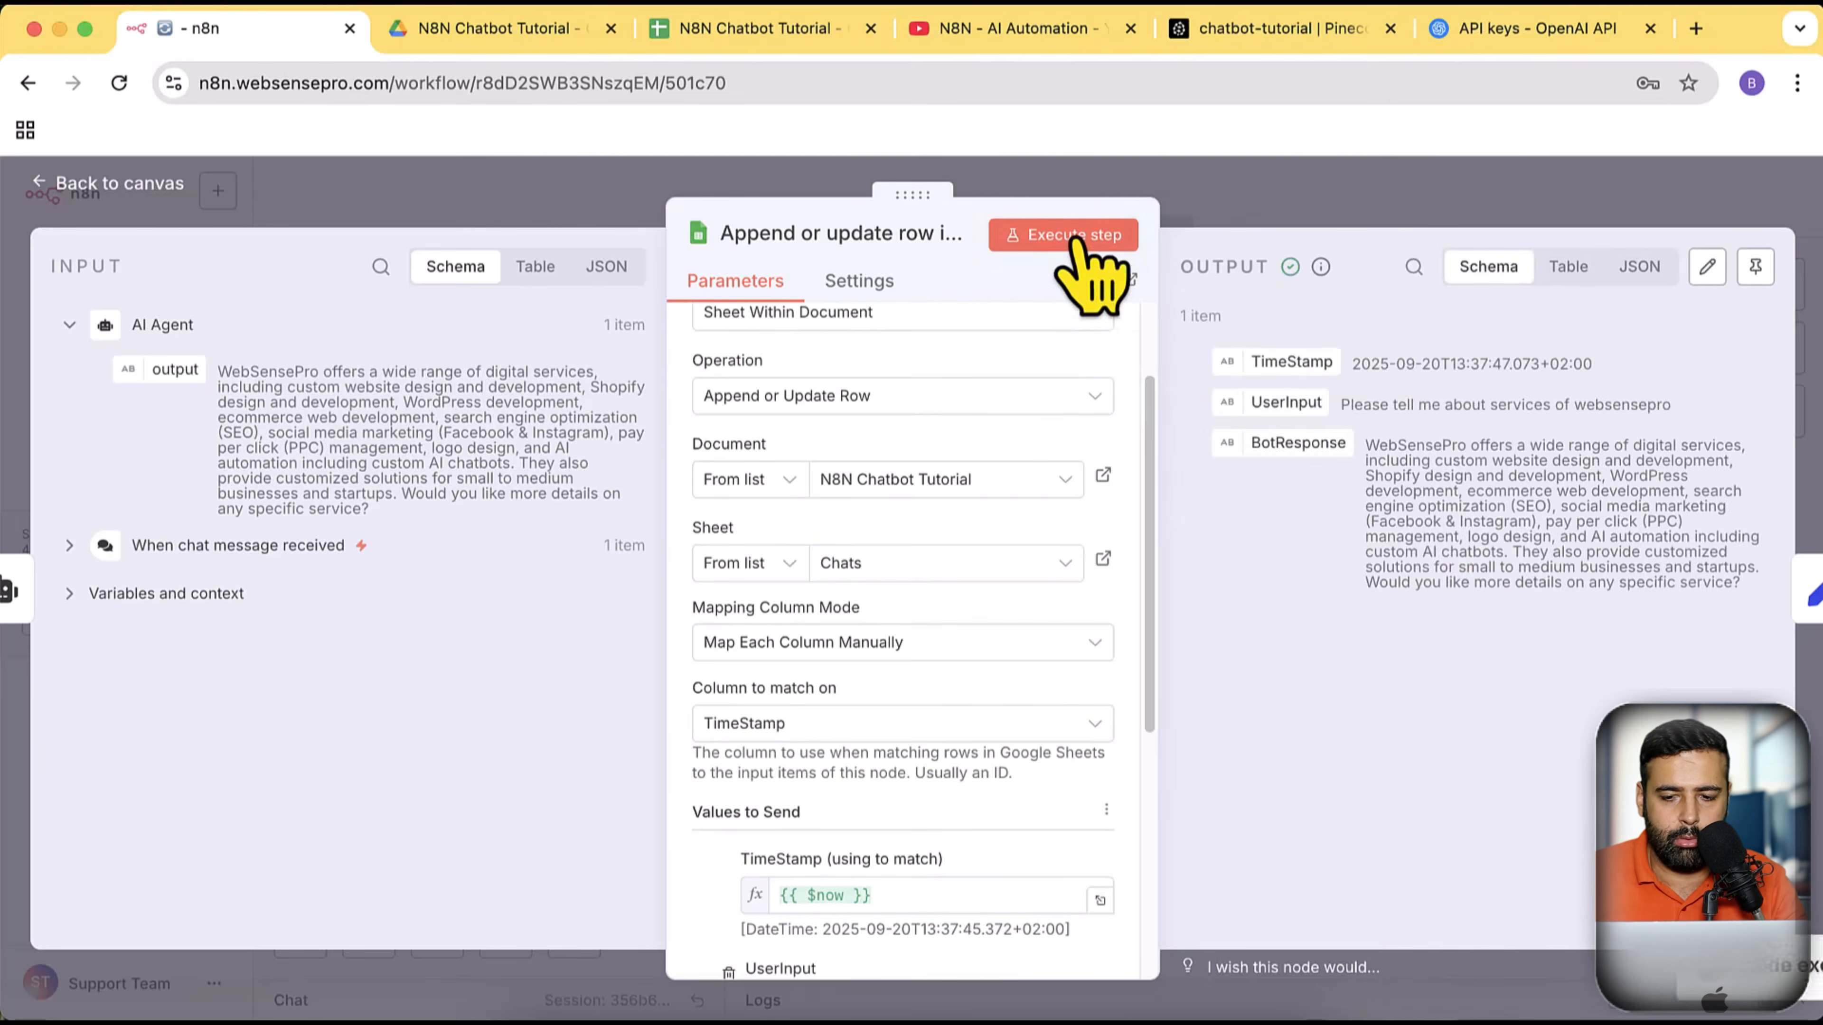
Review the node's BotResponse output, check the logged row in the Chats sheet, and return to the n8n workflow
left_click_drag(1367, 443, 1659, 567)
left_click(724, 45)
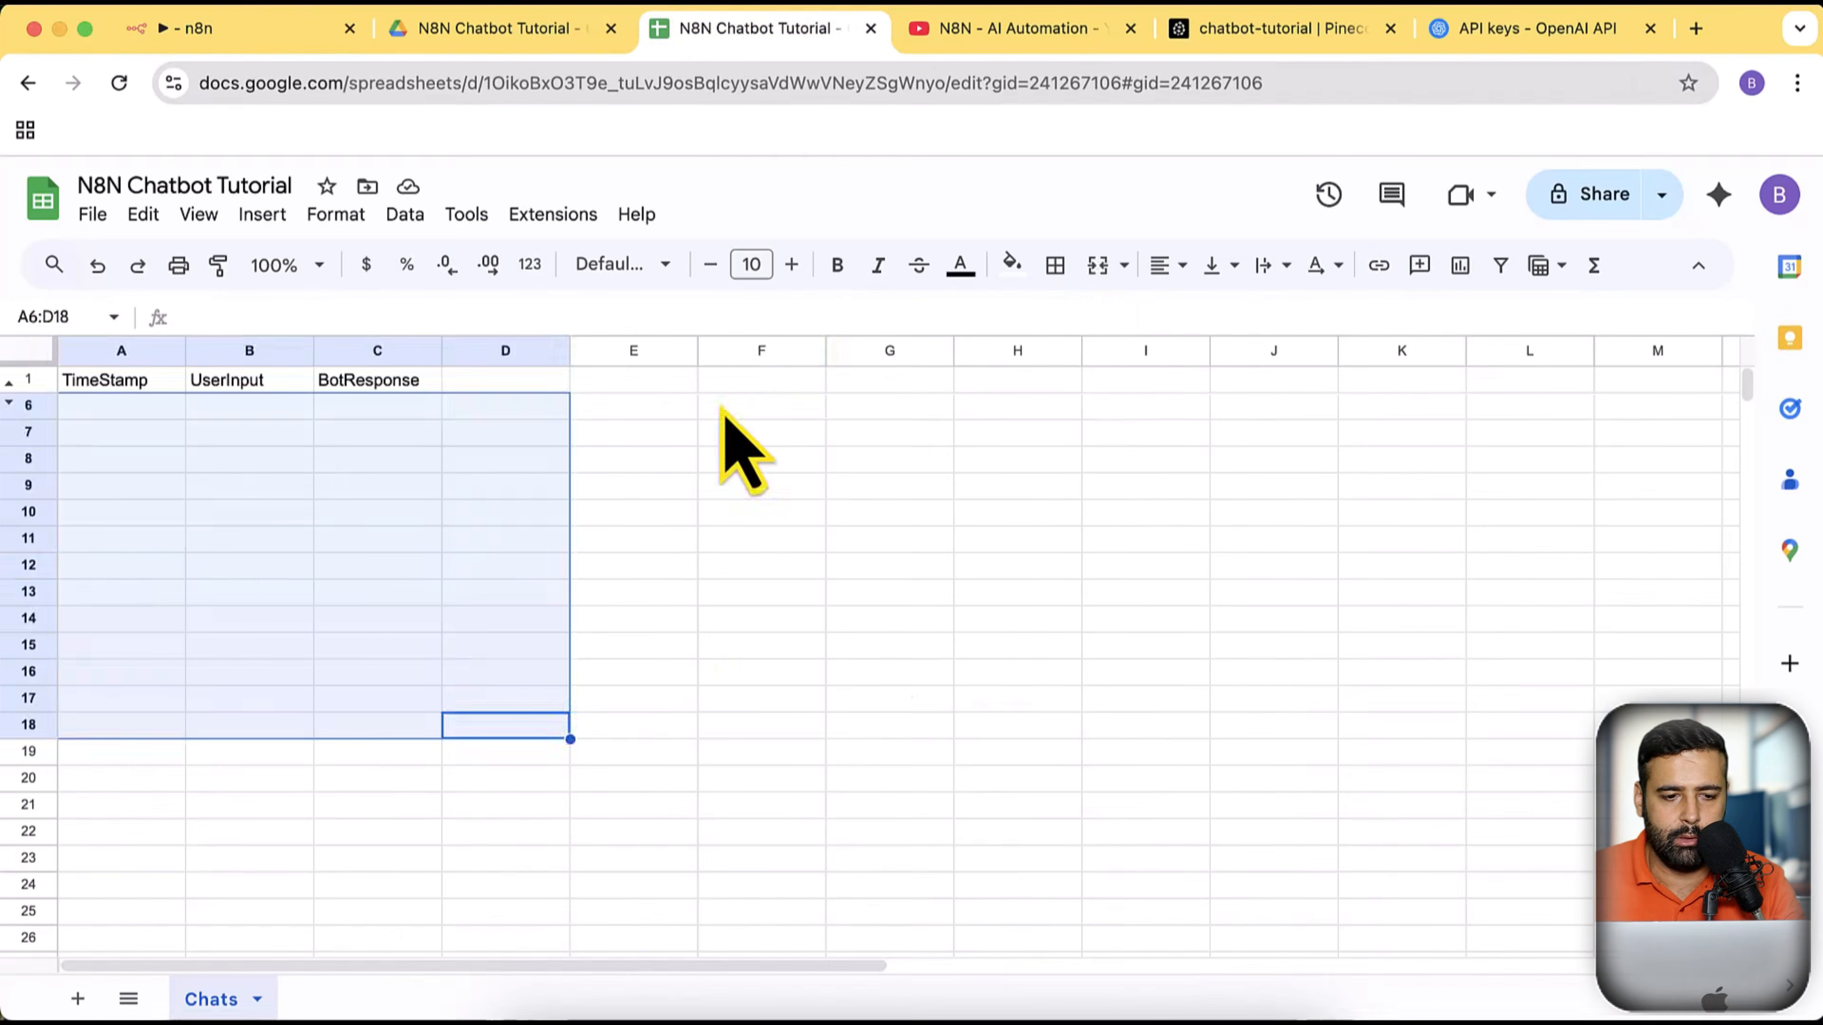
left_click(750, 566)
left_click_drag(137, 424, 521, 442)
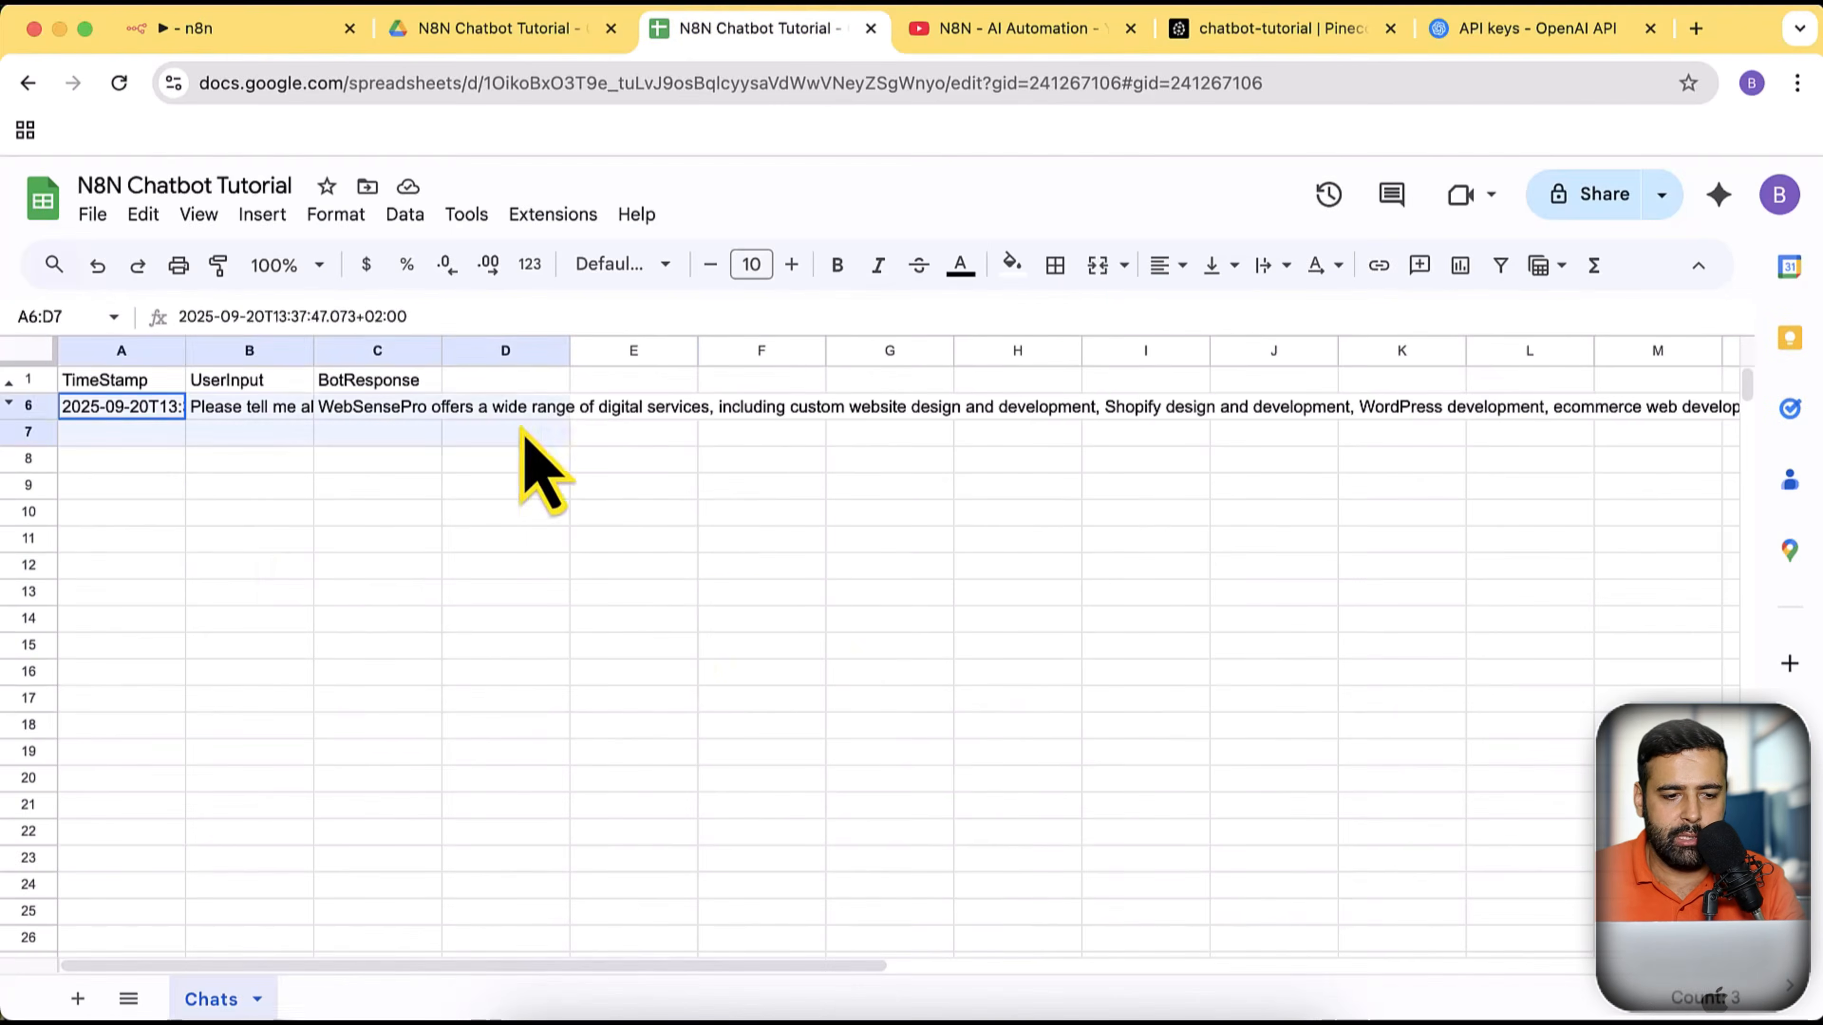
left_click(460, 592)
left_click(286, 42)
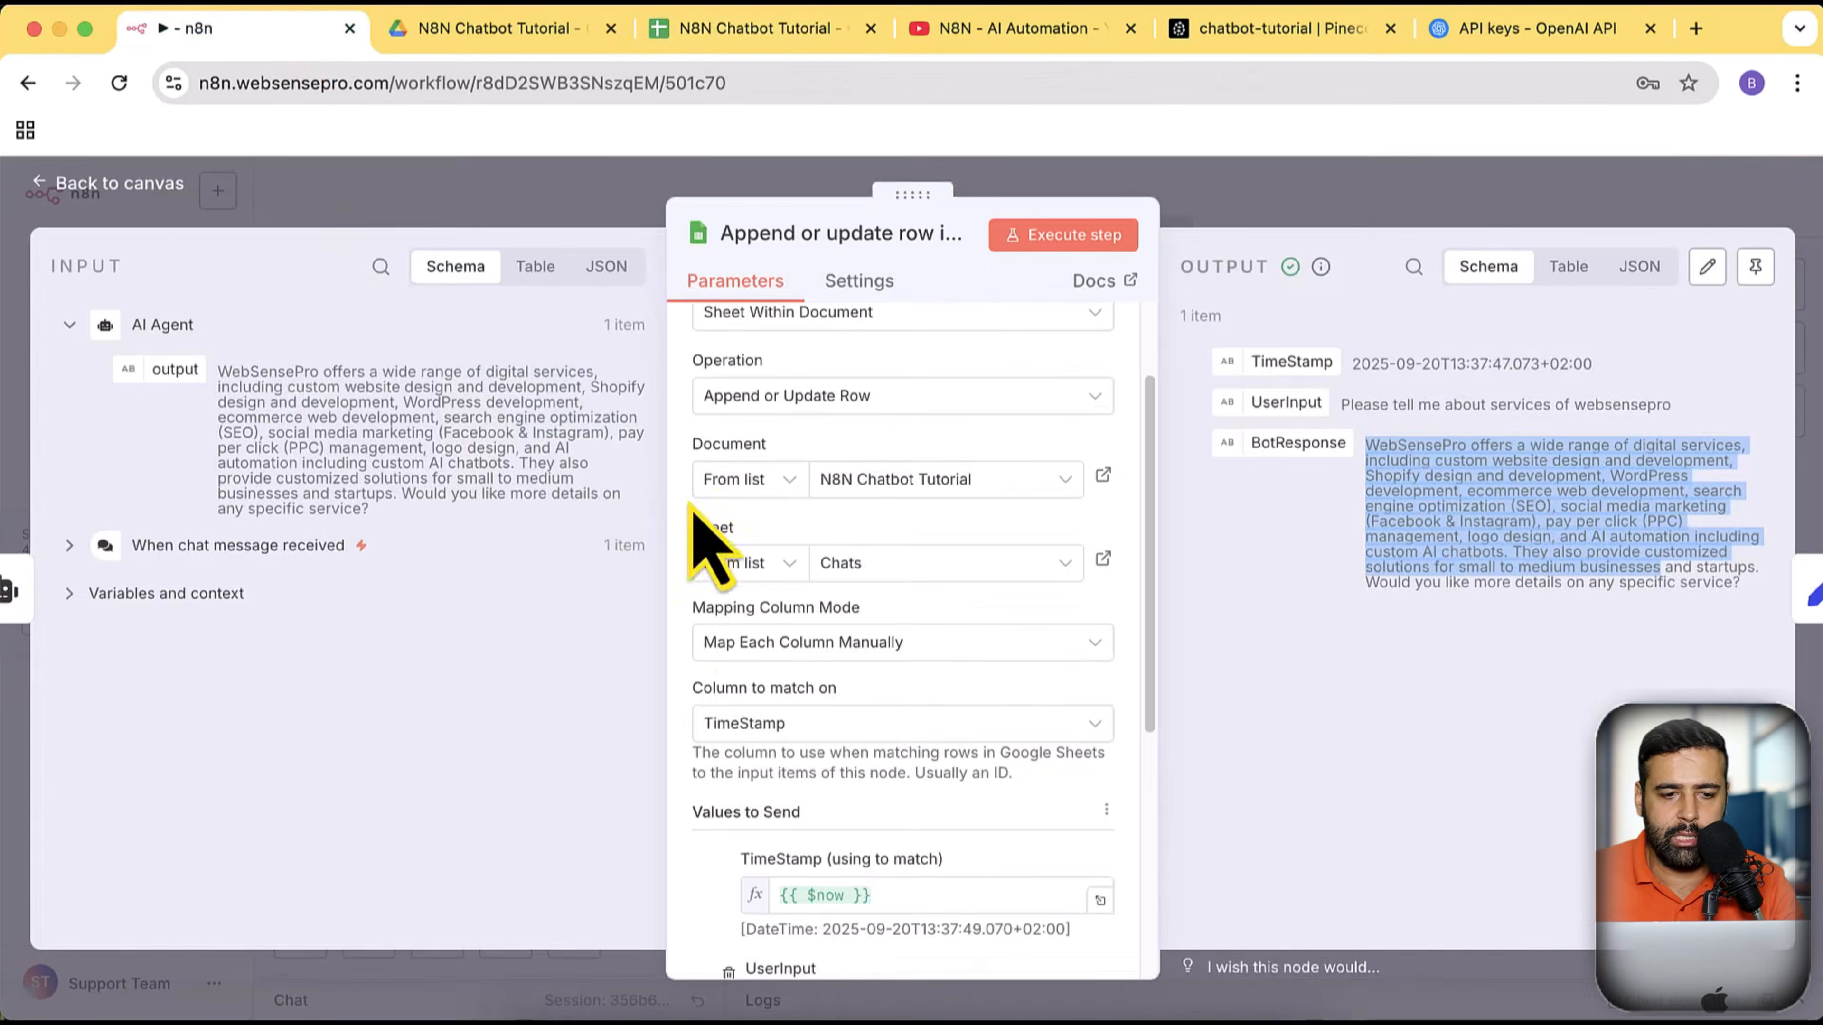
Map BotResponse from the Google Sheets node to the "text" field's value in Edit Fields, and return to the canvas
left_click(180, 180)
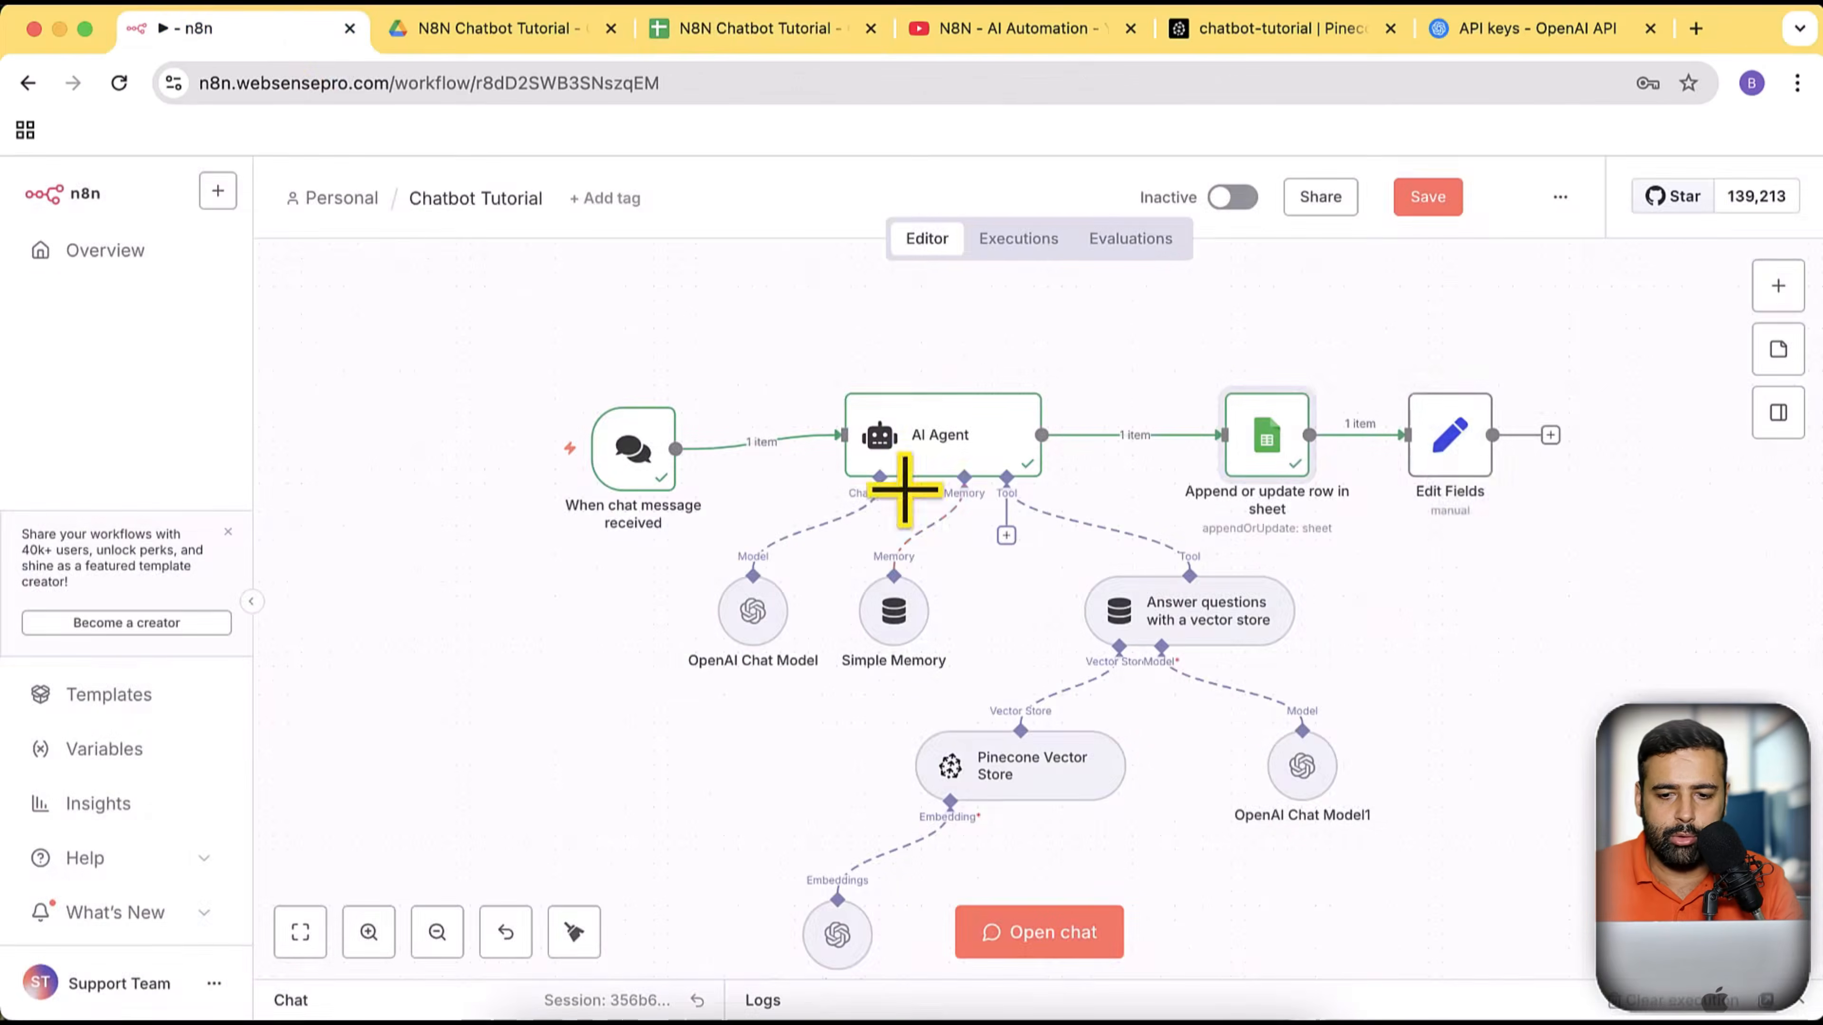
double_click(1450, 454)
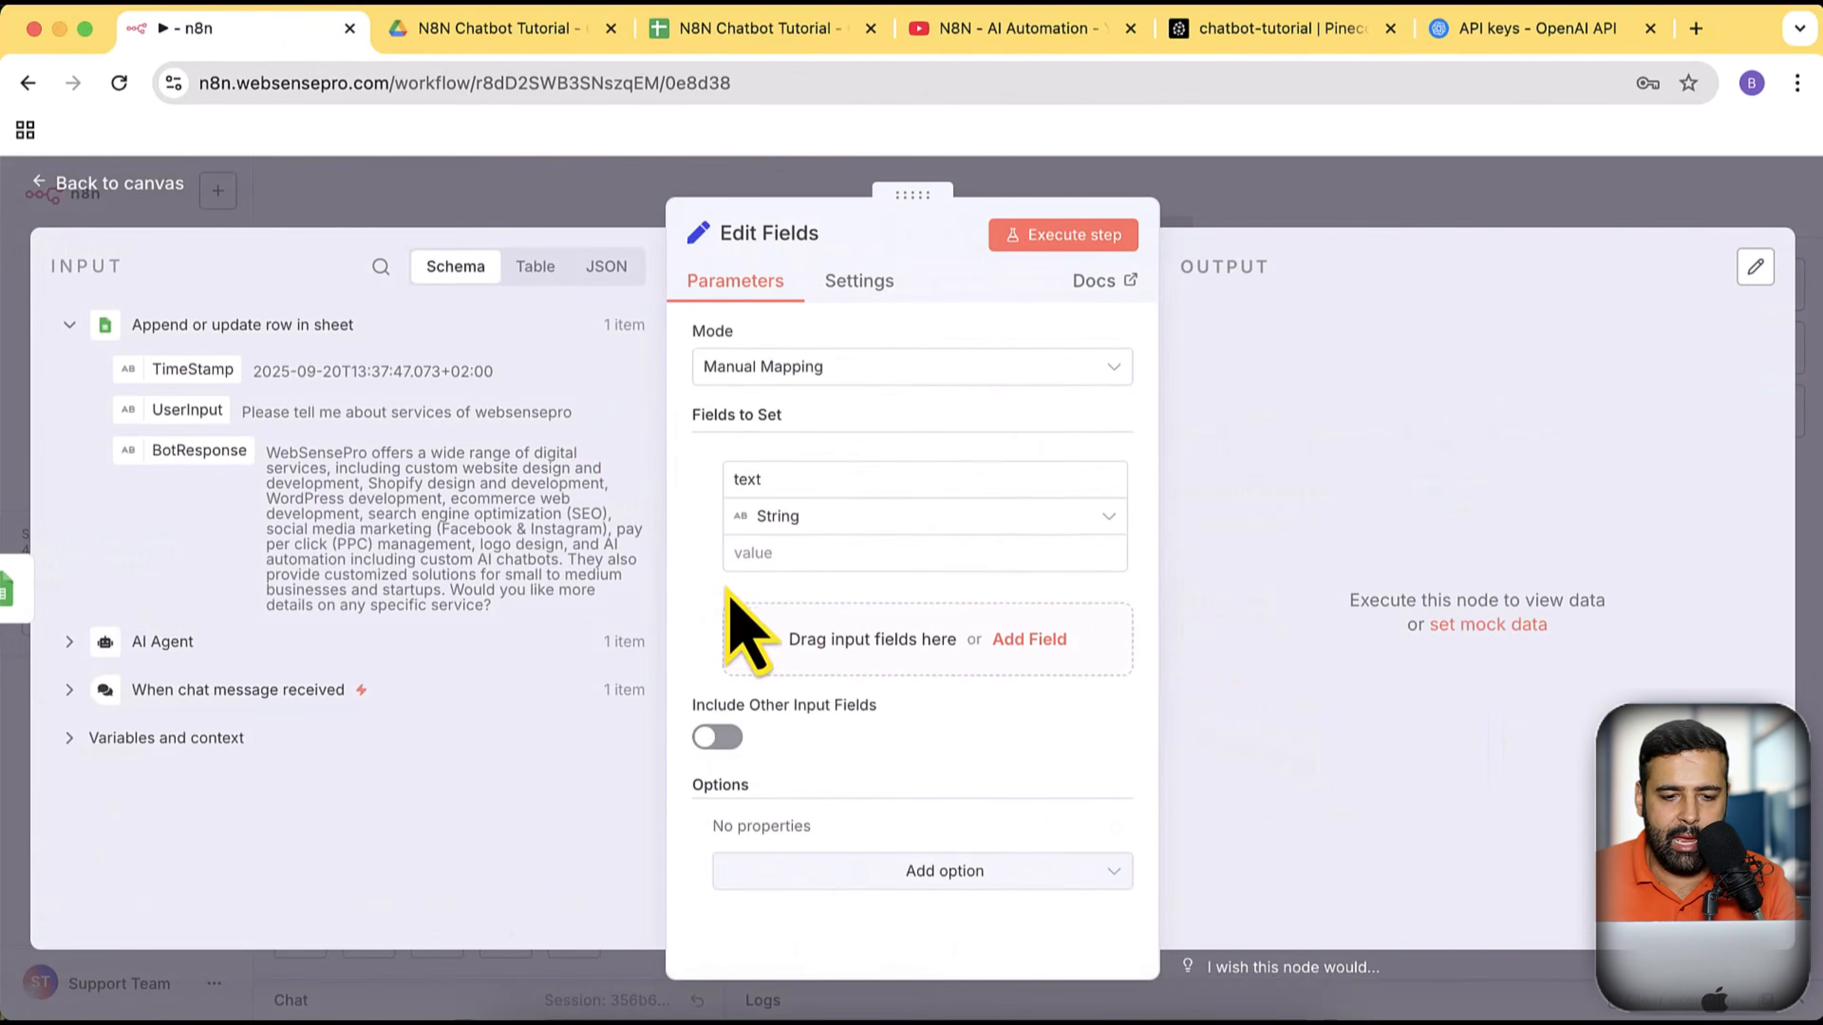
double_click(739, 479)
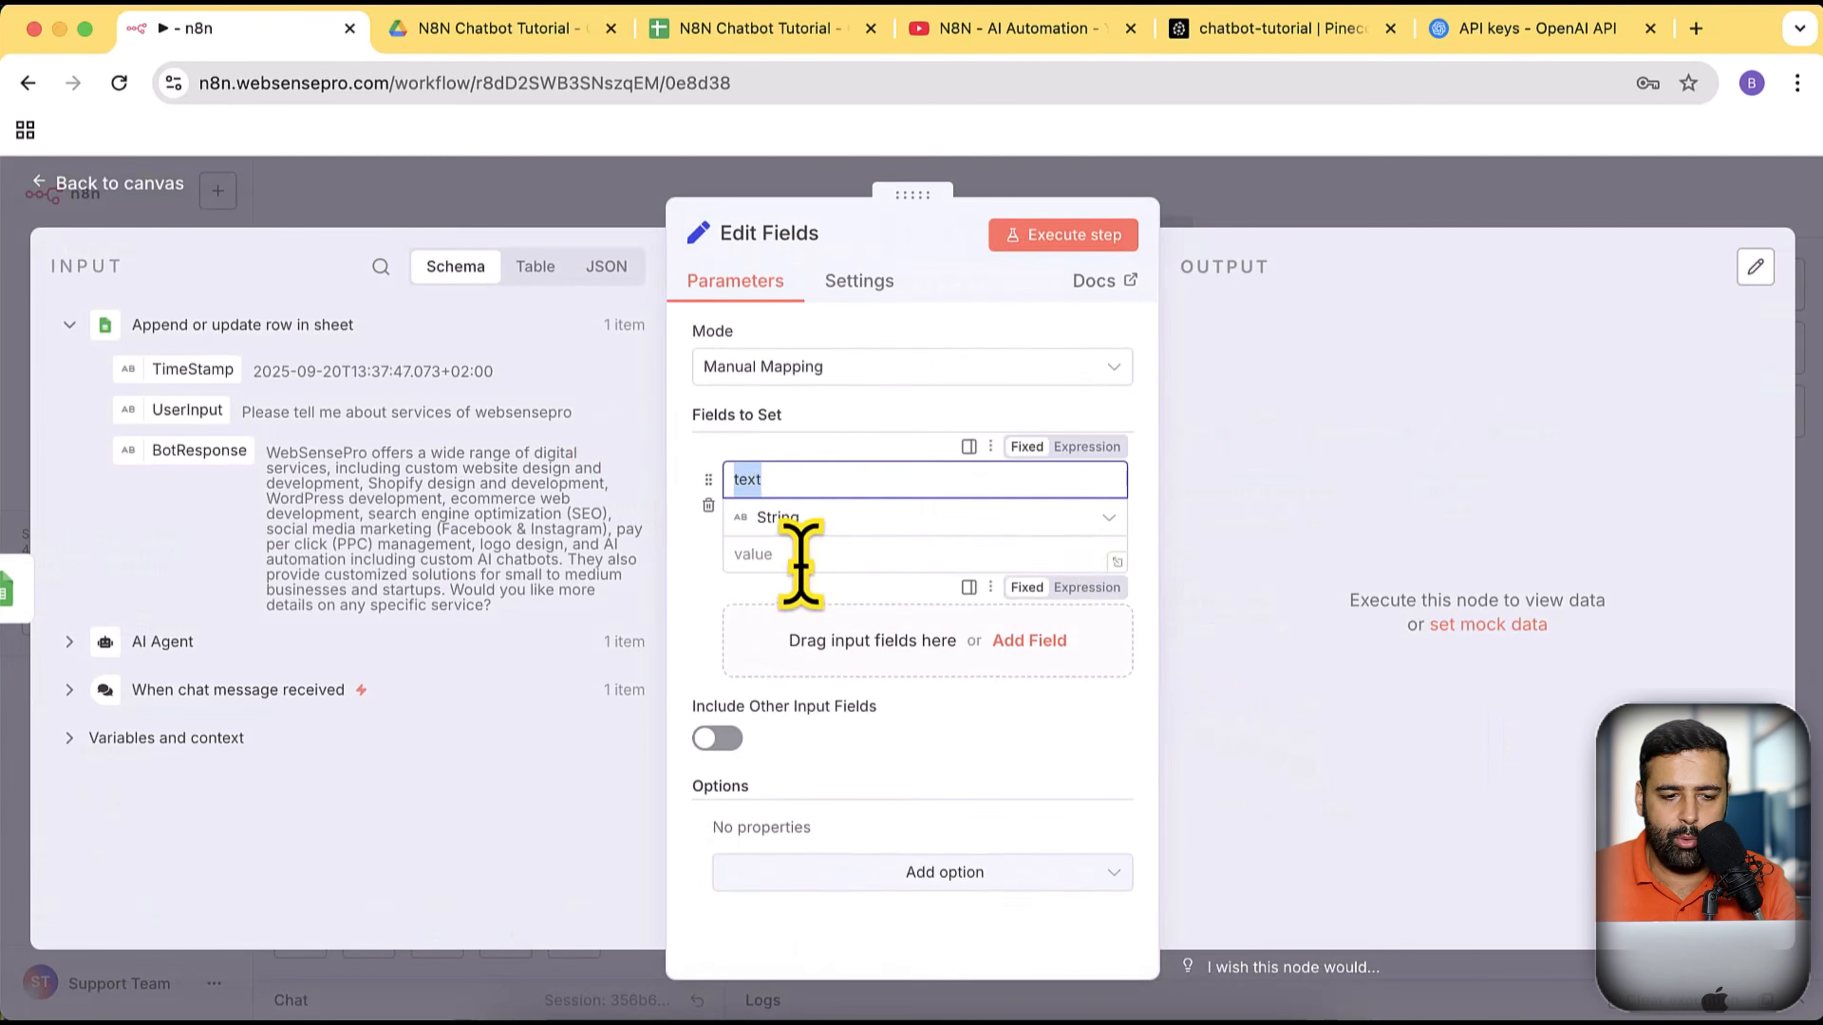
left_click(725, 646)
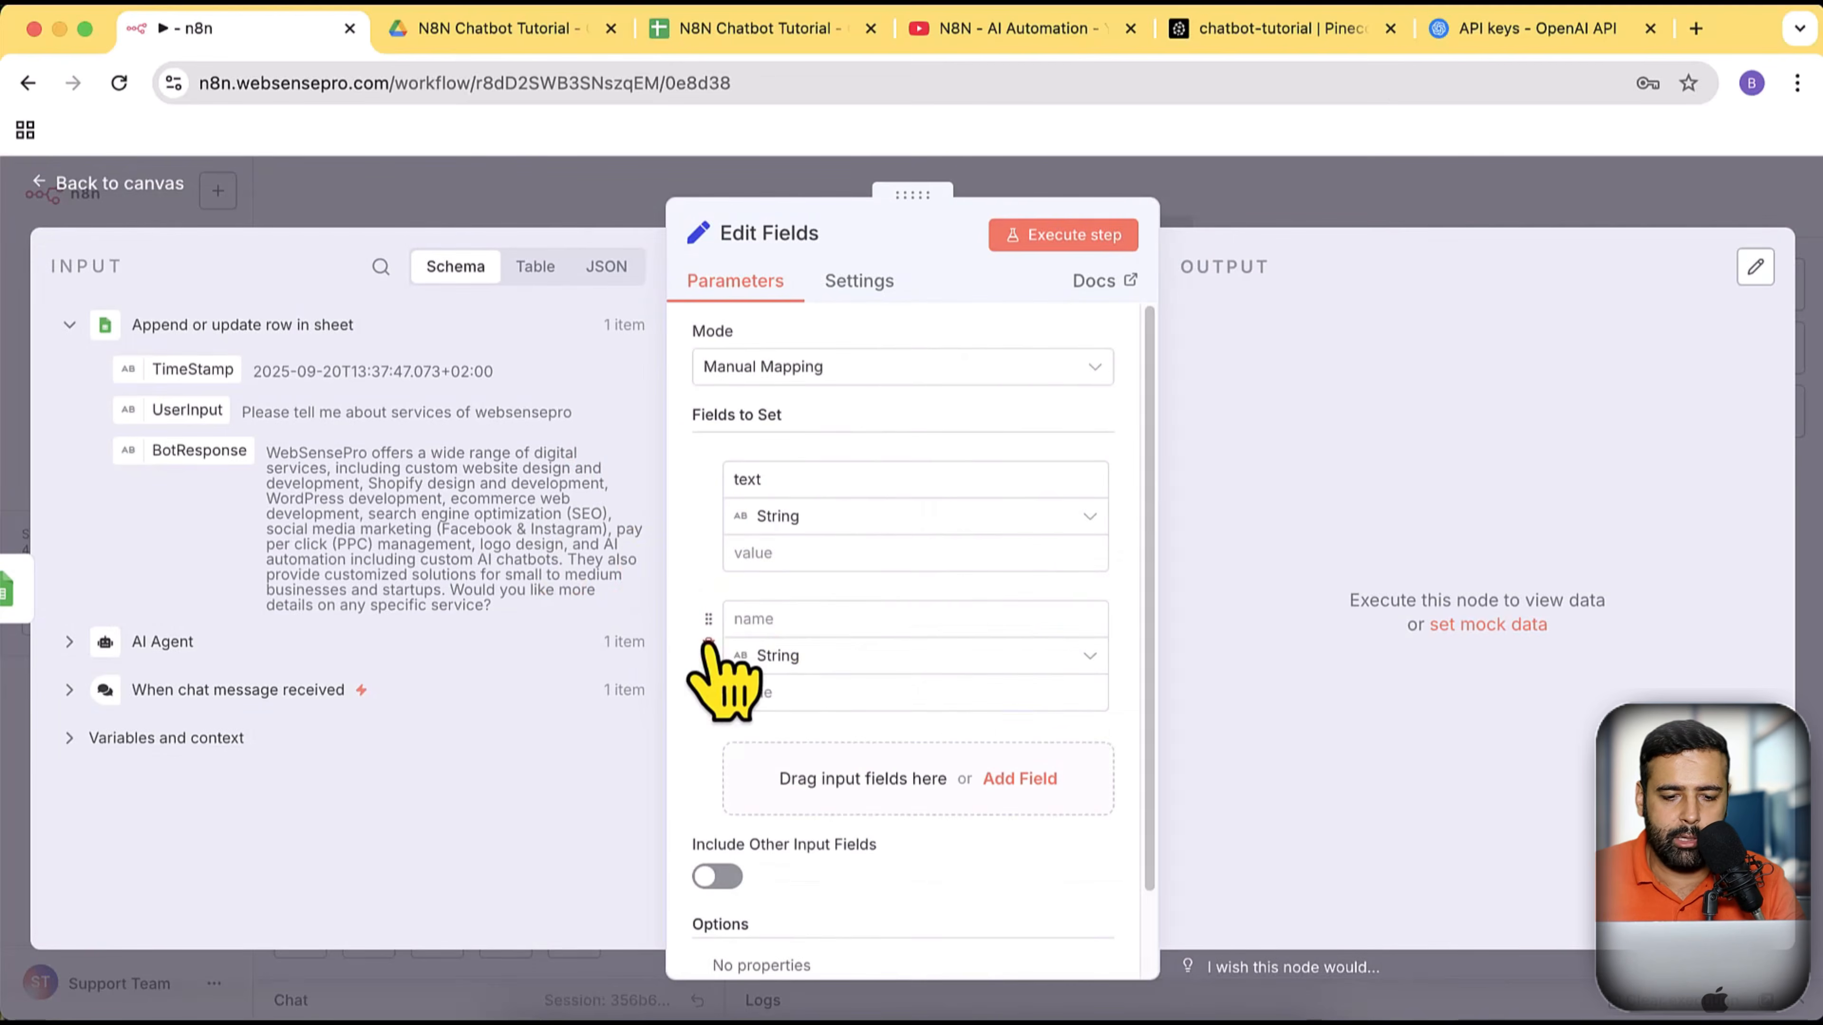
left_click(709, 641)
left_click_drag(199, 450, 816, 568)
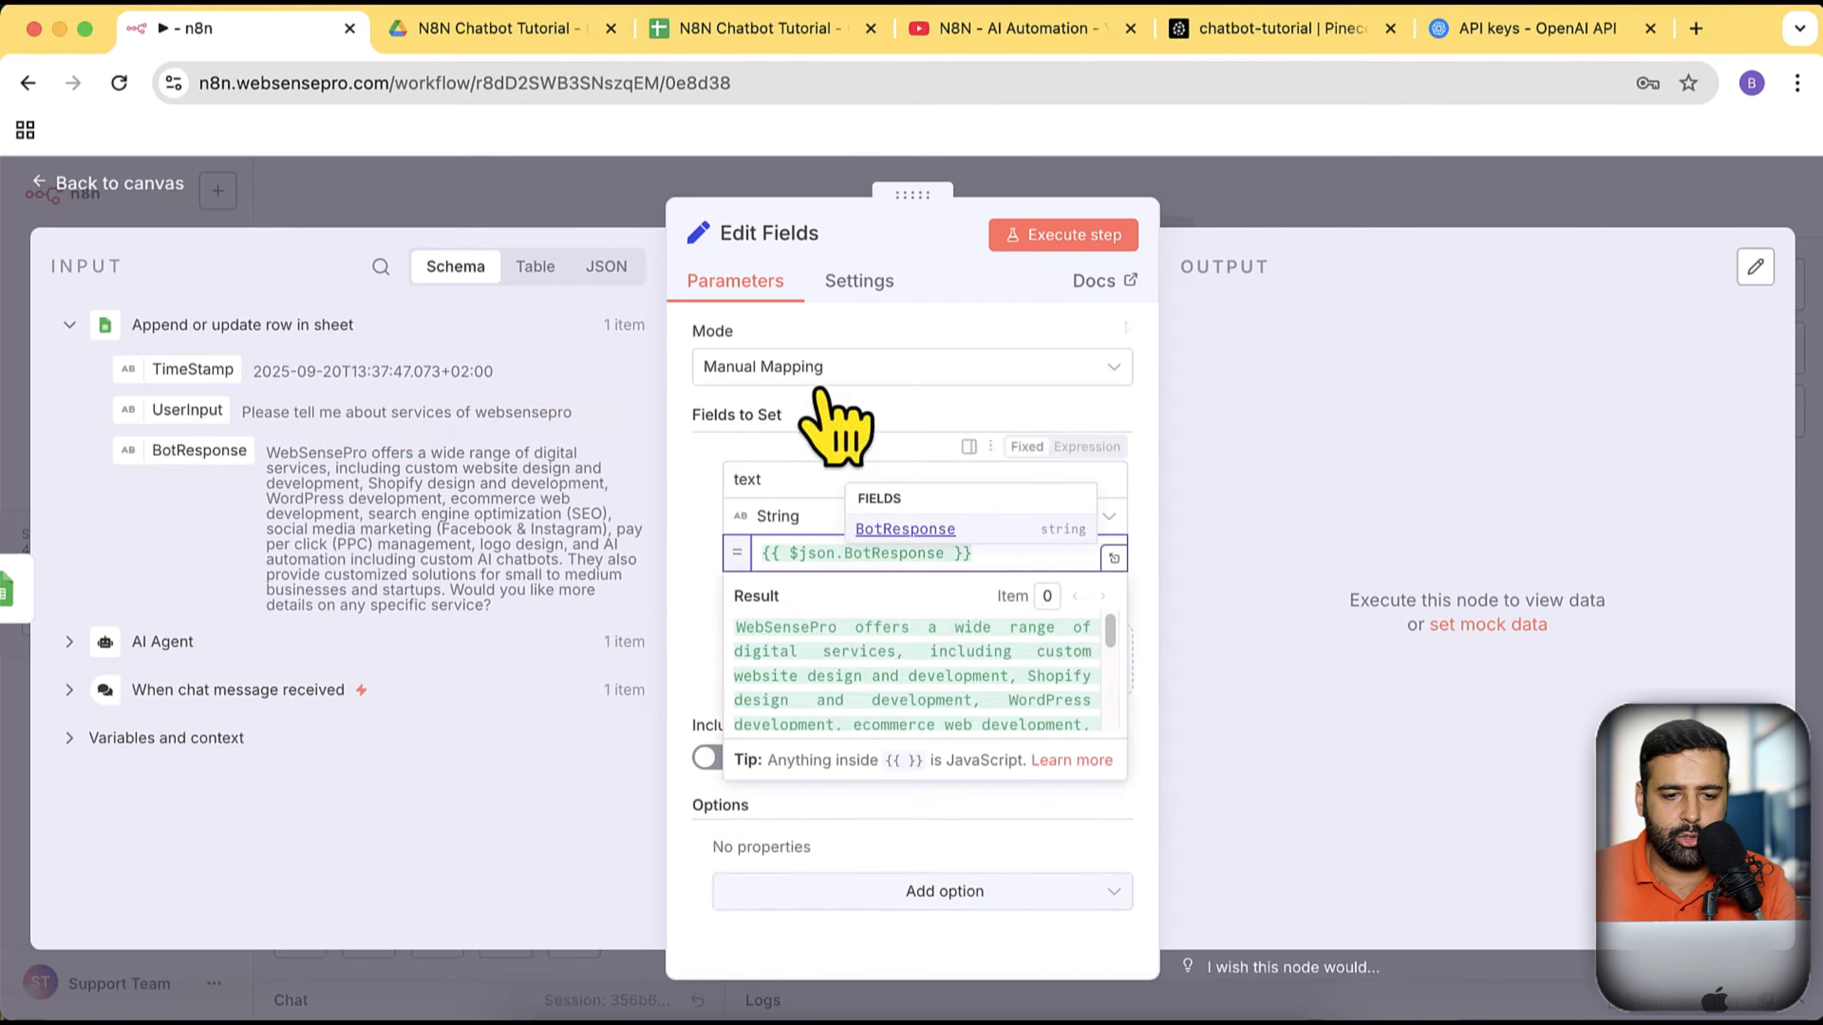
left_click(157, 188)
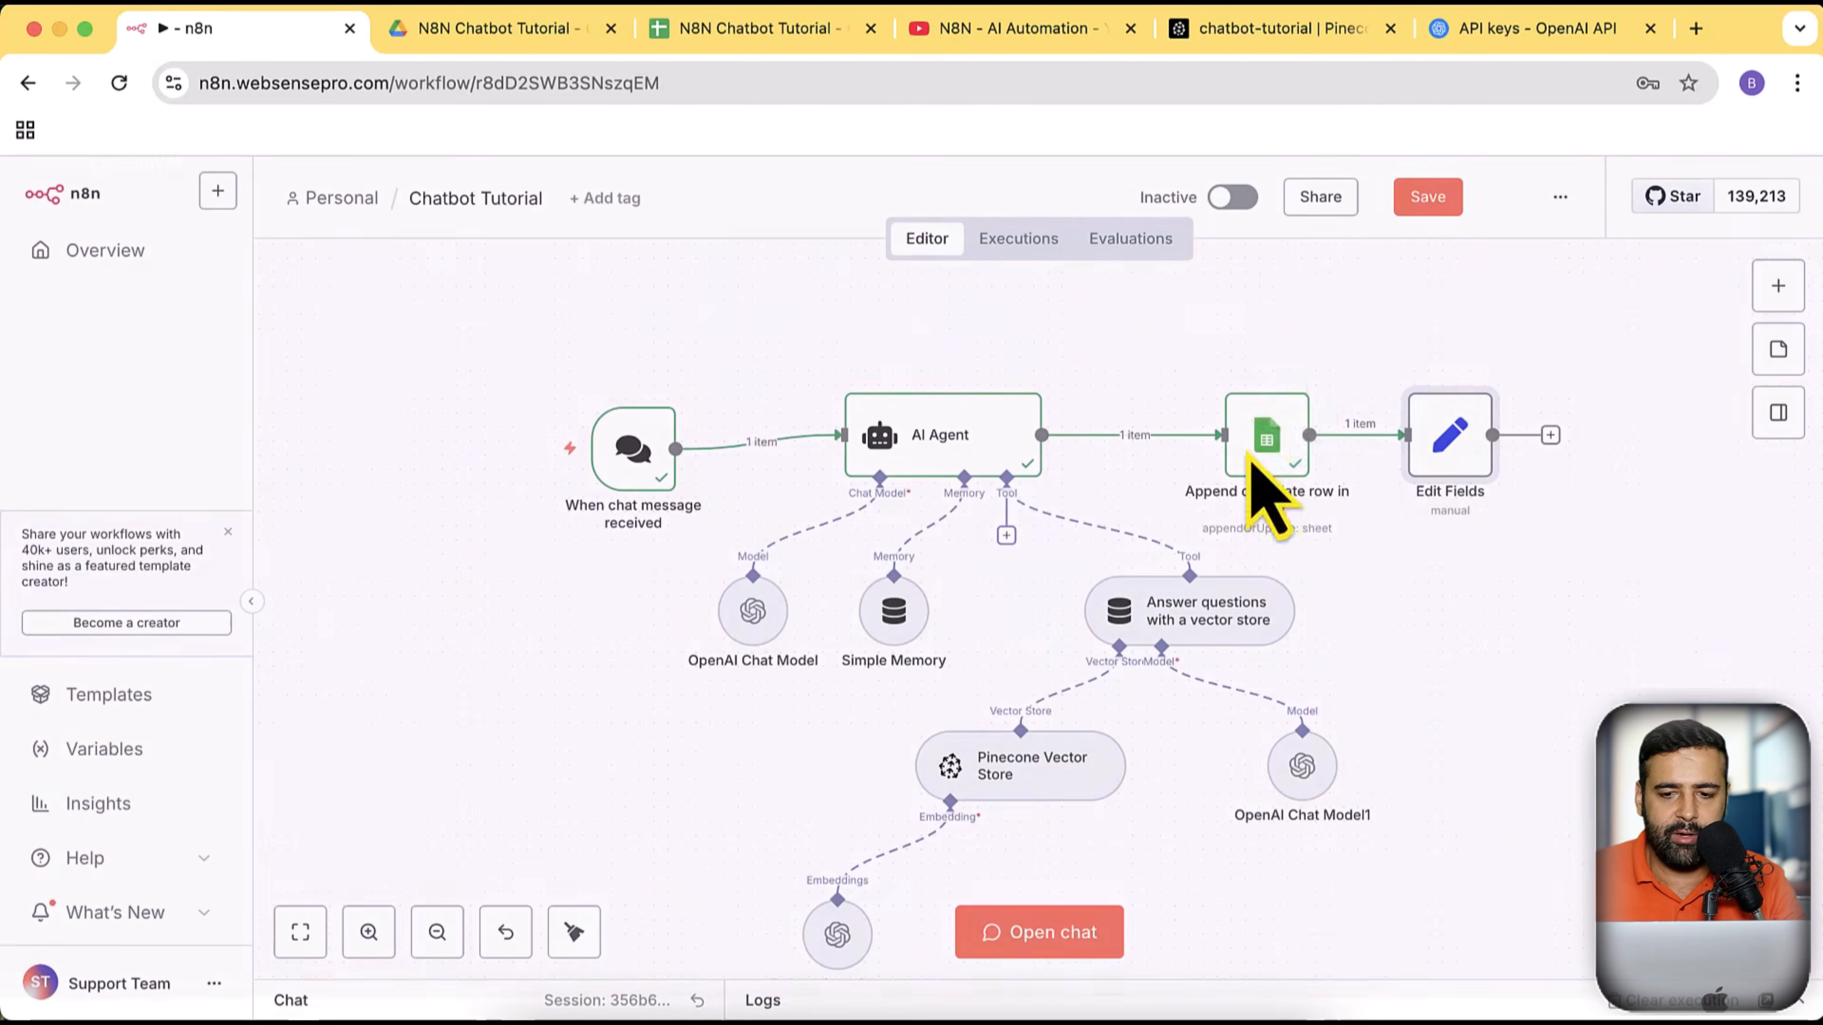
Space the Edit Fields and Google Sheets nodes farther apart on the canvas and save the workflow
left_click_drag(1481, 686, 1368, 582)
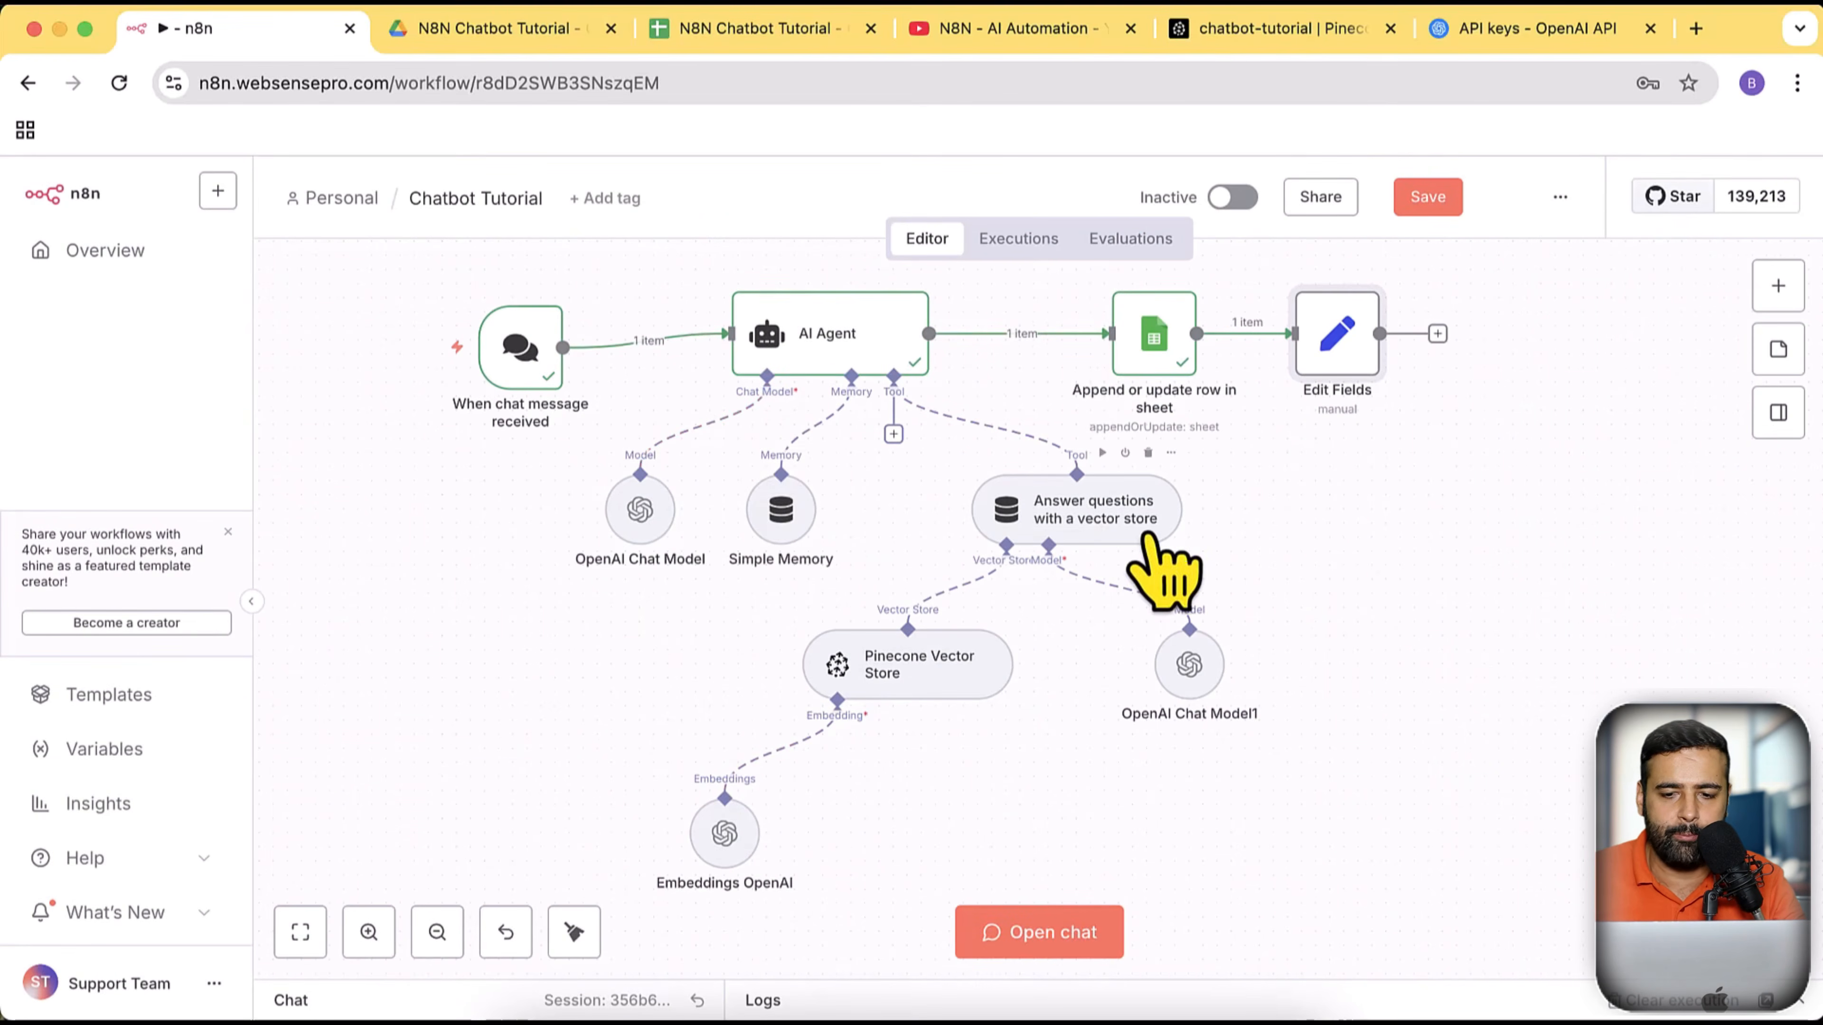
left_click_drag(1343, 333, 1413, 334)
left_click_drag(1191, 363, 1226, 381)
scroll(1399, 682, "up", 2)
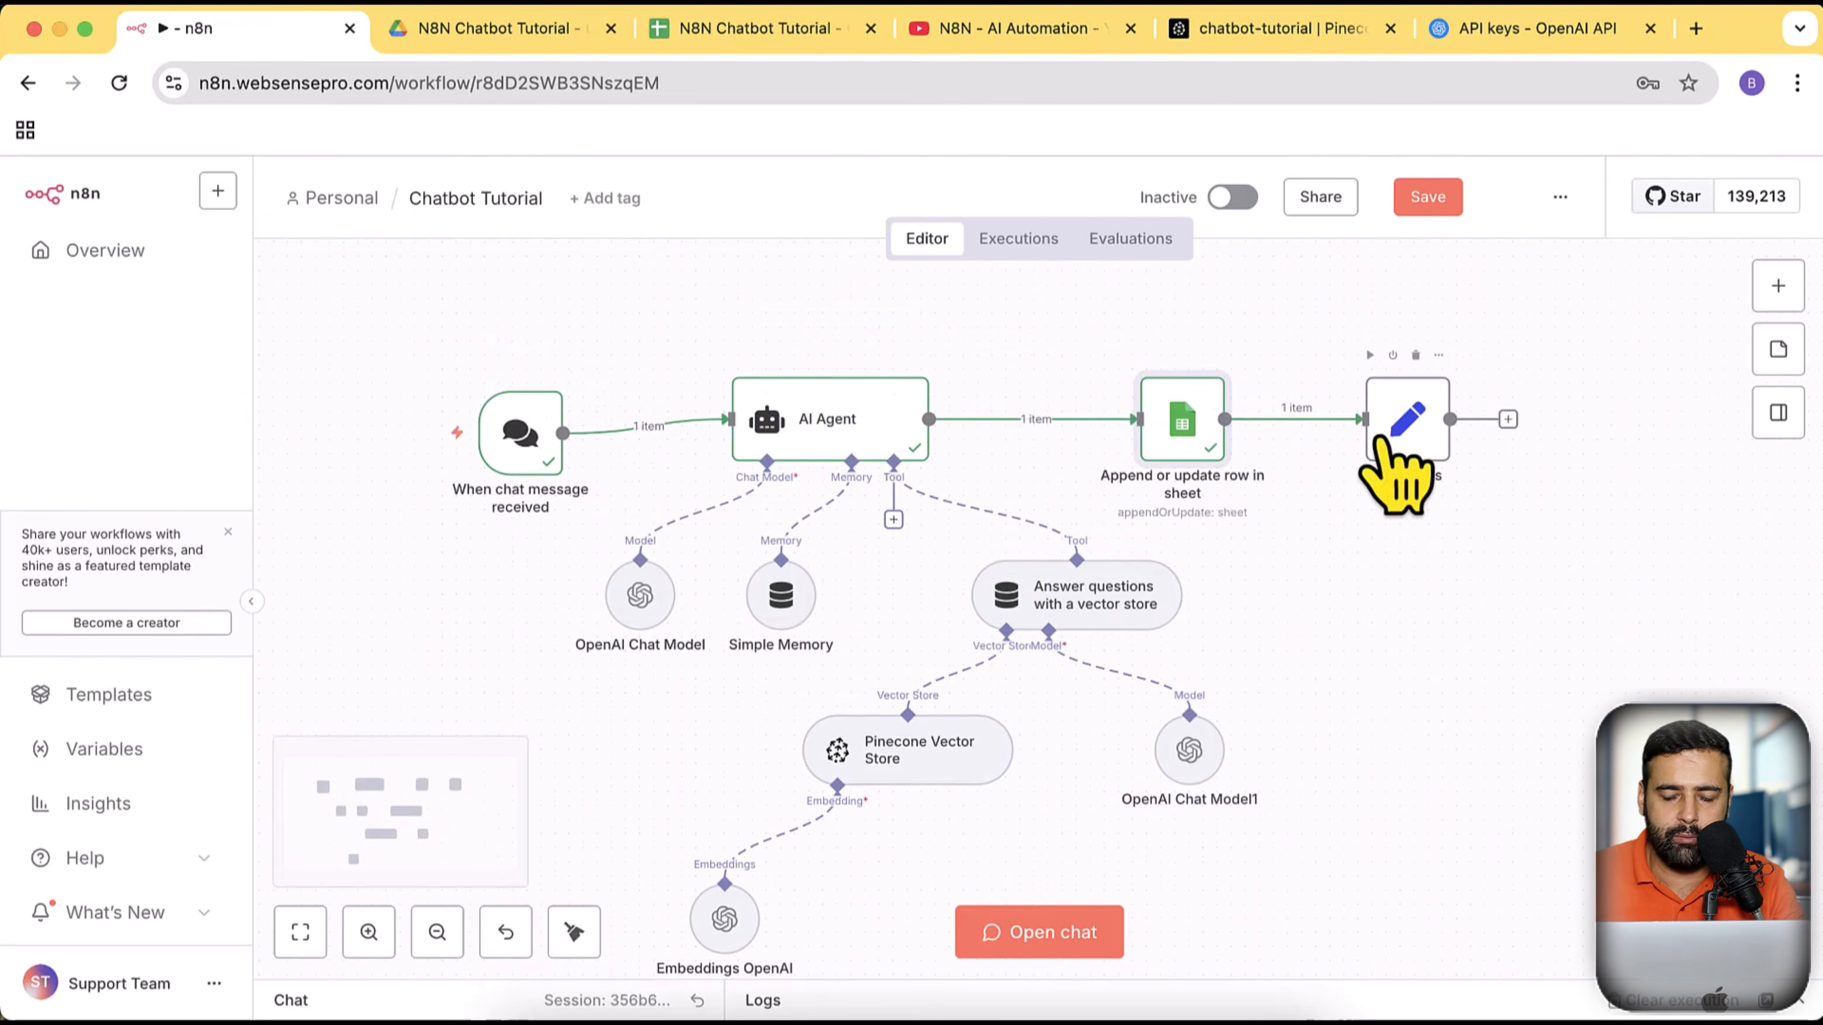
scroll(1344, 548, "down", 1)
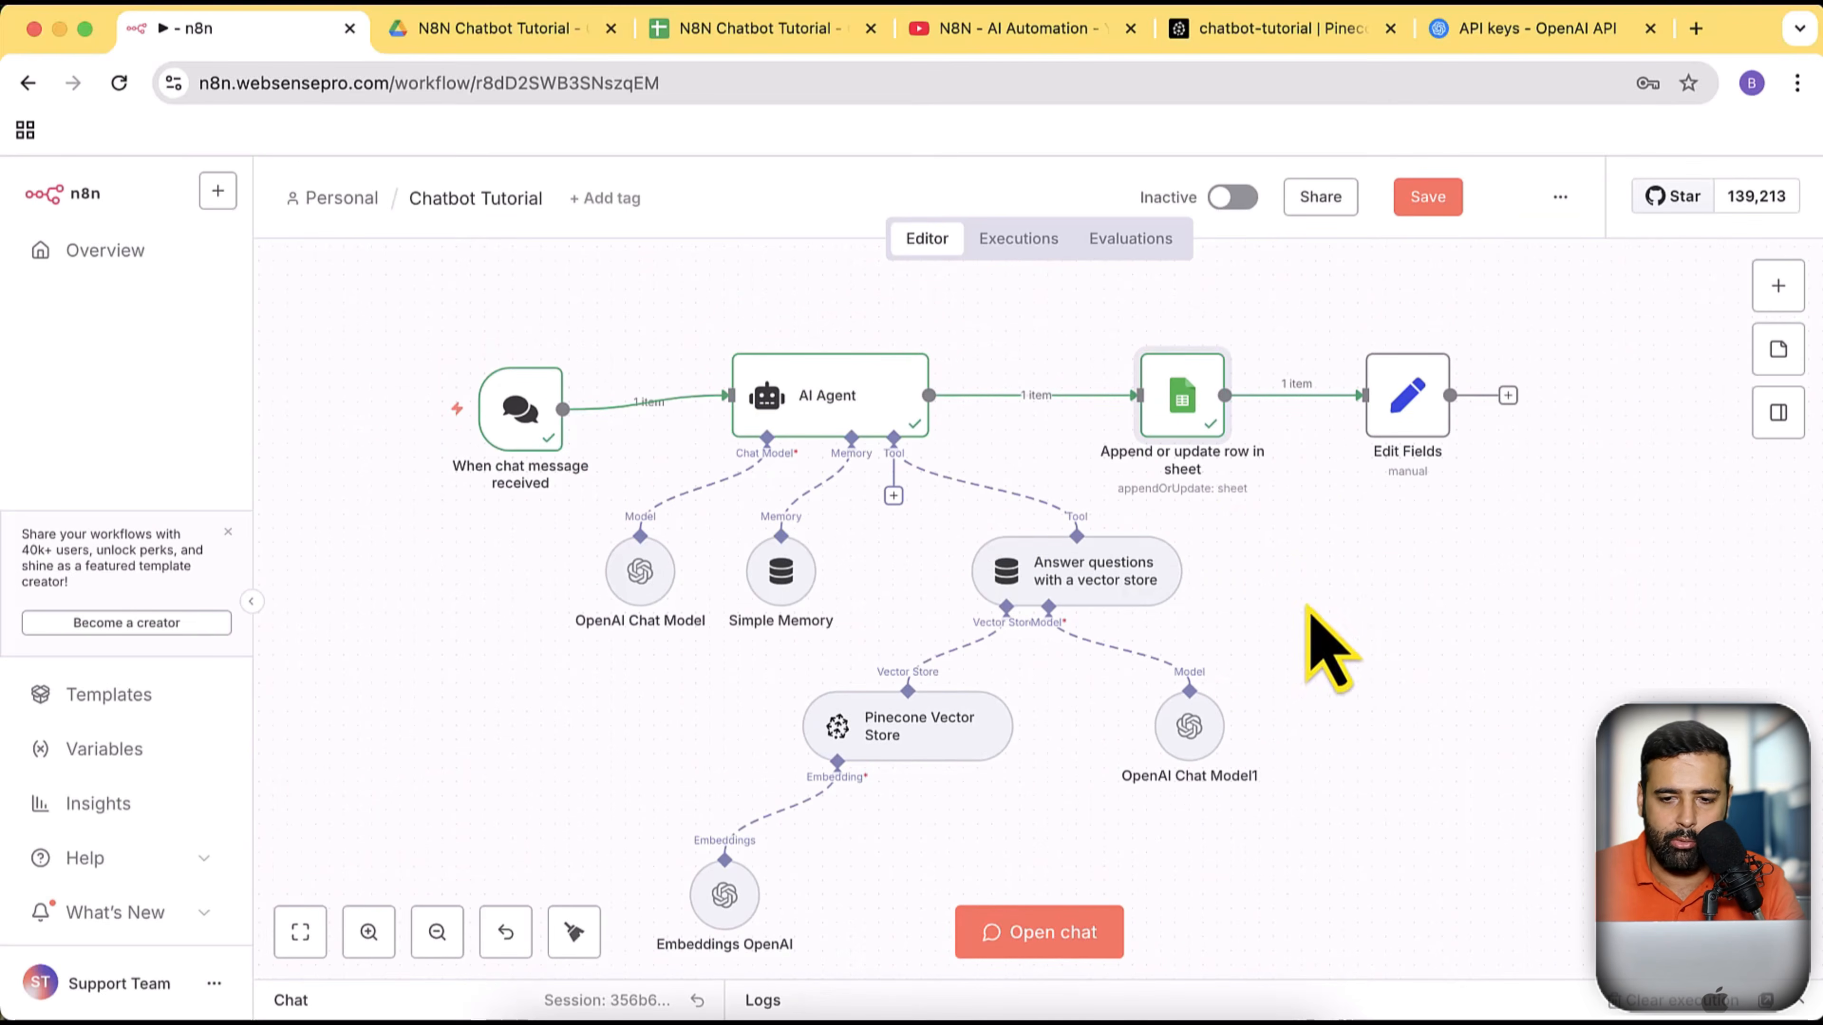
left_click(1427, 197)
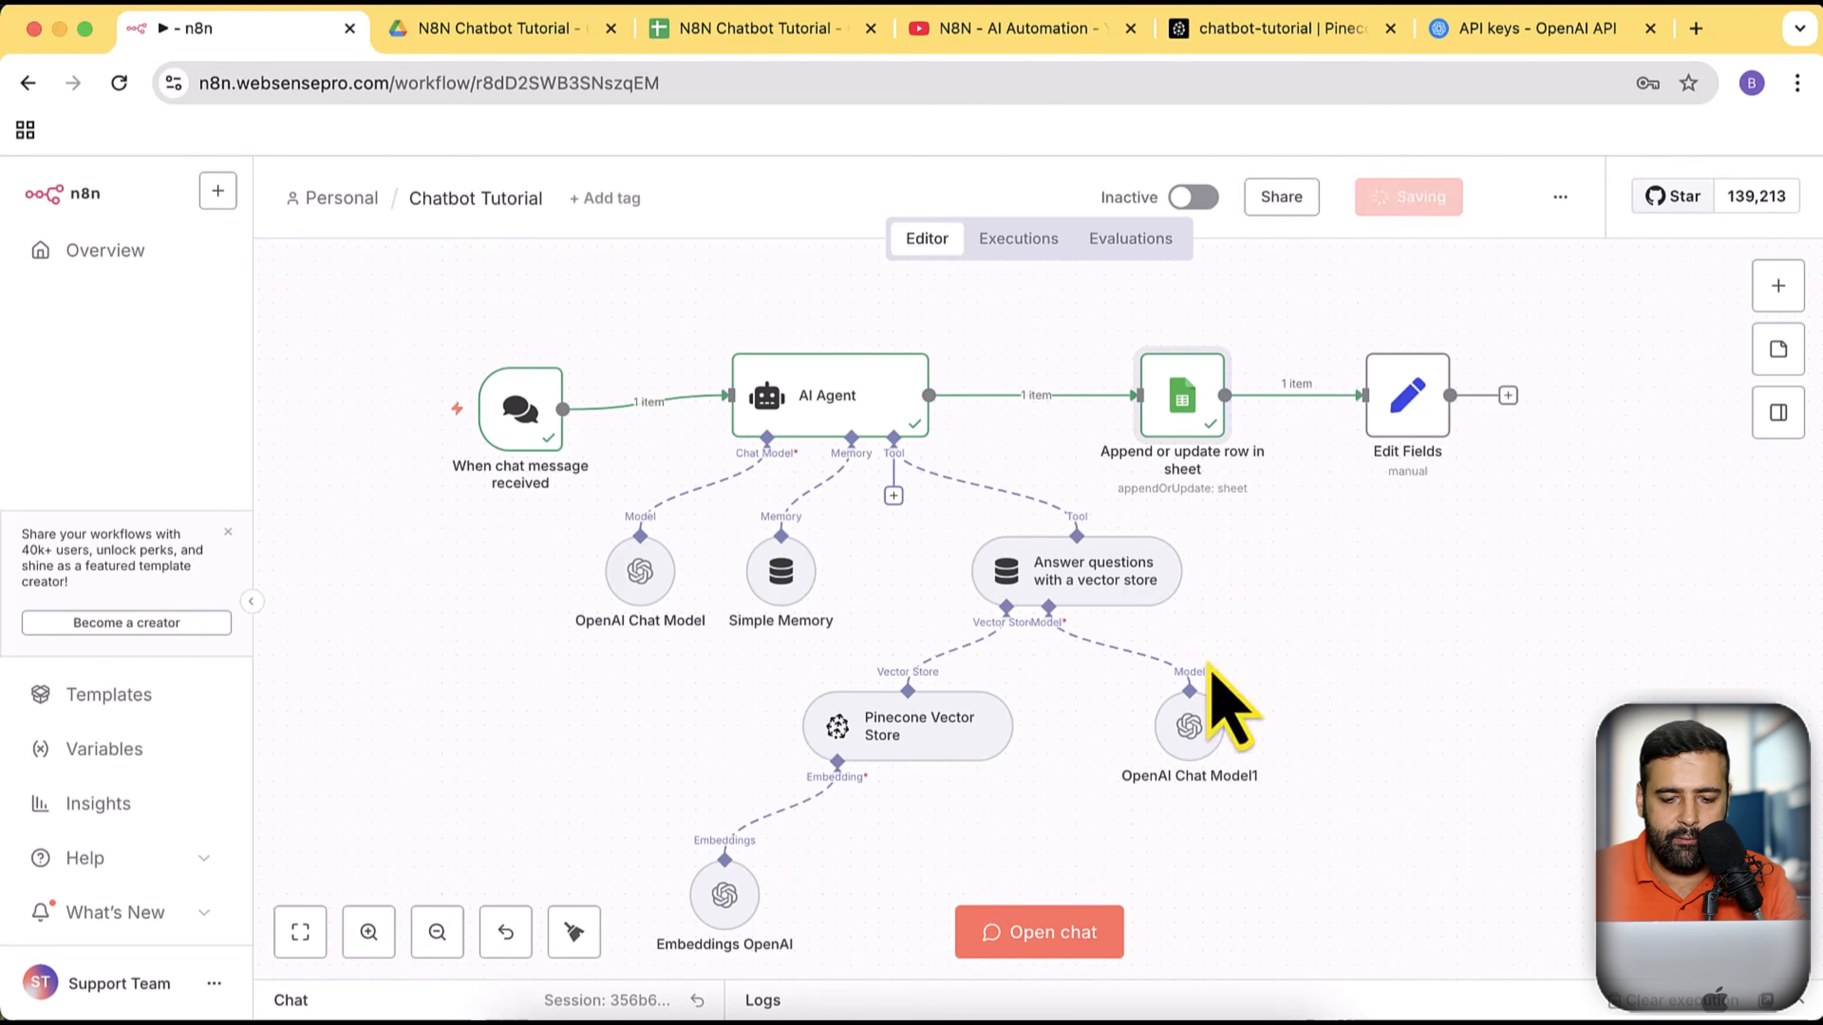
Open the workflow chat, reset its session, and send the message "Hey how are you?"
left_click(1061, 951)
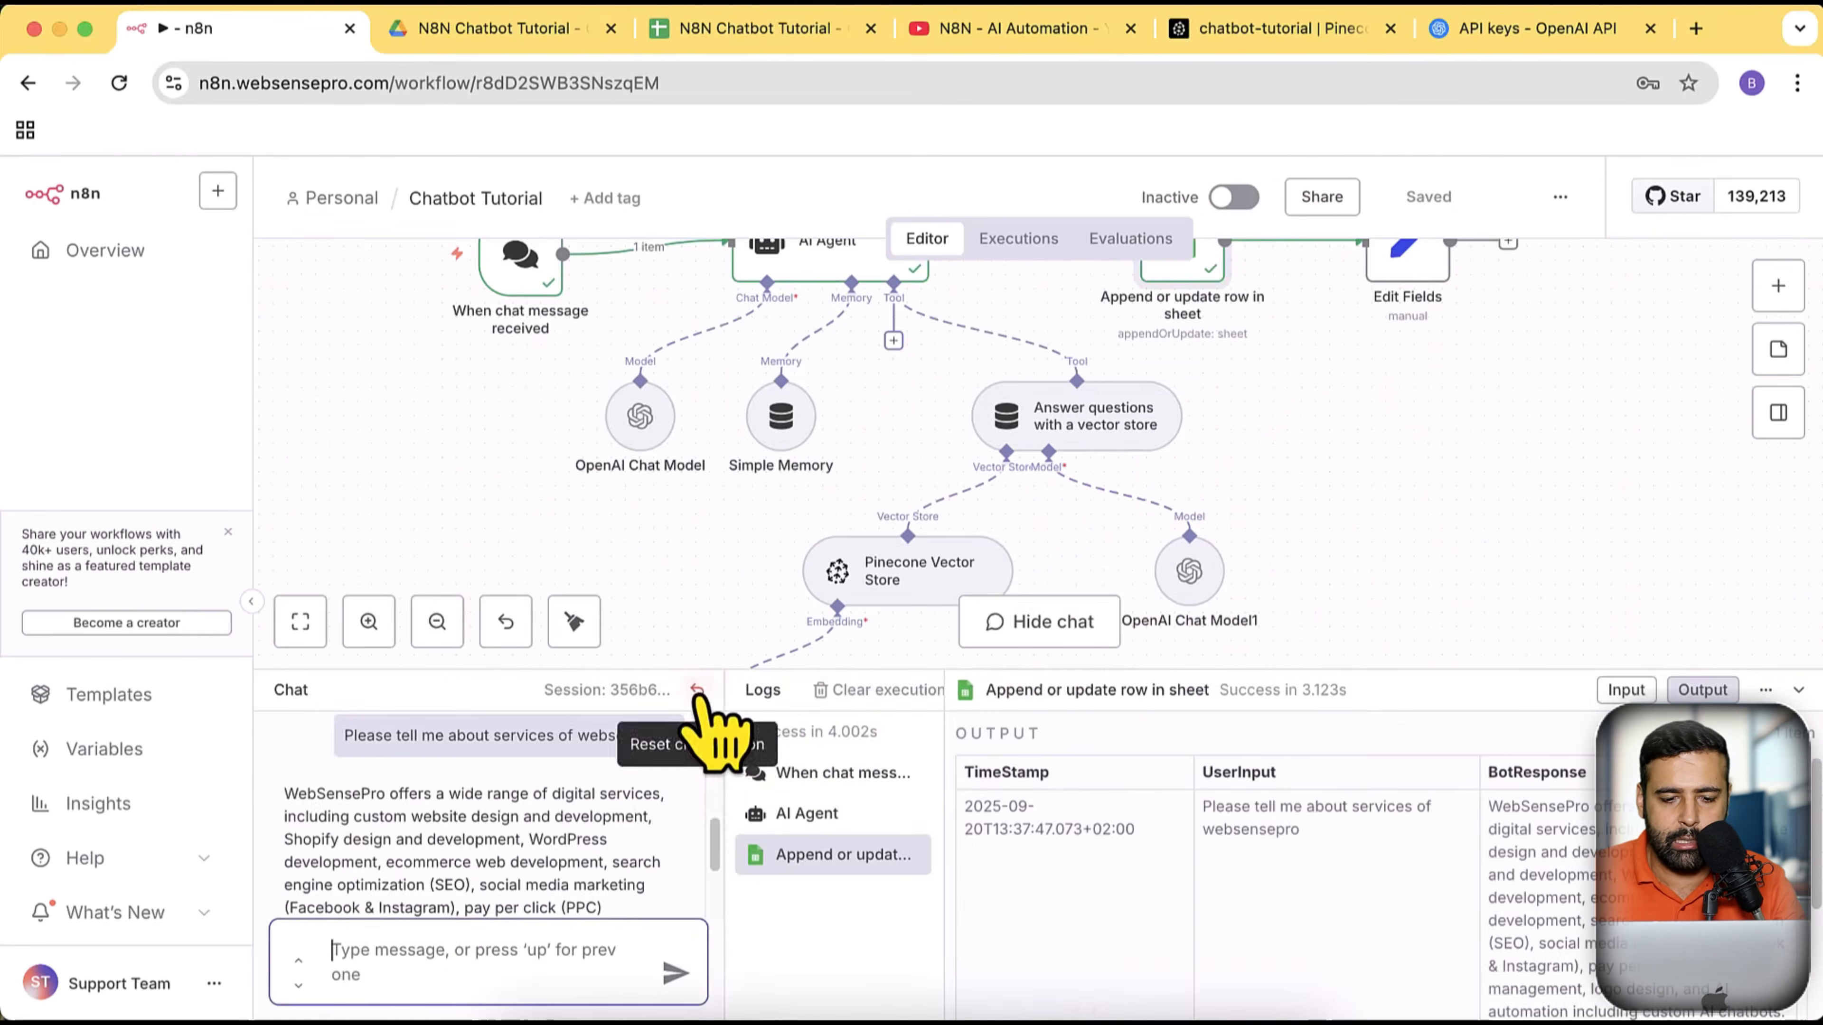
left_click(544, 973)
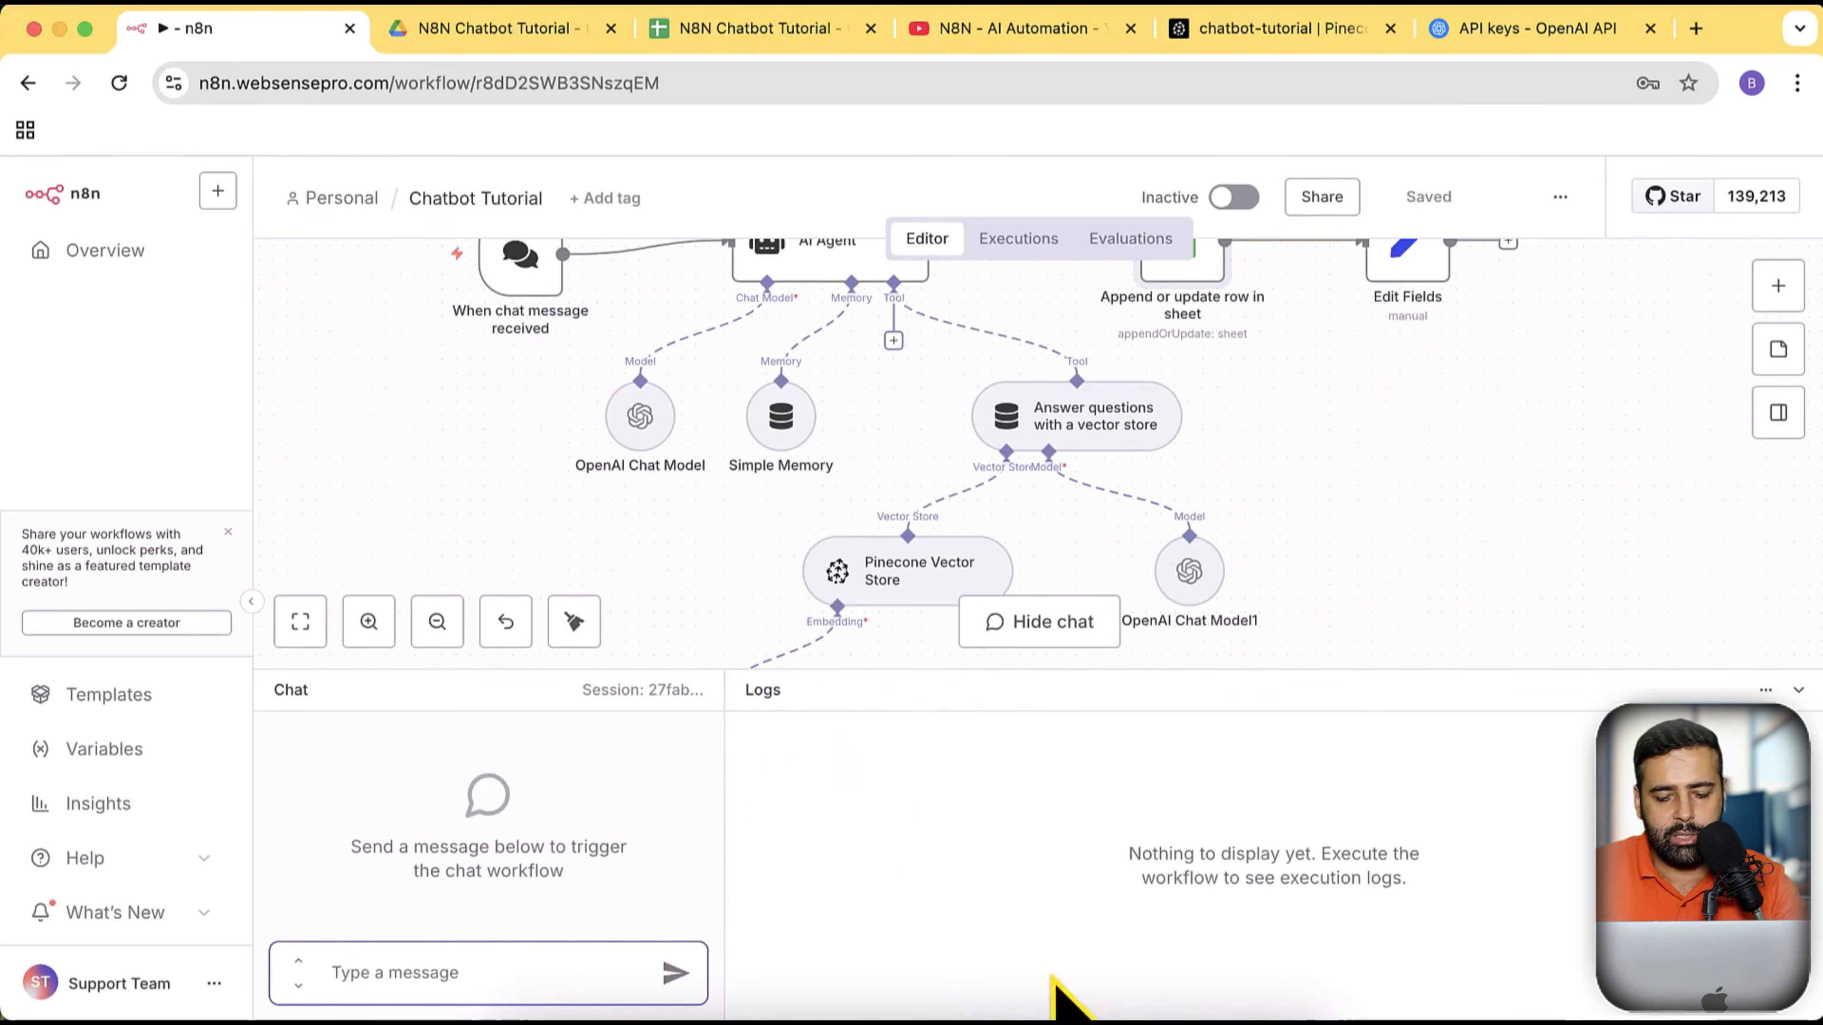
type("Hey how are you")
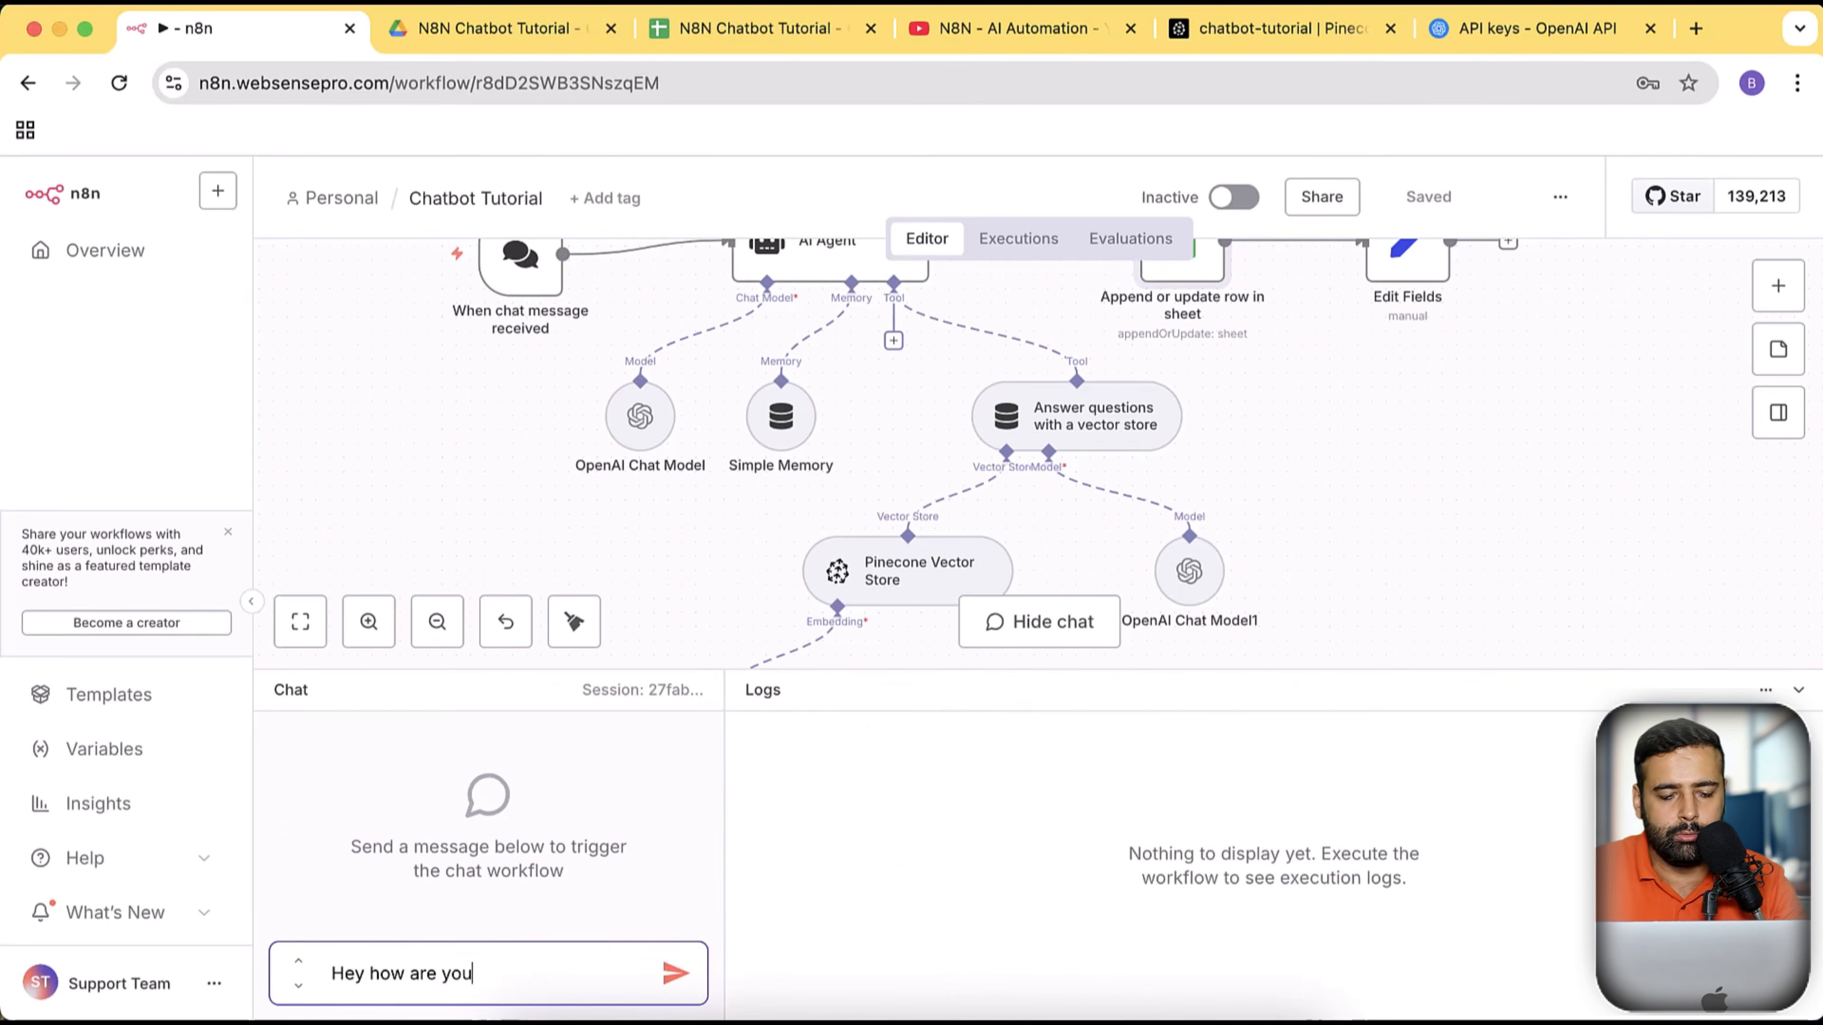
type("?")
key("Return")
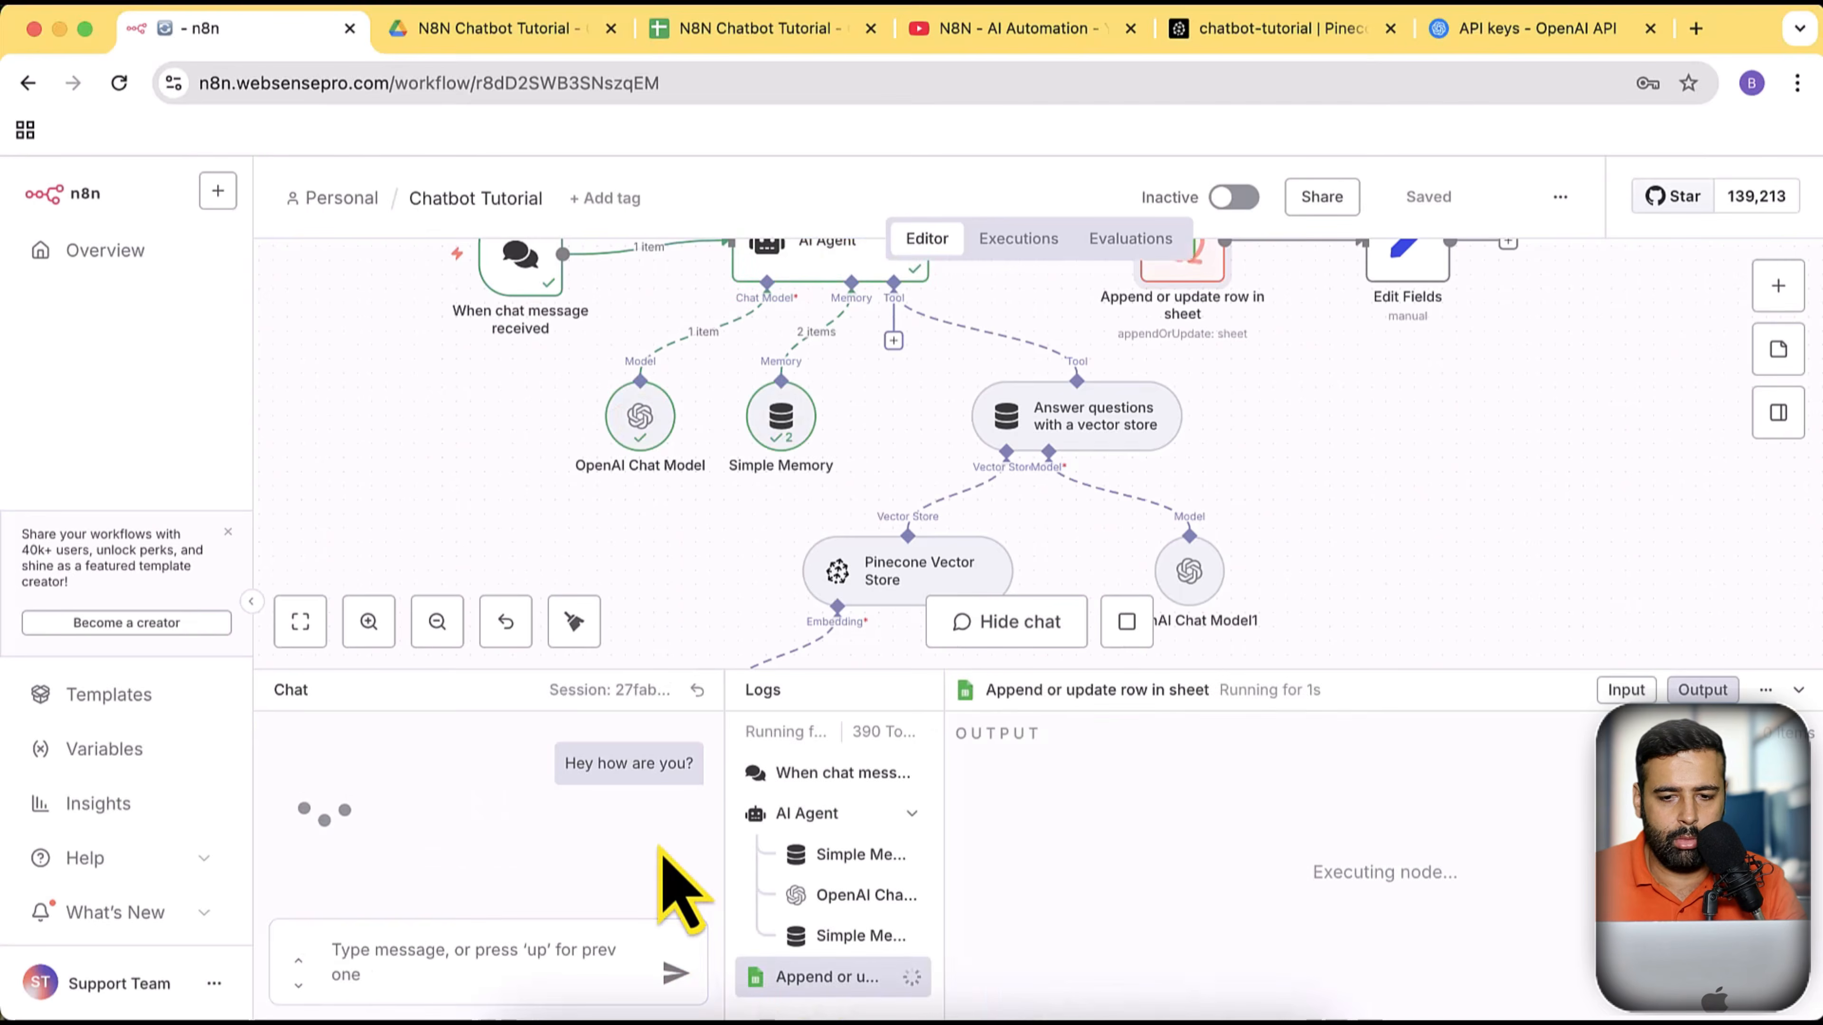
scroll(1384, 570, "up", 3)
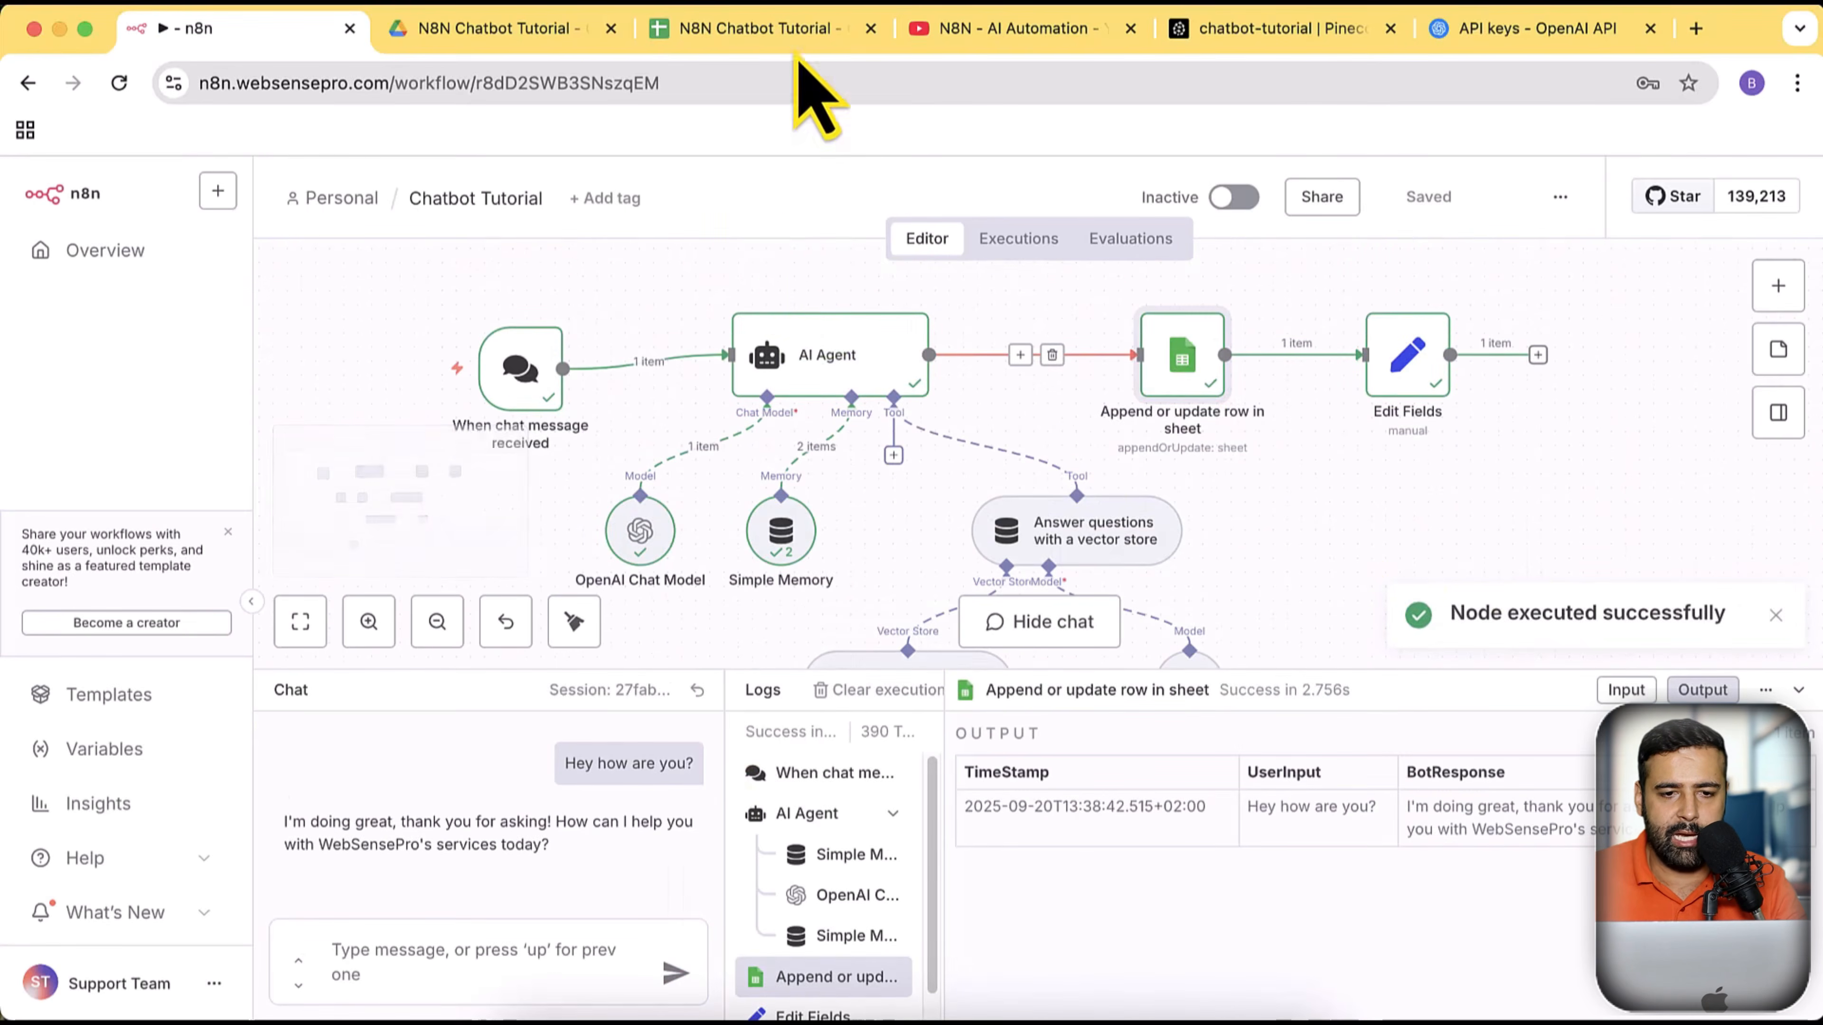
Check the newly logged chat in the Chats sheet, widen the UserInput column, and return to the n8n workflow
left_click(794, 29)
left_click(179, 436)
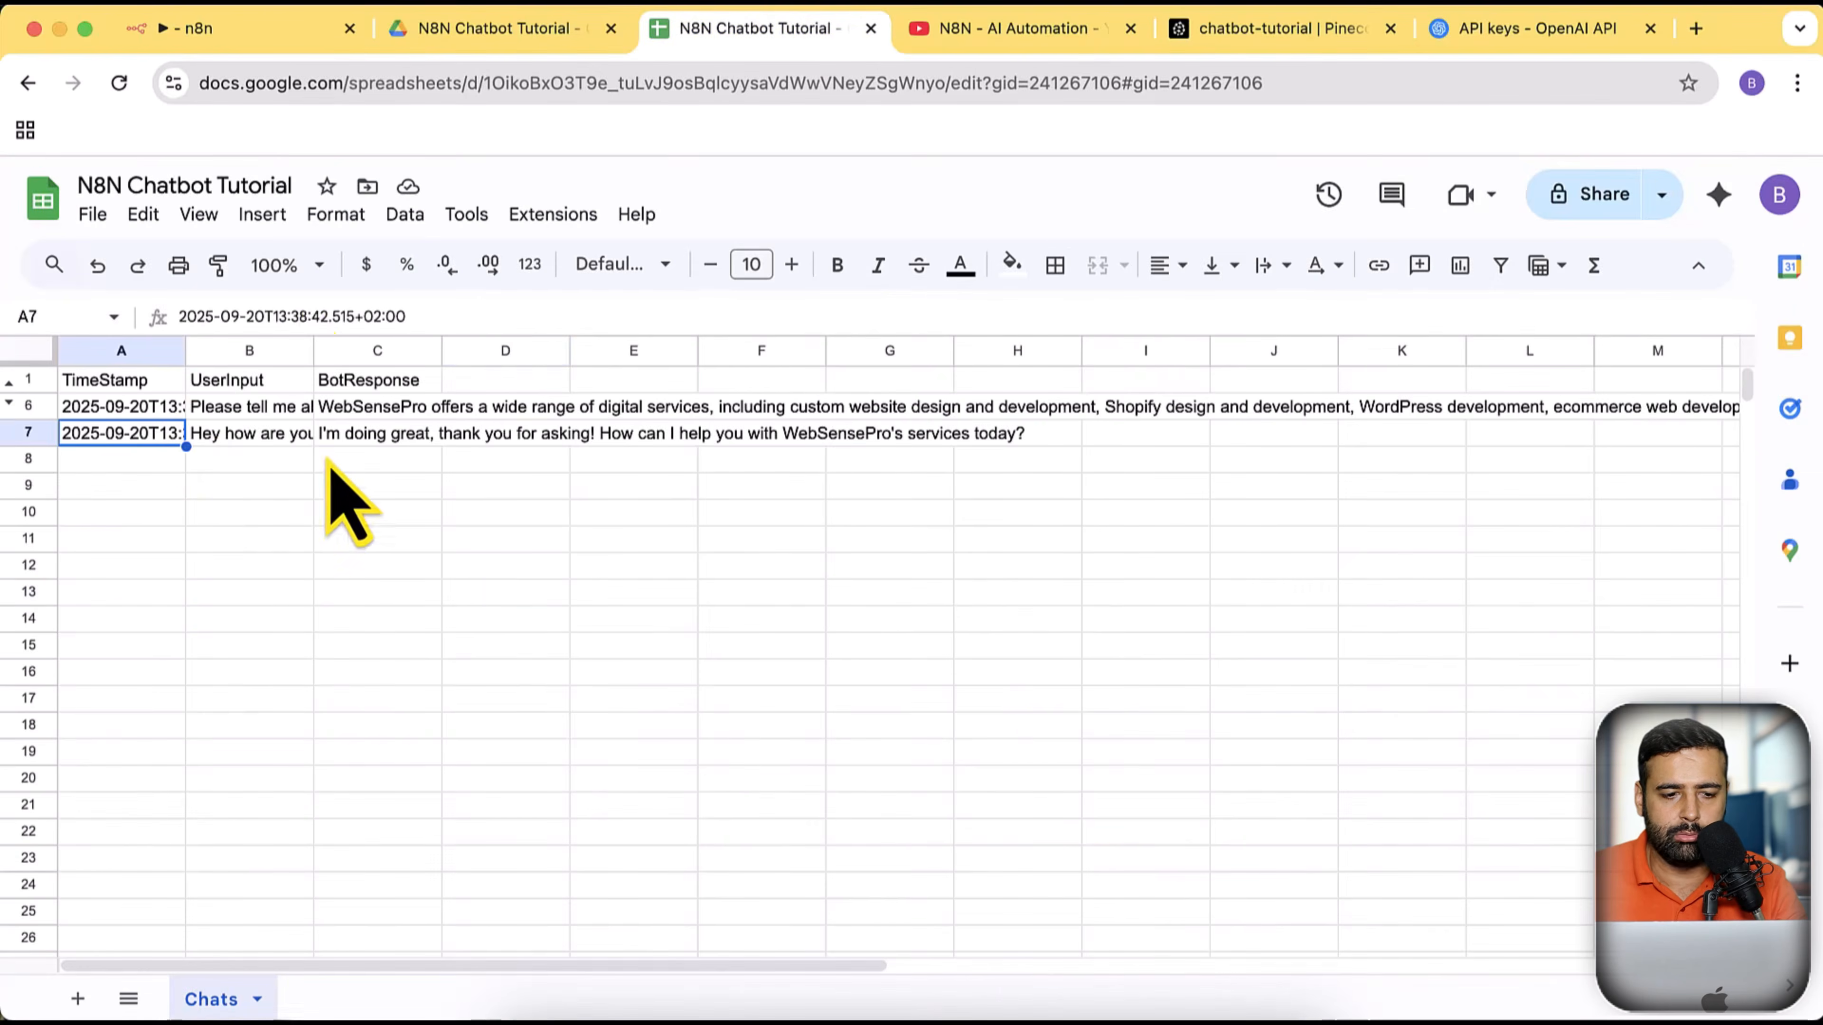
left_click_drag(314, 350, 412, 352)
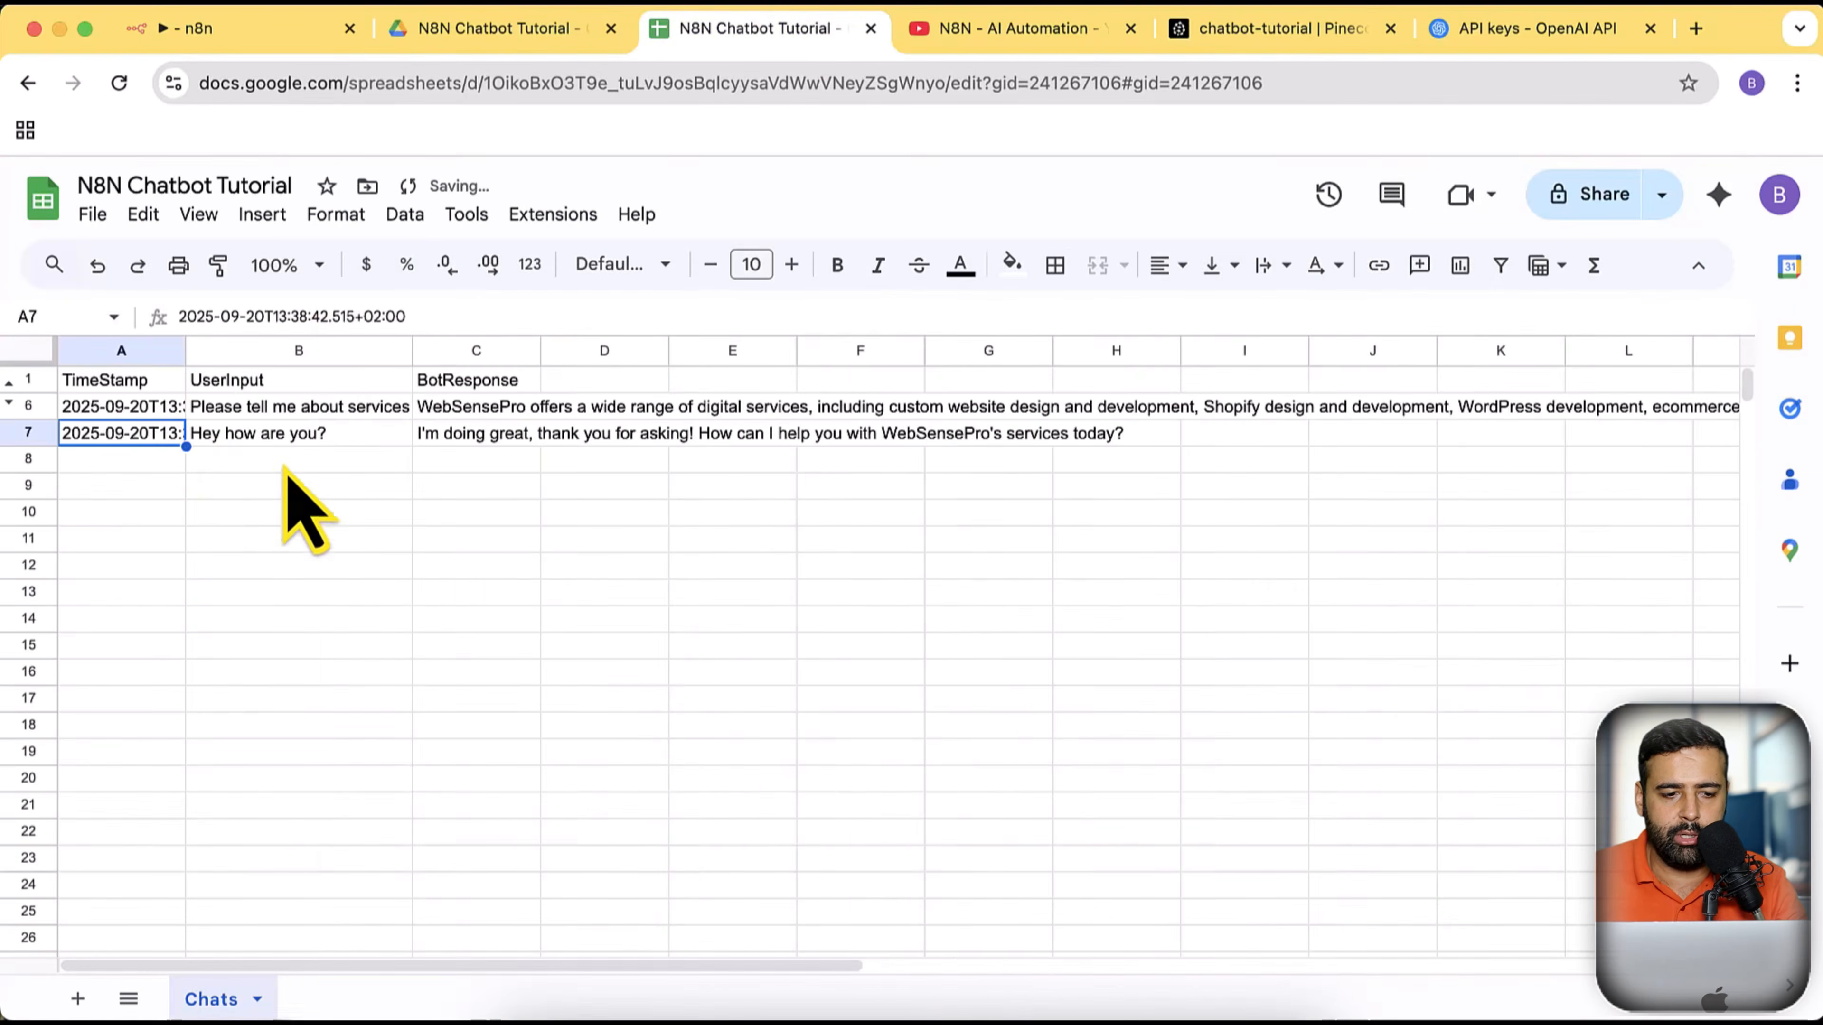
left_click(505, 435)
left_click(264, 40)
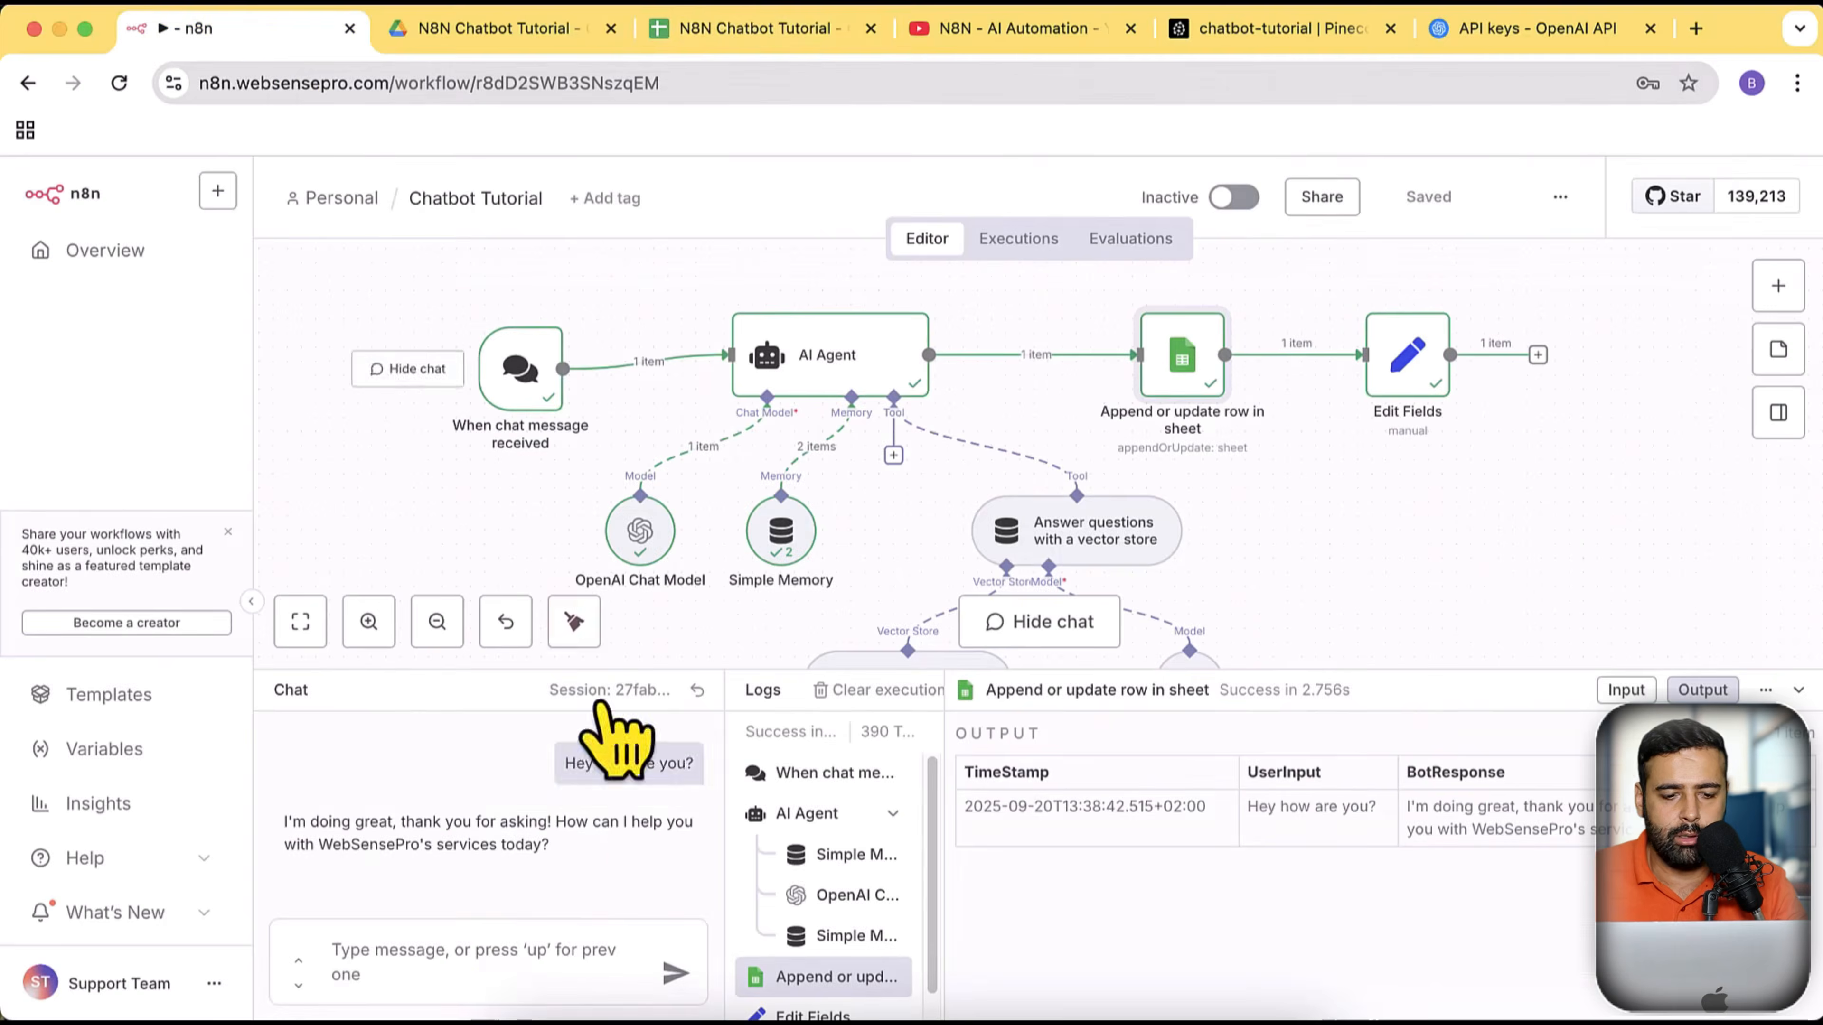
Ask the chatbot "Please tell me about services of websensepro" and enlarge the chat area to read its reply
type("Please tell me about ser")
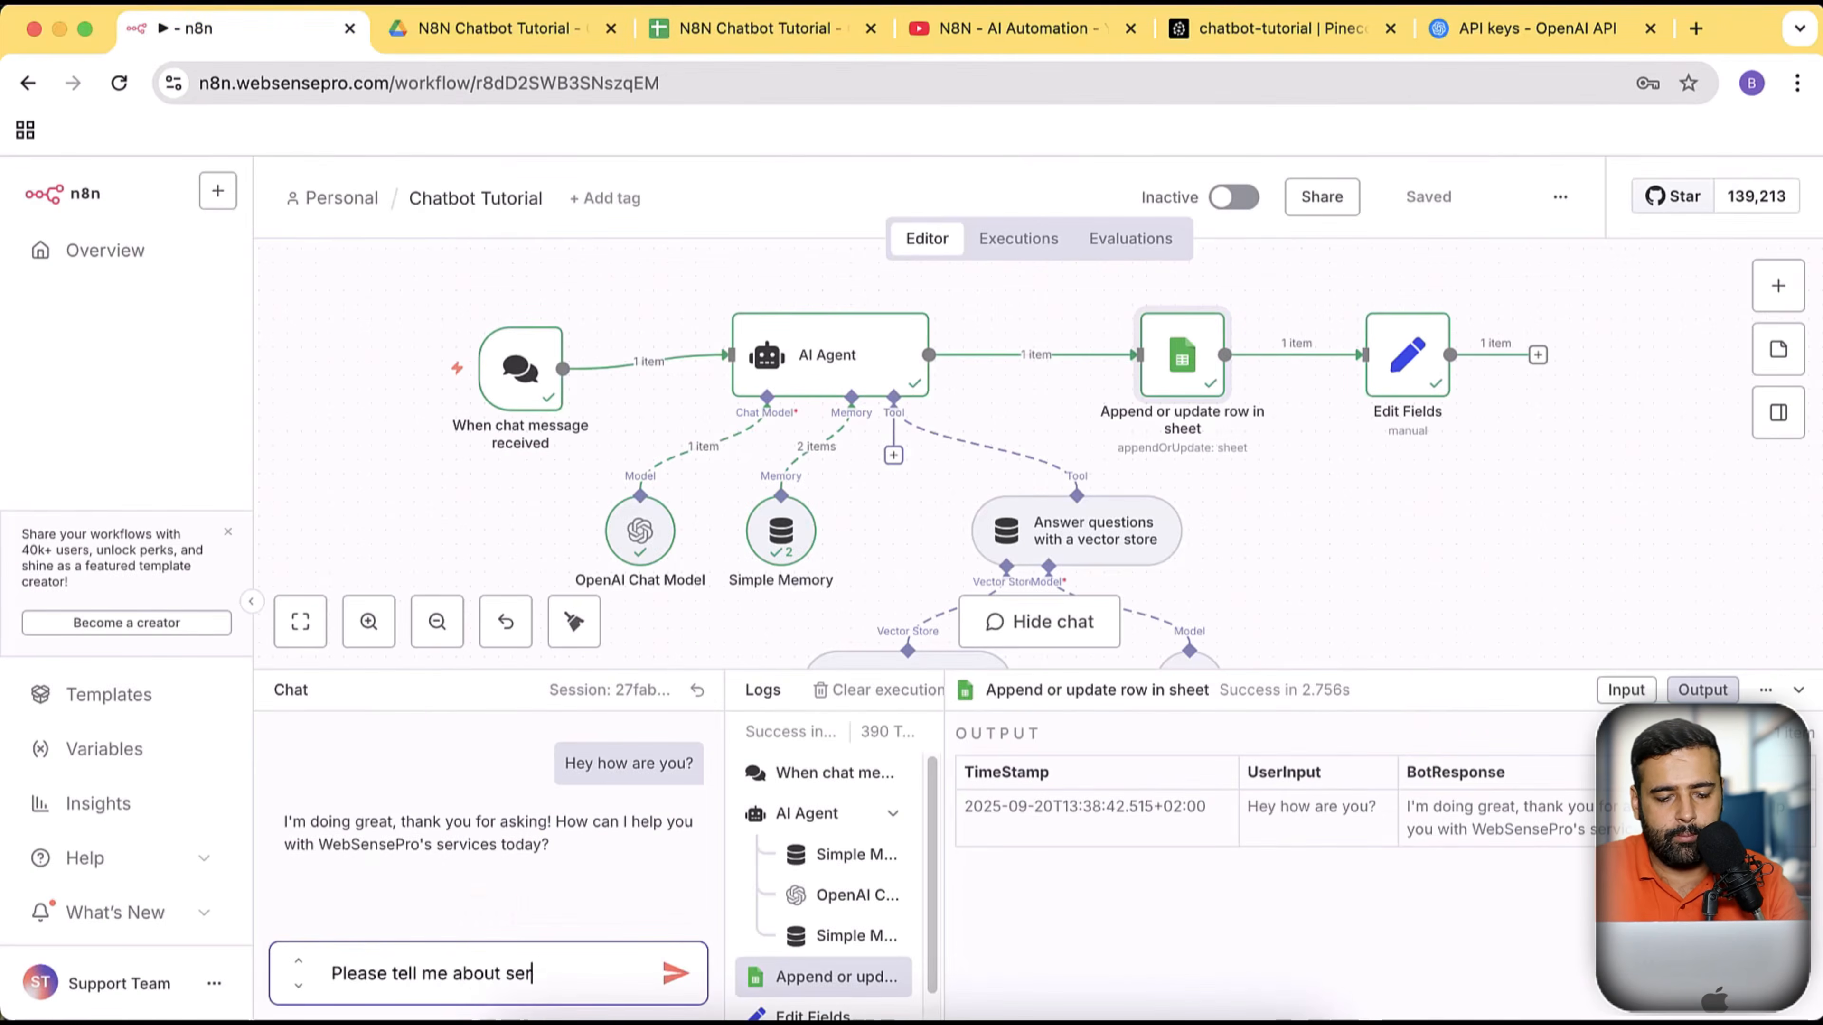
type("vices of websens")
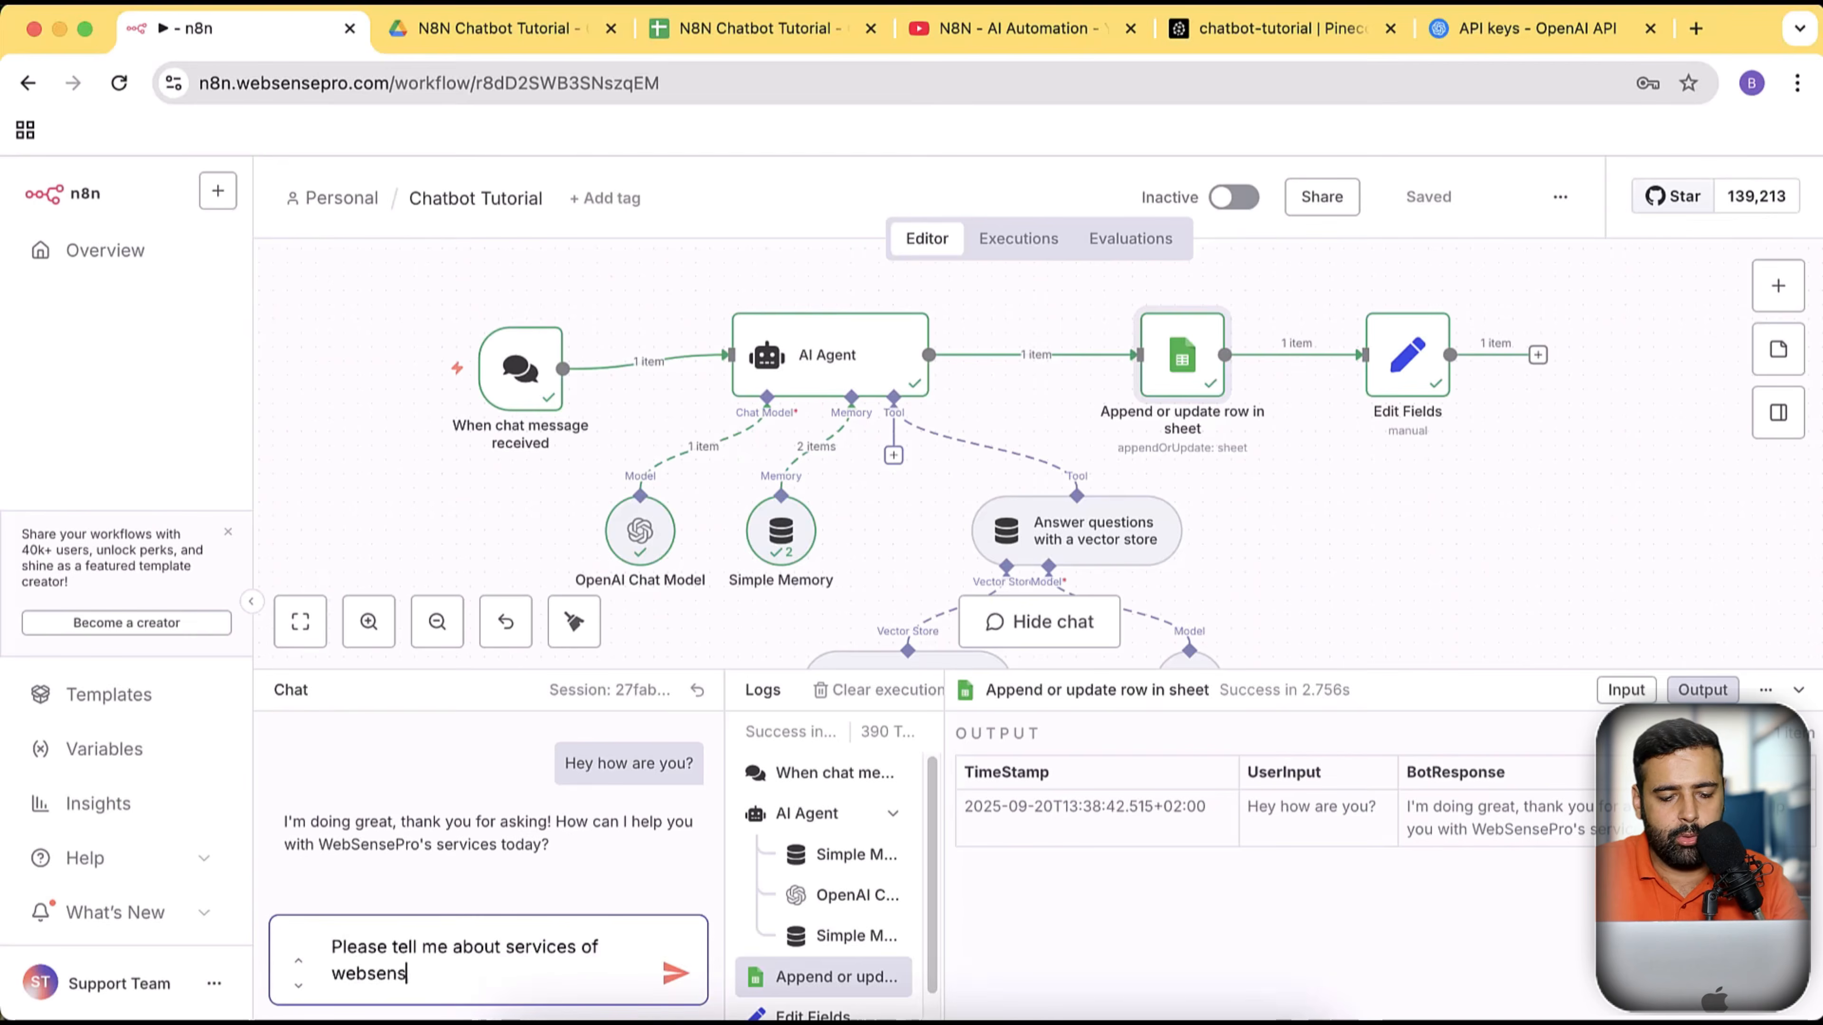
type("epro")
key("Return")
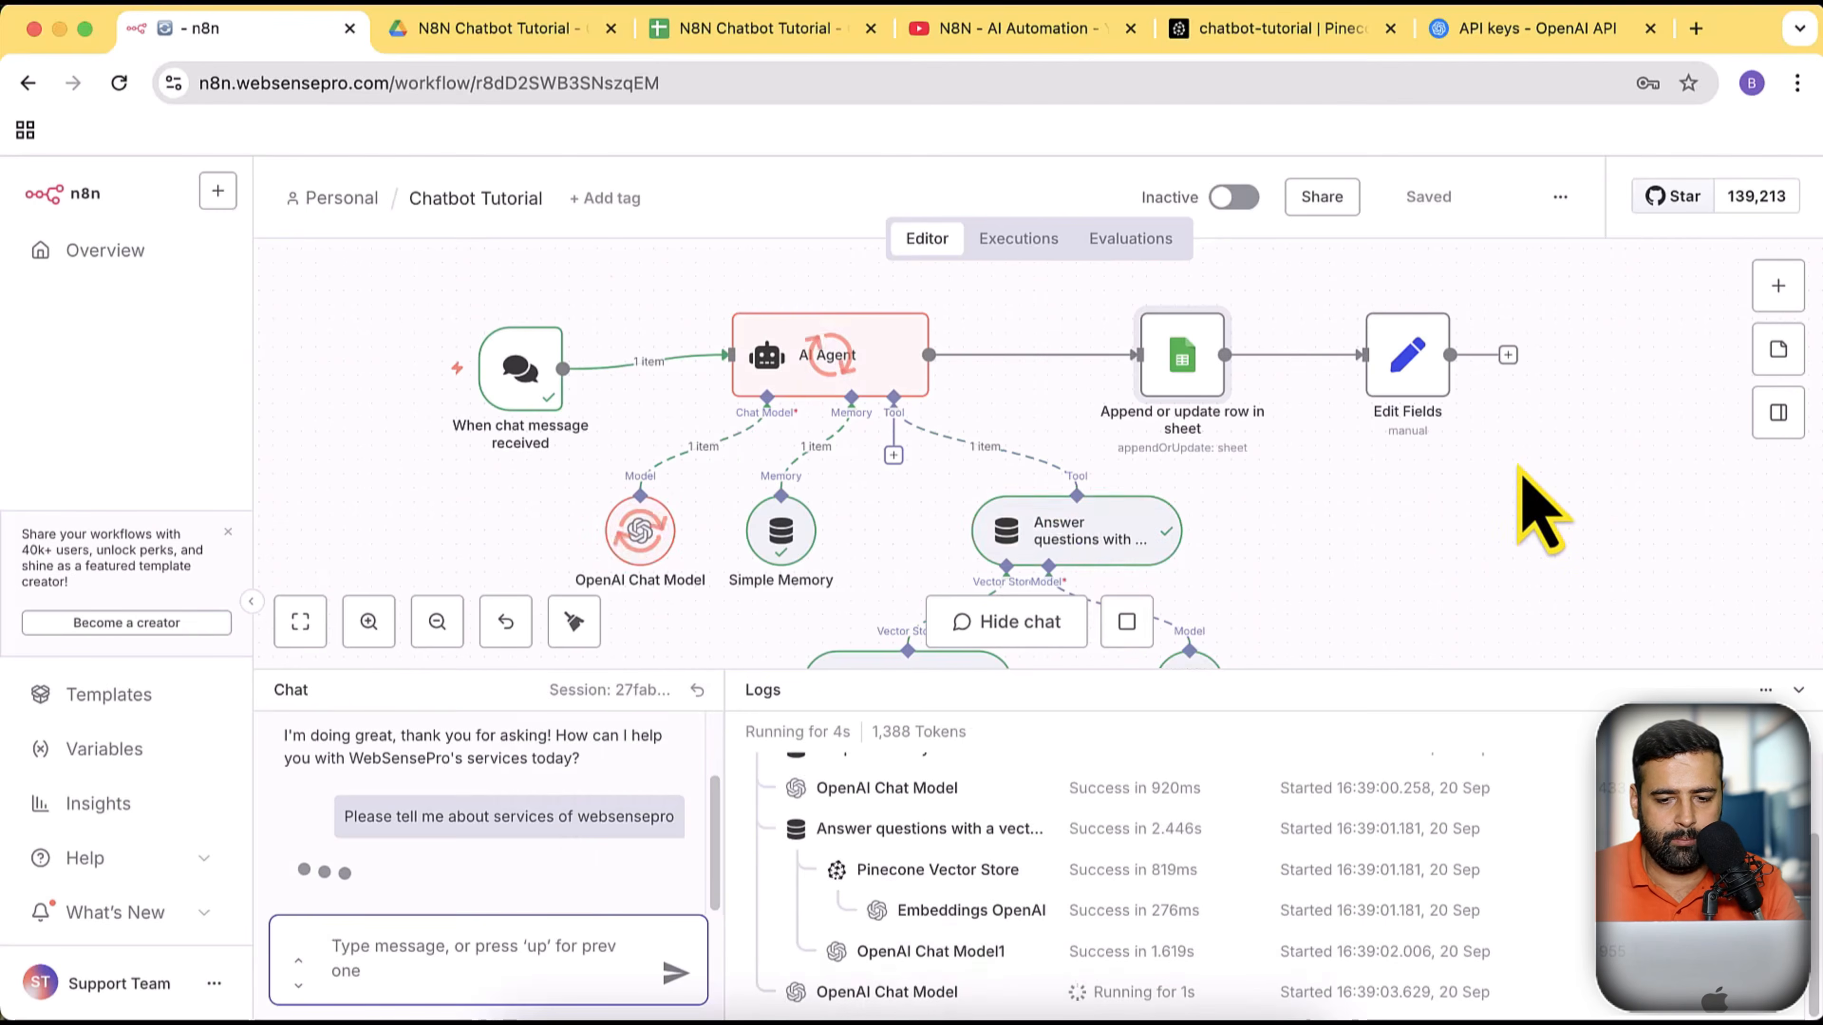
scroll(1517, 509, "down", 2)
scroll(1517, 467, "up", 1)
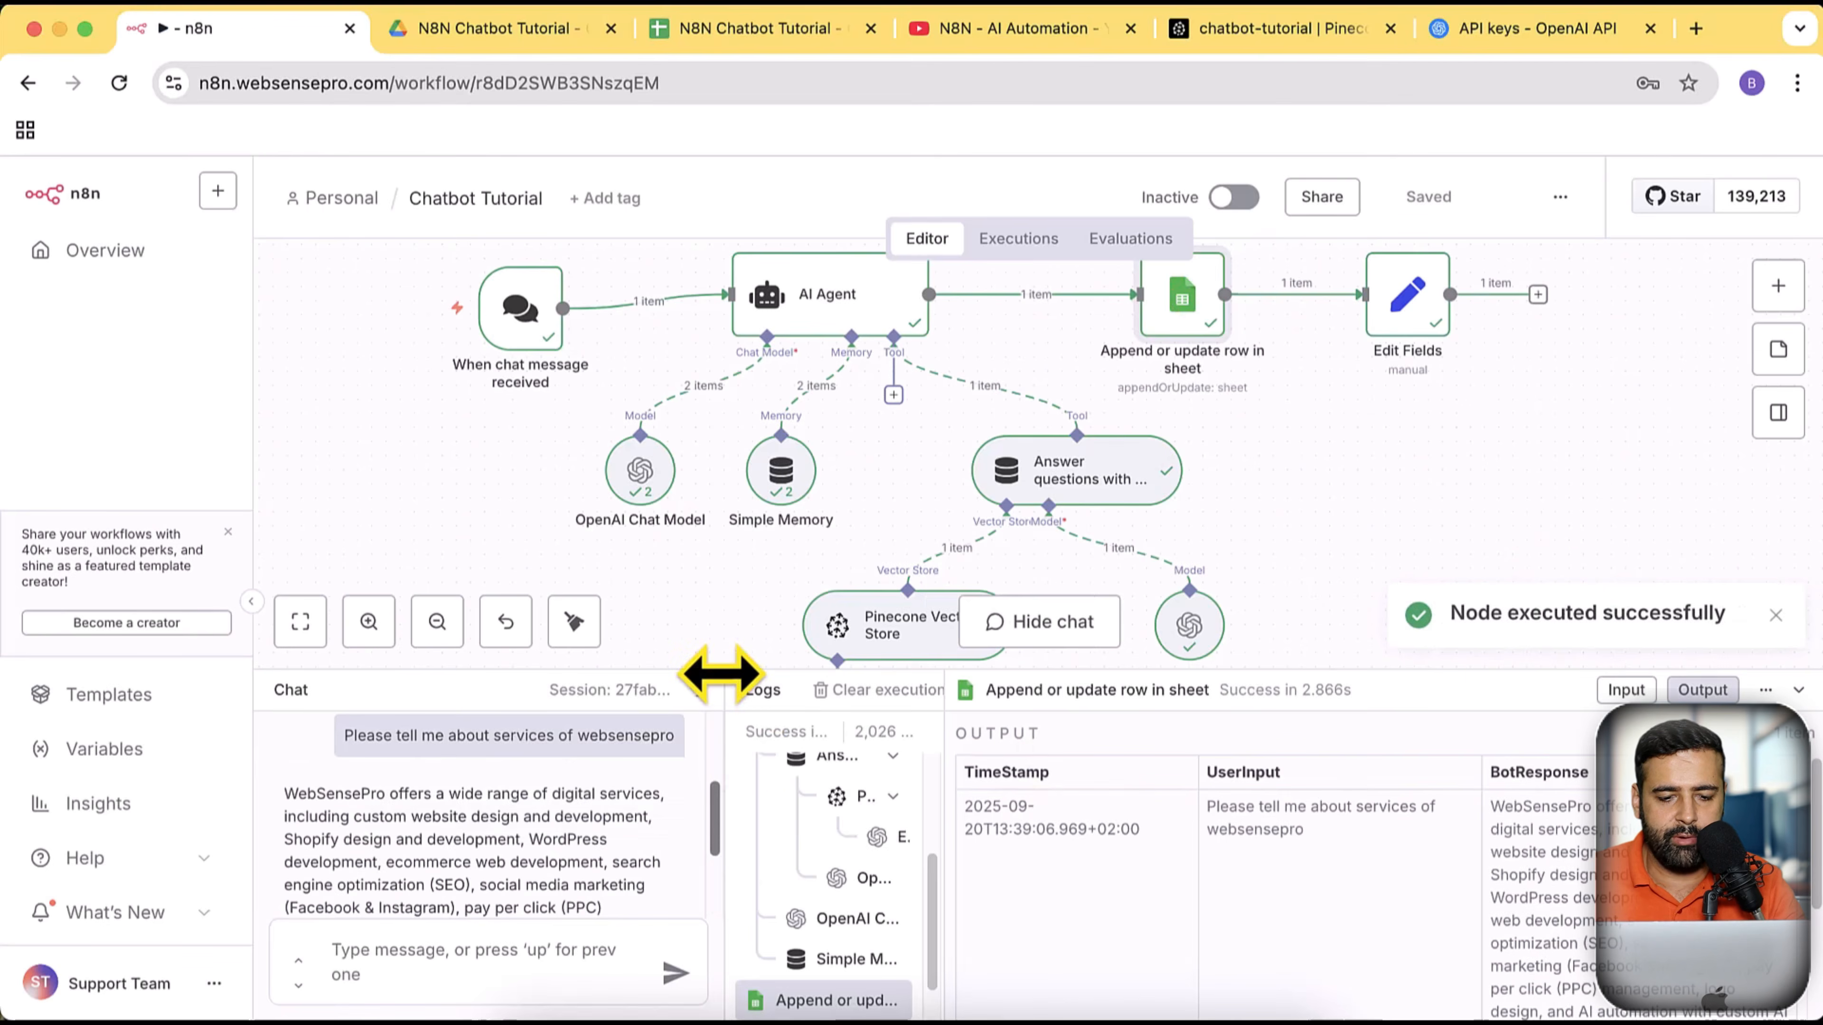
left_click_drag(725, 671, 747, 587)
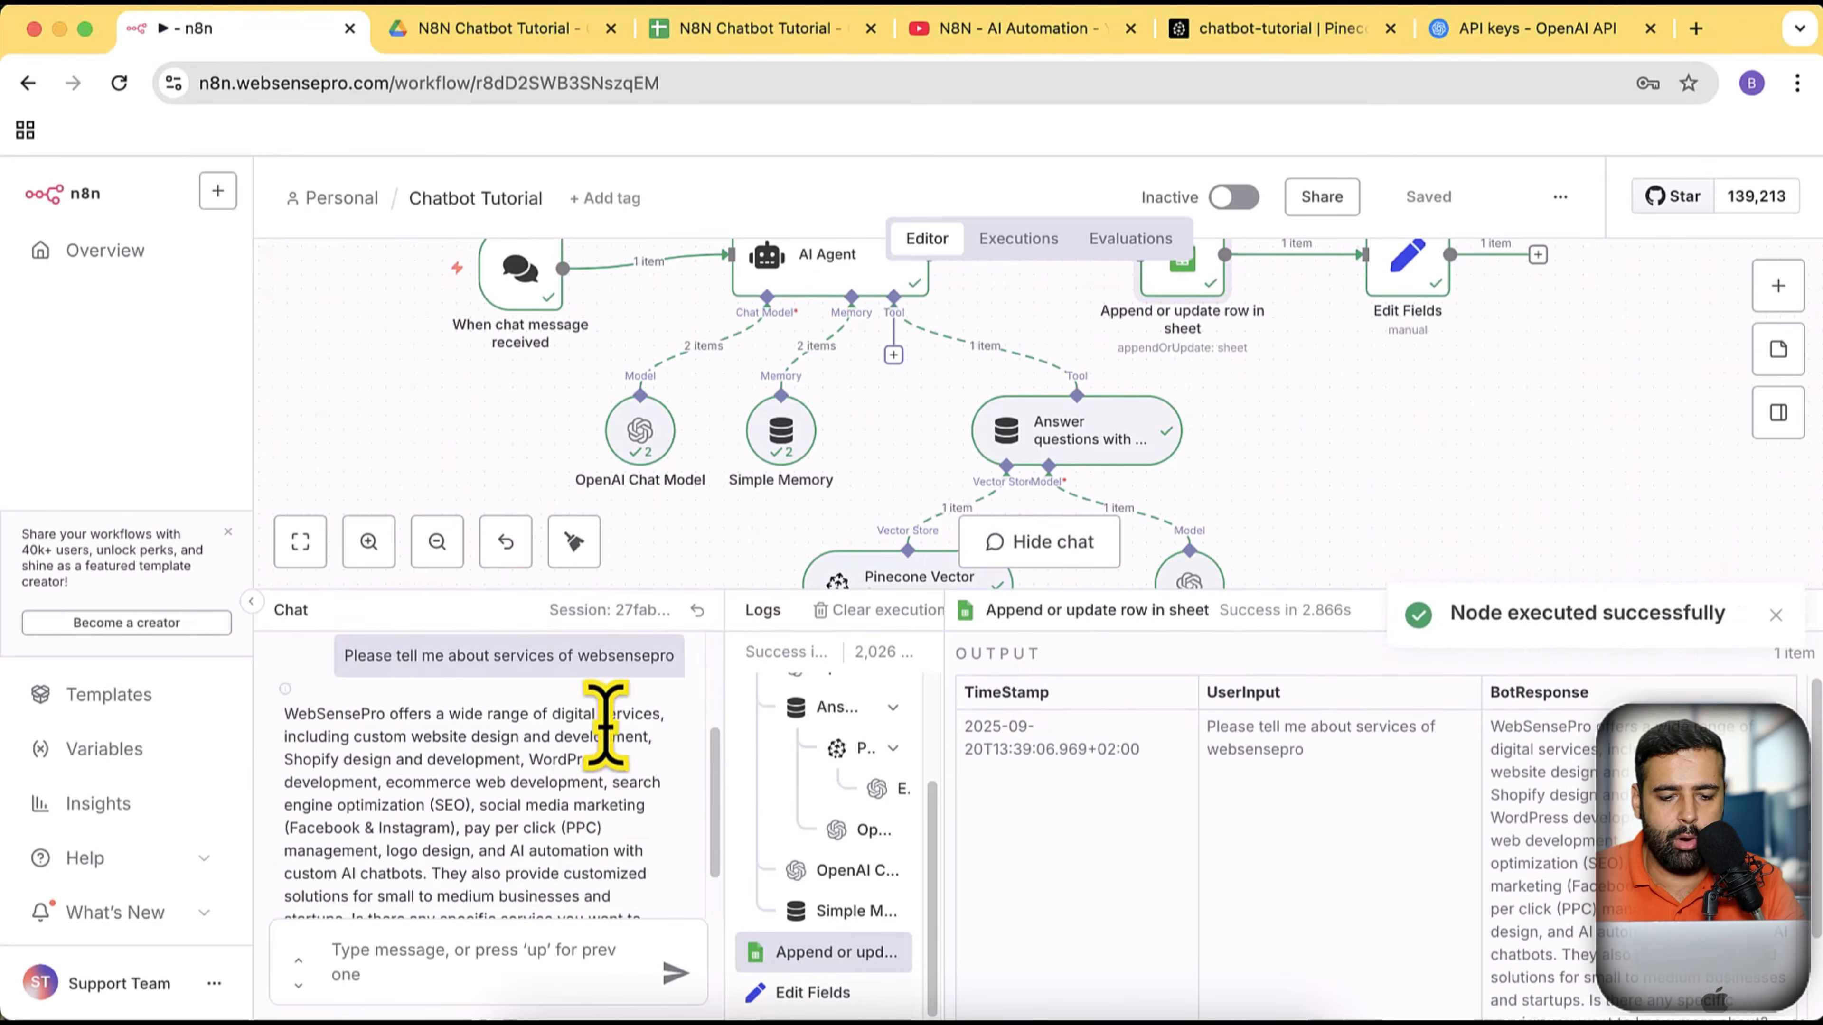
scroll(602, 729, "down", 2)
Ask the chatbot the off-topic question "Please tell me how to make an icecream" and highlight its reply
left_click(642, 928)
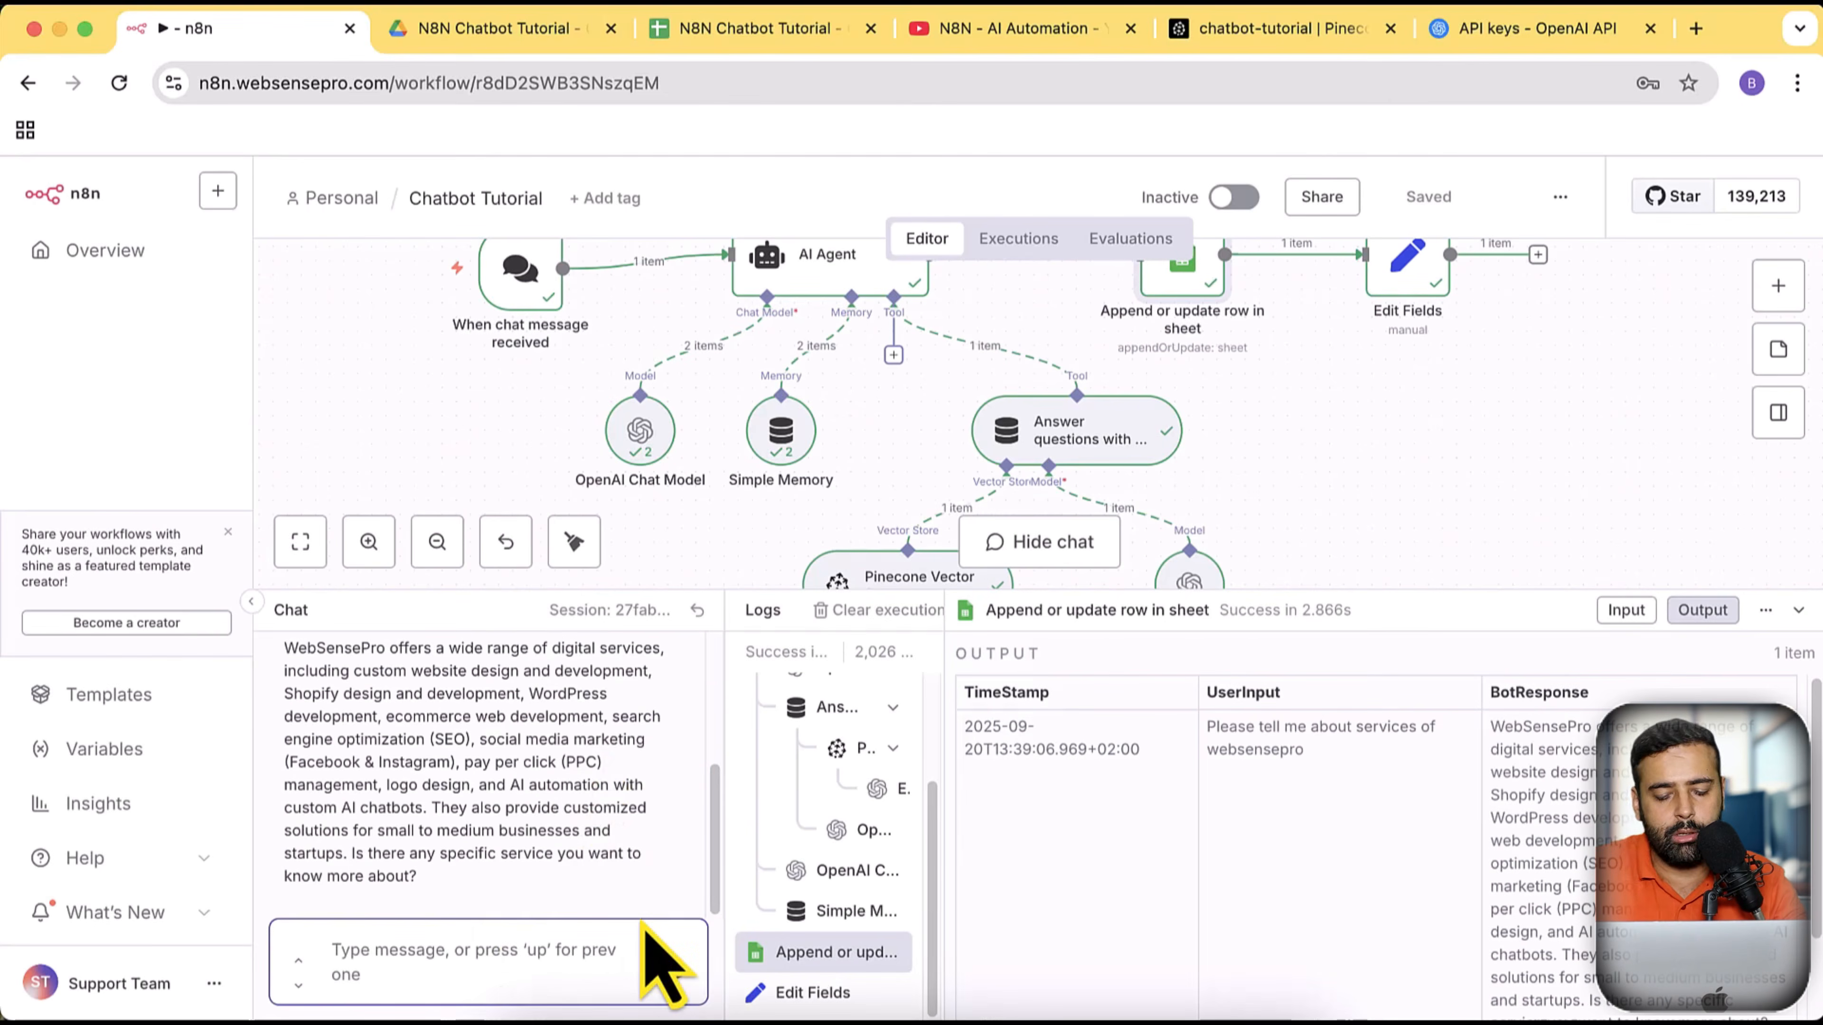
type("Please tell me how to make an")
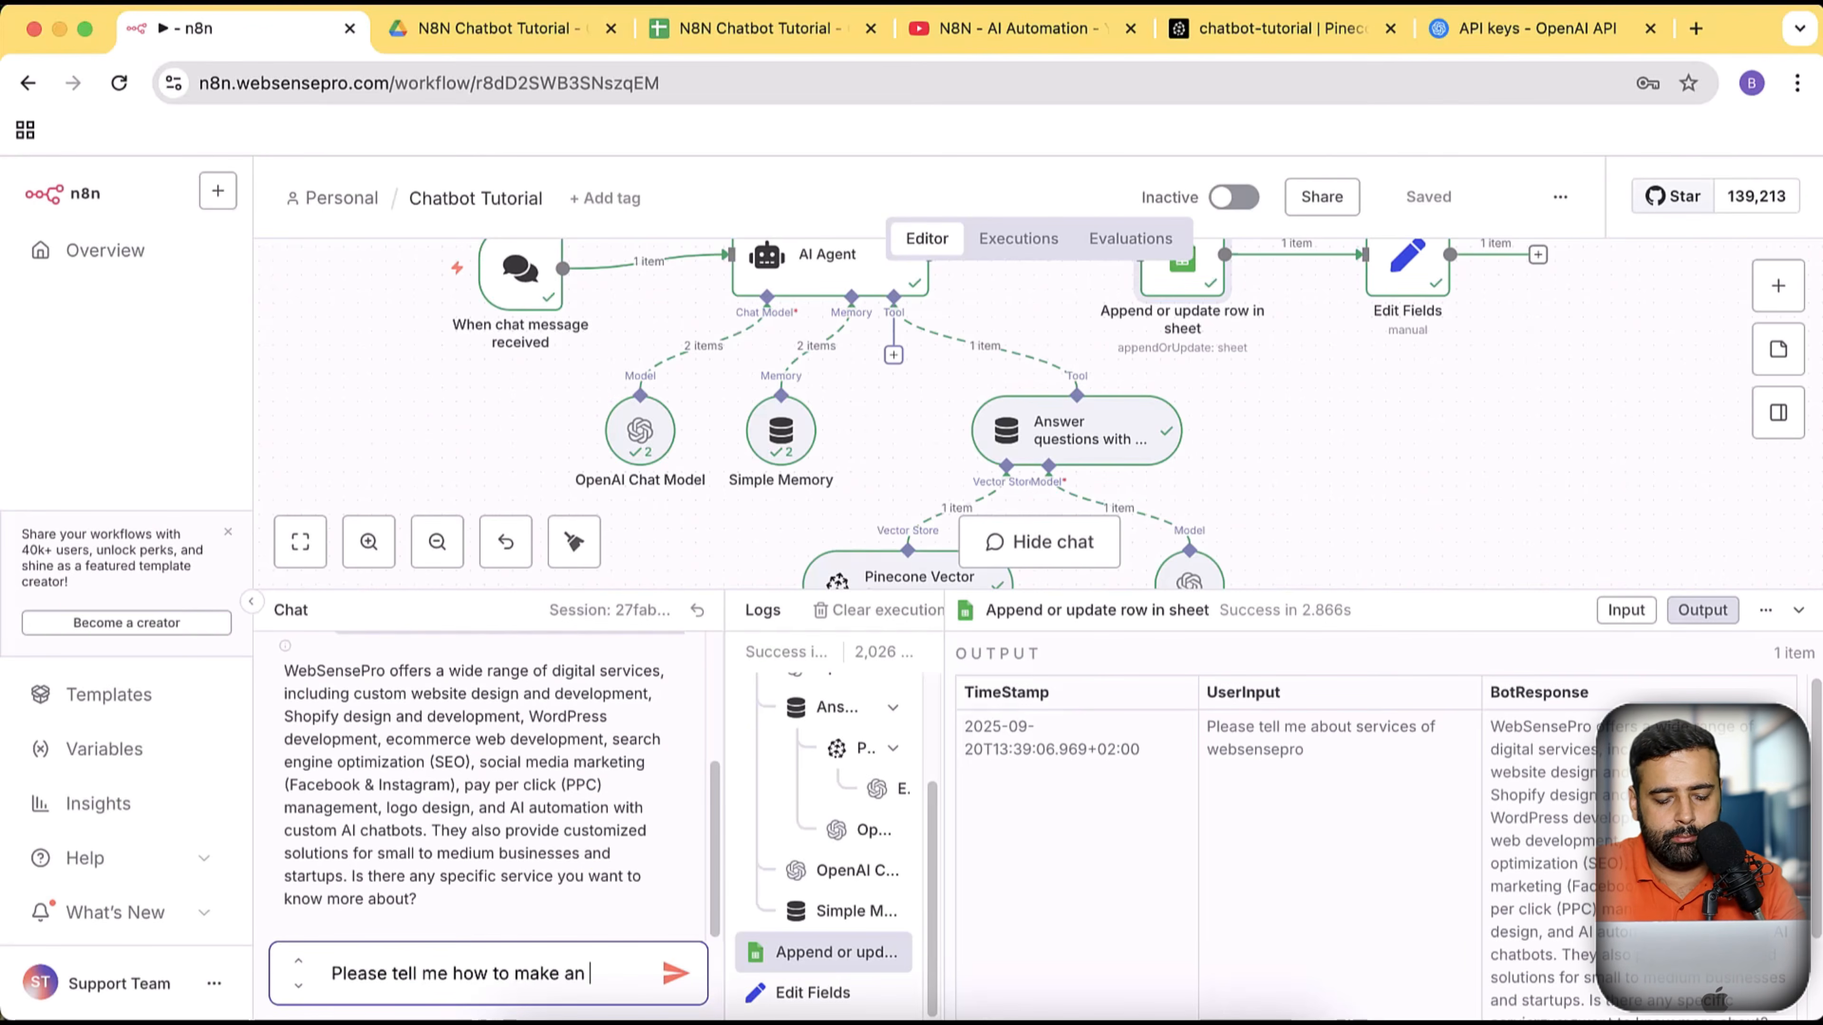
type("icecream")
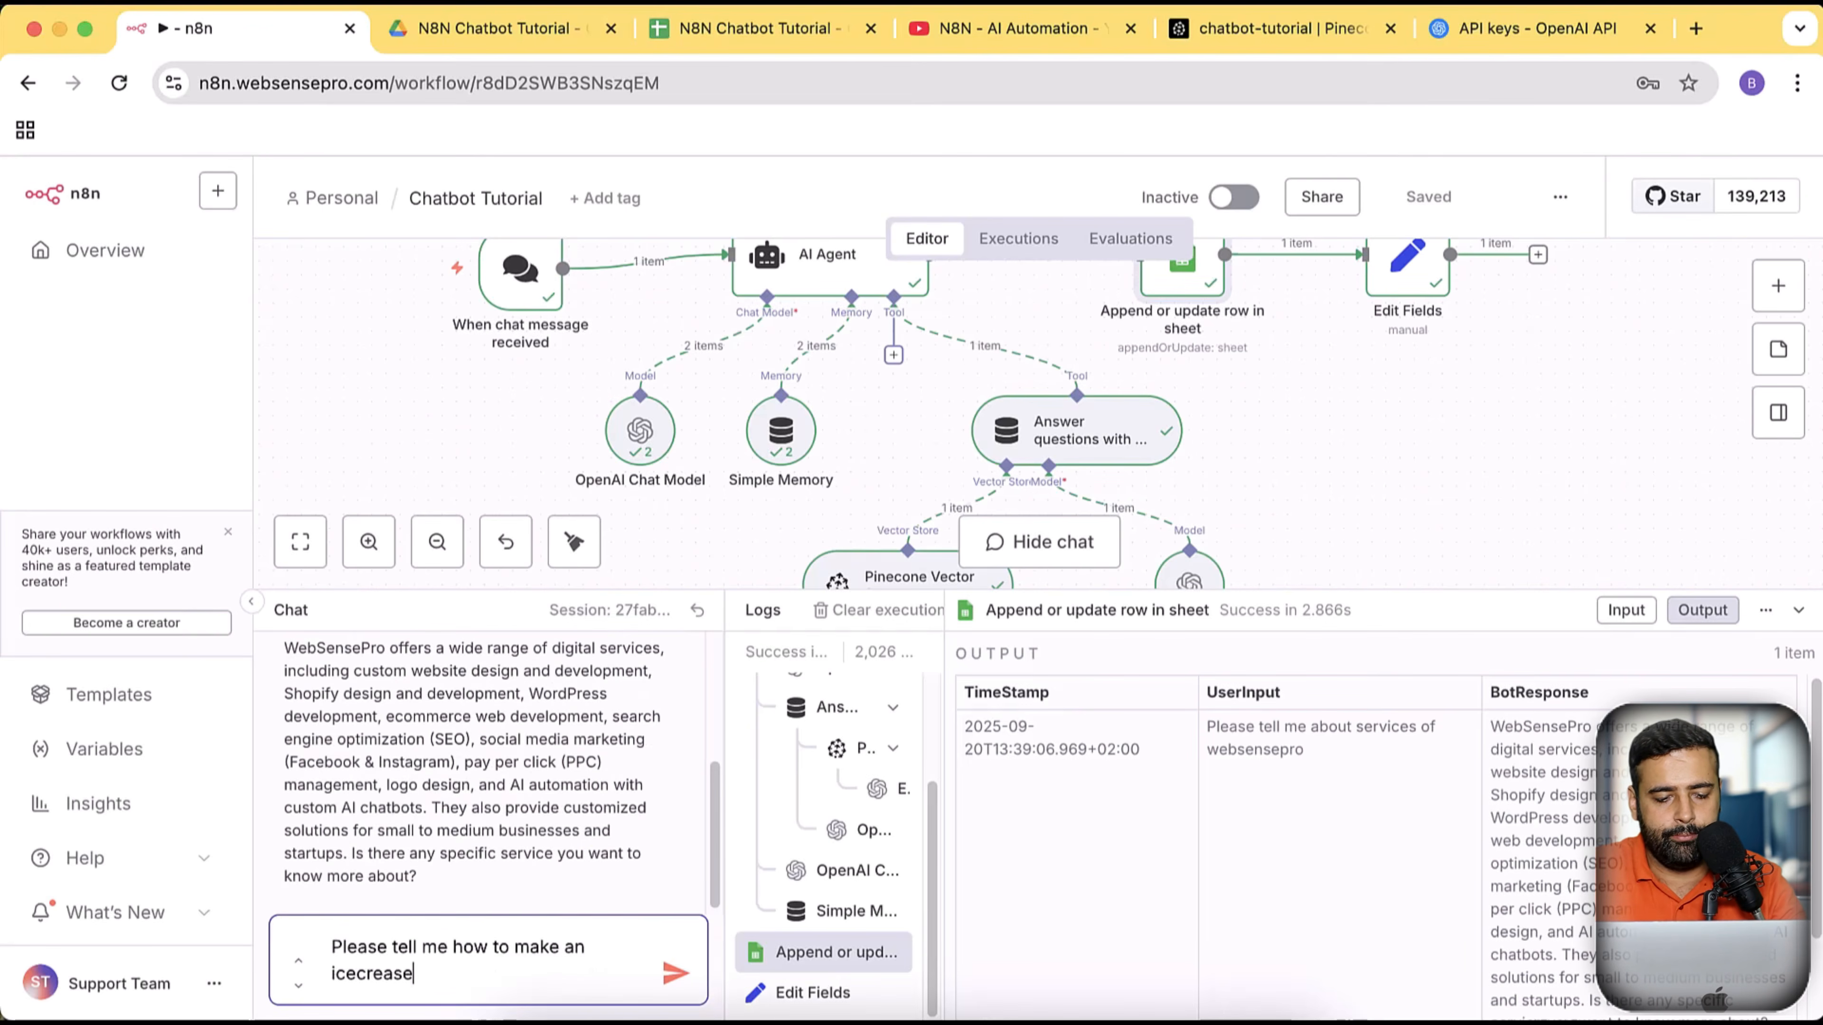
key("Return")
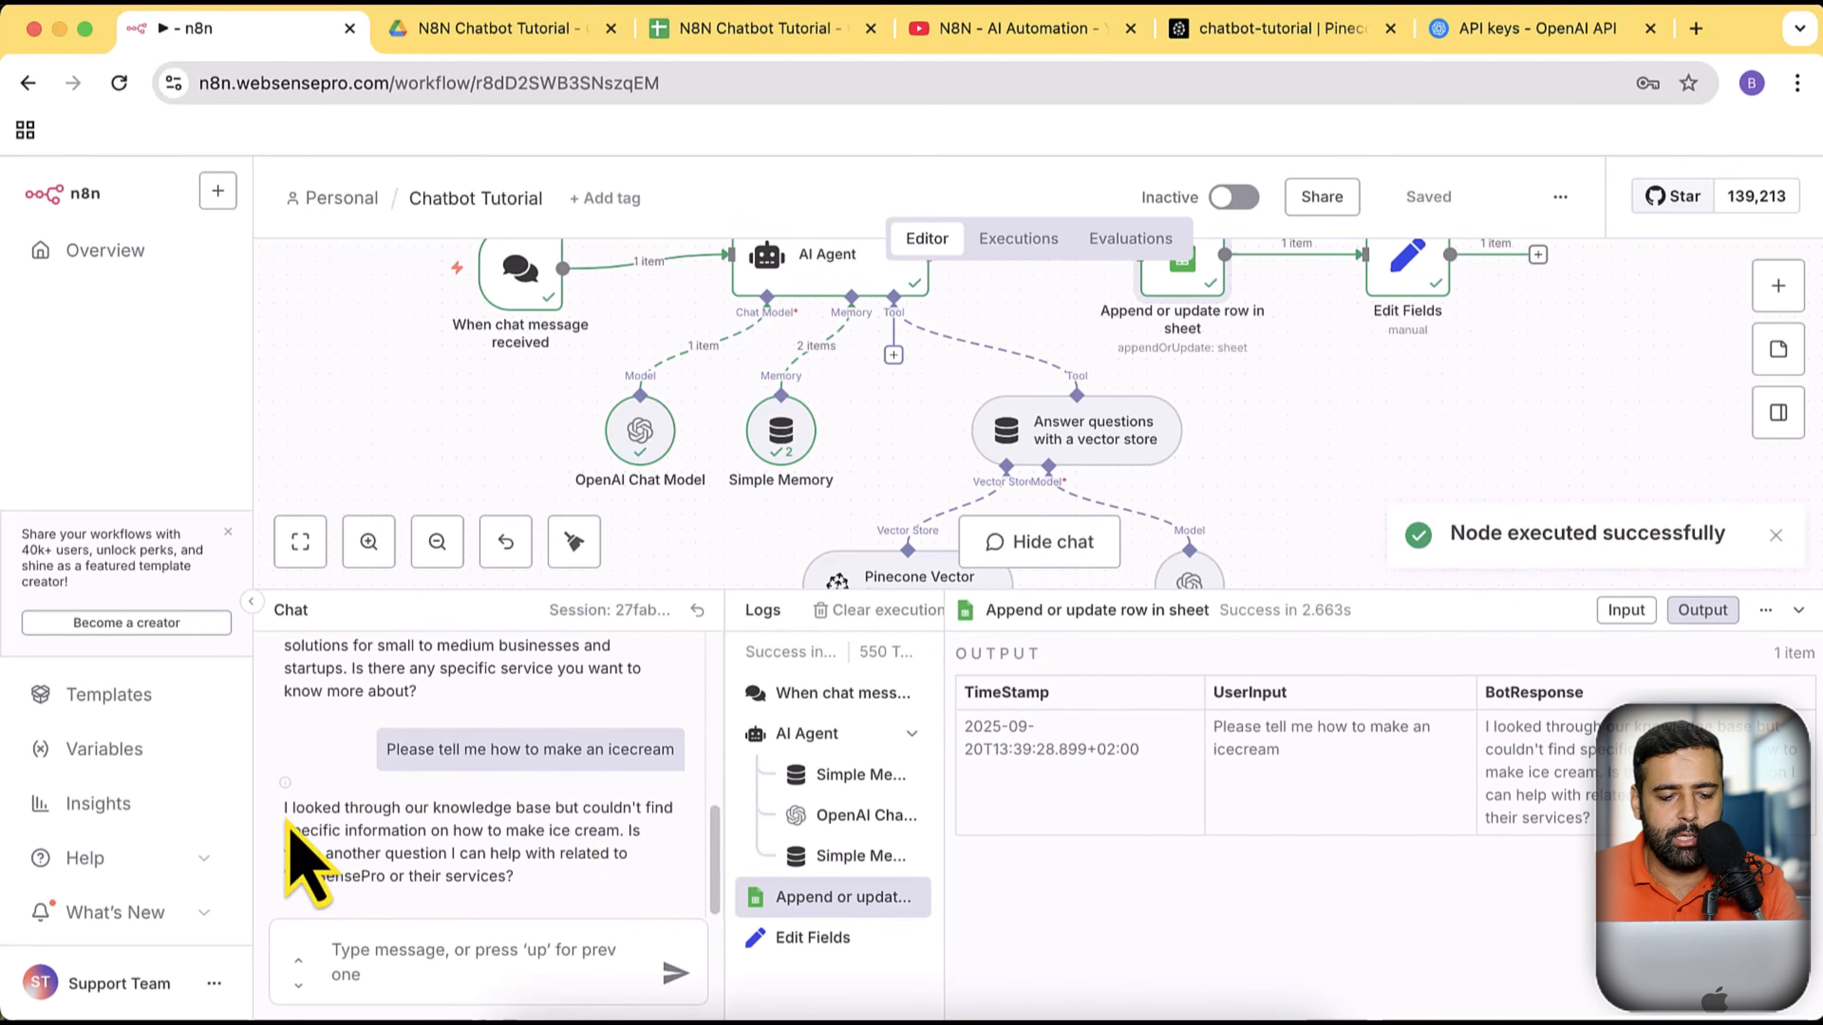
left_click_drag(287, 805, 543, 889)
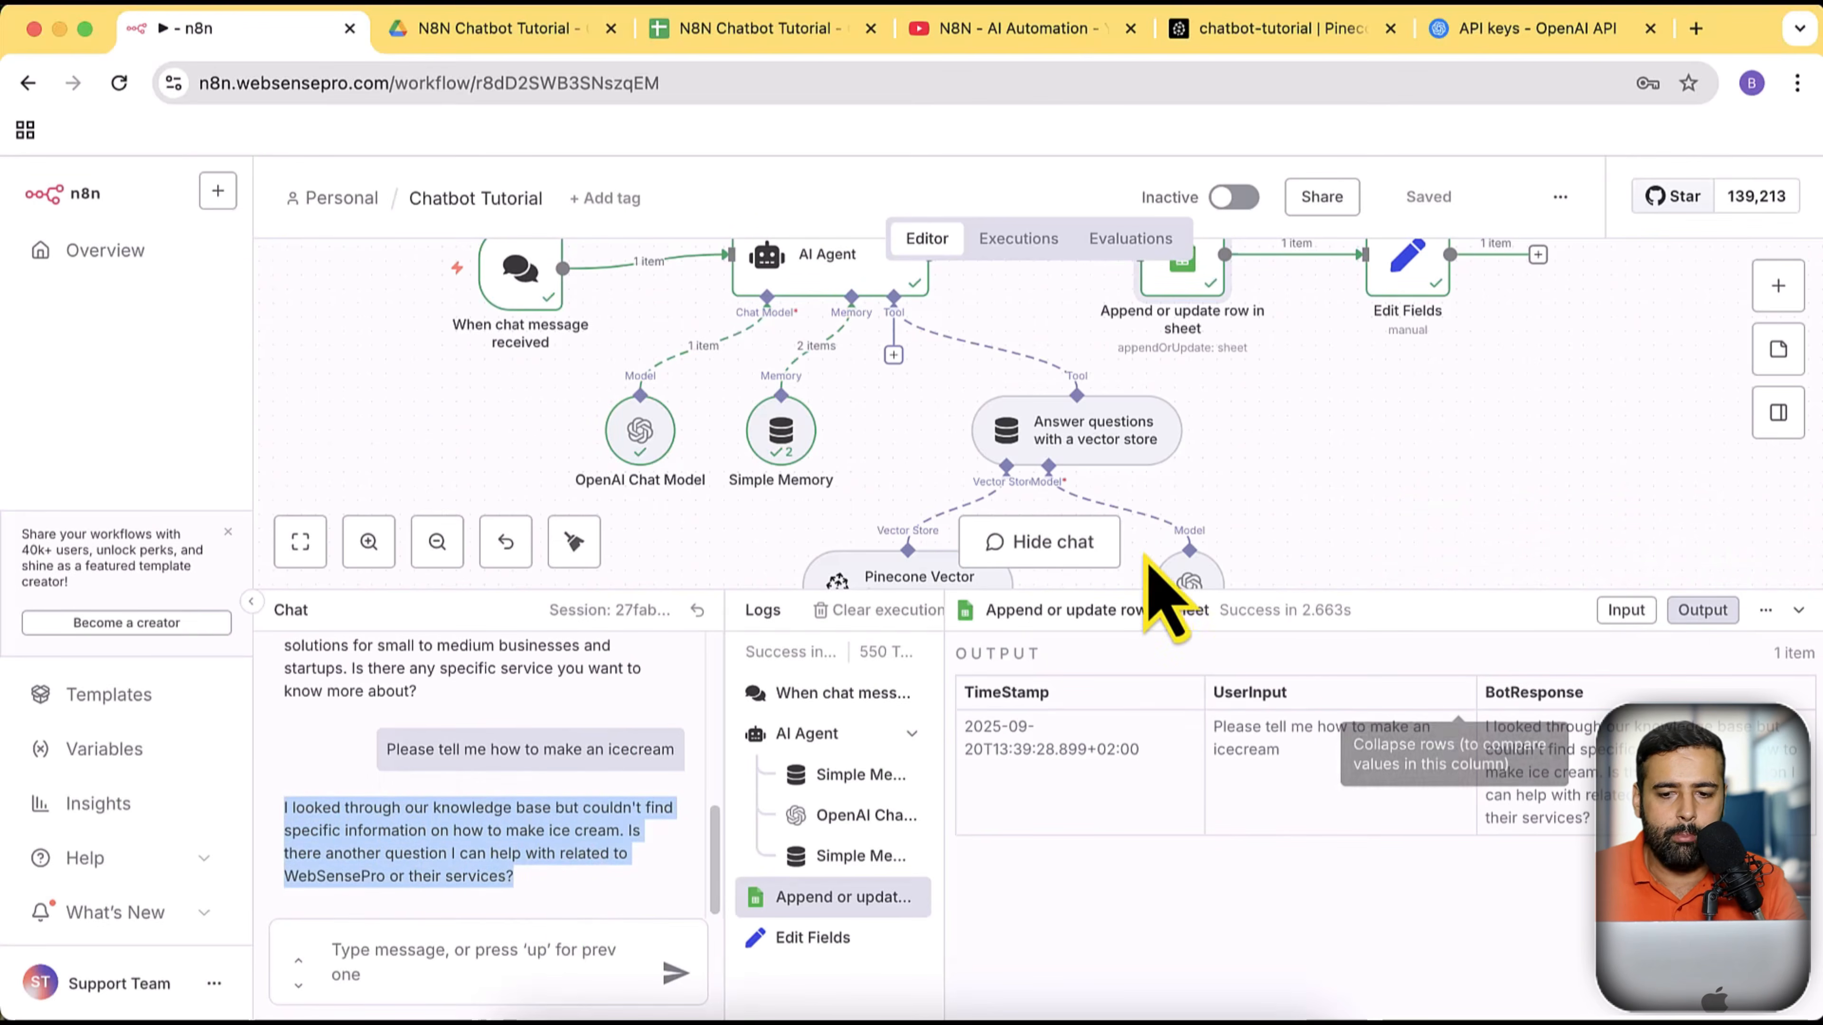
Shrink the chat and logs area, check websensepro-data-chatbot-1.txt in the N8N Chatbot Tutorial Drive folder, and return to the workflow
left_click_drag(1450, 588, 1453, 739)
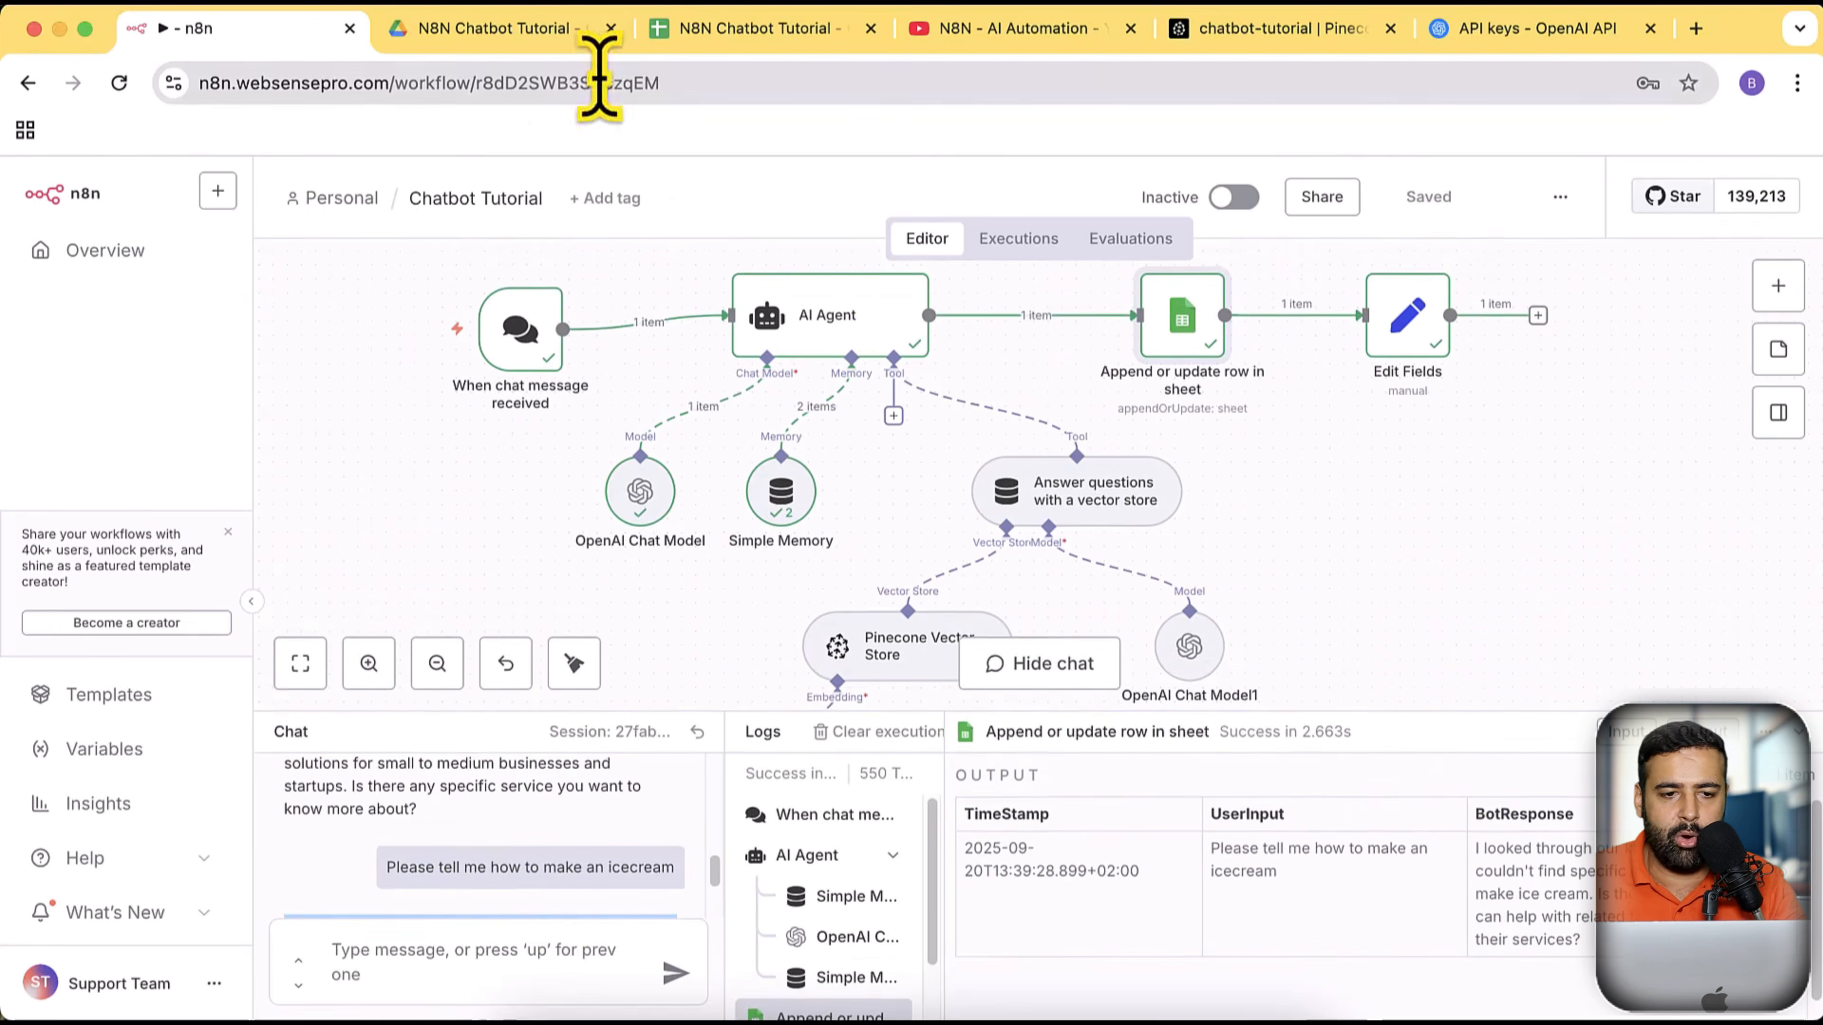
left_click(502, 29)
left_click(1365, 617)
left_click(1744, 522)
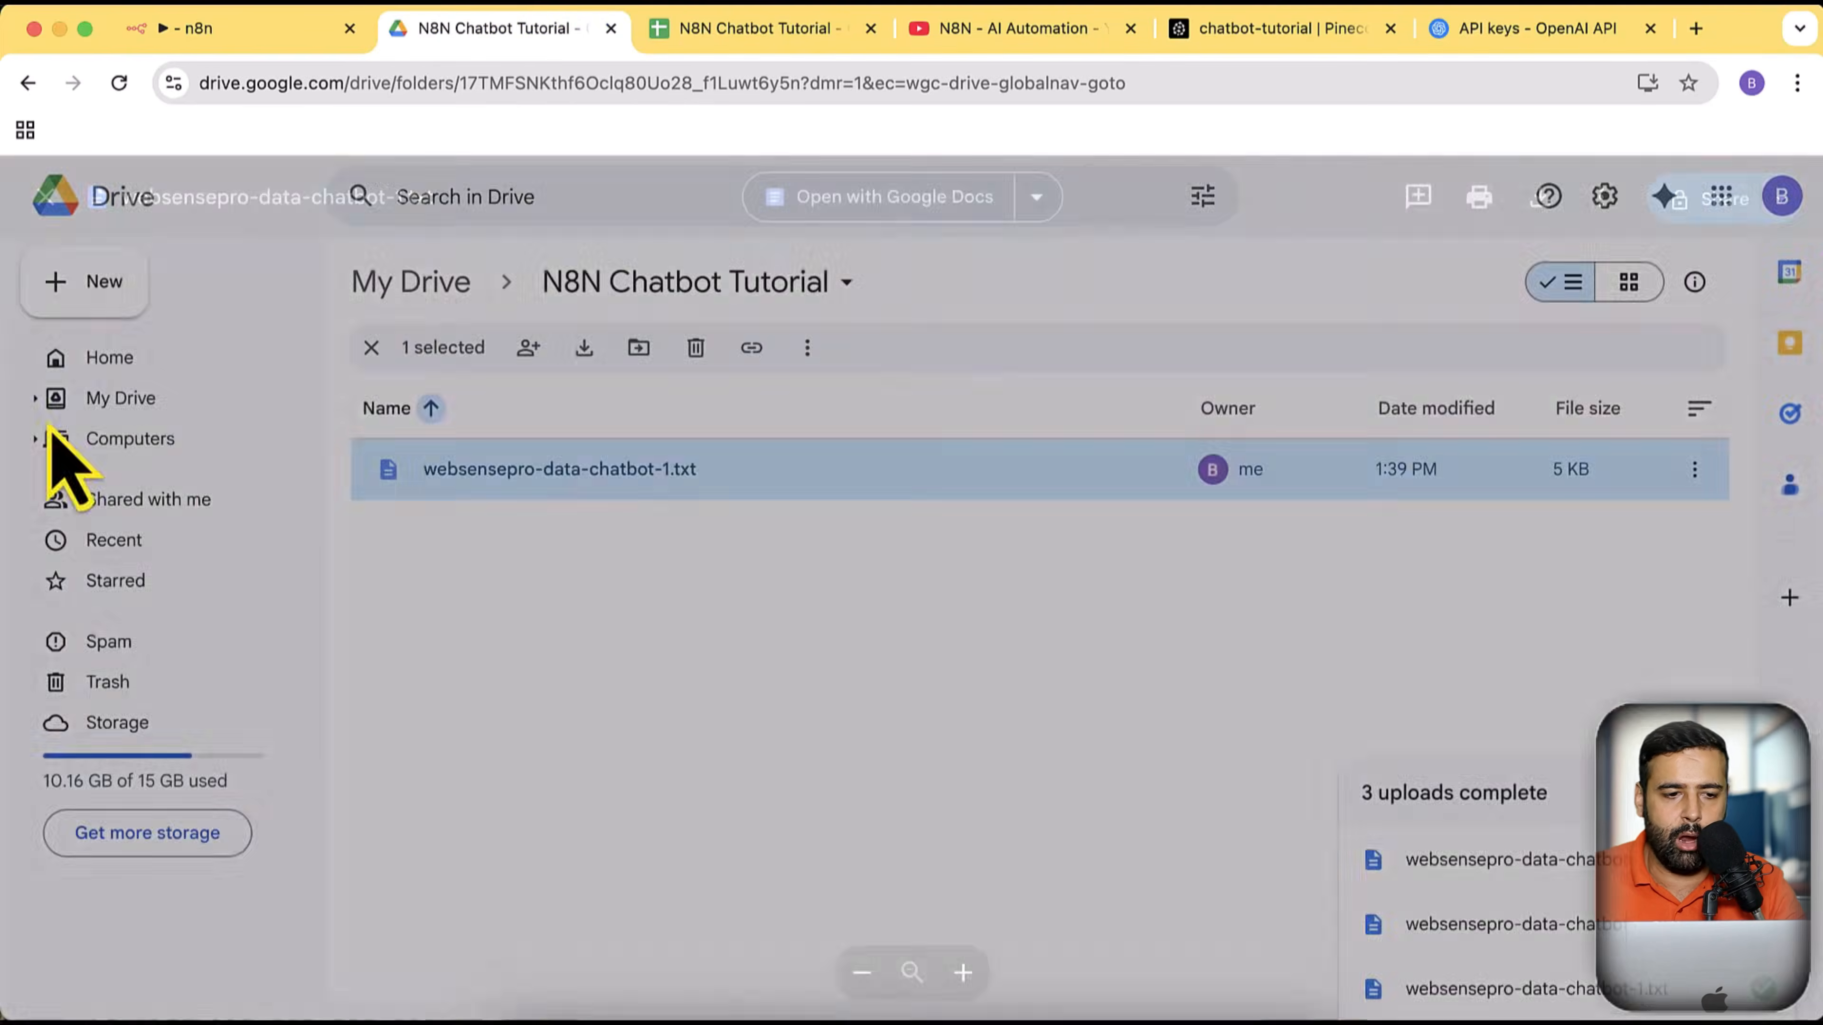
left_click(290, 29)
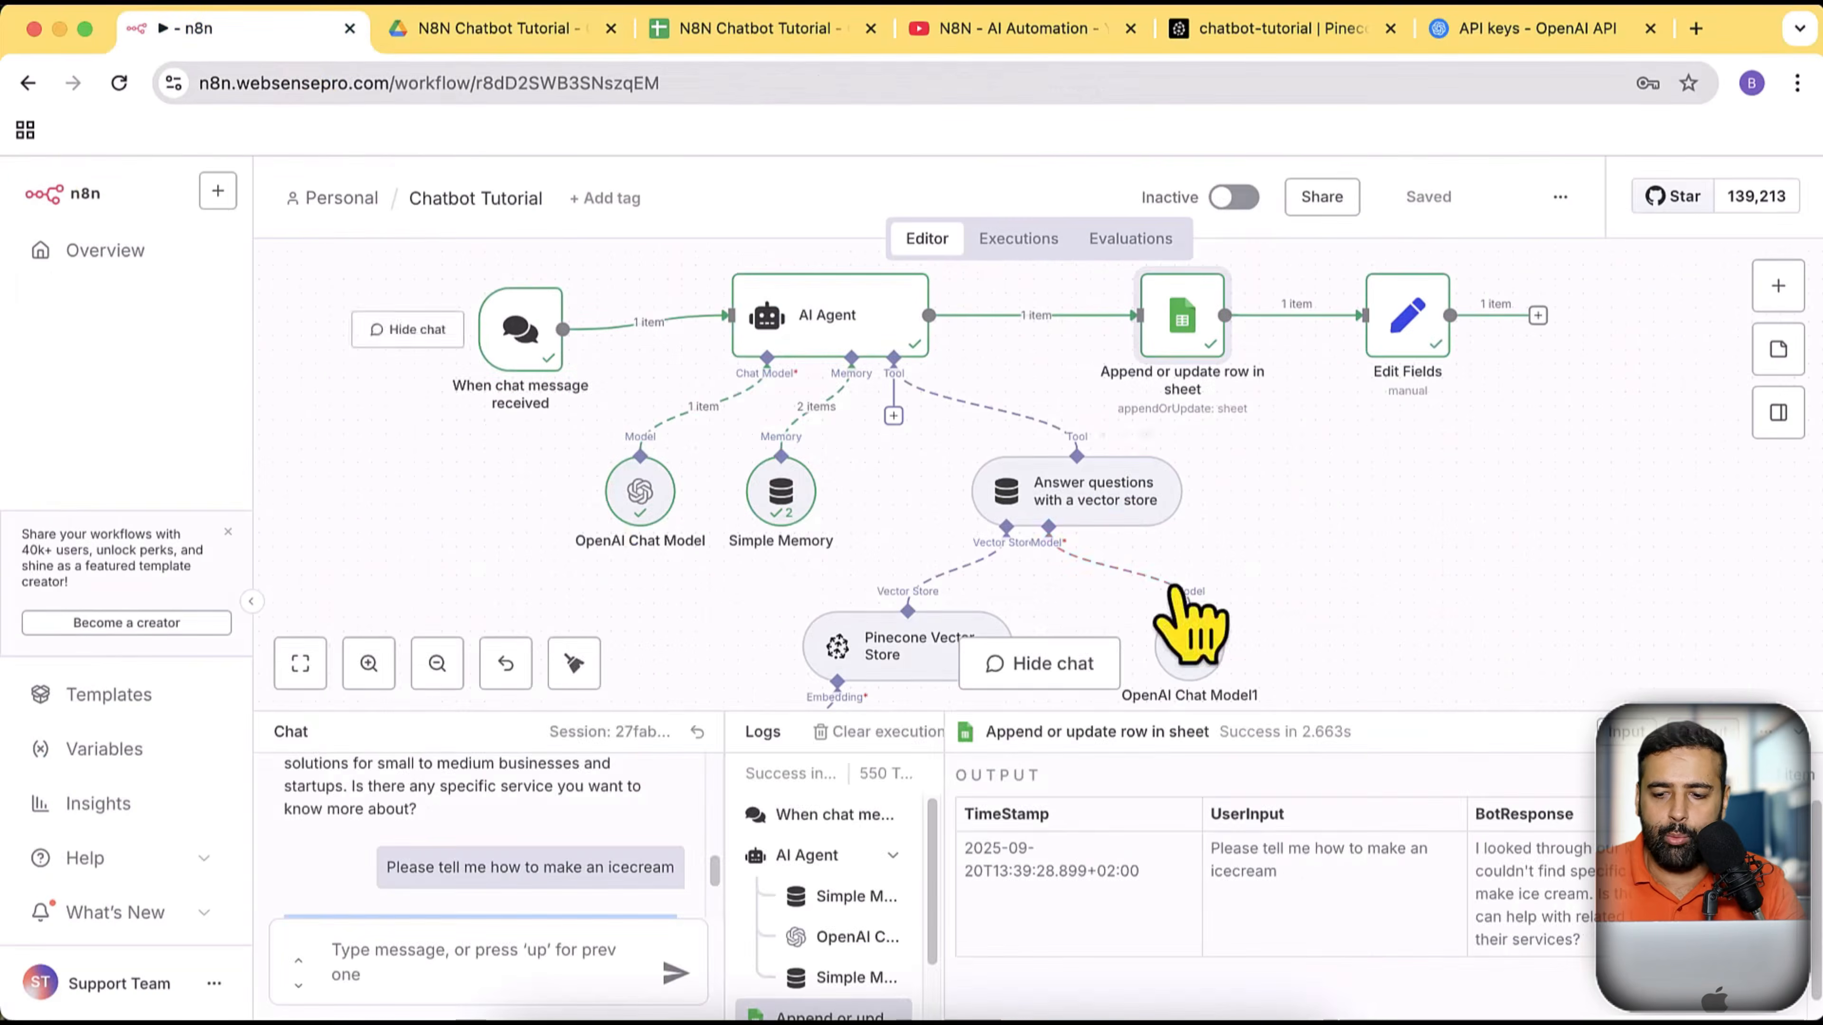
Collapse the chat and logs area so the whole Chatbot Tutorial workflow fits on the canvas
left_click(1799, 733)
scroll(1407, 639, "down", 3)
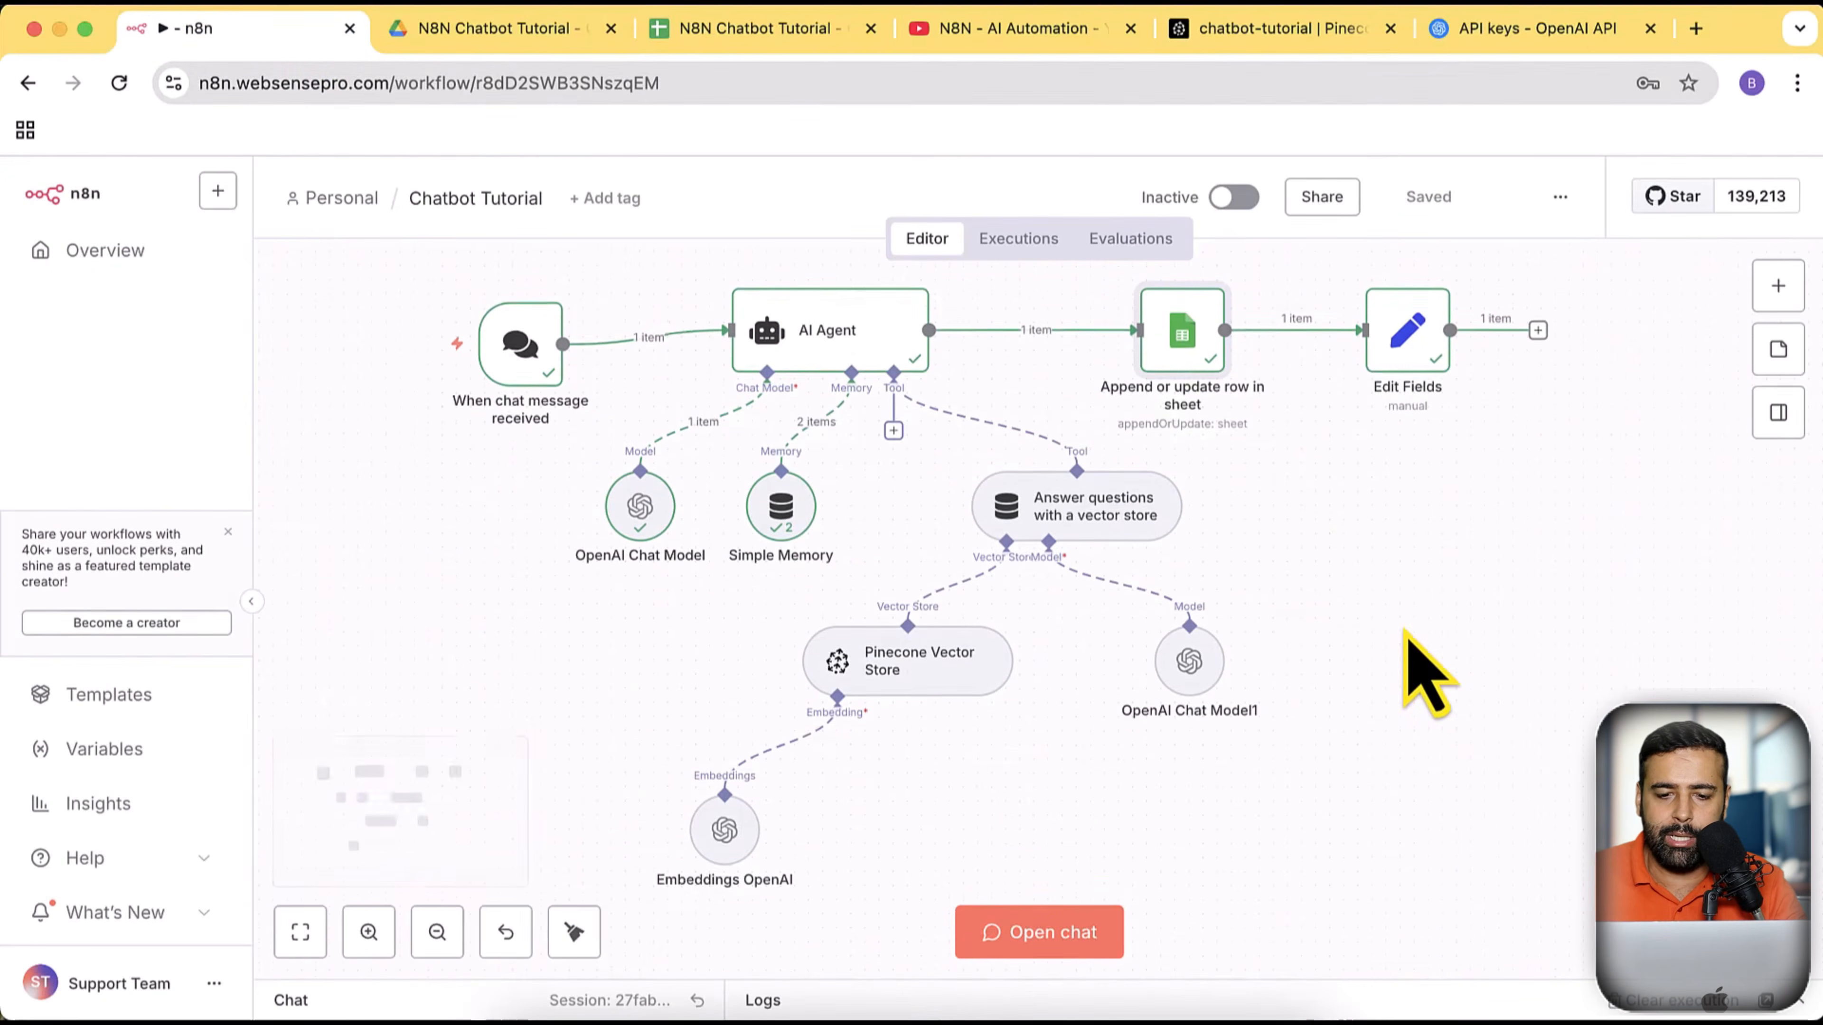
scroll(1404, 630, "up", 1)
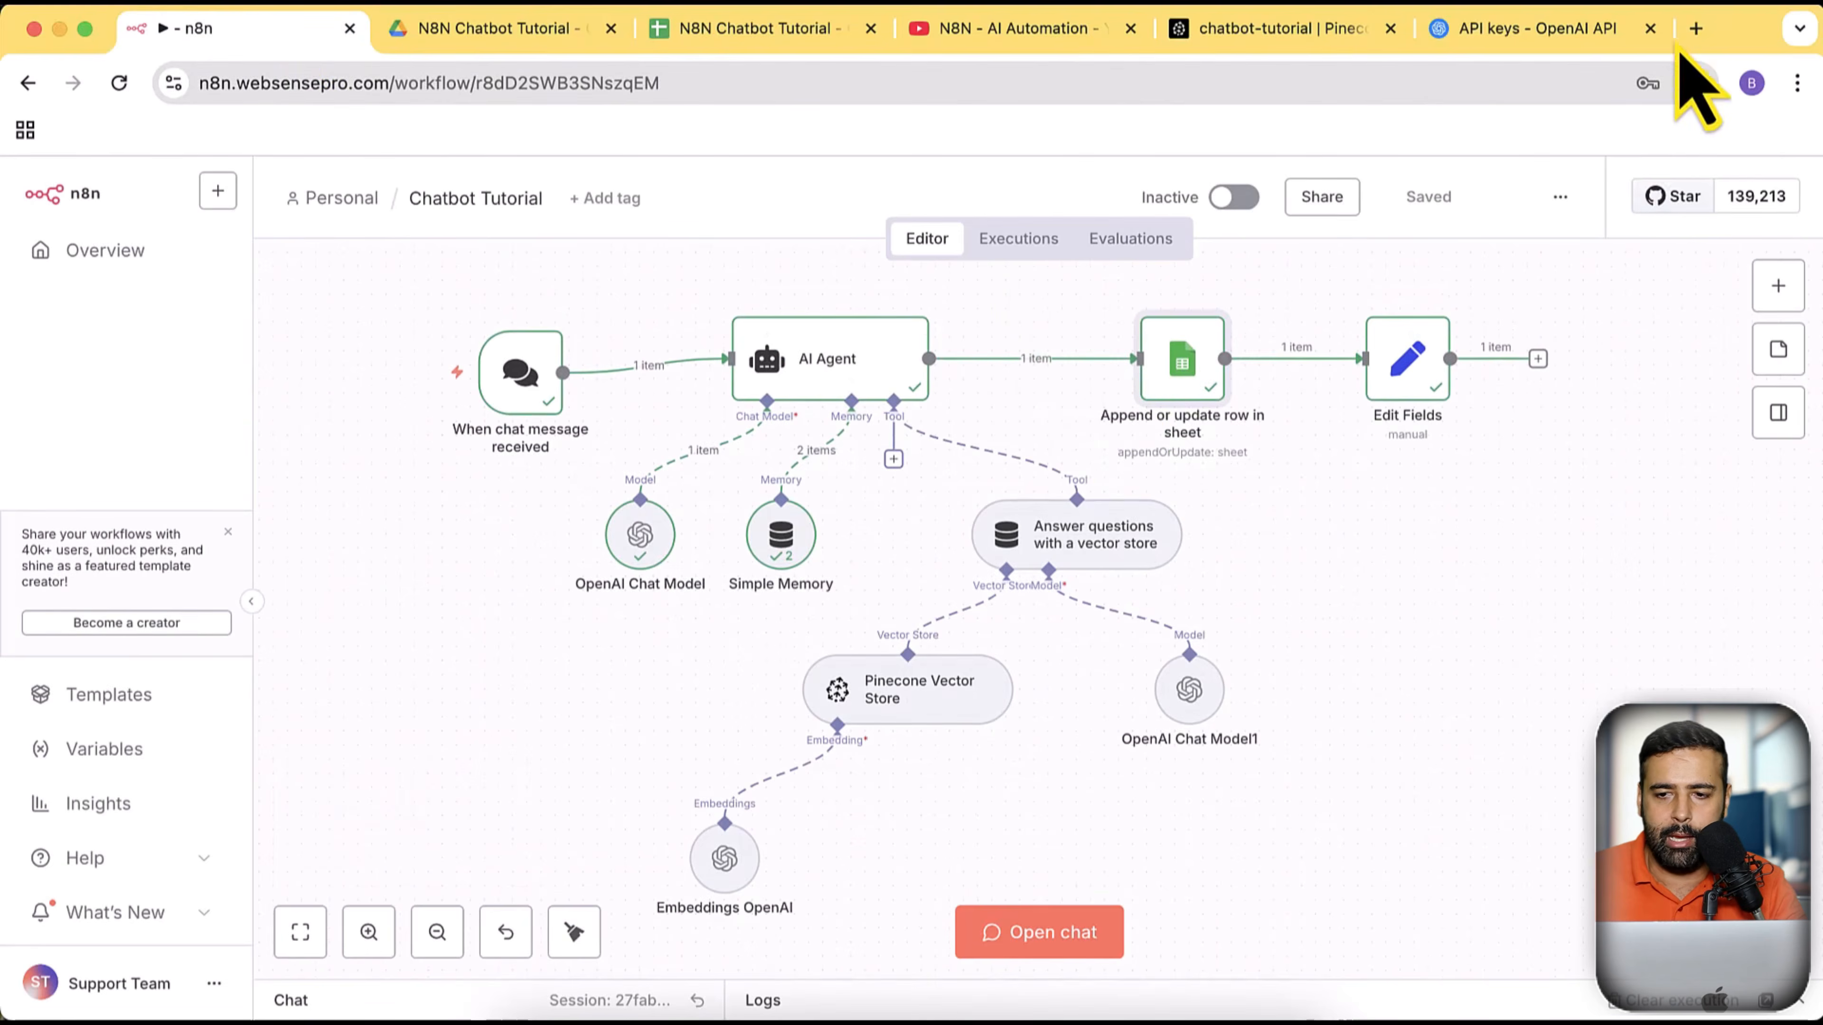
Open the WordPress admin dashboard at websensepro.com/youtube/wp-admin/ in a new browser tab
left_click(1695, 28)
type("websensepro")
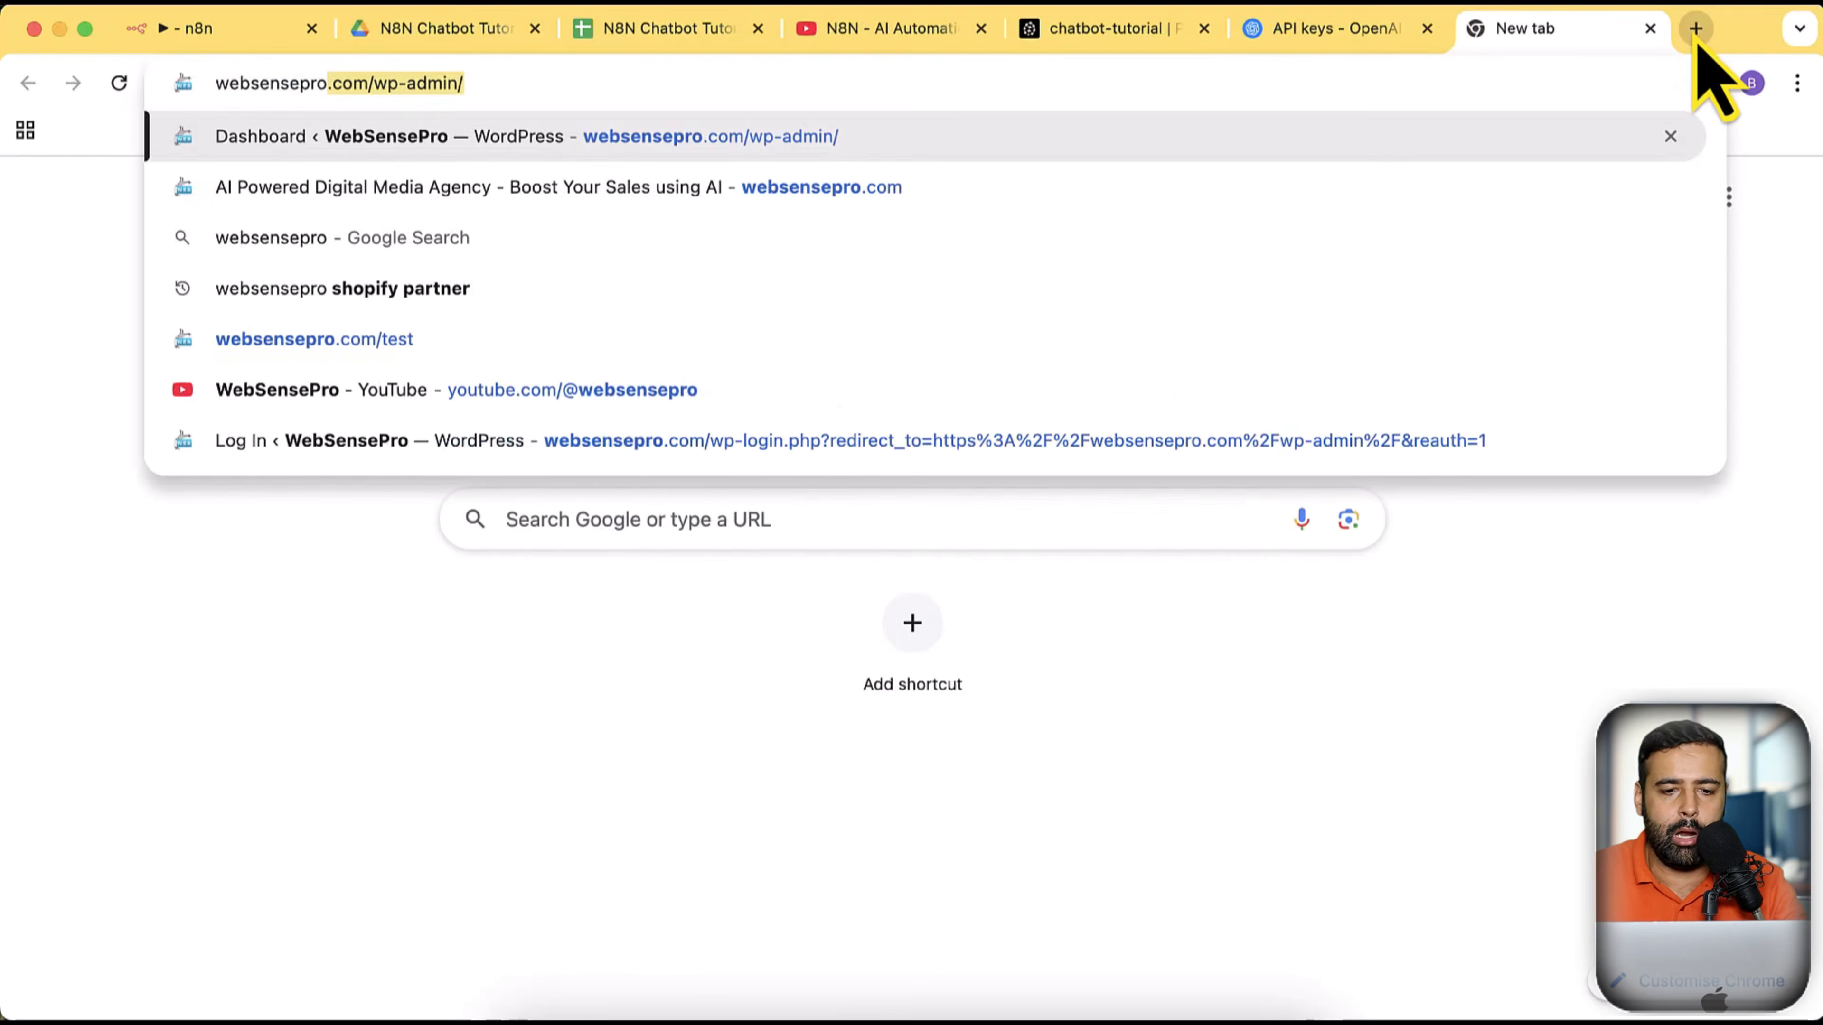
key("Right")
key("BackSpace")
key("BackSpace")
key("BackSpace")
key("BackSpace")
key("BackSpace")
key("BackSpace")
key("BackSpace")
key("BackSpace")
key("BackSpace")
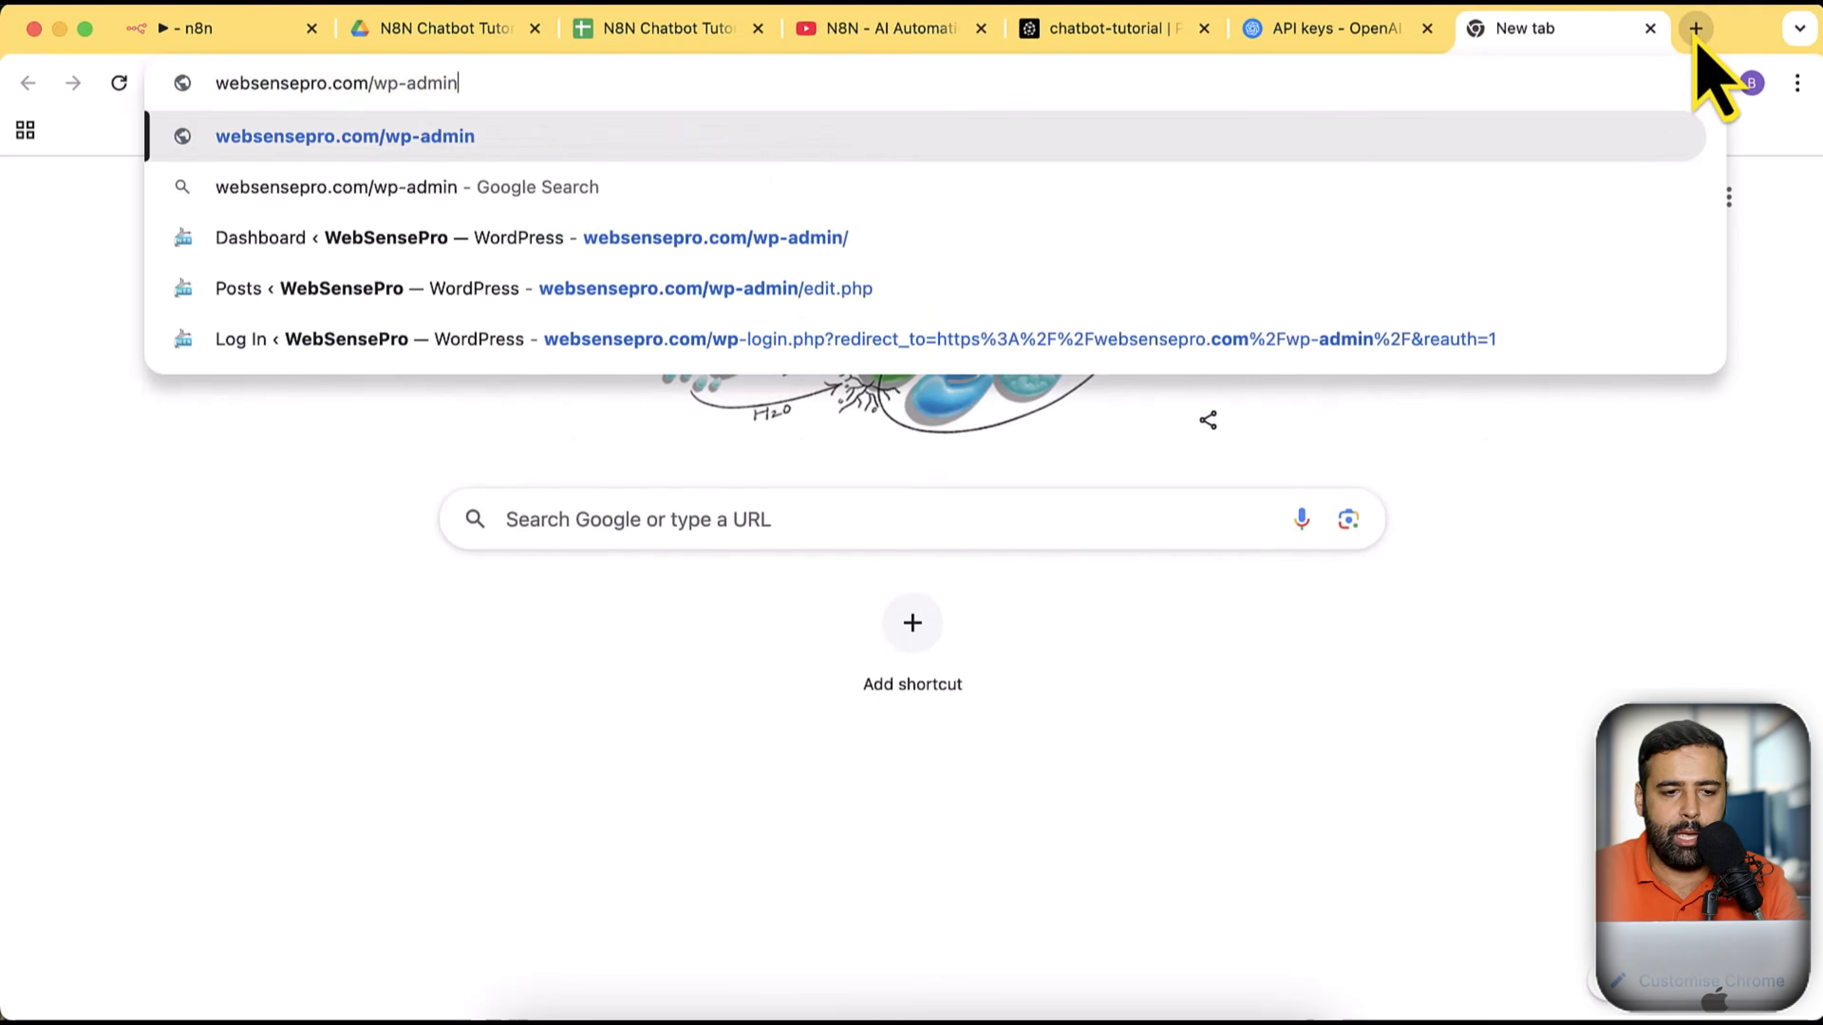
type("youtub")
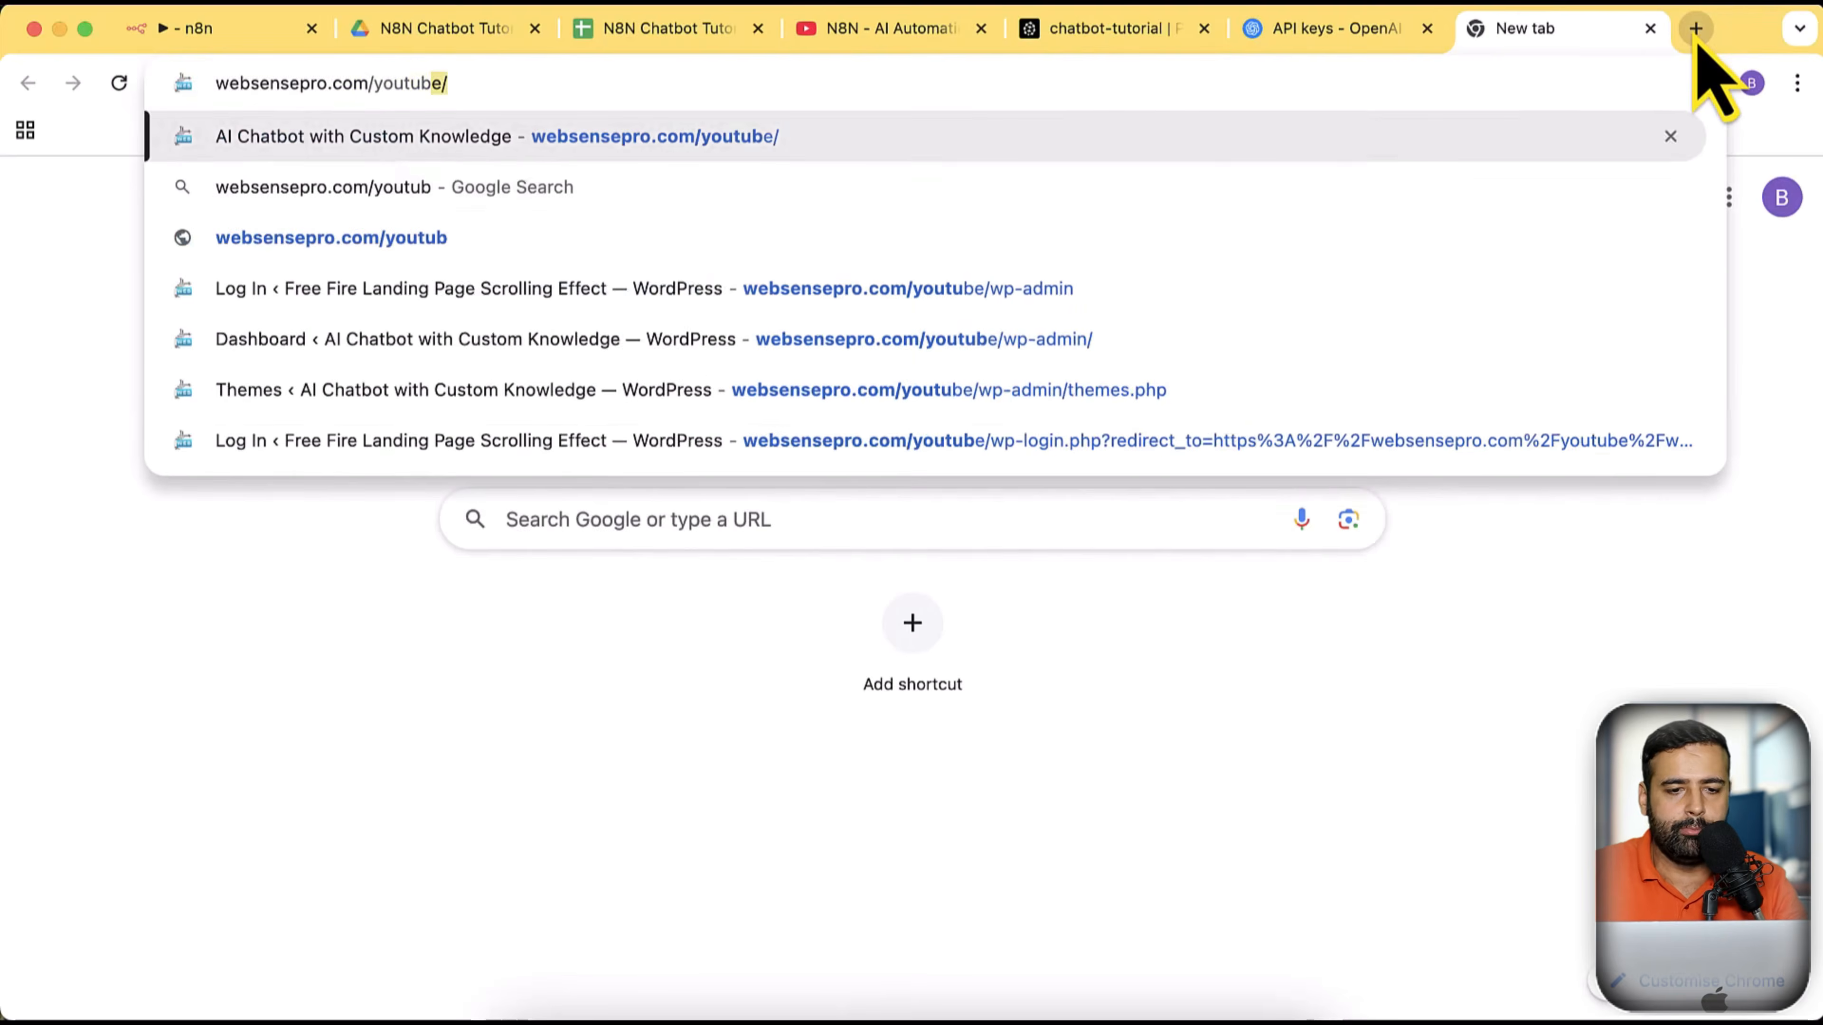
key("Down")
key("Down")
key("Down")
key("Down")
key("Return")
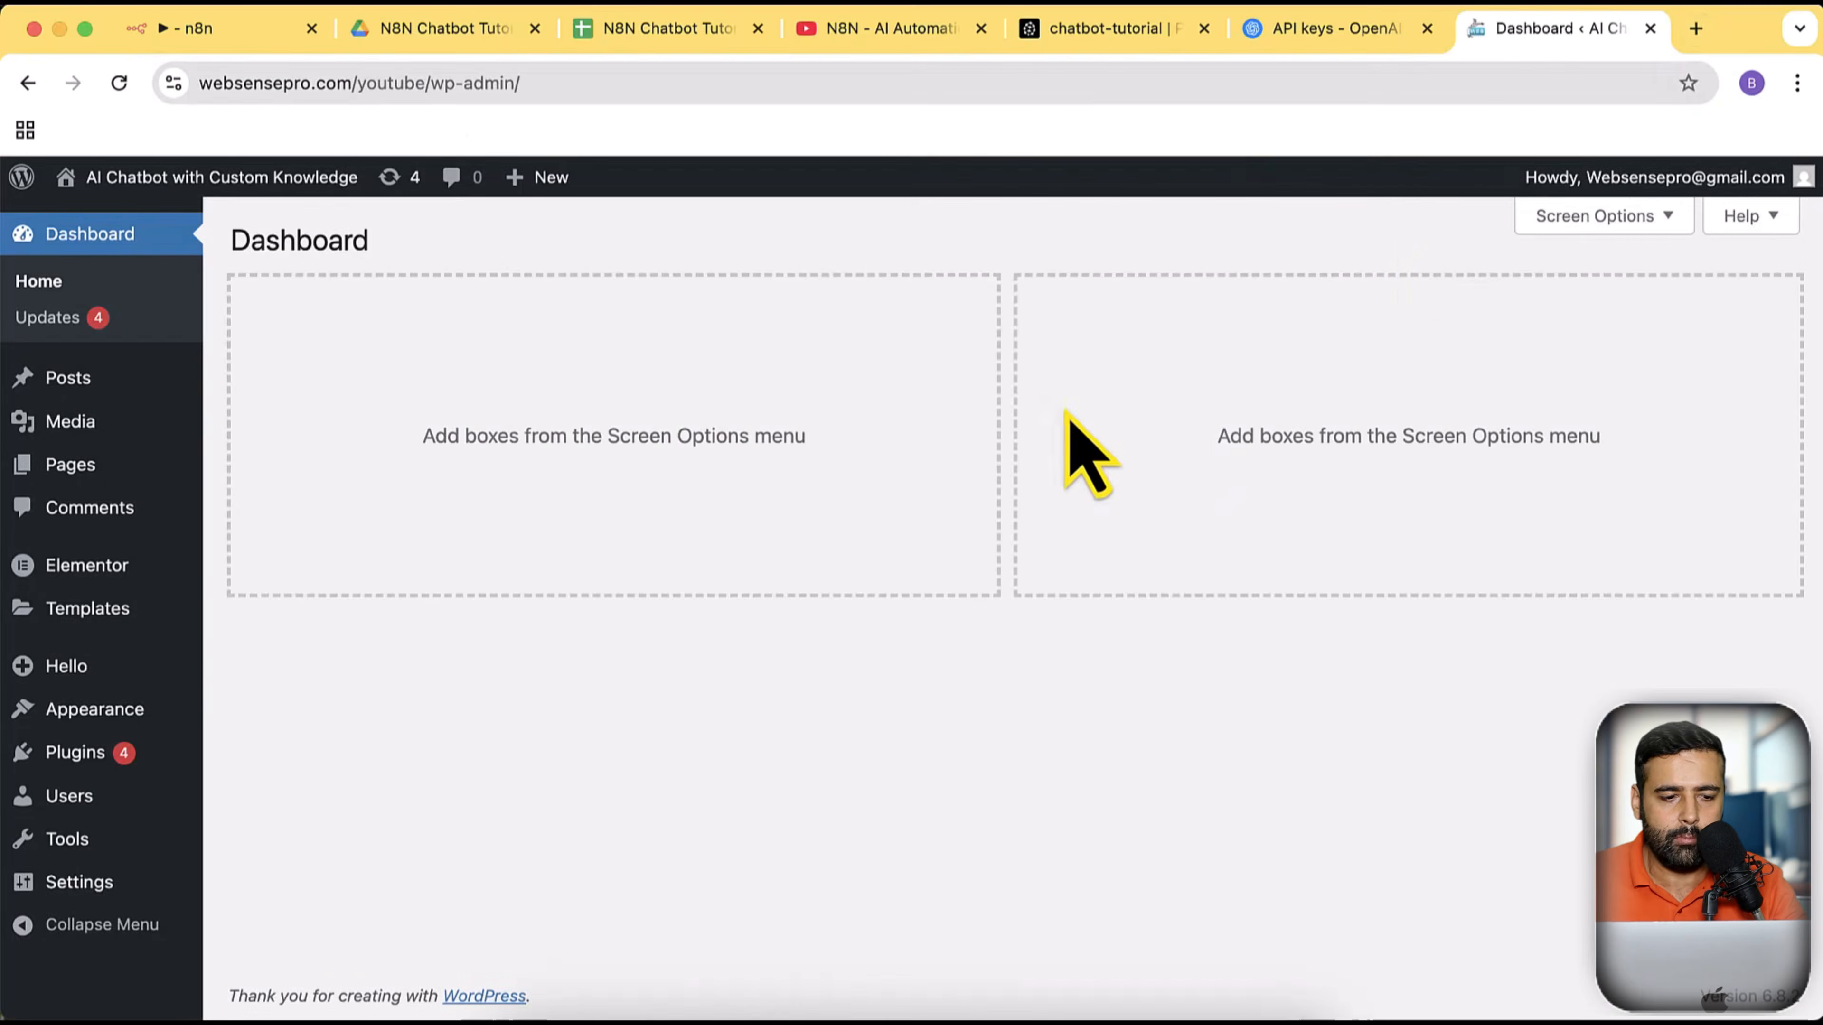
Open the site's front page in a tab ahead of the dashboard, and briefly expand and collapse its chat widget
mouse_move(216, 187)
left_click(205, 222, "super")
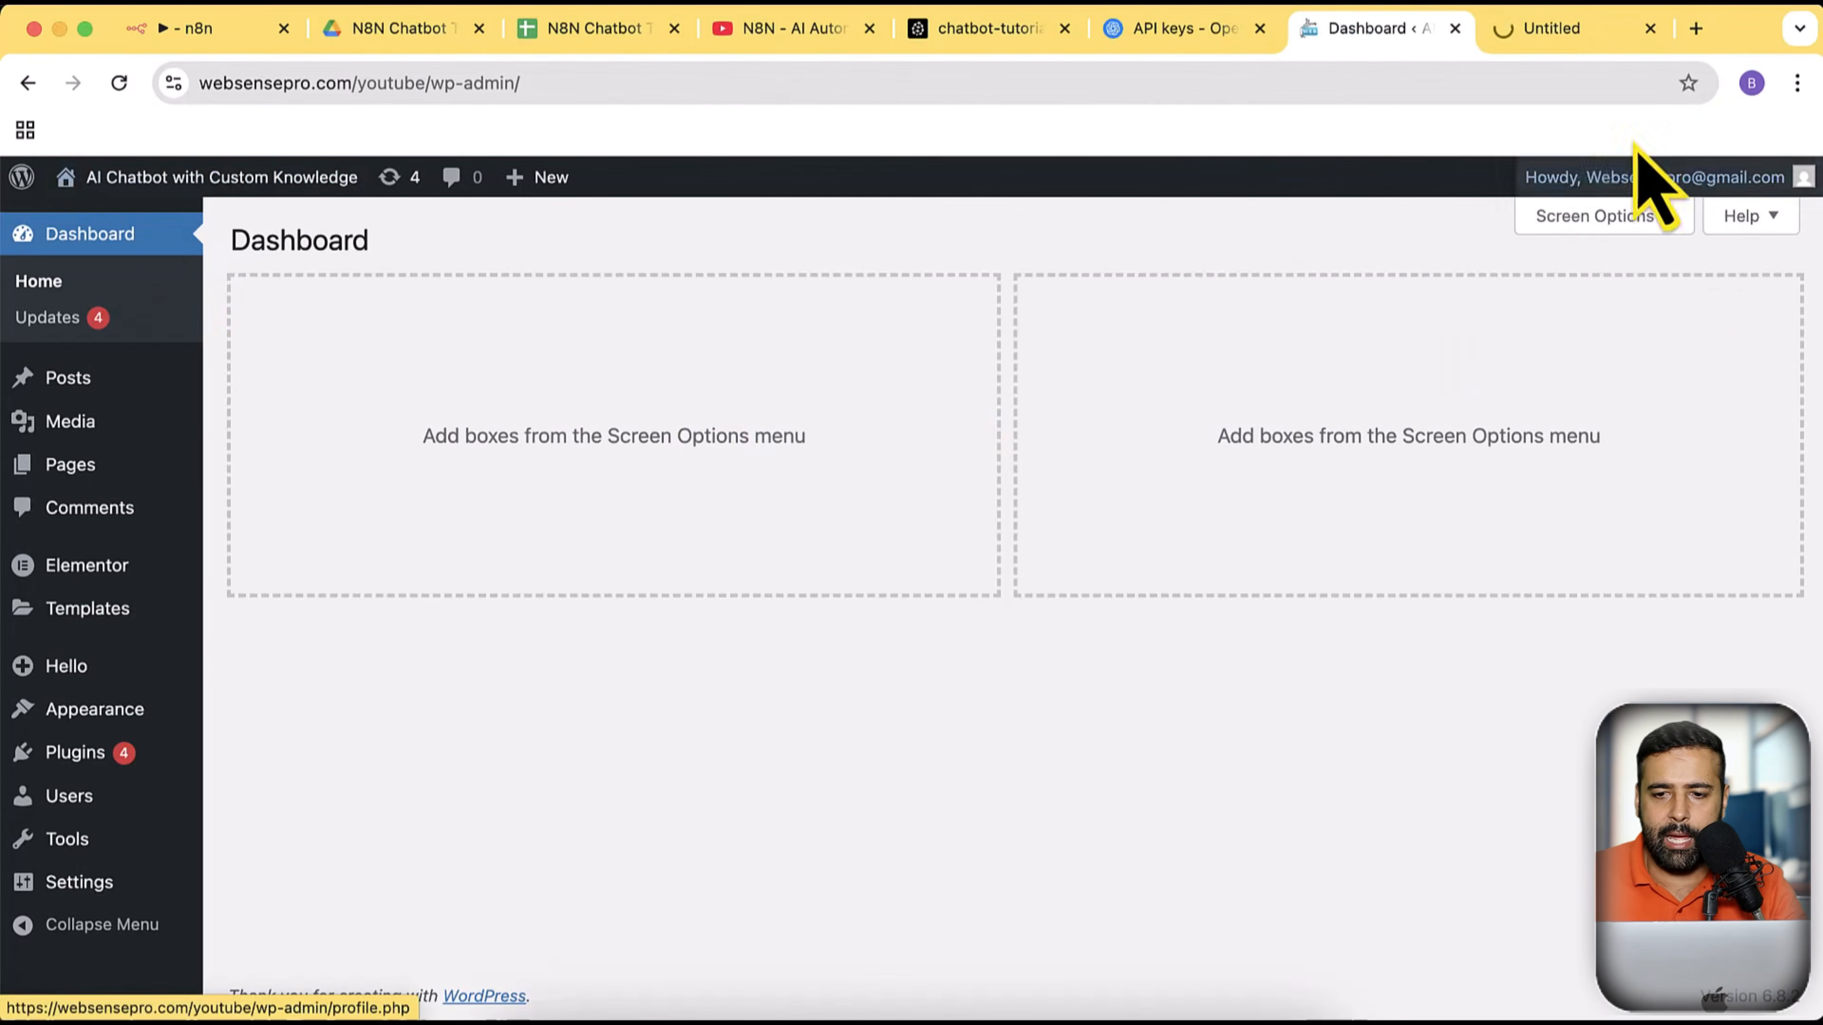
left_click_drag(1586, 29, 1381, 29)
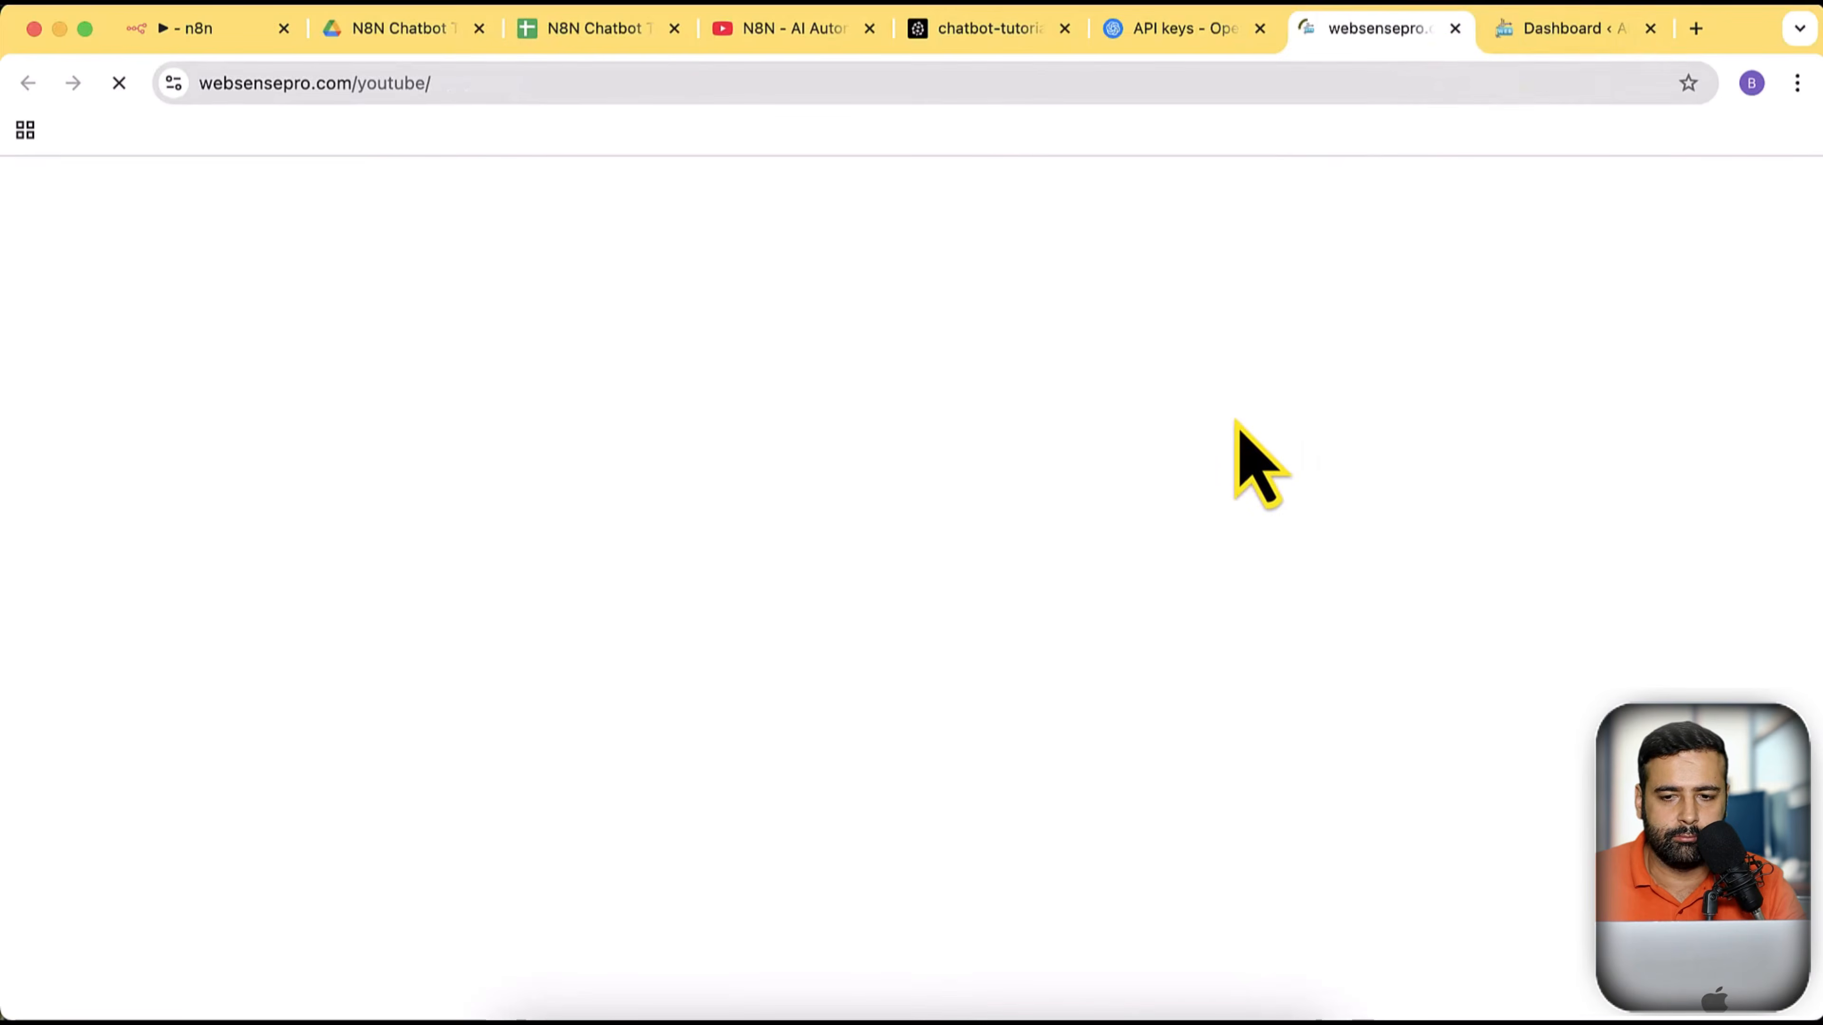
left_click(1764, 961)
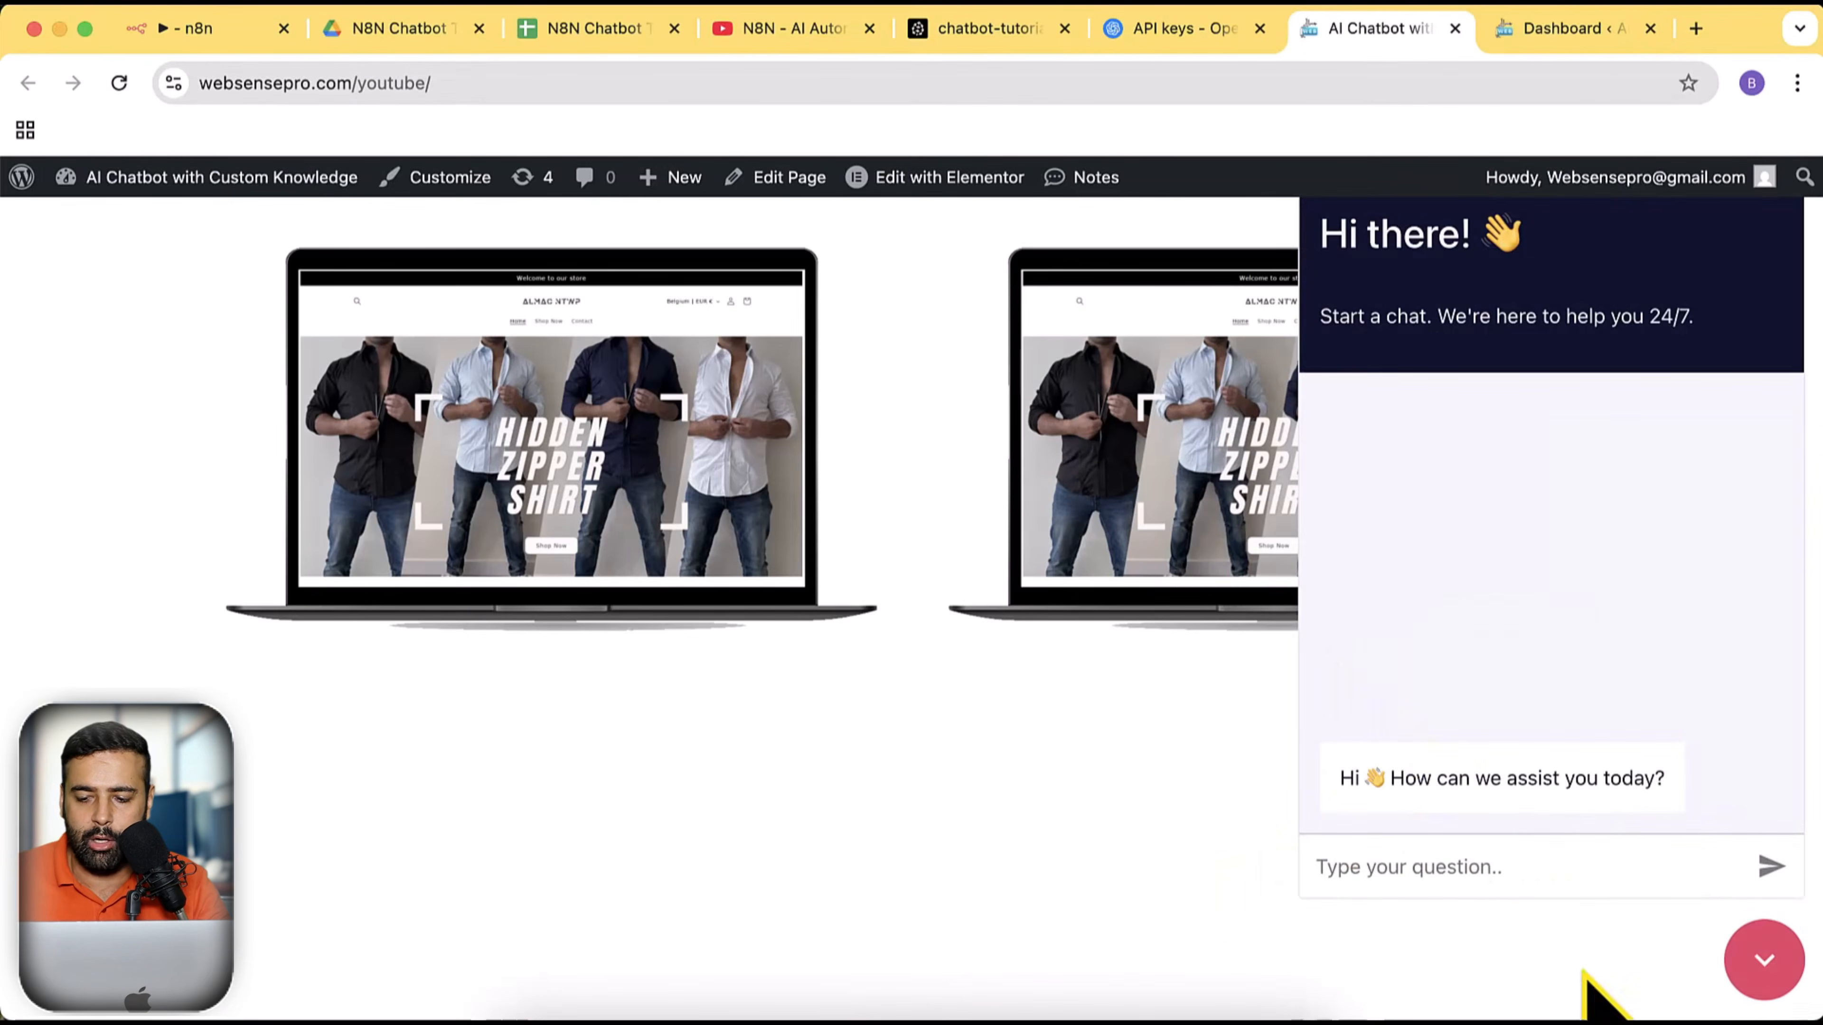
left_click(1791, 985)
Return to the n8n workflow, activate Chatbot Tutorial, and dismiss the production checklist
left_click(183, 29)
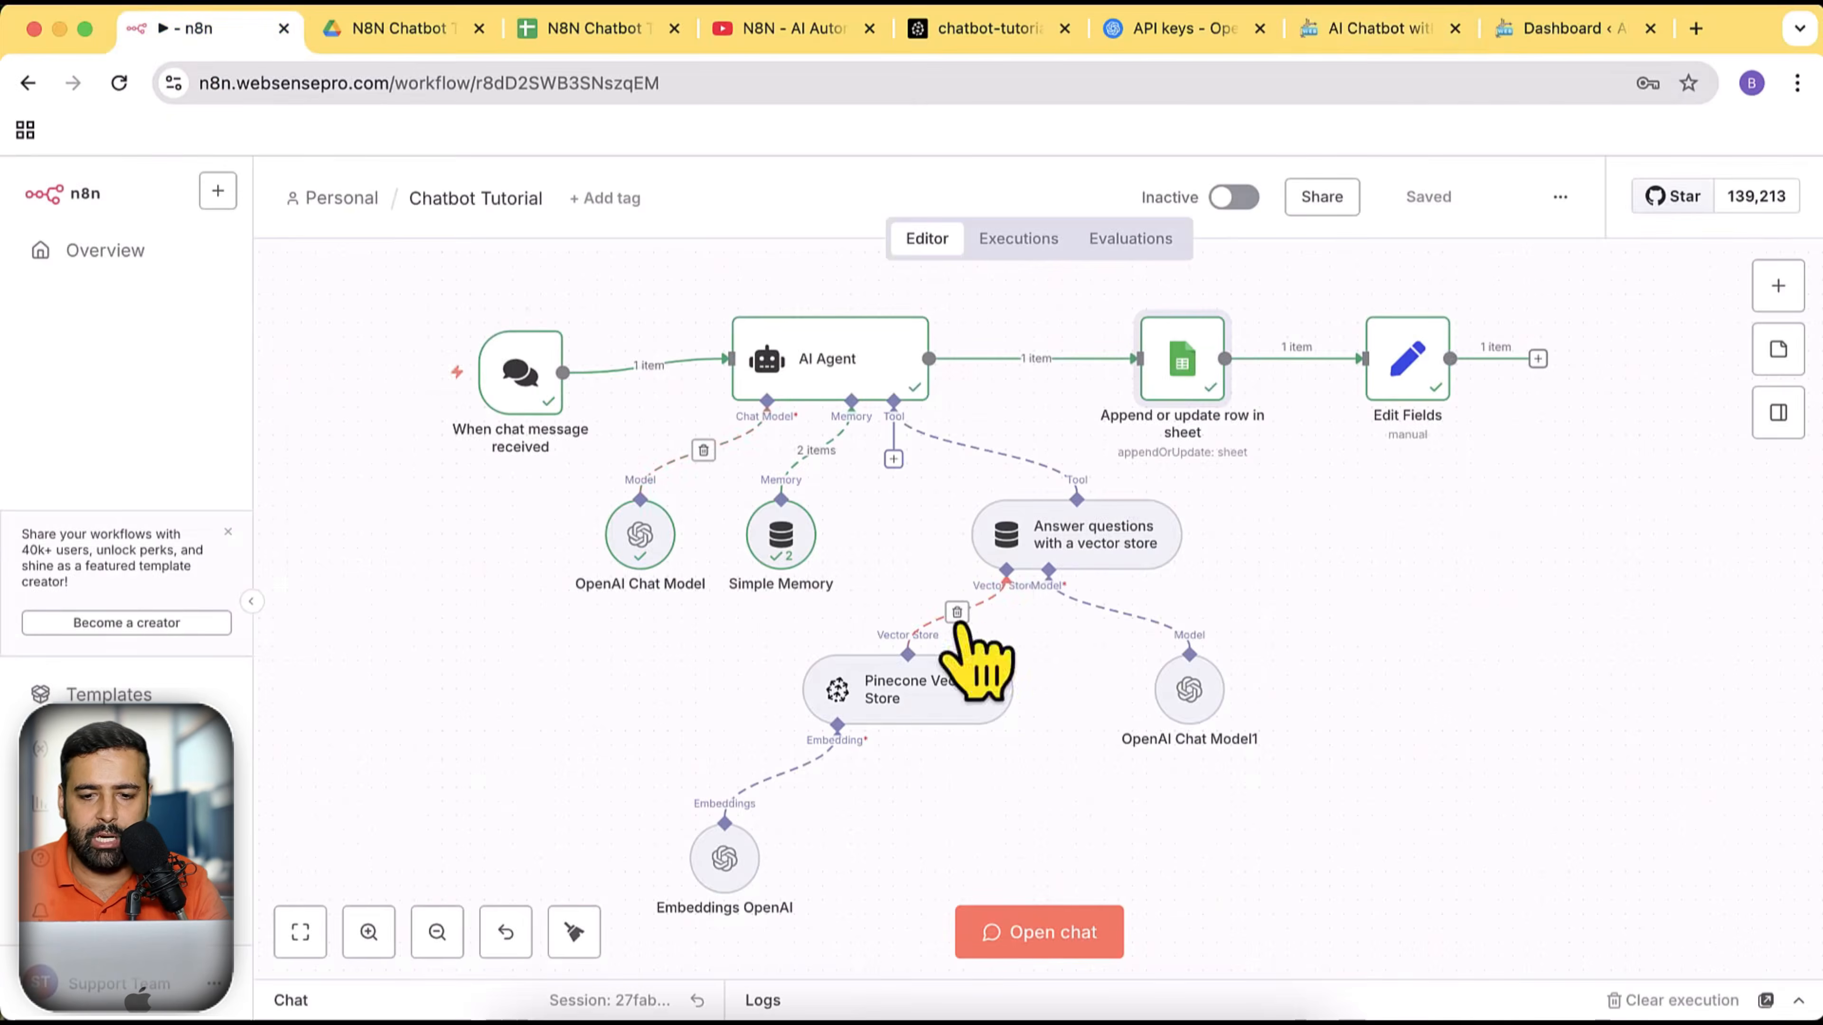
left_click(1235, 198)
left_click(1137, 650)
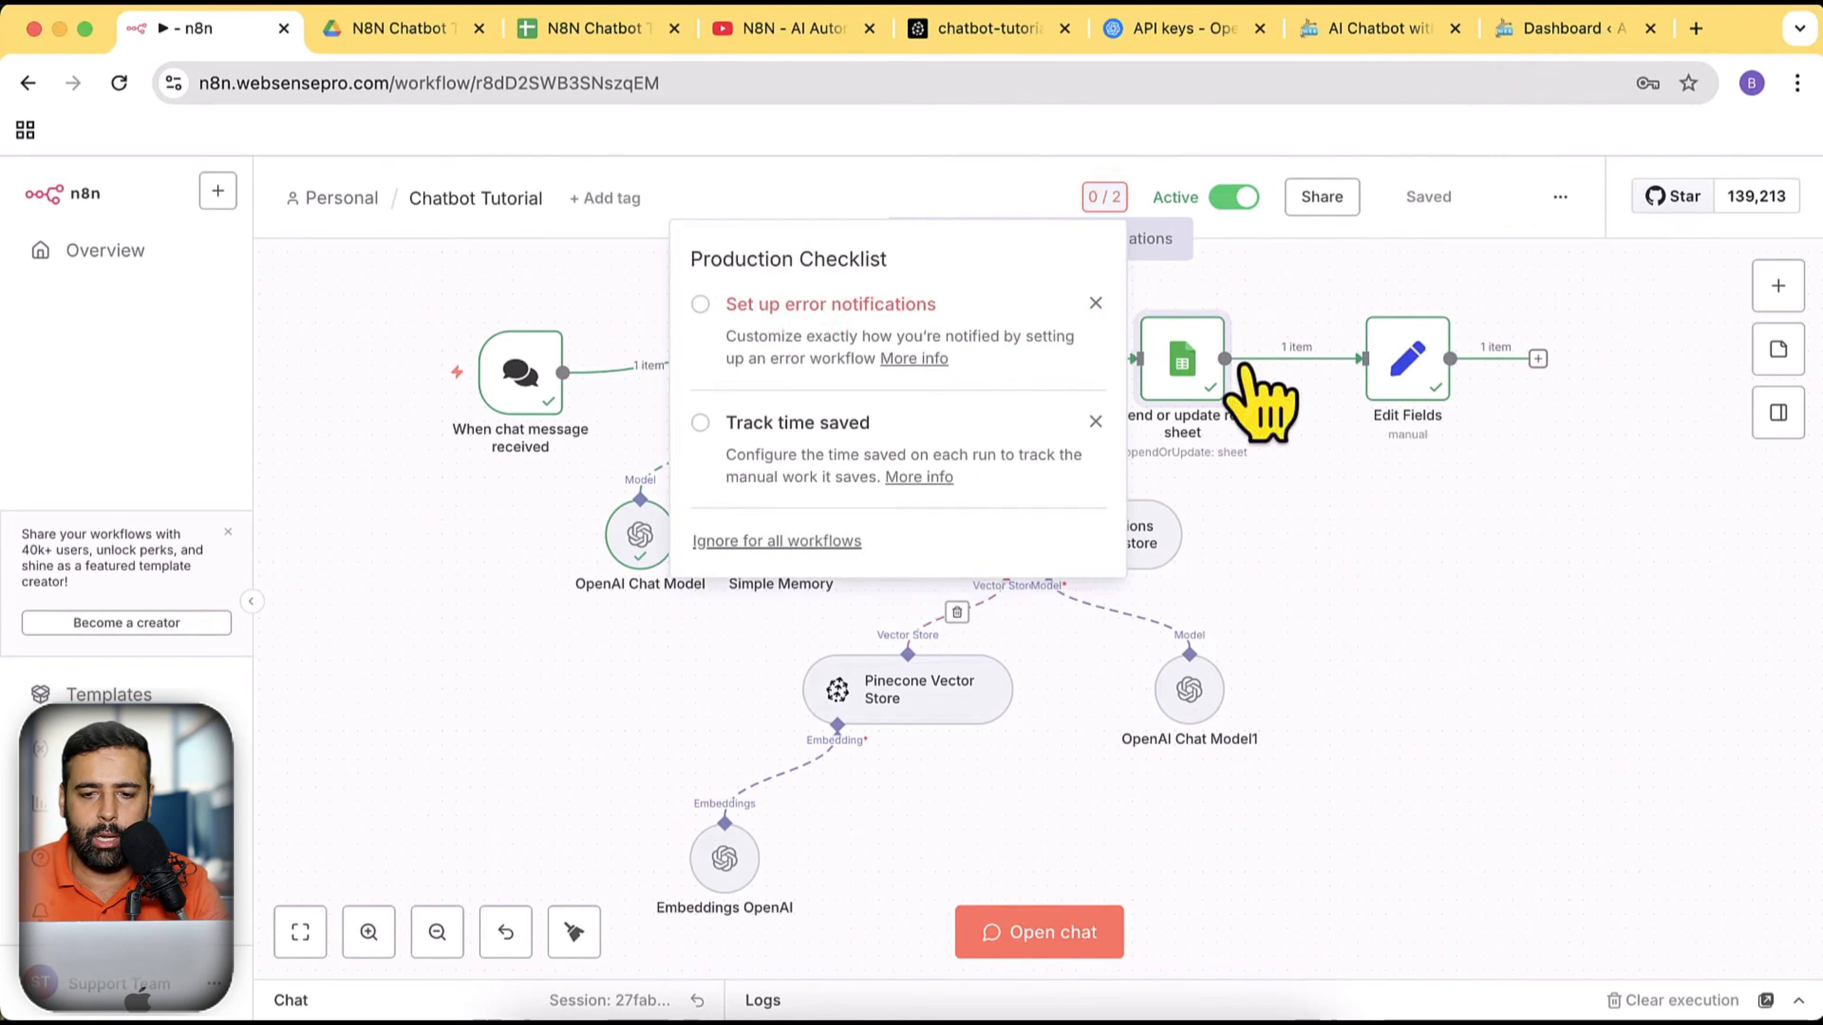
left_click(1457, 619)
Switch back to the live WordPress site and open its chat widget
left_click(1562, 32)
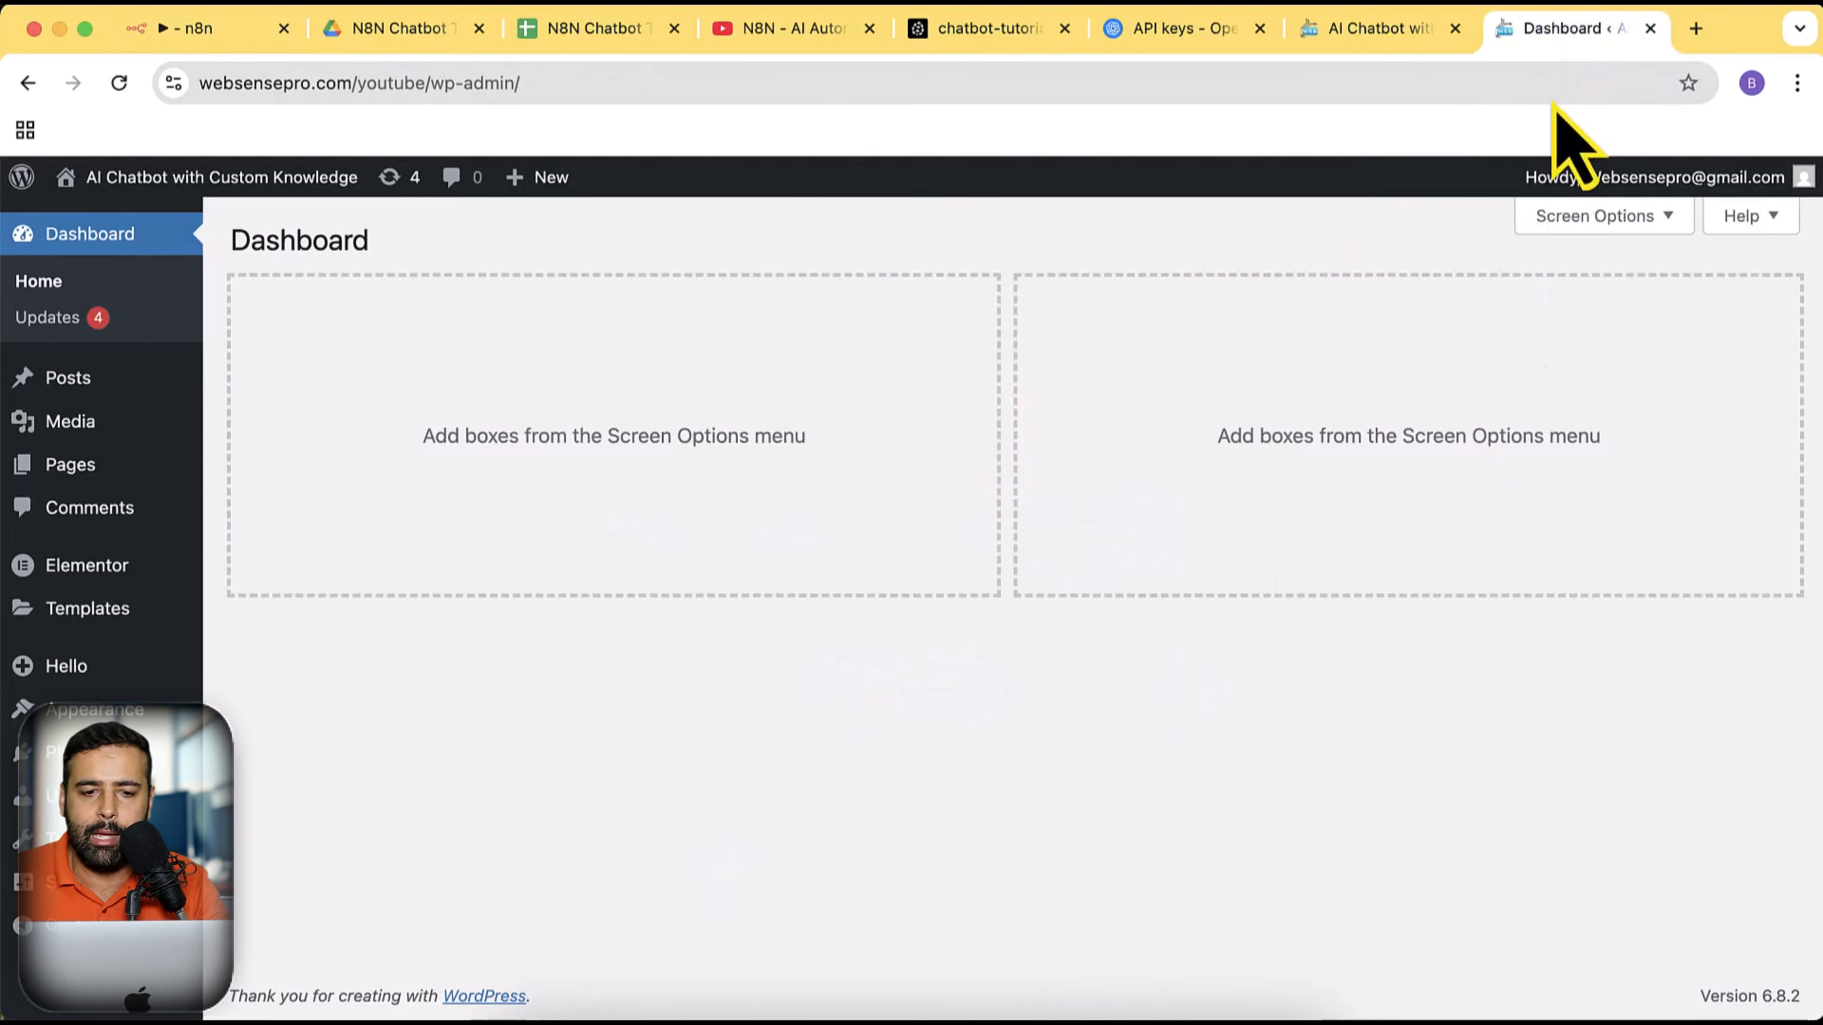
left_click(1372, 47)
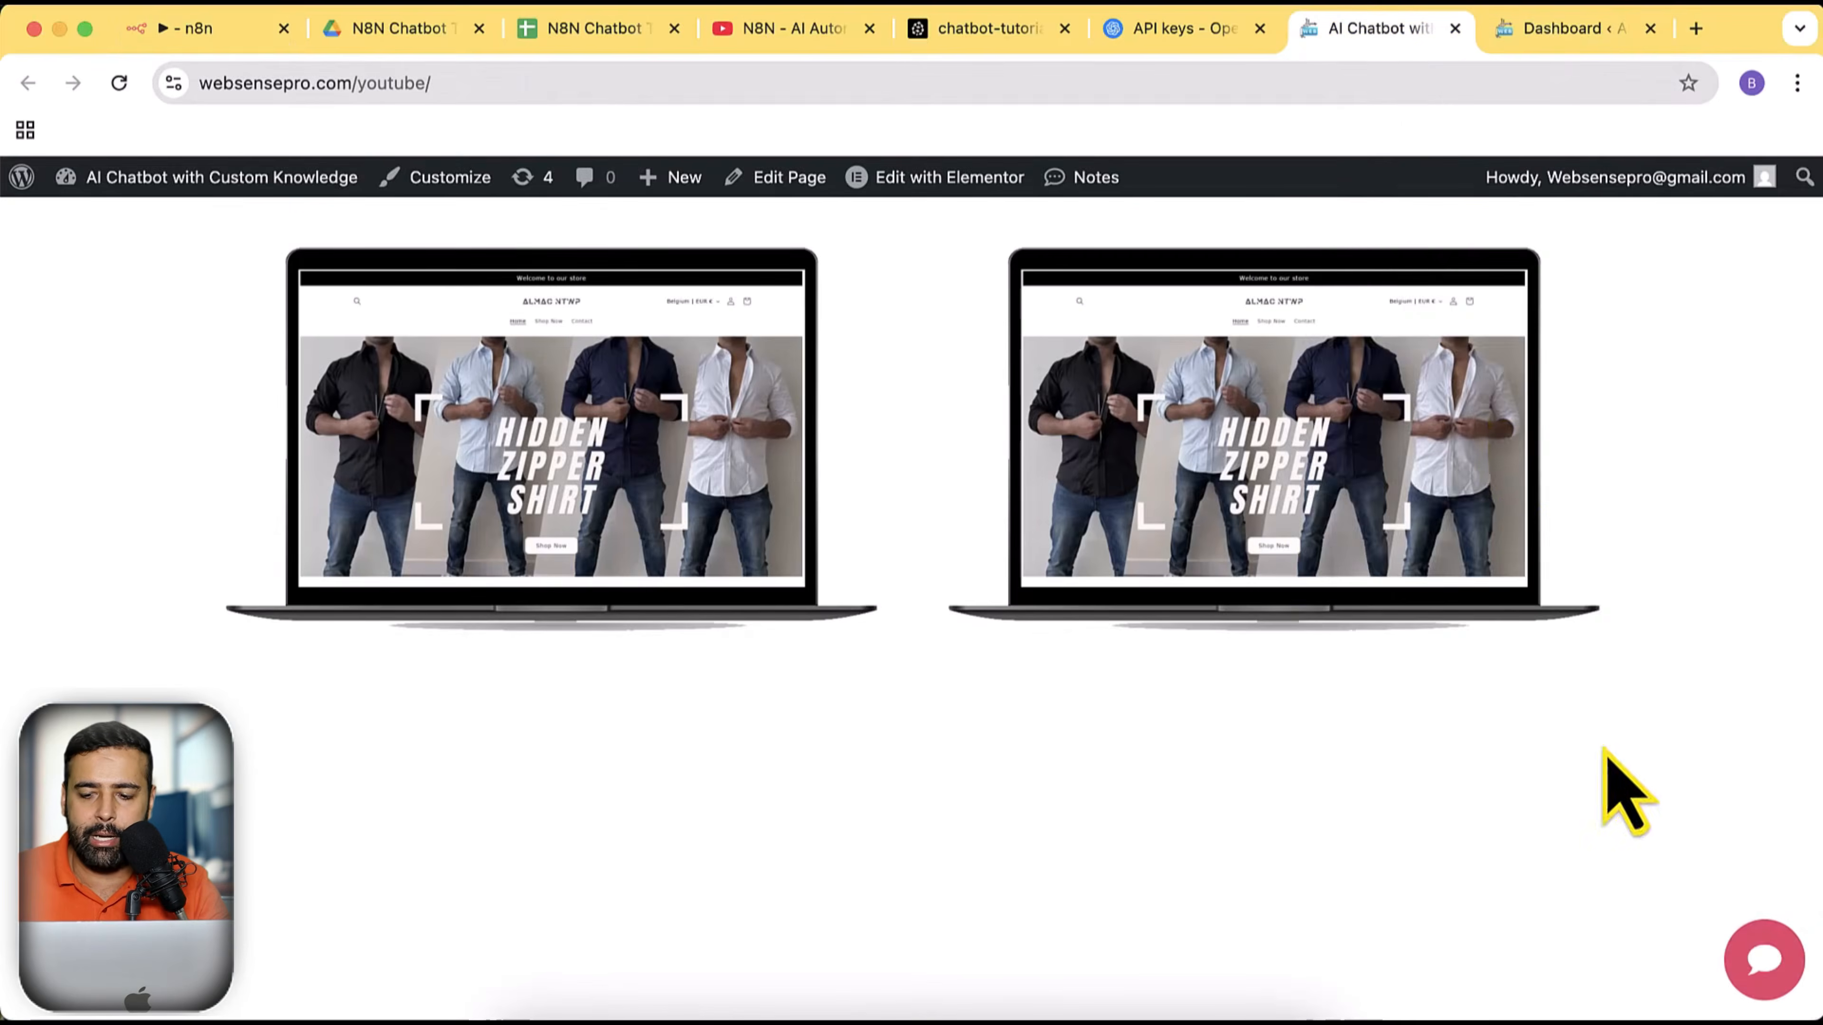
left_click(1762, 960)
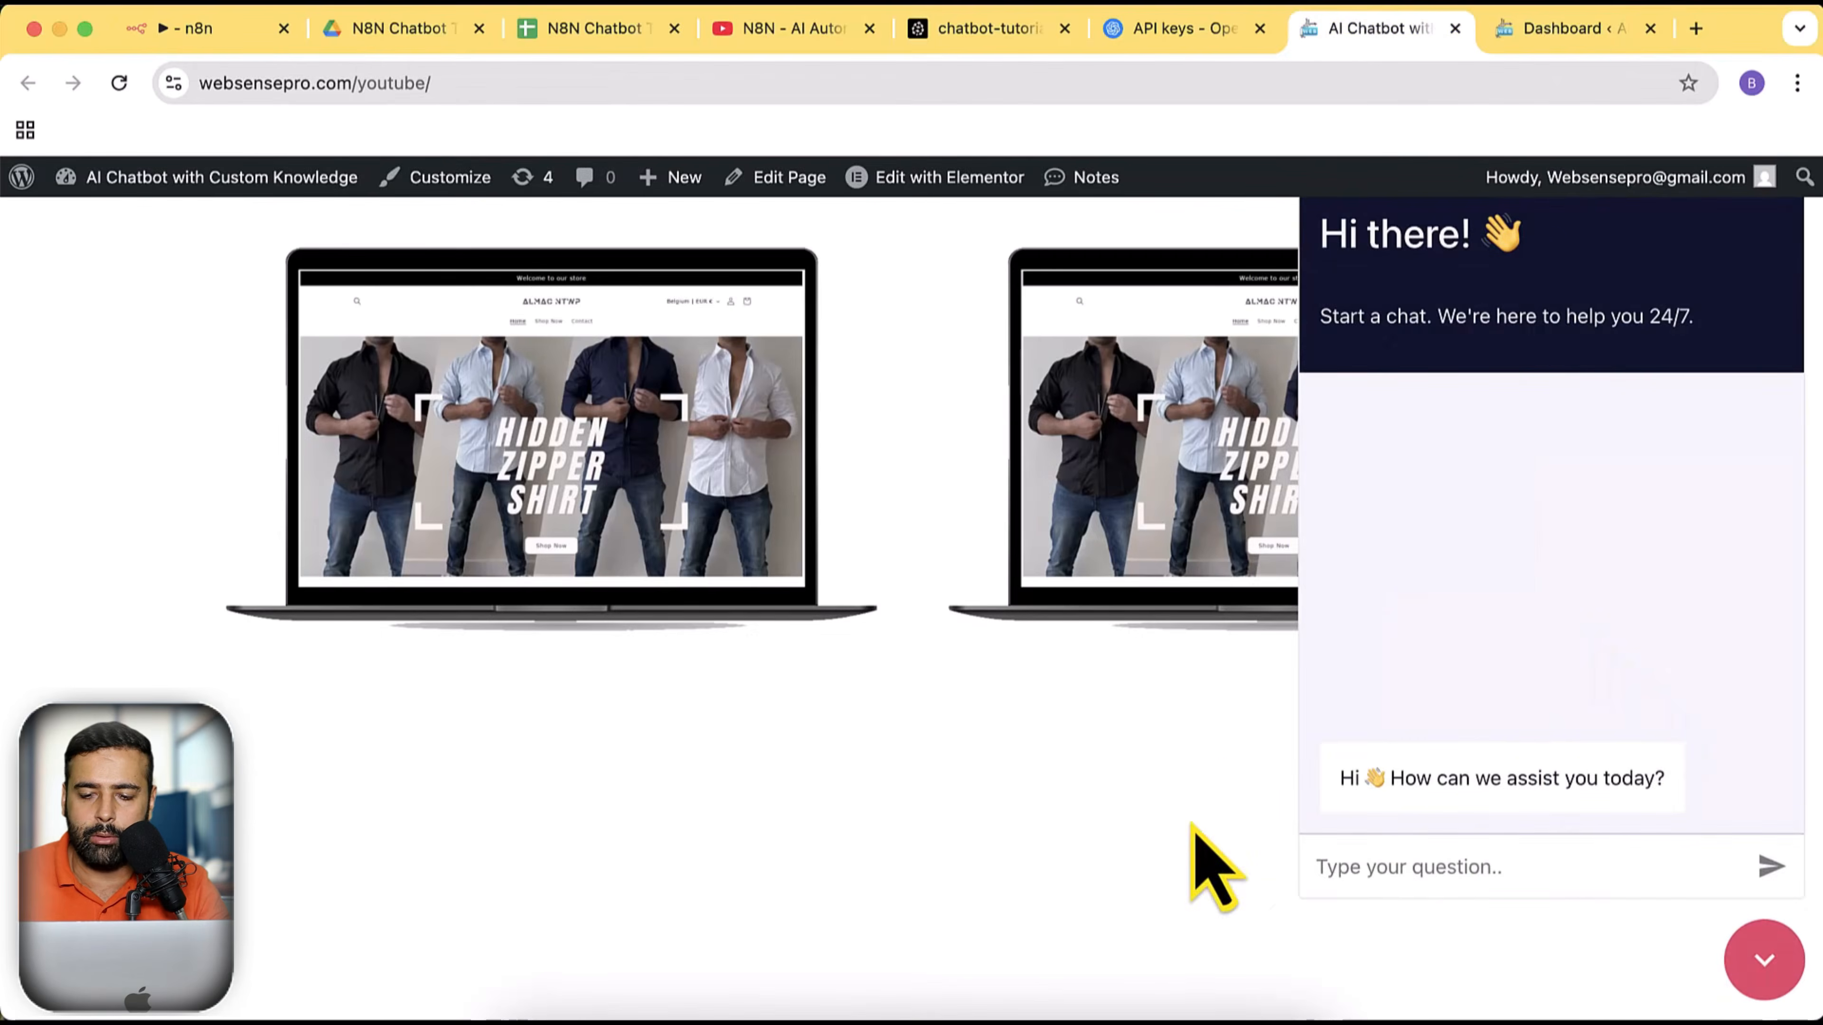
Open the Hello Elementor Child Theme's functions.php in the WordPress Theme File Editor
left_click(1536, 33)
mouse_move(80, 713)
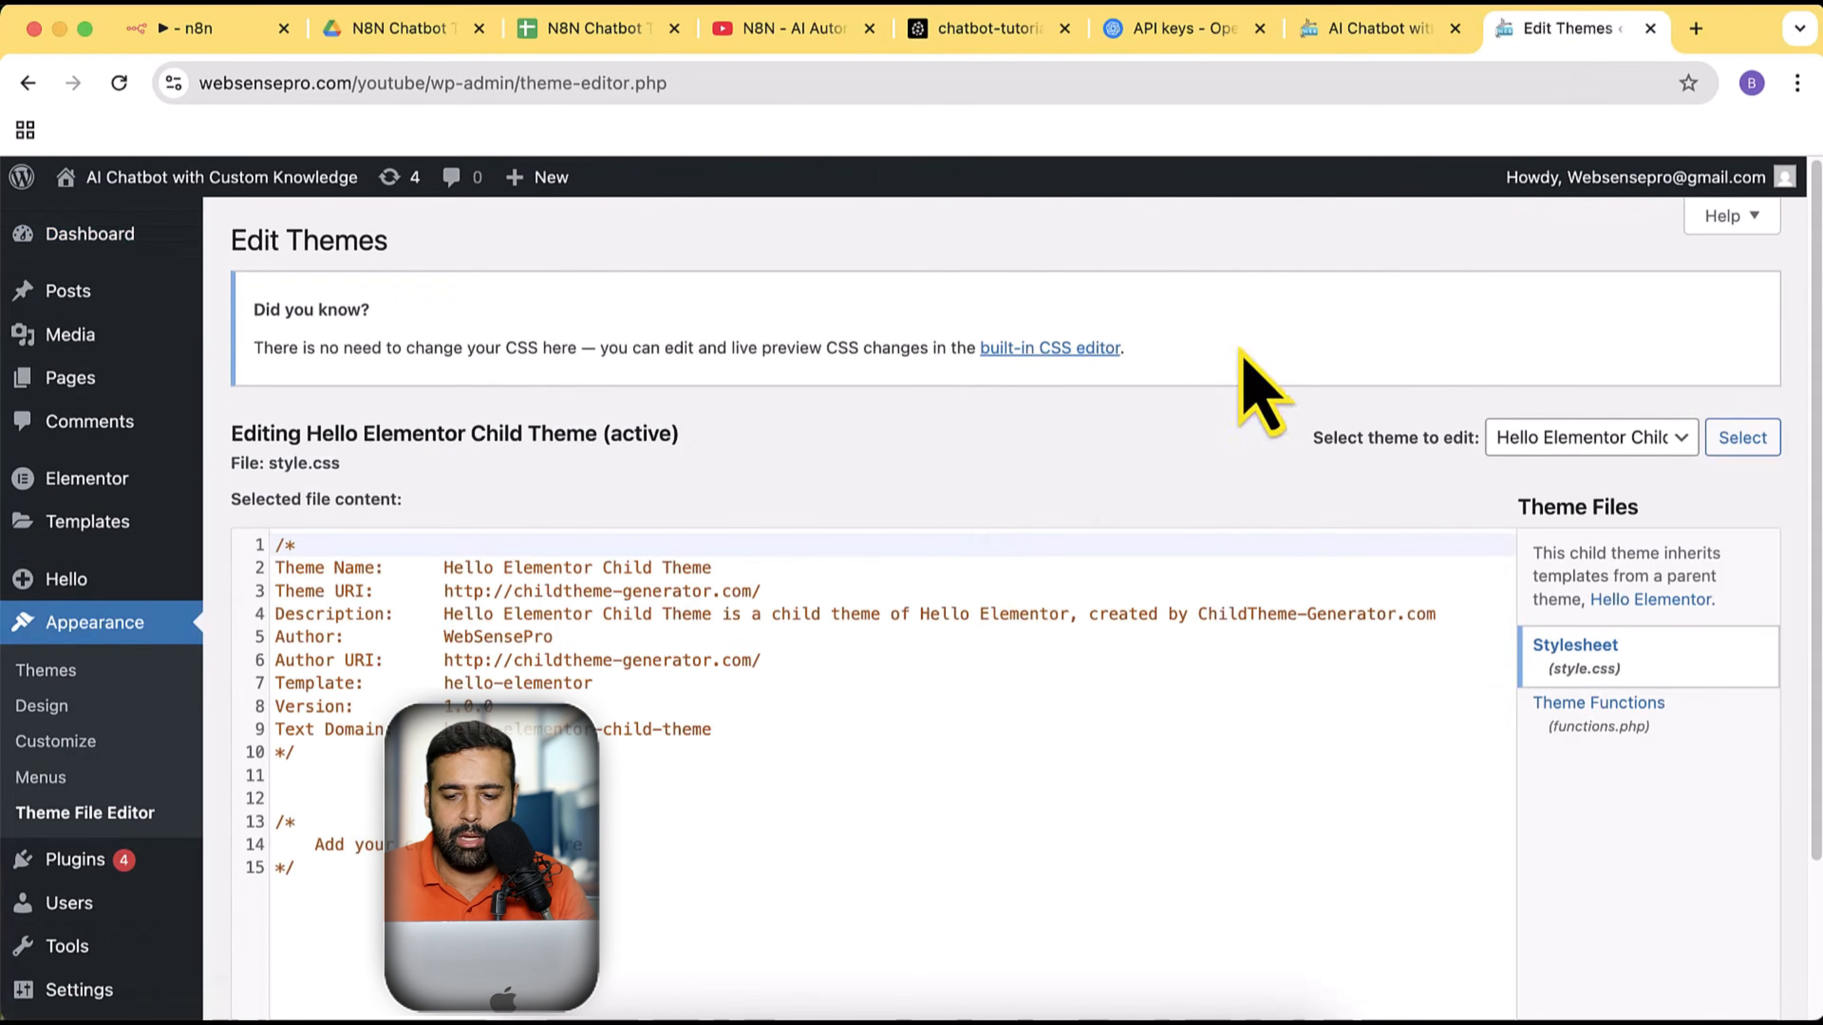
left_click(1606, 718)
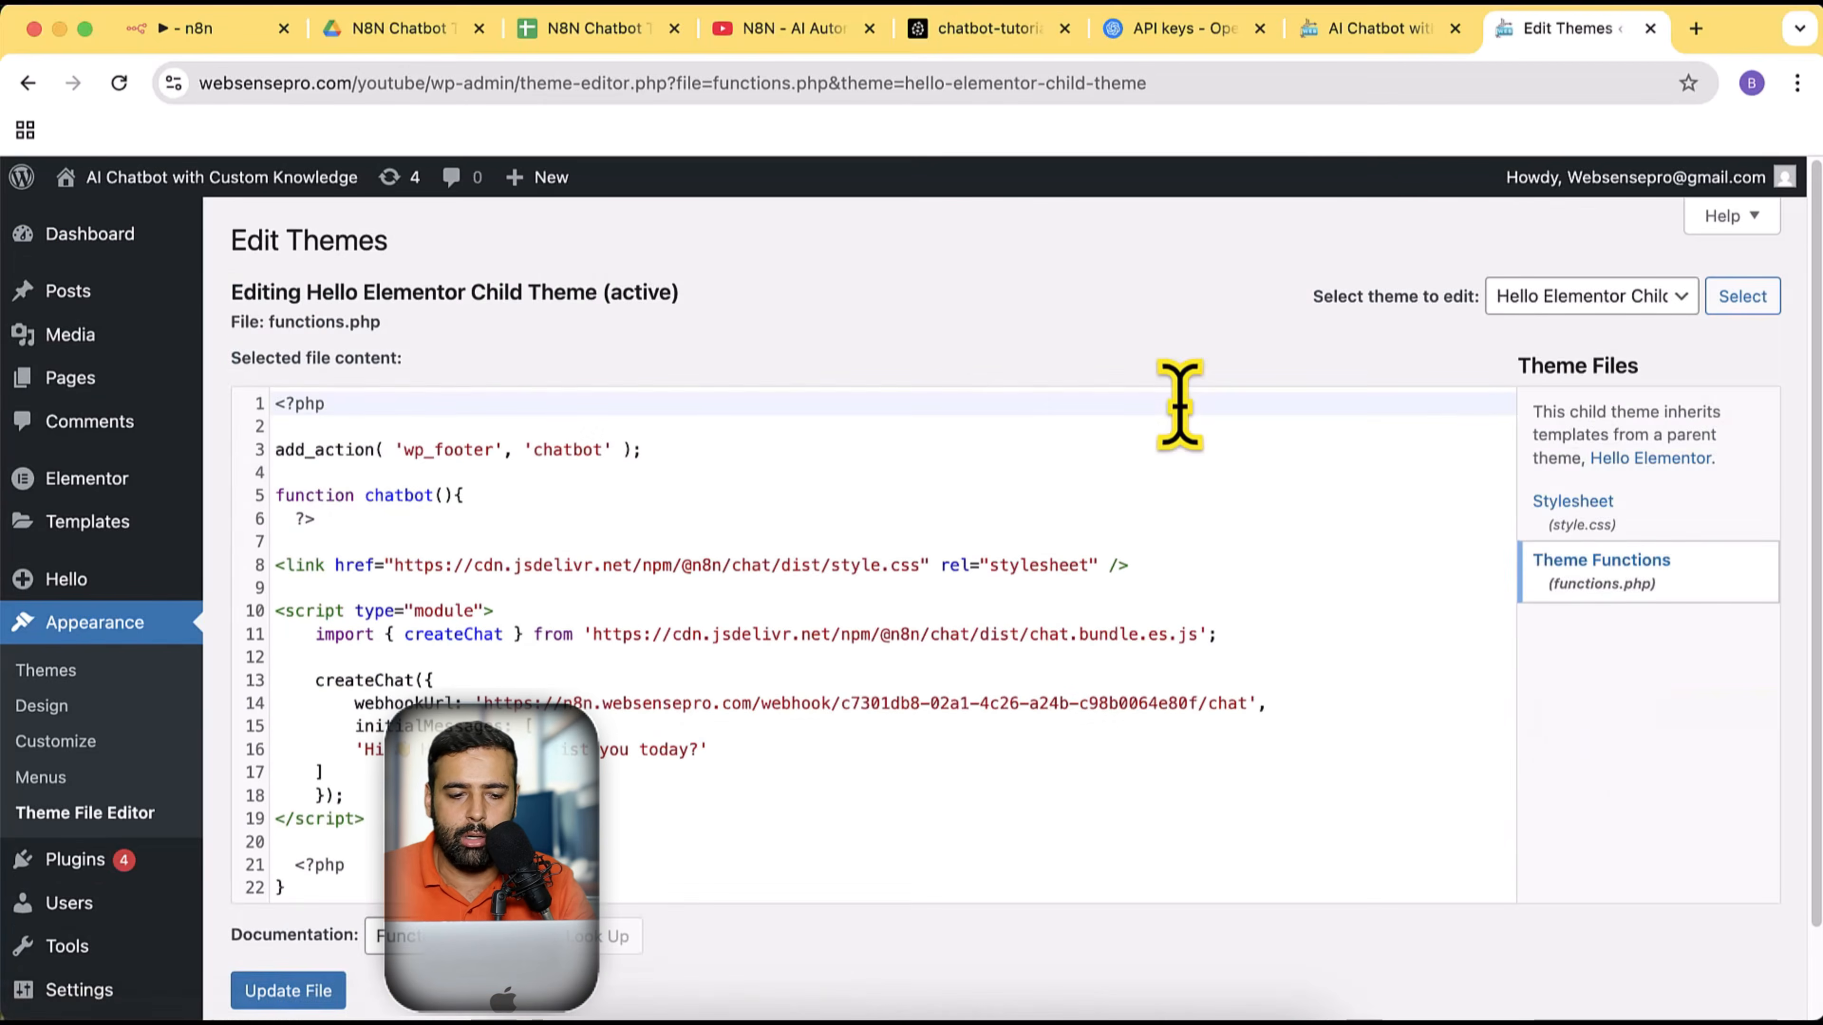
Select the entire chatbot embed code in functions.php, from the opening PHP tag to the closing brace
scroll(1390, 697, "down", 1)
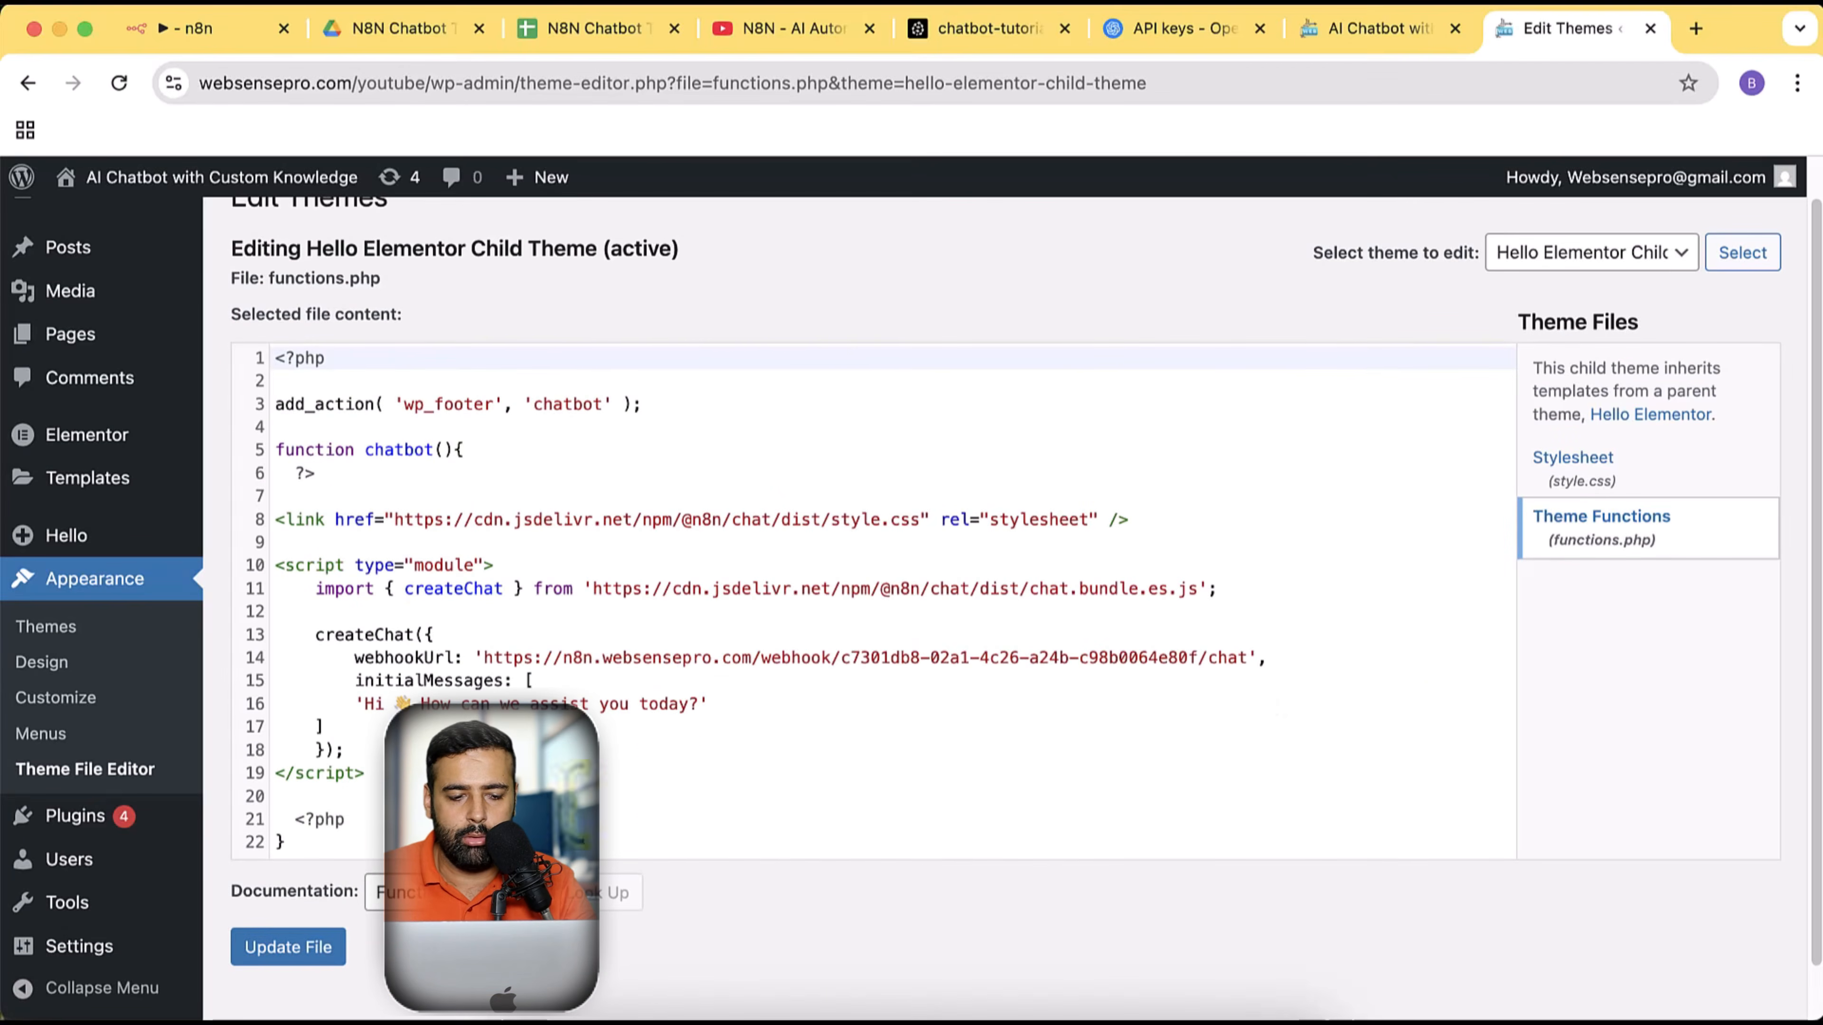
left_click_drag(363, 840, 255, 363)
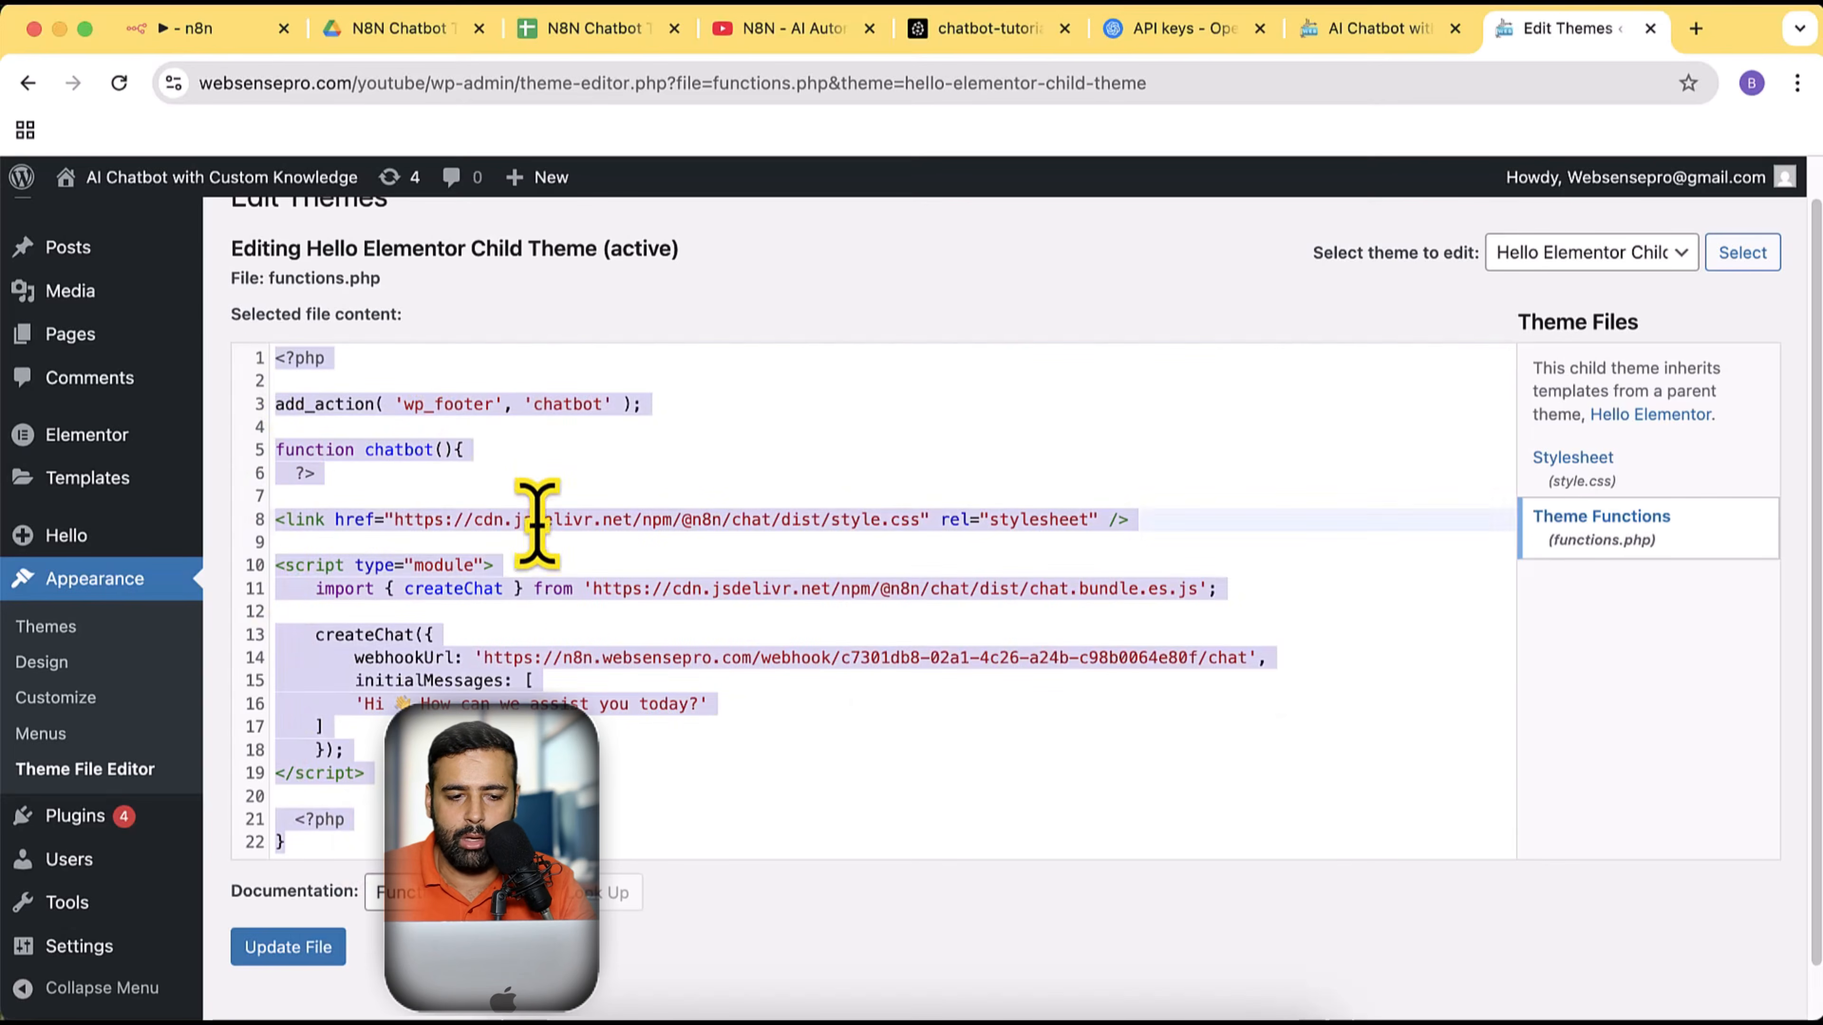
left_click(797, 815)
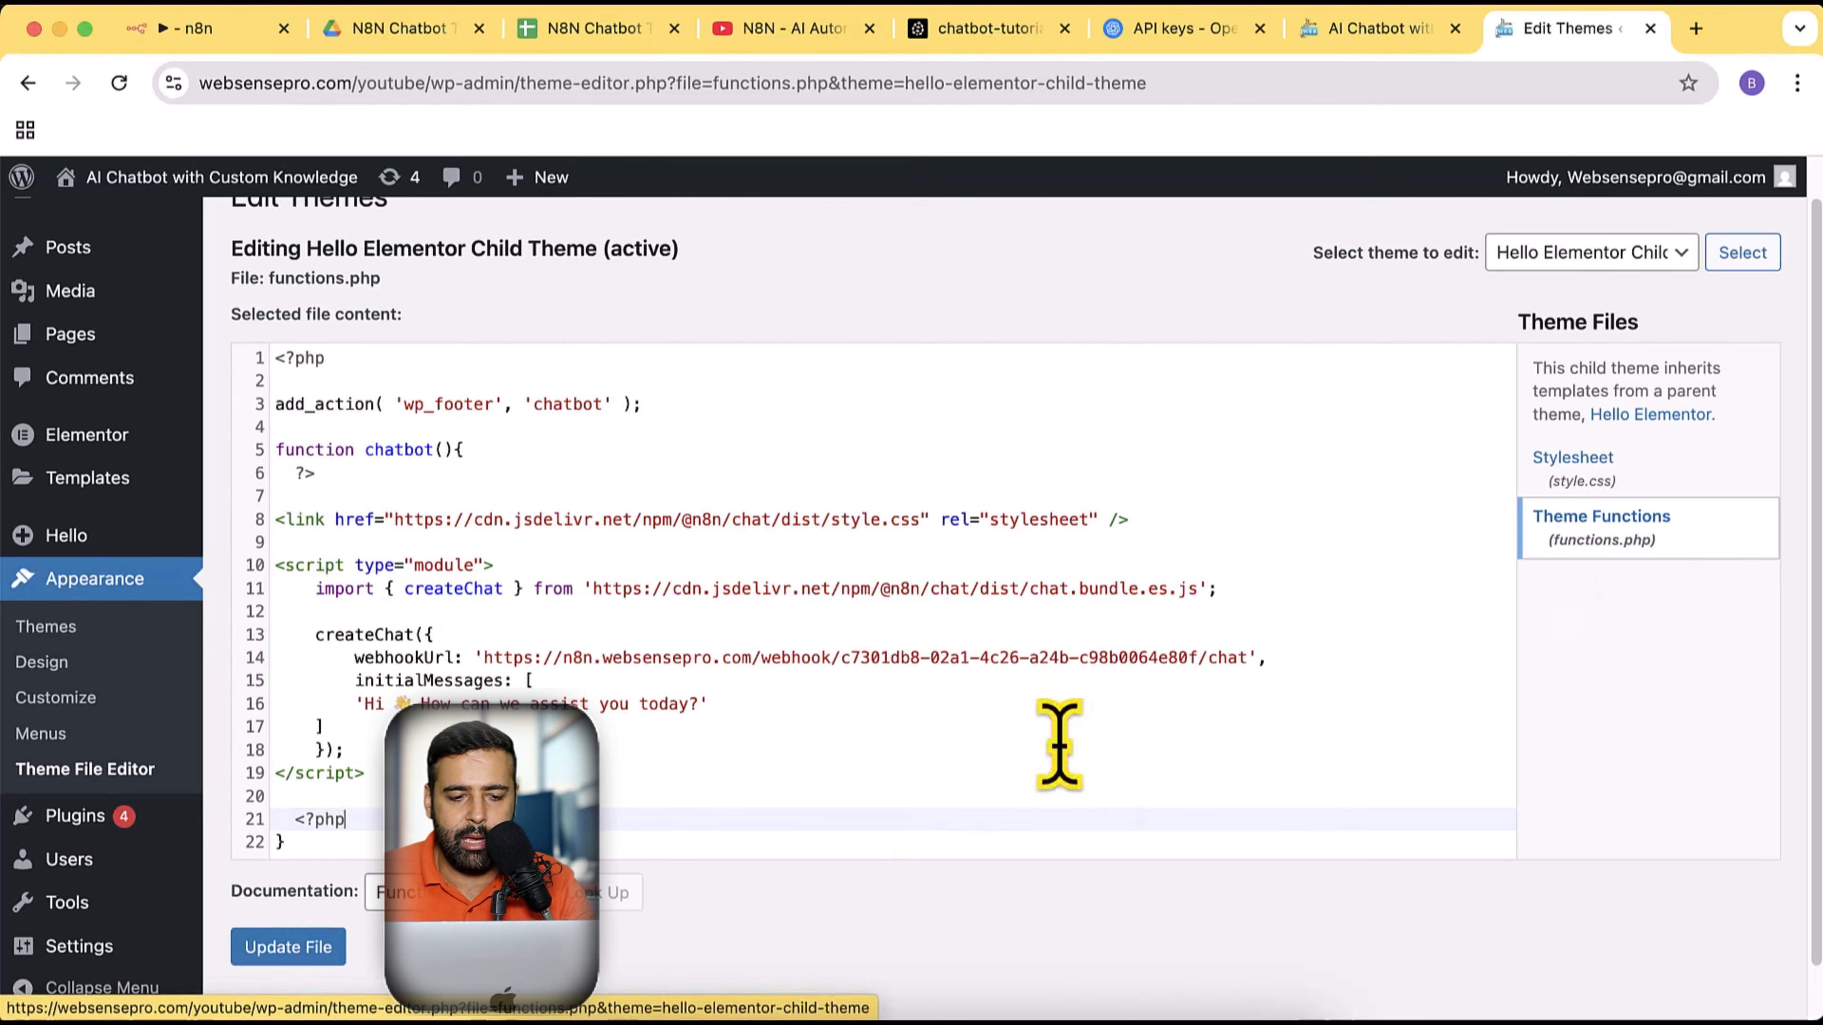
left_click_drag(366, 841, 265, 352)
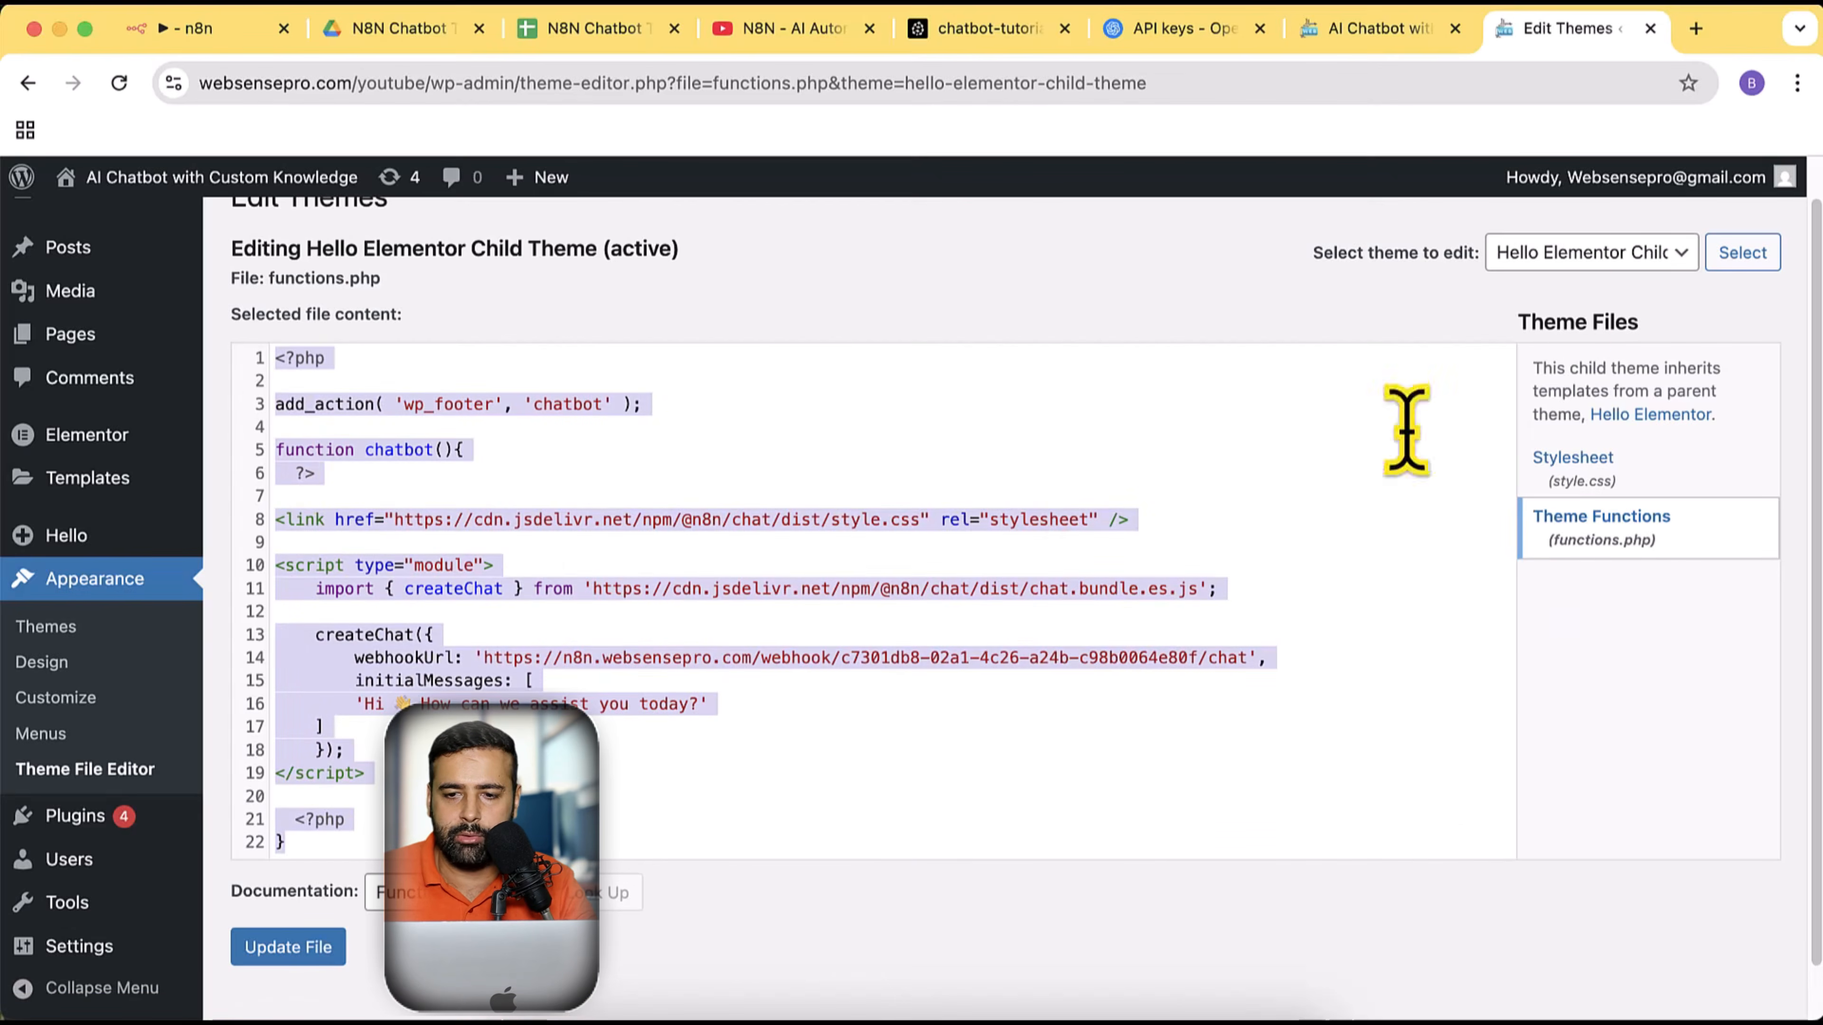
Find the n8n Docs page for the Chat Trigger node by entering "chat node documen" in a new browser tab
left_click(1694, 33)
type("chat")
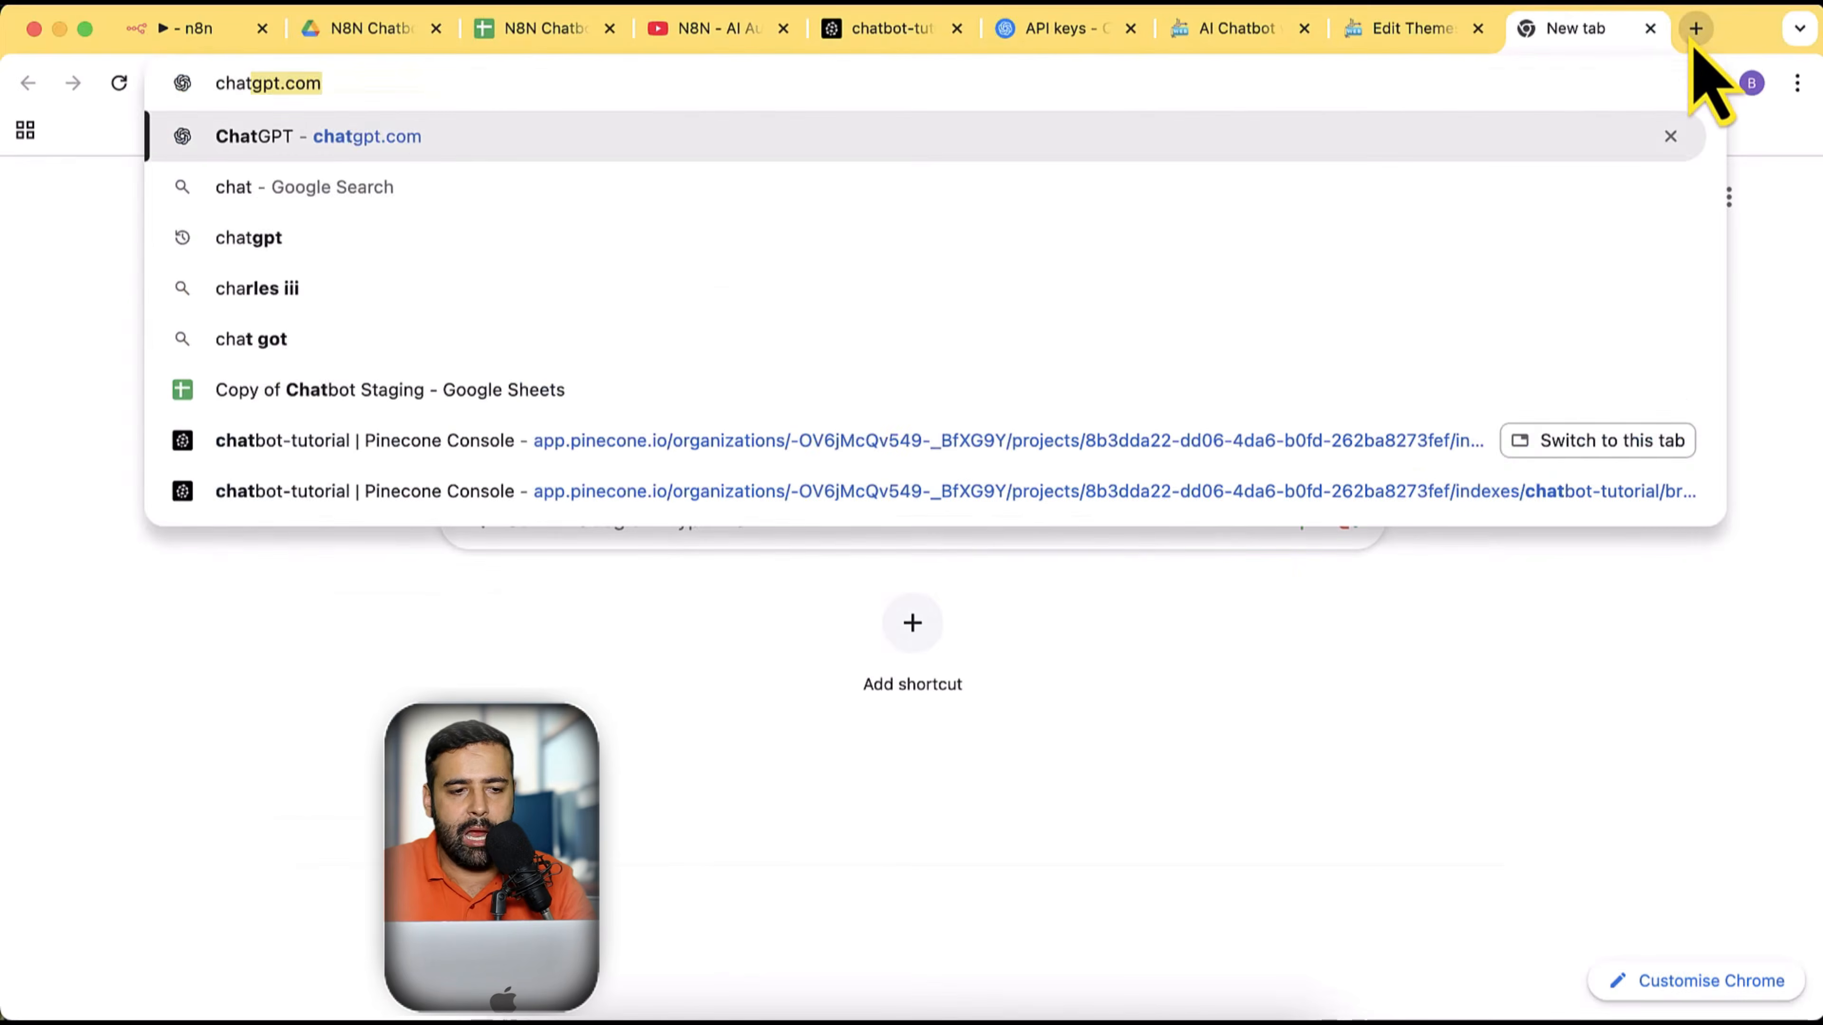
type(" node documen")
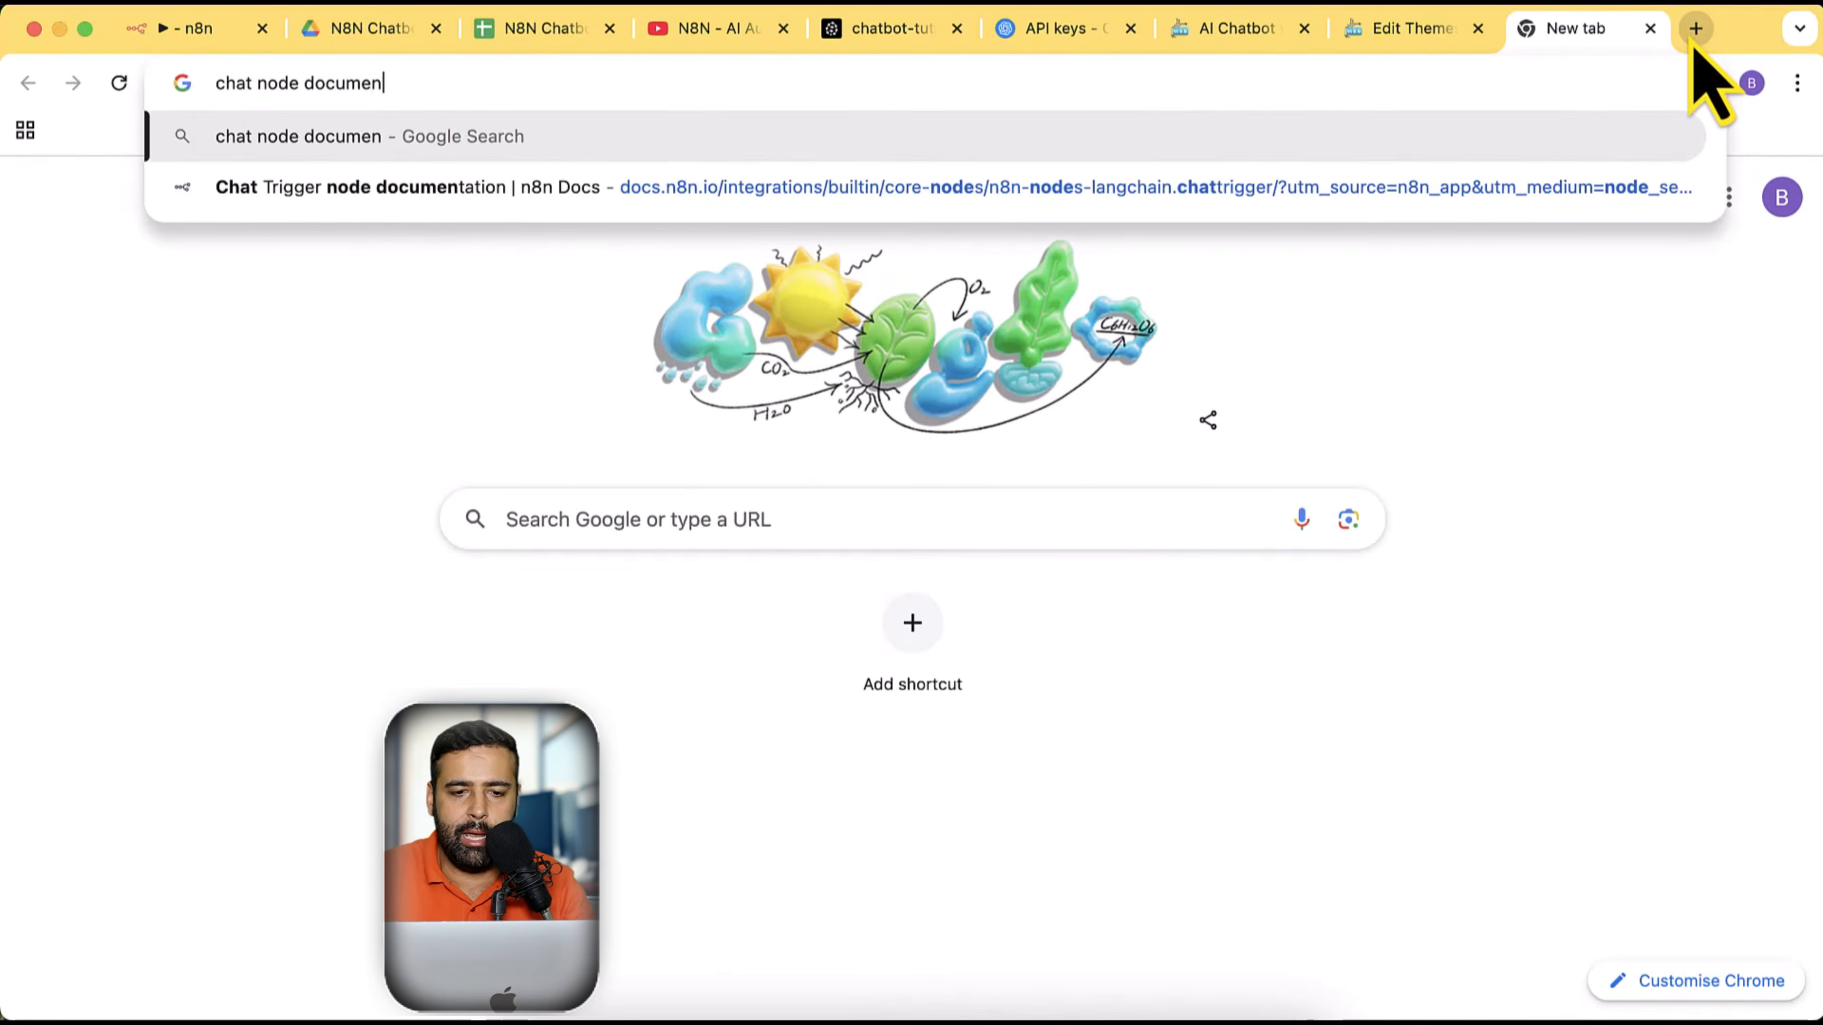
key("Down")
key("Return")
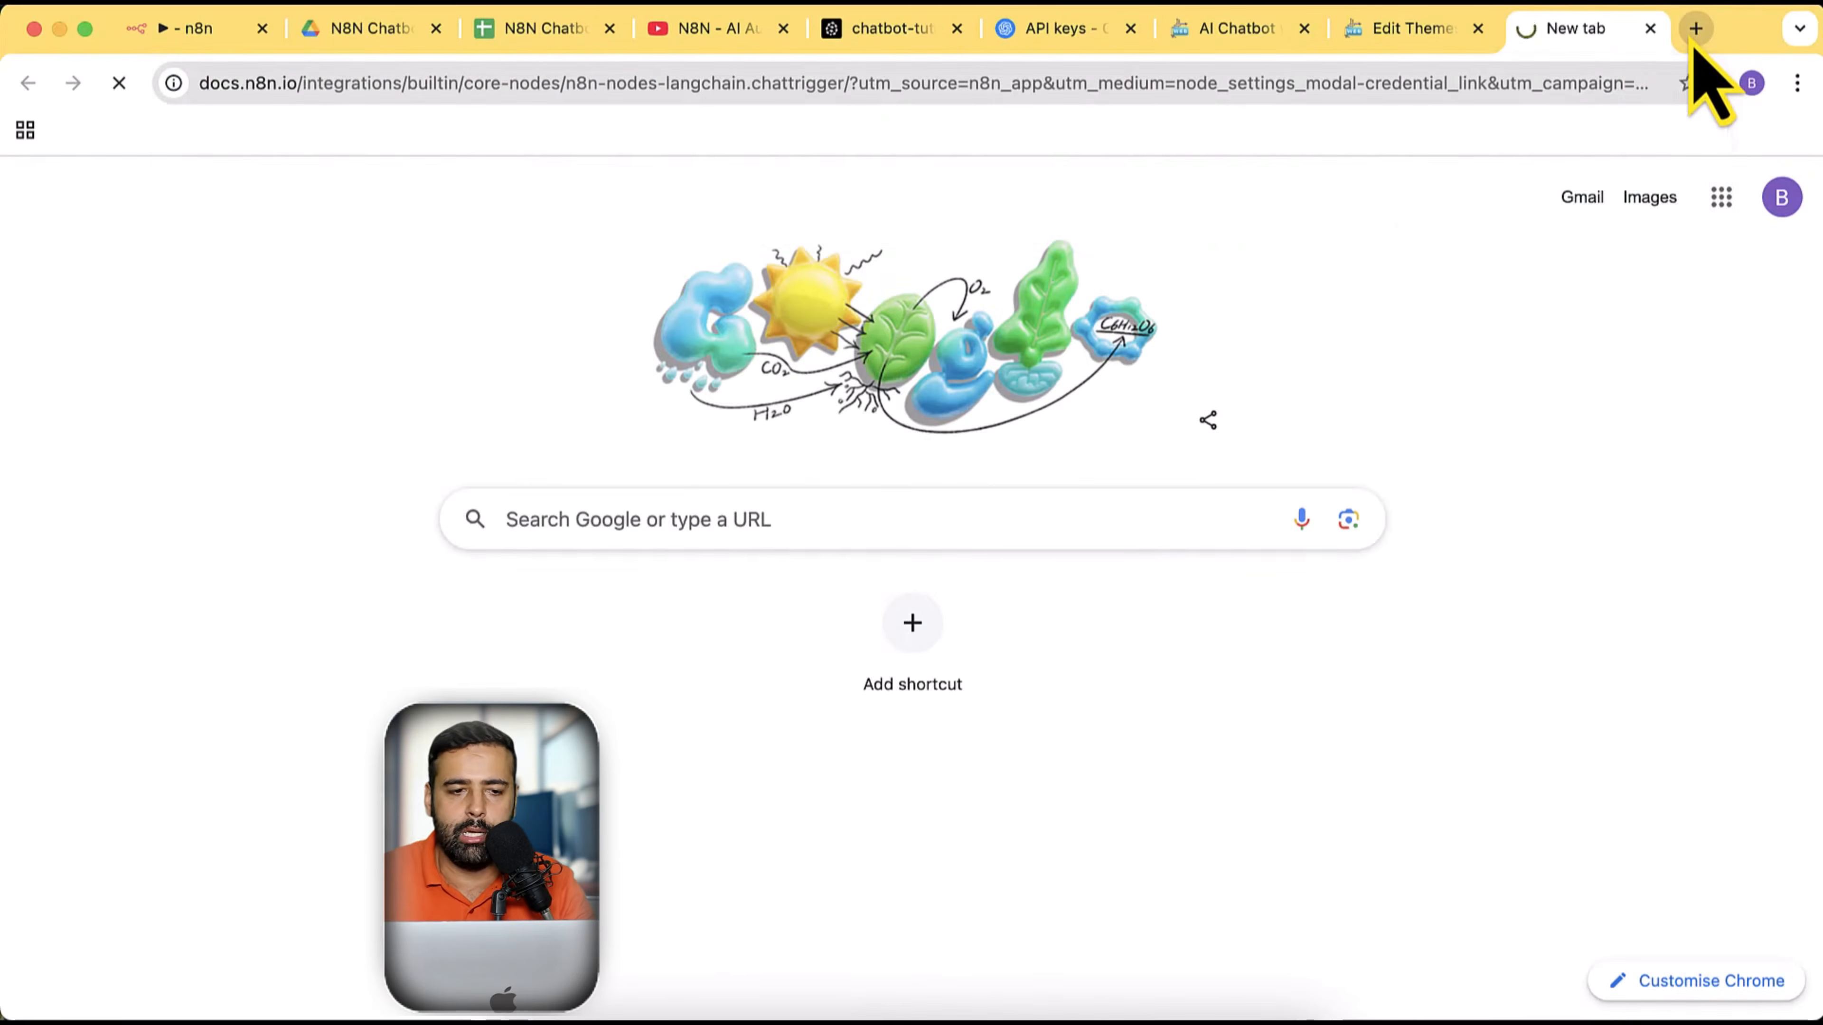
Locate the Embedded Chat mode in the Chat Trigger documentation and open its linked chat widget package on npm
scroll(1314, 481, "down", 15)
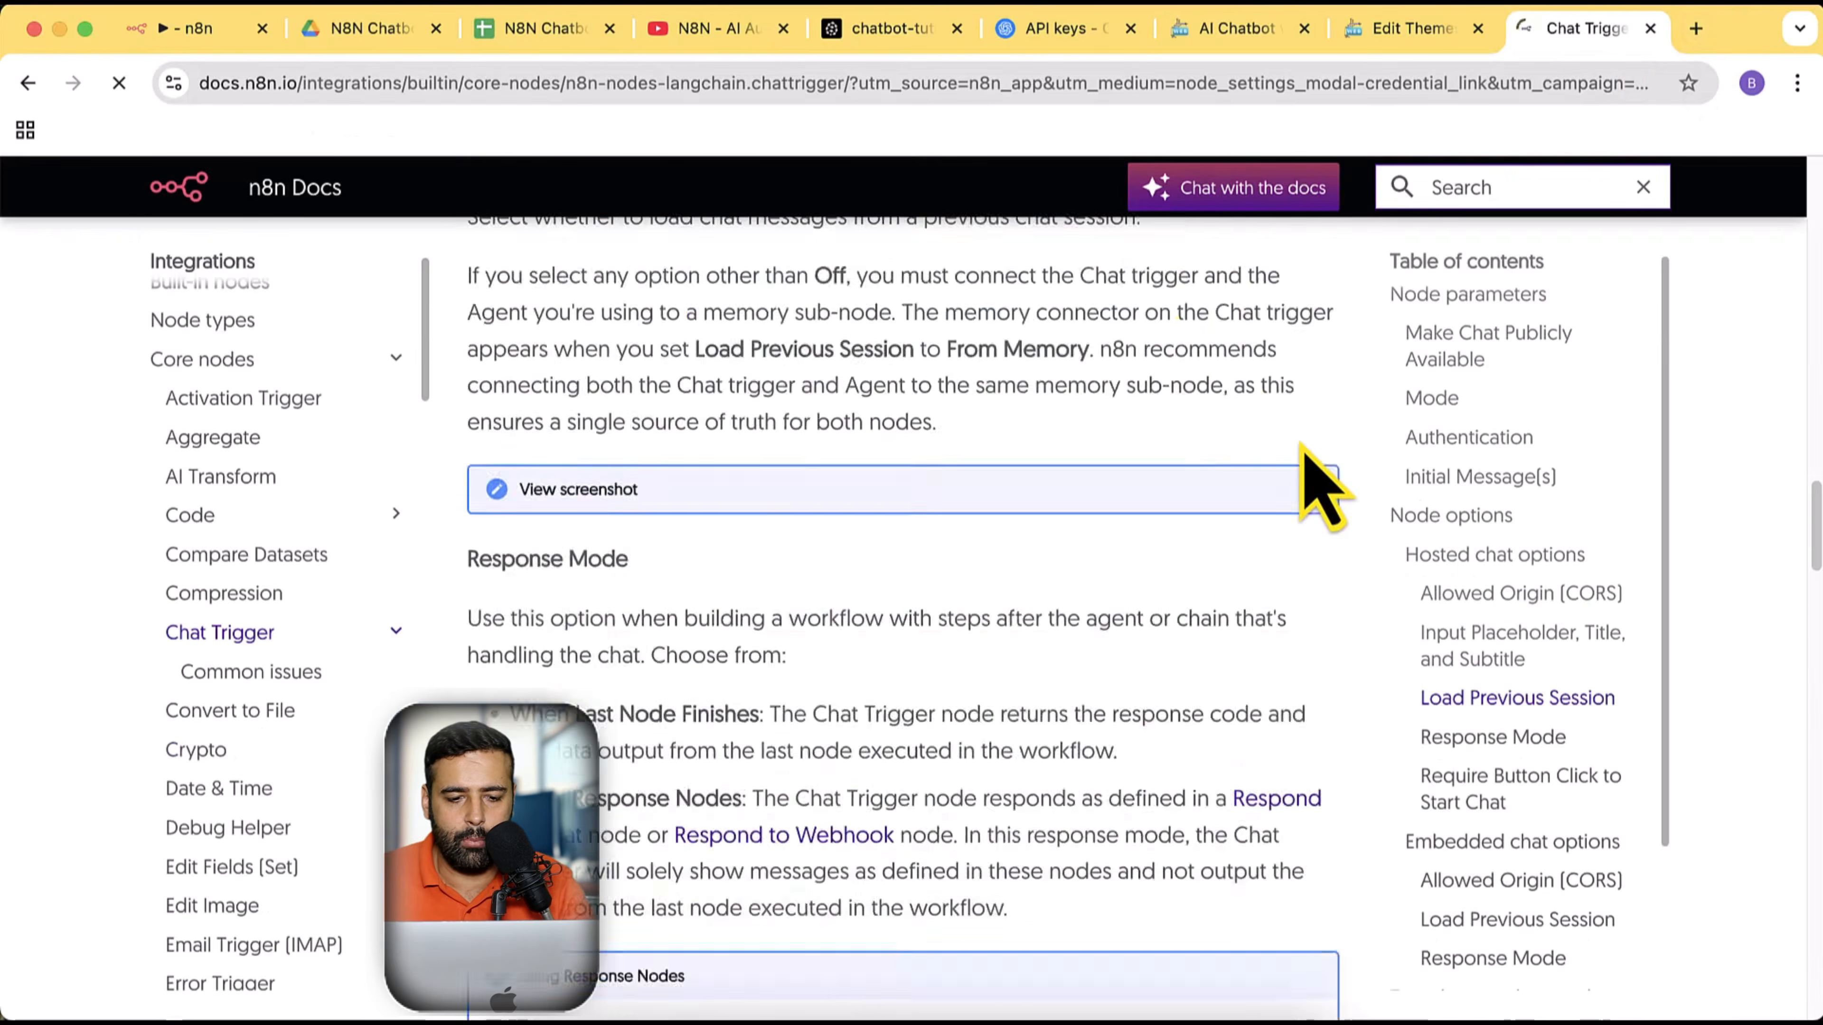
scroll(1303, 452, "up", 7)
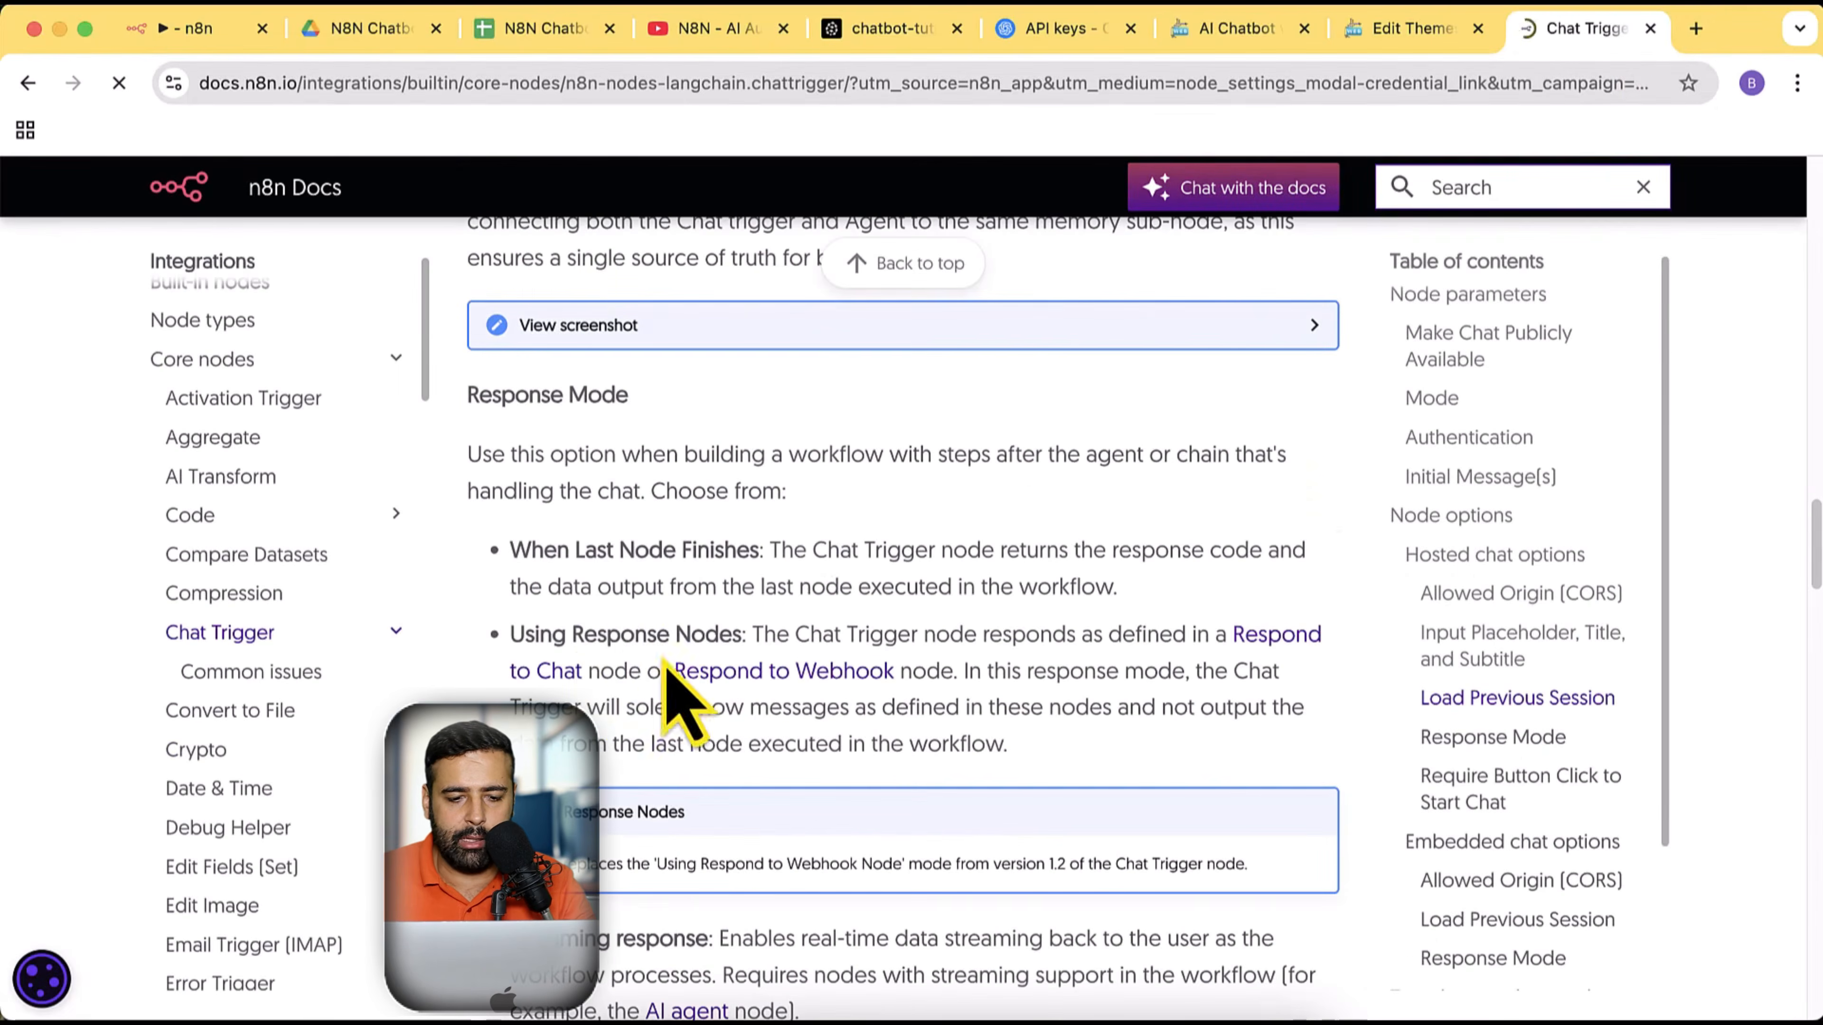
scroll(1099, 596, "down", 14)
scroll(1098, 596, "up", 14)
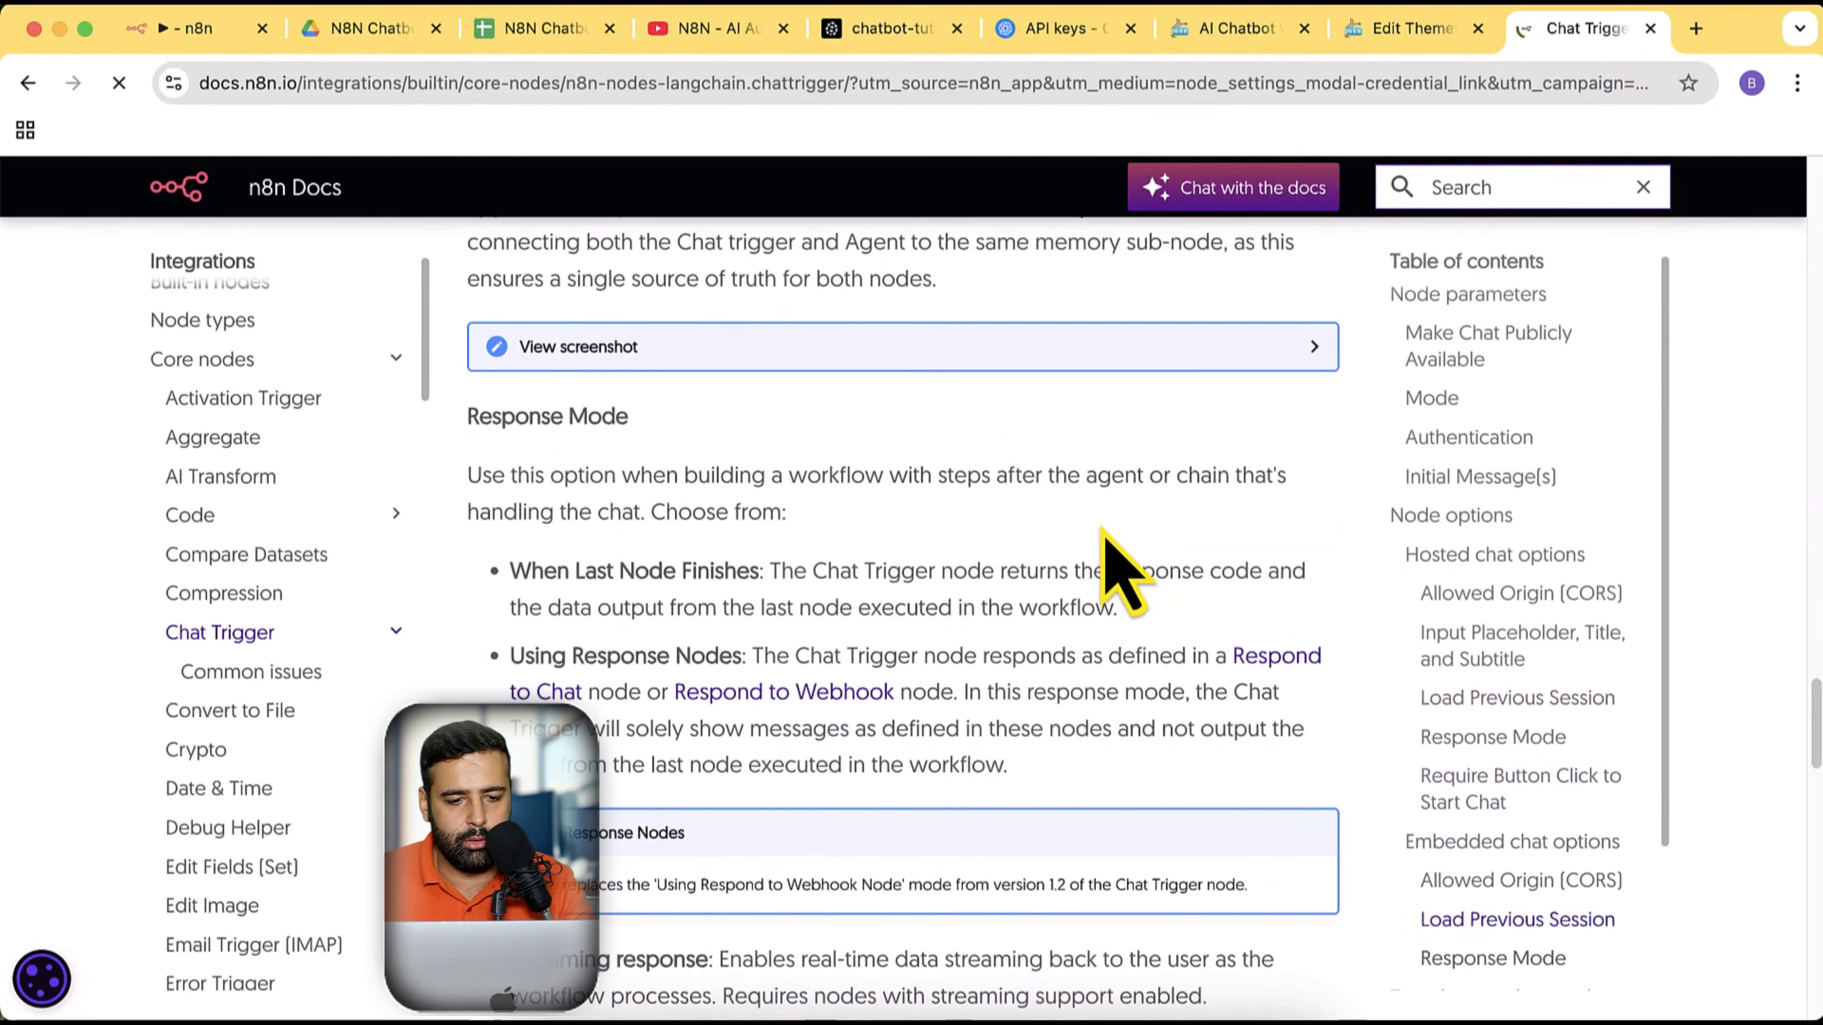
scroll(1102, 575, "down", 8)
scroll(1109, 540, "up", 12)
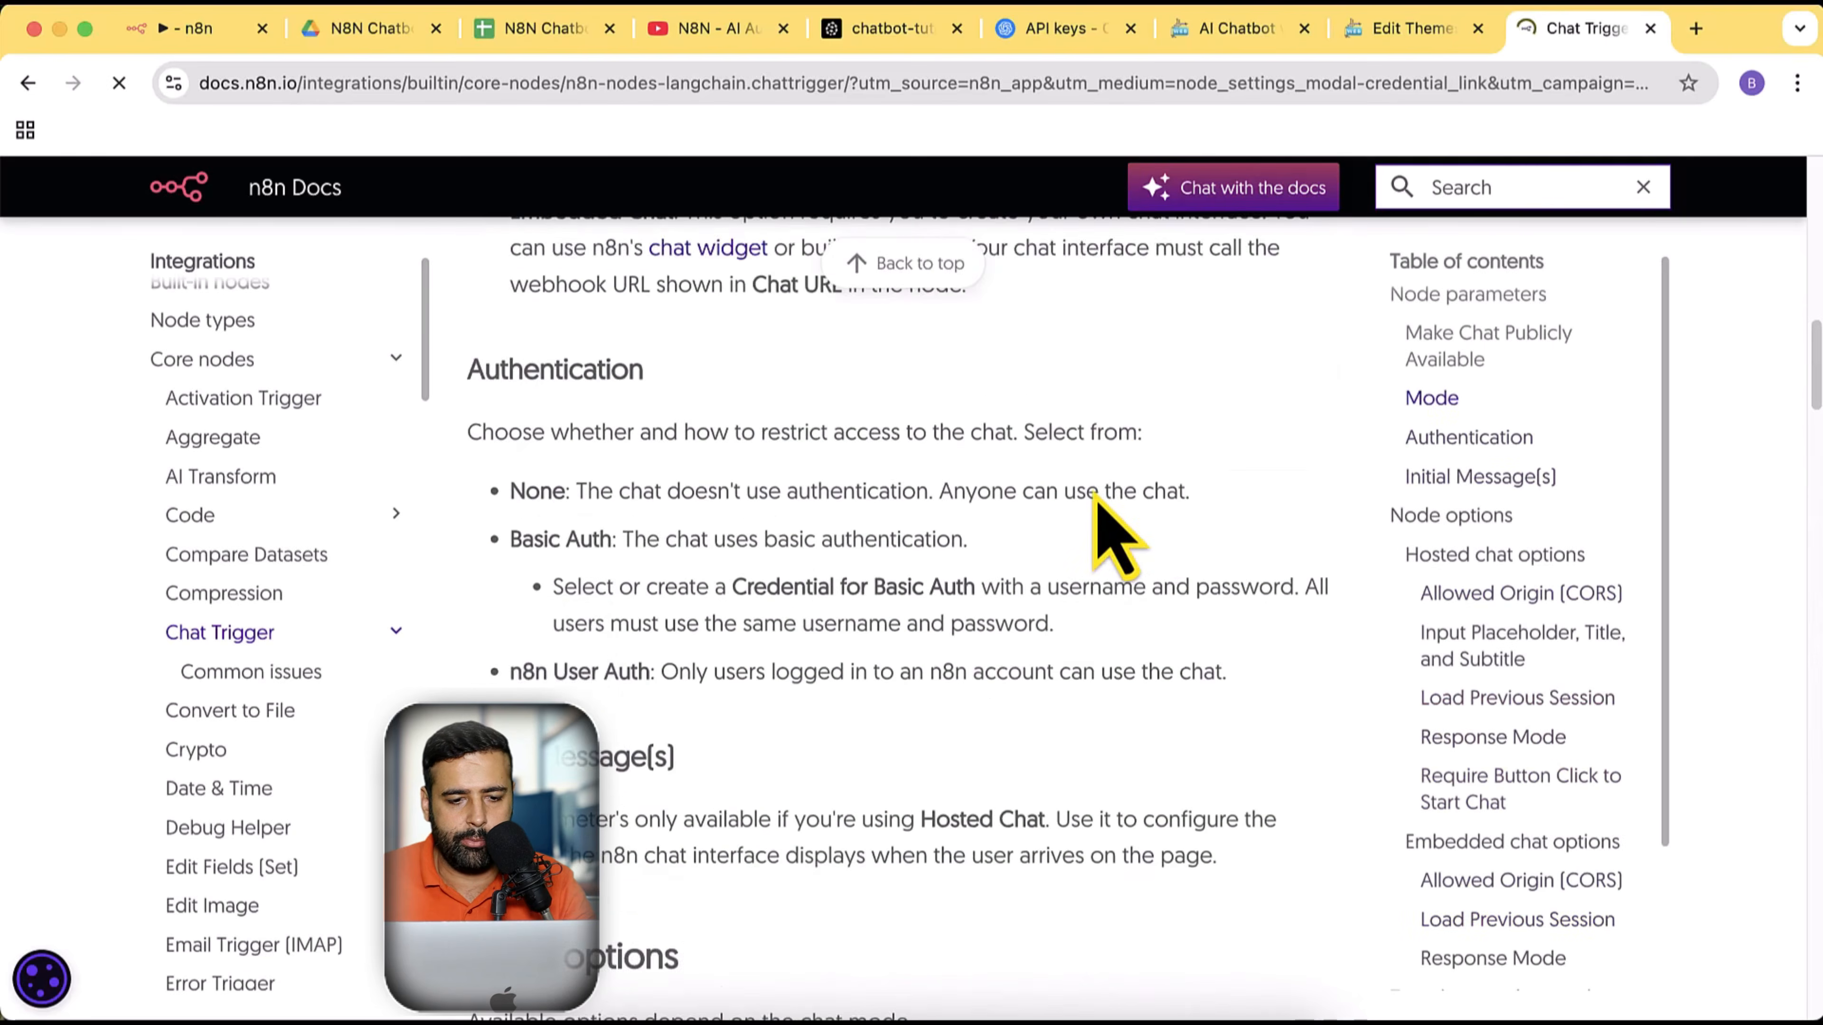
scroll(1109, 535, "down", 8)
scroll(1107, 530, "up", 11)
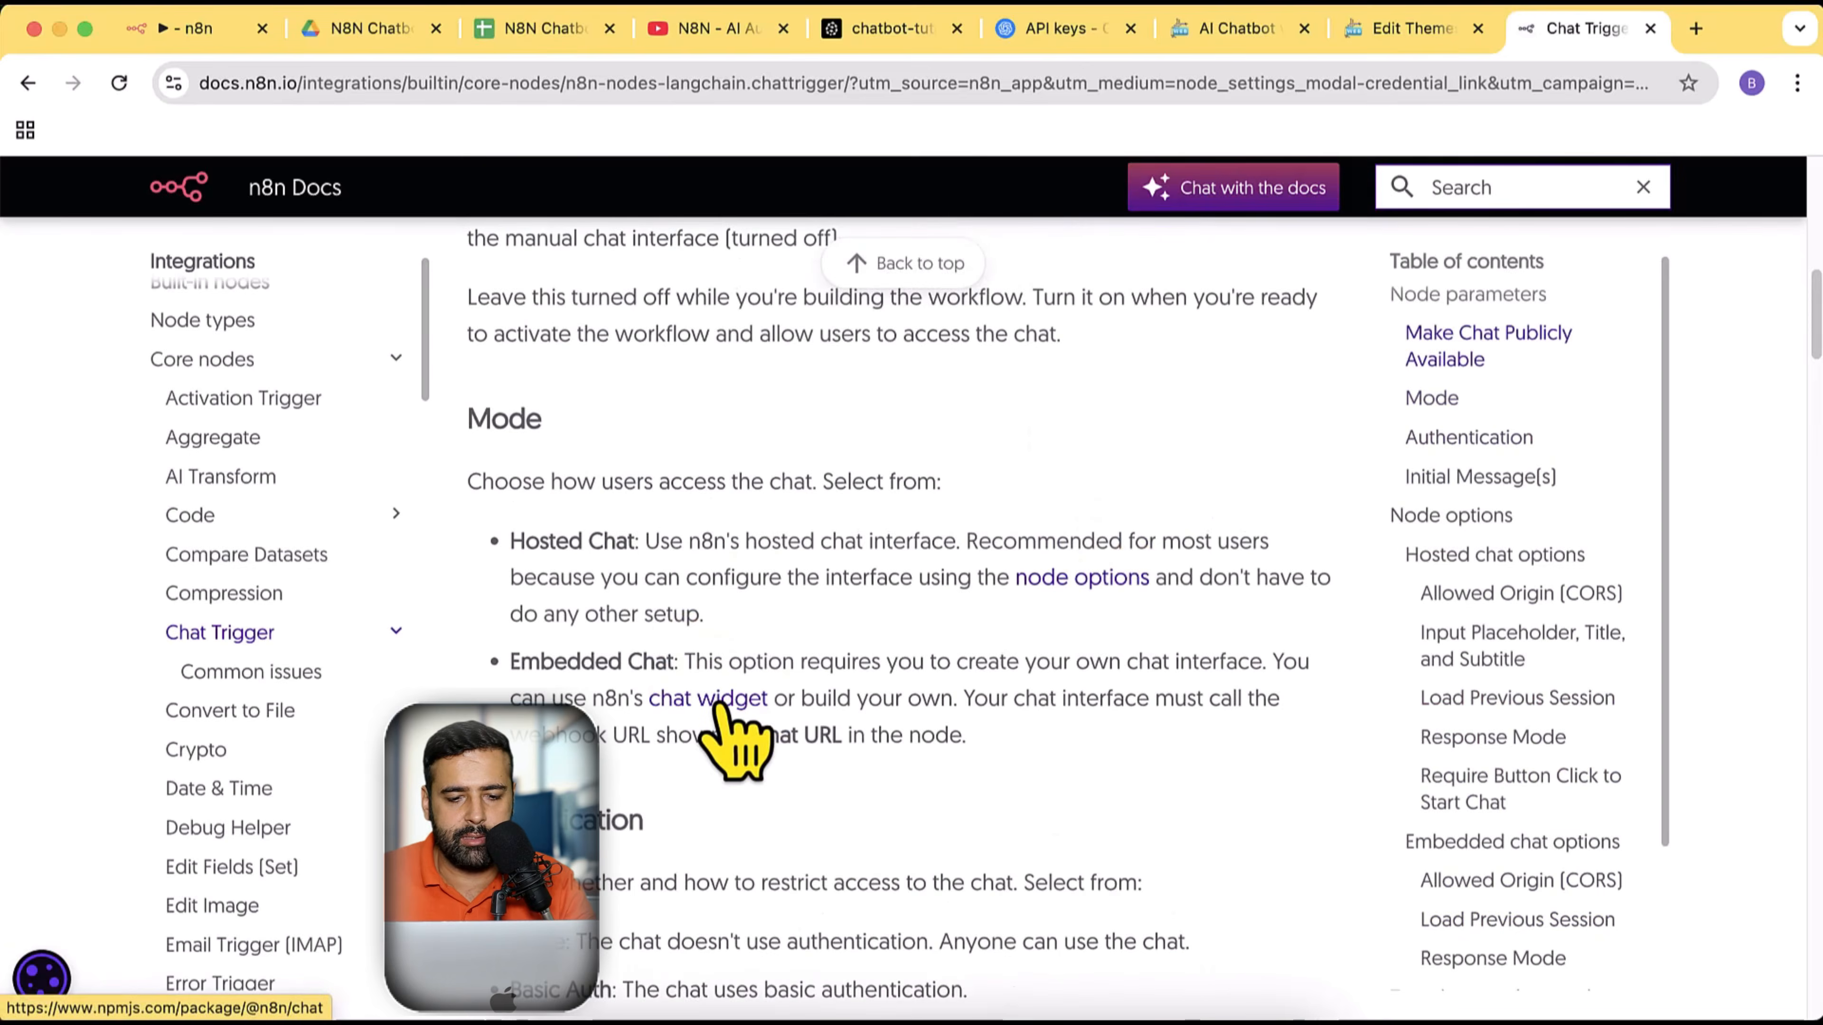
left_click(719, 710)
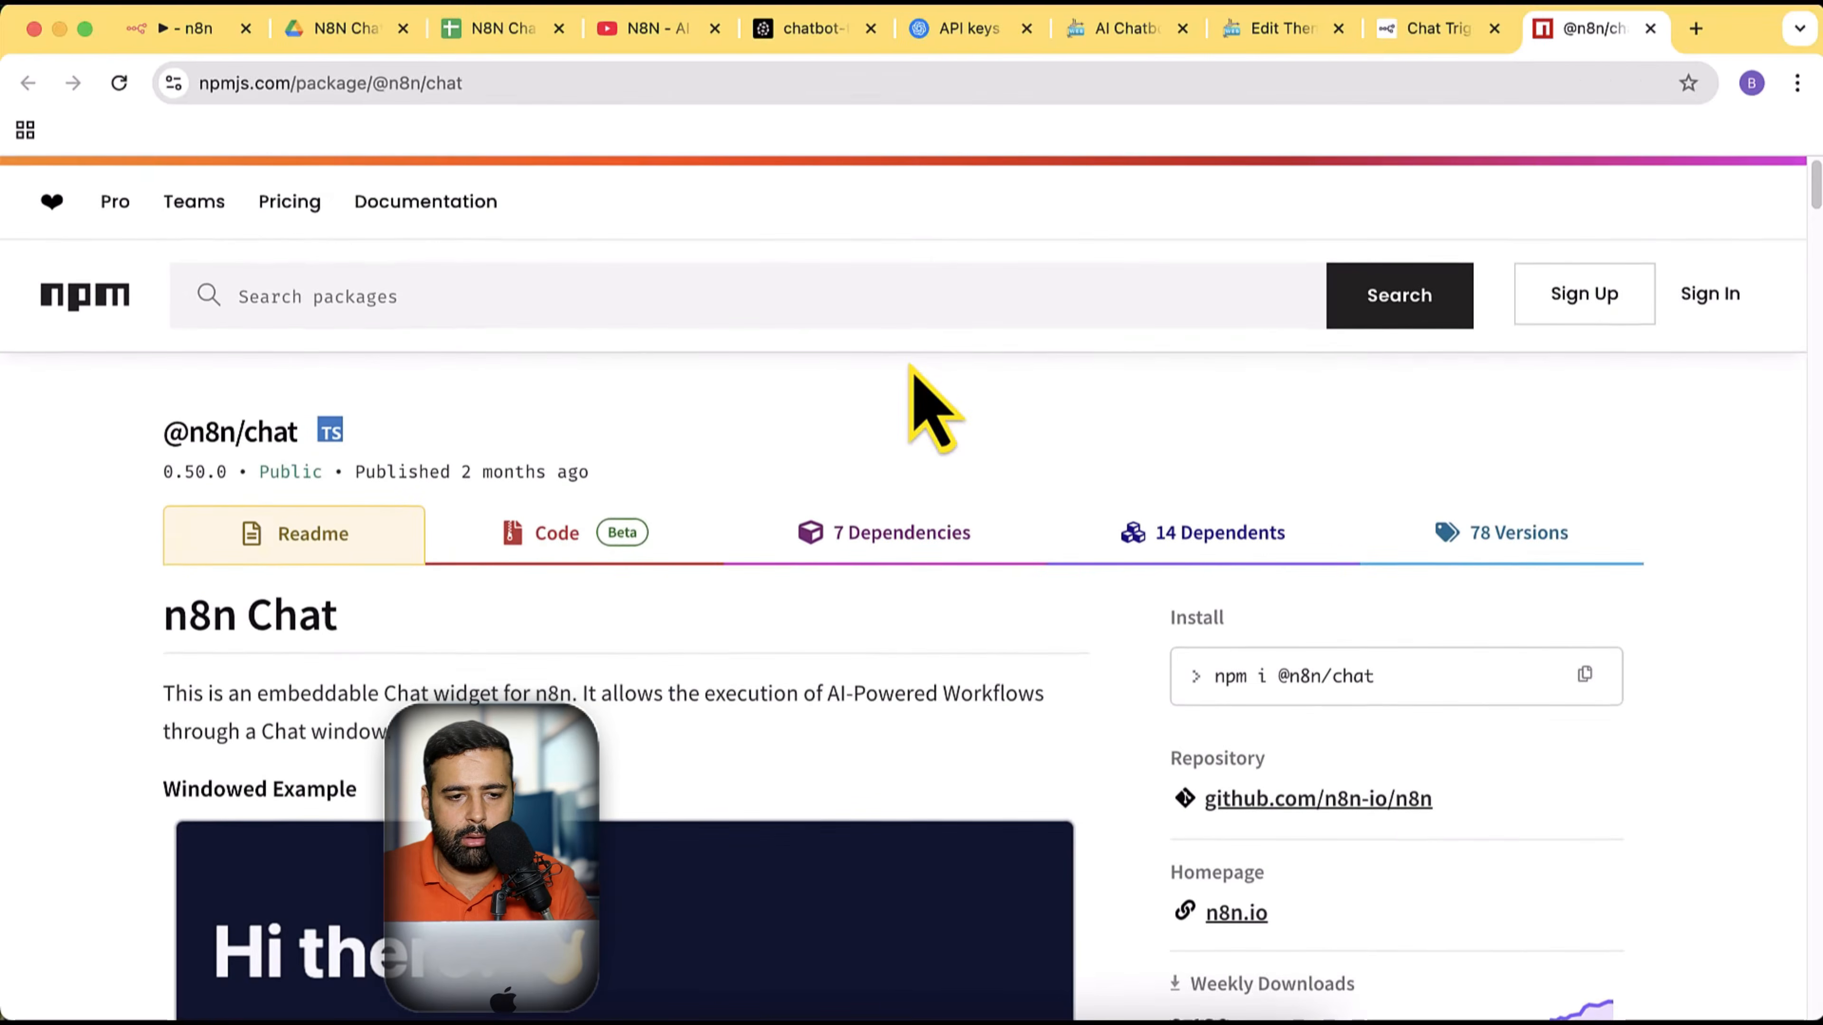
left_click(529, 86)
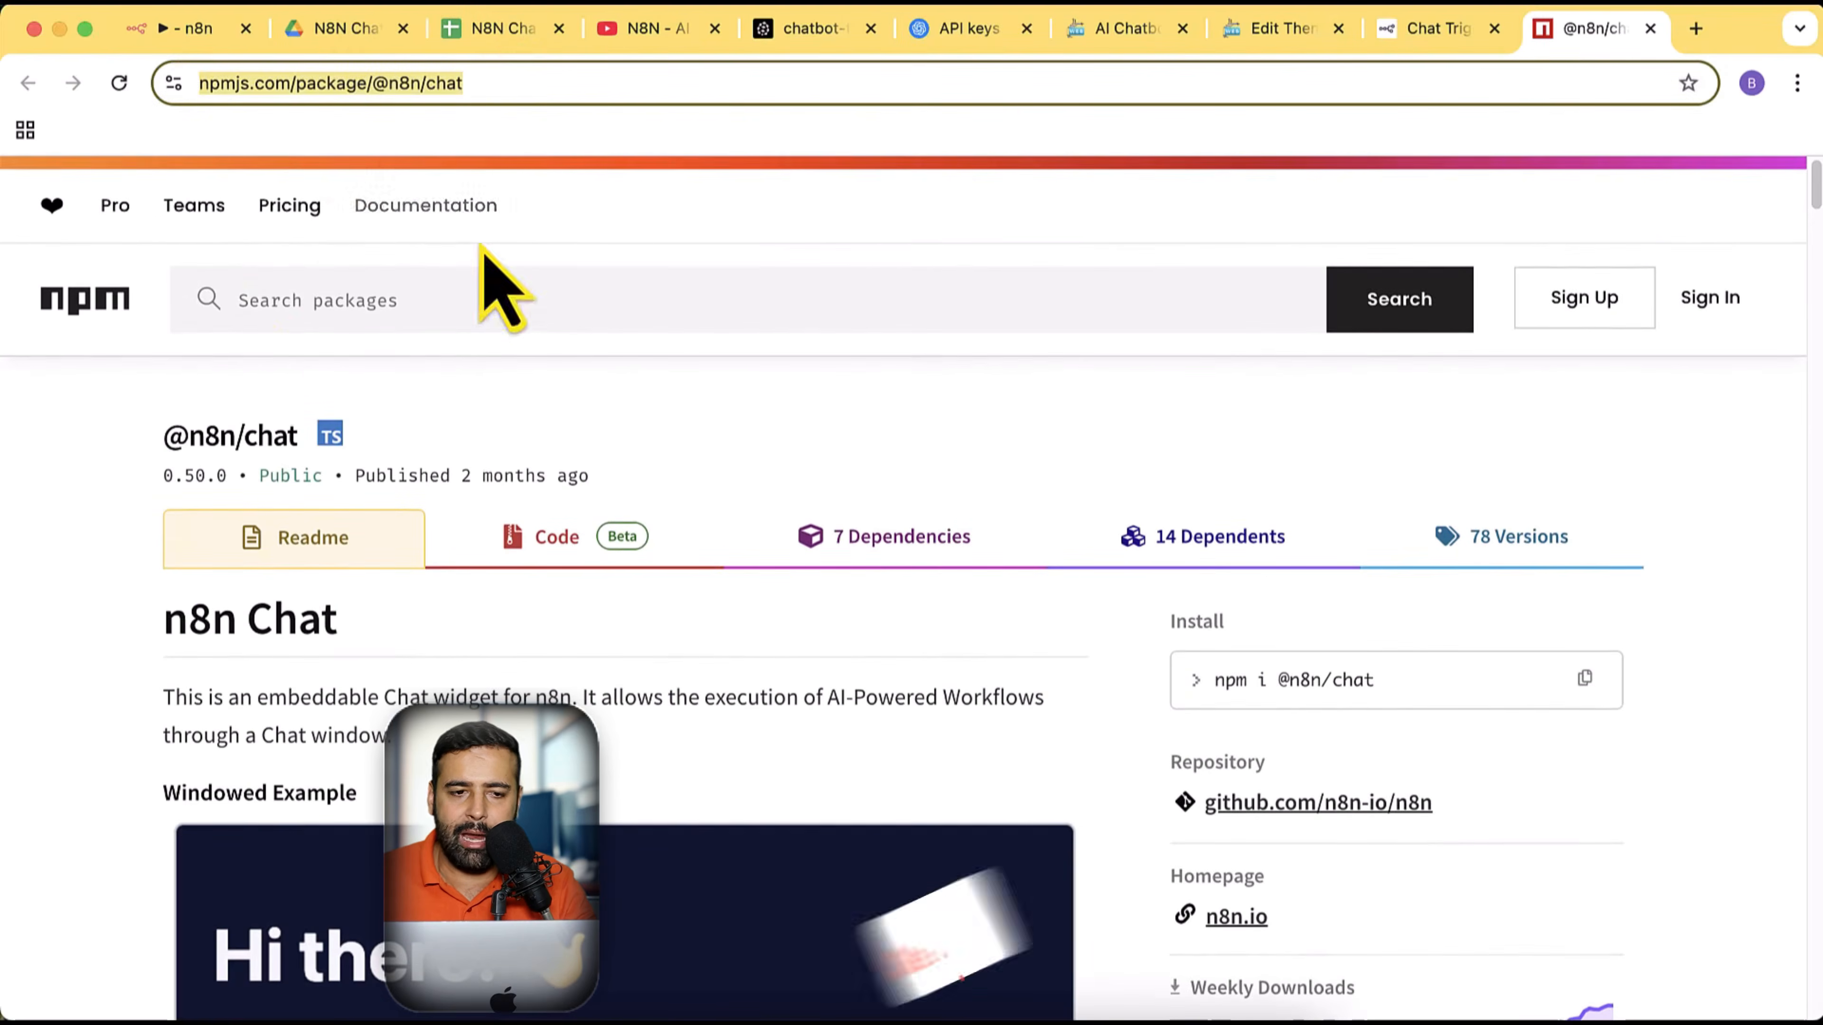
scroll(1209, 347, "down", 8)
scroll(1023, 370, "down", 20)
scroll(1022, 370, "down", 18)
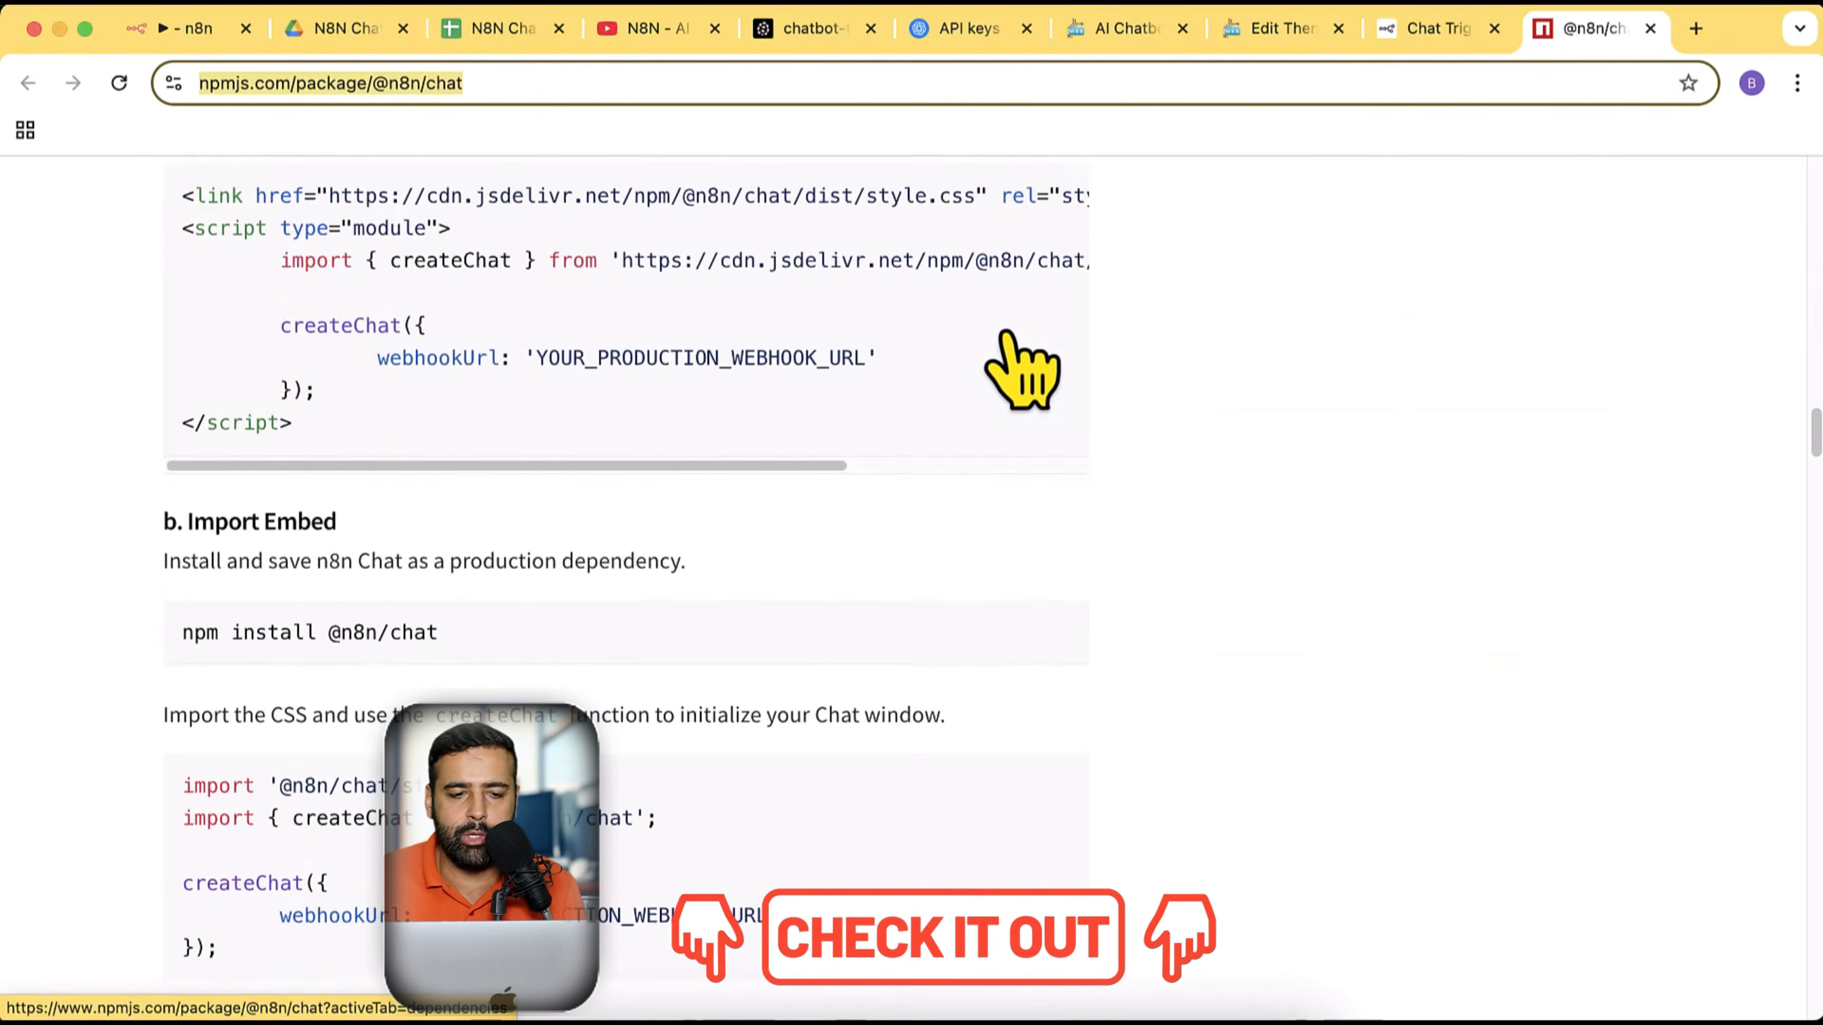
scroll(1023, 370, "up", 4)
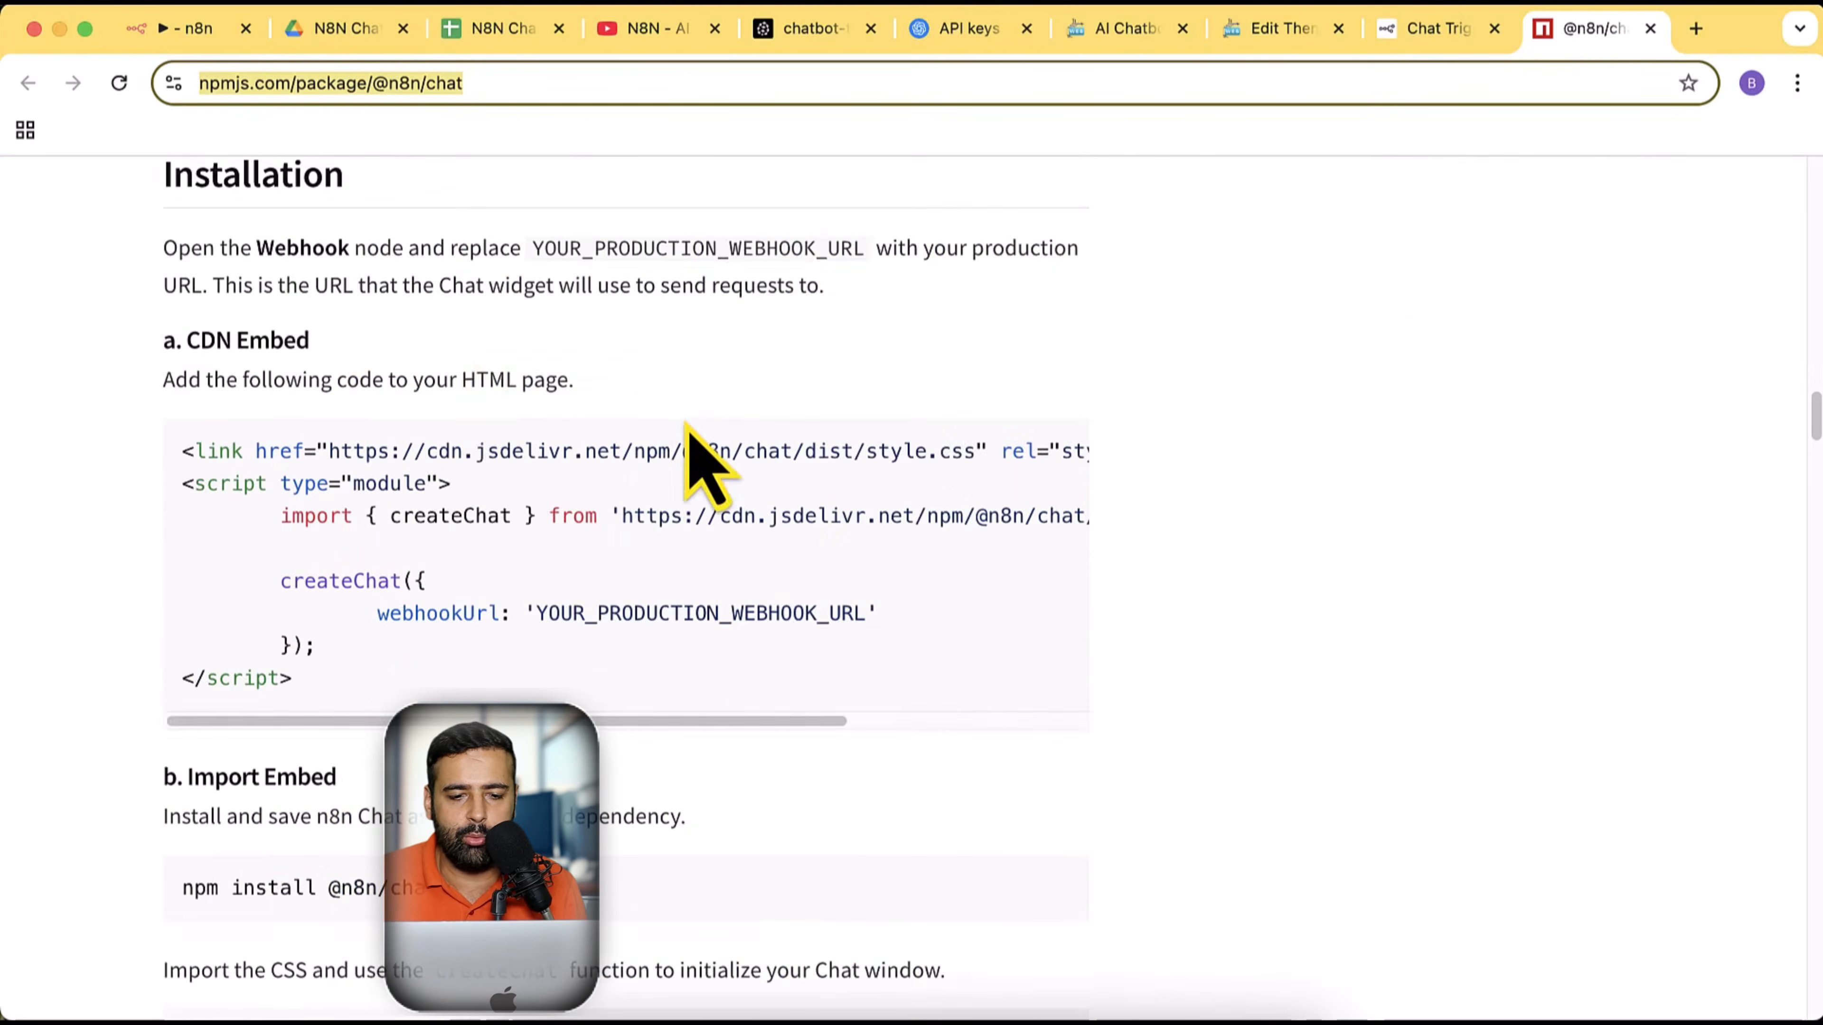
scroll(686, 423, "down", 14)
scroll(506, 453, "down", 20)
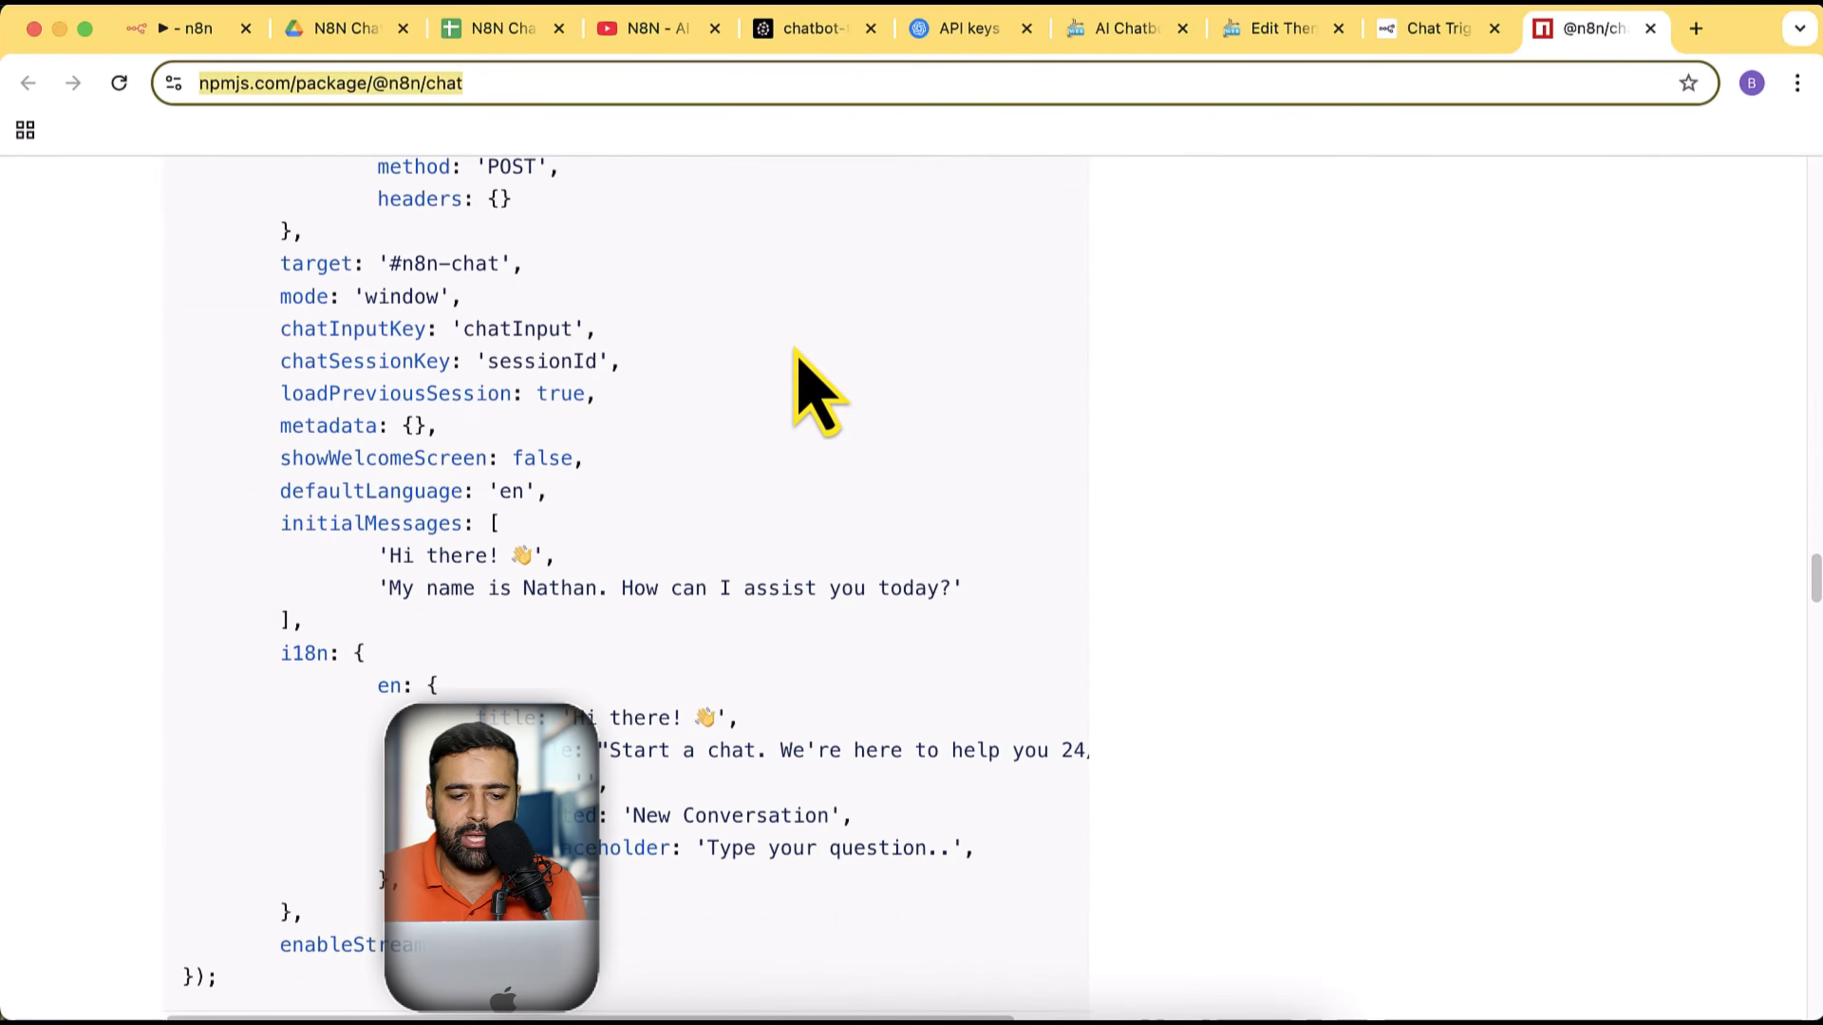
scroll(796, 356, "down", 8)
scroll(796, 355, "up", 1)
scroll(793, 344, "down", 4)
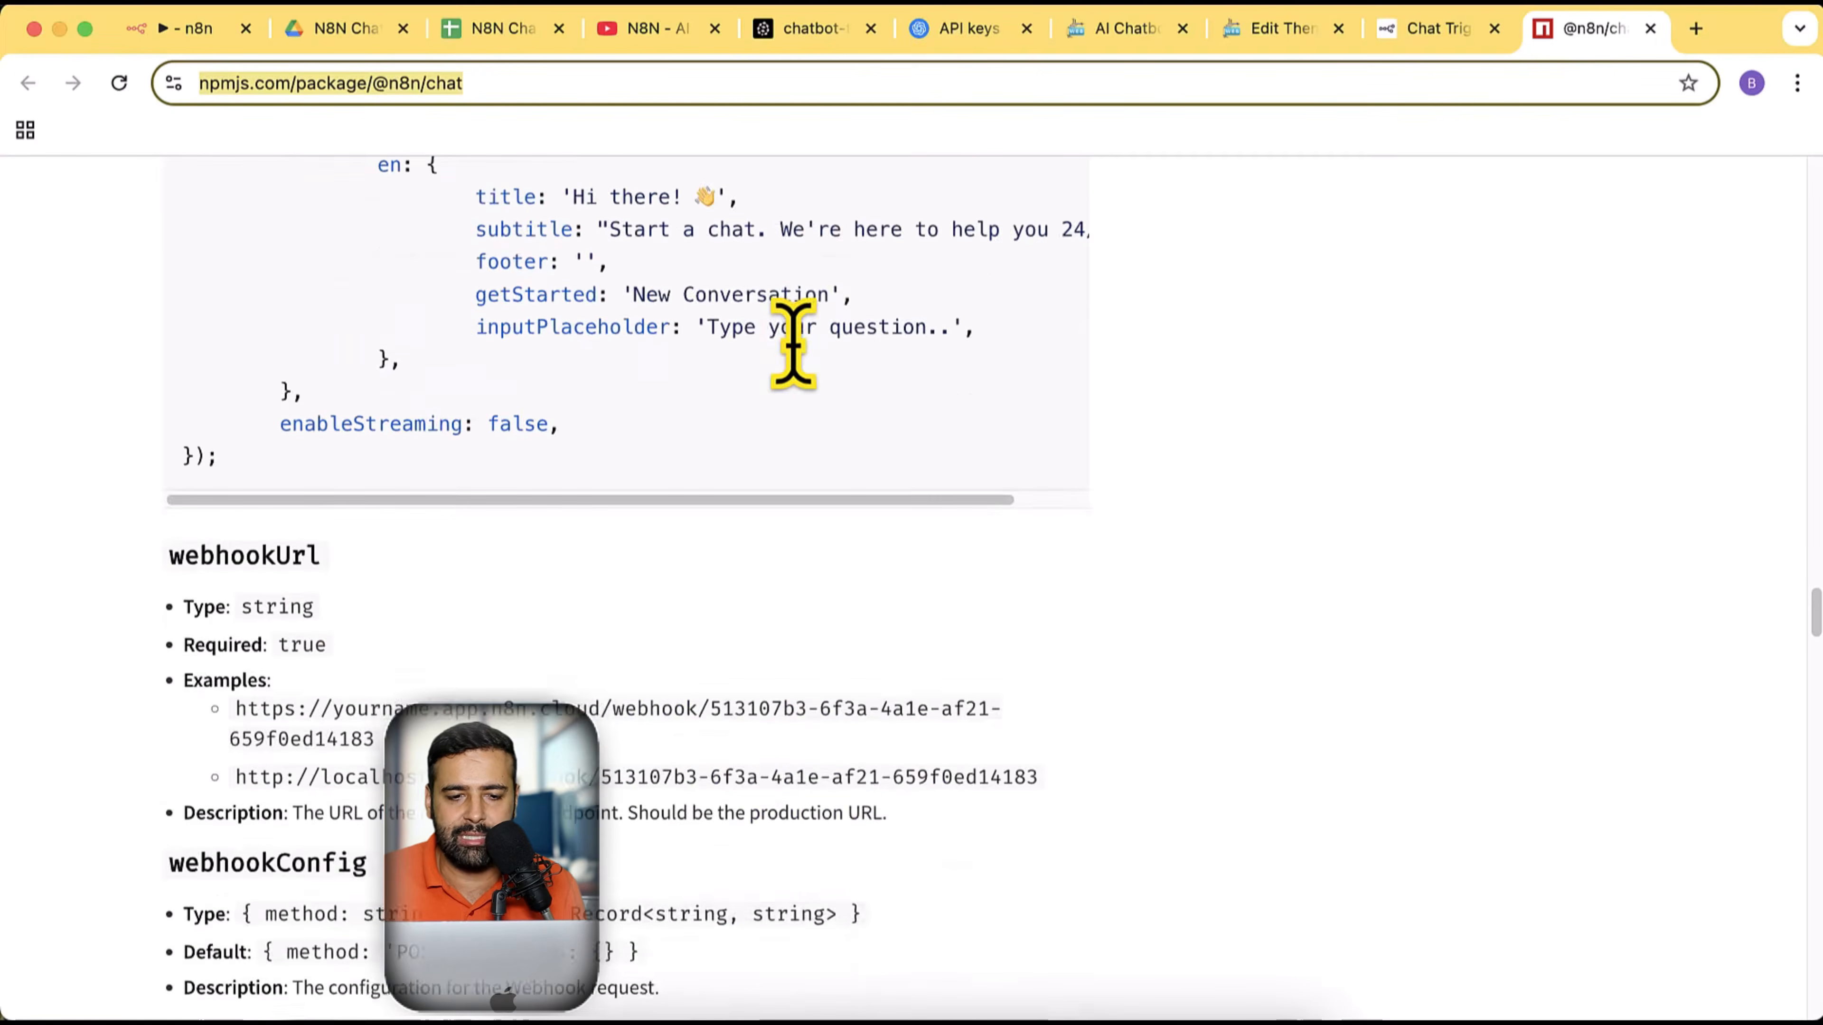
scroll(796, 359, "down", 12)
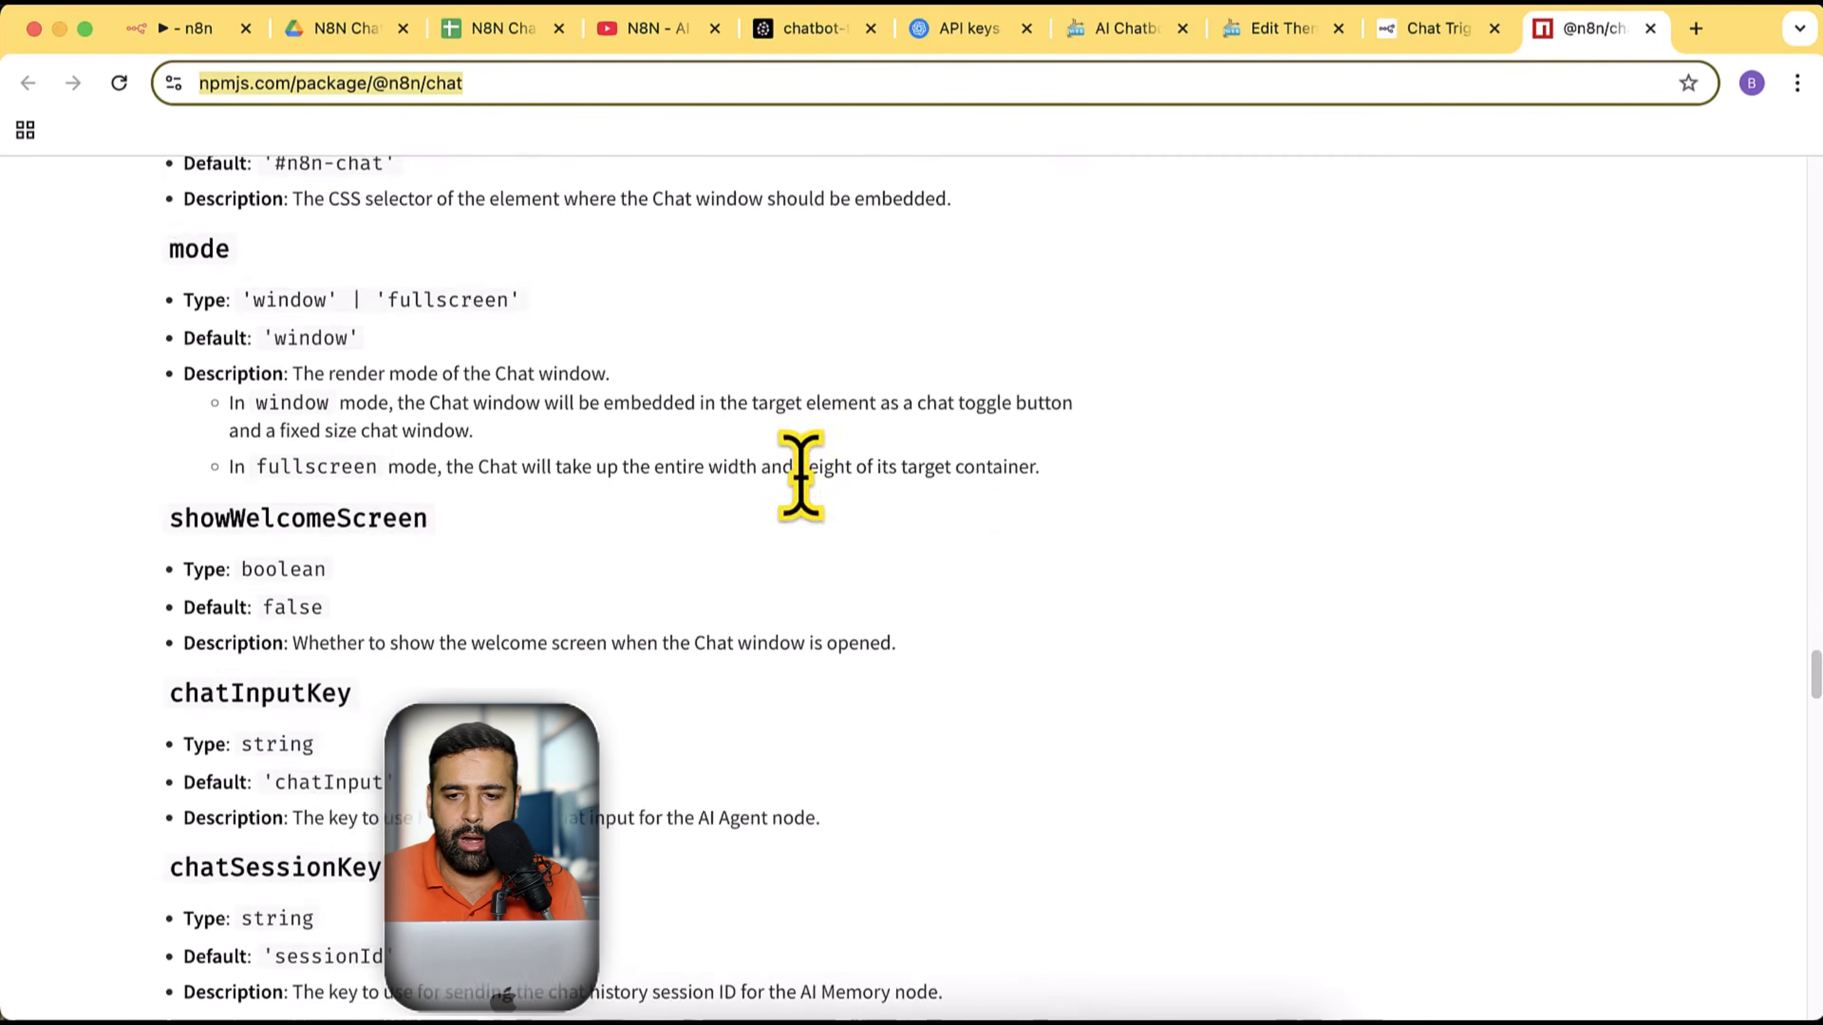
scroll(802, 476, "up", 7)
scroll(772, 521, "up", 5)
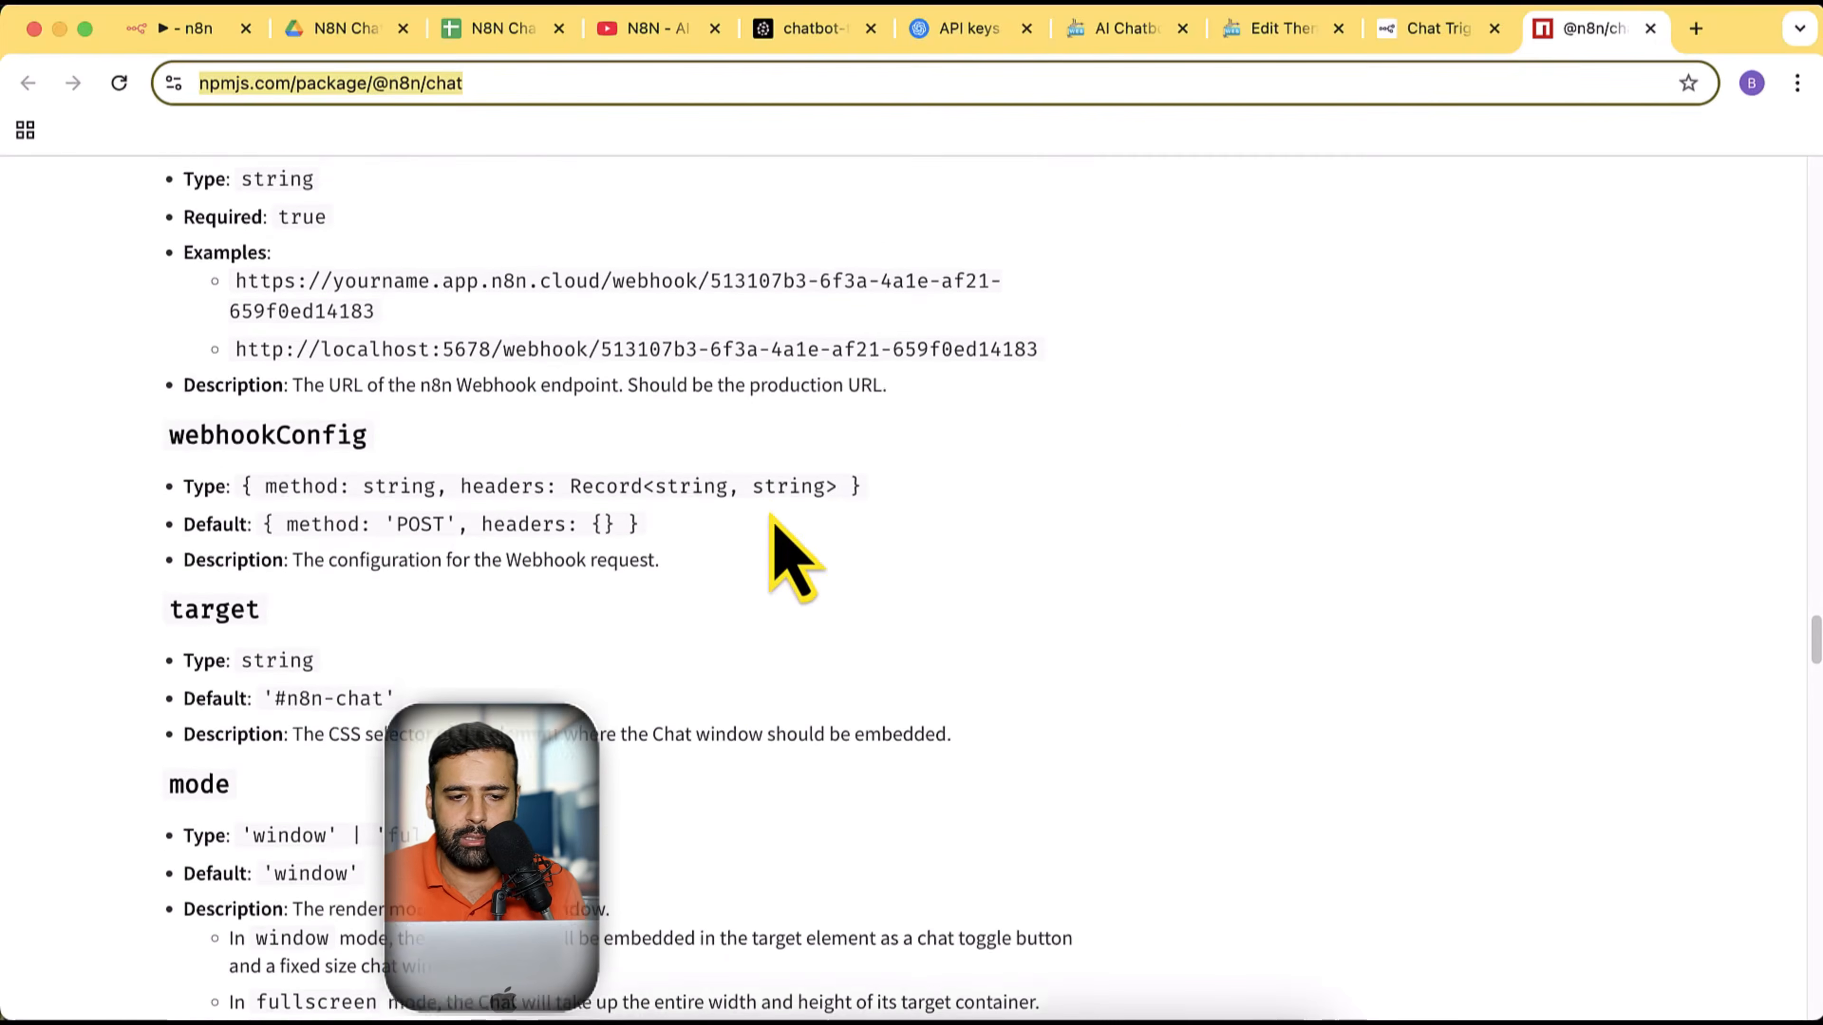
scroll(775, 531, "up", 6)
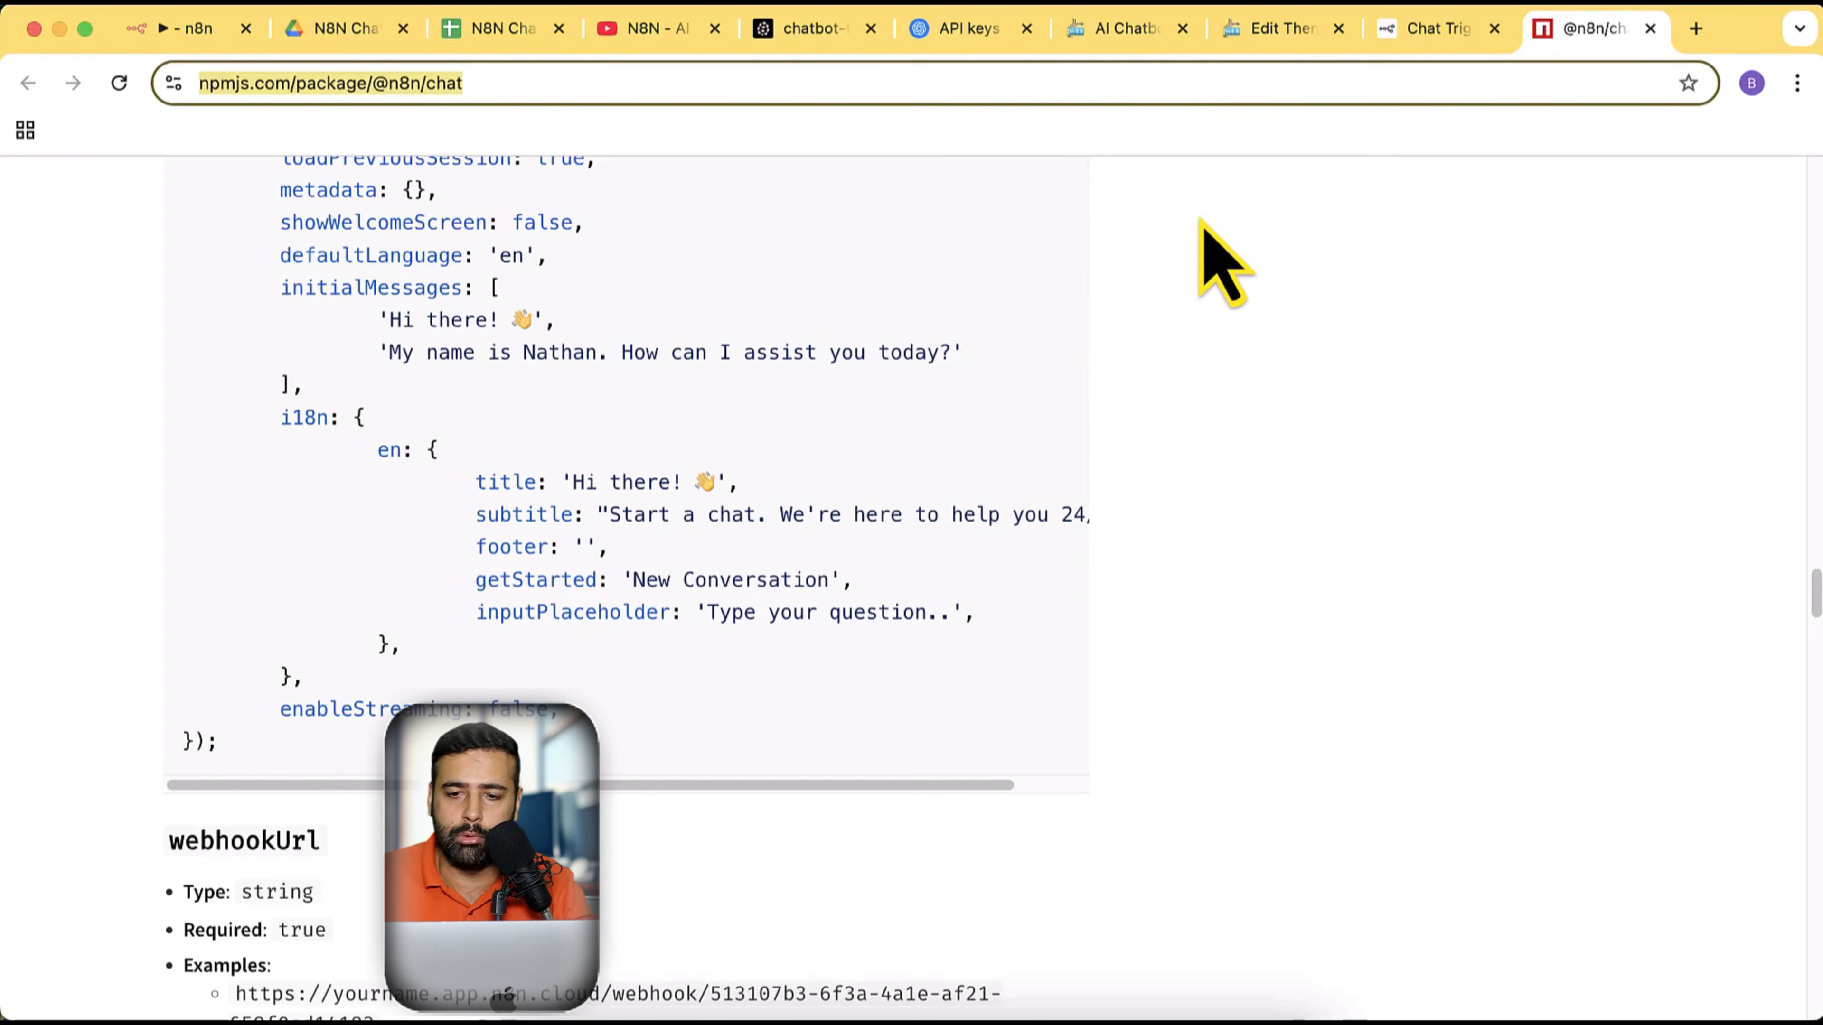
Return to functions.php in the WordPress theme editor and select the webhookUrl value inside createChat
left_click(1273, 29)
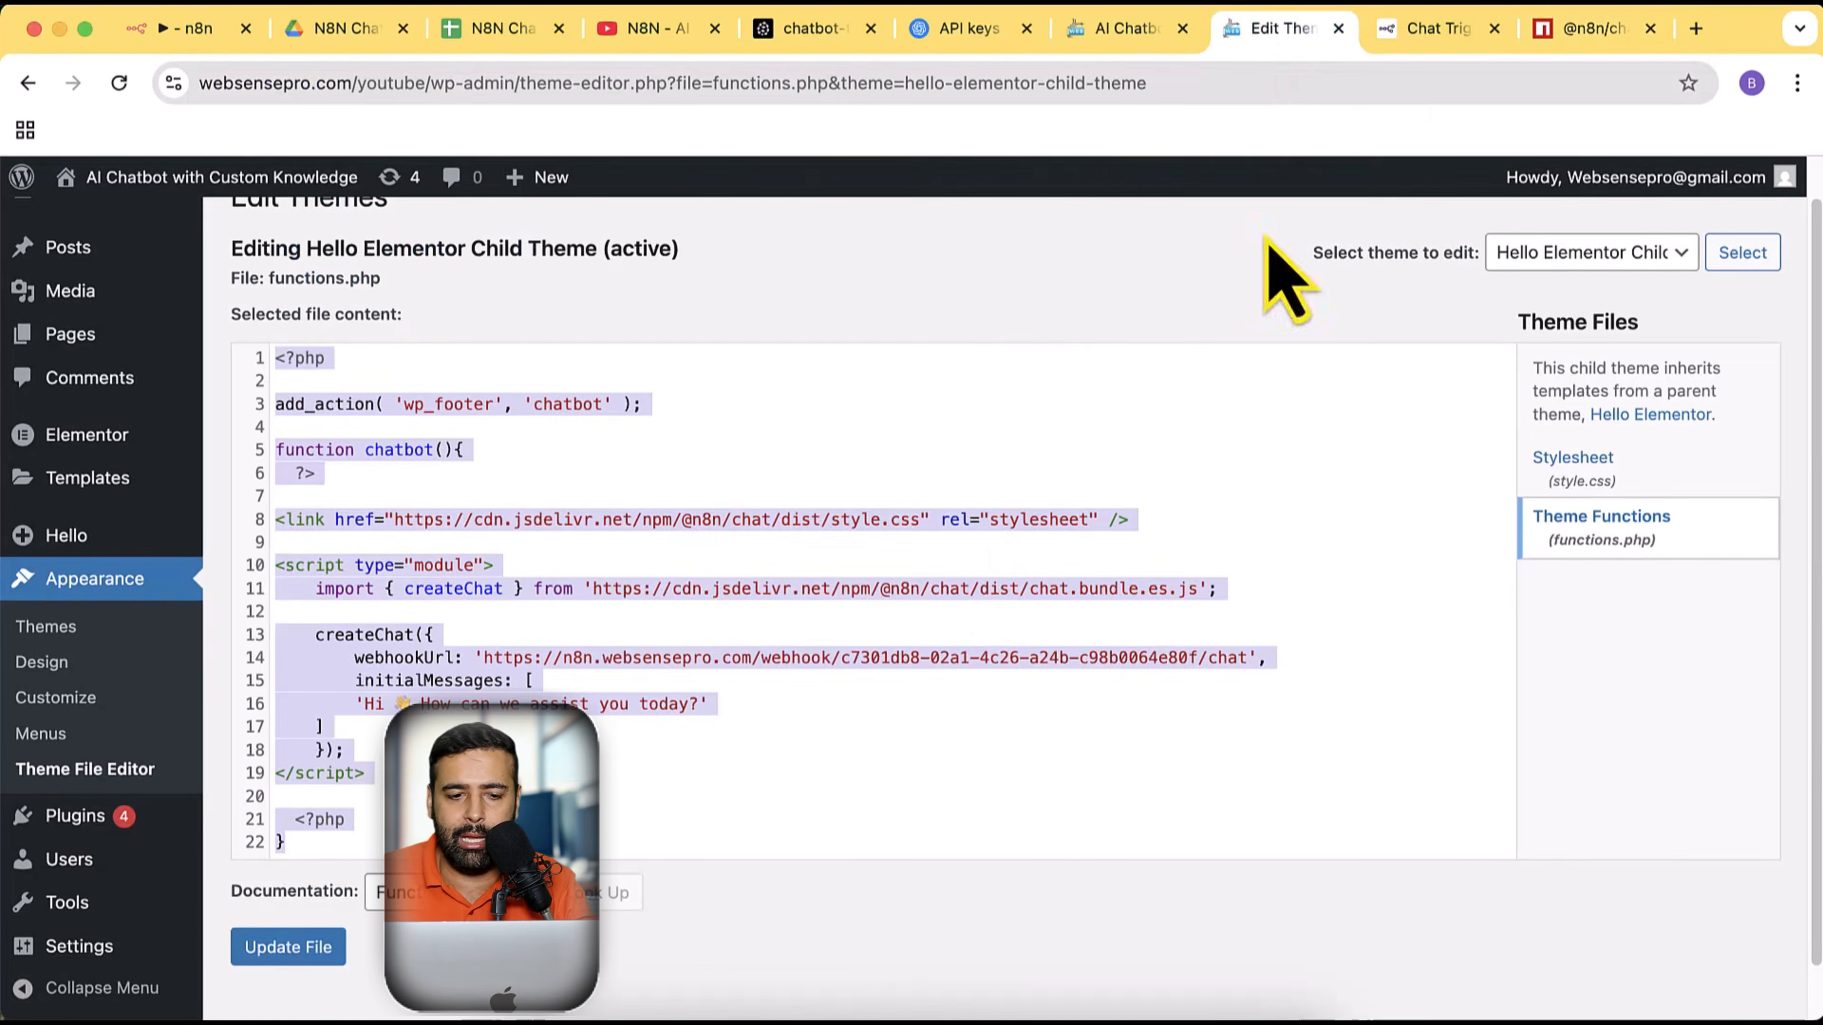
left_click_drag(368, 836, 414, 557)
left_click(639, 705)
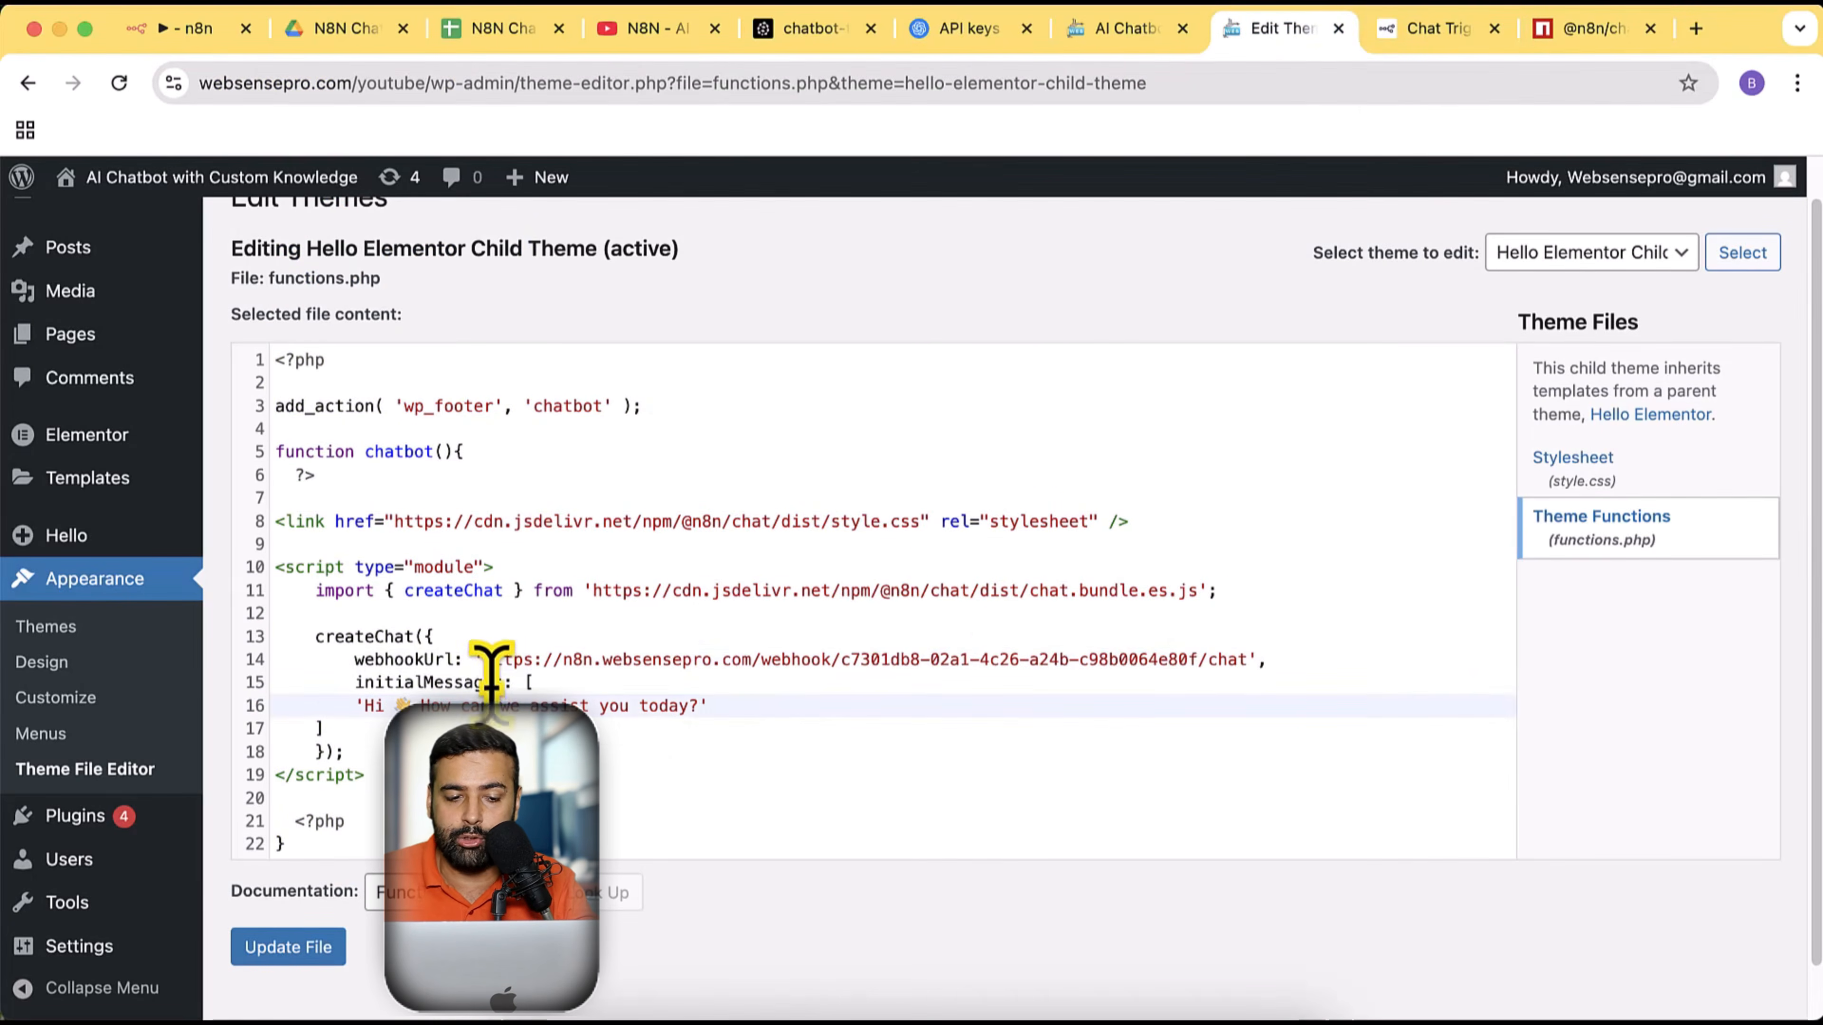
left_click_drag(483, 659, 1240, 659)
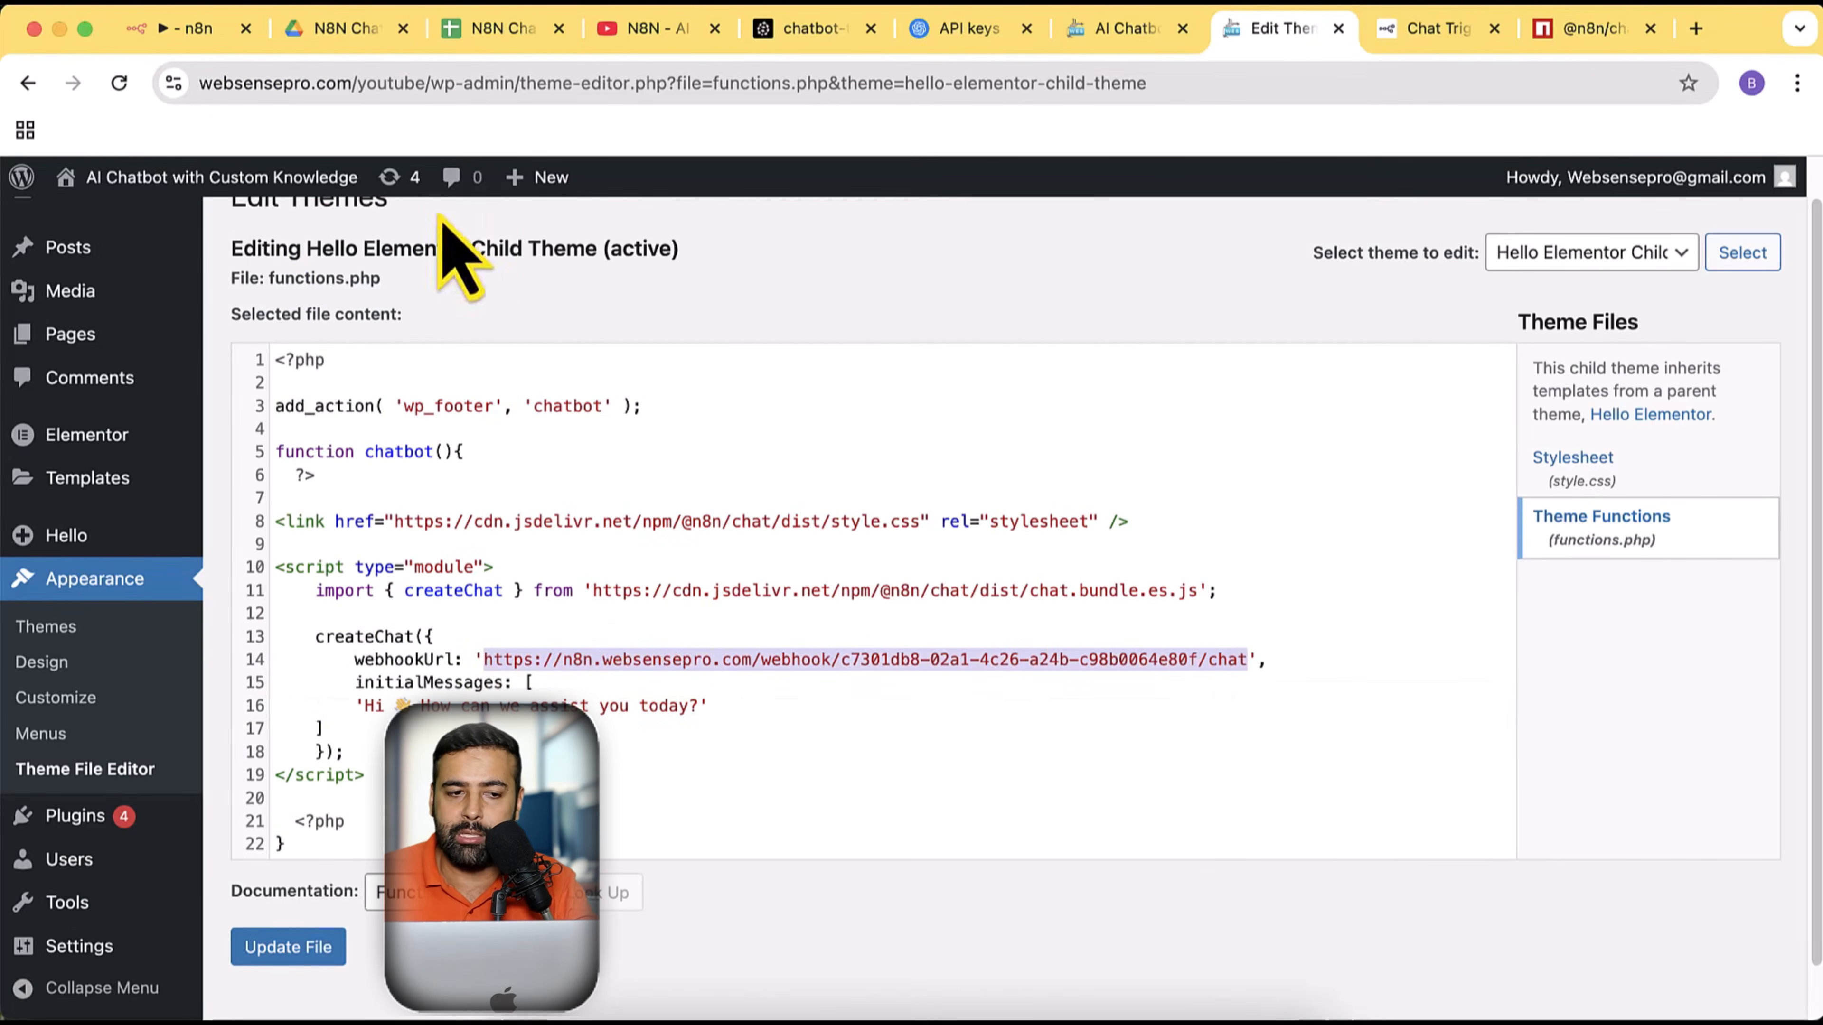
Make the n8n workflow's chat trigger publicly available and copy its Chat URL
left_click(190, 43)
mouse_move(521, 396)
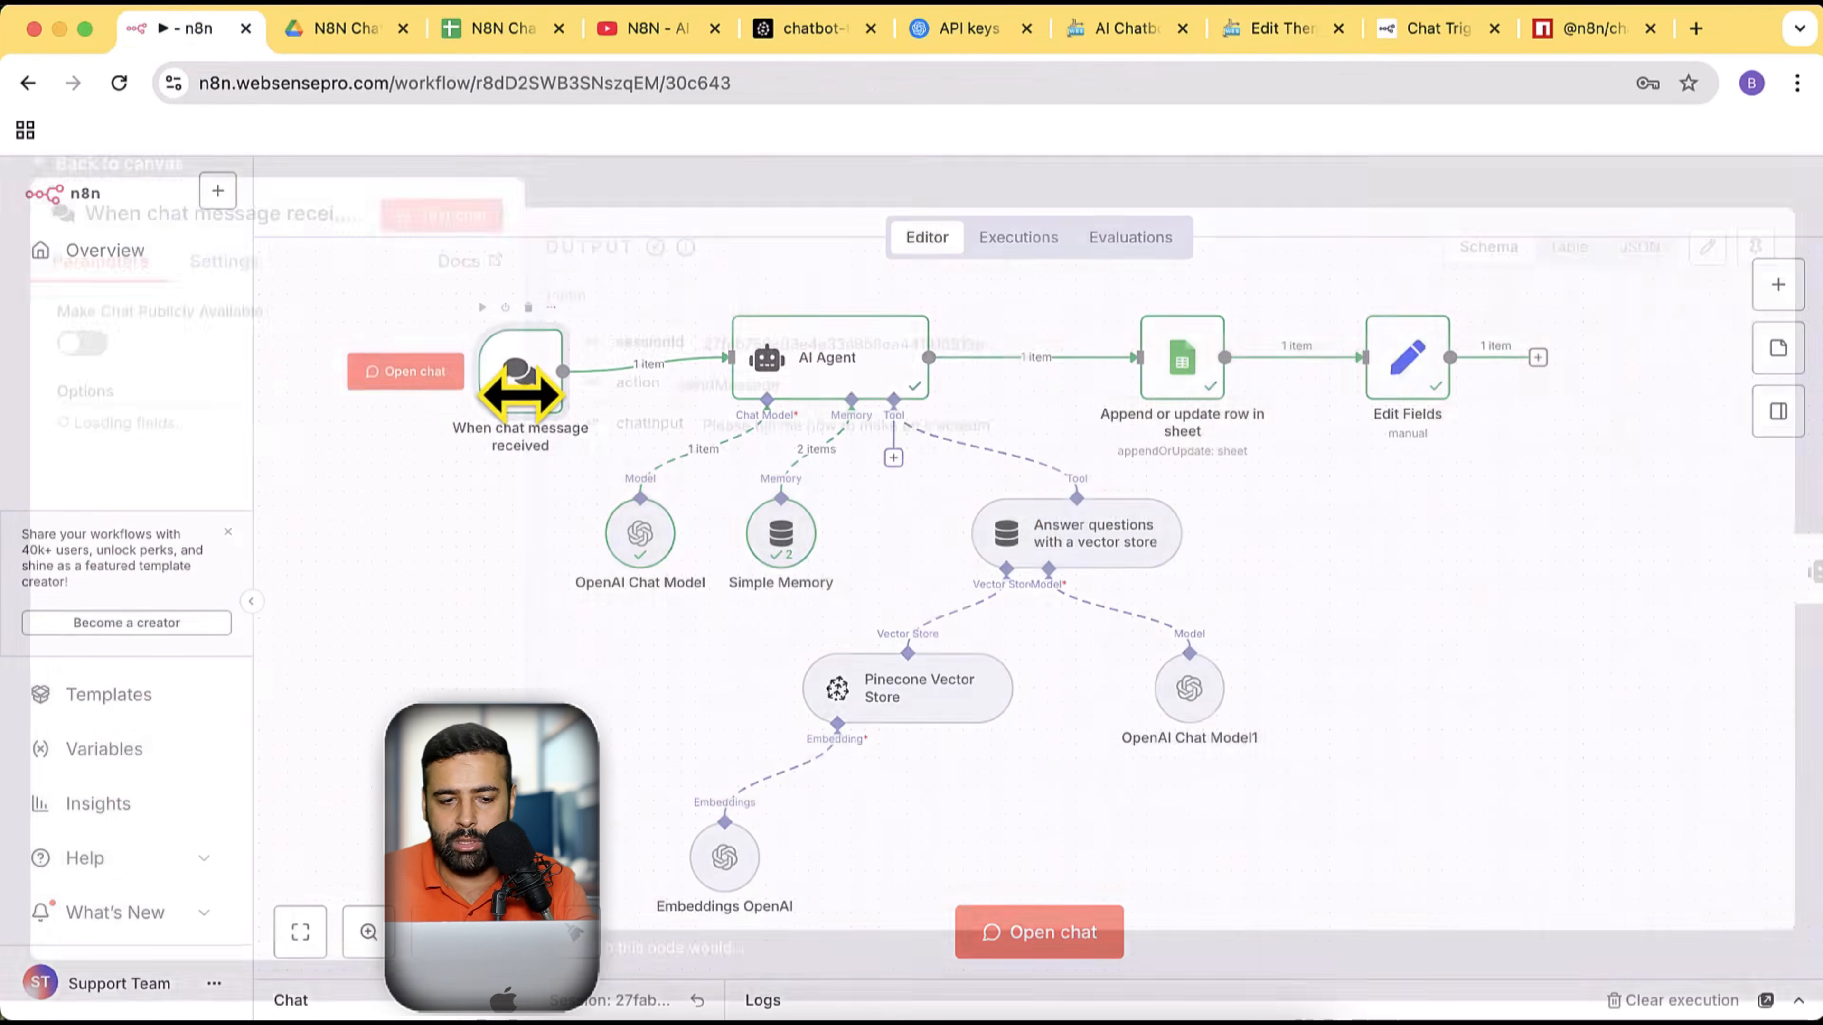
double_click(524, 384)
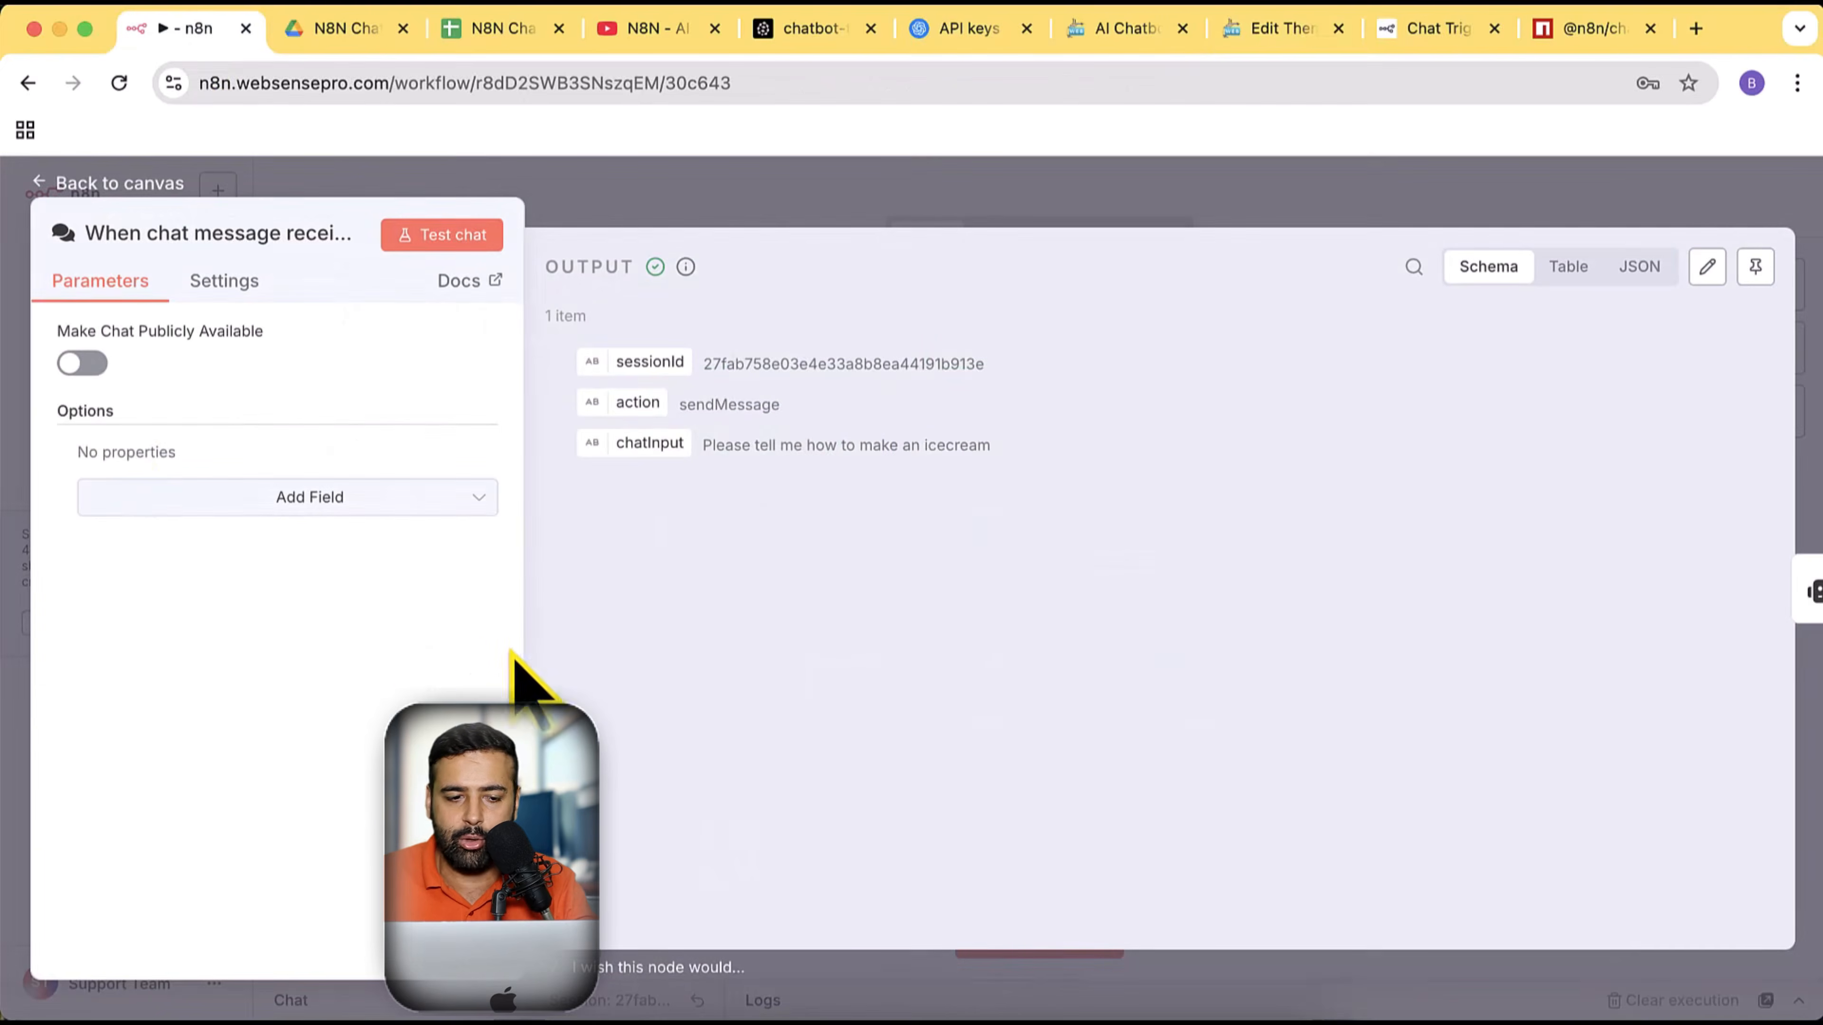
left_click(82, 363)
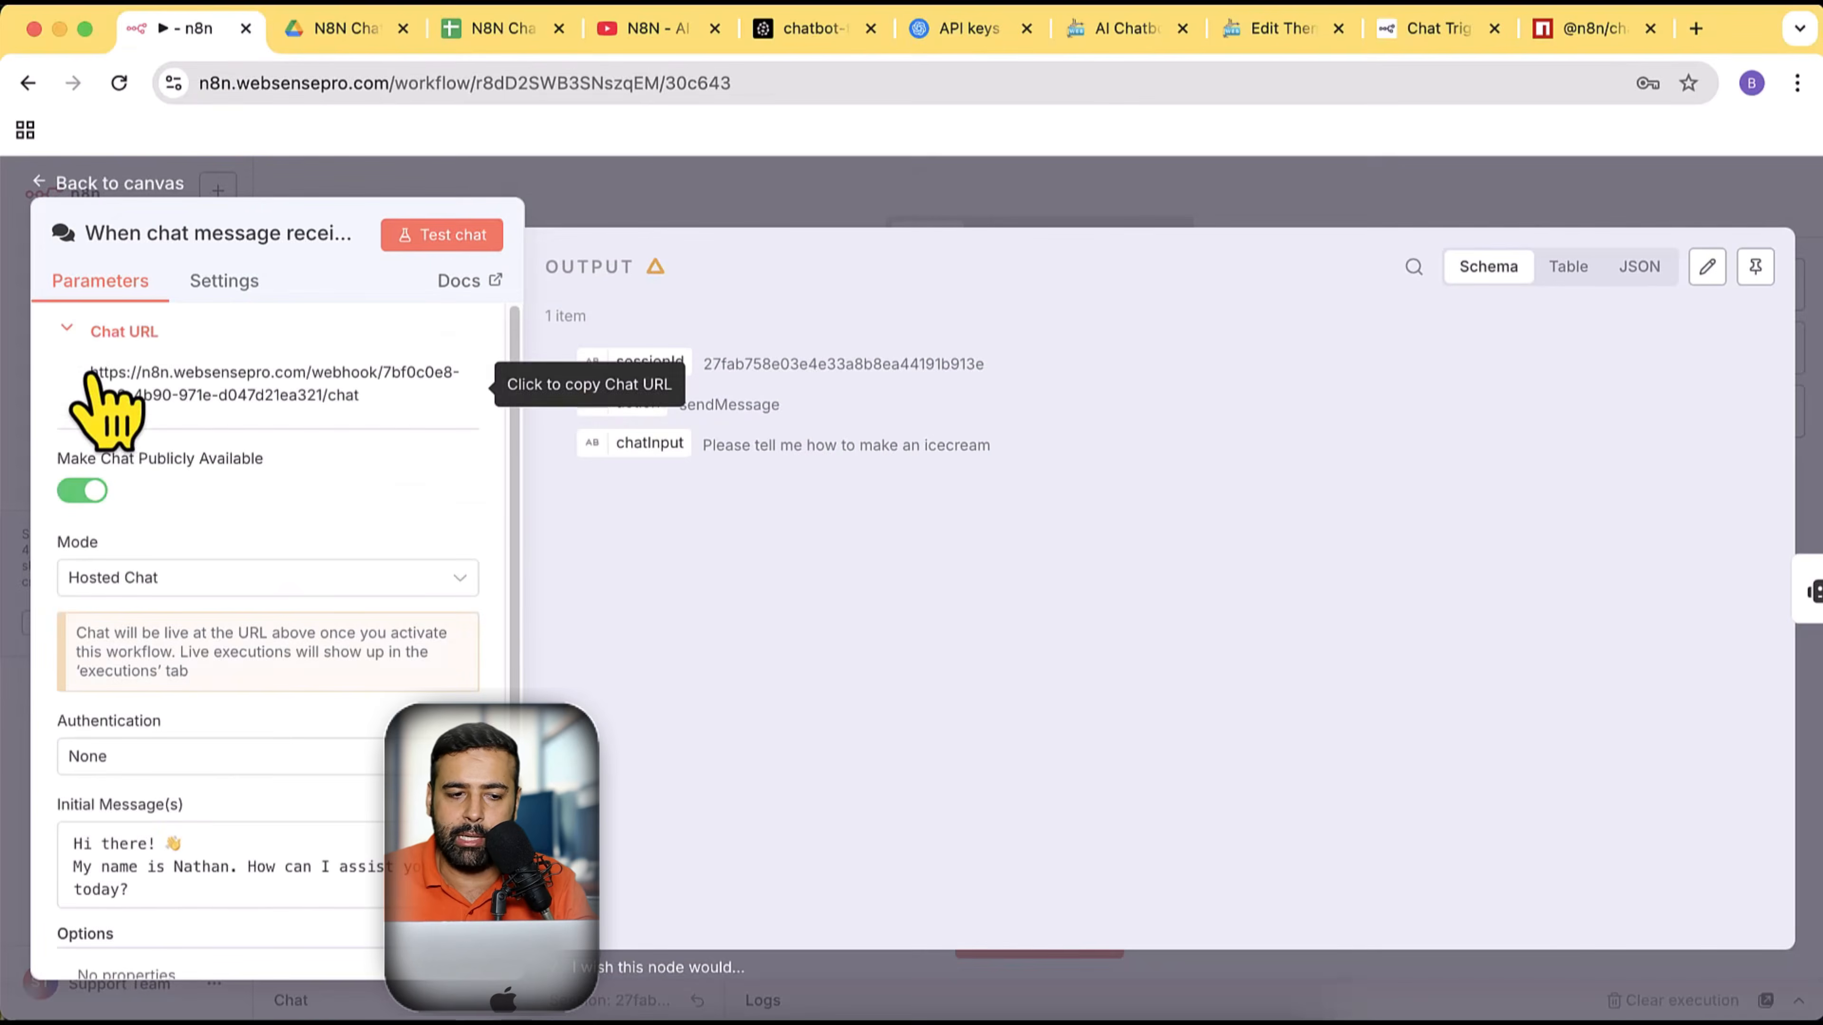
left_click(257, 394)
Replace the webhookUrl value in functions.php with the Chat URL copied from n8n
left_click(1270, 29)
left_click_drag(1249, 659, 525, 664)
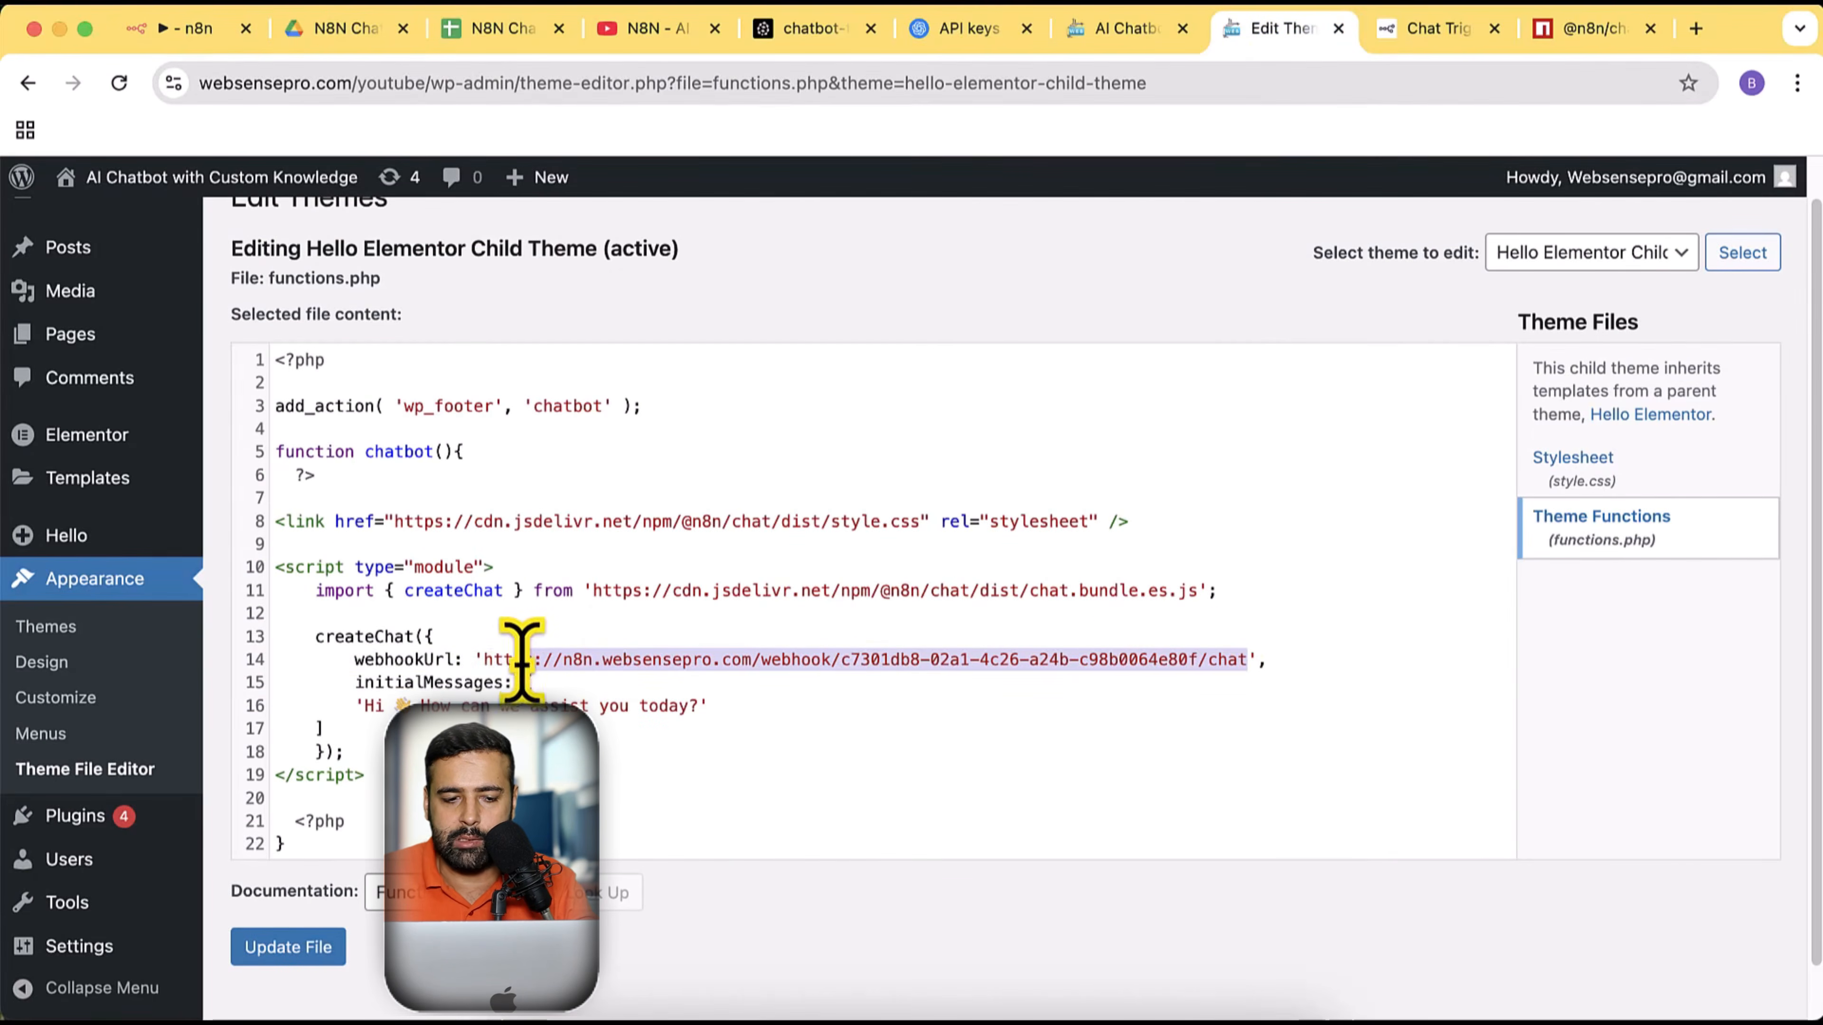
key("super+v")
left_click(743, 754)
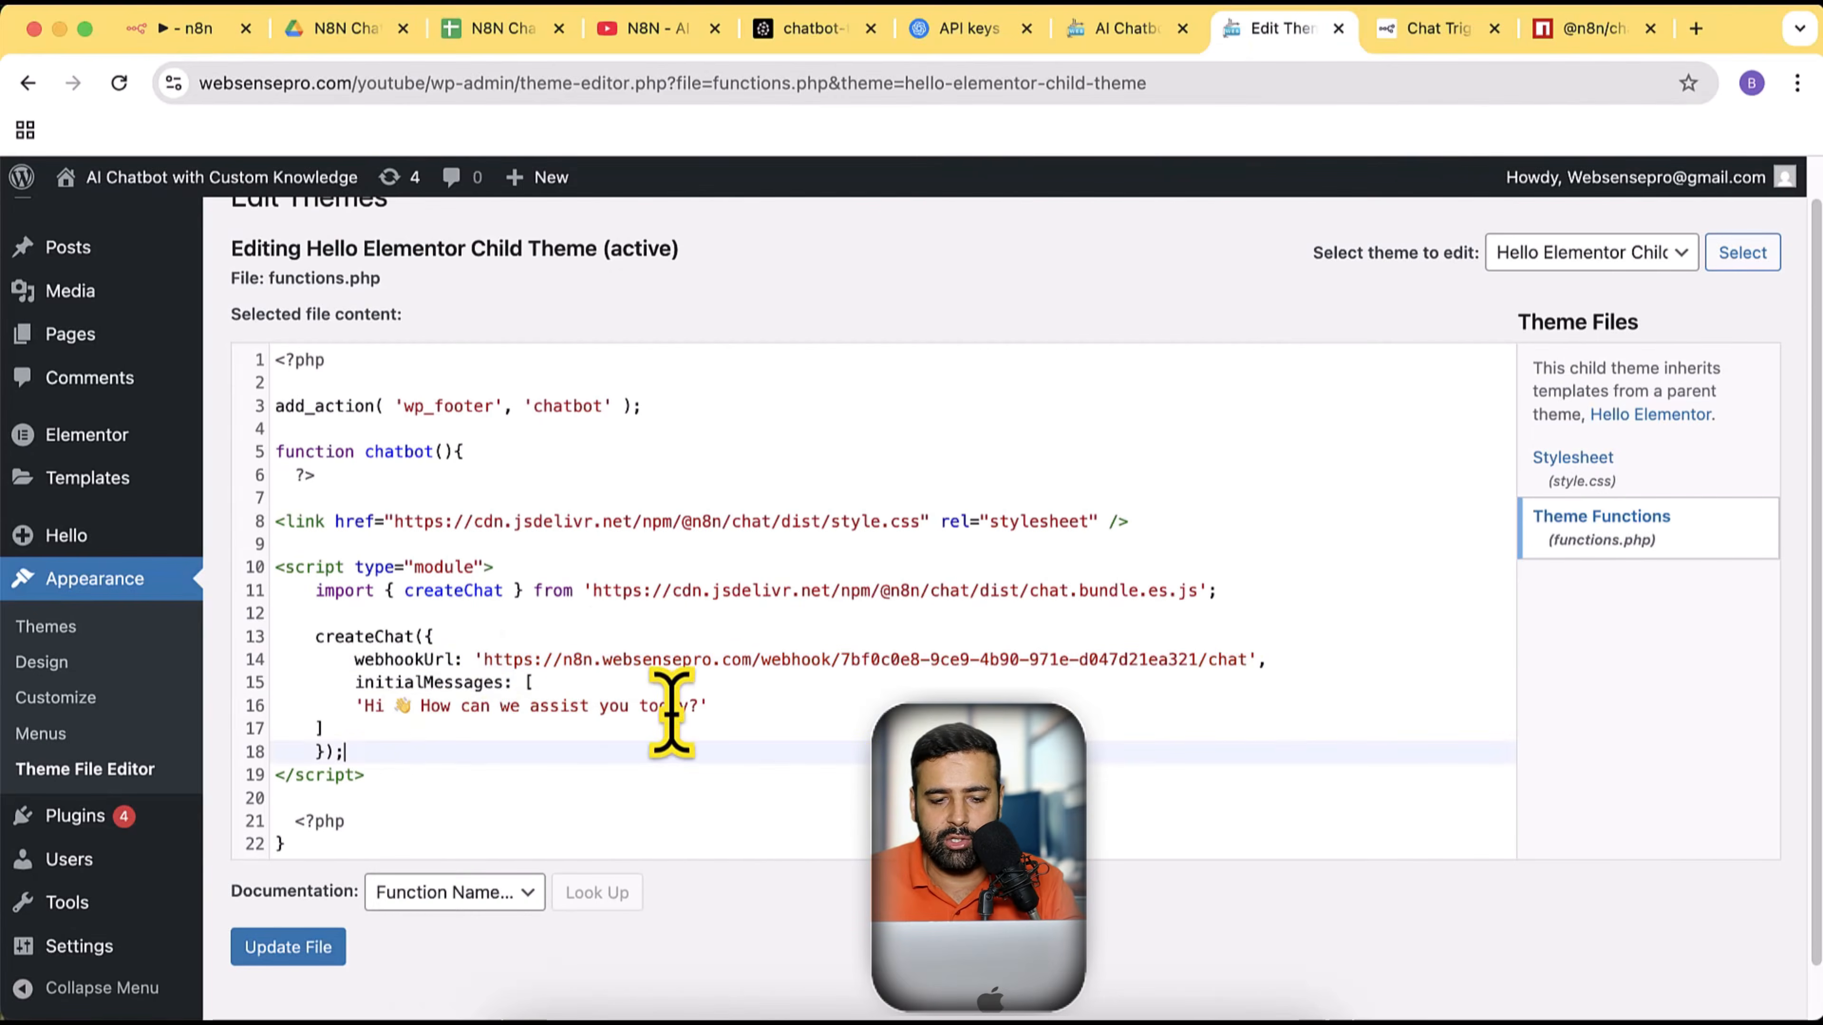
Change the initial message in functions.php to "Hi I am a websensepro Chatbot" and update the file
left_click_drag(697, 707, 365, 706)
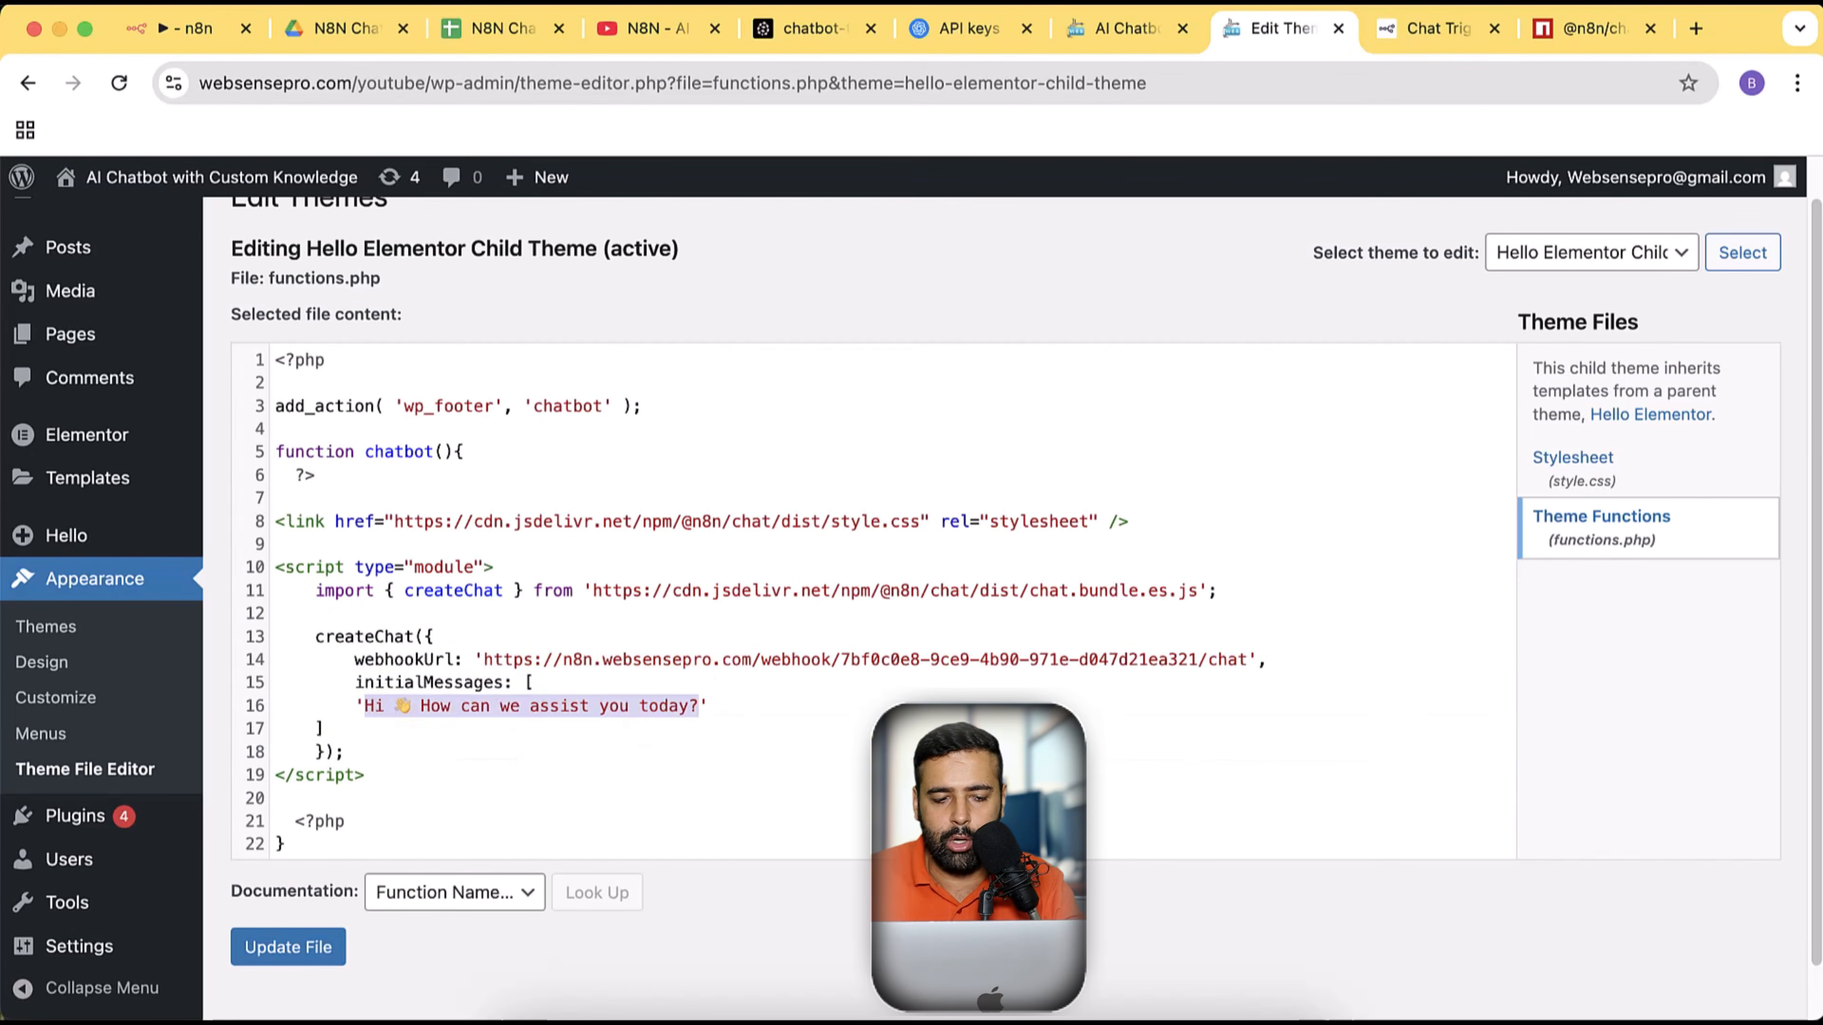
type("Hi I am a websensepro Chatbot")
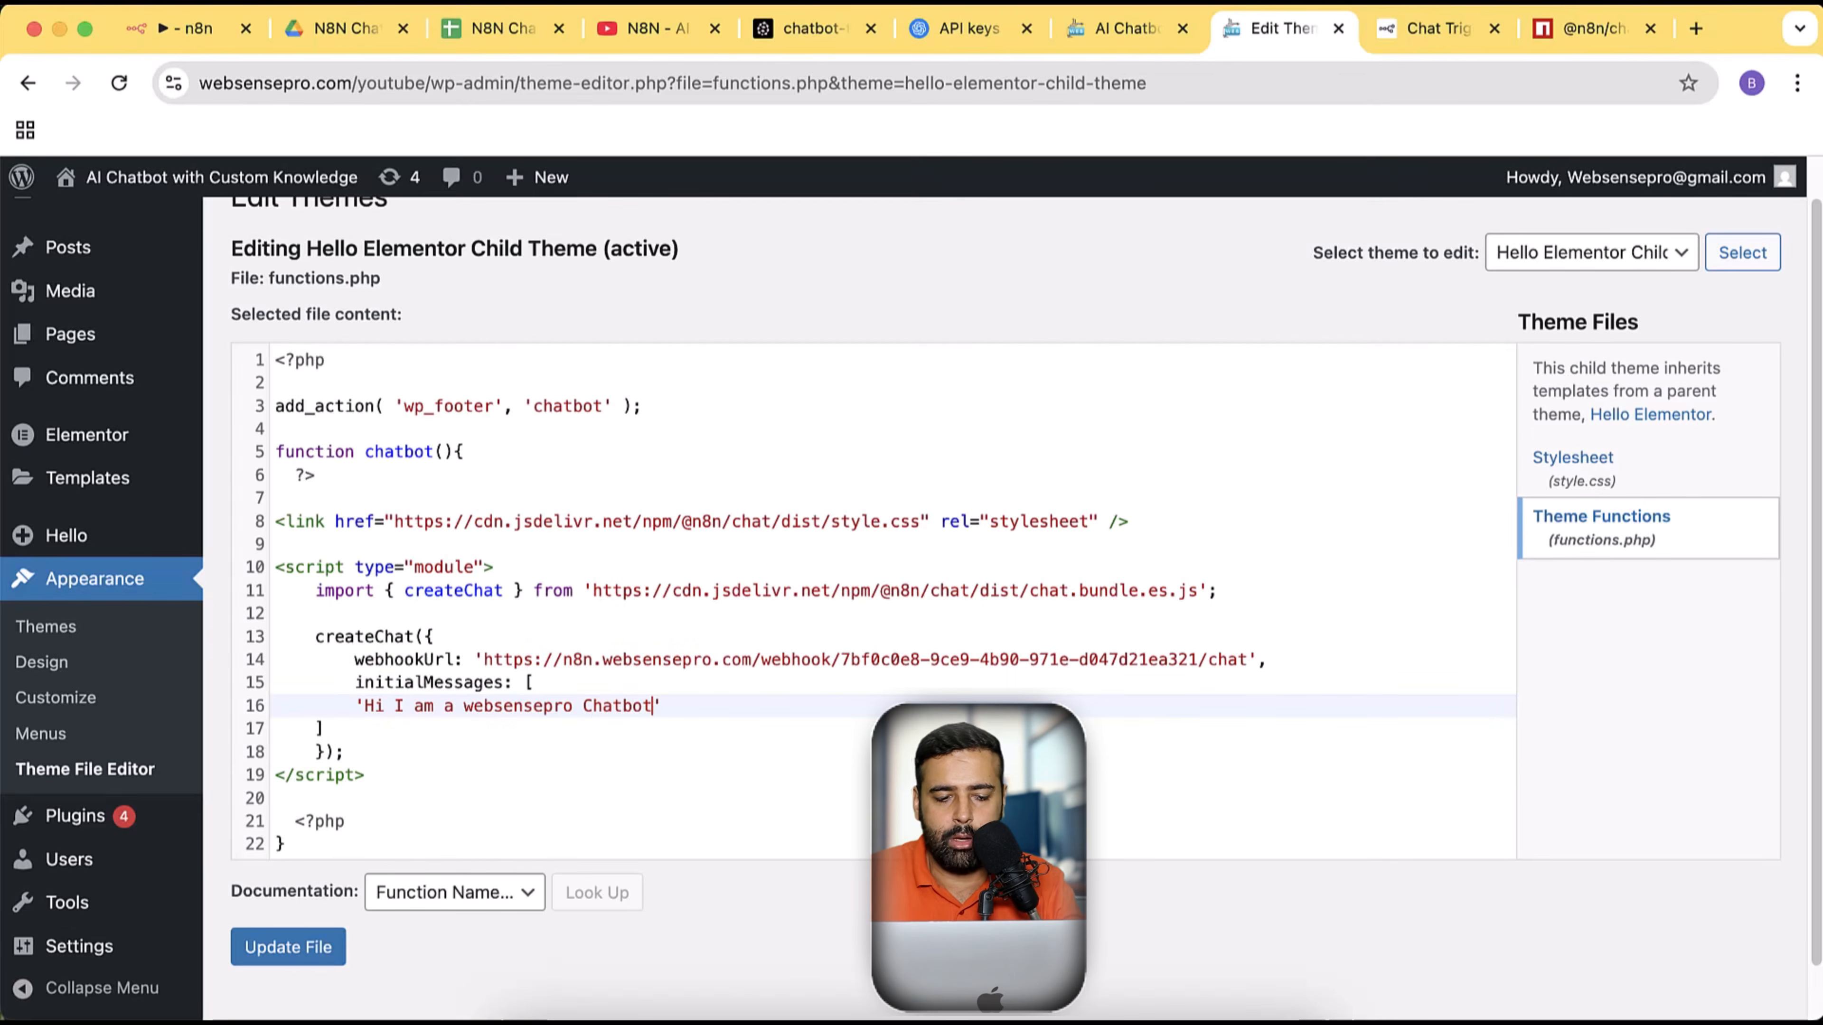
left_click(343, 947)
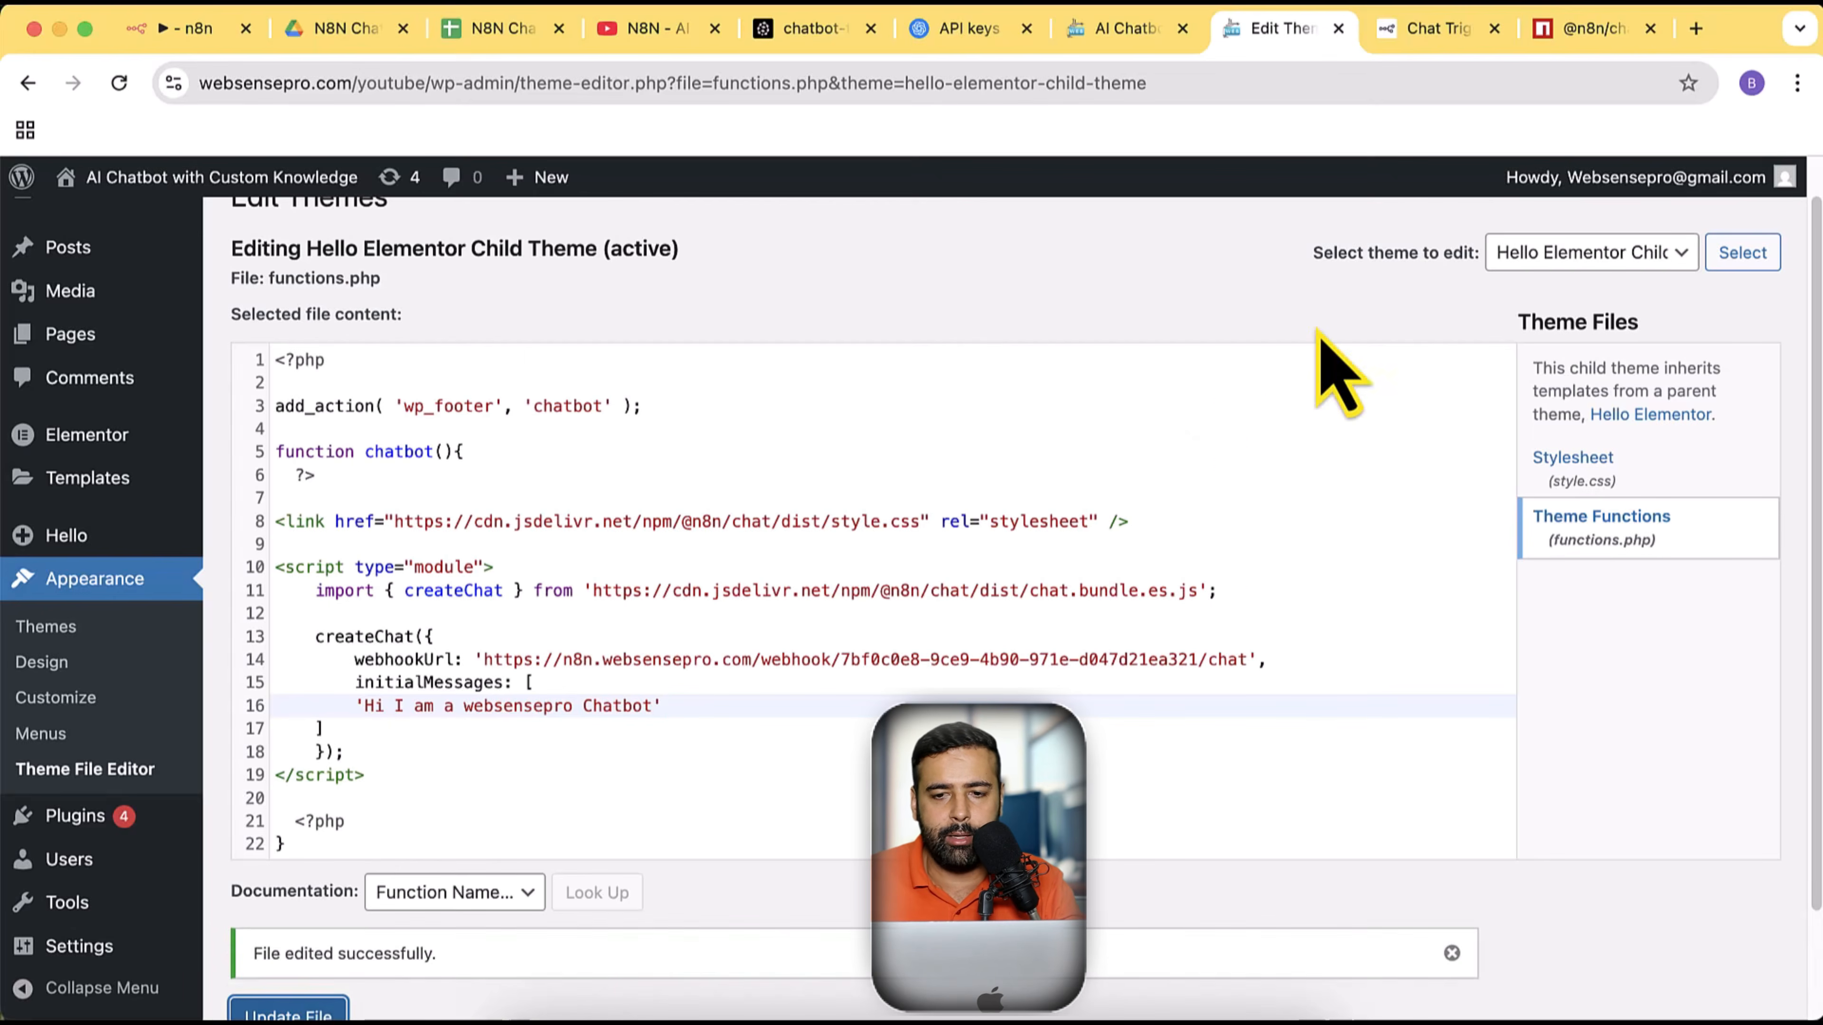
Check the greeting shown in the chat widget on the already open website page
left_click(1125, 43)
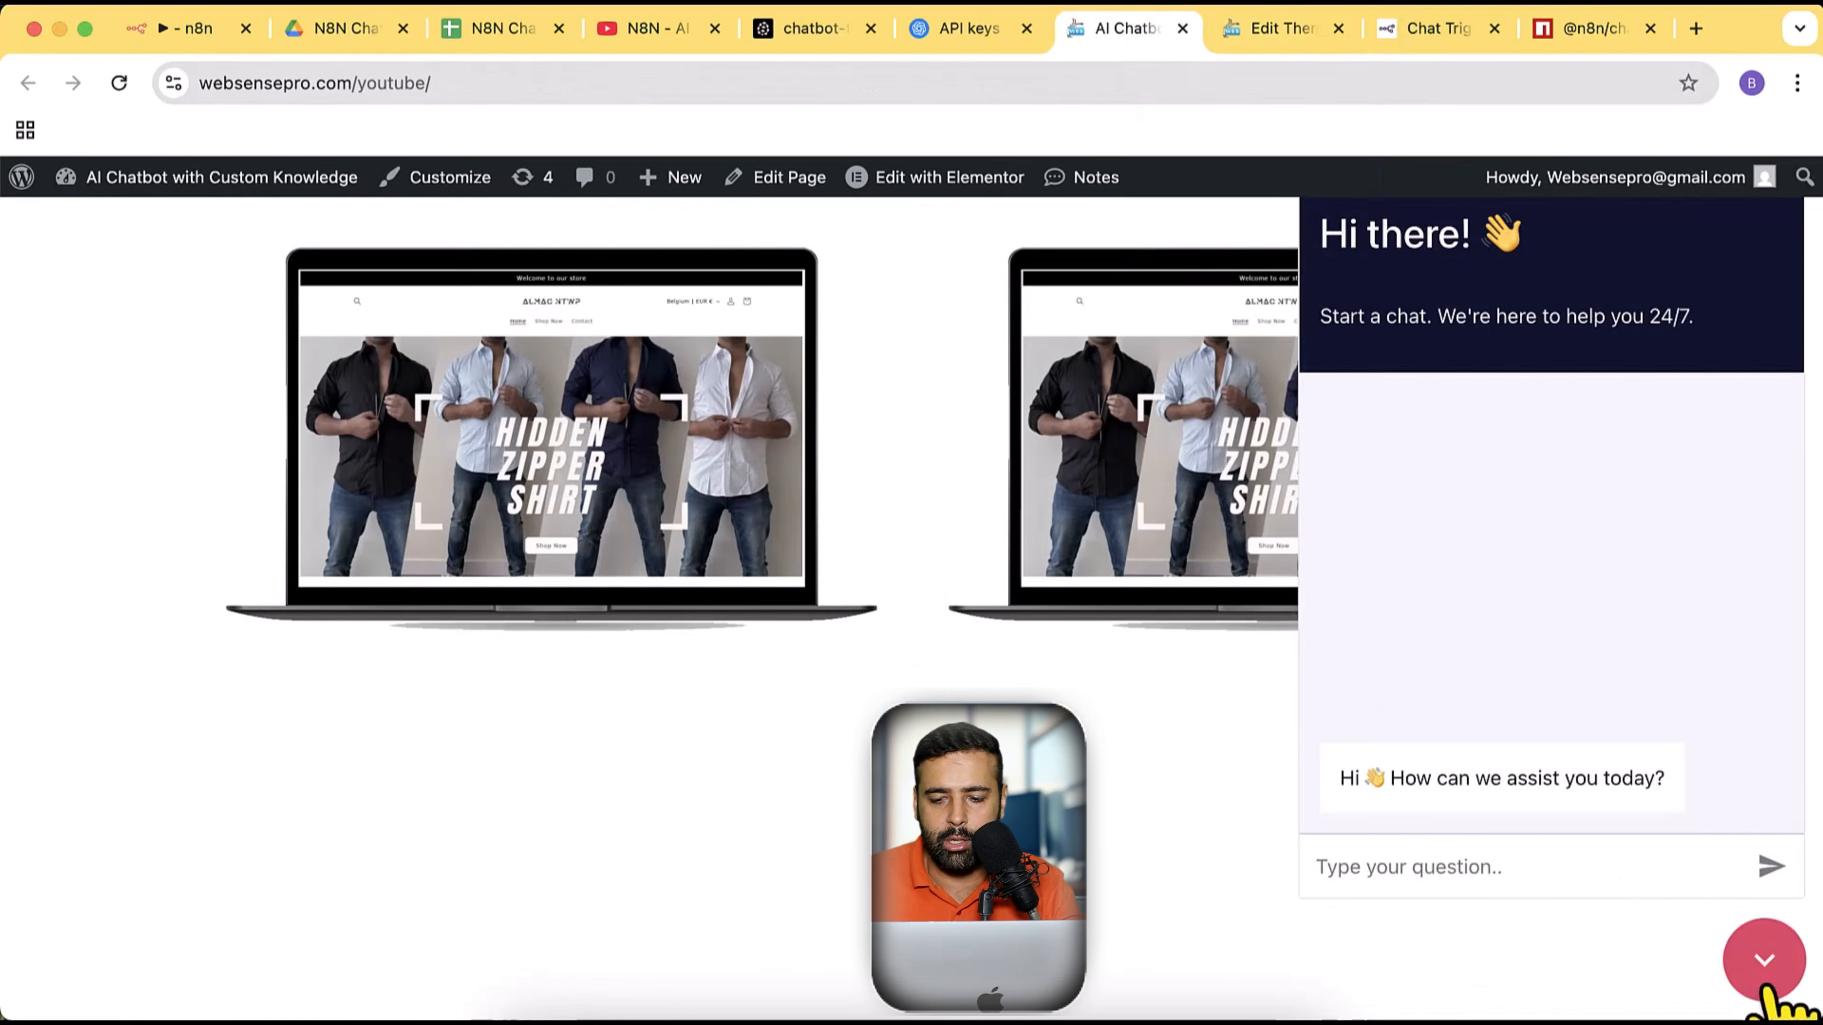
left_click_drag(1336, 779, 1658, 783)
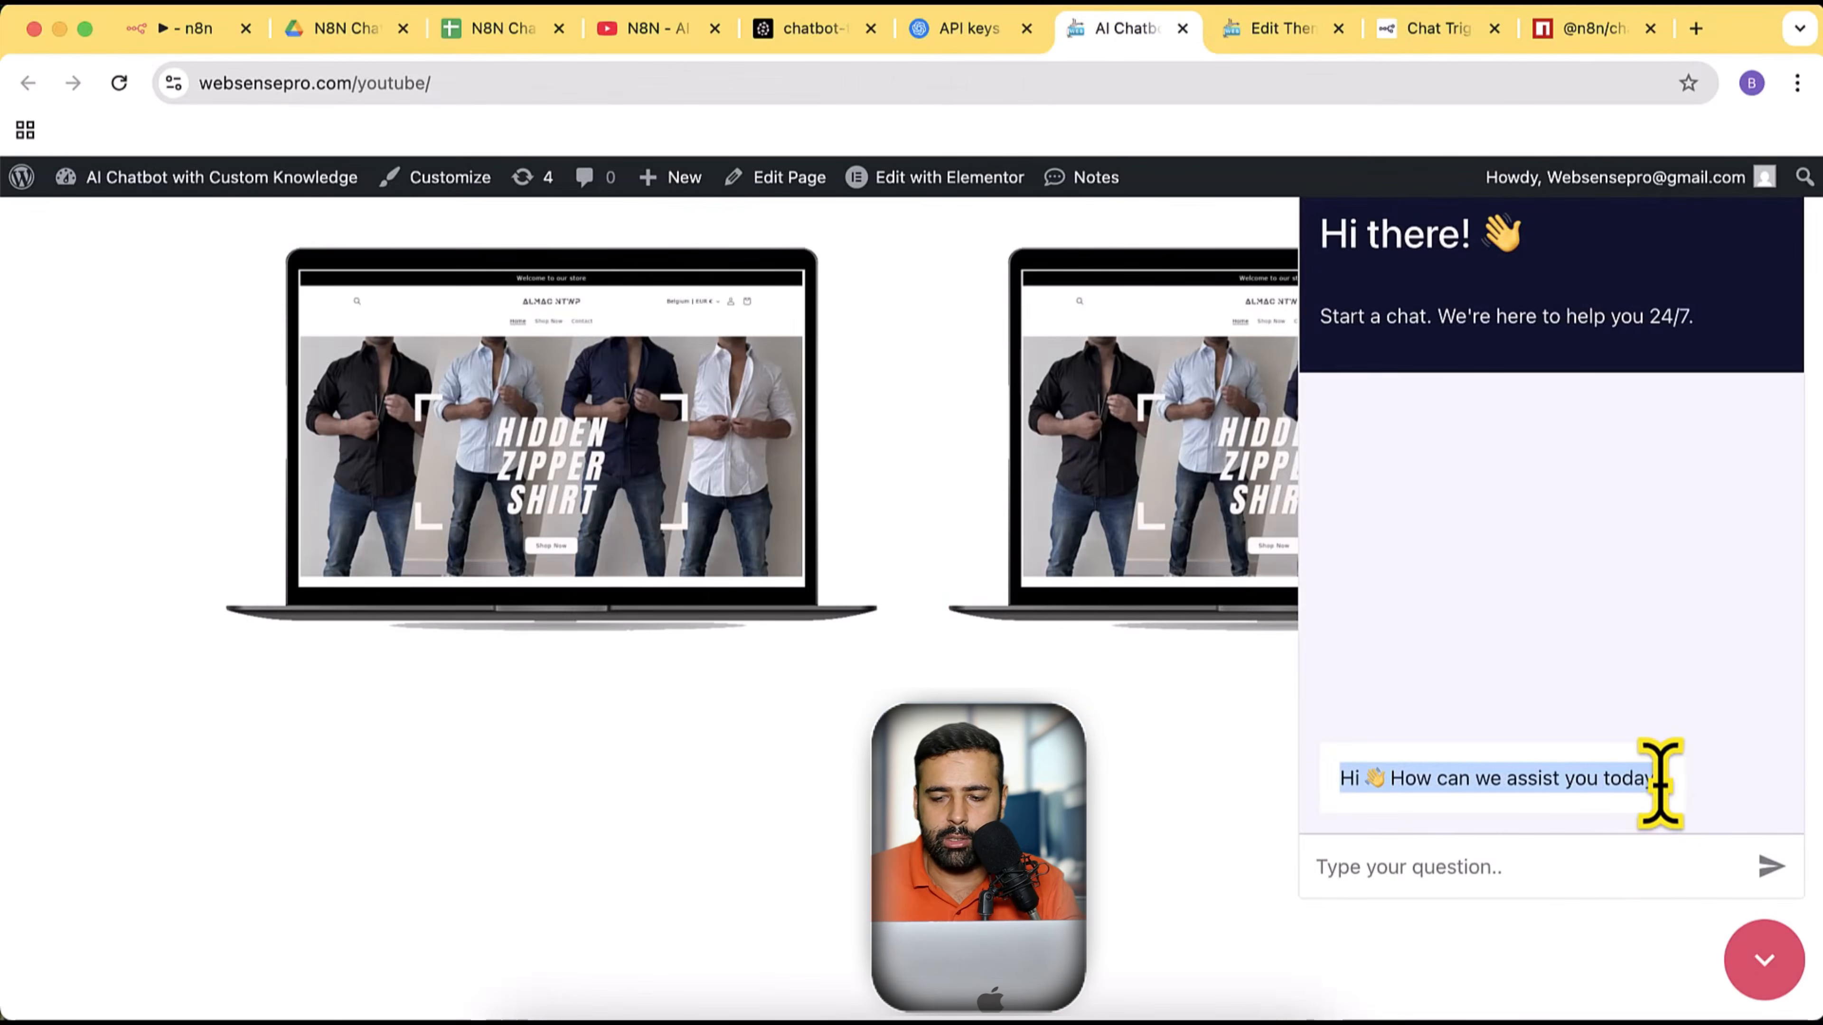
left_click(1156, 798)
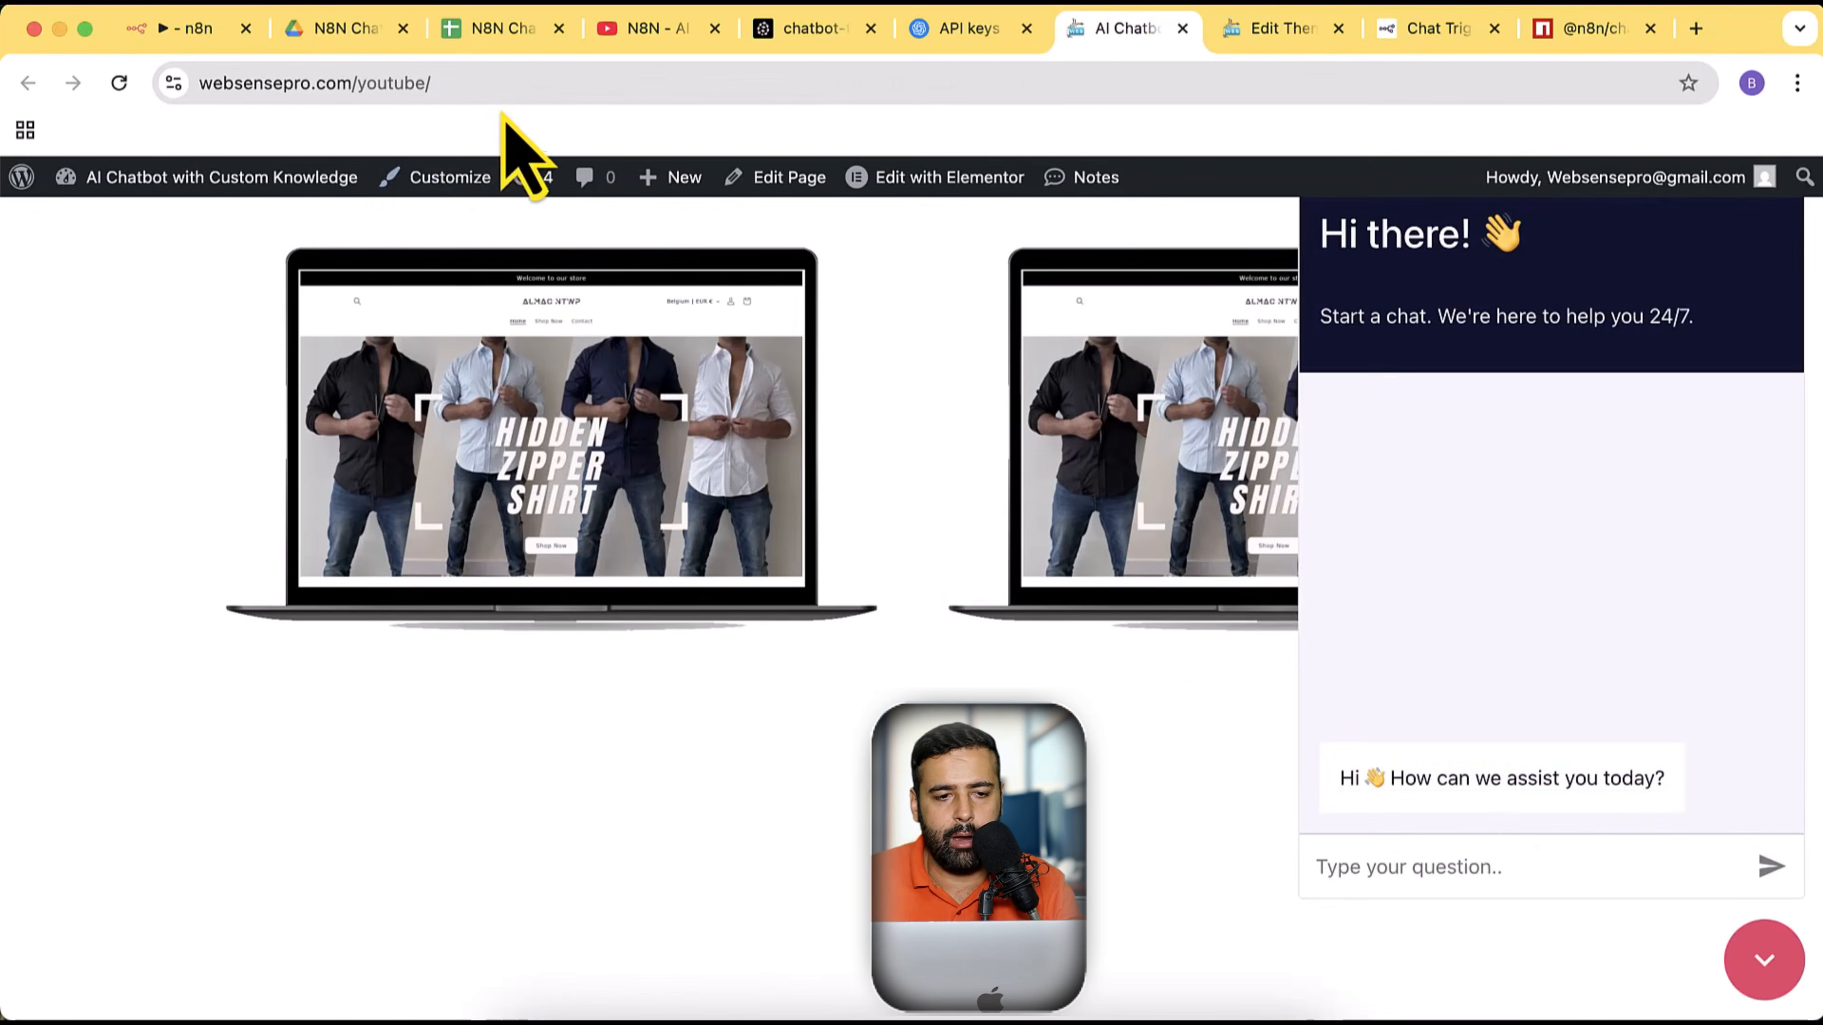
Load websensepro.com/youtube/ in a new browser tab and open its chat widget to check the greeting
left_click(681, 84)
key("super+a")
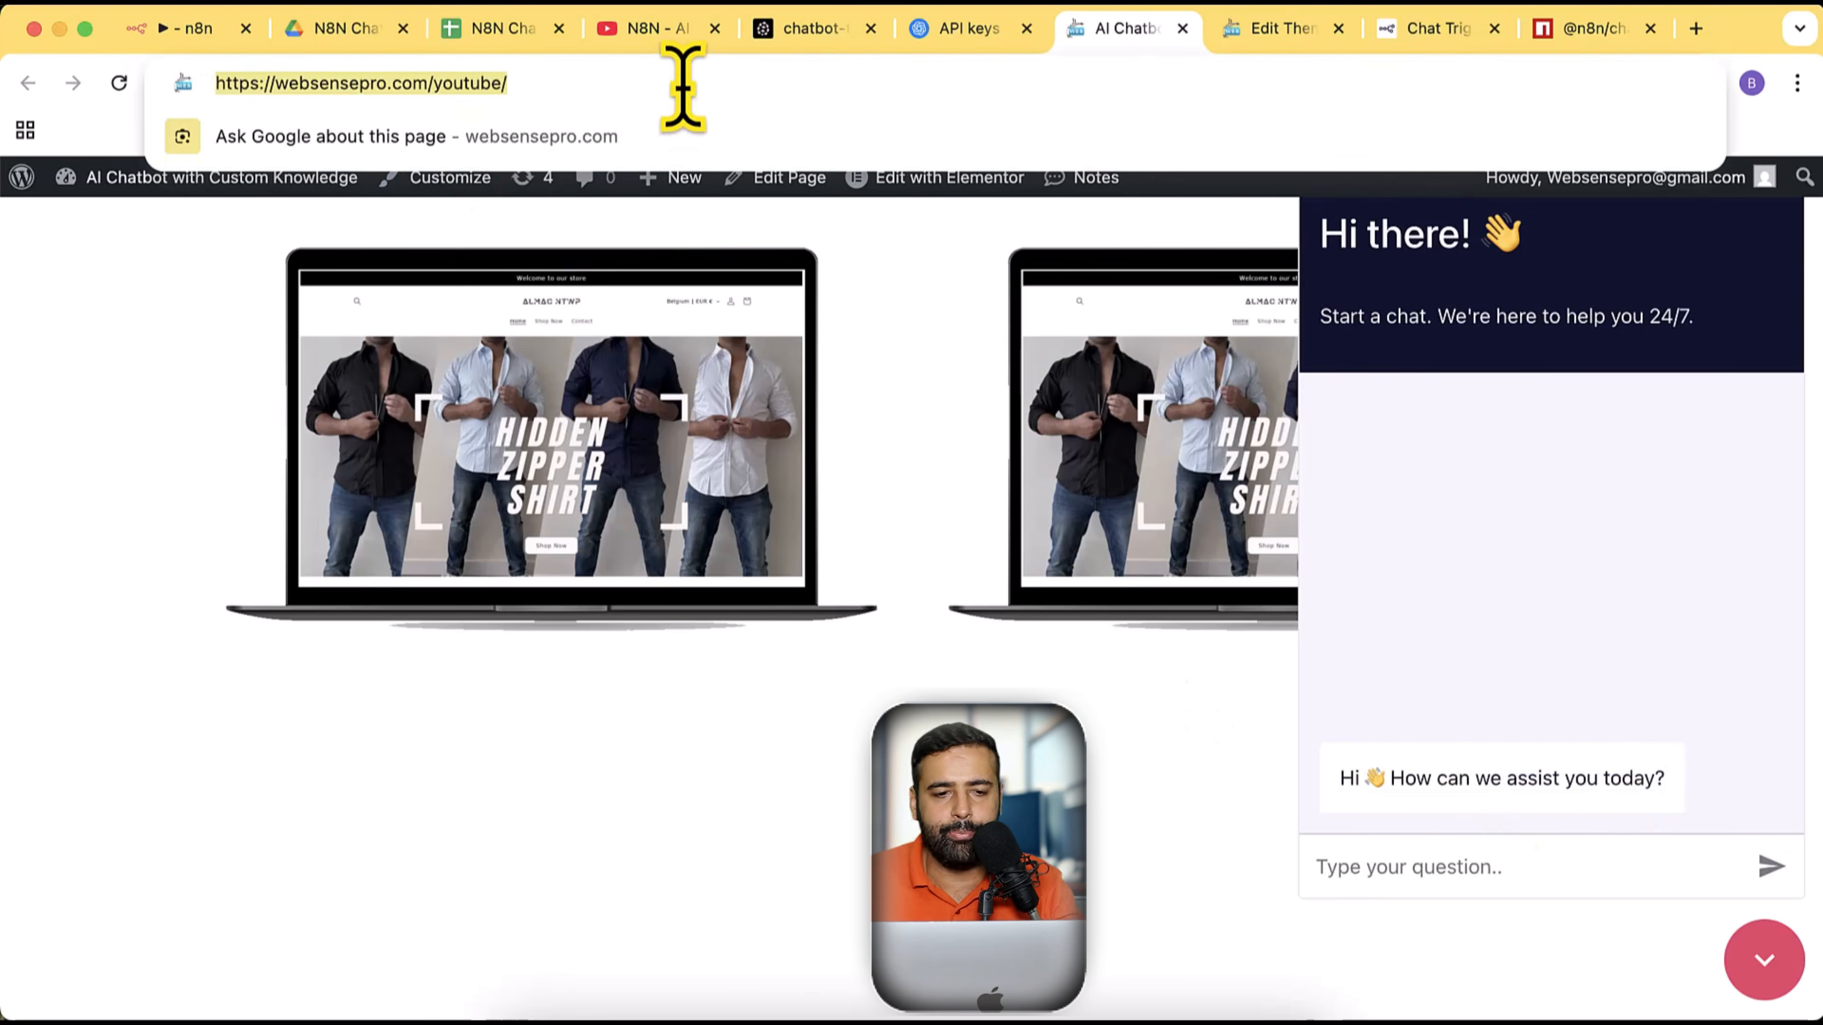
key("super+c")
key("super+t")
key("super+v")
key("Return")
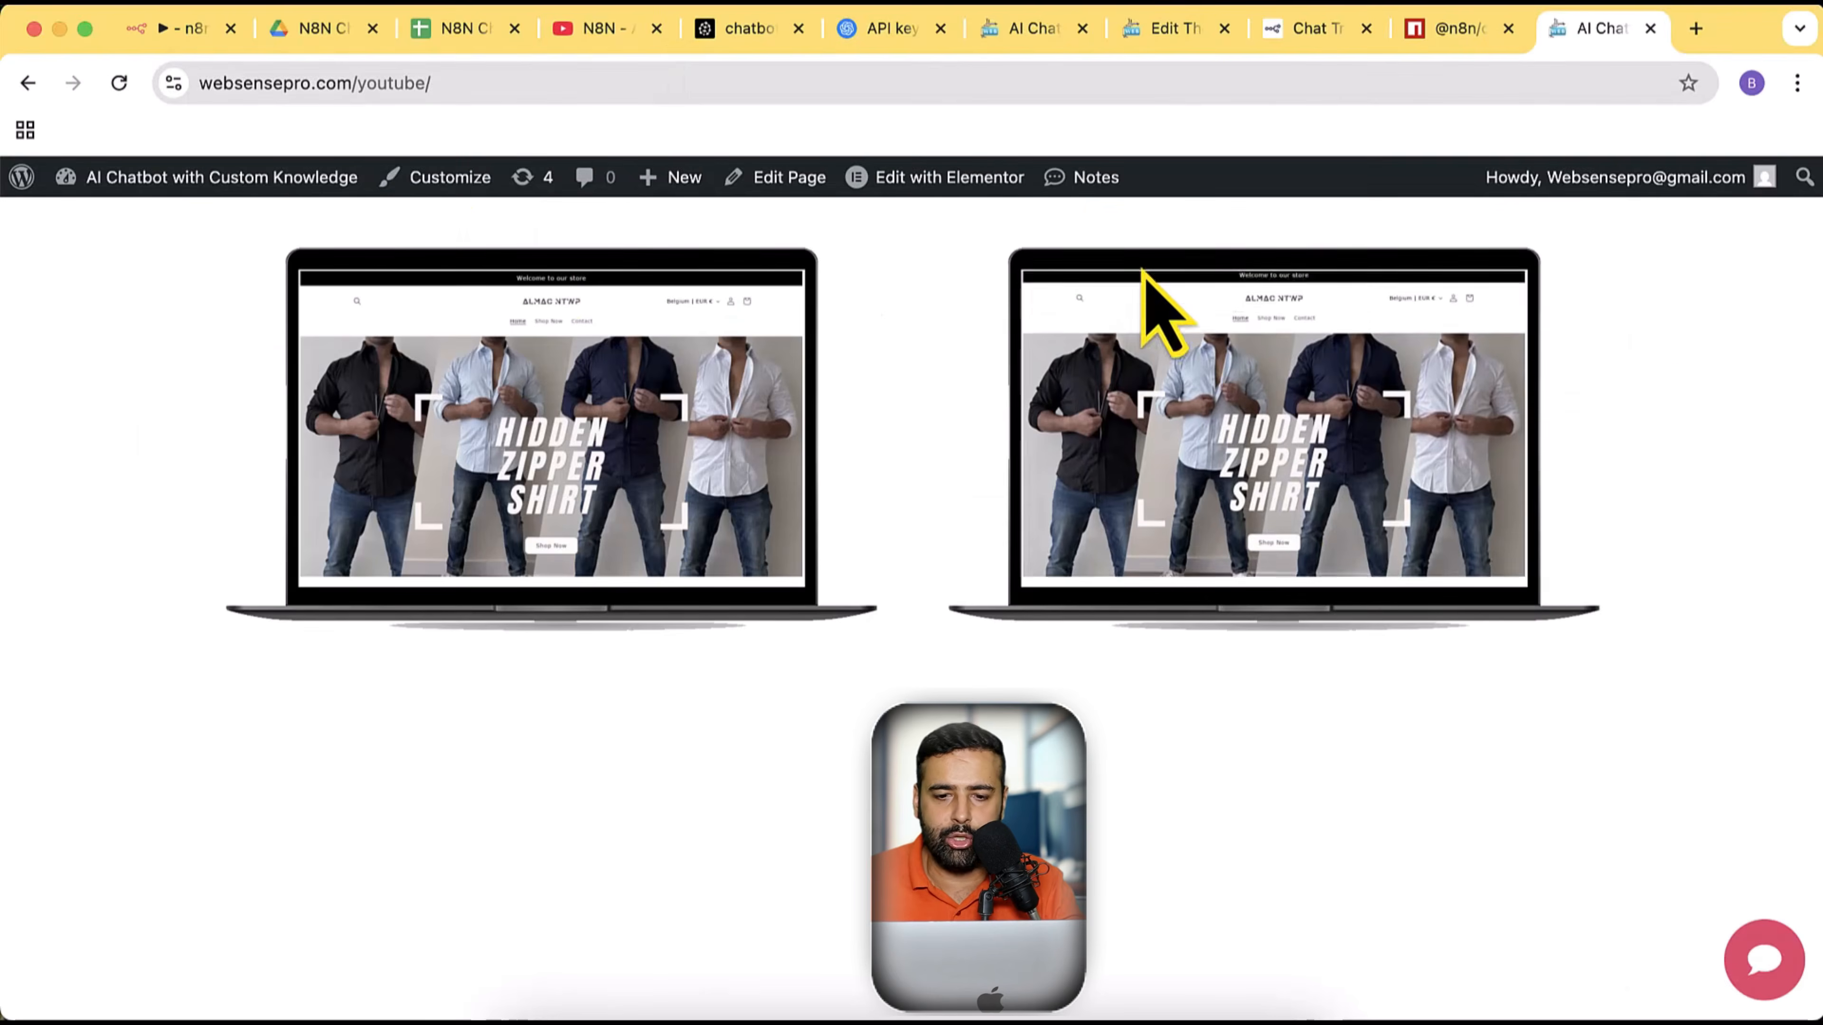
left_click(1756, 971)
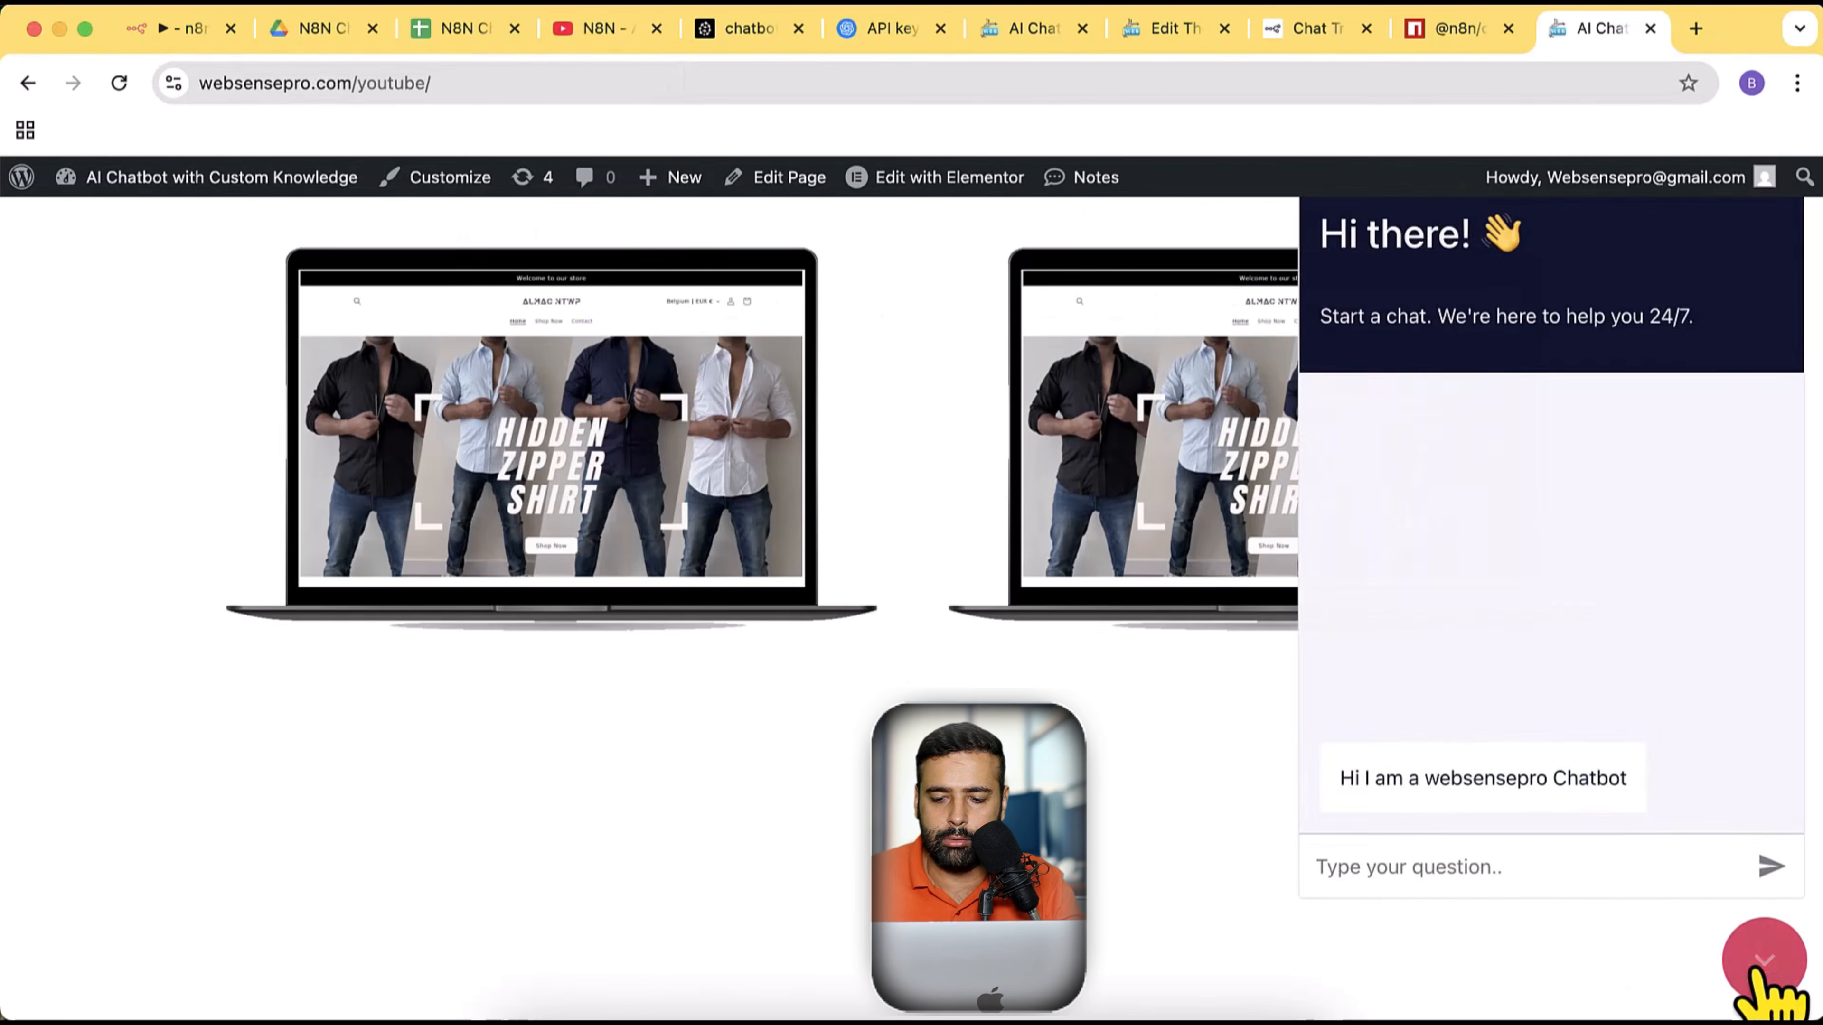
left_click_drag(1335, 783, 1628, 803)
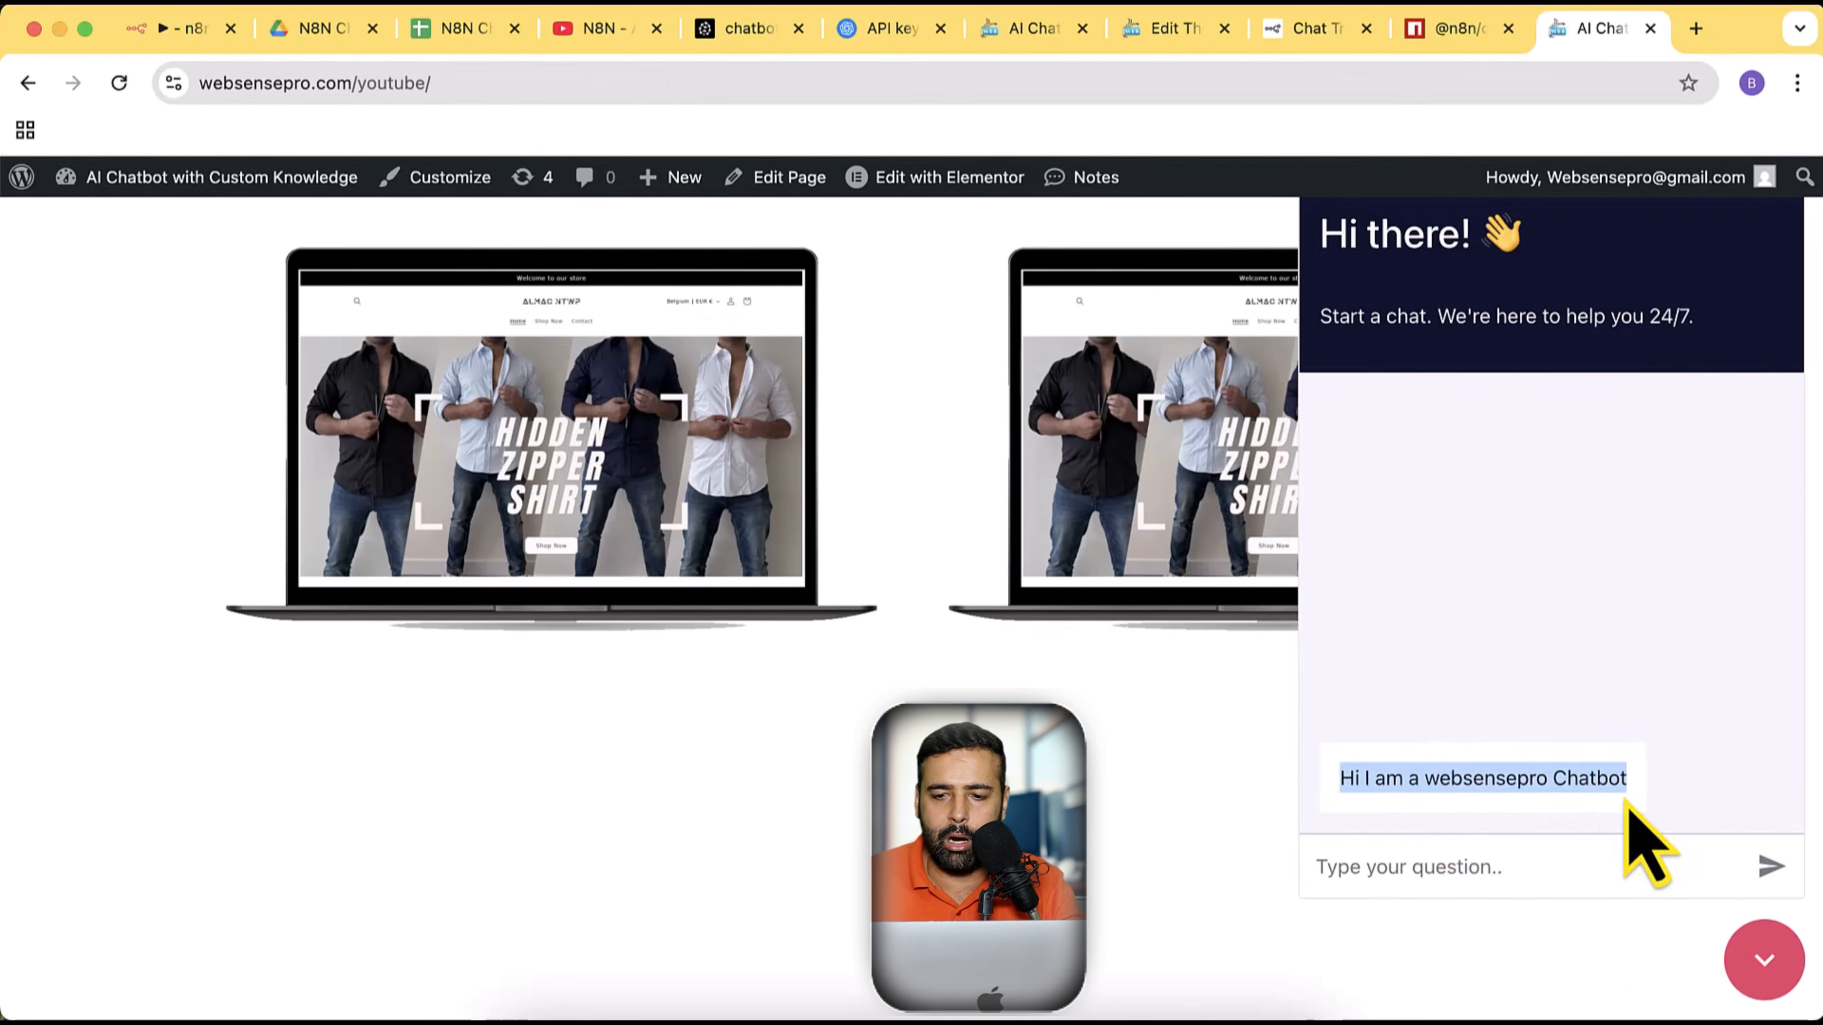
Send "hey how are you?" to the chatbot on the website
left_click(1418, 862)
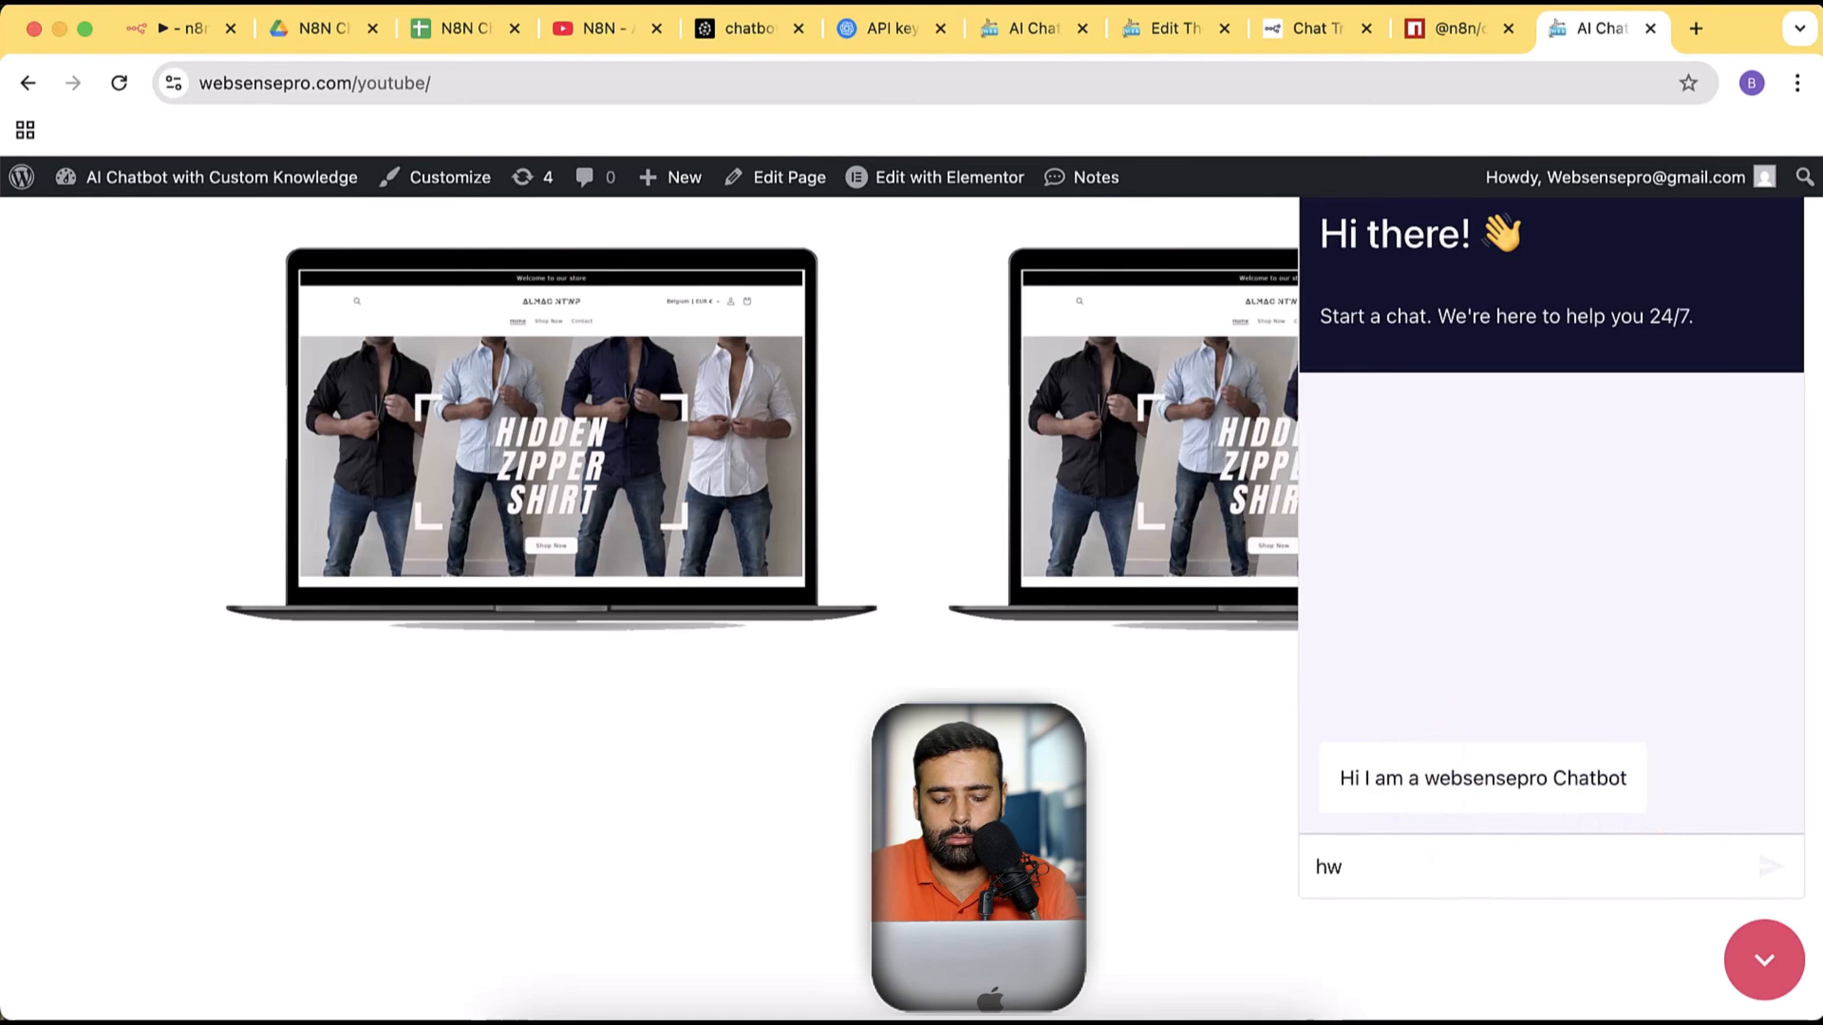
type("hey how are you?")
key("Return")
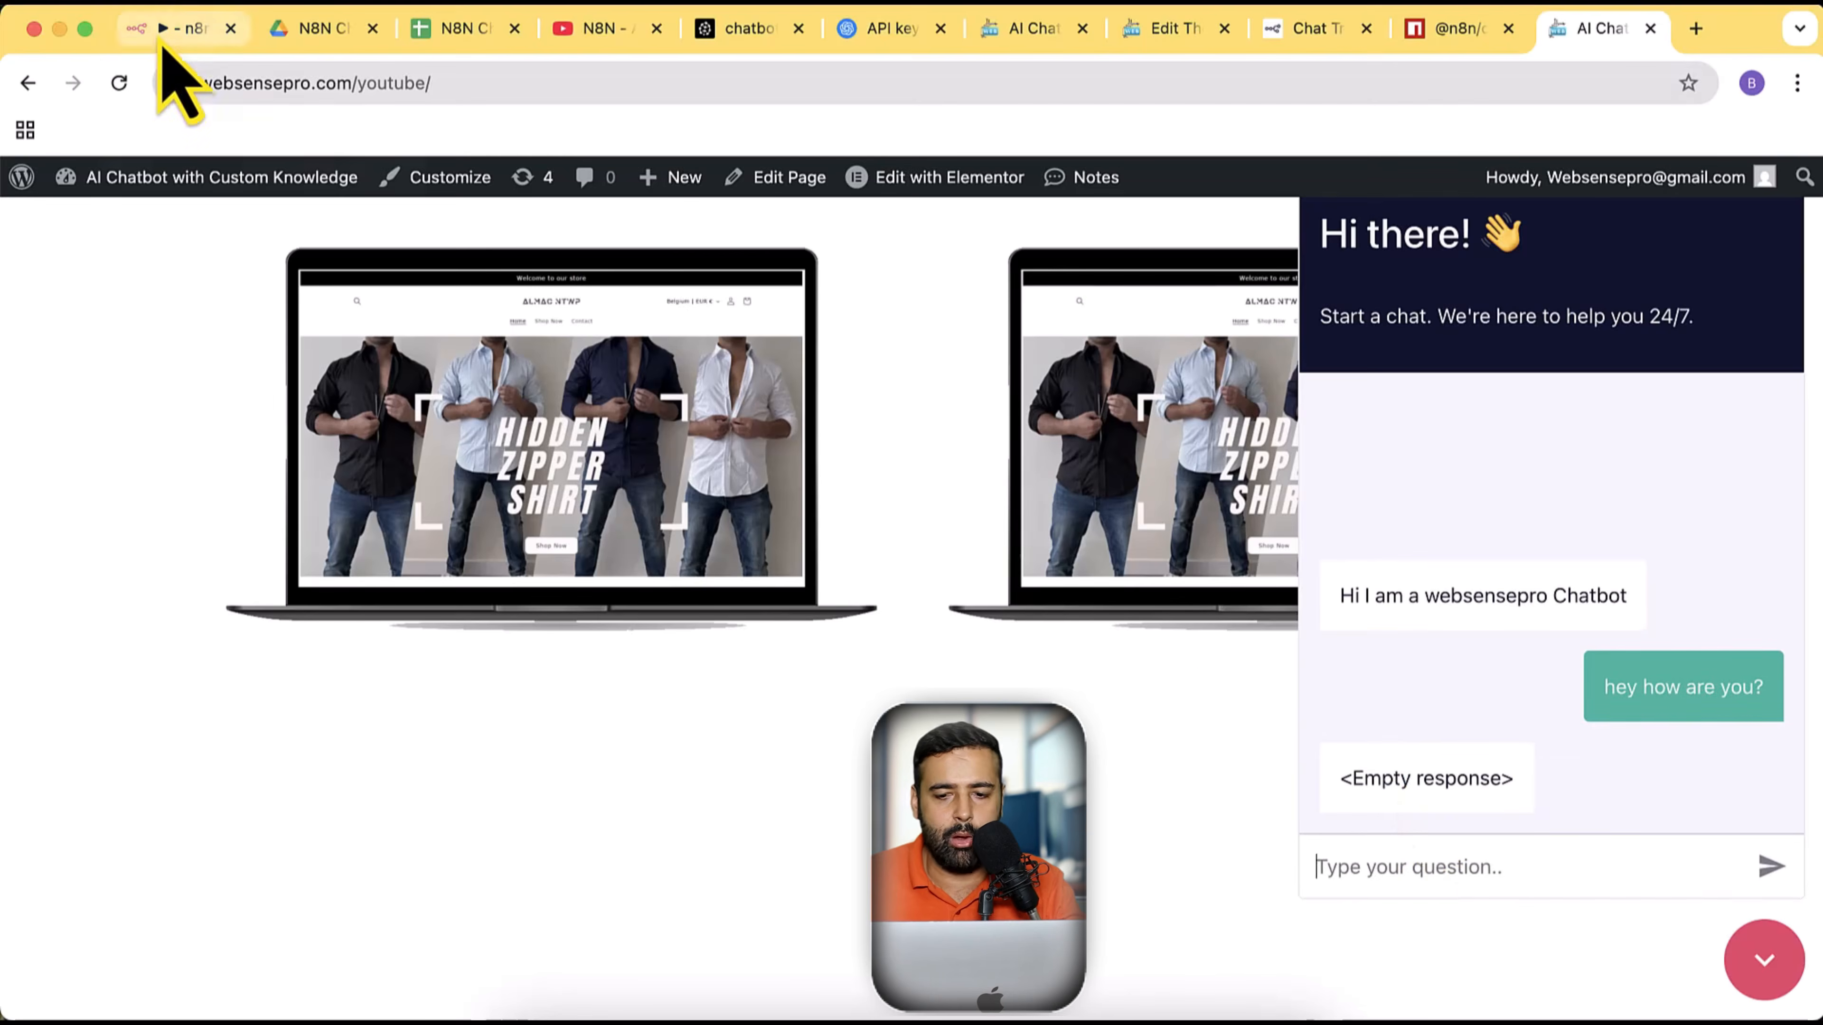
Return to the n8n workflow canvas and save the Chatbot Tutorial workflow
left_click(165, 36)
left_click(128, 188)
left_click(1425, 200)
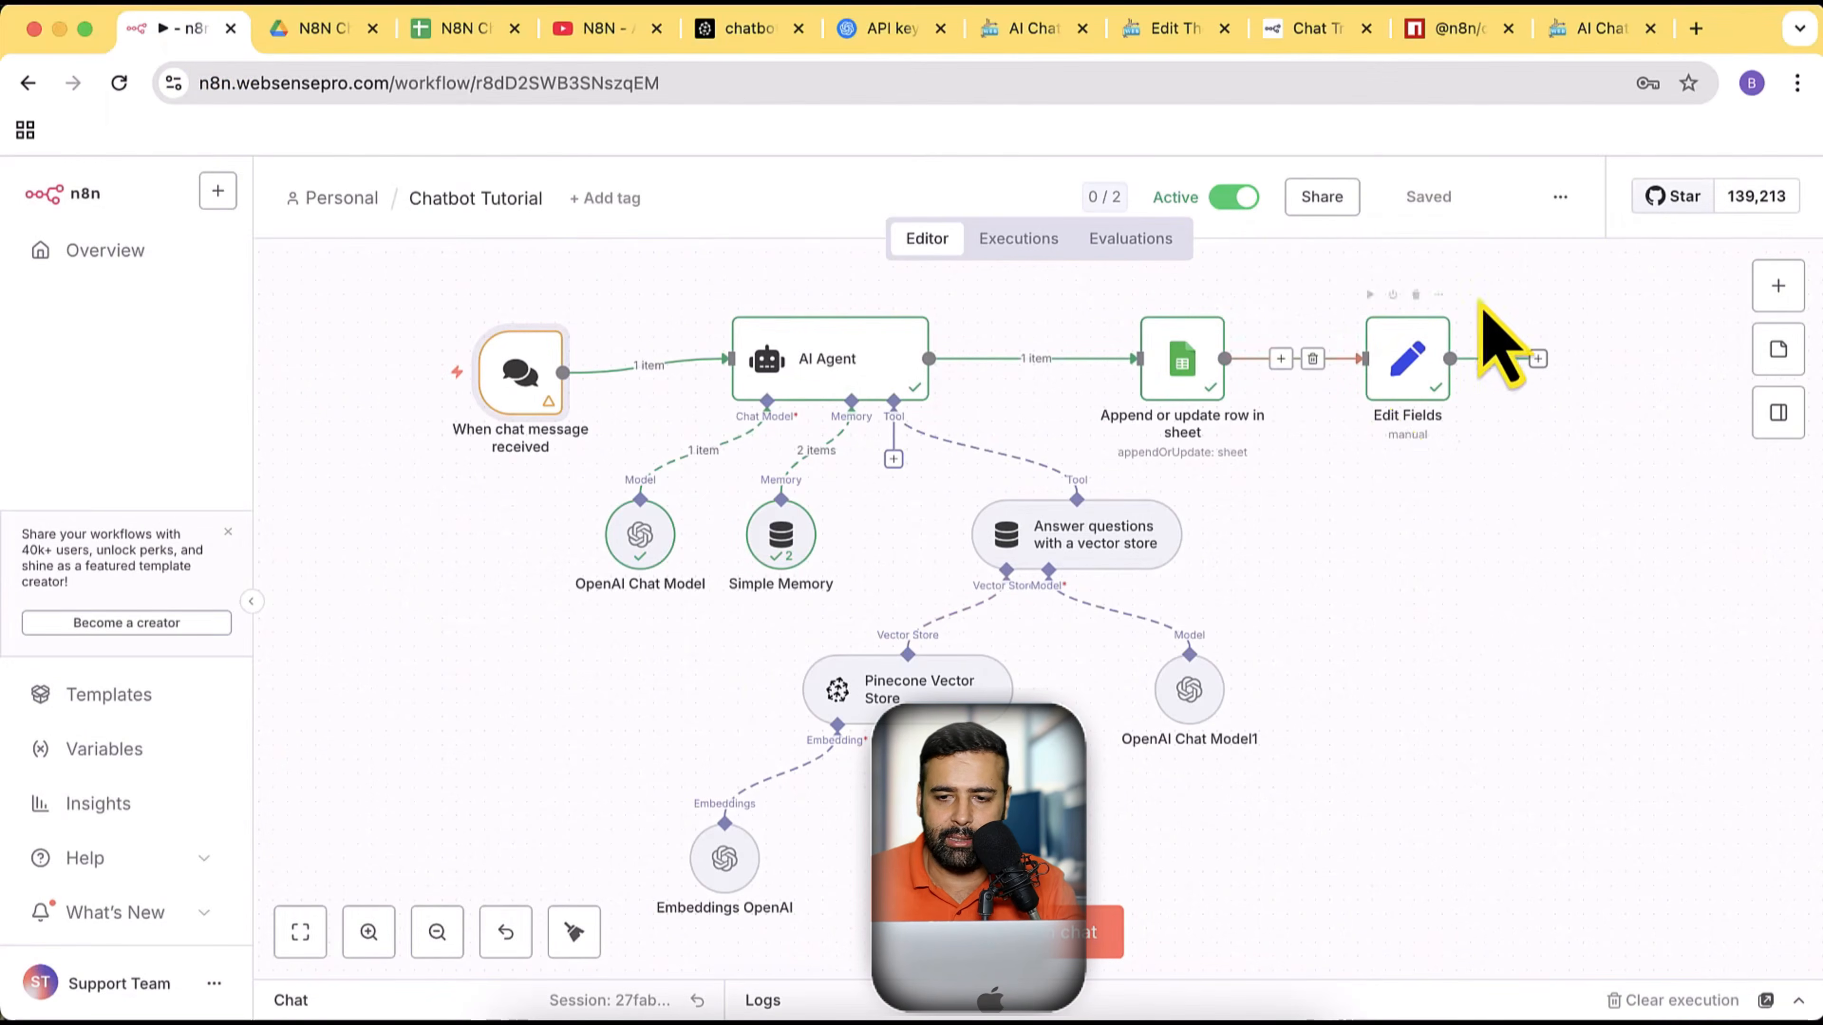
Send "hi" to the chatbot on the website and review the conversation
left_click(1598, 39)
type("hi")
key("Return")
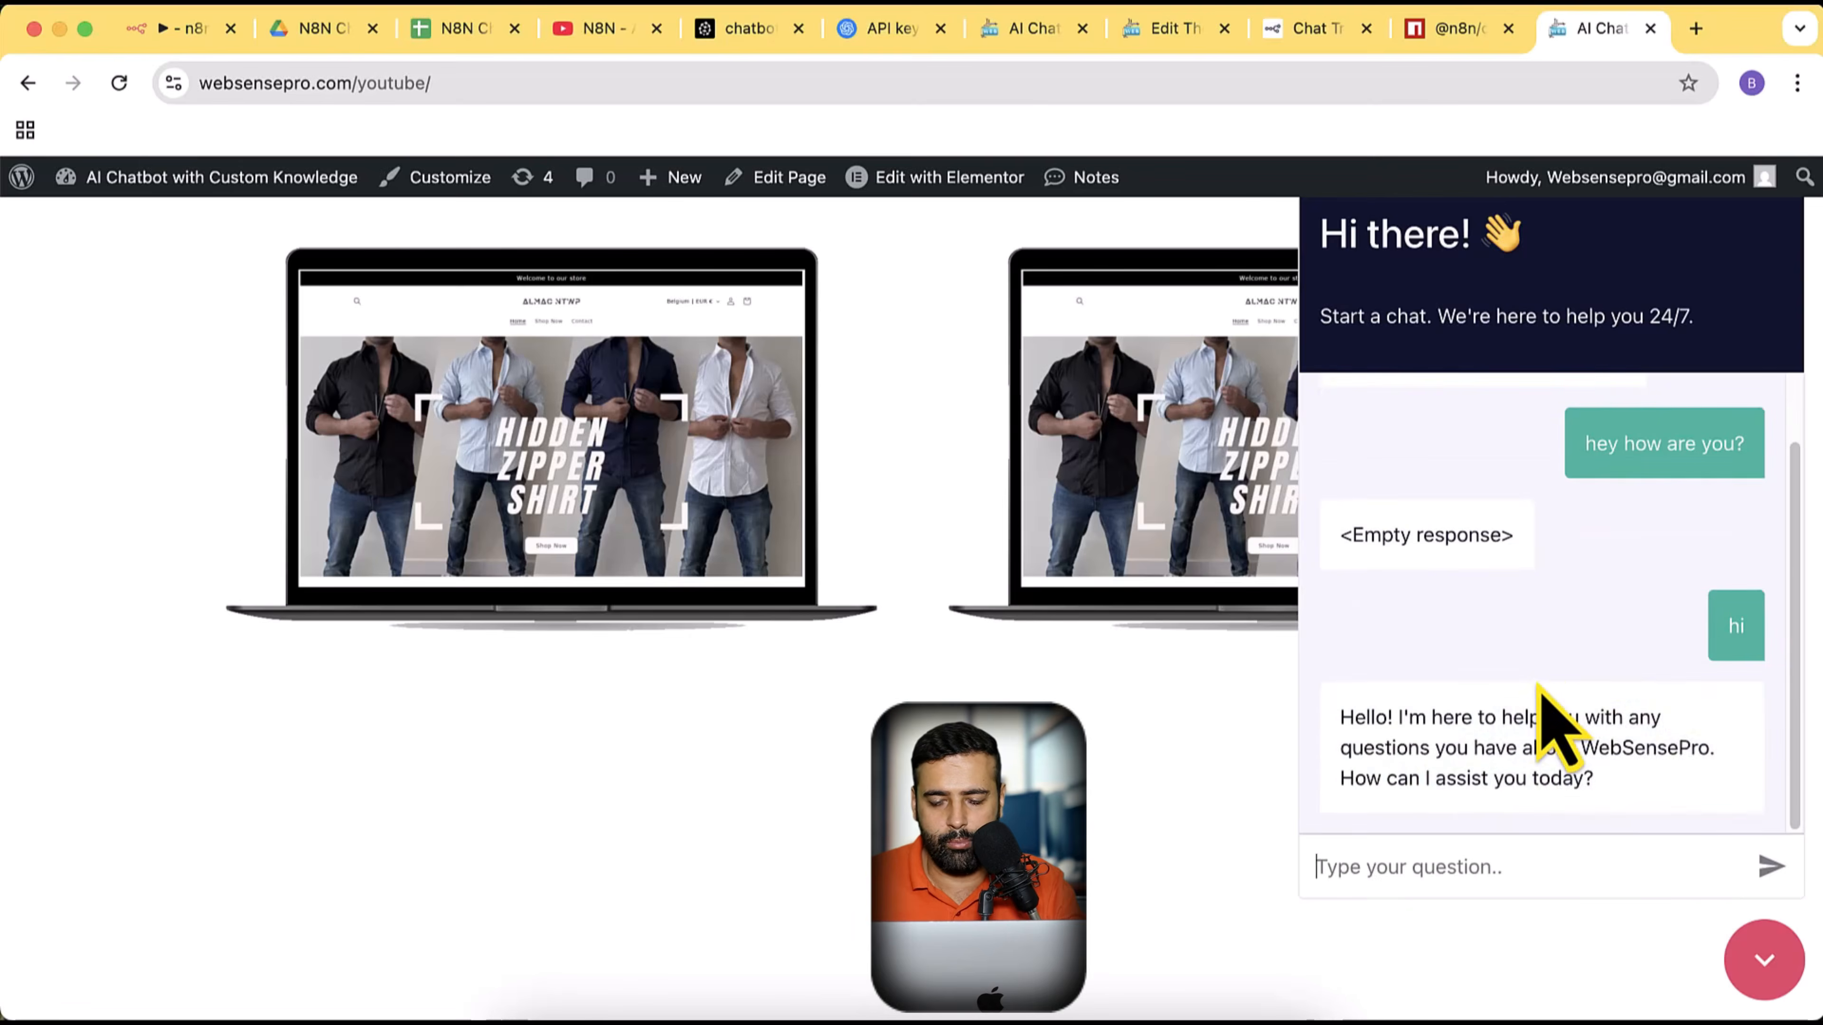
left_click_drag(1631, 827, 1382, 459)
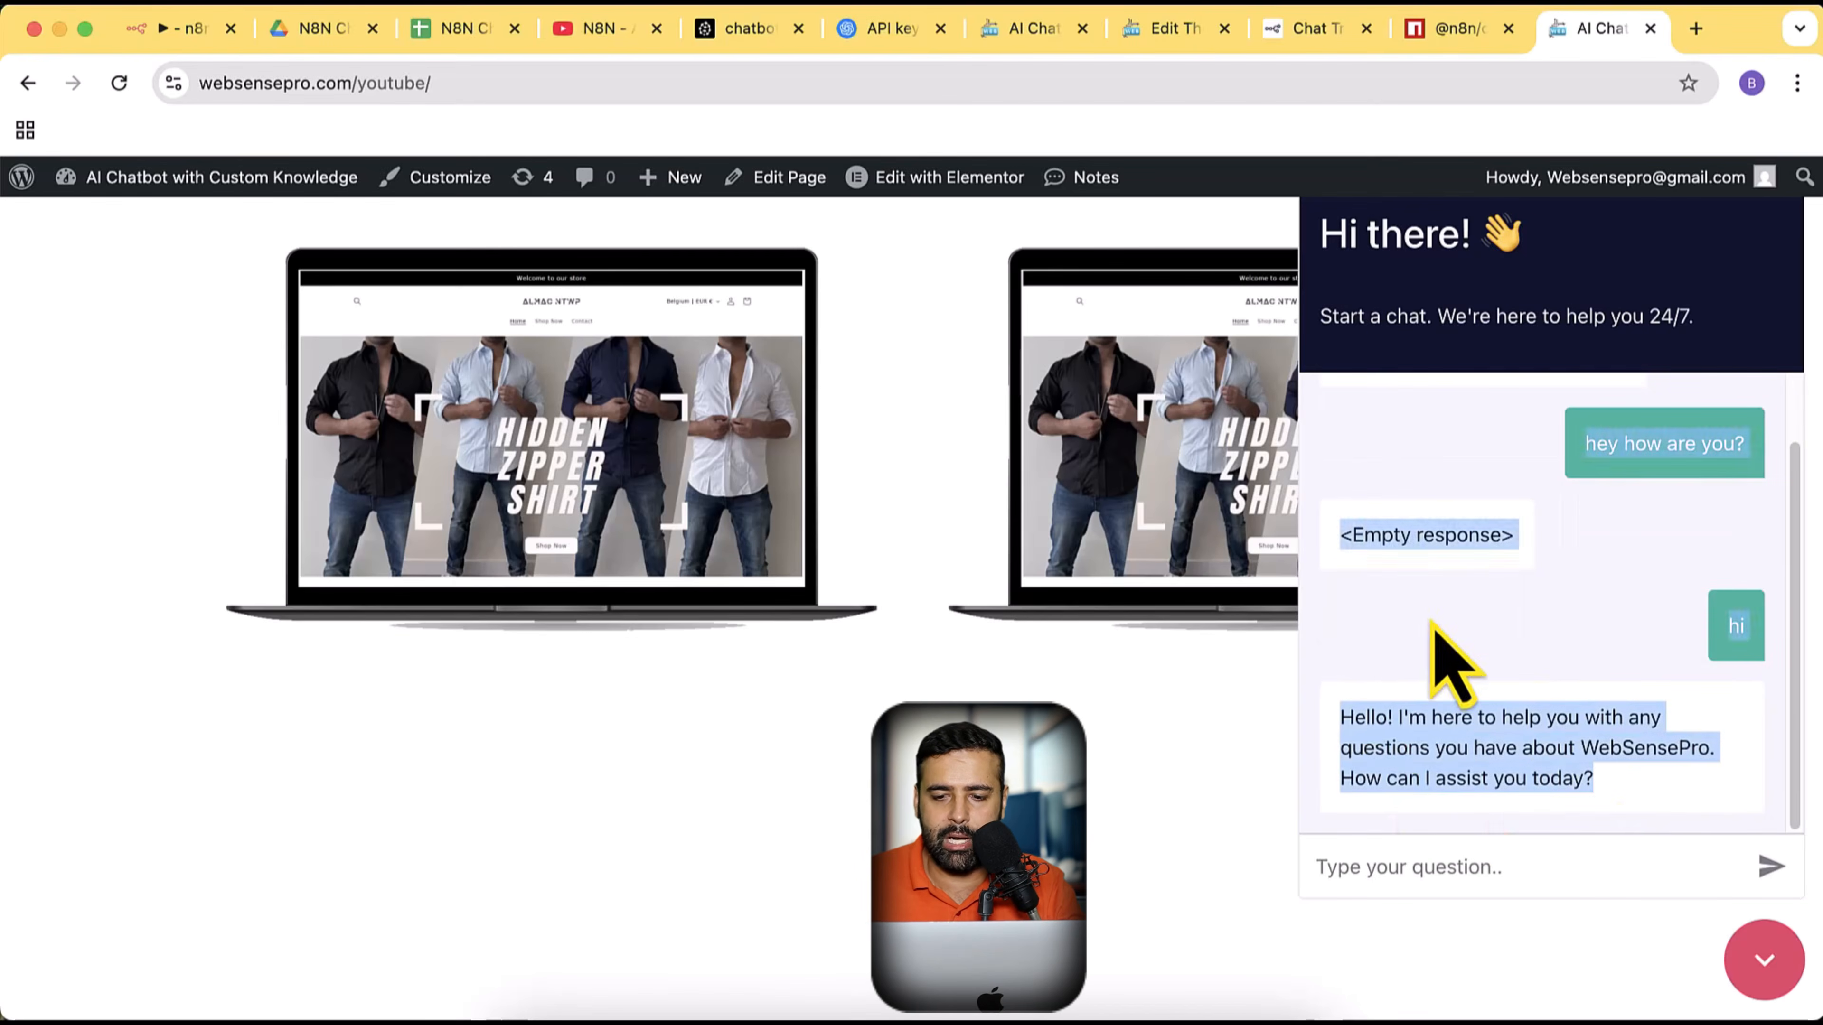
left_click(1432, 623)
Disconnect the OpenAI Chat Model from the AI Agent in n8n, move it aside, and save the workflow
left_click(169, 29)
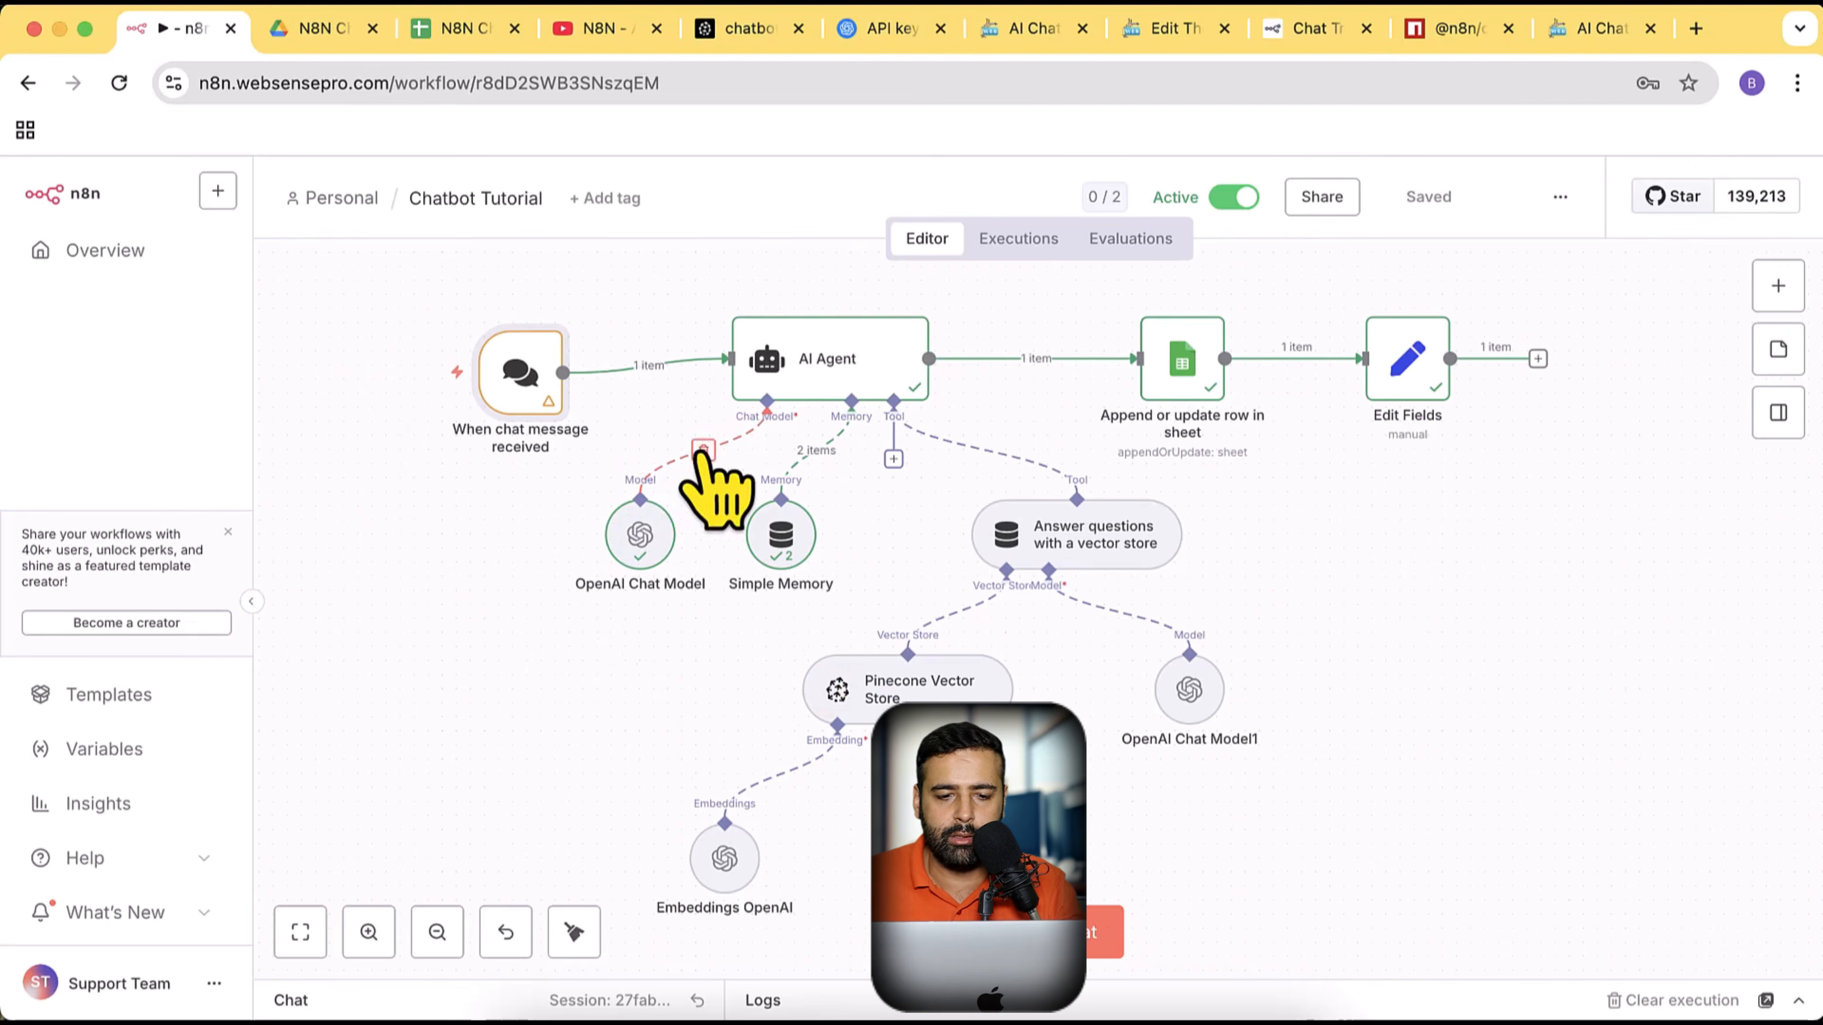
left_click(704, 450)
left_click_drag(631, 570, 519, 626)
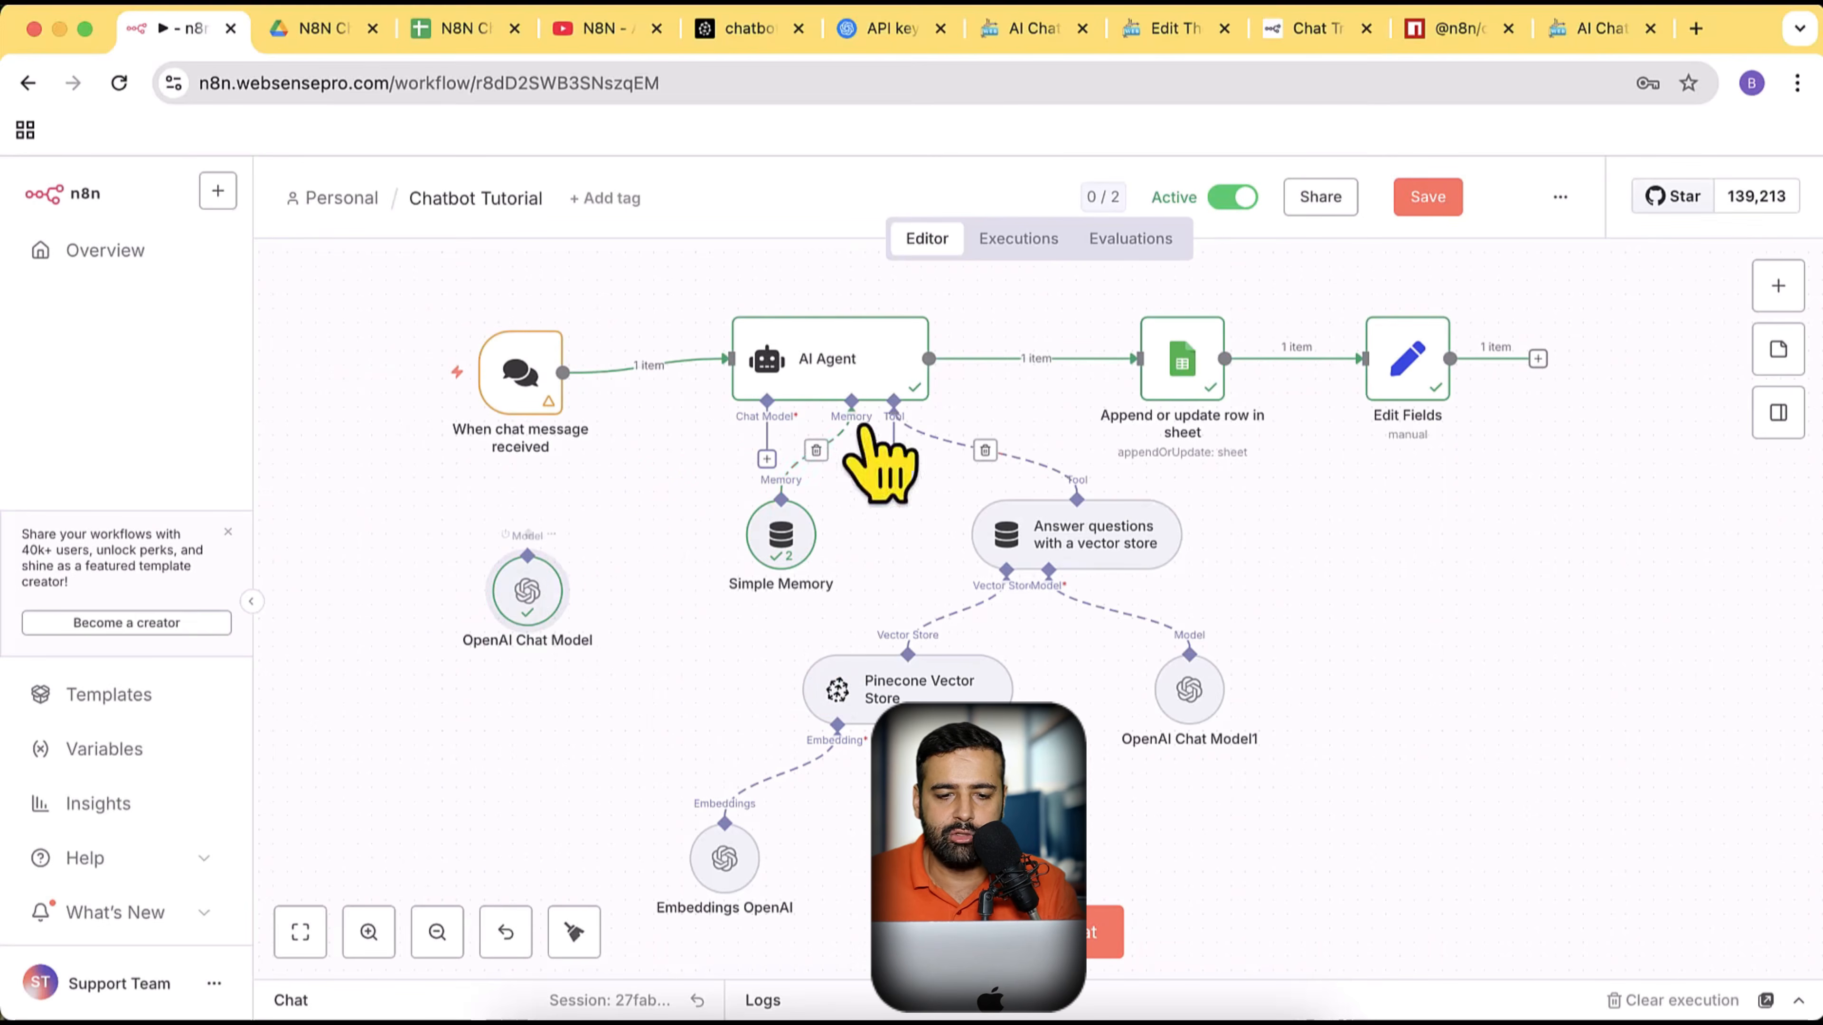
left_click(1418, 198)
Reload the website, send "hey how are you?" in the chat widget, and check the chatbot's reply
left_click(1590, 29)
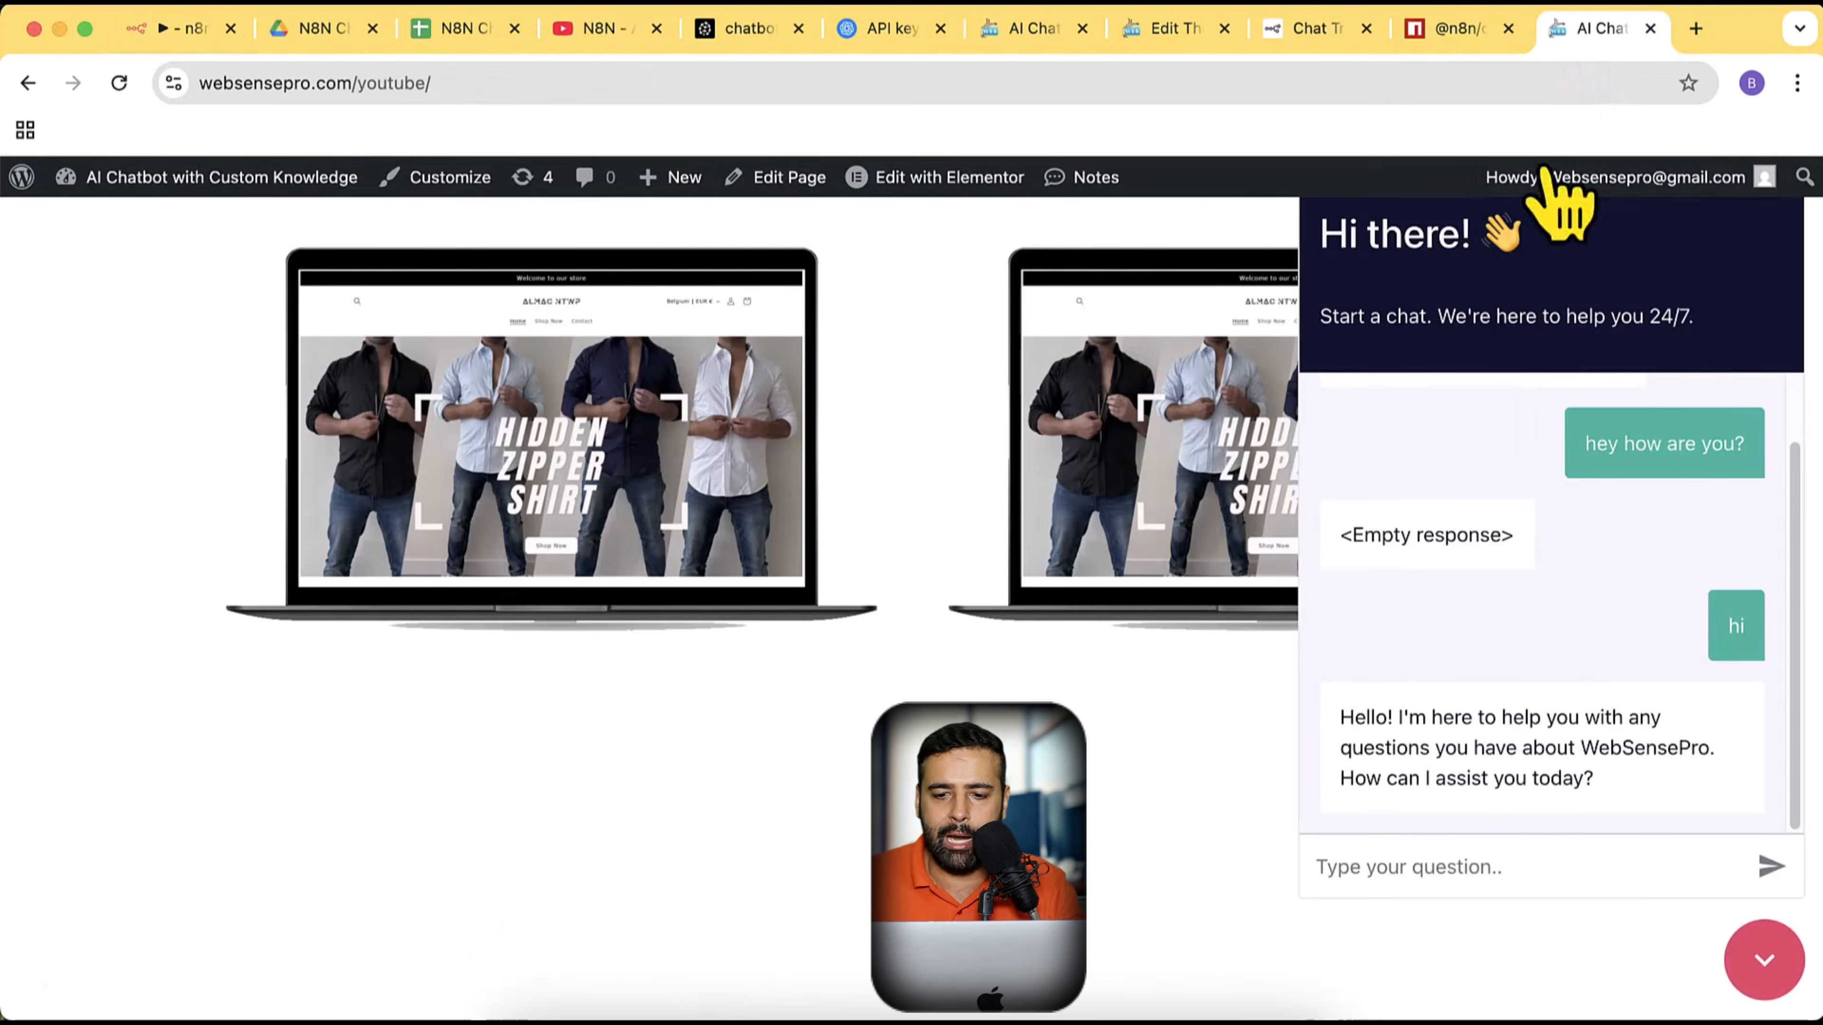
key("super+r")
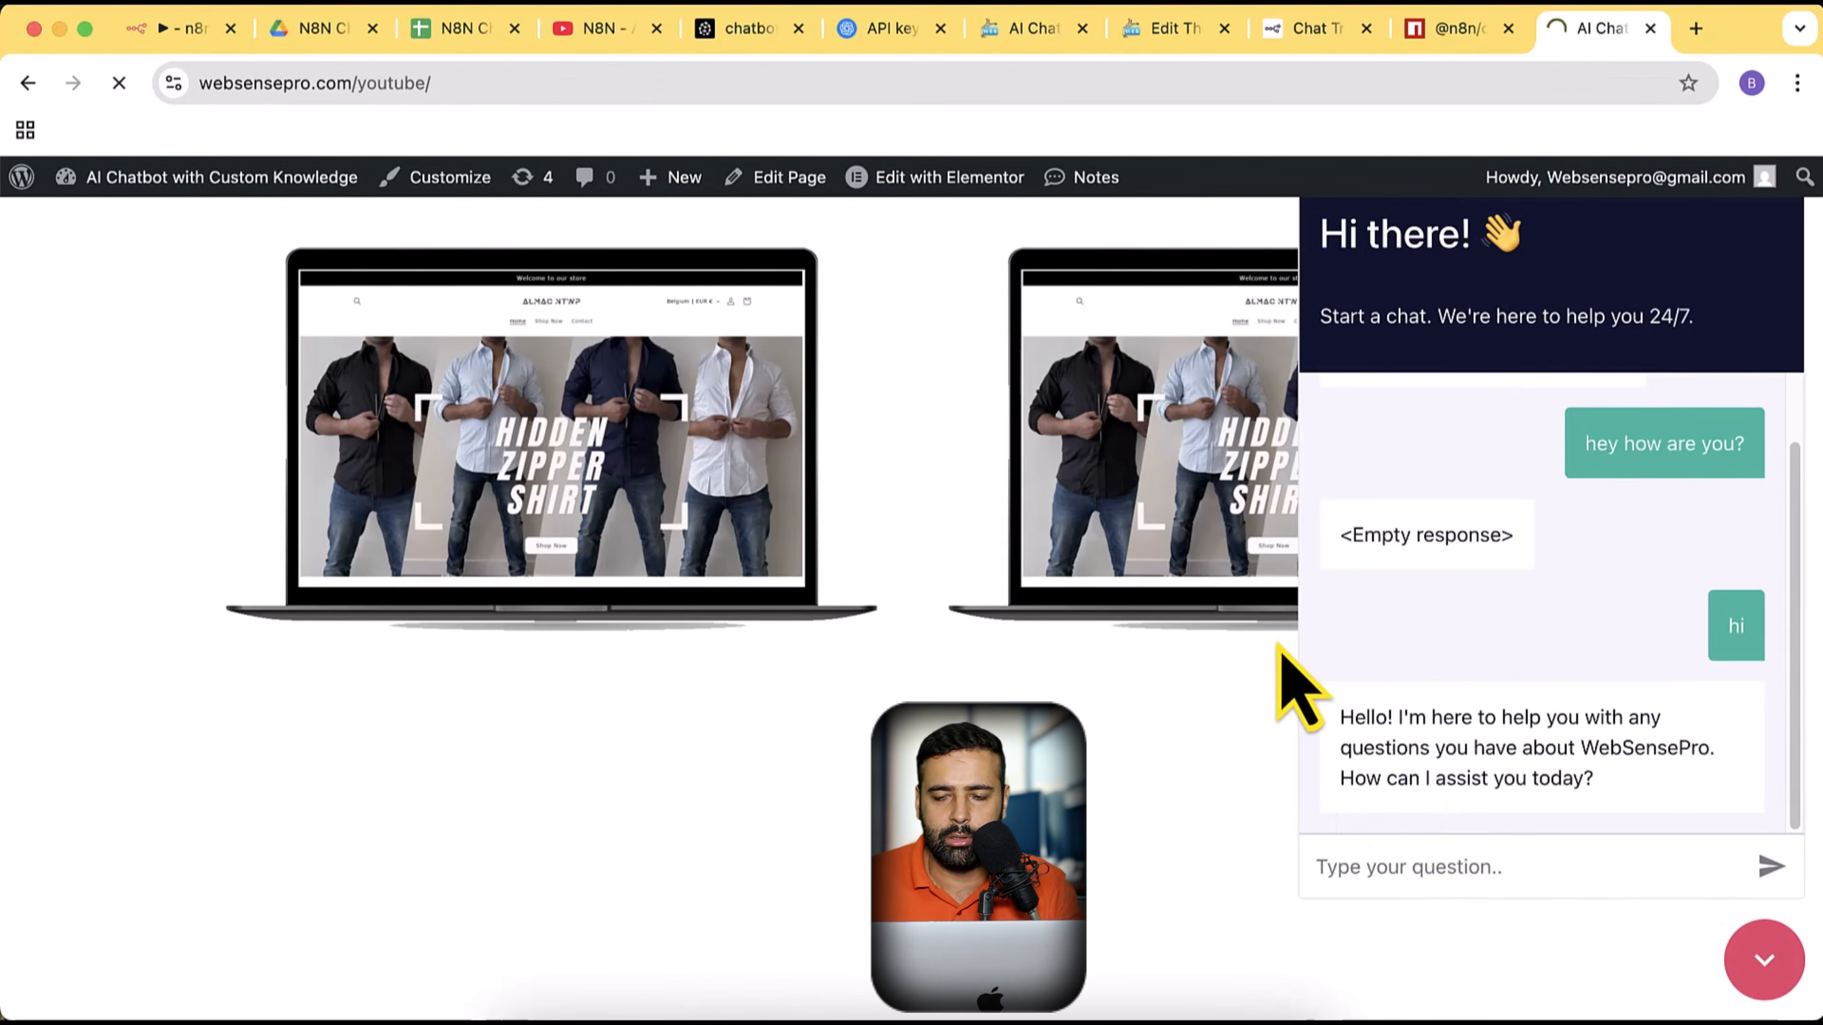
left_click(1759, 965)
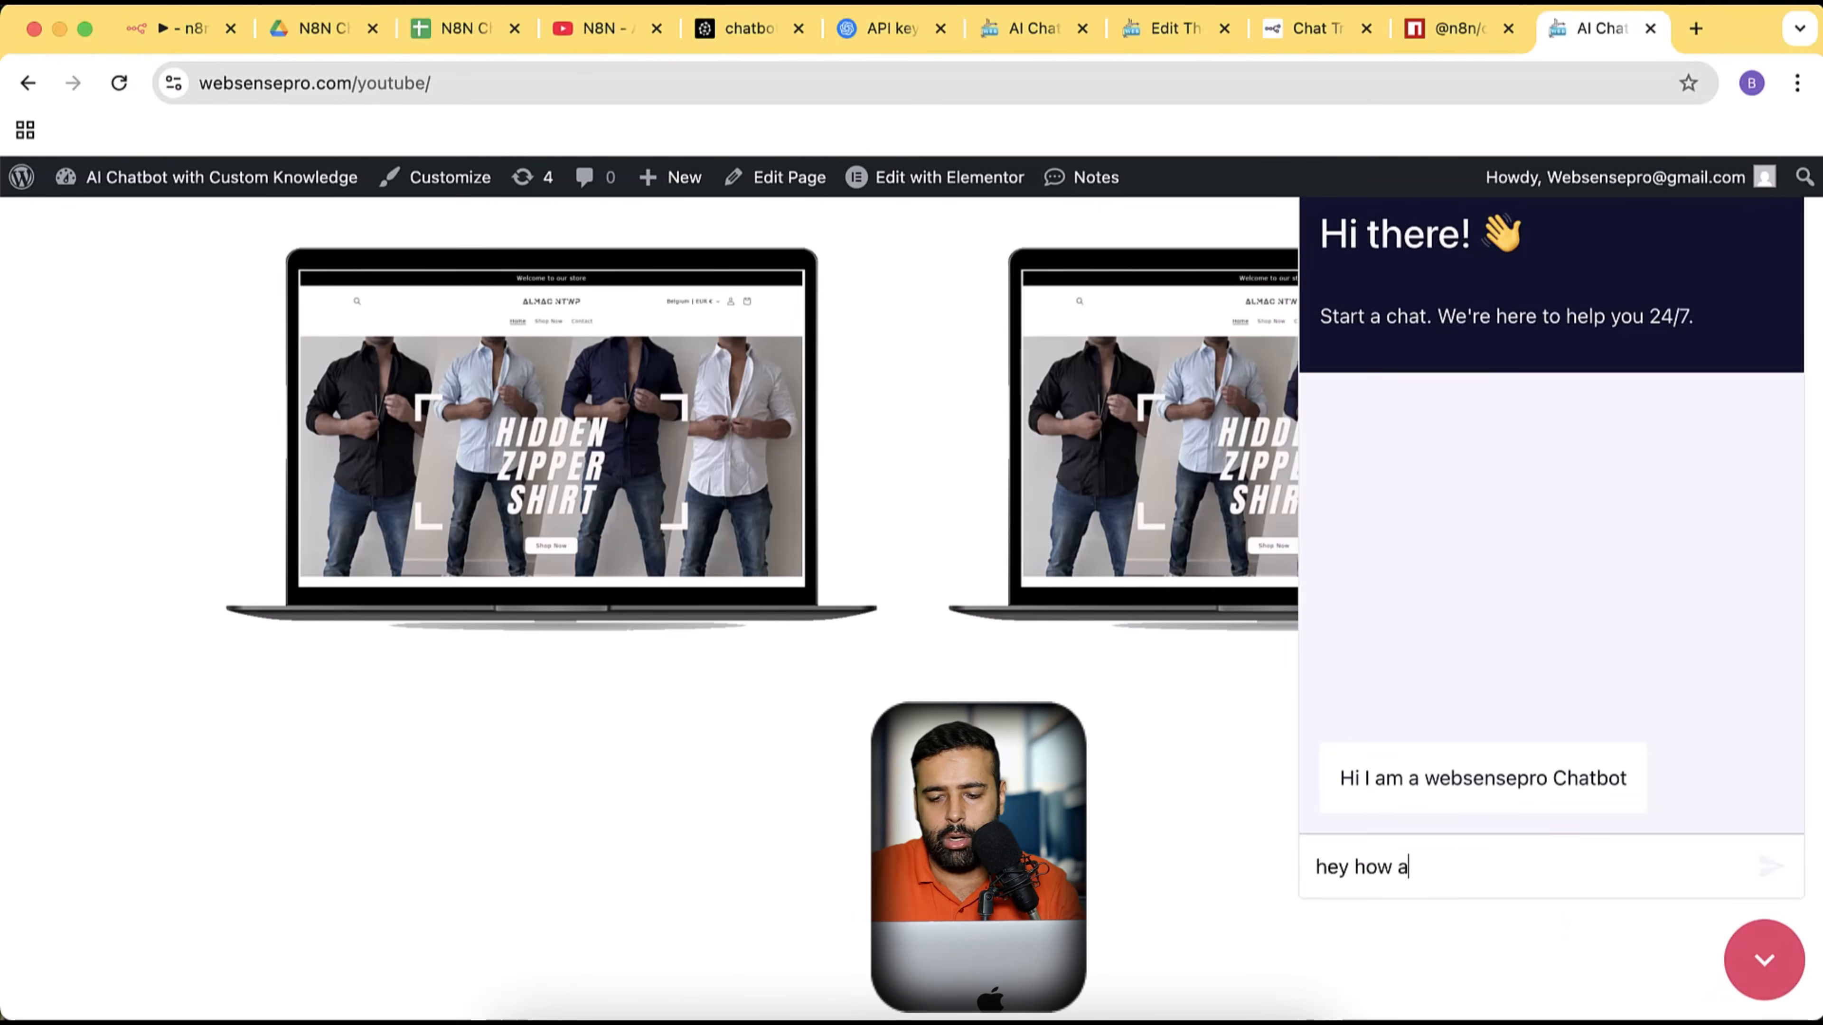
key("Return")
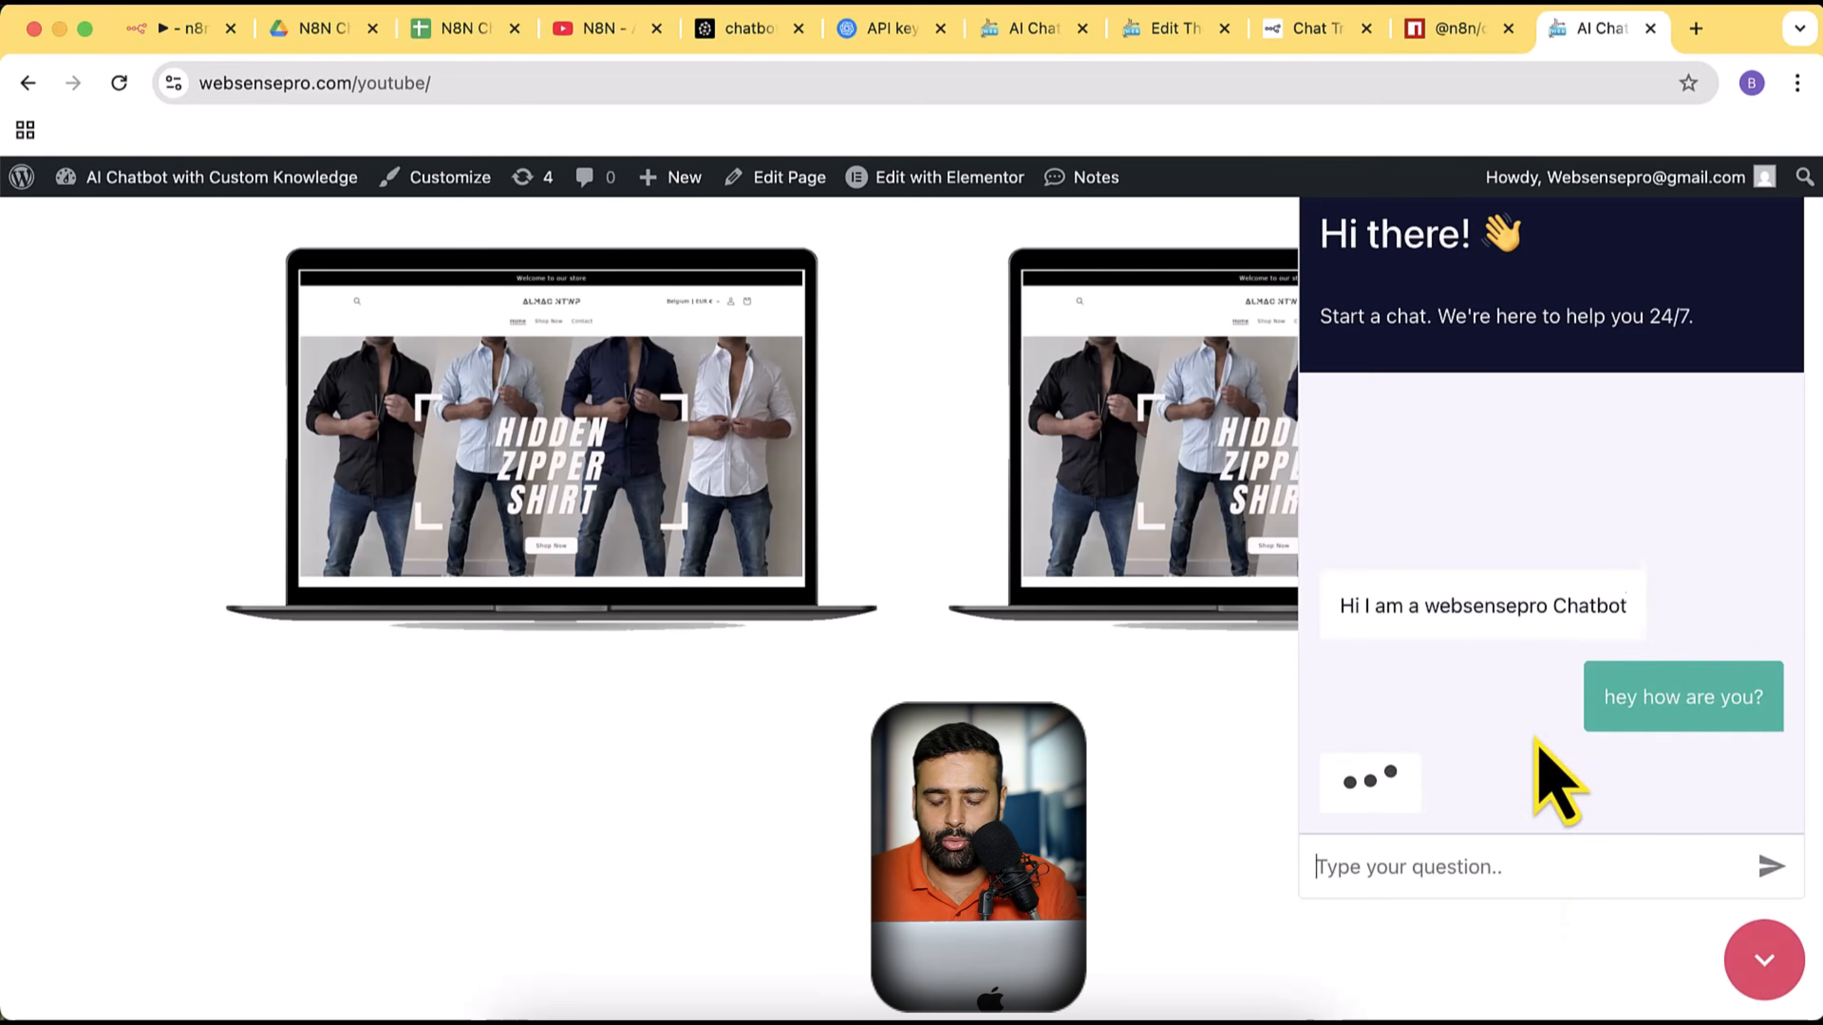
left_click_drag(1336, 779, 1489, 775)
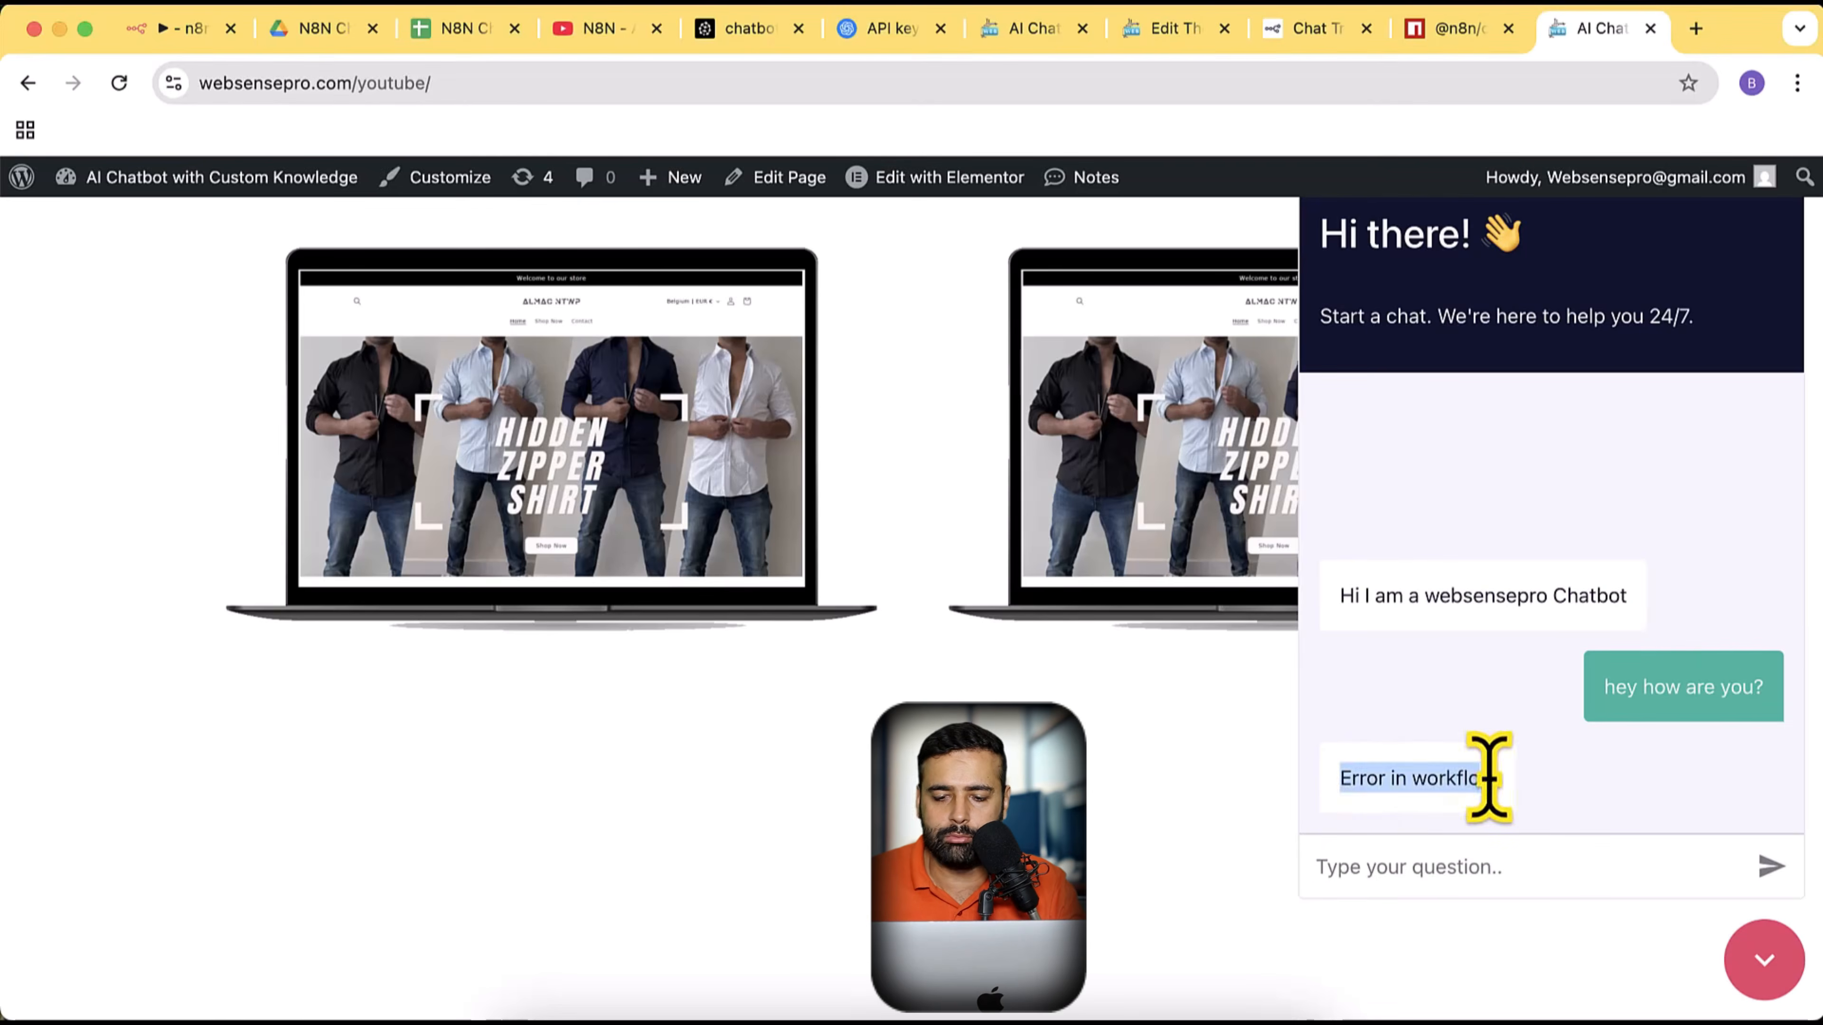
Switch to n8n, view the Chatbot Tutorial's latest failed execution, and read the AI Agent node's error message
left_click(175, 29)
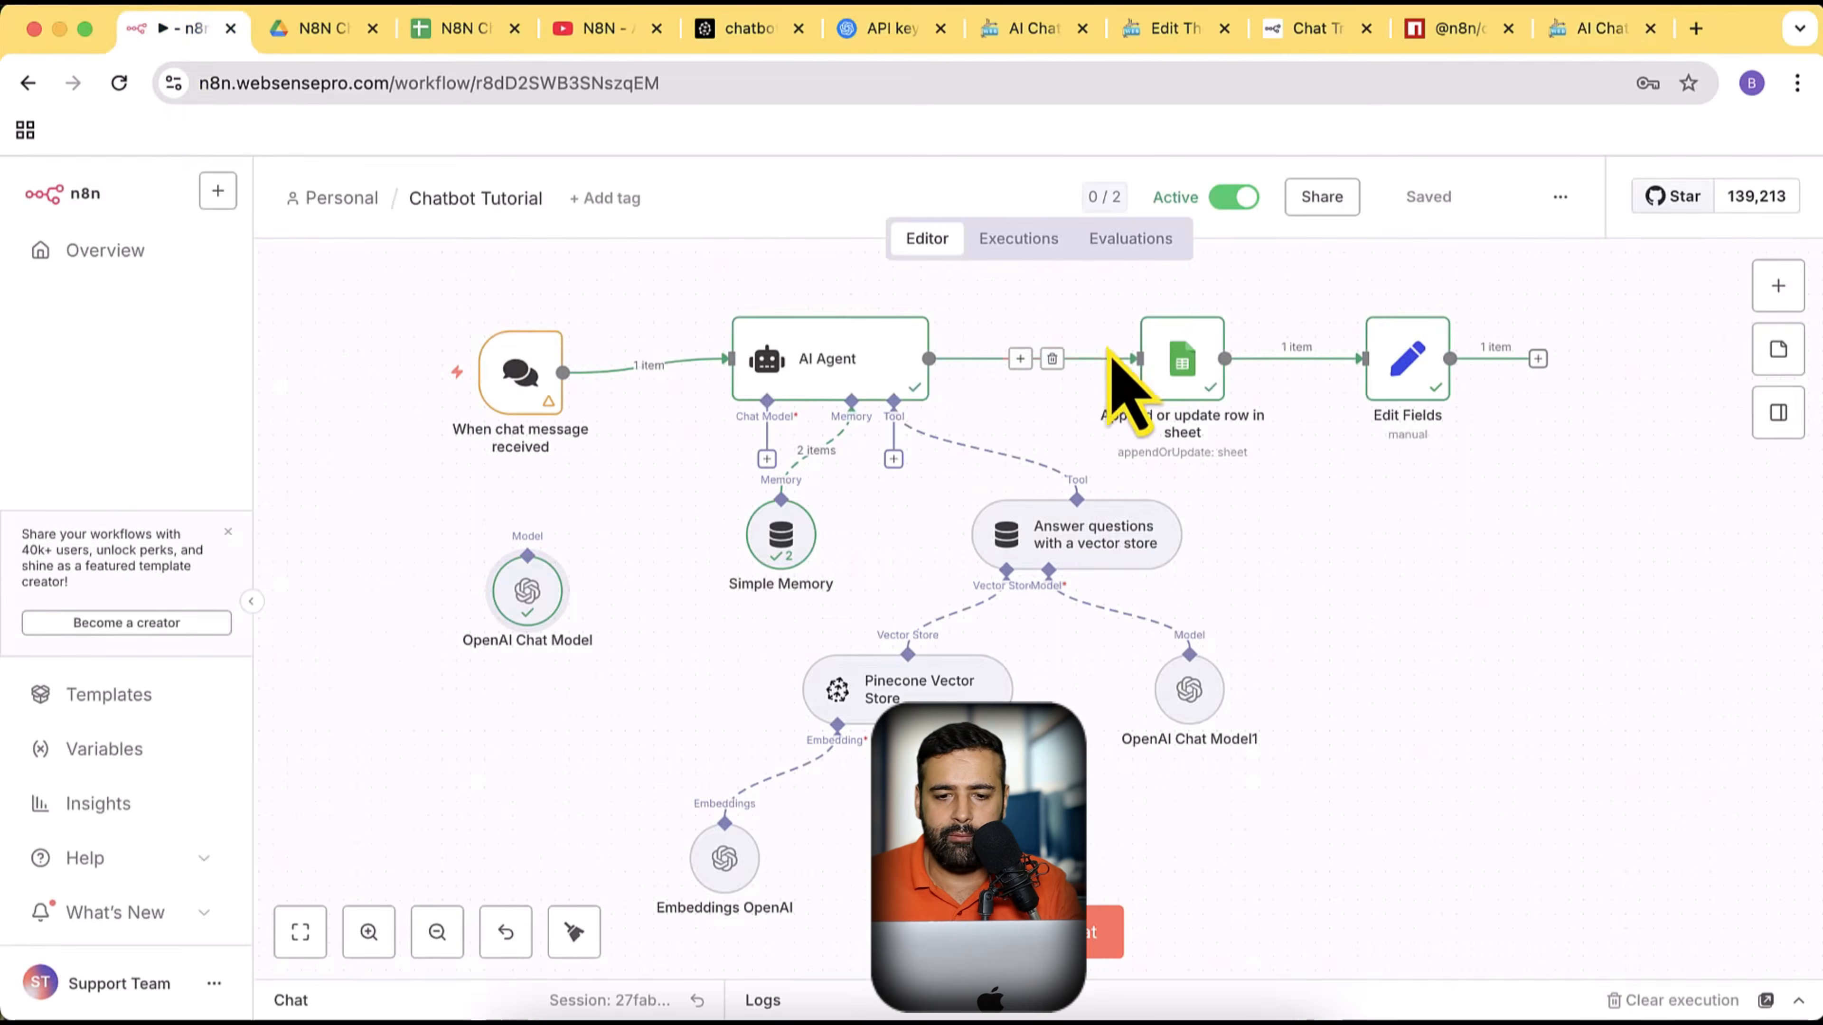
left_click(1039, 249)
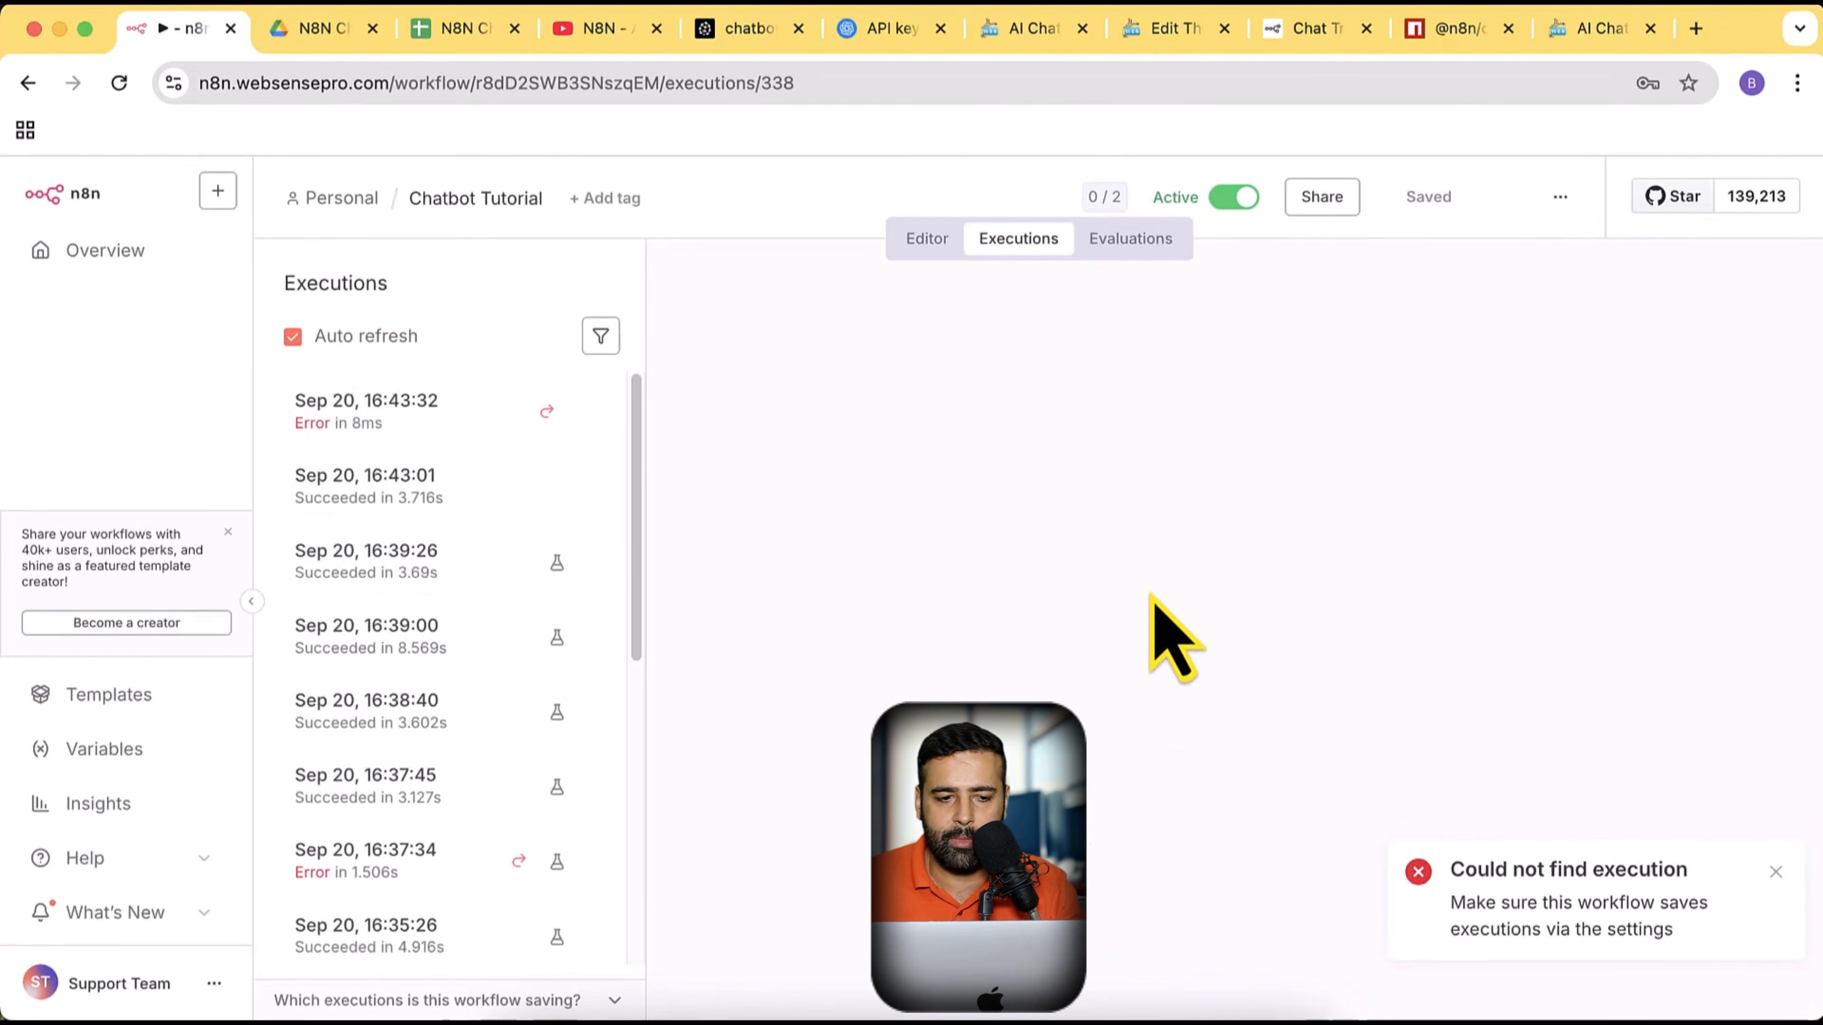
left_click(423, 420)
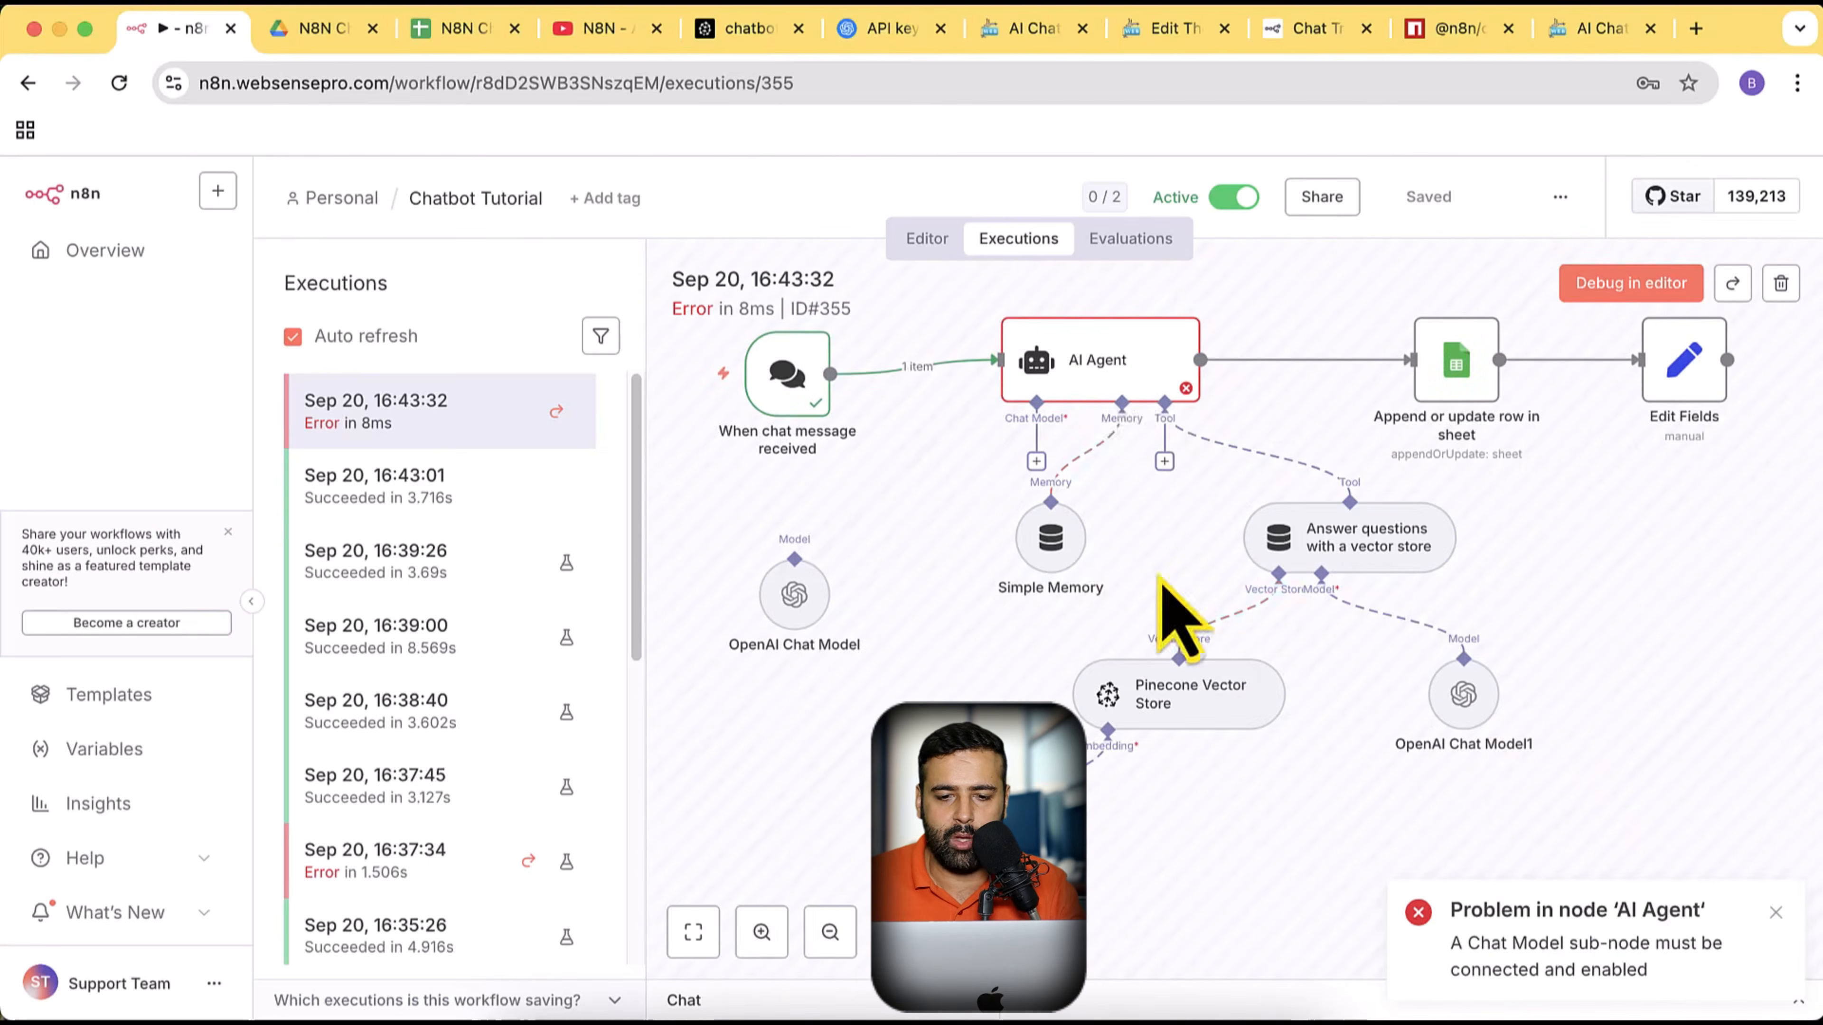
double_click(1141, 388)
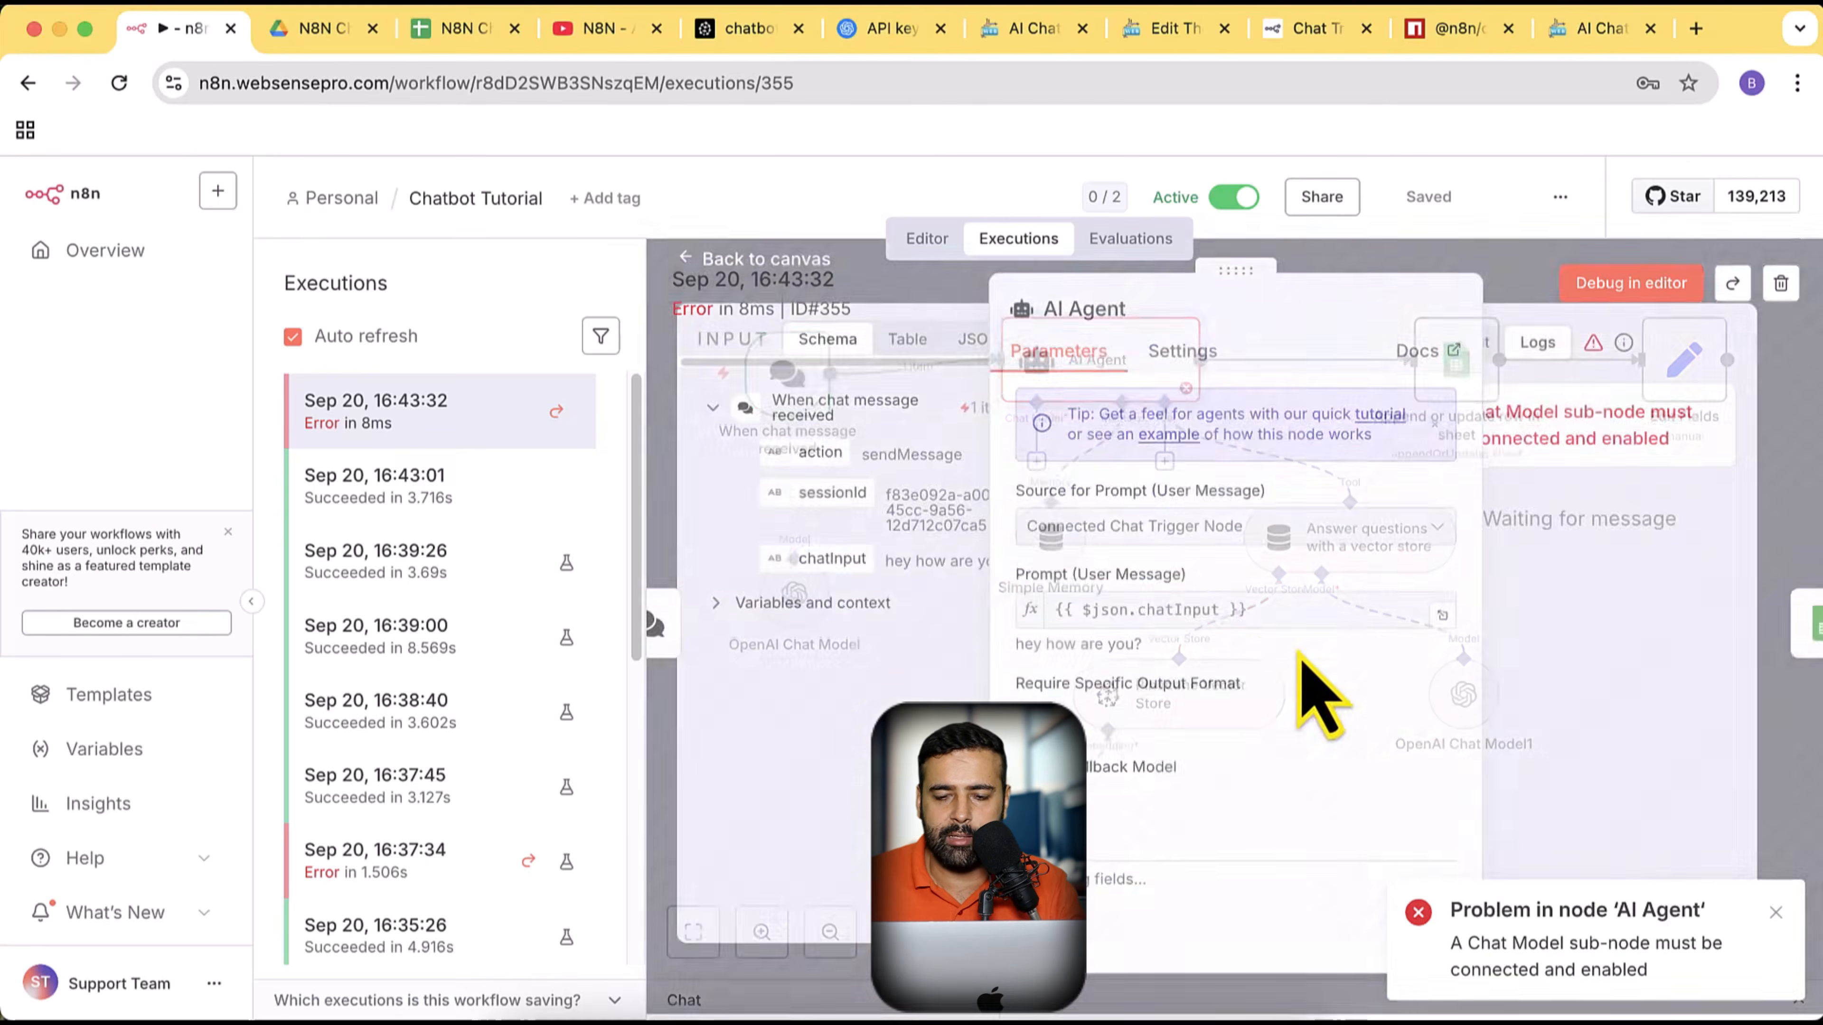
left_click_drag(1408, 364, 1323, 350)
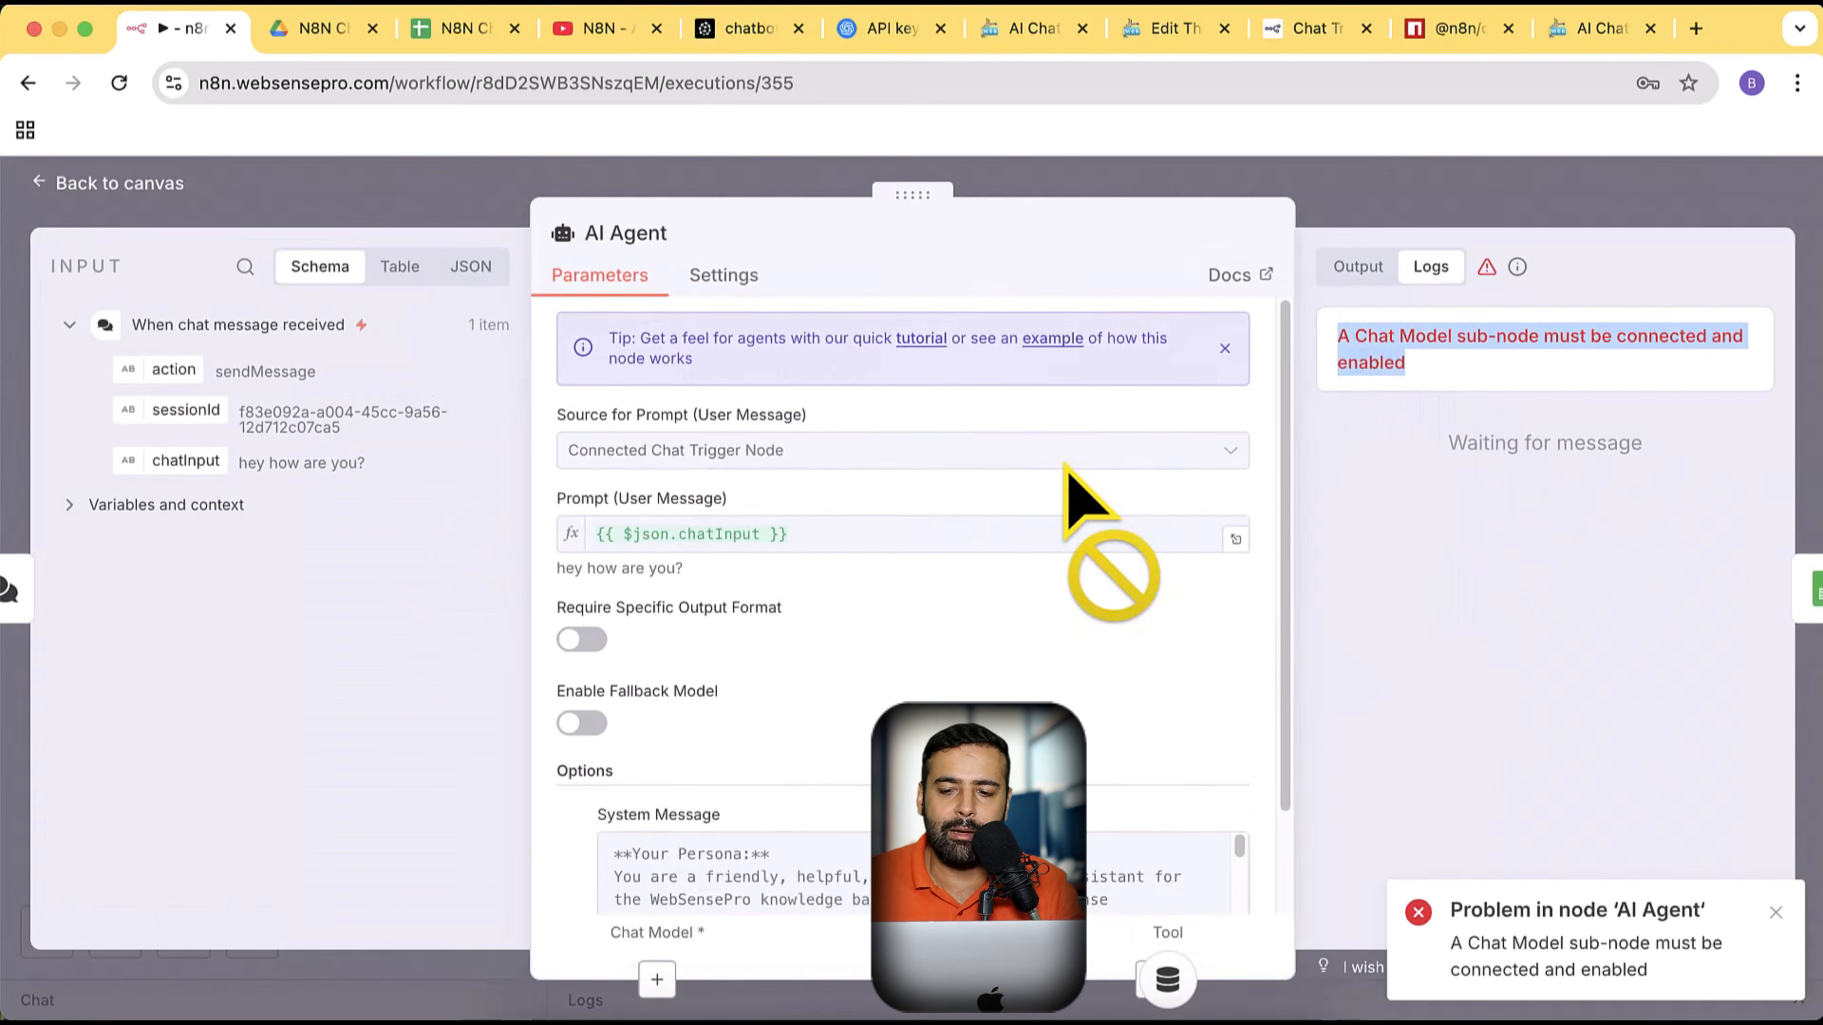
left_click(154, 188)
Return to the workflow editor, move the OpenAI Chat Model nearer the AI Agent, reconnect it as the chat model, and save the workflow
left_click(922, 244)
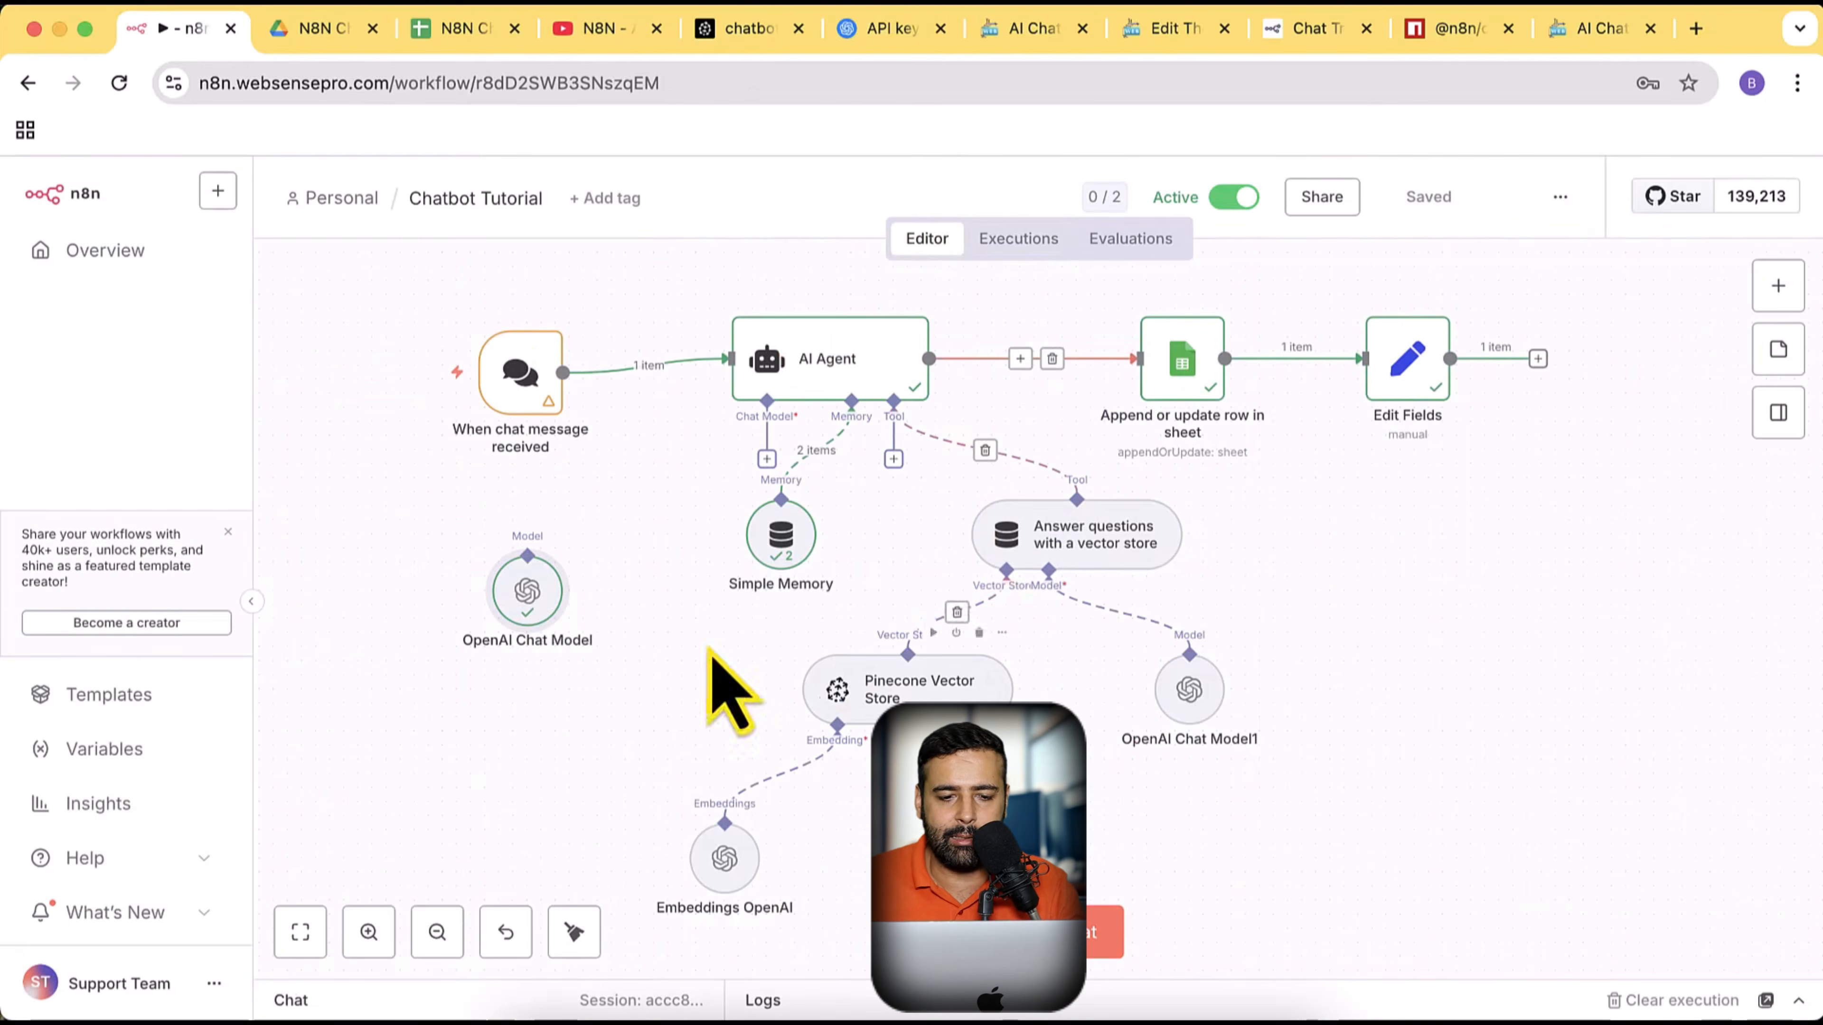
left_click_drag(531, 590, 630, 548)
left_click_drag(767, 409, 635, 538)
left_click(1426, 212)
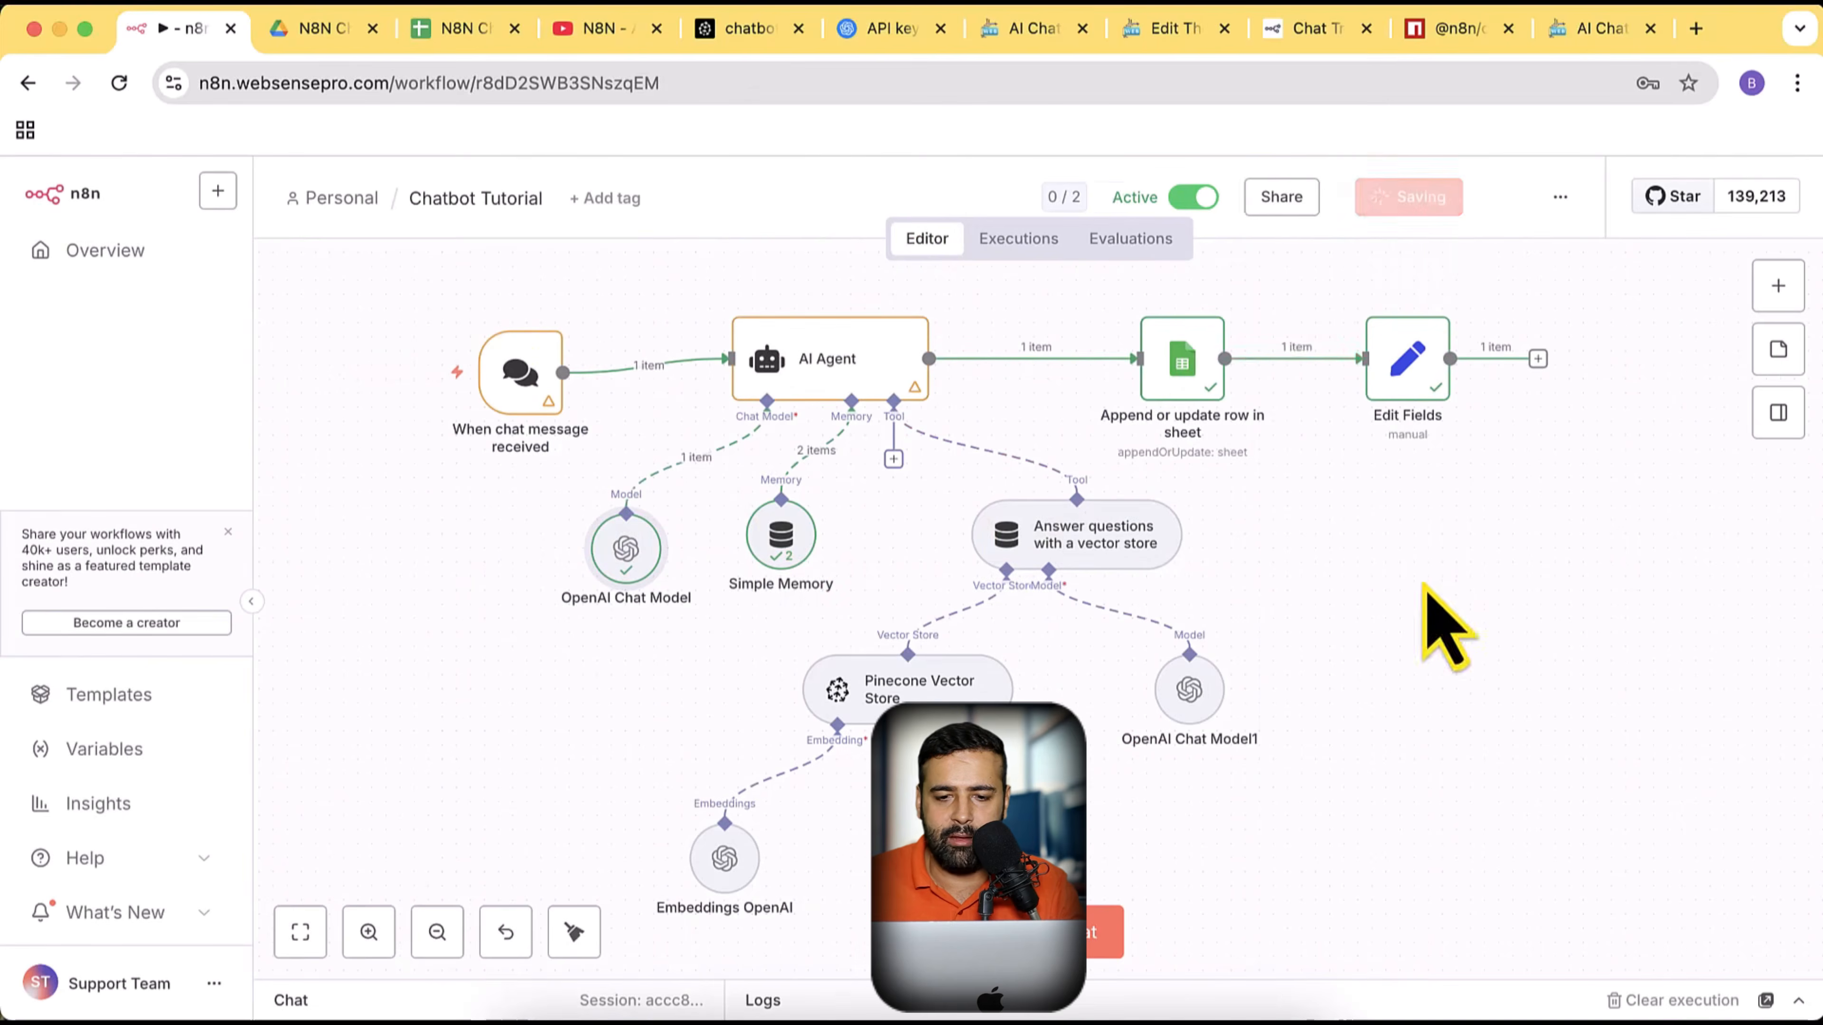